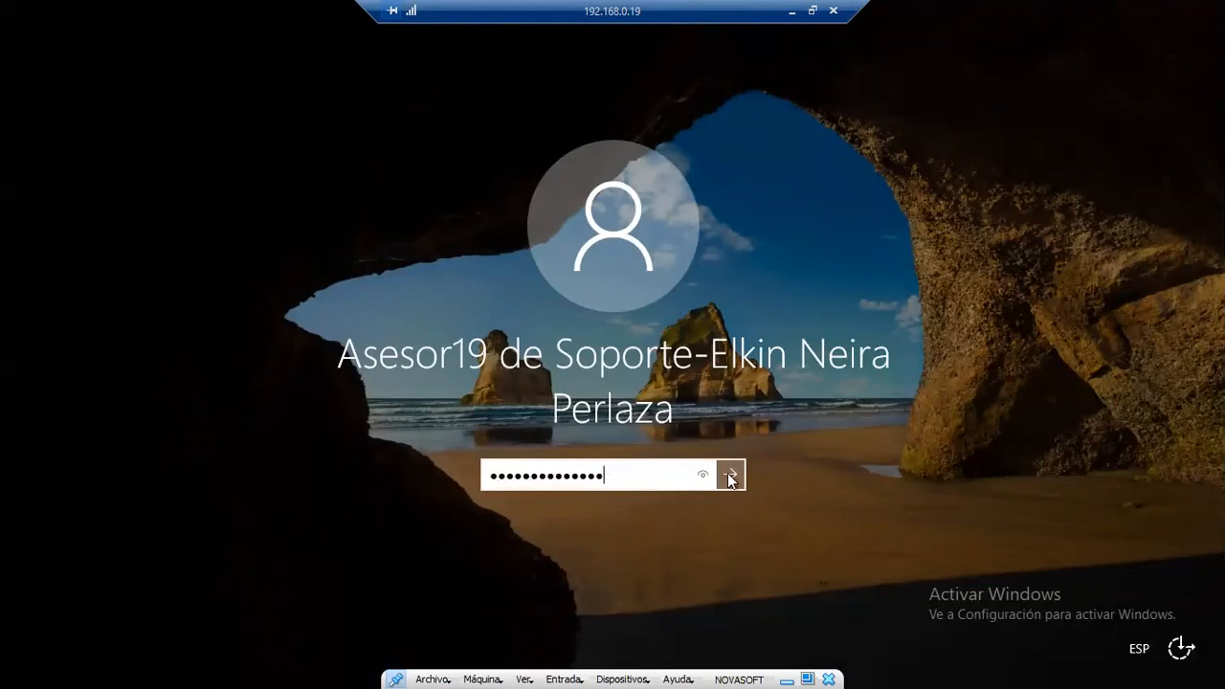
- Try to sign in to the remote Windows session with the account password
left_click(729, 474)
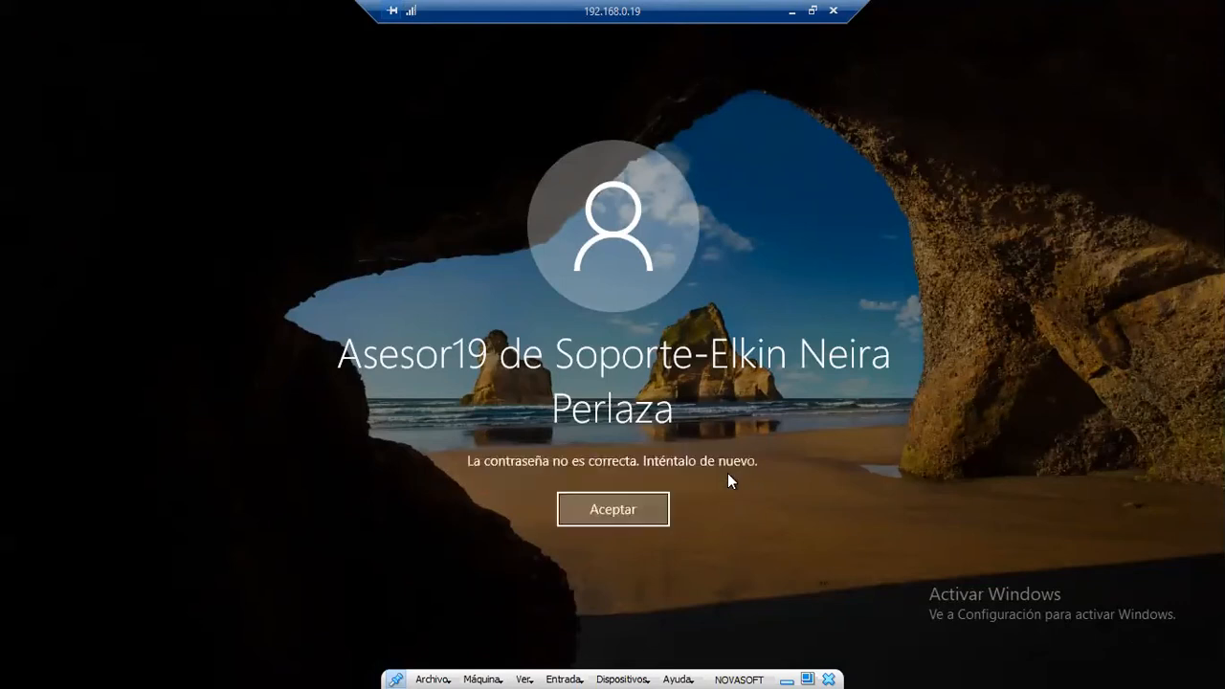
left_click(617, 500)
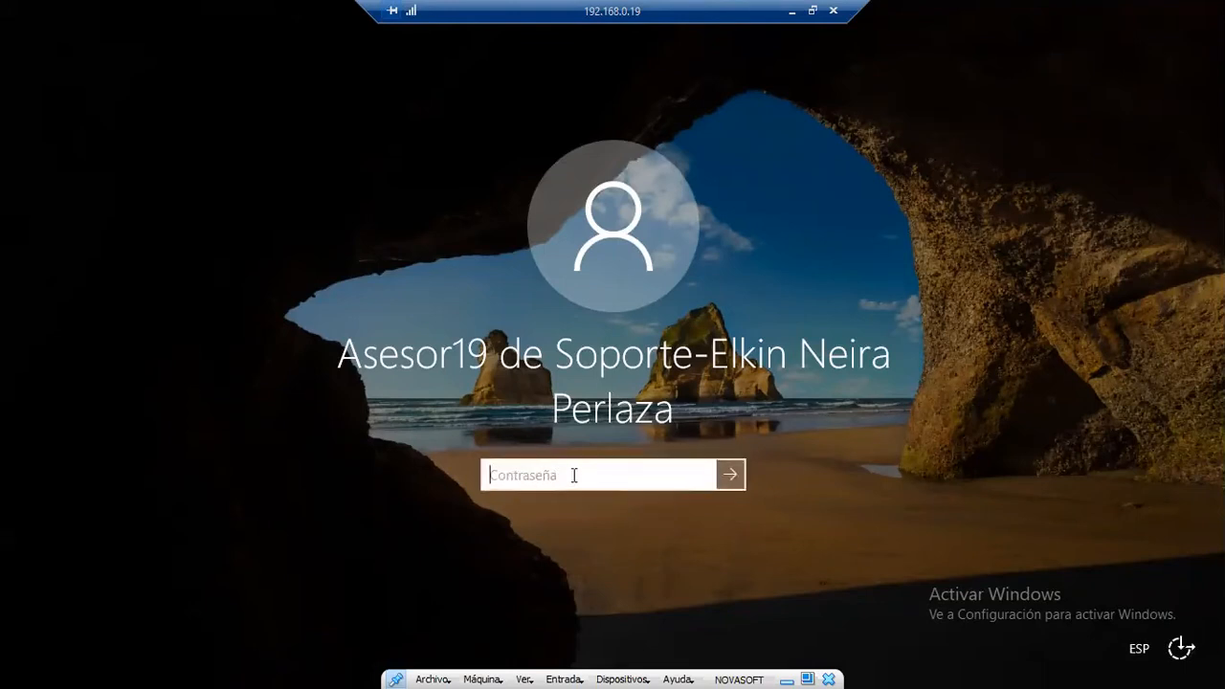
type("•••••••••••••")
left_click(703, 476)
key("BackSpace")
type("1")
left_click(731, 476)
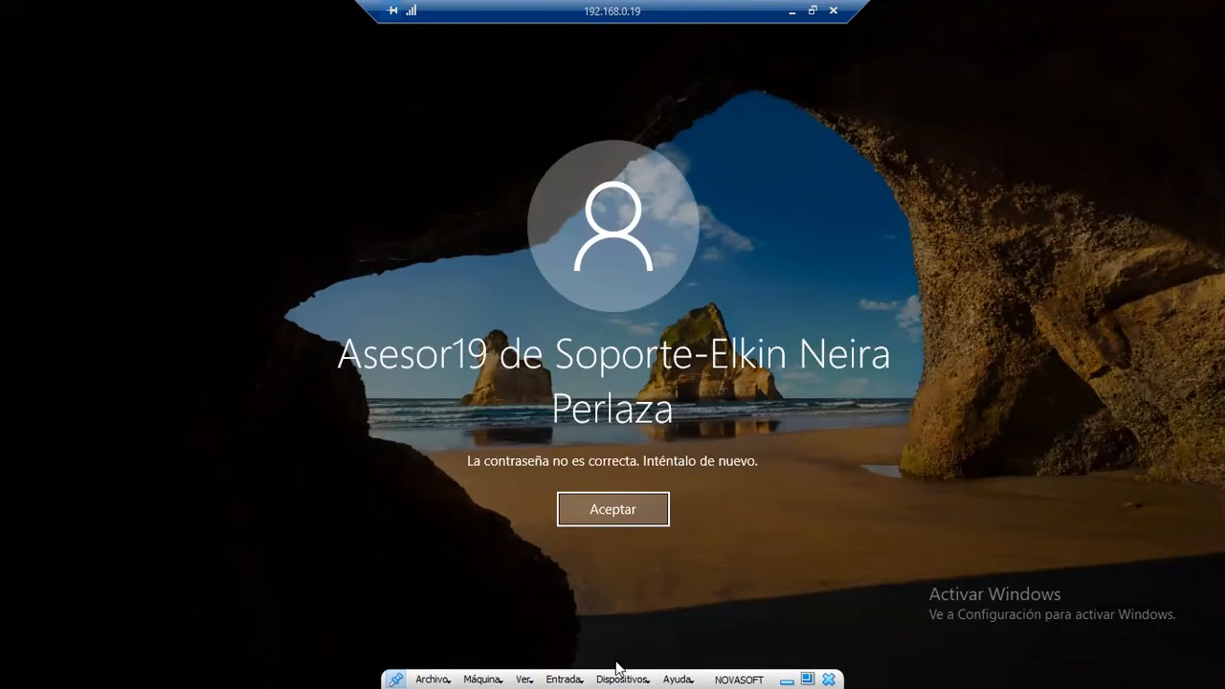
left_click(593, 508)
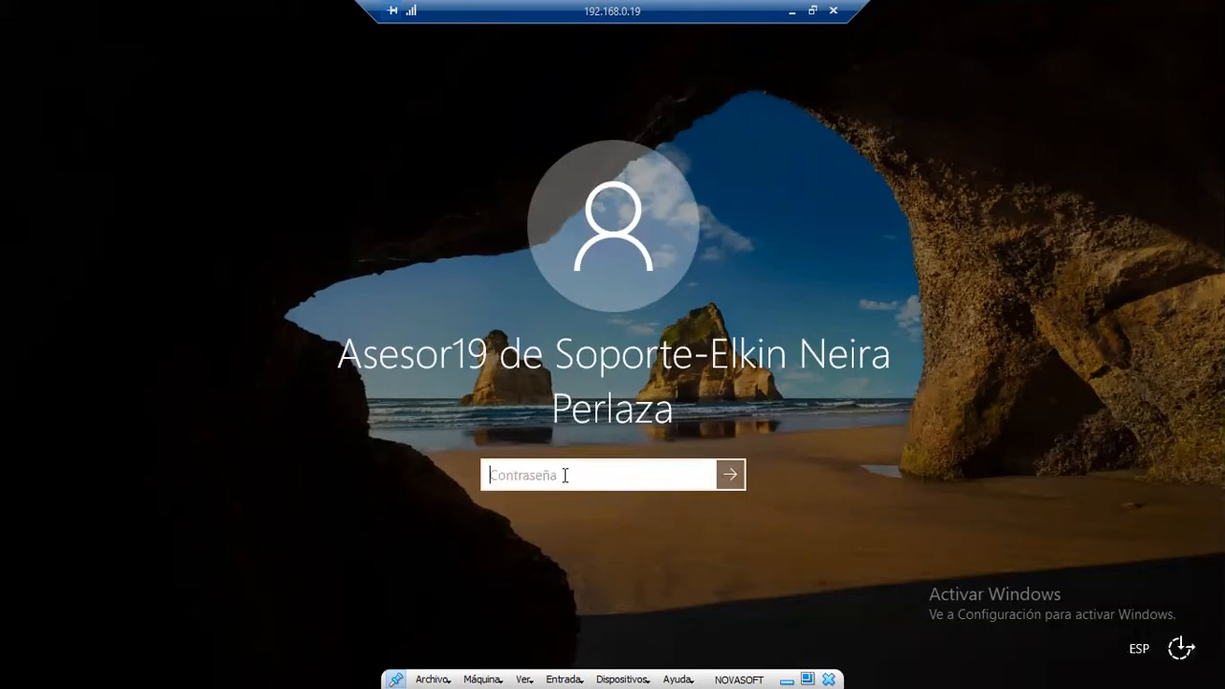
- Sign in to the remote Windows session with the account password and log back into Novasoft Enterprise Web with the saved credentials
type("••••••••••••••")
left_click(728, 474)
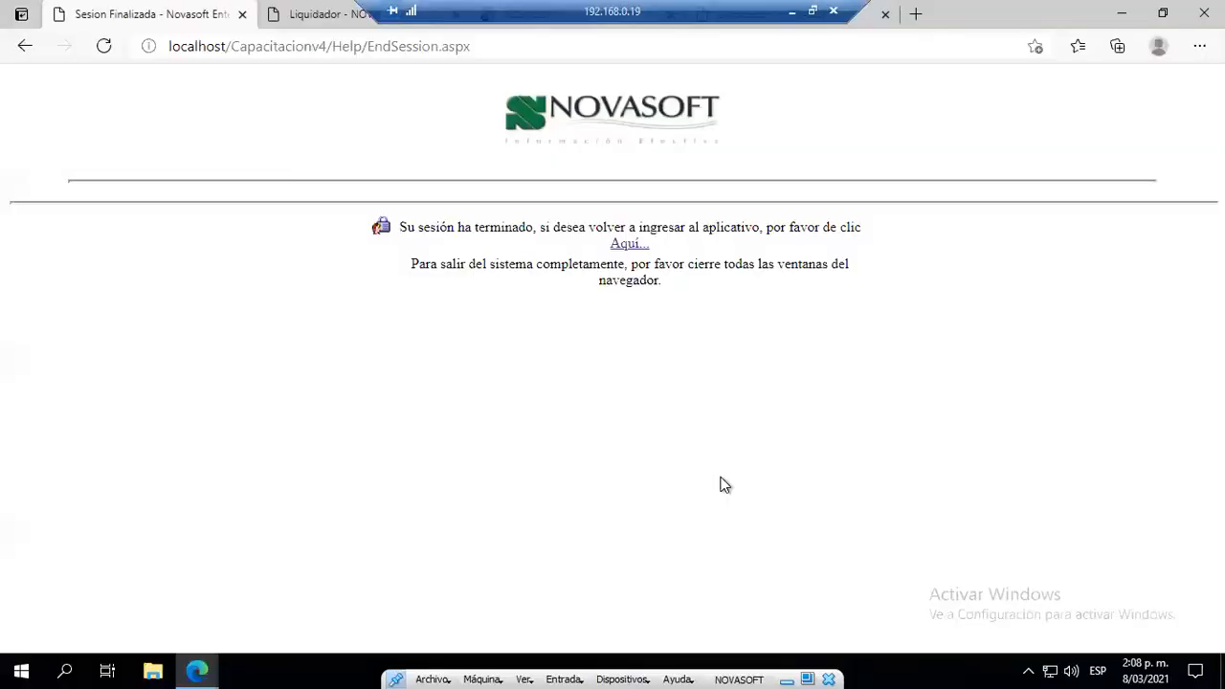
left_click(628, 247)
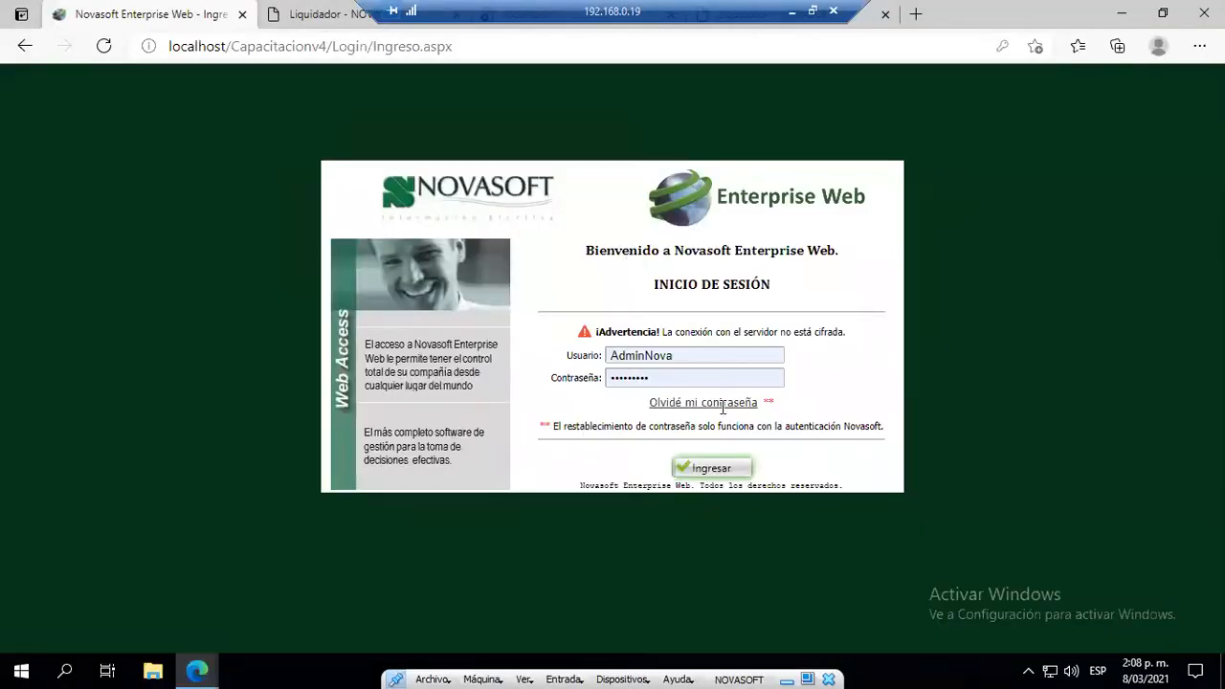
left_click(721, 468)
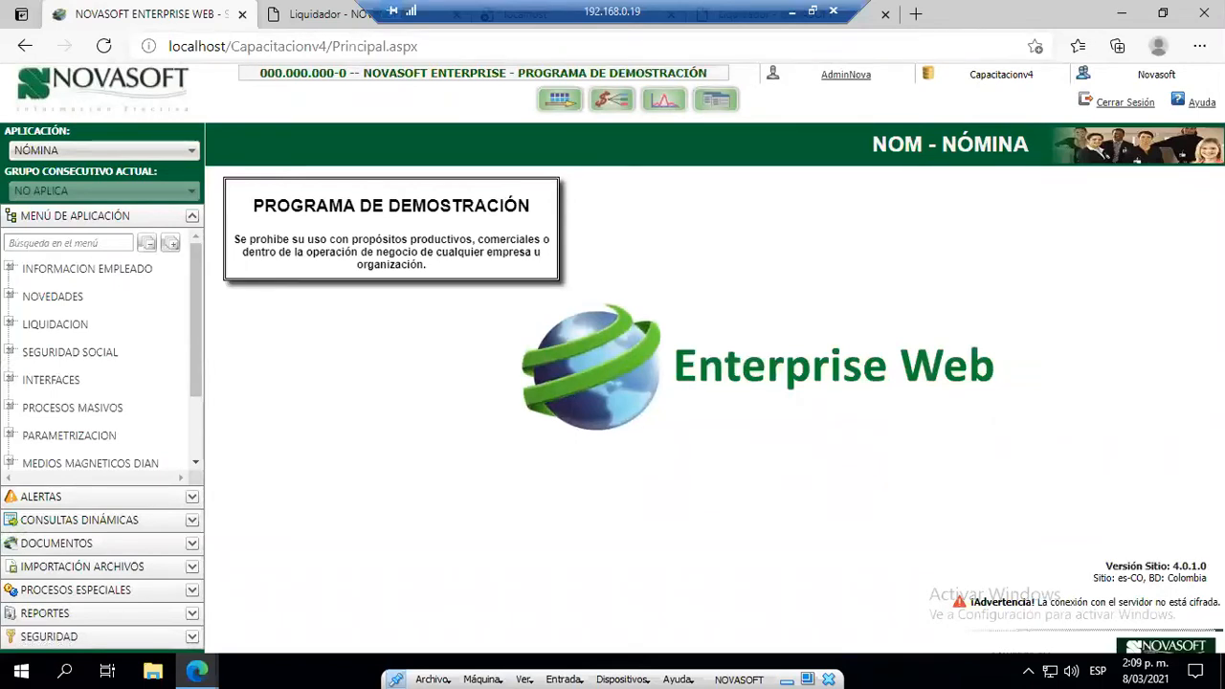
- Search the application menu for "vari" and open Variables Generales under the NOMINA parametrization
left_click(57, 243)
type("varia")
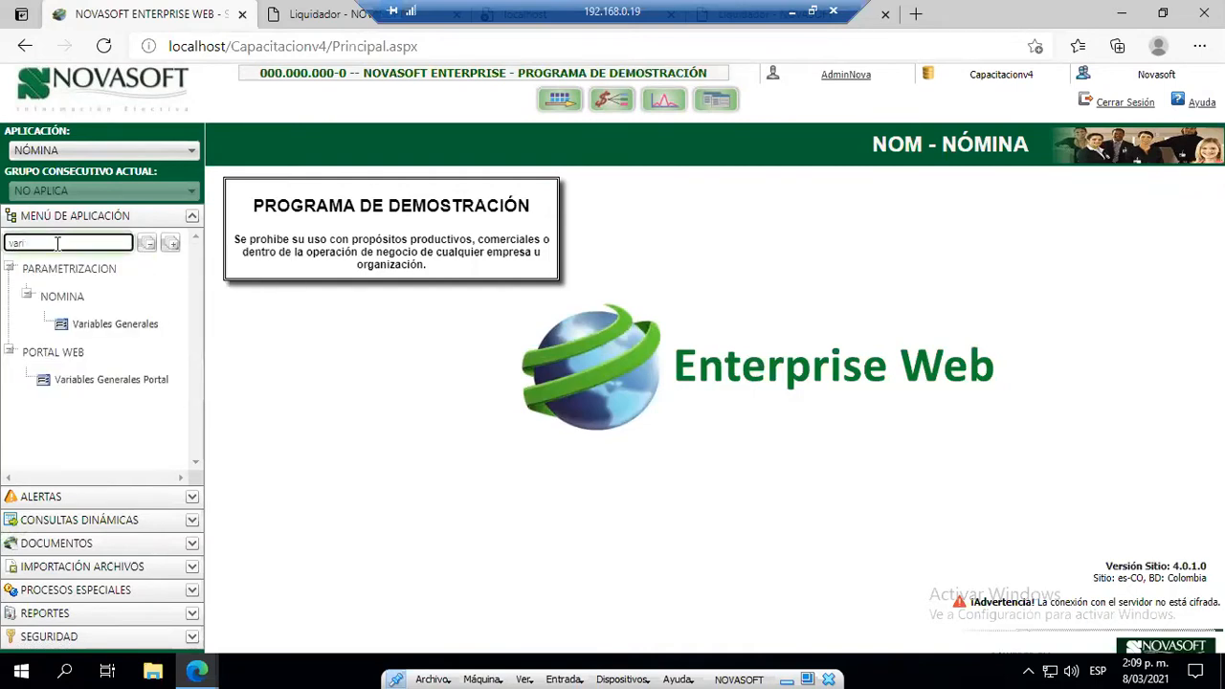
left_click(129, 329)
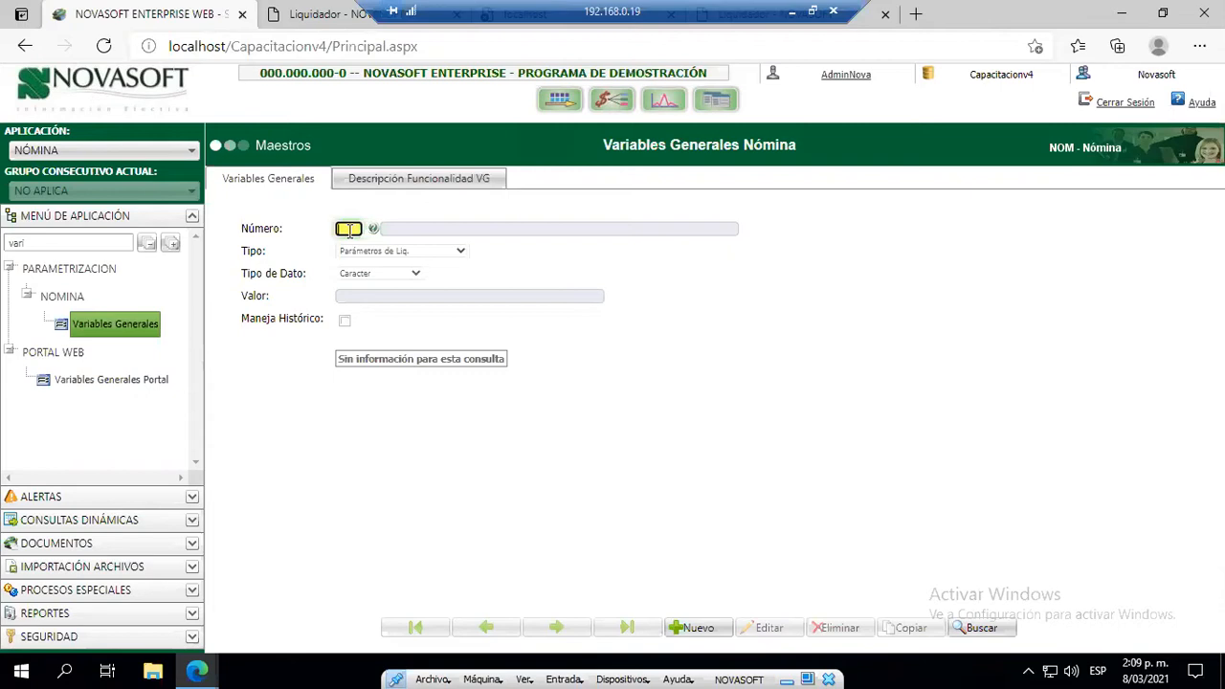
- Look up general variables number 70 and 71 to review their descriptions and values
type("70")
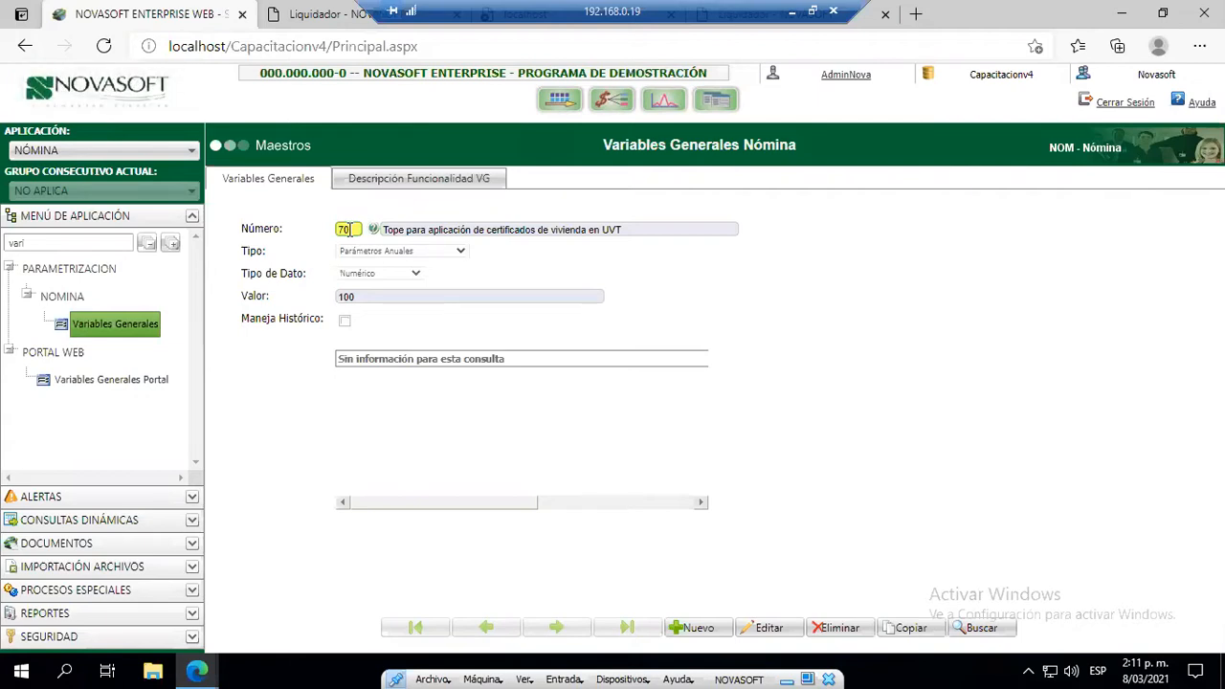
left_click(382, 298)
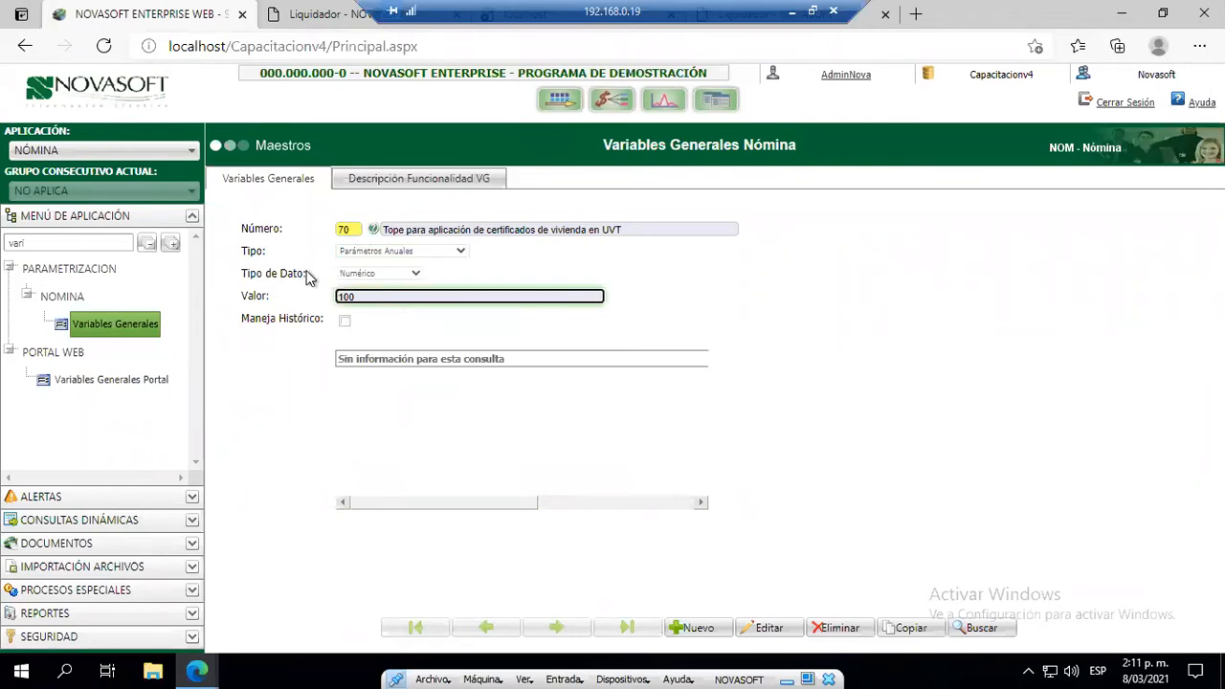
left_click(347, 232)
type("71")
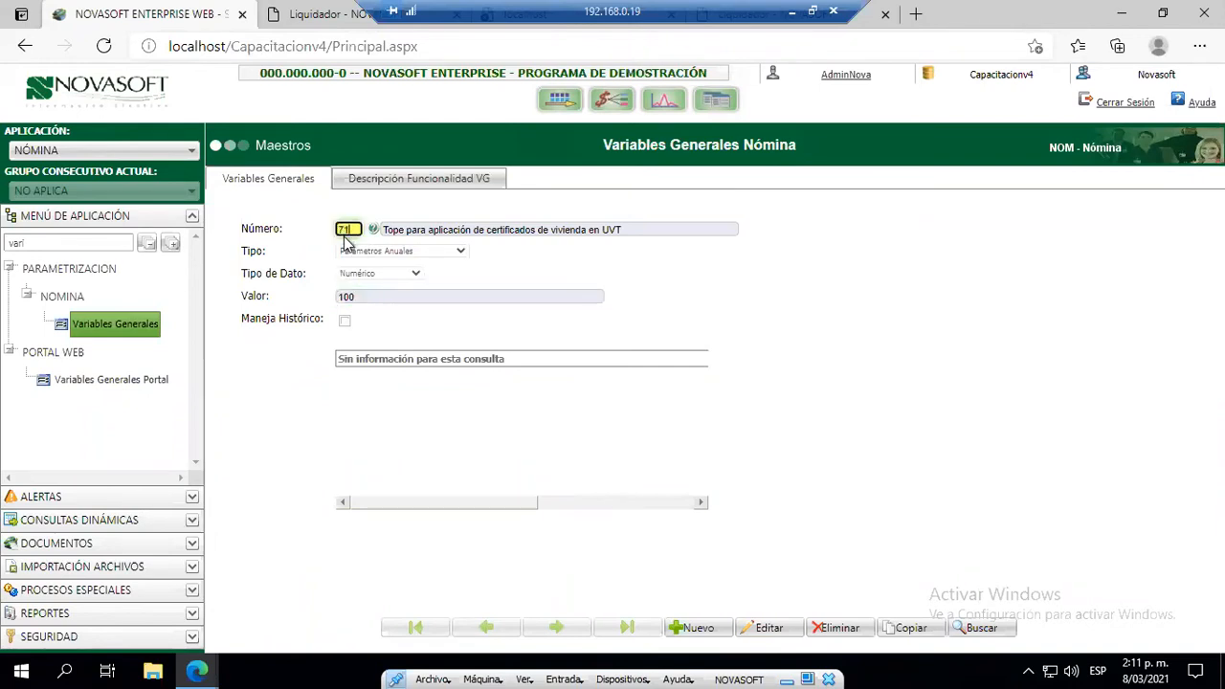
key("Tab")
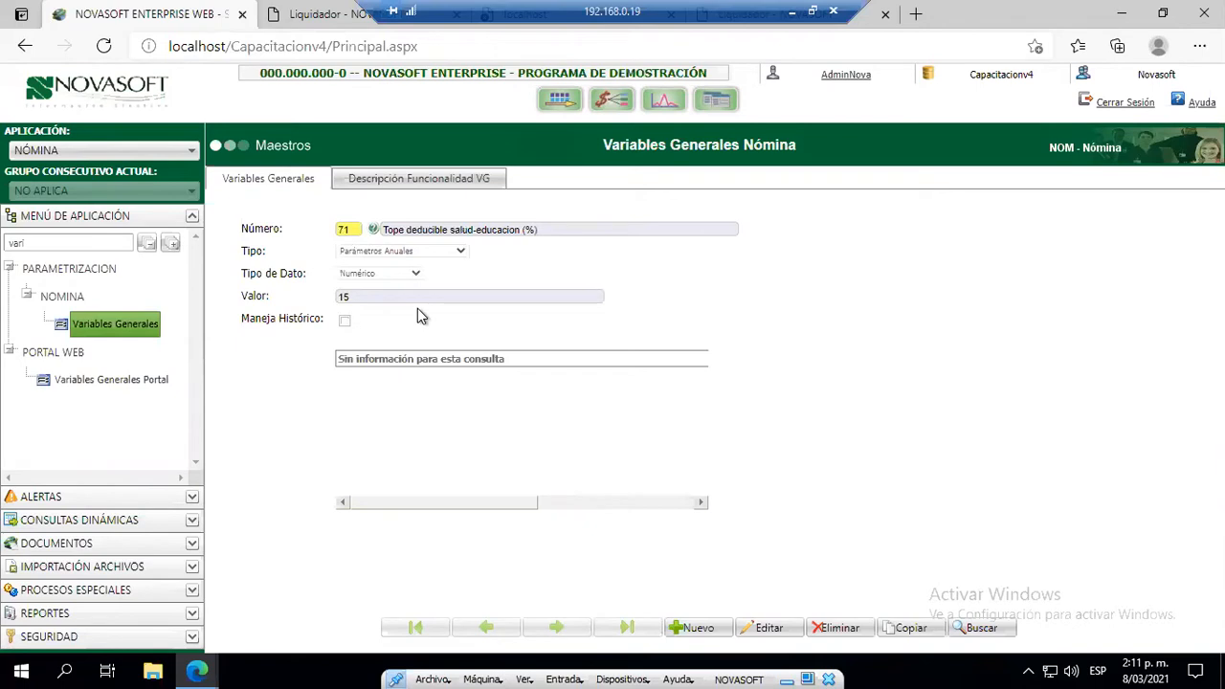
- Look up general variables number 72 and 73 to review their limits and history
left_click(343, 230)
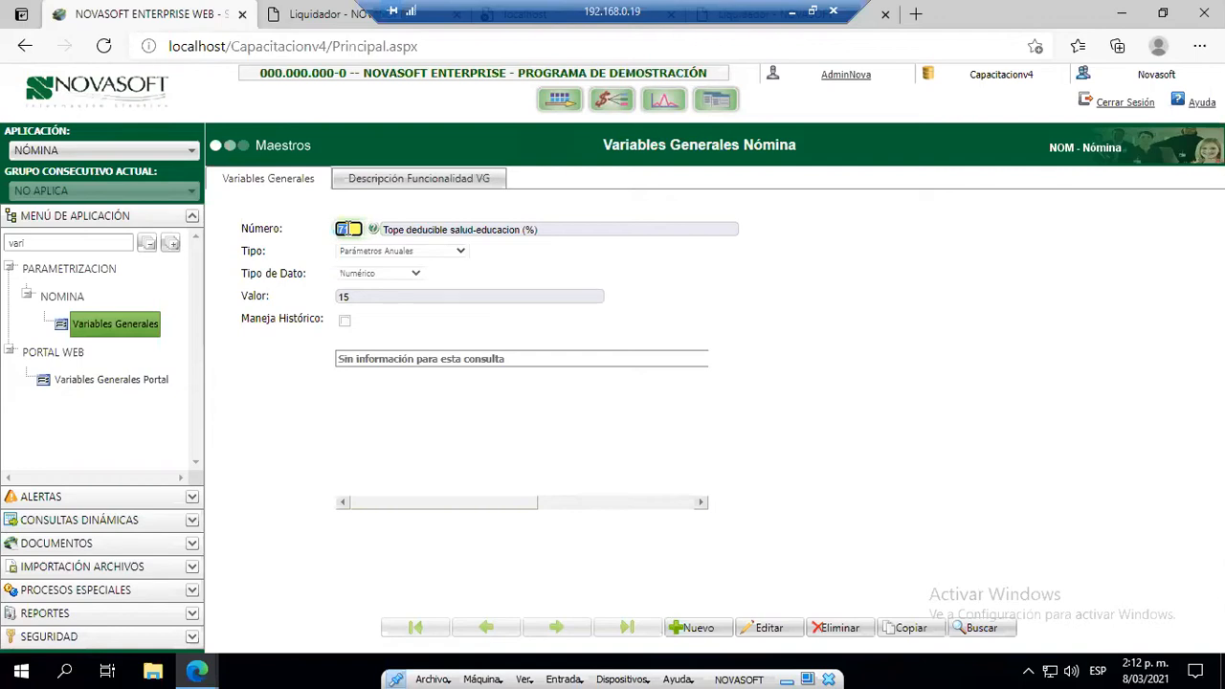
type("72")
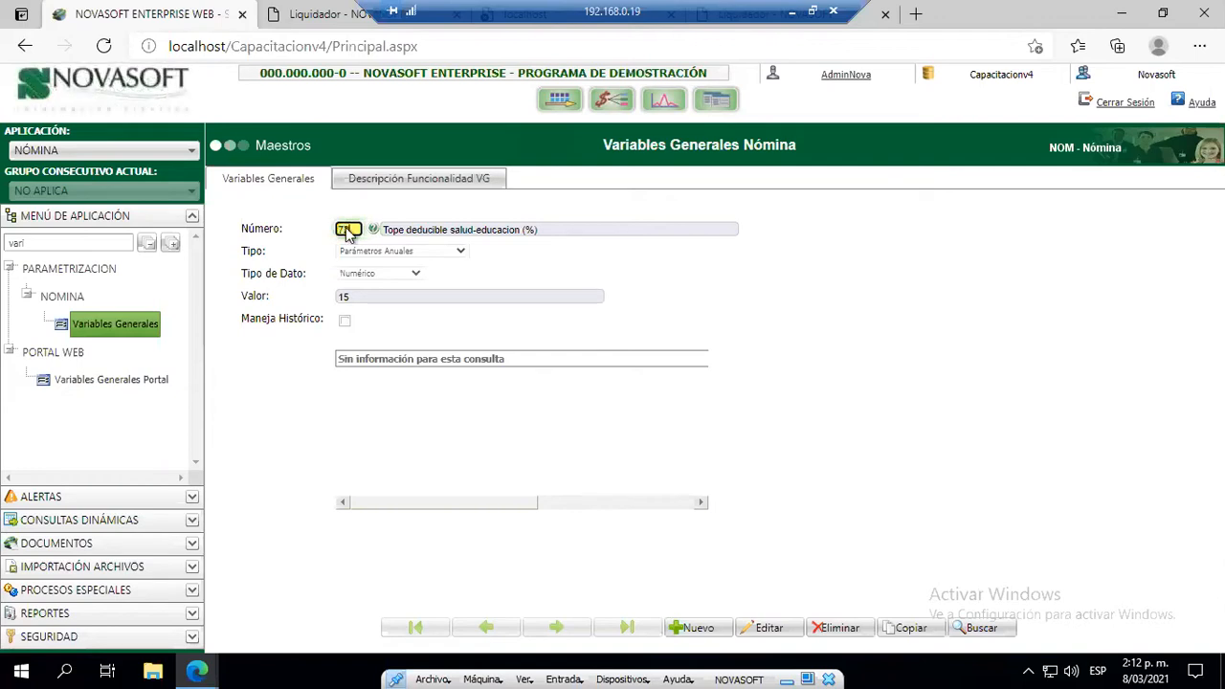
key("Tab")
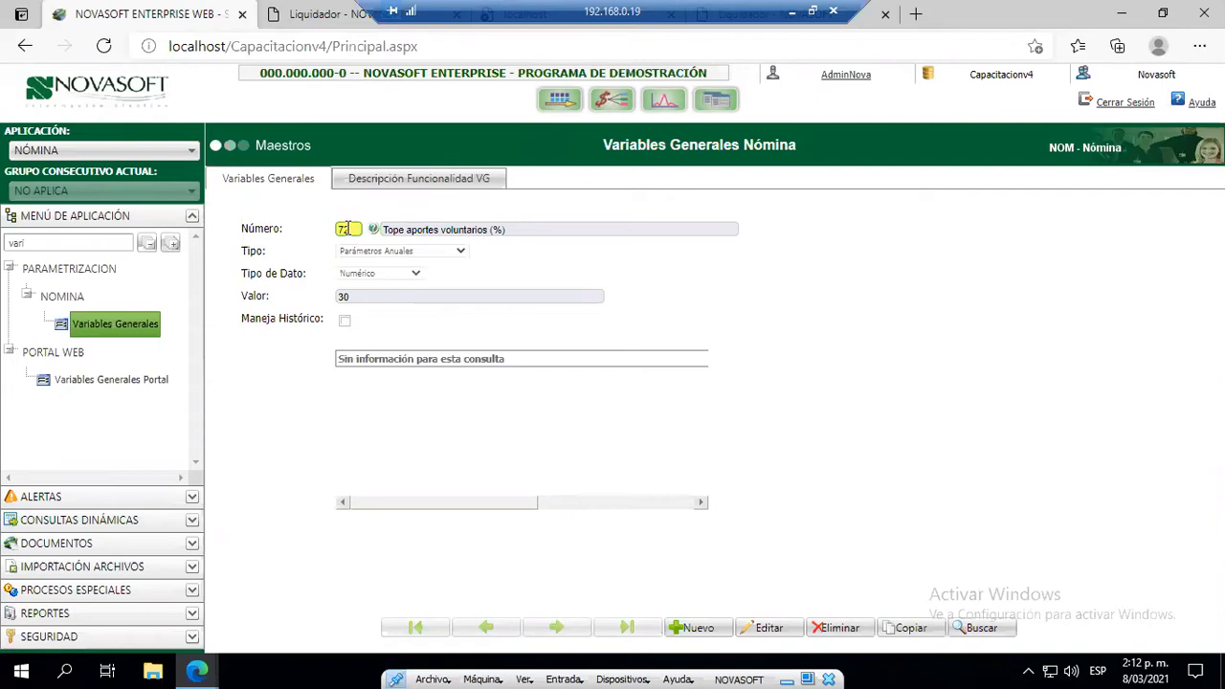
left_click(351, 230)
key("BackSpace")
type("3")
key("Tab")
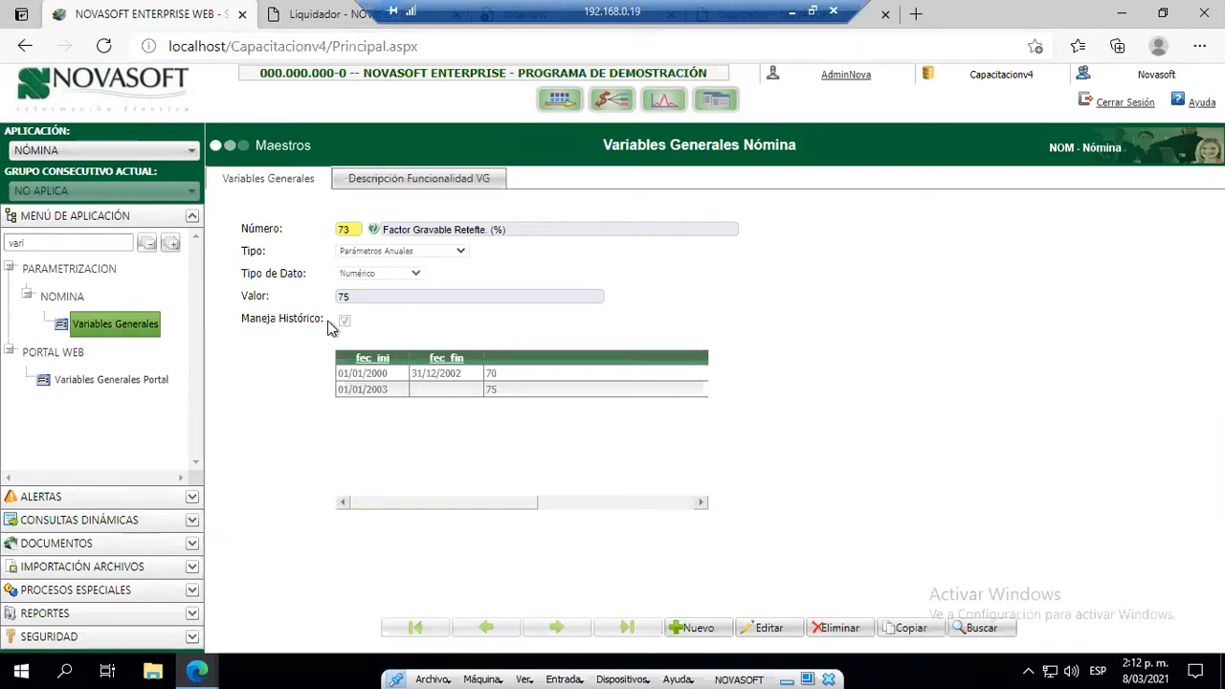
- Look up general variables number 76 and 87 to review their values and dated history
double_click(332, 231)
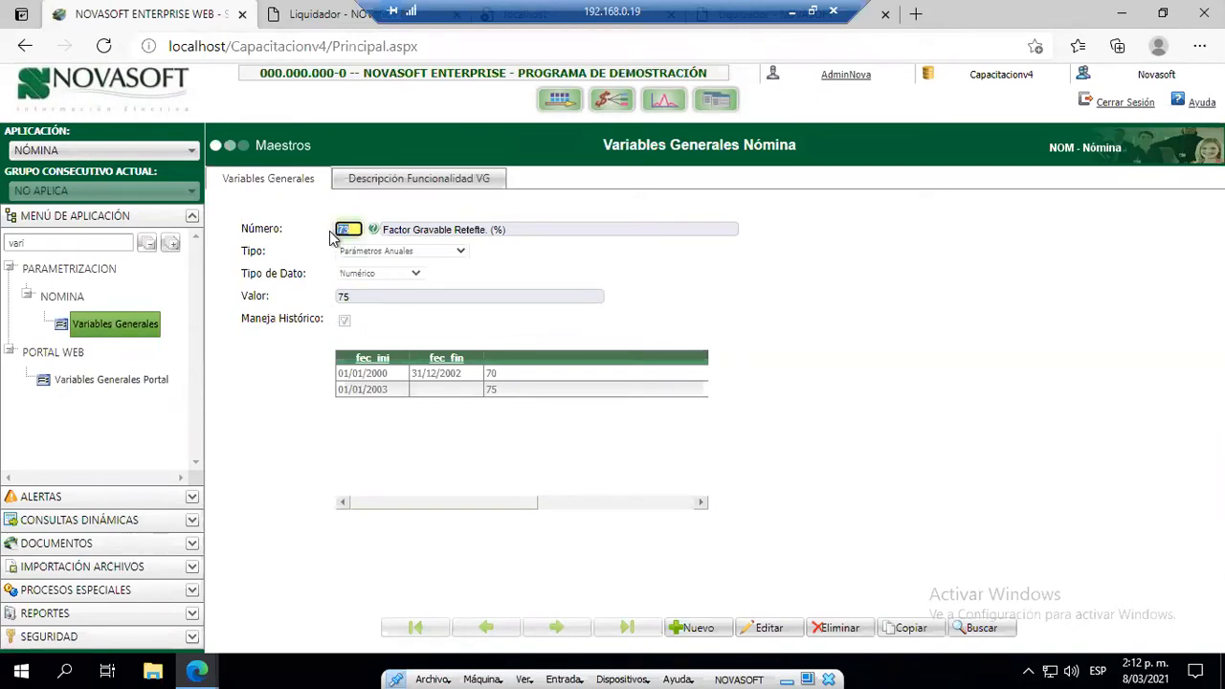
type("76")
key("Return")
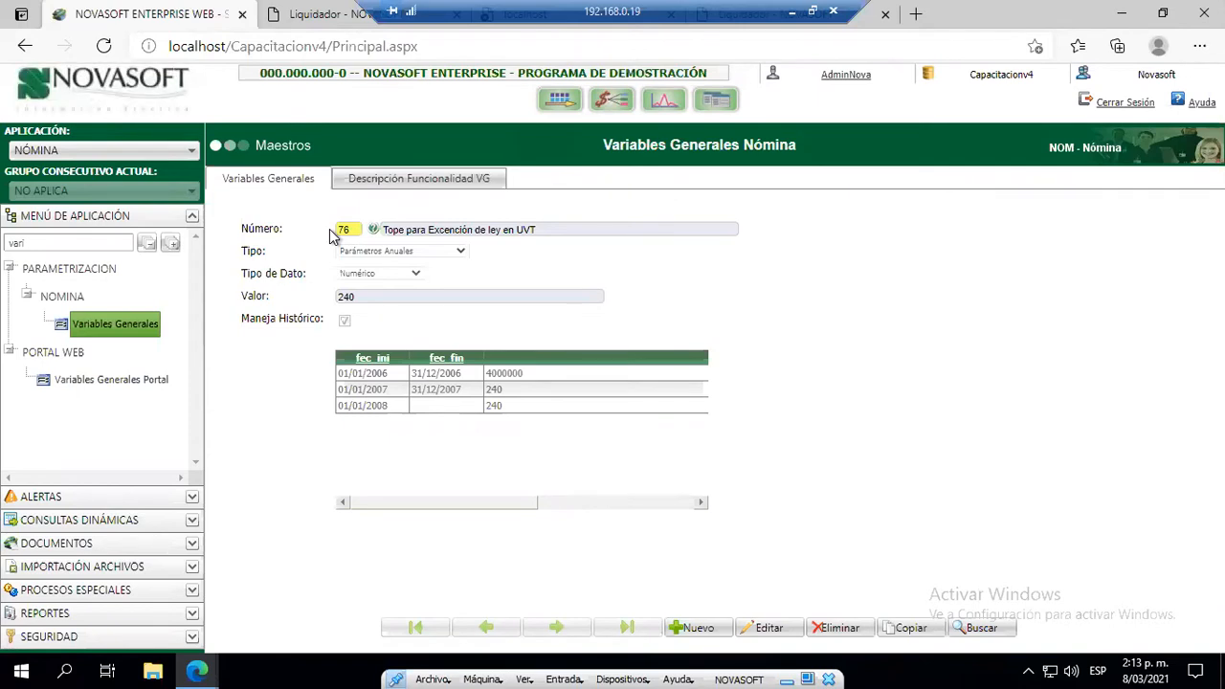
double_click(345, 230)
type("87")
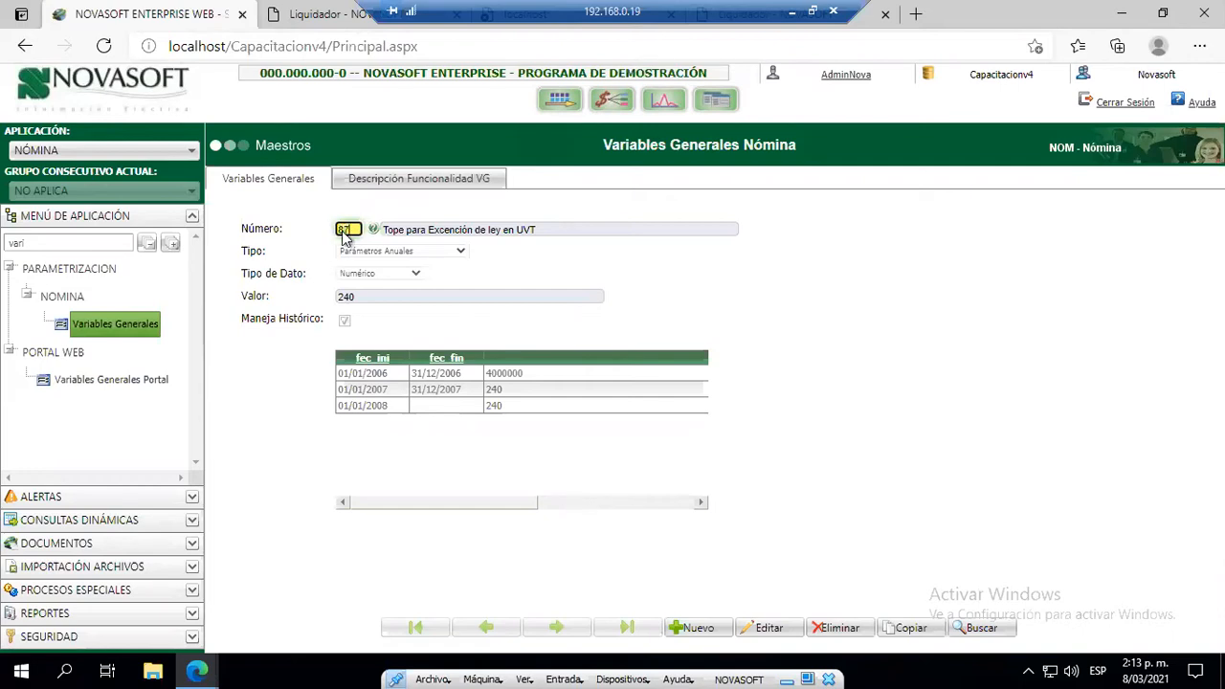
key("Tab")
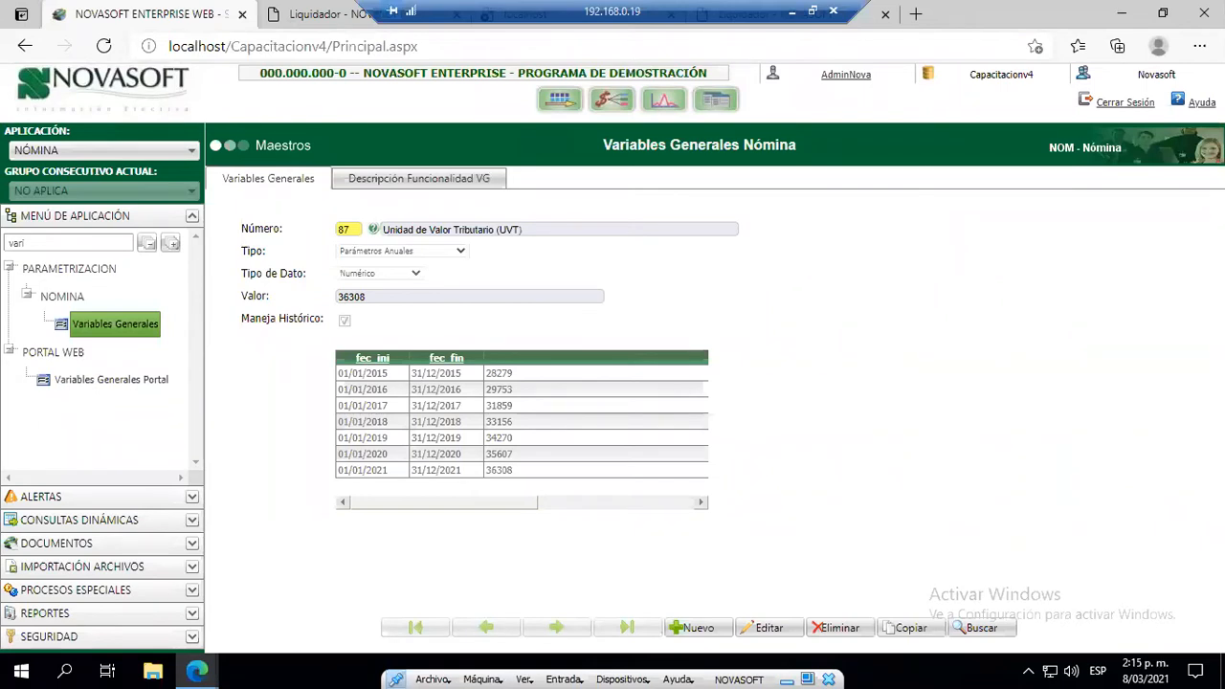
- Look up general variables number 88 and 89 to review their UVT limits
left_click(341, 230)
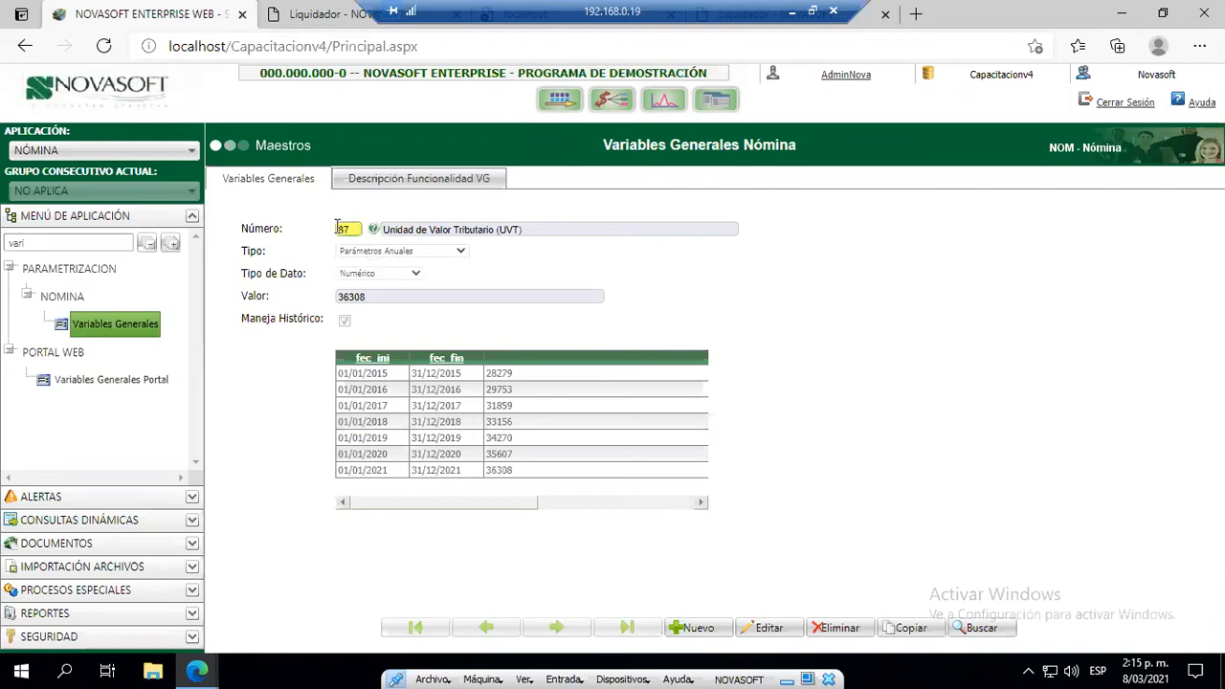
double_click(344, 230)
type("88")
key("Tab")
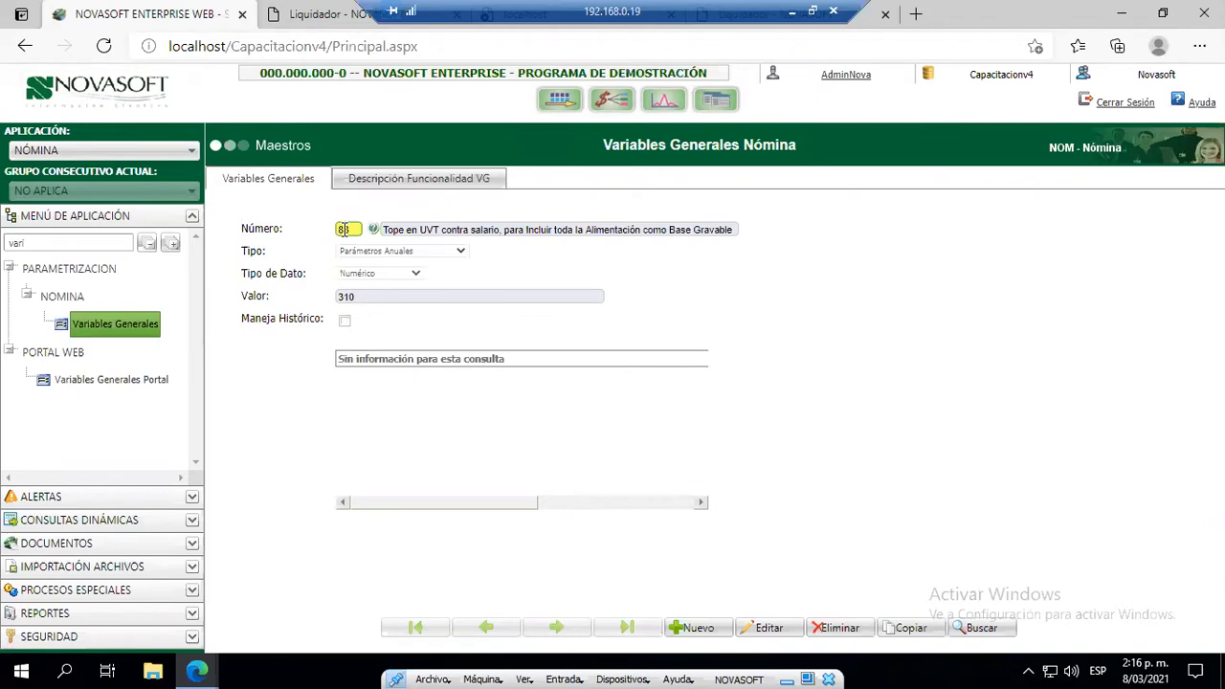
double_click(345, 229)
type("89")
key("Tab")
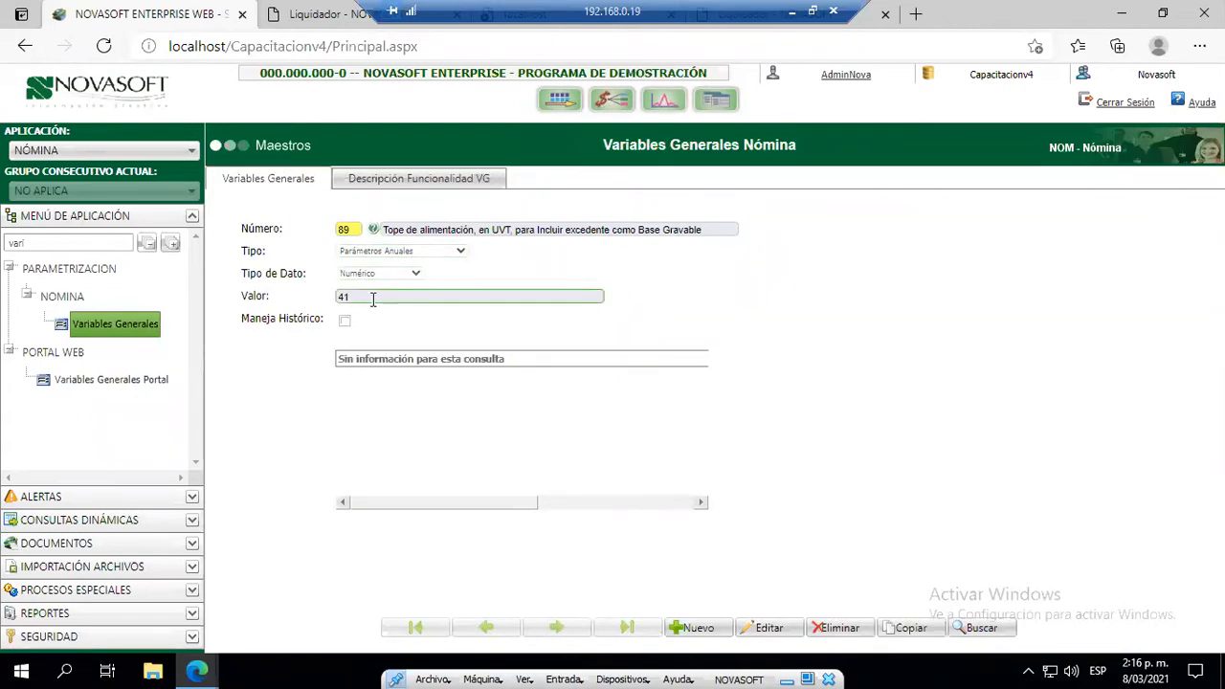
left_click_drag(362, 299, 340, 300)
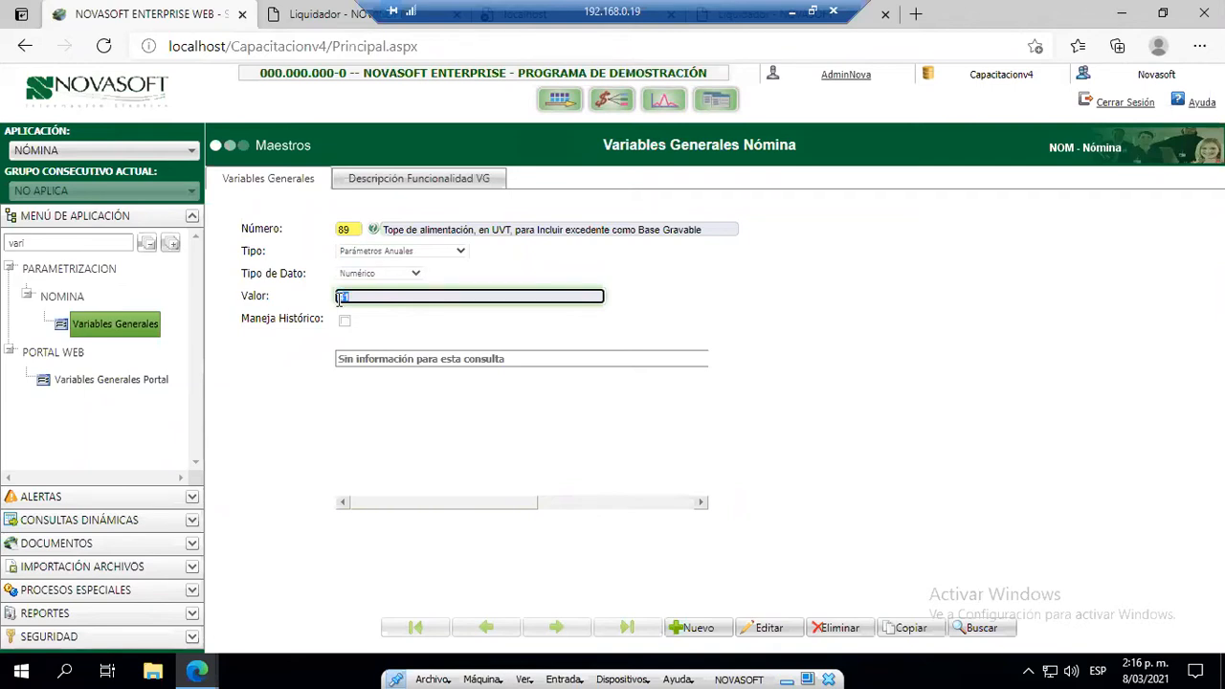
- Look up general variables number 108 and 109 to review their descriptions and values
double_click(340, 233)
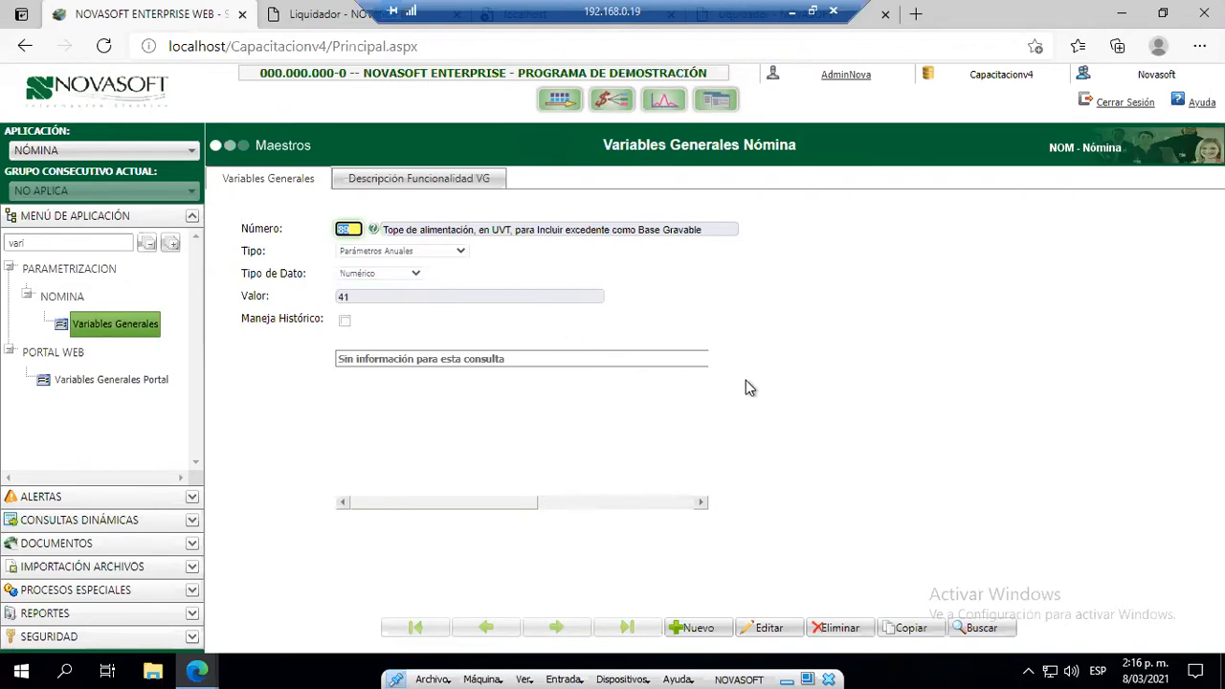
left_click(342, 229)
key("BackSpace")
key("BackSpace")
type("108")
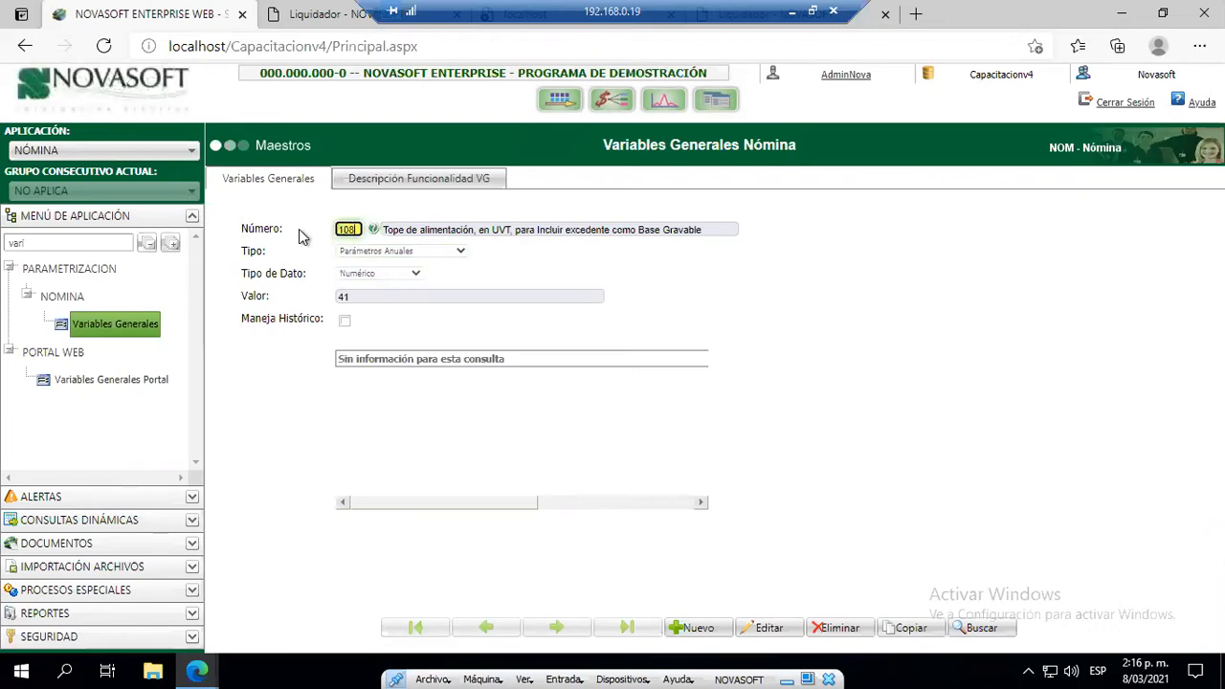
key("Tab")
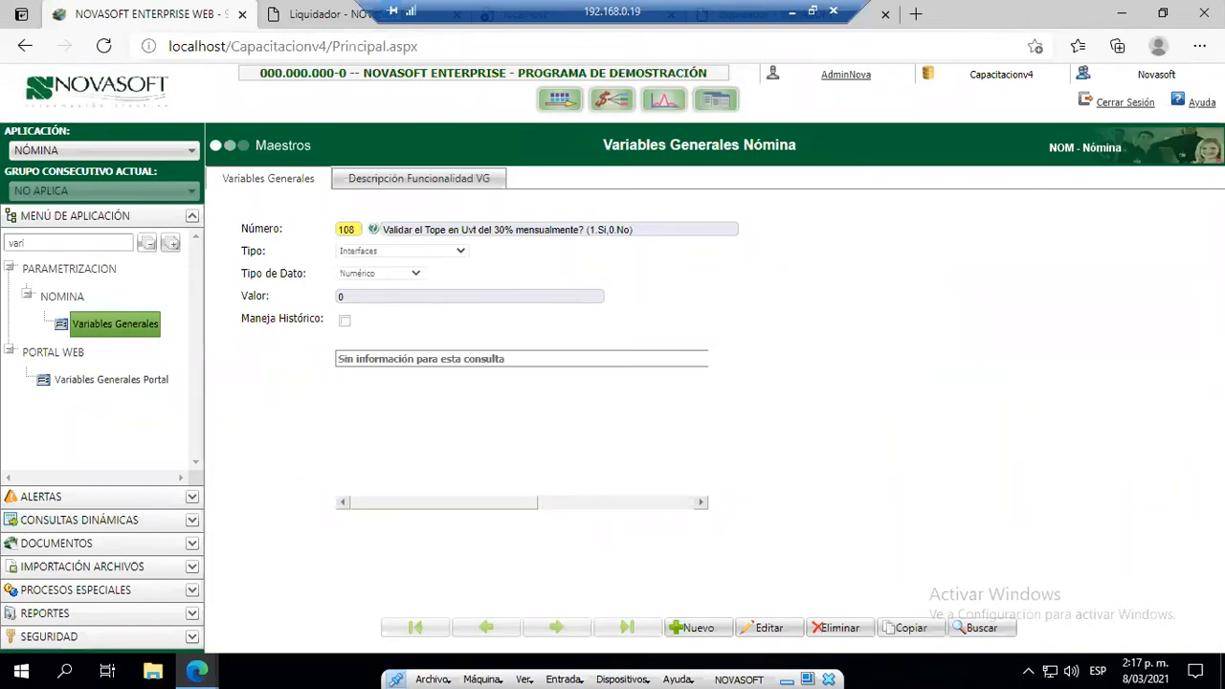
left_click(344, 231)
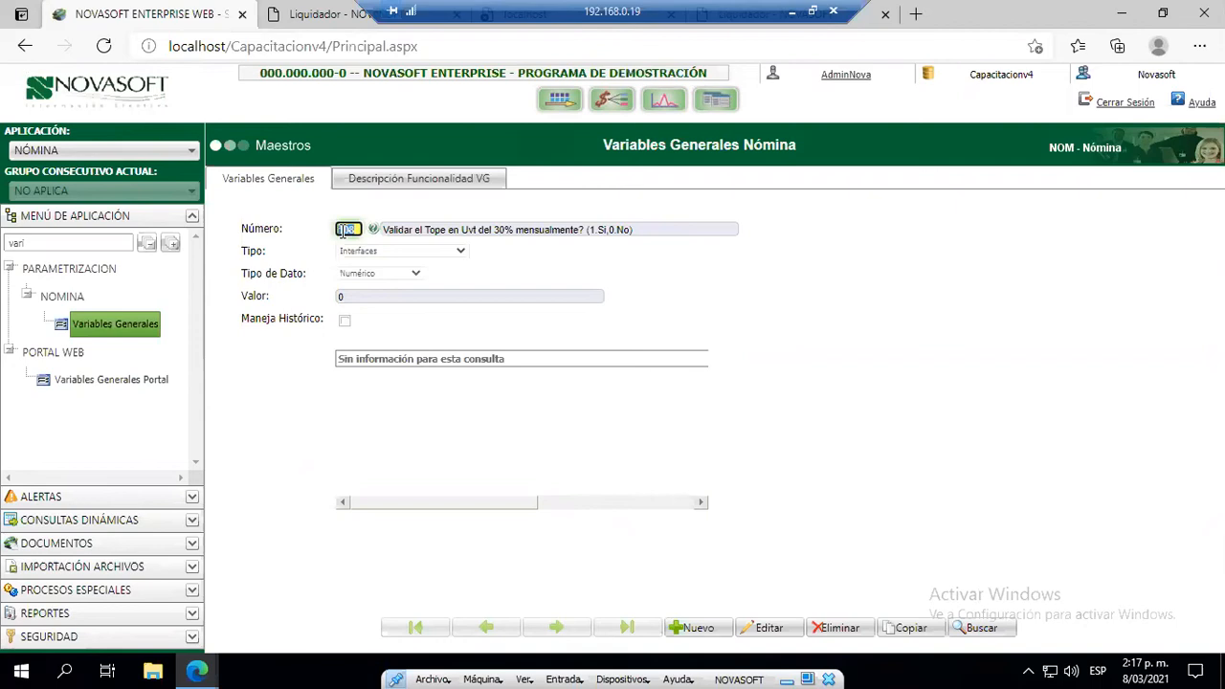
type("109")
key("Tab")
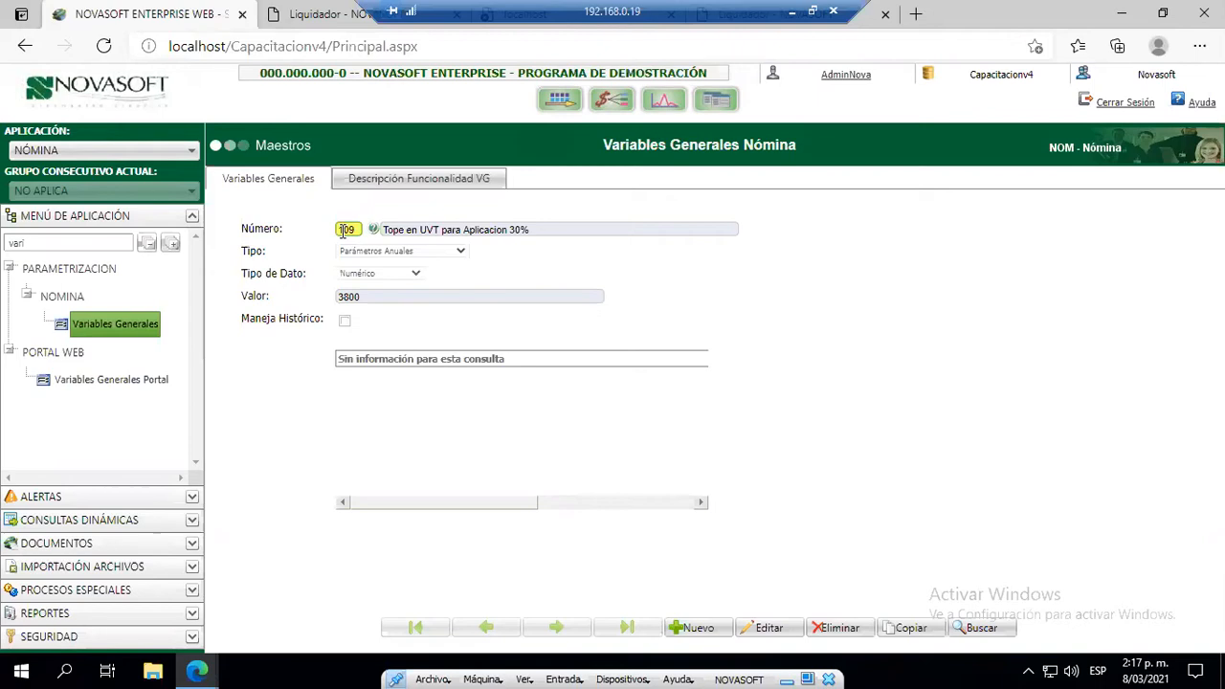
- Go back to general variable number 108 and display number 109 again to compare the two settings
double_click(344, 232)
type("198")
key("Tab")
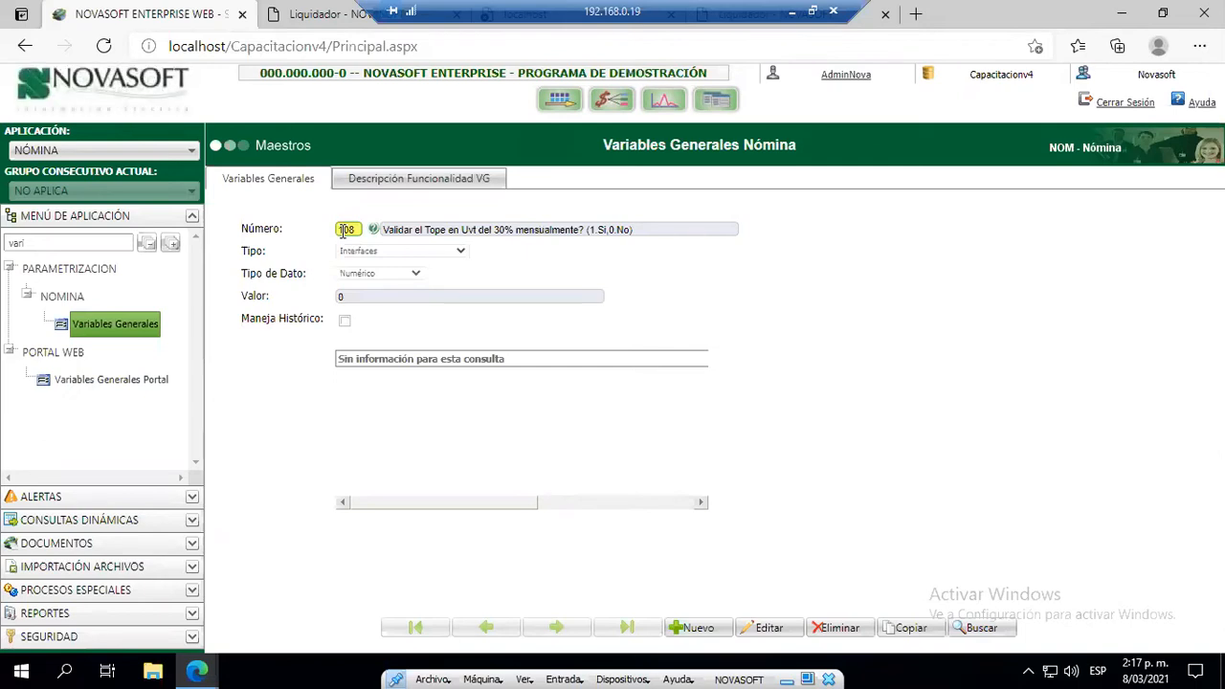
double_click(344, 232)
type("109")
key("Tab")
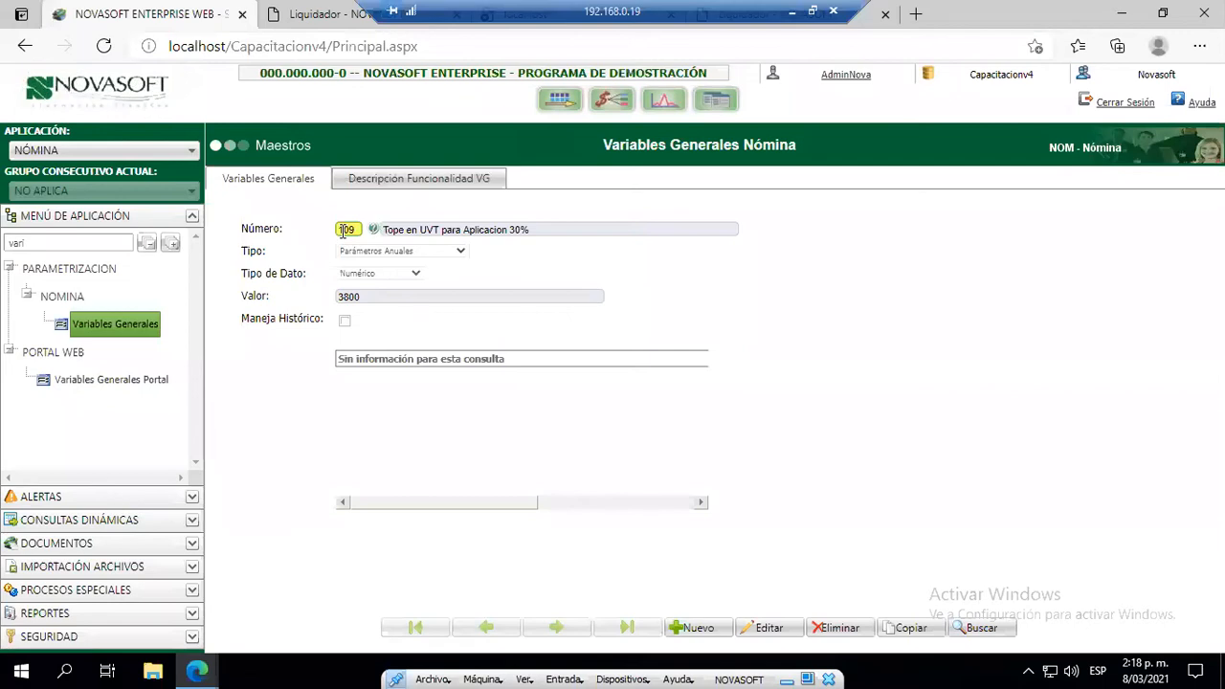
- Look up general variables number 111 and 112 to review their descriptions and values
double_click(344, 231)
type("111")
key("Return")
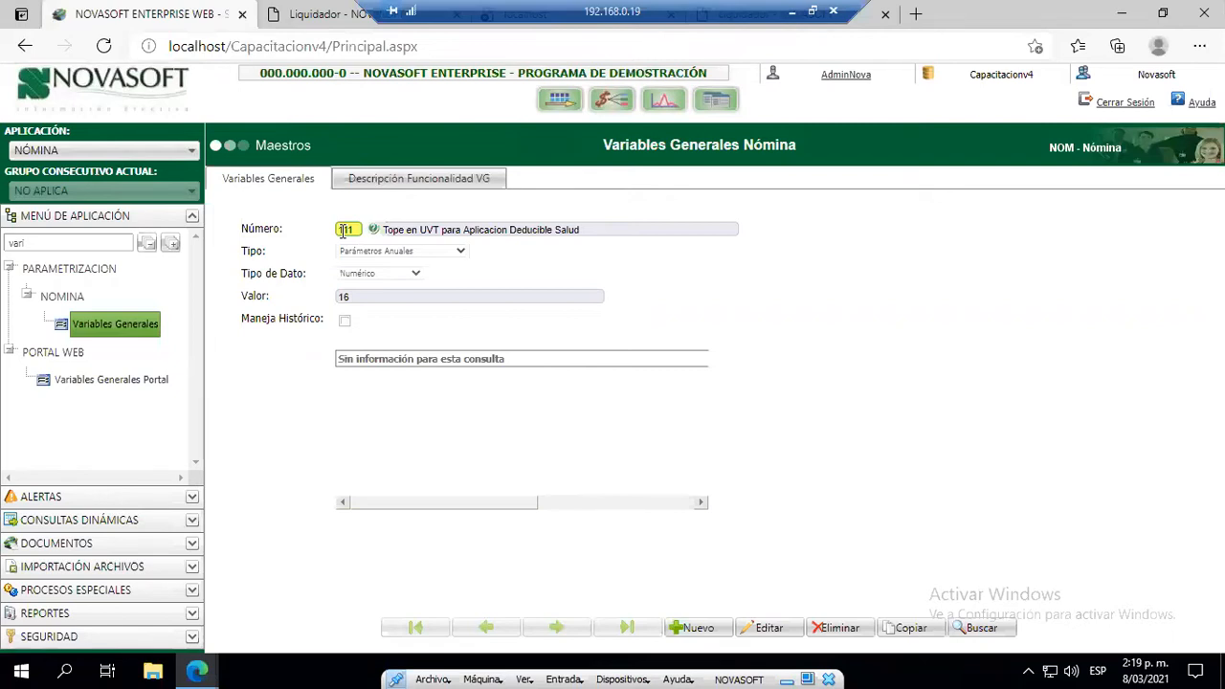
double_click(343, 230)
type("112")
key("Tab")
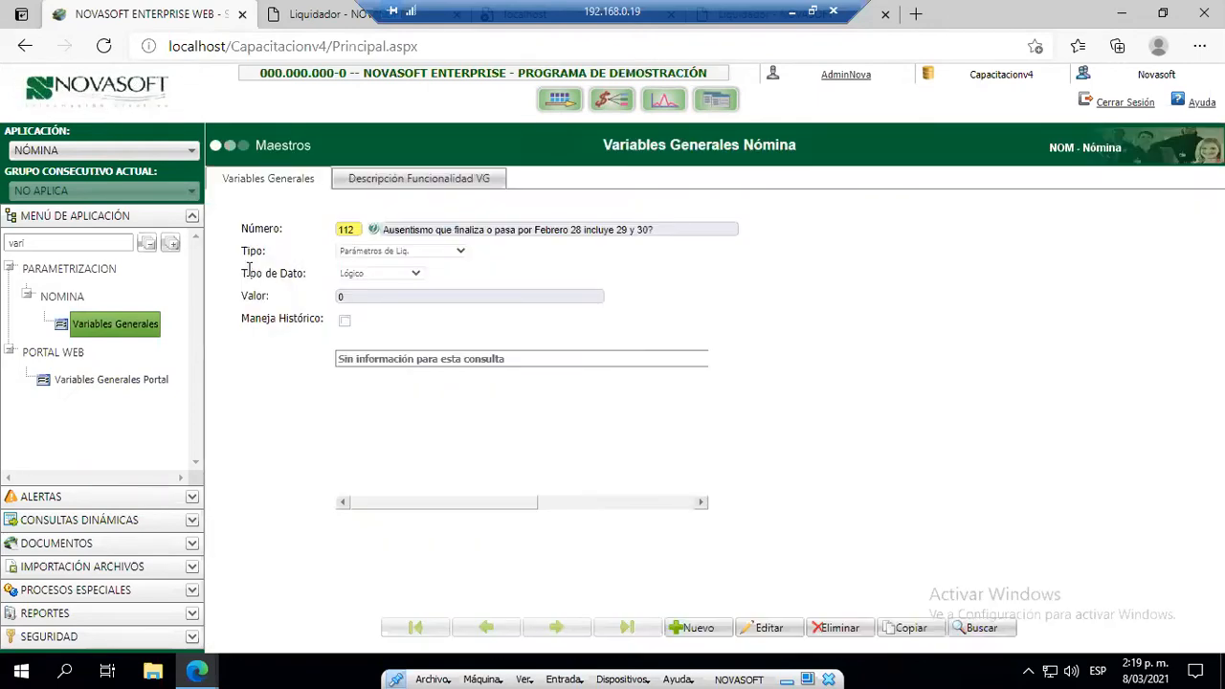
- Look up general variable number 113 to review its description and value
left_click(341, 228)
double_click(343, 228)
type("113")
key("Tab")
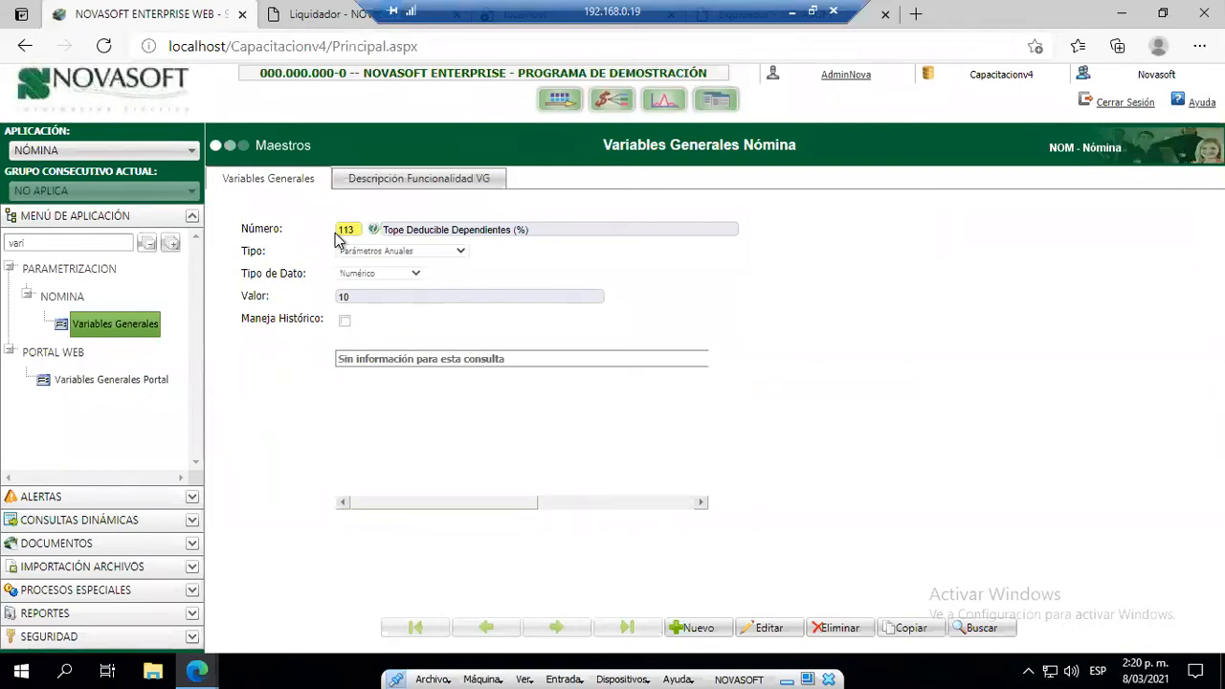
- Look up general variable number 114 to review its description and value for the dependants deduction limit in UVT
left_click_drag(358, 230, 337, 234)
type("114")
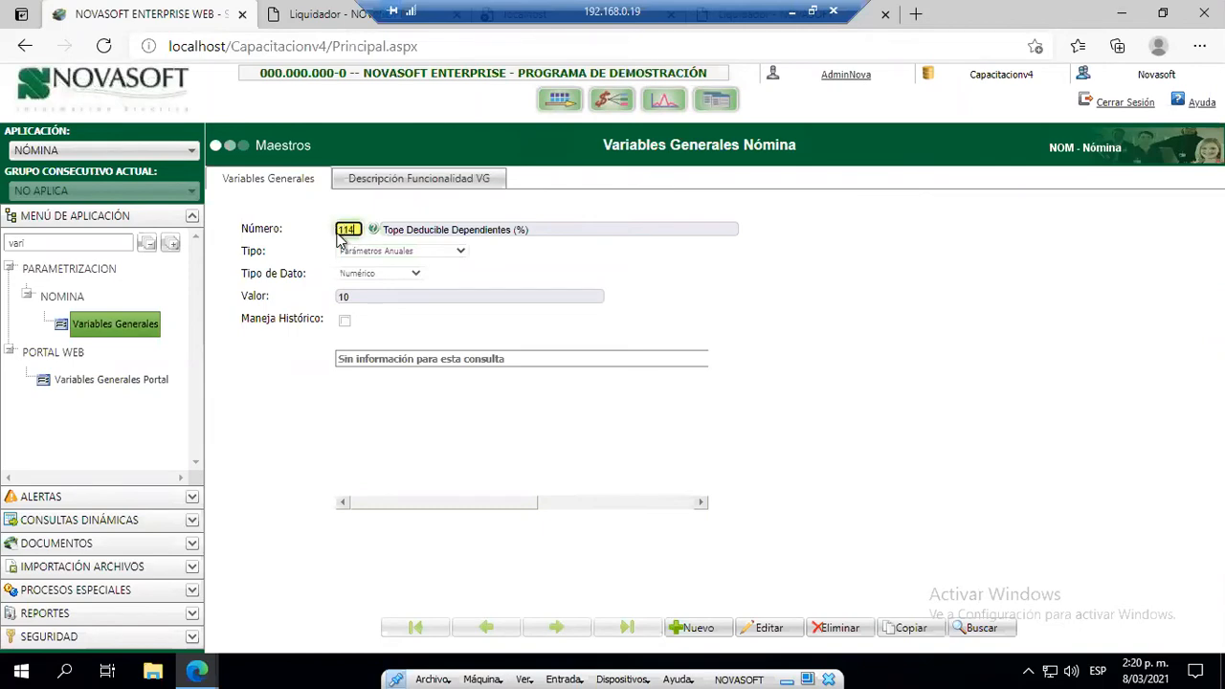
key("Return")
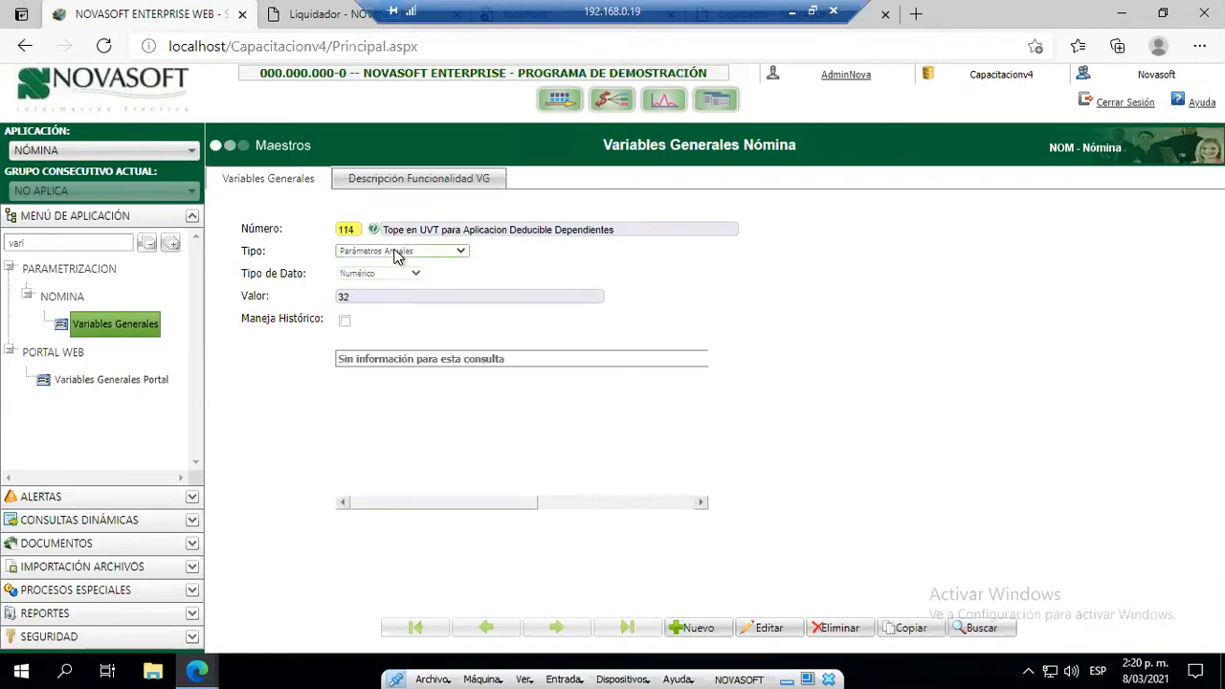
left_click(362, 298)
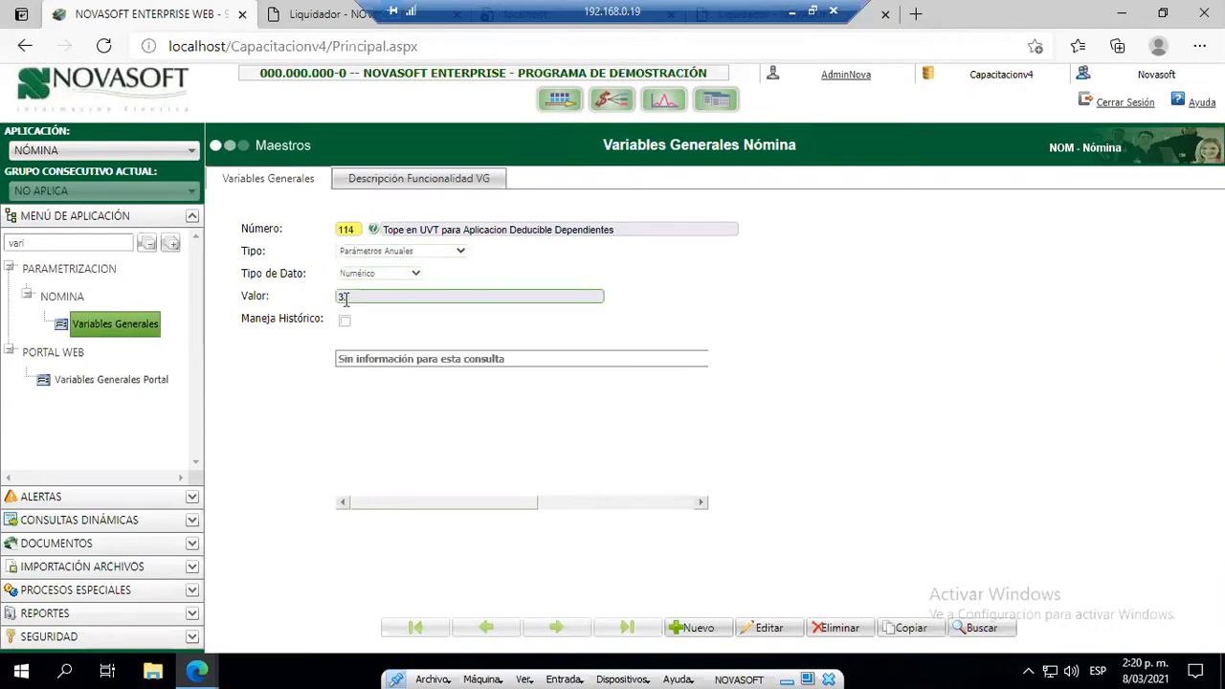
double_click(345, 298)
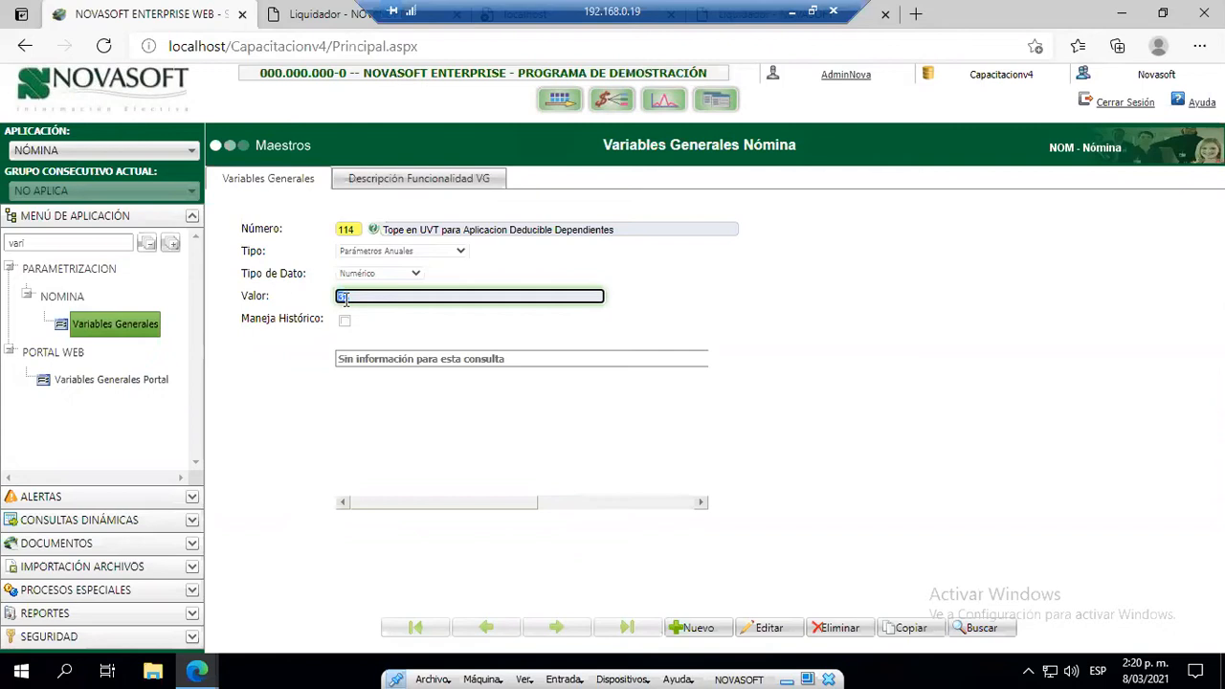
- Look up general variables number 189 and 184 to review their descriptions and values
left_click(345, 230)
type("159")
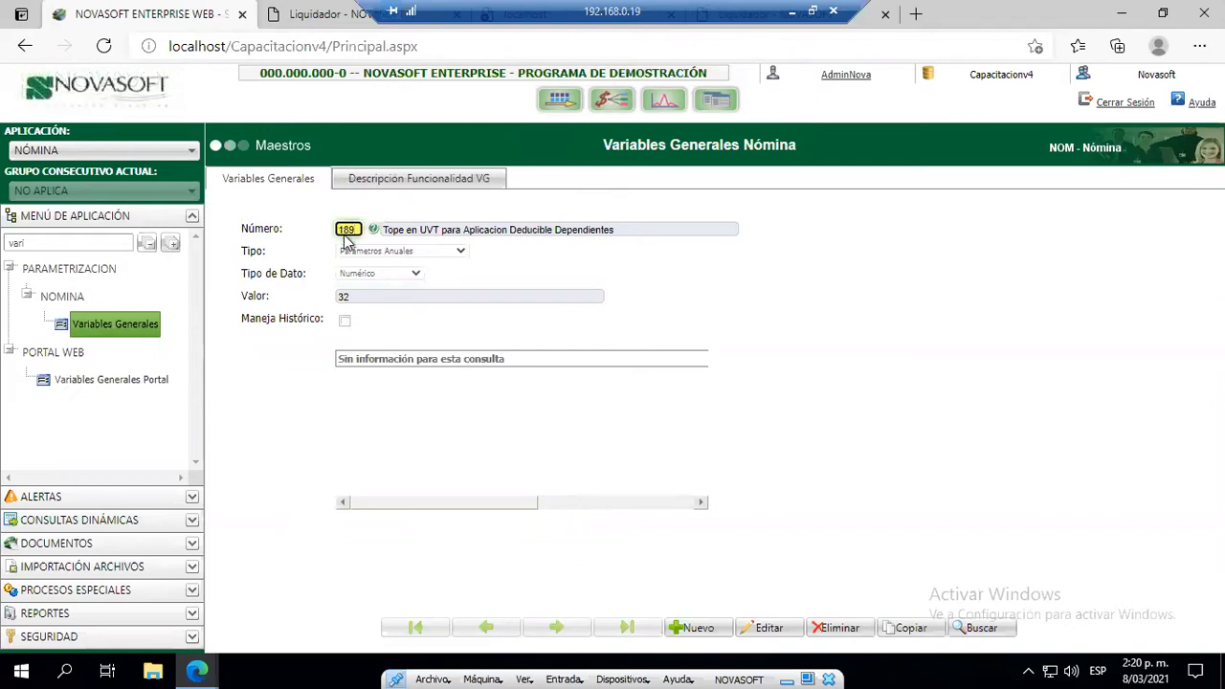
key("Tab")
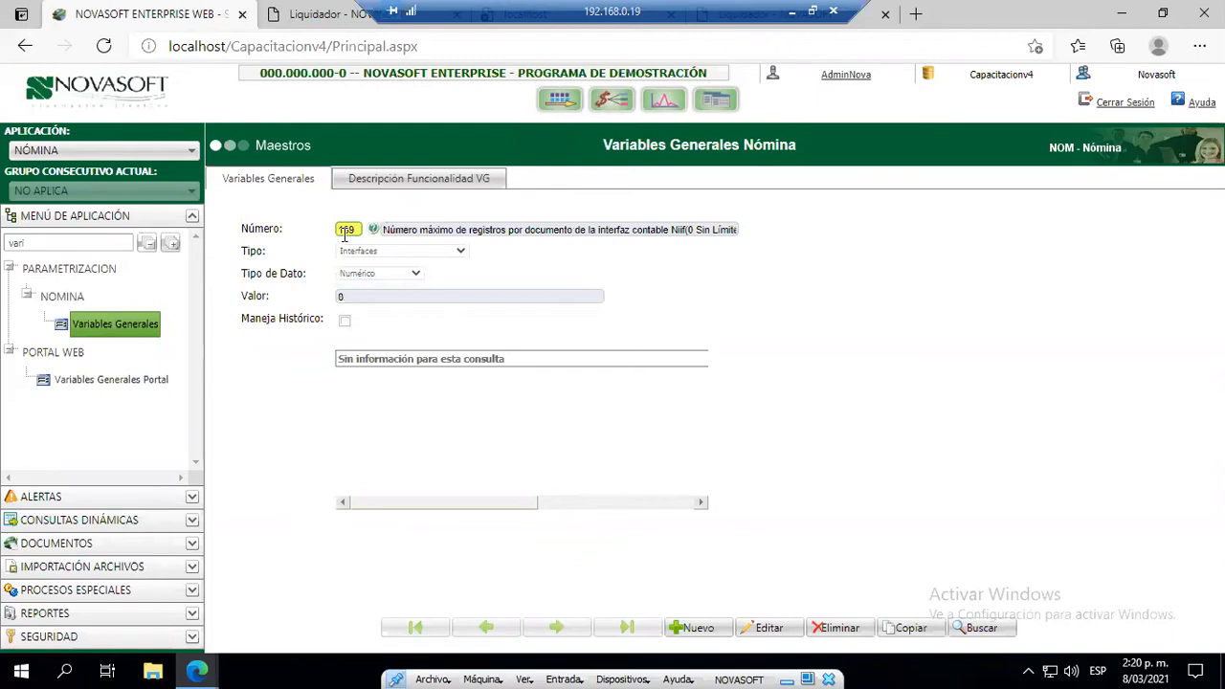
double_click(345, 232)
type("334")
key("Tab")
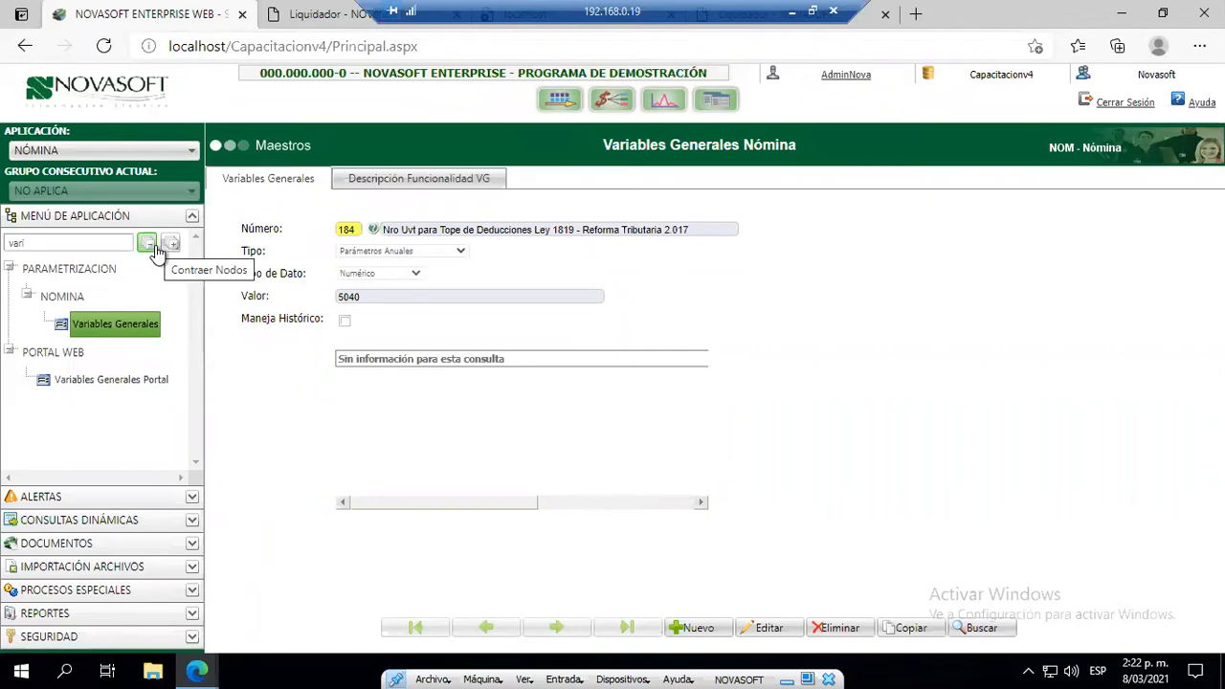
- Look up general variable number 183 to review the setting for monthly validation of the withholding deductions limit
double_click(347, 231)
type("183")
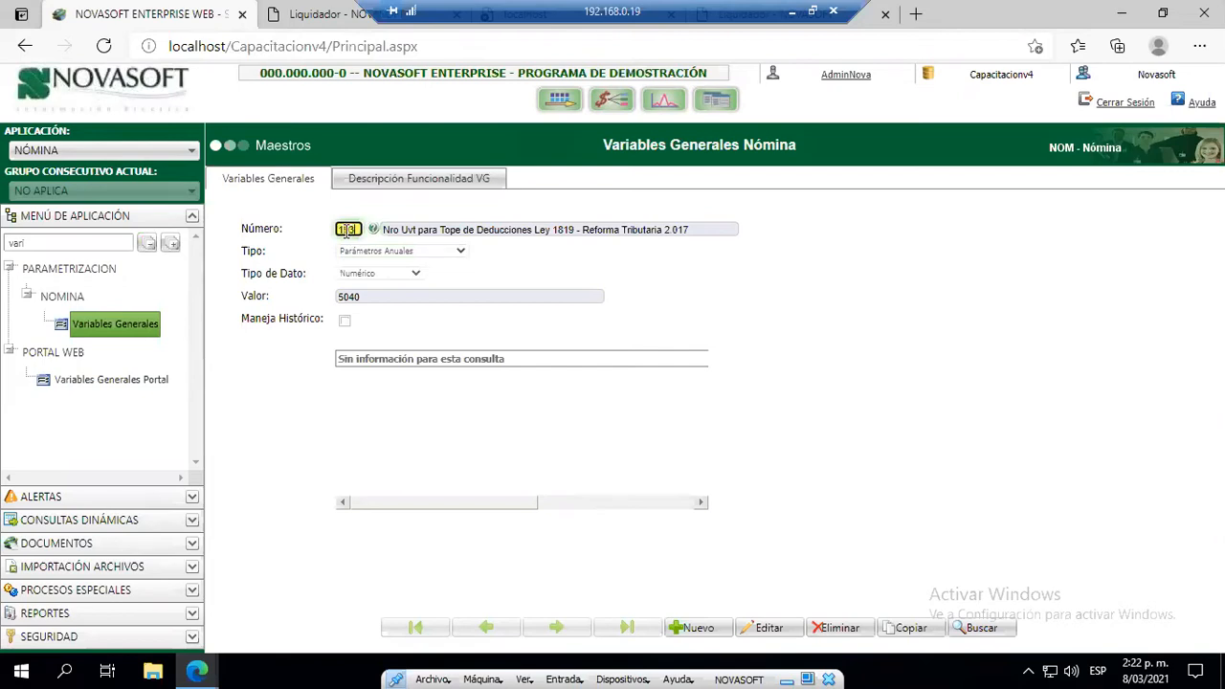
key("Tab")
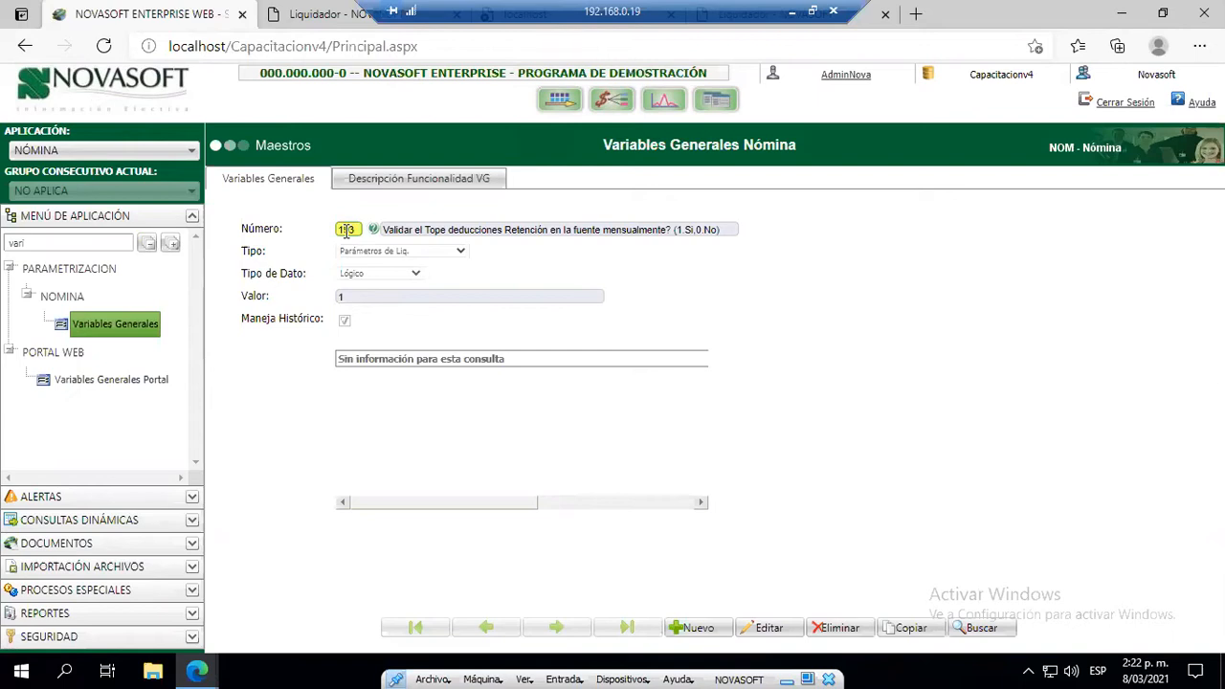
- Look up general variables number 203, 204 and 205 to review the settings for voluntary contributions to the same fund
double_click(346, 230)
type("203")
key("Return")
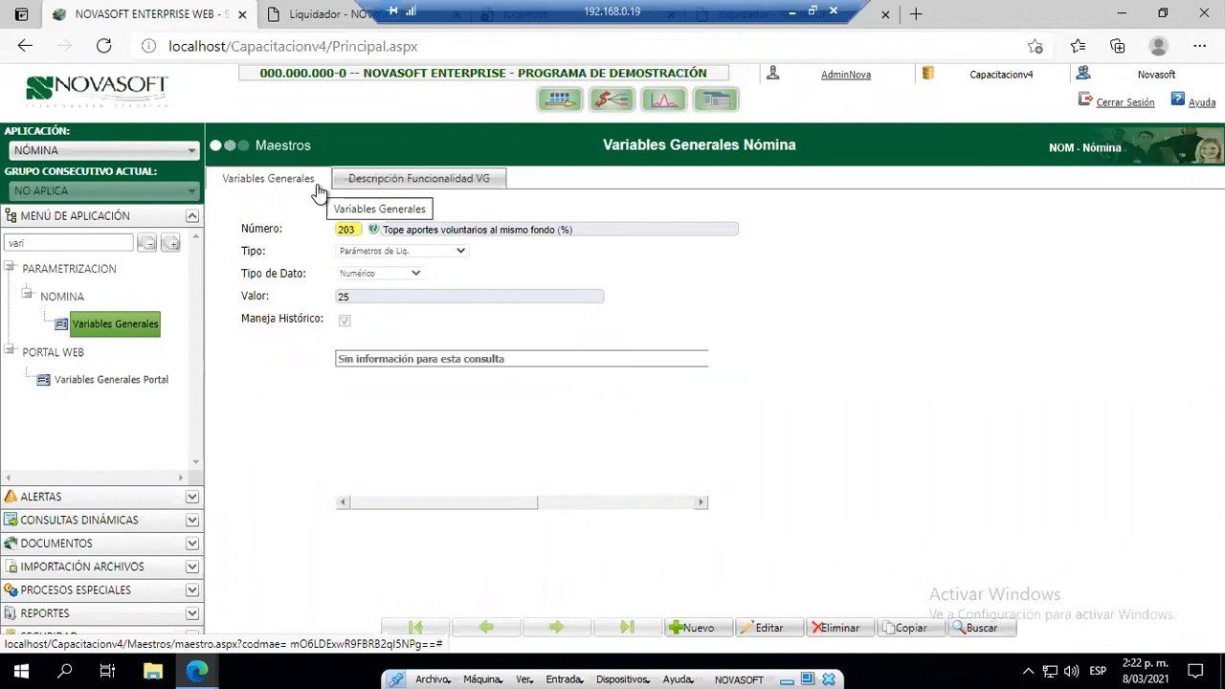
double_click(347, 230)
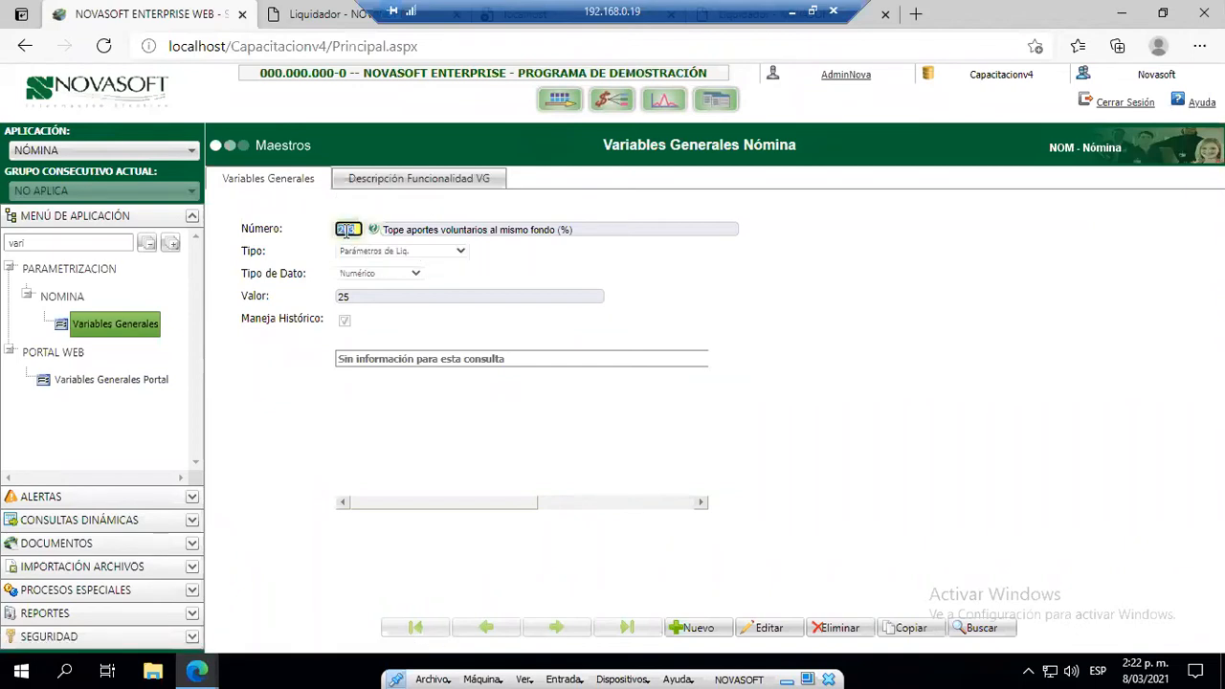
type("204")
key("Return")
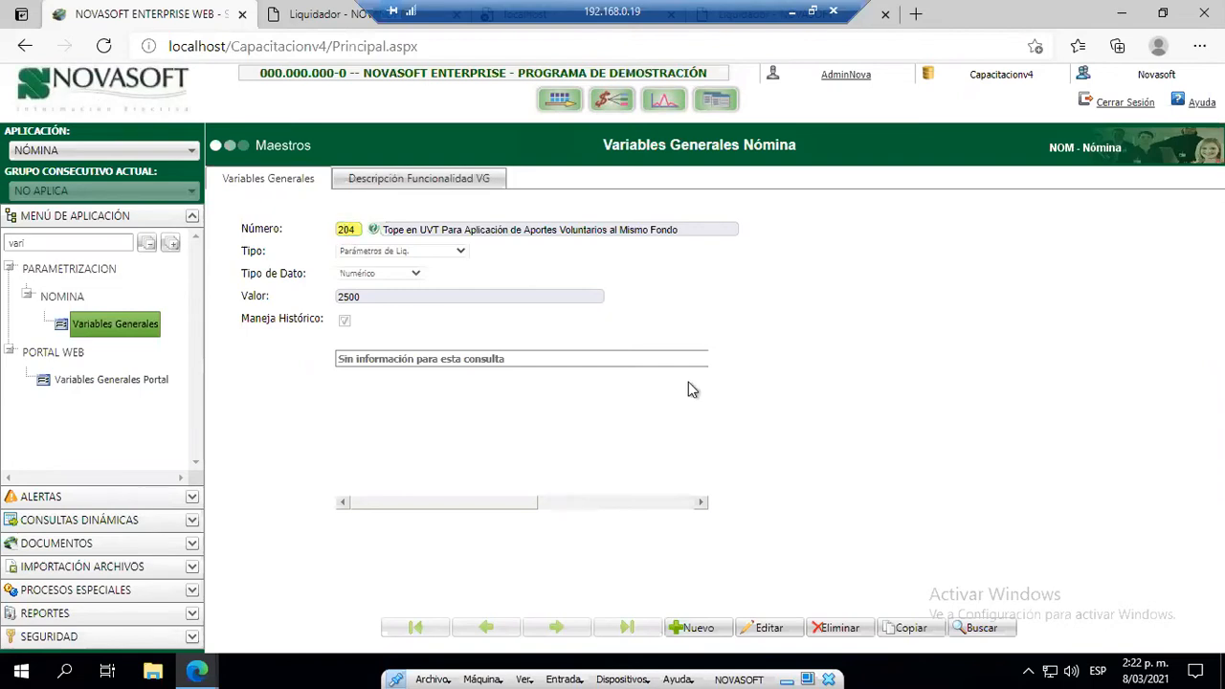
double_click(347, 229)
type("205")
key("Tab")
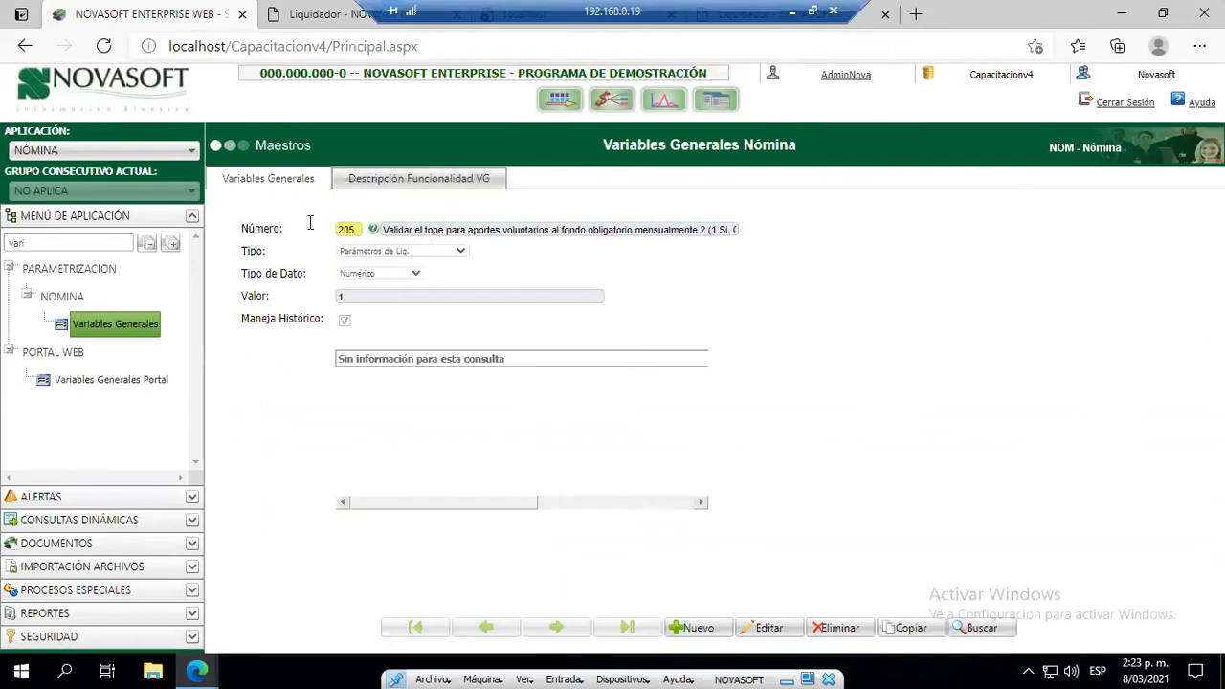
- Display general variable number 108 again to review the monthly validation of the 30% UVT limit
double_click(345, 230)
type("108")
key("Return")
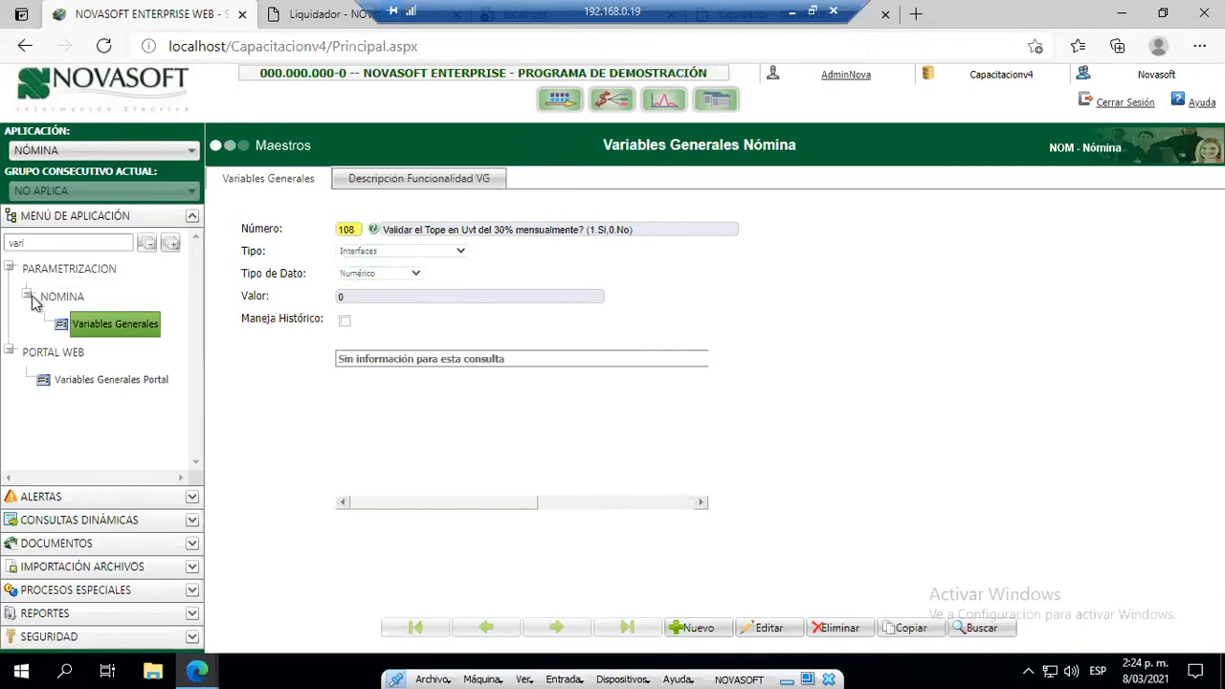
- Clear the application menu search and open the Información Hoja de Vida - Salarial master
left_click_drag(27, 243, 4, 245)
key("BackSpace")
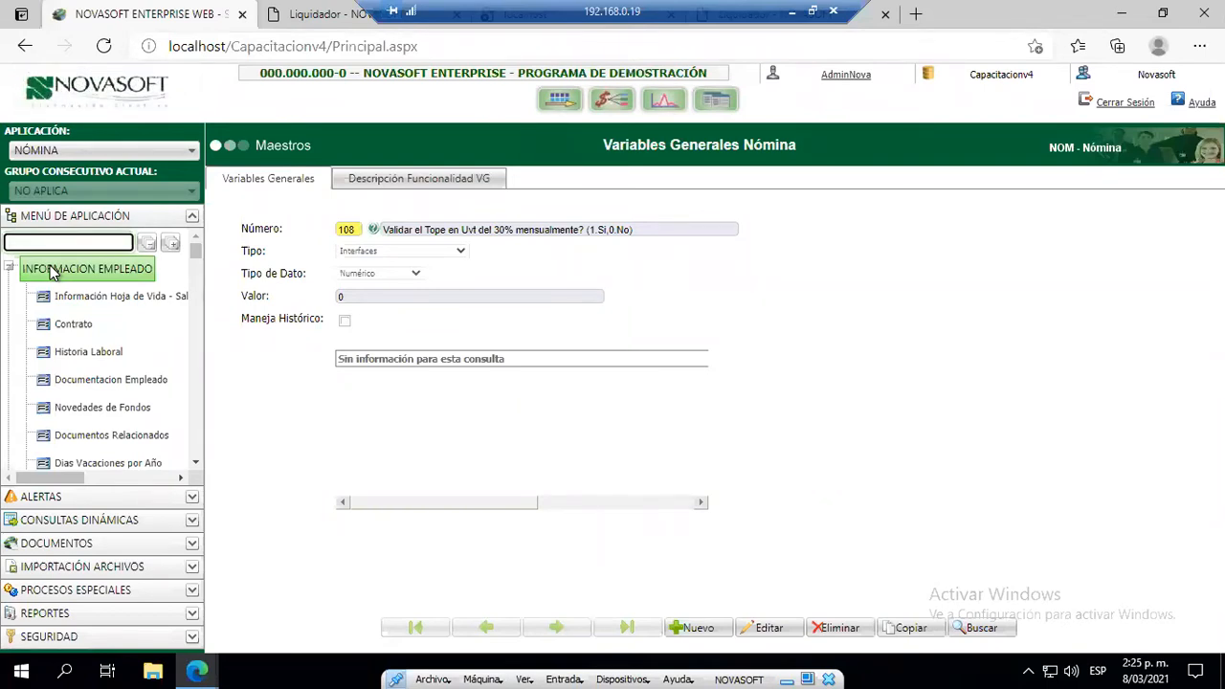
left_click(135, 304)
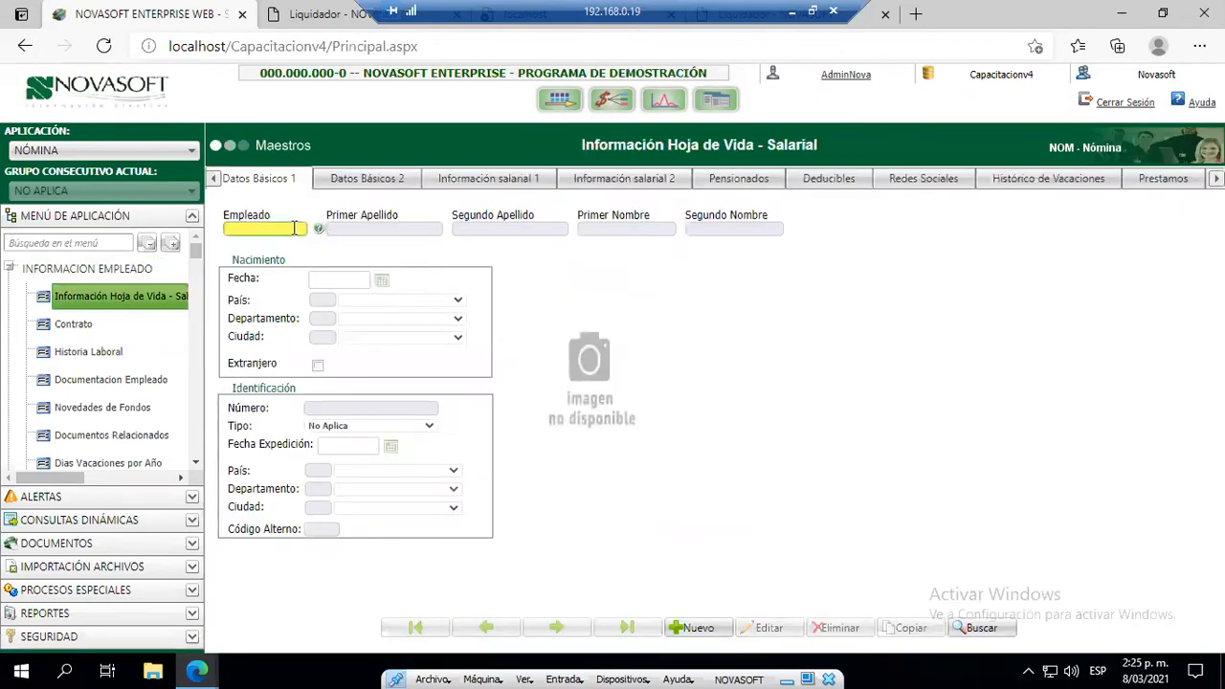
- Load the Método 1 withholding test employee by employee code and review the Información salarial 1 and 2 data
left_click(294, 228)
type("101")
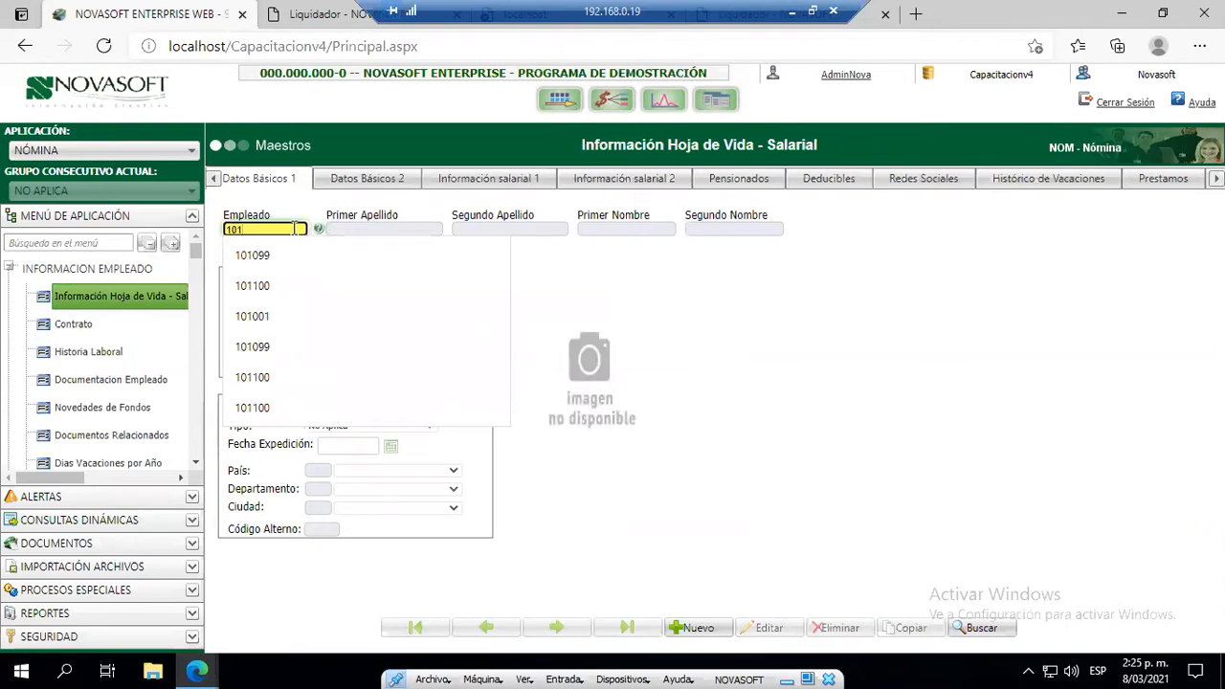
type("099")
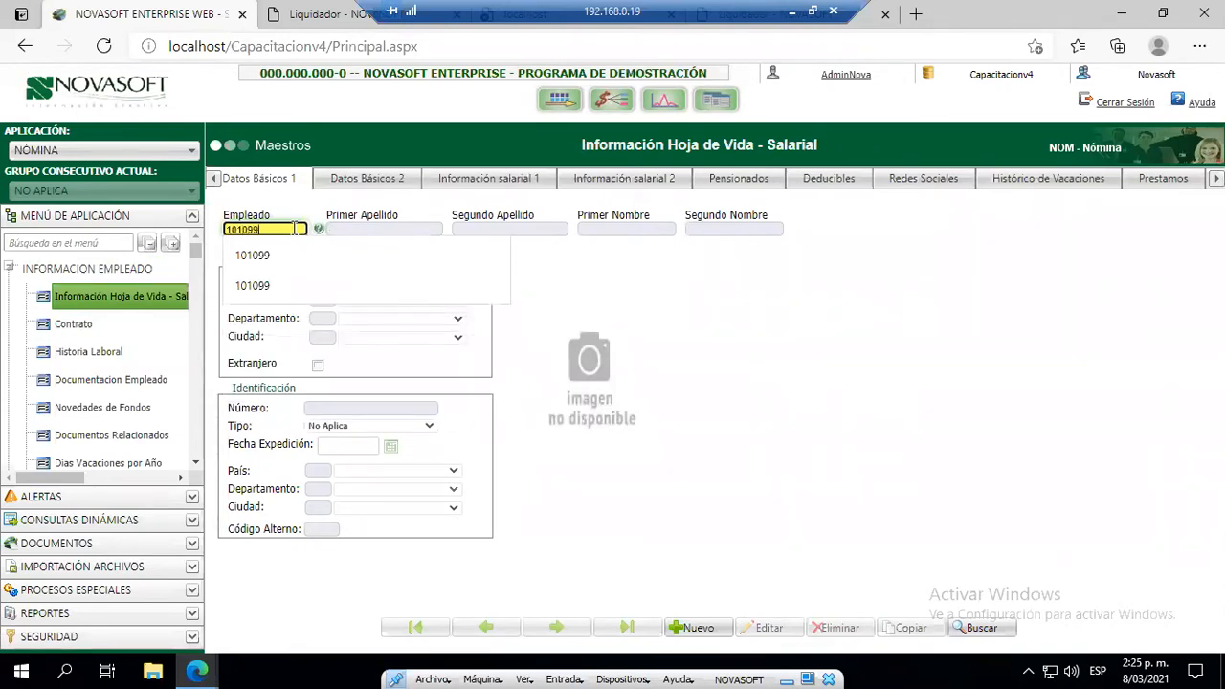
key("Tab")
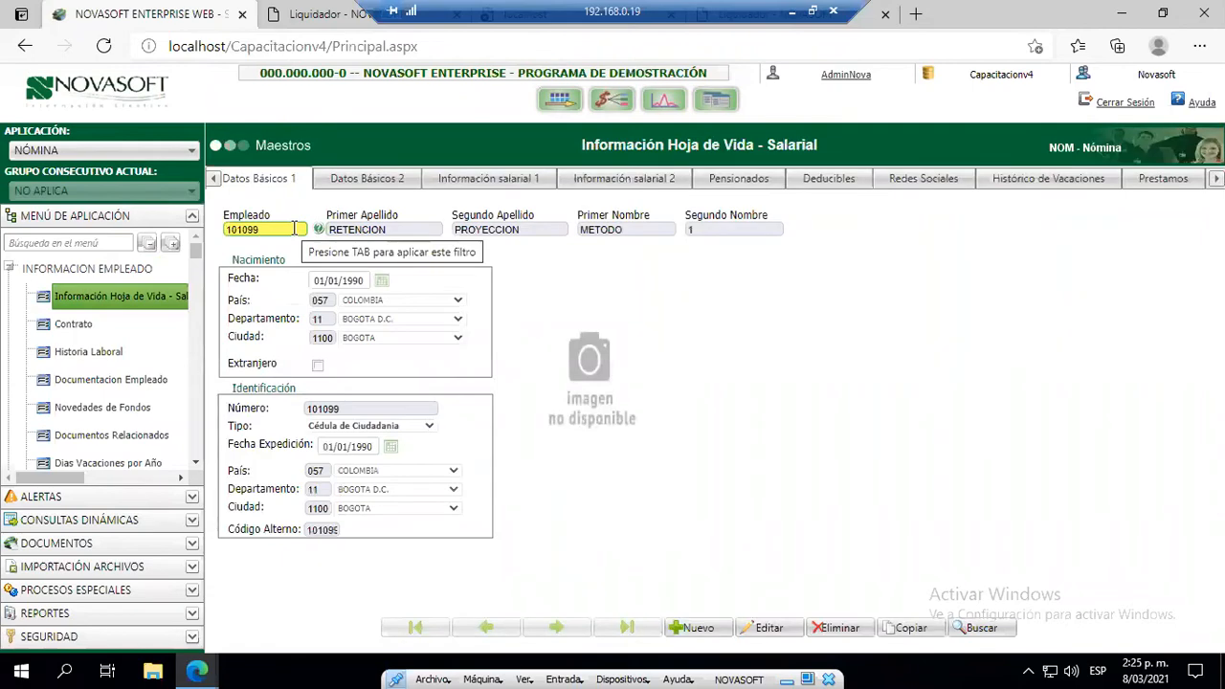
left_click(497, 179)
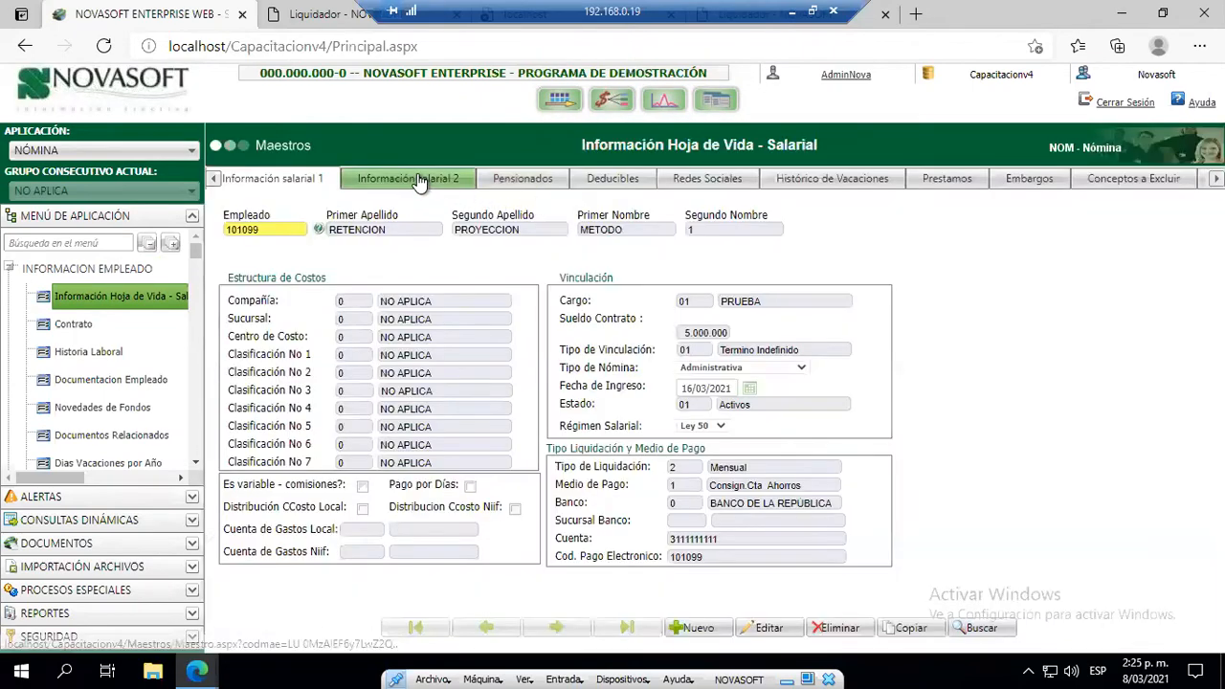
left_click(420, 181)
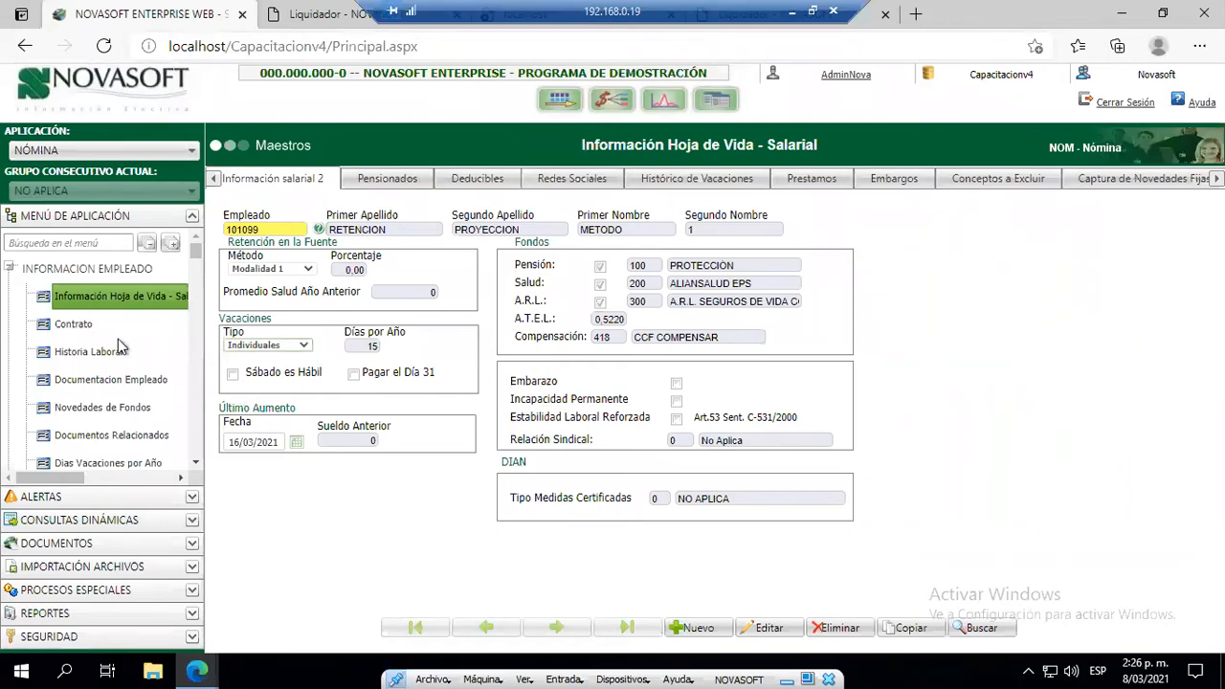
- Reopen Información Hoja de Vida - Salarial, reload the same test employee and display the employee's Deducibles
left_click(77, 325)
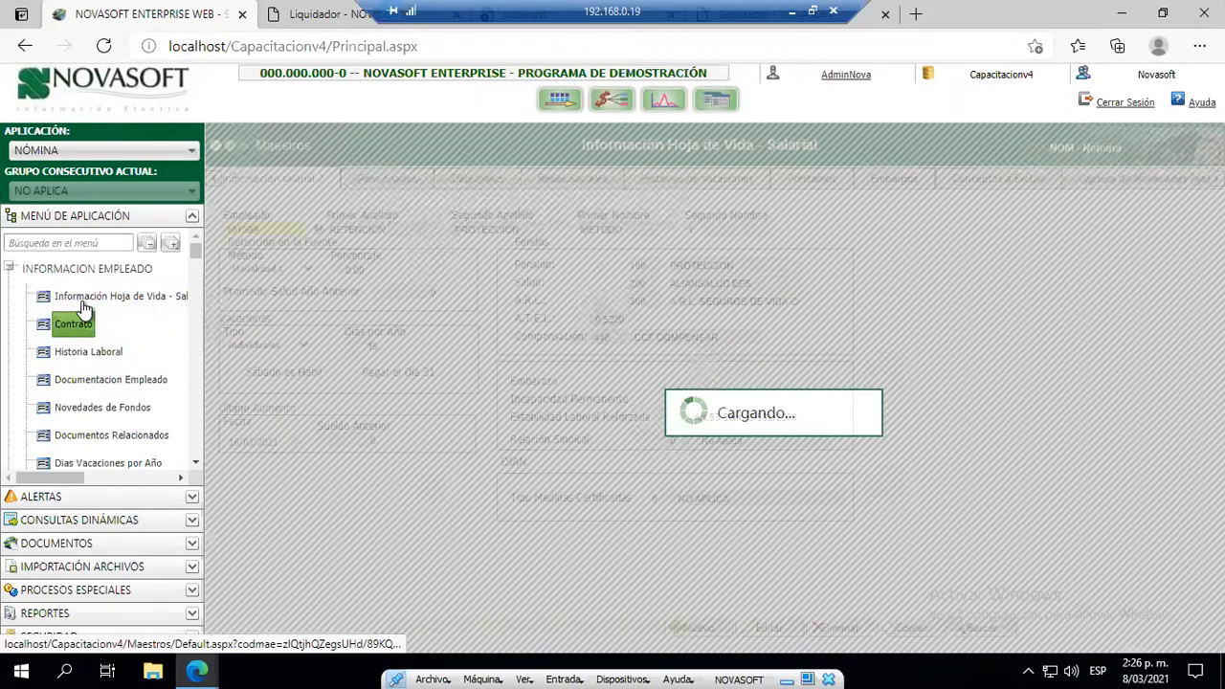
left_click(83, 302)
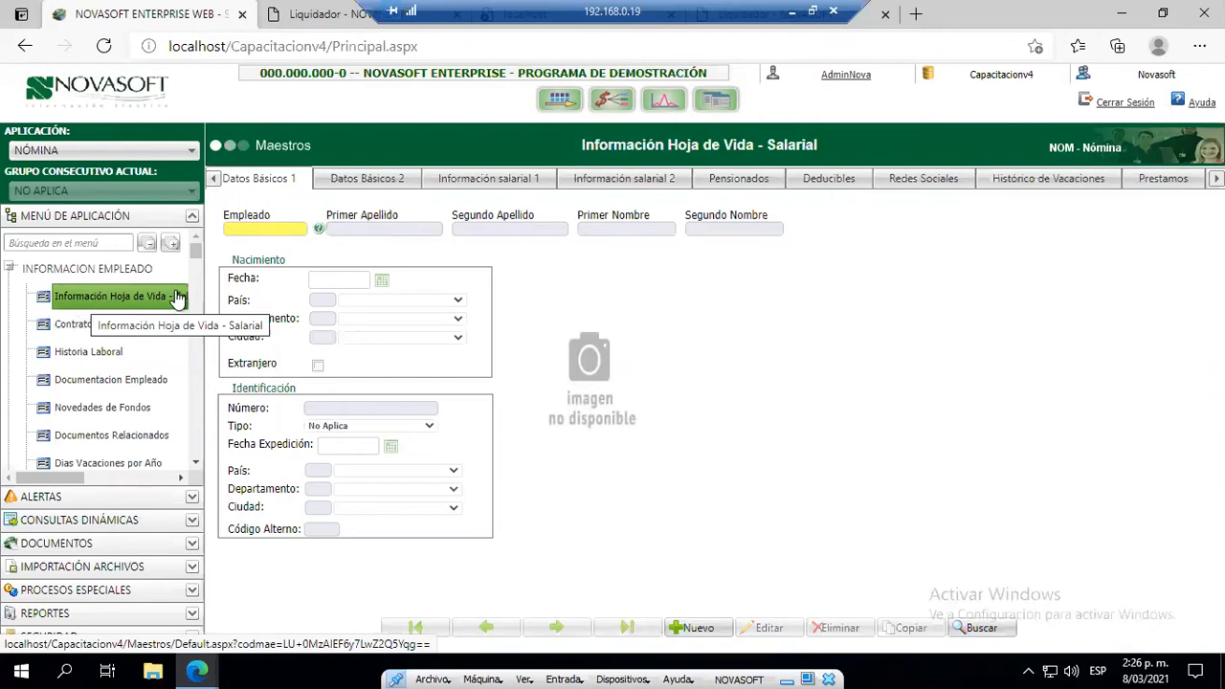
left_click(238, 231)
left_click(238, 231)
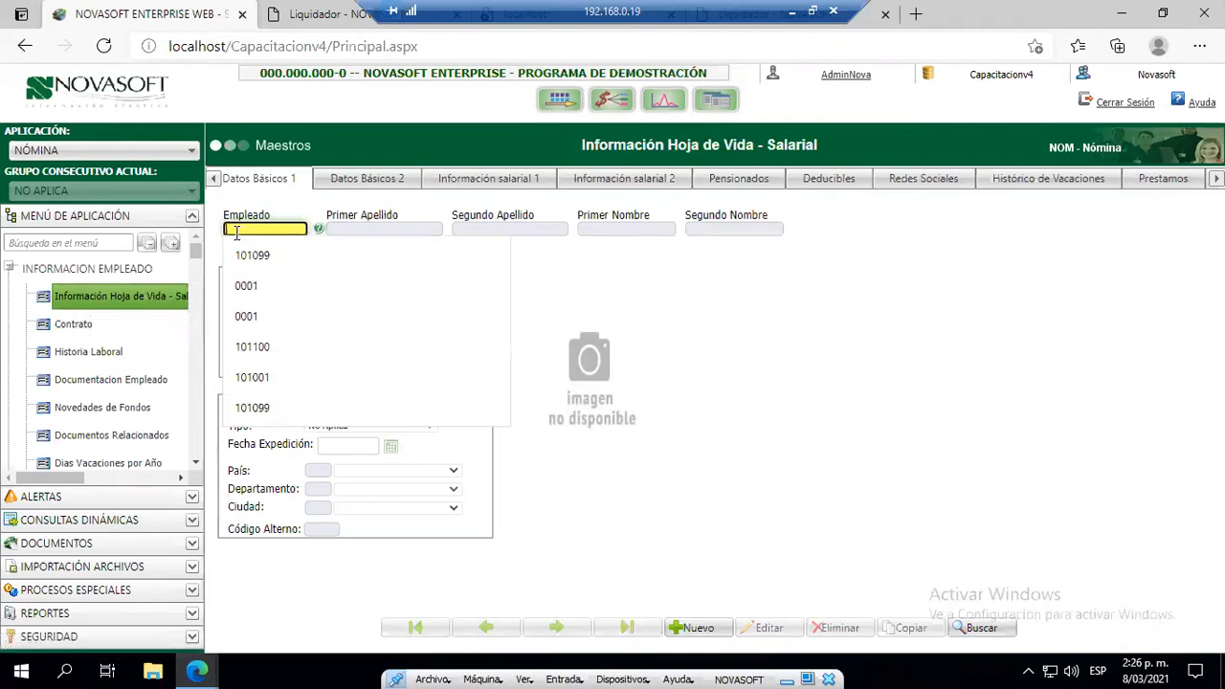
type("10")
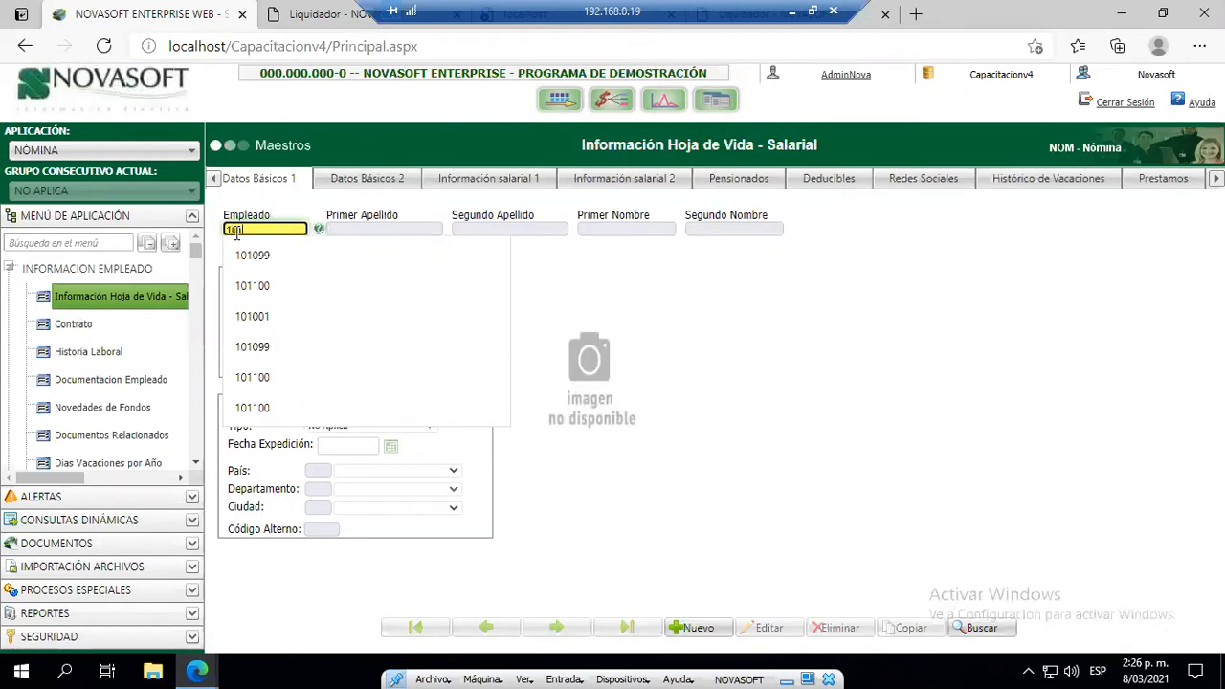
type("1099")
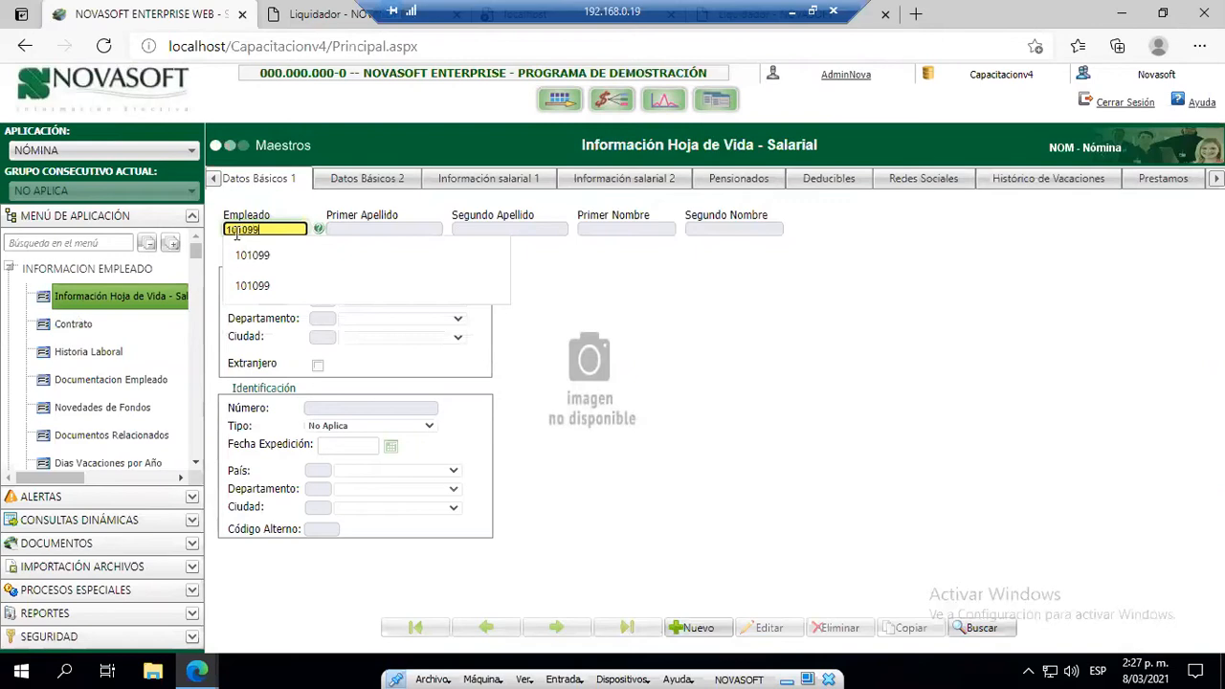
key("Tab")
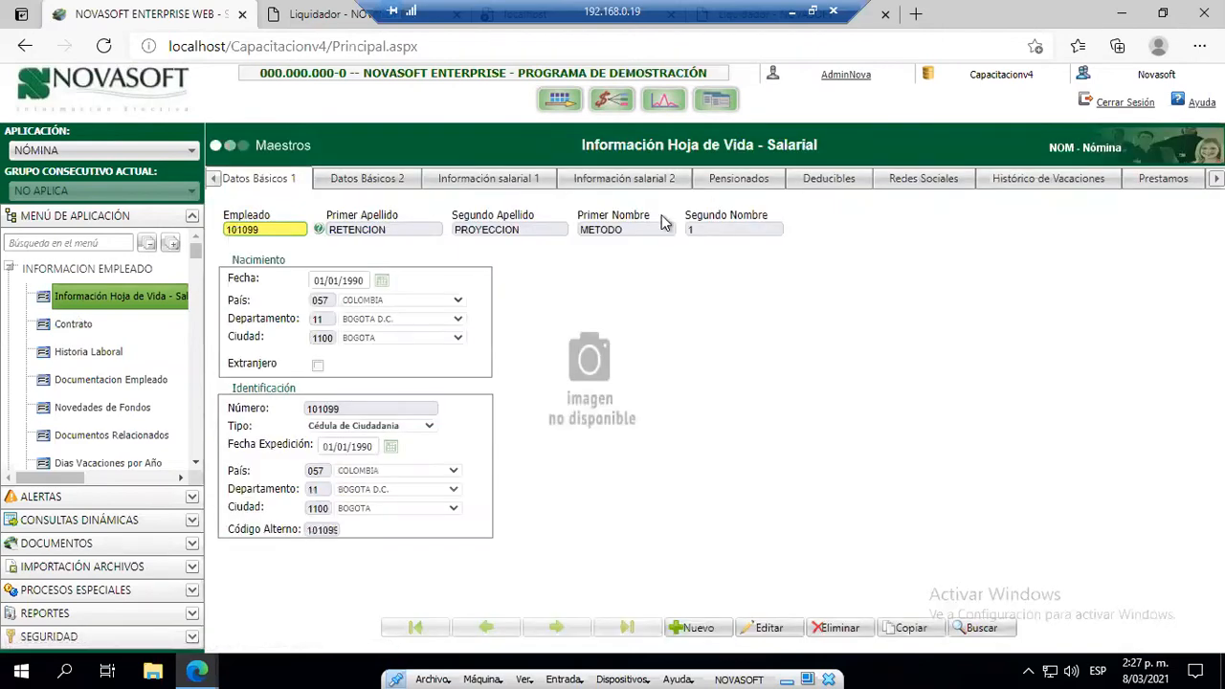
left_click(819, 182)
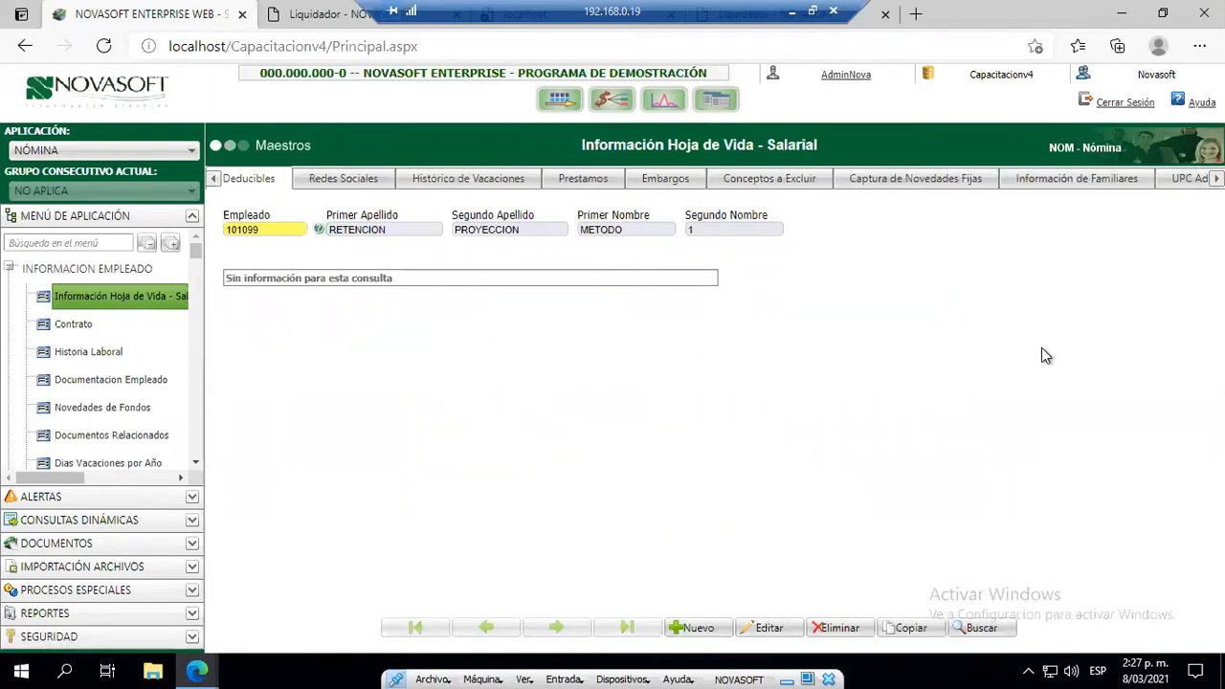
- Open the employee's deductibles for editing and start a new Vivienda record with a Valor Deducible of 5000000
left_click(770, 627)
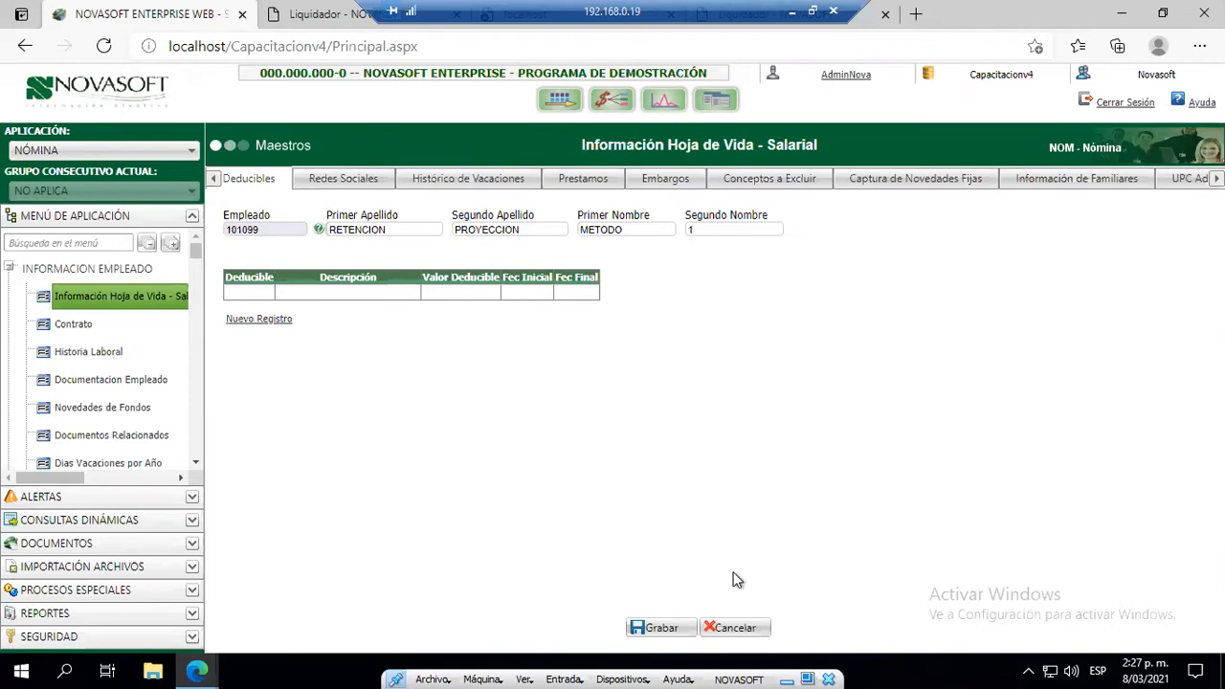
left_click(737, 624)
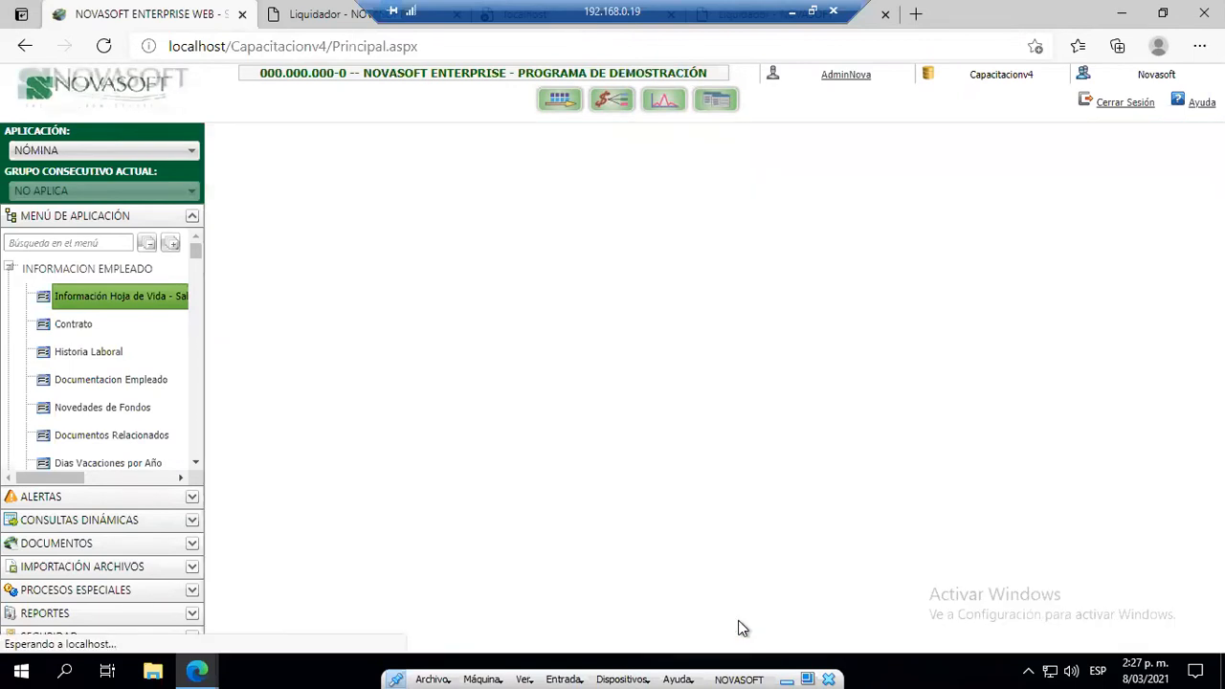
left_click(755, 630)
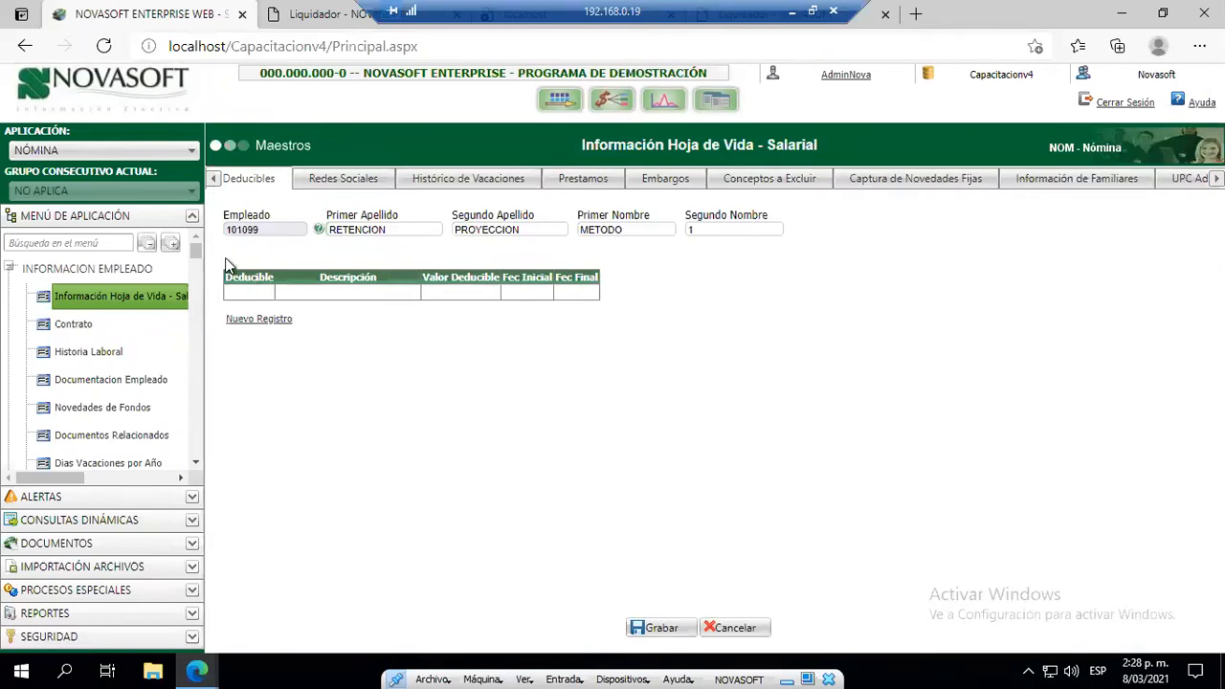
left_click(257, 325)
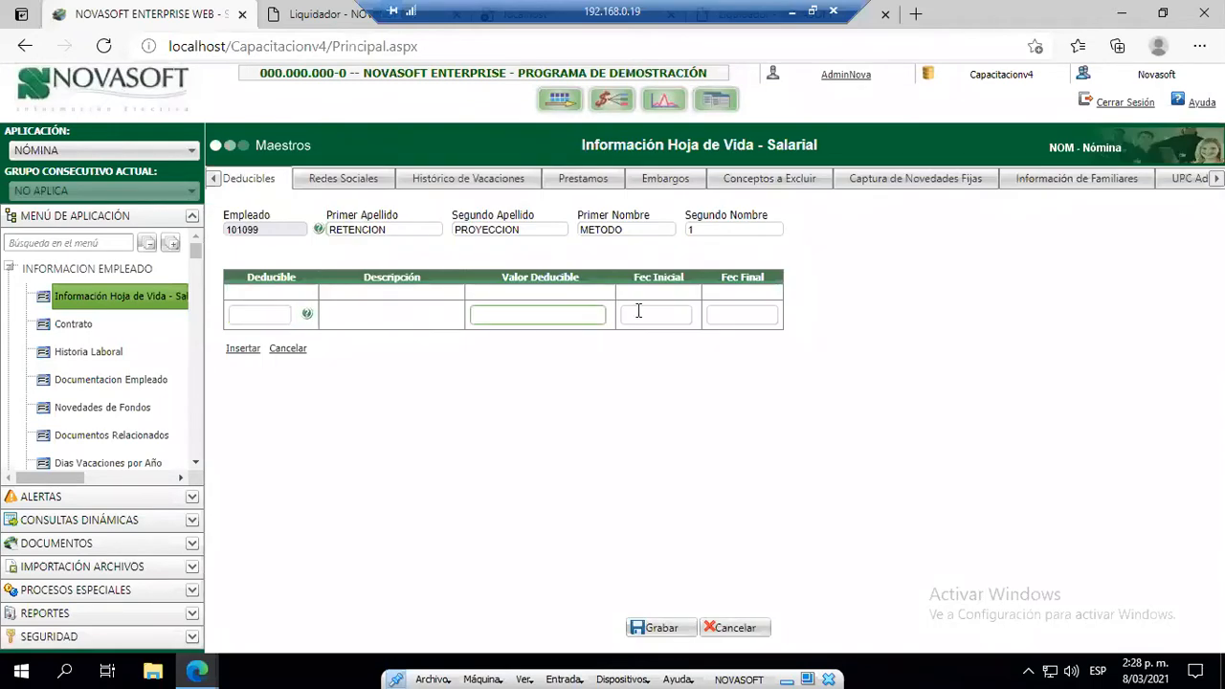
left_click(307, 317)
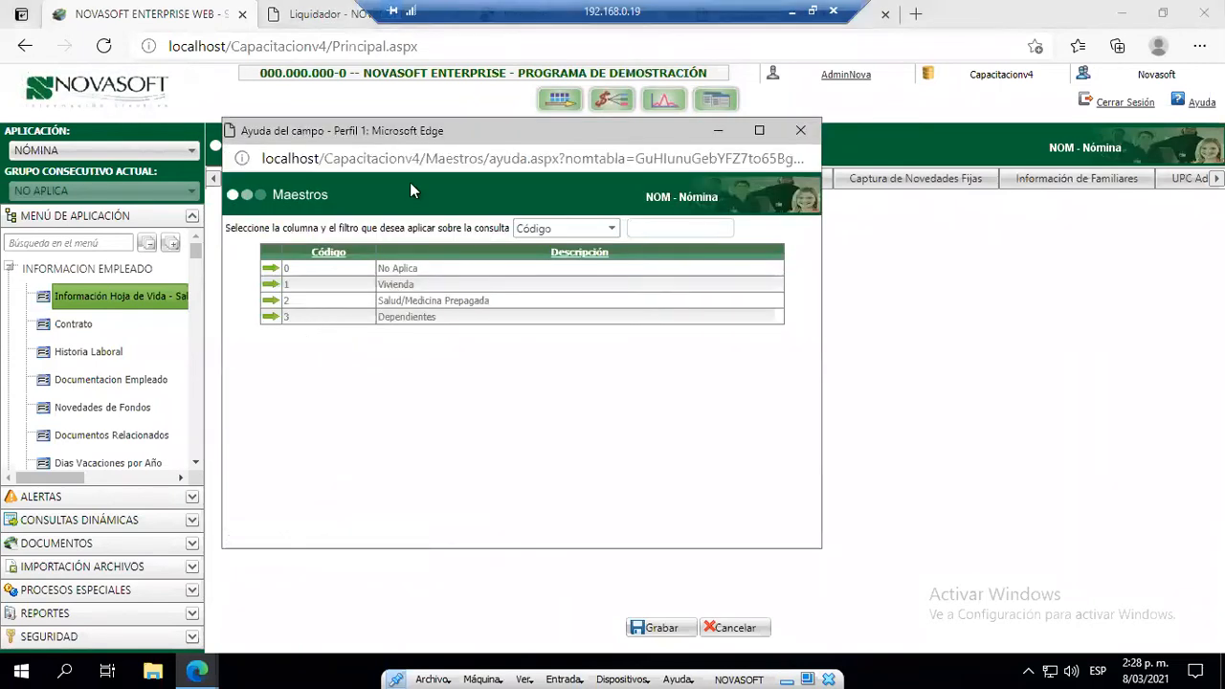
left_click_drag(425, 132, 645, 186)
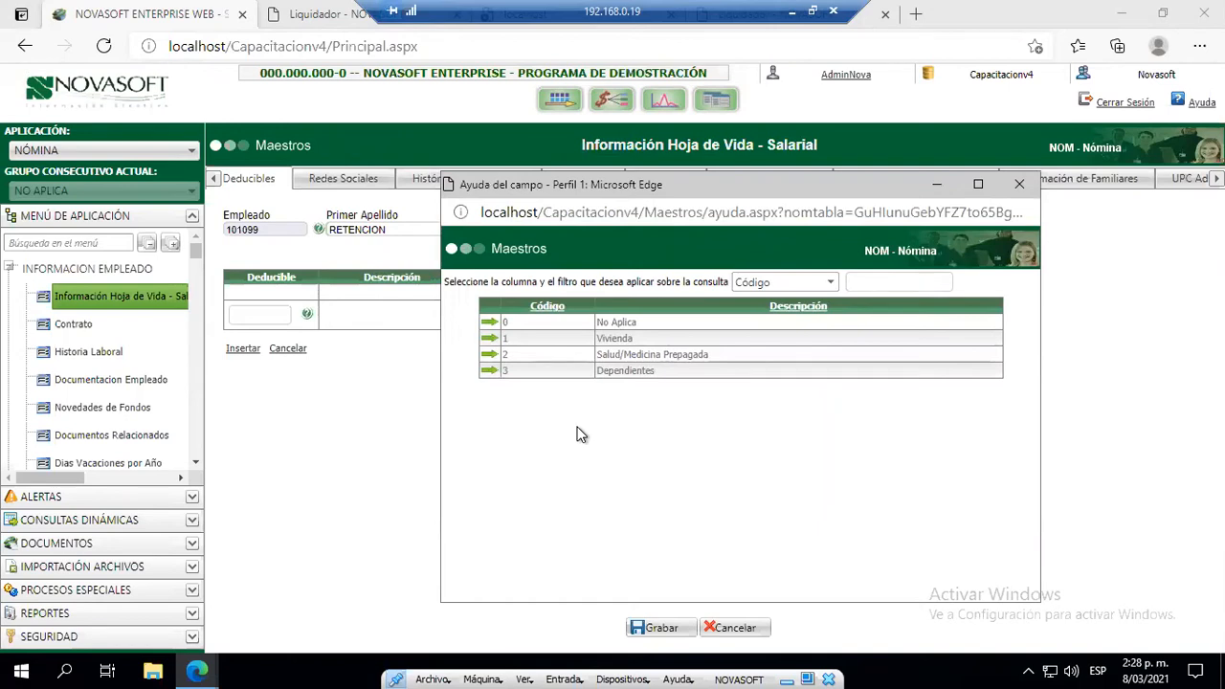
left_click(493, 339)
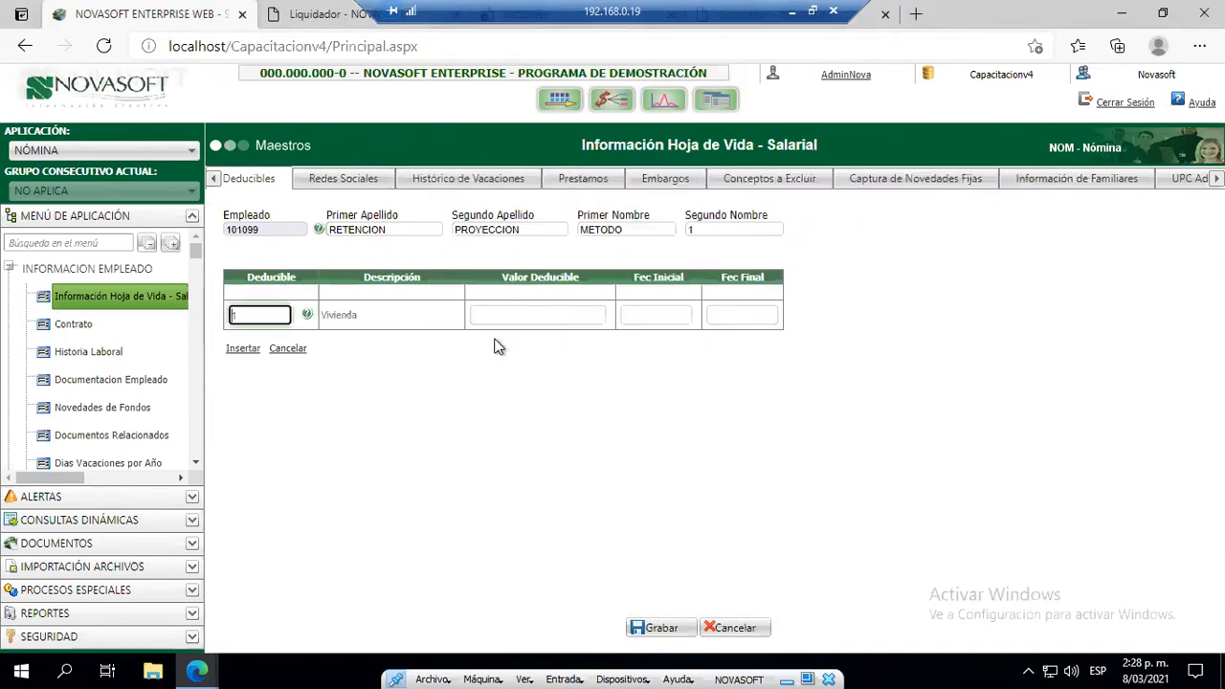
left_click(498, 318)
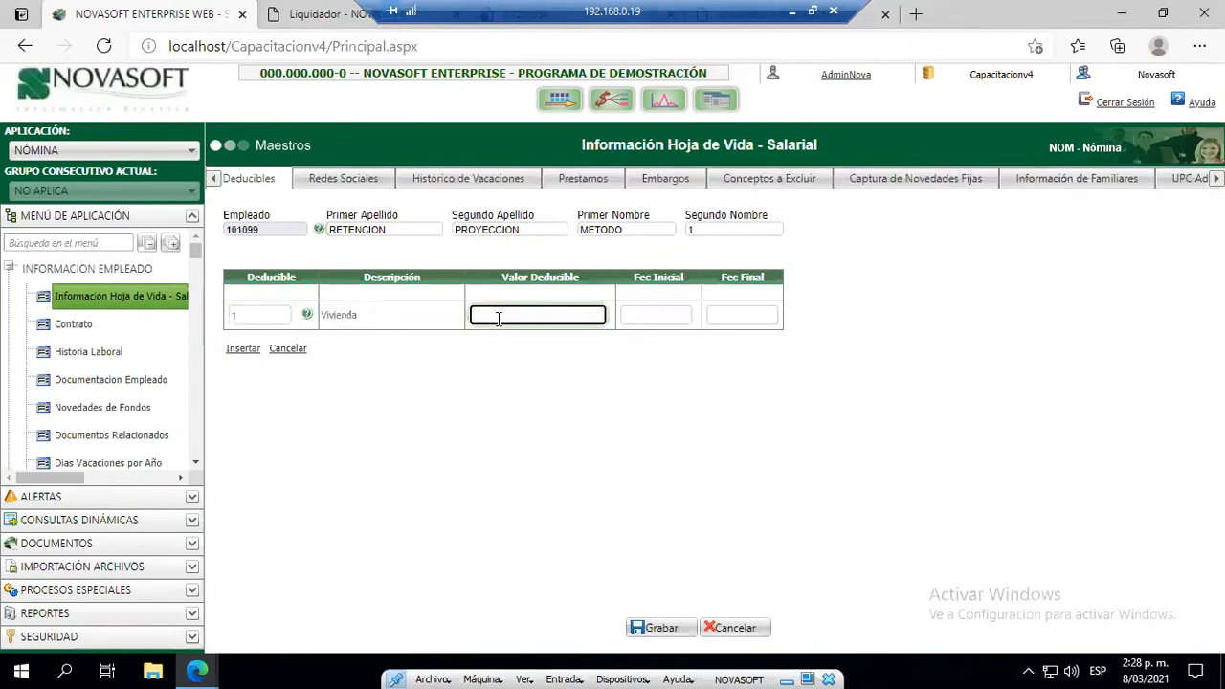
type("5000000")
key("Tab")
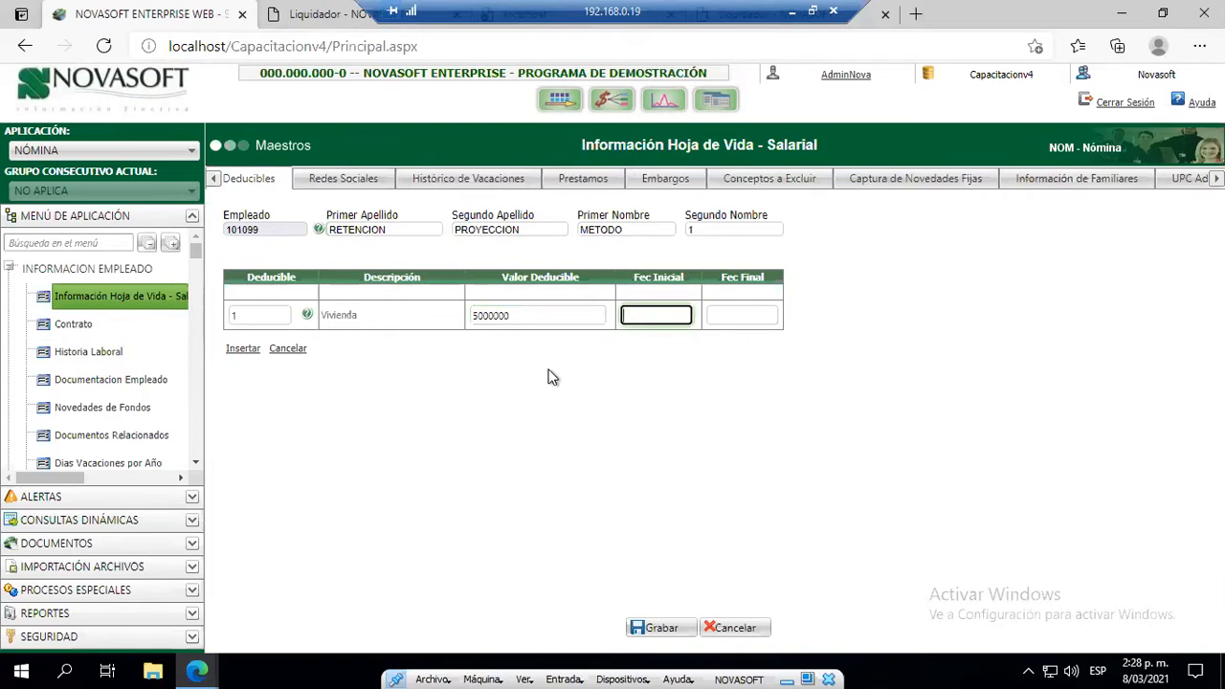
- Try 100000 as the Vivienda record's Valor Deducible, and restore the value to 5000000
left_click_drag(533, 319, 467, 318)
type("100000")
key("Tab")
key("shift+Tab")
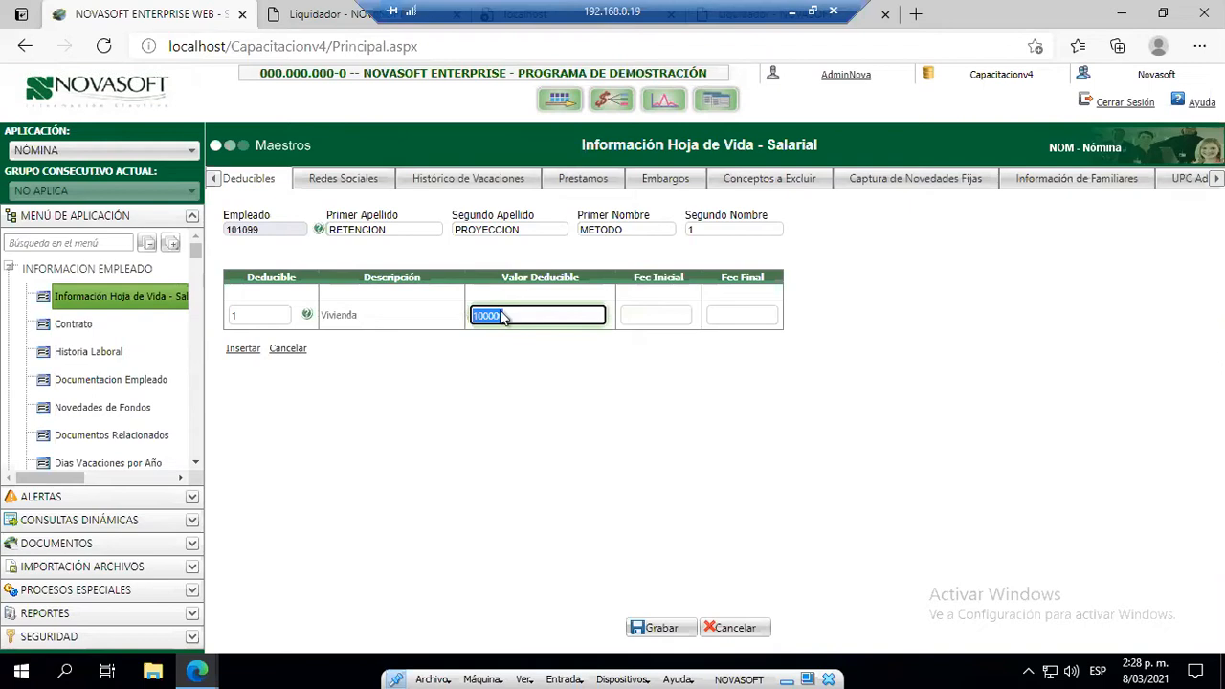
left_click(545, 317)
left_click_drag(516, 317, 473, 320)
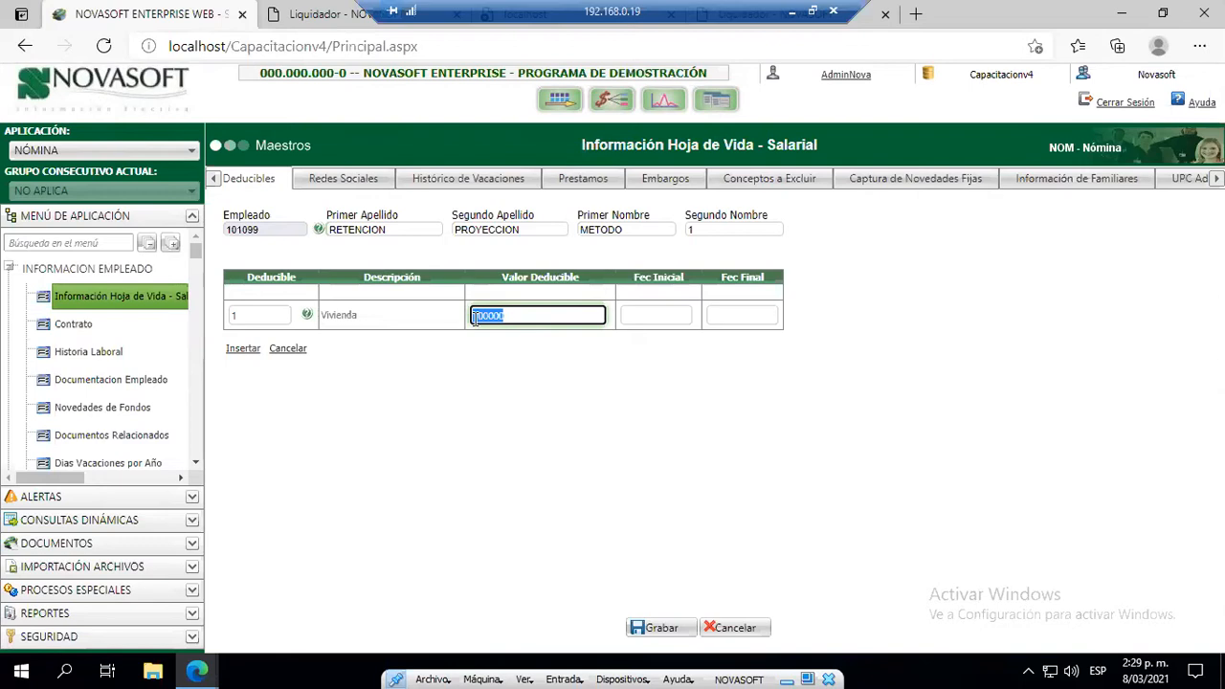
left_click(527, 316)
double_click(474, 316)
type("5000000")
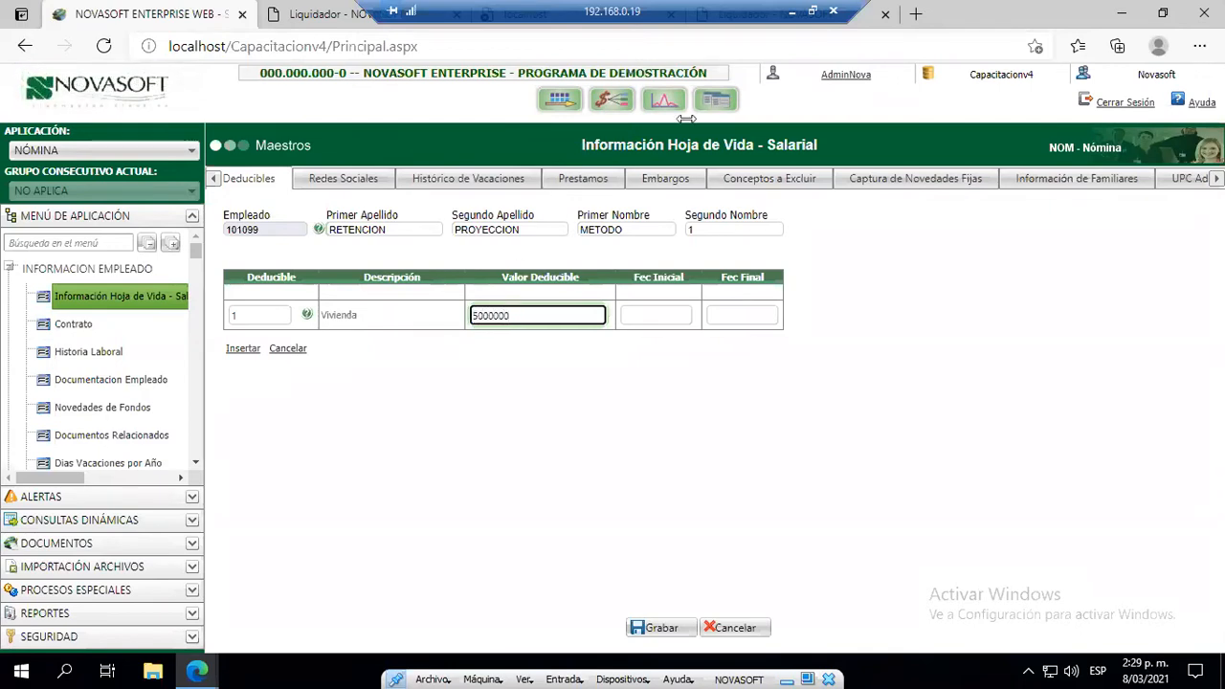
left_click(654, 312)
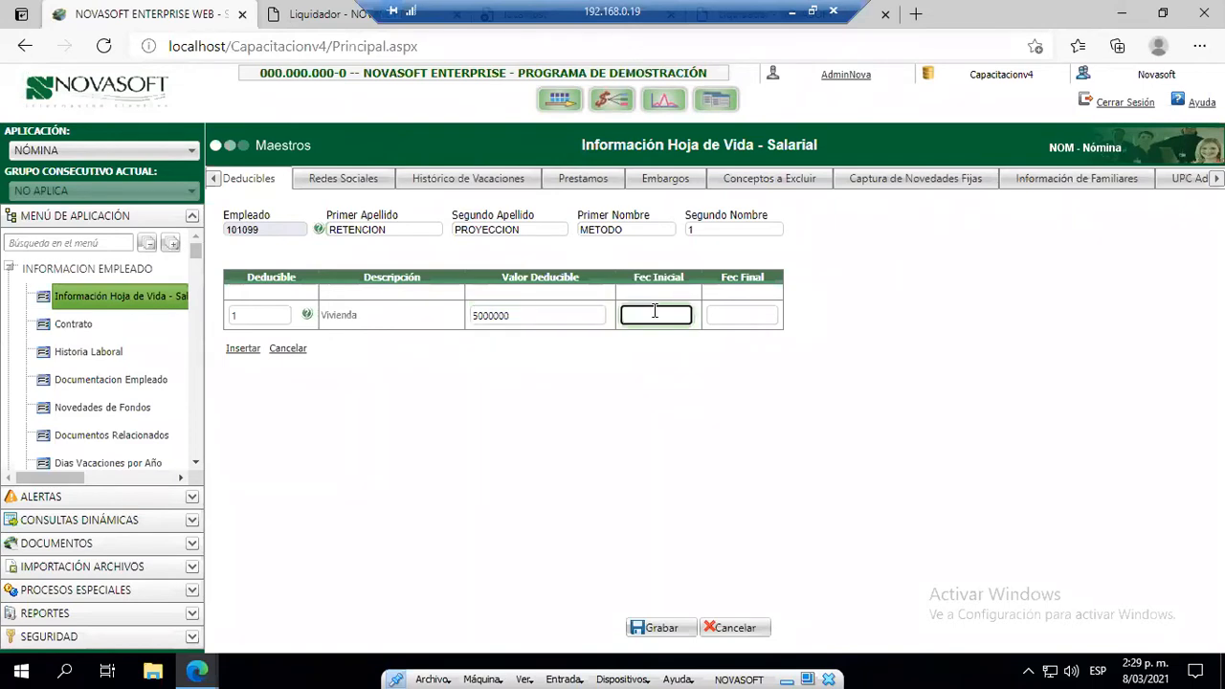
left_click(540, 314)
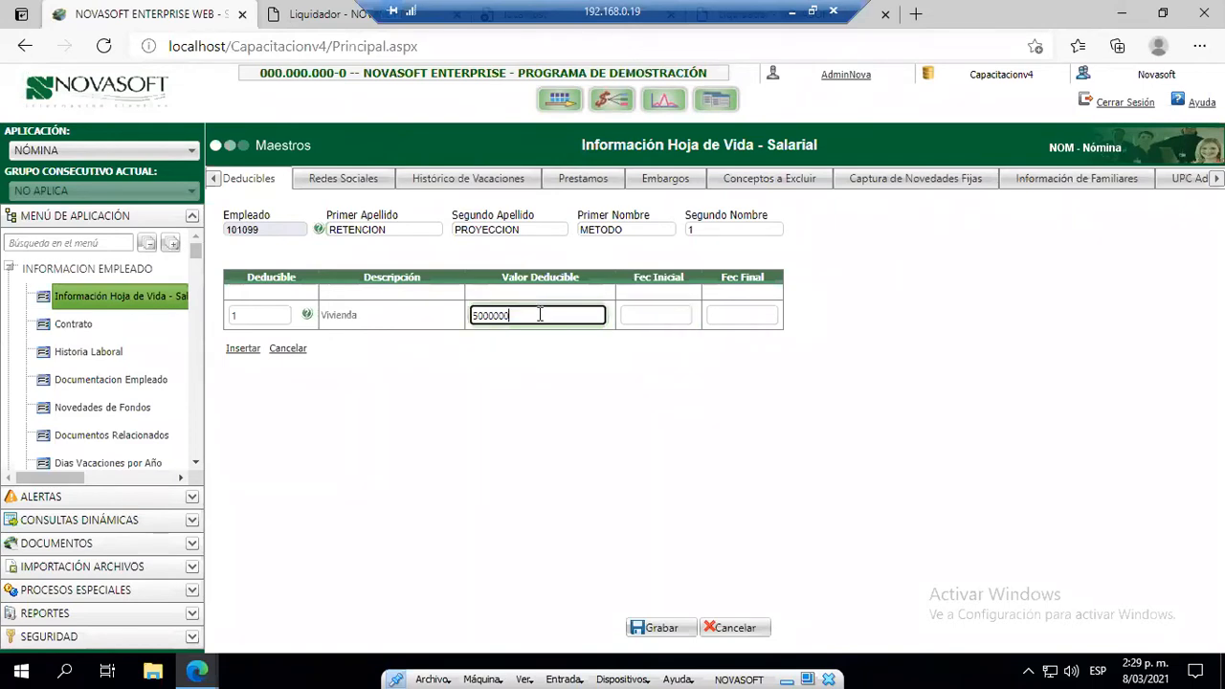
- Set the Vivienda record's Fec Inicial to 15/03/2021 and Fec Final to 31/12/2021, and insert the record
left_click(630, 316)
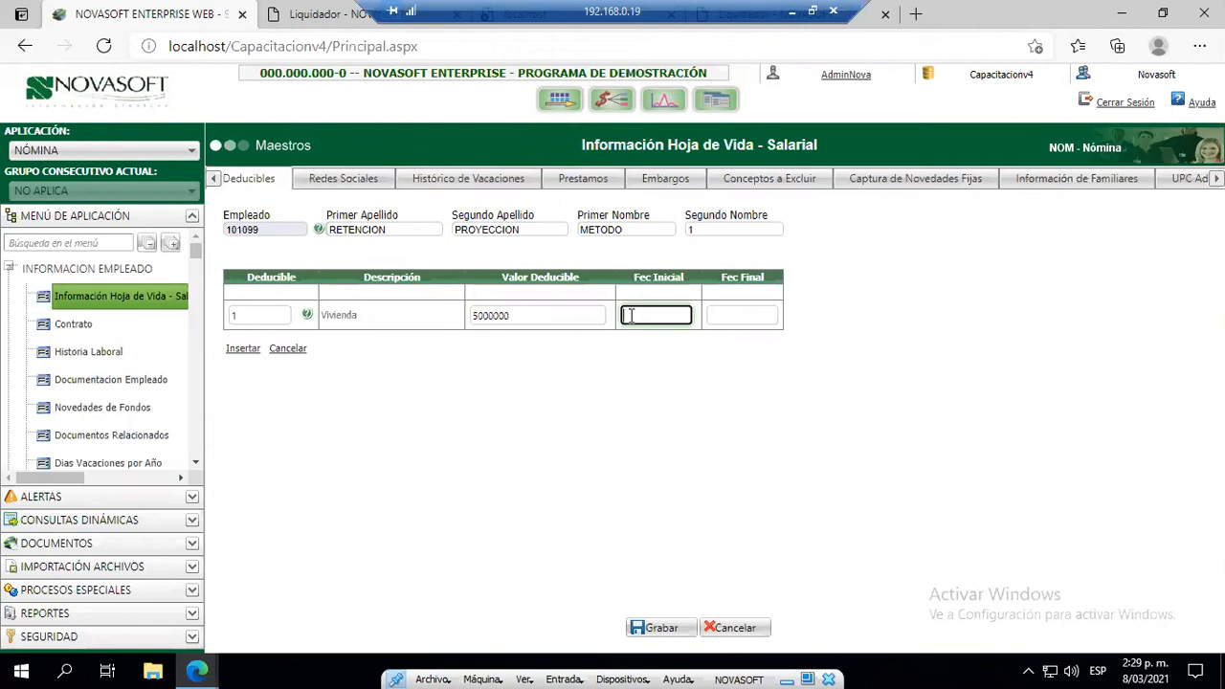
type("20")
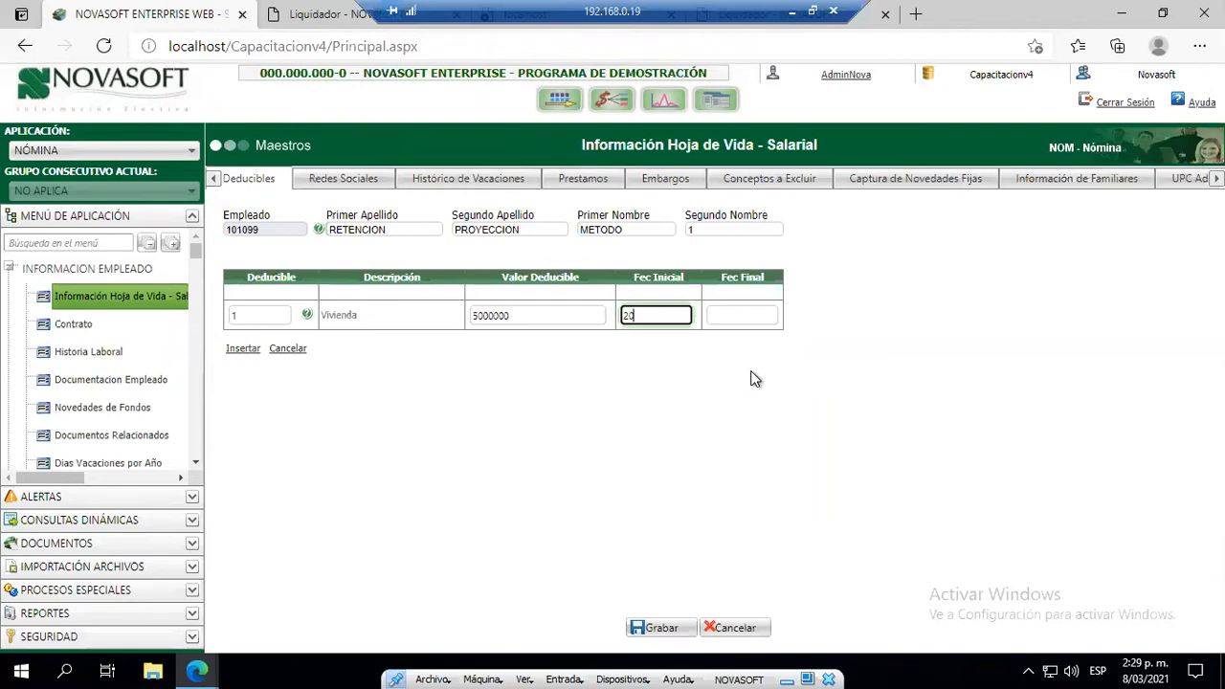
key("ctrl+a")
type("15/03/2021")
key("Tab")
type("31/")
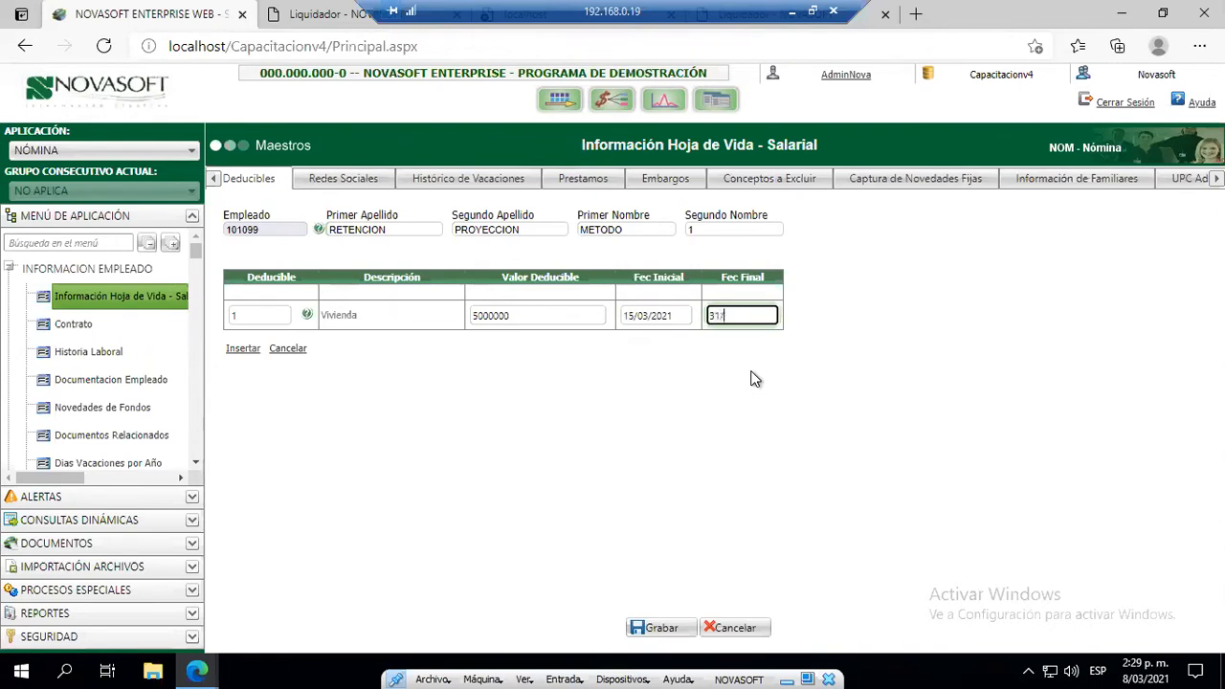
type("12/2021")
left_click(245, 351)
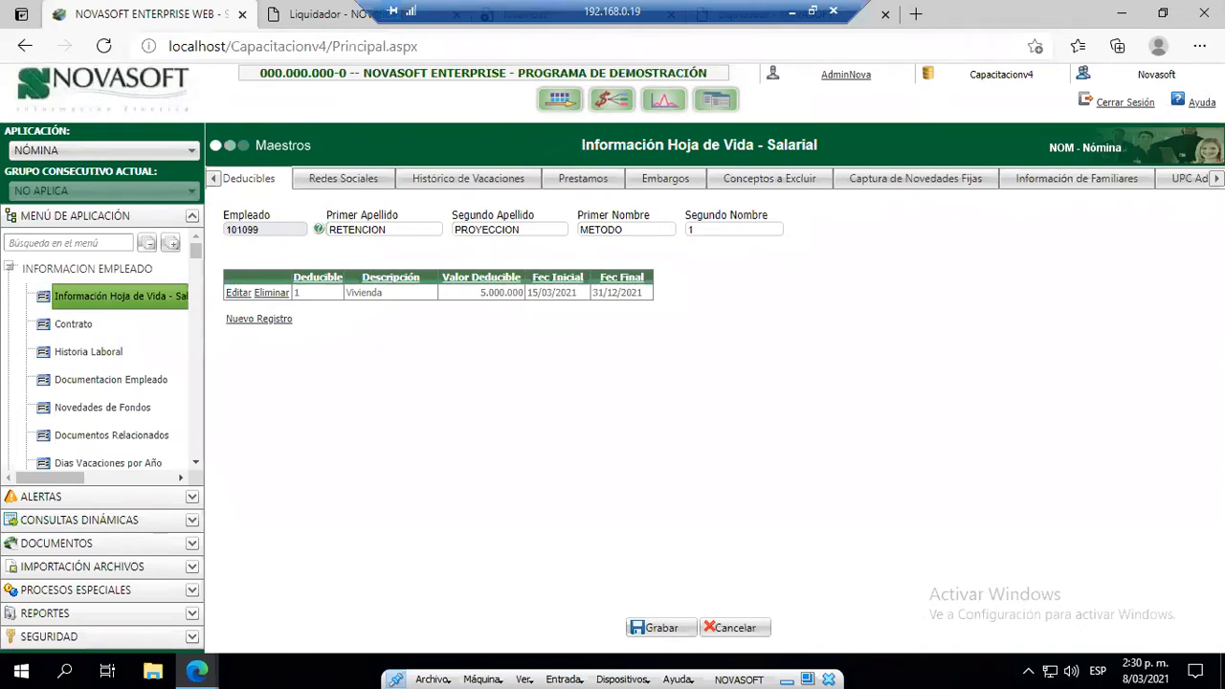
- Open the Windows Calculator, multiply 100 by 36308, and compare the result with the Vivienda value in Novasoft
left_click(31, 671)
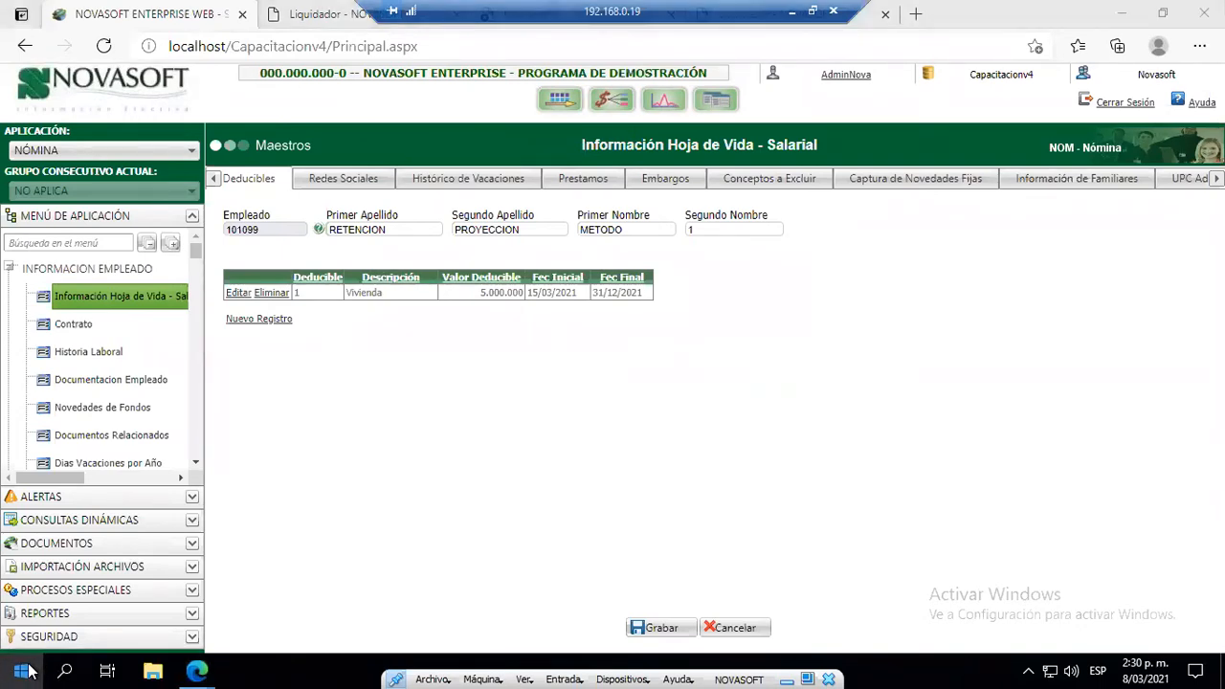
type("calc")
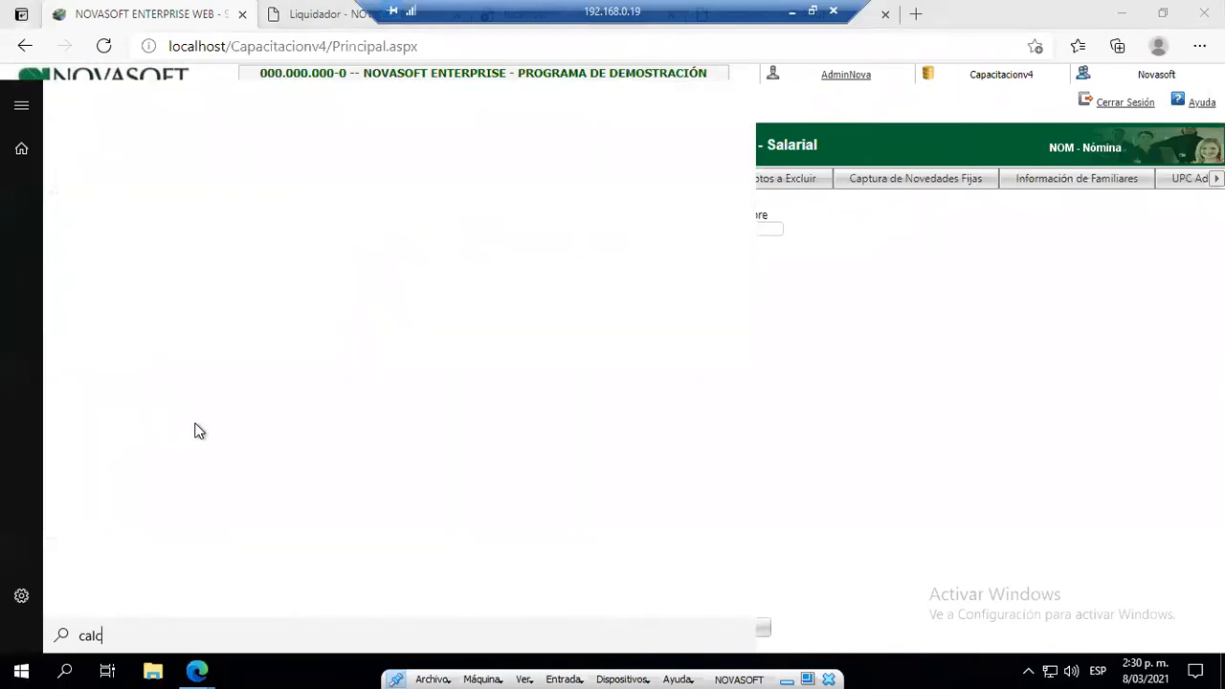
left_click(116, 190)
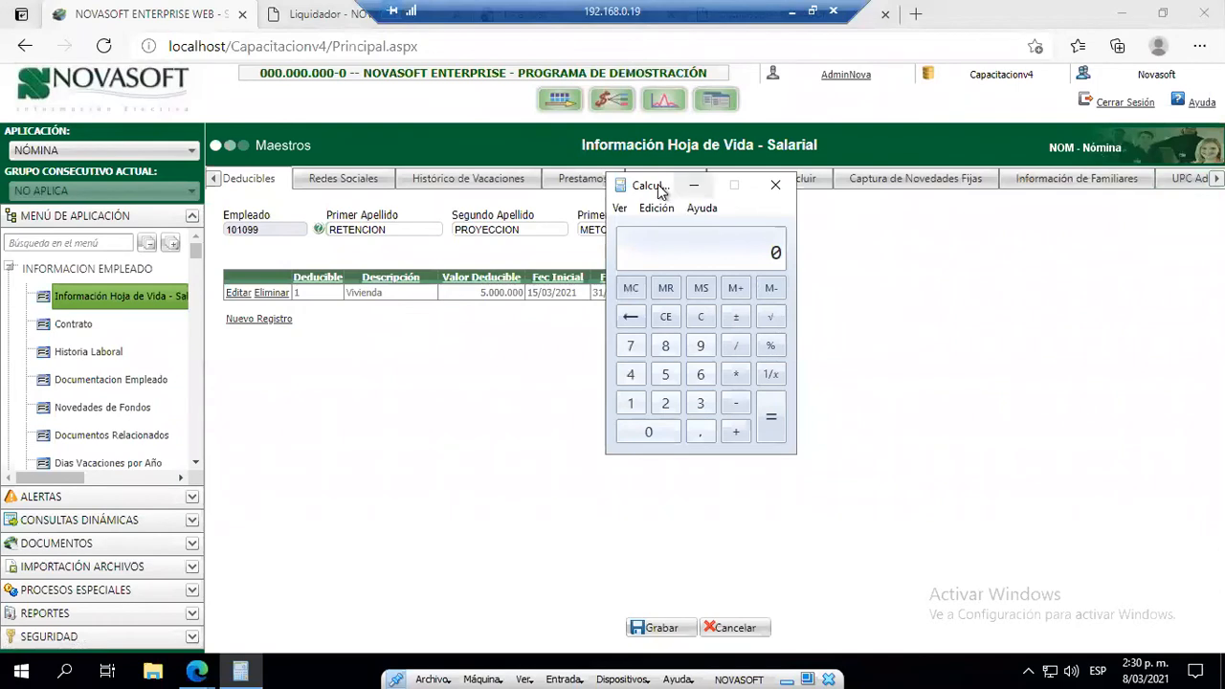
left_click_drag(764, 188, 902, 176)
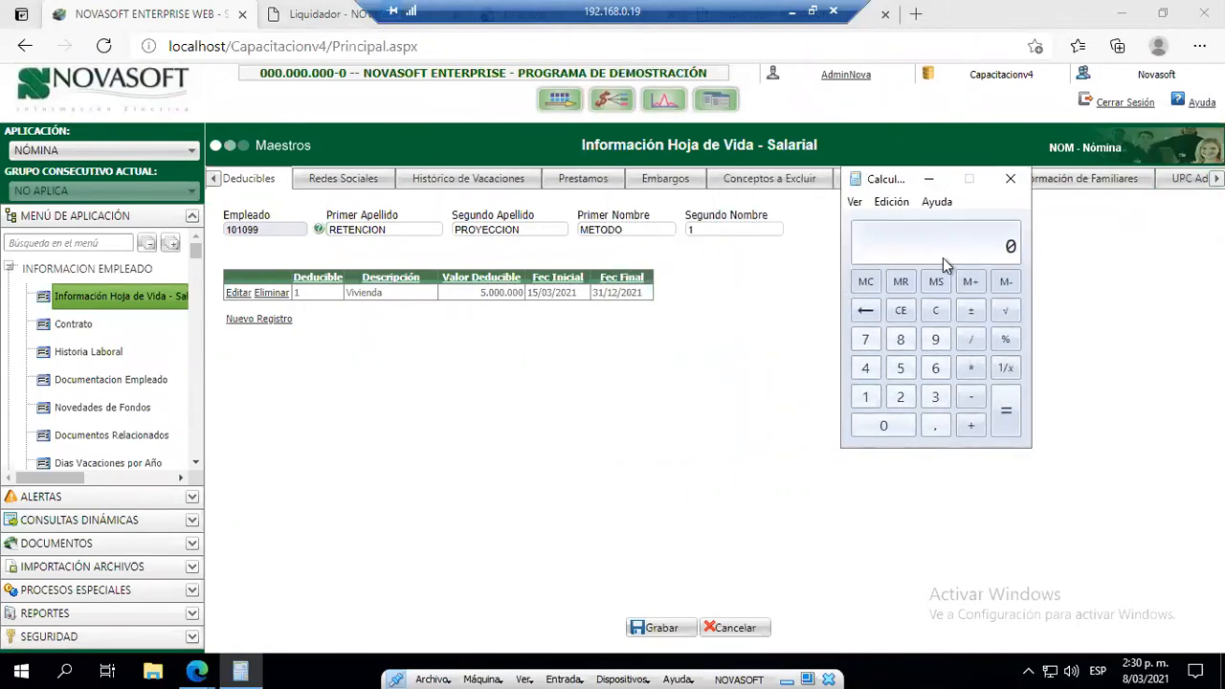
type("100 ")
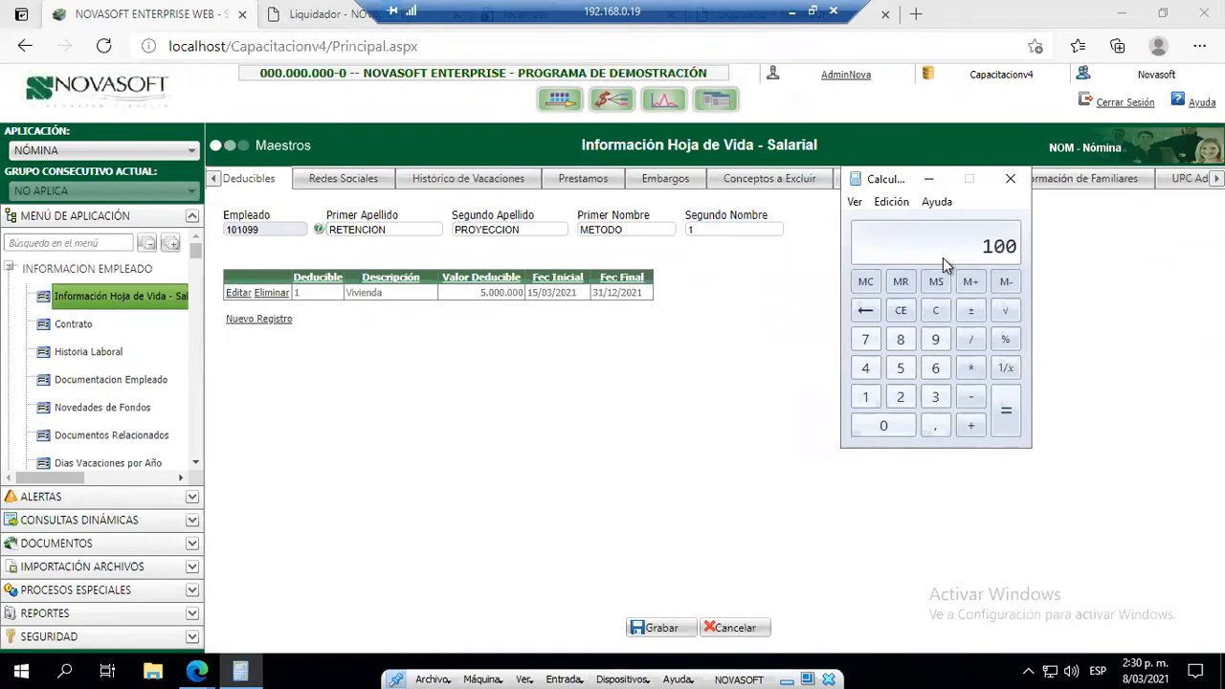
type("* 36308")
key("Return")
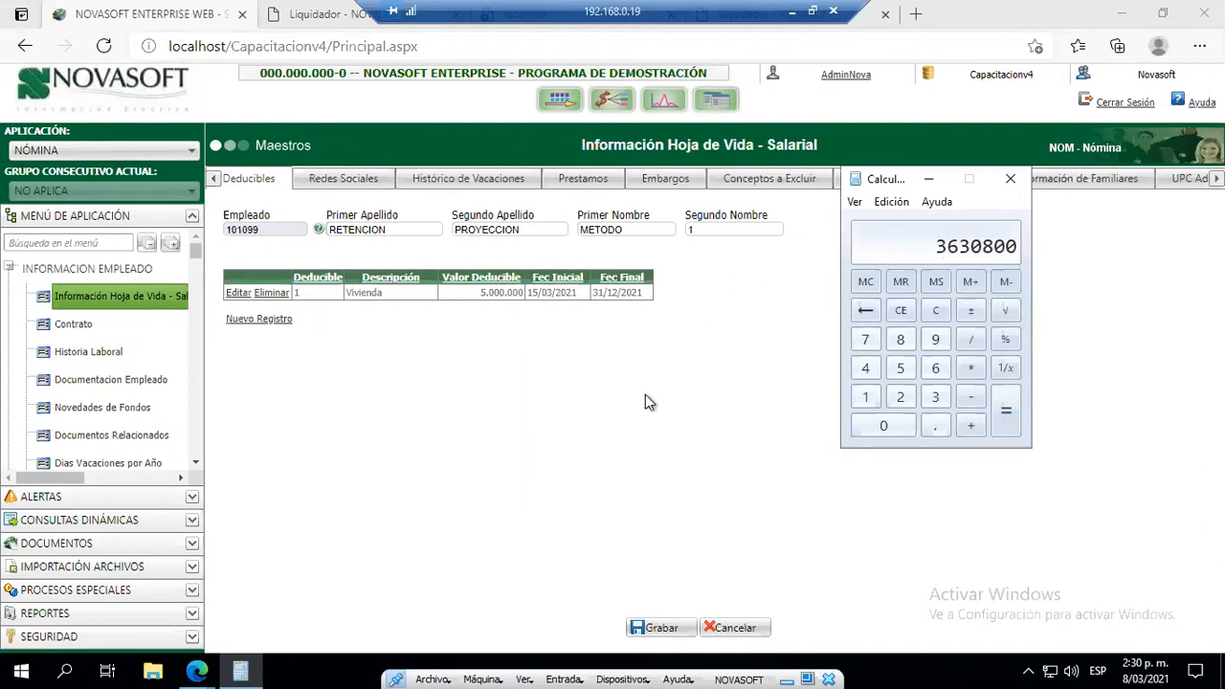
left_click_drag(480, 293, 522, 291)
left_click(524, 292)
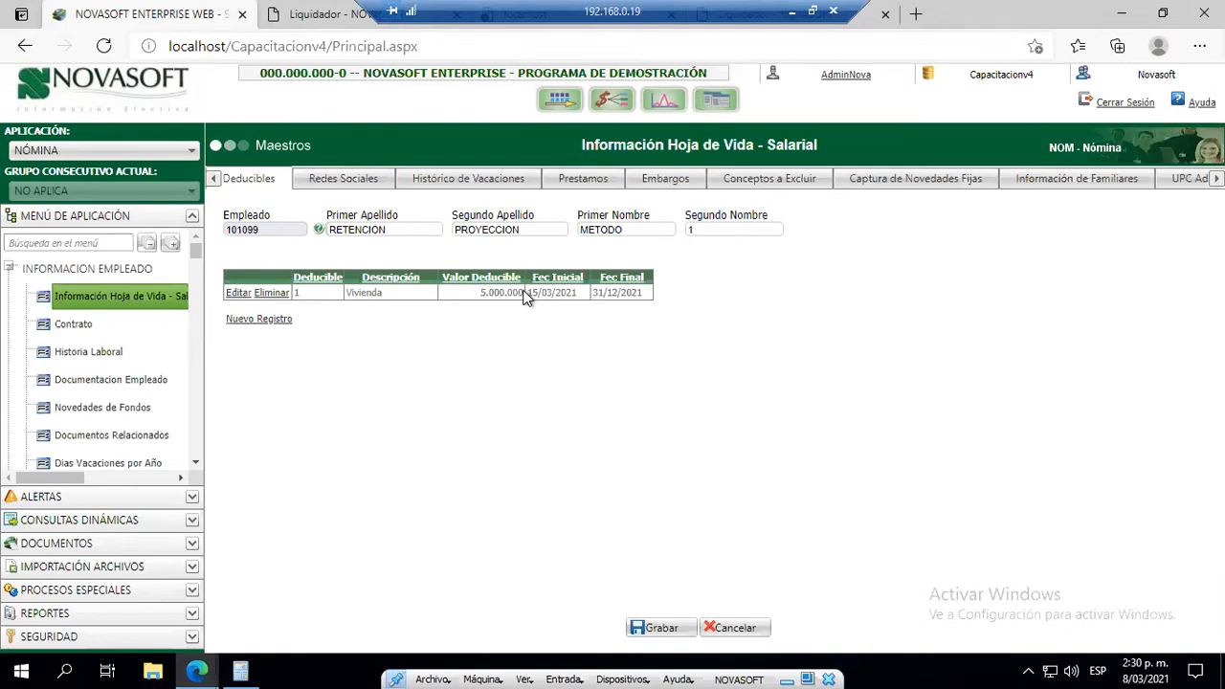
- Start a second deductible record and choose code 2, Salud/Medicina Prepagada, as its type
left_click(259, 320)
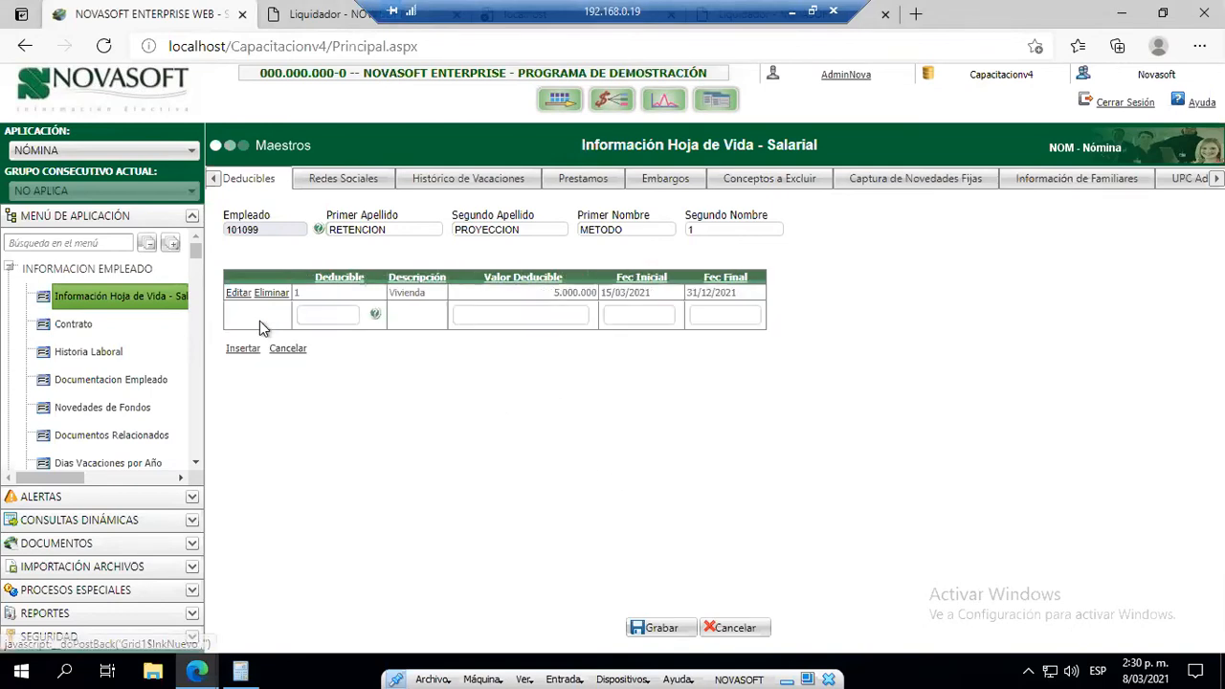
left_click(311, 322)
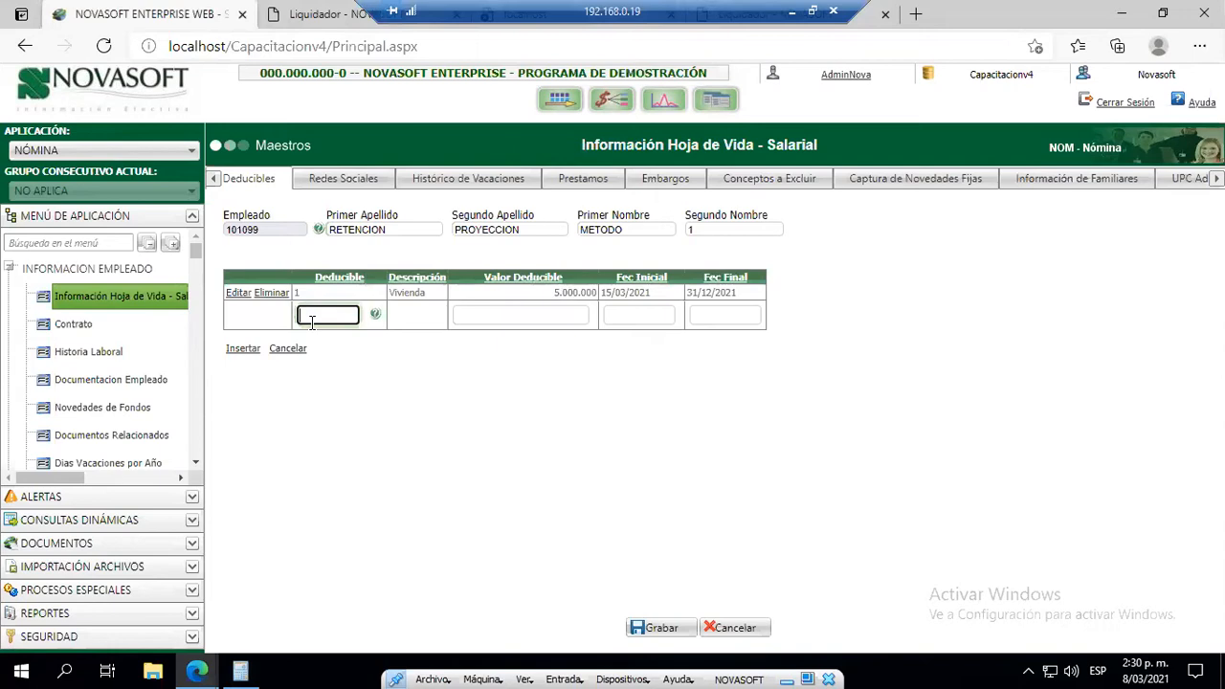
left_click(374, 314)
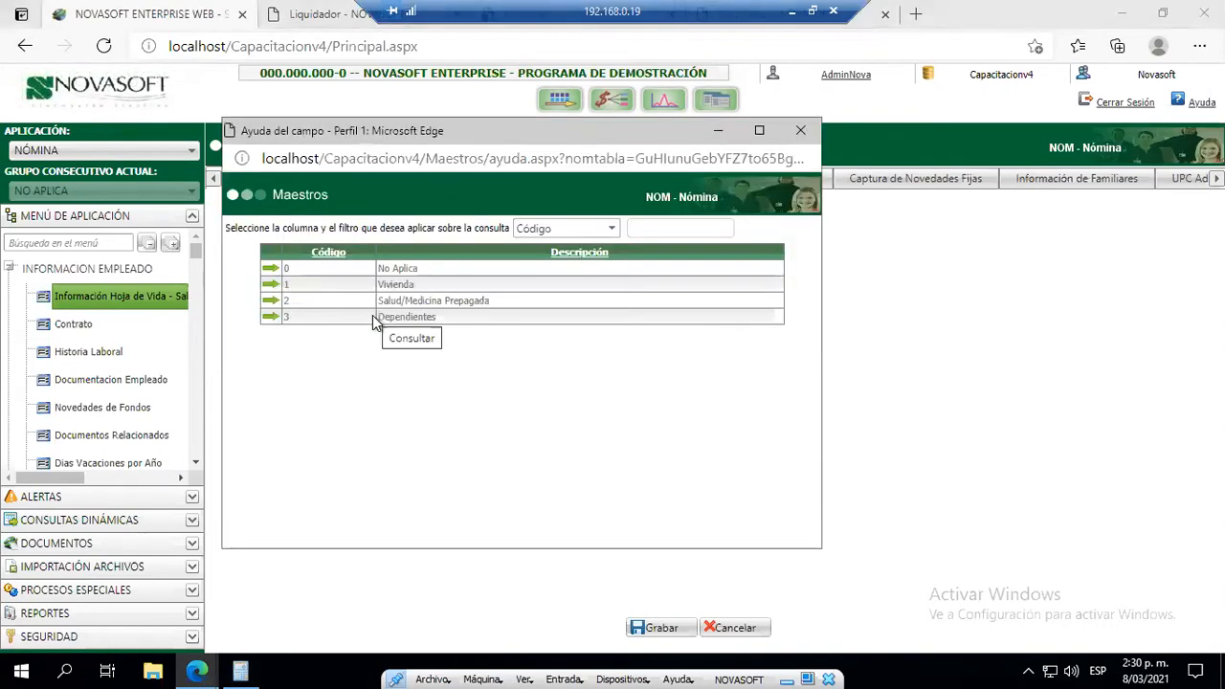
left_click(272, 300)
left_click(476, 314)
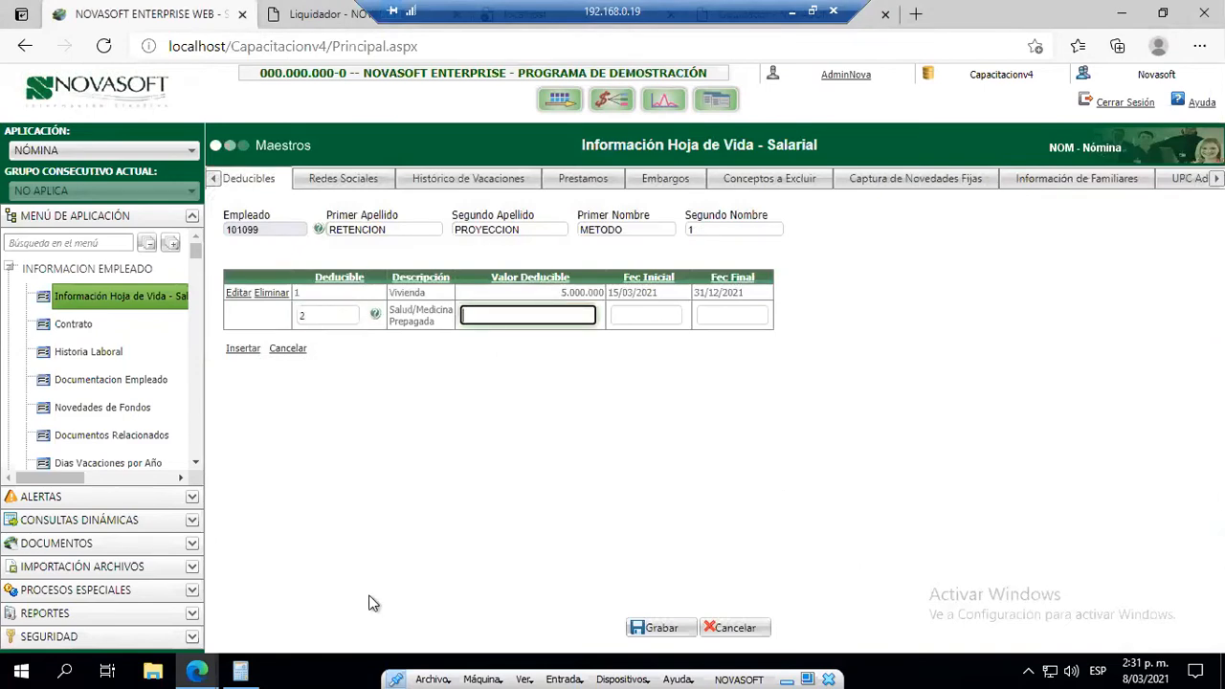
- Switch to the Calculator, clear it, and multiply 16 by 36308 for the Salud/Medicina Prepagada limit
left_click(240, 673)
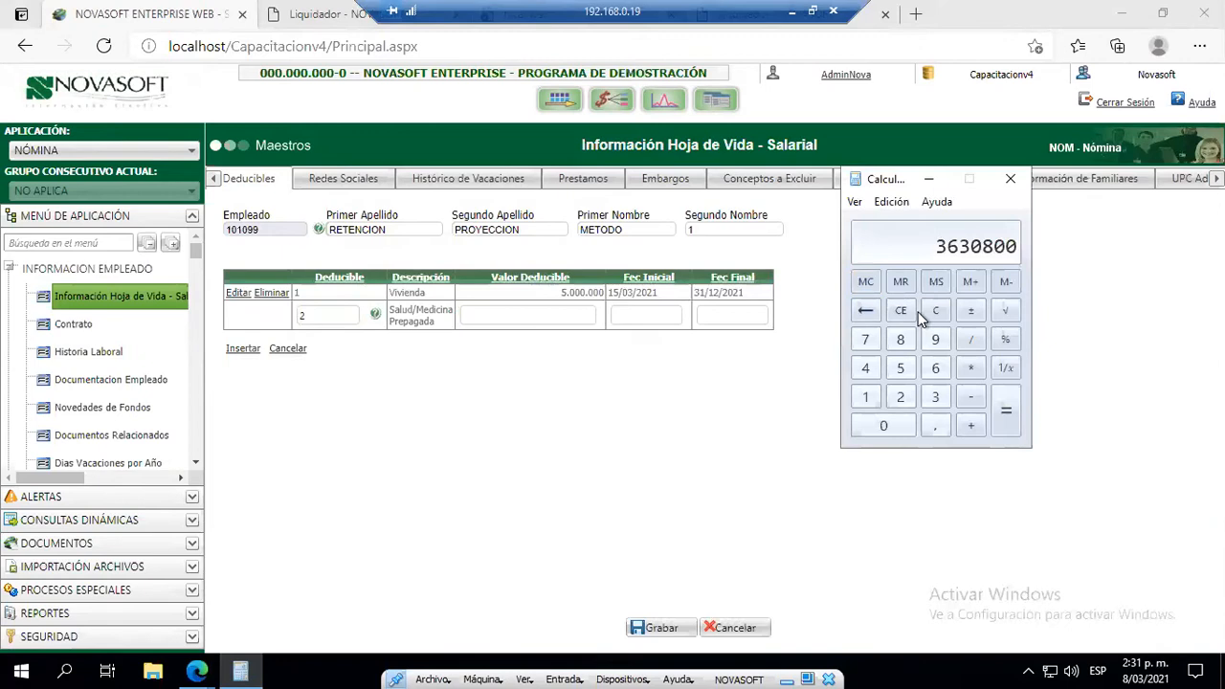
key("Escape")
type("16")
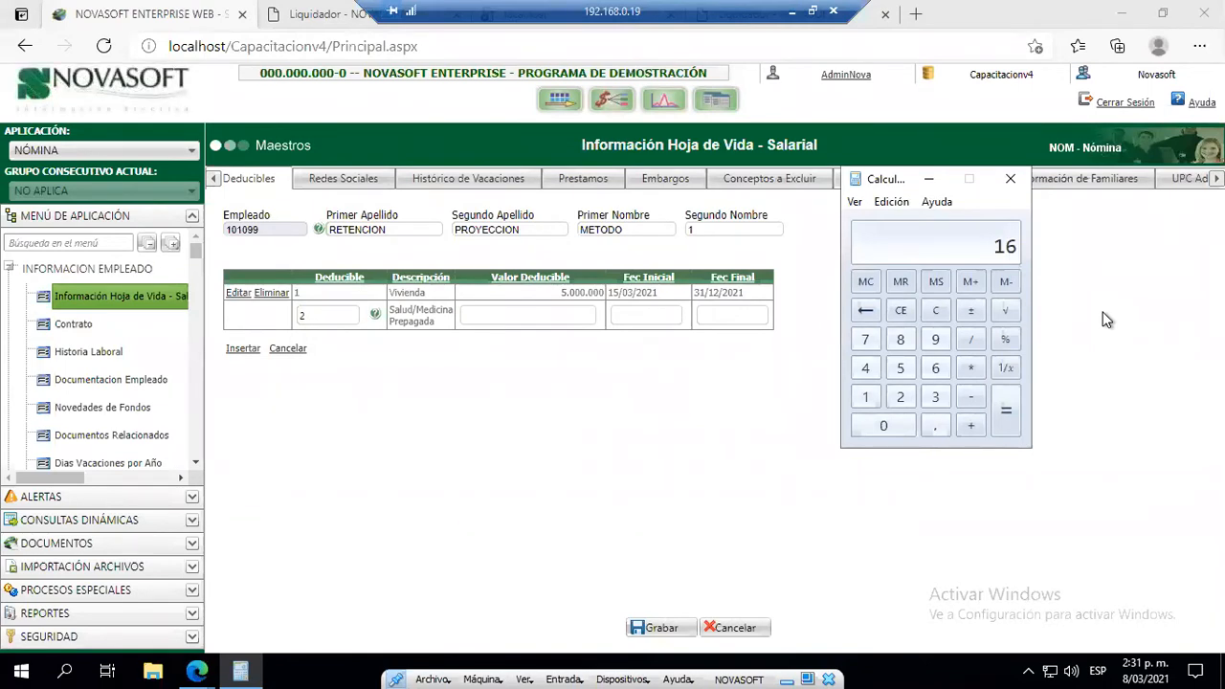
type("36")
key("BackSpace")
key("BackSpace")
key("asterisk")
type("36308")
key("Return")
- Back in Novasoft, fill in the Salud/Medicina Prepagada record with value 100000, Fec Inicial 15/03/2021 and Fec Final 31/12/2021
left_click(565, 316)
type("100000")
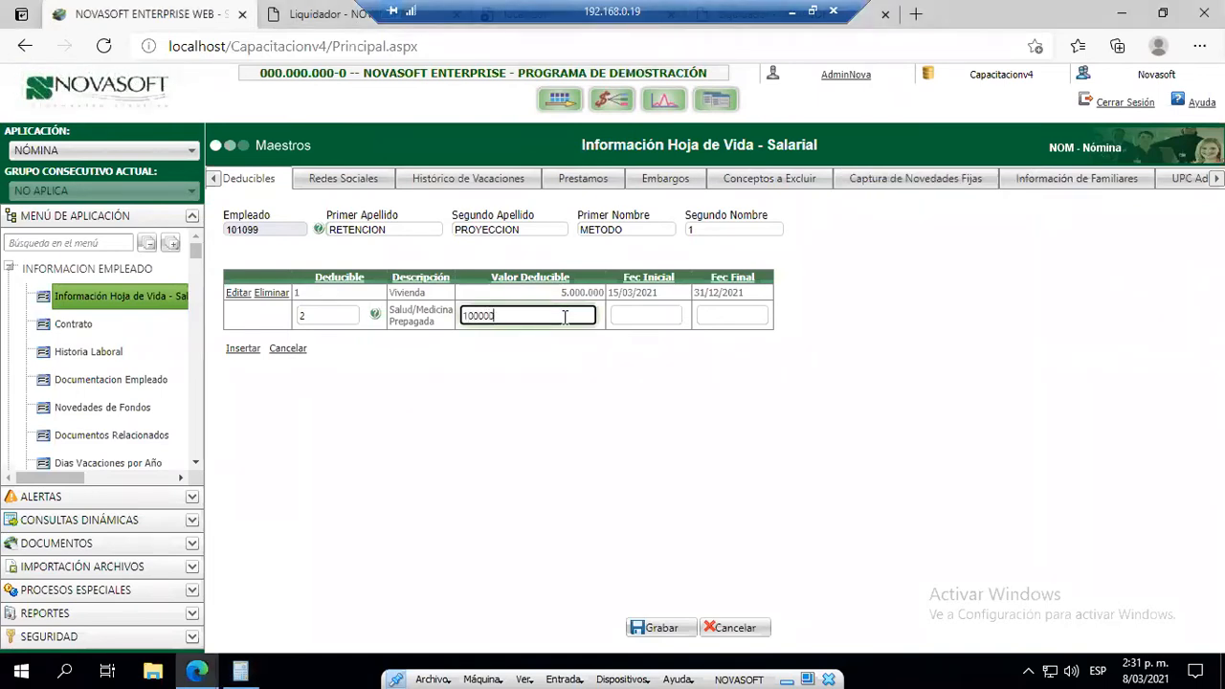
key("Tab")
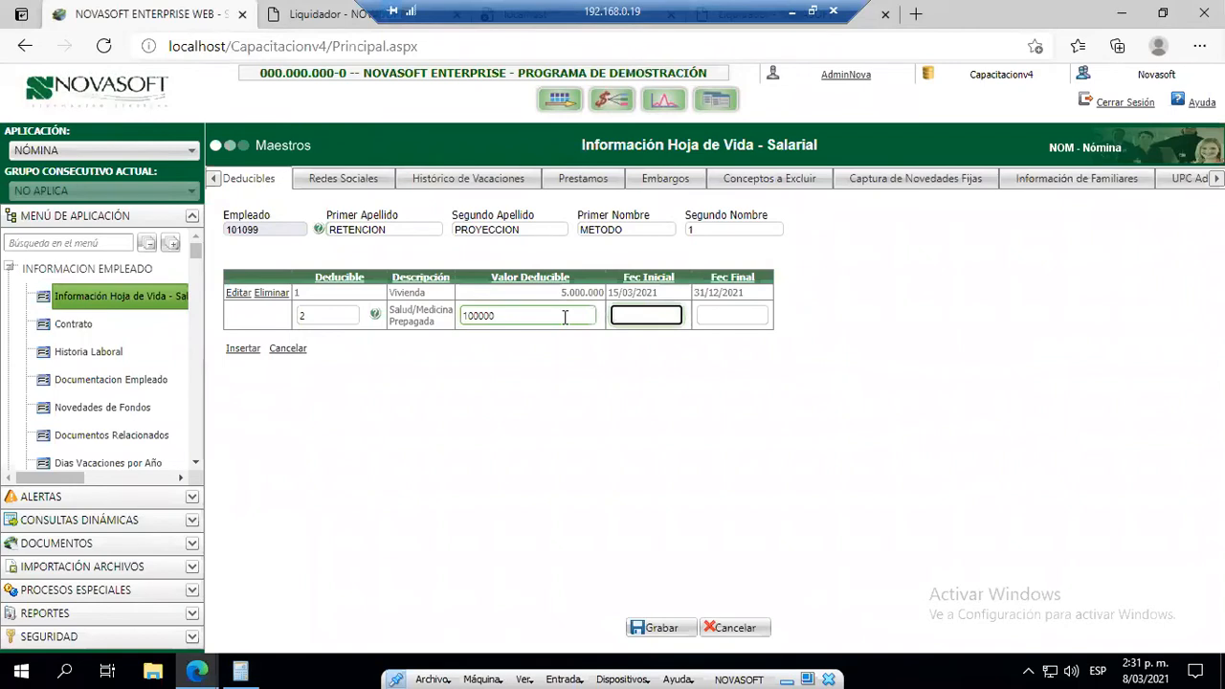
key("shift+Tab")
key("Tab")
type("15/03/2021")
key("Tab")
type("31")
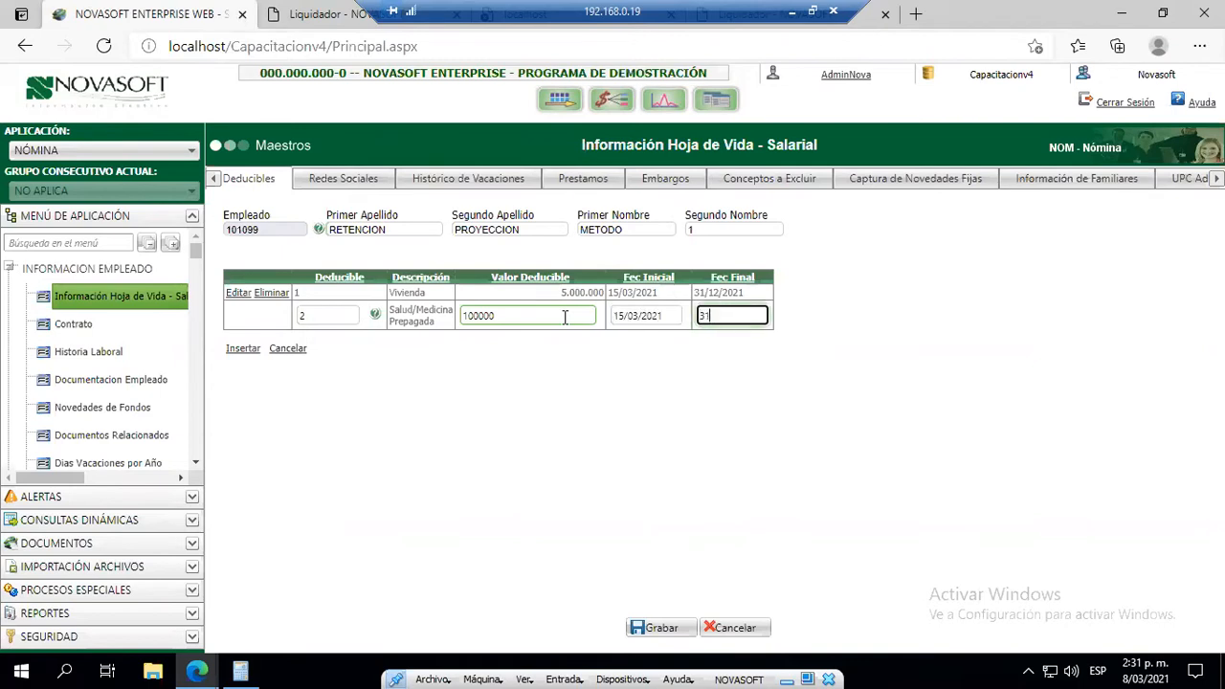
type("/12/2021")
key("Tab")
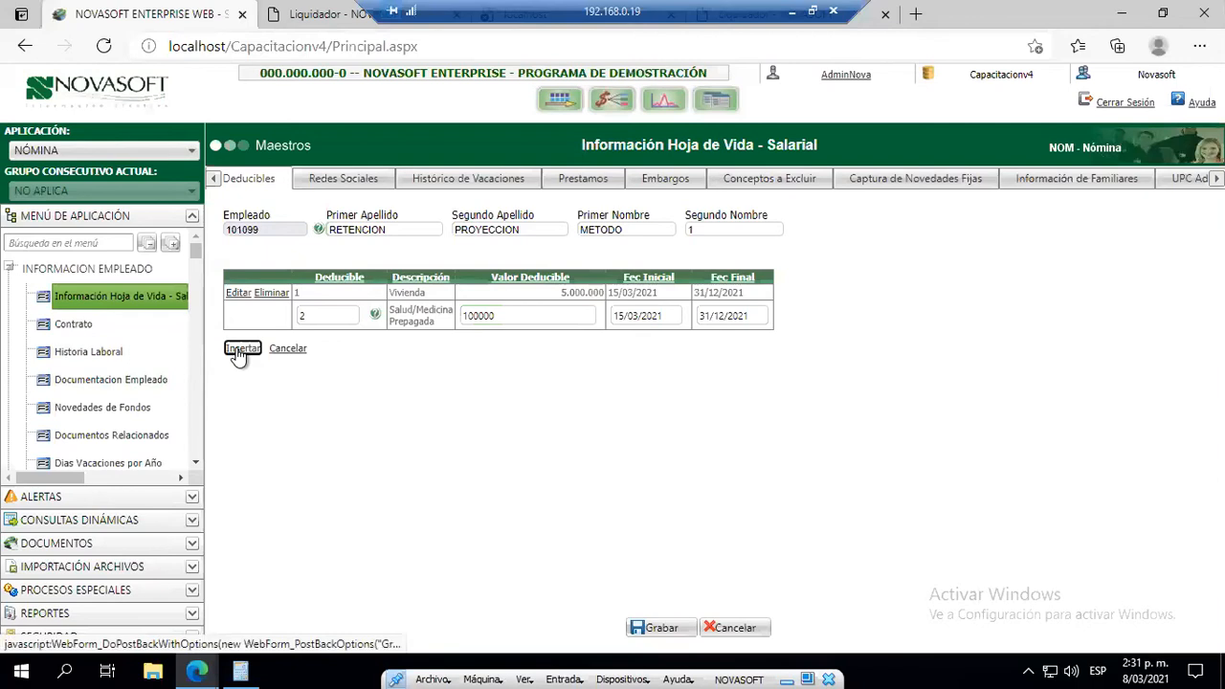
- Insert the Salud/Medicina Prepagada deductible and start a third record with code 3, Dependientes, as its type
left_click(239, 352)
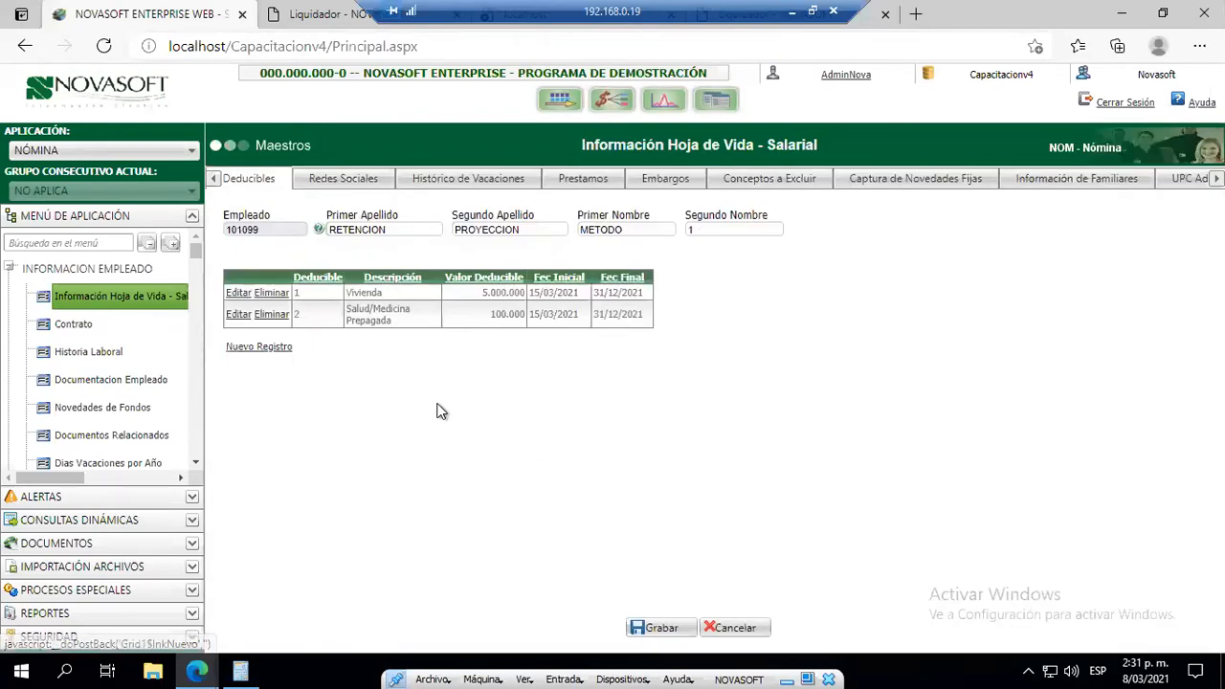
left_click(270, 348)
left_click(354, 344)
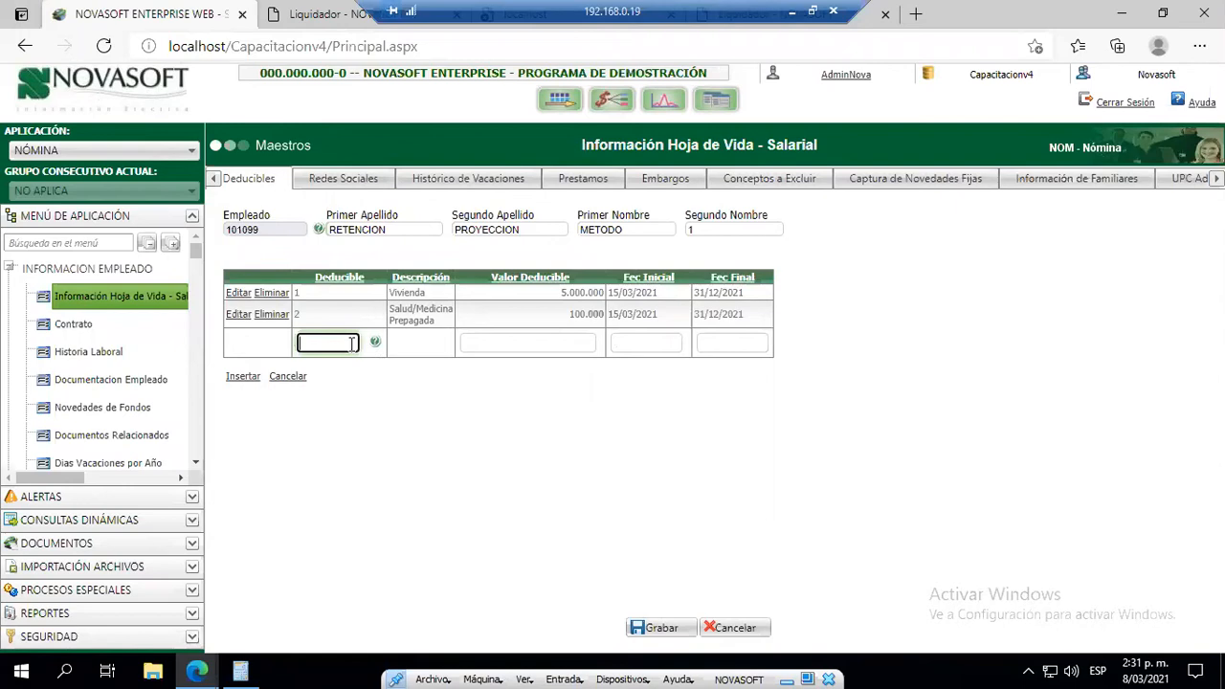
left_click(374, 342)
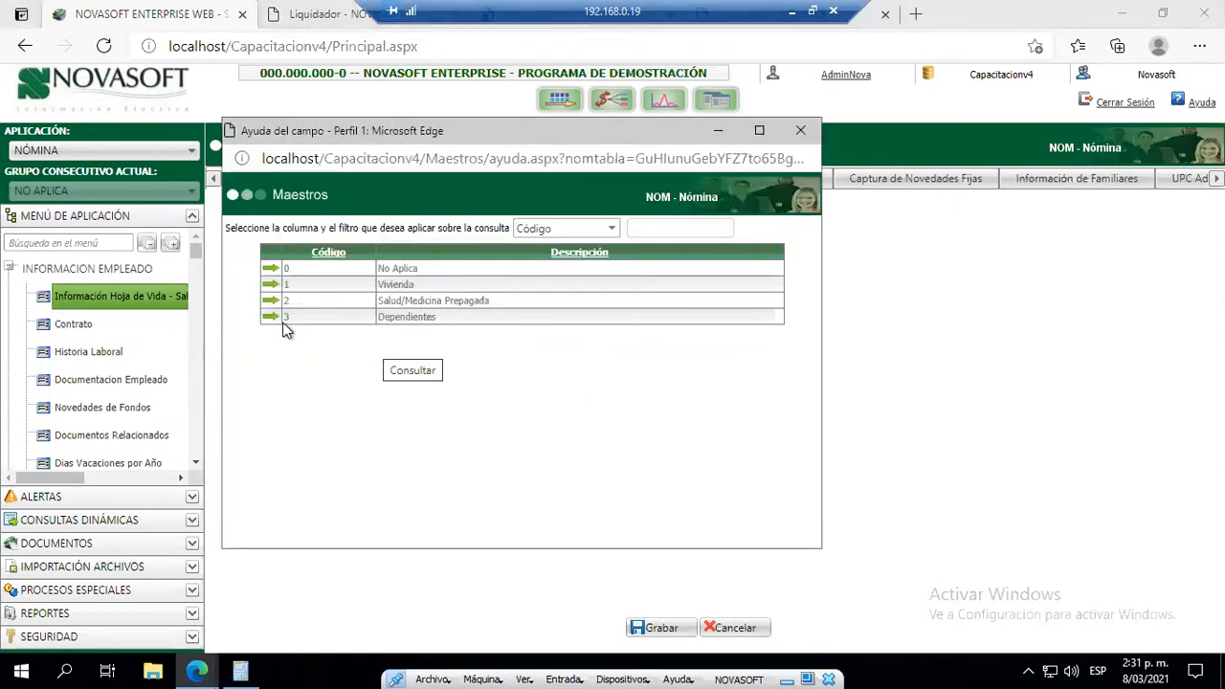
left_click(272, 317)
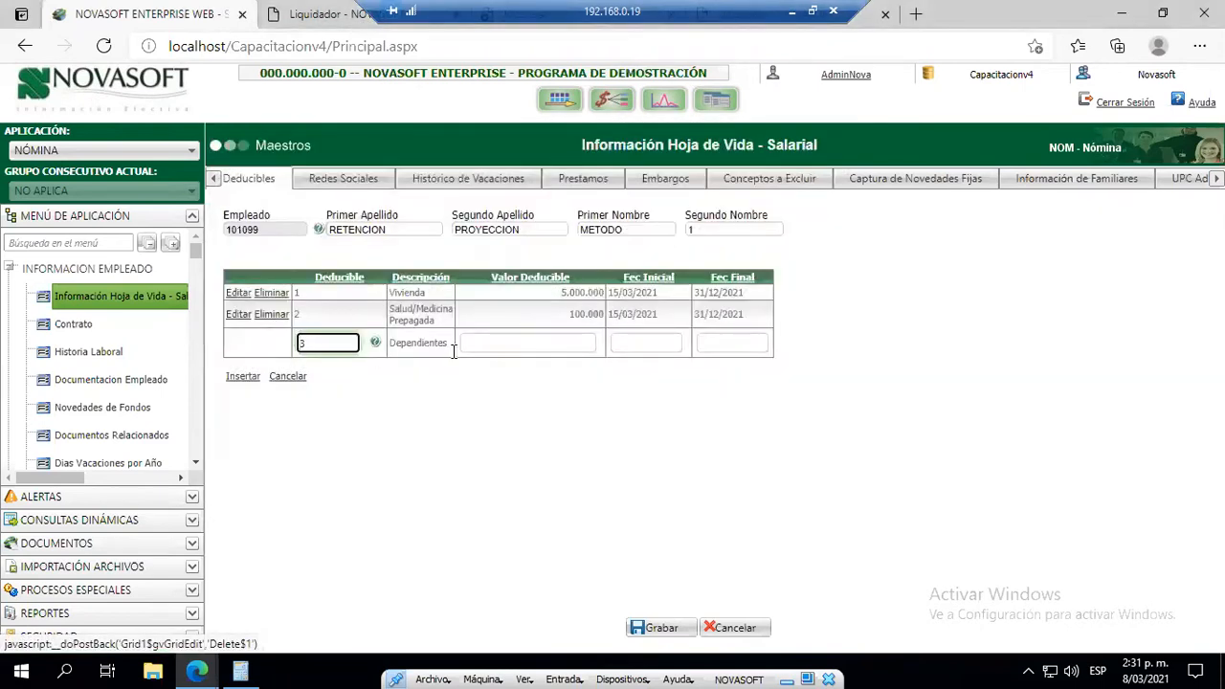
- Fill in the Dependientes deductible with value 1, Fec Inicial 15/03/2021 and Fec Final 31/12/2021, and insert it
left_click(482, 346)
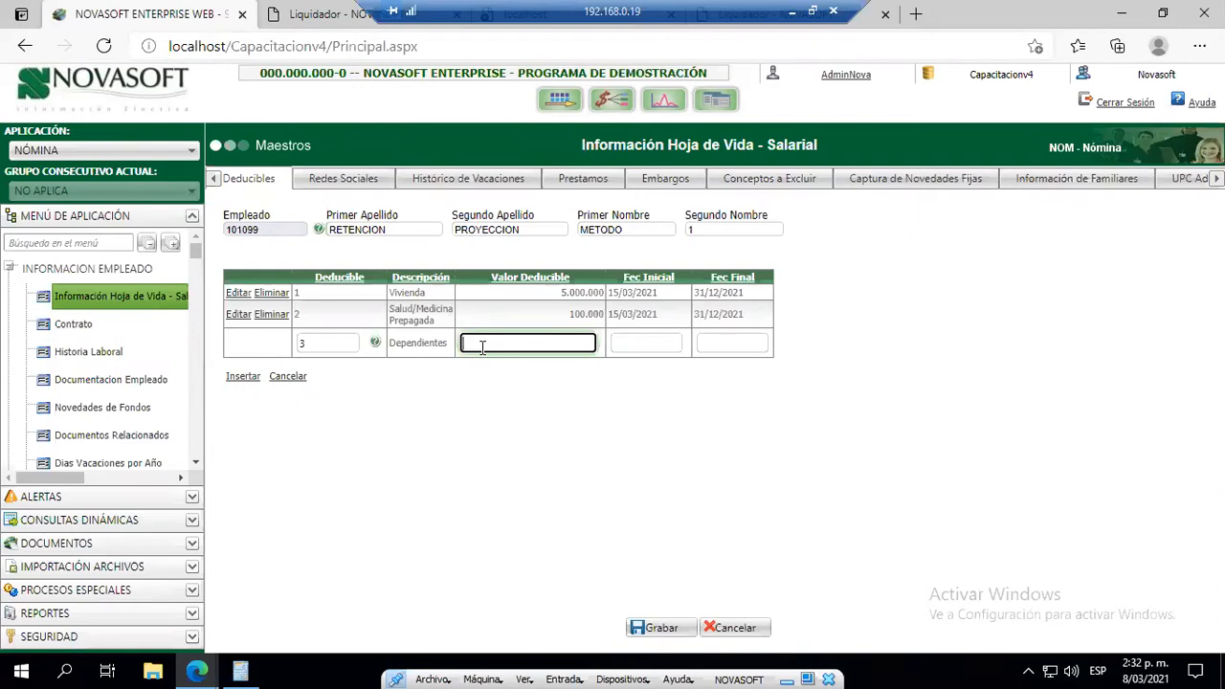
type("1")
key("Tab")
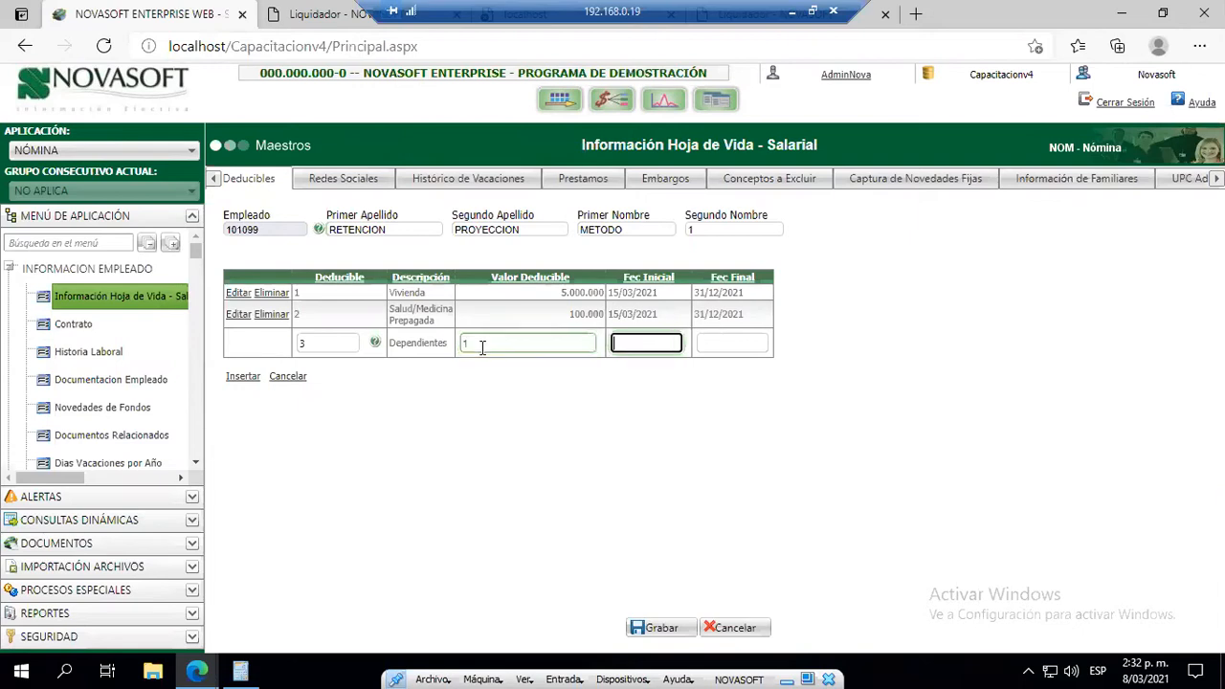
type("15/03/2021")
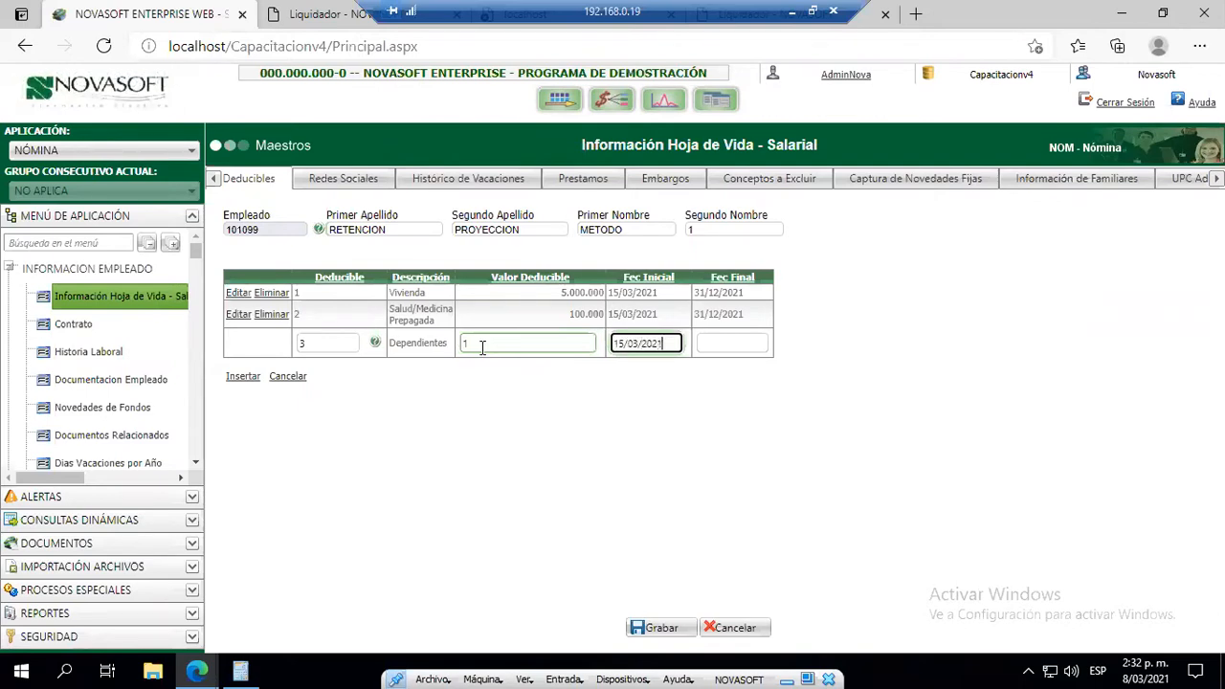
key("Tab")
type("31/12")
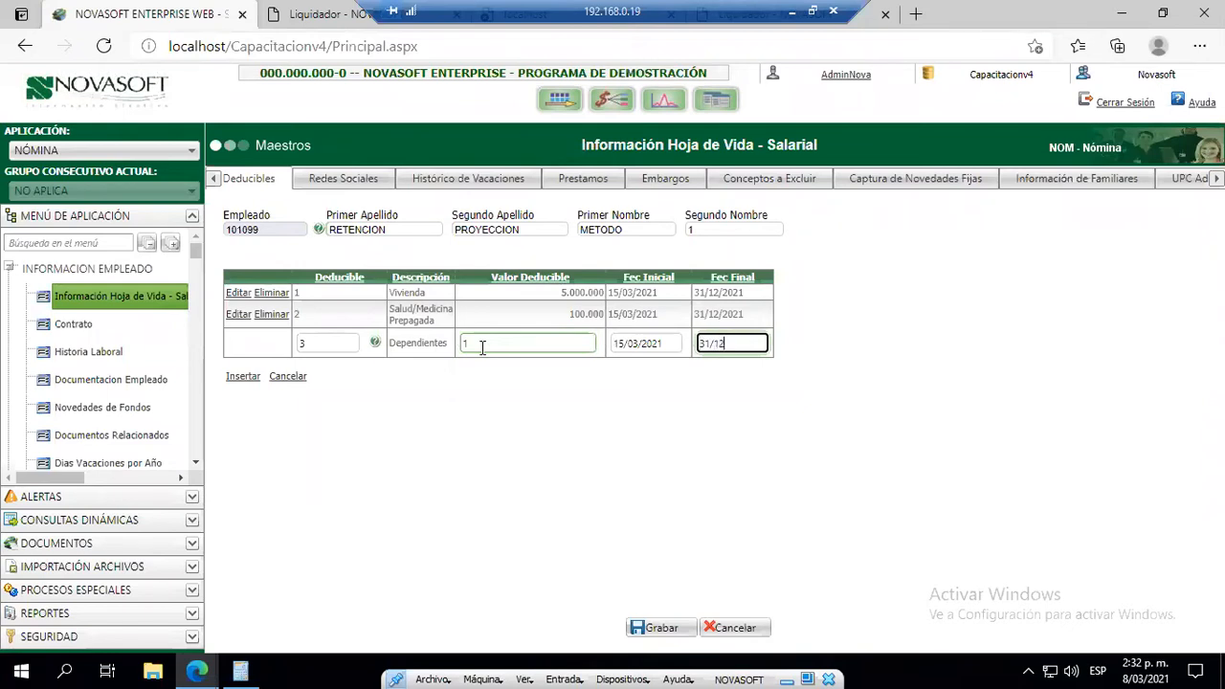
type("/2021")
left_click(241, 377)
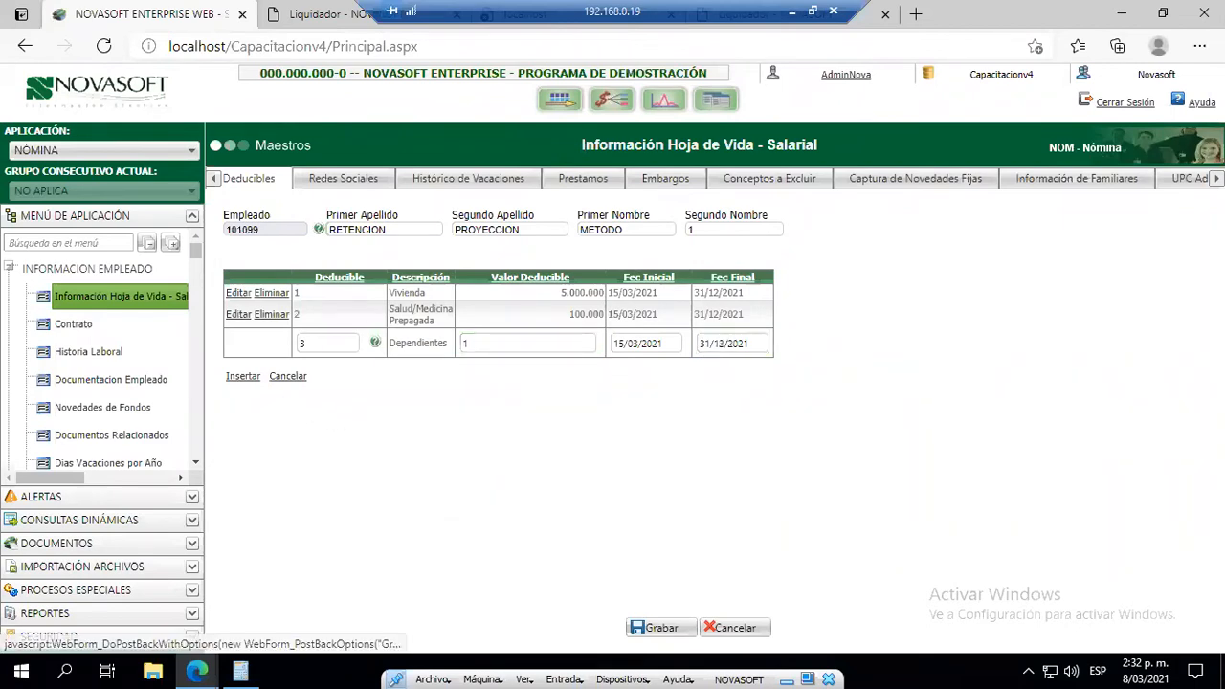
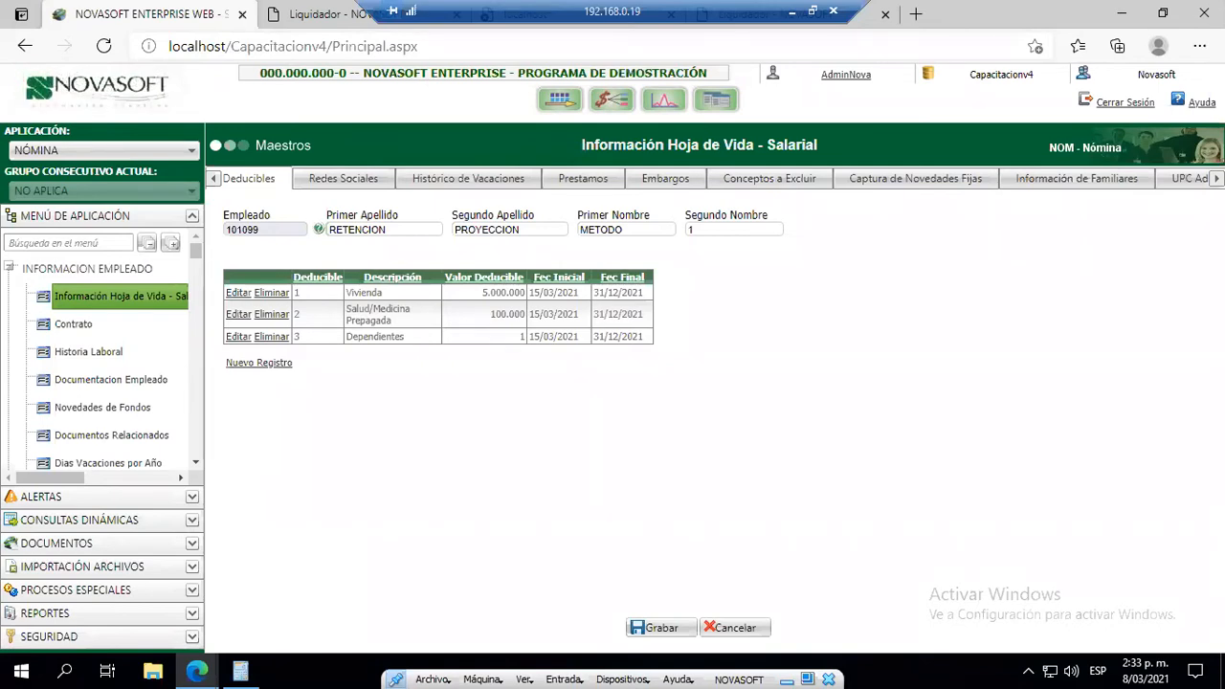
- Collapse the application's option tree and open the Conceptos master in the payroll parametrization
left_click(8, 270)
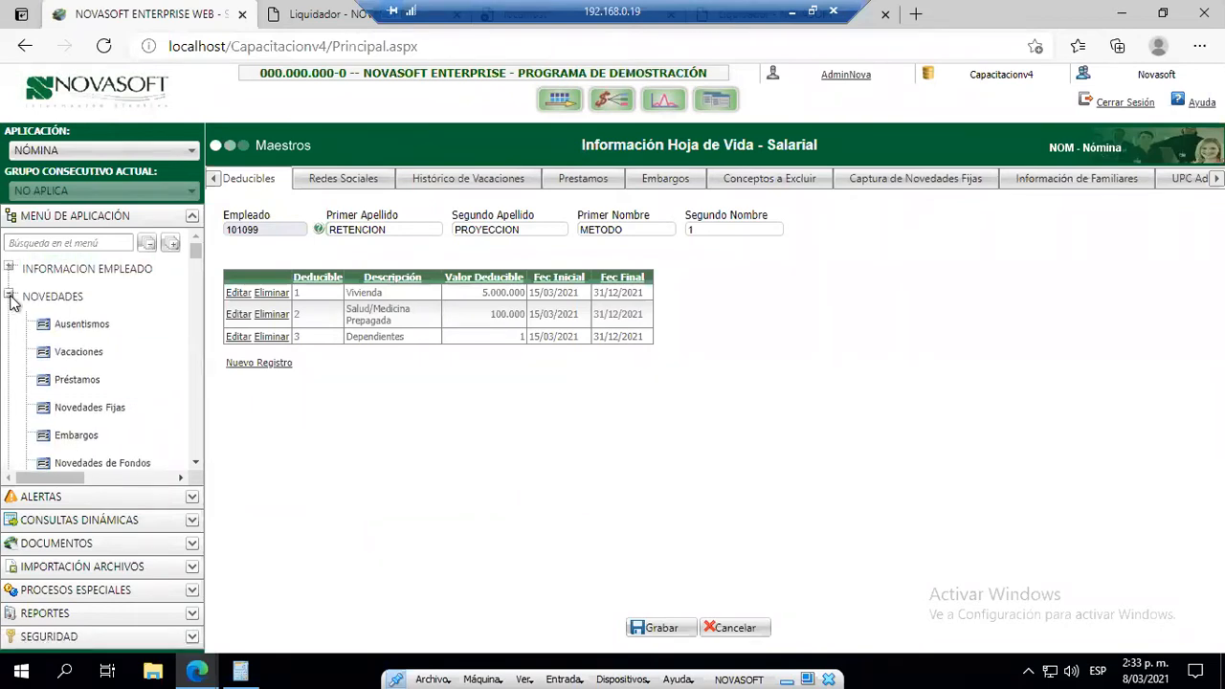
left_click(10, 297)
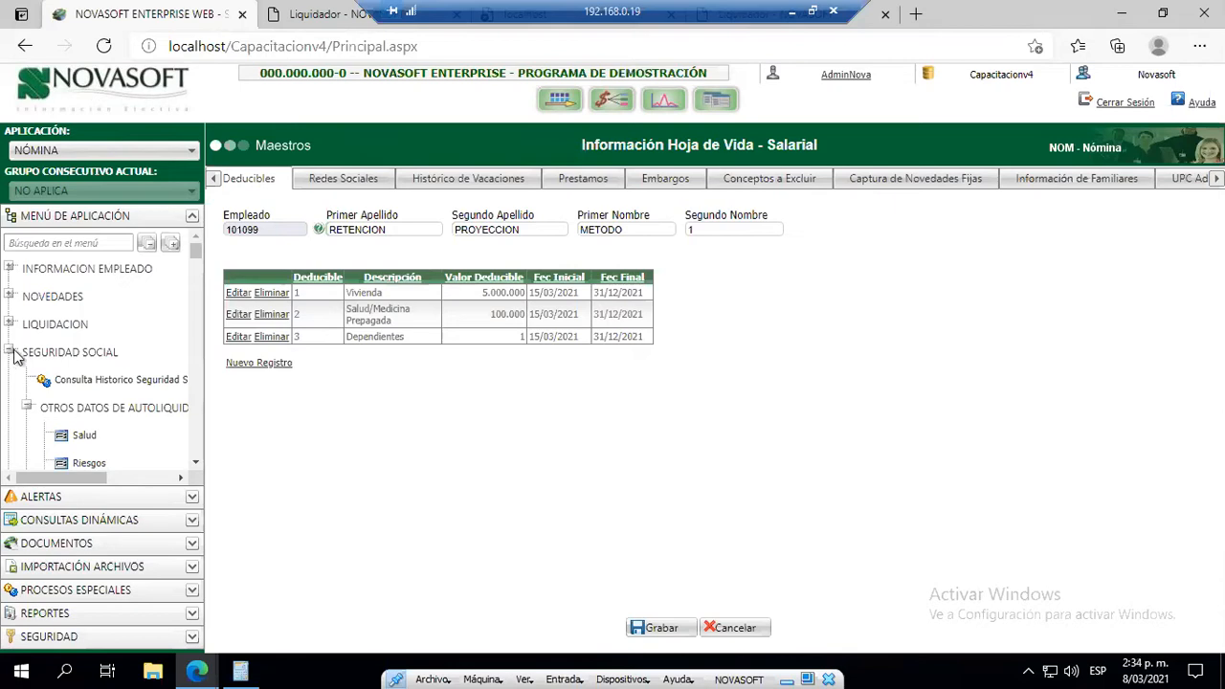
left_click(10, 352)
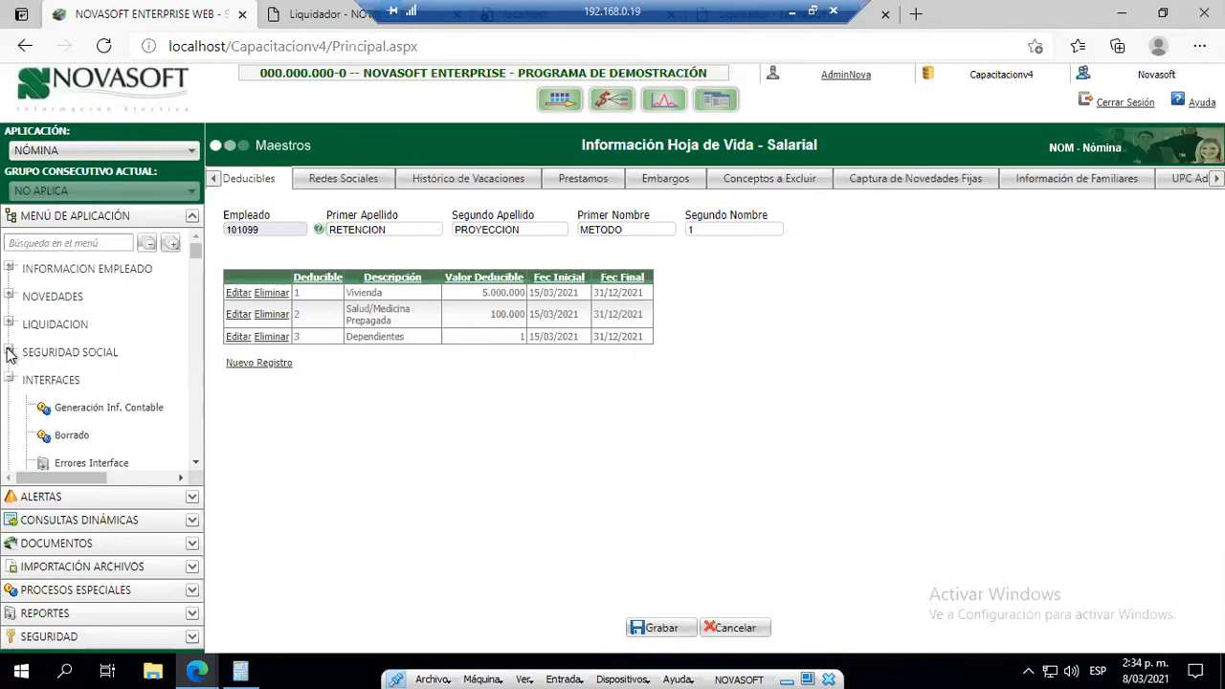
left_click(146, 245)
scroll(89, 444, "down", 1)
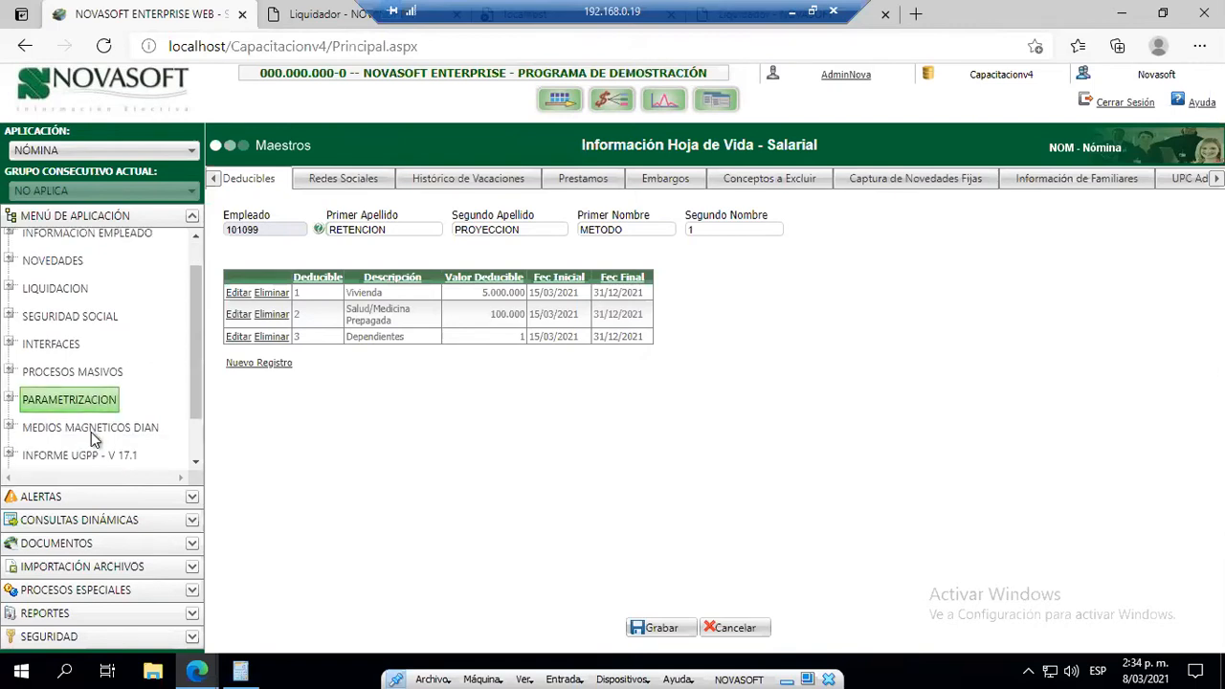
scroll(93, 439, "down", 1)
left_click(8, 363)
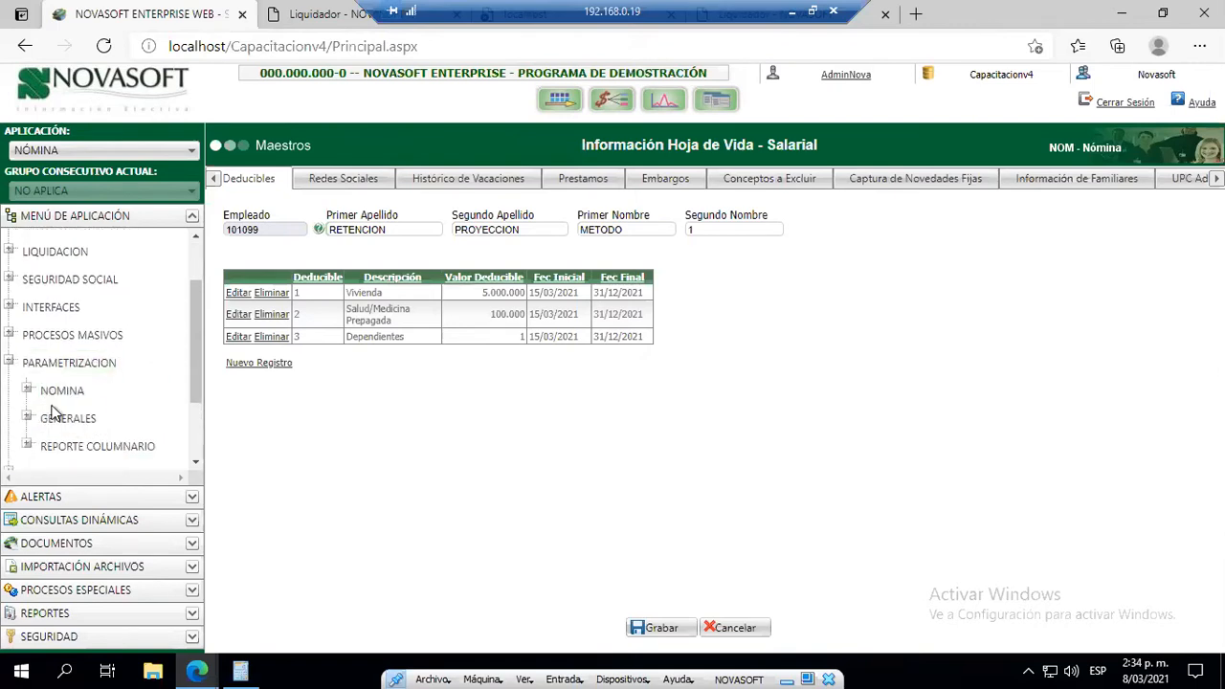
left_click(27, 389)
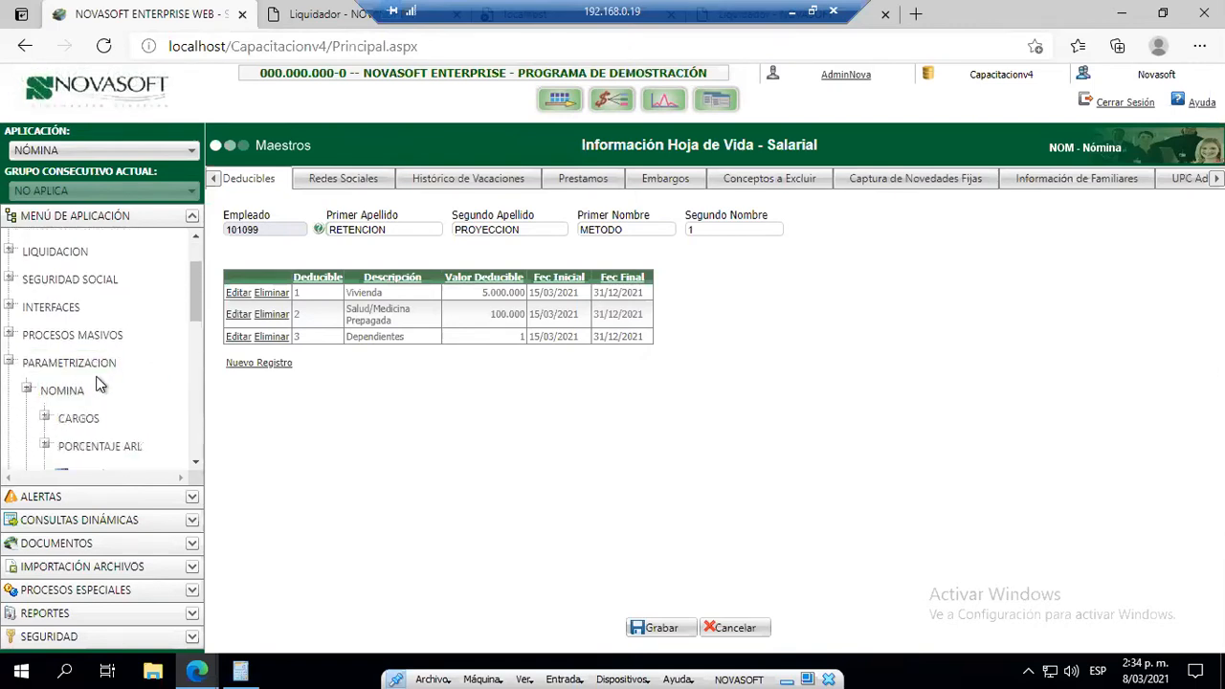
scroll(90, 387, "down", 2)
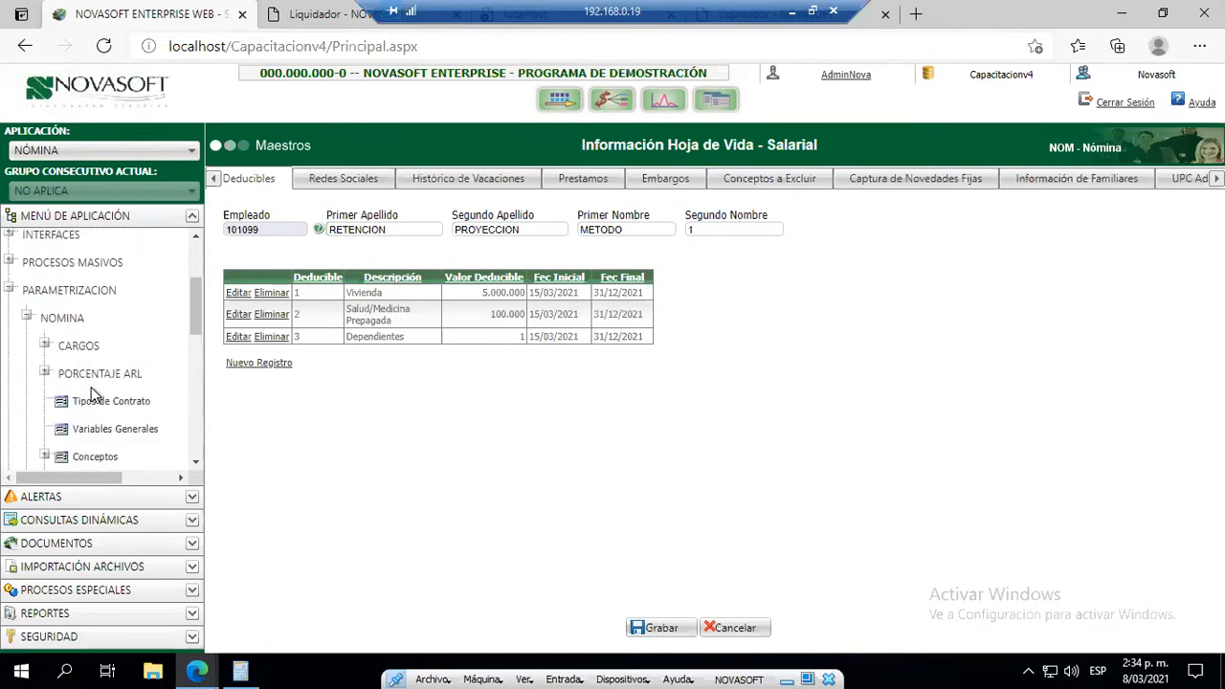
left_click(95, 458)
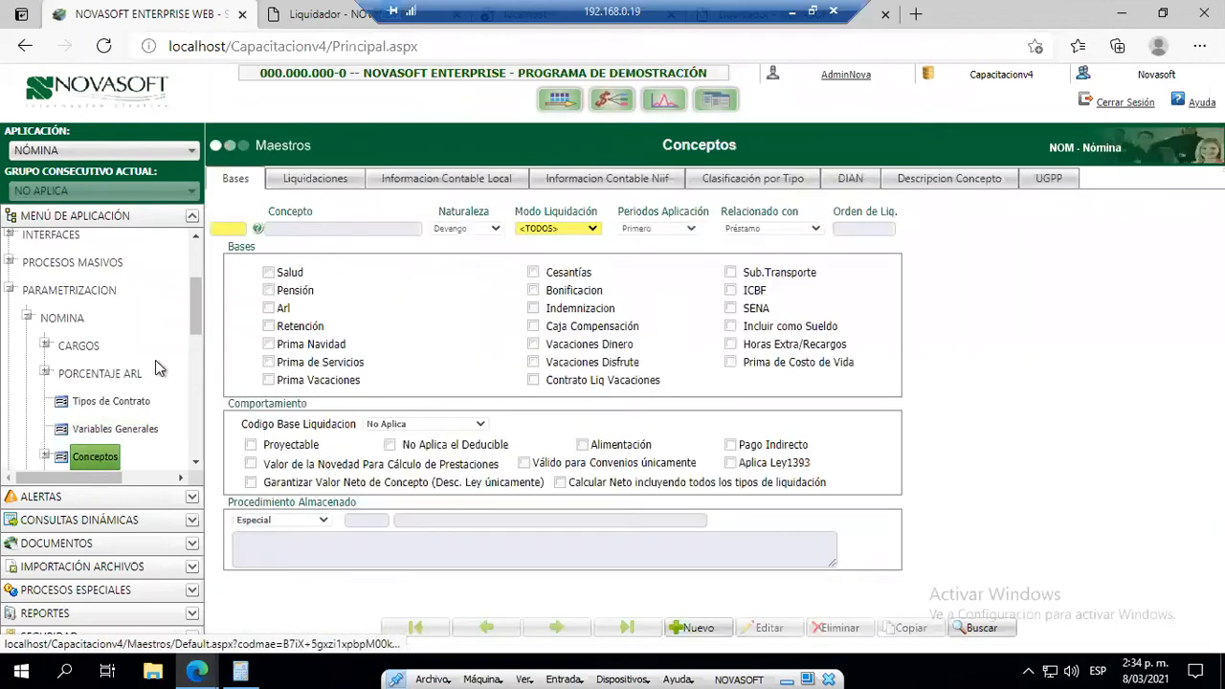
- Look up concepts whose Descripción matches %volunt% and load concept 200025, APORTE VOLUNTARIO COLFONDOS
left_click(256, 230)
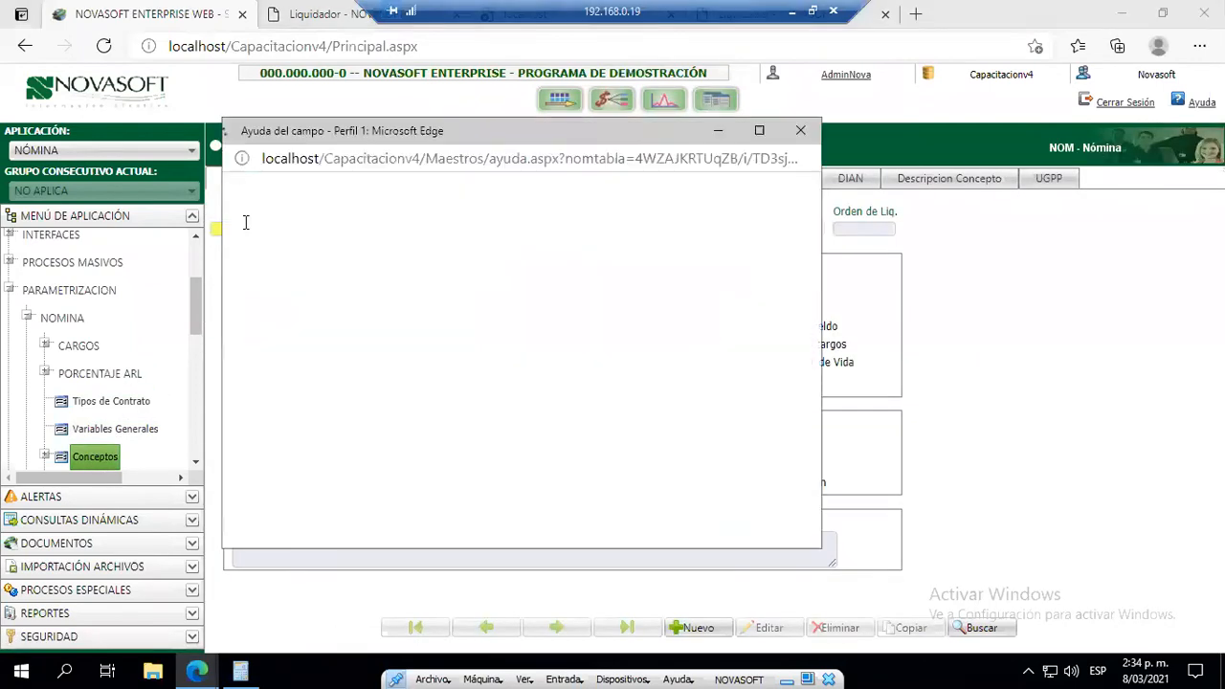
left_click(615, 232)
left_click(574, 258)
left_click(660, 228)
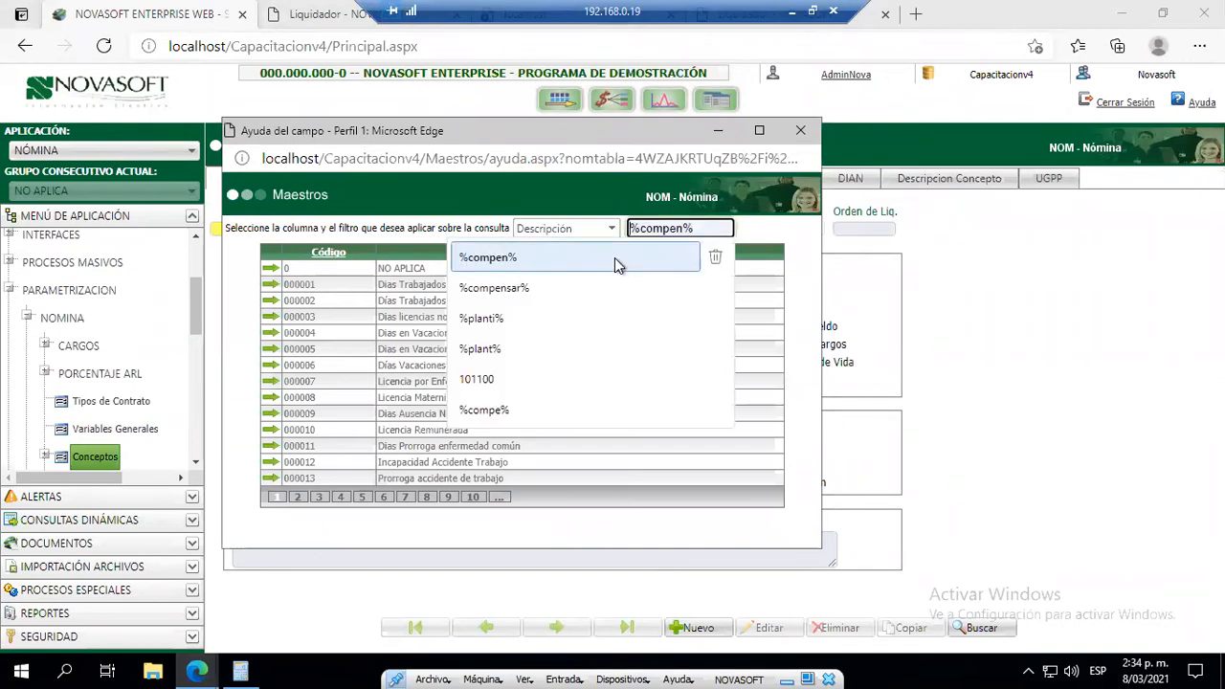
type("%%")
type("v%")
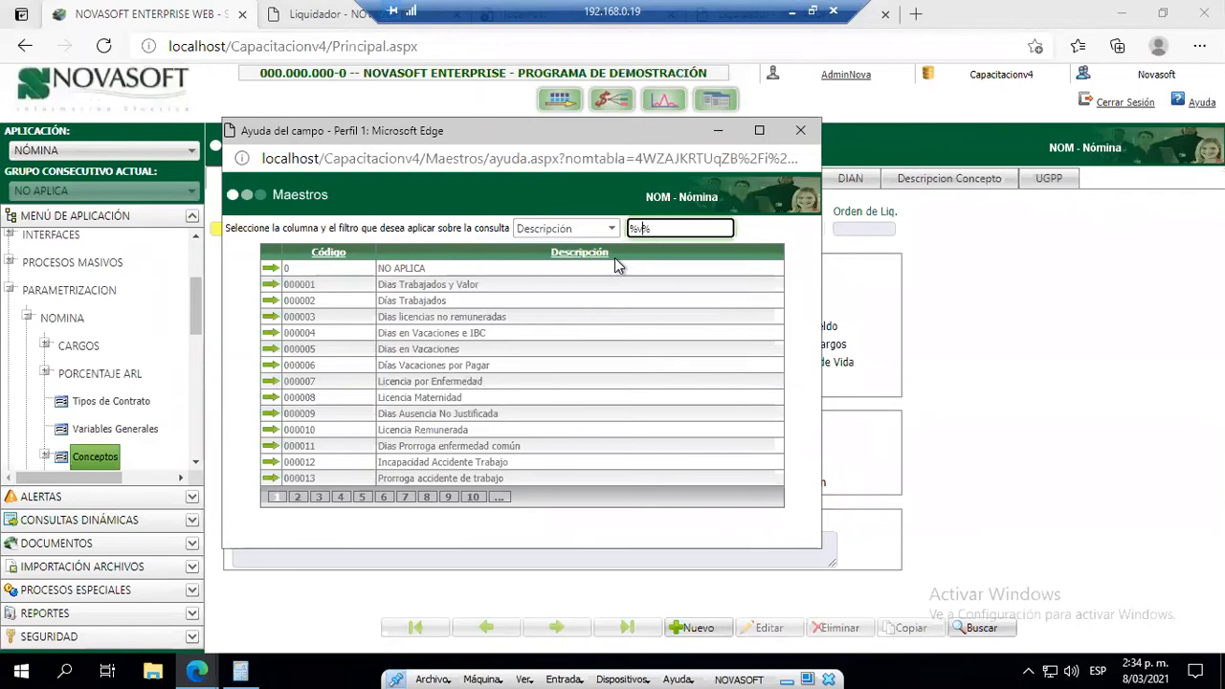
type("a")
type("a")
type("olunt")
key("Return")
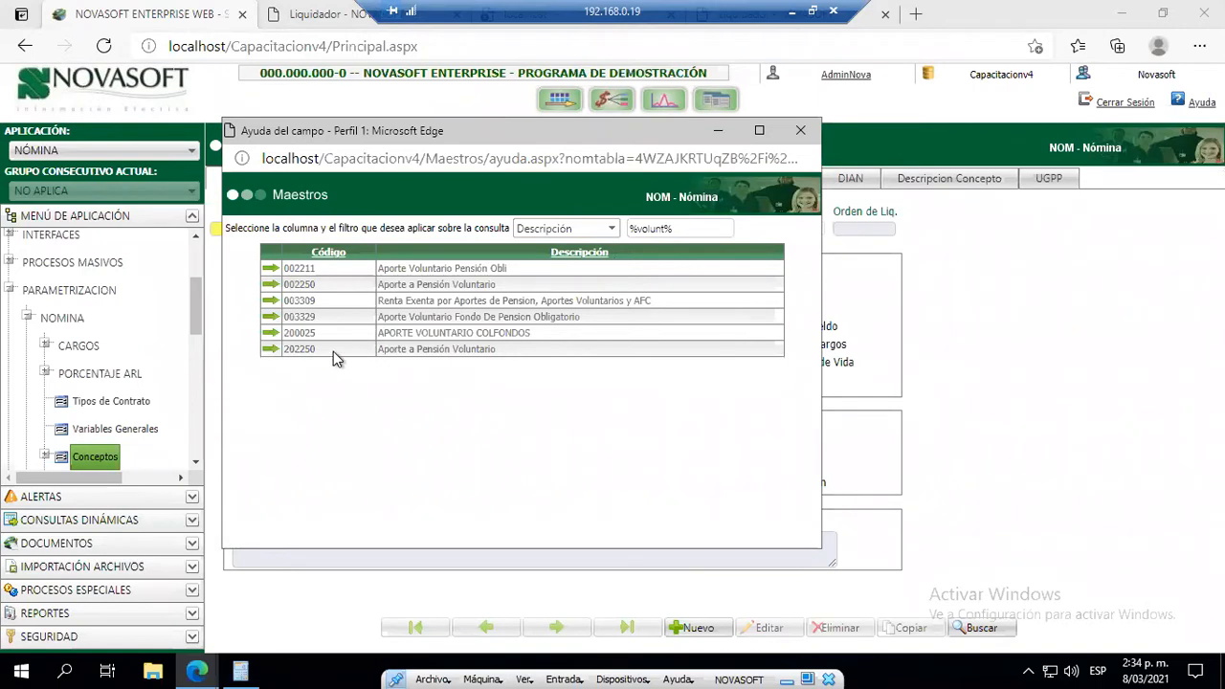
left_click(273, 334)
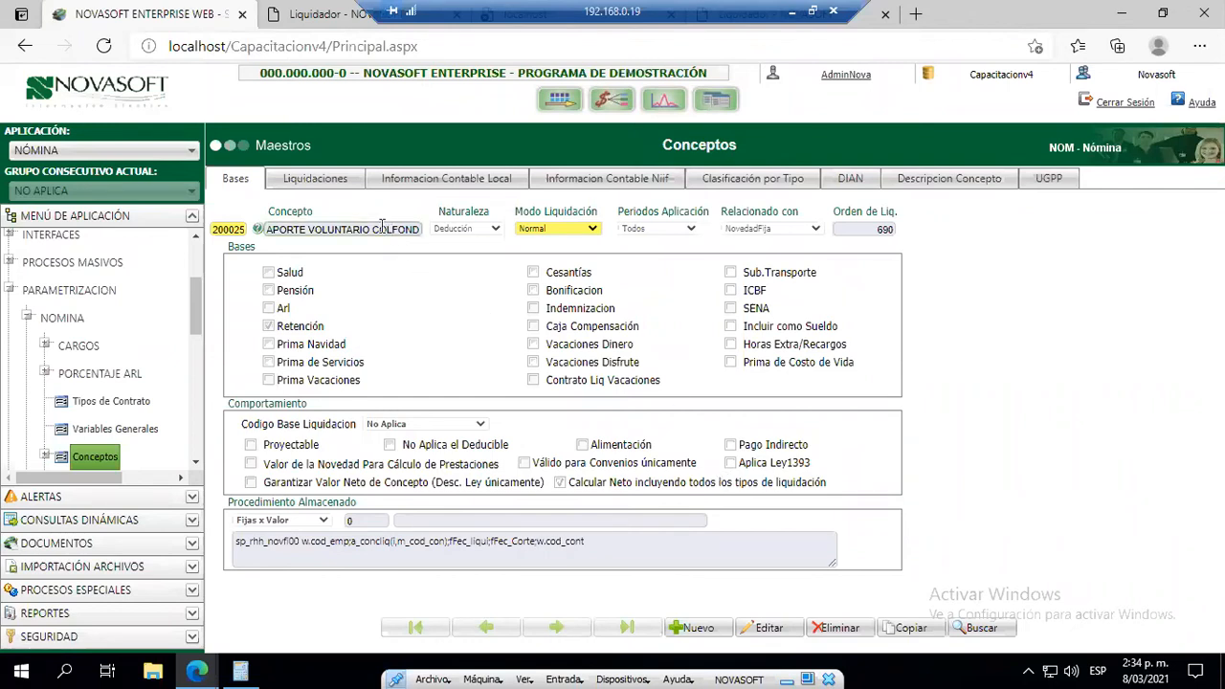
- Examine the voluntary contribution concept's name, Naturaleza, Relacionado con setting and Retención base, circling the three settings
left_click_drag(381, 230, 432, 233)
left_click_drag(347, 230, 254, 230)
left_click(350, 230)
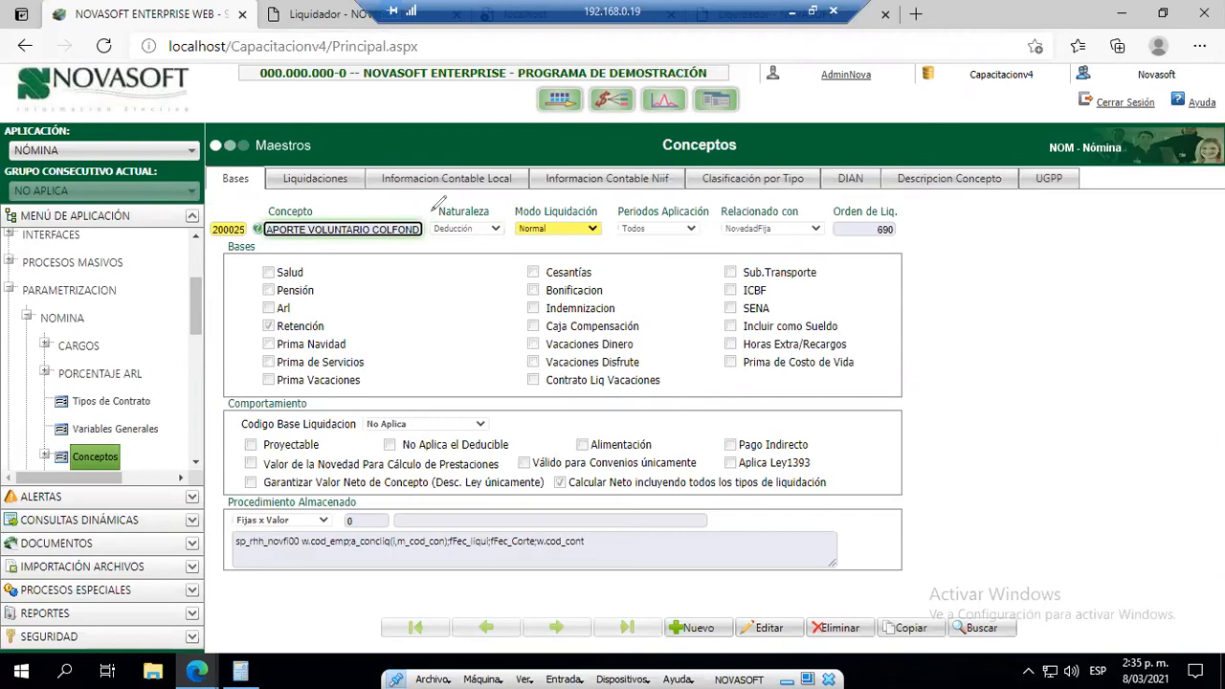
mouse_move(432, 230)
left_mouse_down()
mouse_move(471, 247)
mouse_move(509, 203)
mouse_move(446, 203)
mouse_move(428, 222)
left_mouse_up()
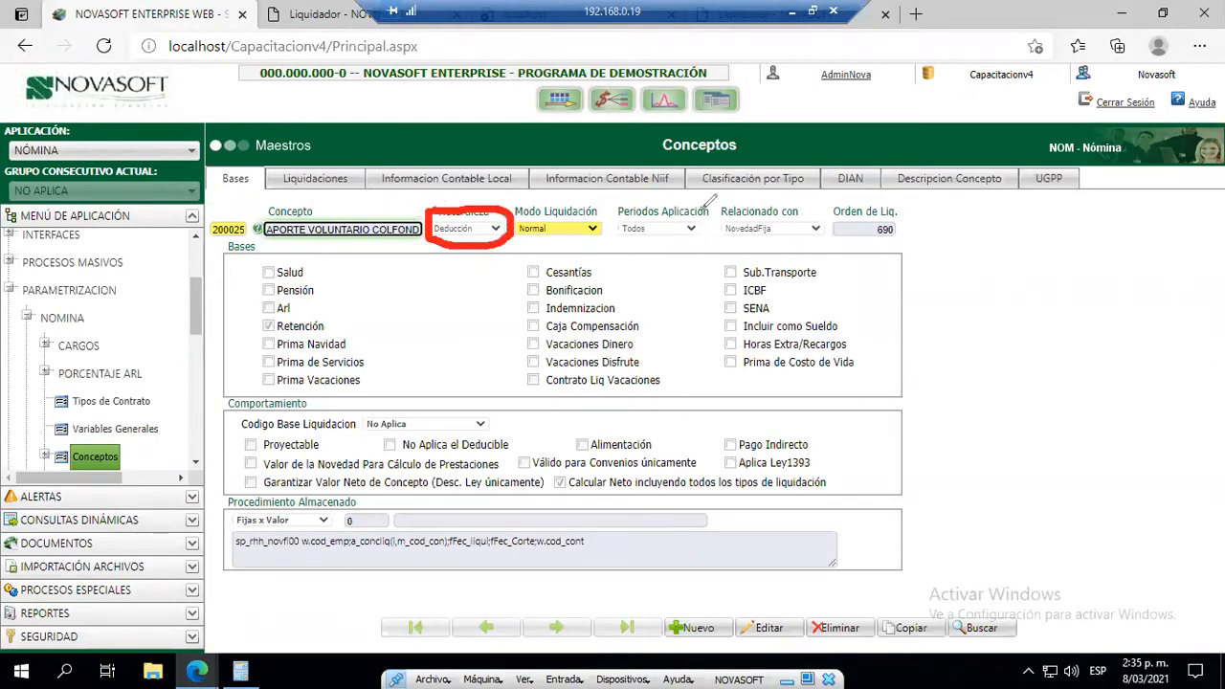
mouse_move(717, 201)
left_mouse_down()
mouse_move(714, 230)
mouse_move(738, 239)
mouse_move(824, 242)
mouse_move(828, 199)
mouse_move(717, 199)
left_mouse_up()
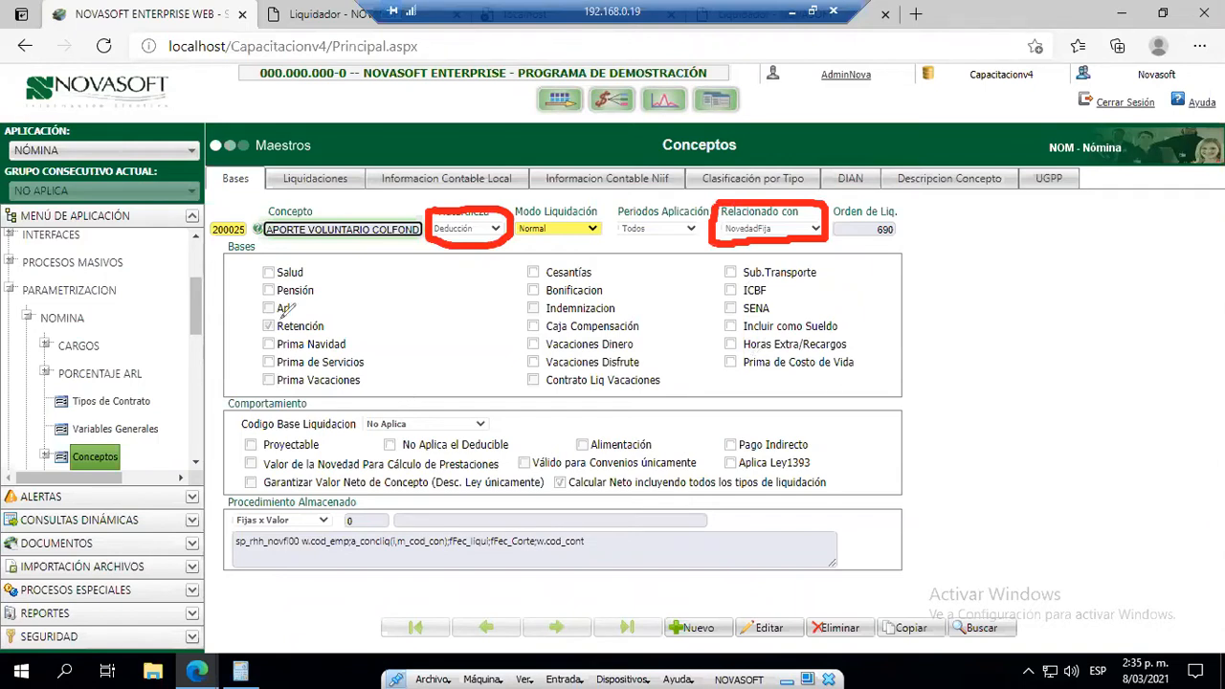
mouse_move(240, 311)
left_mouse_down()
mouse_move(241, 336)
mouse_move(346, 321)
mouse_move(322, 304)
left_mouse_up()
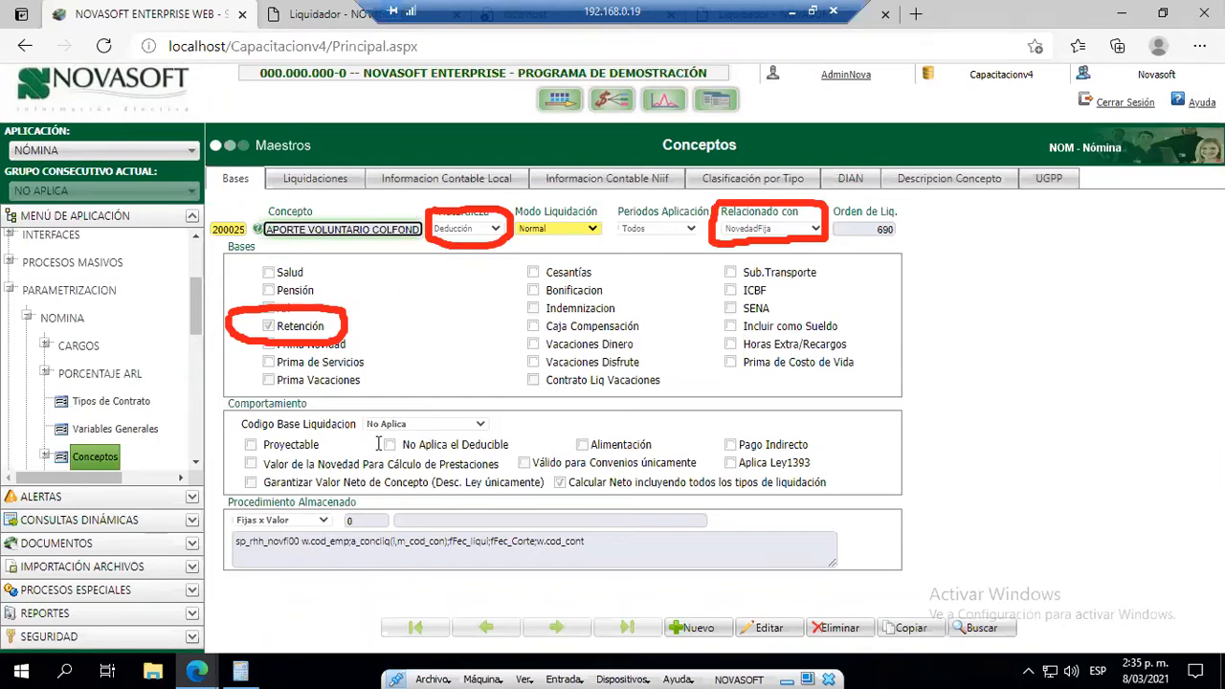
- Review the settlement types assigned to the concept, erase the red marks, and return to its Bases data
left_click(311, 180)
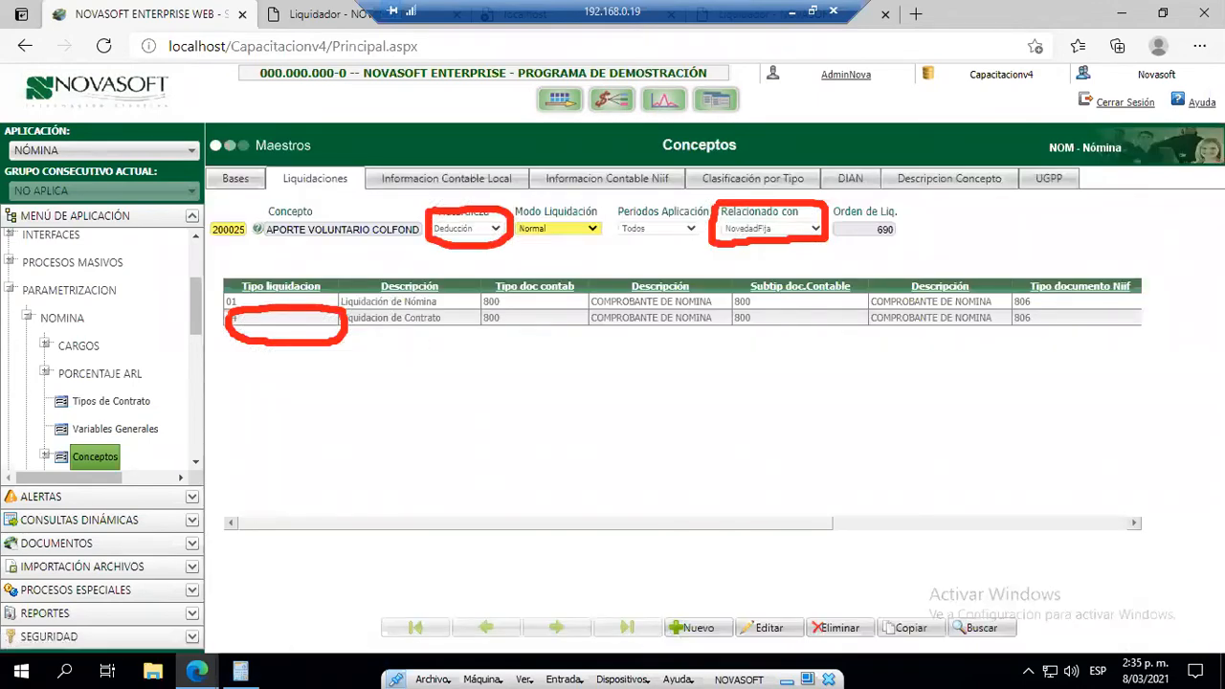
left_click(507, 235)
left_click(718, 233)
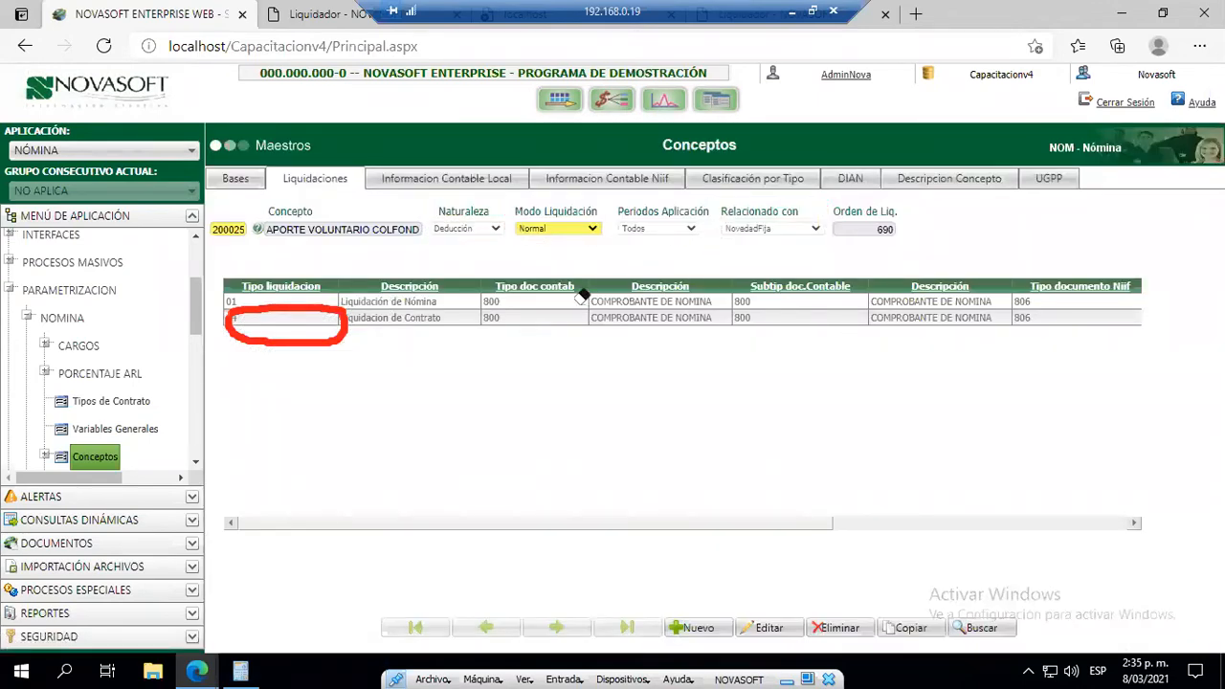
left_click(337, 312)
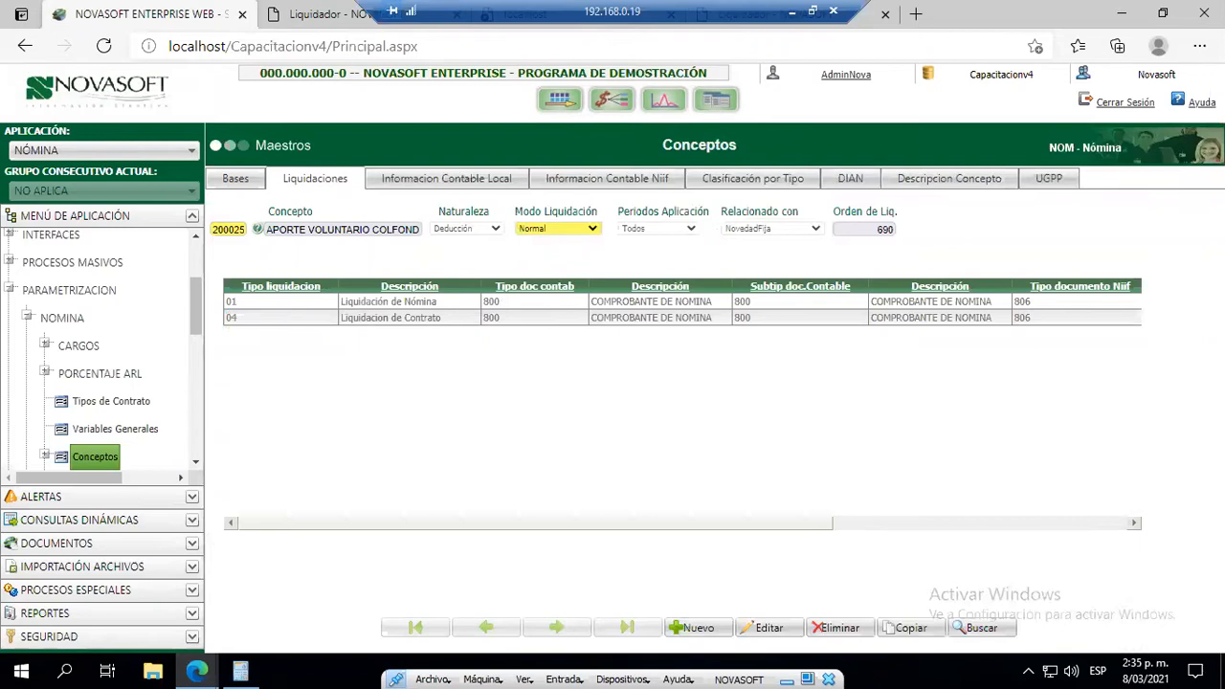
left_click(235, 180)
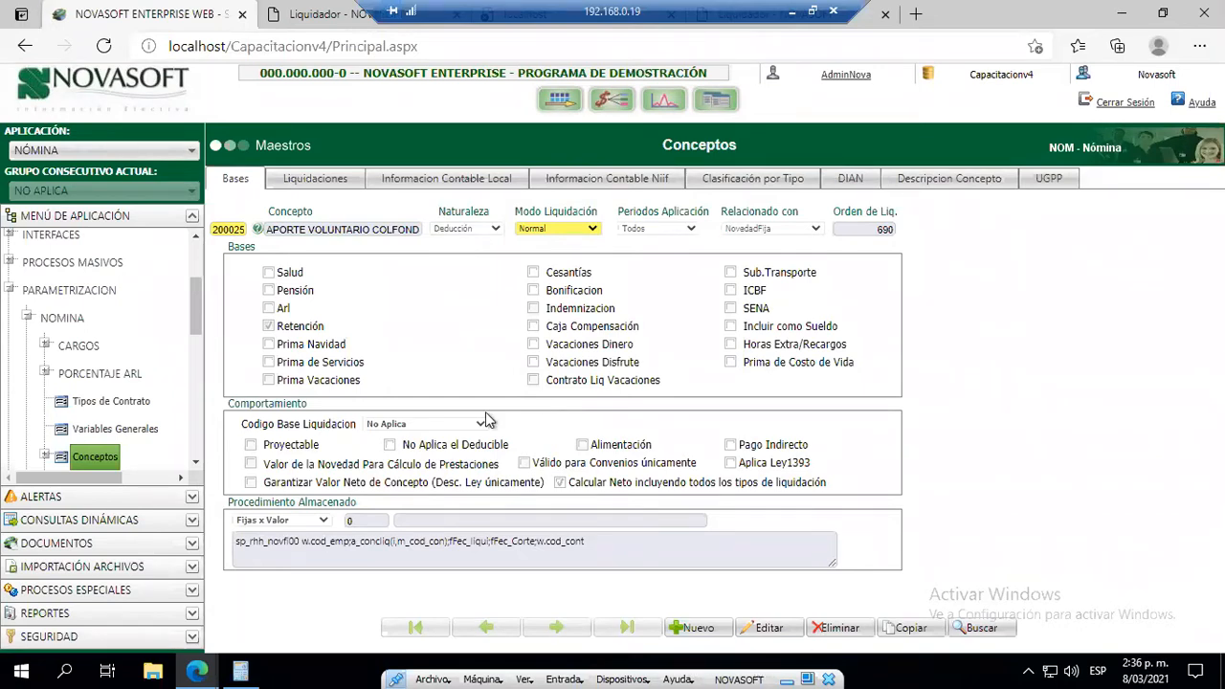
- Collapse the parametrization branch, filter the application options by "fondo" and open the Fondos master under Seguridad Social
left_click(12, 291)
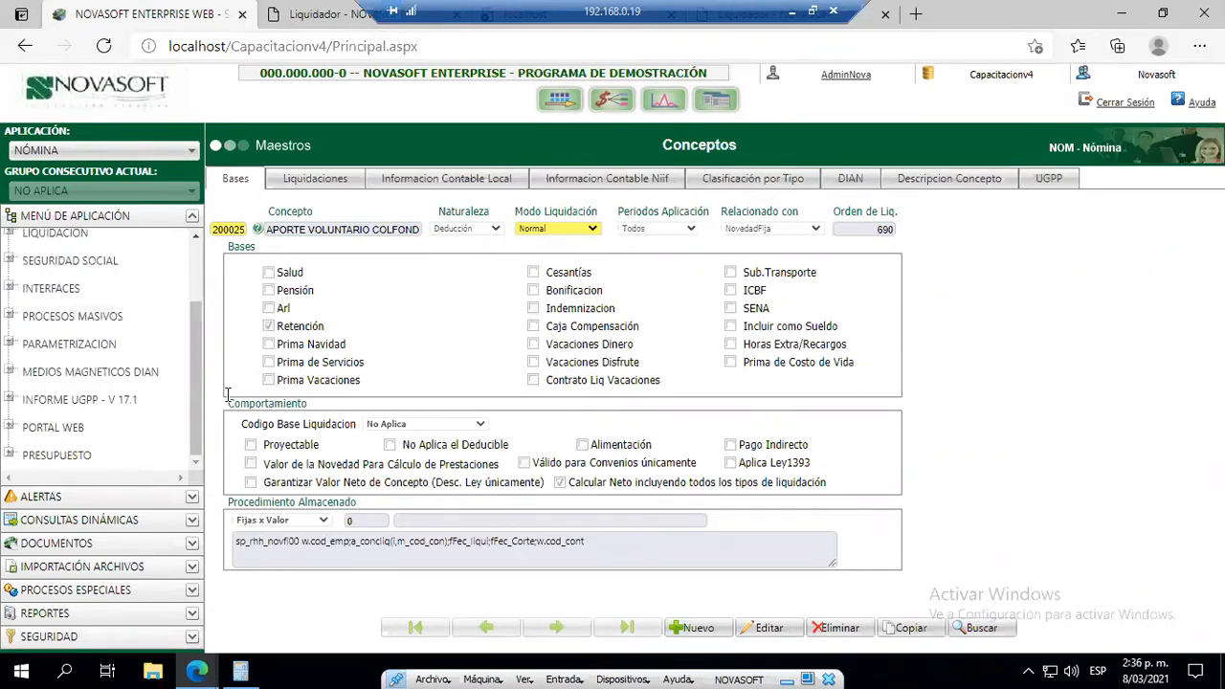
scroll(196, 287, "up", 5)
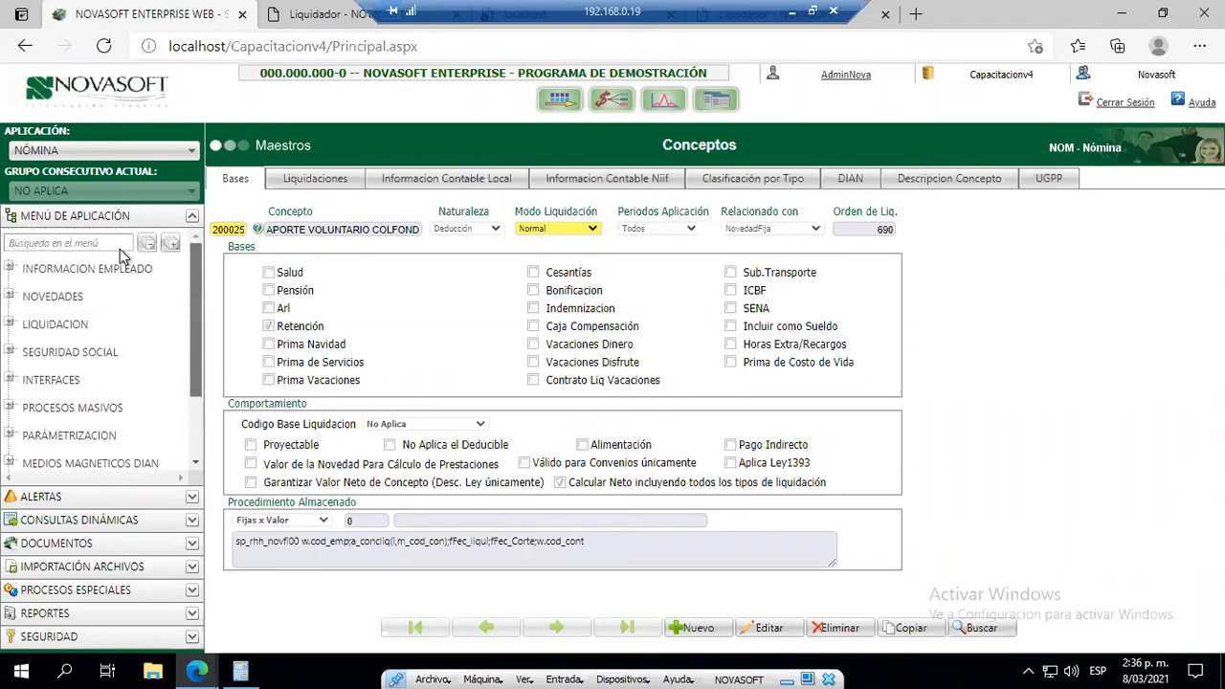
left_click(107, 245)
type("fondo")
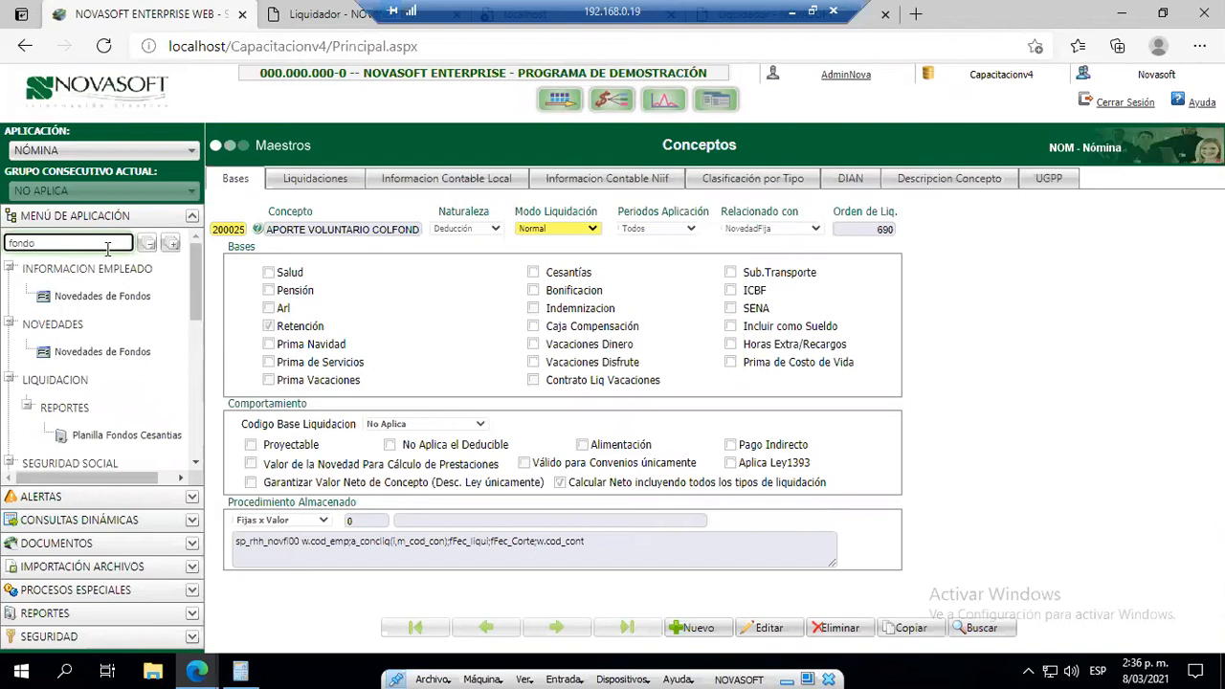
left_click(196, 465)
left_click(196, 464)
left_click(196, 464)
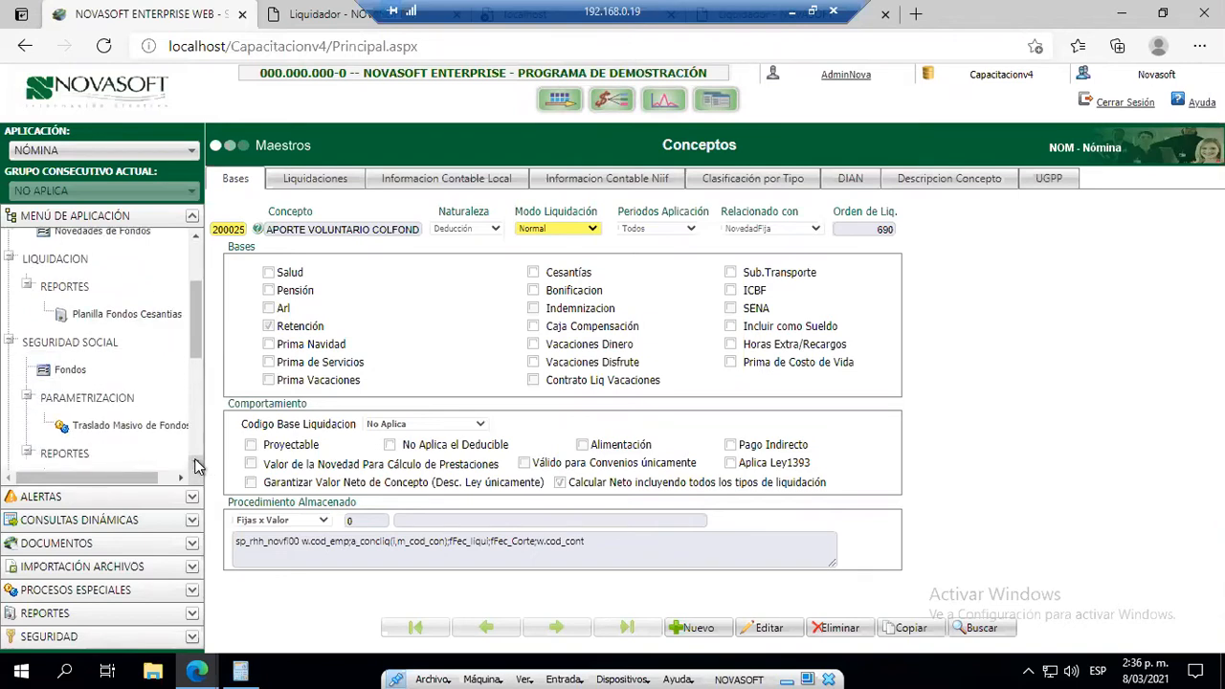
left_click(63, 373)
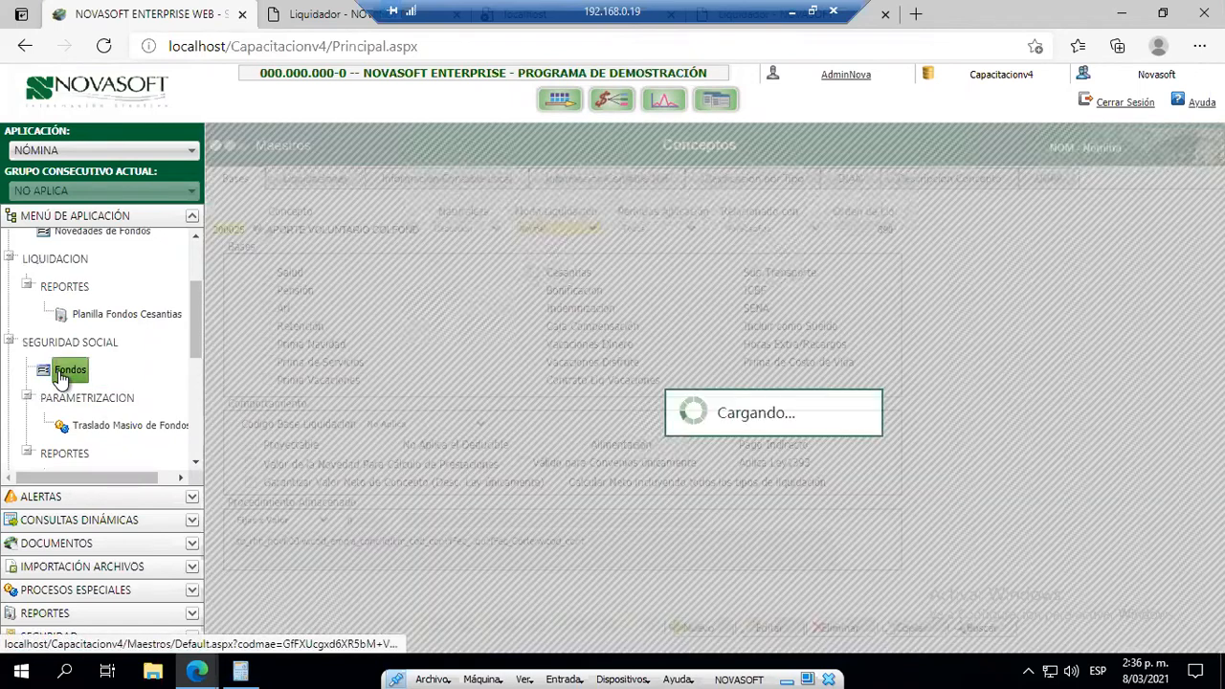
- Search the fund code lookup for entries whose Descripción matches %volun%
left_click(308, 232)
left_click(338, 233)
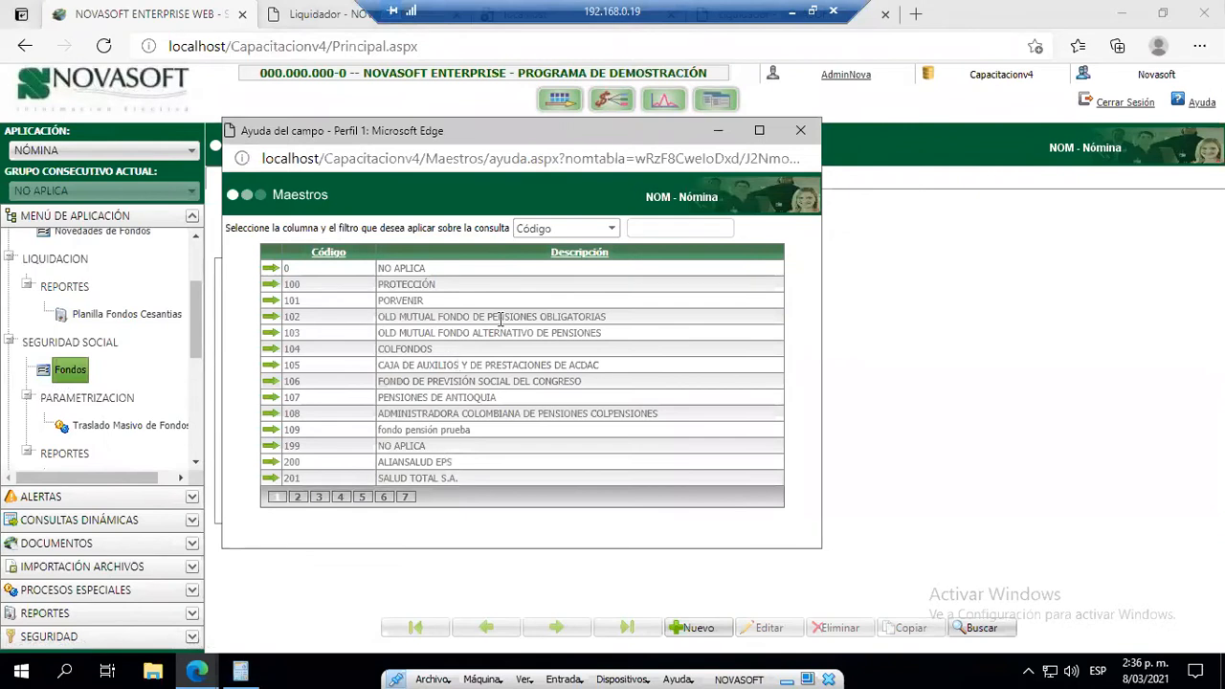
left_click(610, 228)
left_click(622, 259)
left_click(634, 228)
type("%%")
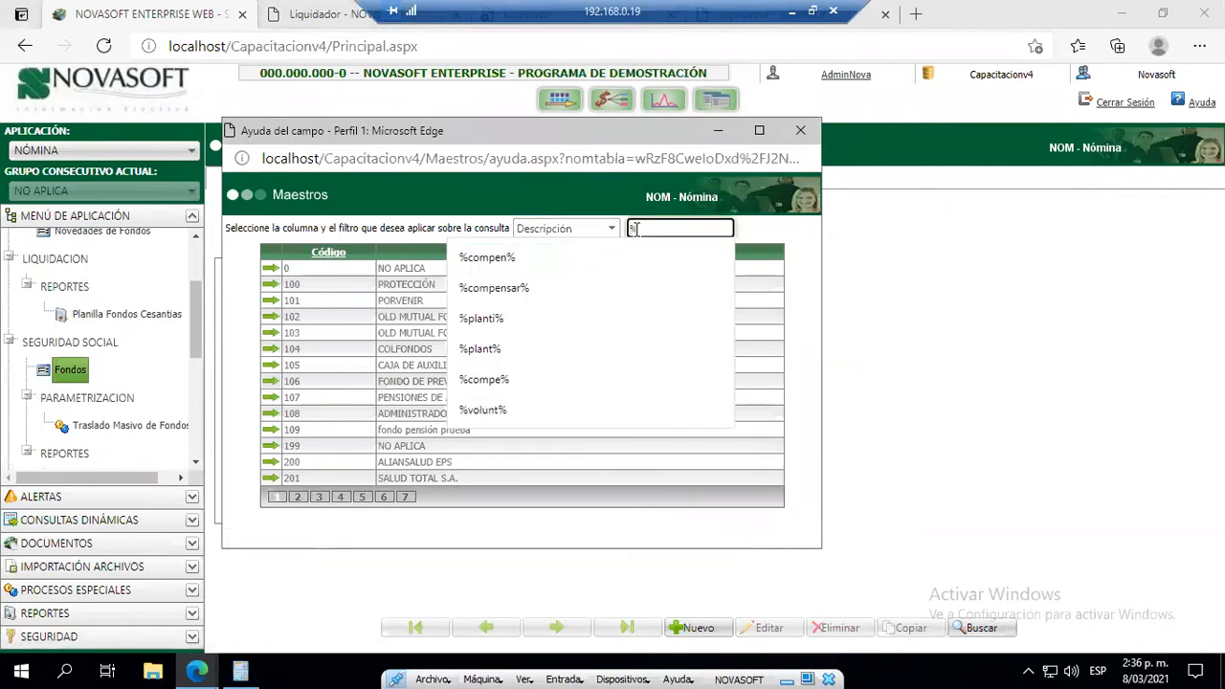
type("volun")
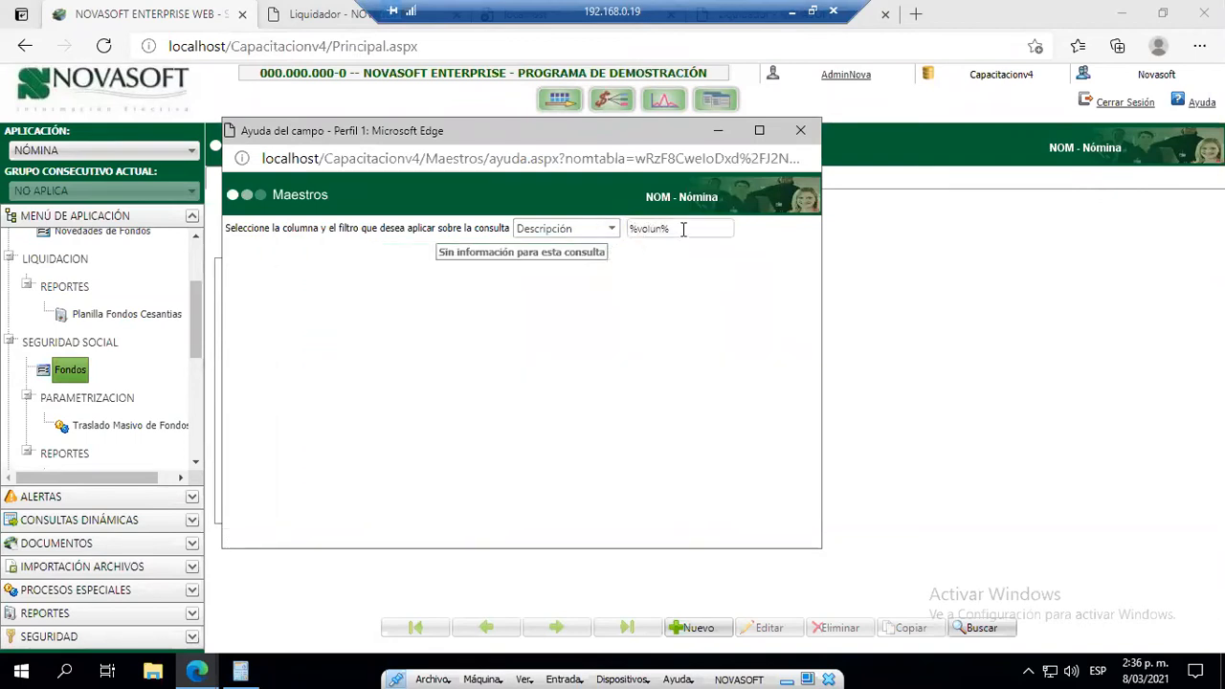
- Look up funds whose Descripción matches %afc% and load fund 701, AFC BANCOLOMBIA
left_click(611, 228)
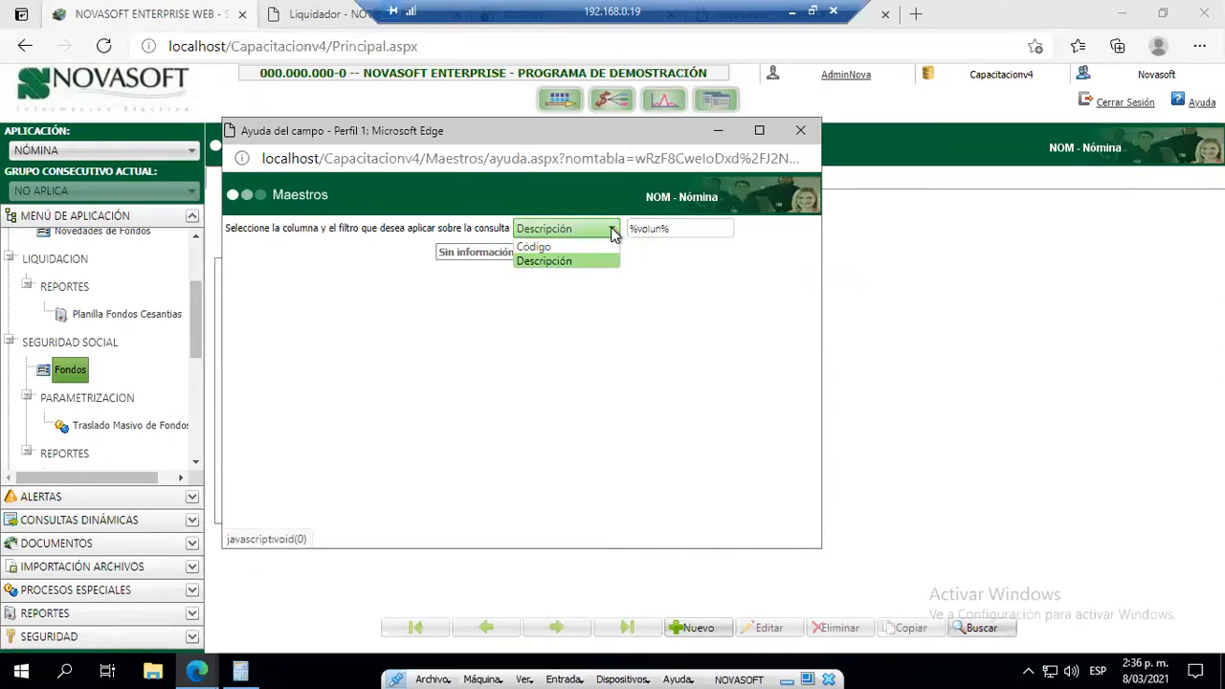
left_click(662, 229)
key("Right")
key("Left")
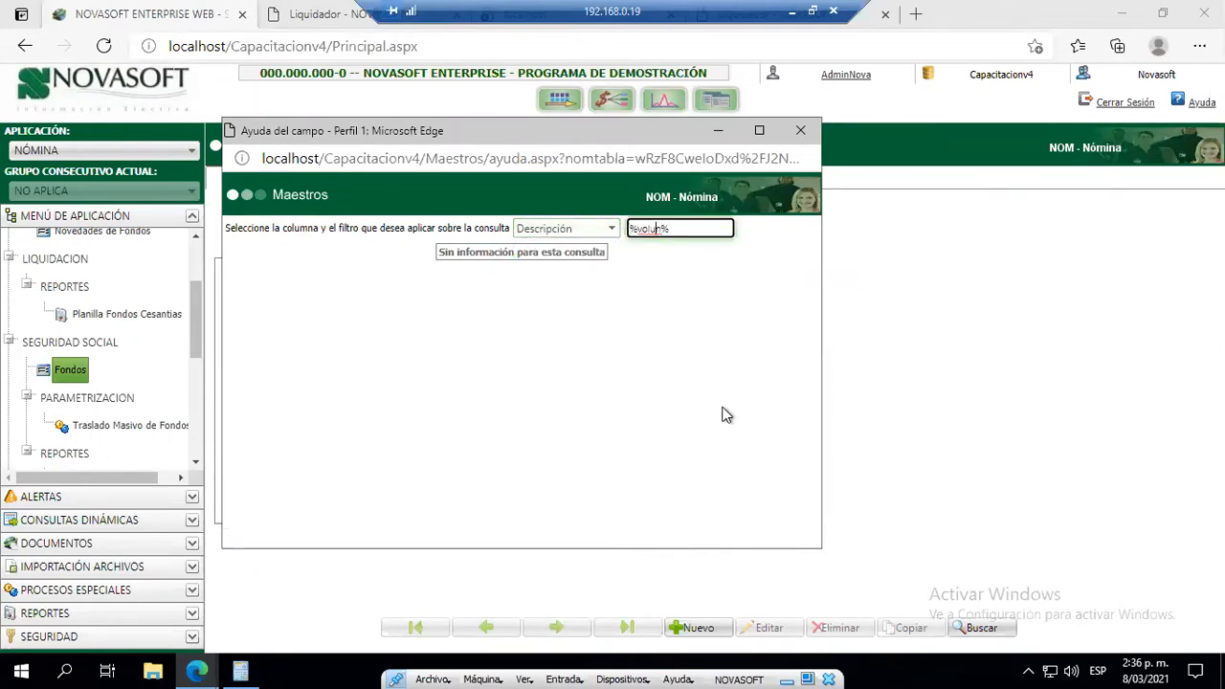
key("ctrl+shift+Left")
type("afc%")
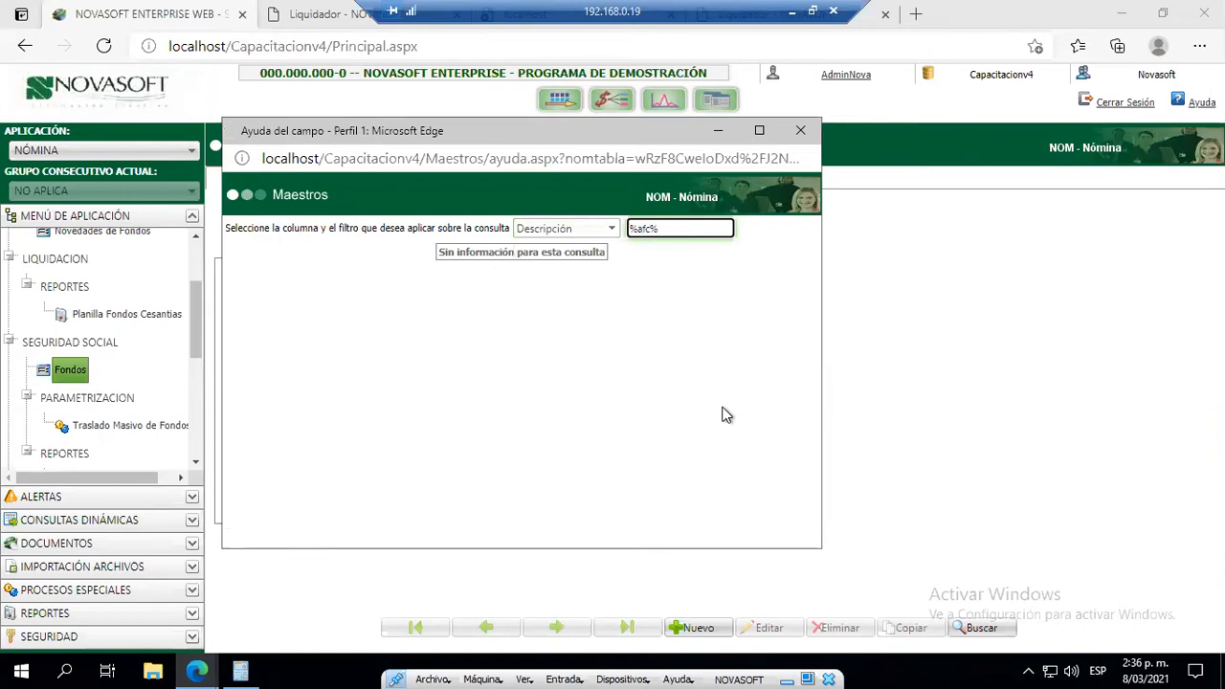
key("Return")
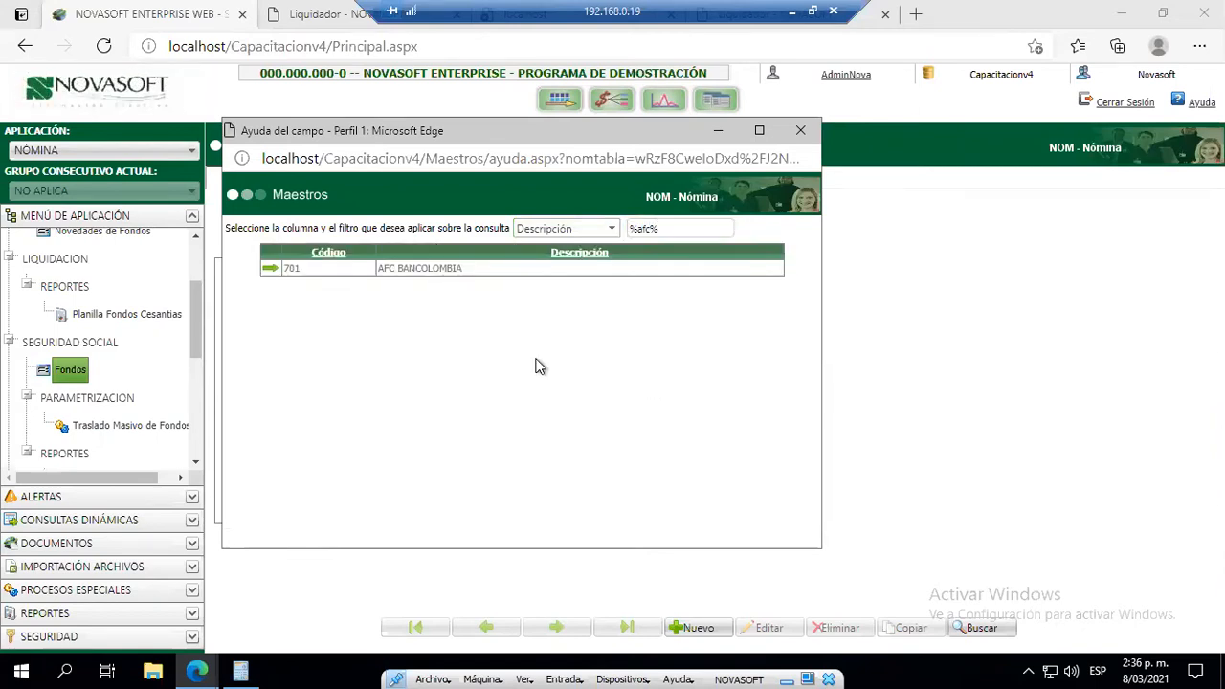
left_click(271, 268)
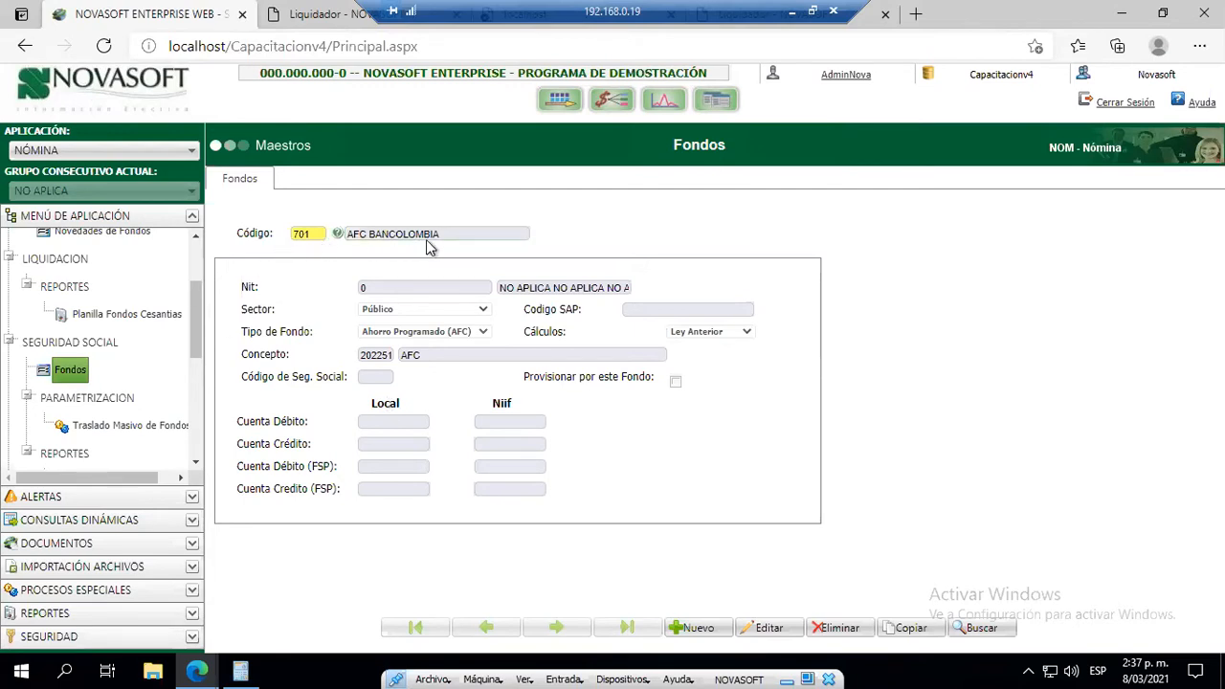
- Load fund 600, APV COLFONDOS, from the last page of the fund lookup and highlight its code
left_click(339, 237)
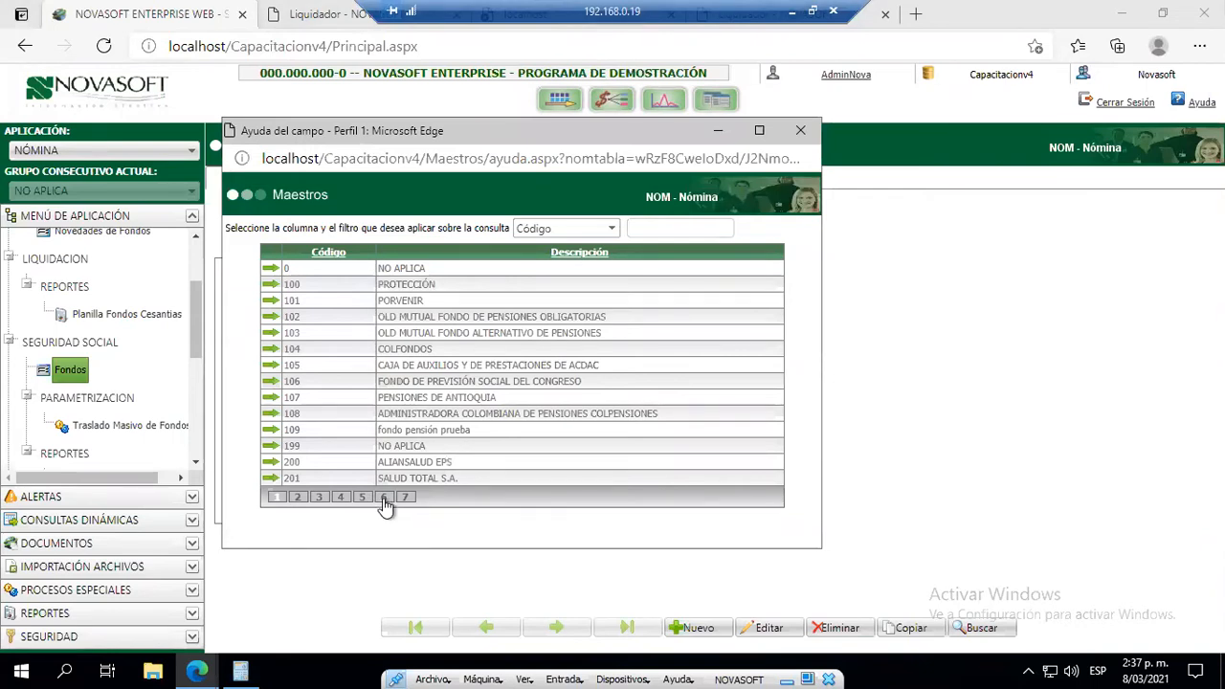
left_click(381, 499)
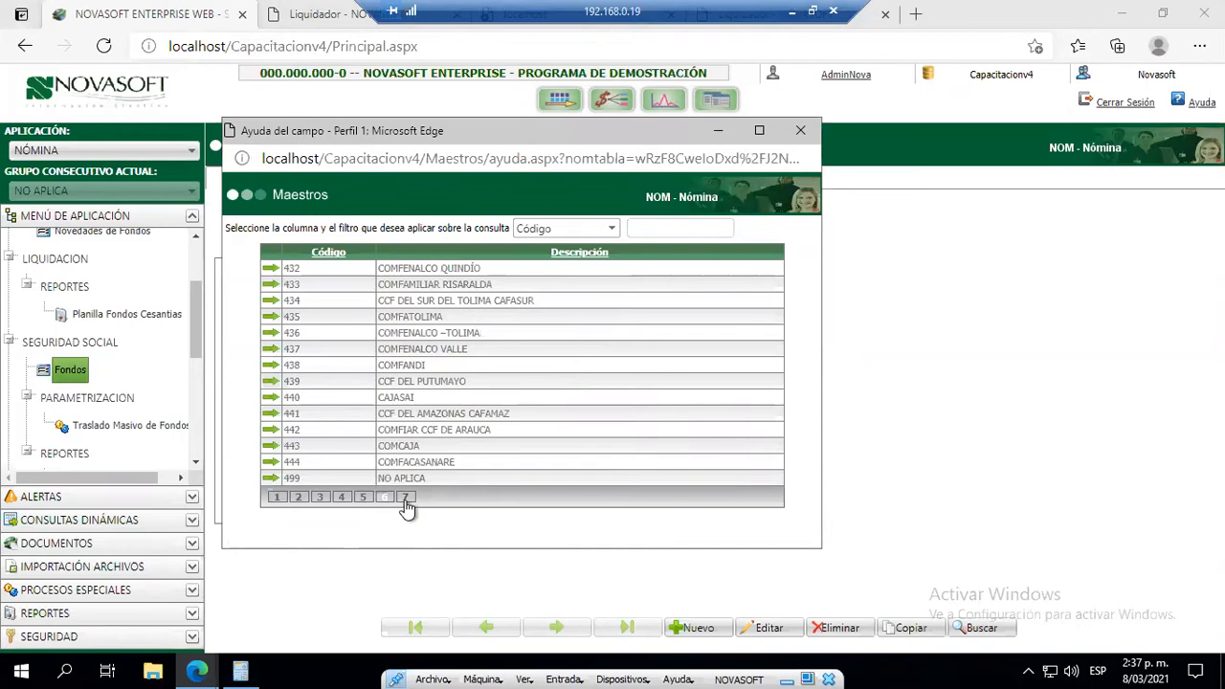
left_click(405, 499)
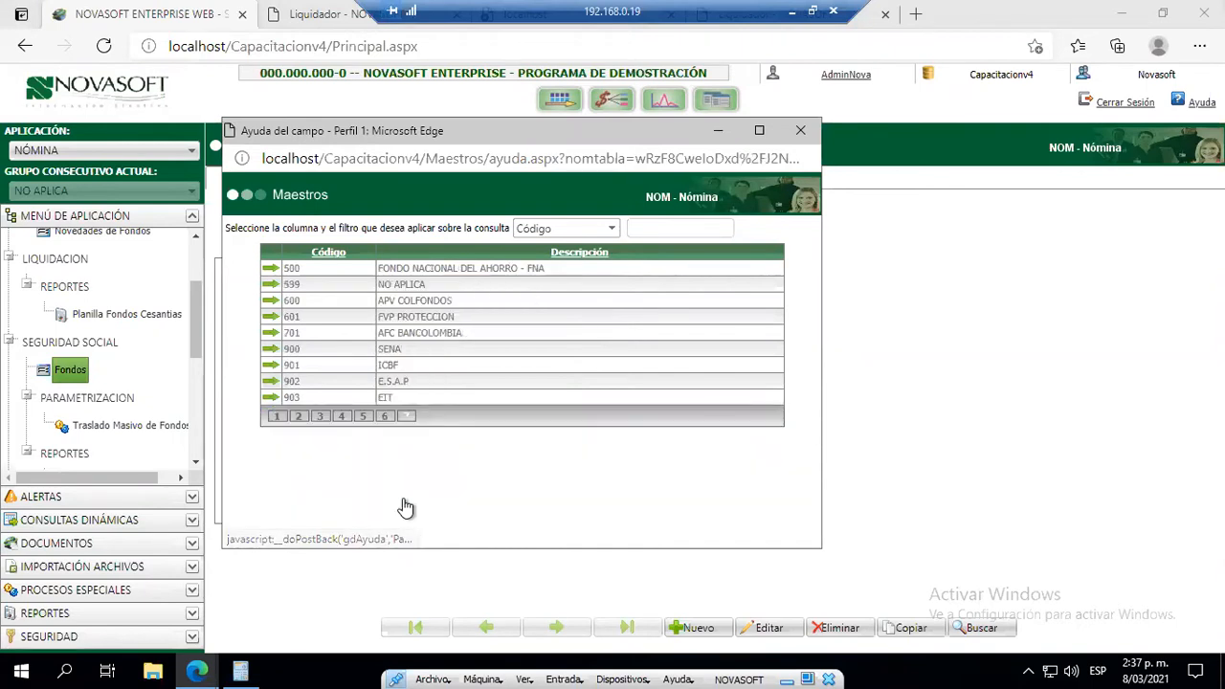
left_click(273, 300)
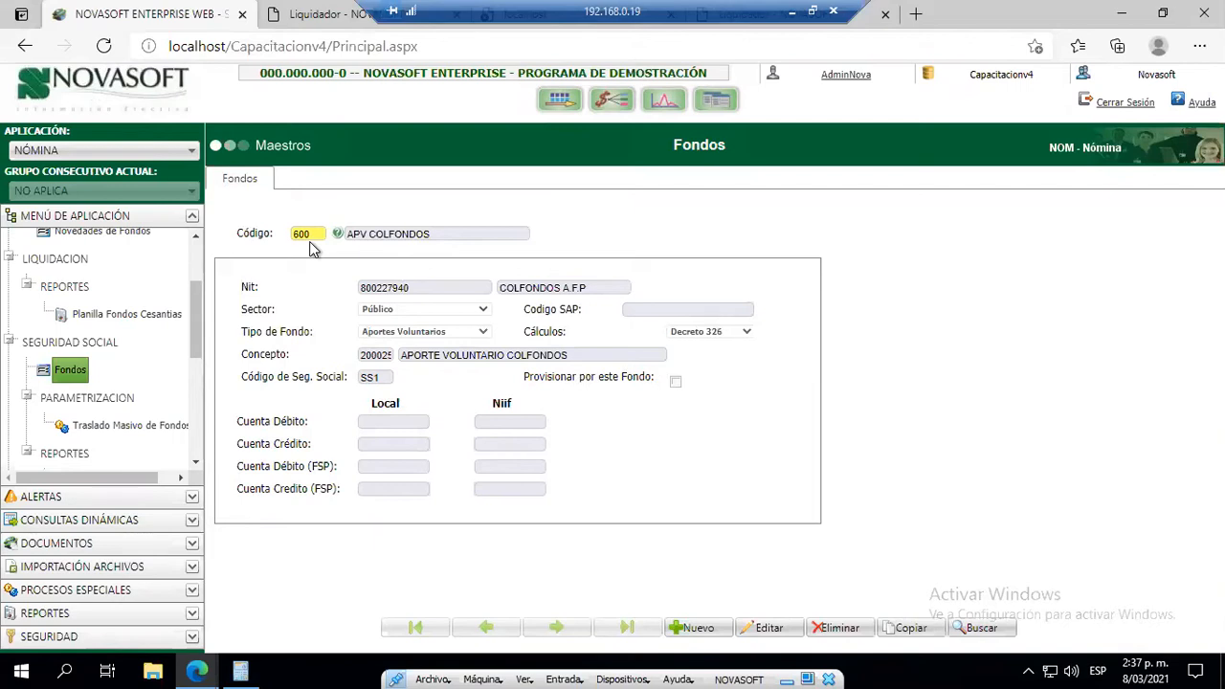
left_click(292, 233)
left_click_drag(292, 234, 312, 232)
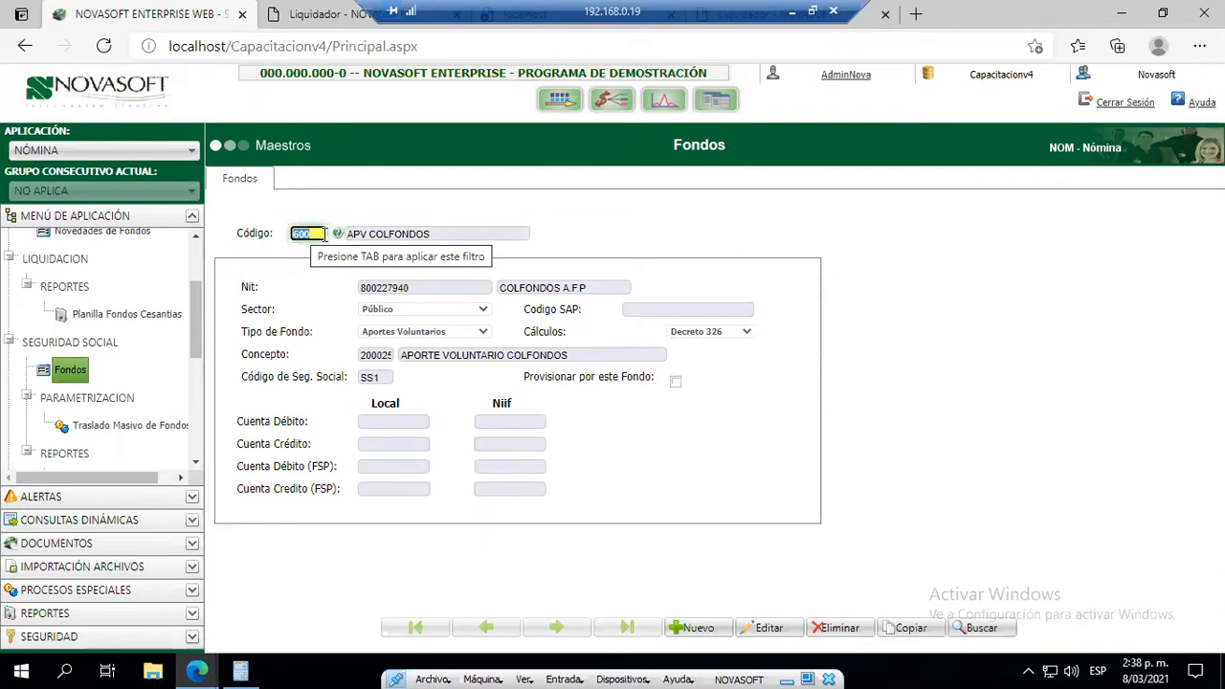
left_click_drag(312, 234, 293, 233)
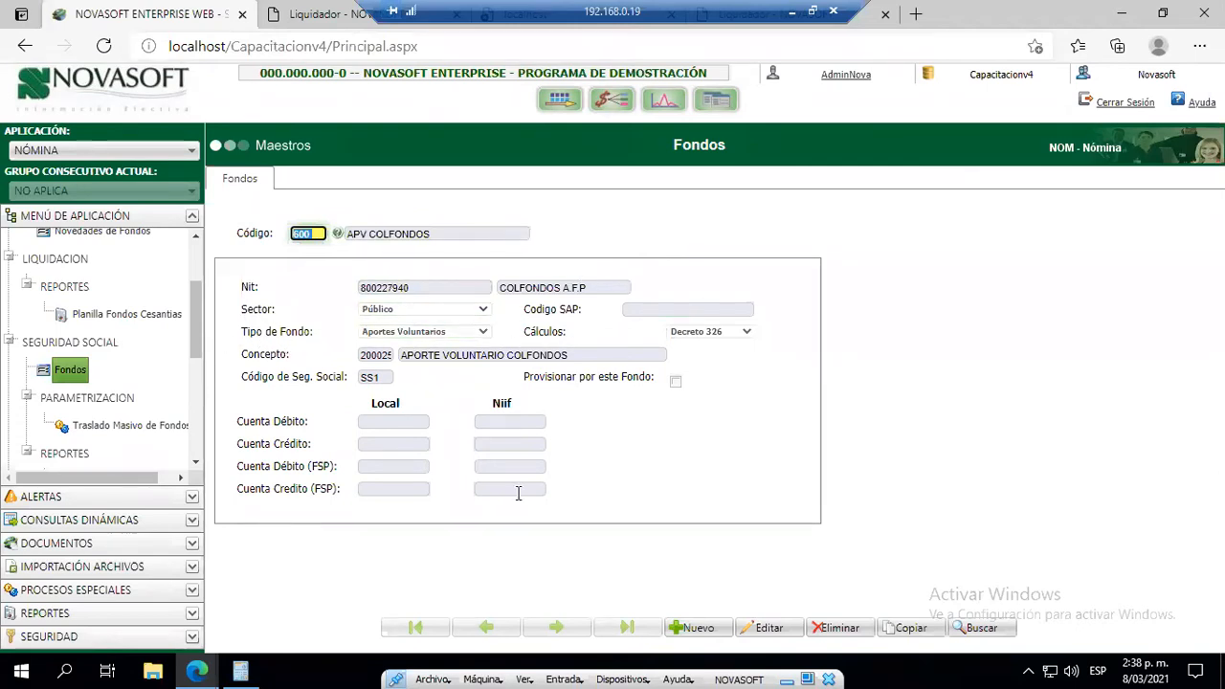
- Open the APV COLFONDOS fund for editing, inspect its Tipo de Fondo and Concepto, and cancel without saving
left_click(765, 628)
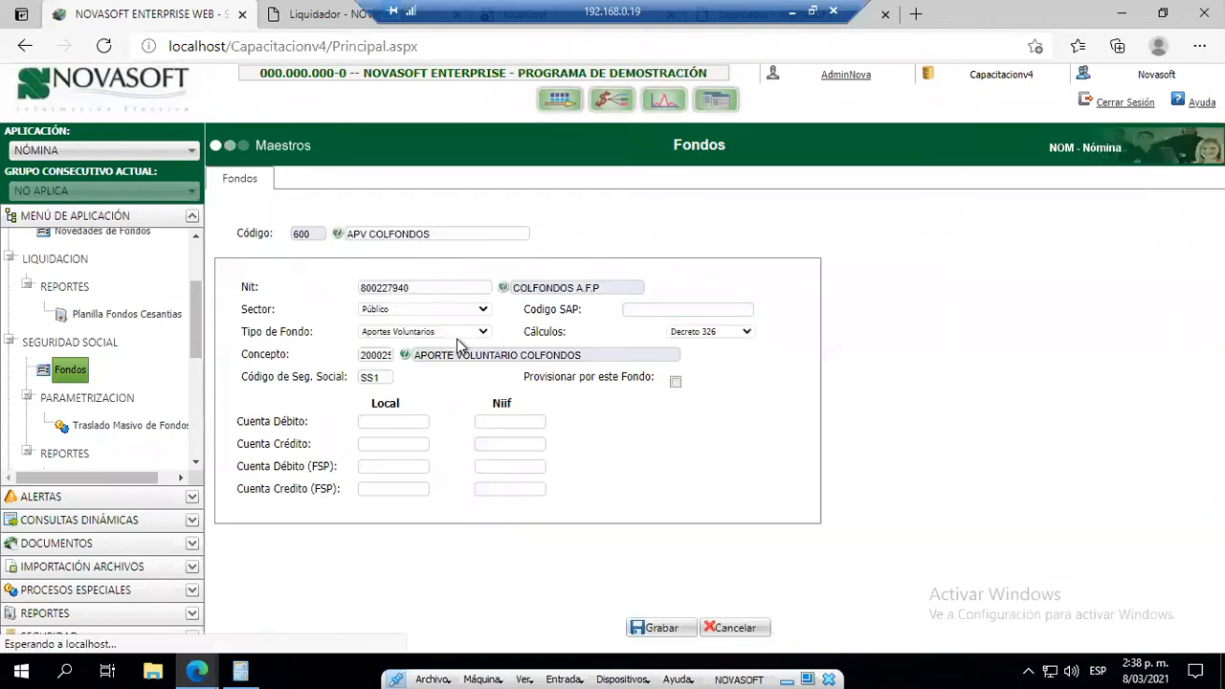
left_click(456, 334)
left_click(455, 335)
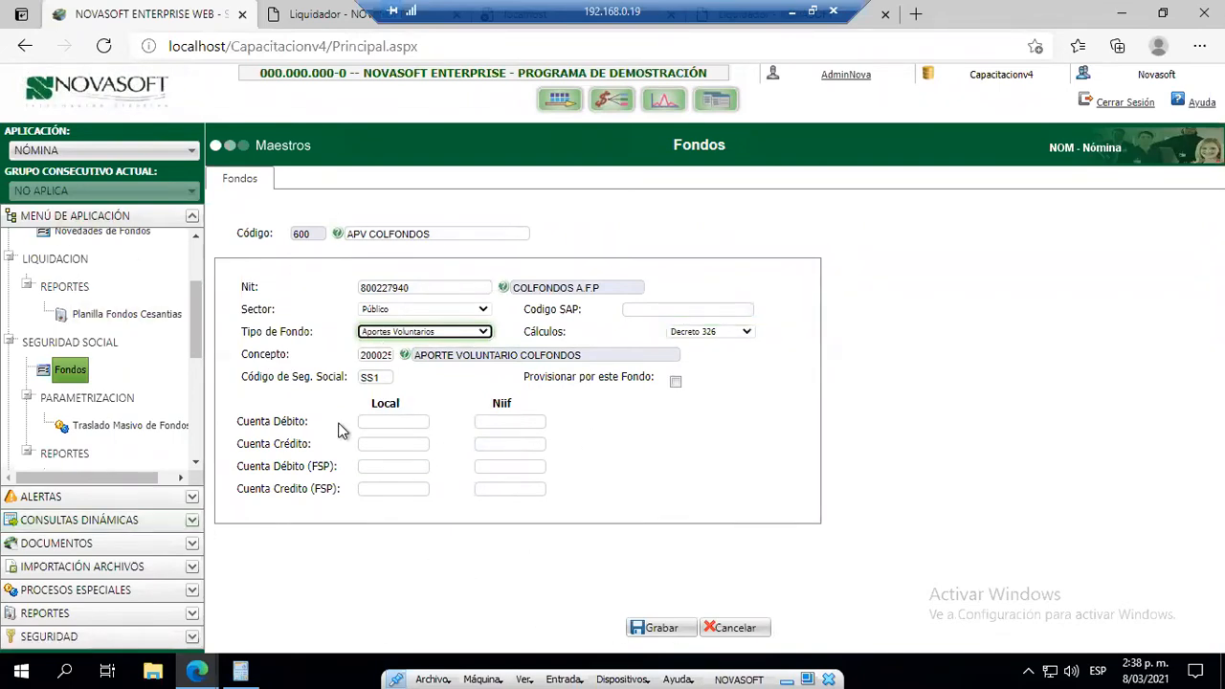
key("Tab")
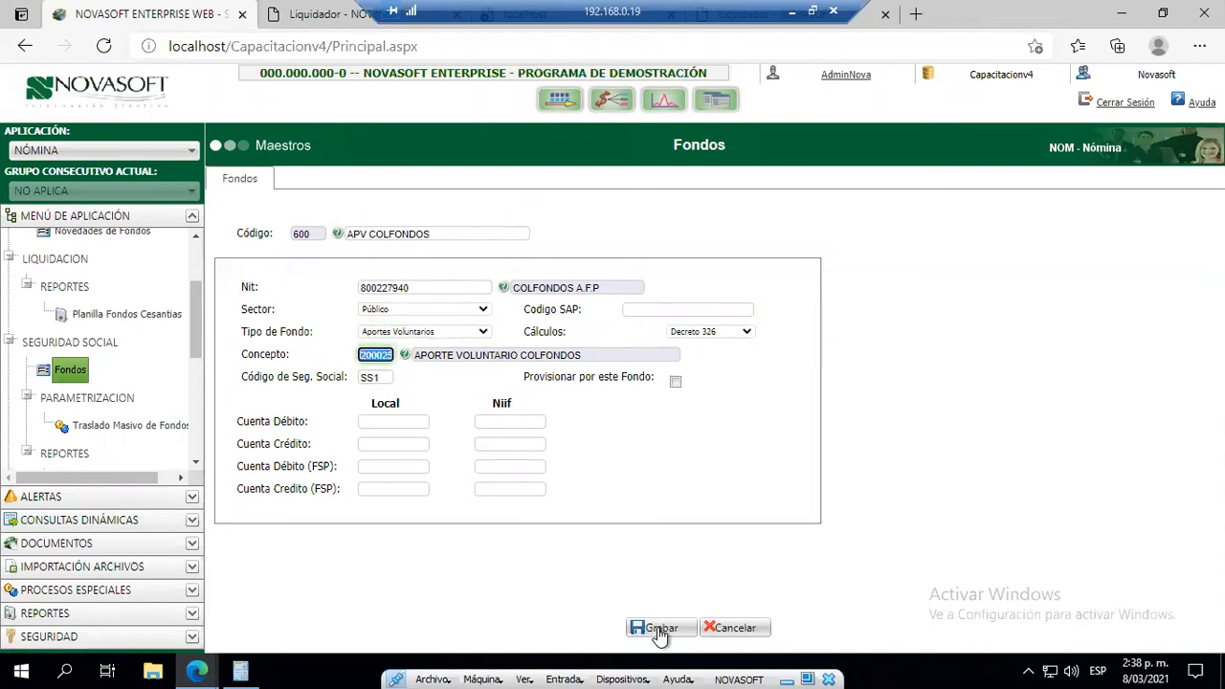
left_click(727, 632)
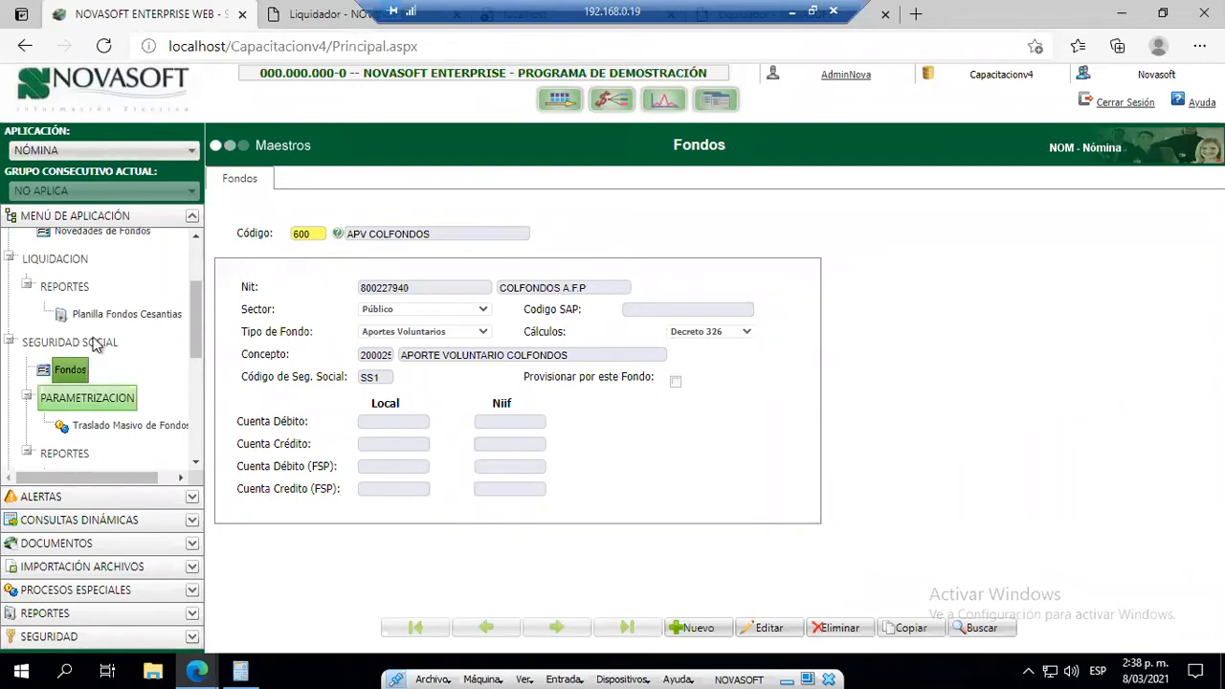
- Clear the option filter, collapse the Información Empleado group and open the Novedades Fijas master under Novedades
left_click_drag(196, 316, 160, 276)
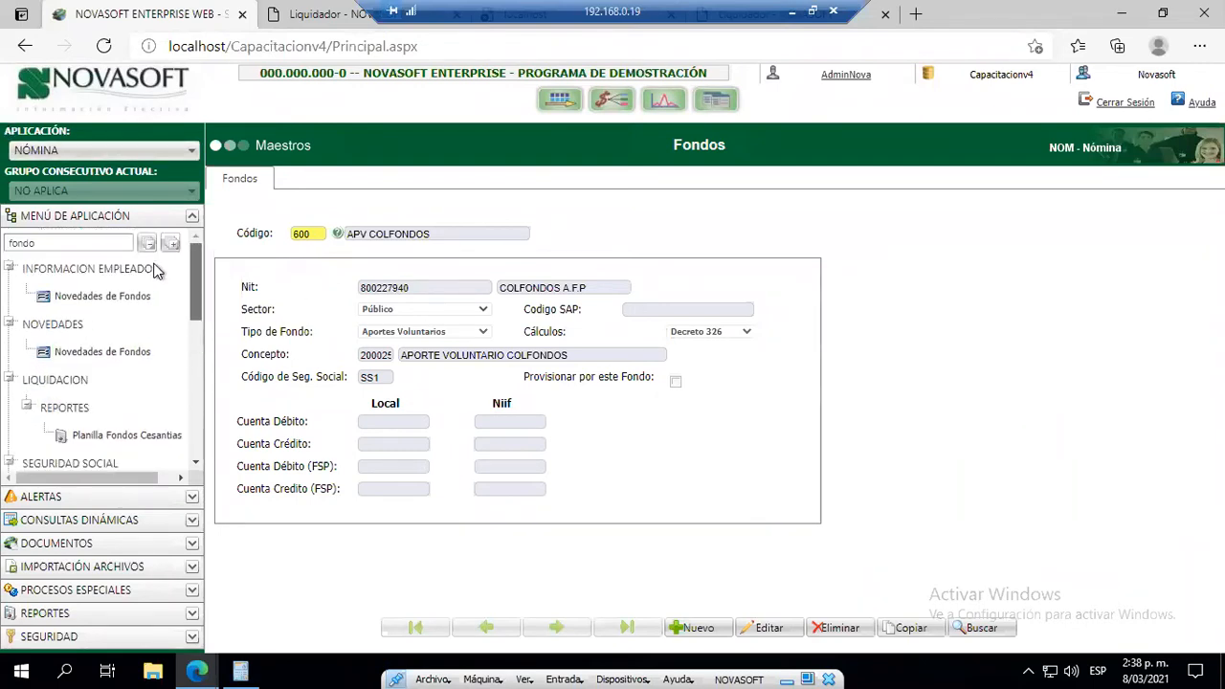
left_click_drag(44, 243, 6, 249)
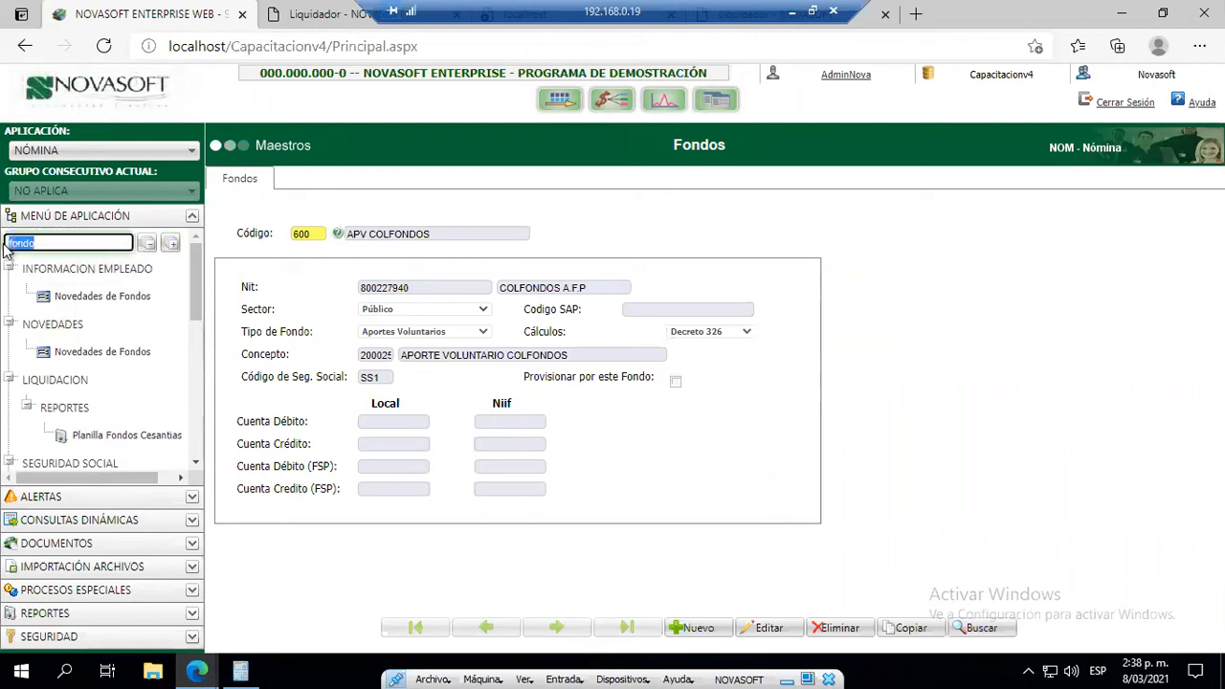
key("BackSpace")
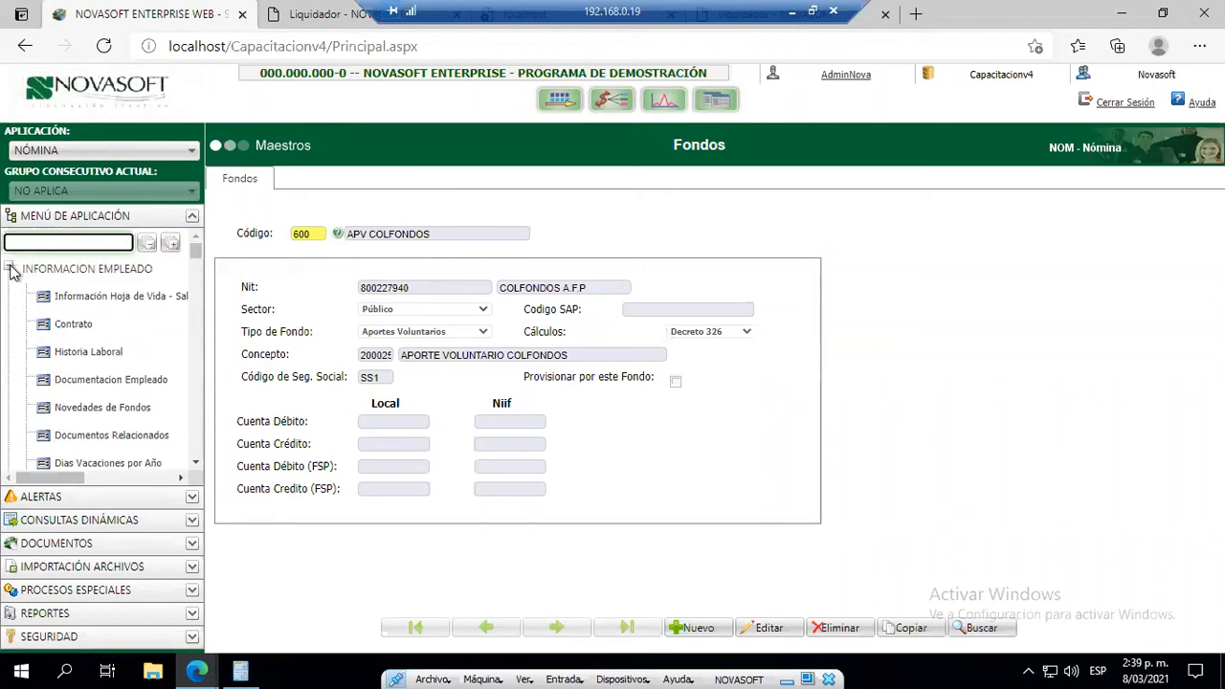
left_click(10, 269)
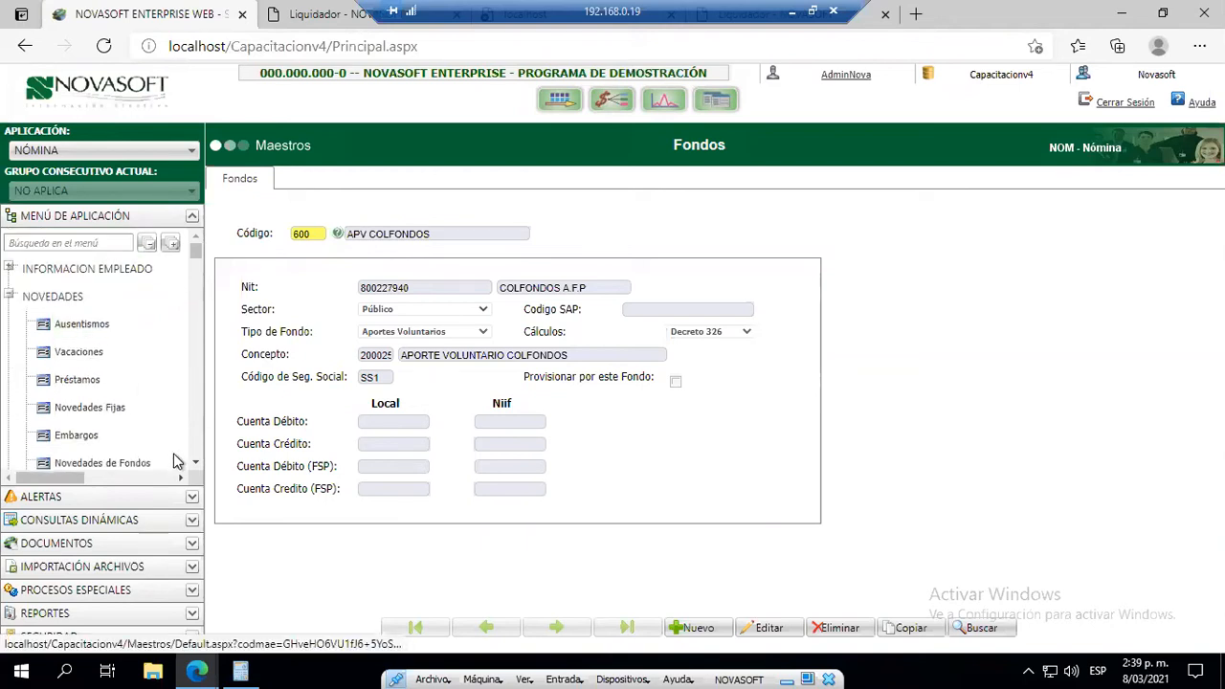
left_click(89, 413)
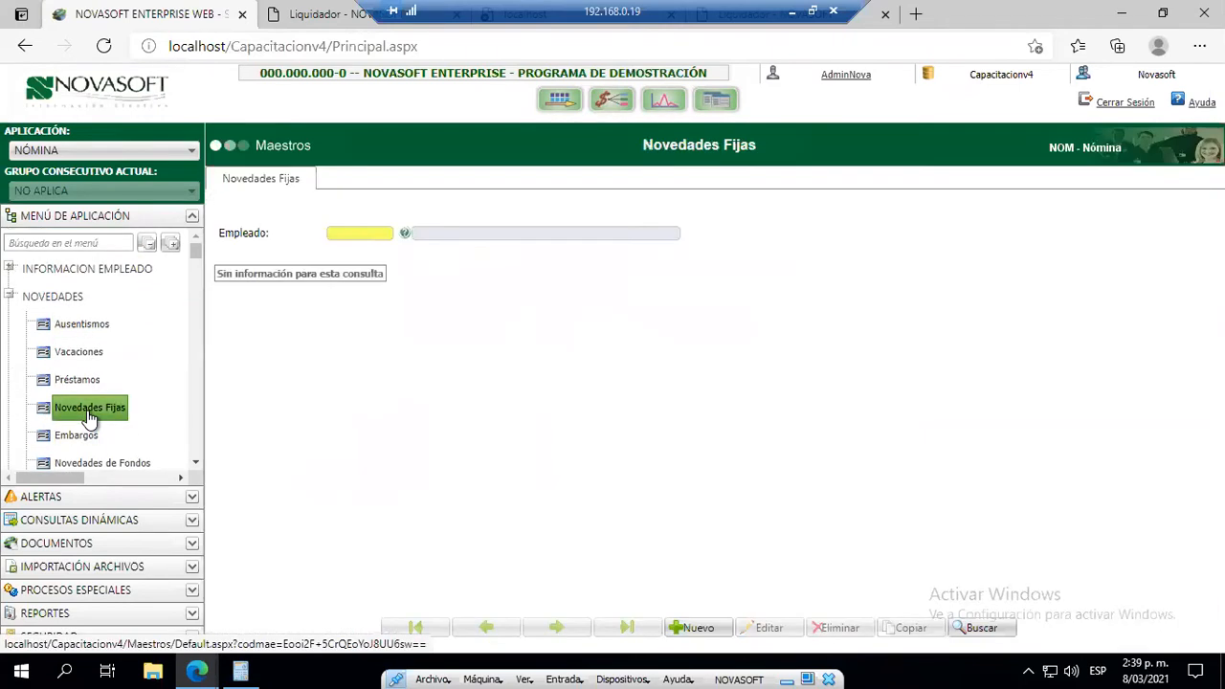
- Load the test employee's fixed novelties by entering the employee code in Empleado
left_click(337, 234)
type("101")
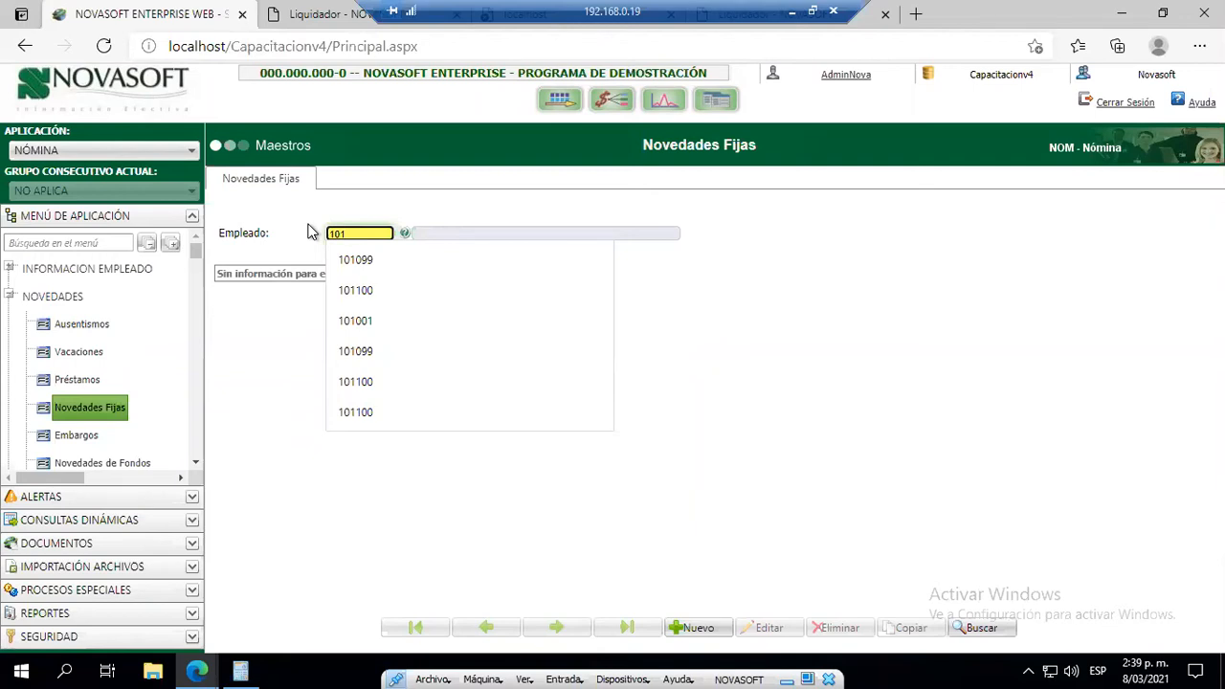
type("100")
key("BackSpace")
key("BackSpace")
key("BackSpace")
type("001")
key("Return")
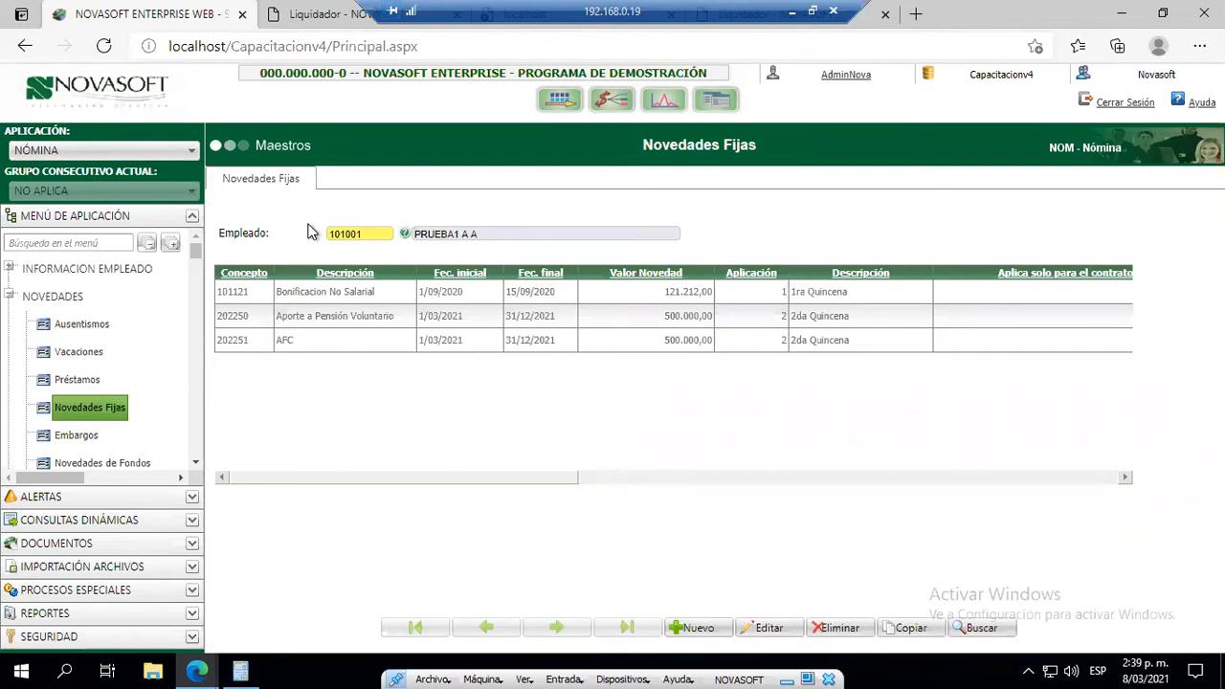
- Put the employee's fixed novelties in edit mode and start a new record with concept 202251, AFC
left_click(771, 629)
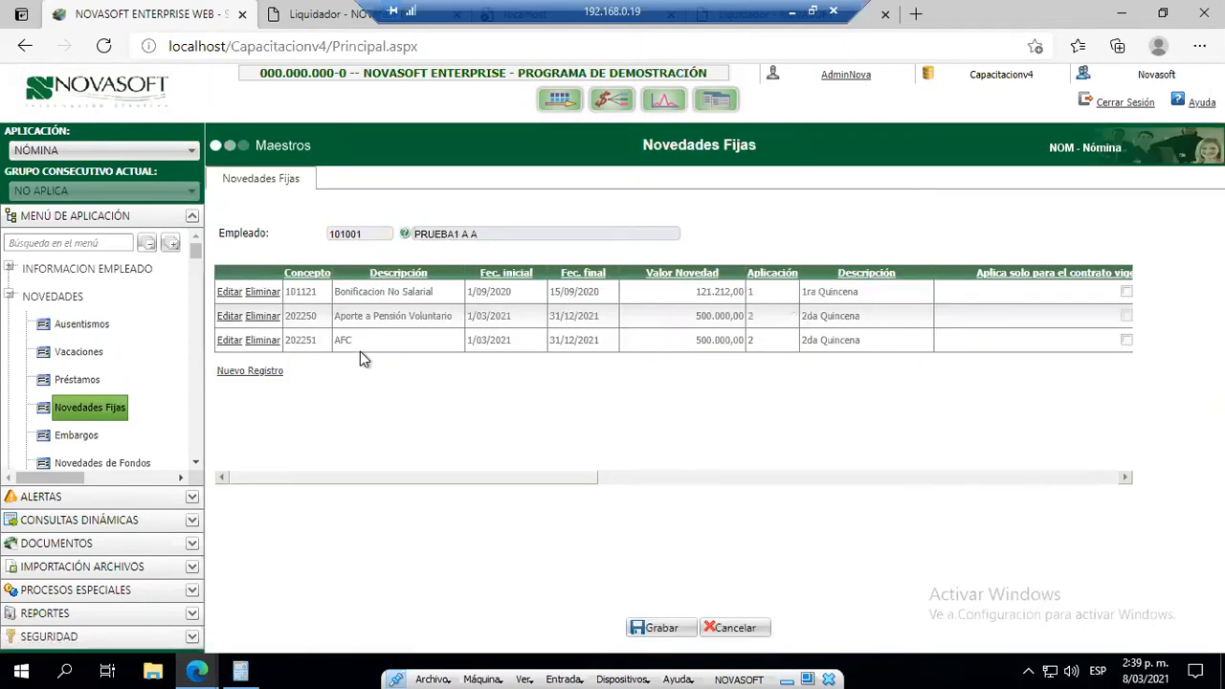
left_click(269, 376)
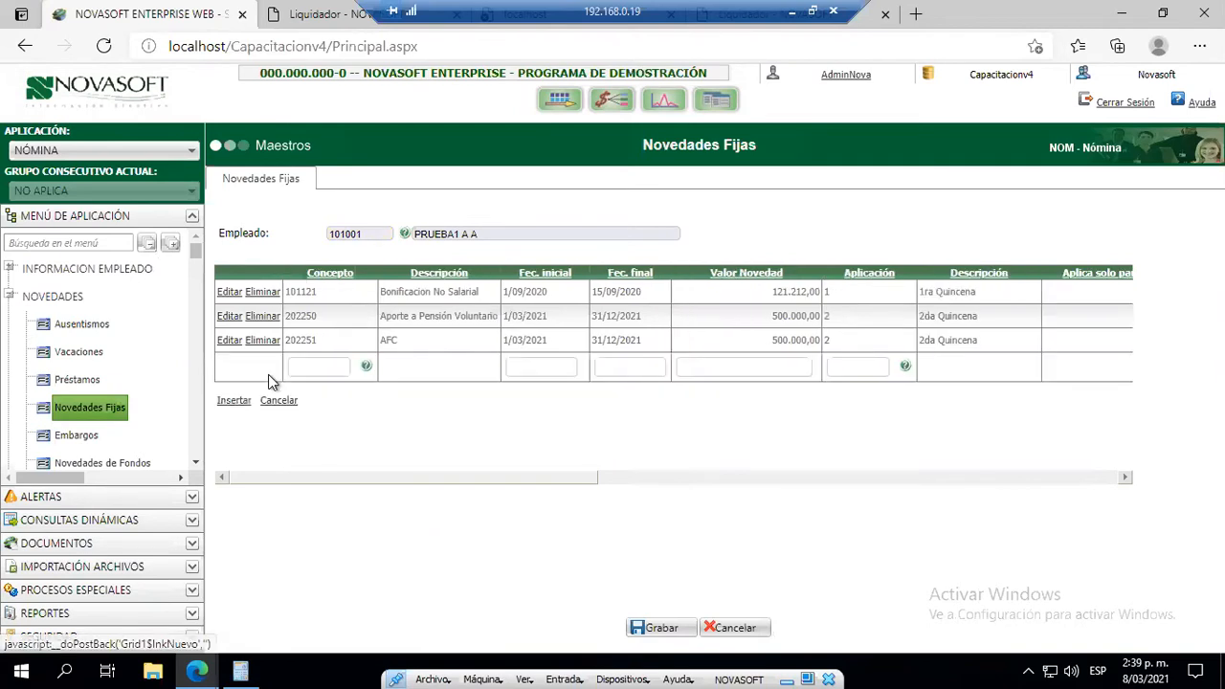
left_click(367, 369)
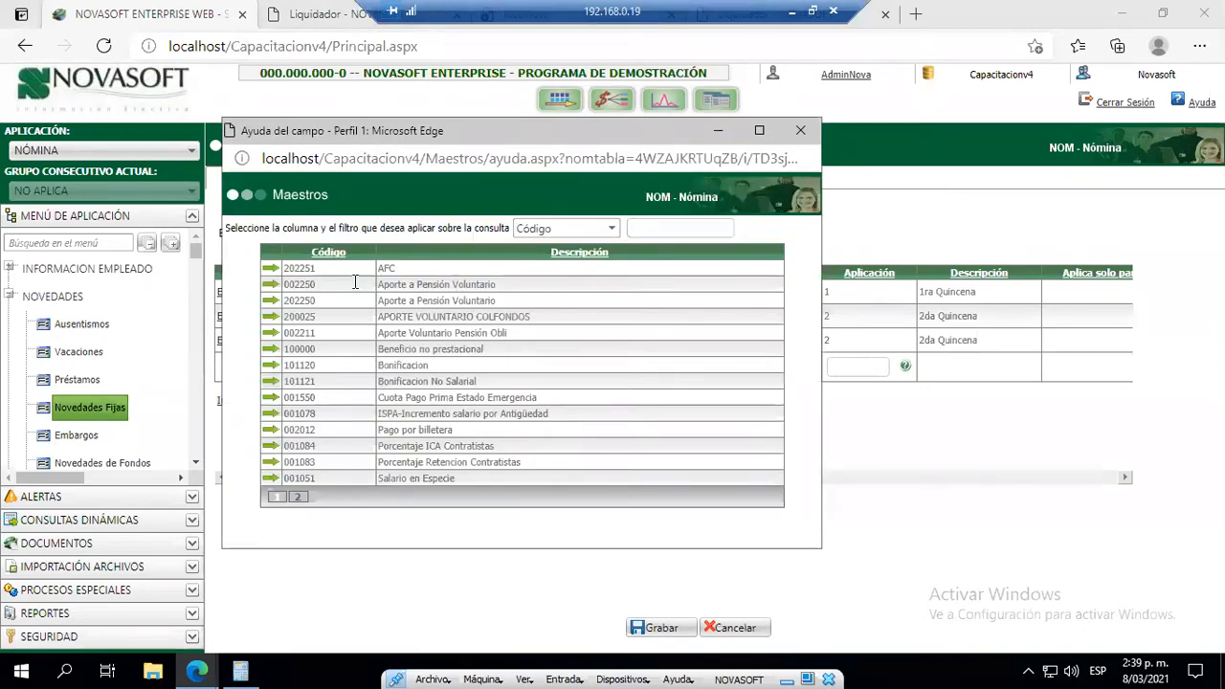
left_click(274, 269)
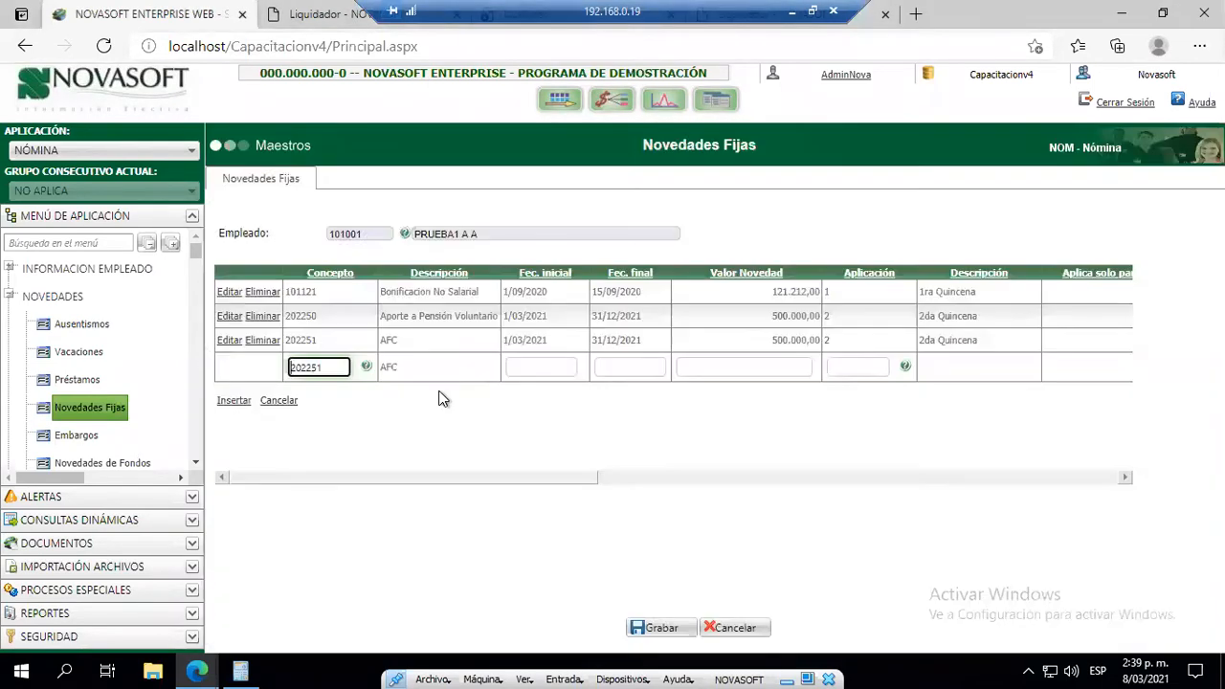
- Give the new AFC record the start date 01/03/2021, the end date 31/12/2021 and a Valor Novedad of 1000000
left_click(542, 367)
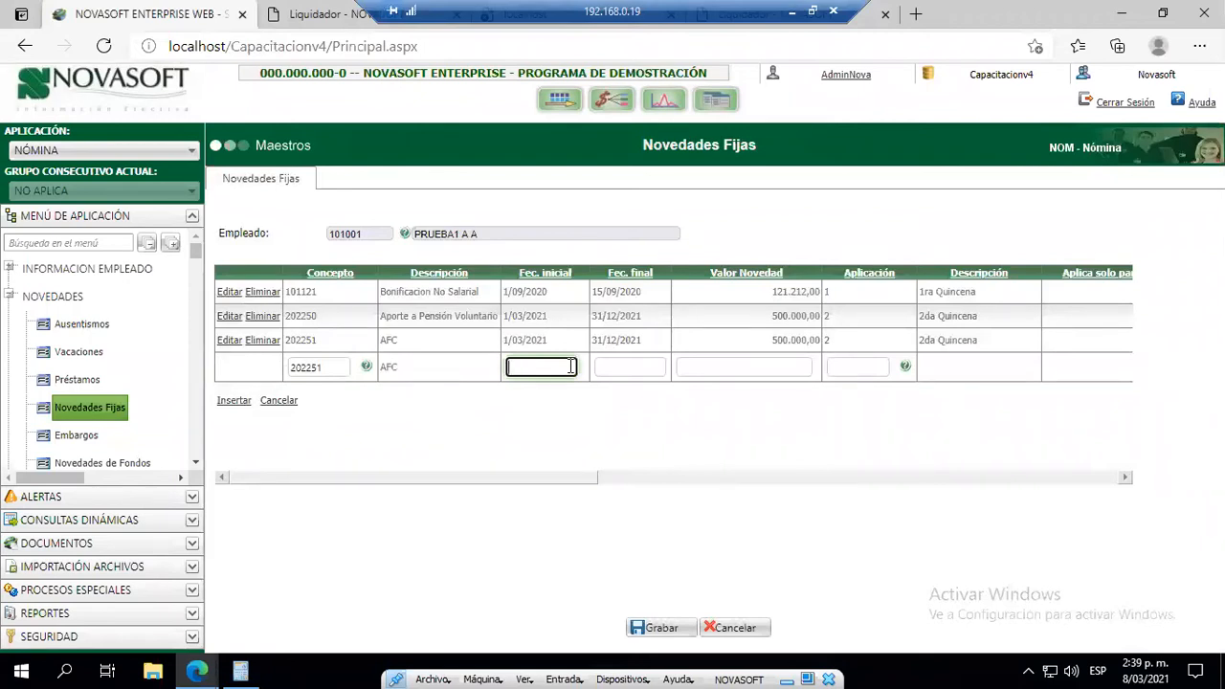
type("01/03/2021")
left_click(611, 368)
type("31/12/")
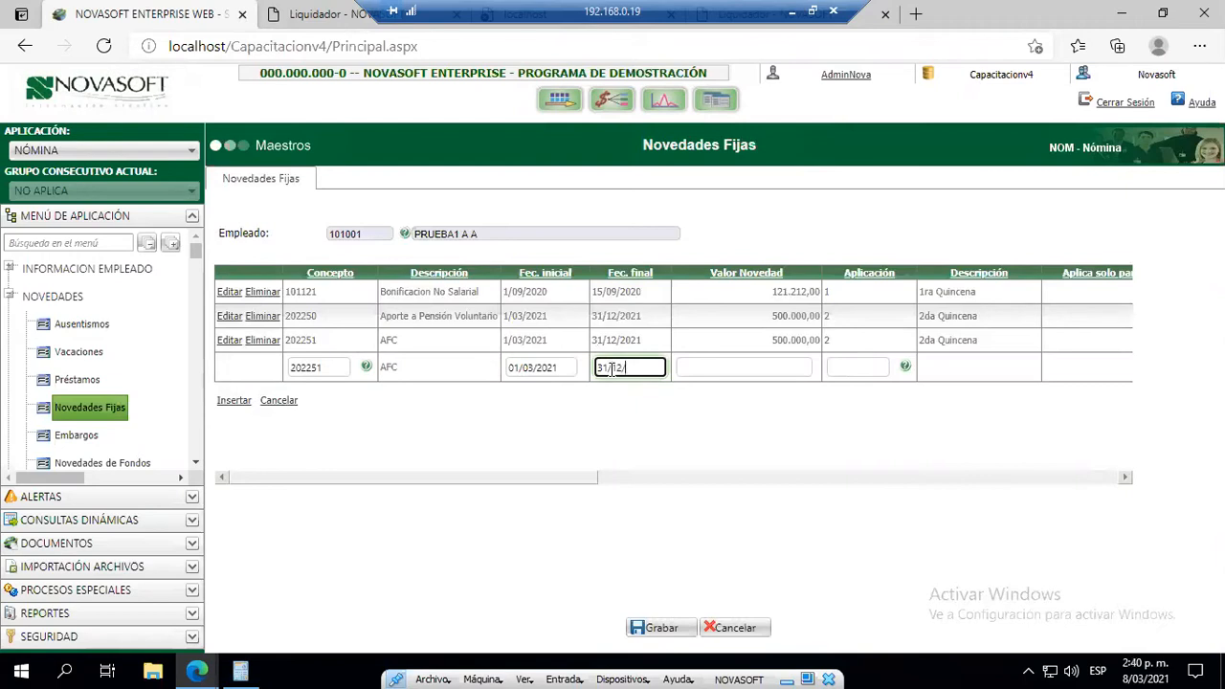
type("2021")
left_click(787, 368)
type("1000000")
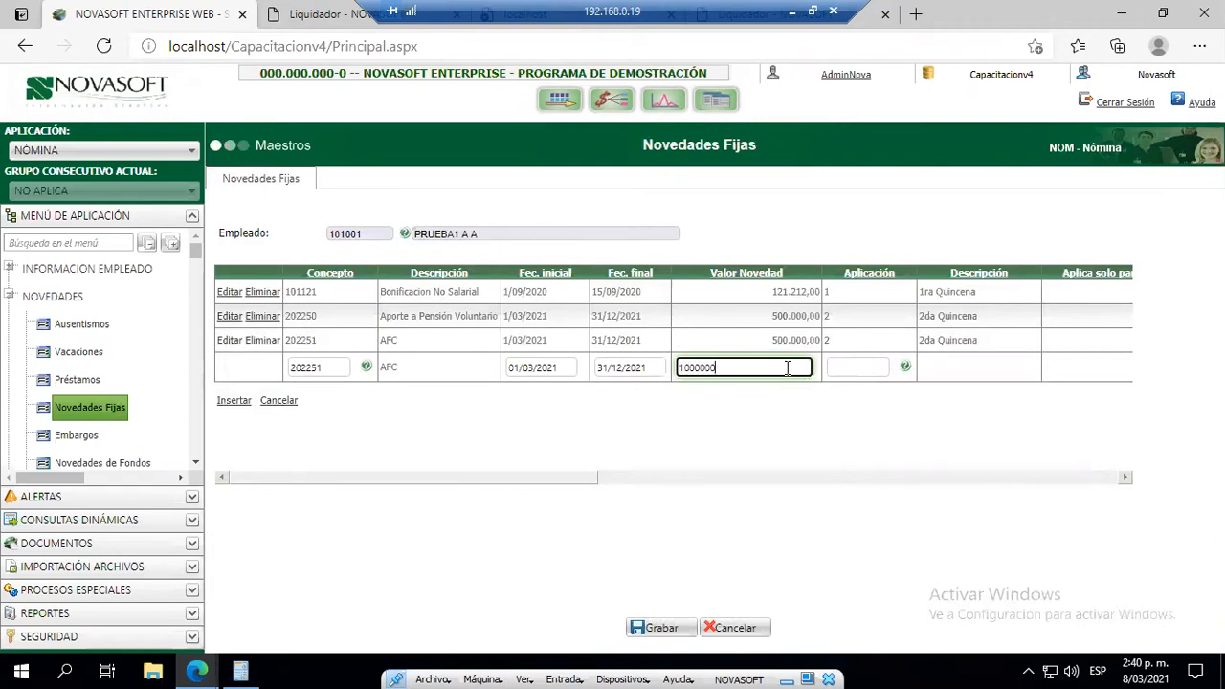
- Set the record's Aplicación to 2, 2da Quincena, check its remaining option columns, and cancel the new record
left_click(842, 369)
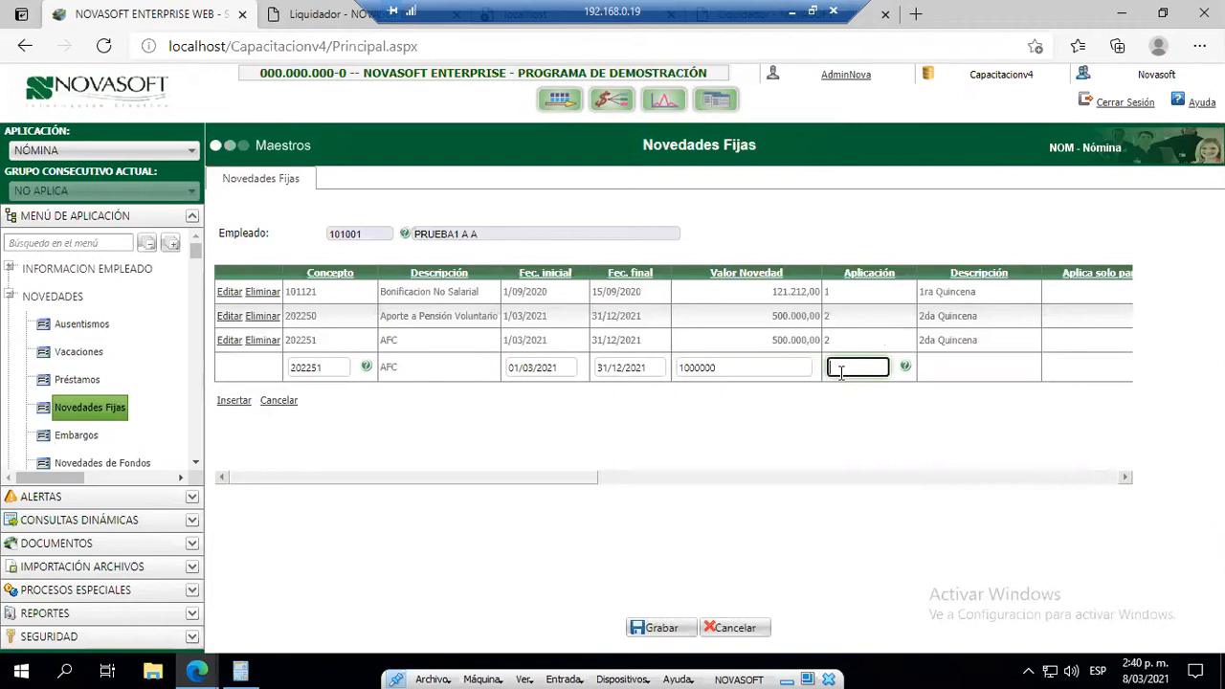
left_click(905, 367)
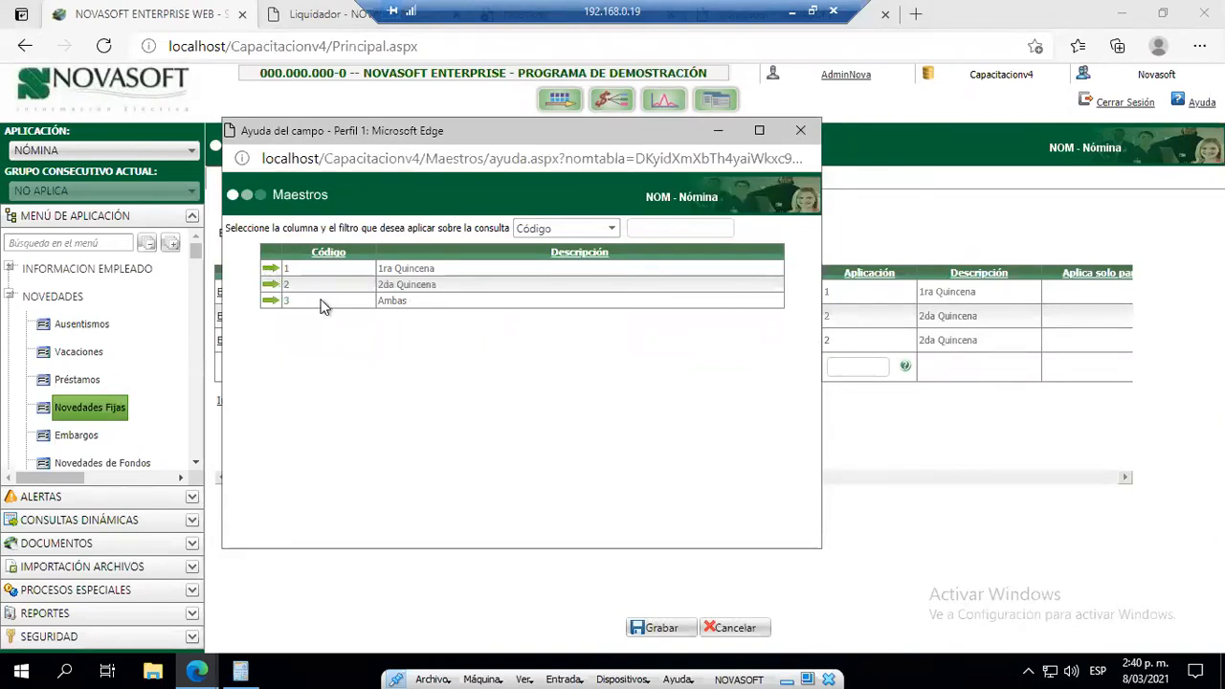
left_click(272, 286)
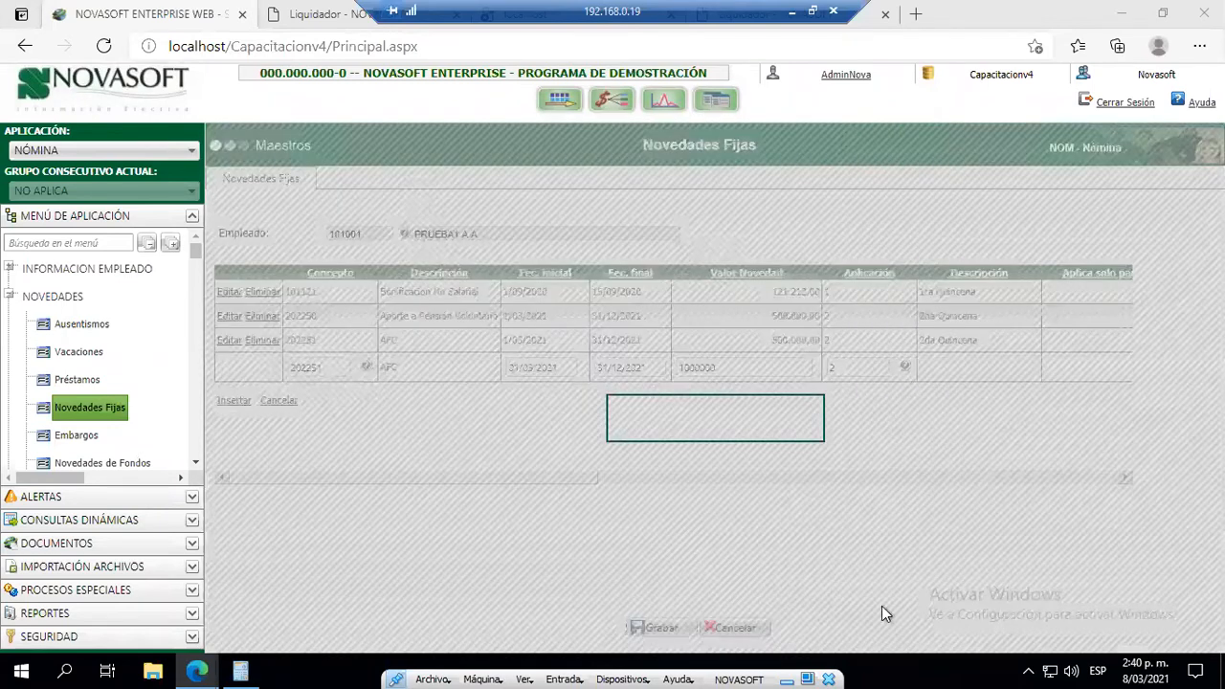
left_click(697, 479)
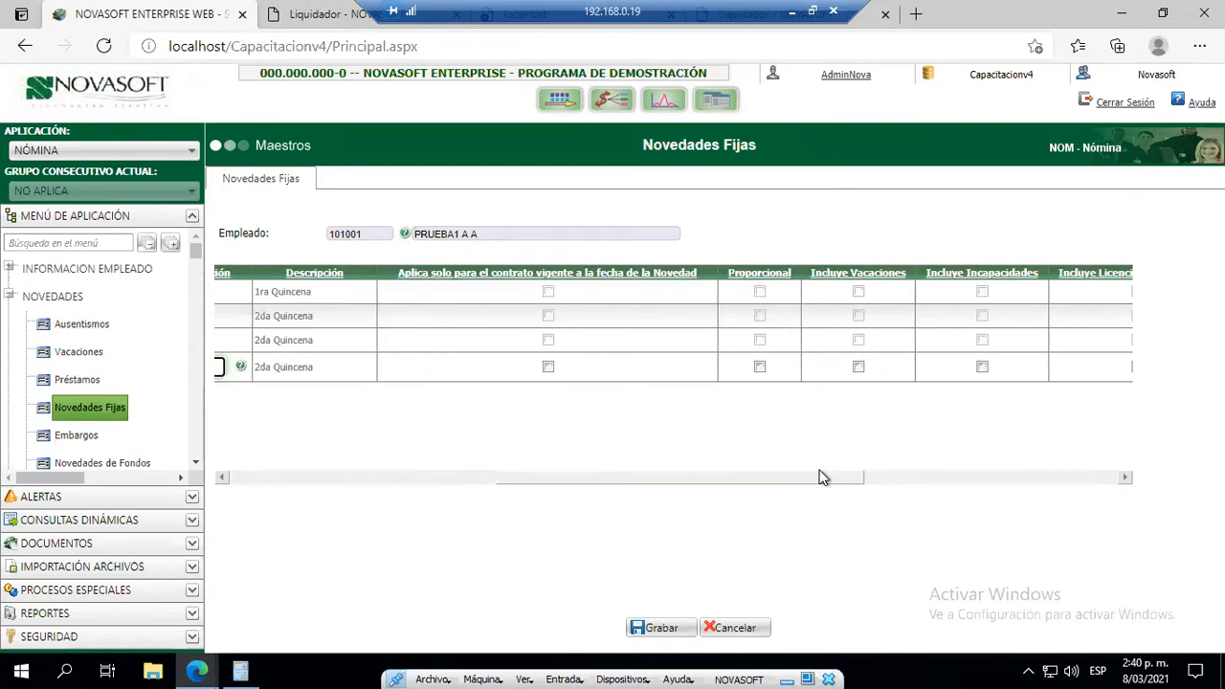
left_click_drag(830, 477, 286, 485)
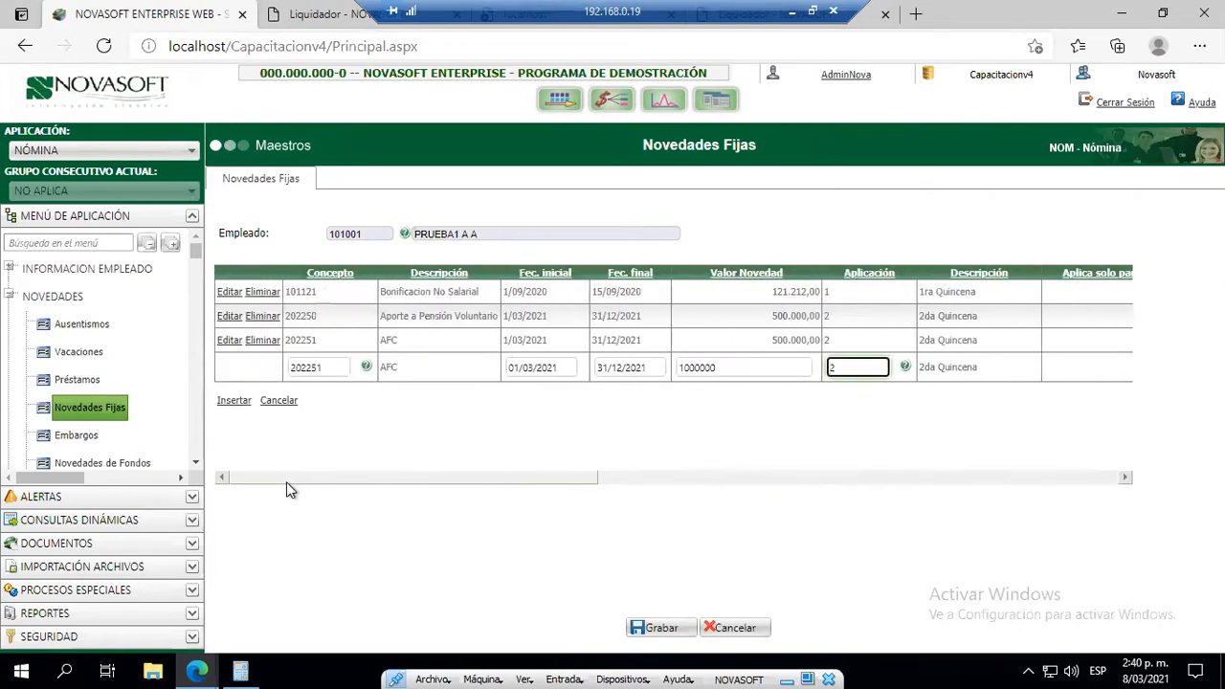
left_click(277, 400)
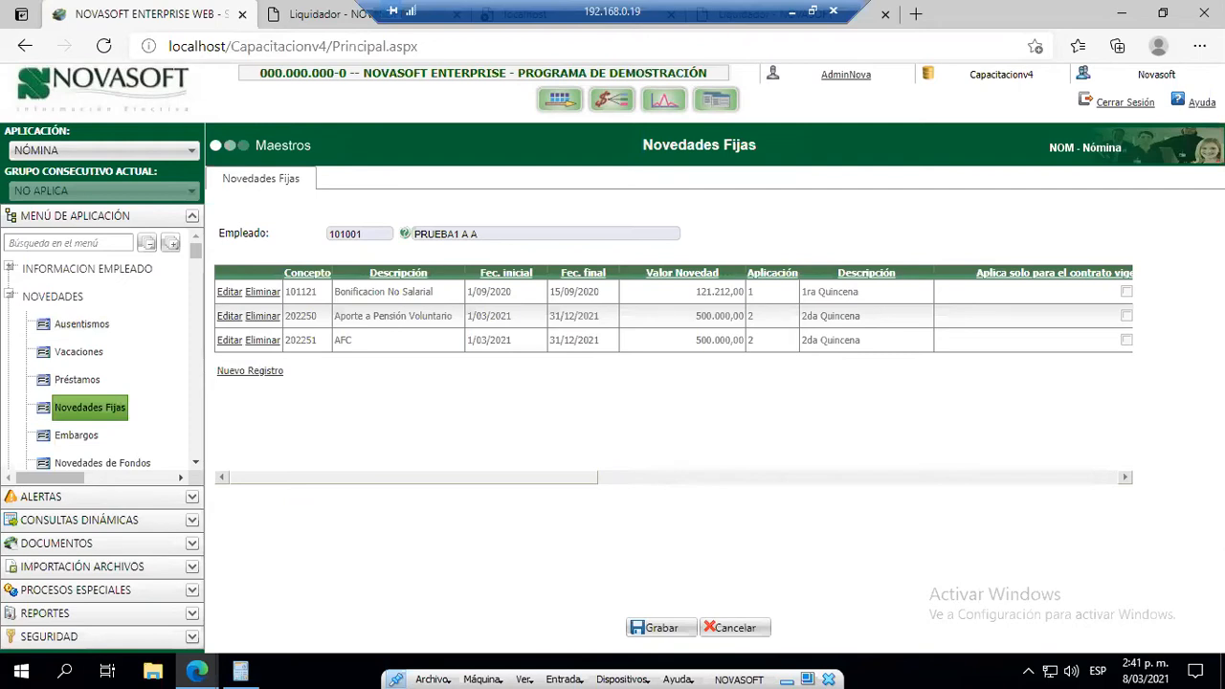
- Collapse the expanded application menu groups from Novedades through Medios Magnéticos DIAN
left_click(10, 296)
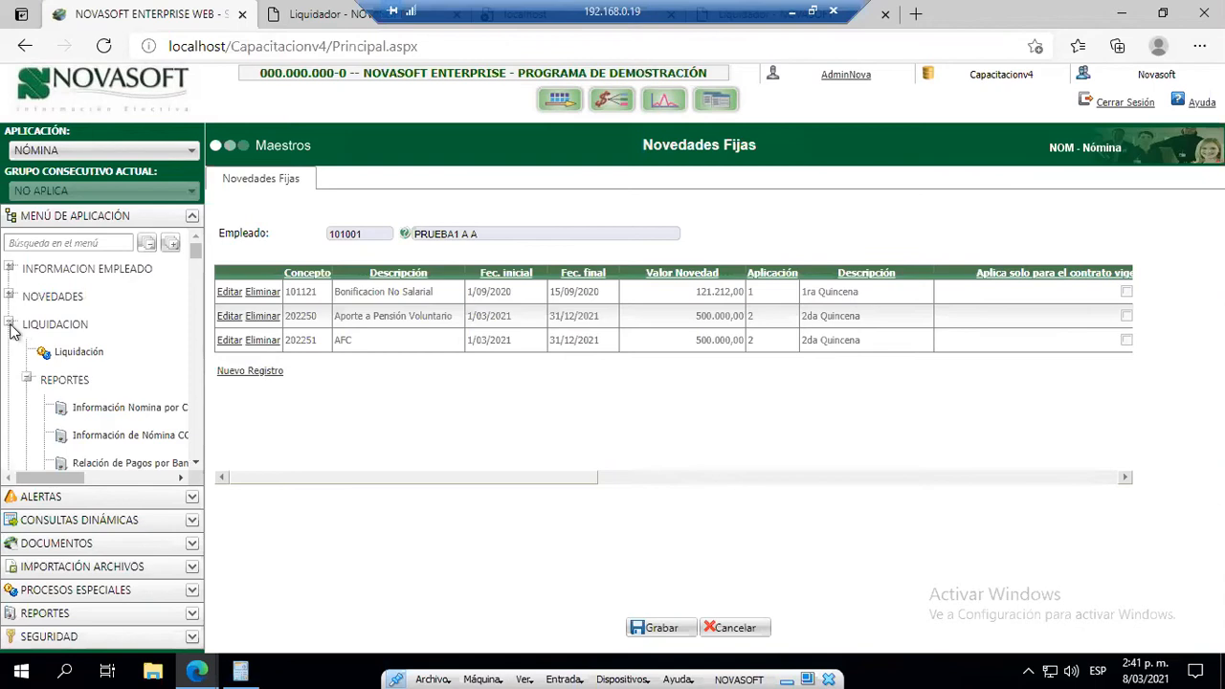
left_click(10, 325)
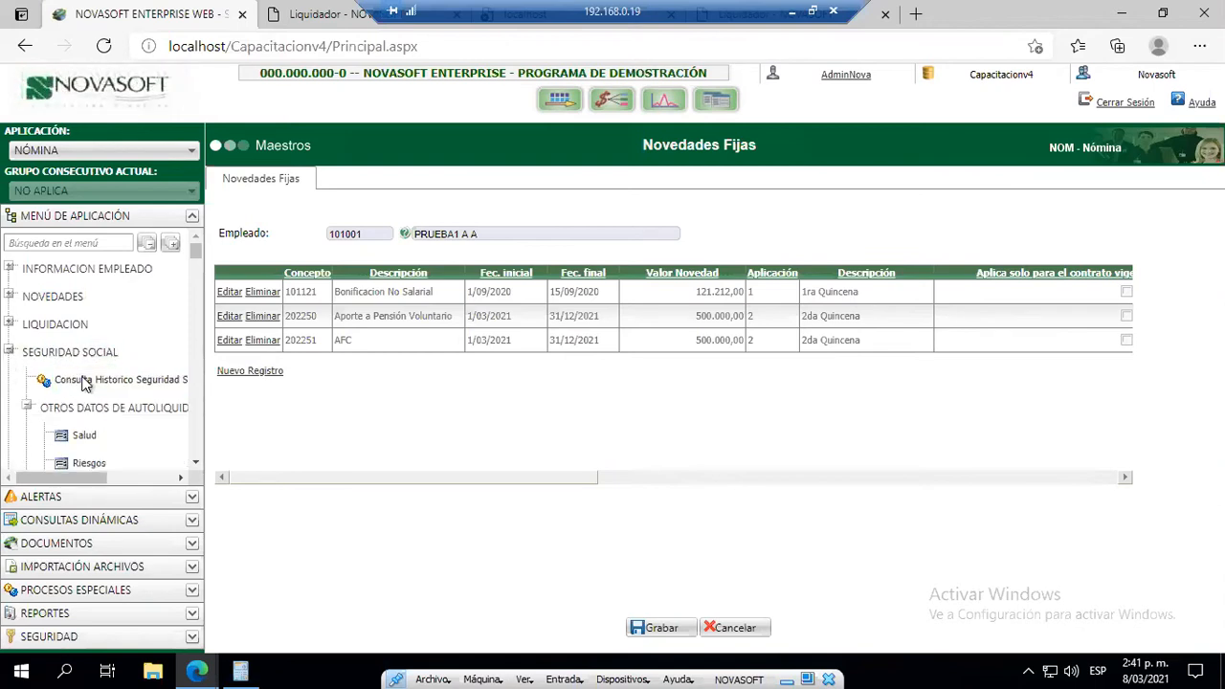
left_click(70, 352)
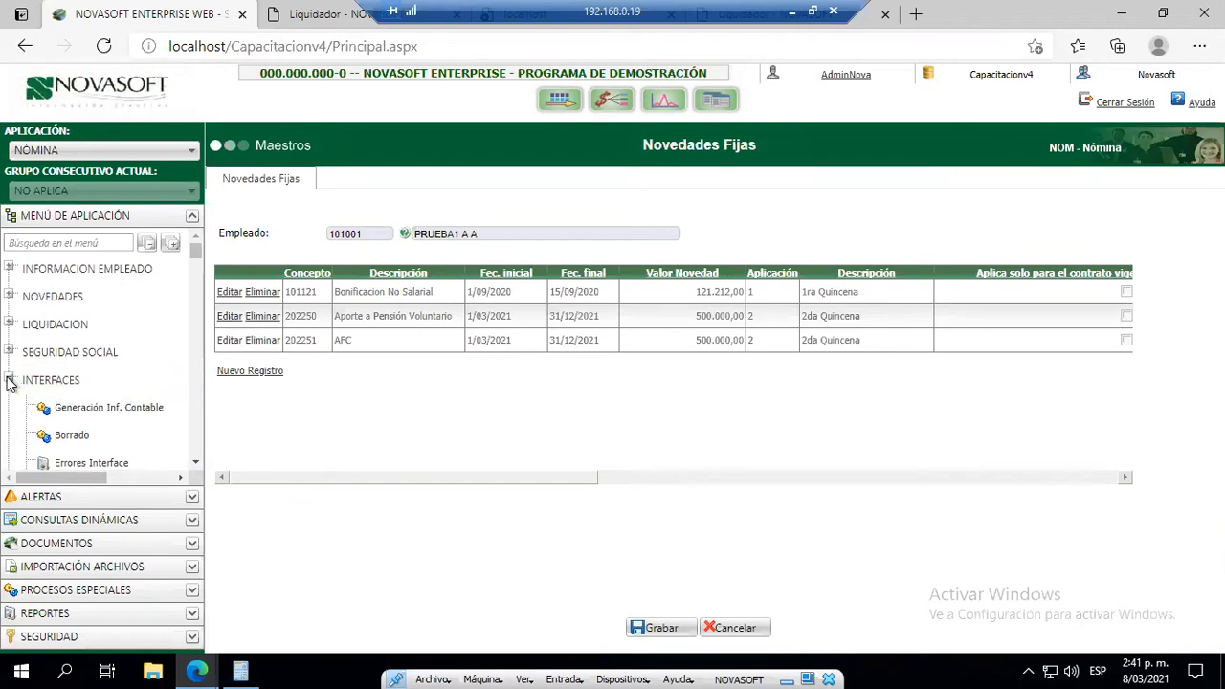
left_click(60, 381)
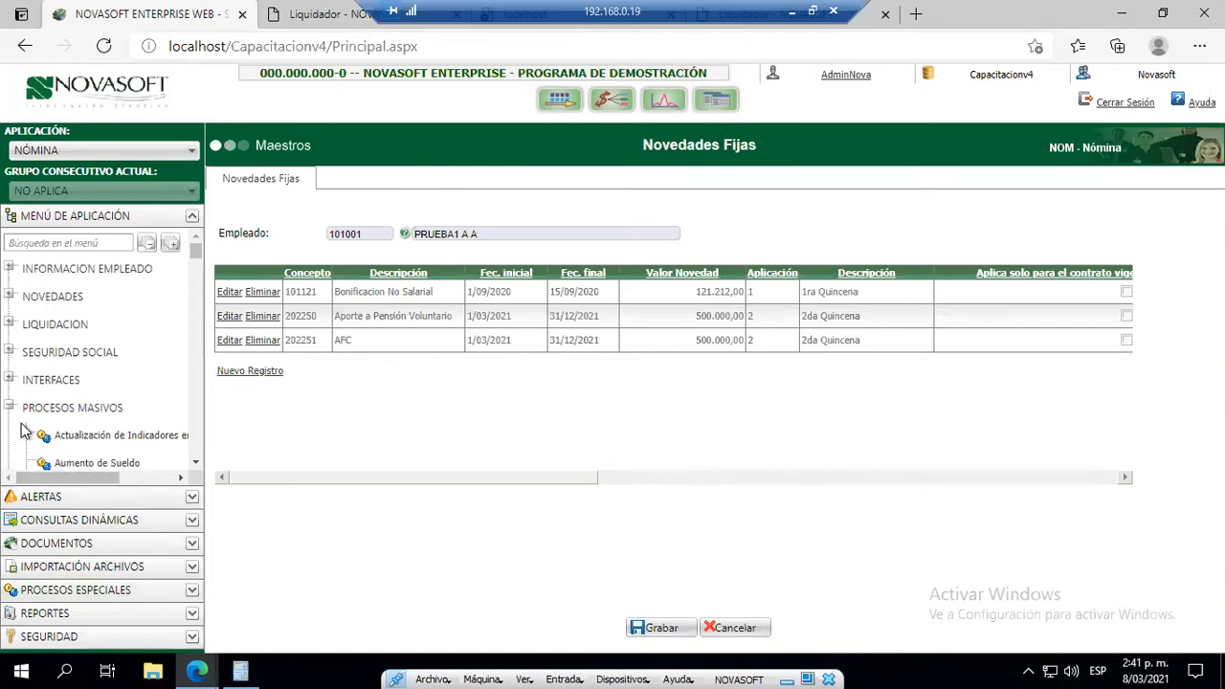
left_click(9, 412)
scroll(125, 448, "down", 1)
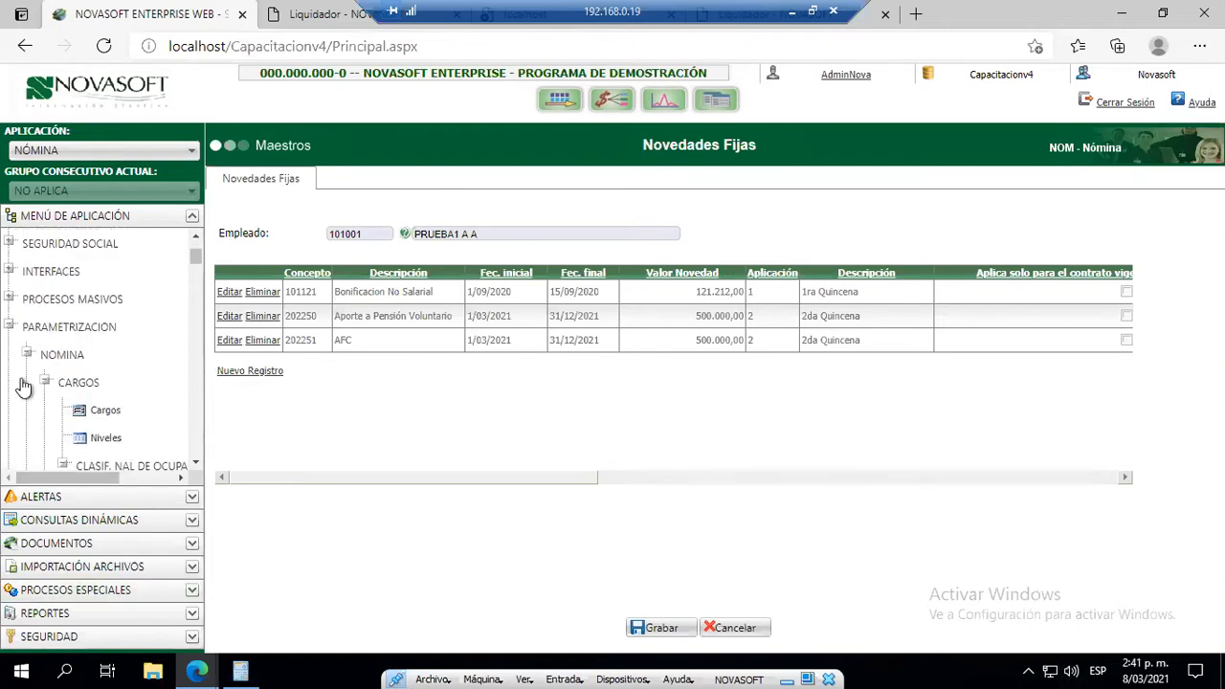
left_click(11, 328)
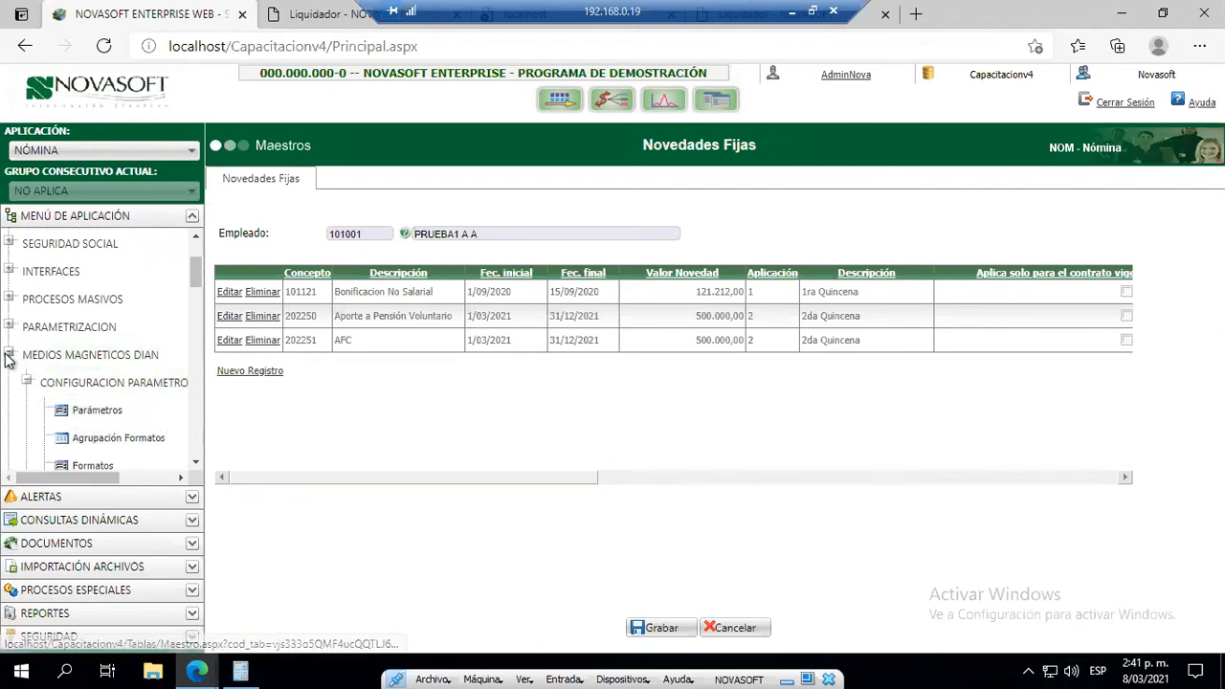
left_click(76, 445)
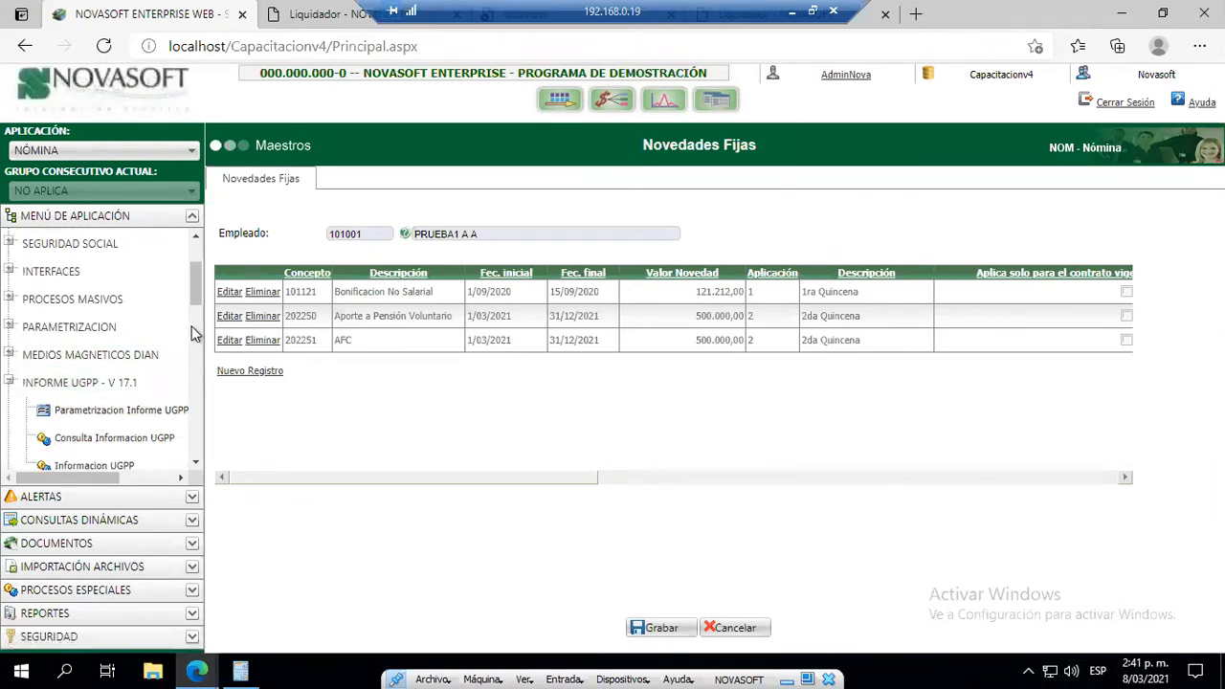
scroll(190, 257, "up", 3)
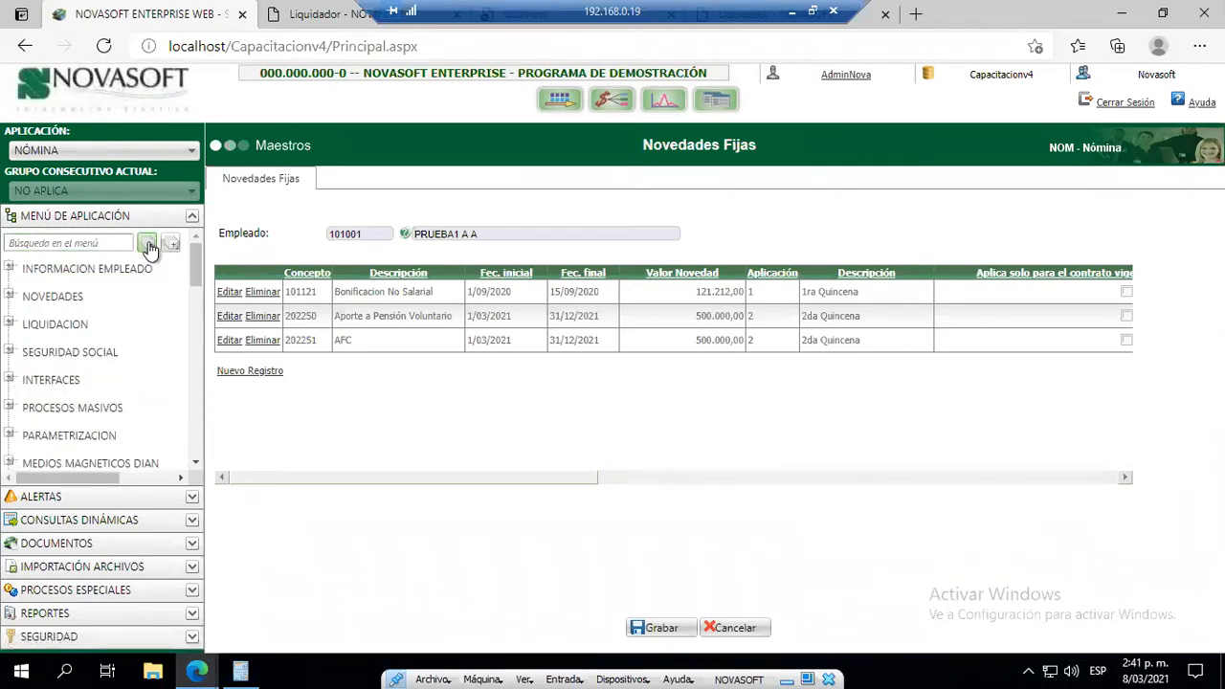
- Find report NOM1017, Parametrizacion Retencion, in Ejecución de Reportes and run it with all parameters at TODOS
left_click(73, 614)
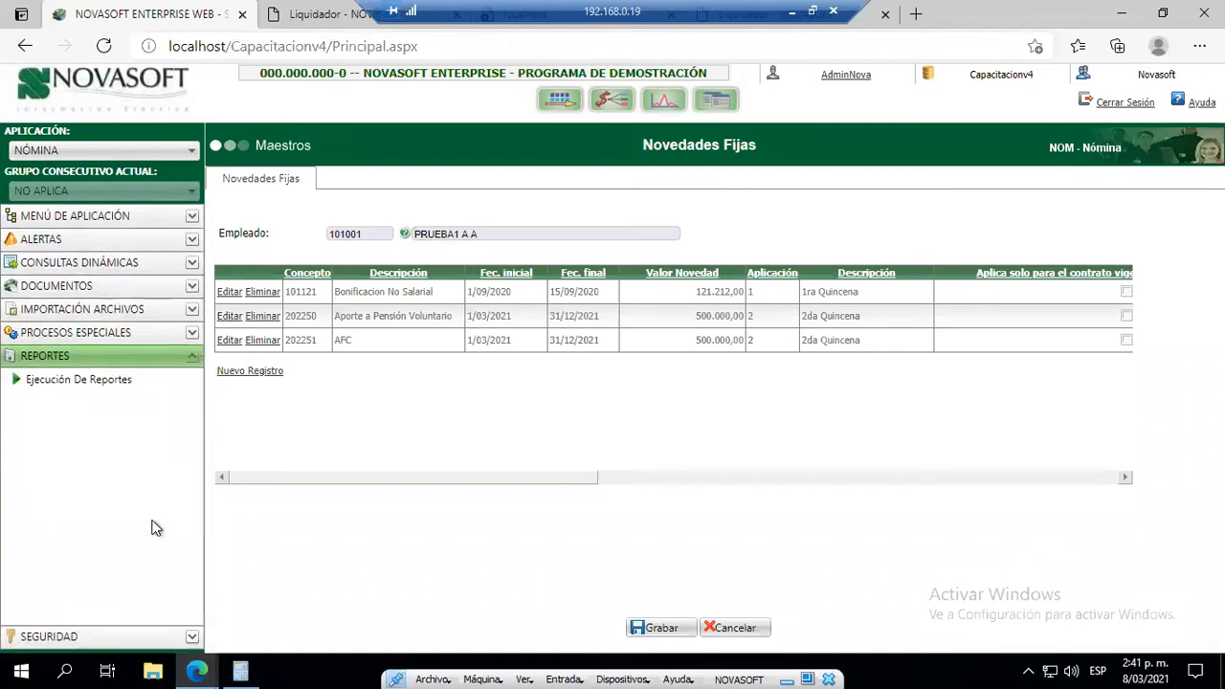
left_click(43, 382)
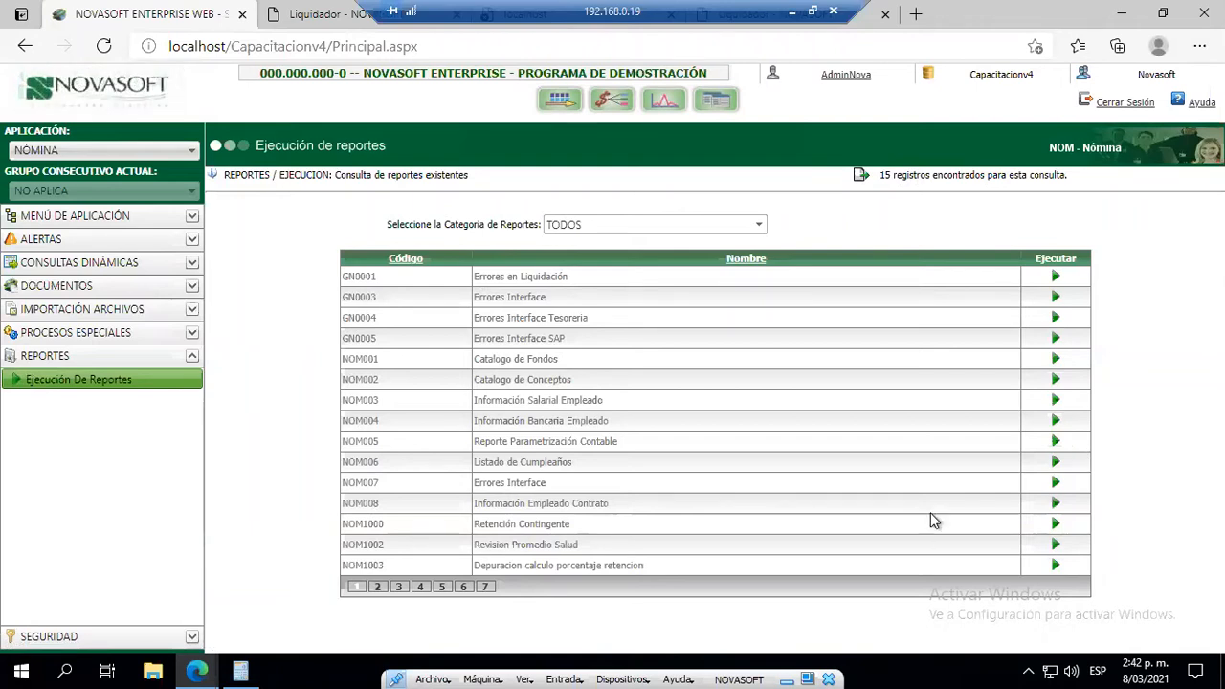
left_click(399, 587)
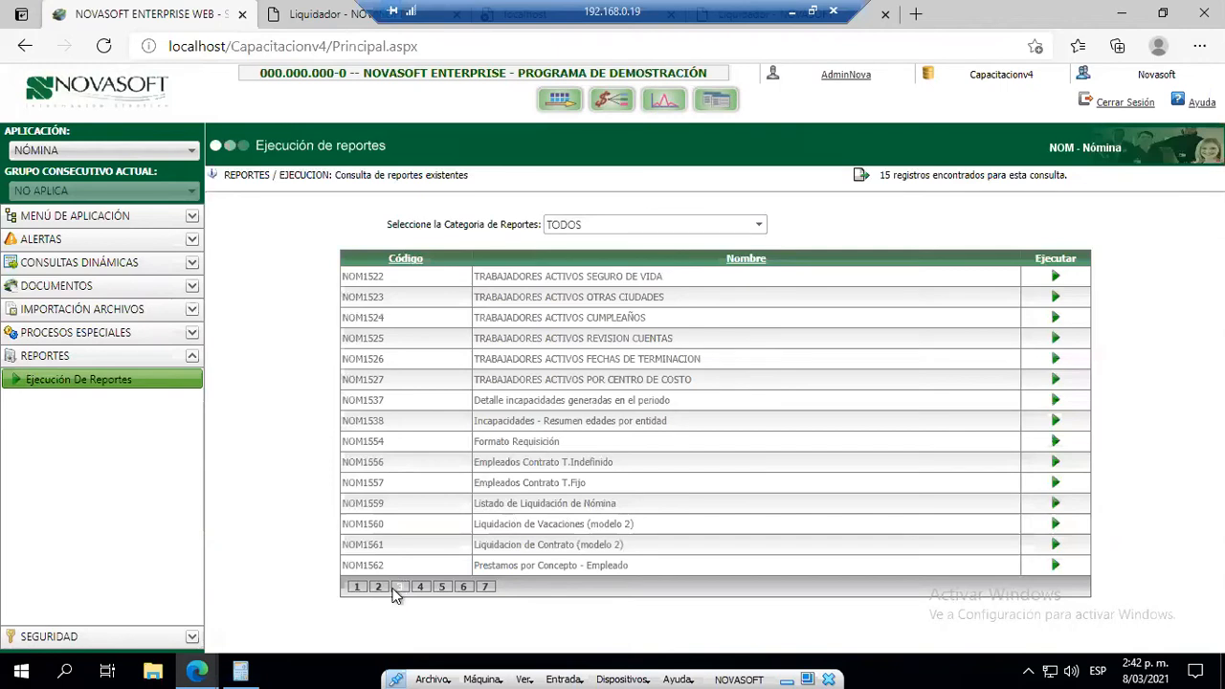
left_click(379, 589)
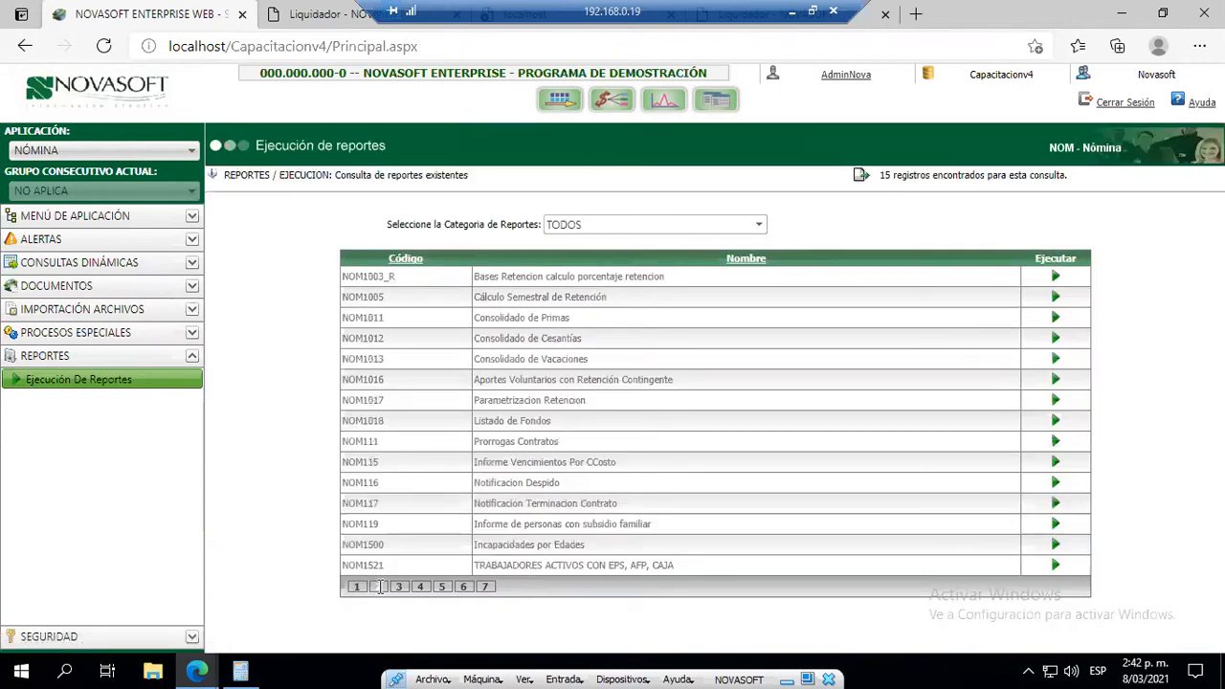
left_click(1053, 402)
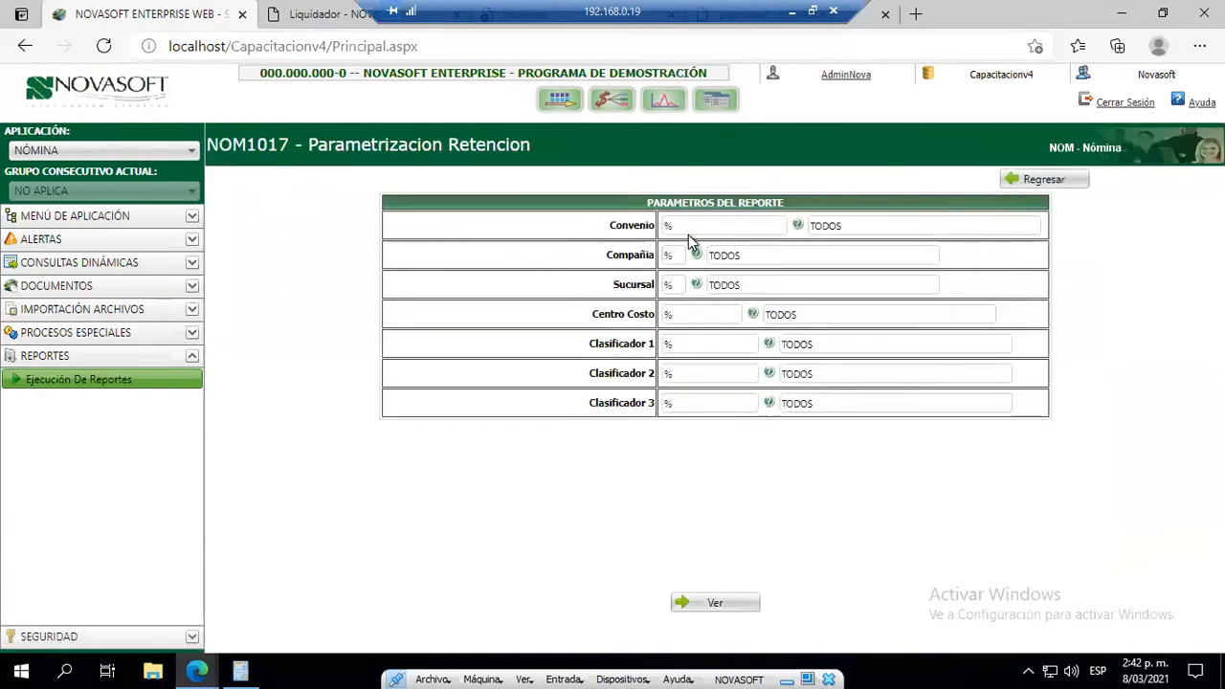
left_click(727, 608)
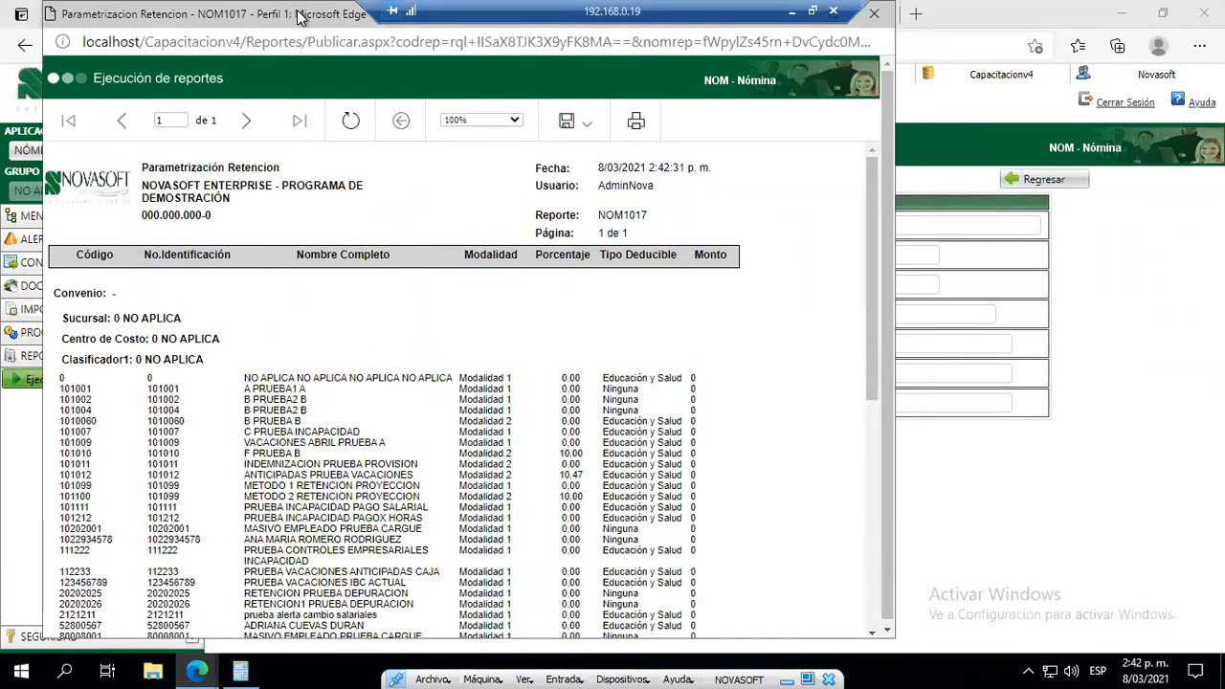
- Maximize the withholding report, highlight the 10,47 percentage of a Modalidad 2 employee, and close the report
double_click(301, 17)
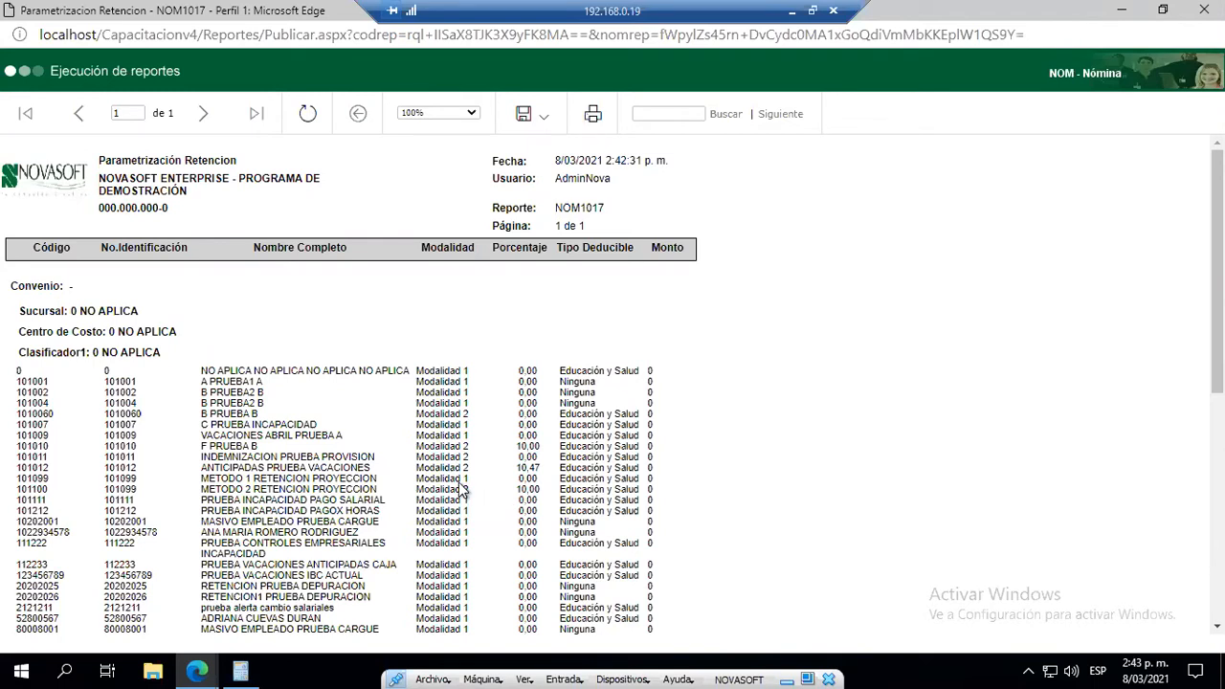
left_click_drag(517, 467, 542, 465)
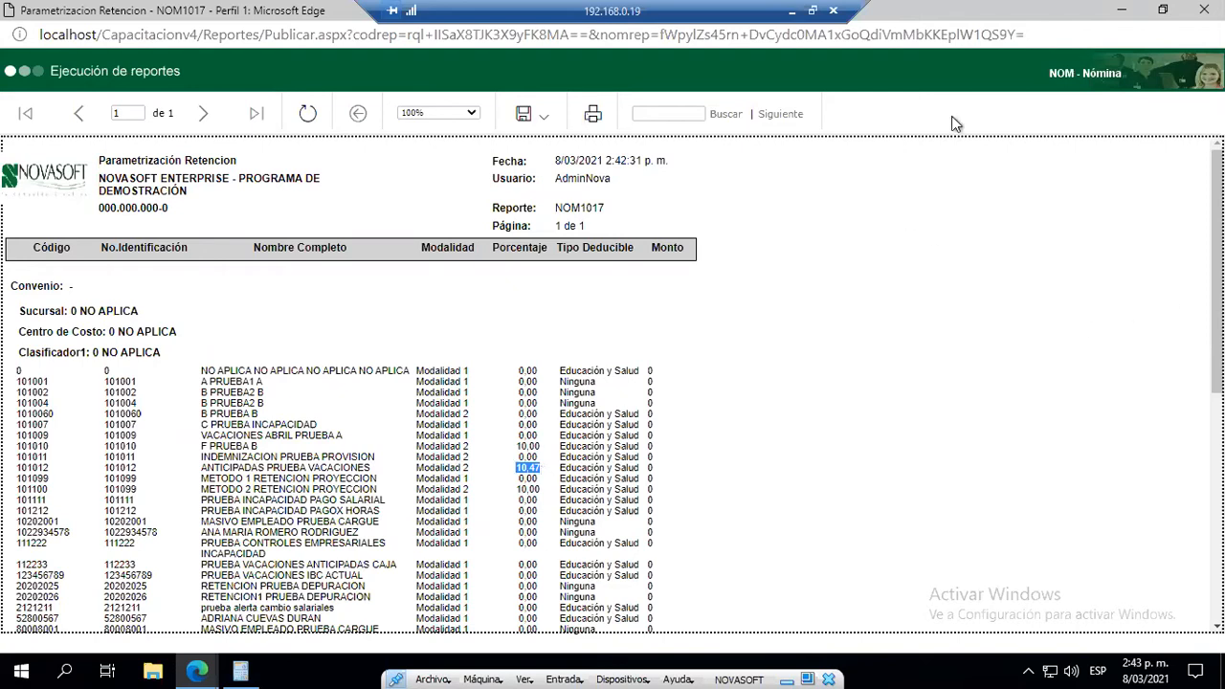
left_click(1205, 10)
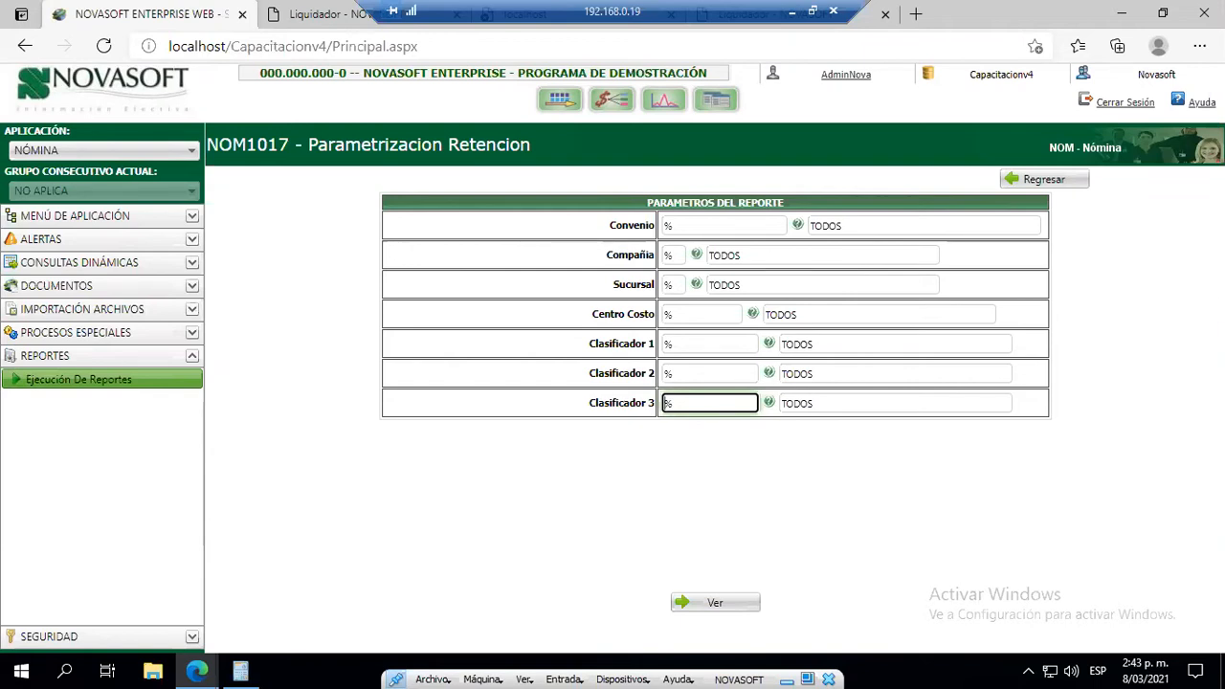
- Open the Liquidación process and set both Fecha de Liquidación and Fecha de Corte to 31/03/2021
left_click(112, 217)
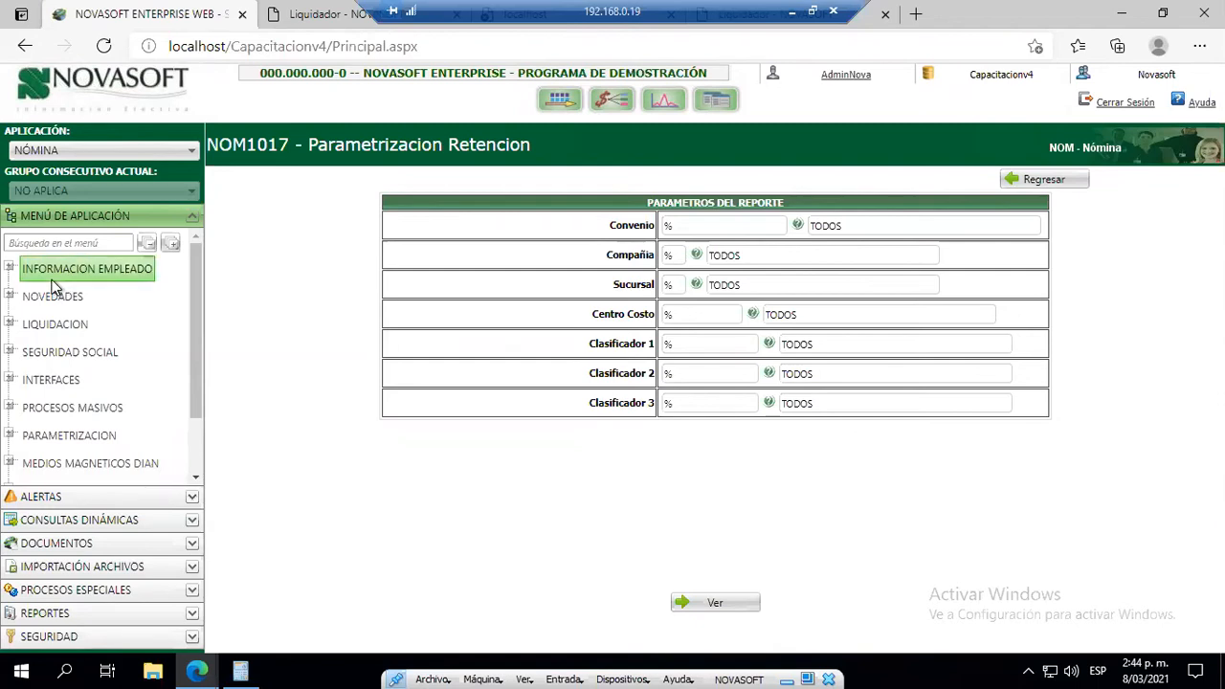
left_click(12, 326)
left_click(79, 354)
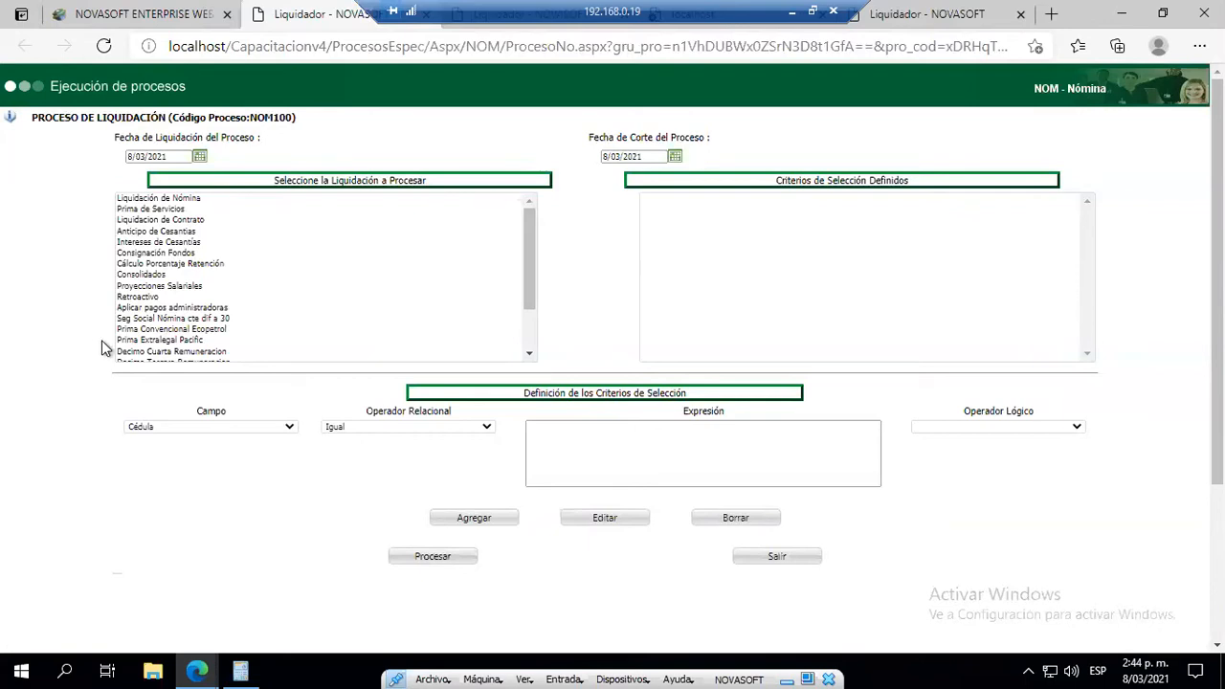
left_click(199, 157)
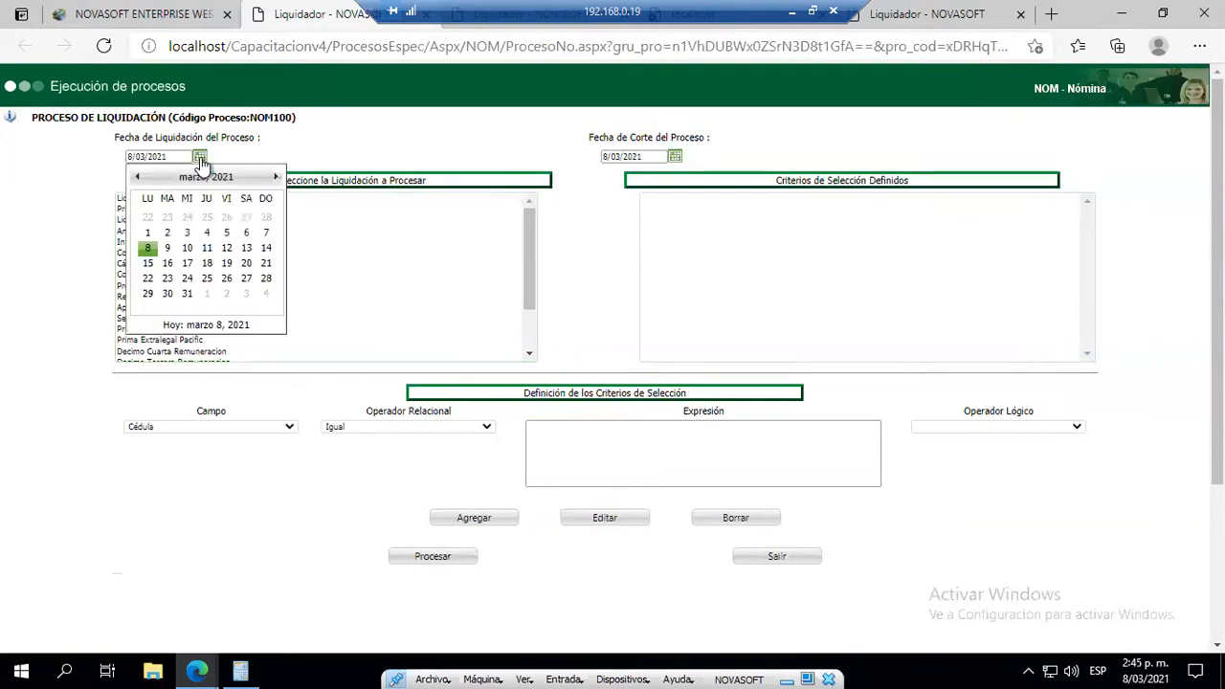
left_click(188, 295)
left_click(675, 156)
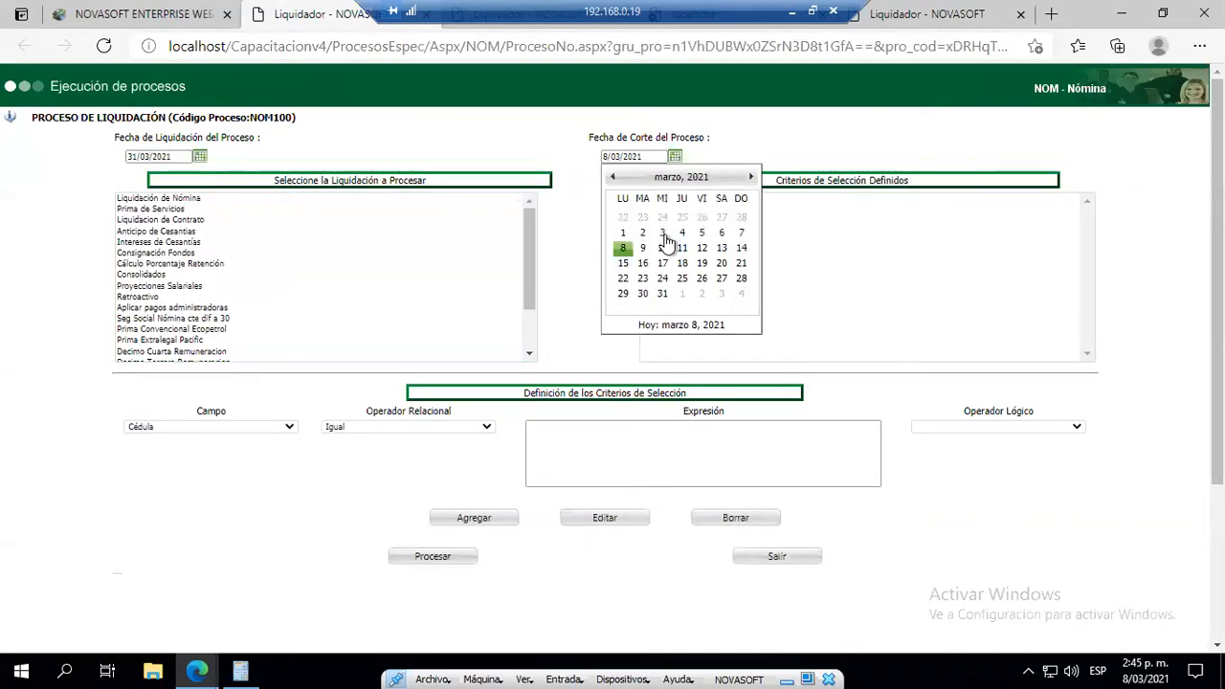
left_click(662, 294)
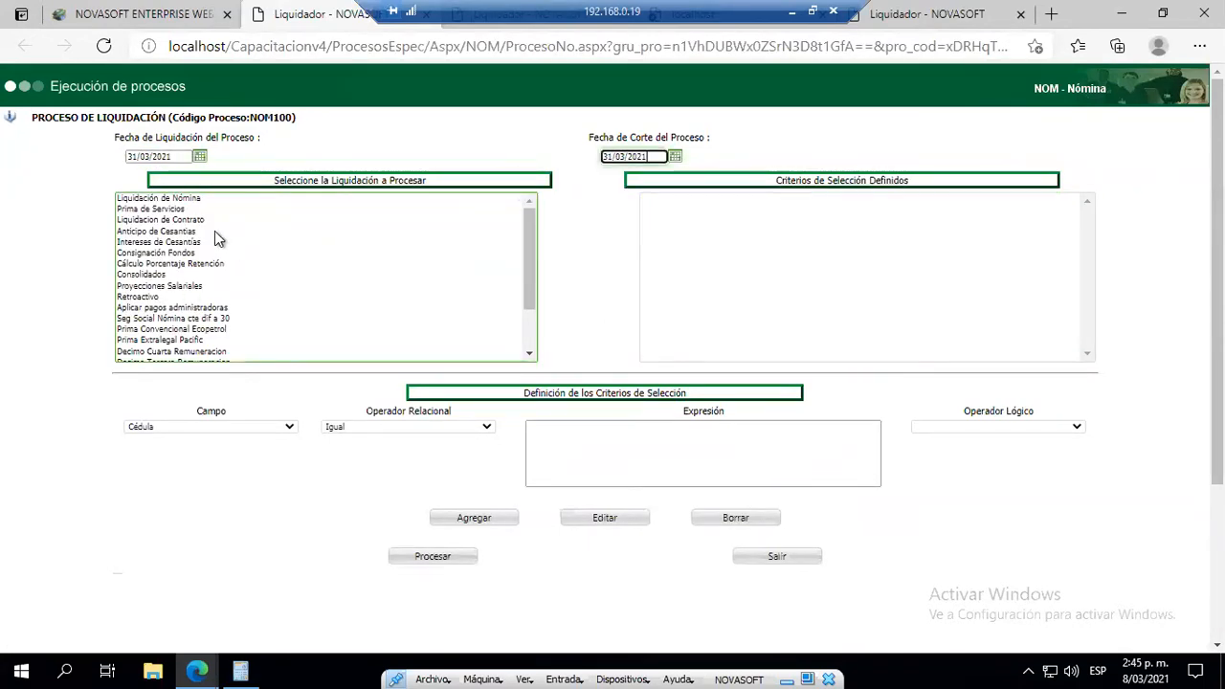
- Select Liquidación de Nómina as the settlement to process and run it
left_click(174, 198)
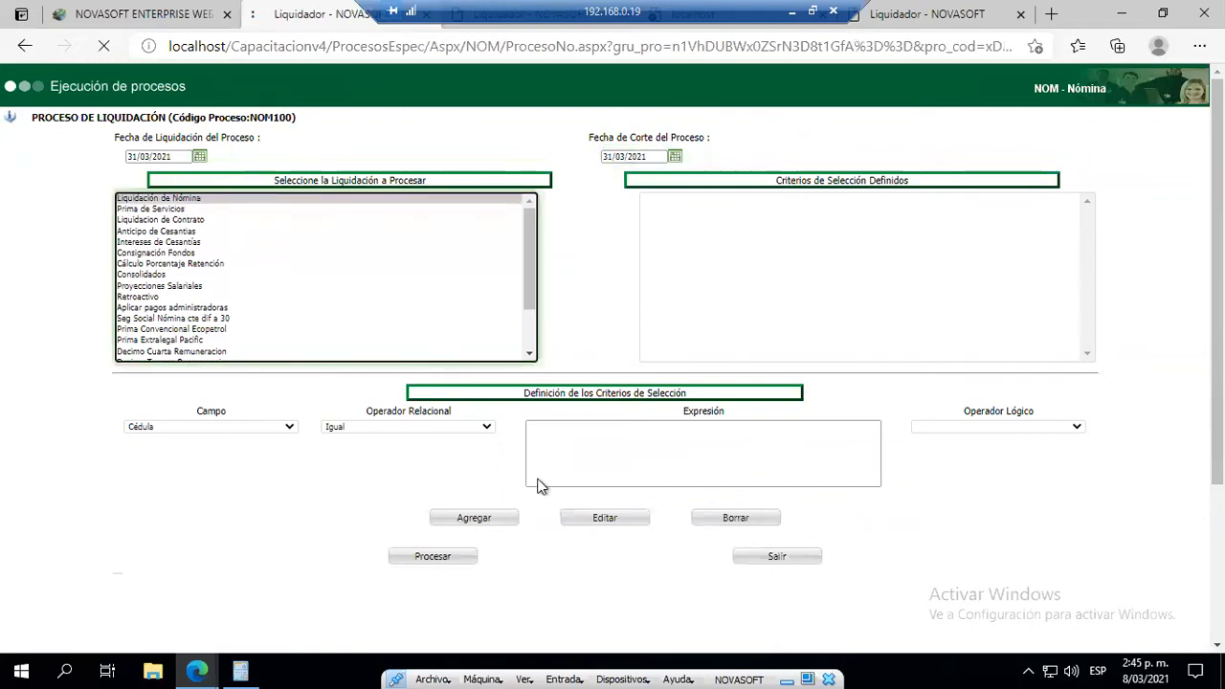
left_click(461, 560)
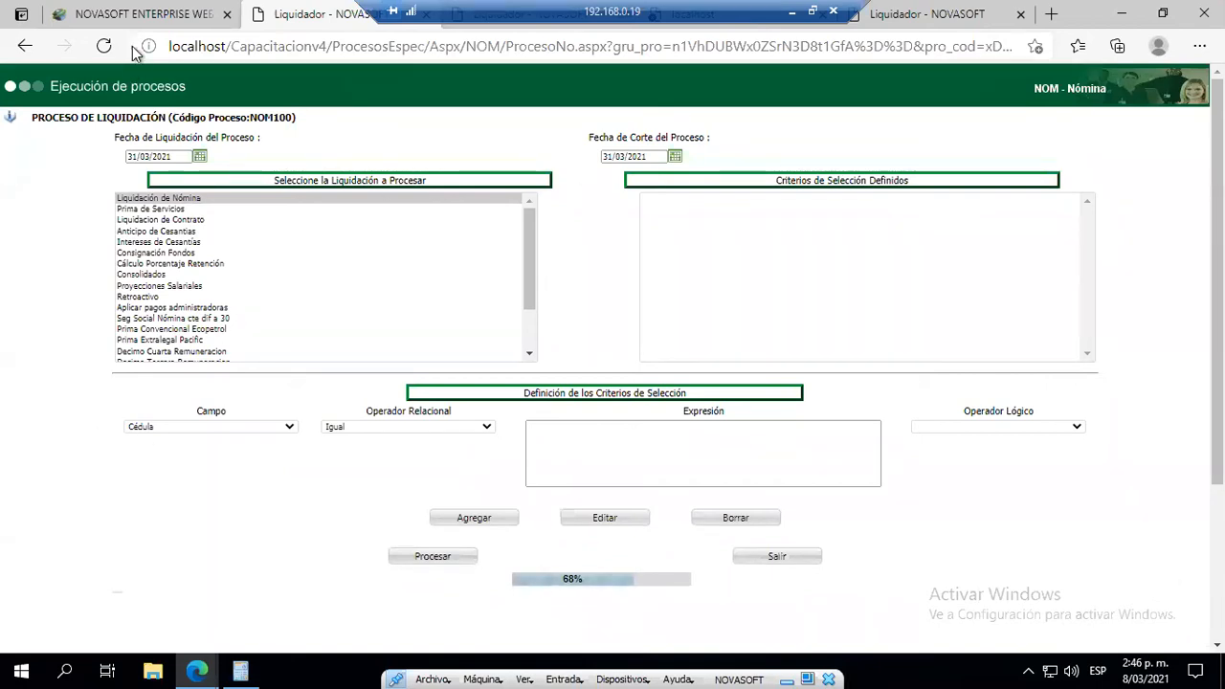
- Open Novedades de Fondos from the Novedades group and load the PRUEBA1 test employee by code
left_click(144, 15)
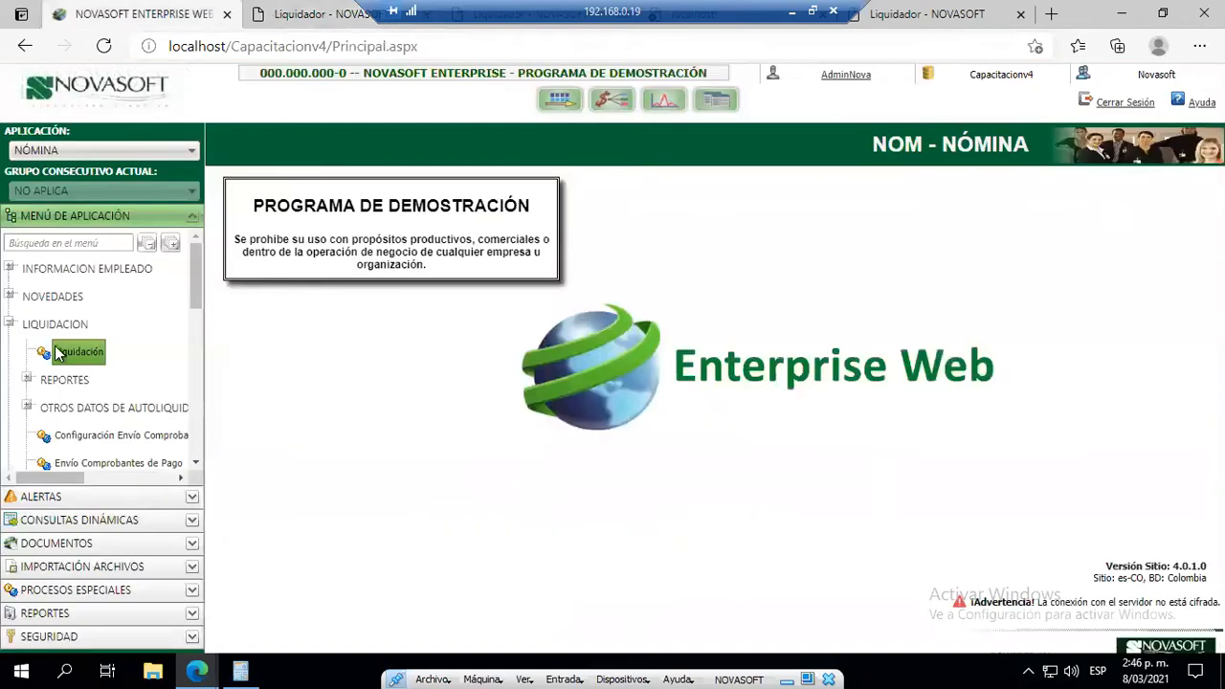
left_click(12, 301)
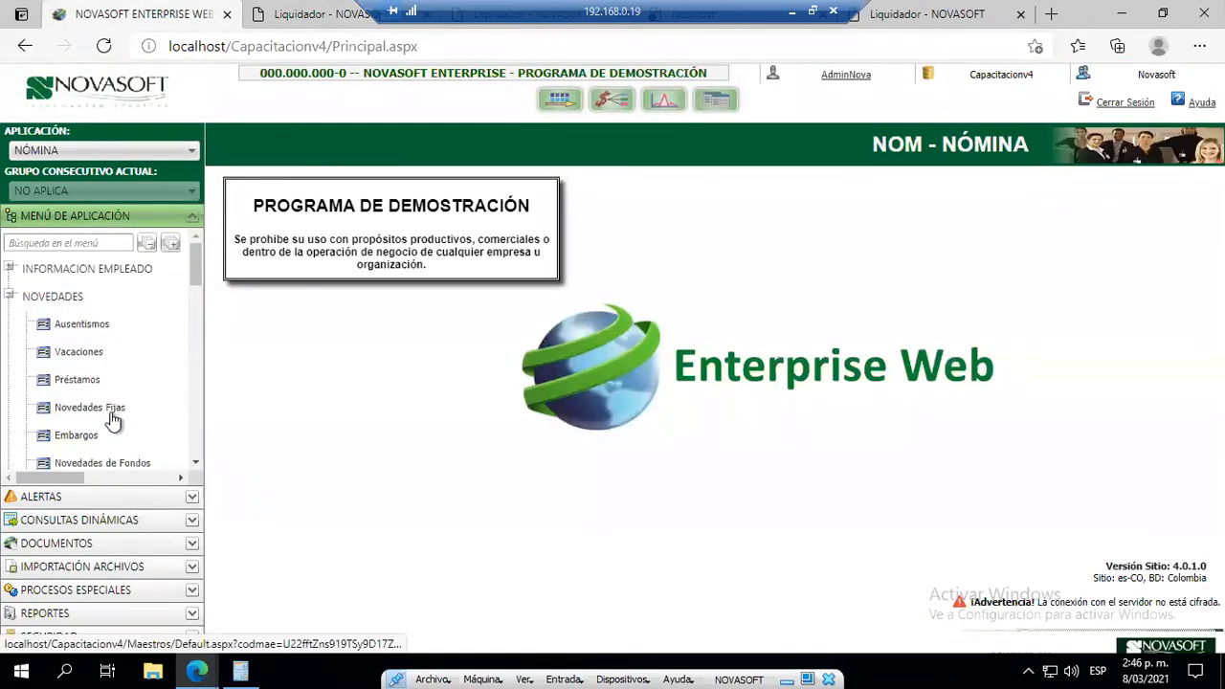
scroll(118, 410, "down", 1)
left_click(103, 427)
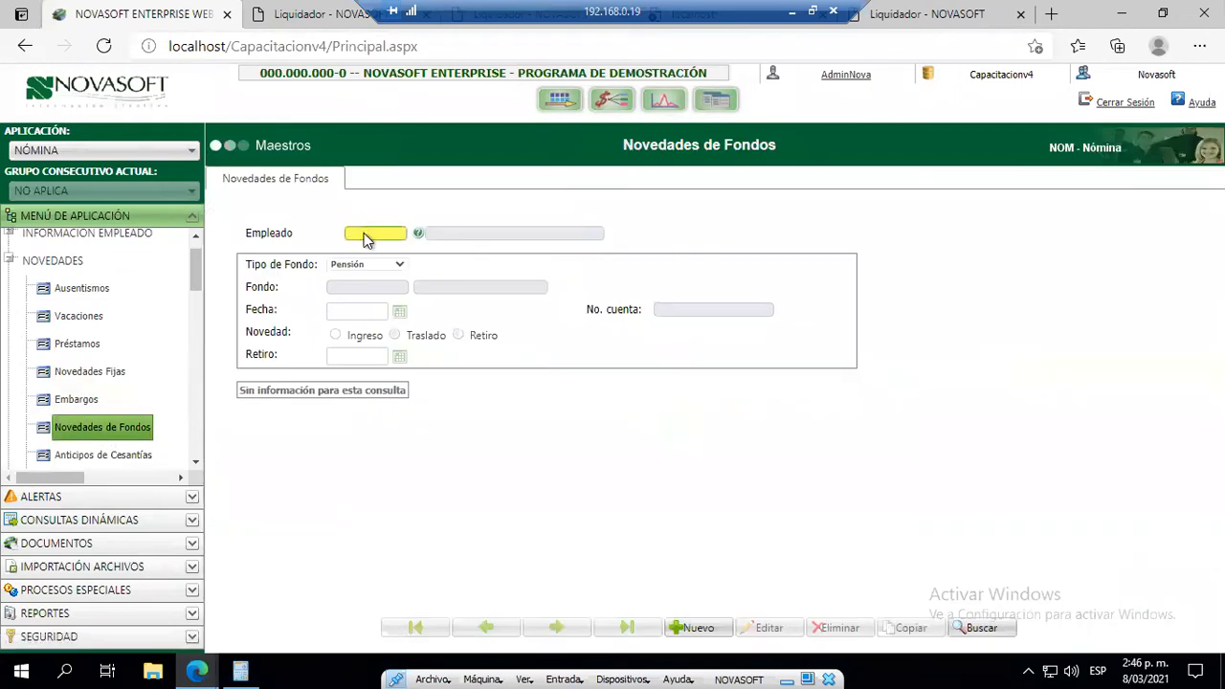
left_click(364, 236)
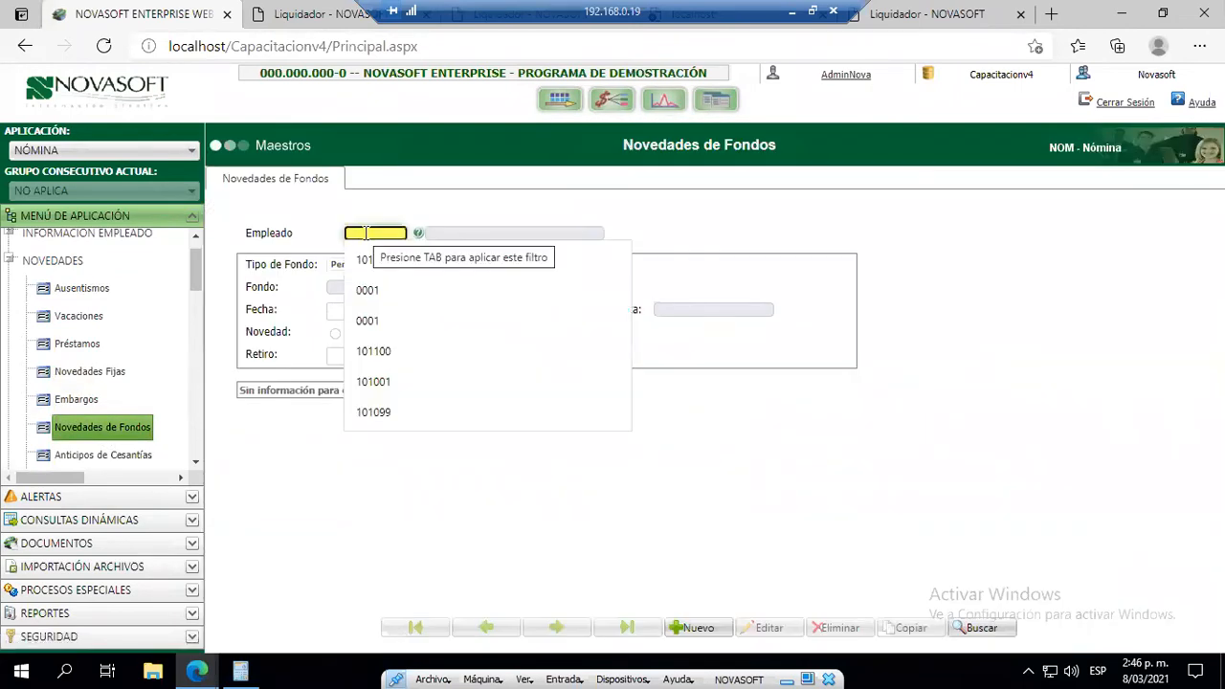
type("10")
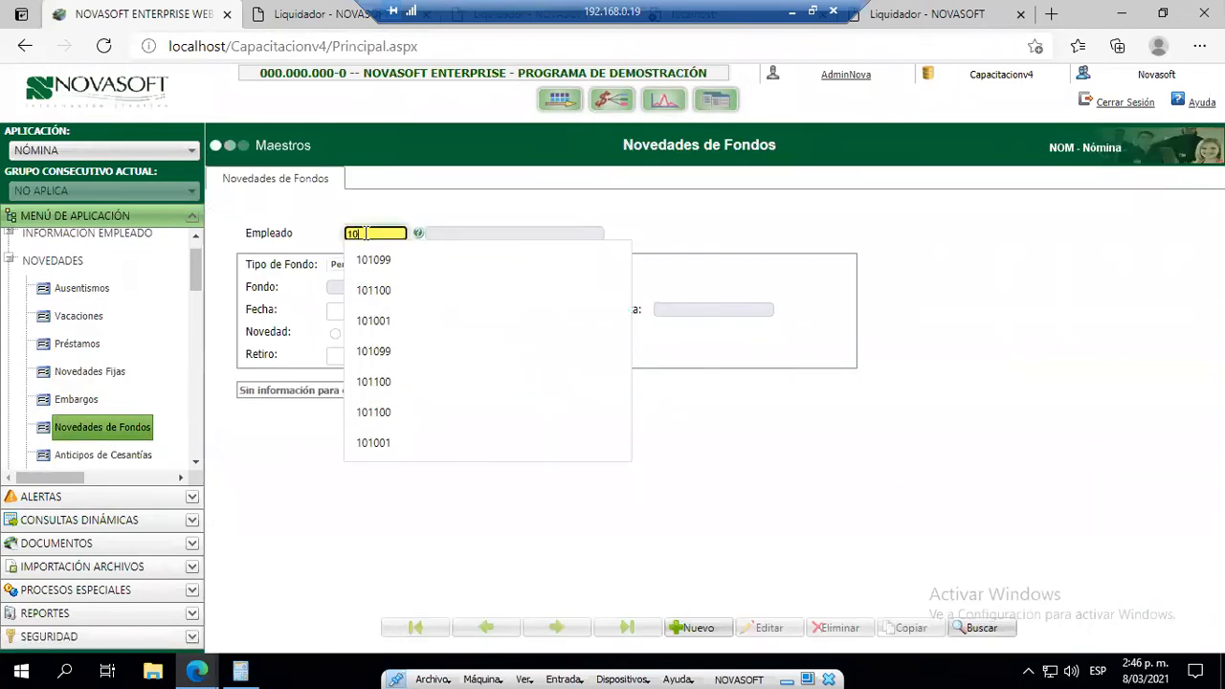
type("1001")
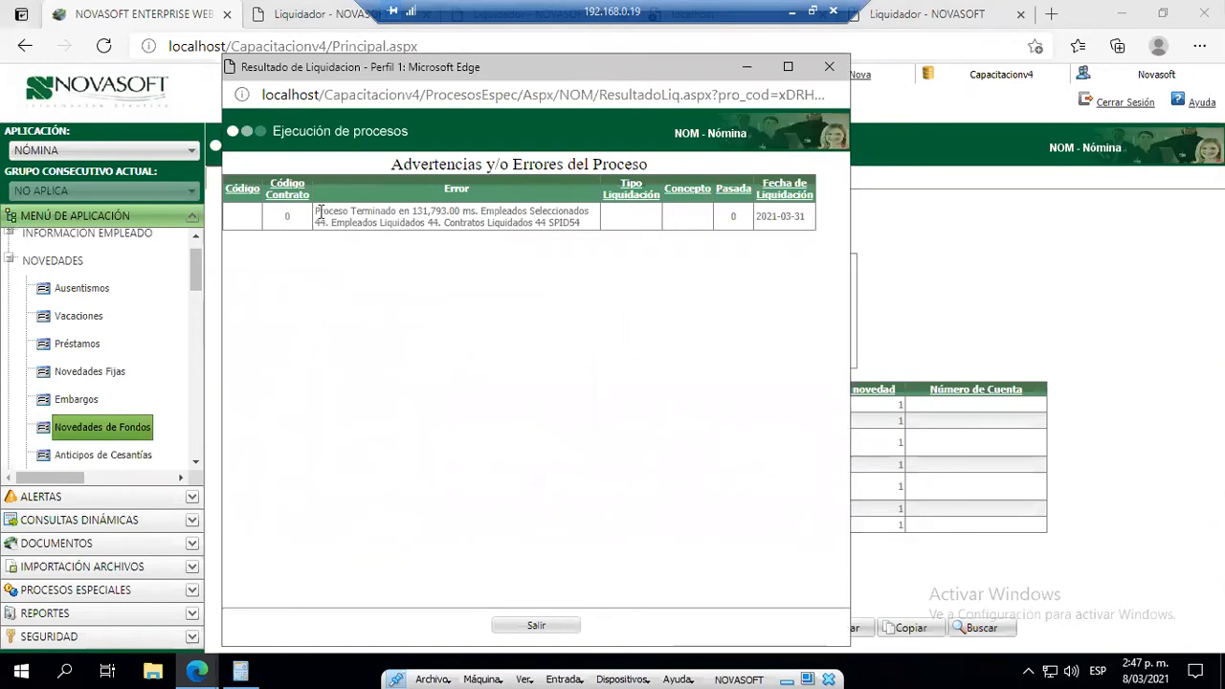
- Dismiss the settlement results window and mark the FVP PROTECCION and AFC BANCOLOMBIA rows in the employee's fund list
left_click(828, 67)
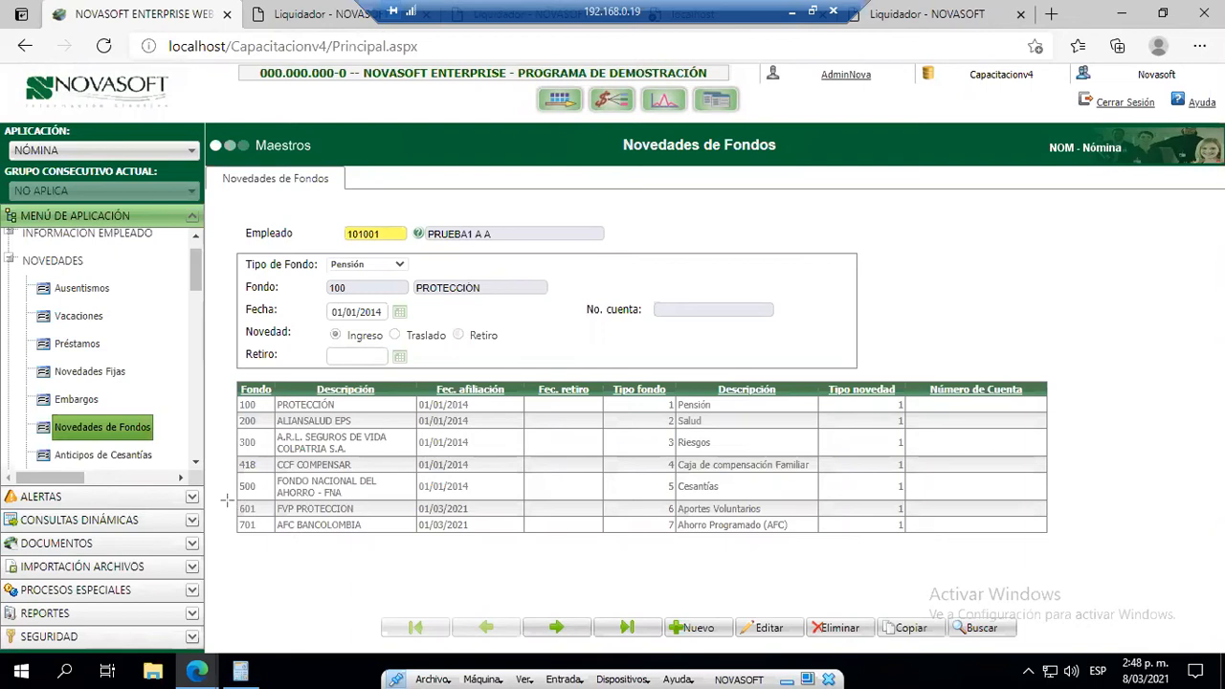
mouse_move(212, 491)
left_mouse_down()
mouse_move(743, 566)
mouse_move(1056, 544)
left_mouse_up()
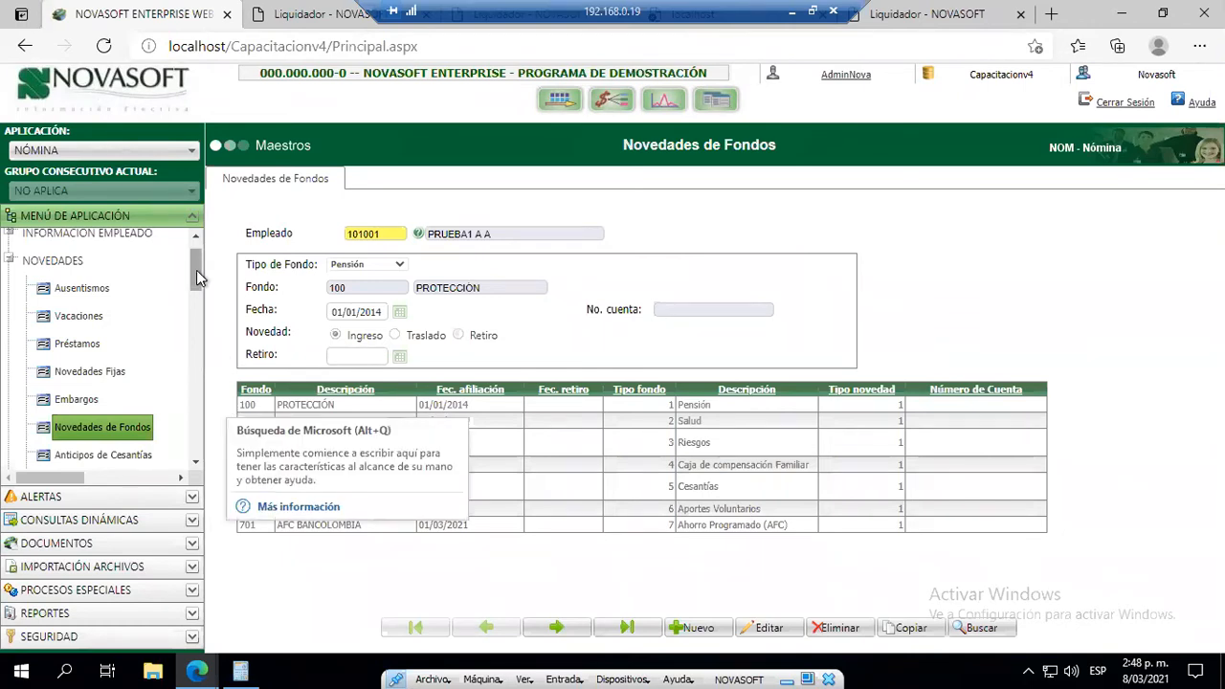
- Open Información Hoja de Vida - Salarial and load the RETENCION PROYECCION METODO 1 test employee by code
left_click_drag(198, 277, 202, 242)
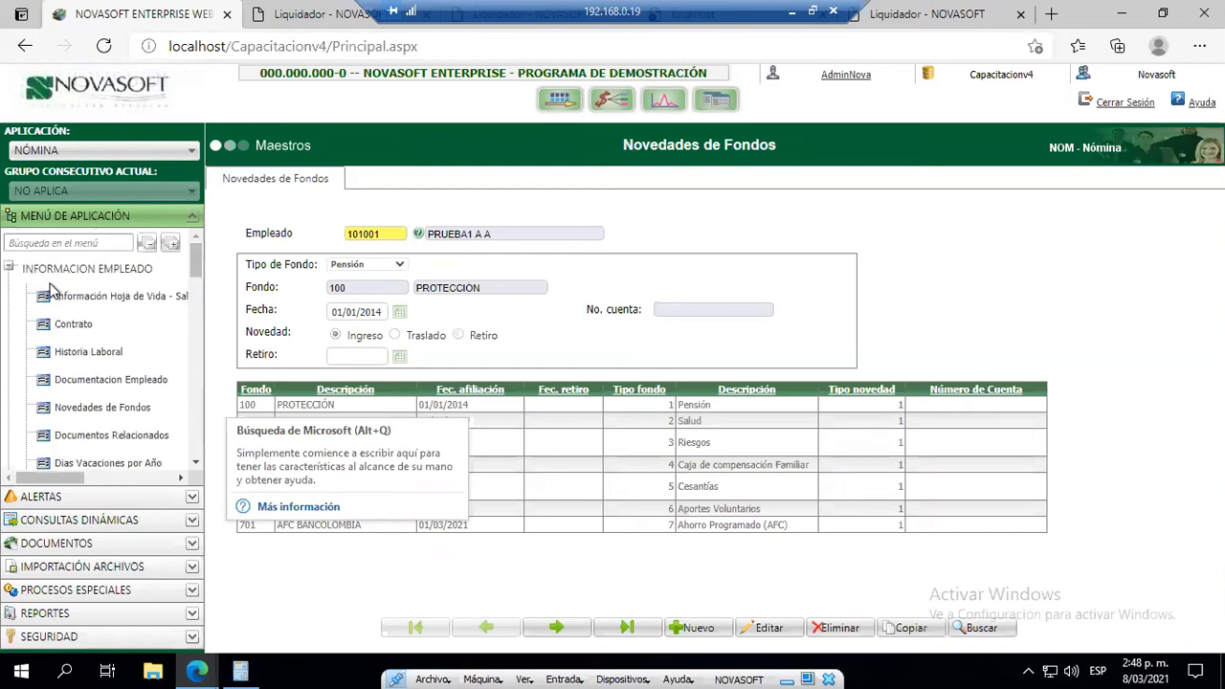
left_click(54, 292)
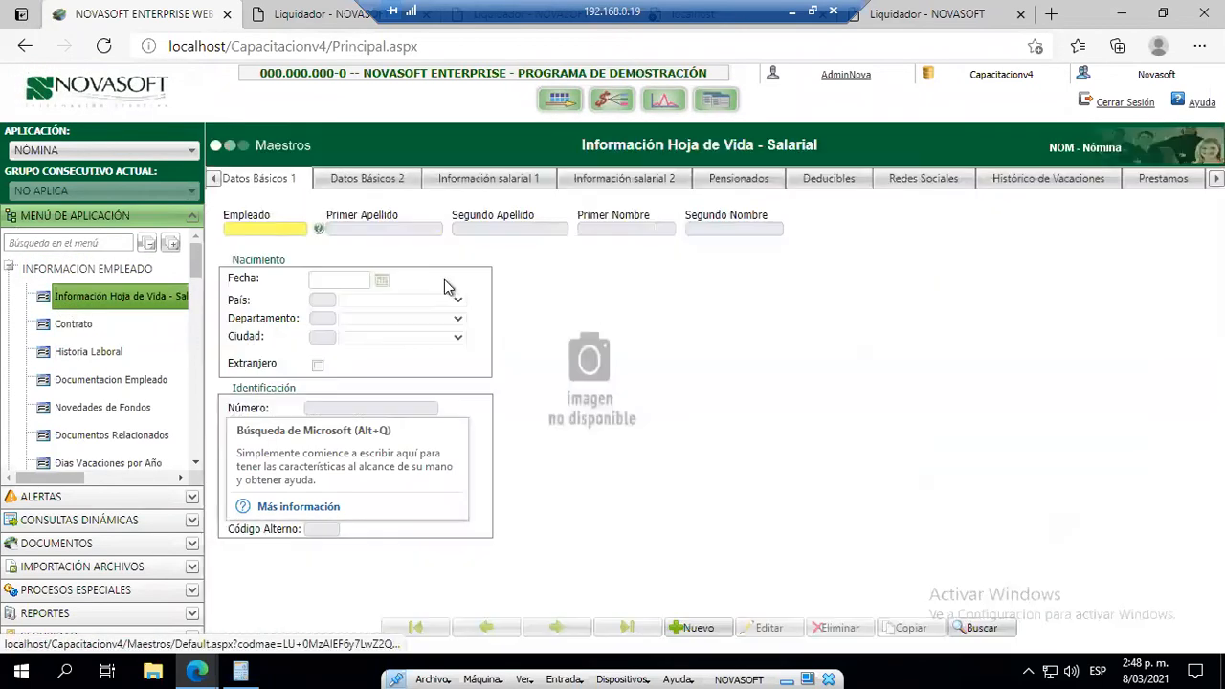
left_click(265, 227)
type("10")
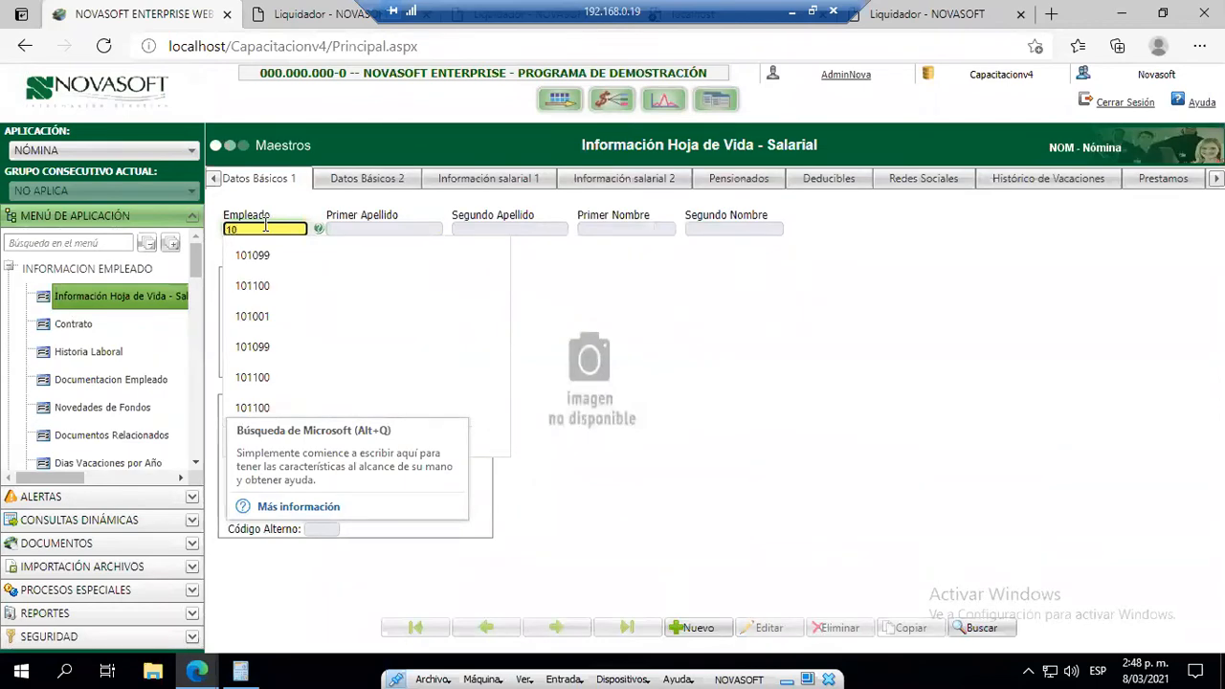
type("1099")
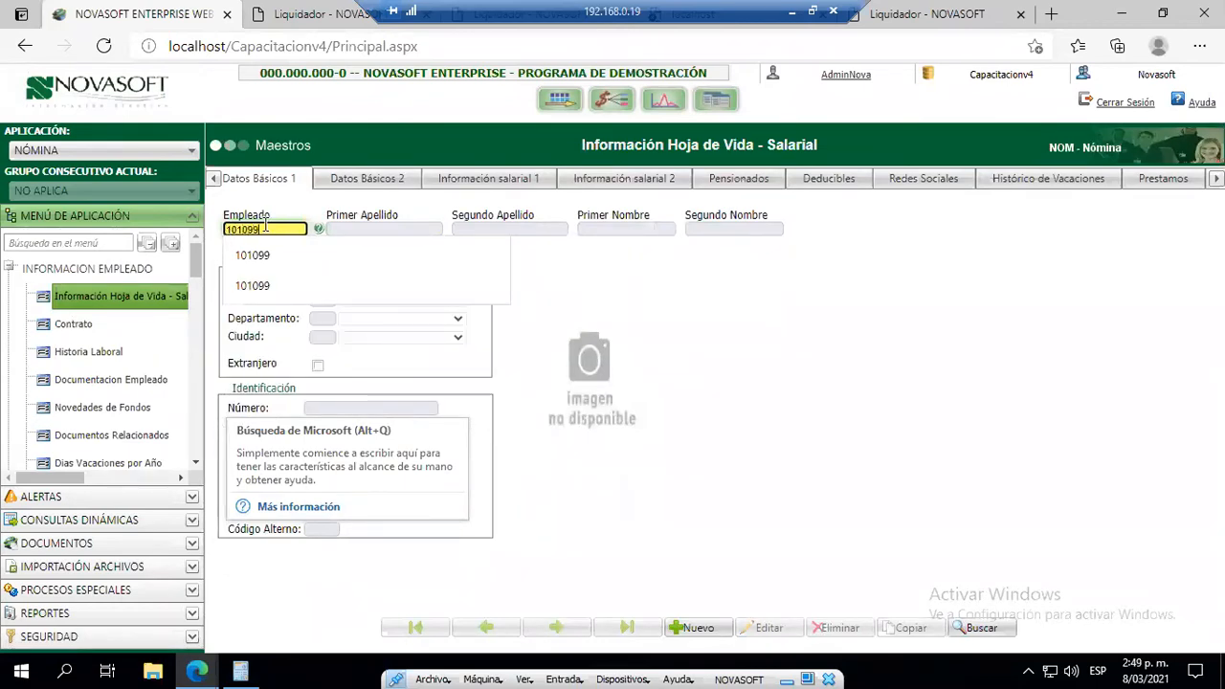
key("Return")
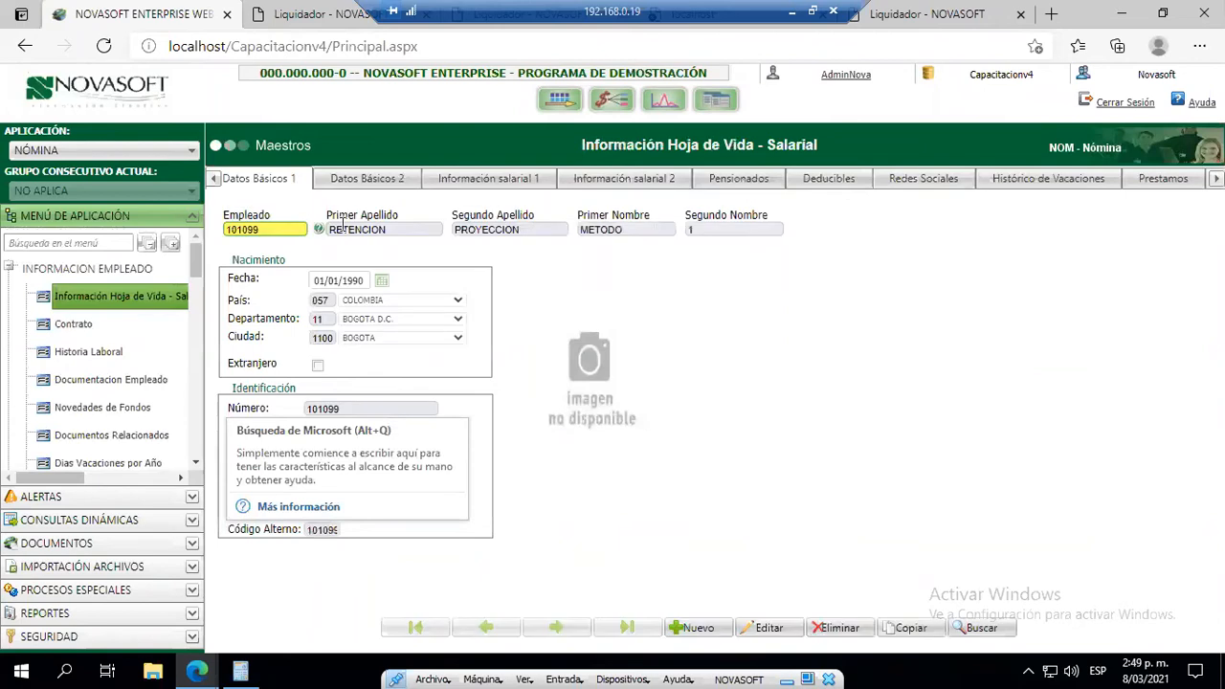
- Review the employee's withholding method in Información salarial 2 and contract data in Información salarial 1, and select the employee code
left_click(625, 187)
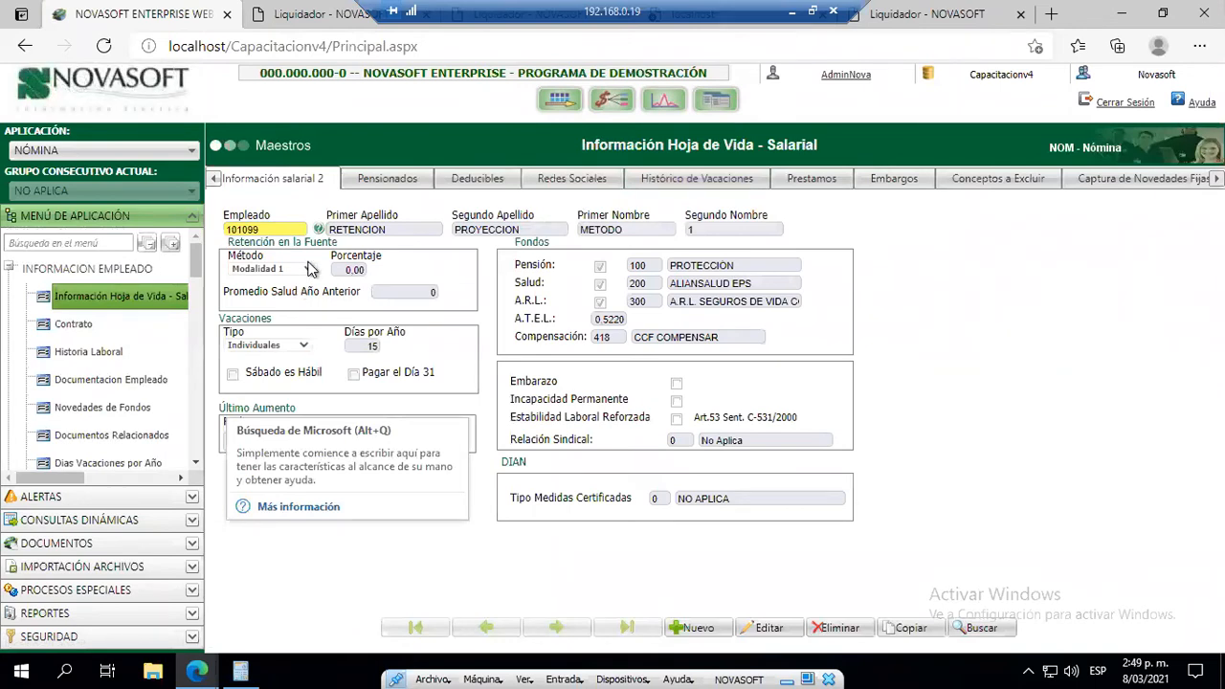
left_click(215, 181)
left_click(220, 189)
left_click(320, 186)
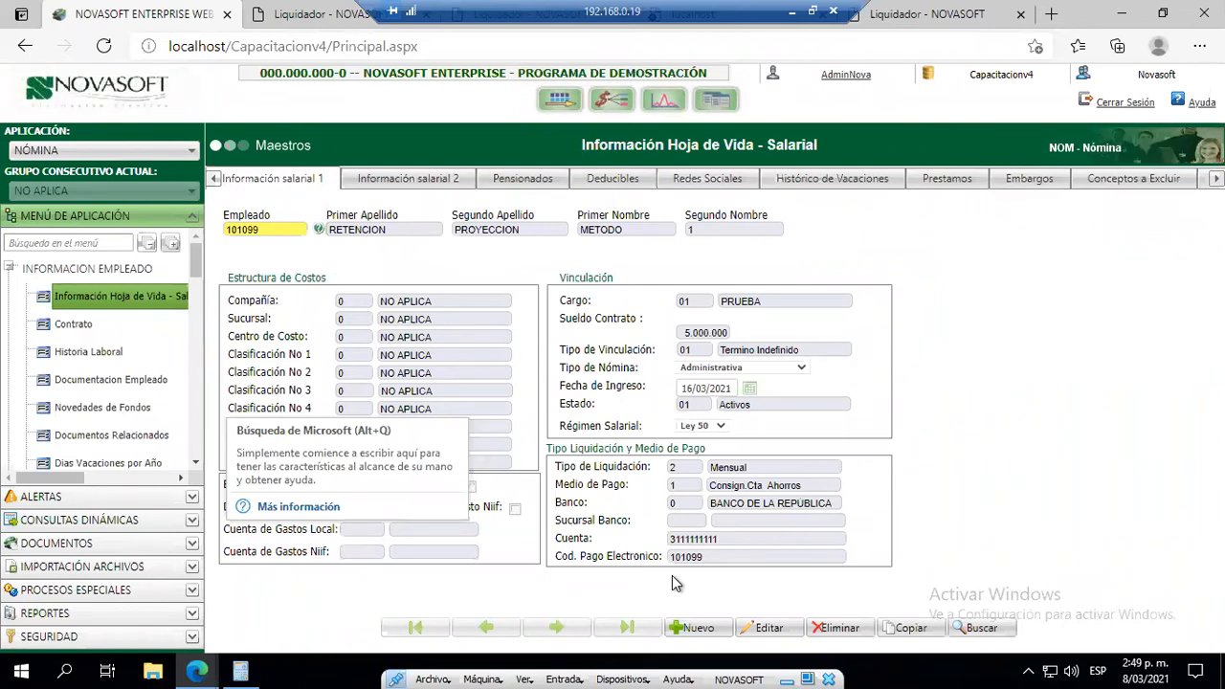
double_click(245, 230)
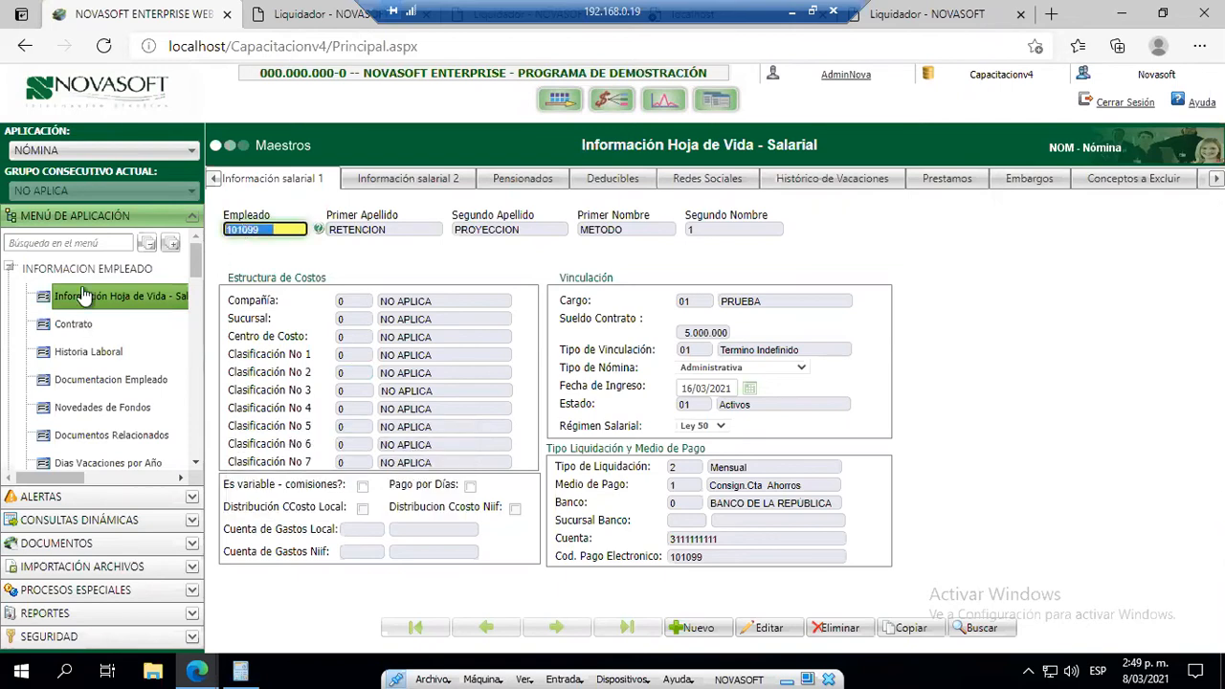
- Search the application menu for 2017 and open the Bases de Retención 2017 report
left_click(84, 243)
type("2021")
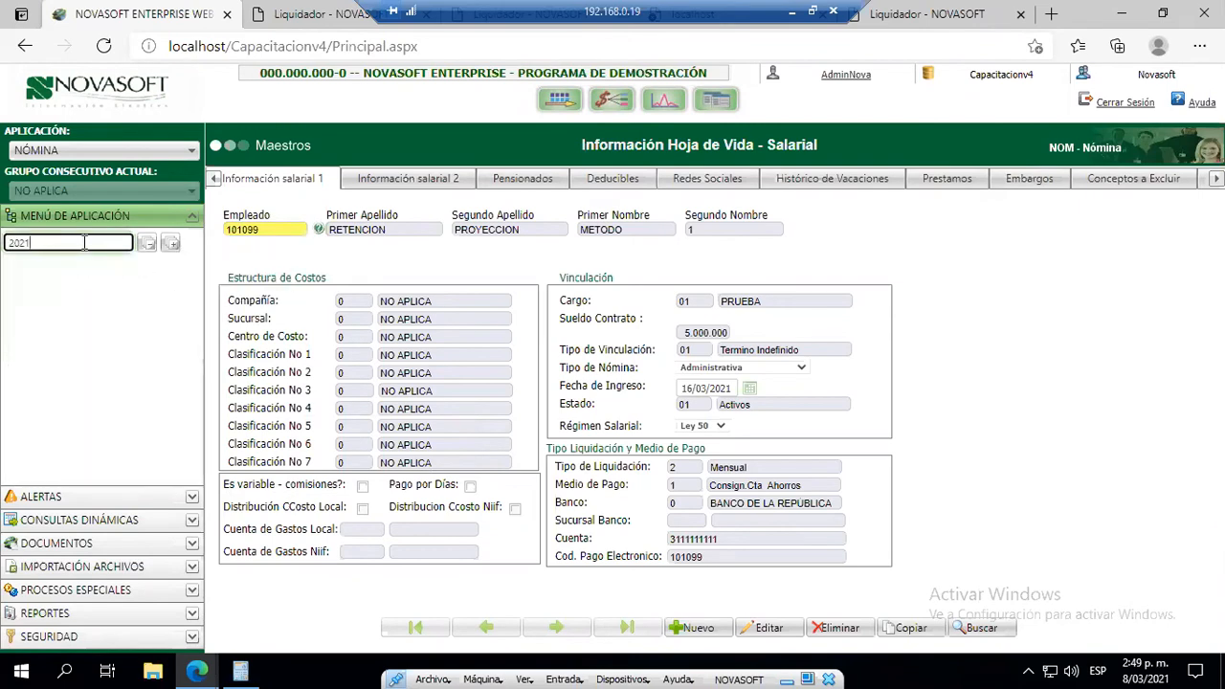
left_click_drag(48, 245, 5, 245)
type("2017")
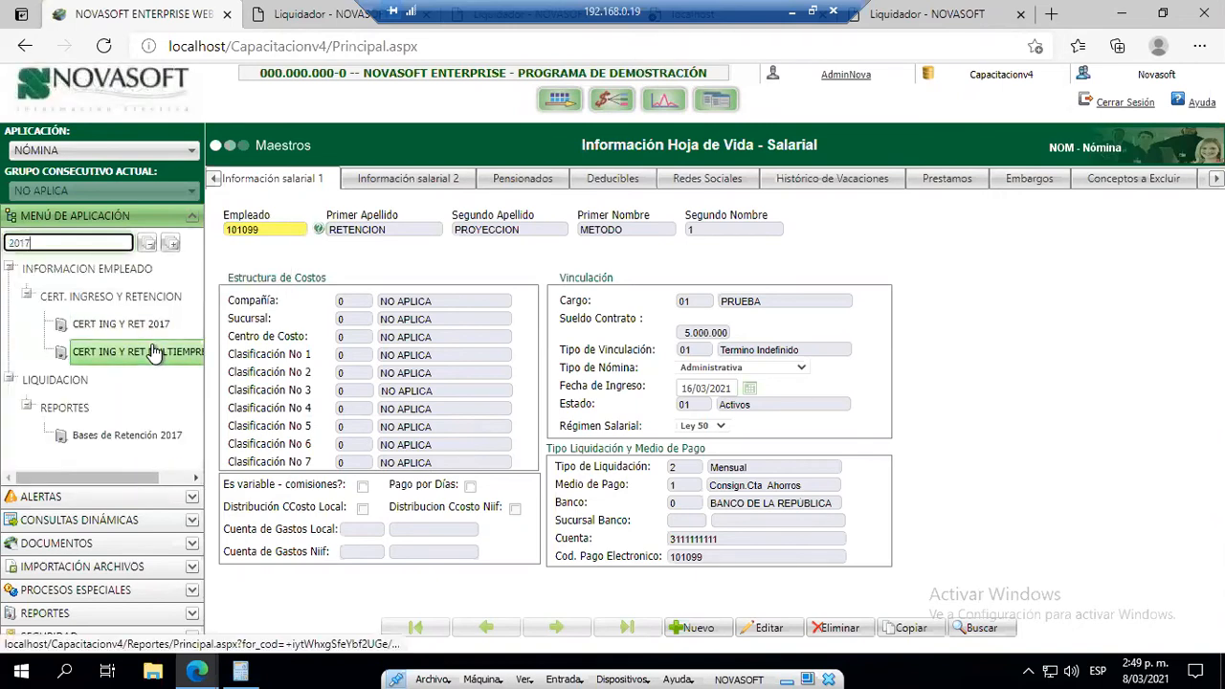
left_click(114, 436)
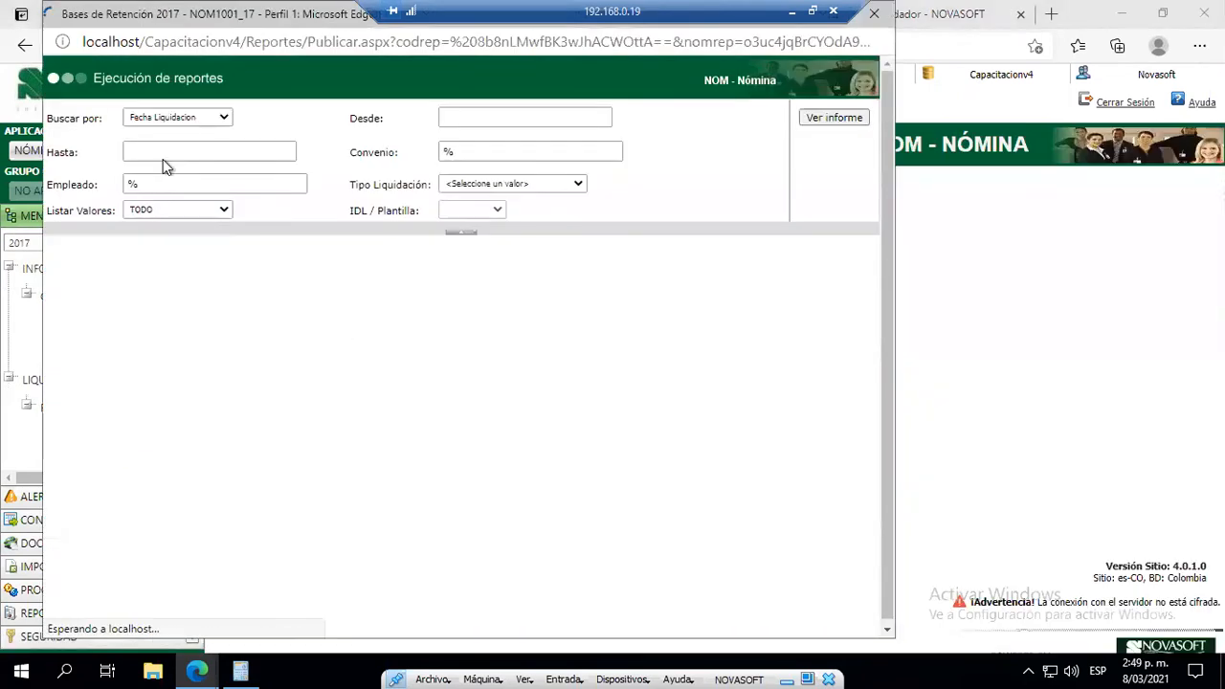
- Set the report to search by Fecha Liquidacion from 1/03/2021 to 31/03/2021
left_click(223, 119)
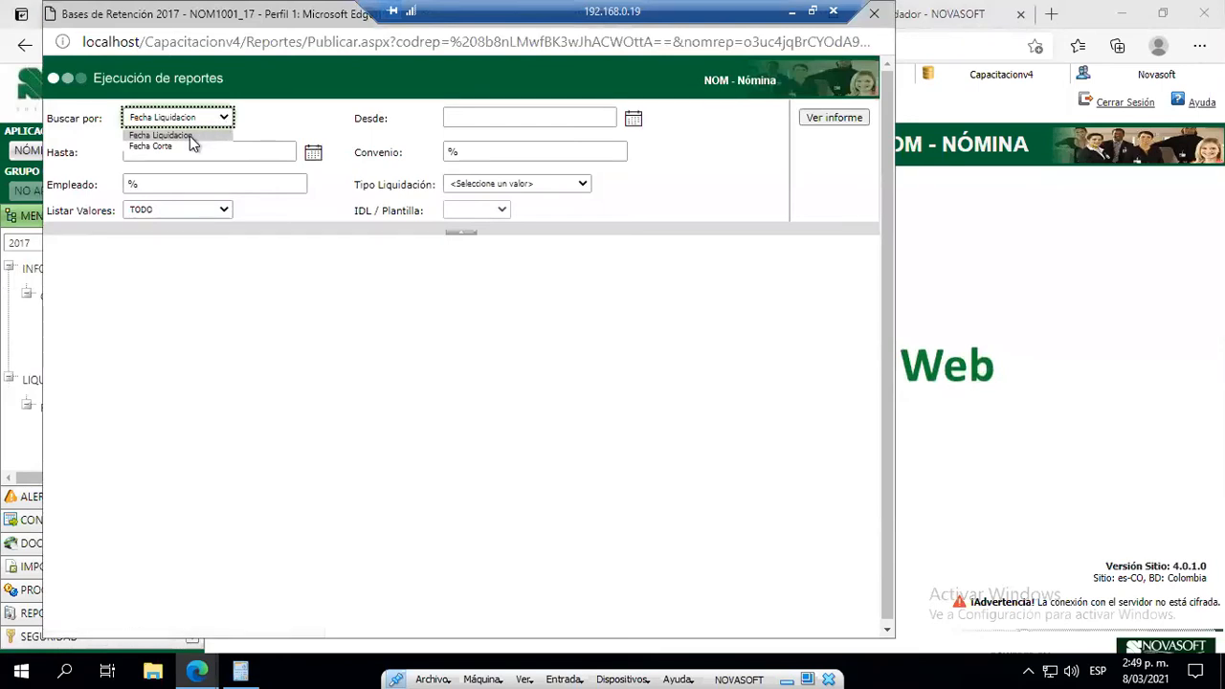
left_click(183, 136)
left_click(514, 118)
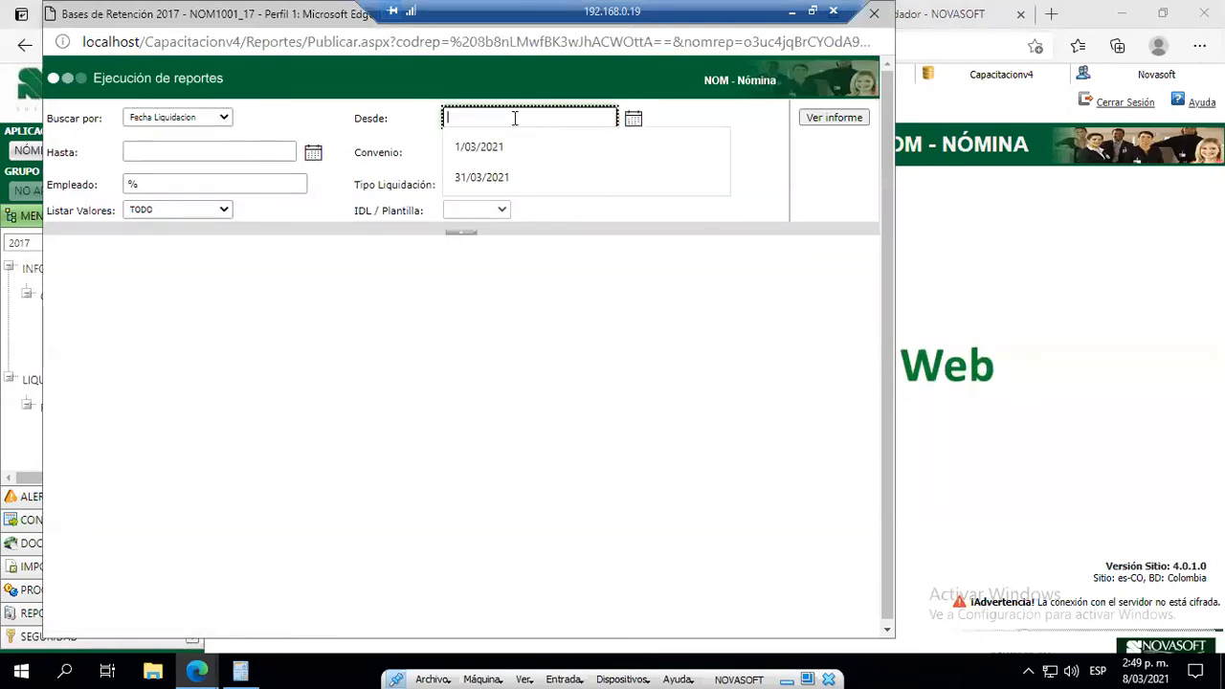
left_click(482, 153)
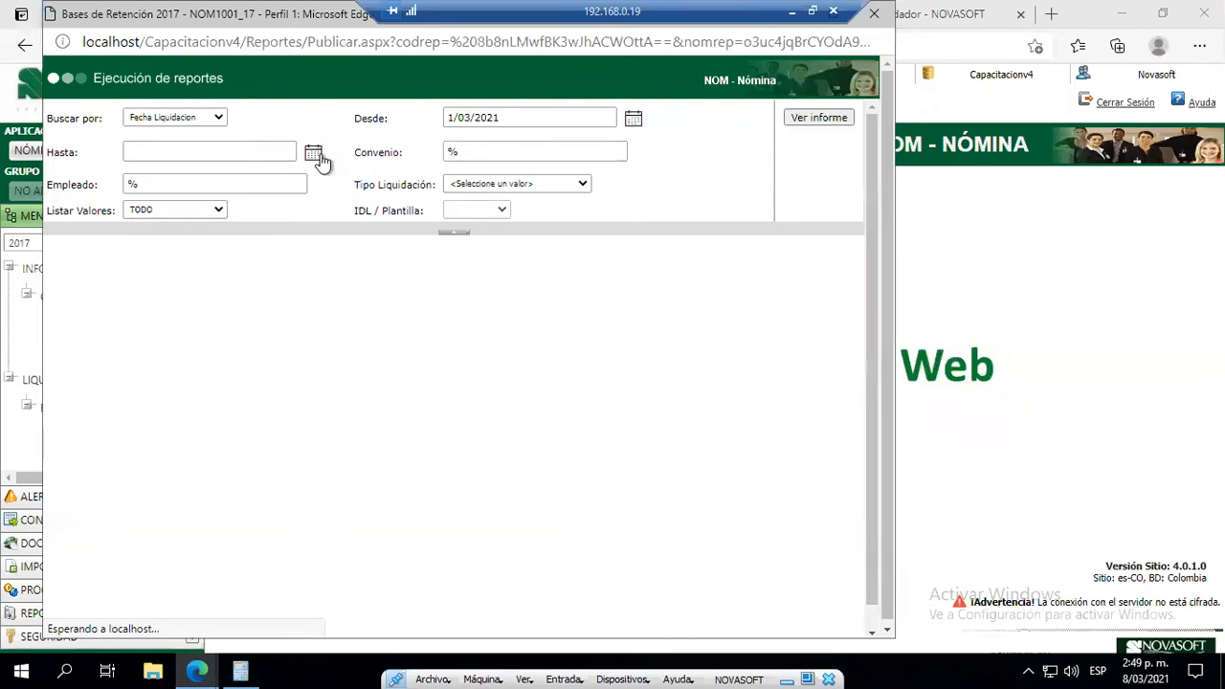
left_click(316, 155)
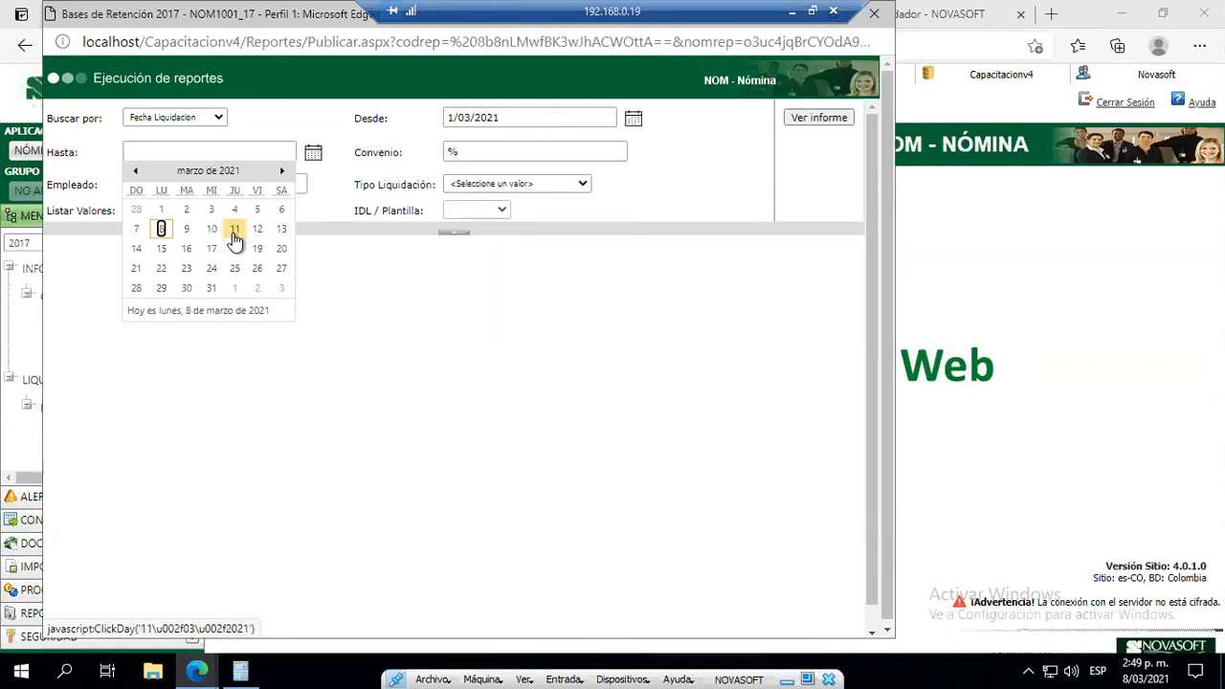
left_click(211, 288)
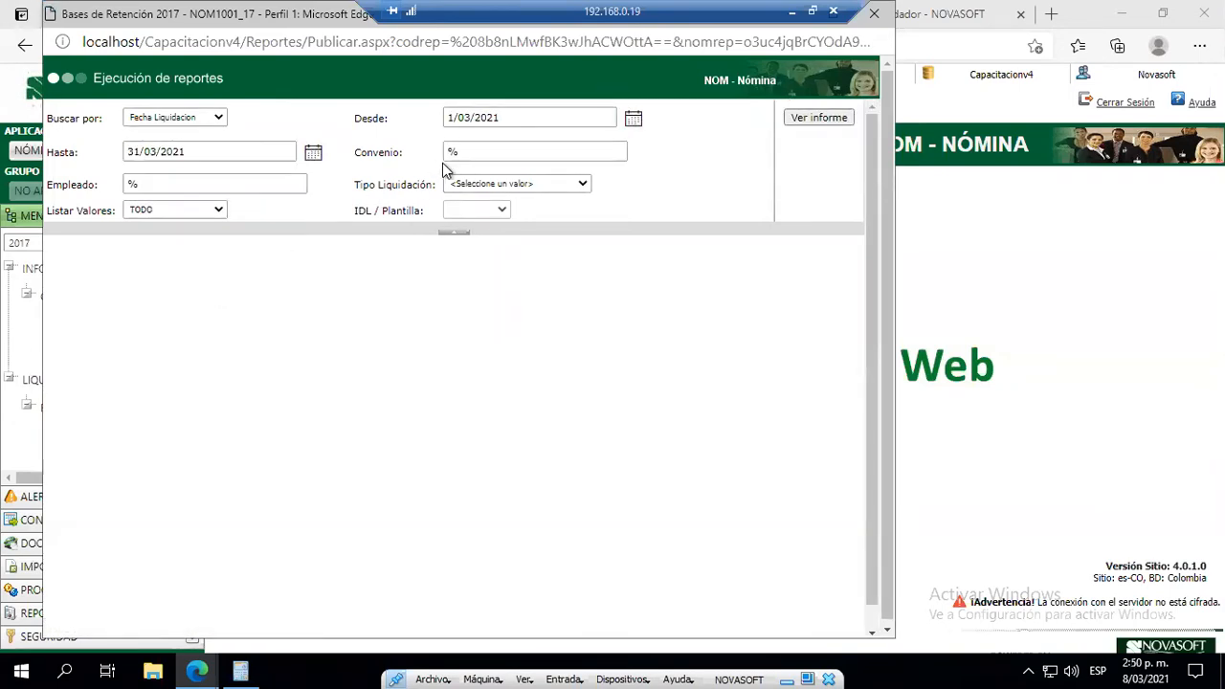
- Limit the report to the RETENCION PROYECCION METODO 1 test employee by replacing the Empleado wildcard with that employee's code
left_click(128, 183)
double_click(131, 183)
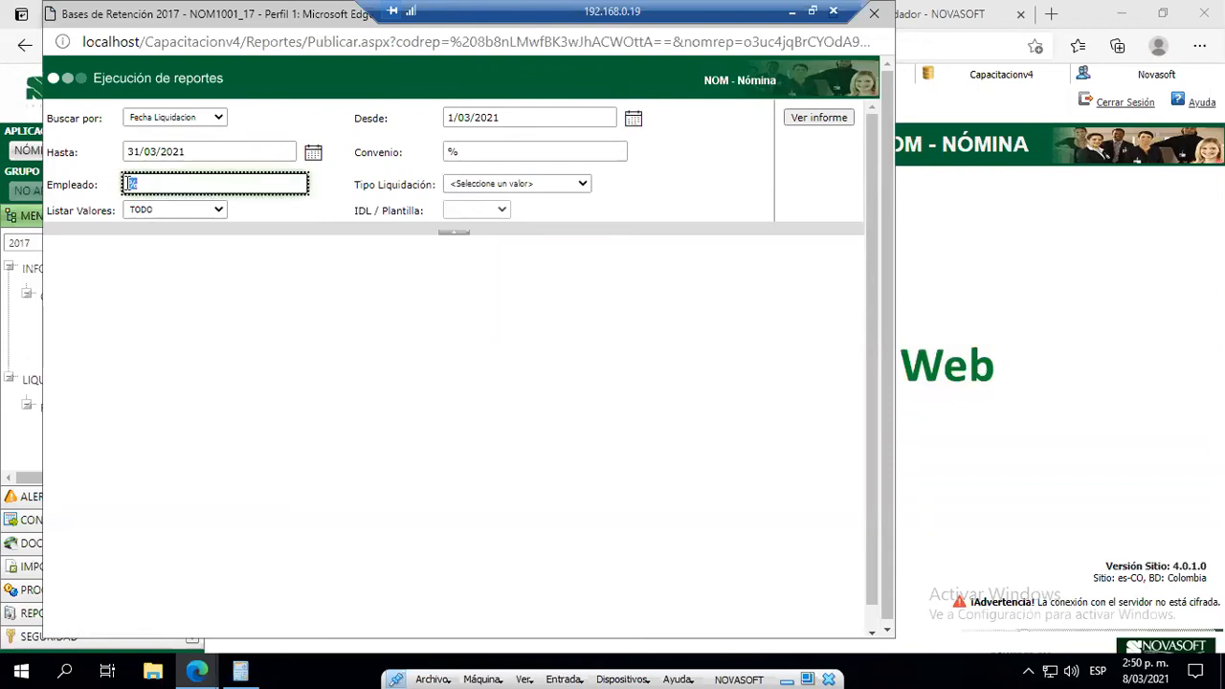
type("10")
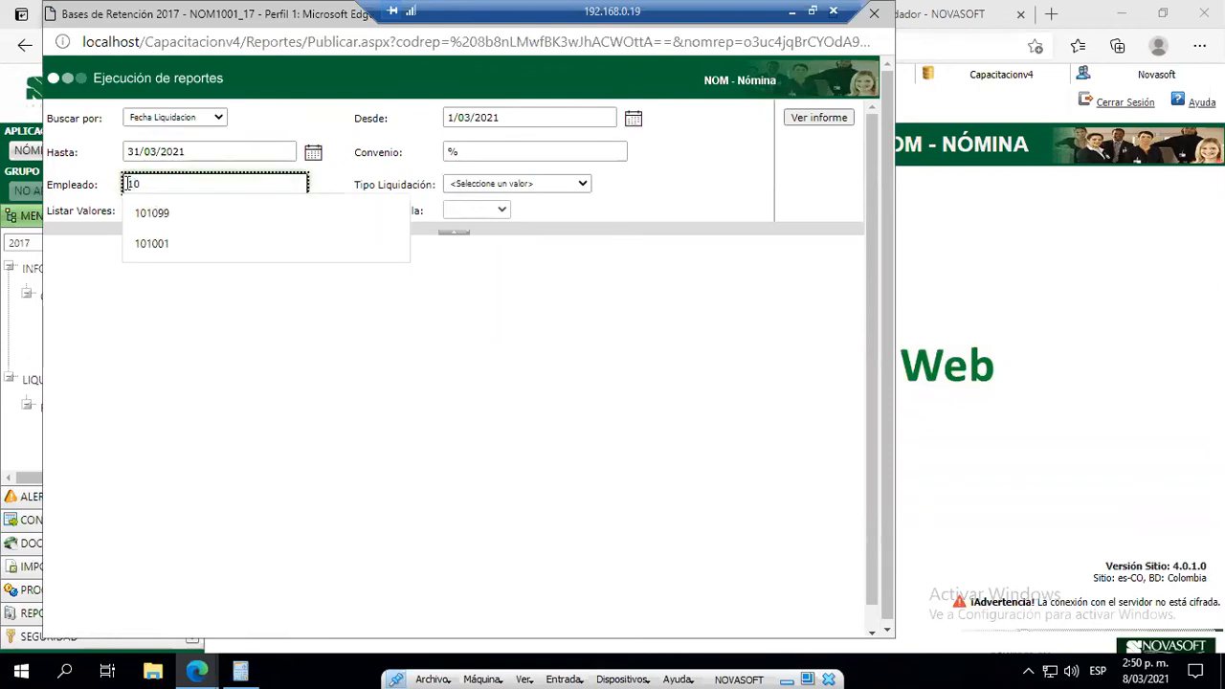
type("1")
type("09")
left_click(151, 213)
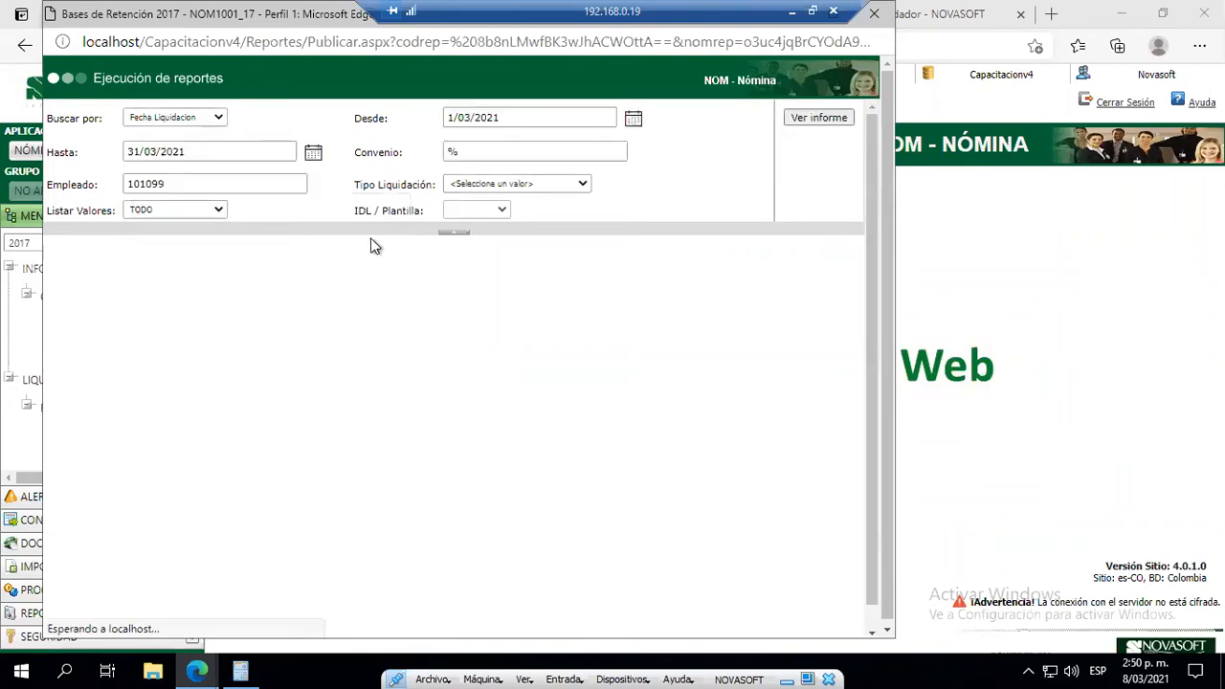
- Set Tipo Liquidación to TODAS, Listar Valores to TODO and IDL / Plantilla to TODOS, and run the report
left_click(464, 182)
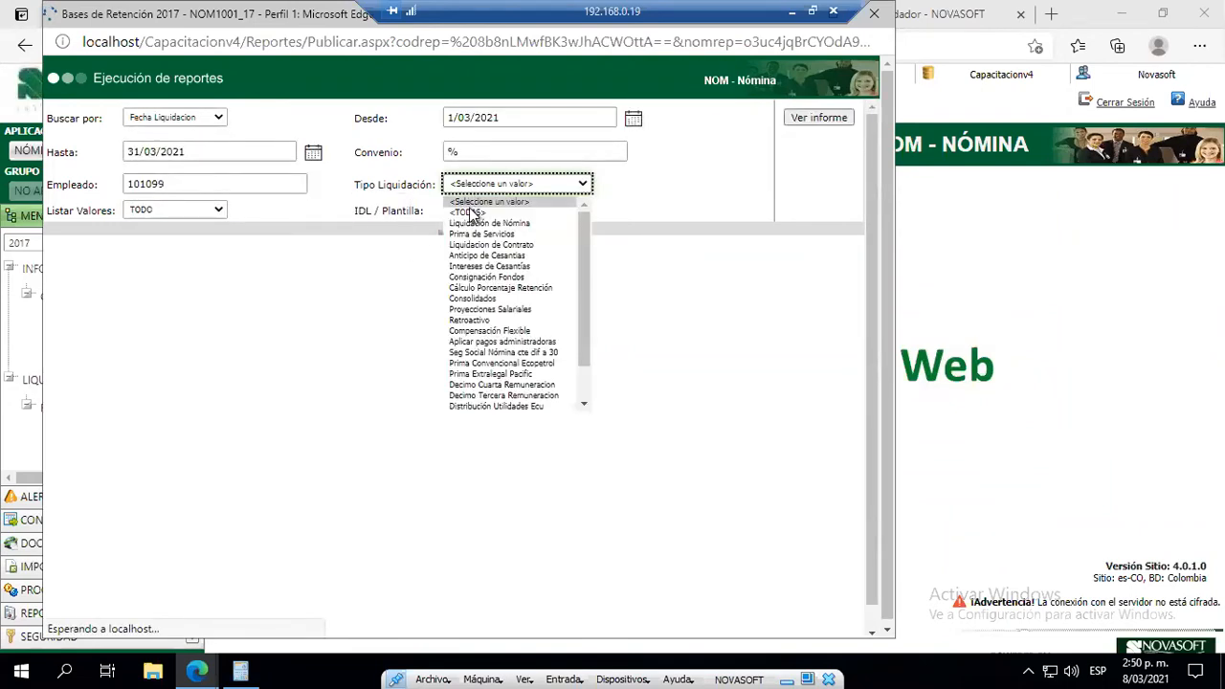
left_click(469, 211)
left_click(197, 211)
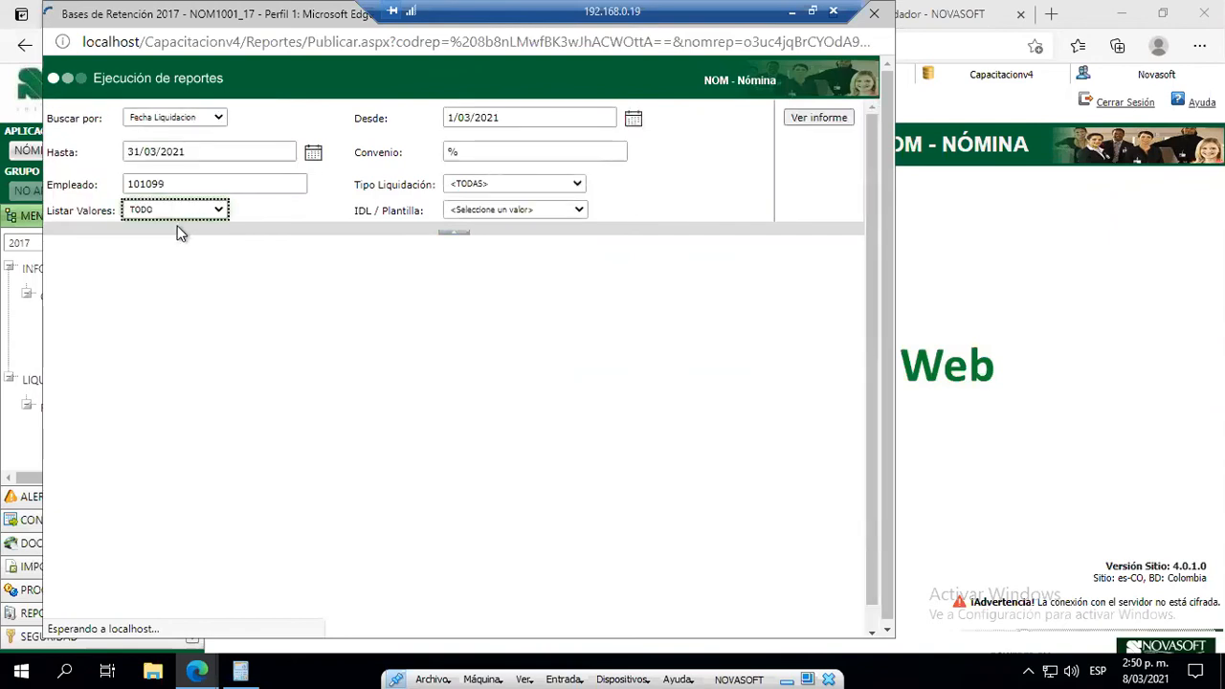
left_click(144, 227)
left_click(478, 210)
left_click(457, 239)
left_click(804, 115)
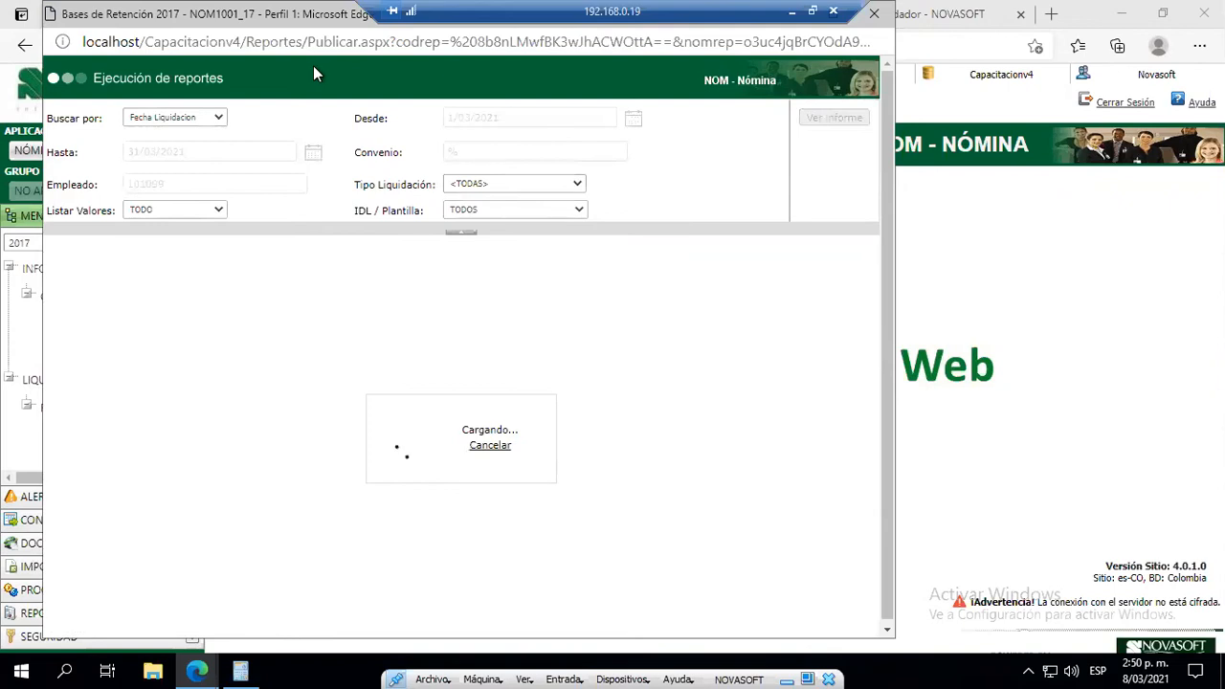
- Maximize the Bases de Retención report and narrow the blank Excel workbook window so the withholding columns stay readable beside it
double_click(315, 17)
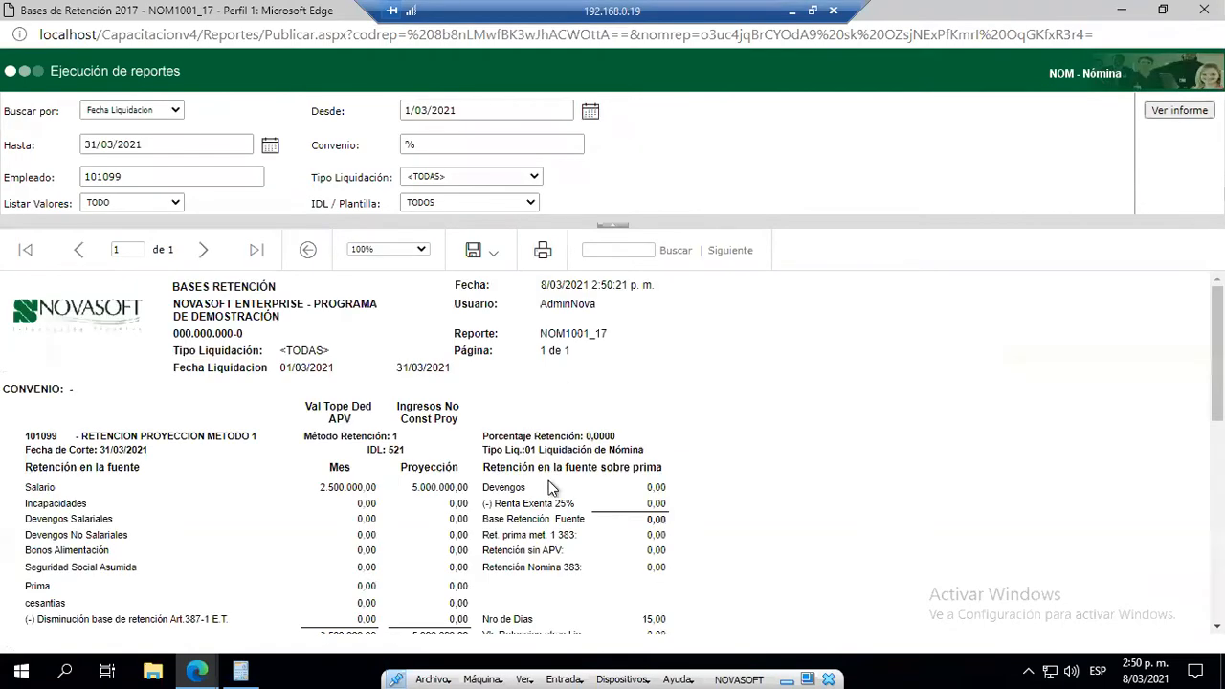
scroll(549, 484, "down", 2)
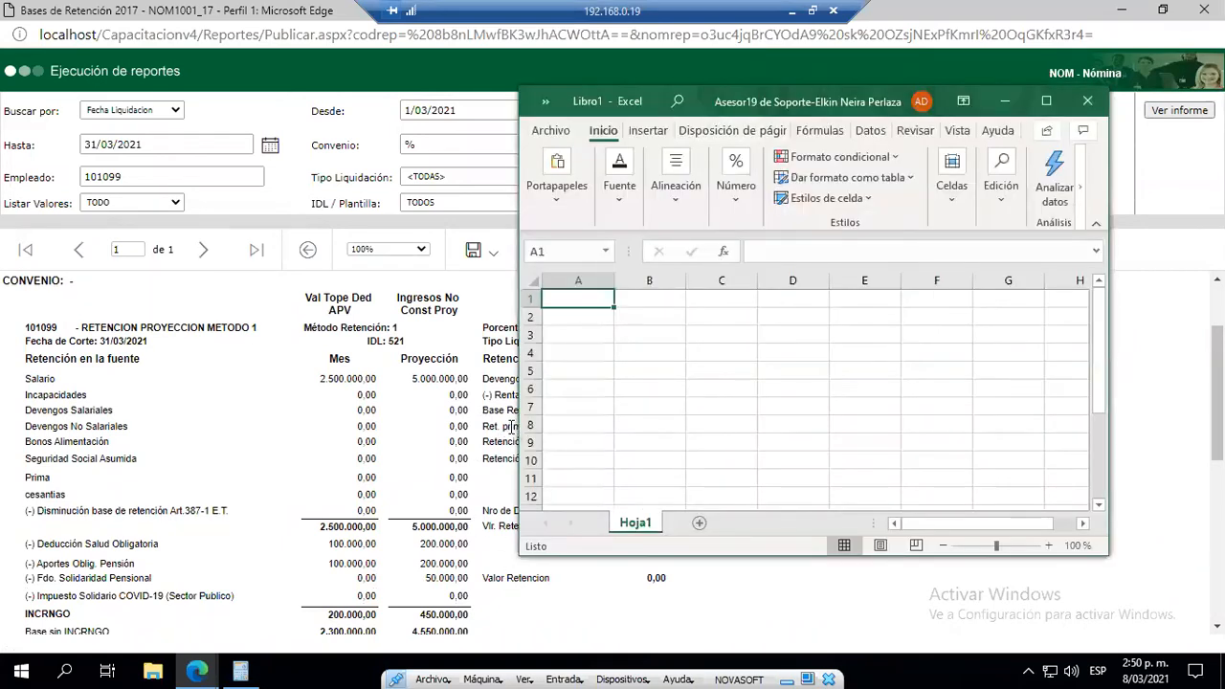
left_click_drag(514, 426, 631, 420)
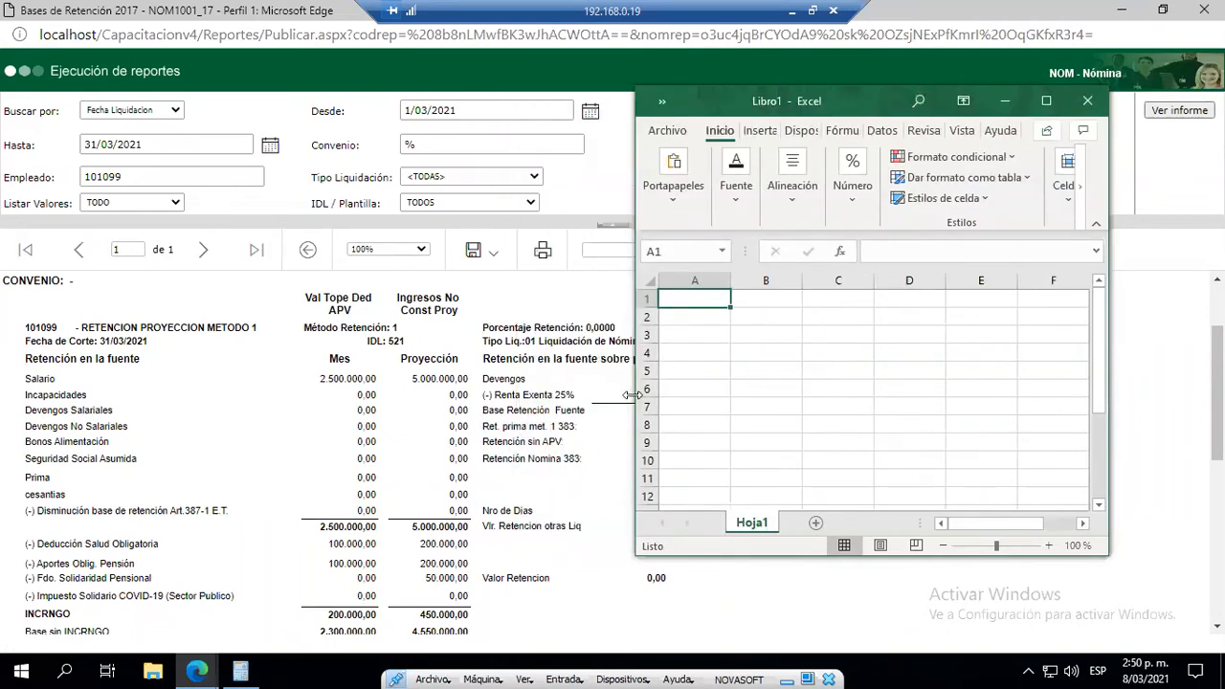
- Compare the worksheet's ingresos, salud and penion amounts with the Mes column of the Bases de Retención report
left_click_drag(633, 394, 690, 394)
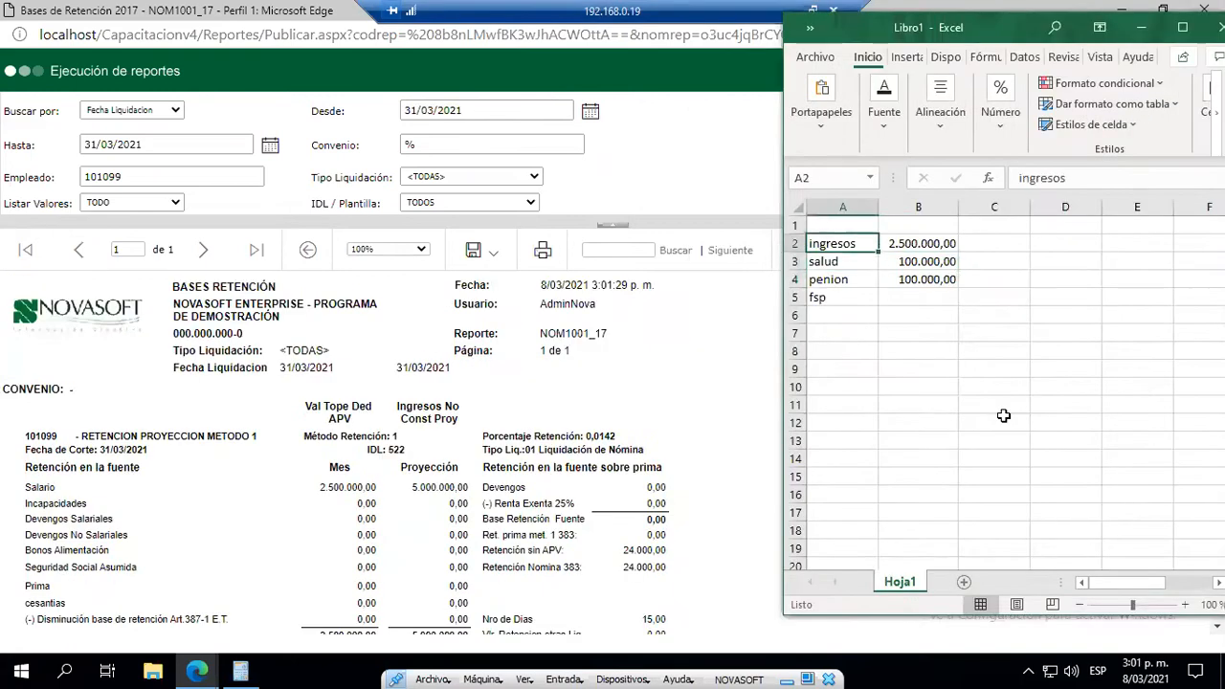
left_click_drag(834, 243, 914, 243)
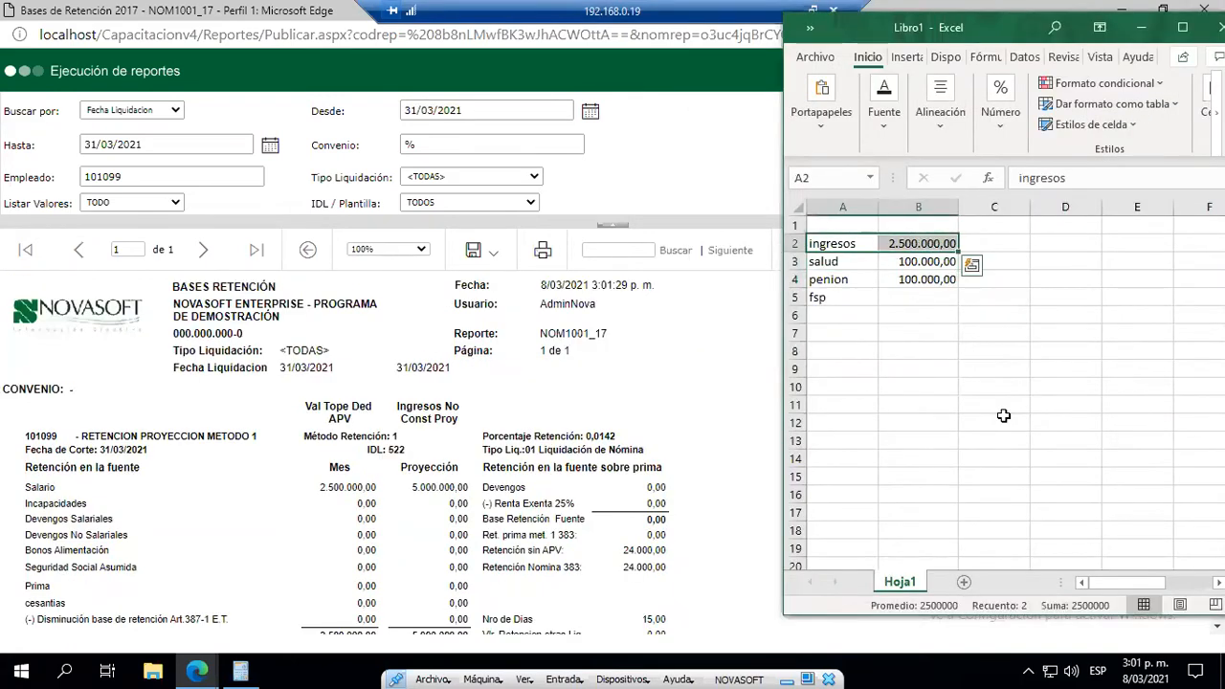
key("Down")
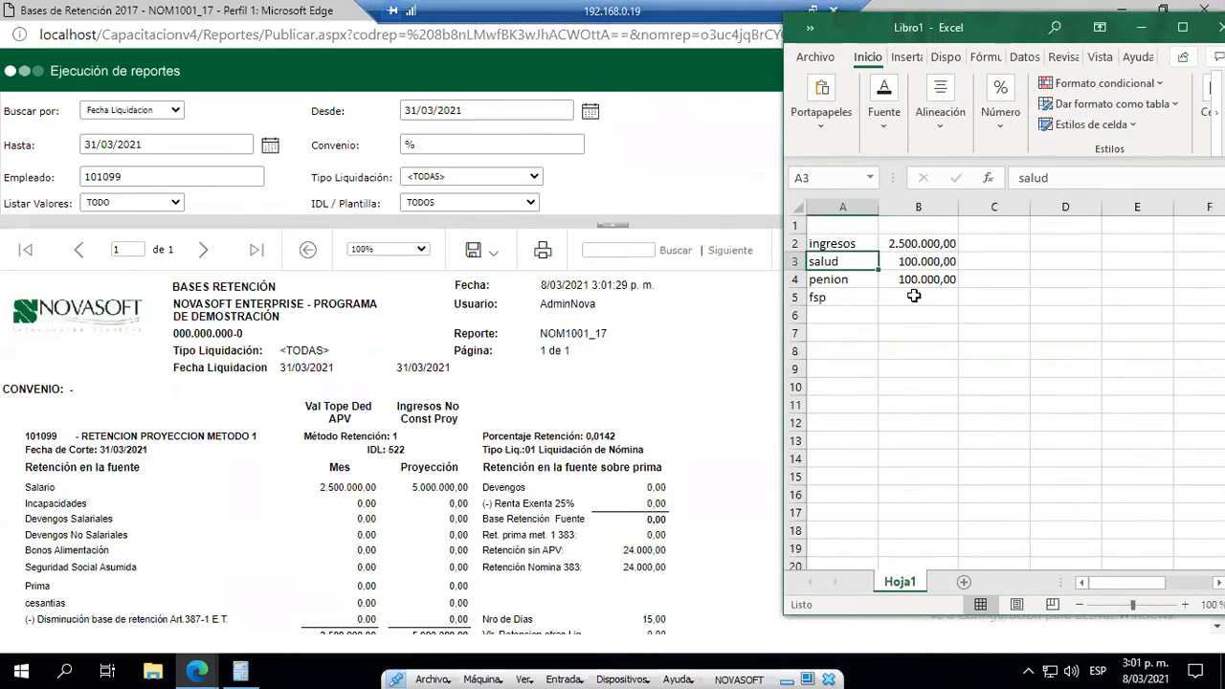
scroll(272, 538, "down", 2)
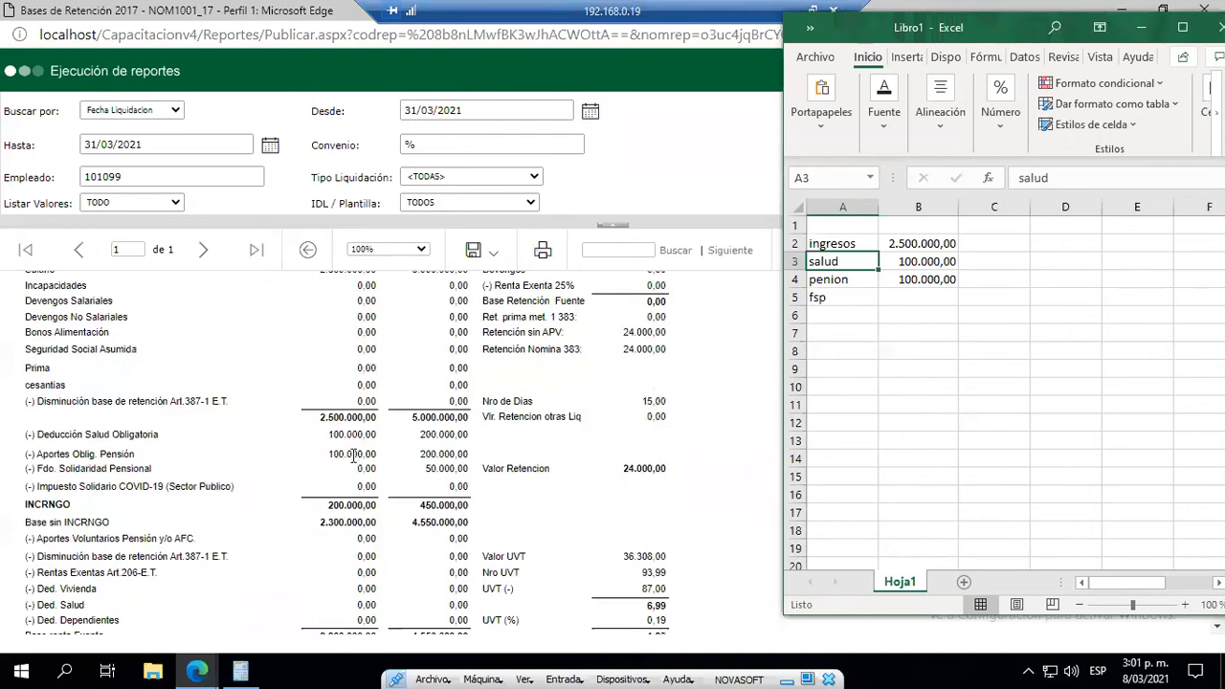
left_click_drag(331, 435, 365, 454)
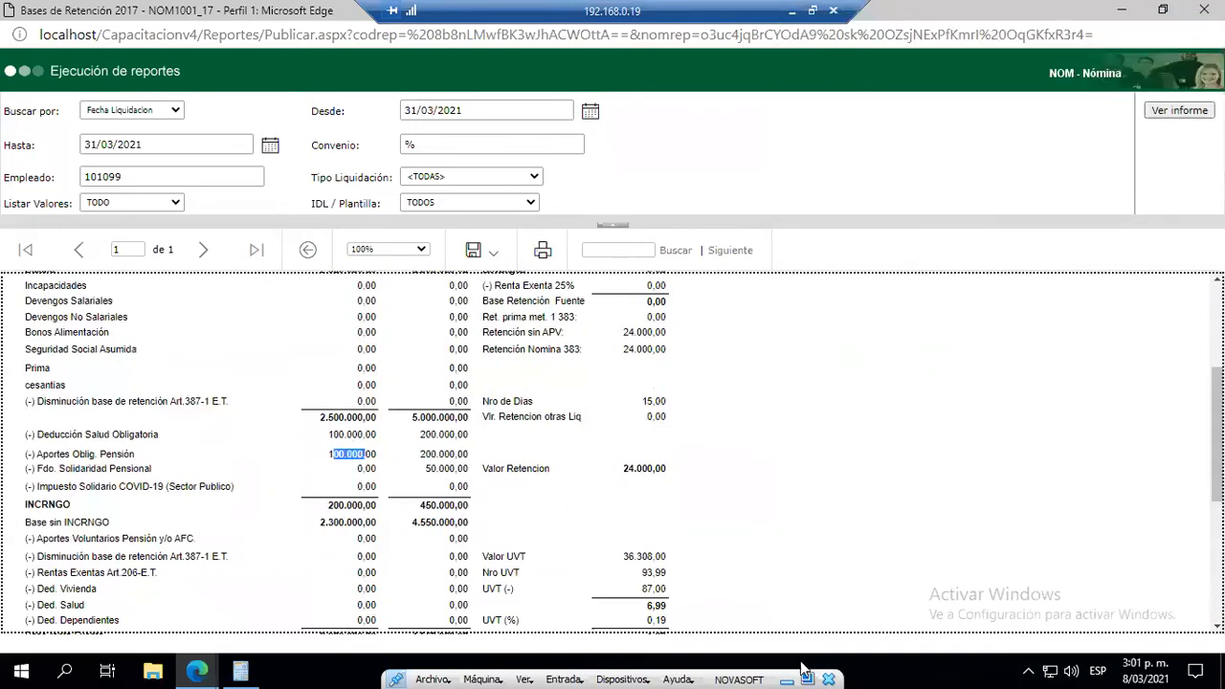
key("alt+Tab")
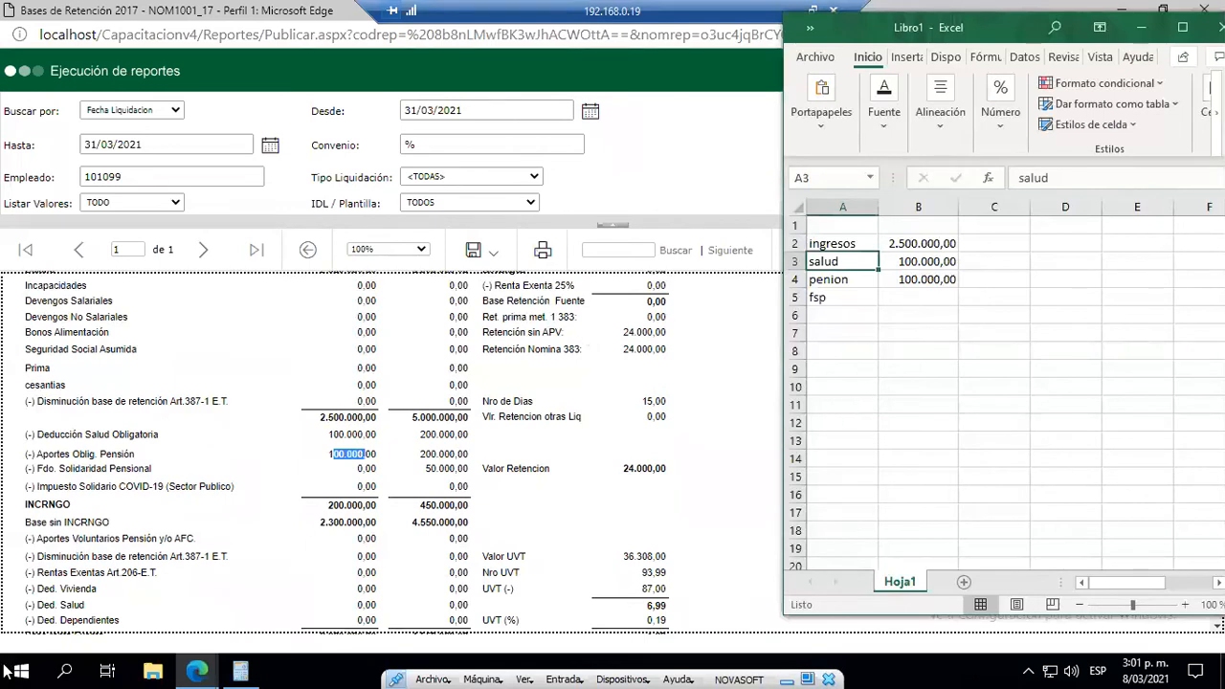
- Total the salud, penion and fsp amounts in cell B6 of the Excel worksheet with an automatic sum
left_click(916, 300)
key("Down")
type("x")
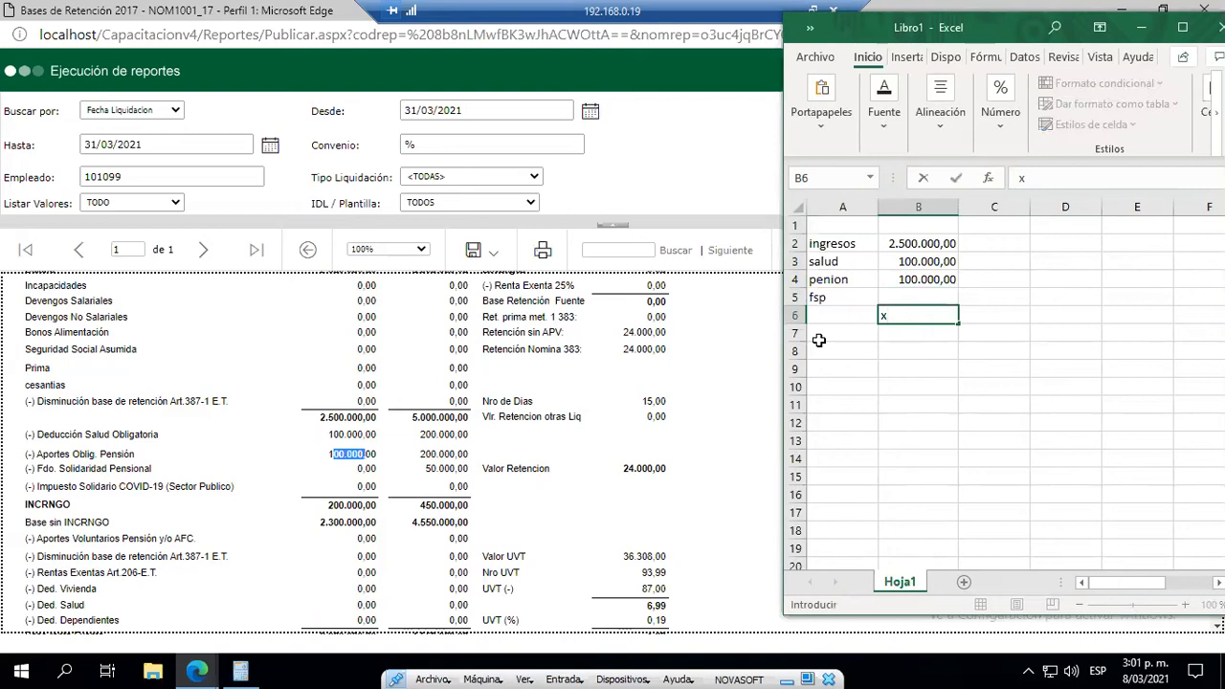
key("Escape")
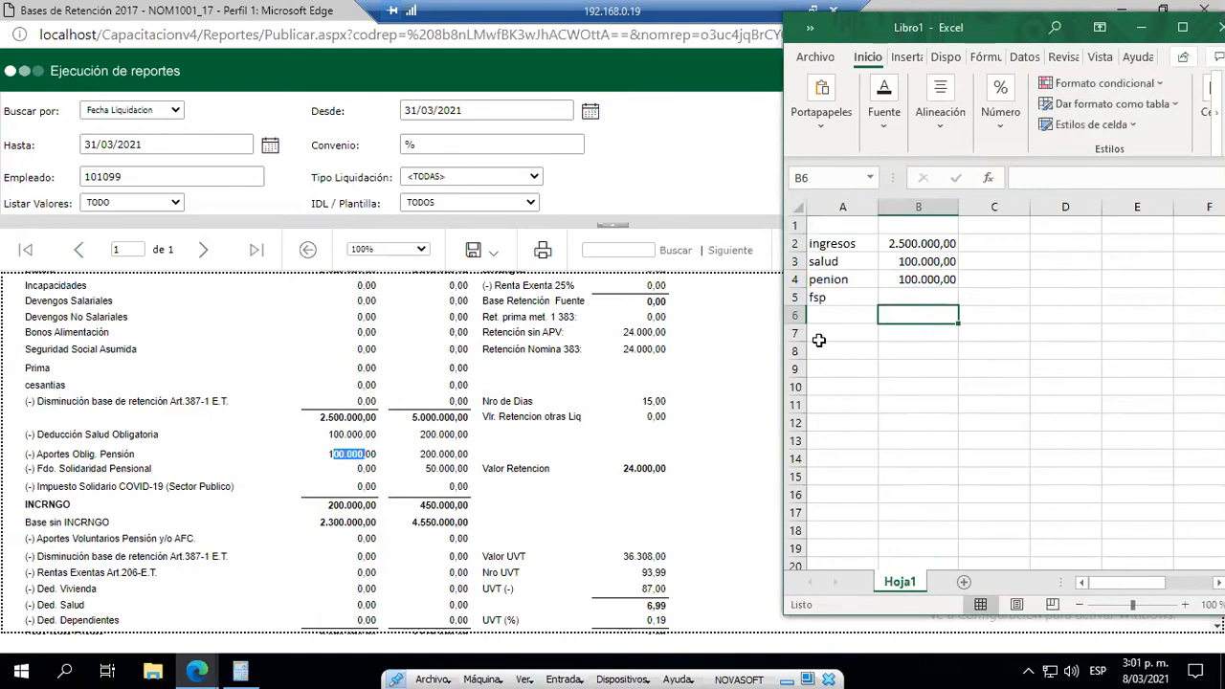
key("alt+equal")
key("Down")
key("shift+Down")
key("shift+Down")
key("Return")
key("Up")
key("Left")
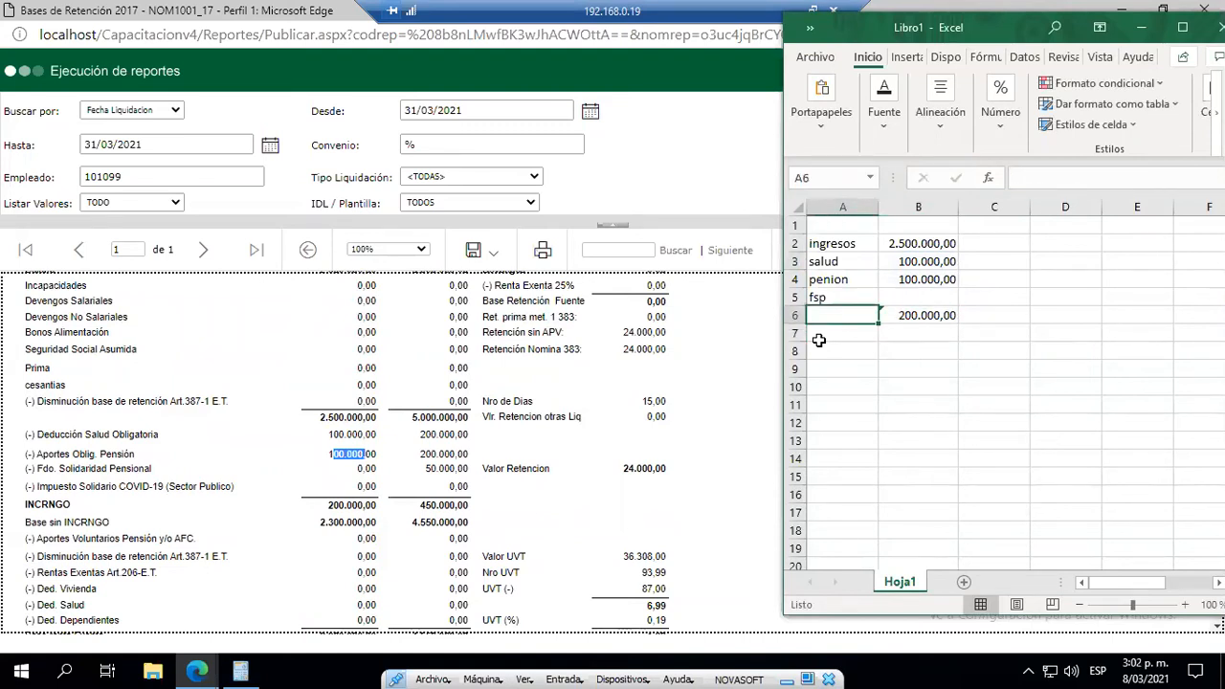
- Subtract the deductions total from the ingresos amount in cell B8 with the formula +B2-B6
key("Down")
key("Right")
key("Down")
key("Left")
key("Right")
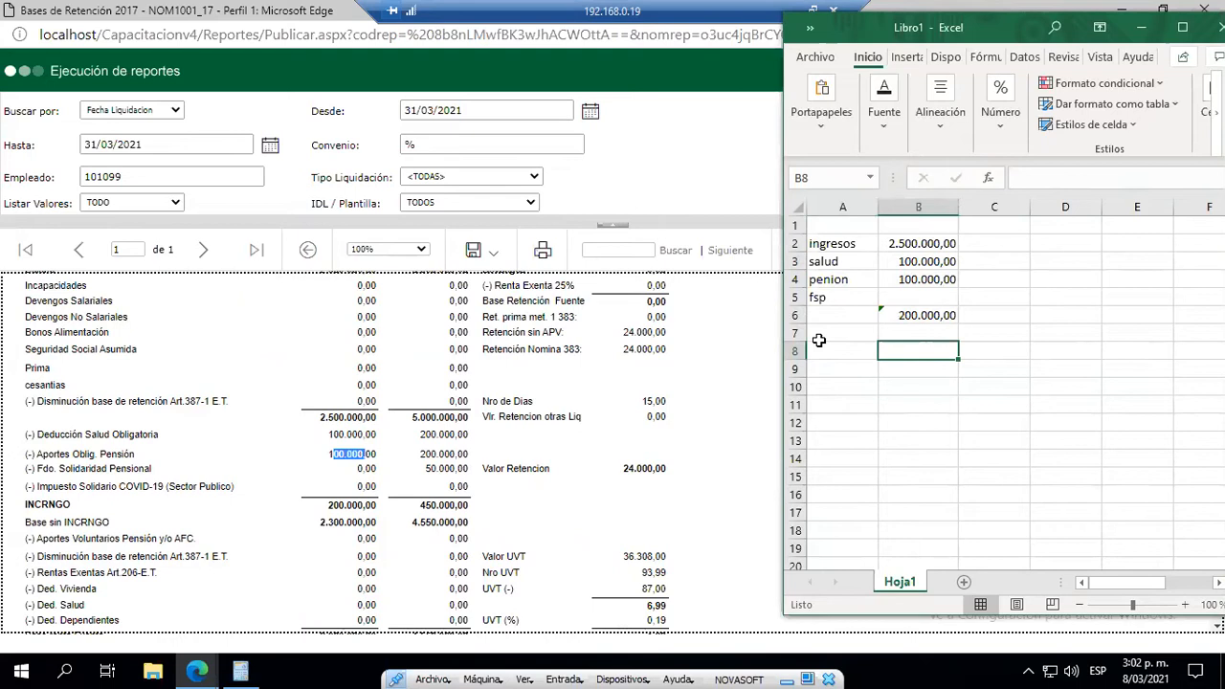
type("+")
key("Up")
key("Up")
key("Up")
key("Up")
key("Up")
key("Up")
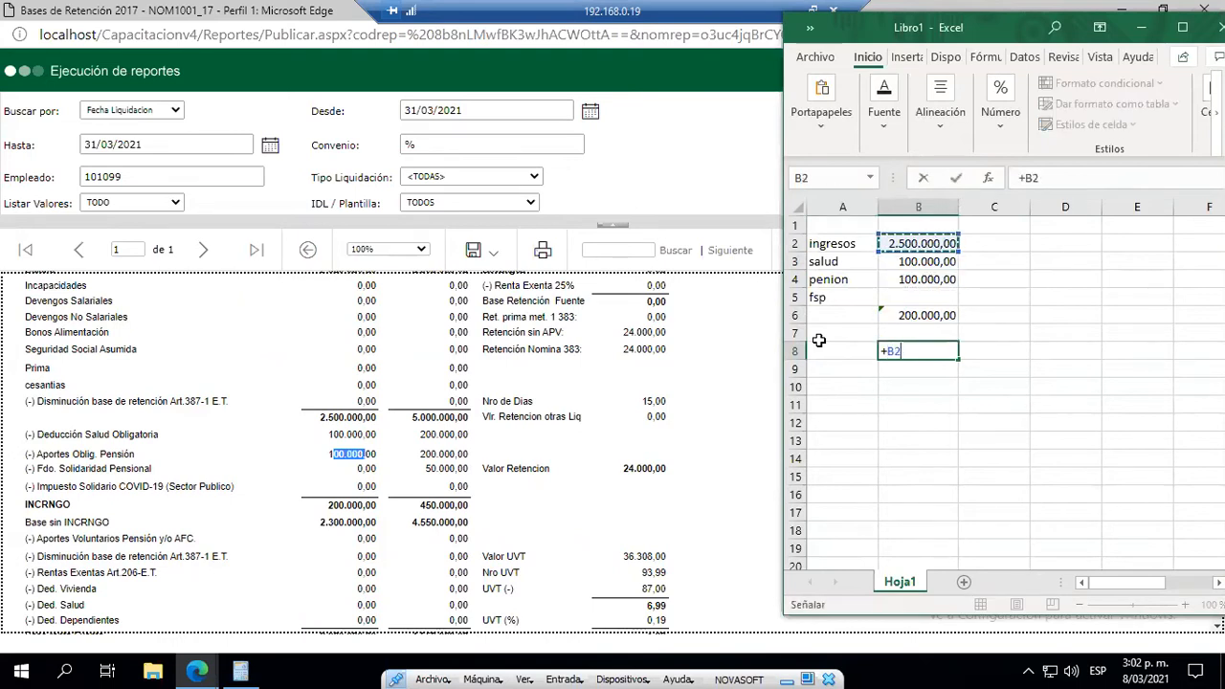
type("-")
key("Up")
key("Up")
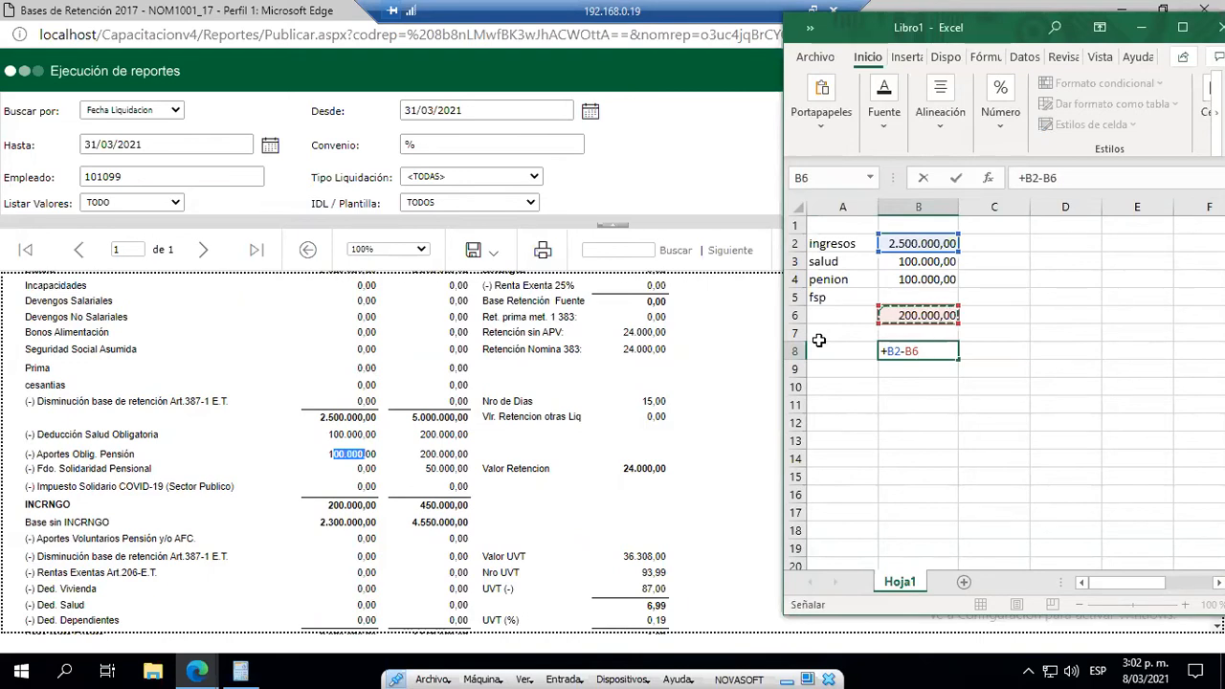
key("ctrl+Return")
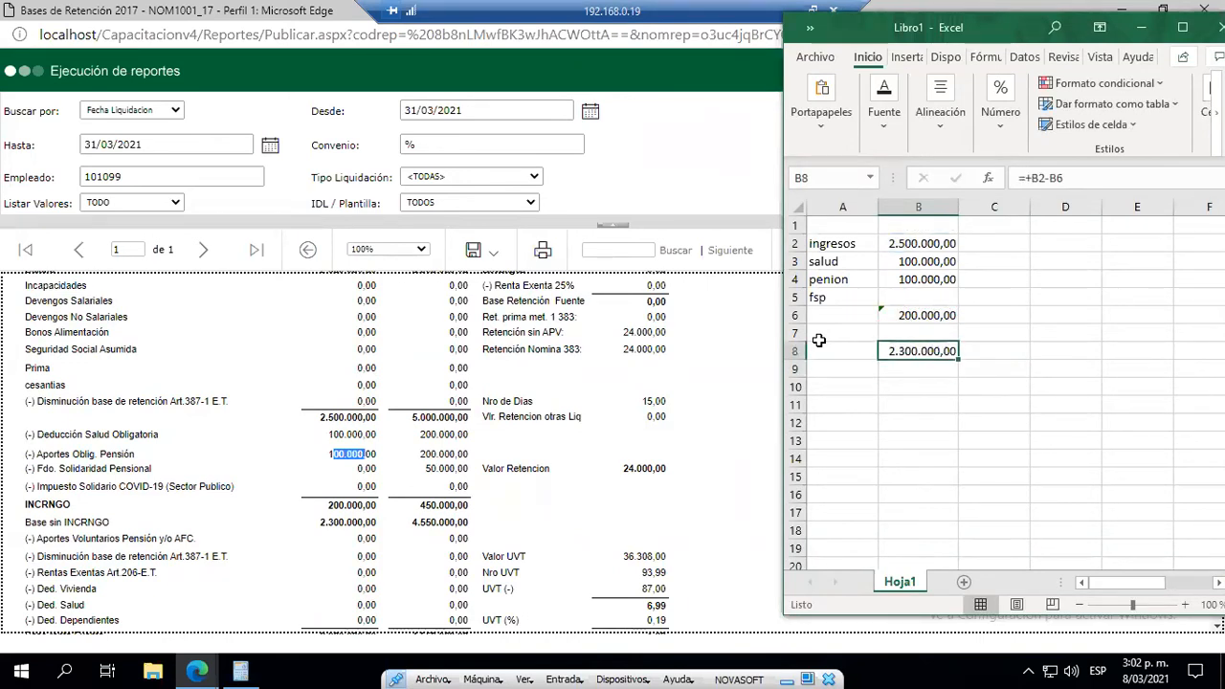
- Check the report's Base renta Exenta and Renta Exenta 25% rows, and label cell A8 of the worksheet INGRESOS
left_click(436, 546)
scroll(435, 545, "down", 3)
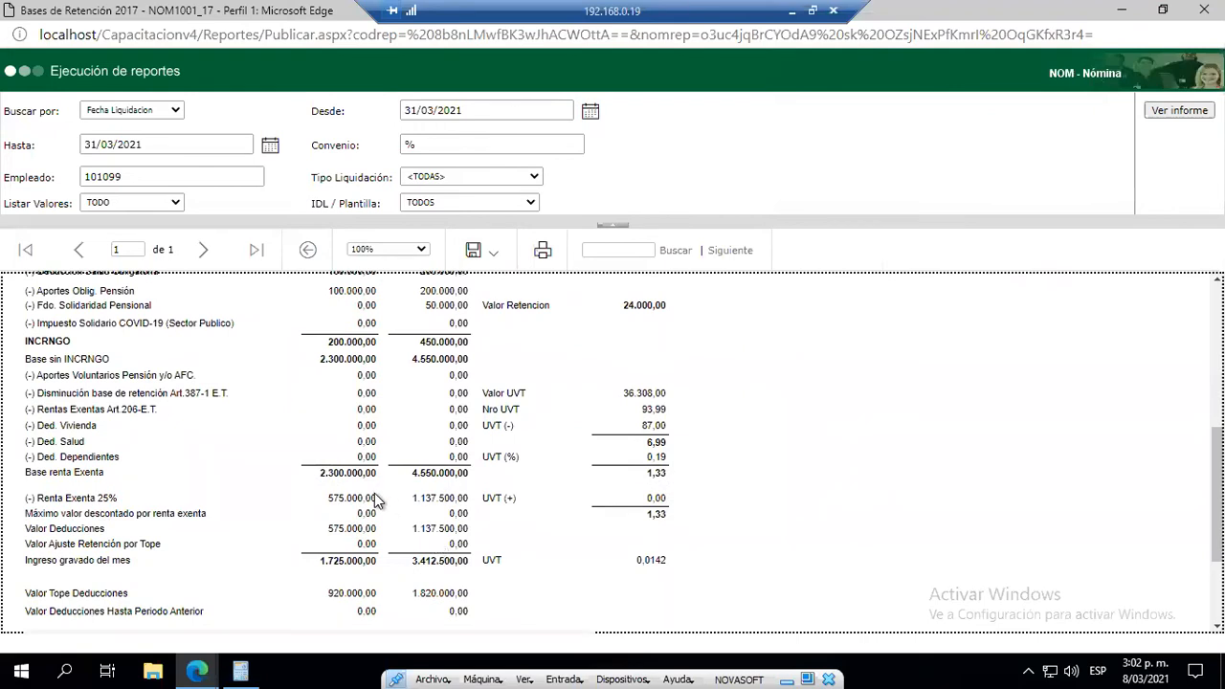
key("alt+Tab")
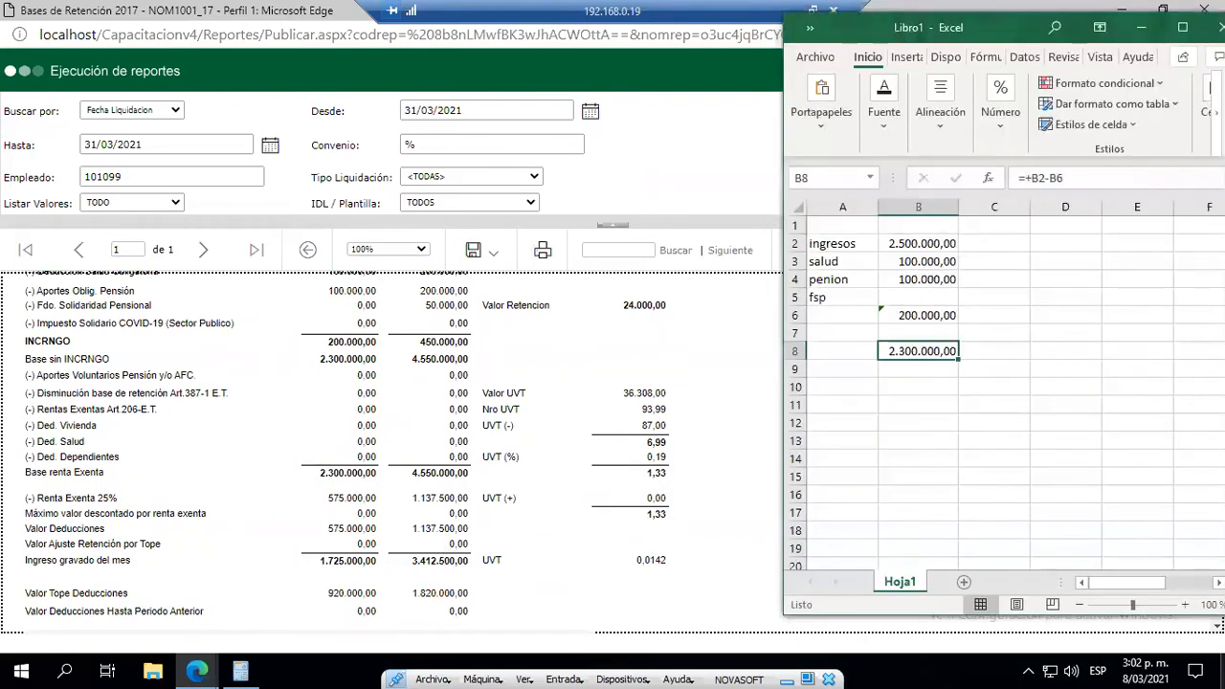
left_click(861, 369)
left_click(846, 350)
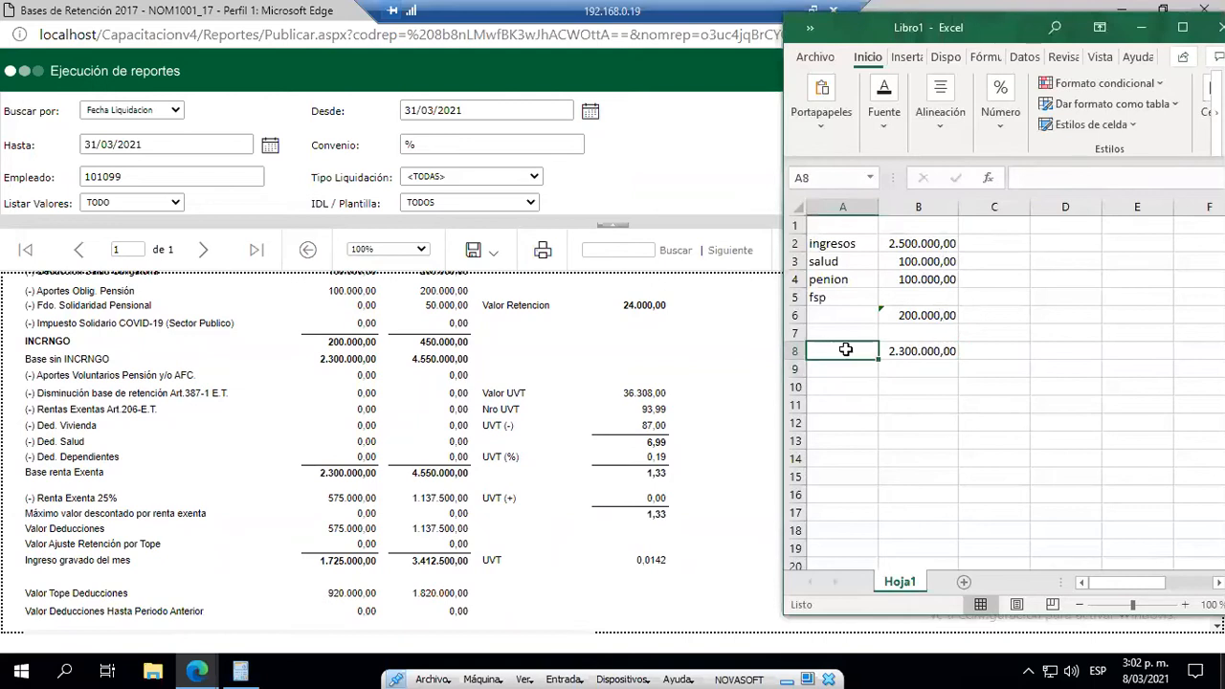
type("INGRESO")
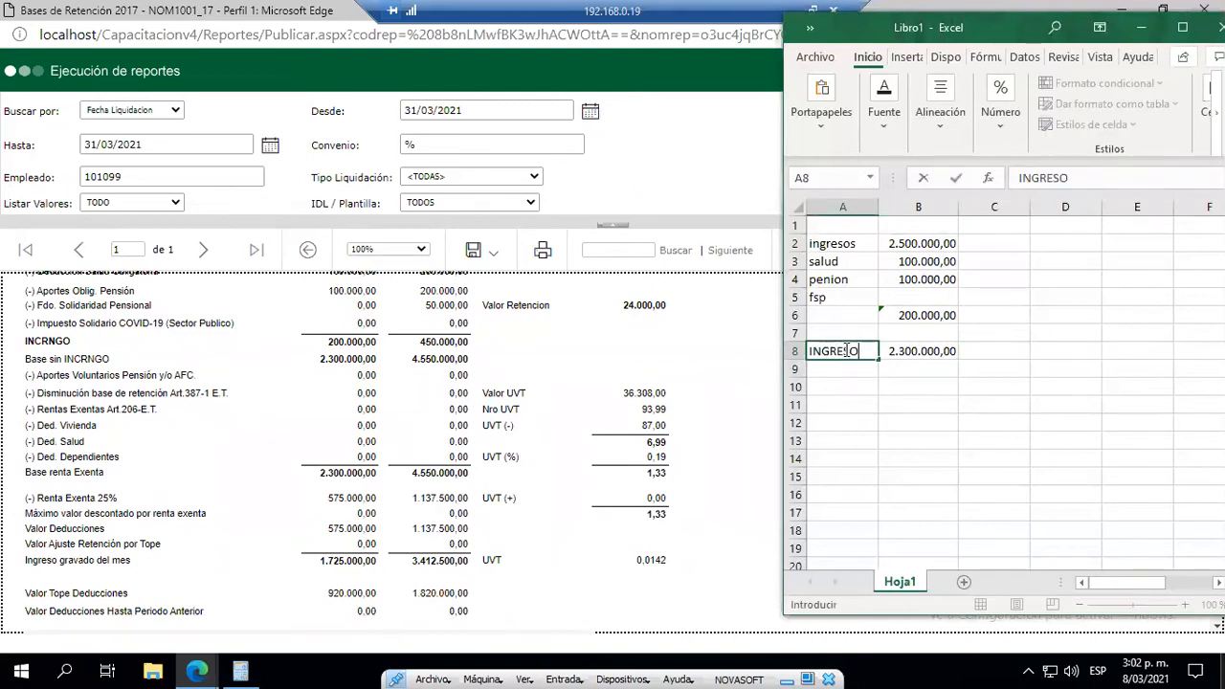
type("S")
key("Return")
- Enter 25% in cell A10 and calculate the exempt income in B10 with the formula +B8*0,25
key("Down")
key("Right")
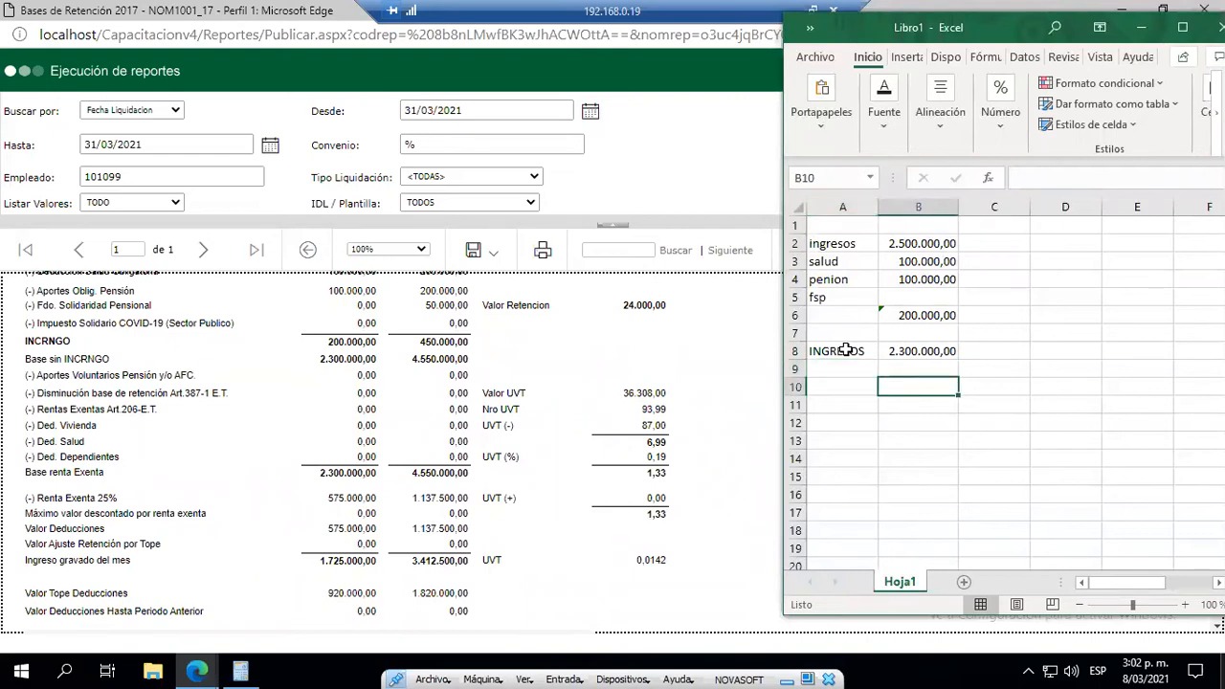
key("Down")
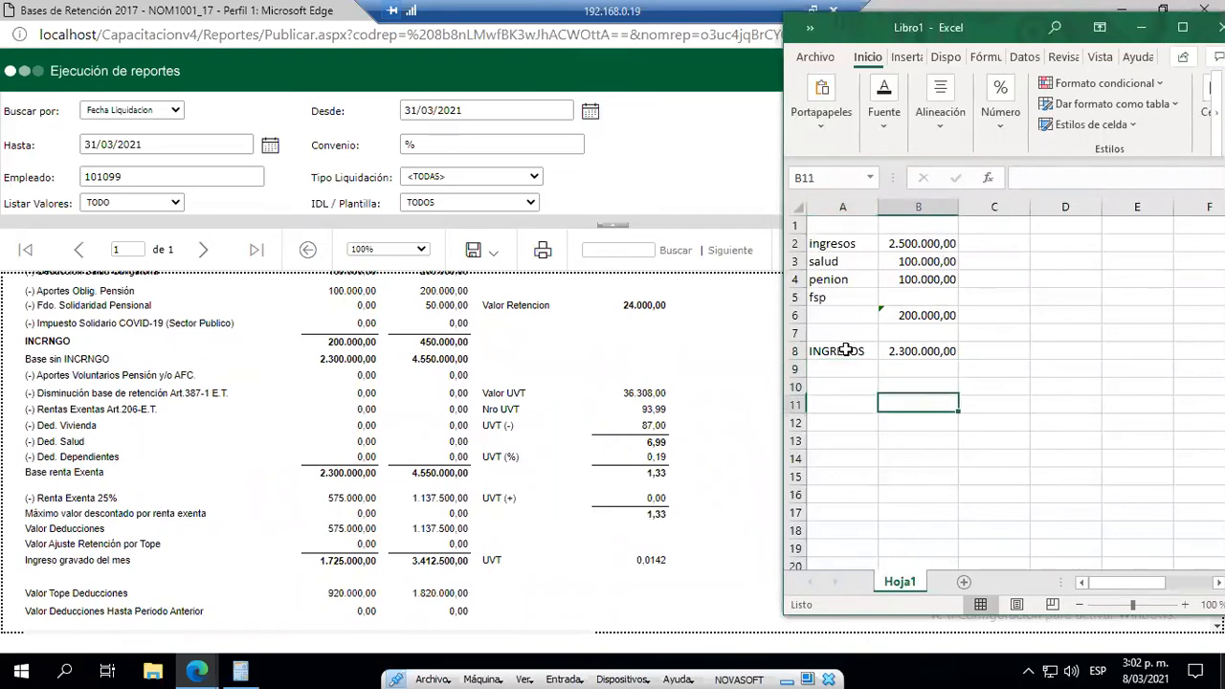
key("Left")
key("Up")
type("25%")
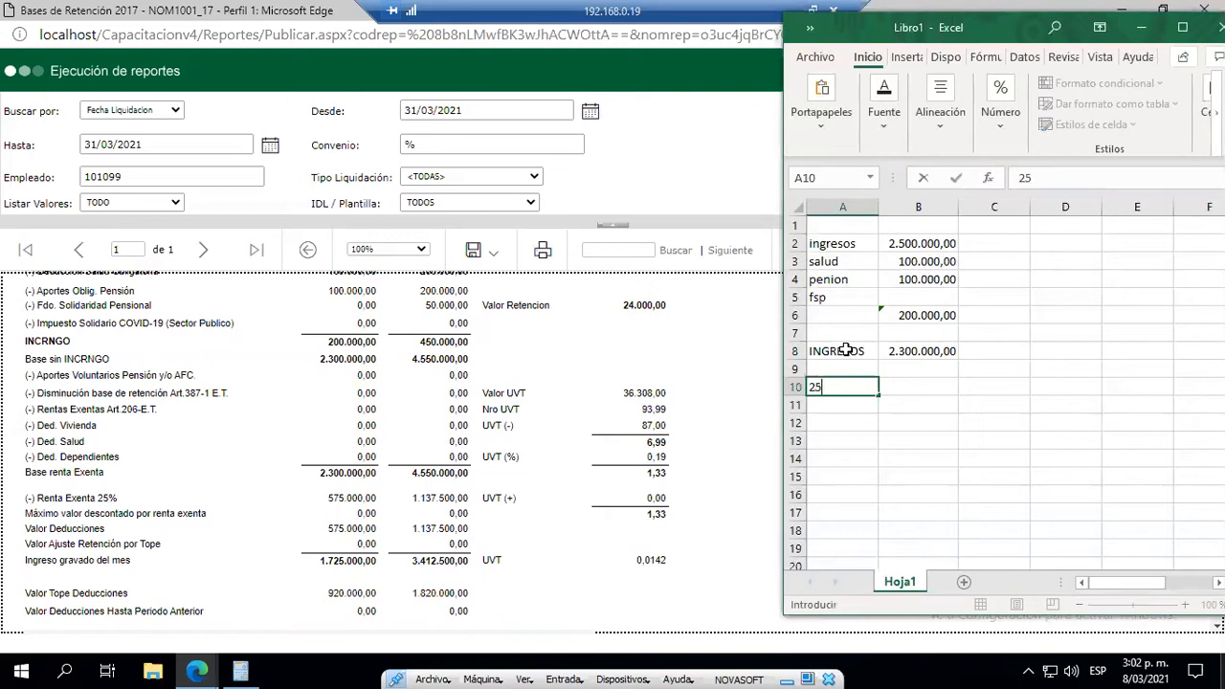
key("Right")
type("+")
key("Up")
key("Up")
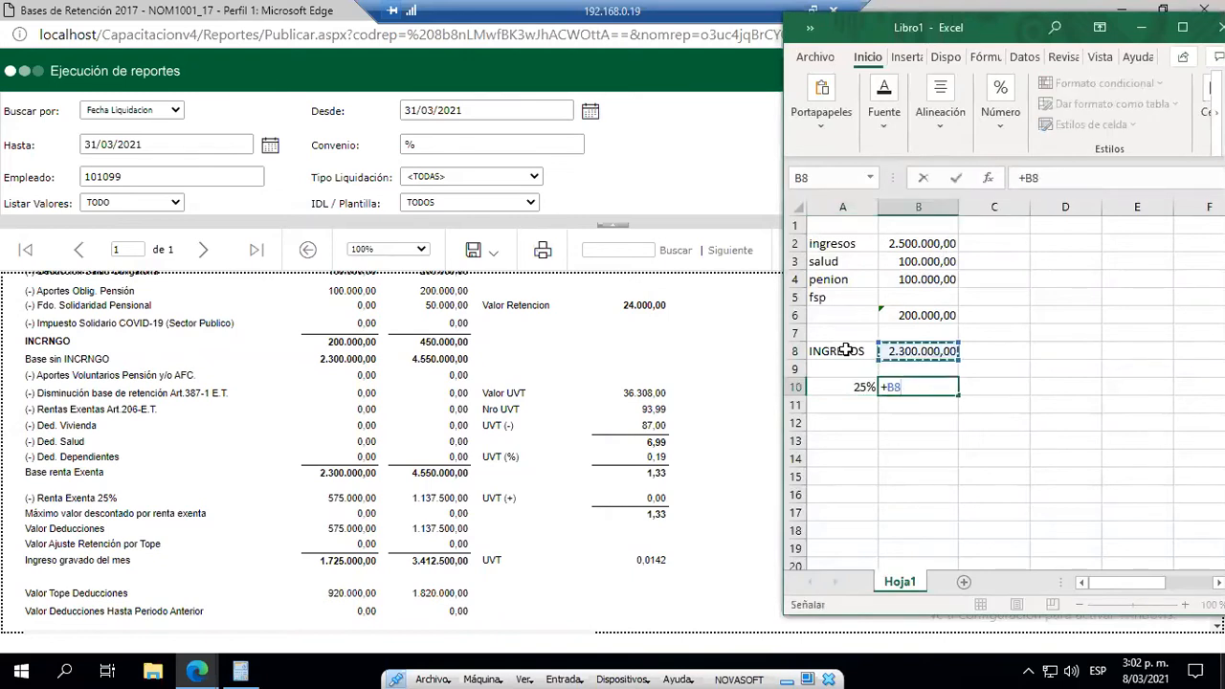
type("*0,25")
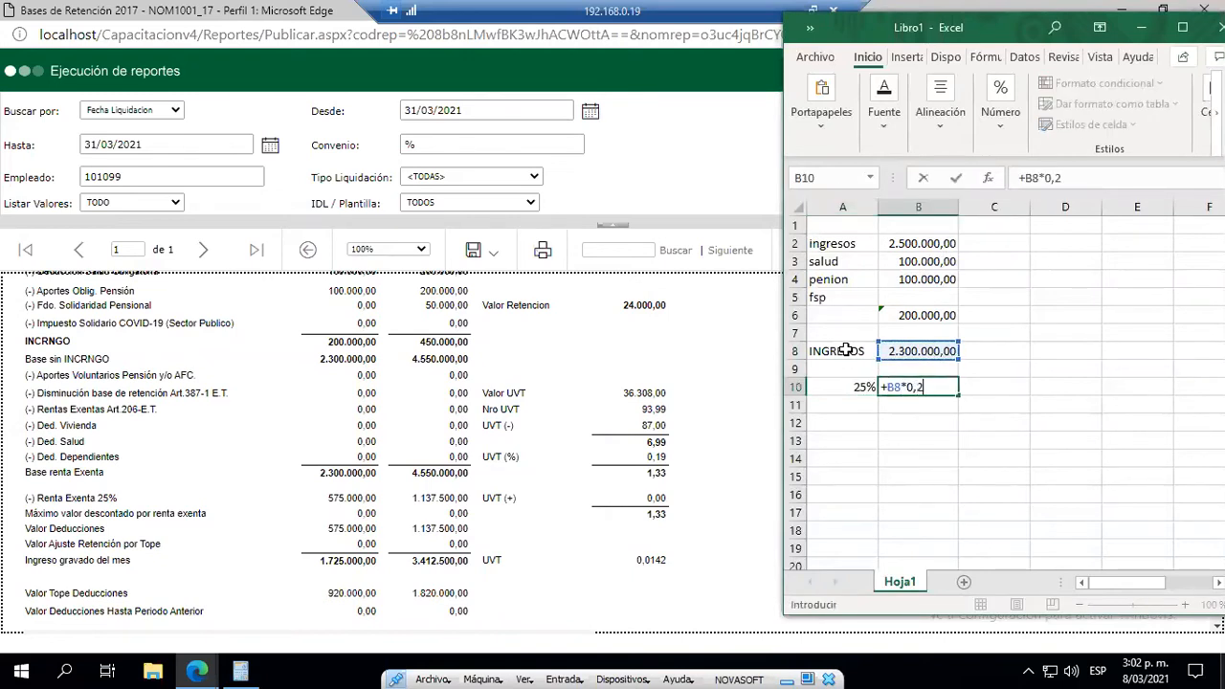
key("Return")
key("Up")
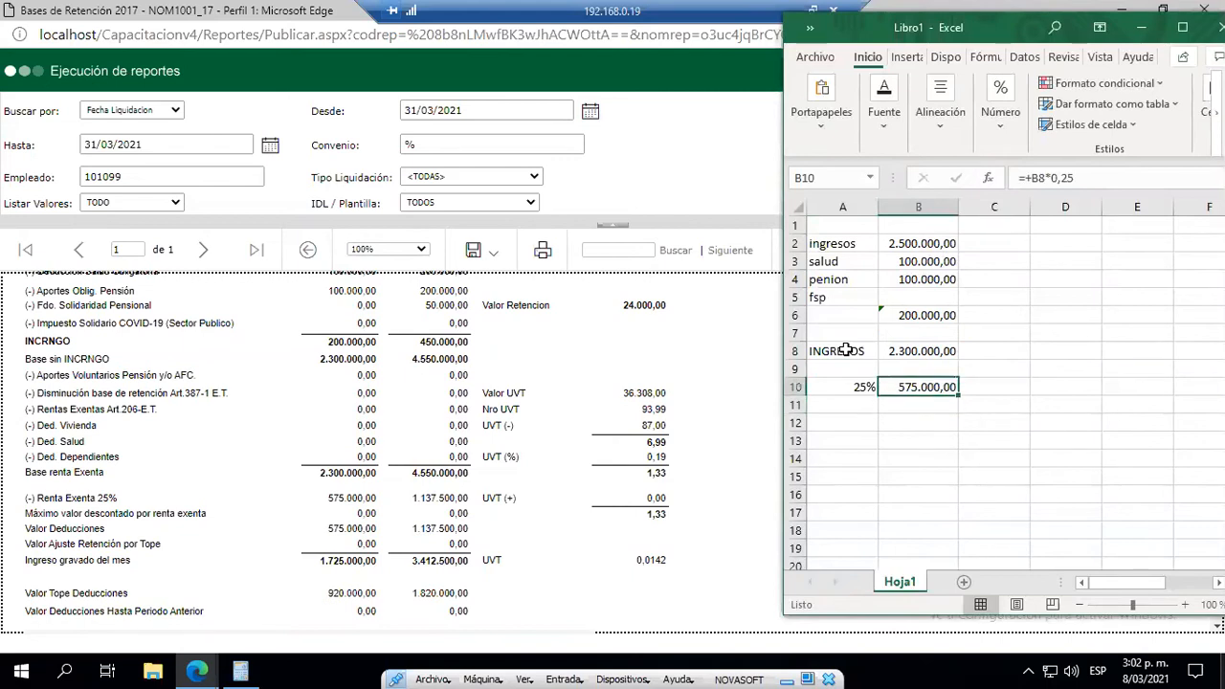
- Label cell A12 as I G M for the month's taxable income
key("Down")
key("Down")
key("Left")
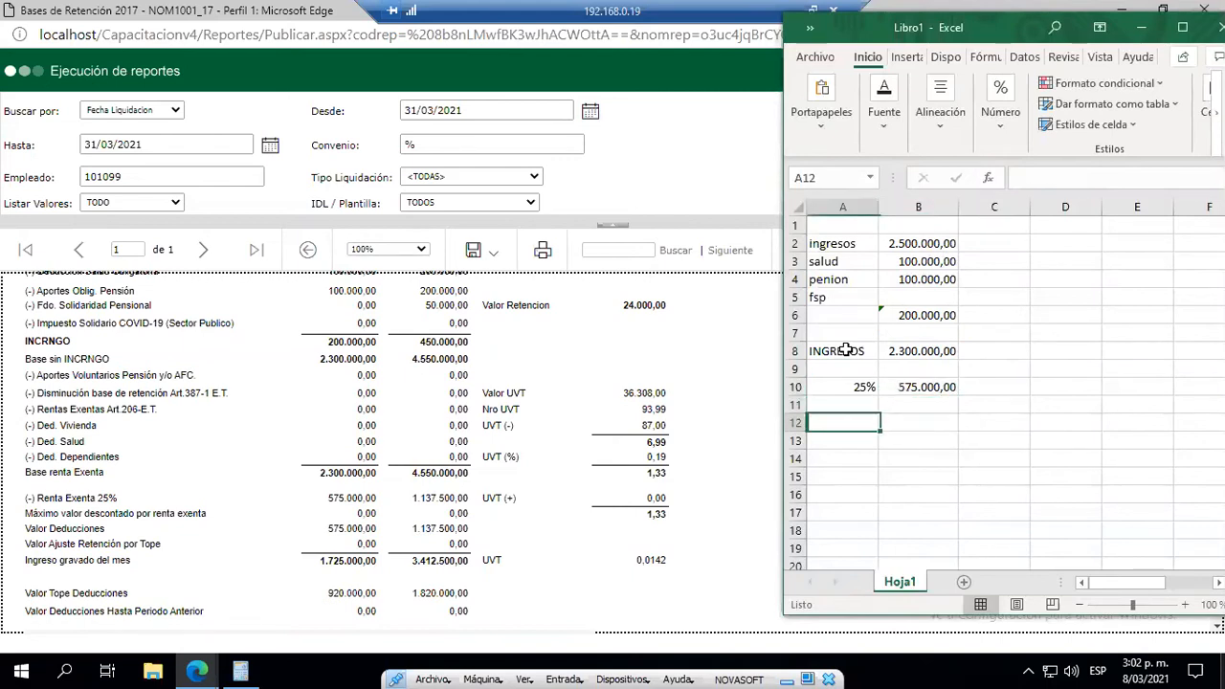
type("INGRESO")
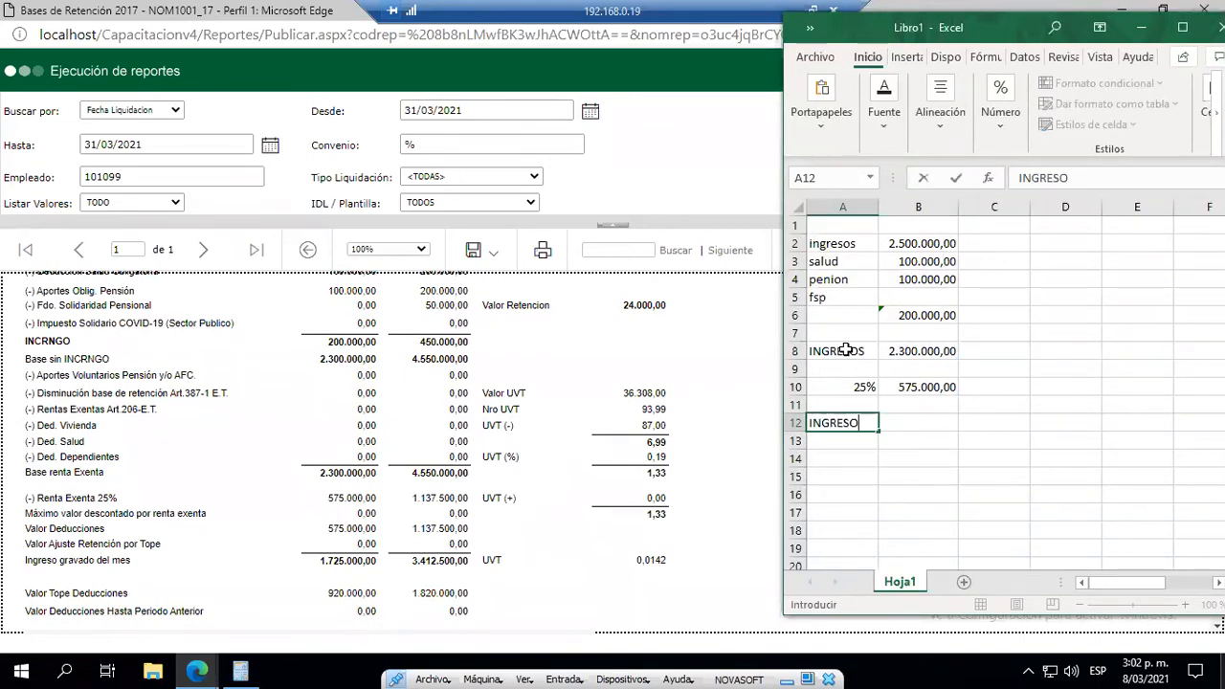
key("BackSpace")
key("BackSpace")
key("BackSpace")
key("BackSpace")
key("BackSpace")
key("BackSpace")
type("G")
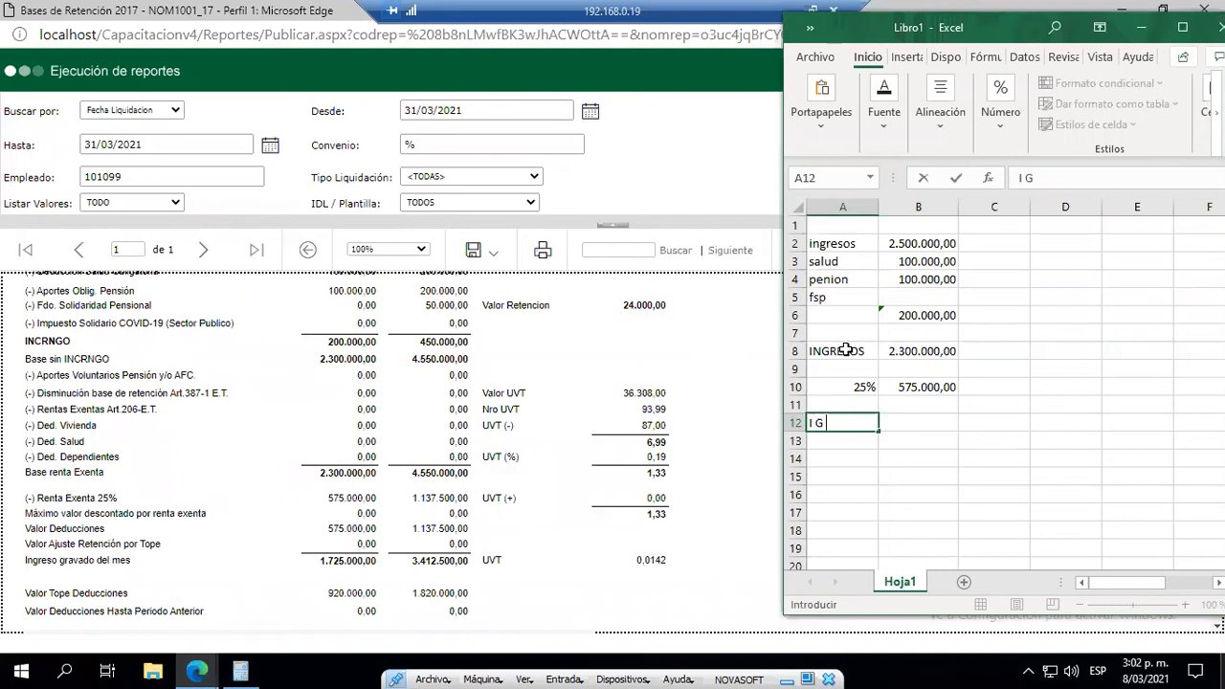
type(" M")
key("Tab")
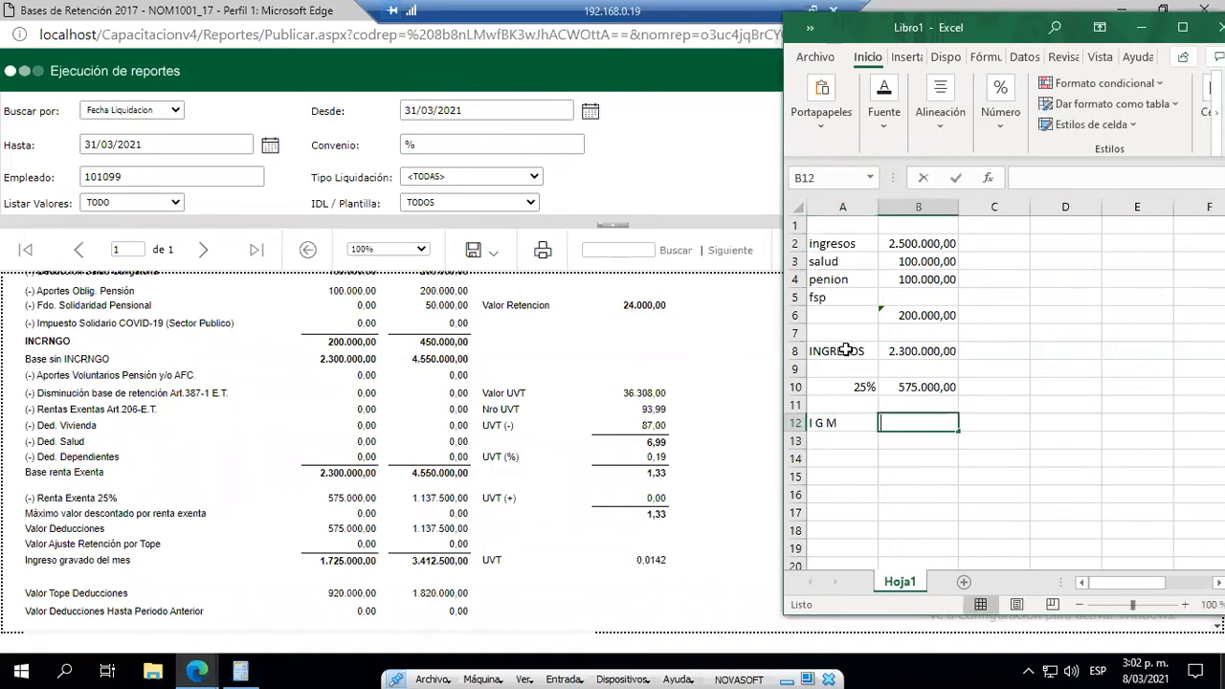
- Calculate the month's taxable income in cell B12 with the formula +B8-B10
type("+")
key("Up")
key("Up")
key("Up")
key("Up")
type("-")
key("Up")
key("Up")
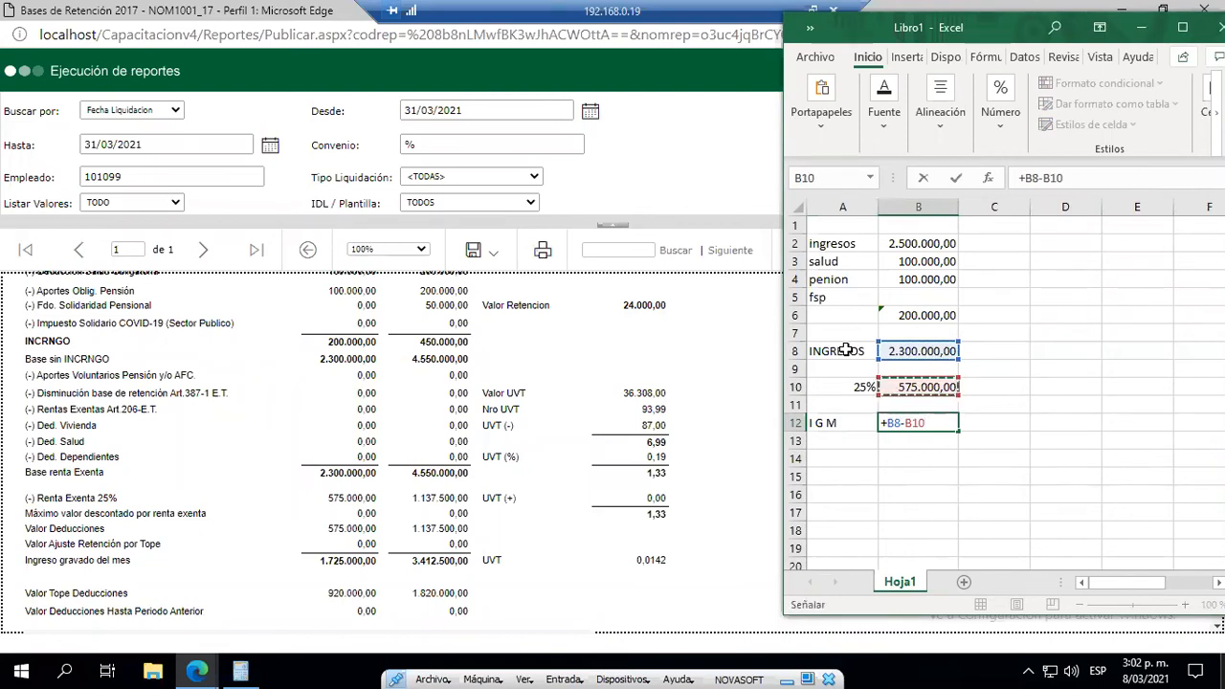
key("Return")
key("Up")
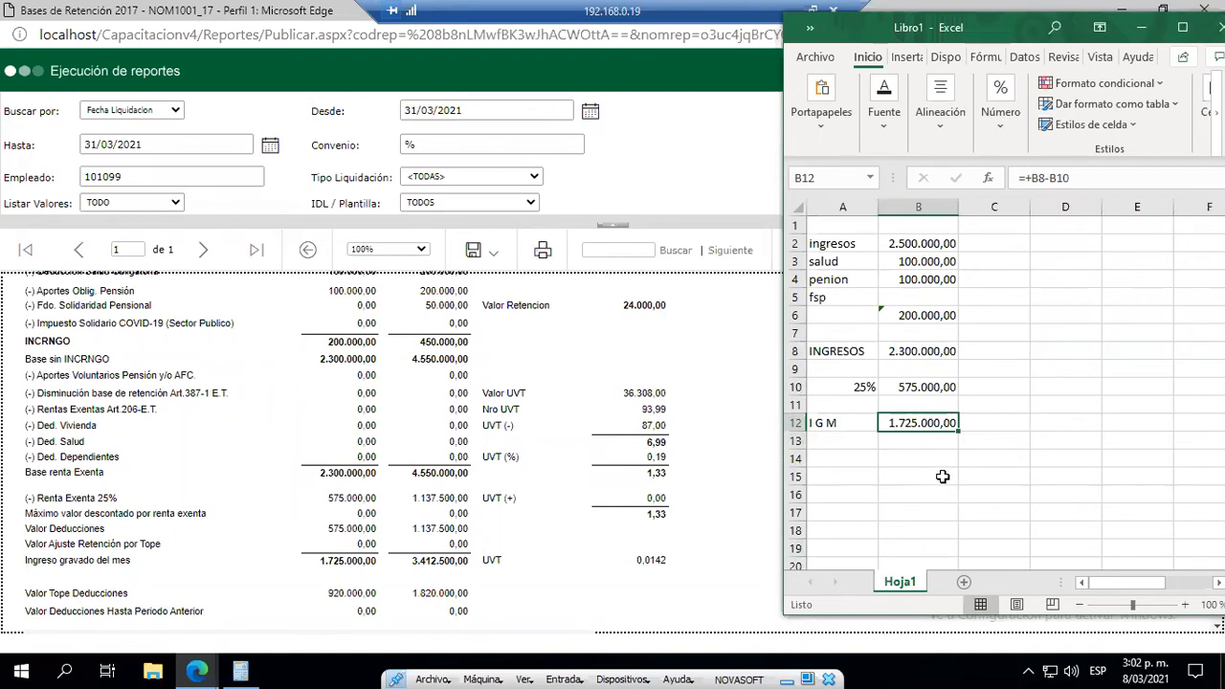
- Highlight the I G M label and its amount in A12:B12 with yellow fill, and restore the Excel window beside the report
left_click_drag(826, 423, 921, 423)
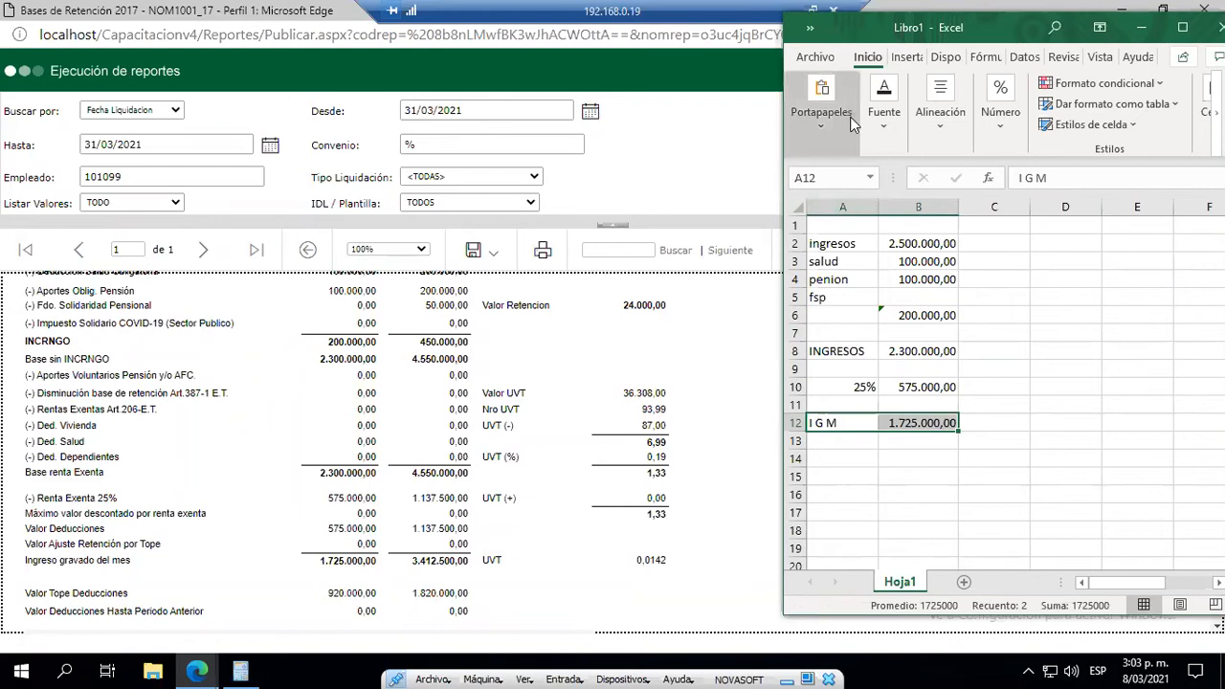
double_click(1023, 34)
left_click(226, 106)
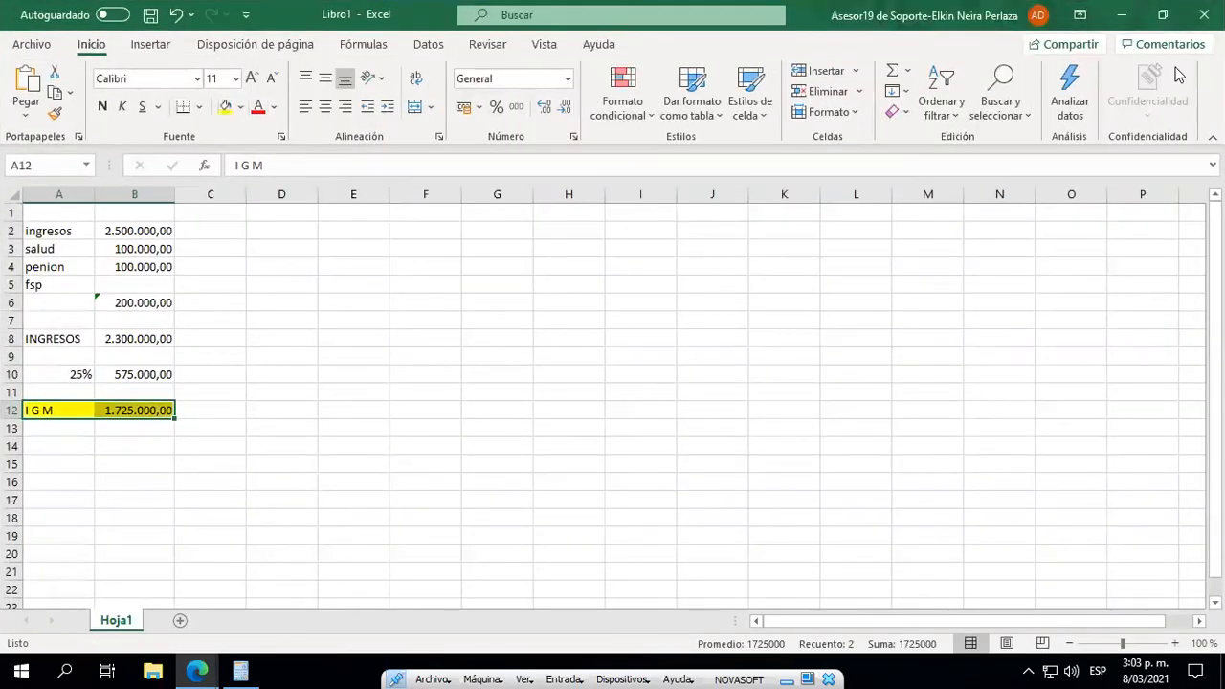
left_click(1163, 15)
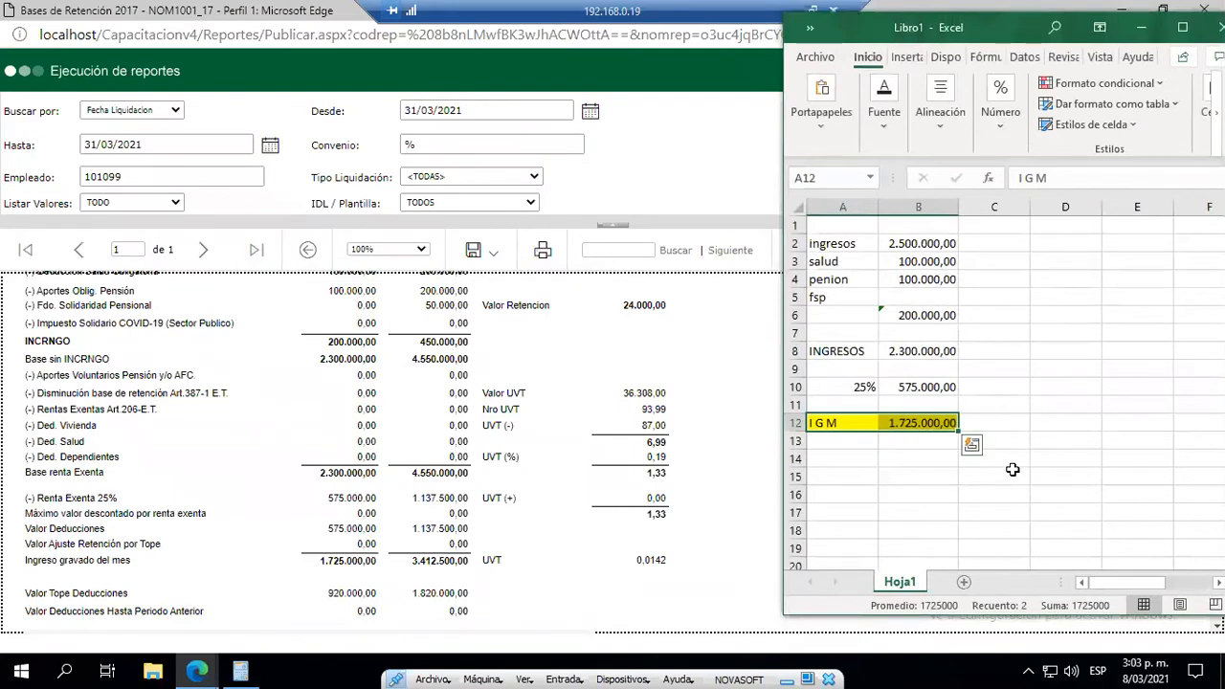
left_click(994, 475)
key("Up")
key("Up")
key("Up")
key("Up")
key("Up")
key("Up")
key("Up")
key("Up")
key("Up")
key("Up")
key("Up")
key("Up")
key("Up")
key("Up")
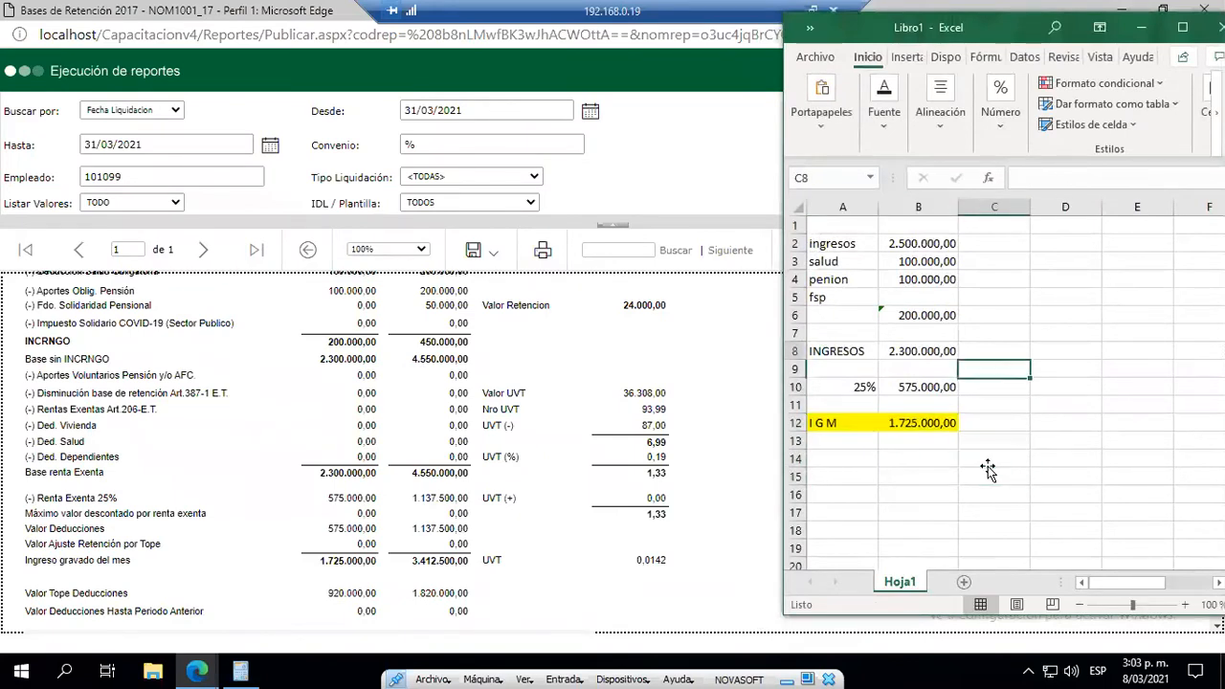
key("Right")
key("Right")
key("Right")
key("Down")
key("Left")
key("Left")
key("Left")
key("Left")
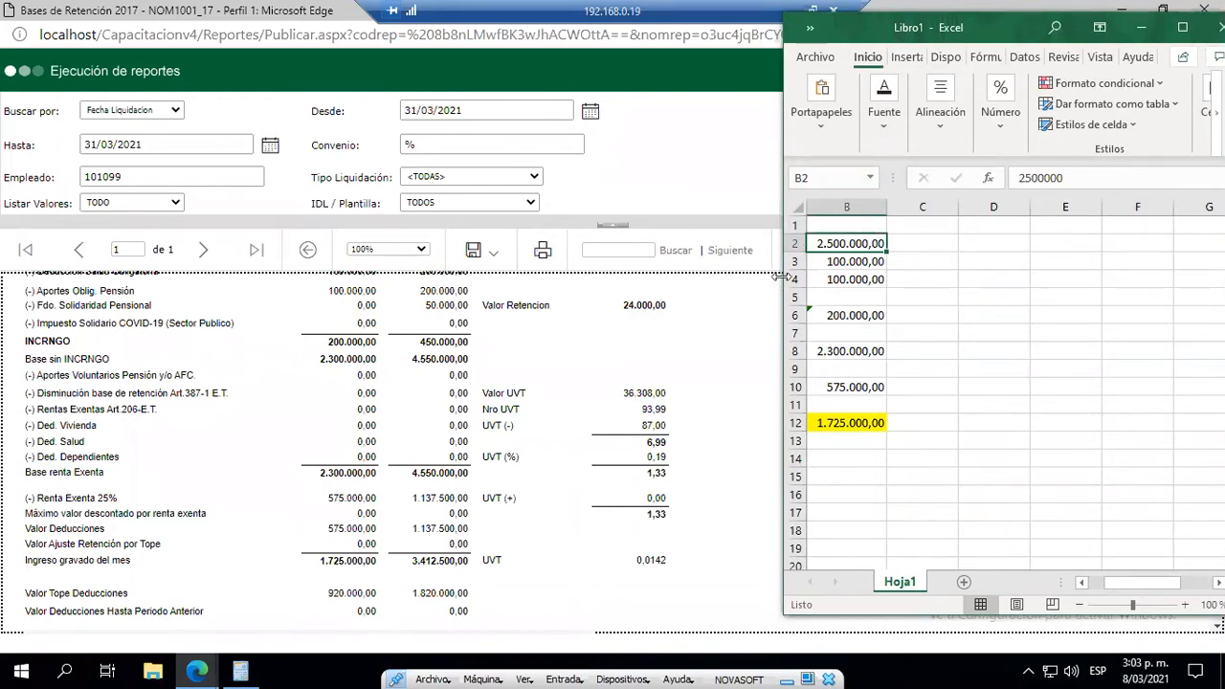
- Widen the Excel window beside the report and bring the label column A back into view
left_click_drag(783, 272, 720, 273)
left_click(846, 276)
key("Left")
key("Left")
key("Up")
key("Up")
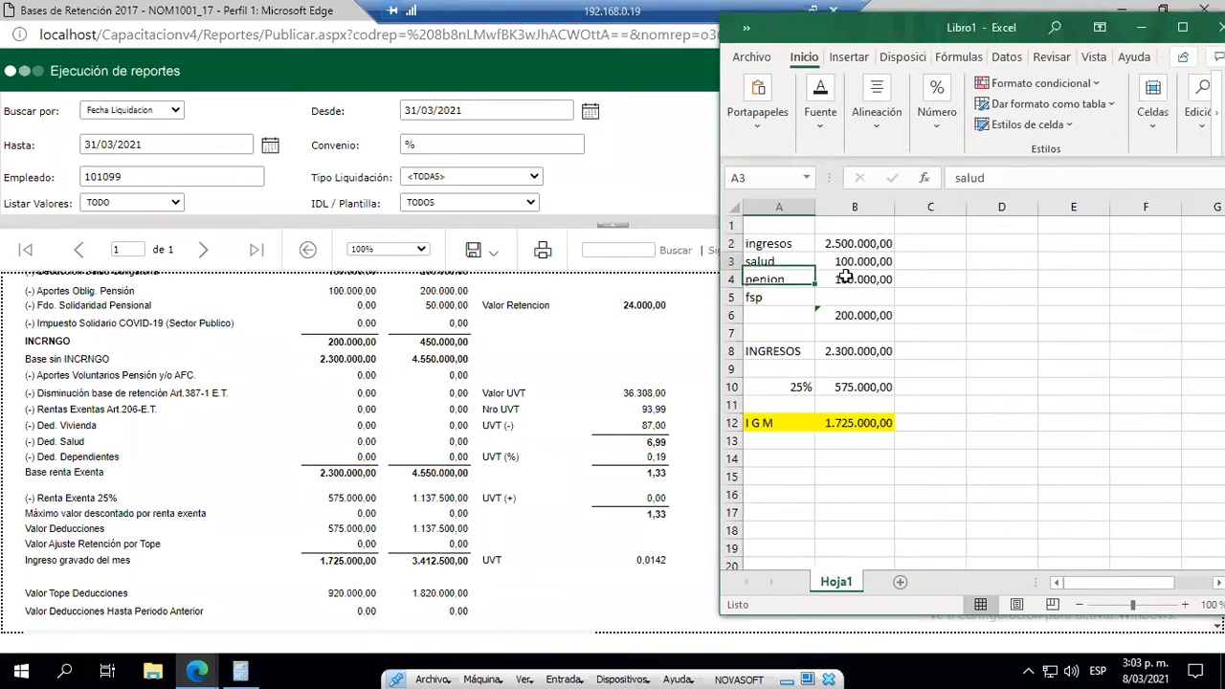
- Project the fortnight's income to a full month in cell D2 with the formula +B2/15*30
key("Right")
key("Right")
key("Right")
type("+")
key("Left")
key("Left")
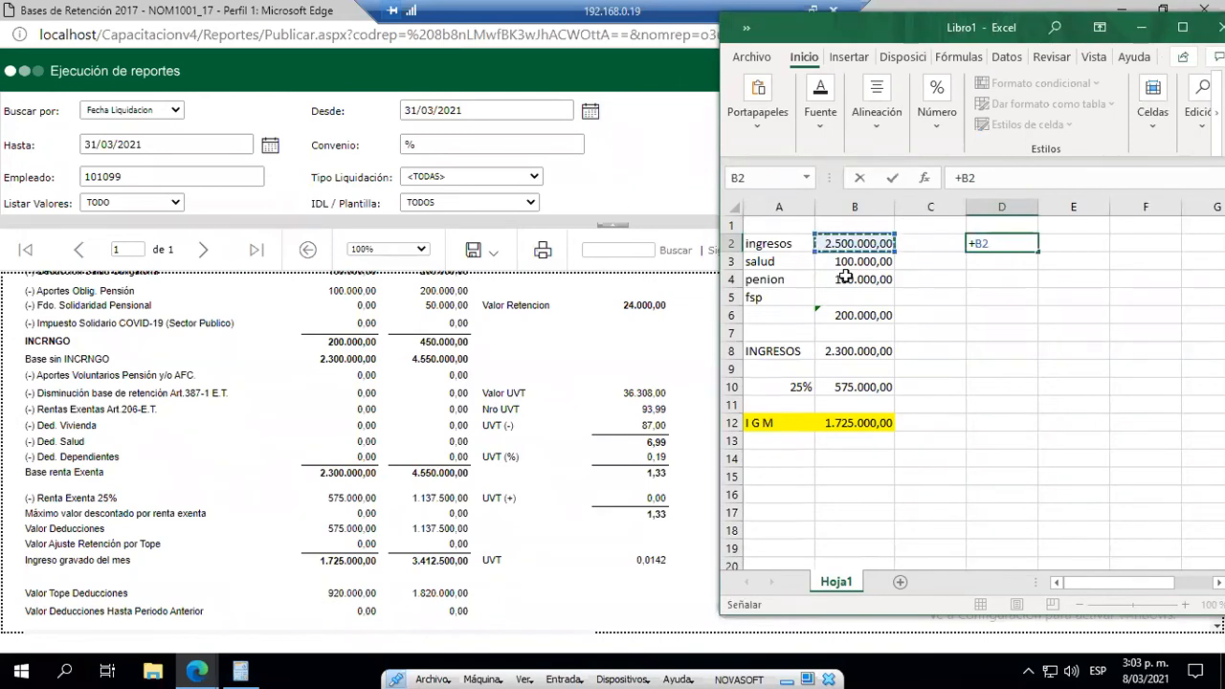
type("/15")
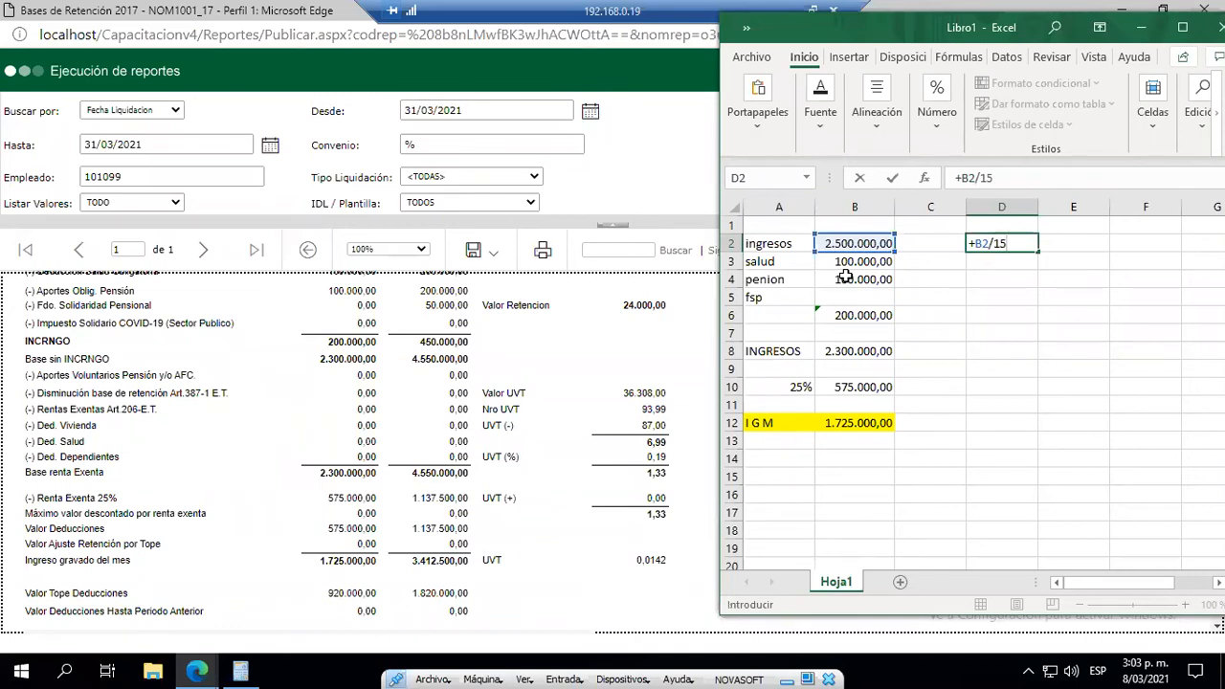
type("*30")
key("ctrl+Return")
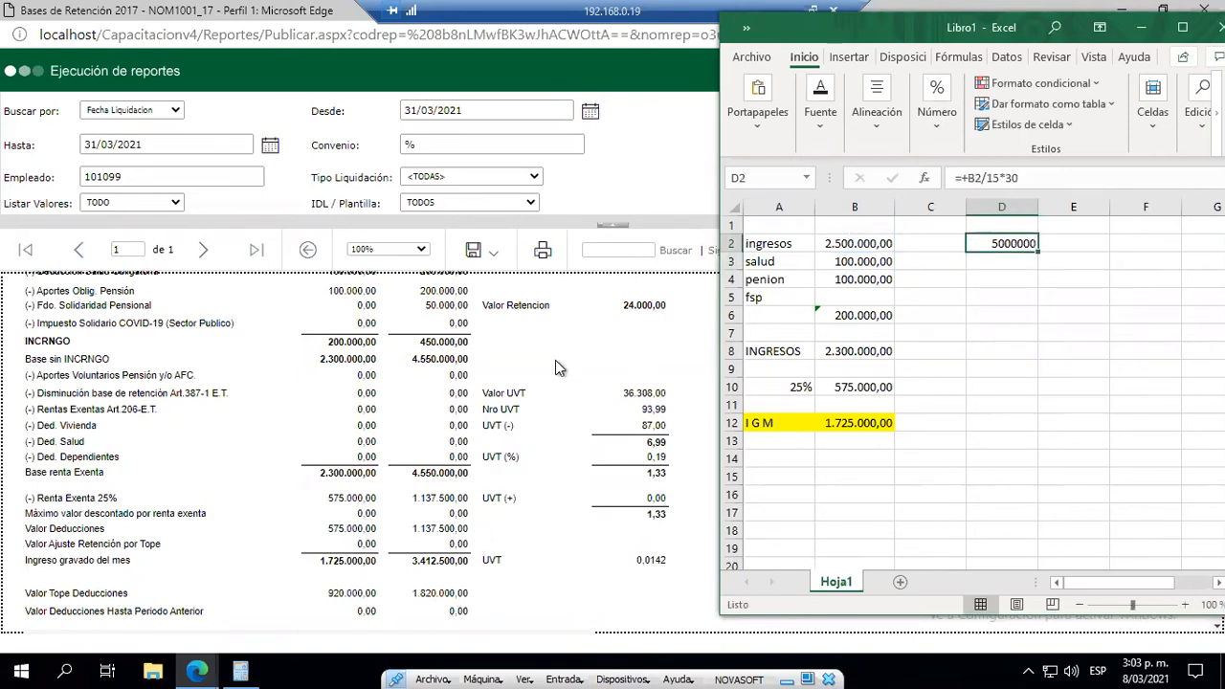
- Label cell D1 above the projected income as RET CON PRO
left_click(985, 227)
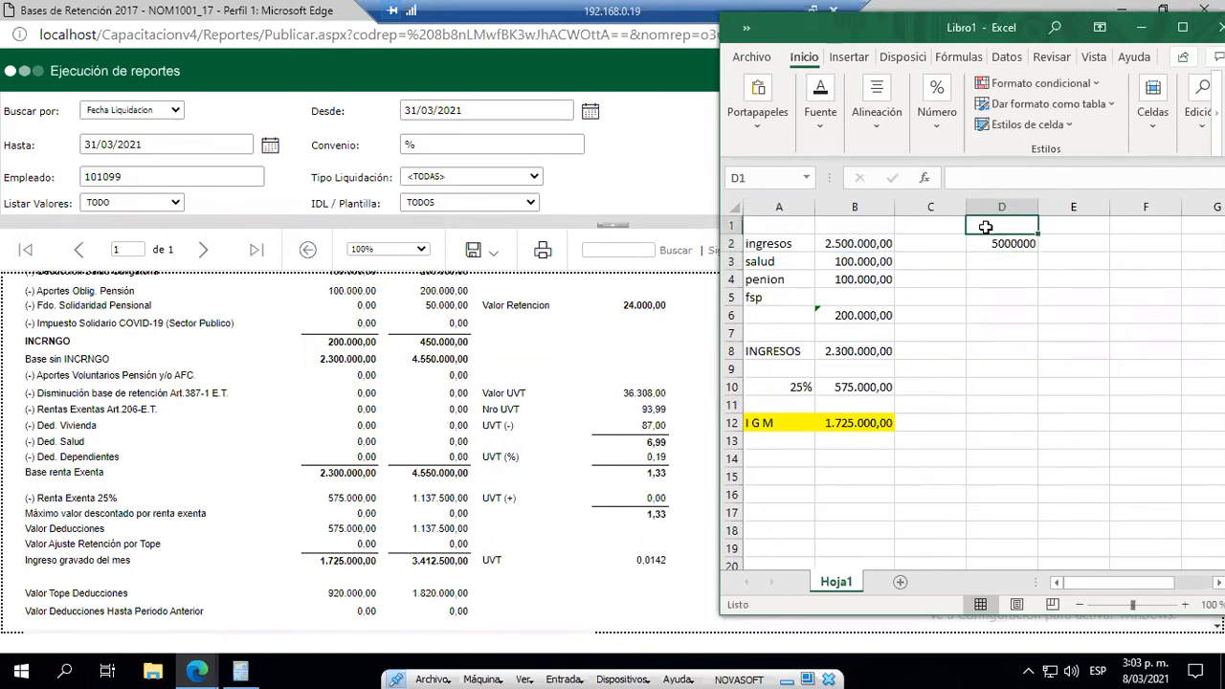
type("RET CON PRO")
key("Return")
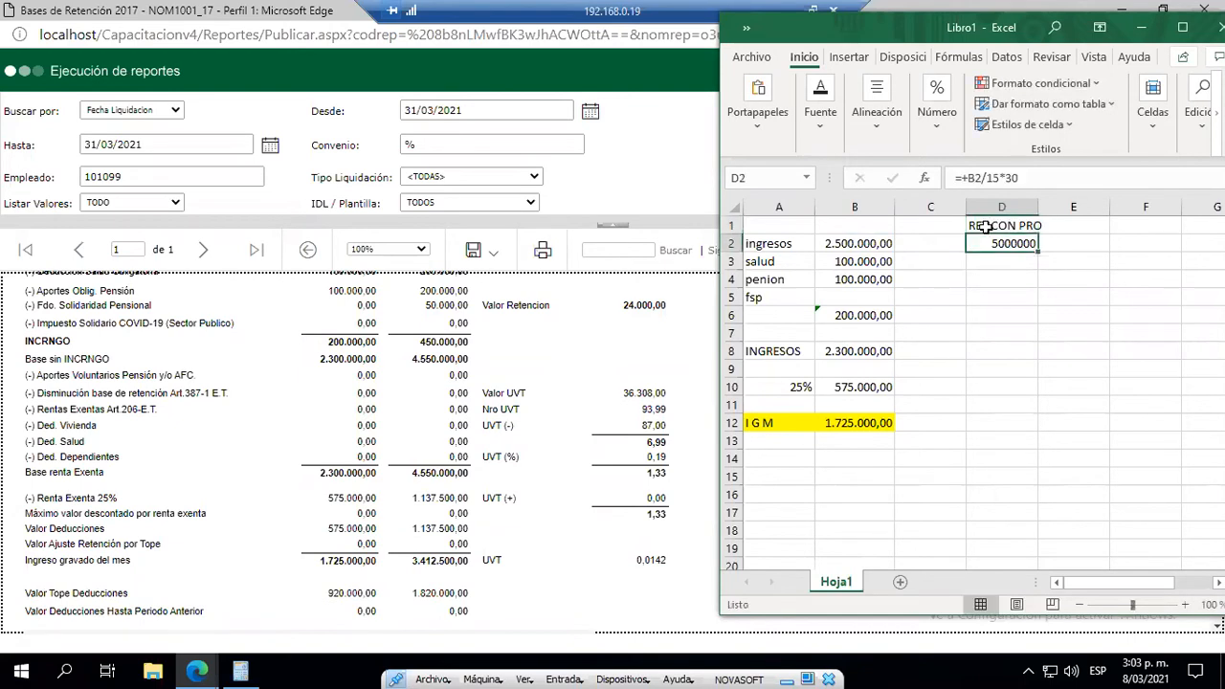
- Bring the report's income and deduction lines into view and format D2 with thousands separators and two decimals
left_click(589, 406)
scroll(589, 407, "up", 5)
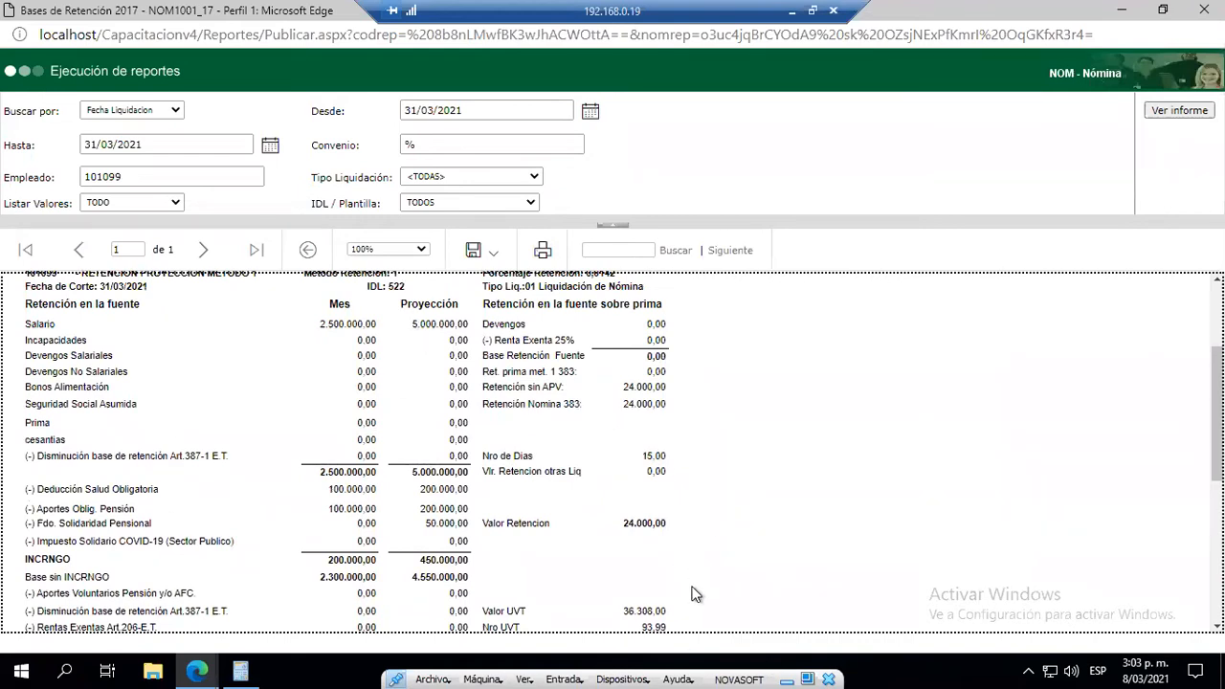
key("alt+Tab")
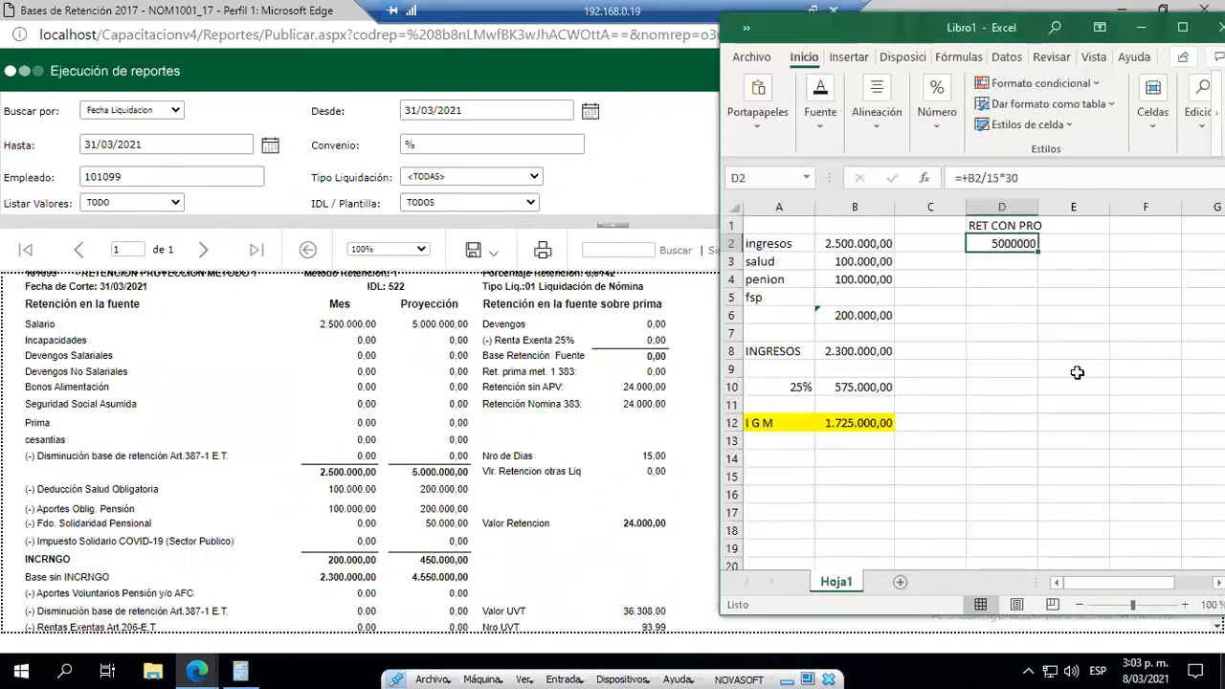
key("ctrl+shift+1")
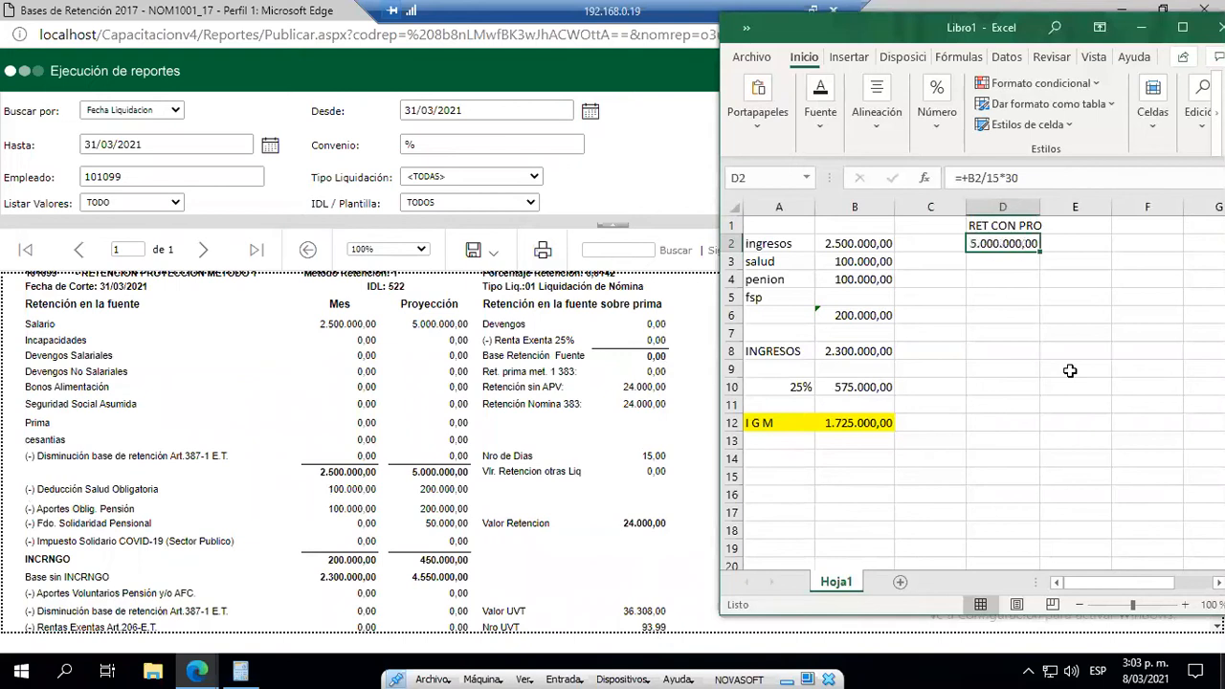
key("Return")
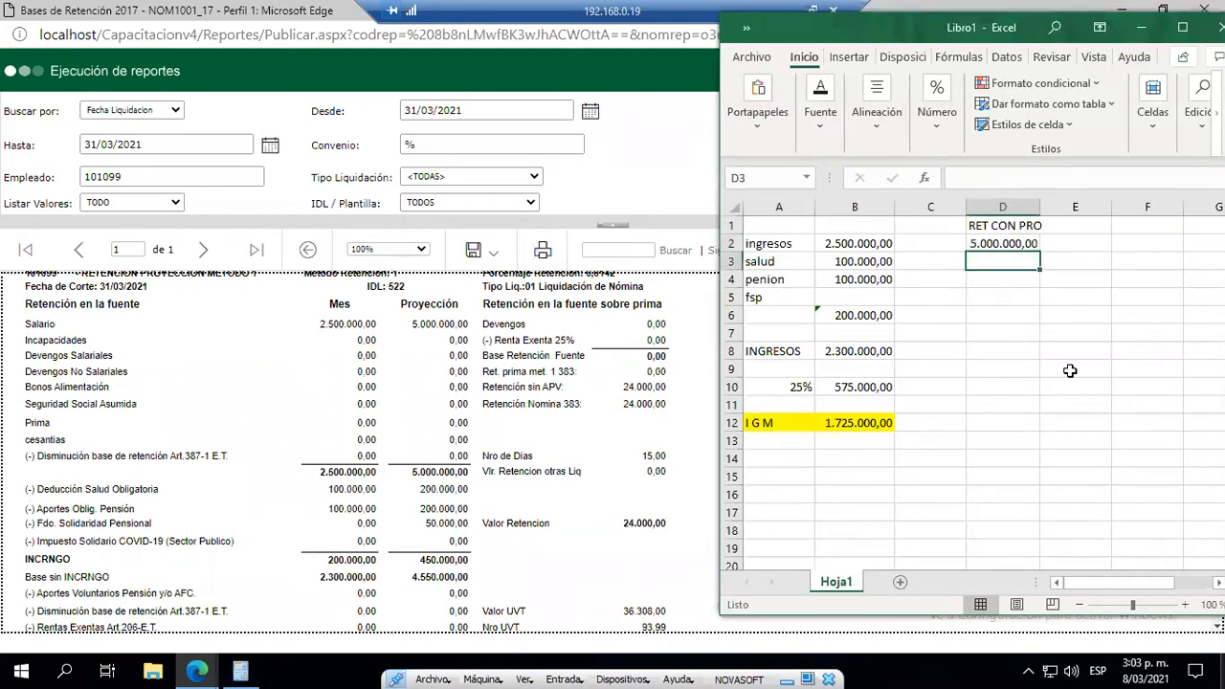
- Copy the projection formula from D2 to the salud and penion rows in D3 and D4
key("Up")
key("ctrl+c")
key("Down")
key("Return")
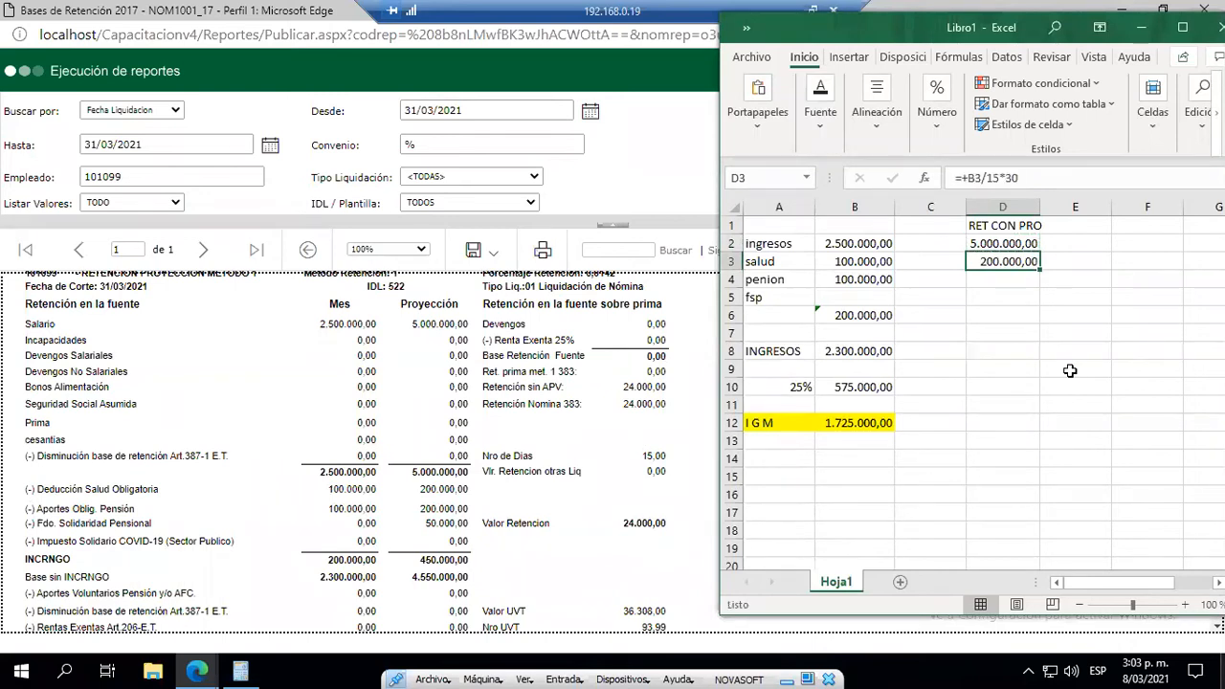
key("ctrl+c")
key("Down")
key("Return")
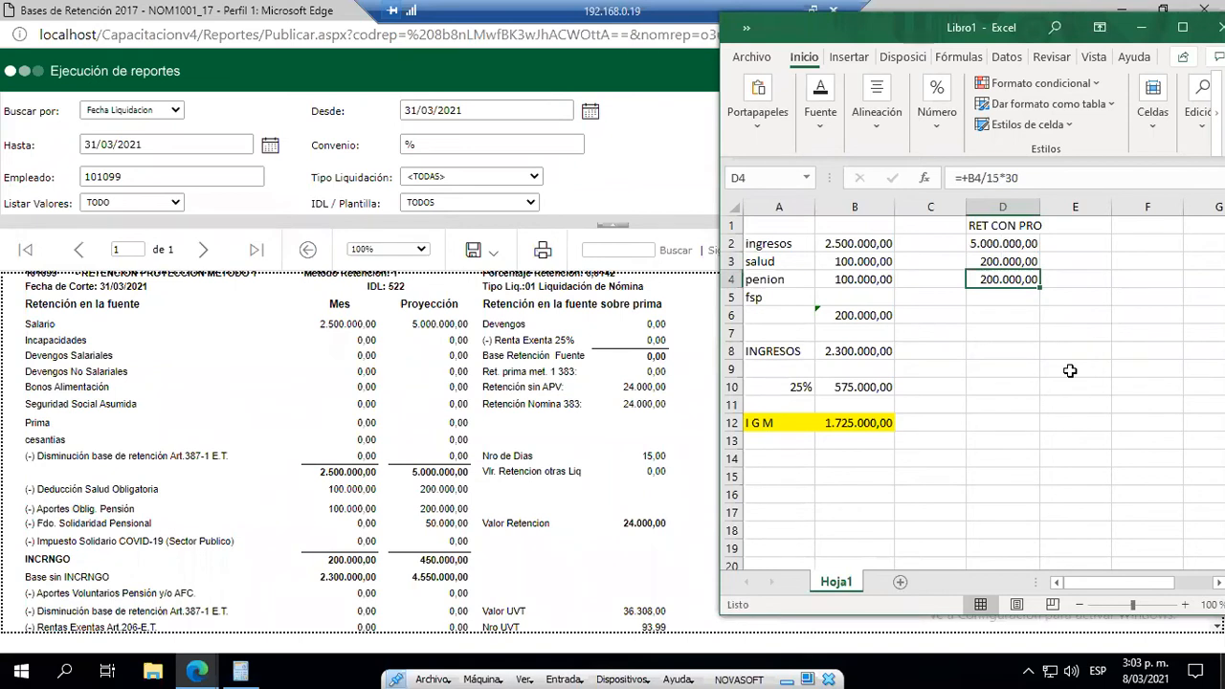
- Enter 50000 as the projected fsp amount in D5, formatted with thousands separators and two decimals
key("Down")
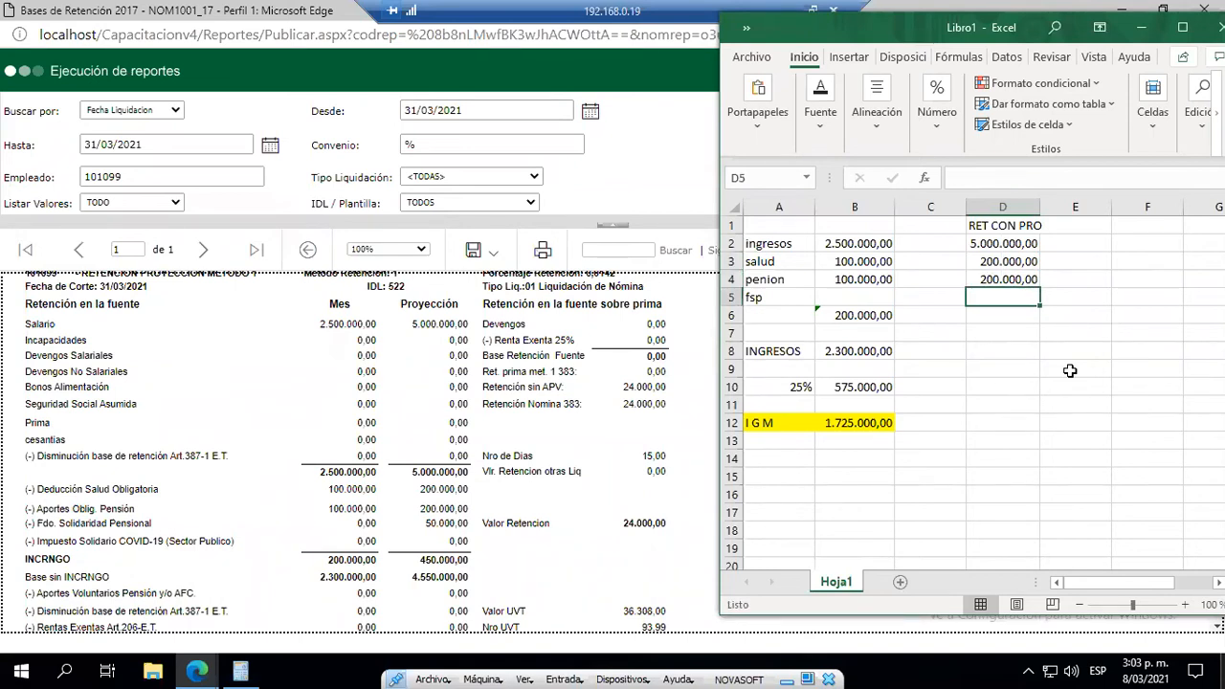
type("50000")
key("Return")
key("Up")
key("ctrl+shift+1")
key("Right")
key("Up")
key("Up")
key("Up")
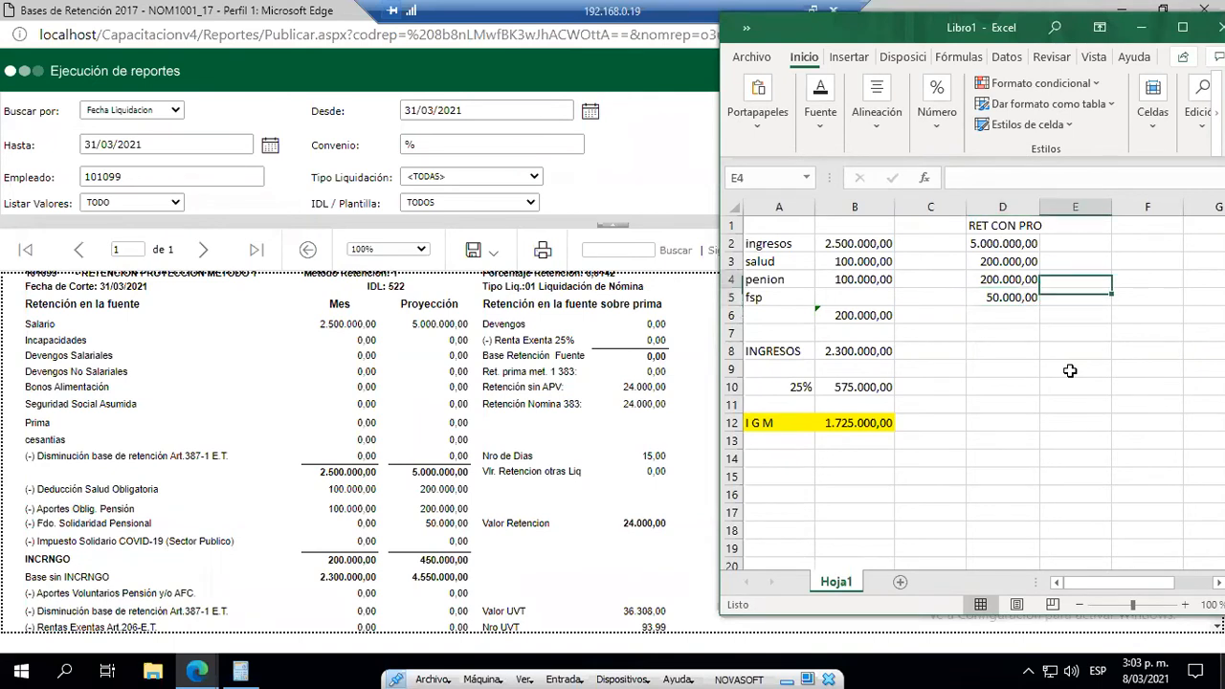
type("+")
key("Left")
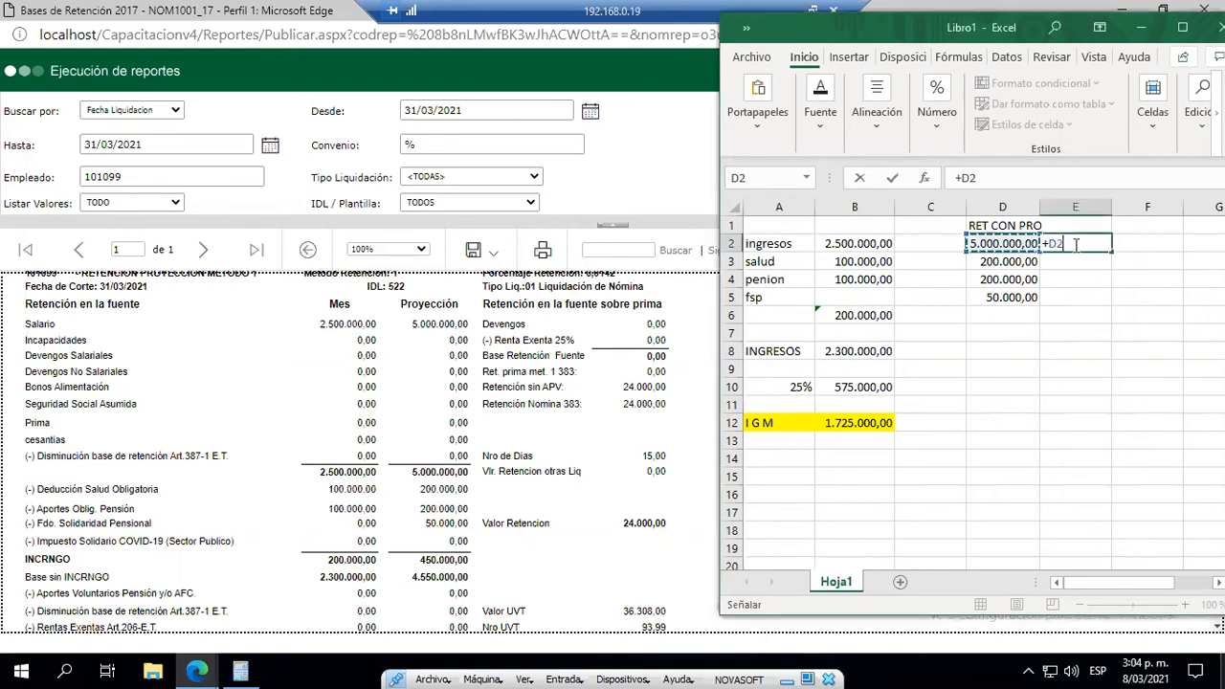
key("Escape")
- Total the projected salud, penion and fsp deductions in cell D6 by summing D3:D5
left_click(1010, 299)
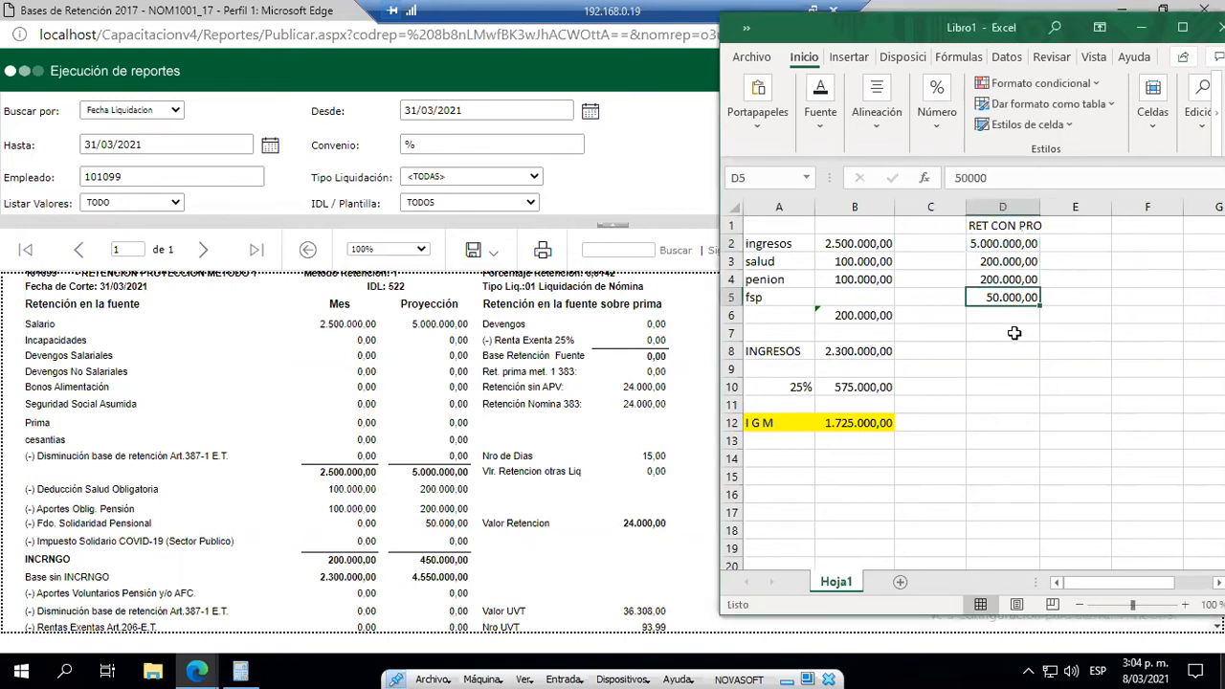
scroll(553, 558, "down", 3)
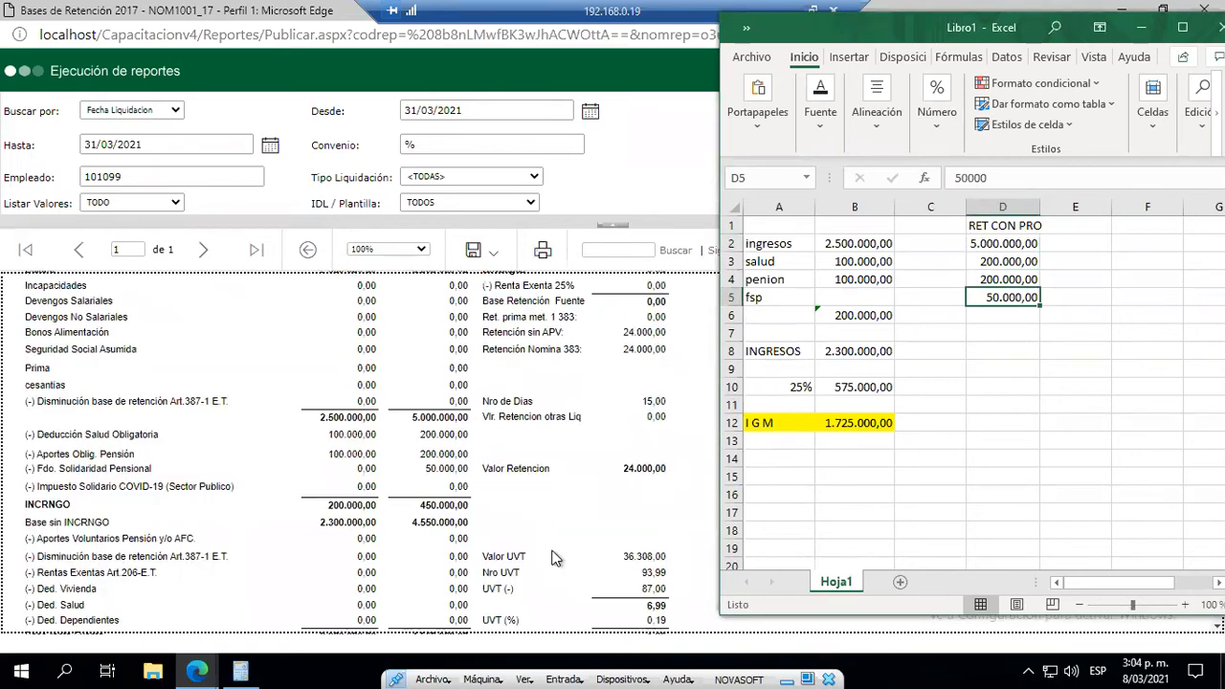
left_click(998, 317)
key("alt+equal")
left_click_drag(1002, 261, 1001, 317)
key("Return")
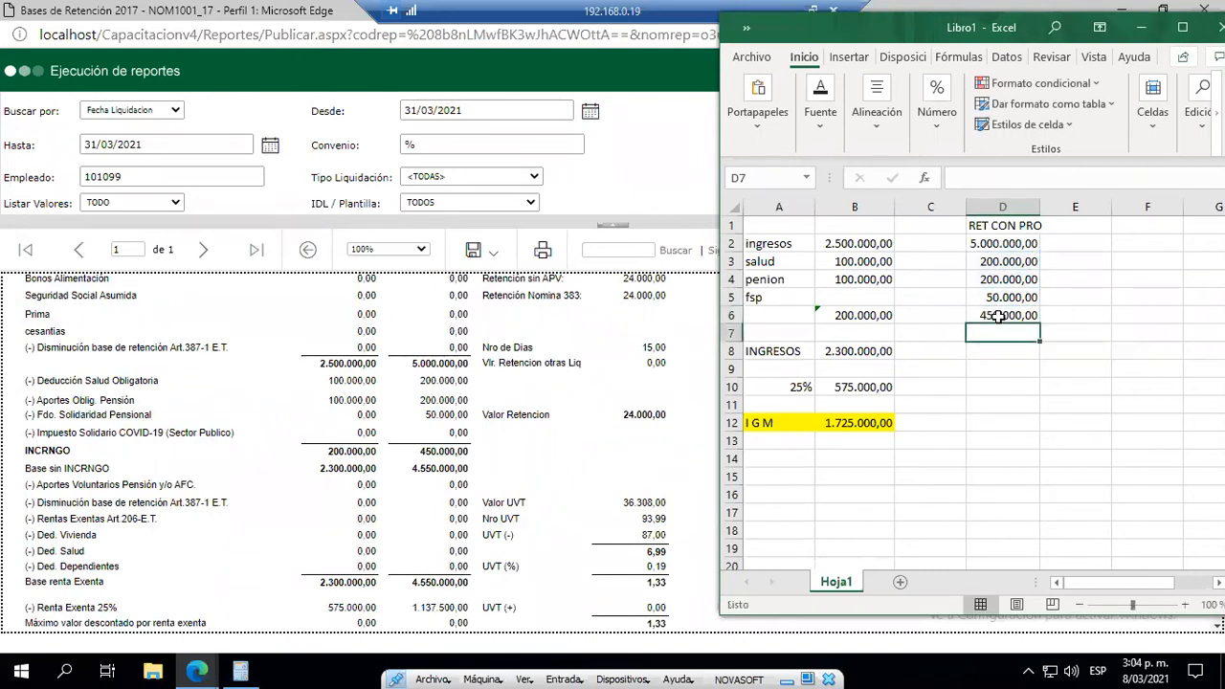
- Make the deduction totals in row 6, from B6 to D6, bold
left_click(998, 317)
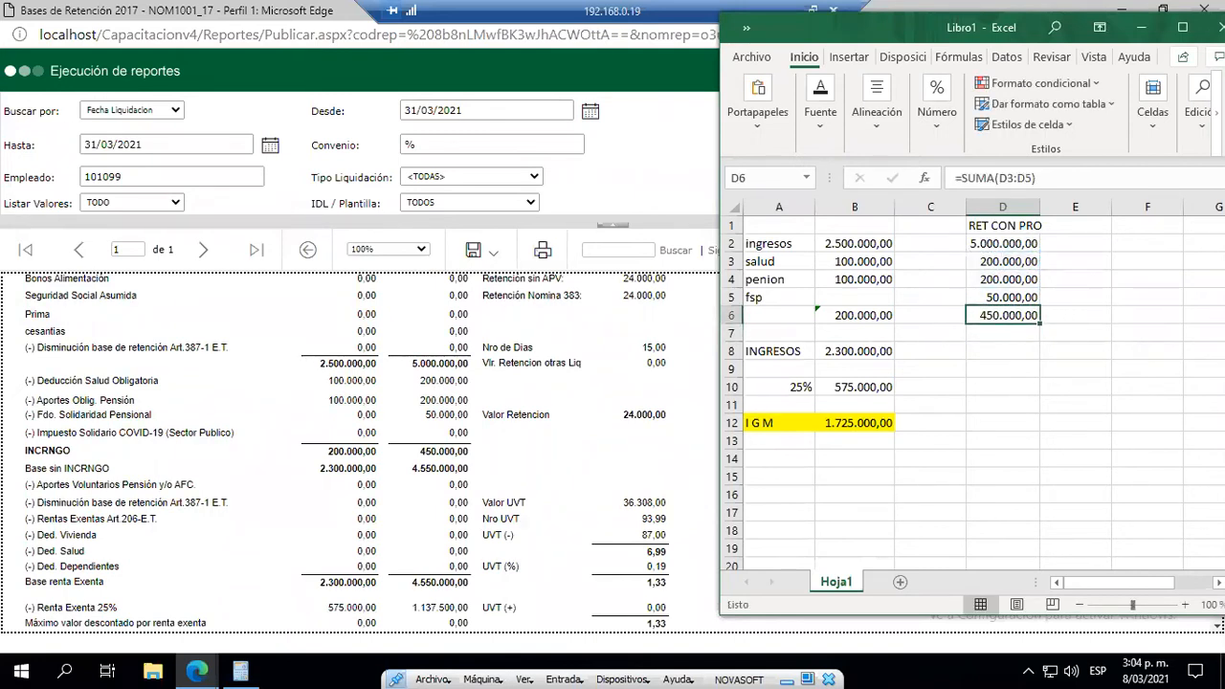
left_click_drag(854, 315, 1002, 315)
key("ctrl+n")
- Calculate the projected income net of deductions in cell D8 with the formula +D2-D6
key("Down")
key("Down")
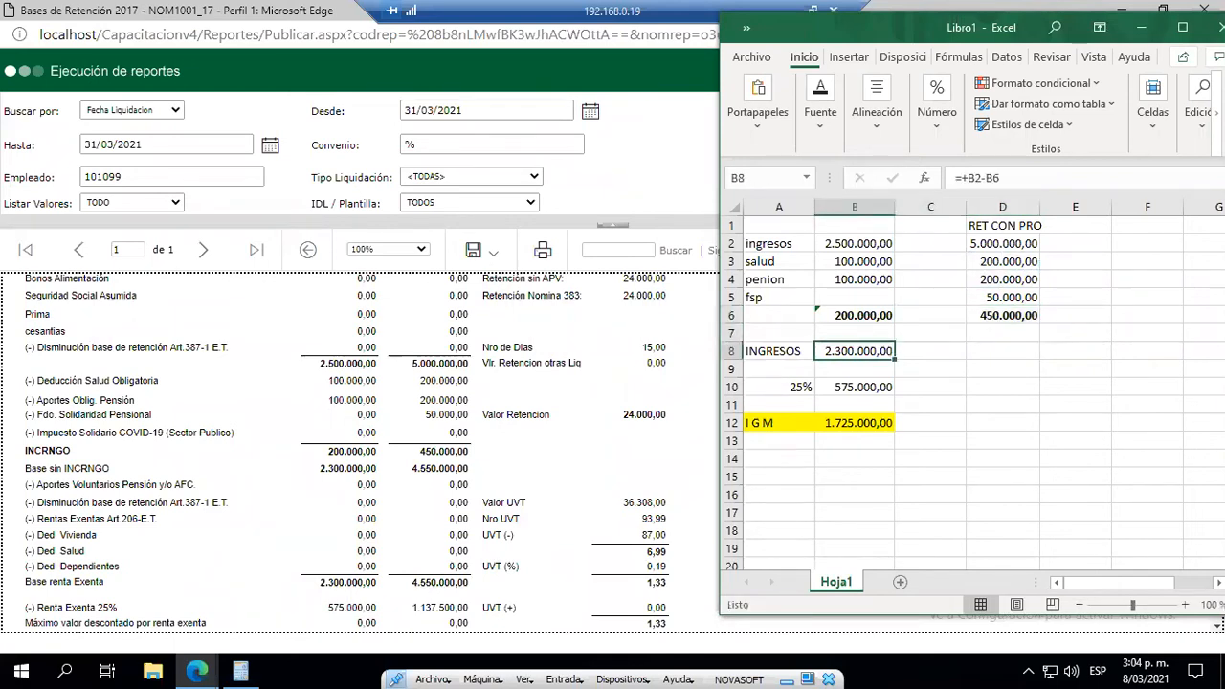
key("Right")
key("Right")
type("+")
key("Up")
key("Up")
key("Up")
key("Up")
key("Up")
key("Up")
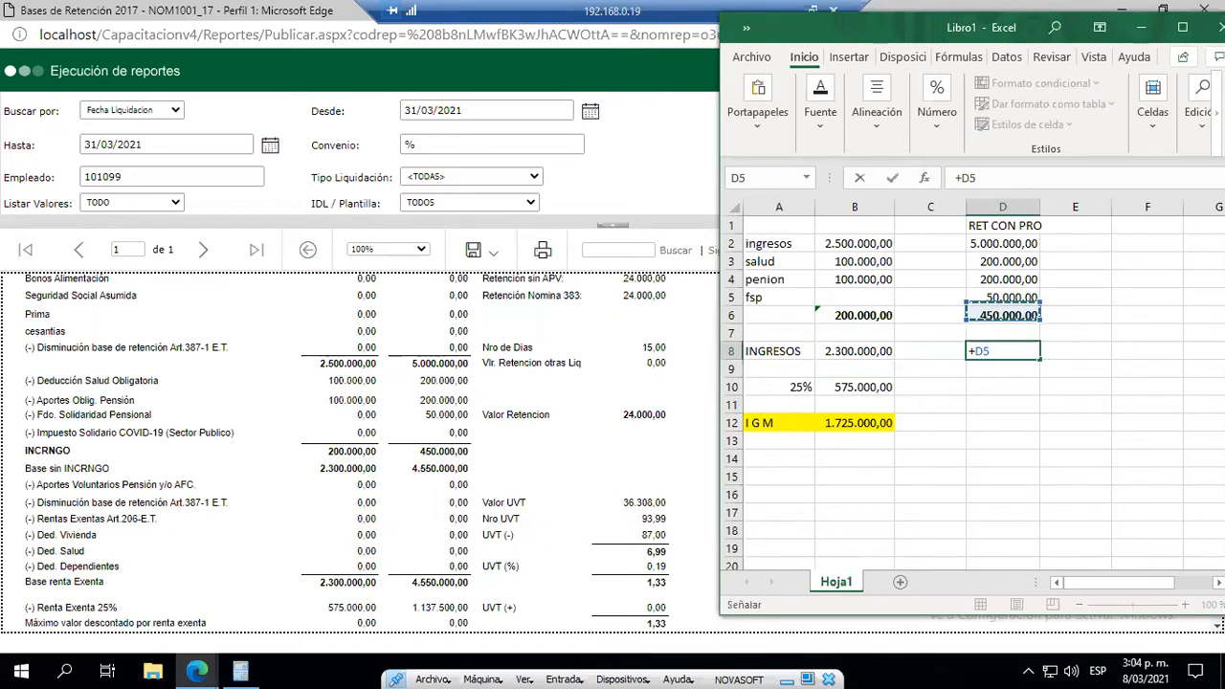
type("-")
key("Up")
key("Up")
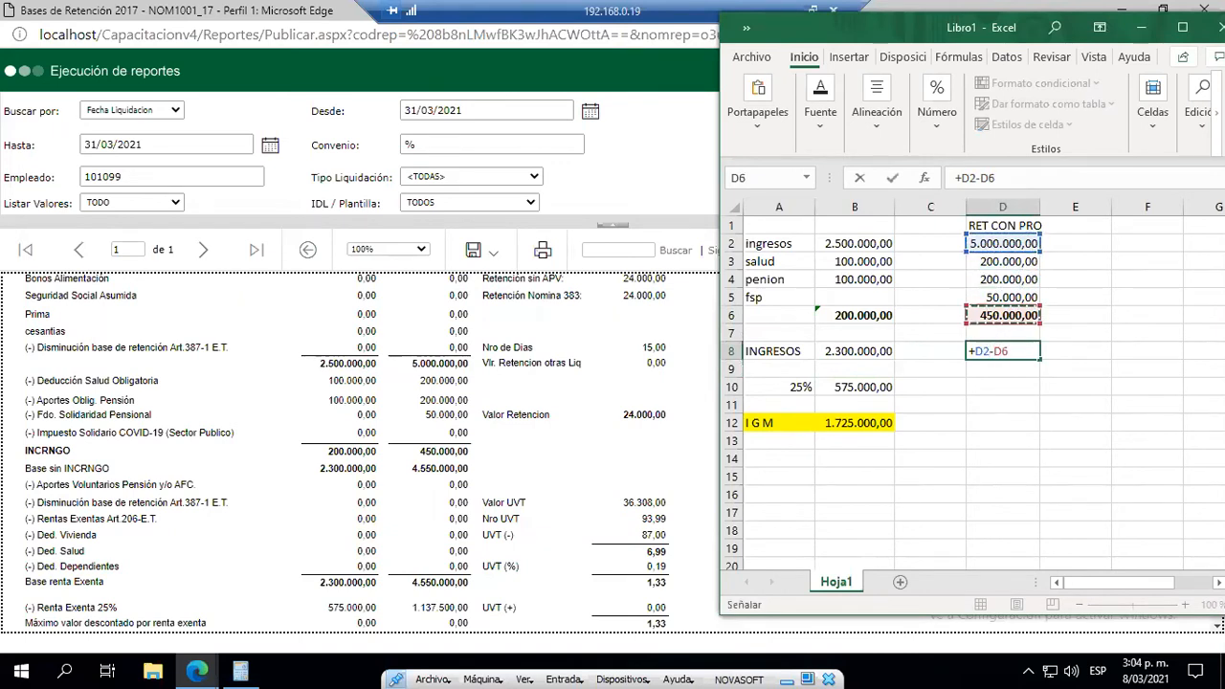
key("Return")
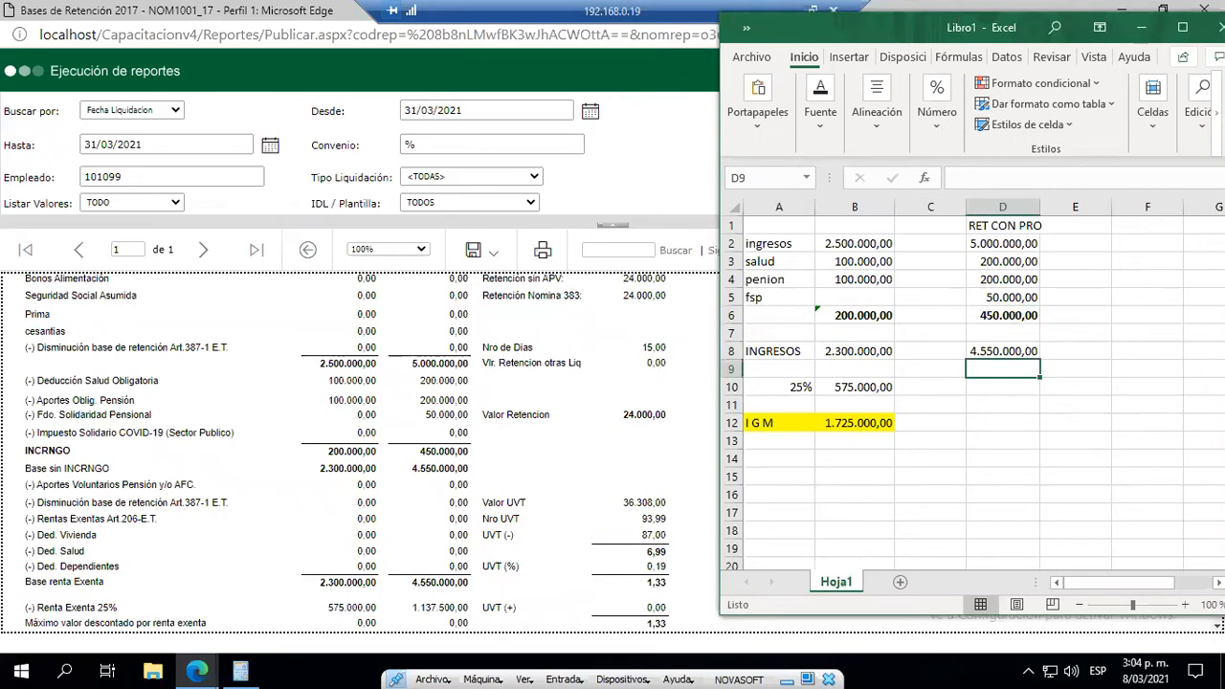
- Calculate the projected 25% exemption in D10 as +D8*0,25, formatted with thousands separators and two decimals
key("Down")
type("+")
key("Up")
key("Up")
type("*0,25")
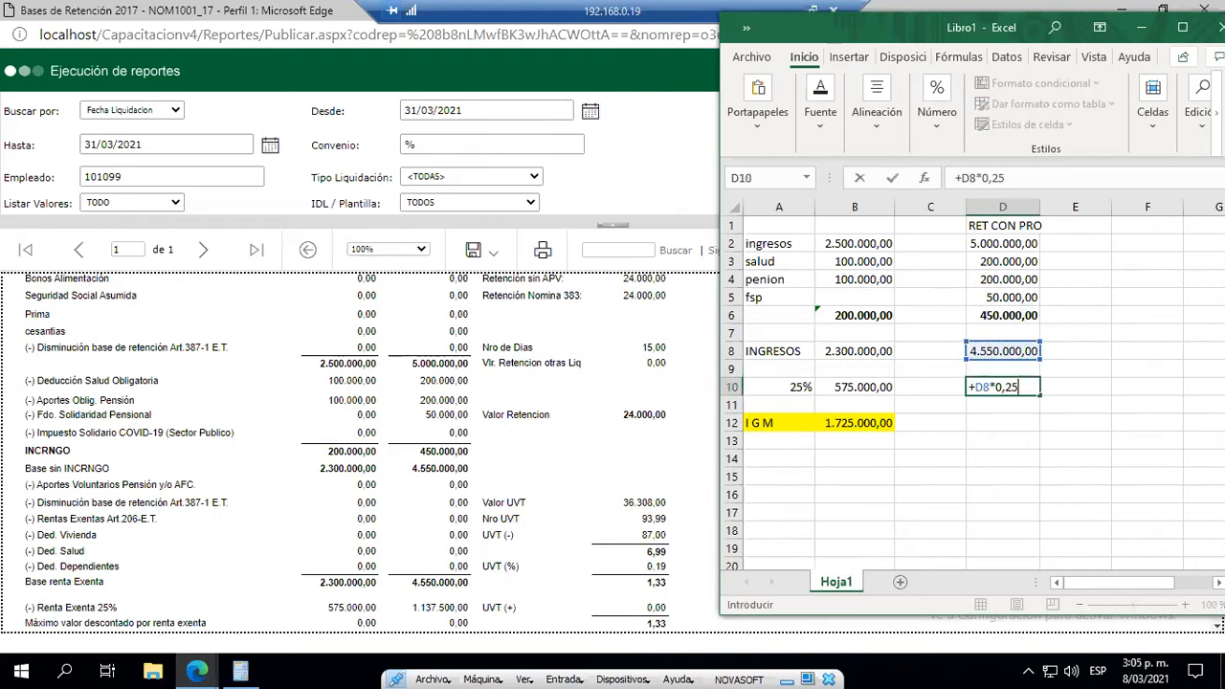
key("Return")
key("Up")
key("ctrl+shift+1")
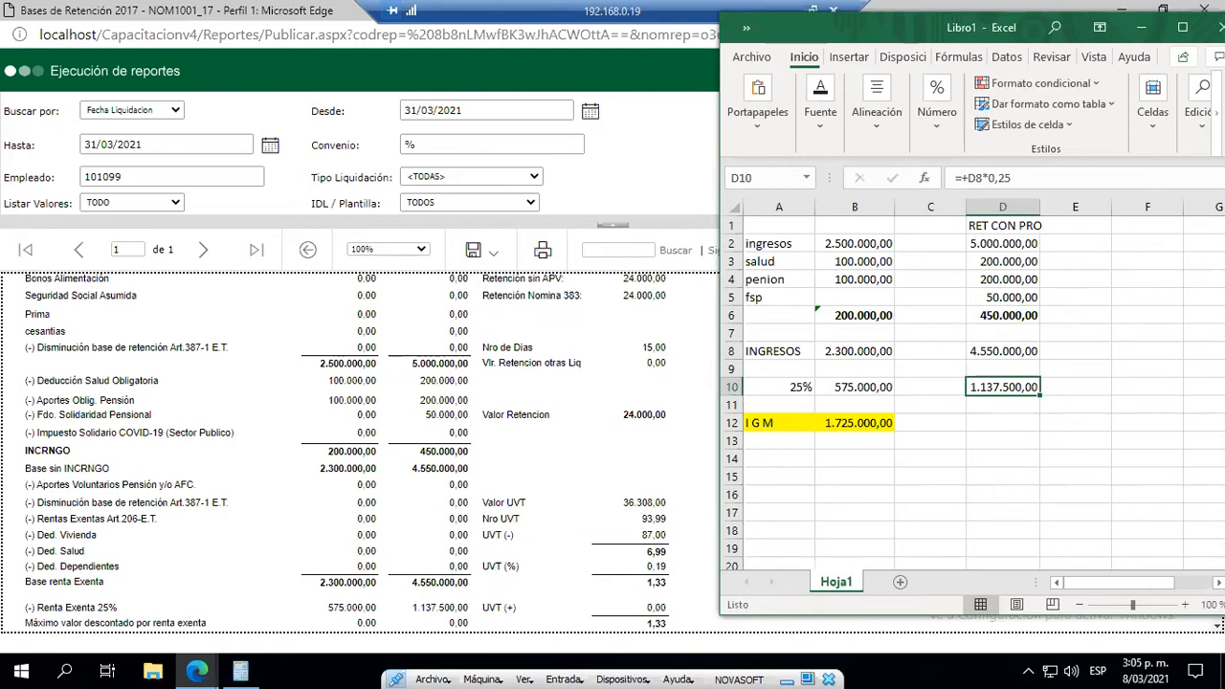
- Calculate the projected taxable income in cell D12 with the formula +D8-D10
key("Down")
key("Down")
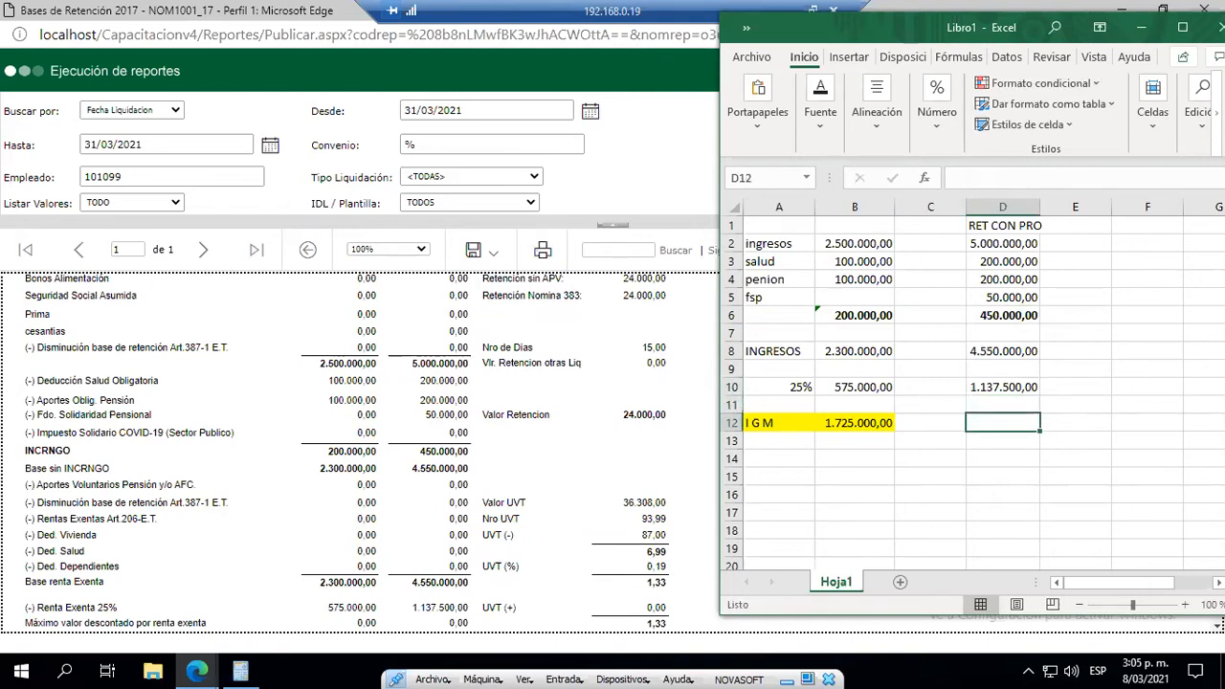
type("+")
key("Up")
key("Up")
key("Up")
key("Up")
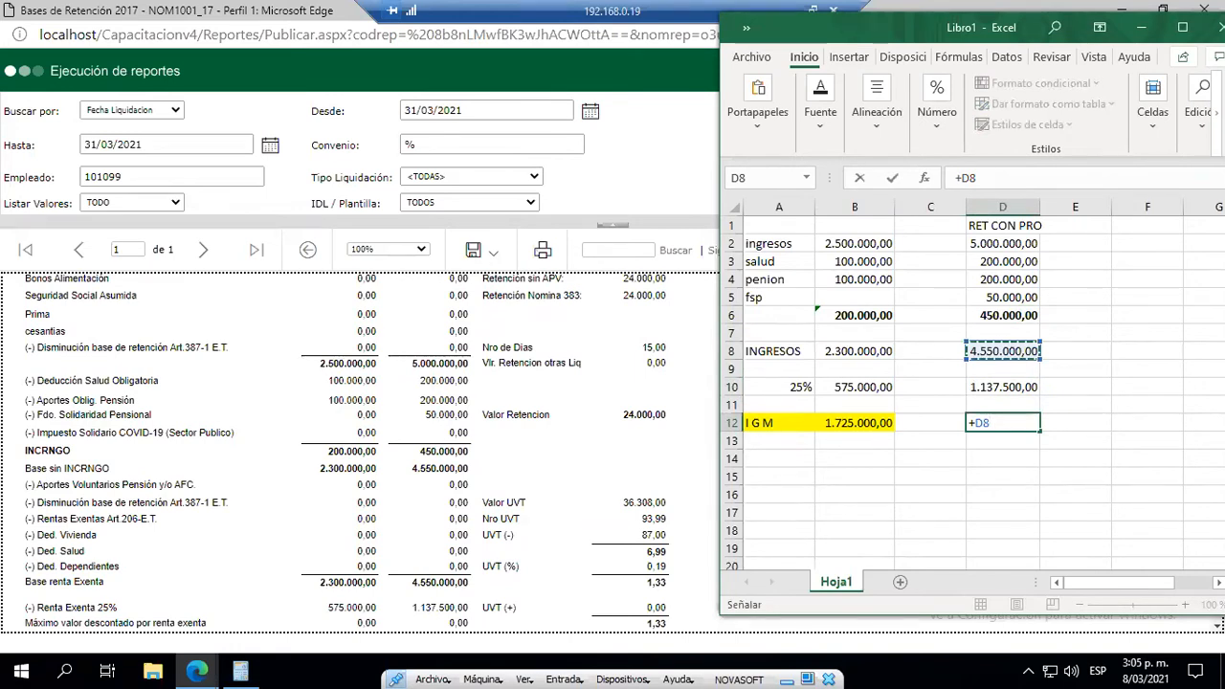
type("-")
key("Up")
key("Up")
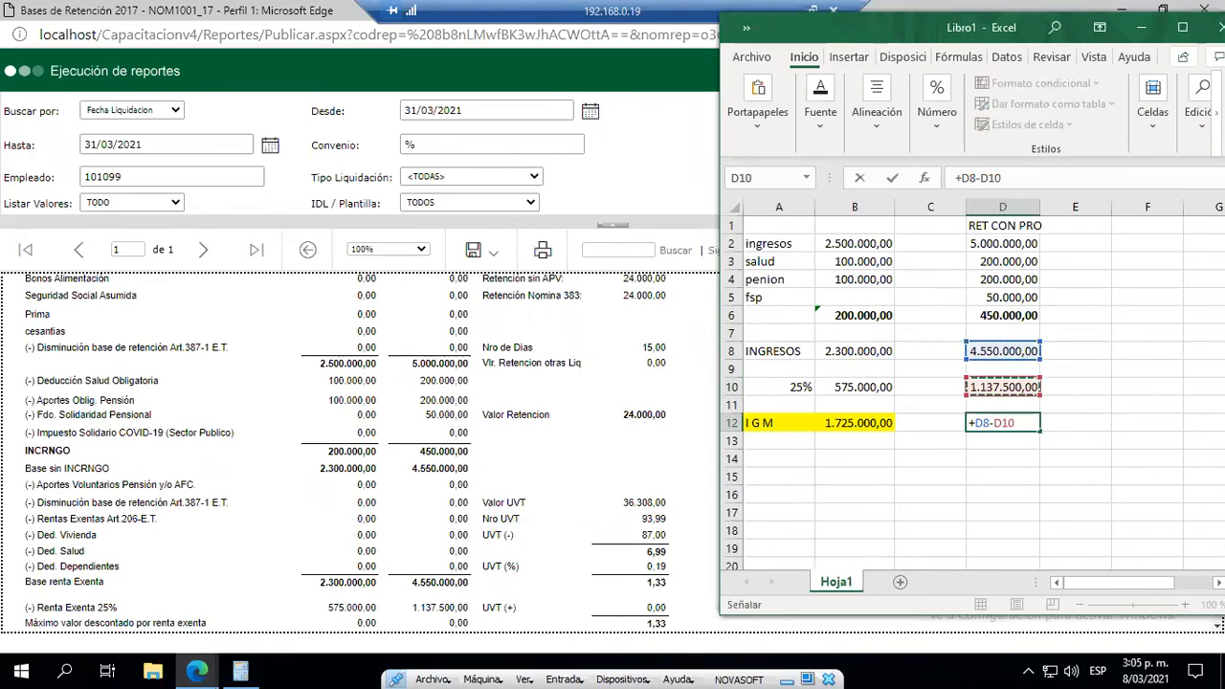
key("Return")
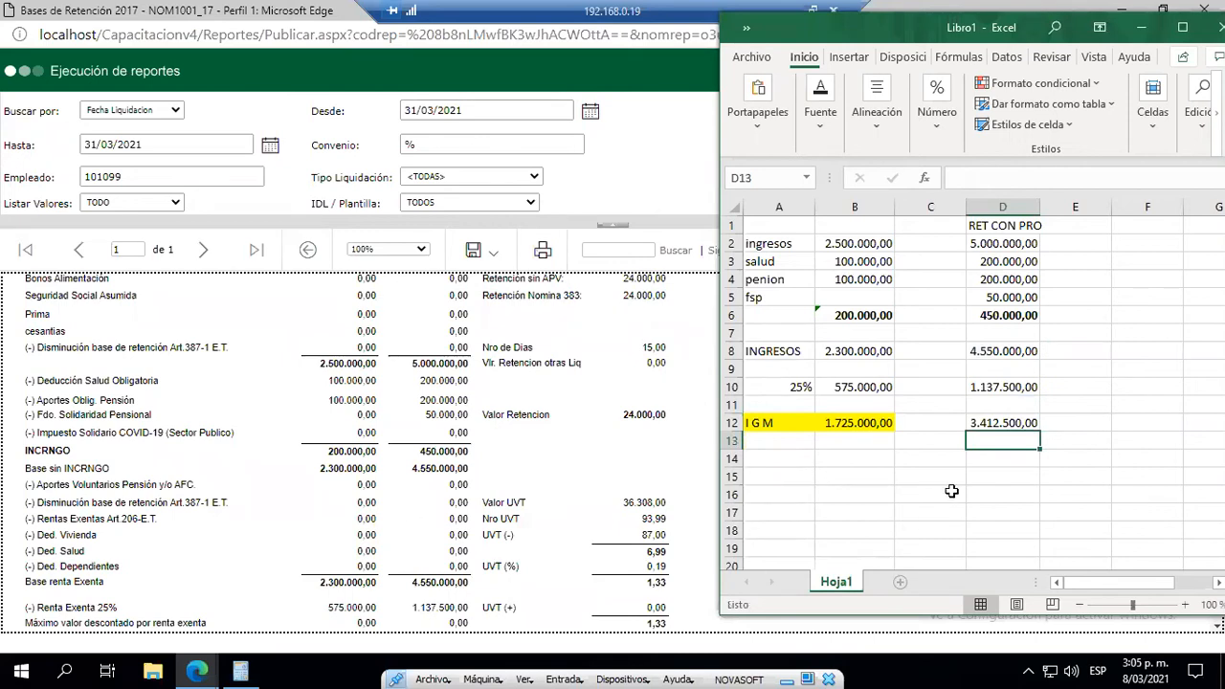
left_click(984, 422)
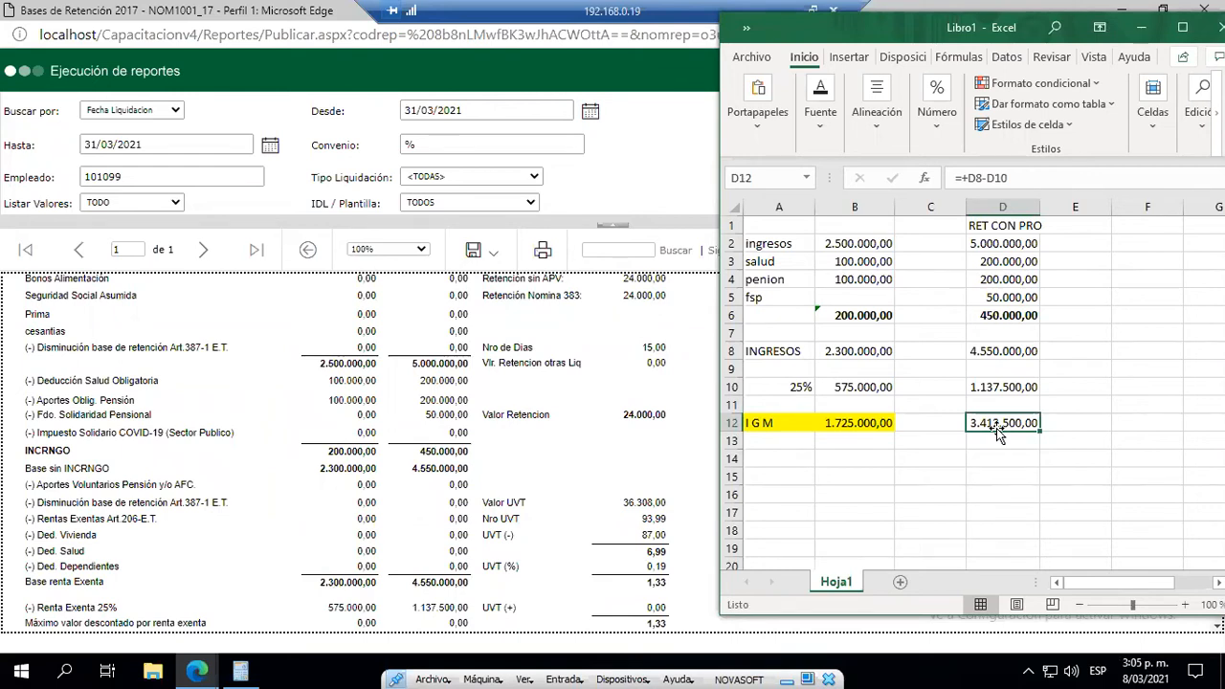
left_click(846, 425)
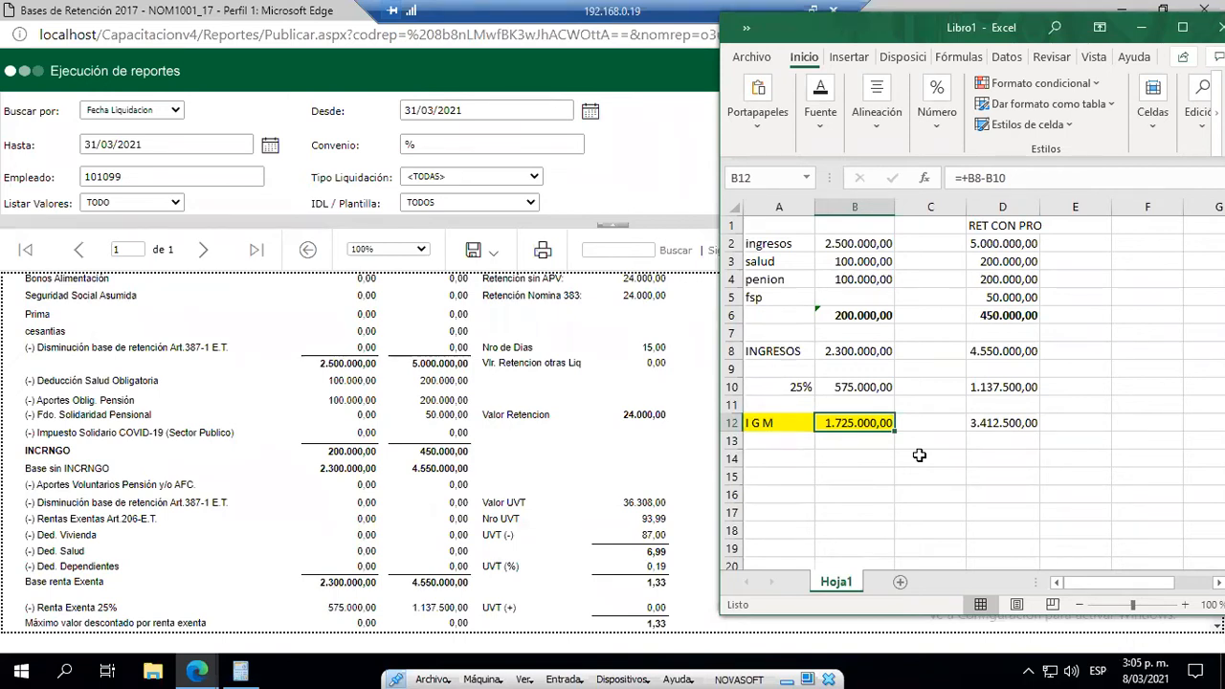
left_click(993, 438)
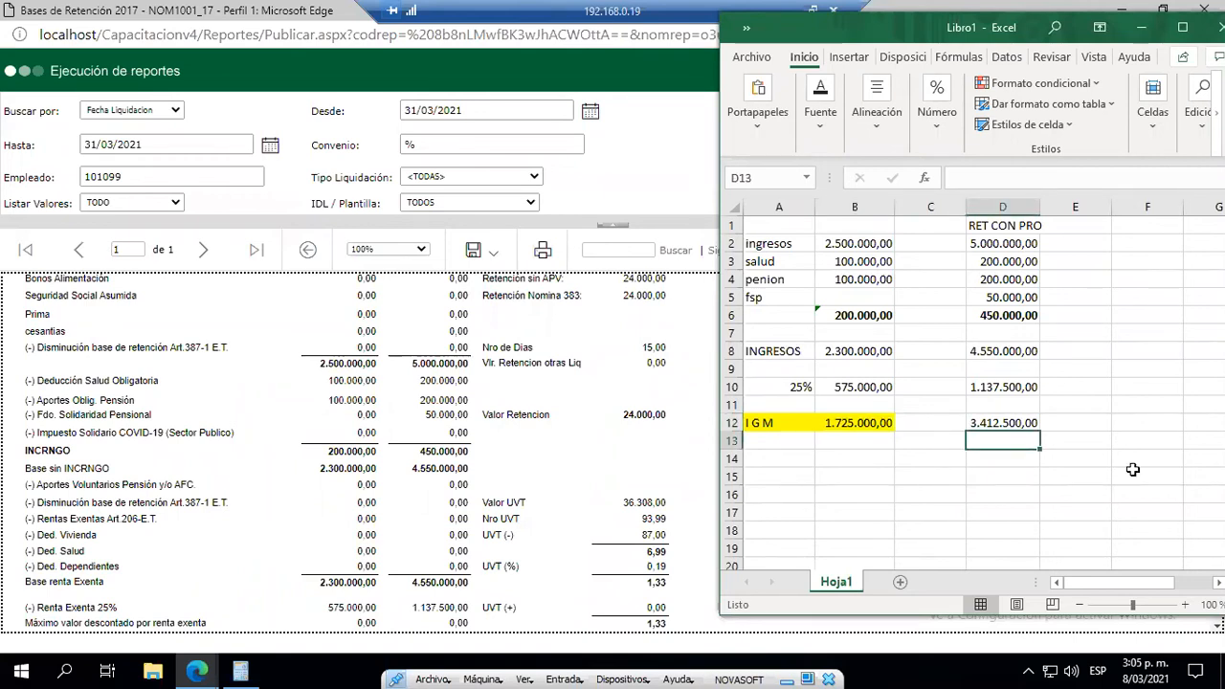
- Highlight the projected taxable income in cell D12 with yellow fill
left_click(1010, 423)
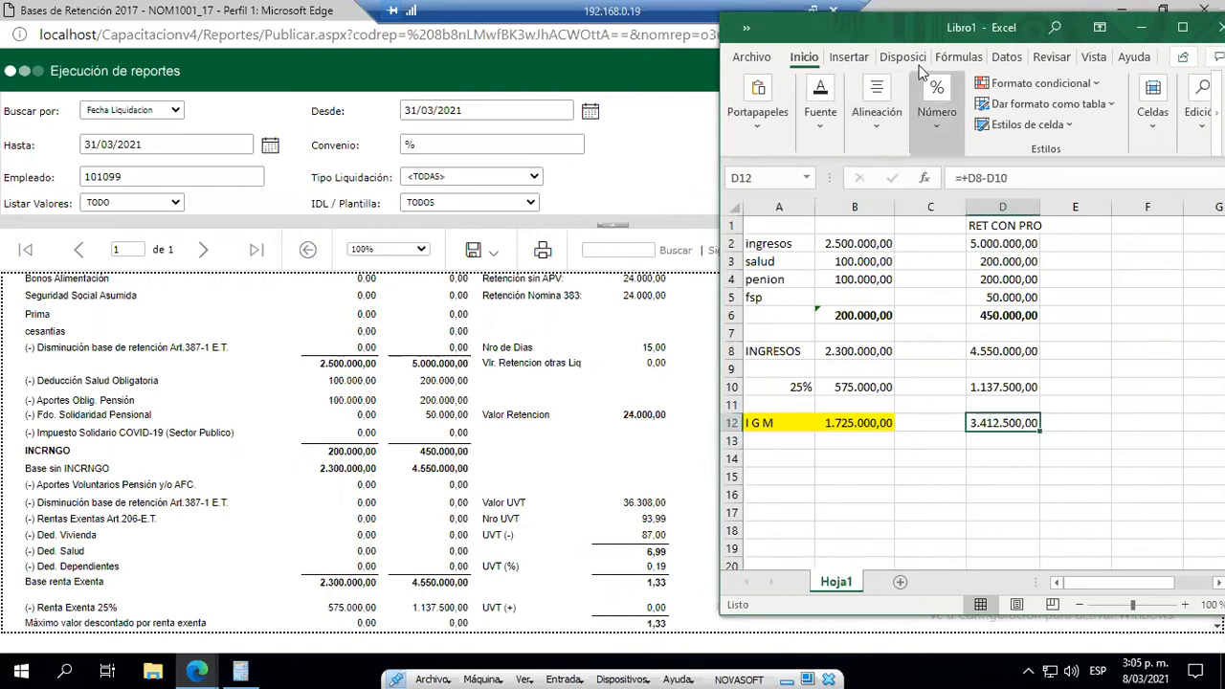
left_click(848, 57)
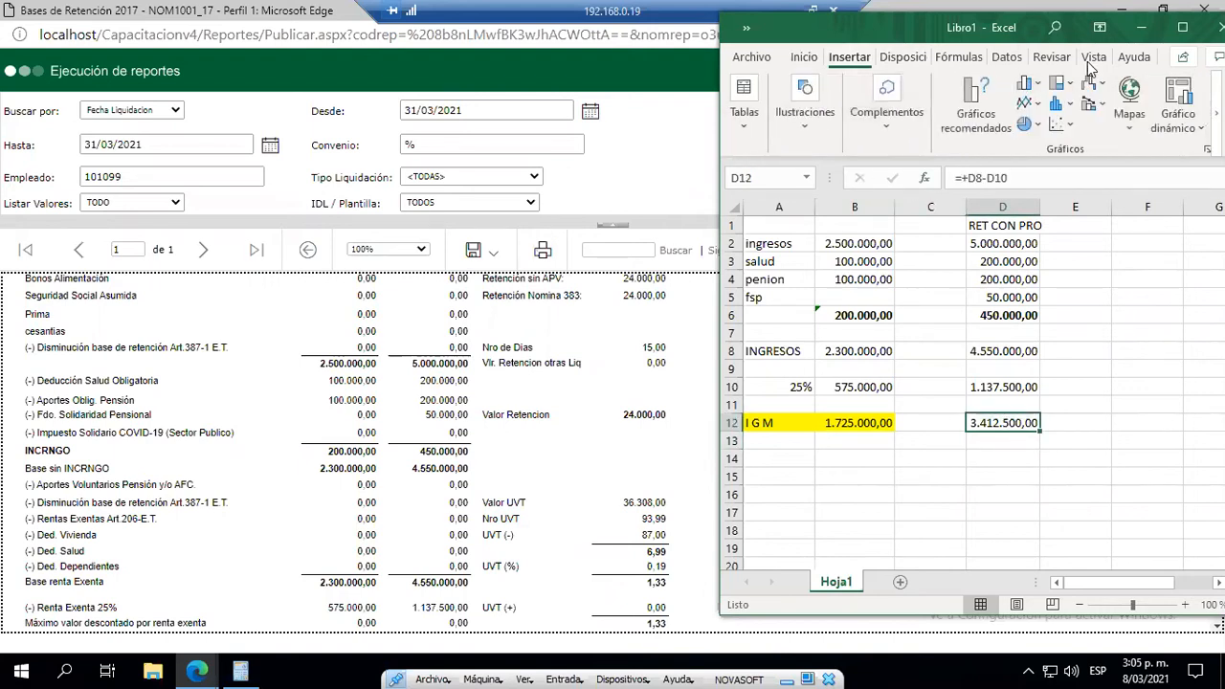
left_click(1183, 27)
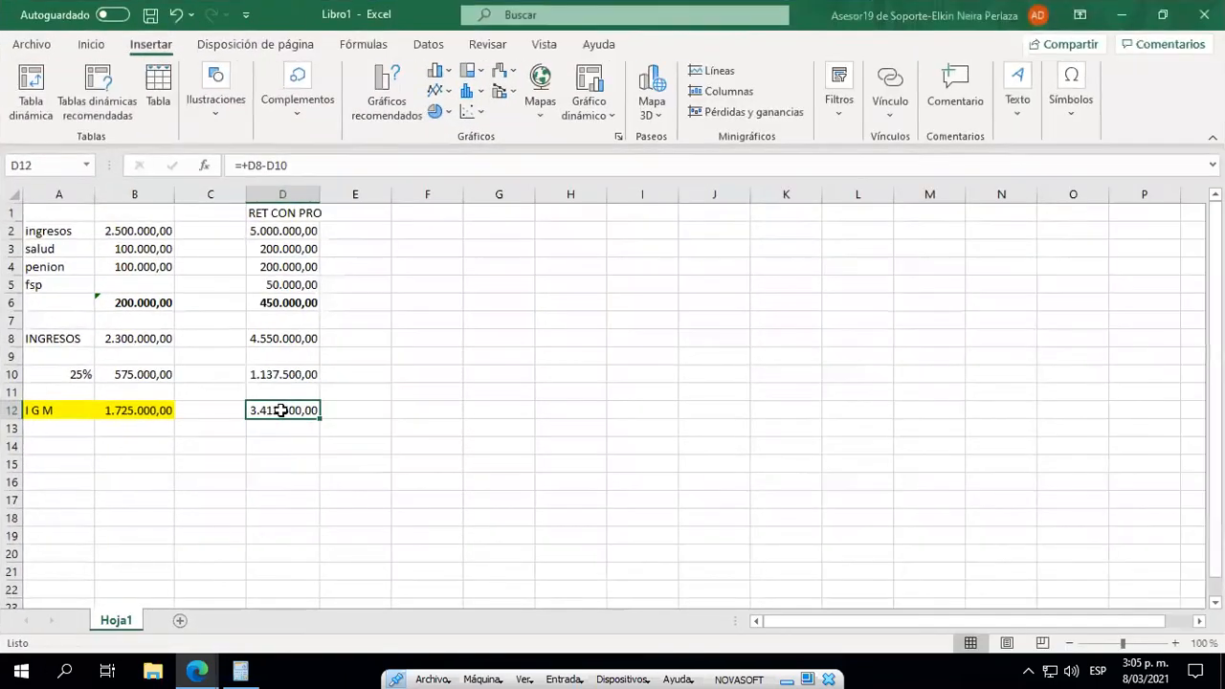
left_click(91, 44)
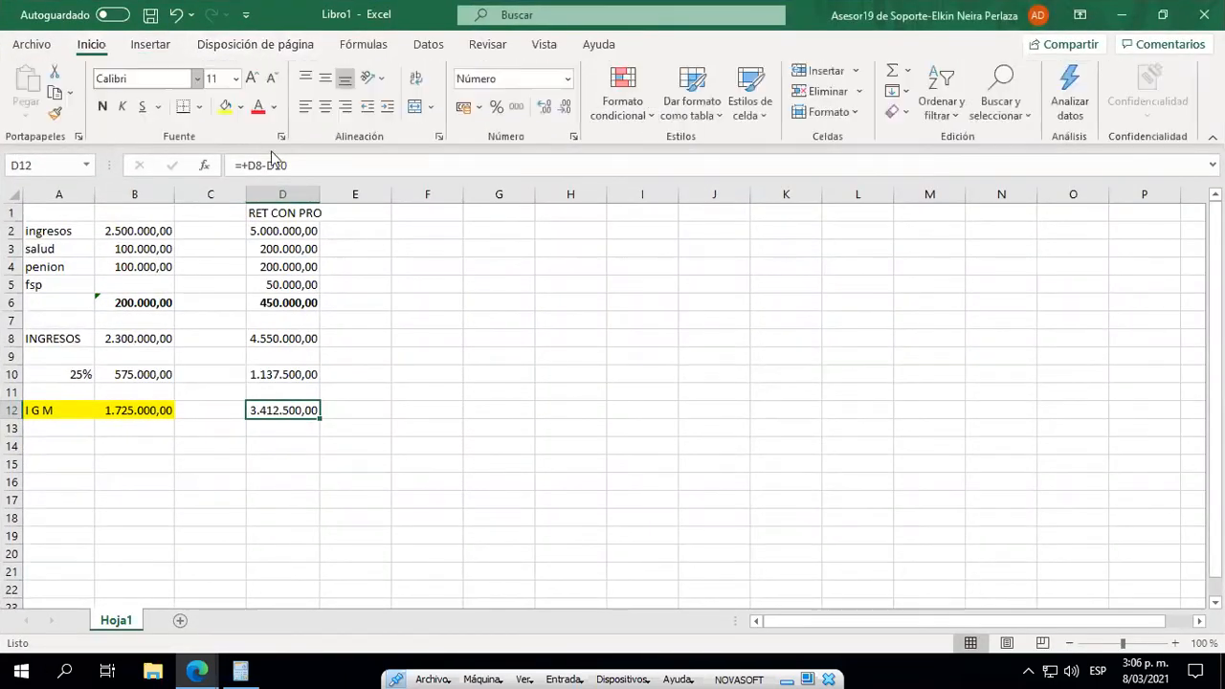
left_click(225, 107)
left_click(290, 429)
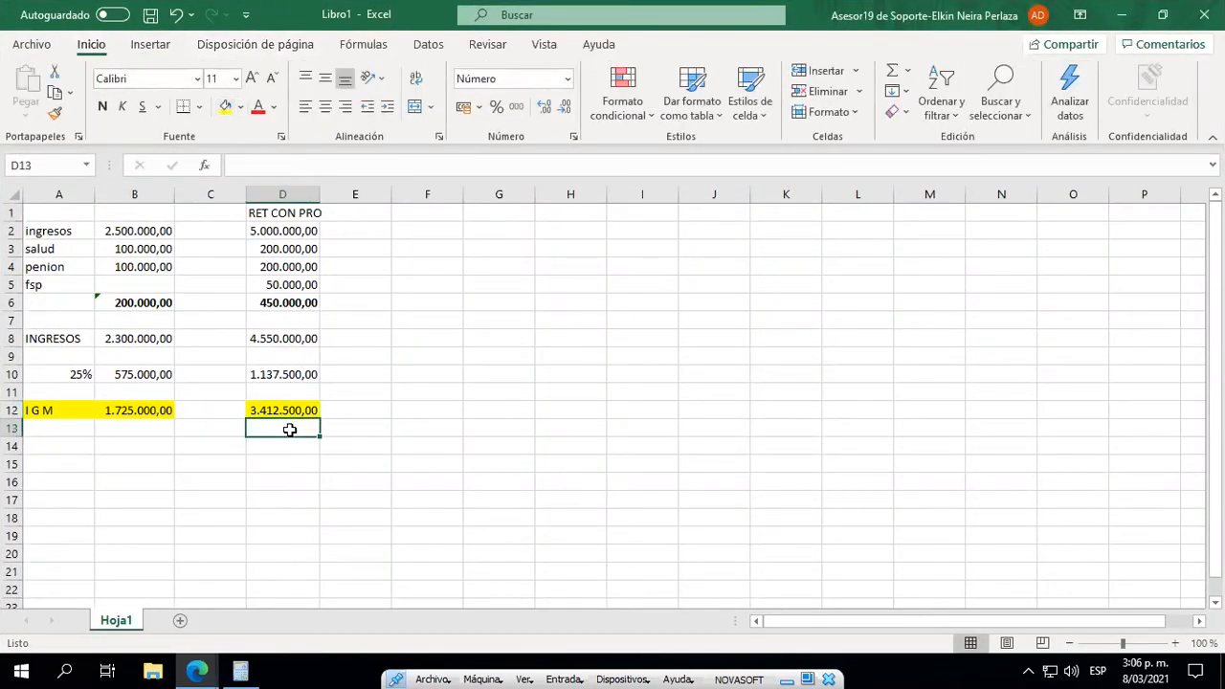
left_click(1162, 15)
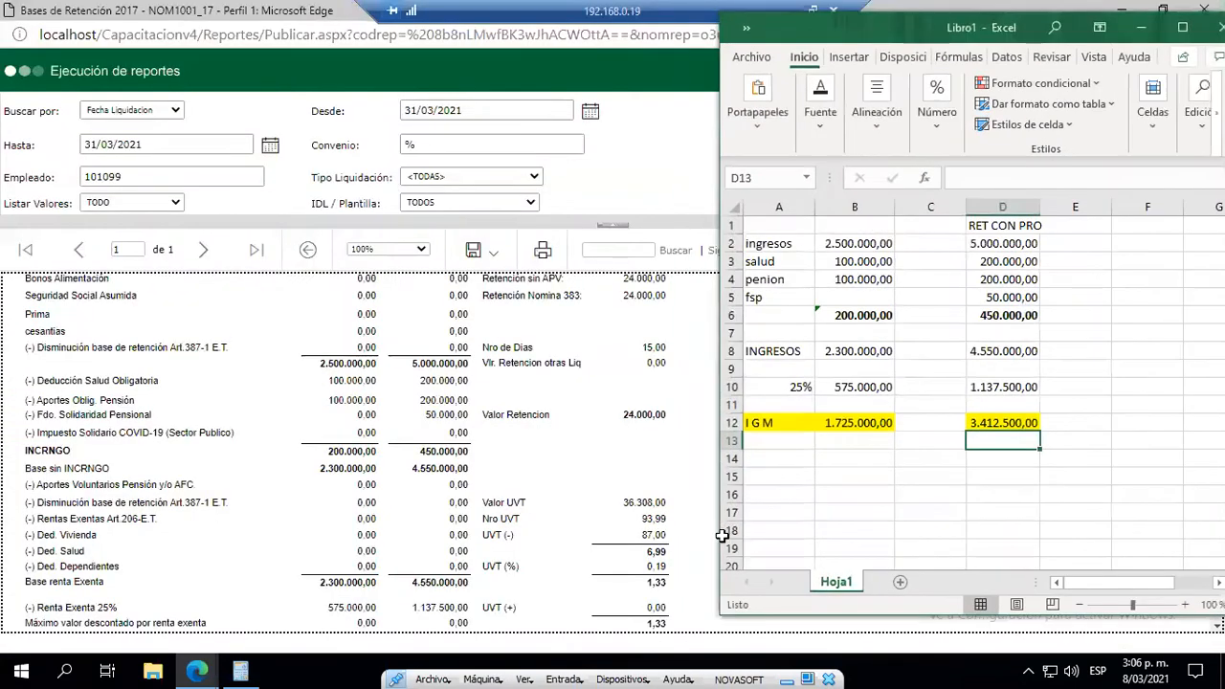
- Enter the UVT value 36308 in D13, formatted with thousands separators and two decimals, and label it UVT in C13
type("36")
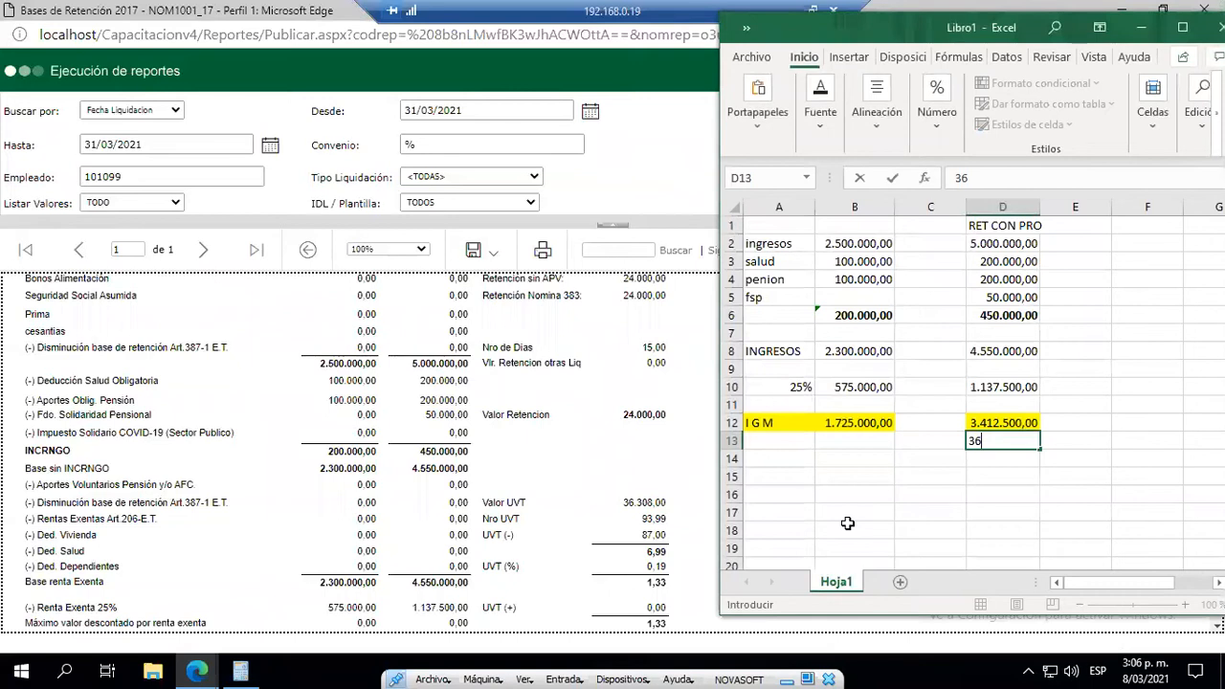
type("308")
key("Return")
key("Up")
key("ctrl+shift+1")
key("Left")
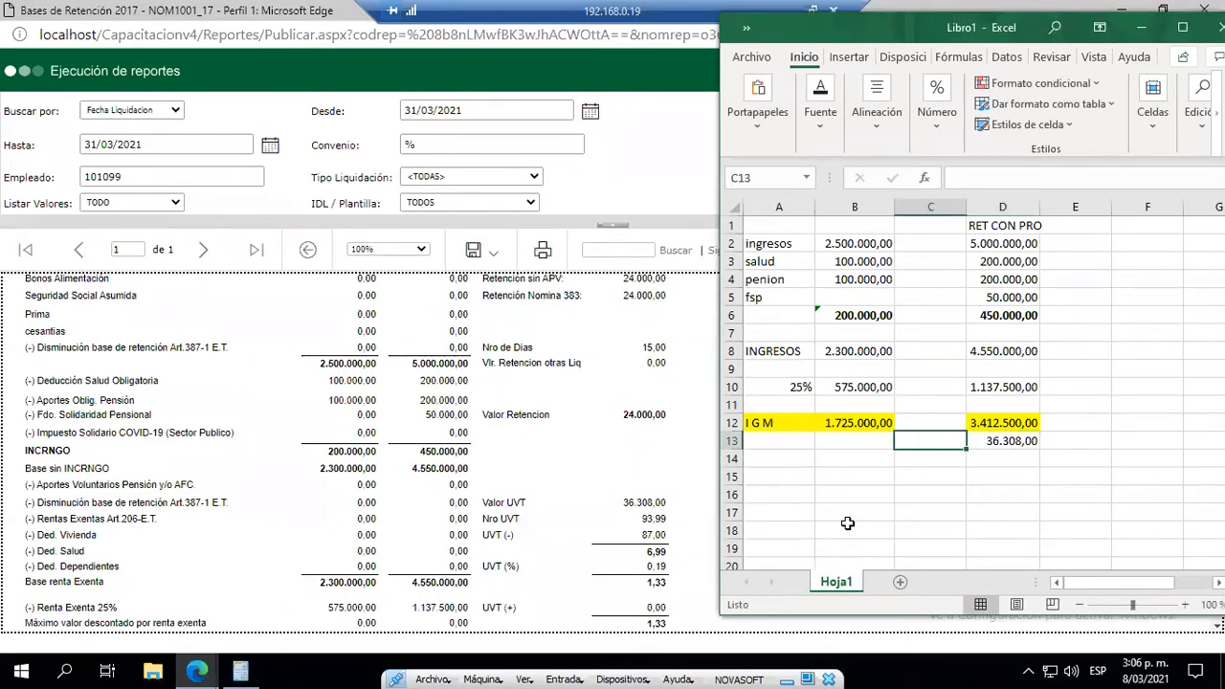
type("UVT")
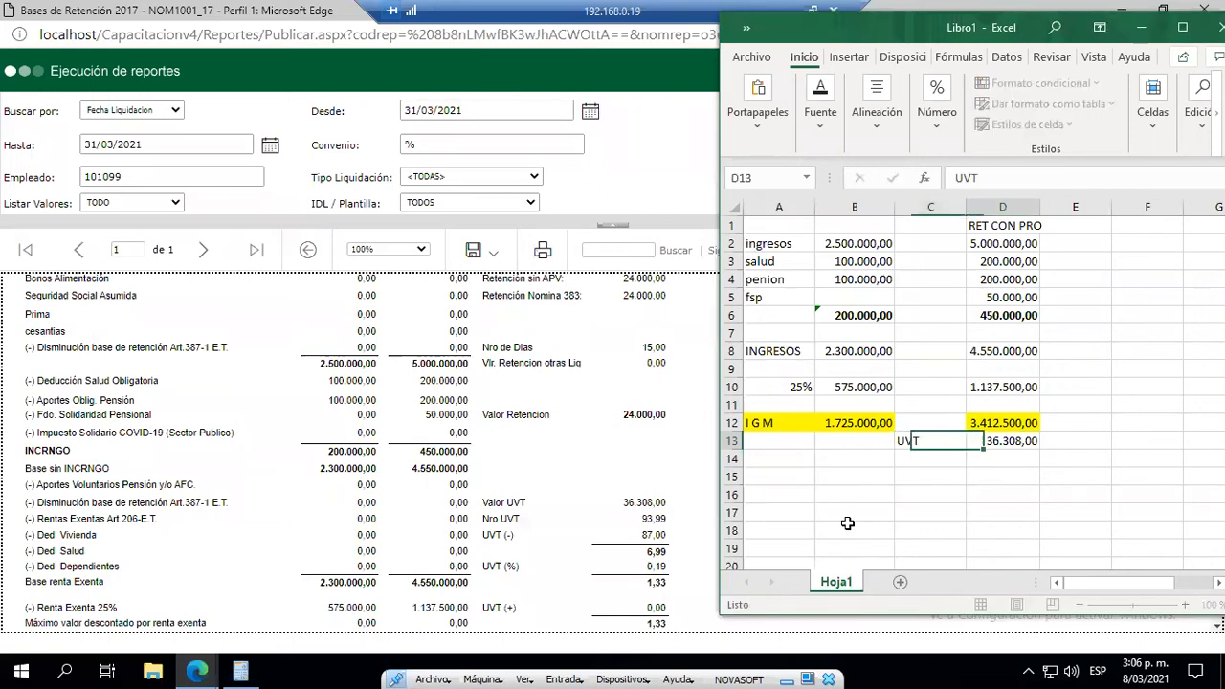
- Label the projected taxable income BASE in cell C12 and make C12 and D12 bold
key("Up")
type("BASE")
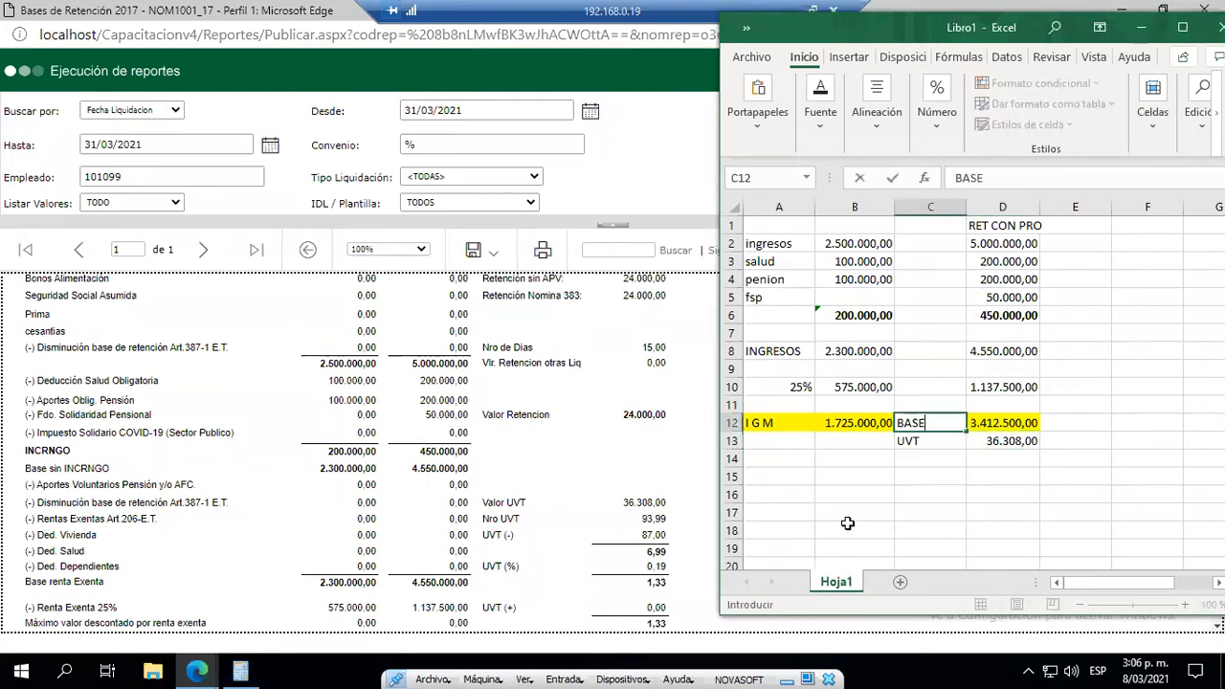
key("Tab")
key("Left")
key("shift+Right")
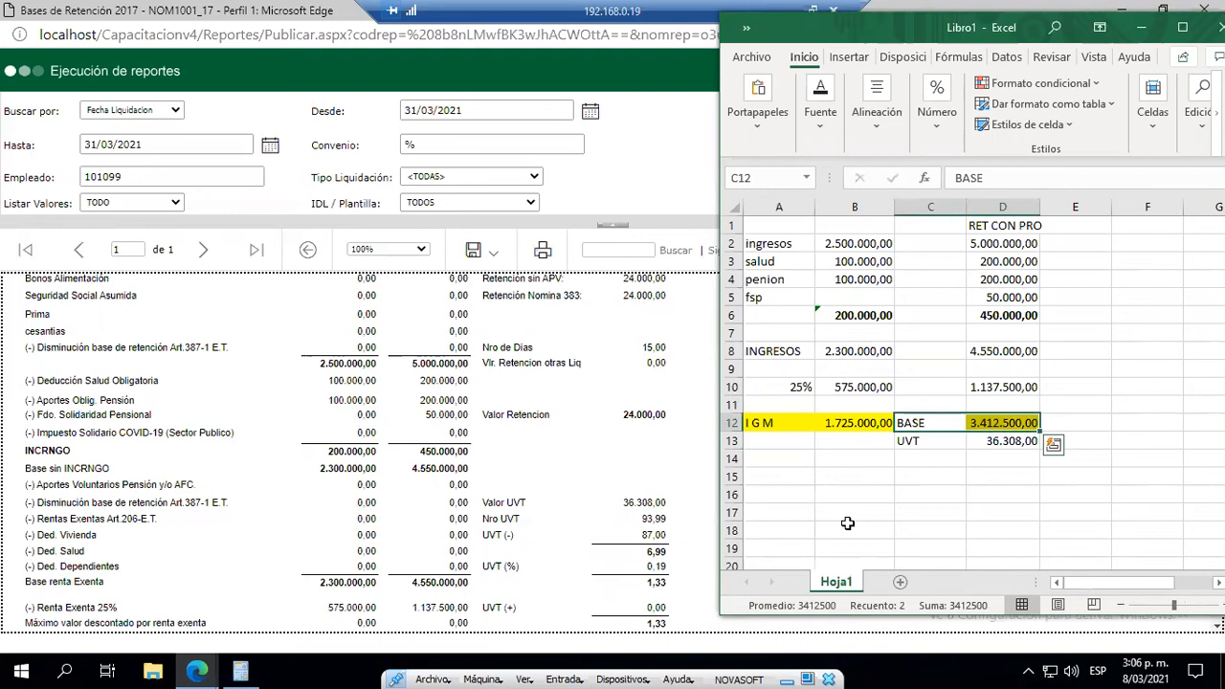
key("ctrl+n")
- Calculate the number of UVTs in cell D14 with the formula +D12/D13, formatted with two decimals
key("Down")
key("Right")
key("Left")
key("Down")
key("Right")
type("+")
key("Up")
key("Up")
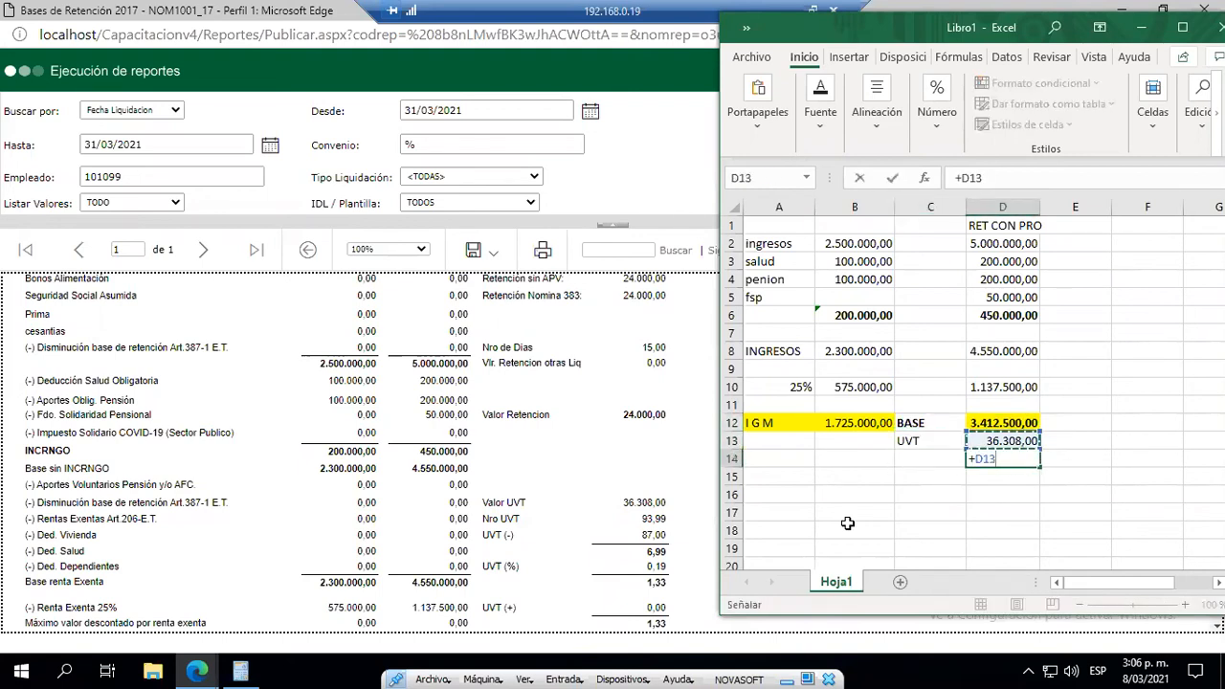
type("/")
key("Up")
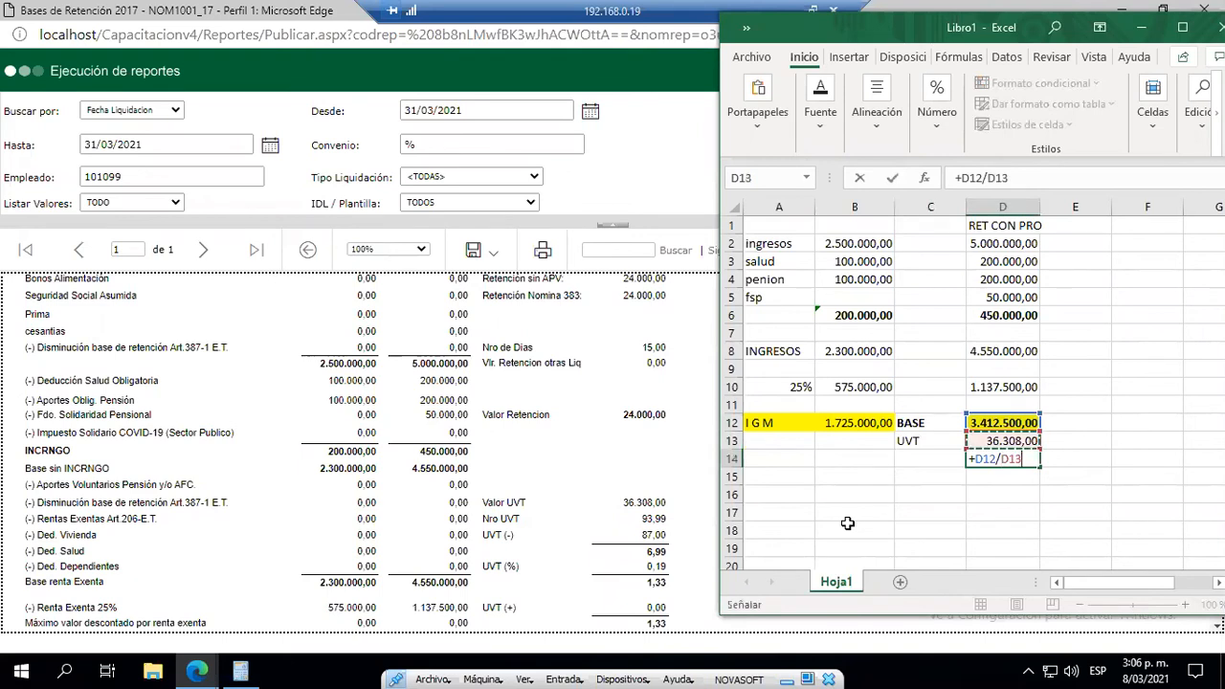
key("Return")
key("Up")
key("ctrl+shift+2")
key("Escape")
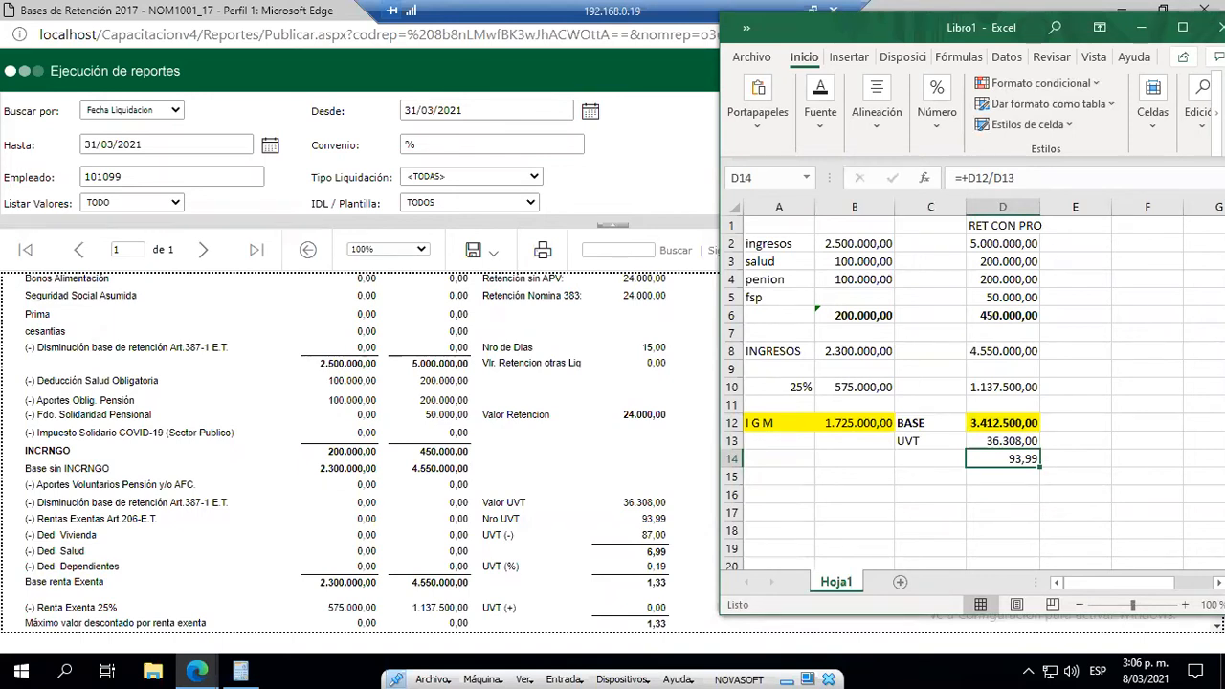
- Examine the UVT calculation in the Bases de Retención 2017 report, from Valor UVT and Nro UVT down to the subtracted UVTs
key("alt+Tab")
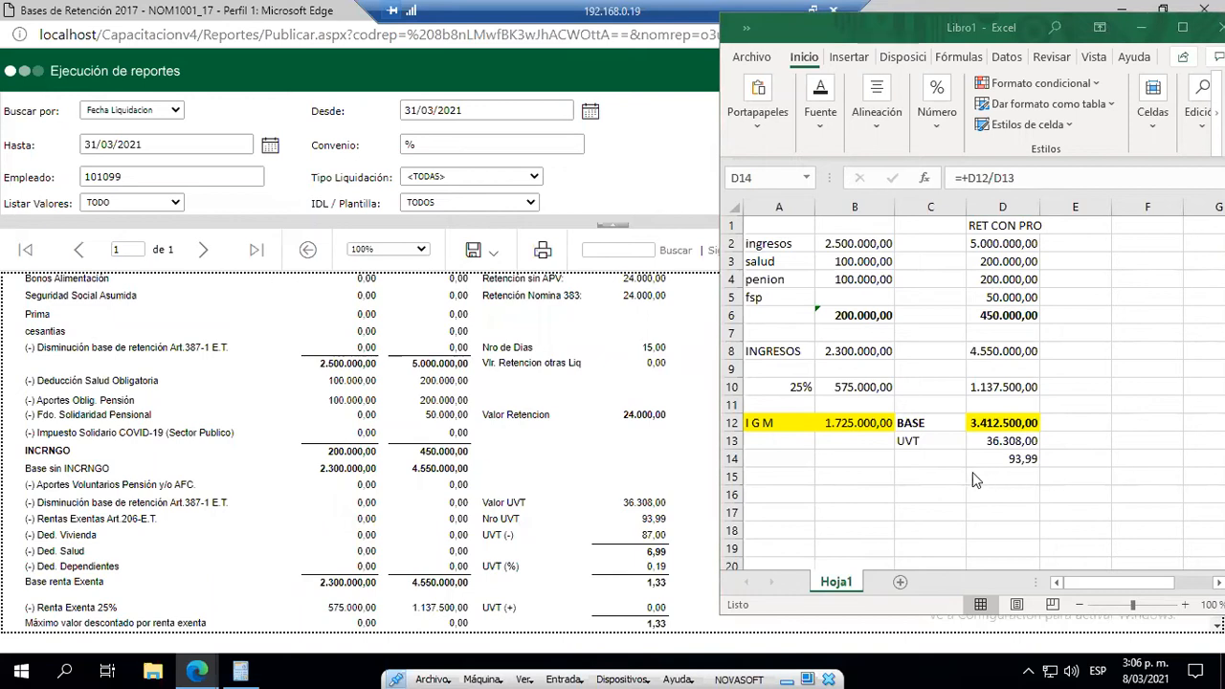
scroll(972, 472, "down", 1)
left_click(658, 531)
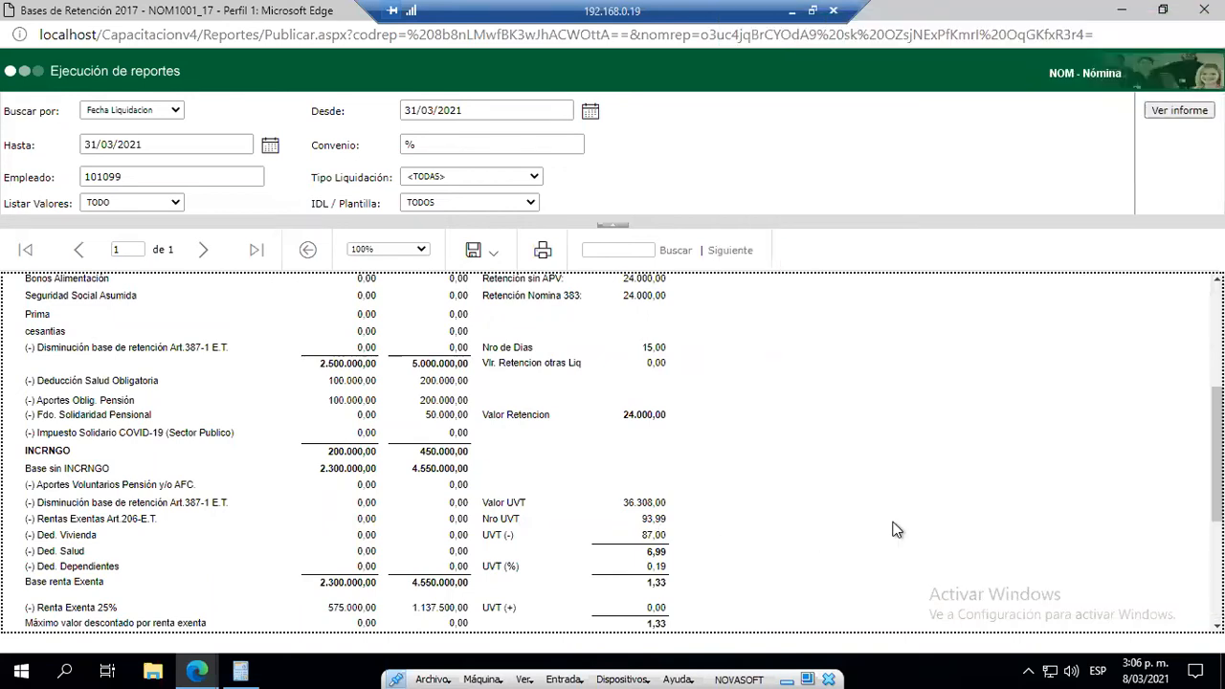
scroll(862, 531, "down", 1)
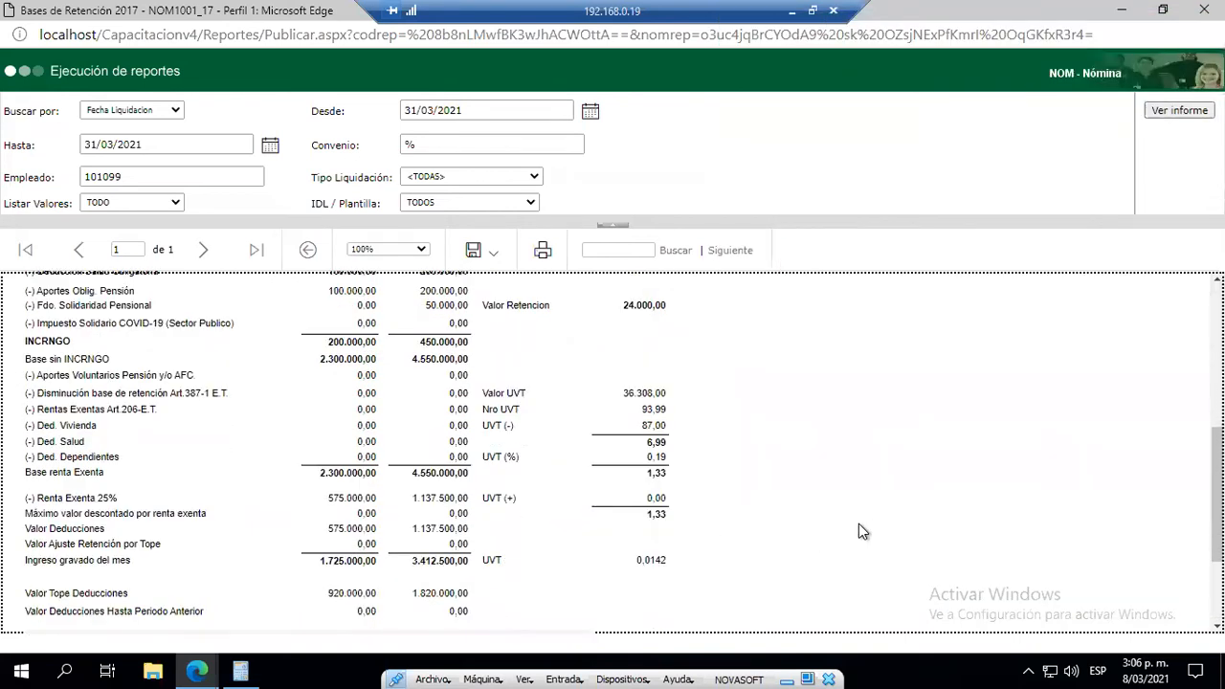
scroll(859, 531, "up", 1)
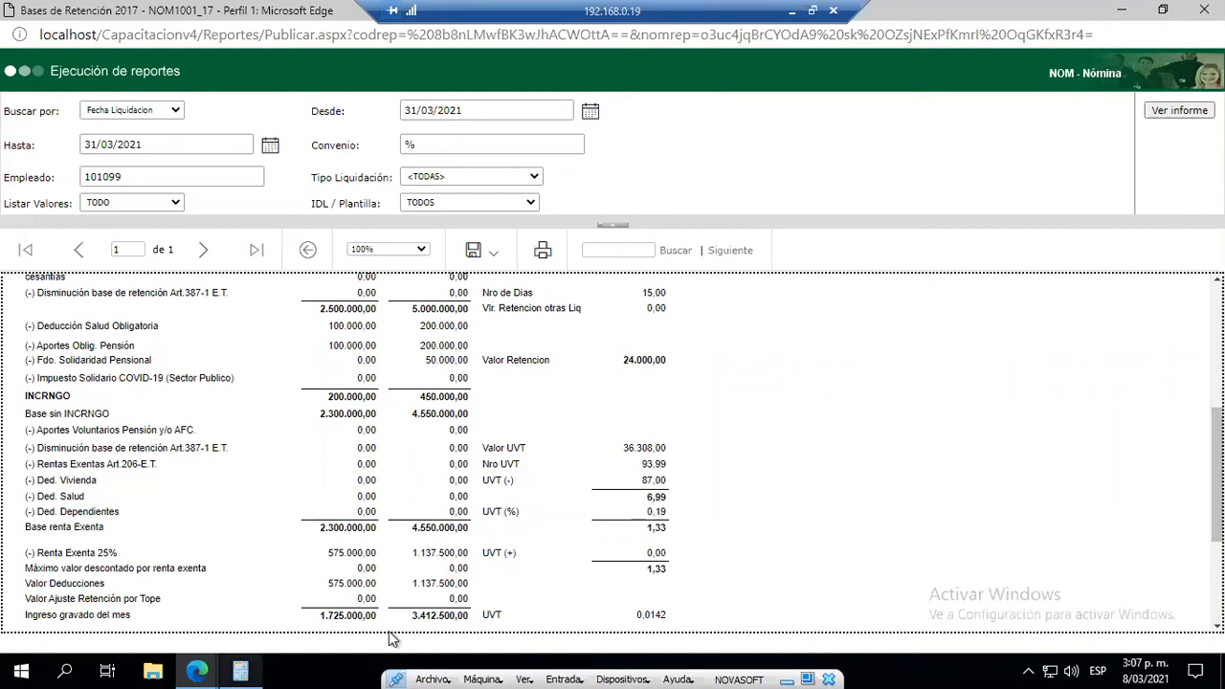
key("alt+Tab")
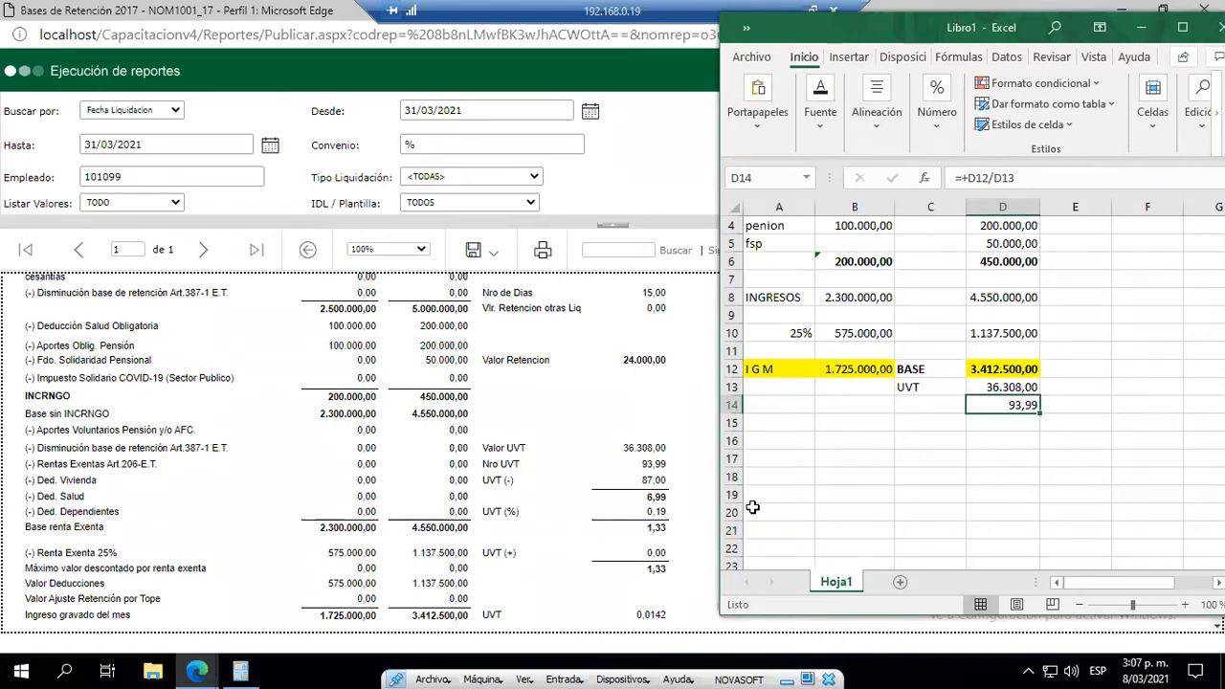
double_click(647, 480)
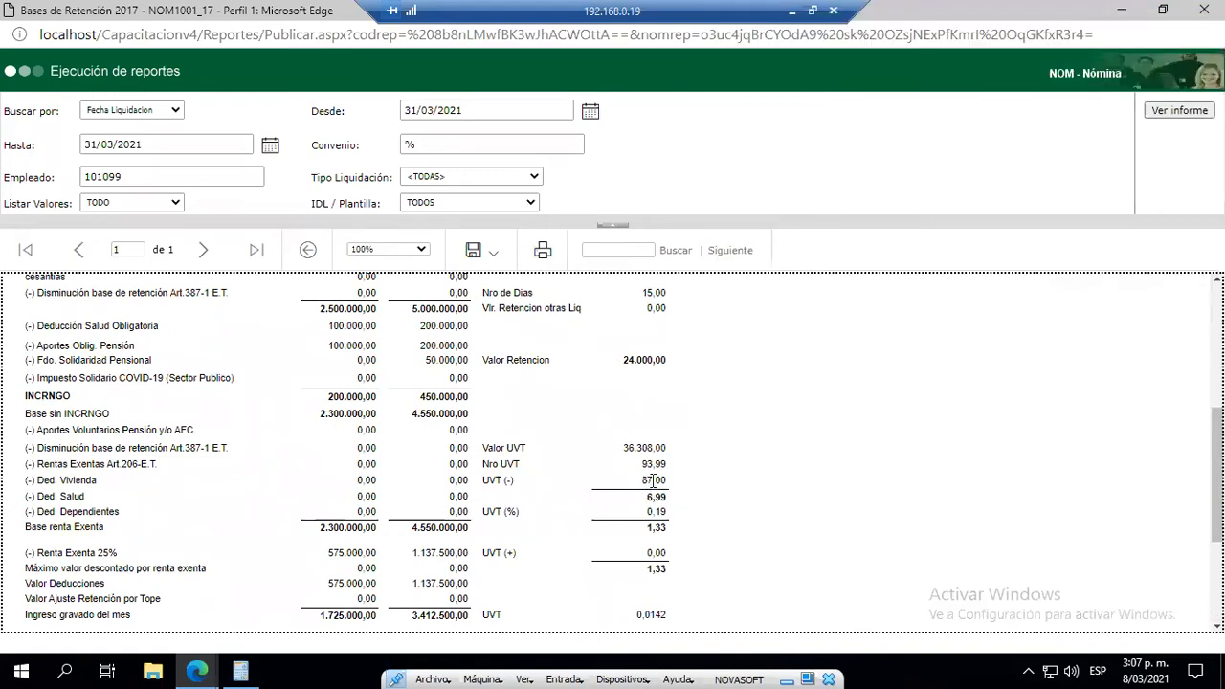
- Switch to the Novasoft main window, search the application menu for uvt and open the Rangos en UVT para Retención en la Fuente table
left_click(197, 671)
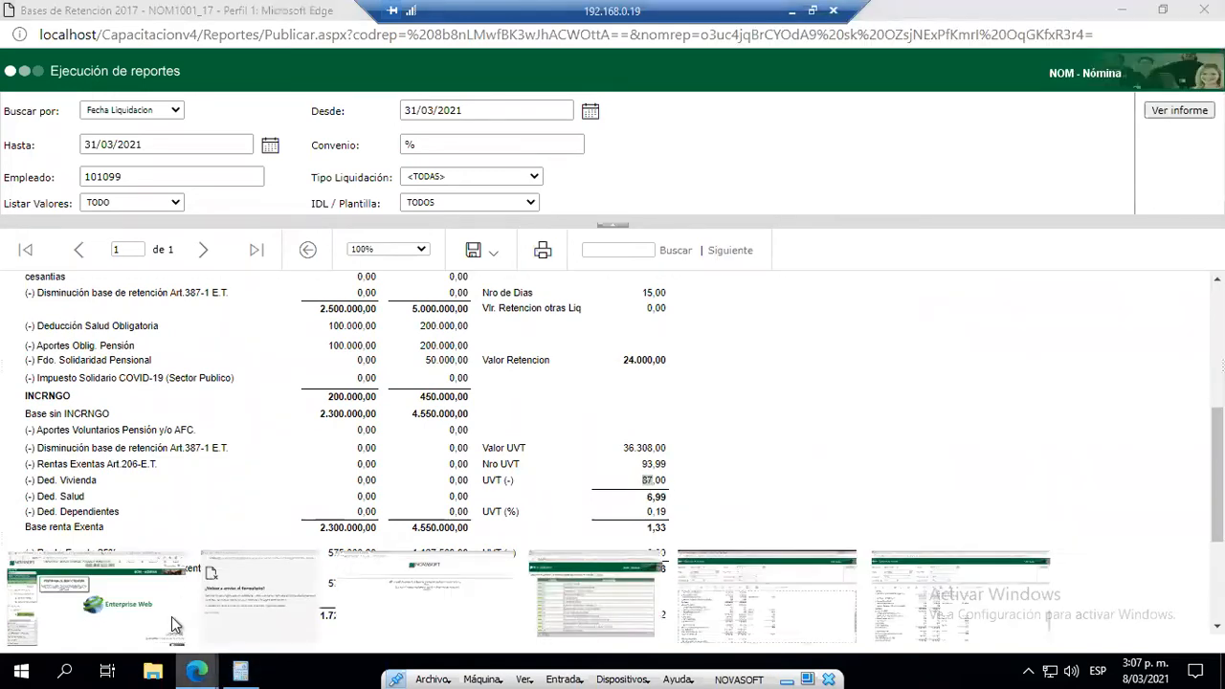
left_click(134, 613)
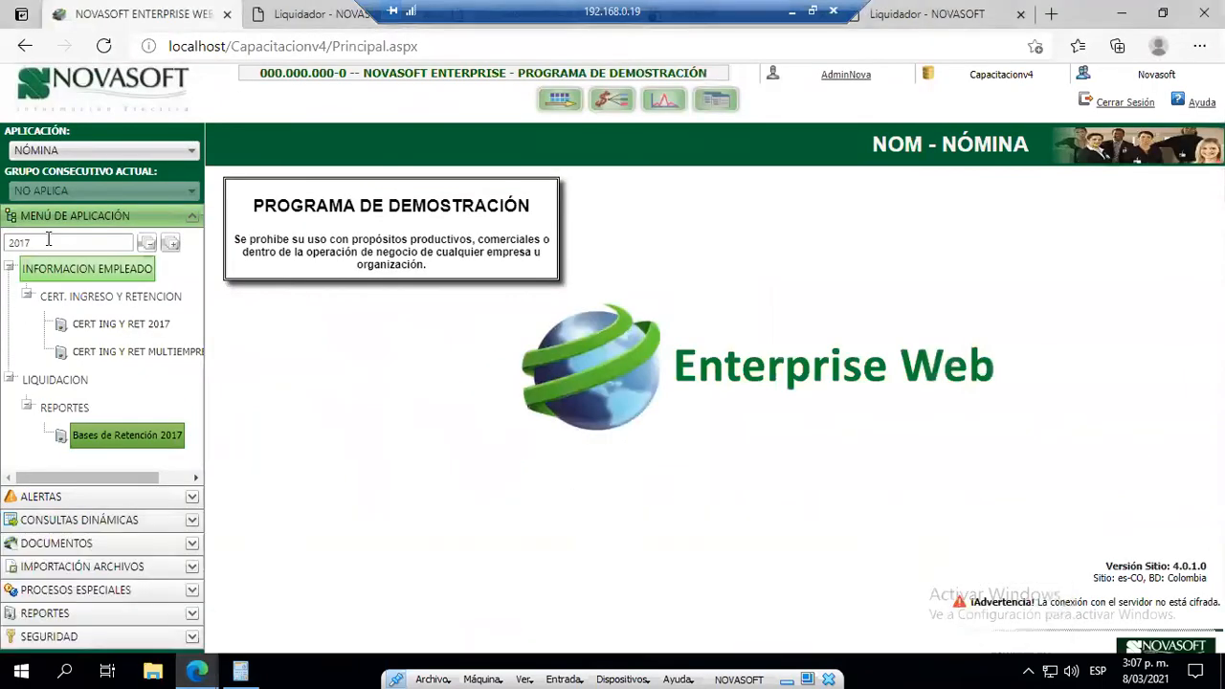
left_click_drag(38, 244, 8, 245)
key("BackSpace")
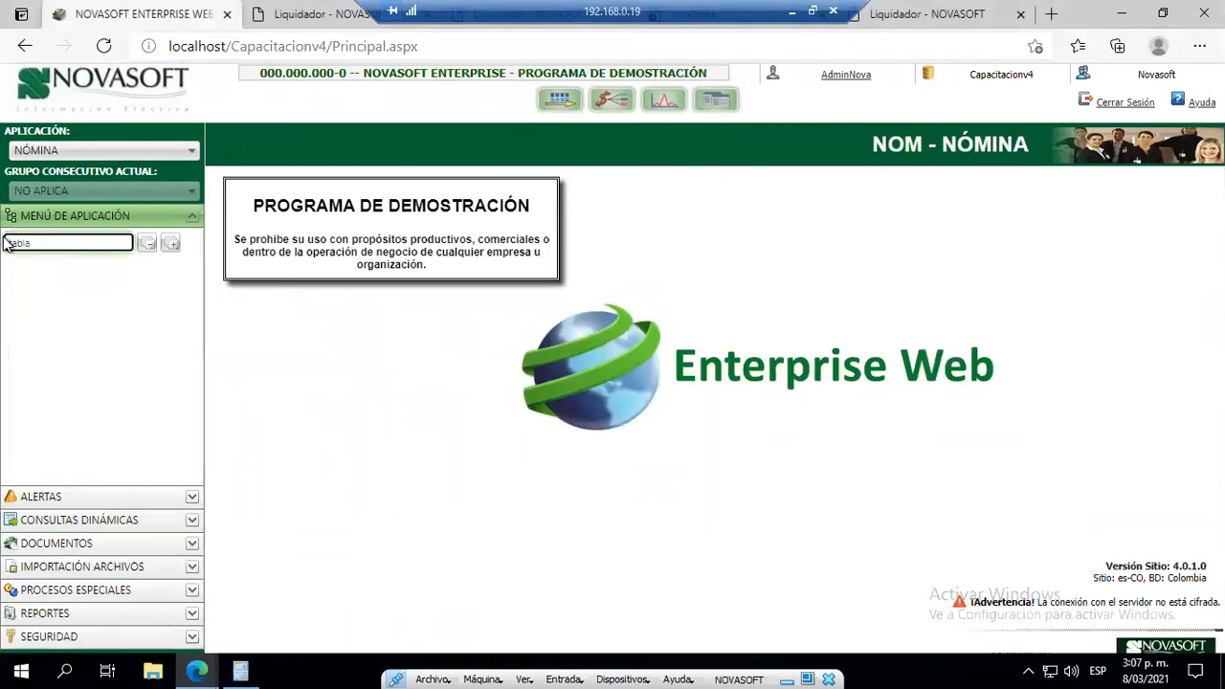
key("BackSpace")
type("uvt")
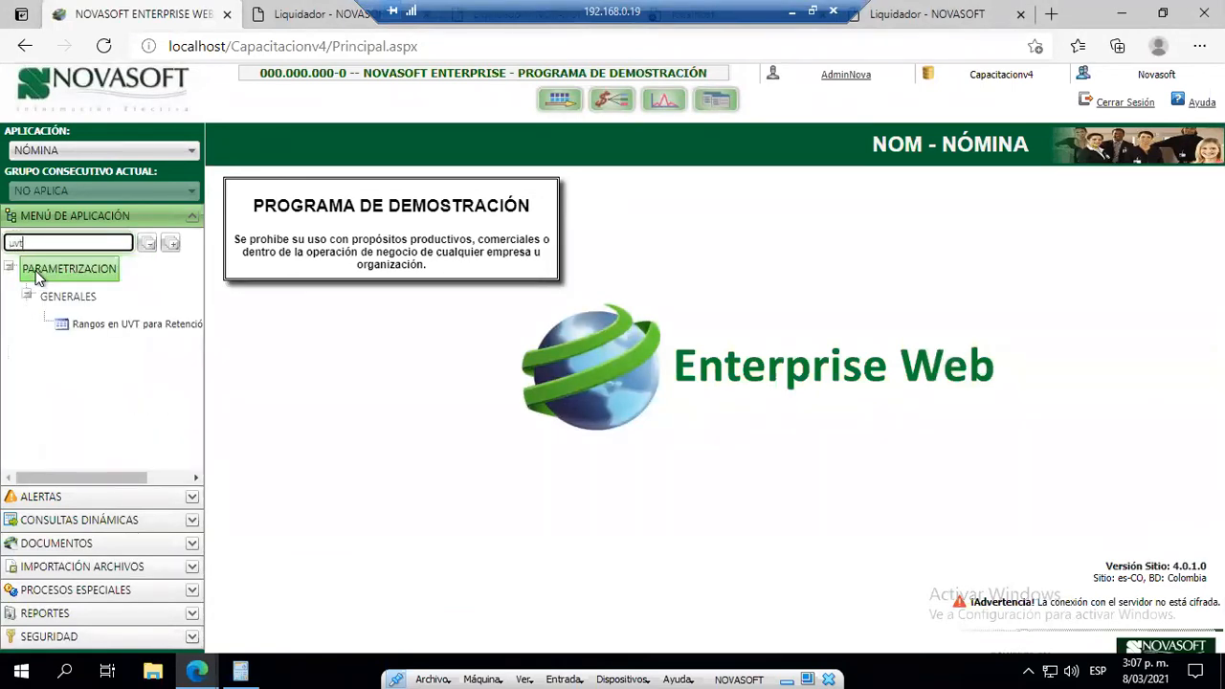
left_click(121, 326)
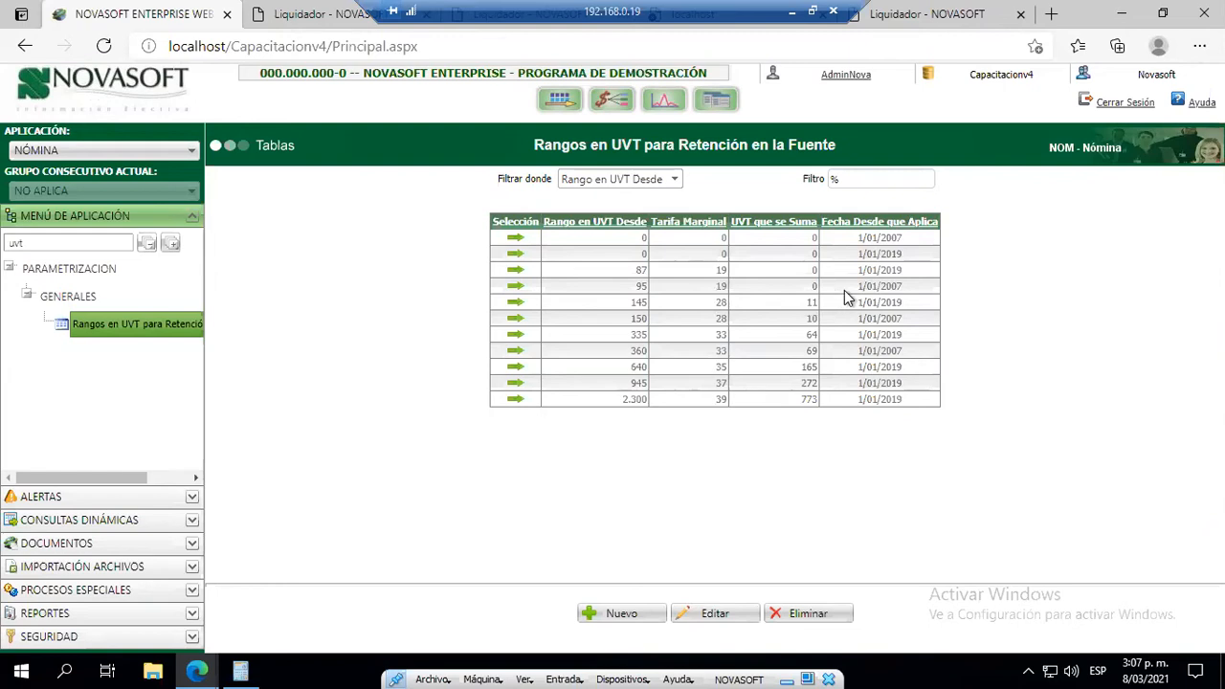
- Try to set the Fecha Desde que Aplica of the 95 UVT range to 1/01/2021, save, and check the dates in the range list
left_click(528, 285)
left_click(731, 616)
left_click(773, 294)
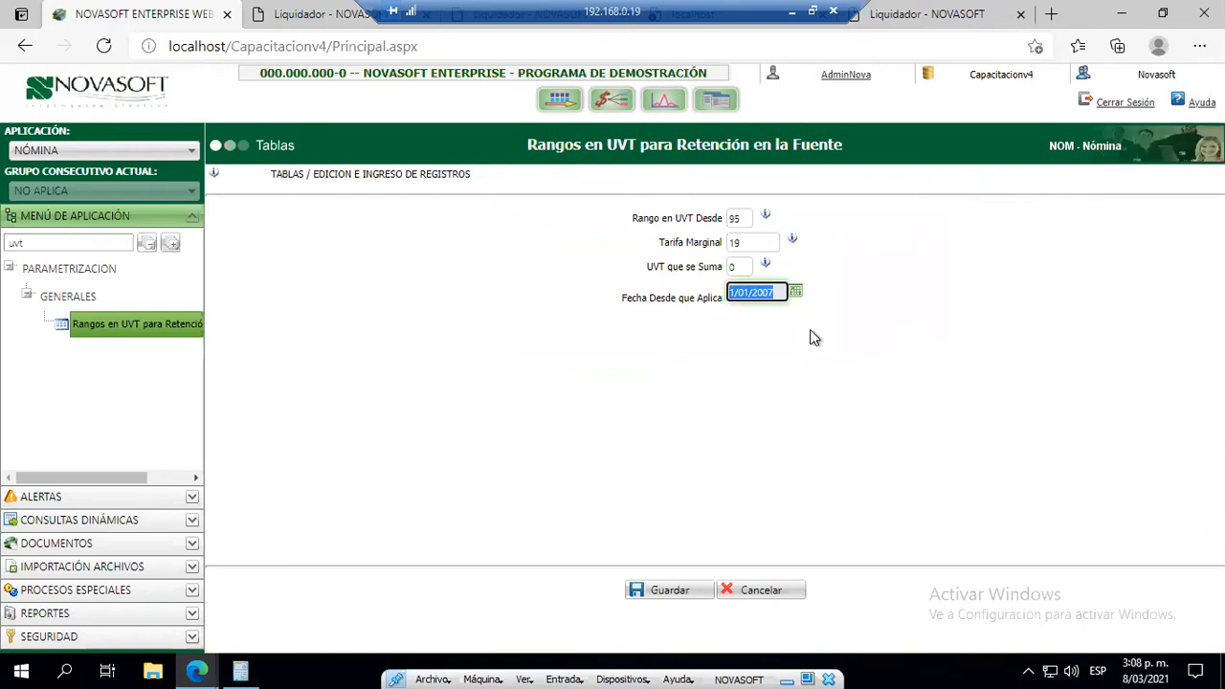
left_click(796, 298)
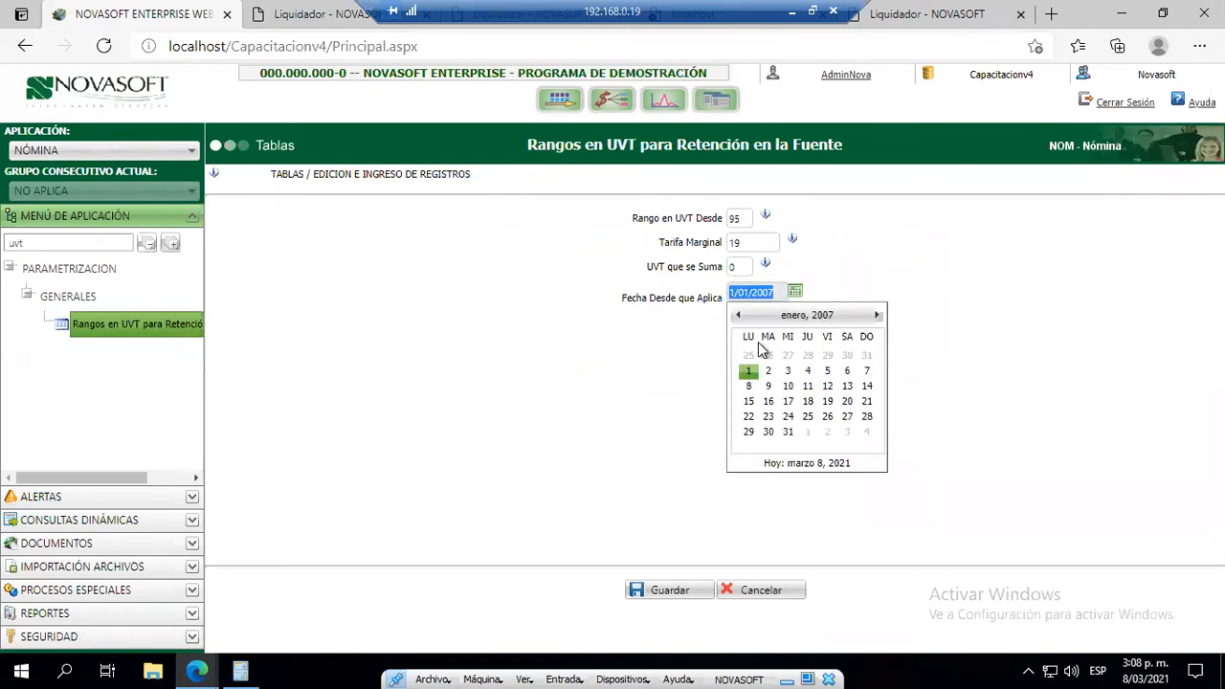
left_click(876, 318)
left_click(875, 317)
left_click(874, 316)
left_click(875, 317)
left_click(874, 317)
left_click(874, 317)
left_click(875, 316)
left_click(875, 317)
left_click(874, 317)
left_click(874, 317)
left_click(875, 316)
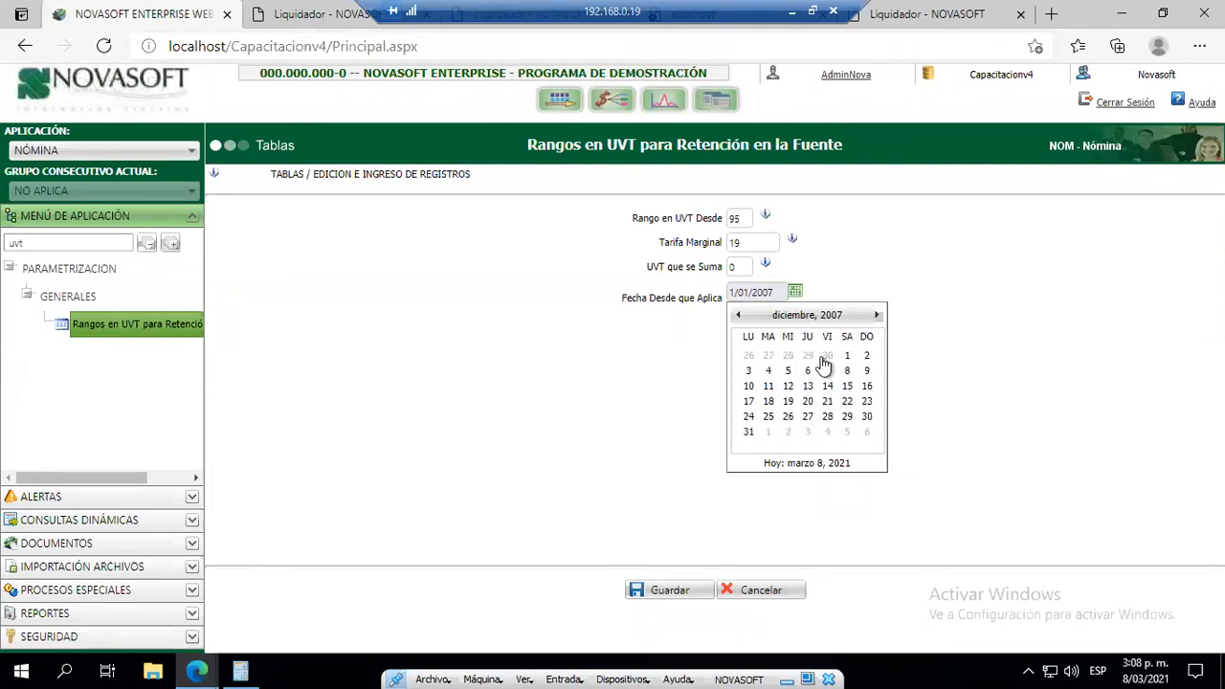
left_click(829, 318)
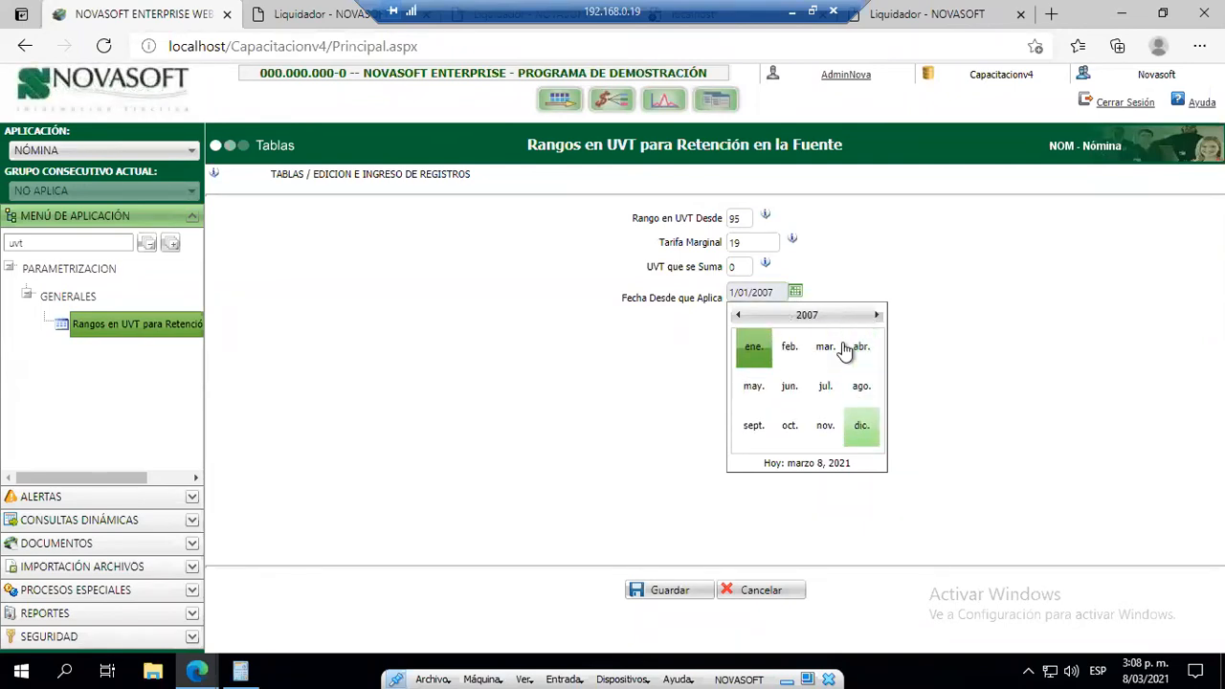
left_click(876, 317)
left_click(877, 317)
left_click(877, 317)
left_click(877, 317)
left_click(876, 317)
left_click(877, 317)
left_click(877, 317)
left_click(876, 317)
left_click(877, 317)
left_click(877, 317)
left_click(876, 317)
left_click(877, 317)
left_click(876, 317)
left_click(877, 317)
left_click(877, 317)
left_click(876, 317)
left_click(877, 317)
left_click(876, 316)
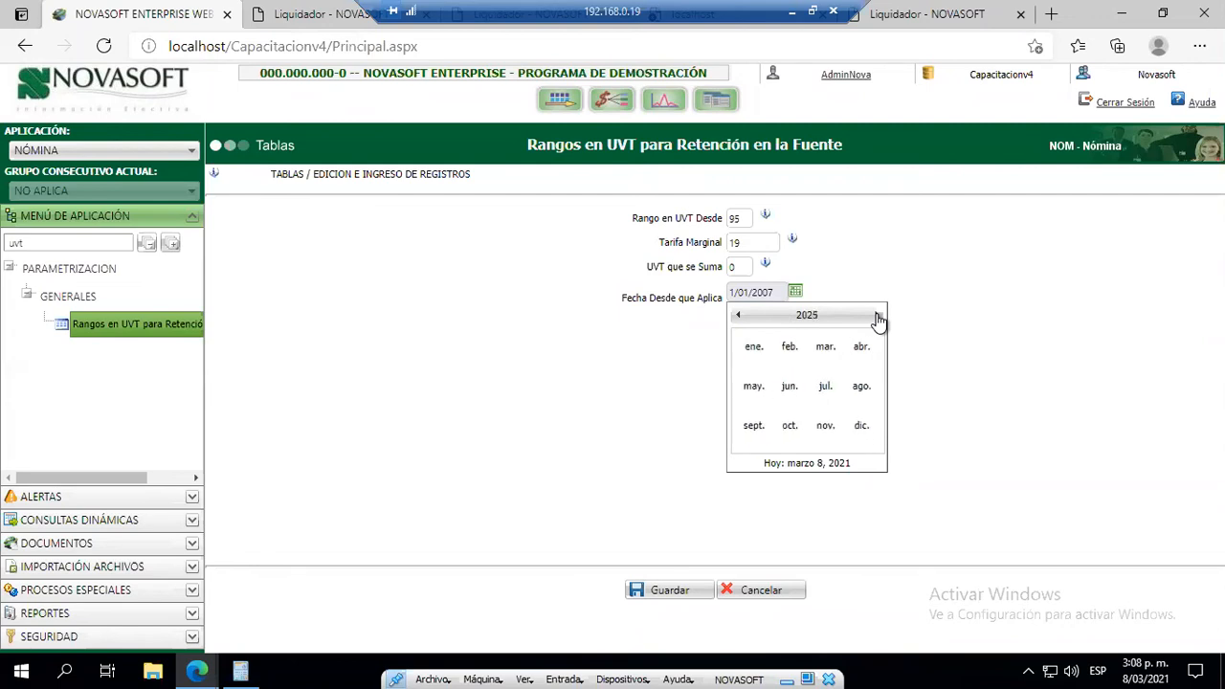
left_click(739, 317)
left_click(738, 317)
left_click(738, 317)
left_click(739, 317)
left_click(738, 316)
left_click(875, 317)
left_click(762, 348)
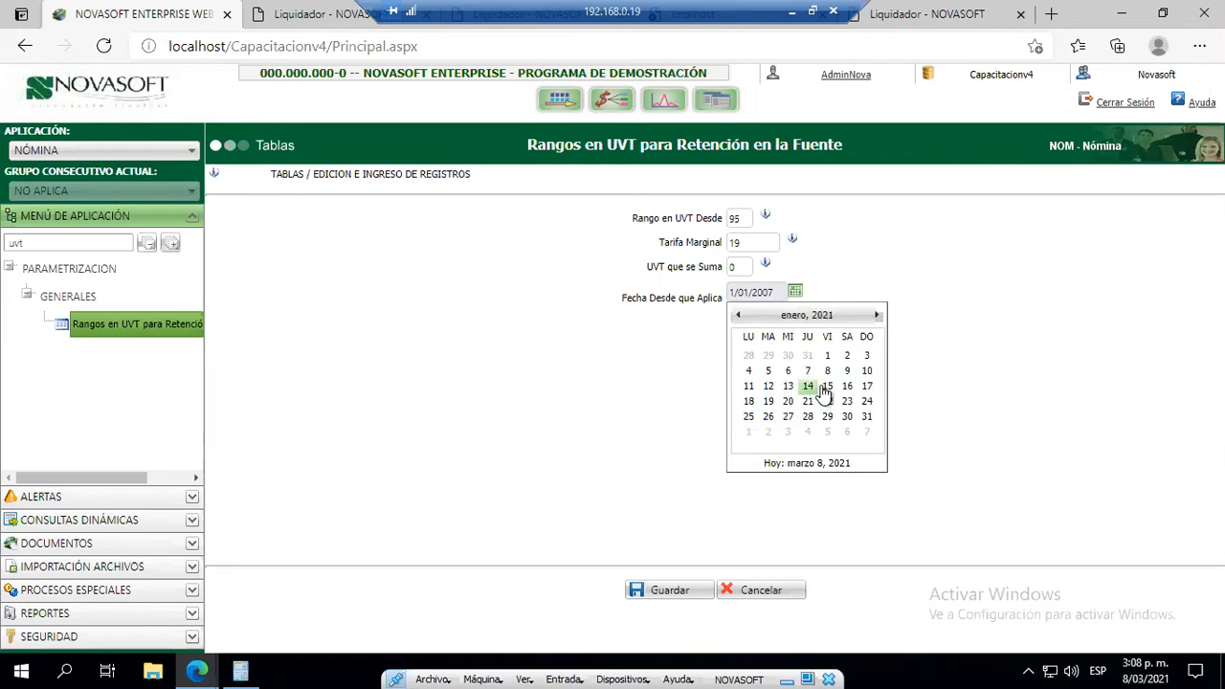
left_click(827, 353)
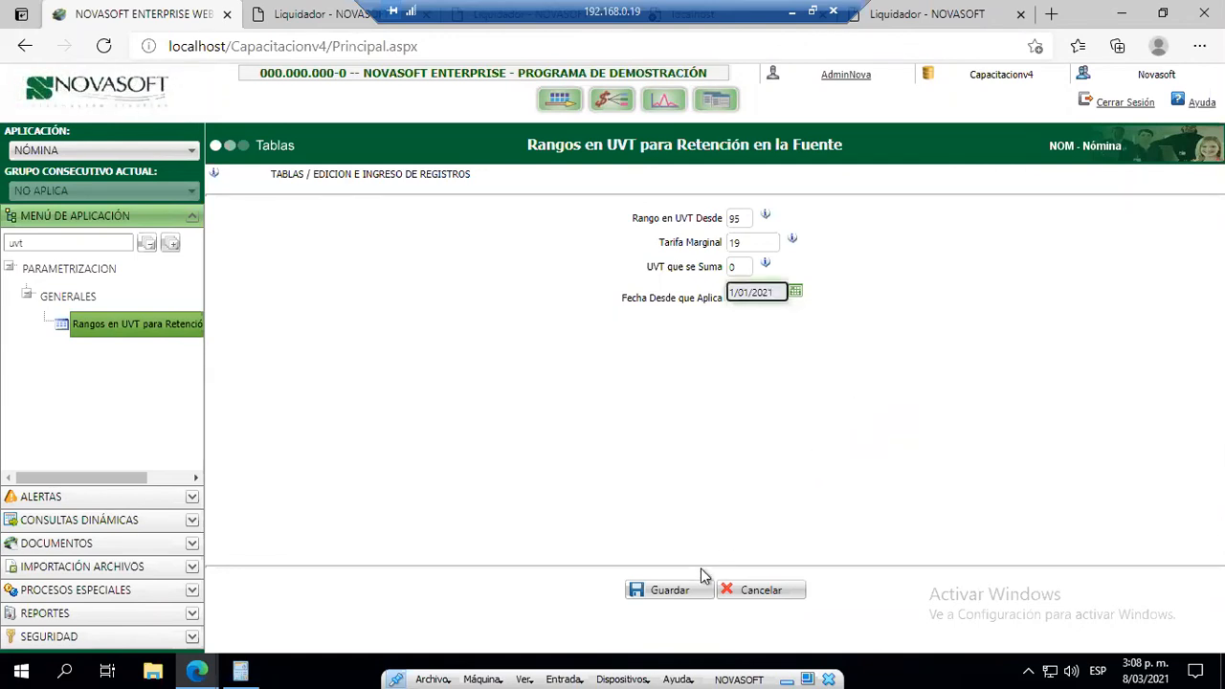
left_click(670, 589)
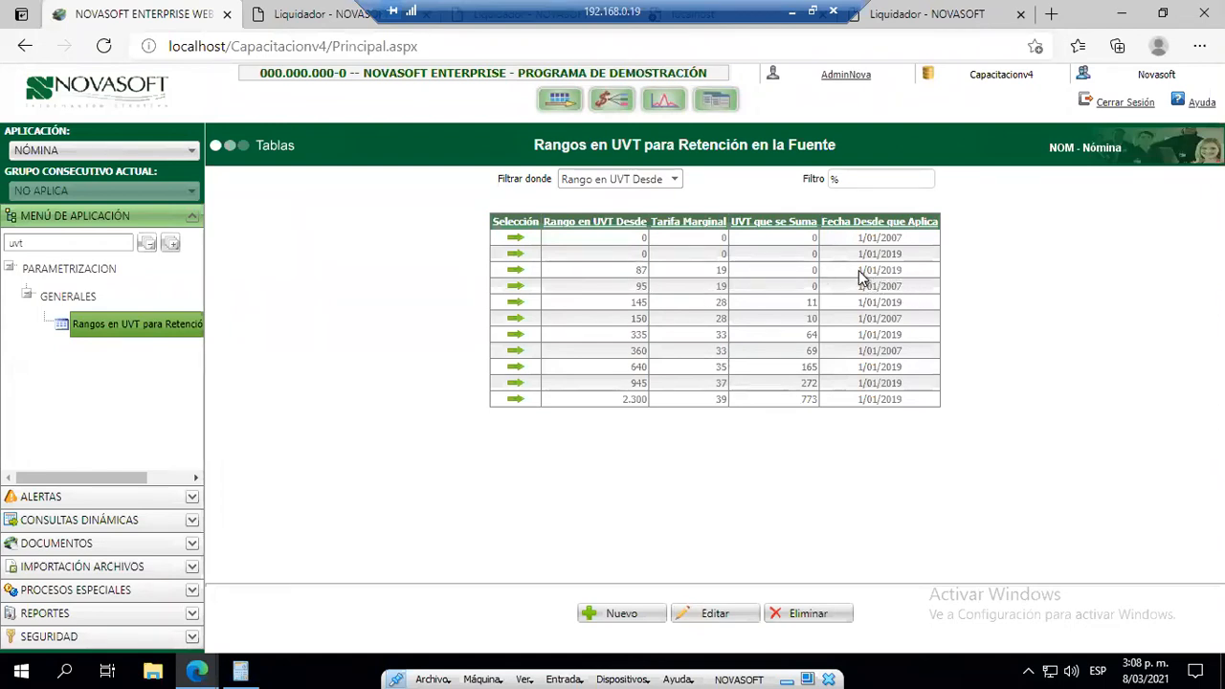
triple_click(894, 270)
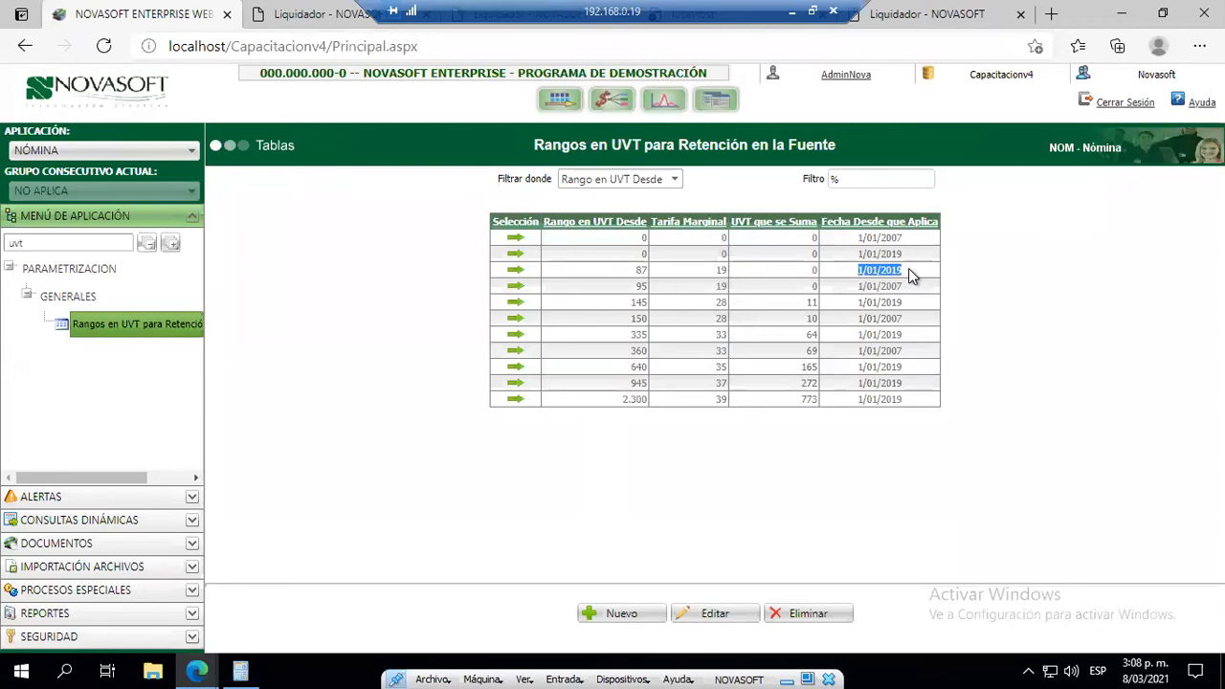
left_click(897, 399)
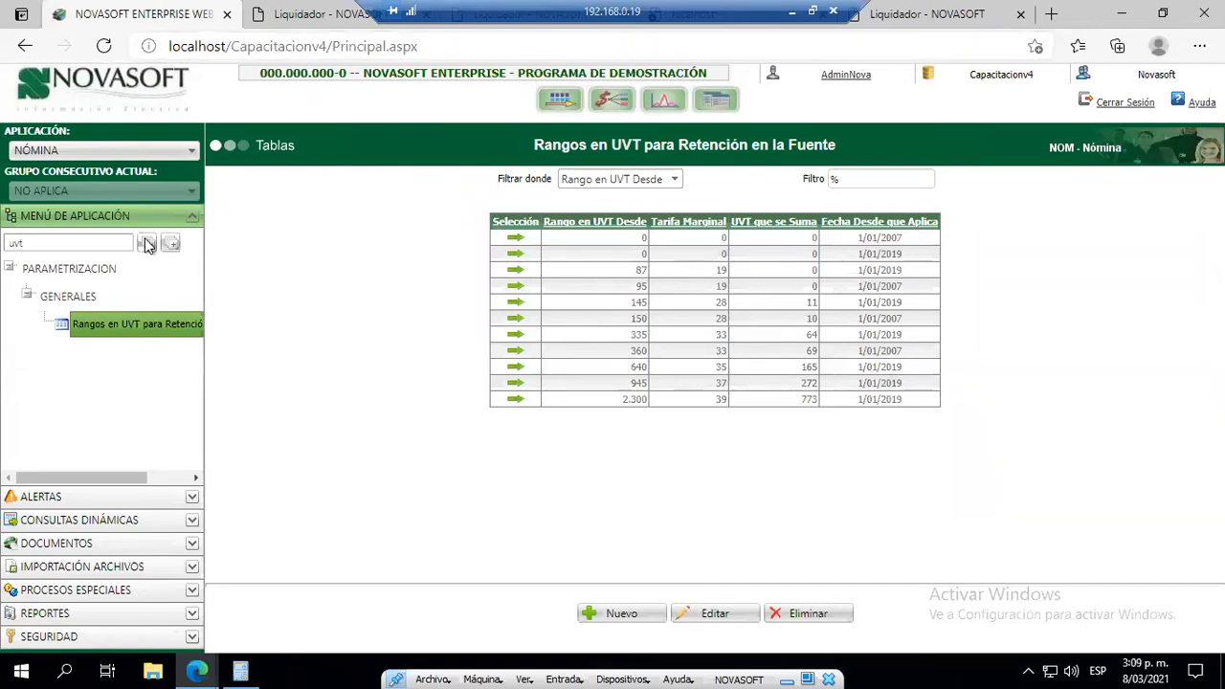
- Clear the uvt search so the application menu lists all its entries again
double_click(8, 244)
key("BackSpace")
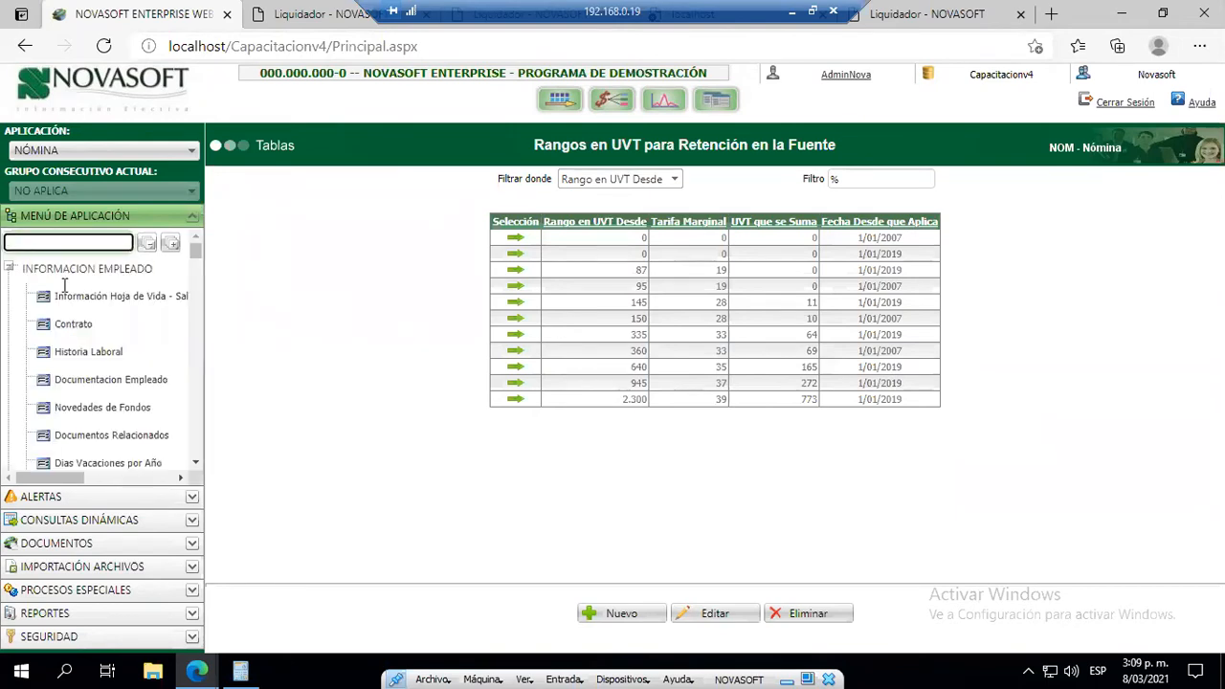
left_click(66, 243)
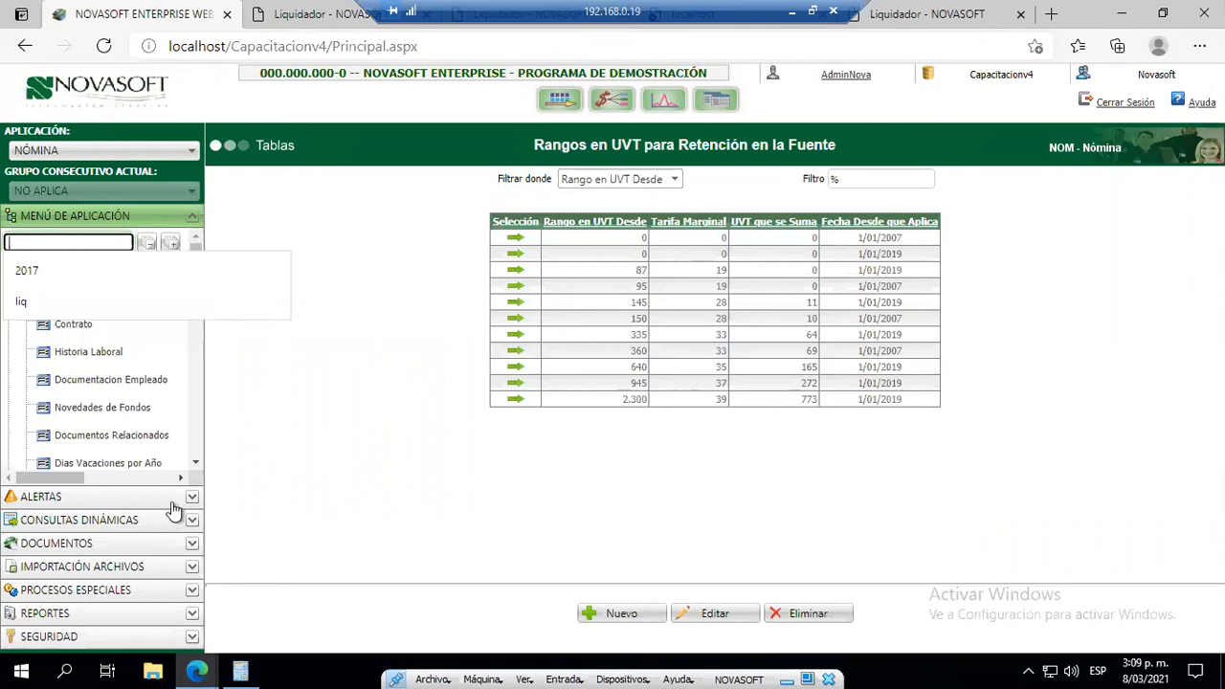
- Check Nro UVT and the subtracted UVTs in the 31/03/2021 Bases de Retención 2017 report against the Excel calculation
key("alt+Tab")
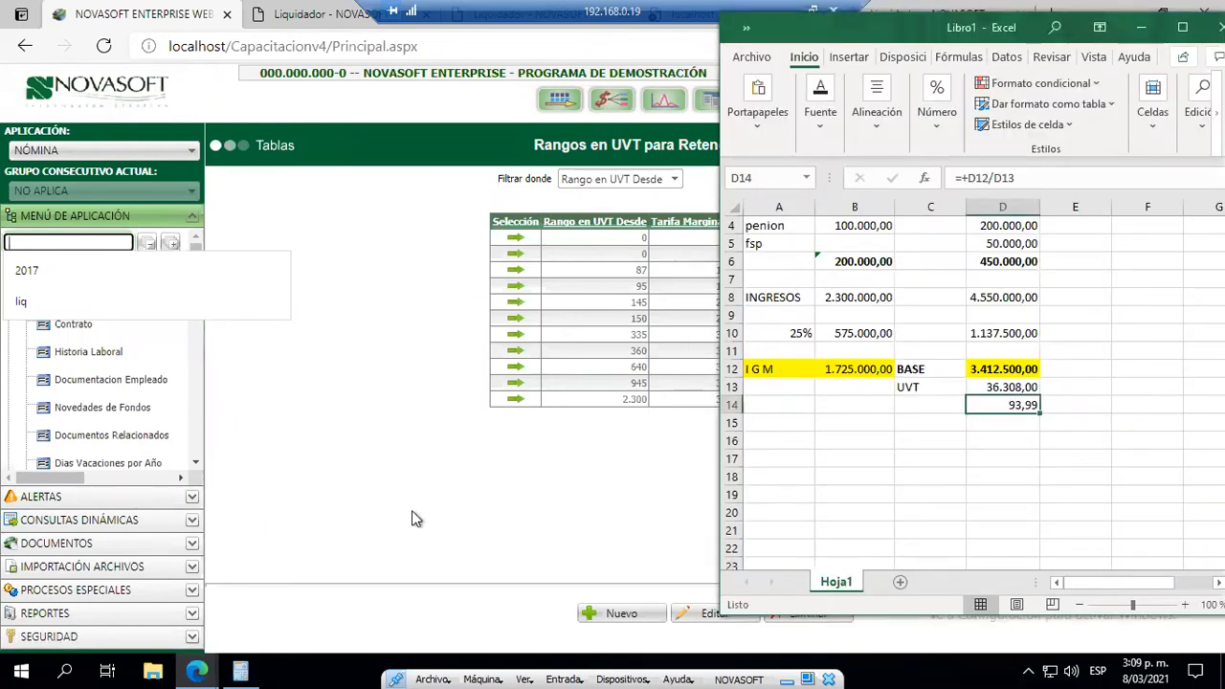
left_click(240, 672)
mouse_move(196, 672)
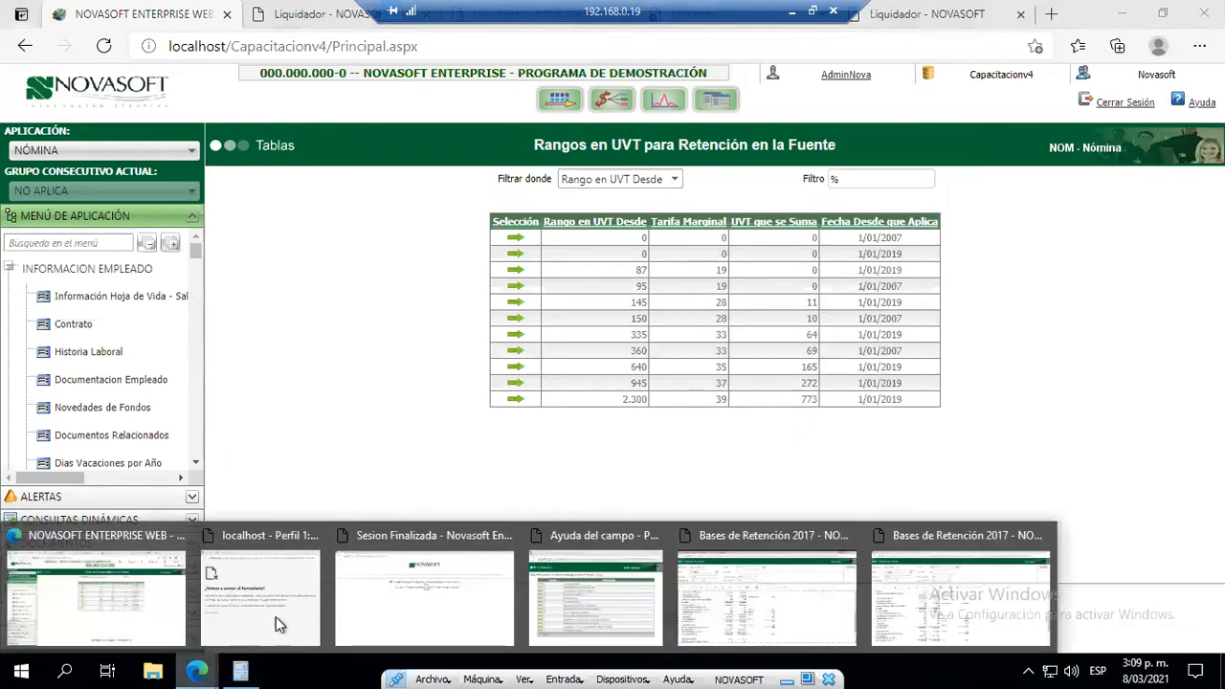
left_click(952, 615)
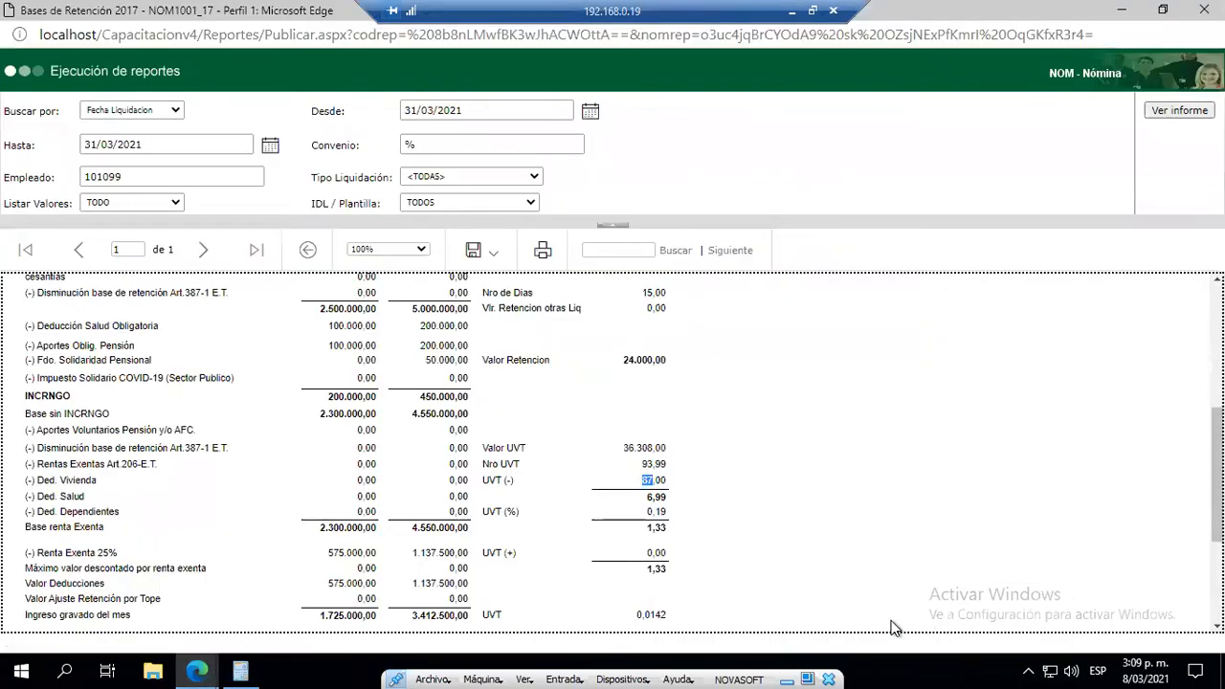
left_click_drag(648, 483, 660, 480)
left_click_drag(641, 463, 669, 464)
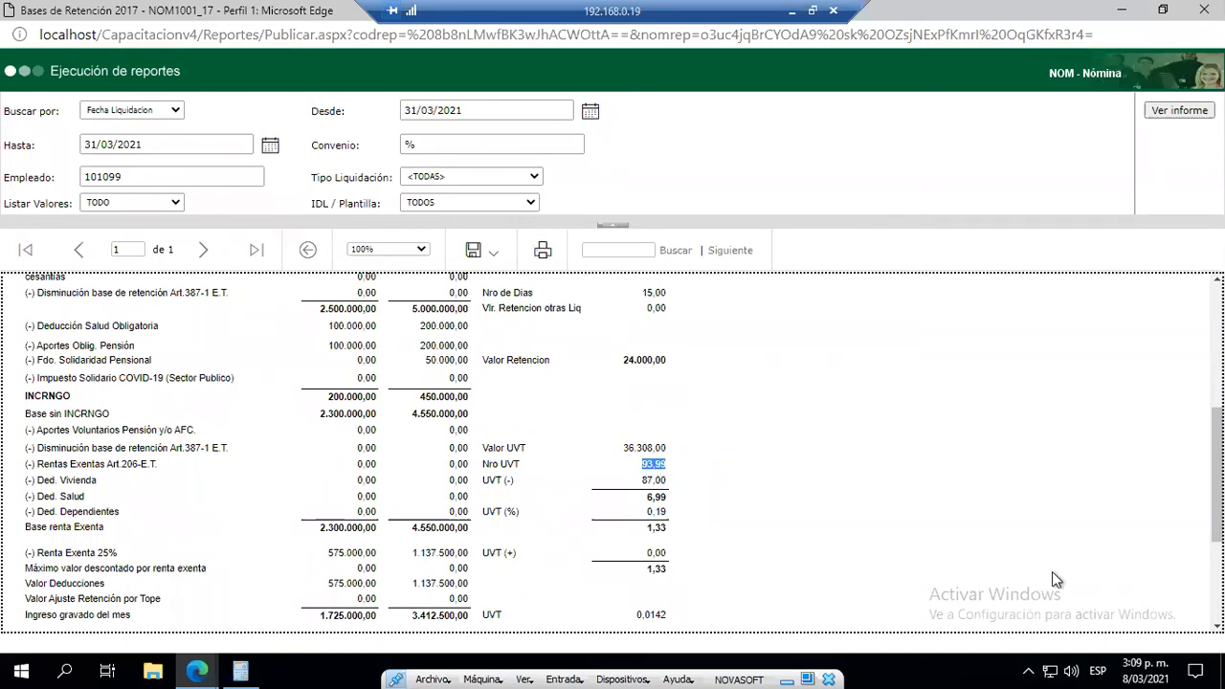
key("alt+Tab")
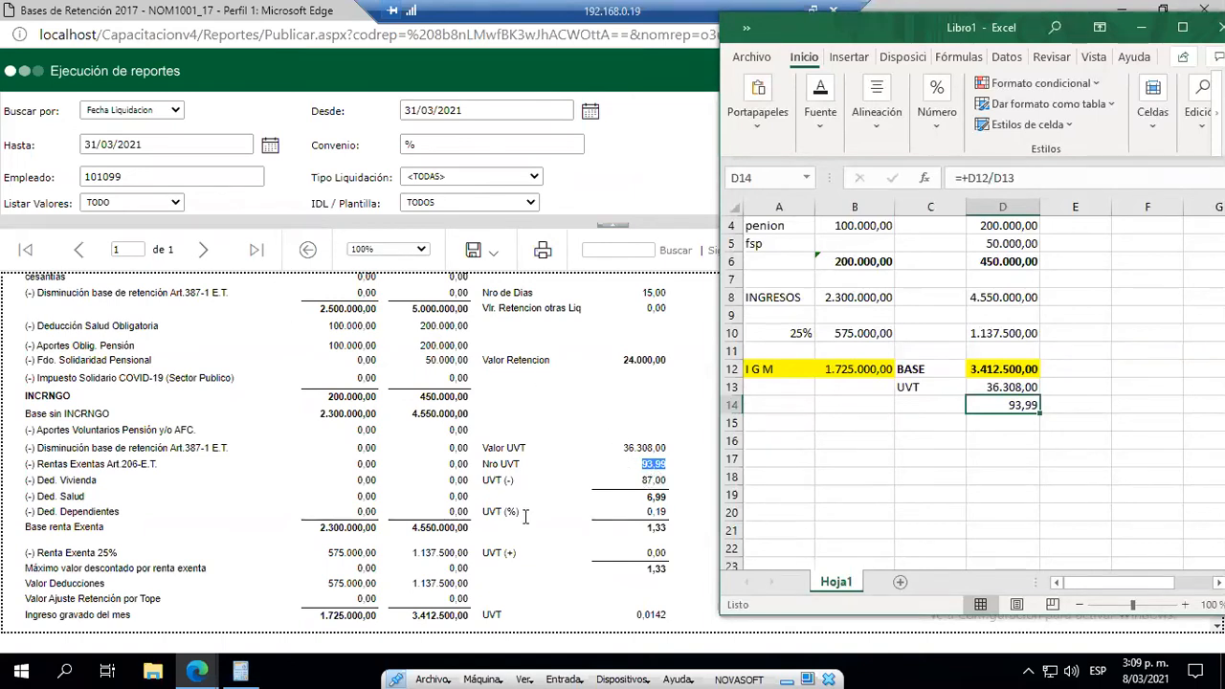
left_click(642, 481)
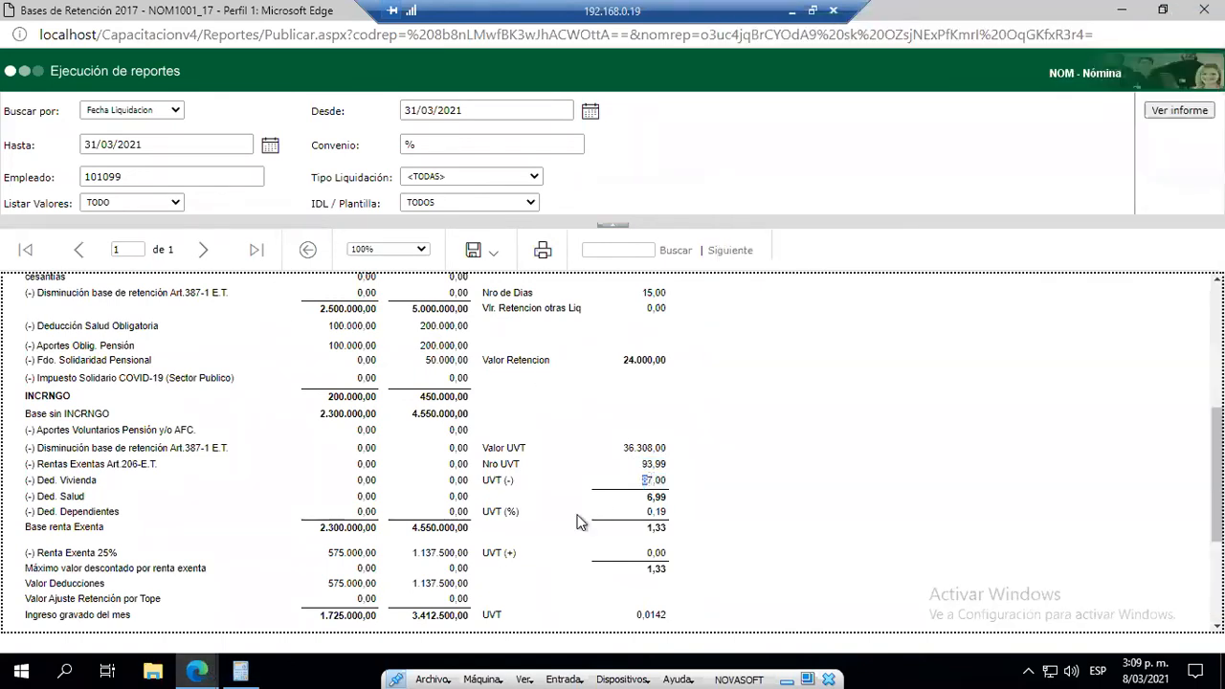
- Look through the open Liquidador and Bases de Retención 2017 windows, and return to the Rangos en UVT table in the main Novasoft window
mouse_move(196, 673)
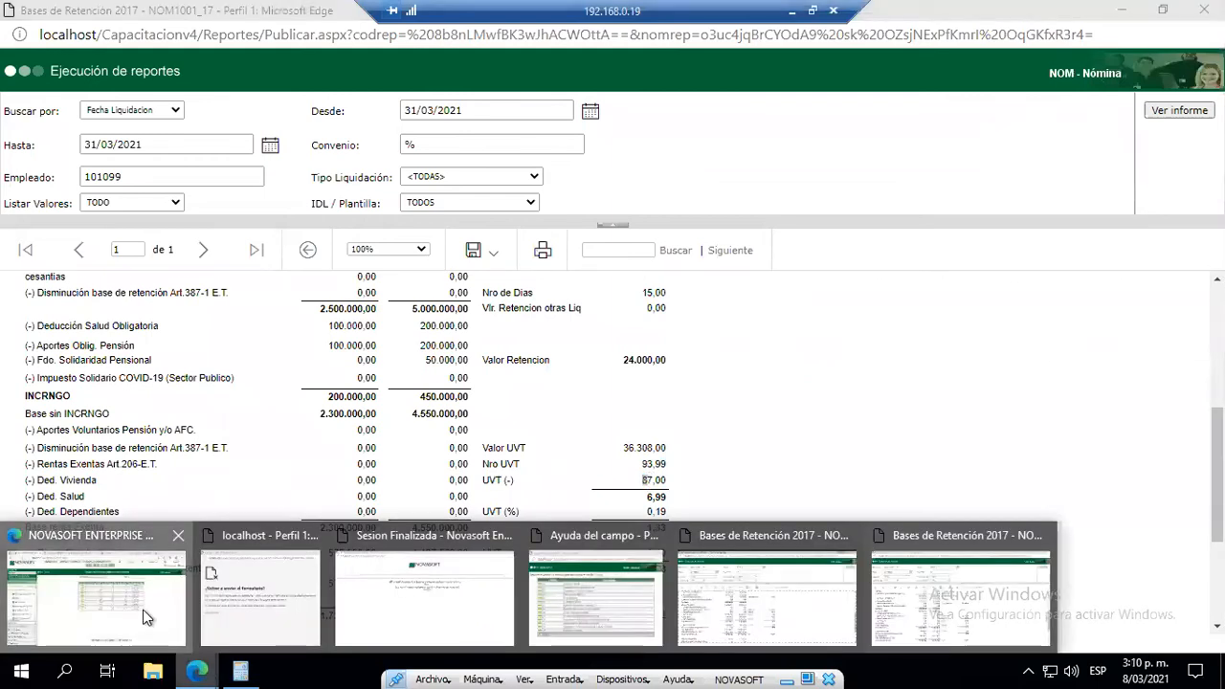
left_click(145, 612)
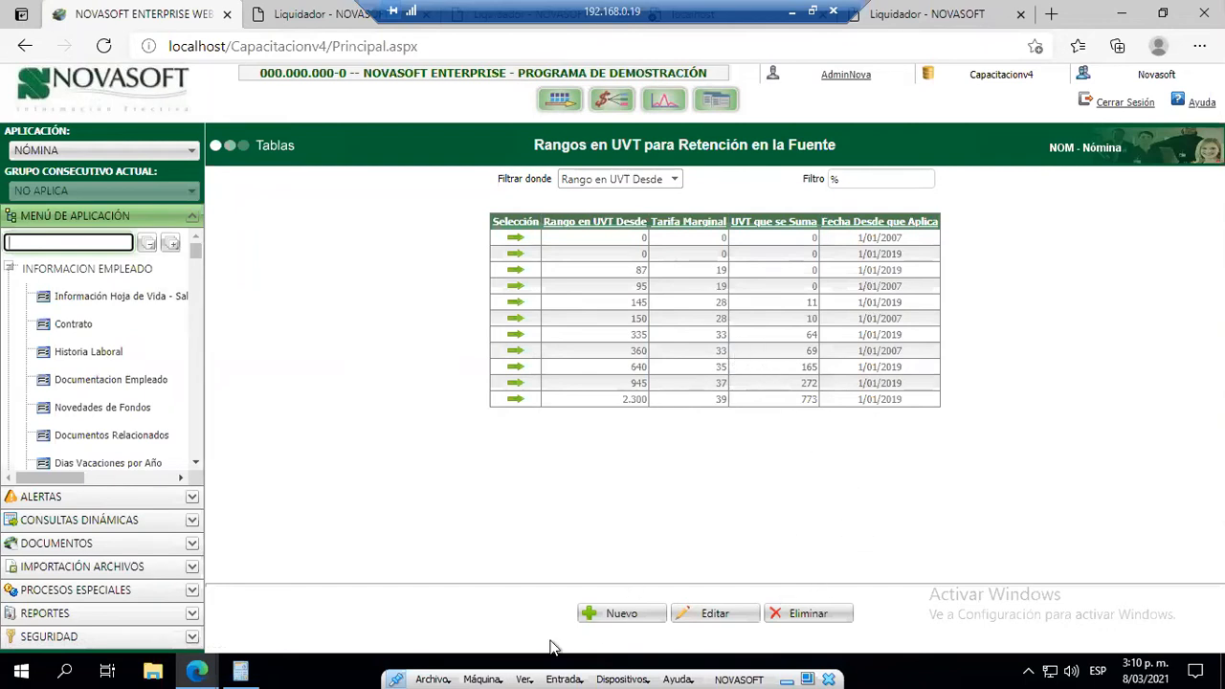
left_click(313, 17)
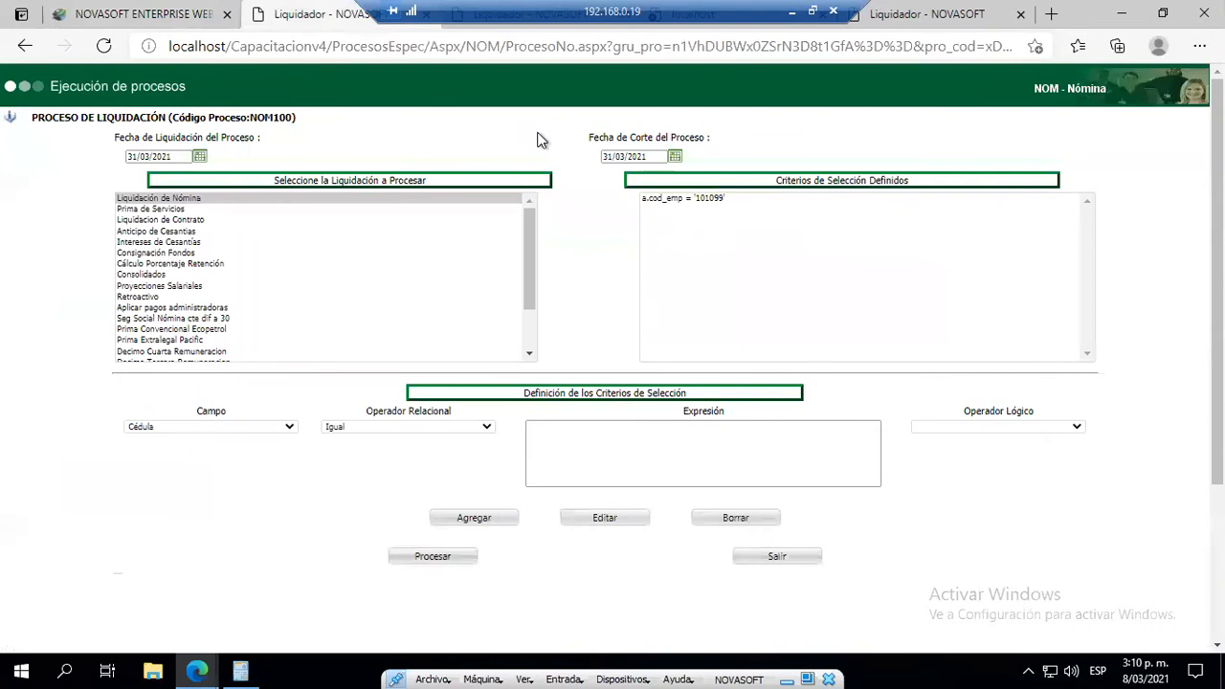
mouse_move(187, 672)
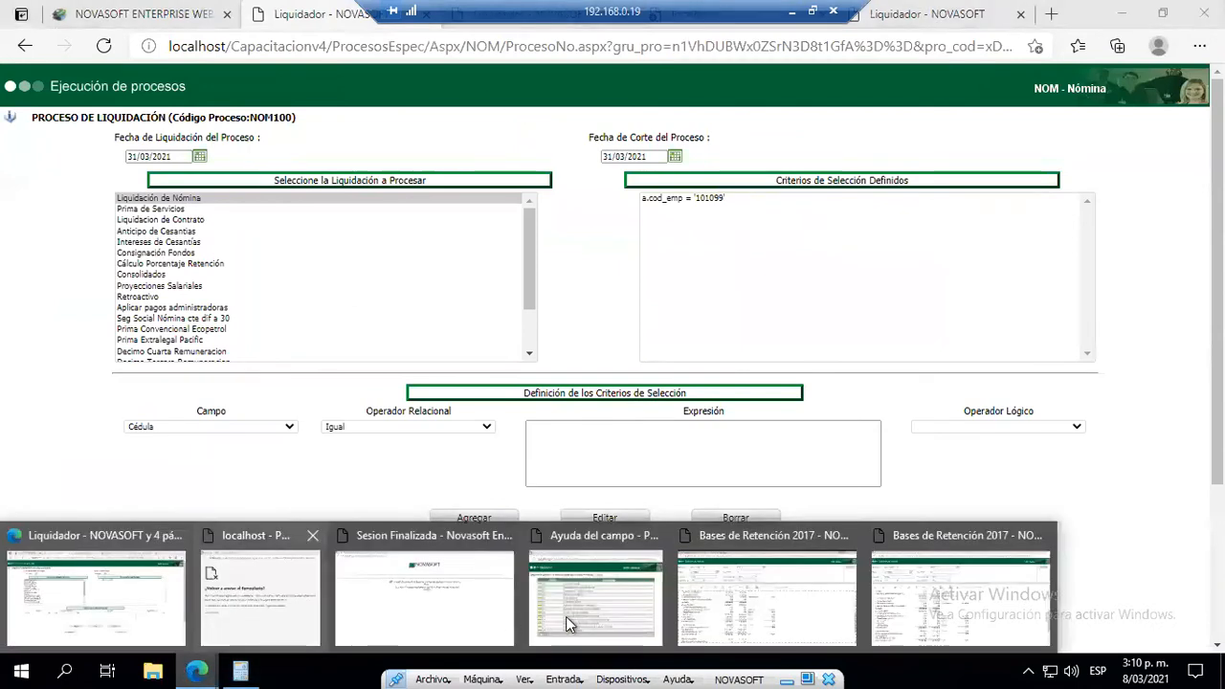
left_click(773, 615)
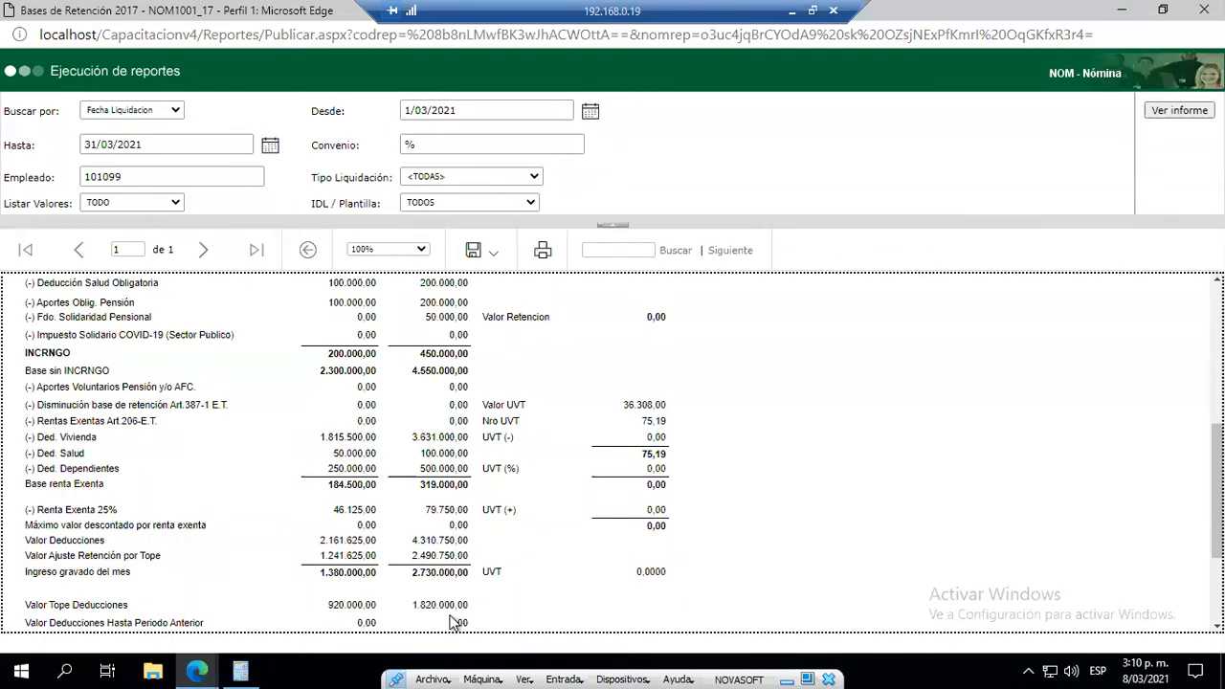
mouse_move(197, 672)
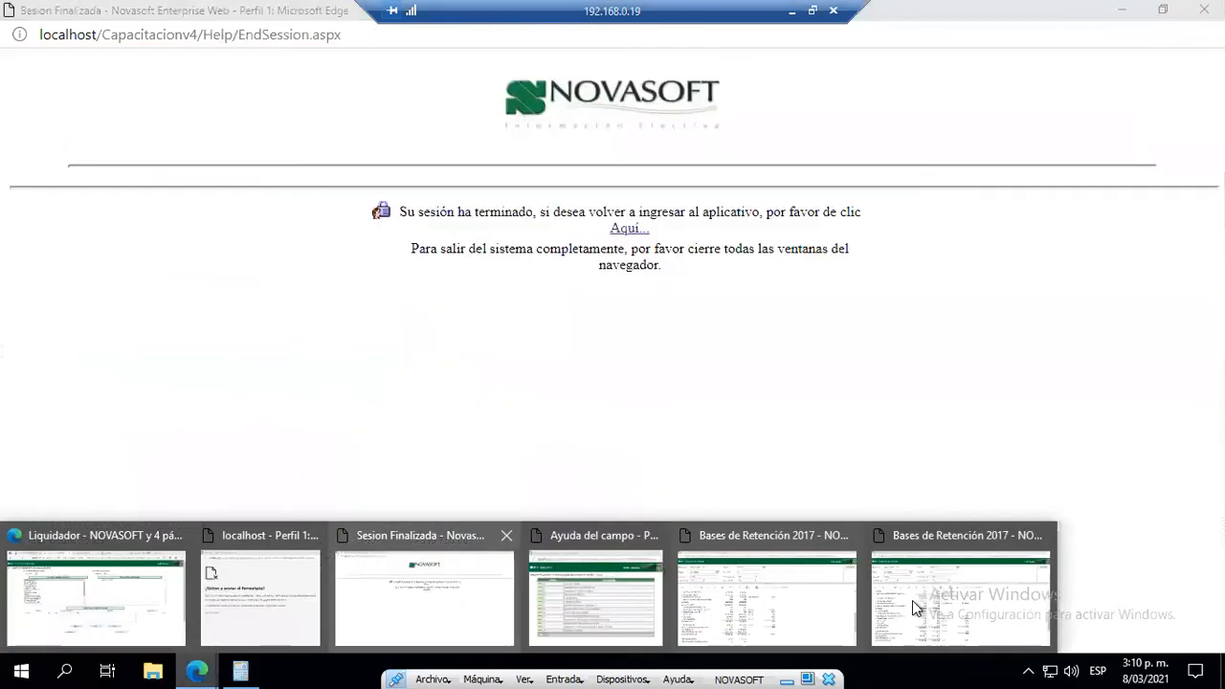
left_click(912, 600)
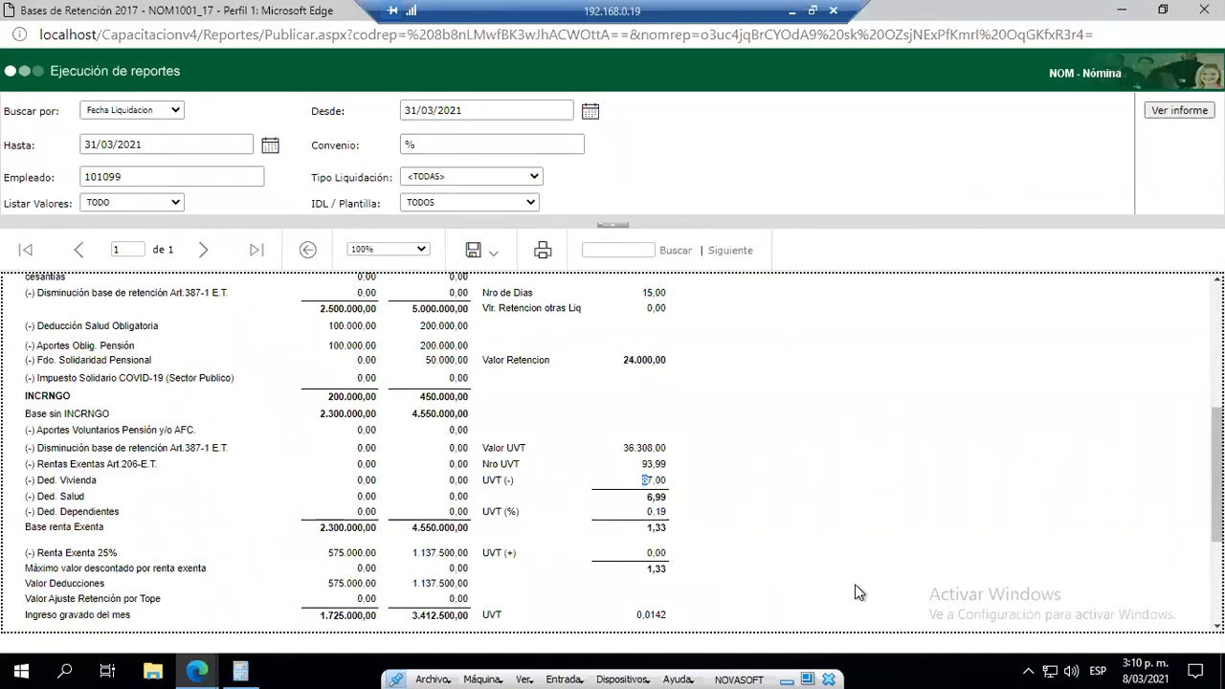
mouse_move(197, 672)
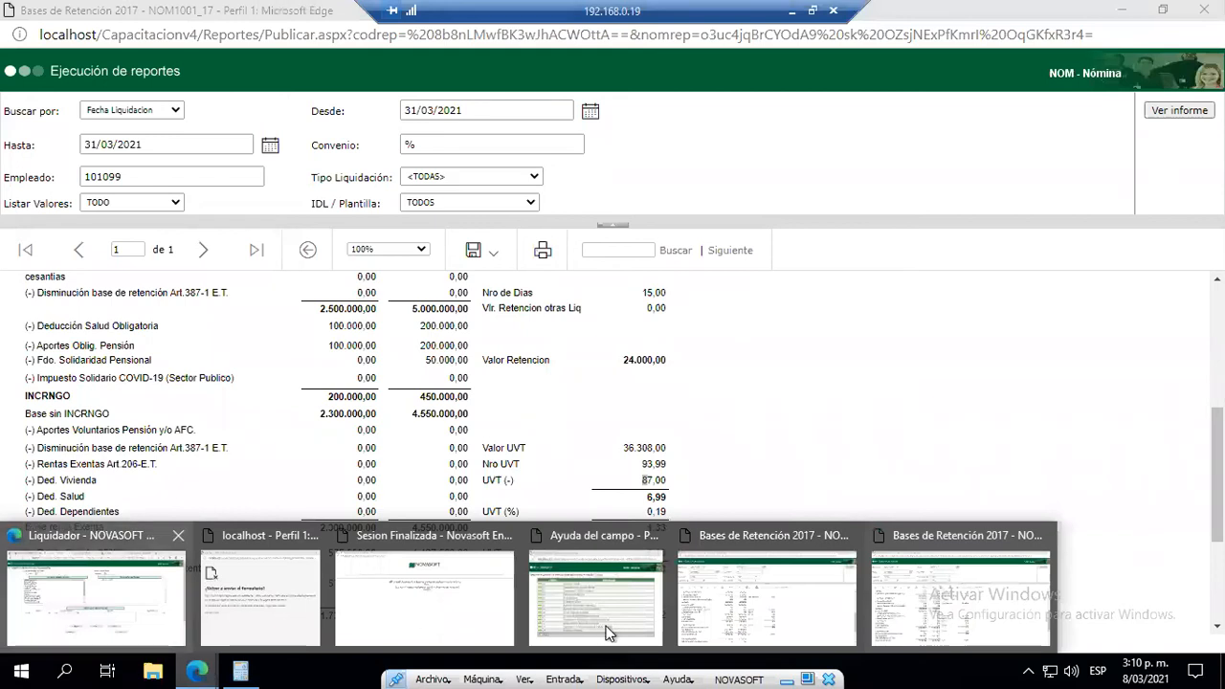
mouse_move(595, 604)
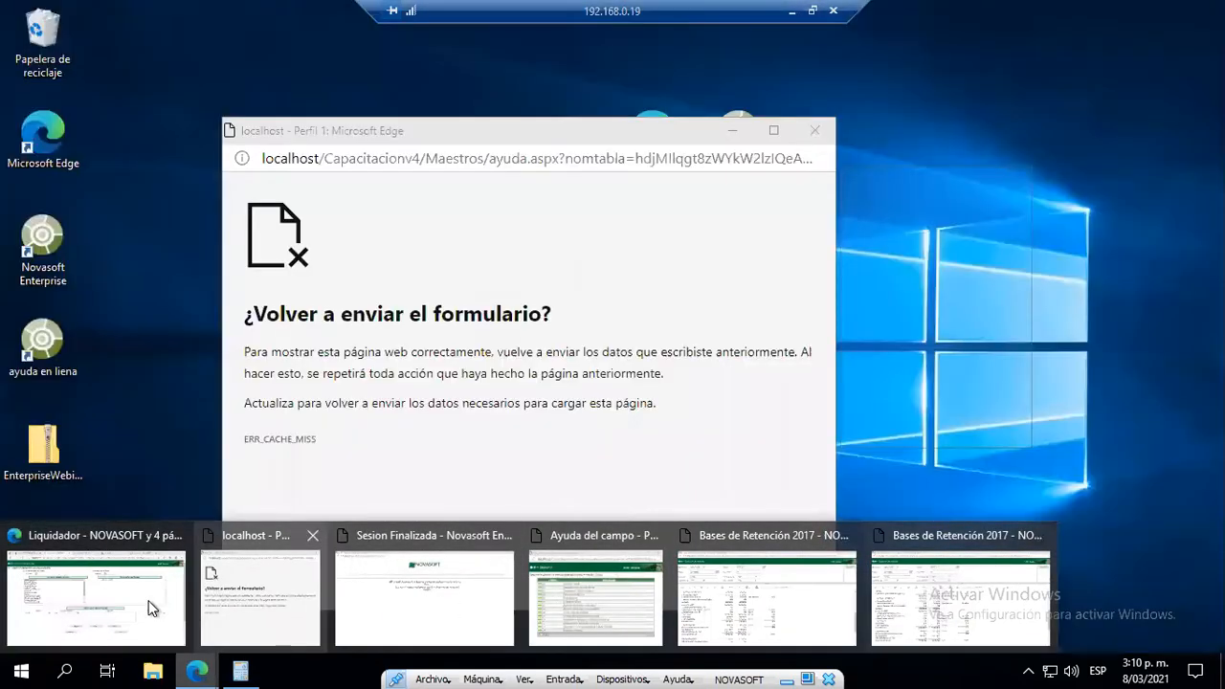
left_click(161, 602)
left_click(173, 11)
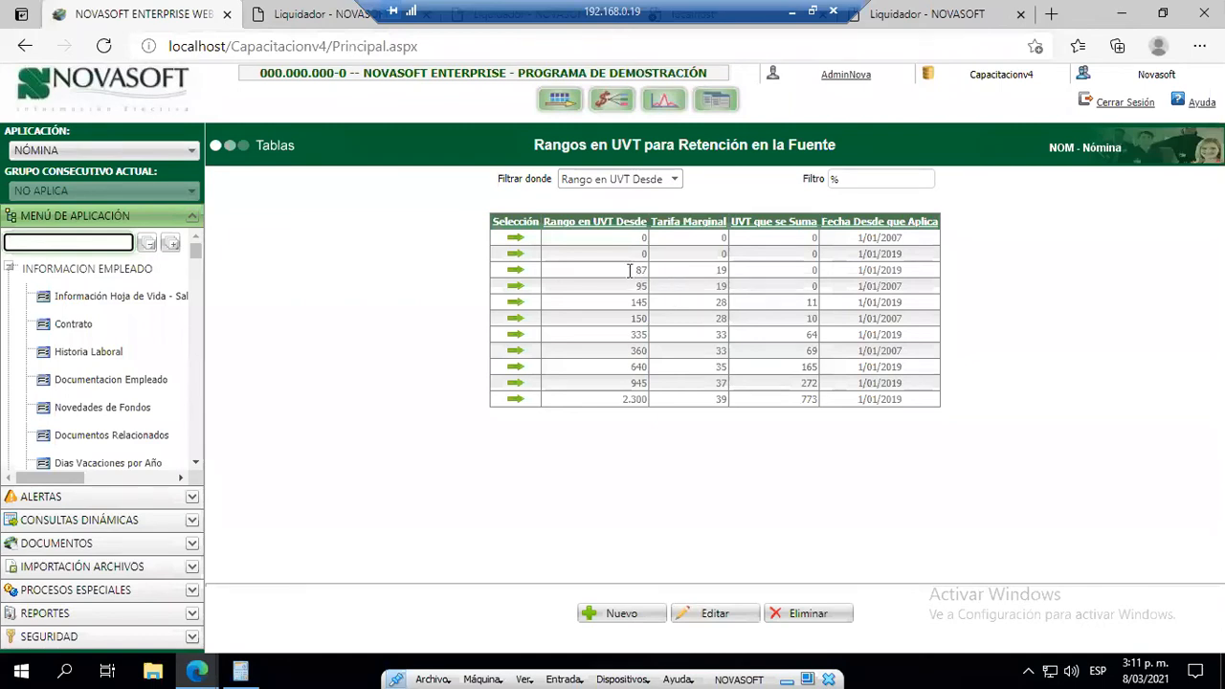
- Open the 87 UVT range record for editing, review its Rango en UVT Desde field, and leave without saving
left_click_drag(627, 273, 908, 277)
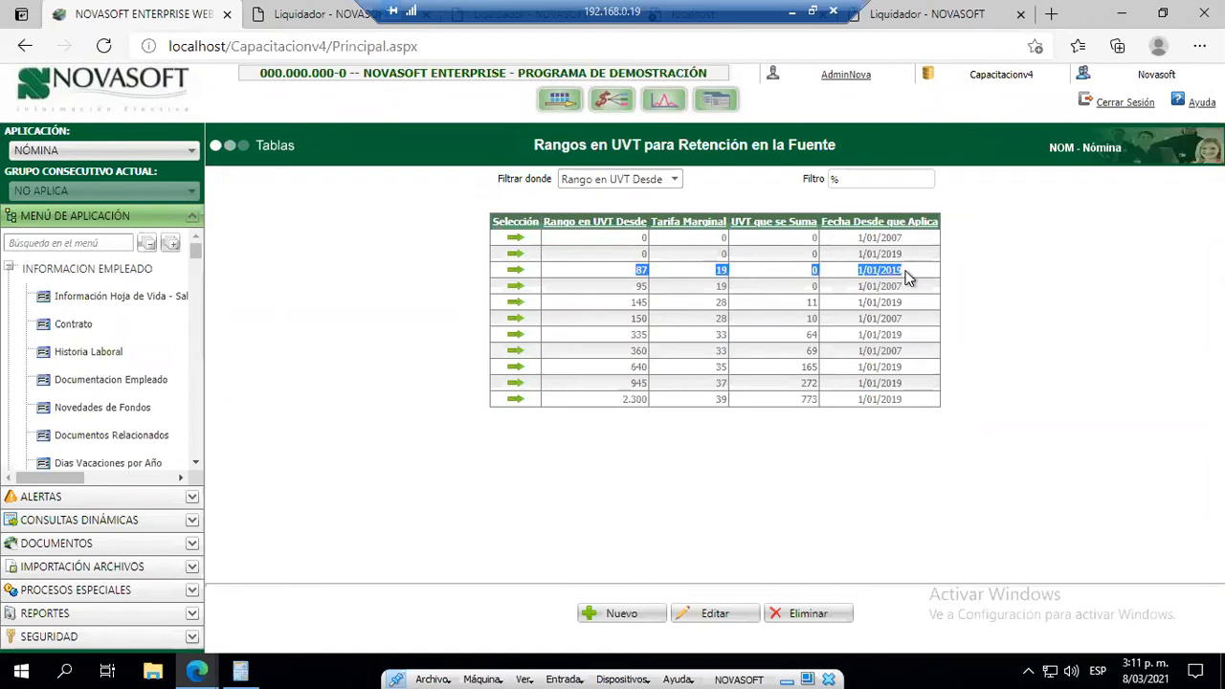
left_click(726, 620)
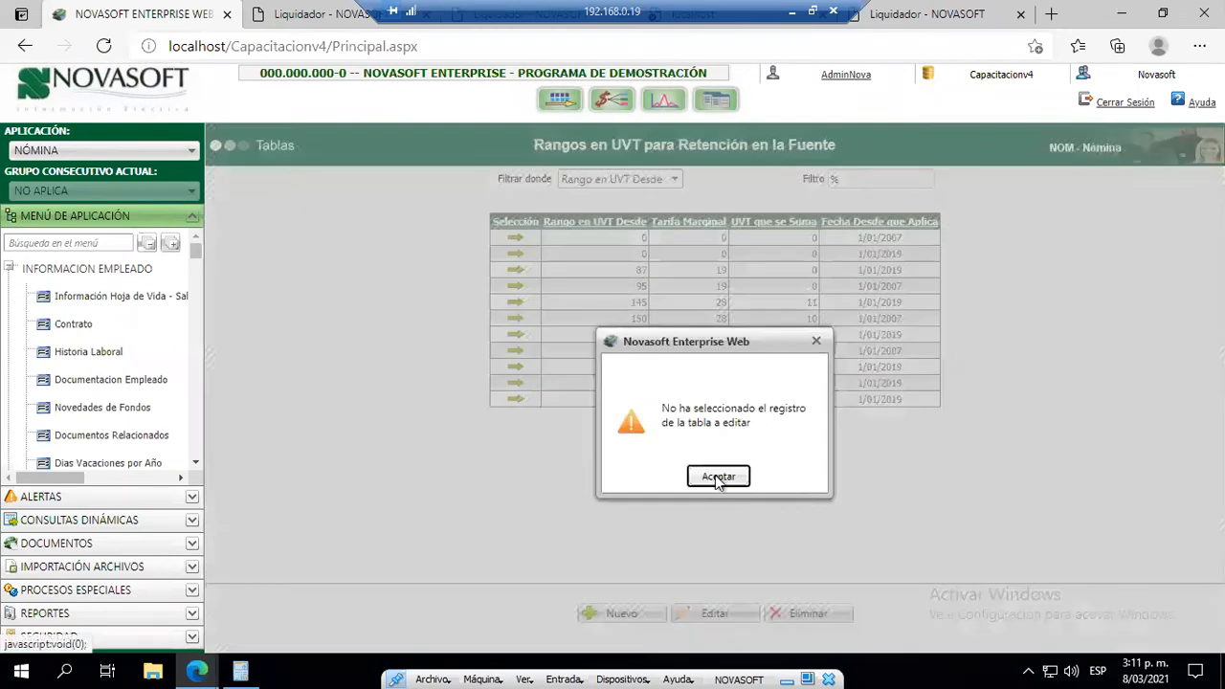
left_click(718, 477)
left_click(514, 271)
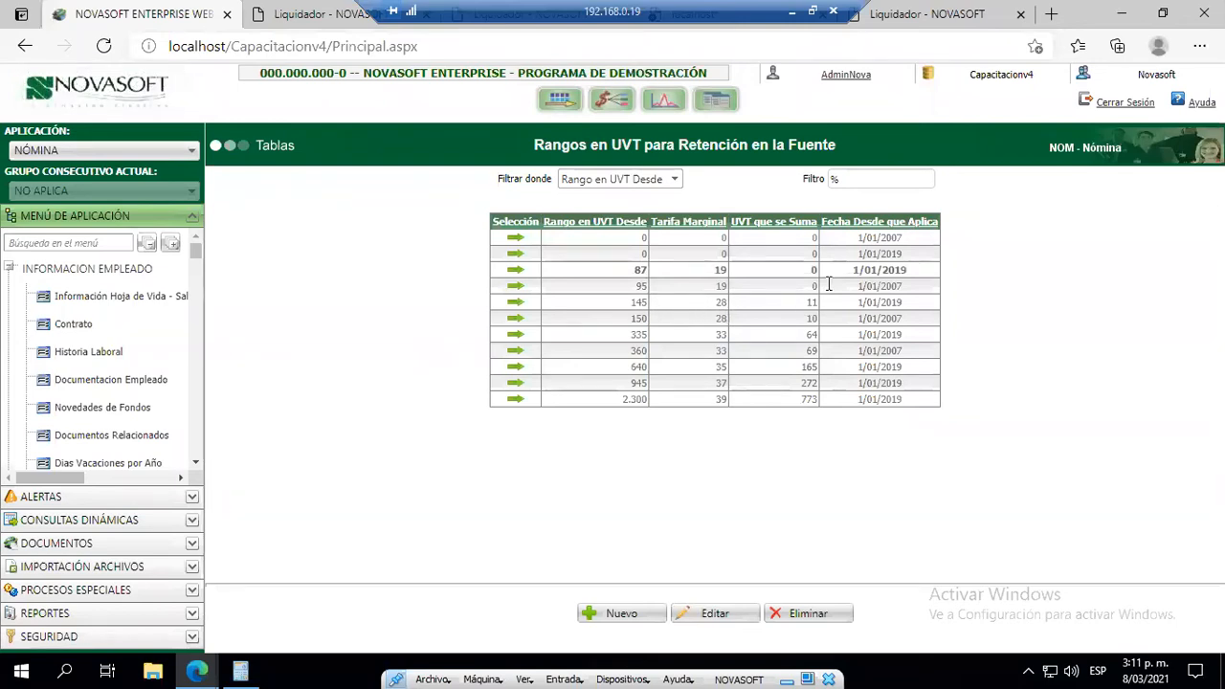
left_click(719, 615)
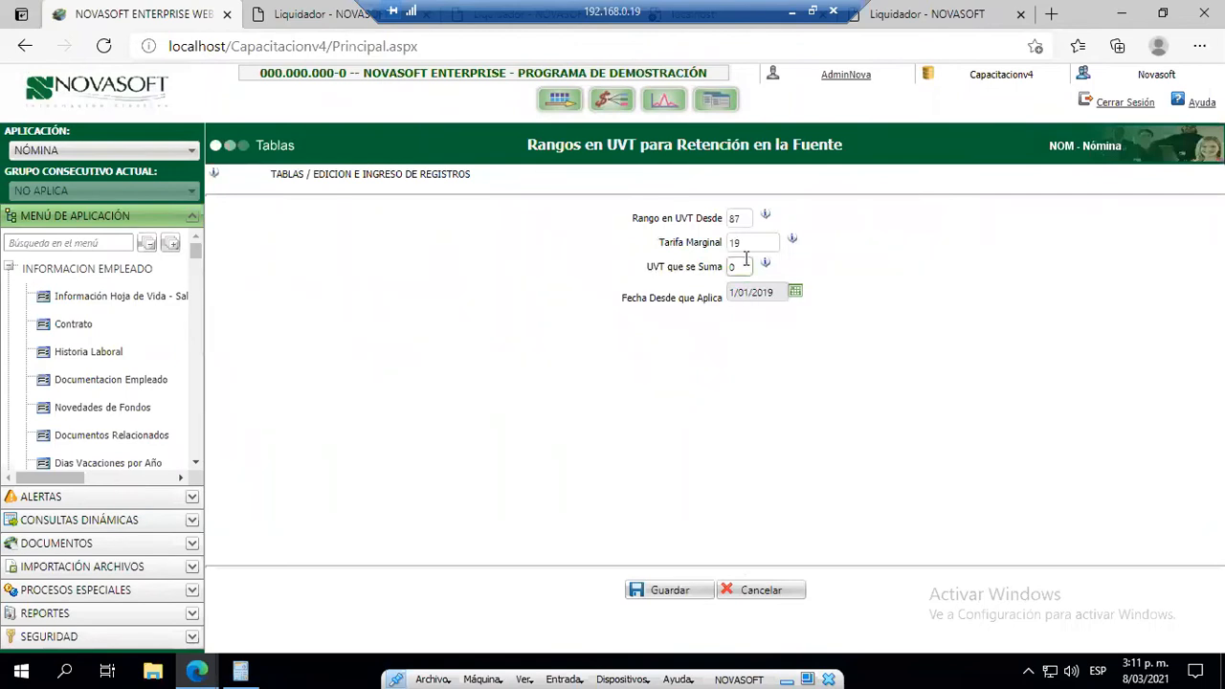
double_click(745, 218)
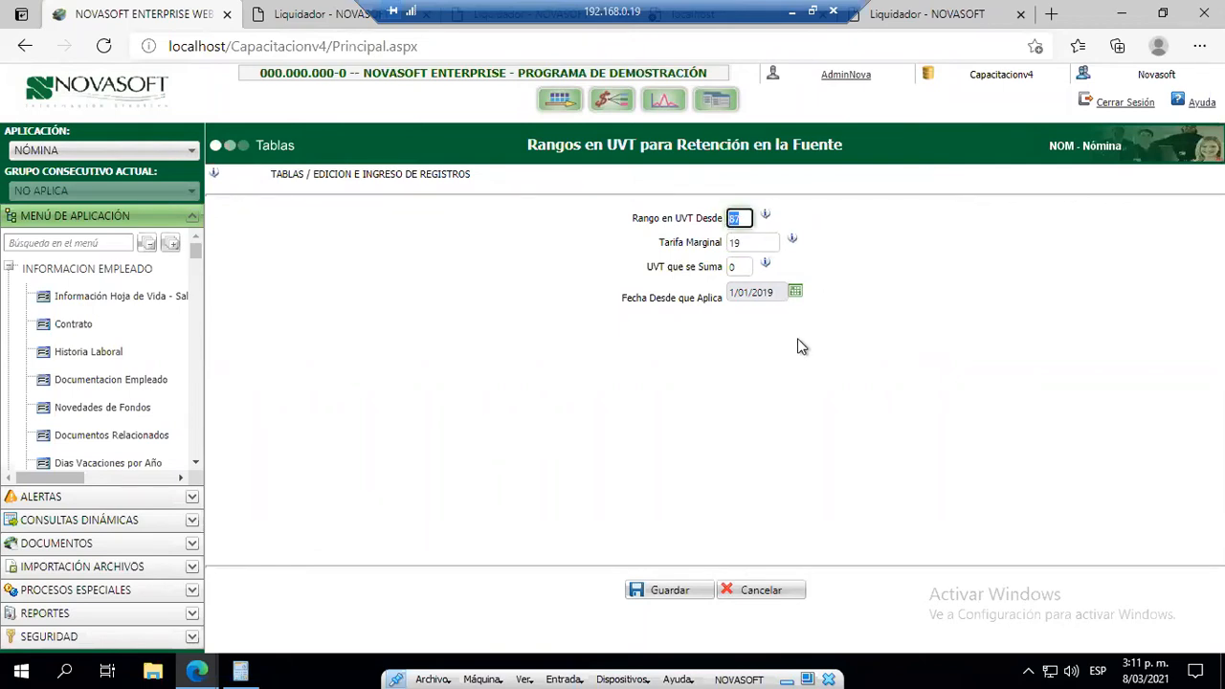
left_click(773, 592)
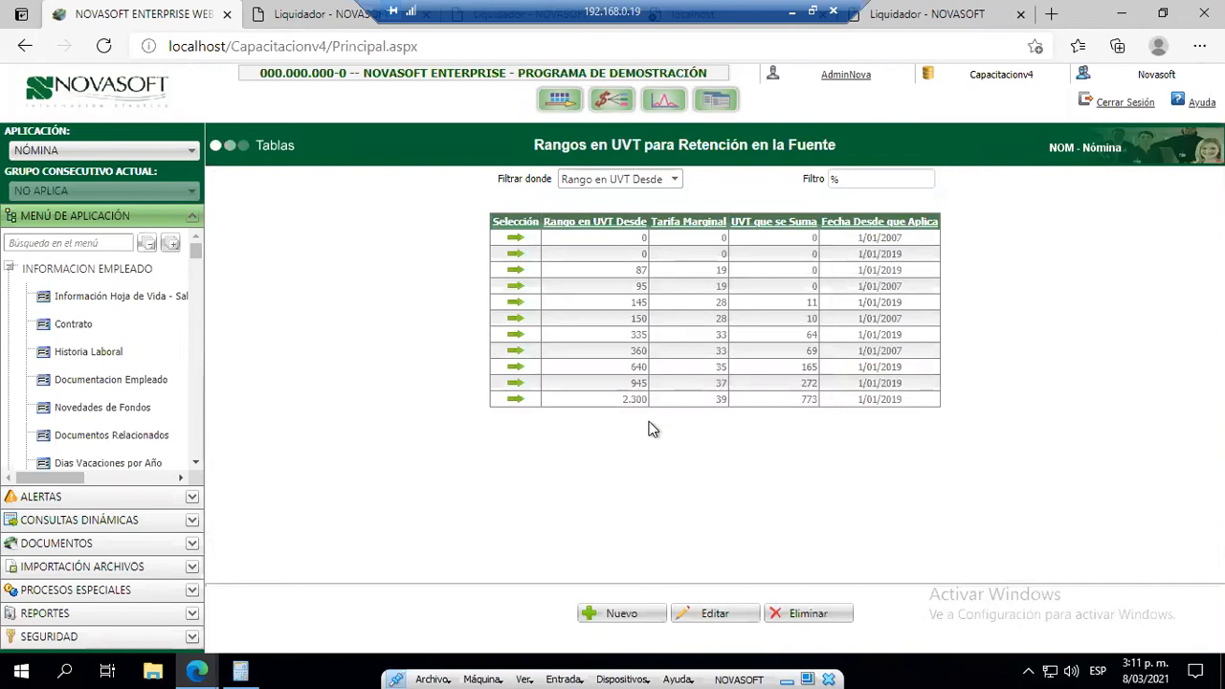
- Show the 31/03/2021 Bases de Retención report beside the Excel workbook and select cell D15 below the number of UVTs
key("alt+Tab")
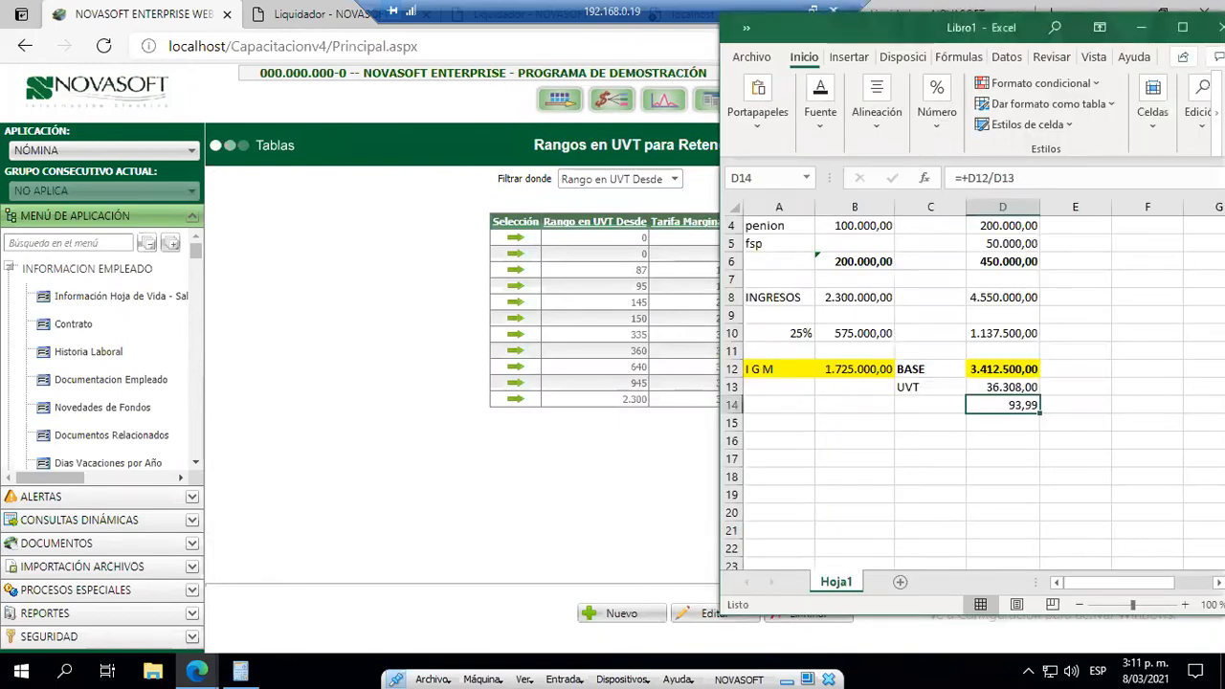
left_click(969, 309)
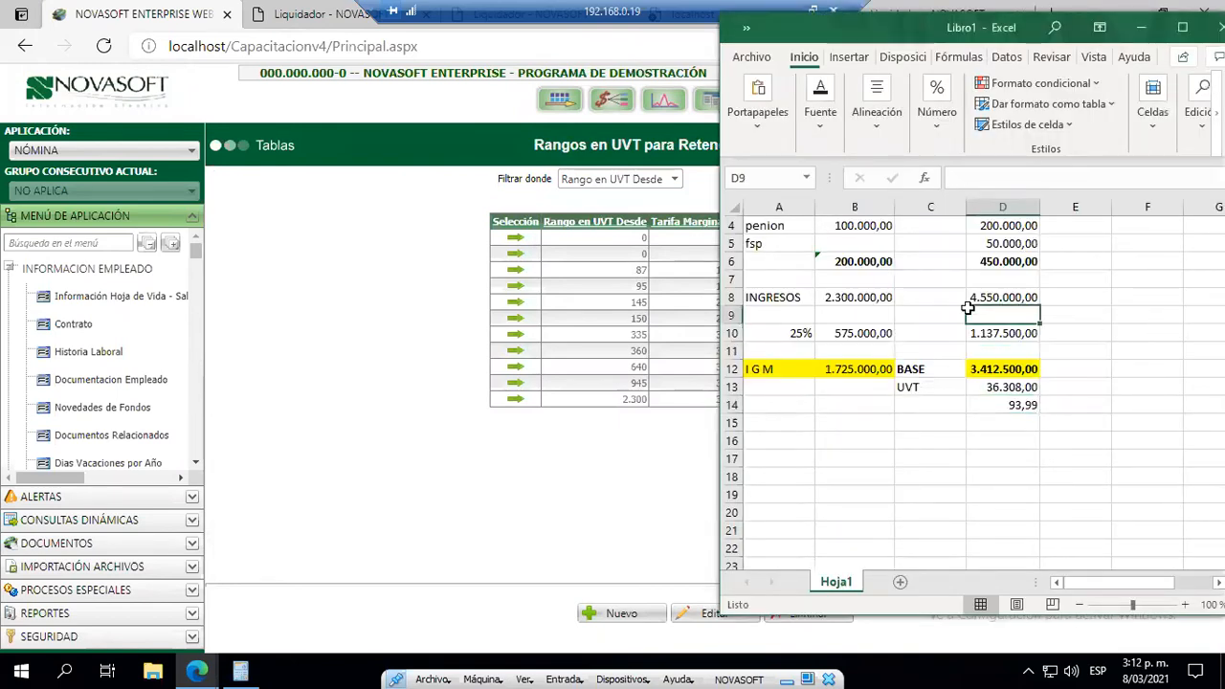
left_click(197, 673)
left_click(946, 618)
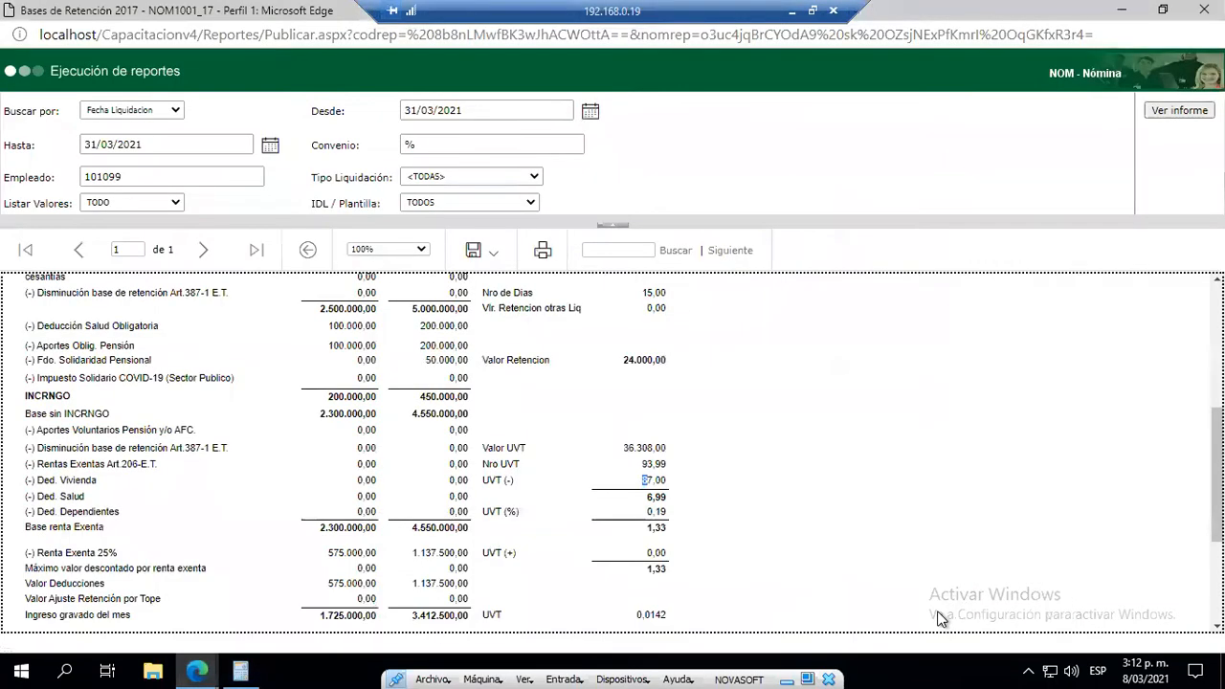
key("alt+Tab")
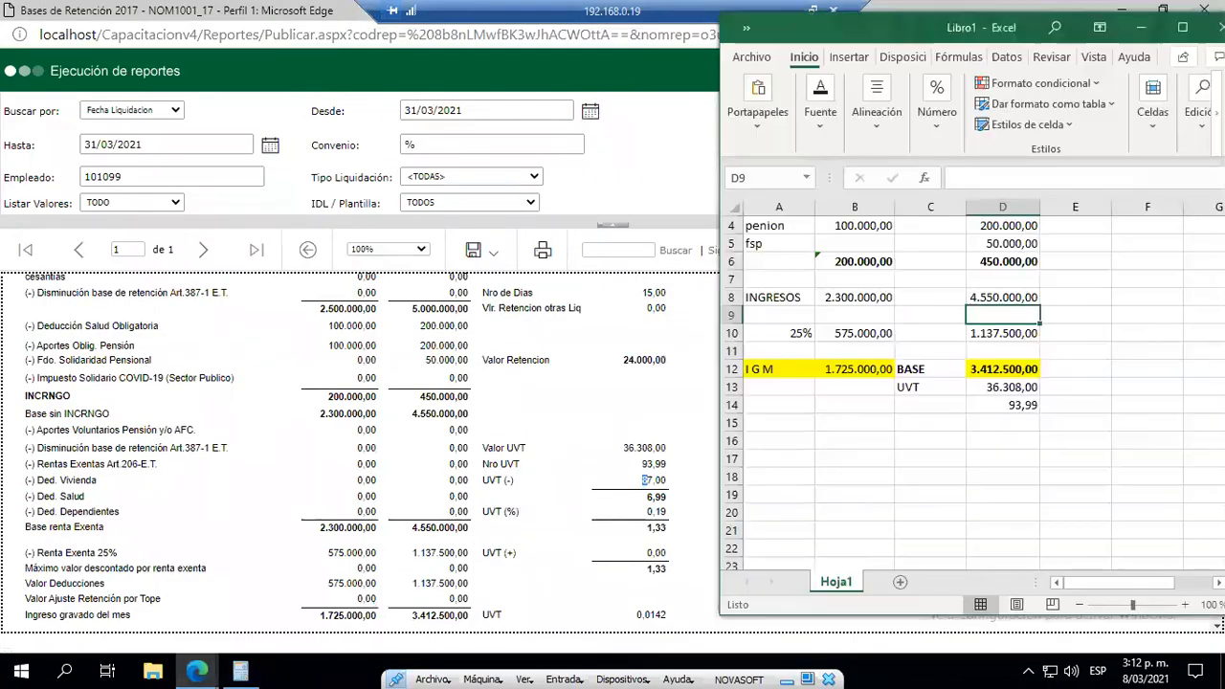
left_click(1021, 438)
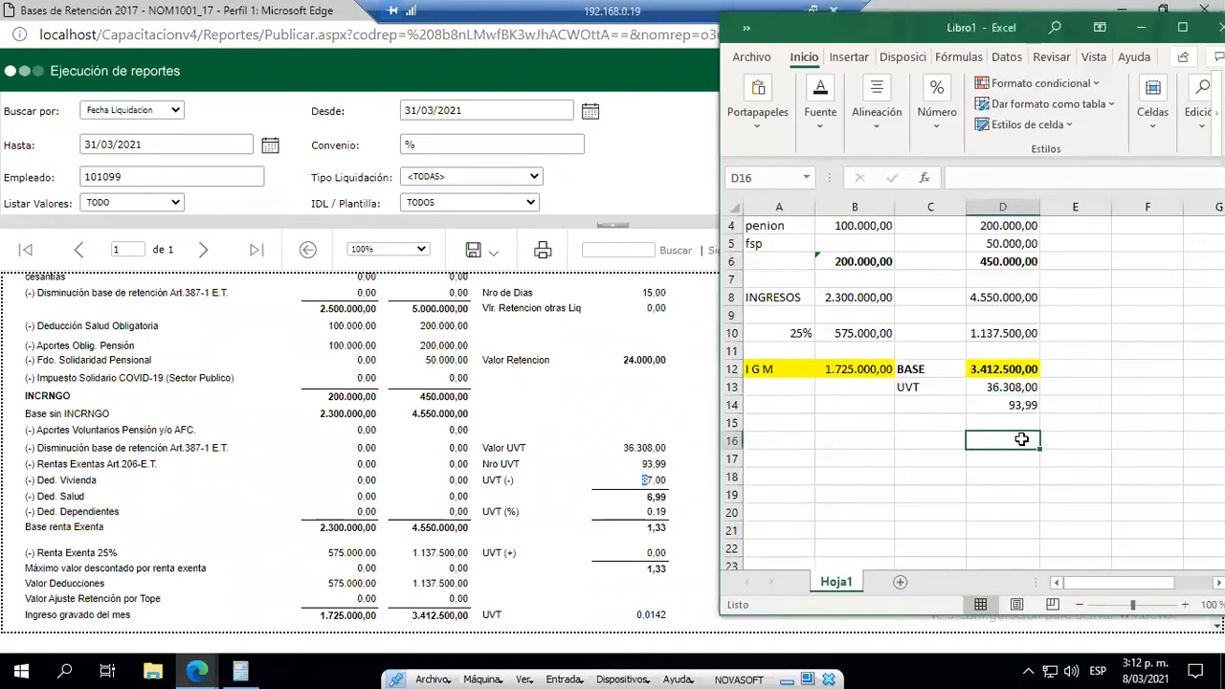
key("Up")
key("Up")
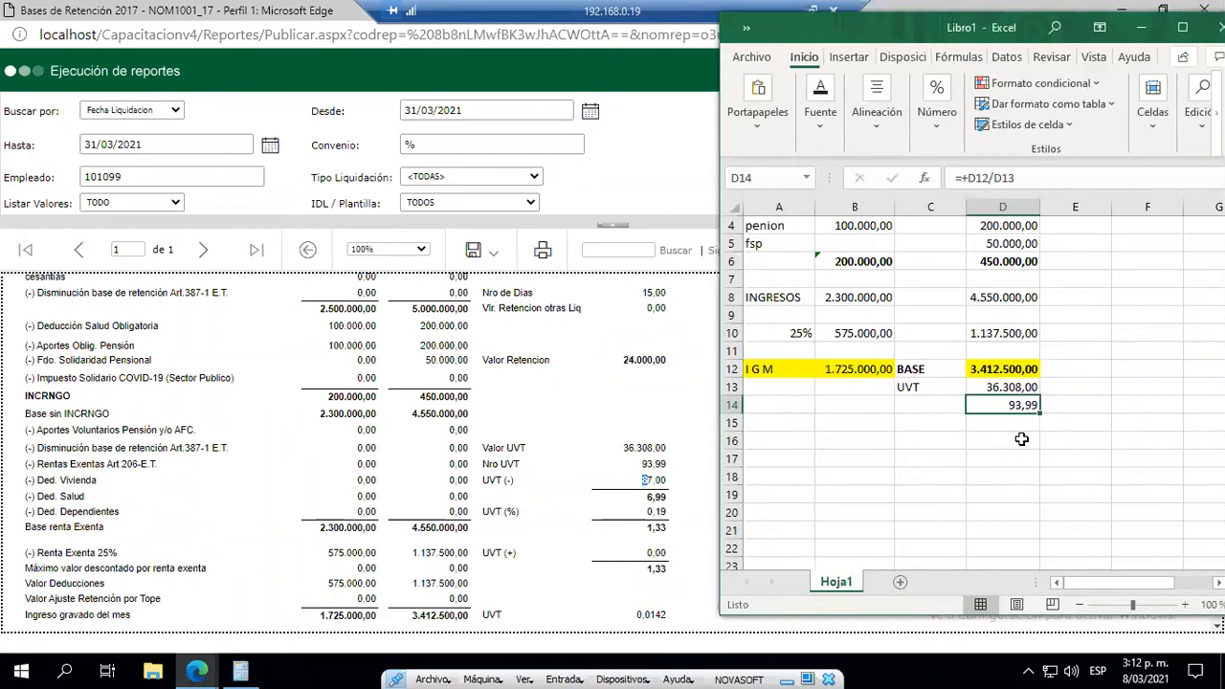
key("Down")
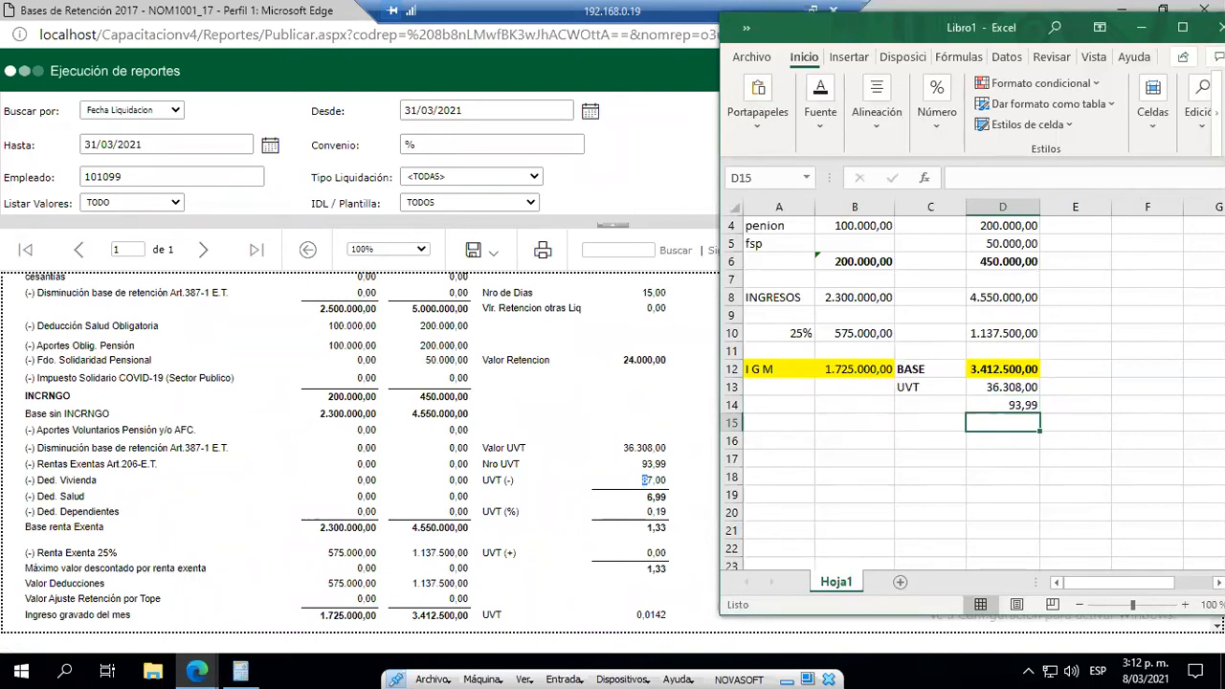
- Review the Rangos en UVT para Retención en la Fuente table in Novasoft, and return to the 31/03/2021 Bases de Retención 2017 report
key("alt+Tab")
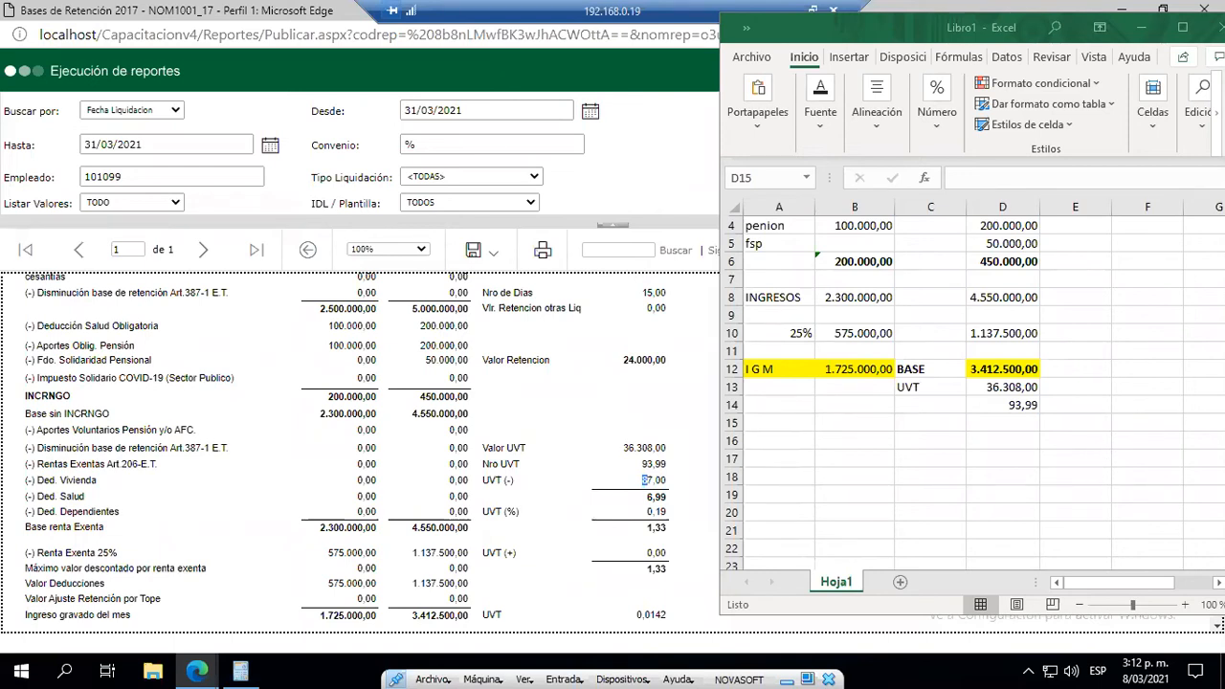
left_click(194, 665)
left_click(140, 611)
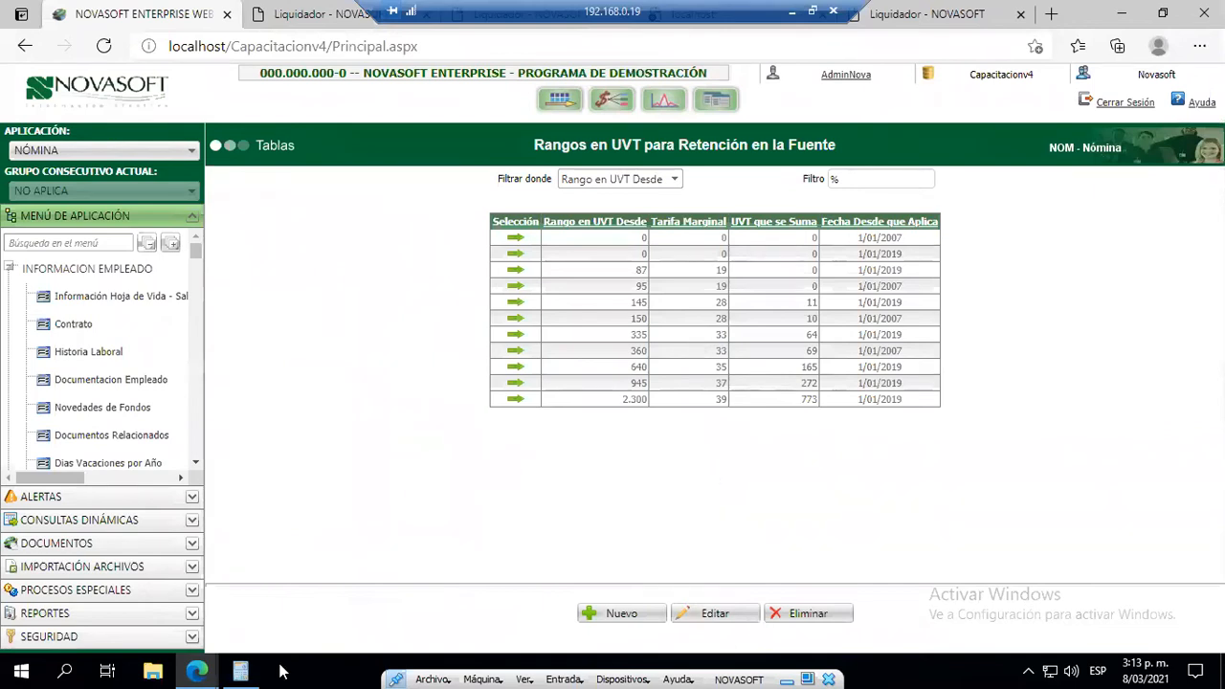
key("alt+Tab")
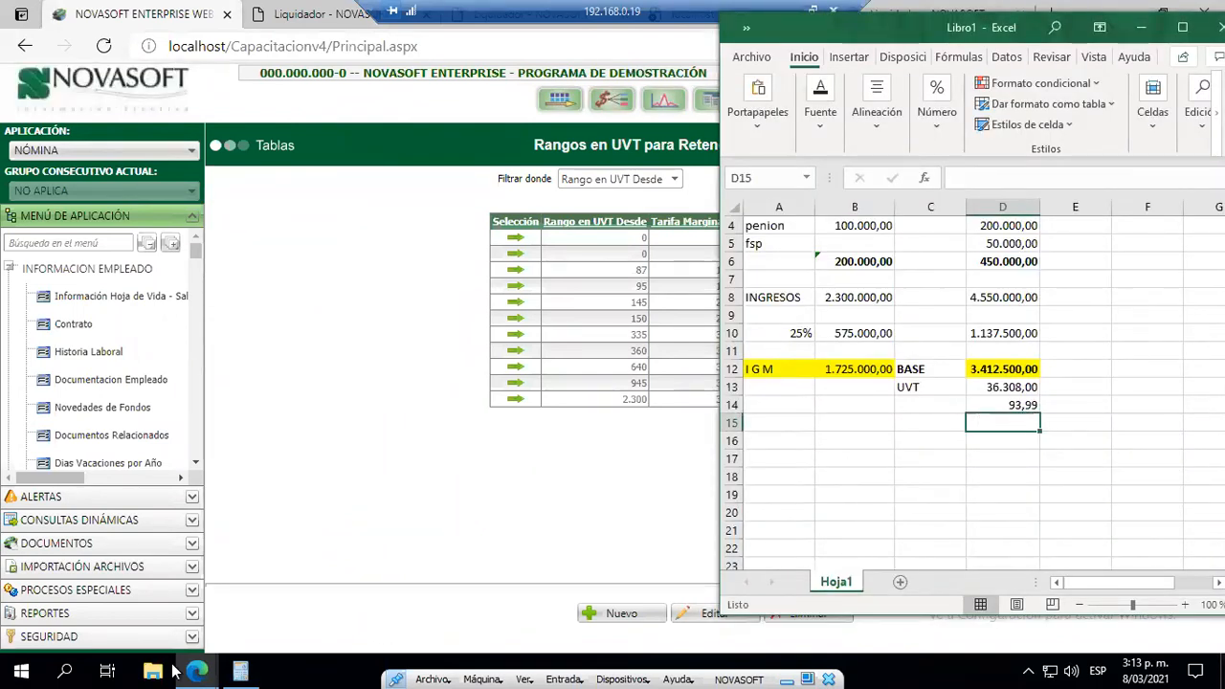
left_click(202, 667)
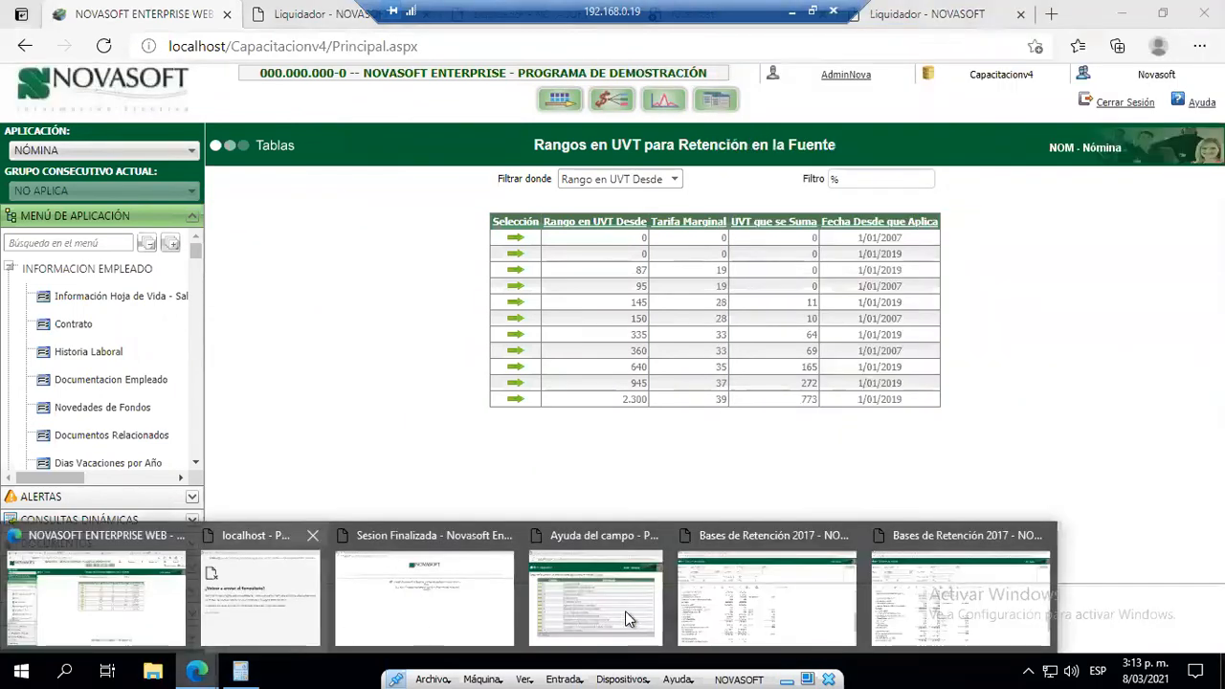
left_click(893, 604)
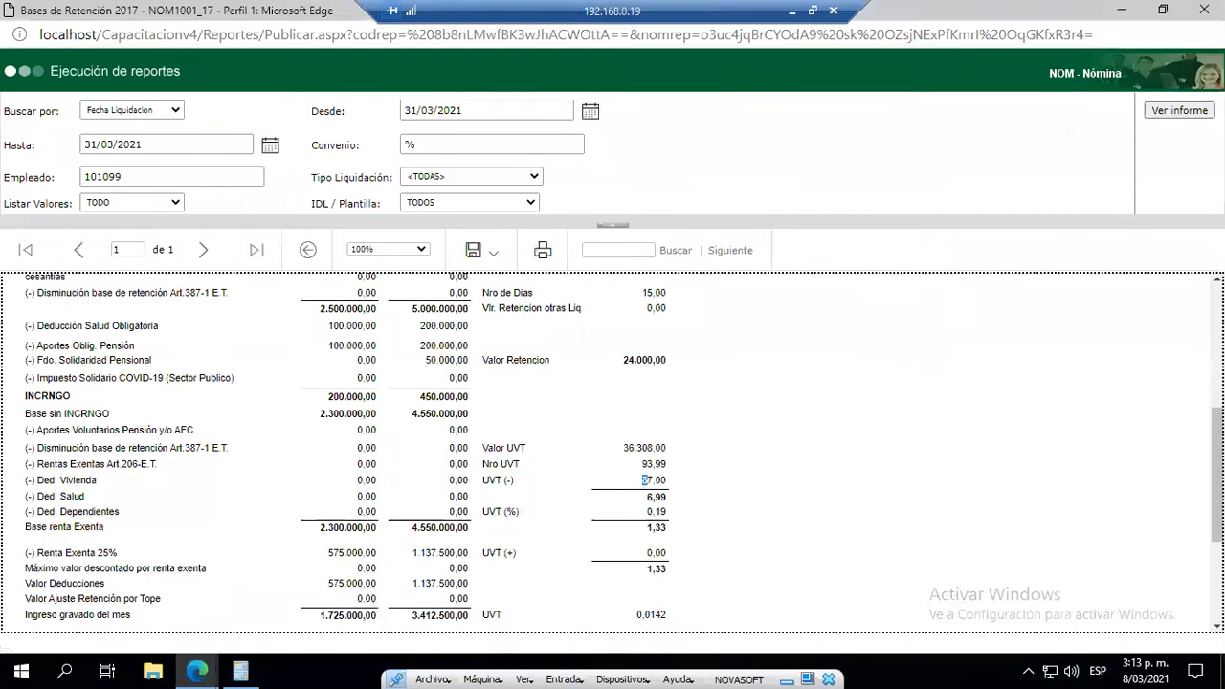
- In the Excel workbook, enter 87 in cell D15 and subtract it from the number of UVTs in D16 with the formula +D14-D15
key("alt+Tab")
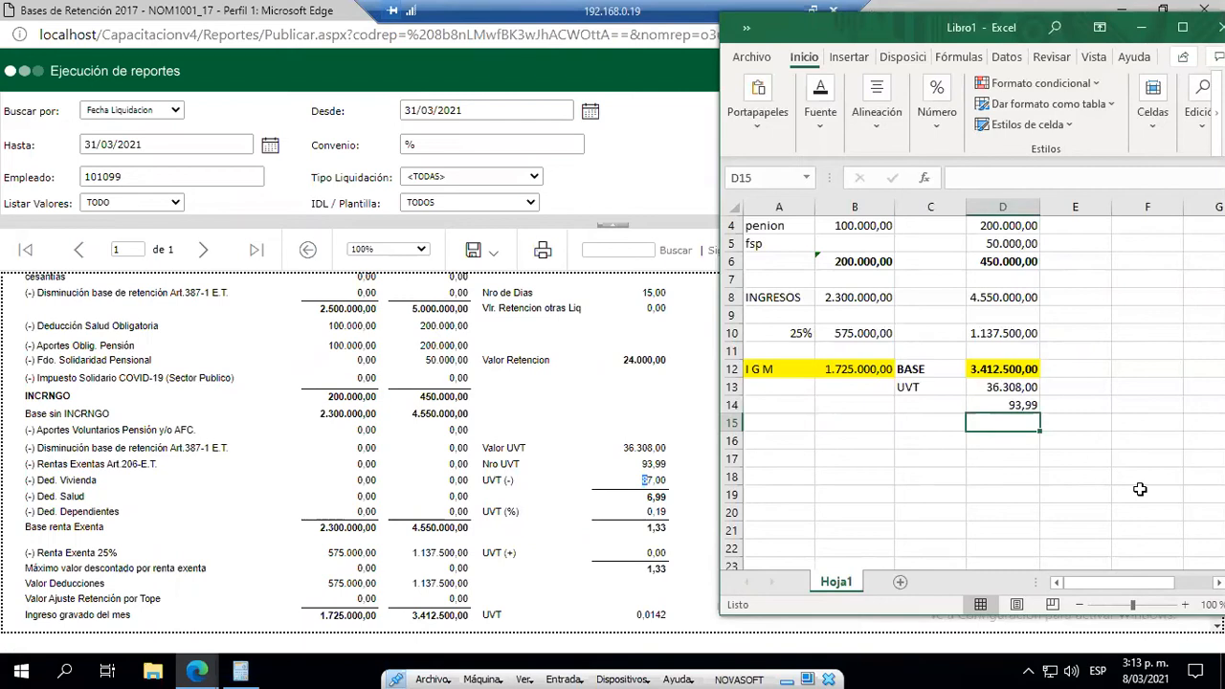
type("87")
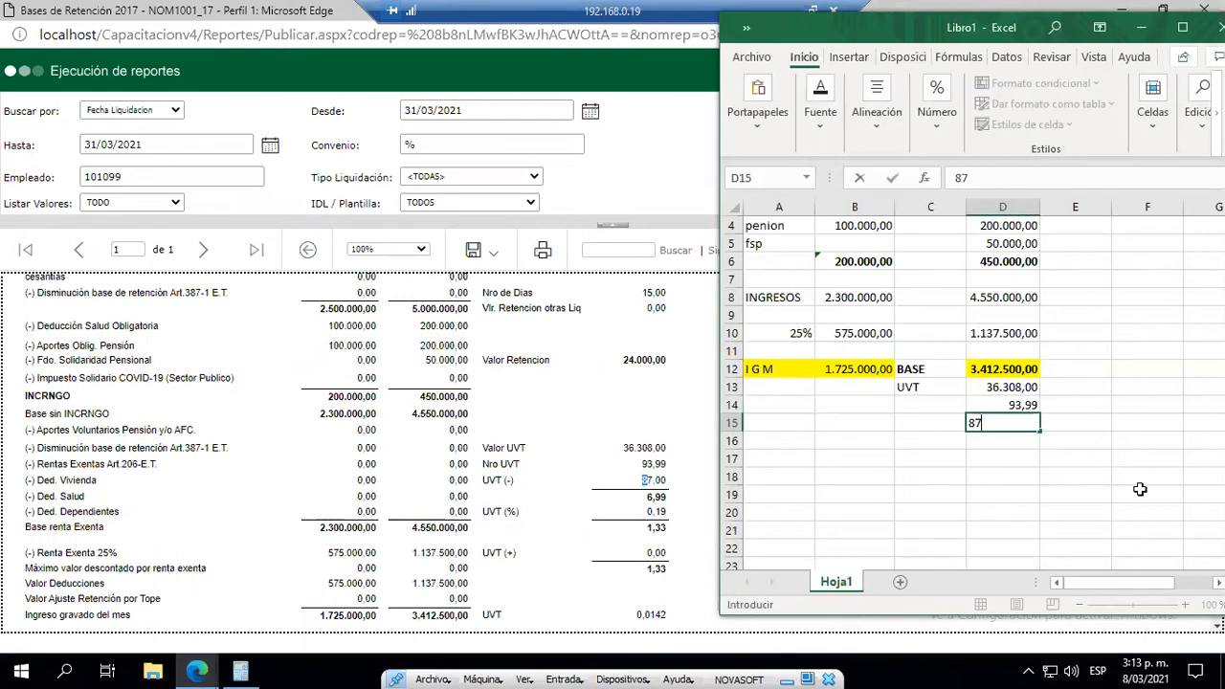
key("Return")
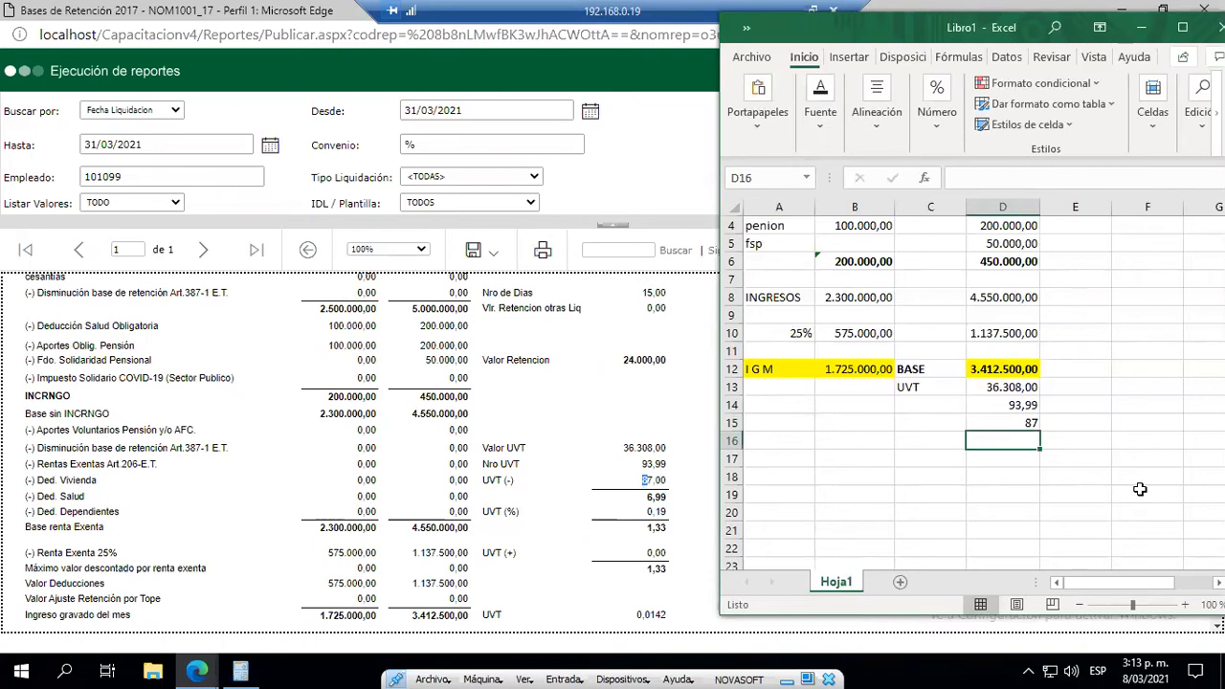
type("+")
key("Up")
key("Up")
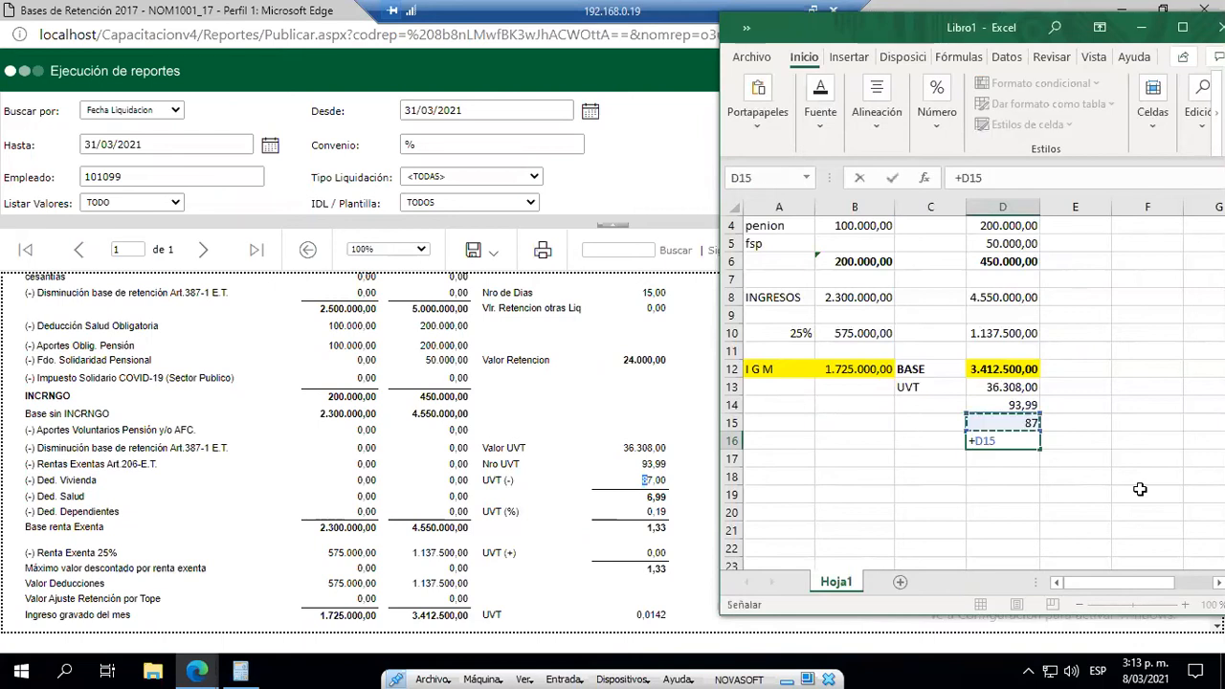
type("-")
key("Up")
key("Up")
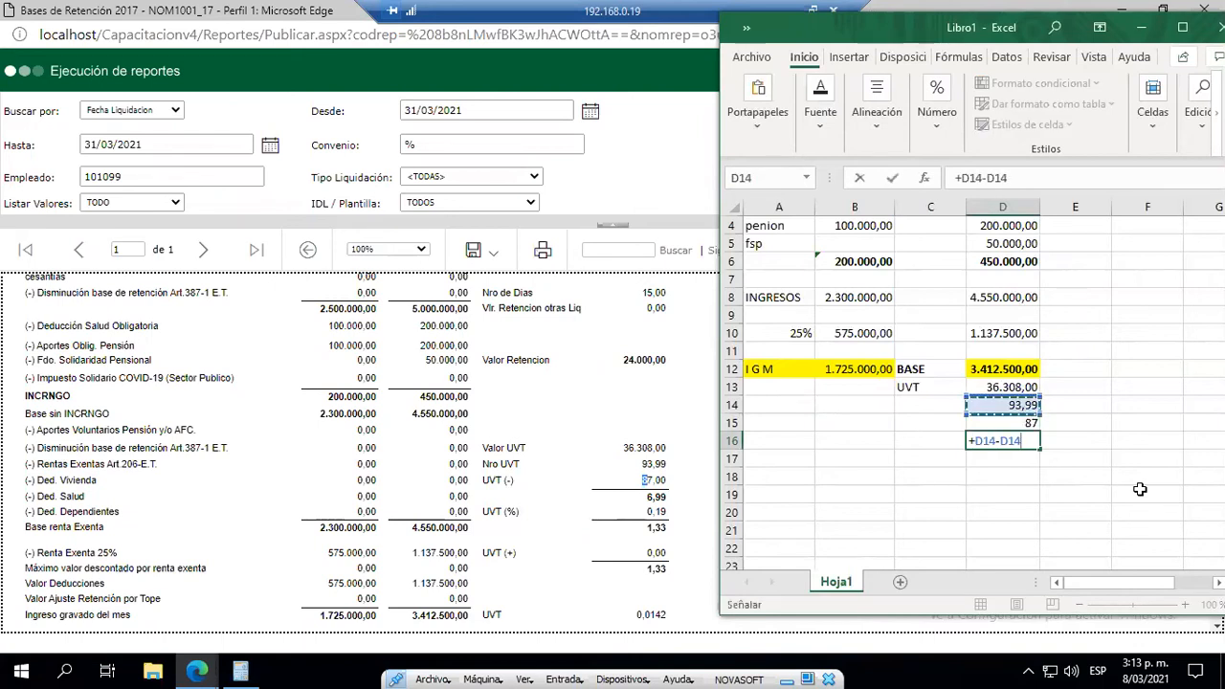
key("Down")
key("Return")
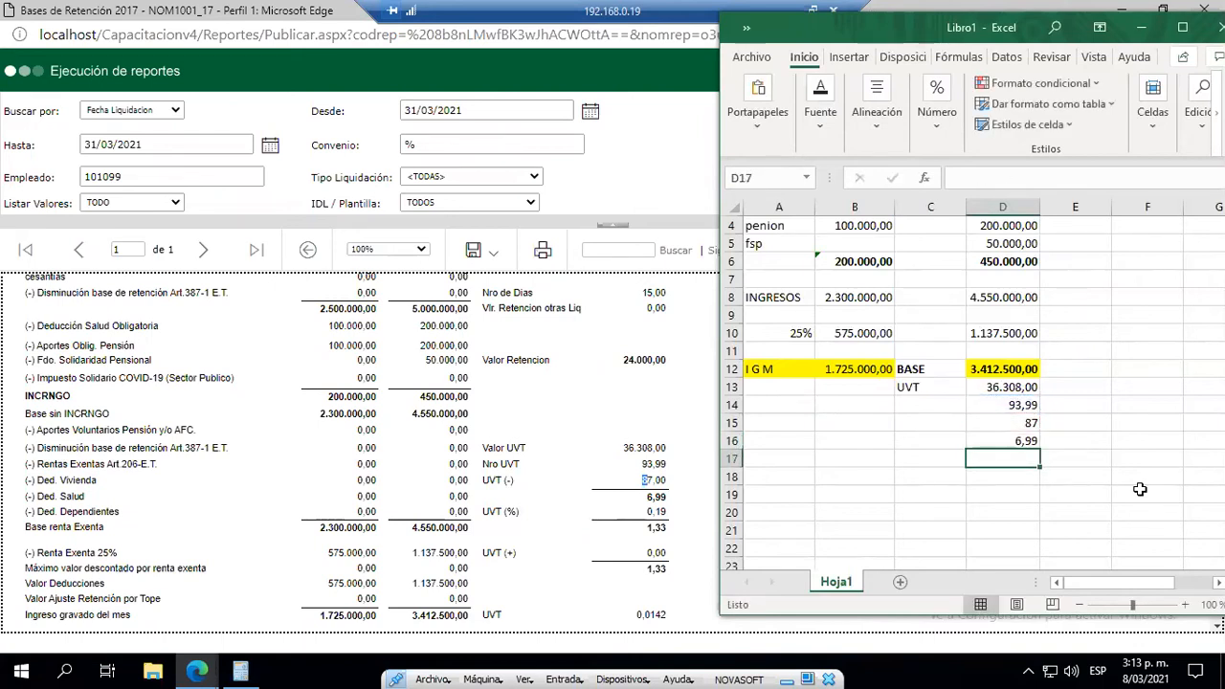
- Calculate the withholding in UVT in cell D17 with the formula +D16*0,19 and format it to two decimals
type("+")
key("Up")
type("*0,19")
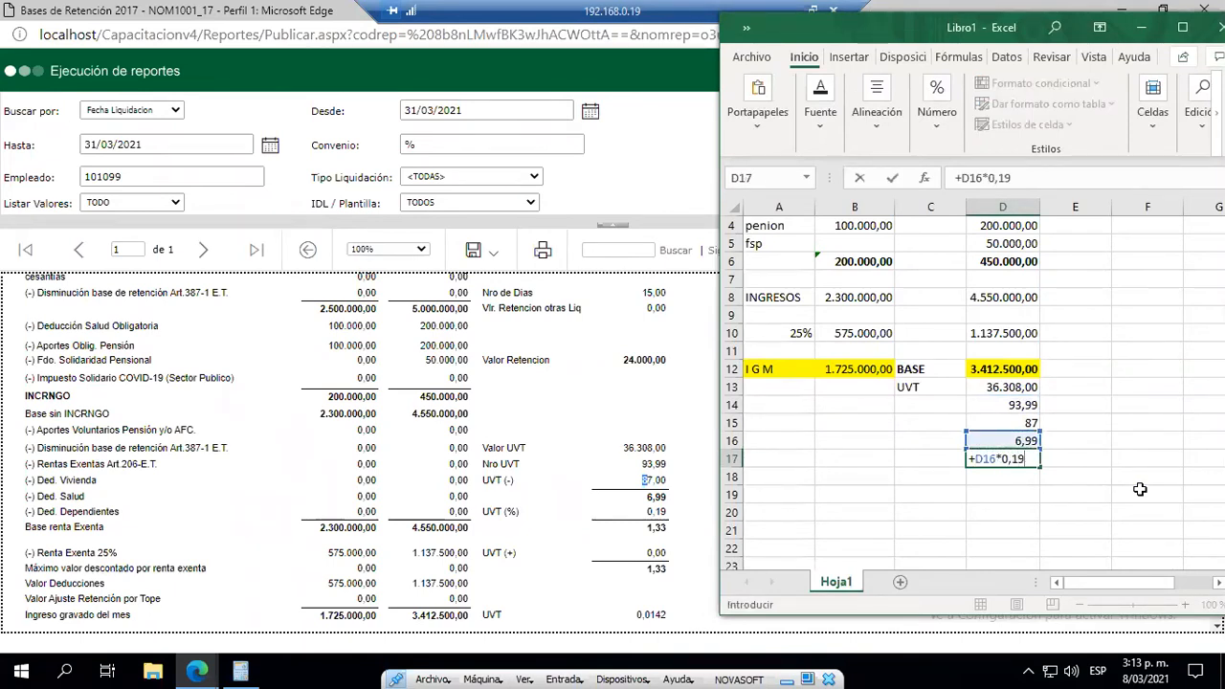
key("Return")
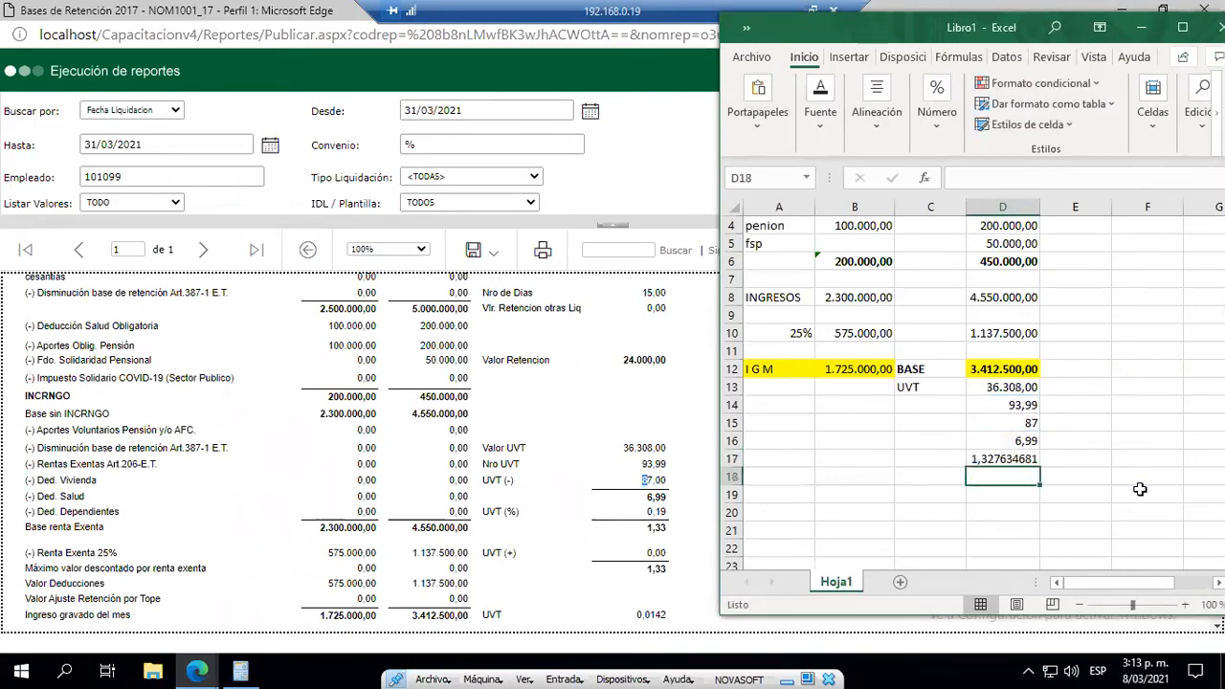
key("Up")
key("ctrl+shift+1")
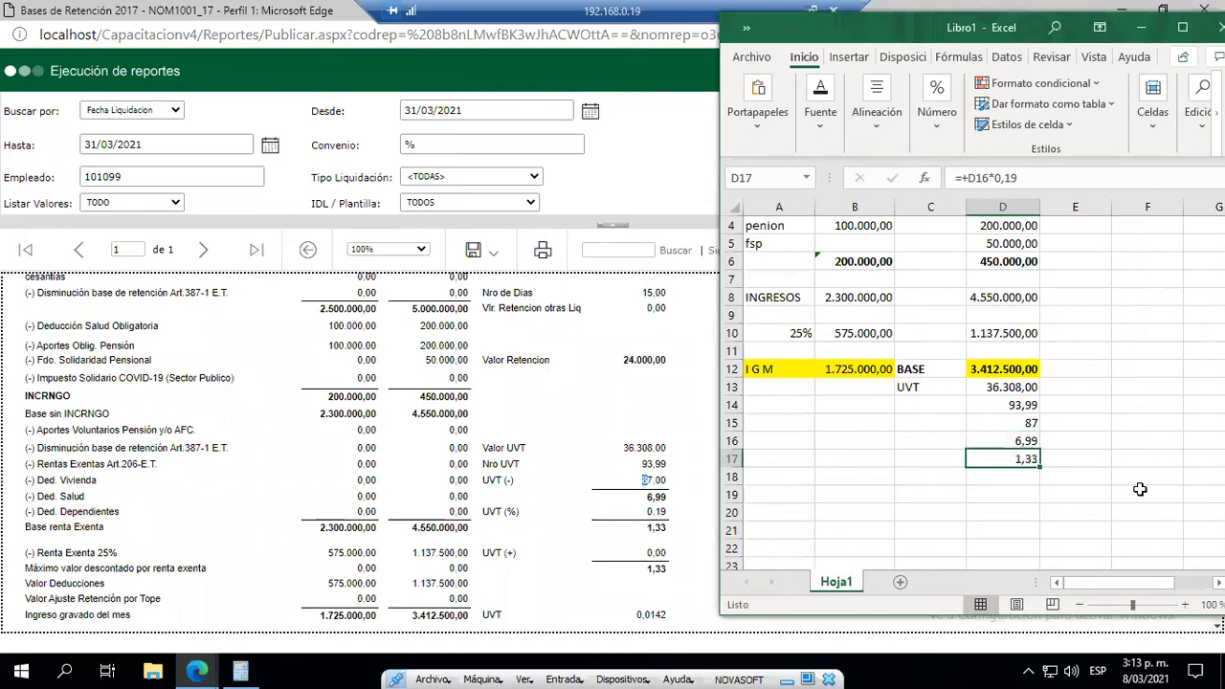
- Label cell C17 "RET EXP UVT" and widen column C slightly to fit the text
key("Right")
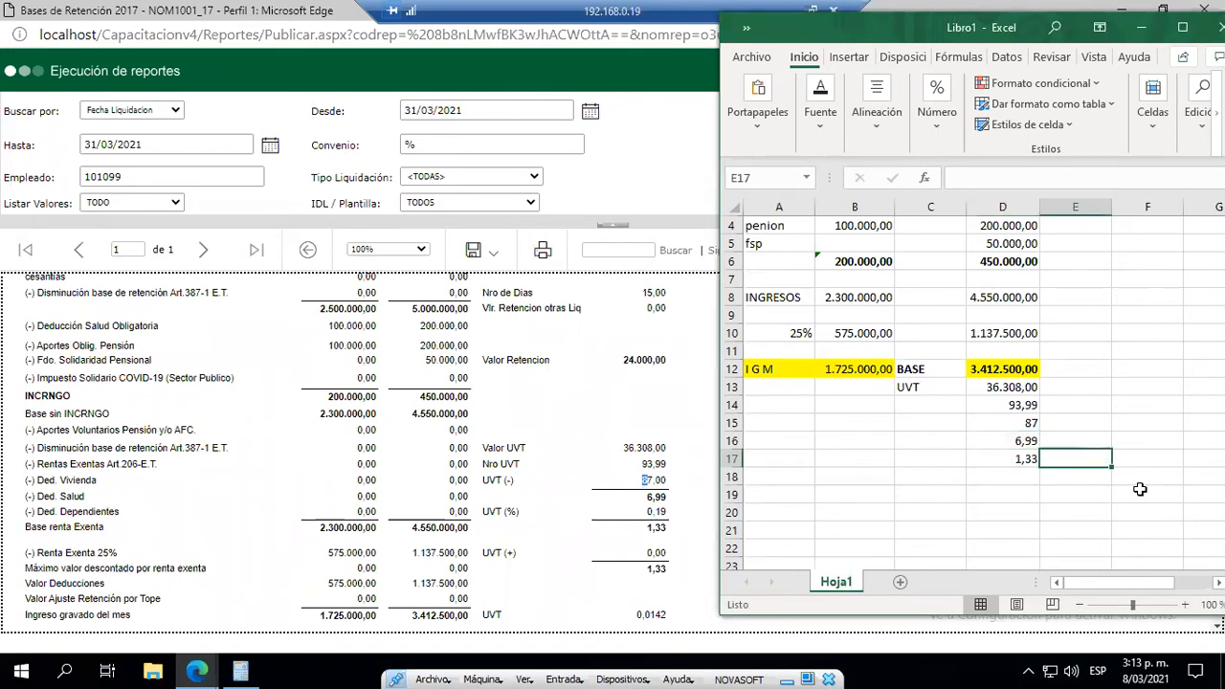
key("Left")
key("Left")
type("RE")
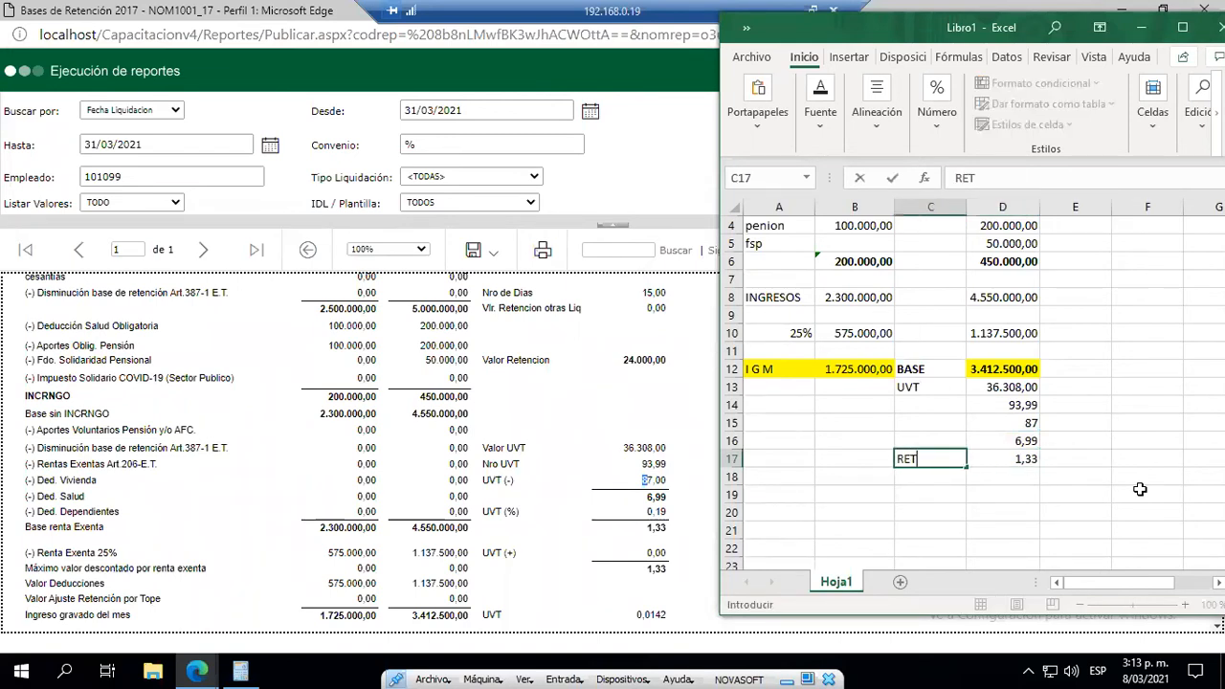
type("T EXP UVT")
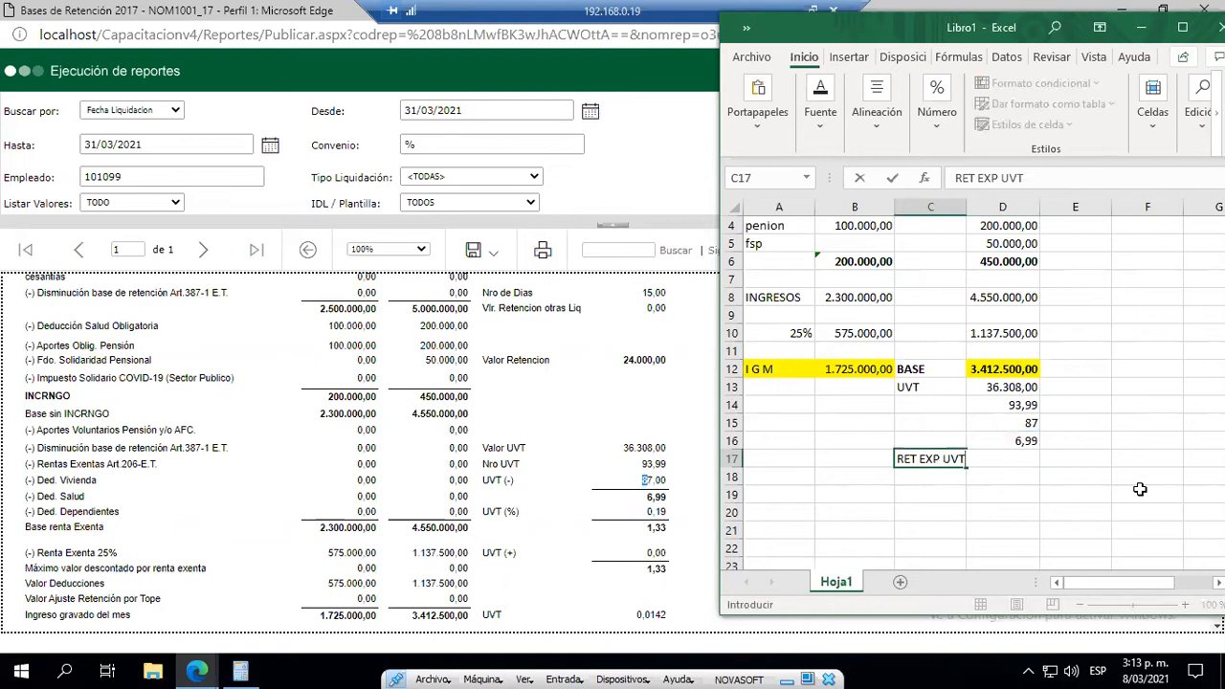
key("Return")
key("Up")
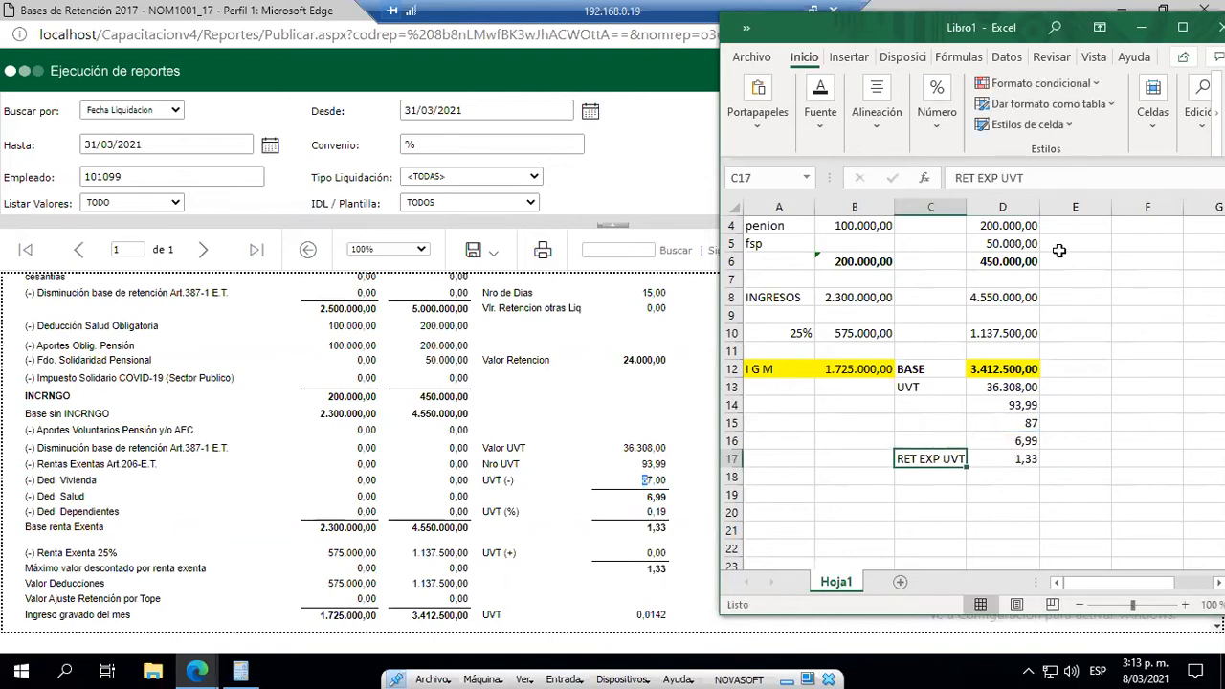
double_click(965, 207)
left_click_drag(967, 207, 969, 207)
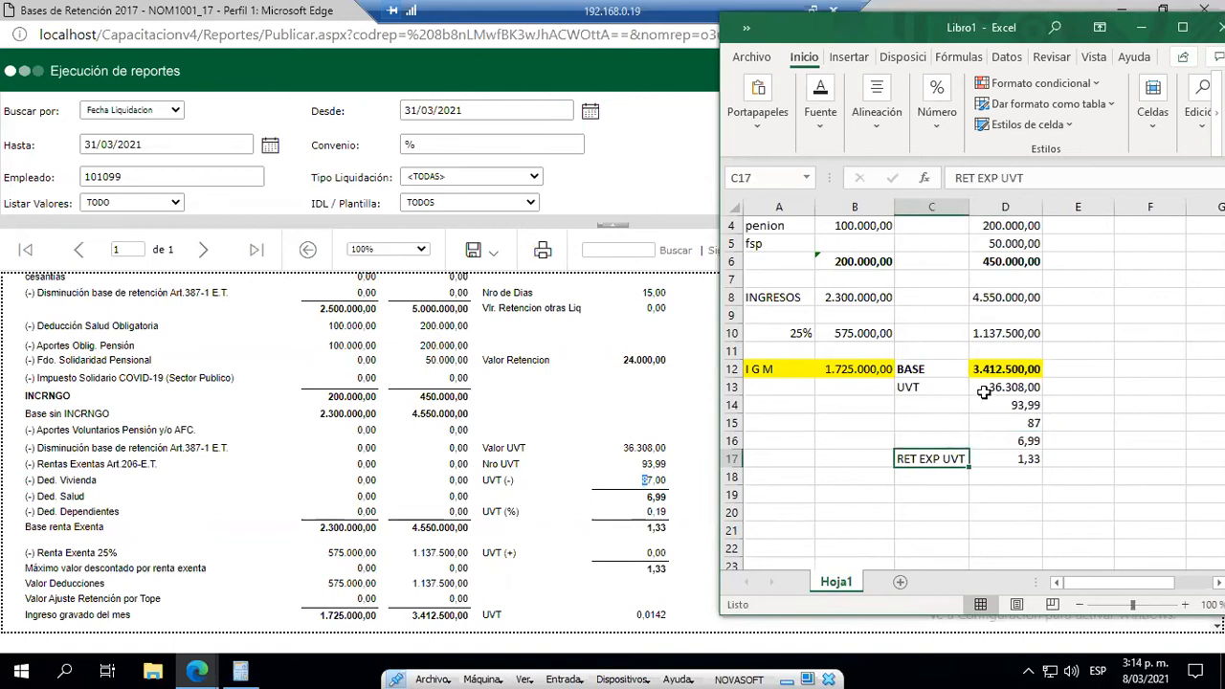
- Label cell C18 with "%" below the RET EXP UVT label
left_click(1026, 474)
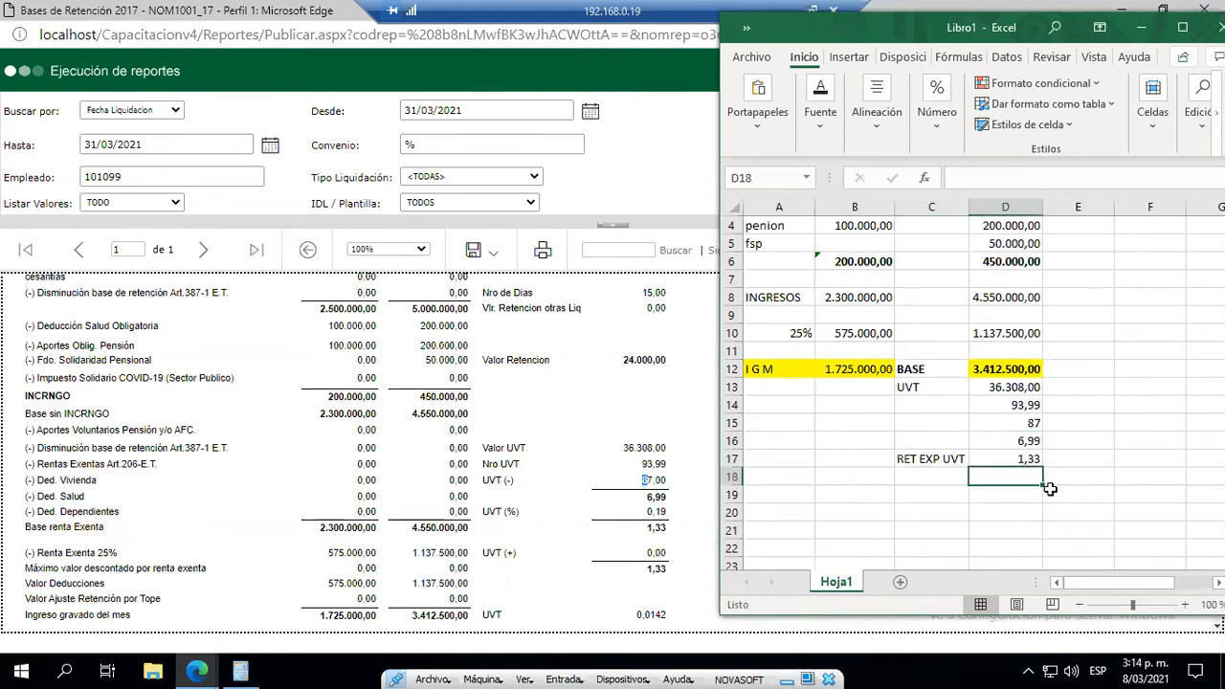
left_click(954, 472)
type("%")
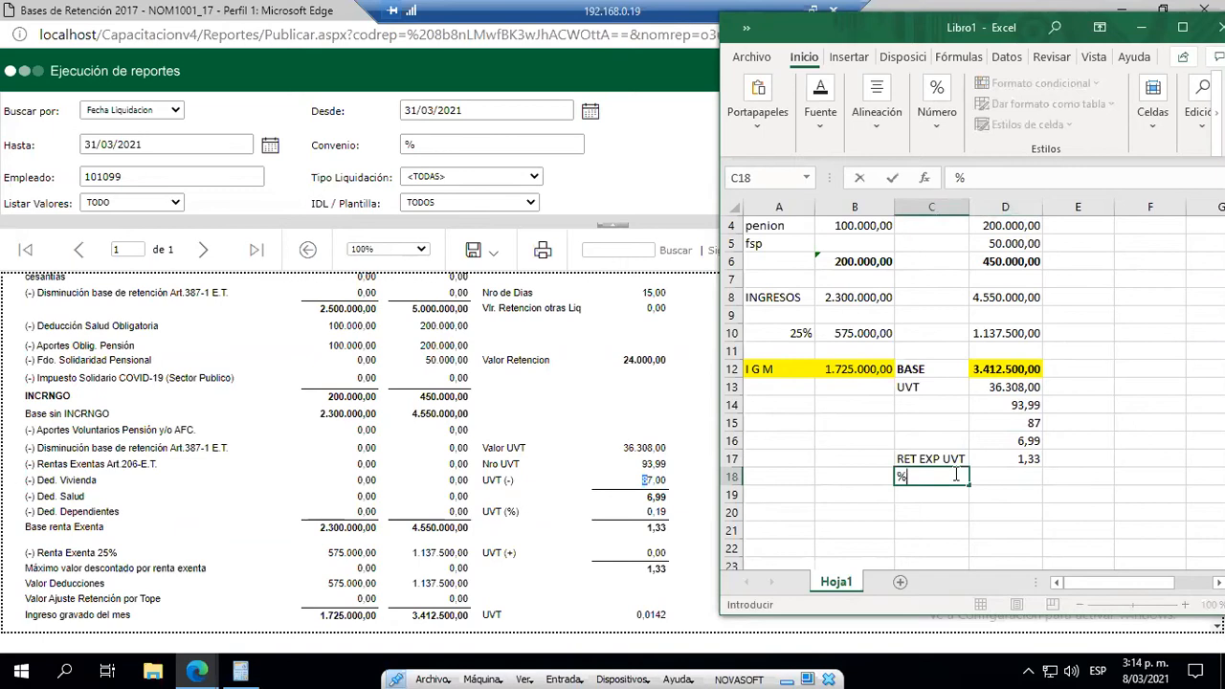
key("Return")
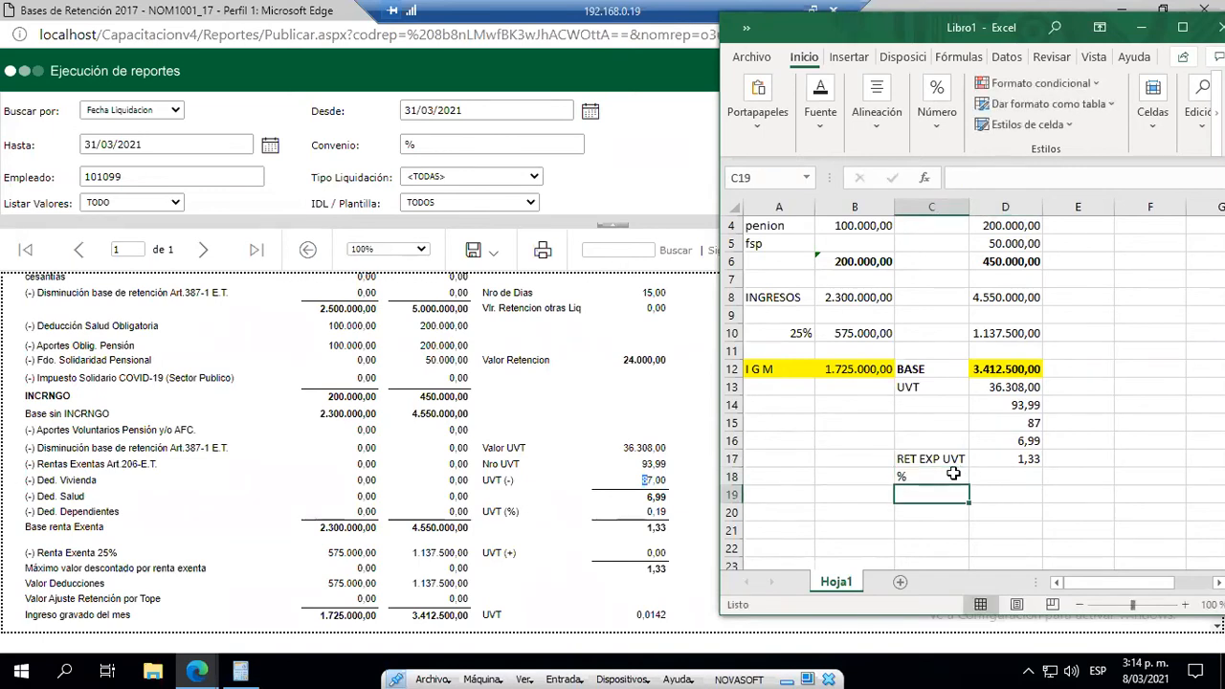
- Build the withholding percentage formula +D17/D14 in cell D18, dividing the withholding in UVT by the number of UVTs
left_click(846, 369)
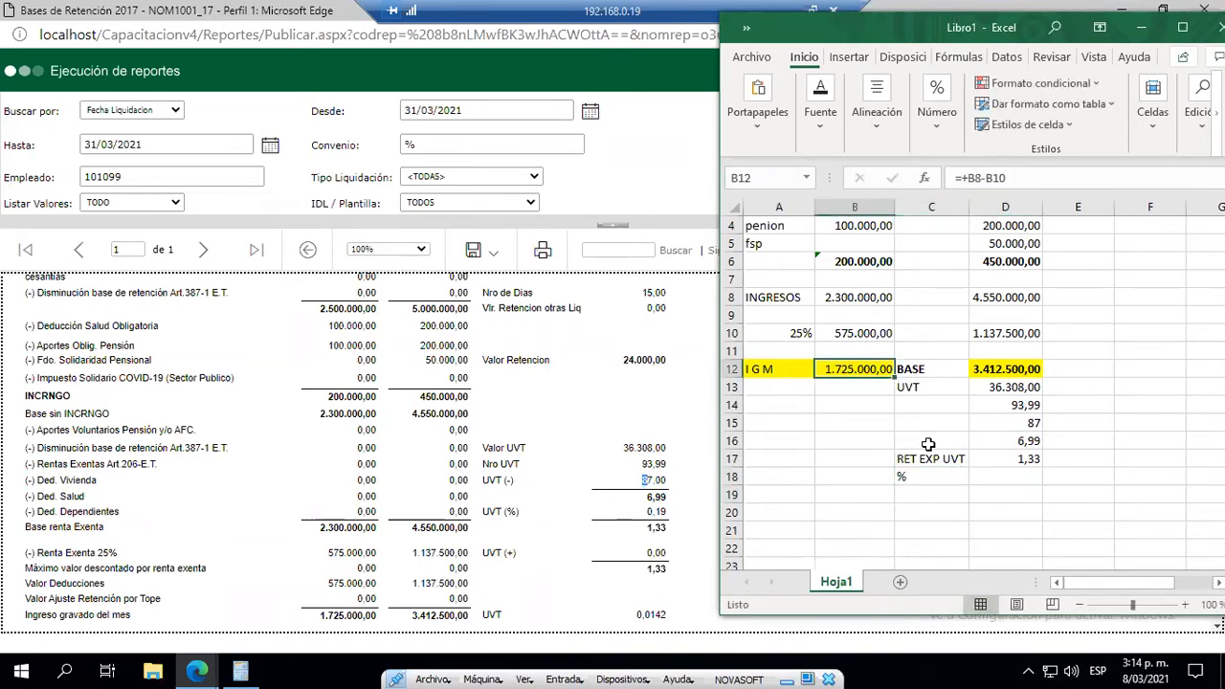
left_click(1002, 478)
type("+")
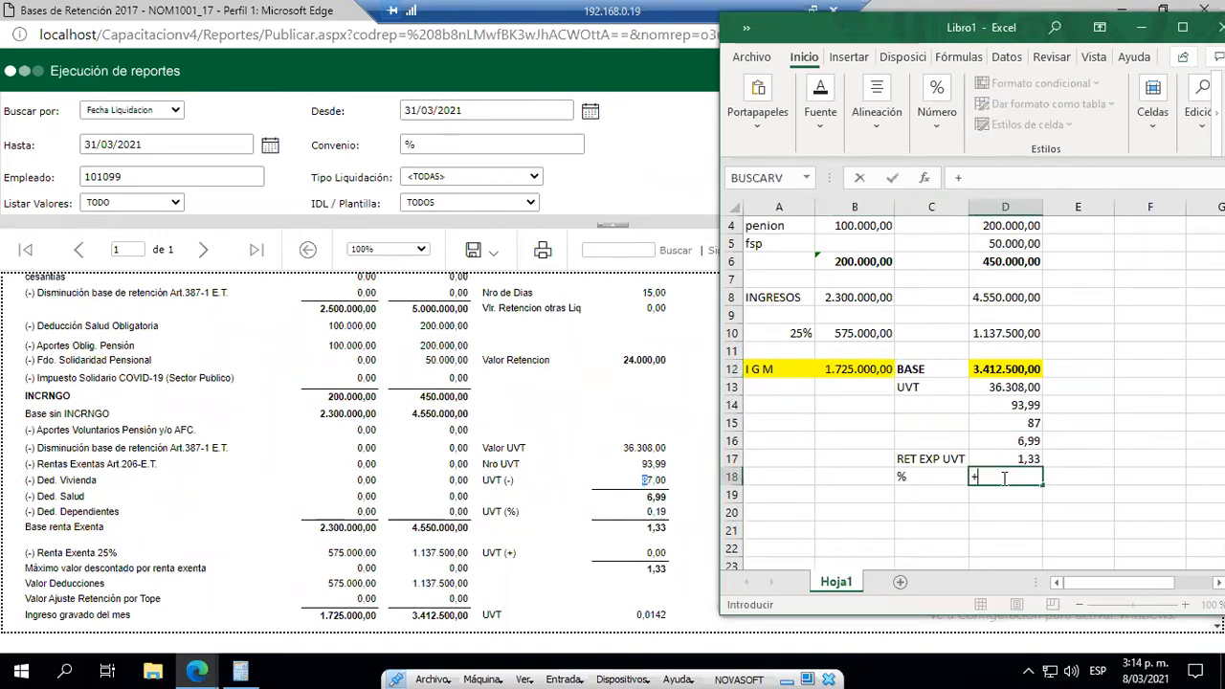
key("Up")
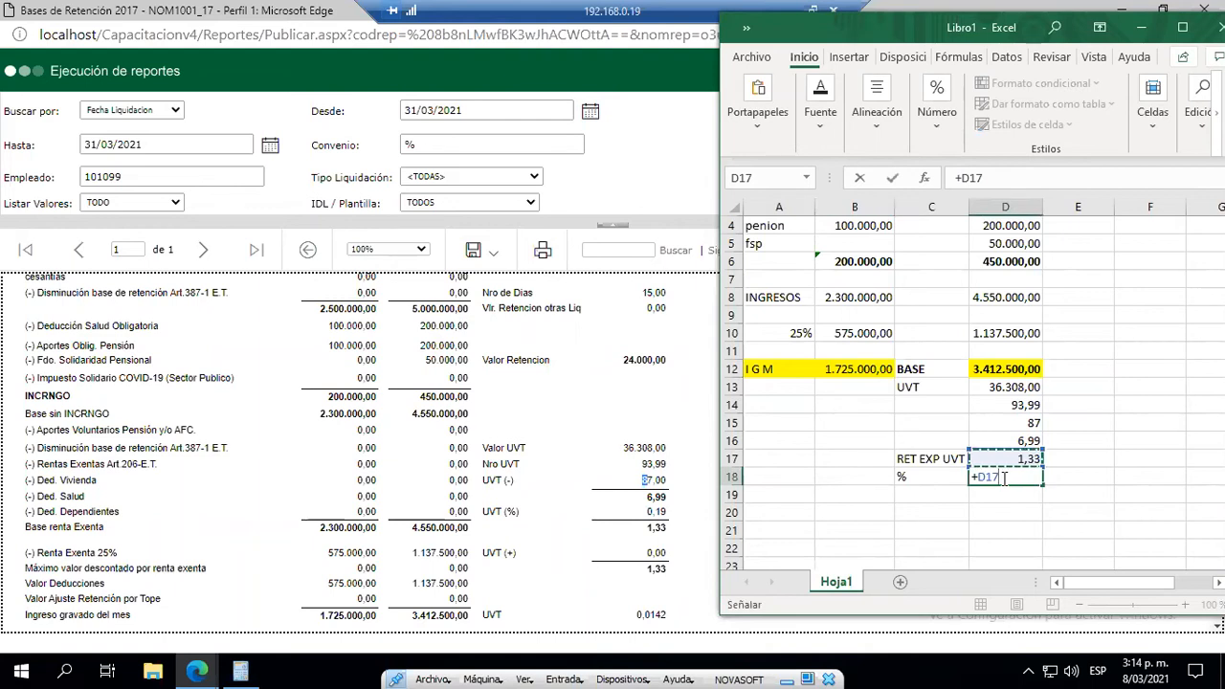
type("/")
key("Up")
key("Up")
key("Up")
key("Up")
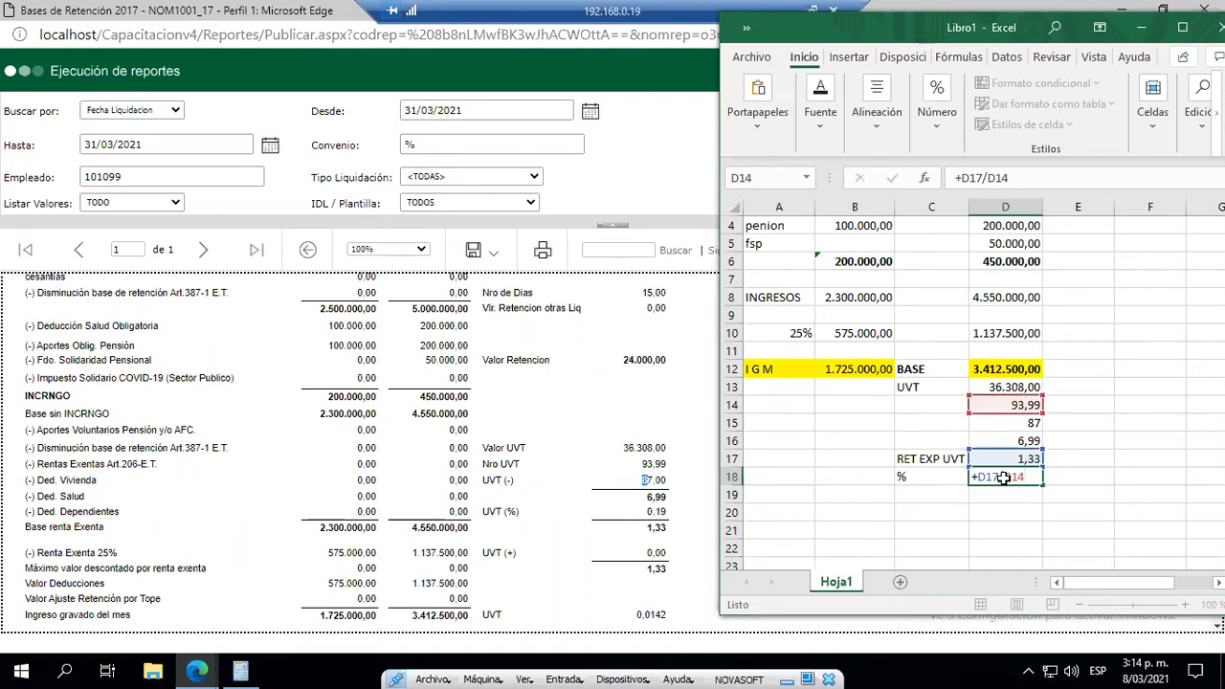
- Enter the withholding percentage in D18 as D17/D14 multiplied by 100, formatted as a number with two decimals
key("Return")
left_click(1003, 478)
key("ctrl+shift+1")
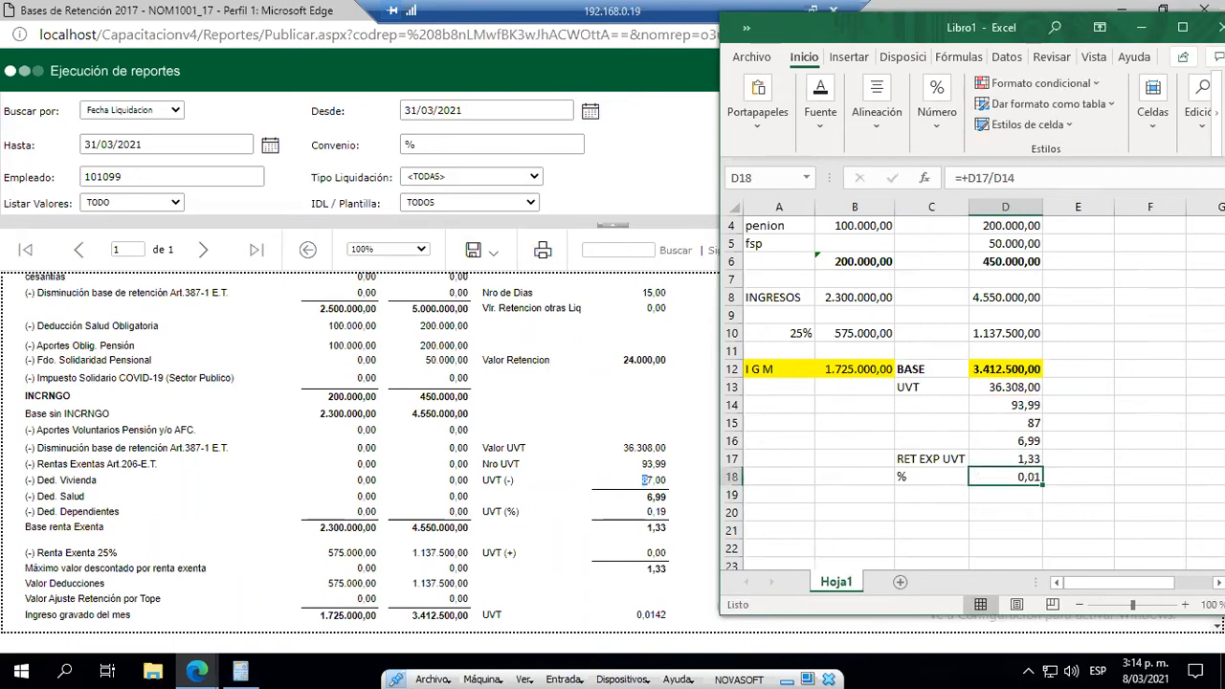
key("F2")
type("*100")
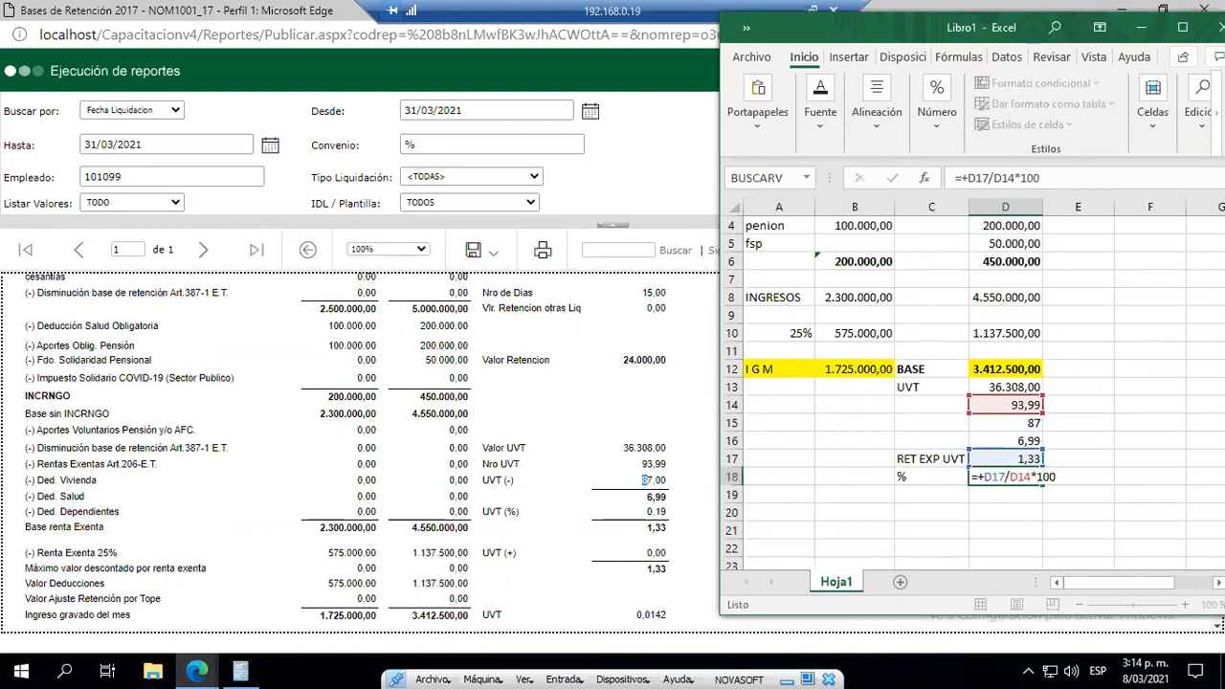
key("ctrl+Return")
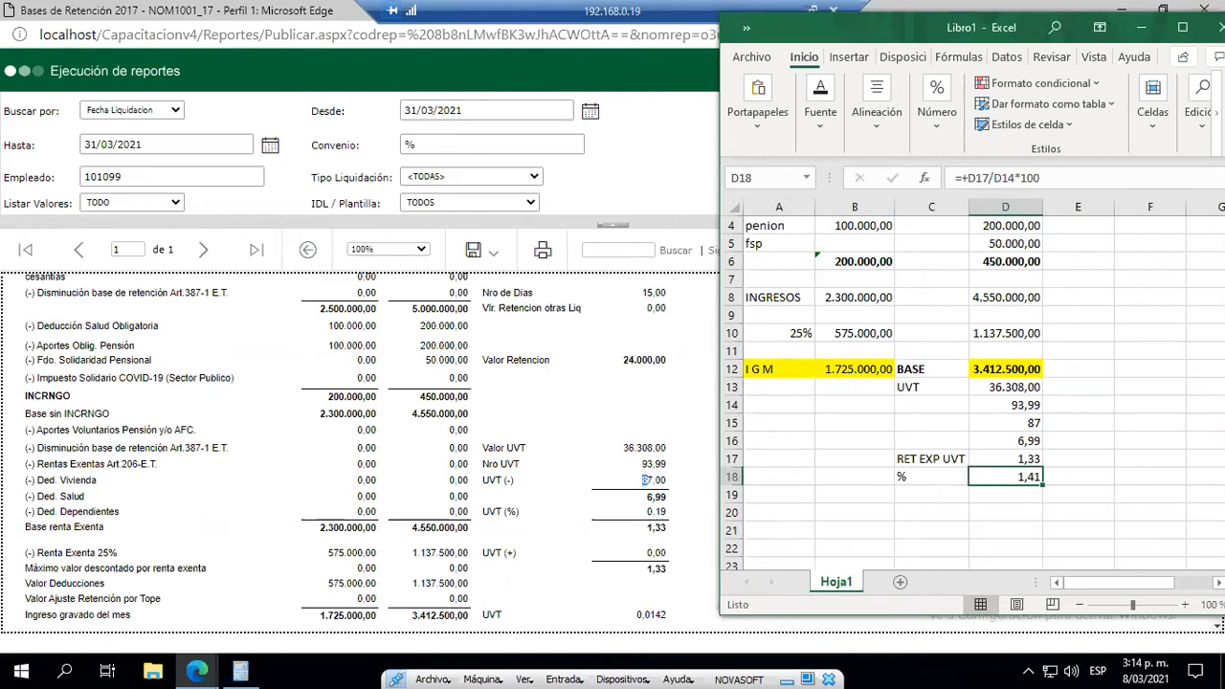
- Compare the last UVT figure in the retention report with the percentage calculated in D18
left_click(643, 479)
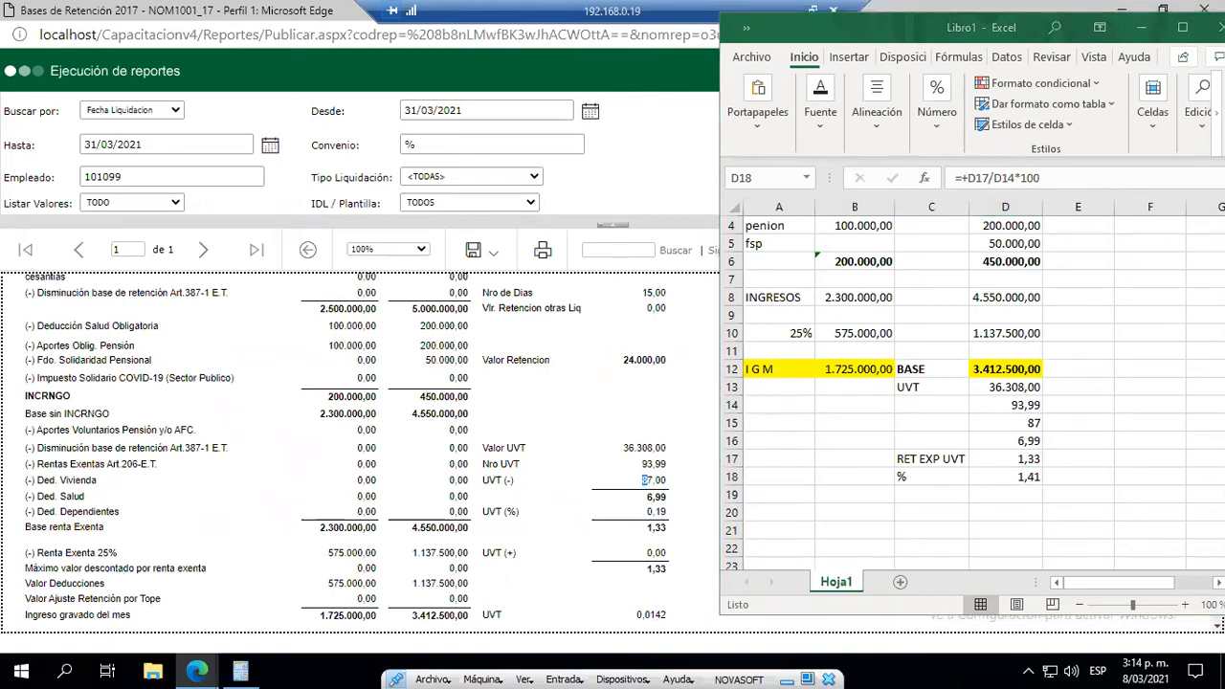
left_click_drag(604, 597, 686, 631)
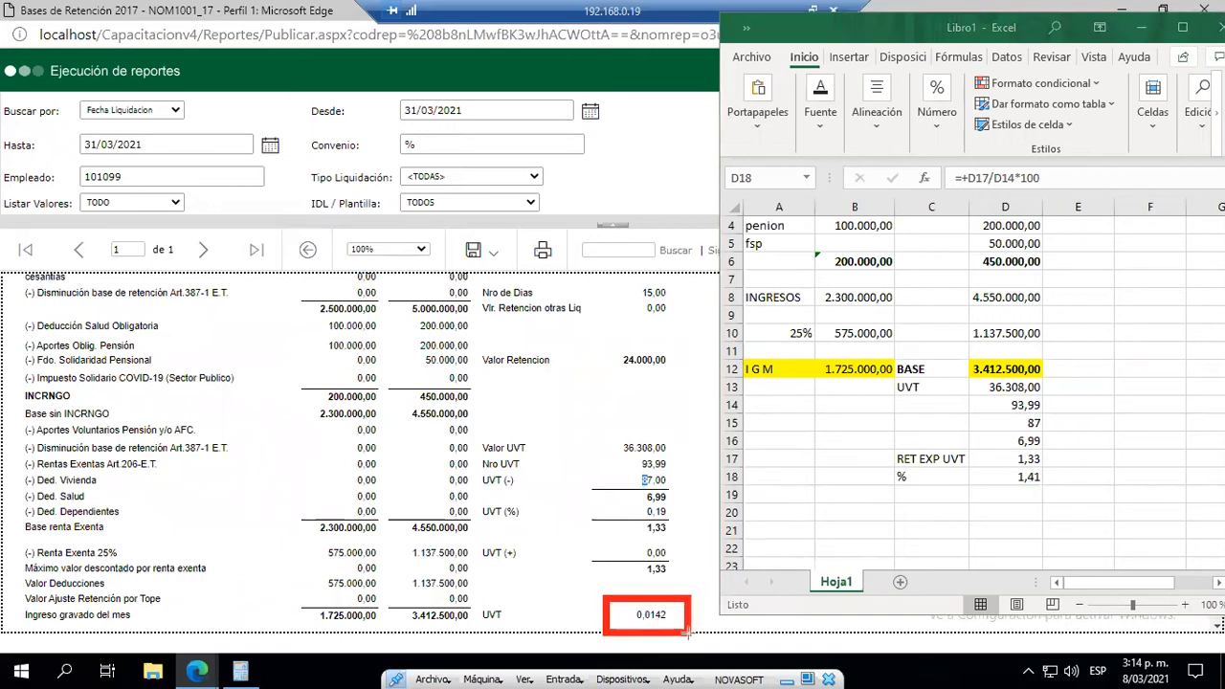
left_click_drag(961, 464, 1060, 498)
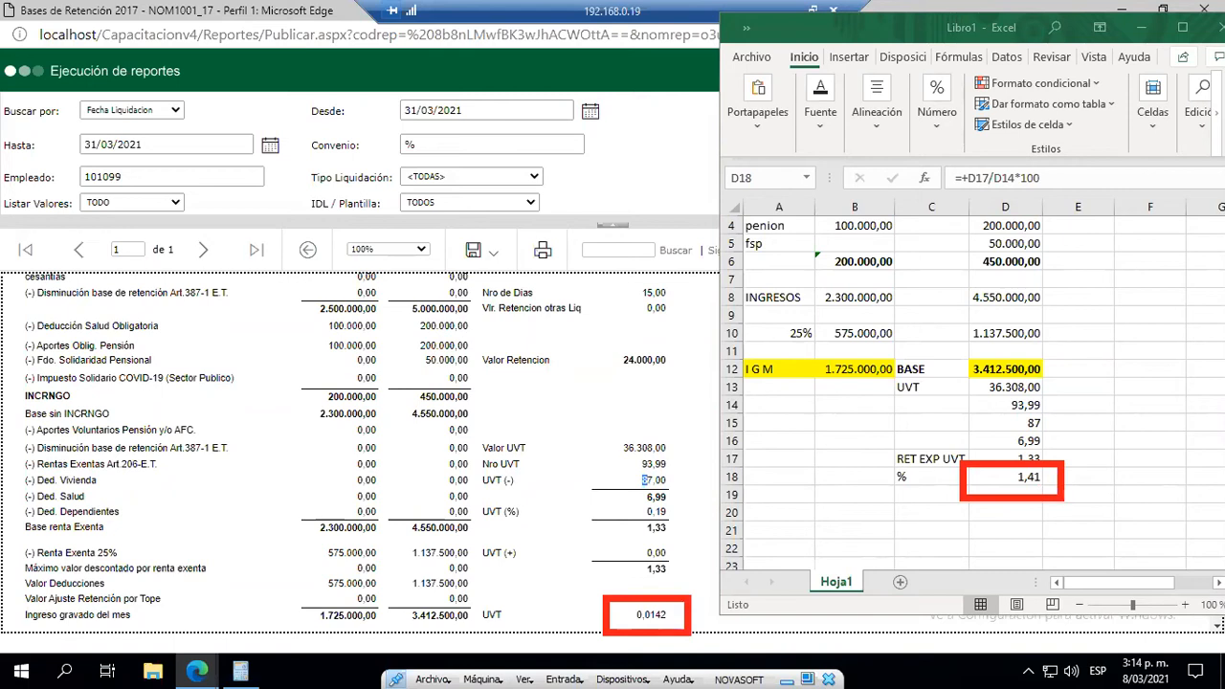
left_click(970, 464)
left_click(668, 597)
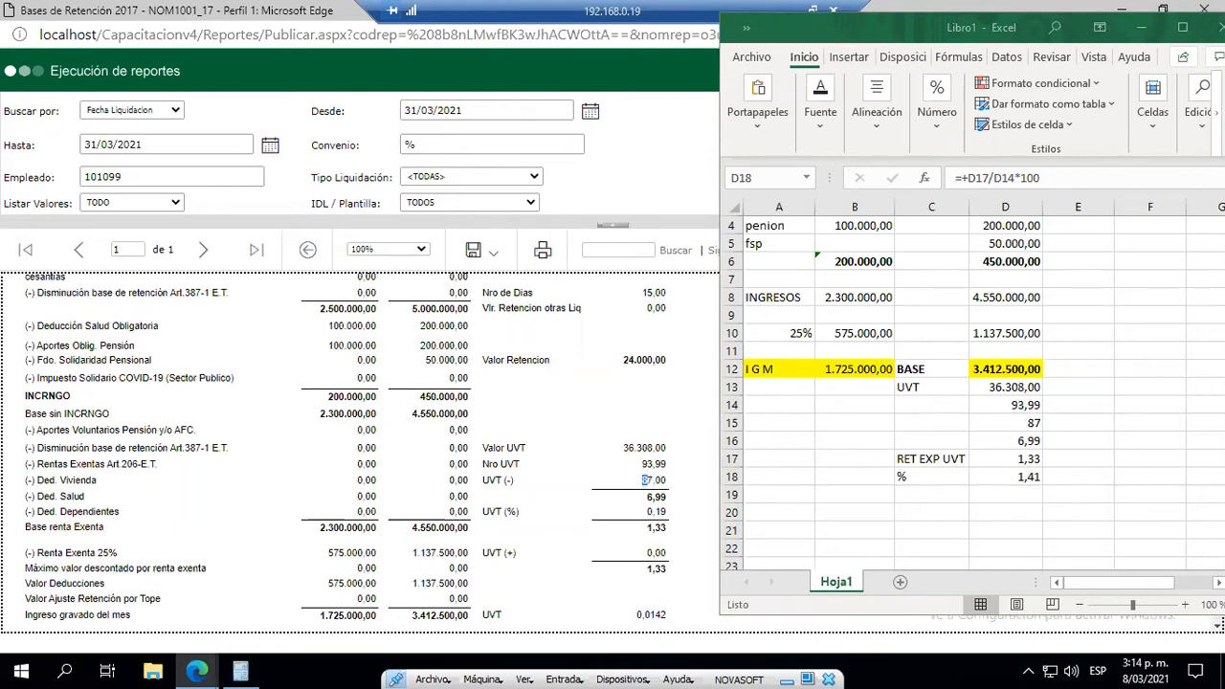
- Highlight the percentage row C18:D18 with a yellow fill
left_click_drag(923, 477, 1020, 477)
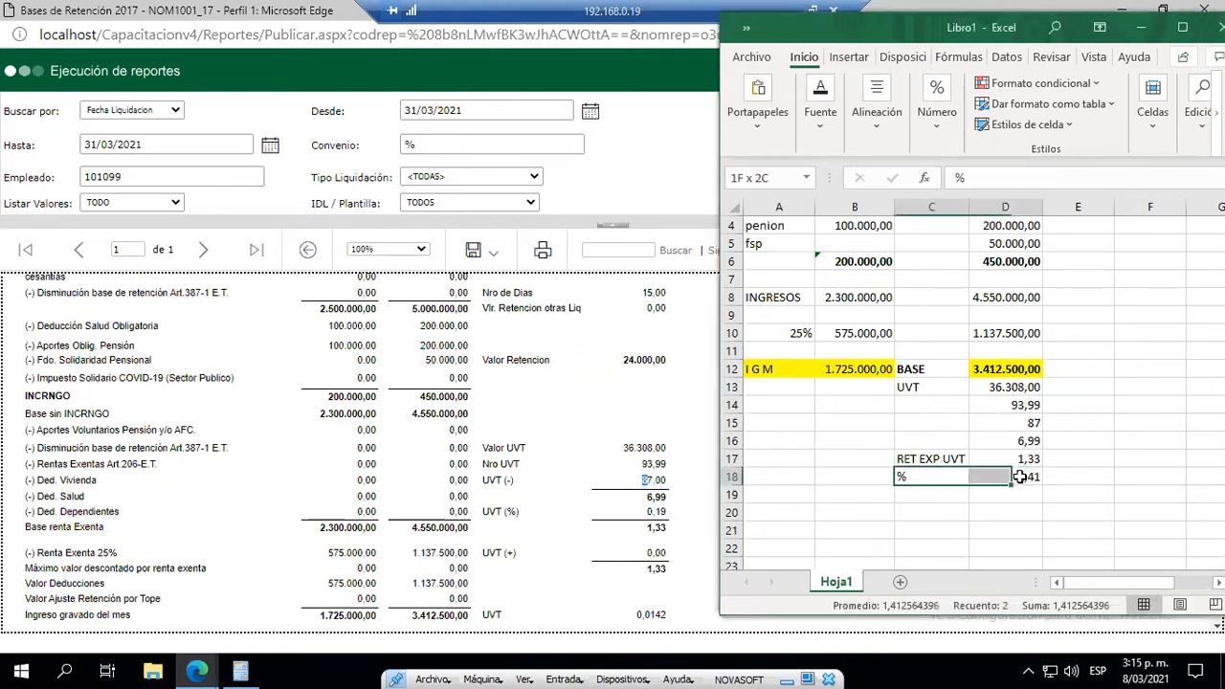
left_click(848, 58)
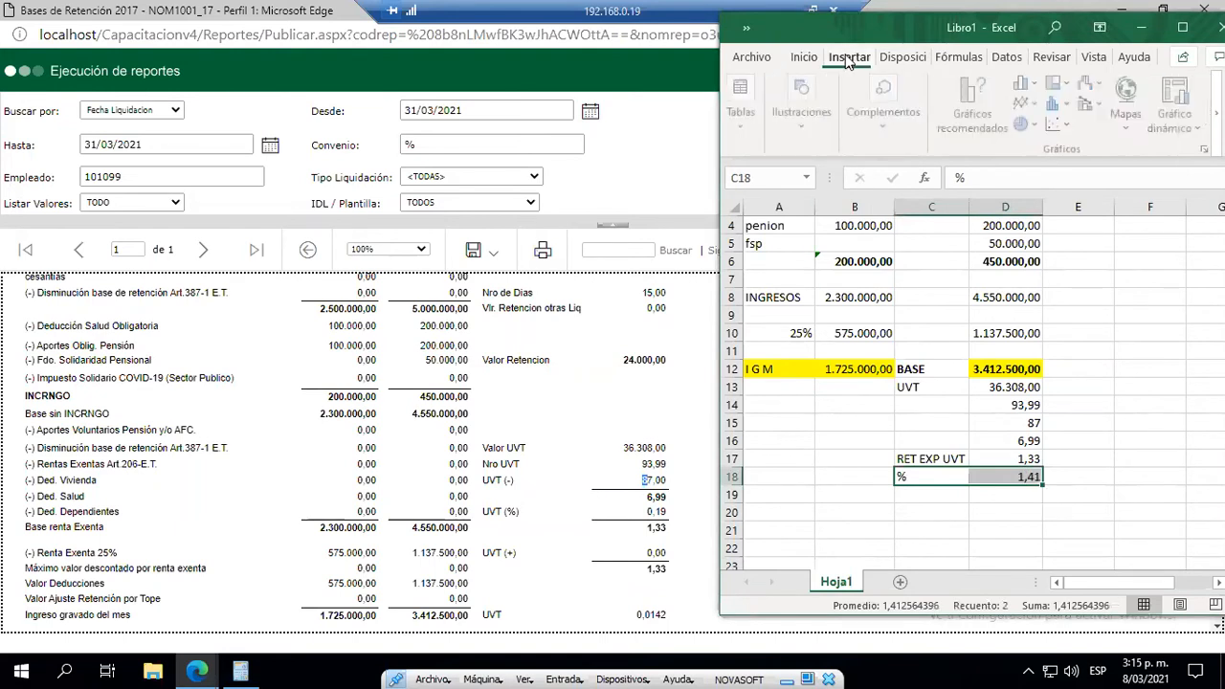
left_click(1184, 29)
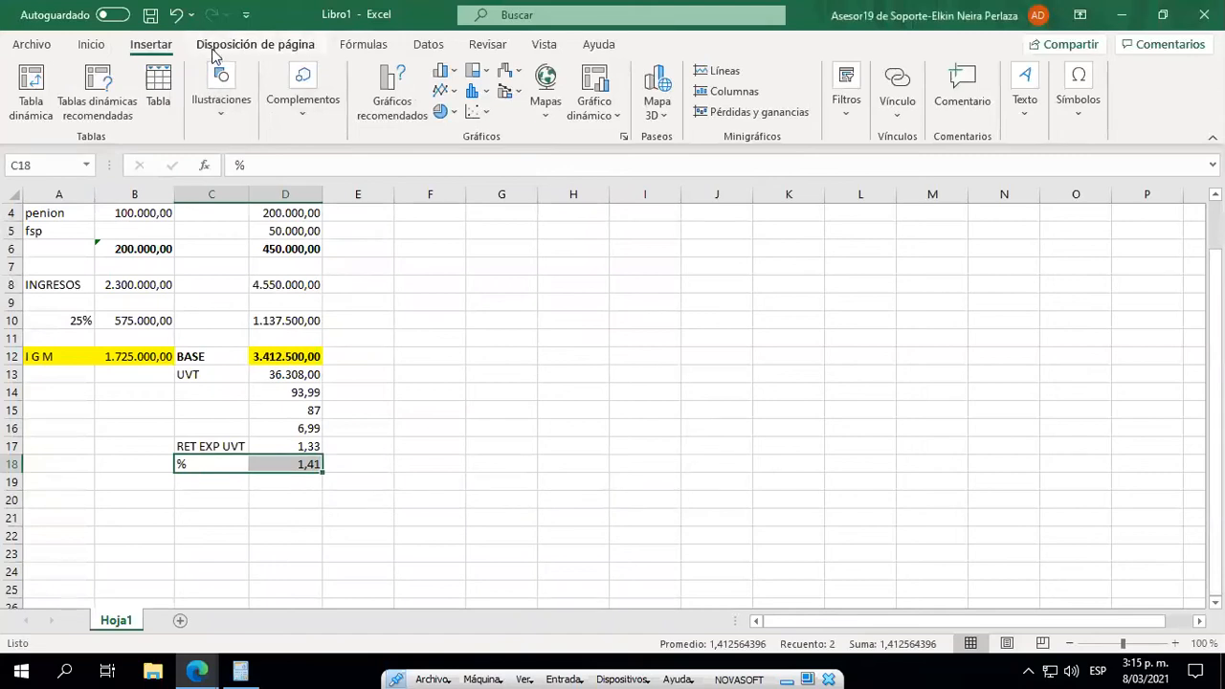
left_click(91, 45)
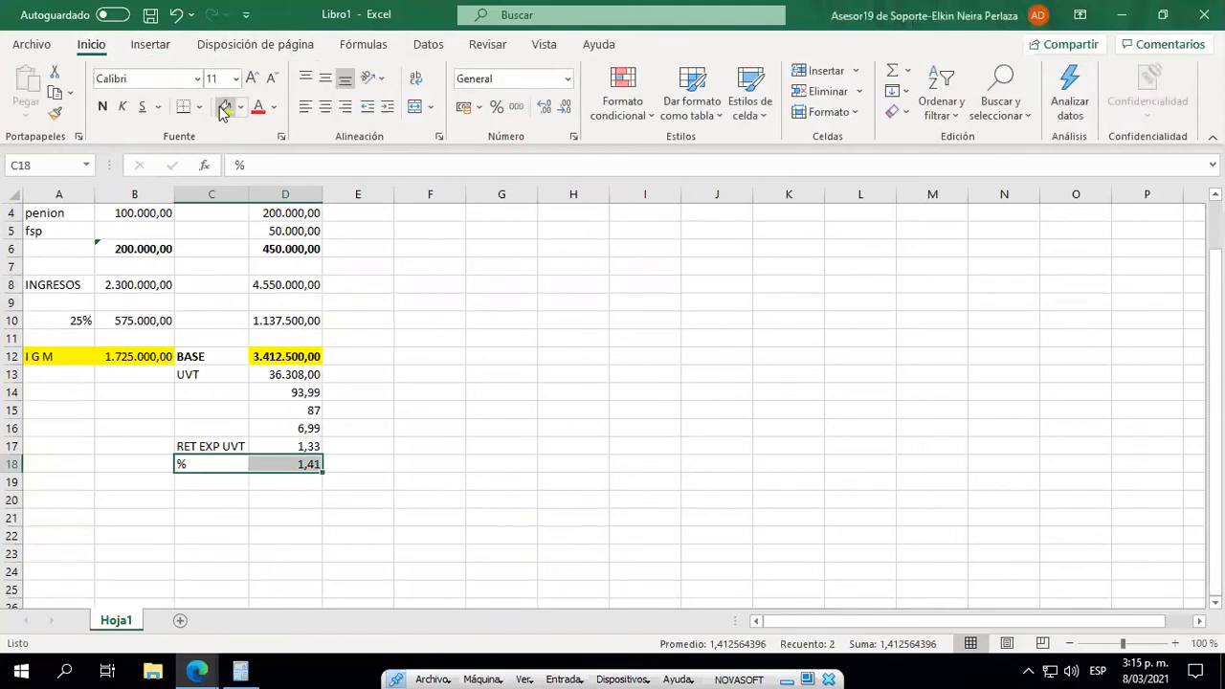
left_click(223, 108)
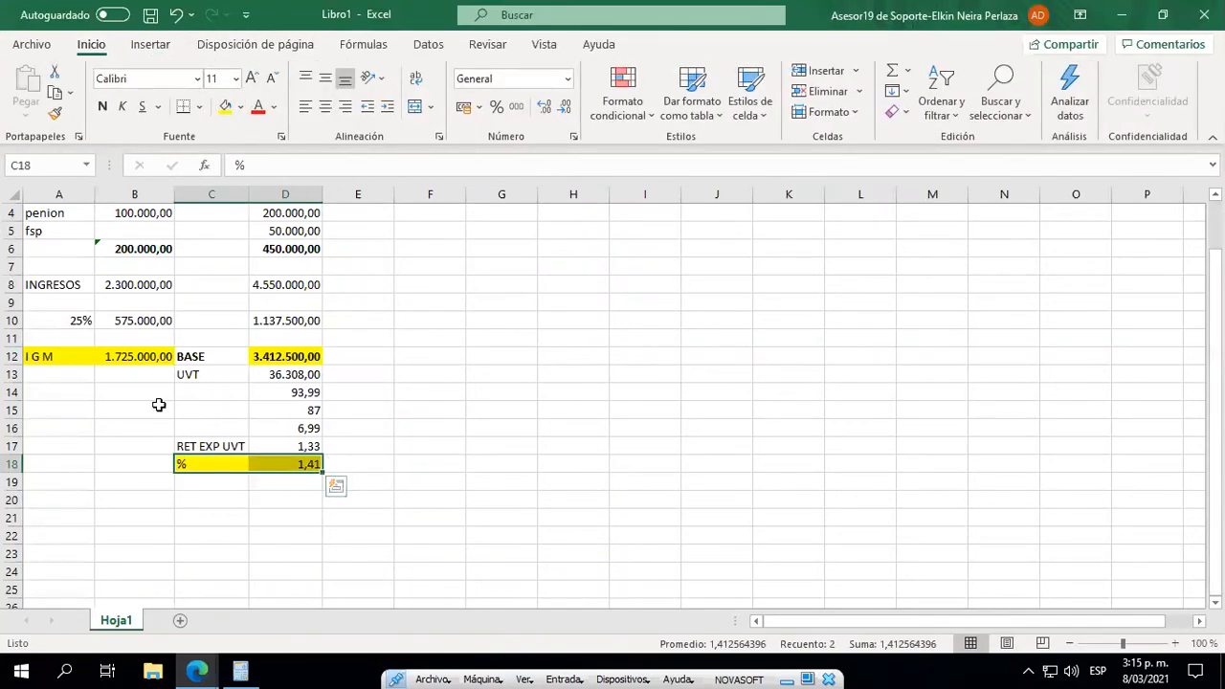
- Enter 1,42% in A13, below the I G M label
left_click(118, 376)
key("Left")
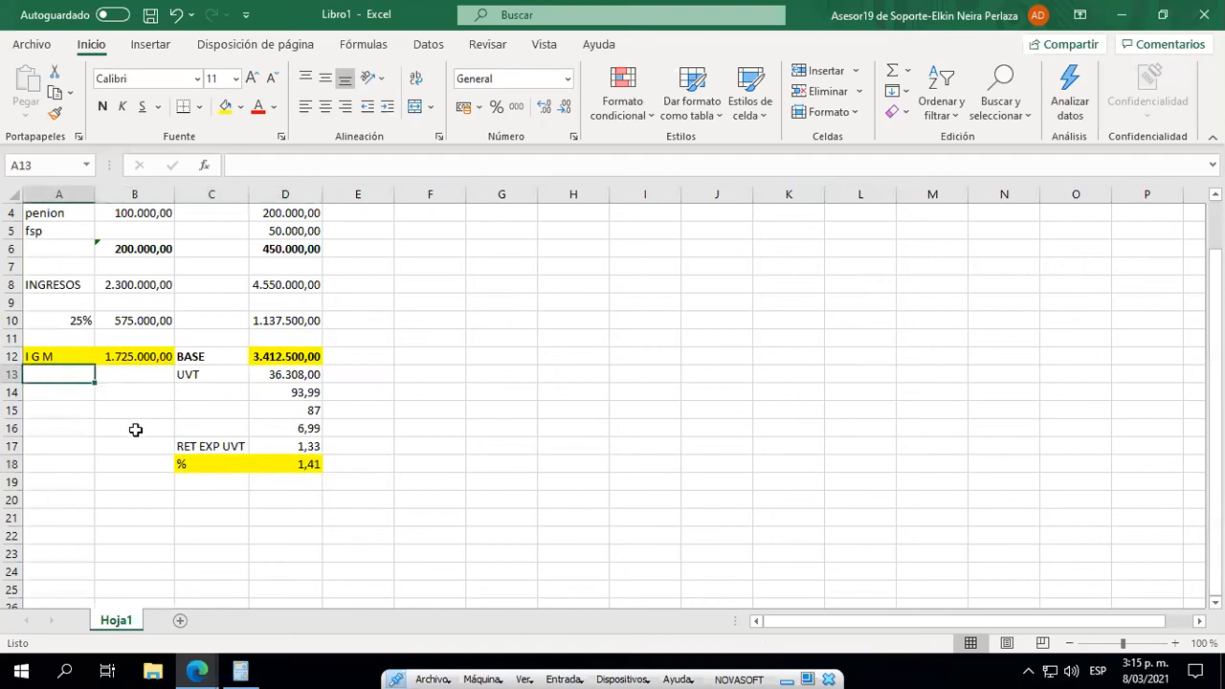
type("5")
key("BackSpace")
type("%")
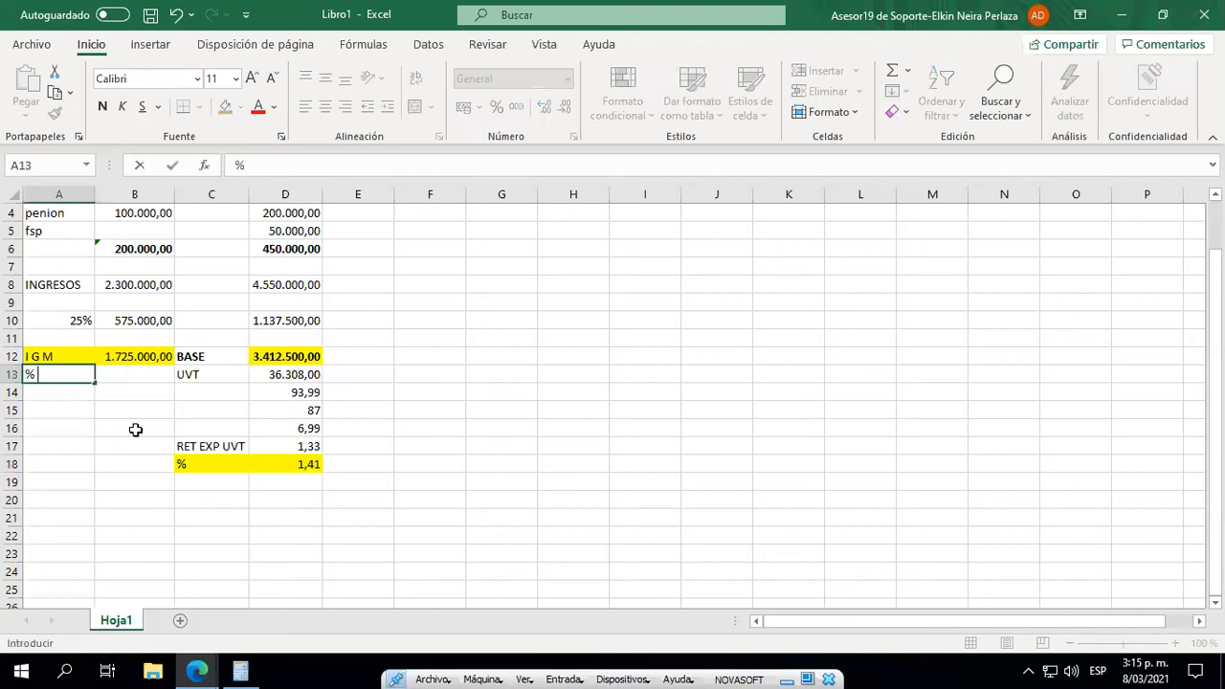
type(" 1,42")
key("Return")
key("Up")
key("Up")
key("Right")
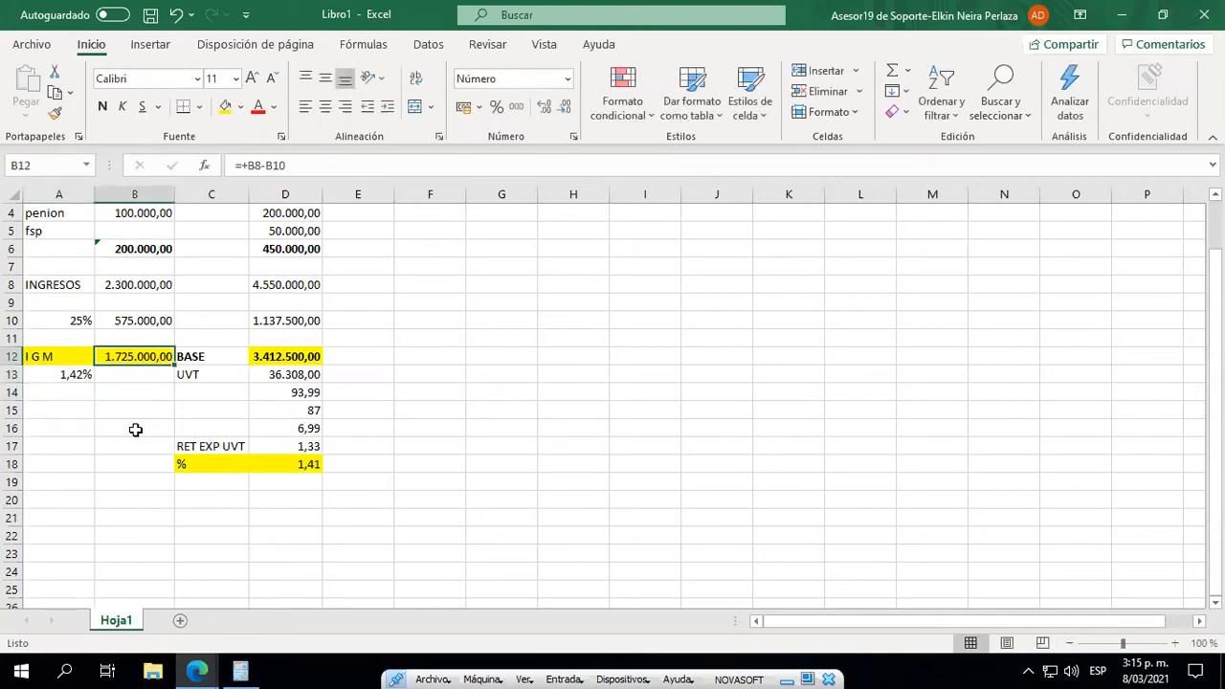
- Show the worksheet beside the report and calculate the withholding in B13 as +B12*0,0142
left_click(1163, 16)
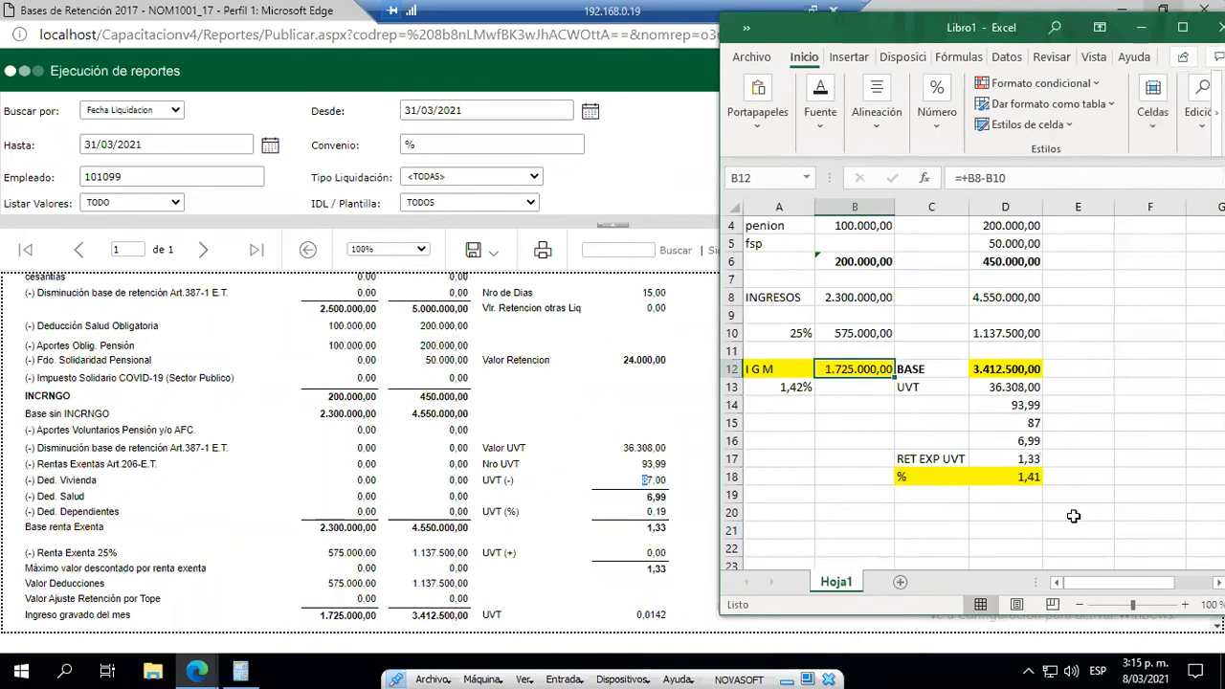
key("Return")
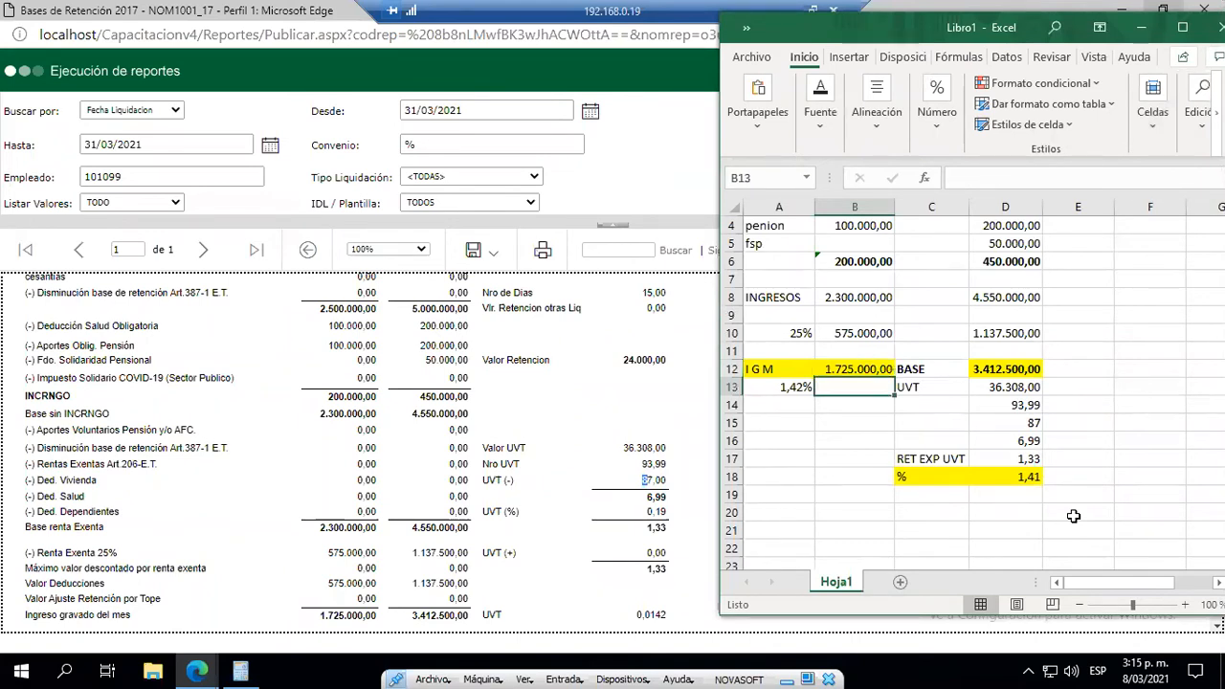
key("Left")
key("F2")
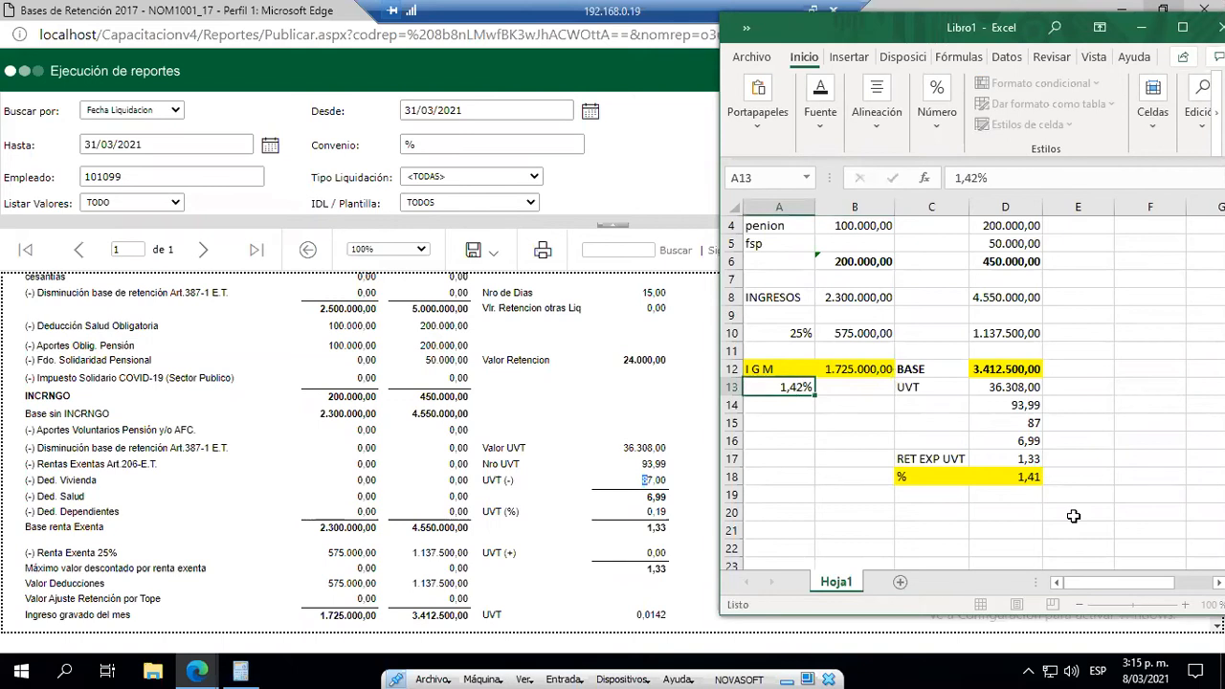
key("Right")
type("+")
key("Up")
type("*0,0142")
key("Return")
key("Up")
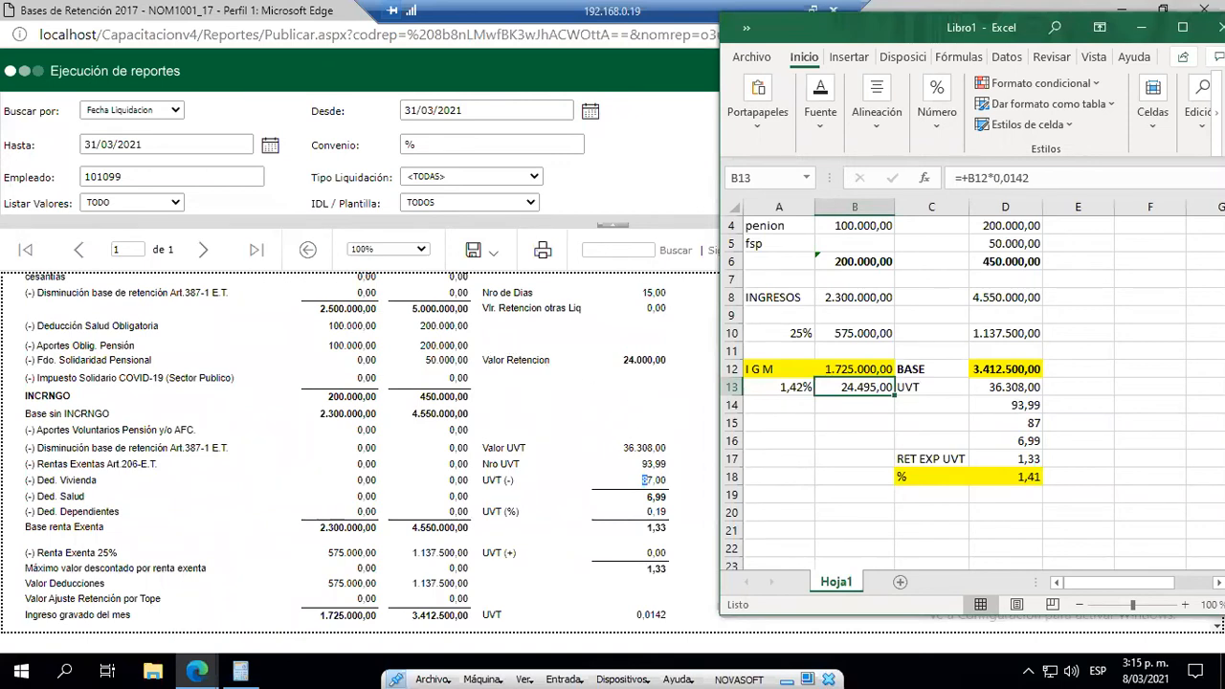
- Check the report's Valor Retencion and wrap the B13 formula as REDONDEAR(B12*0,0142;-2)
left_click(480, 350)
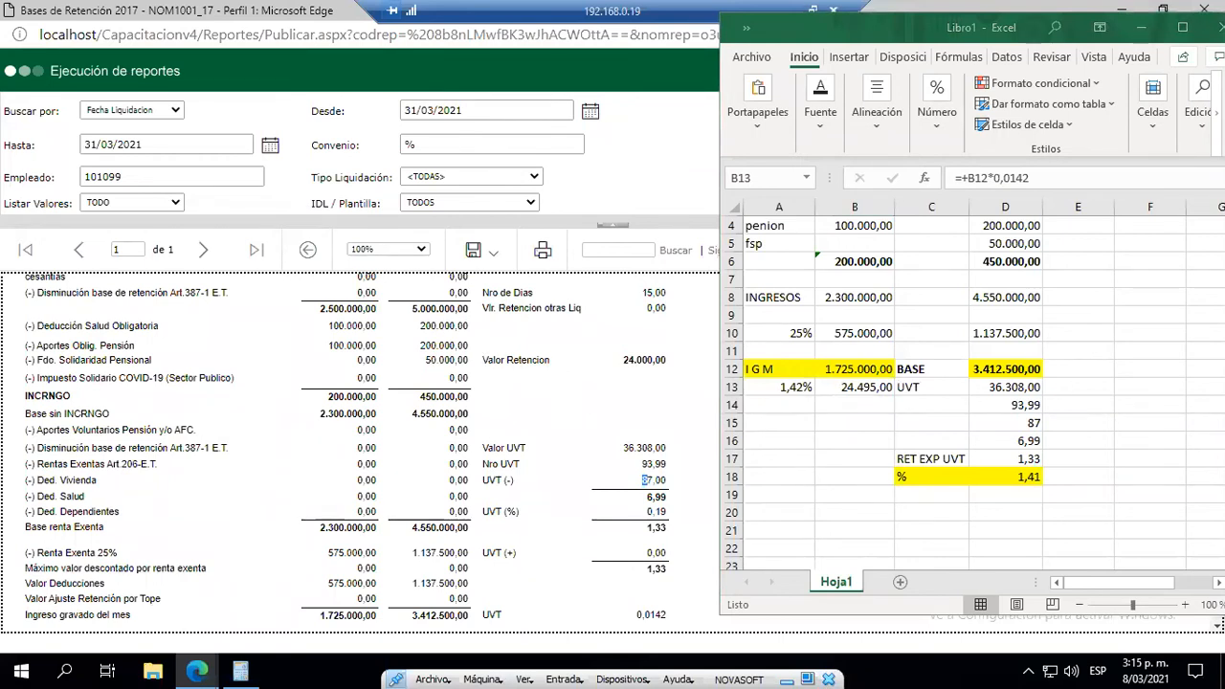
mouse_move(469, 335)
left_mouse_down()
mouse_move(527, 405)
mouse_move(684, 379)
mouse_move(655, 371)
left_mouse_up()
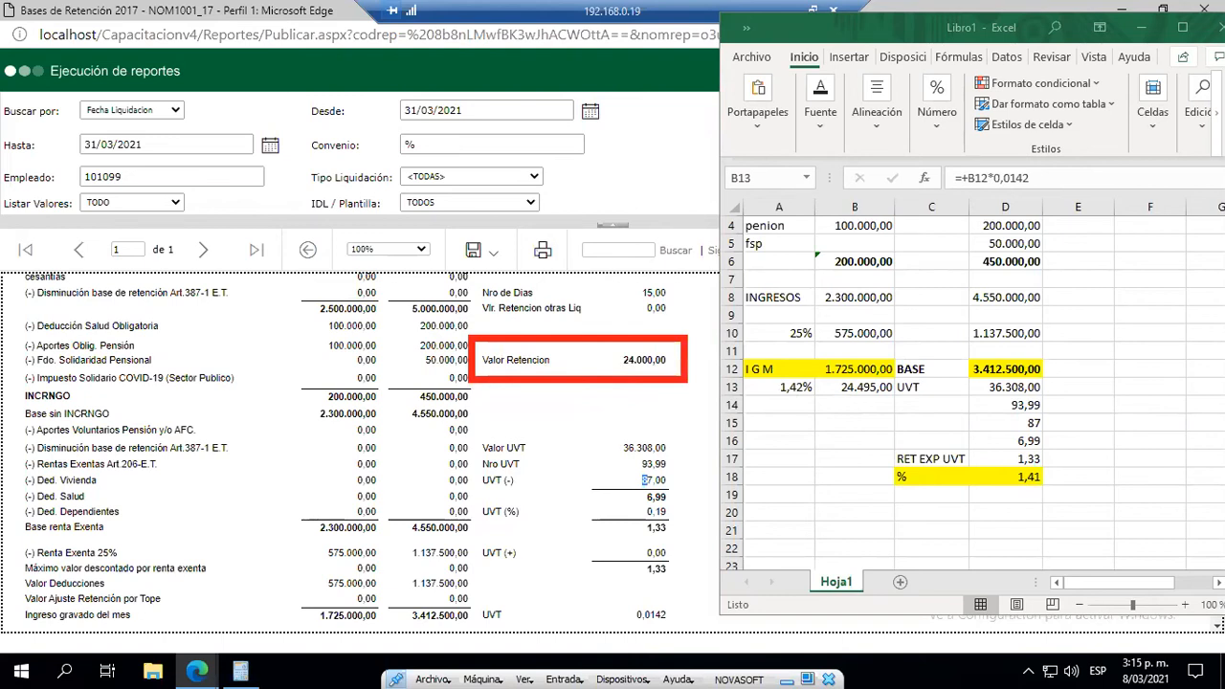
left_click(839, 389)
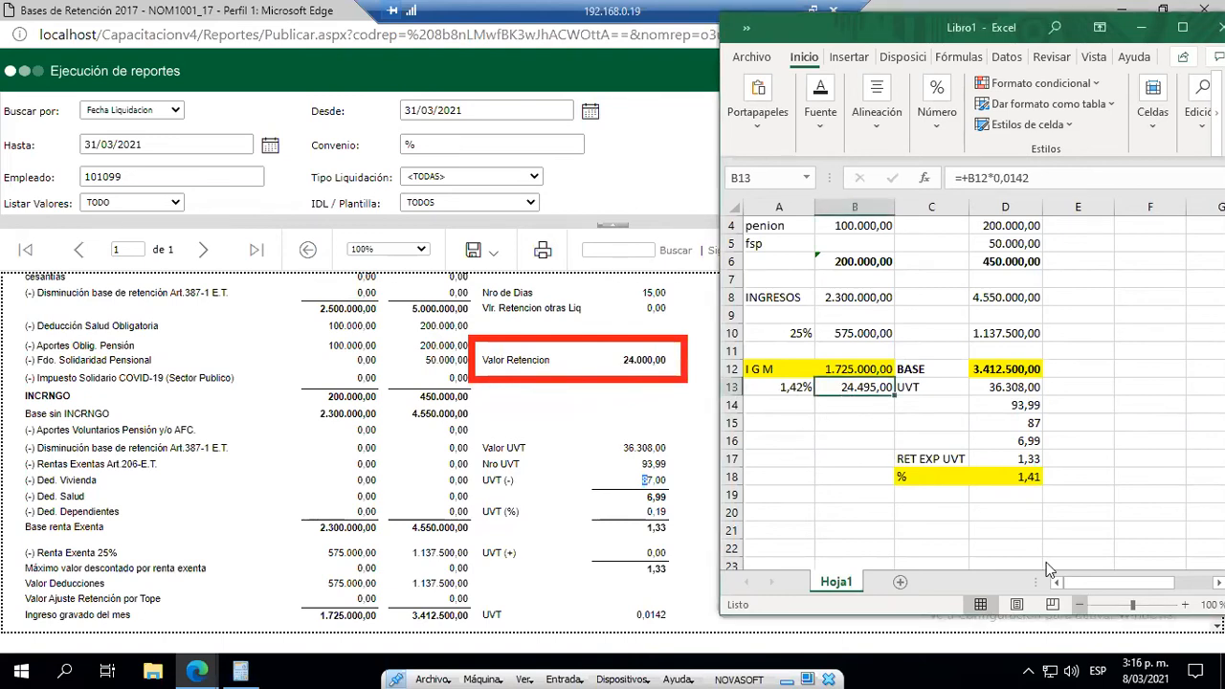
key("F2")
key("Left")
key("Left")
key("Left")
key("Left")
key("Left")
key("Left")
key("Left")
key("Left")
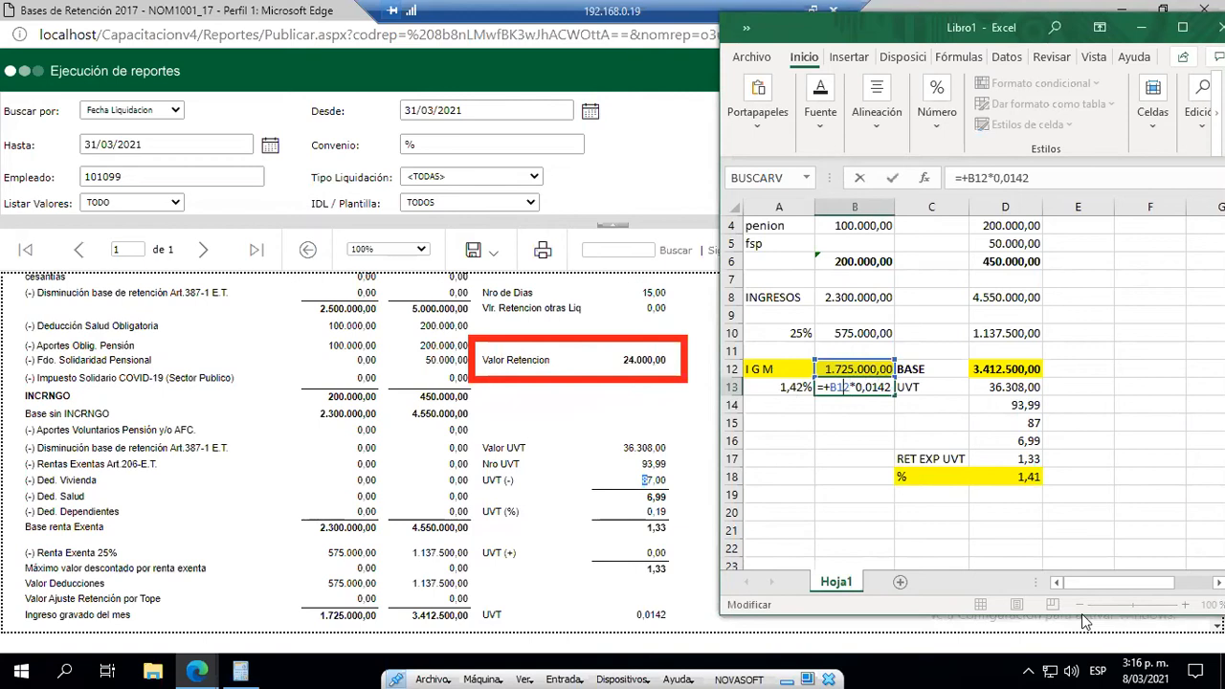
key("BackSpace")
type("RE")
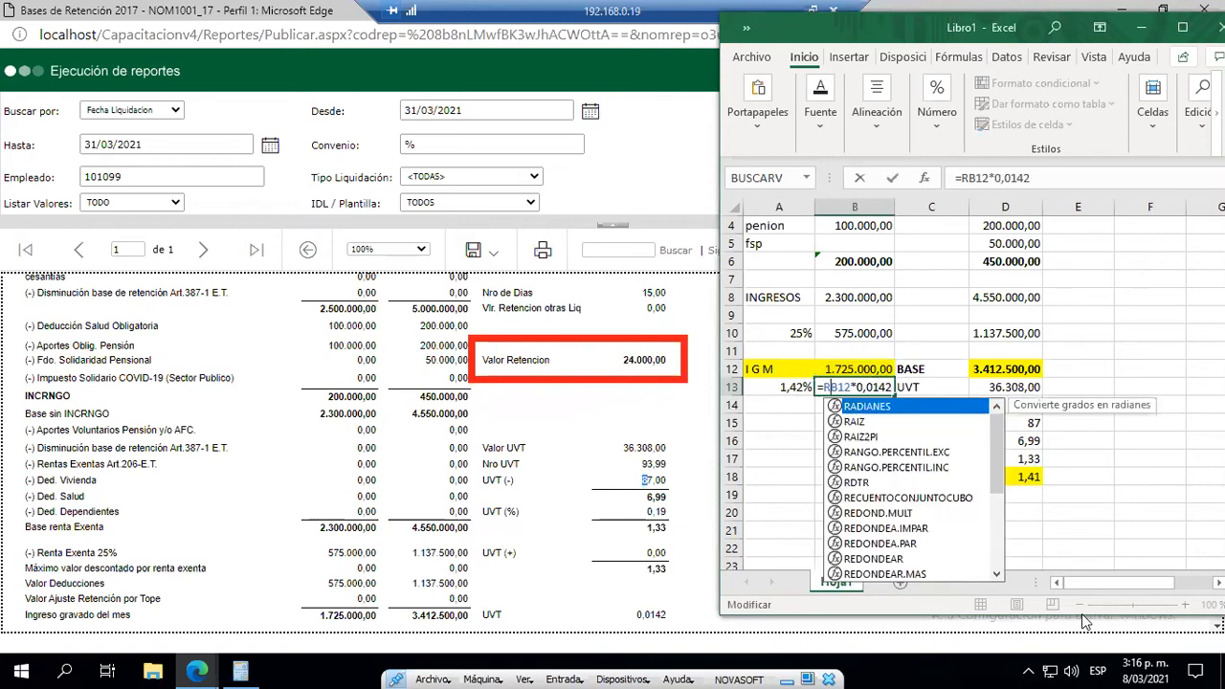
type("DONDEAR(")
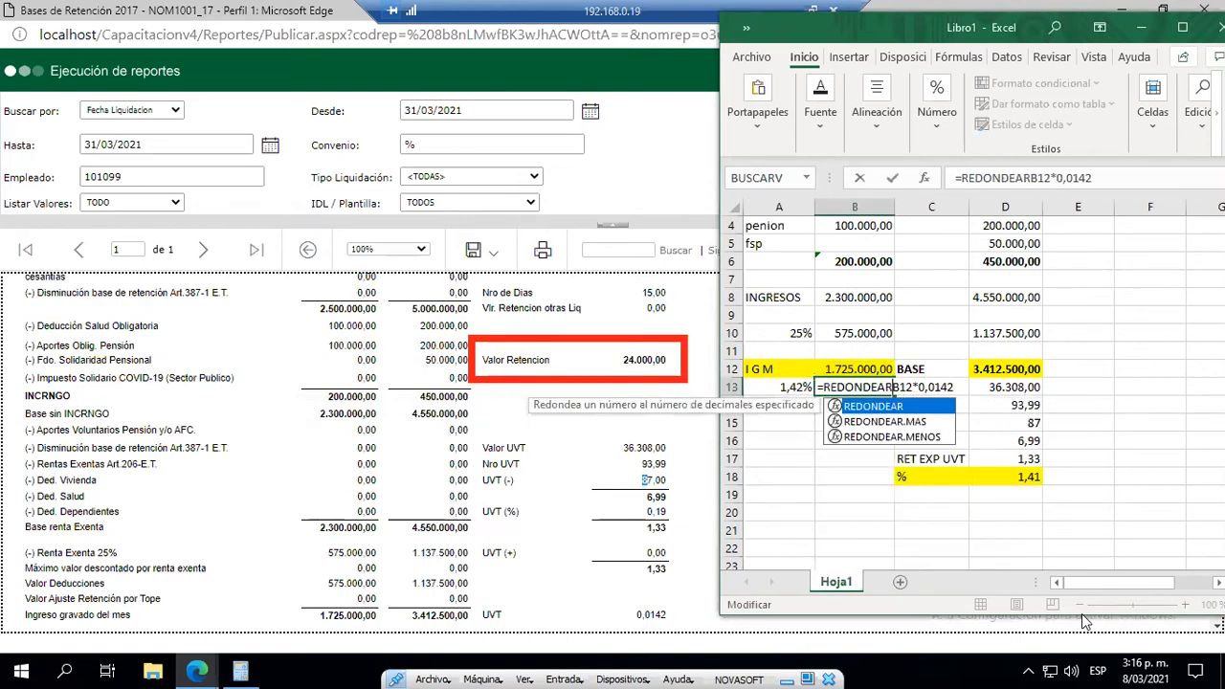
key("End")
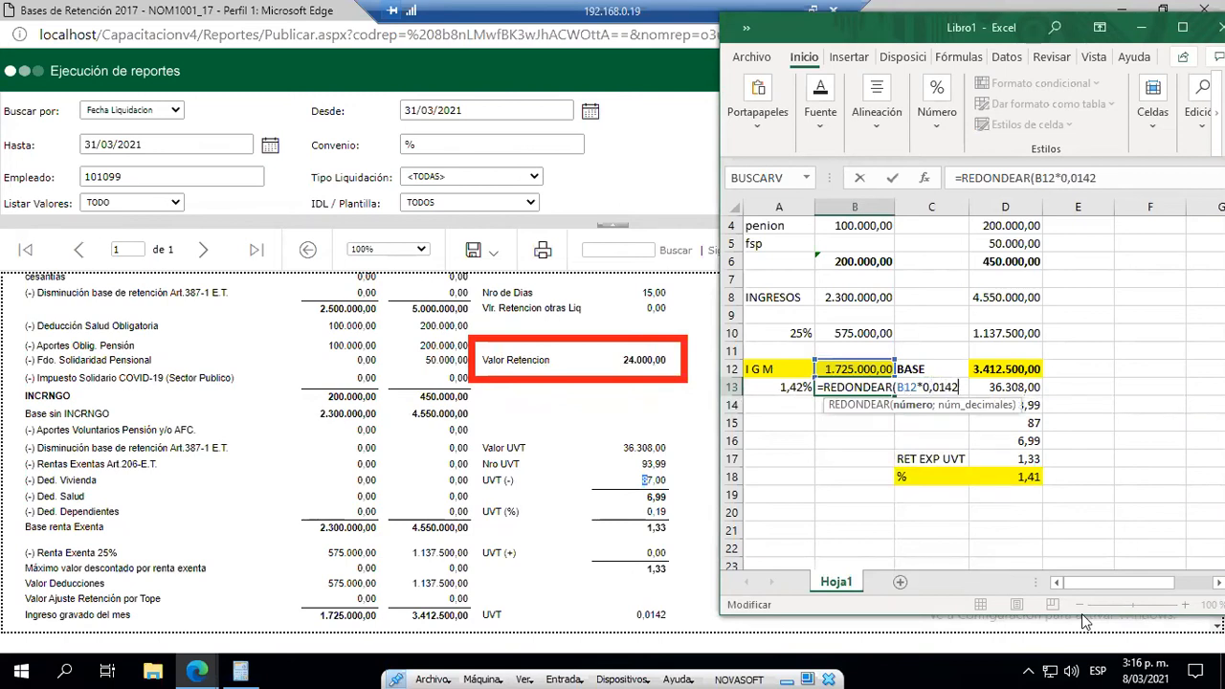
type(";")
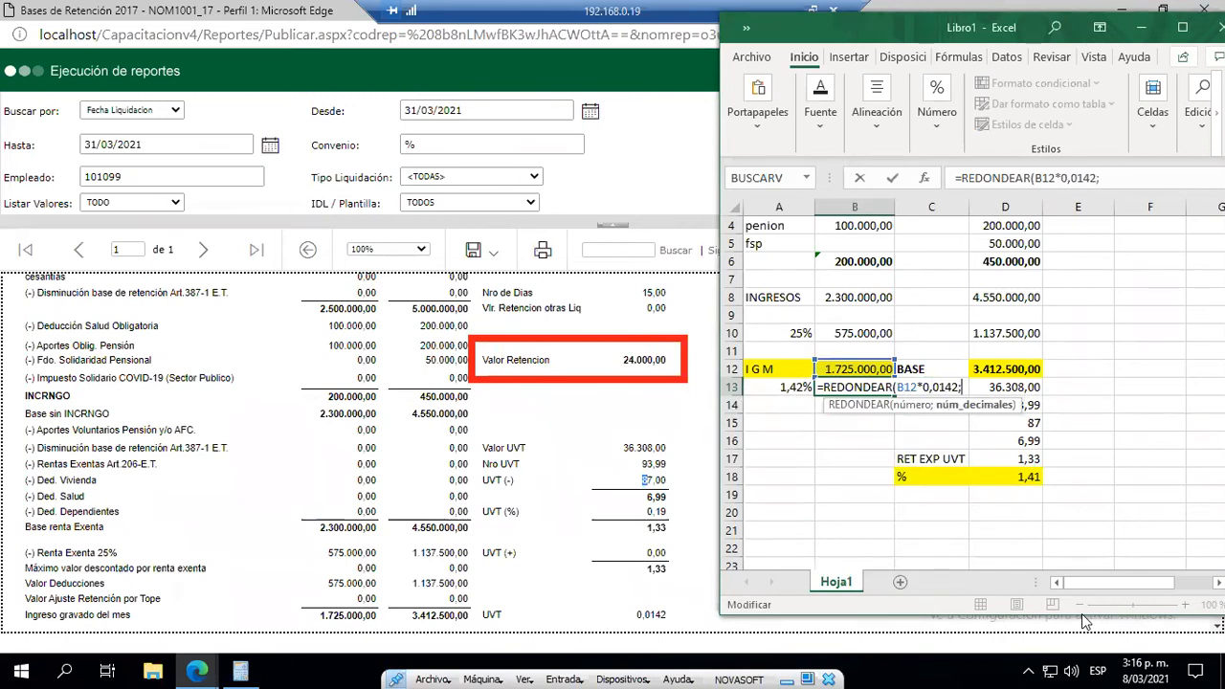
type("-2)")
key("ctrl+Return")
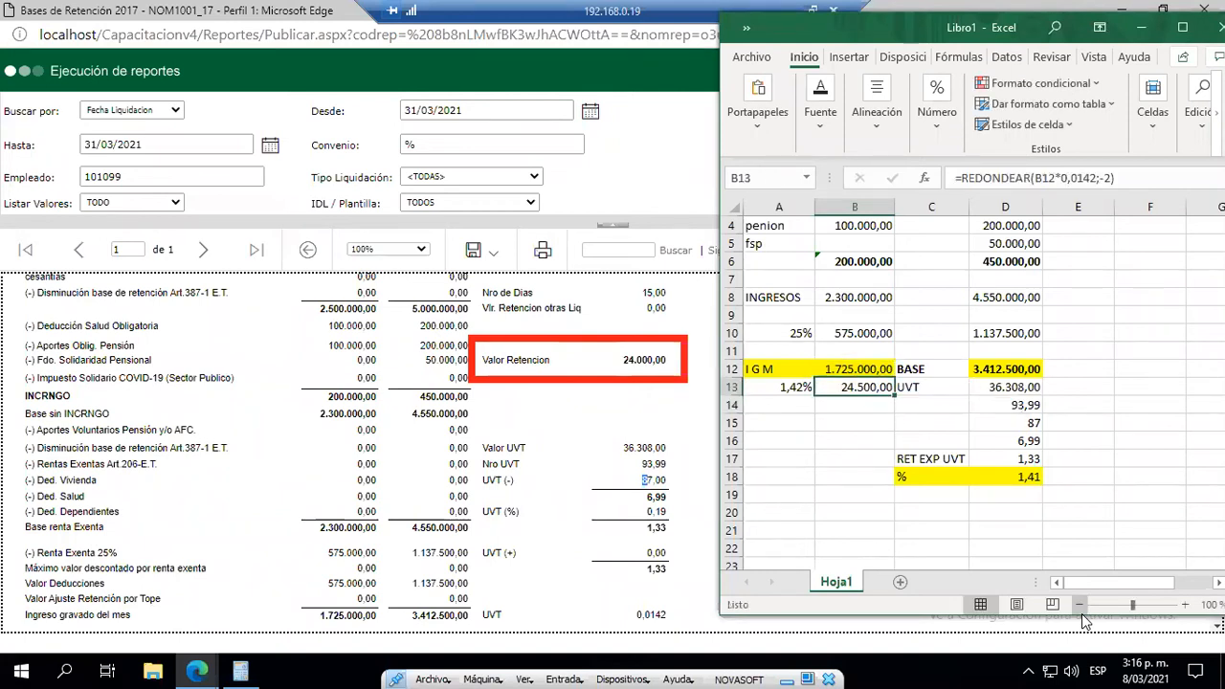
- Change the decimals argument of the REDONDEAR formula in B13 to -3
key("F2")
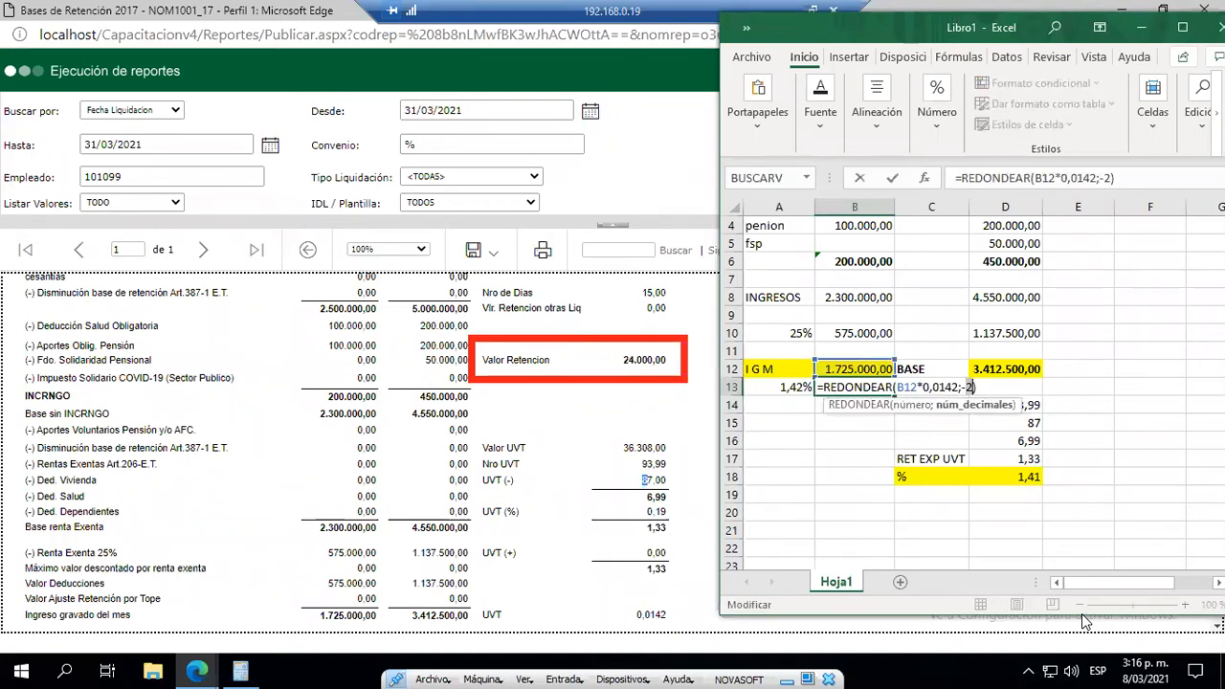
key("Return")
key("Up")
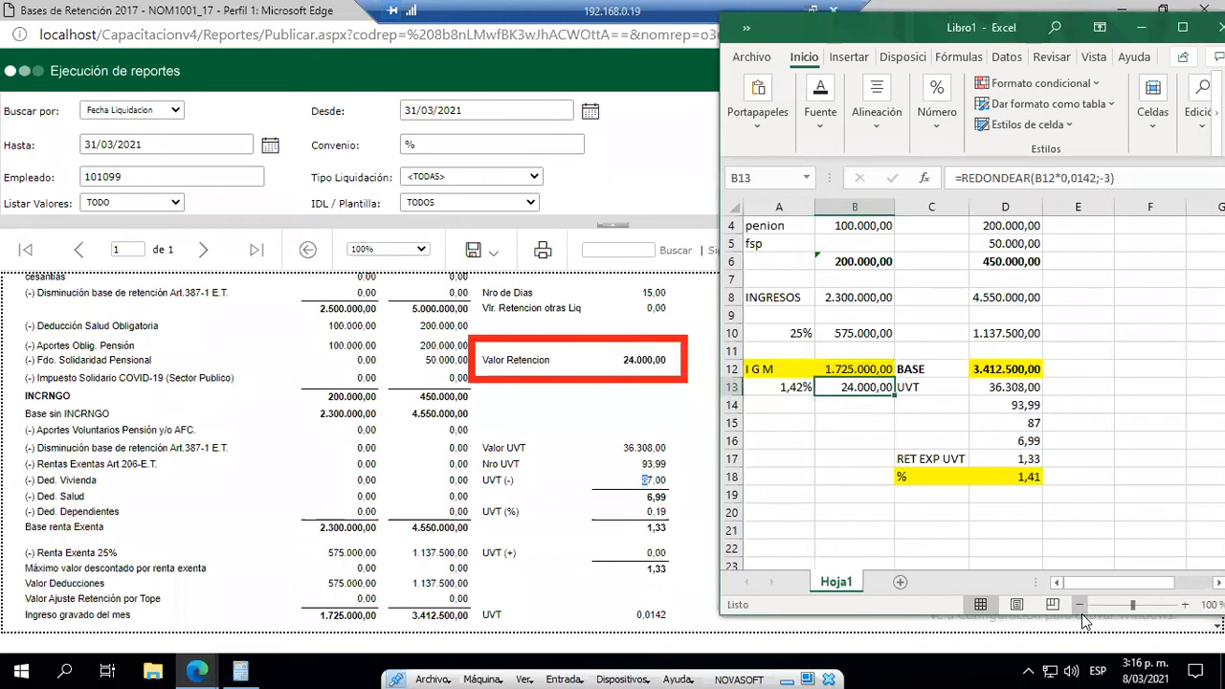
- Try to fill the UVT value cell D13 with a blue theme color
key("Left")
key("Right")
key("Right")
key("Right")
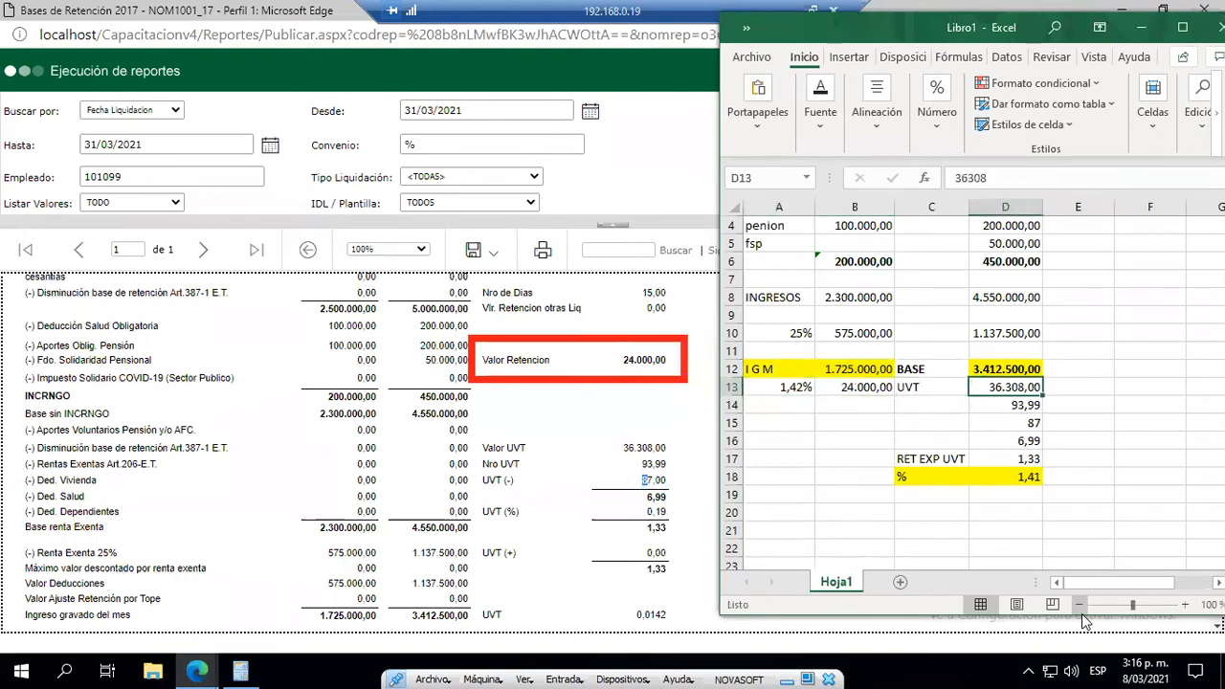
left_click(826, 125)
left_click(952, 205)
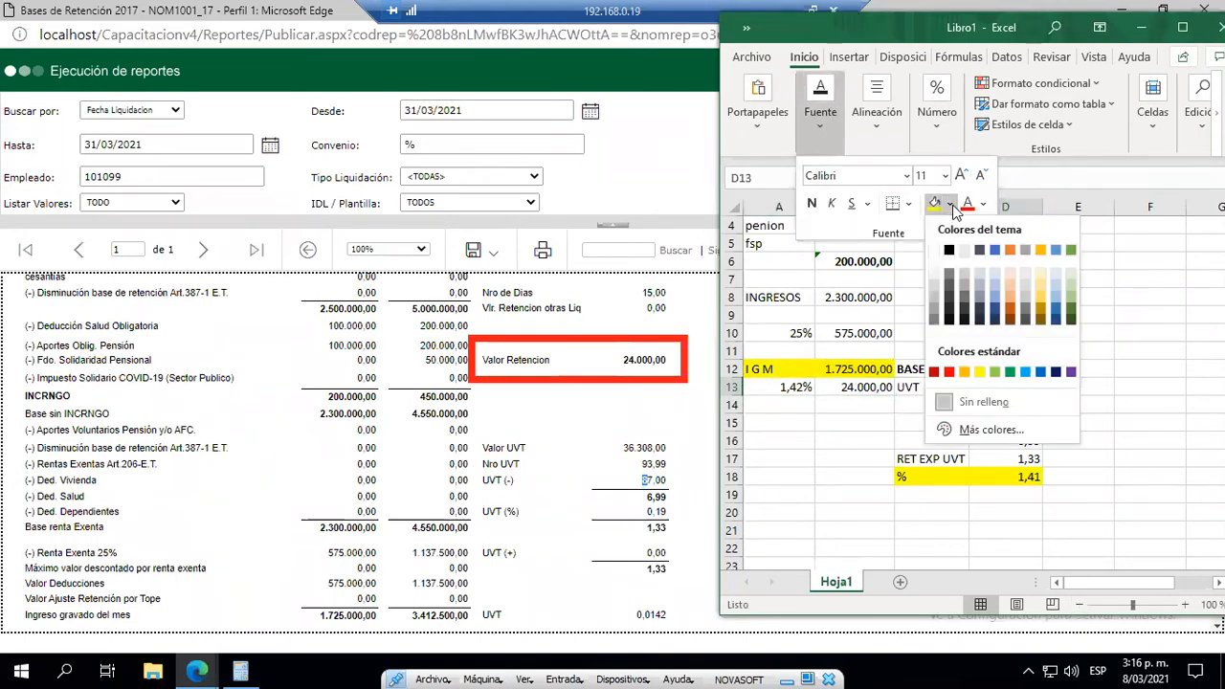
left_click(995, 295)
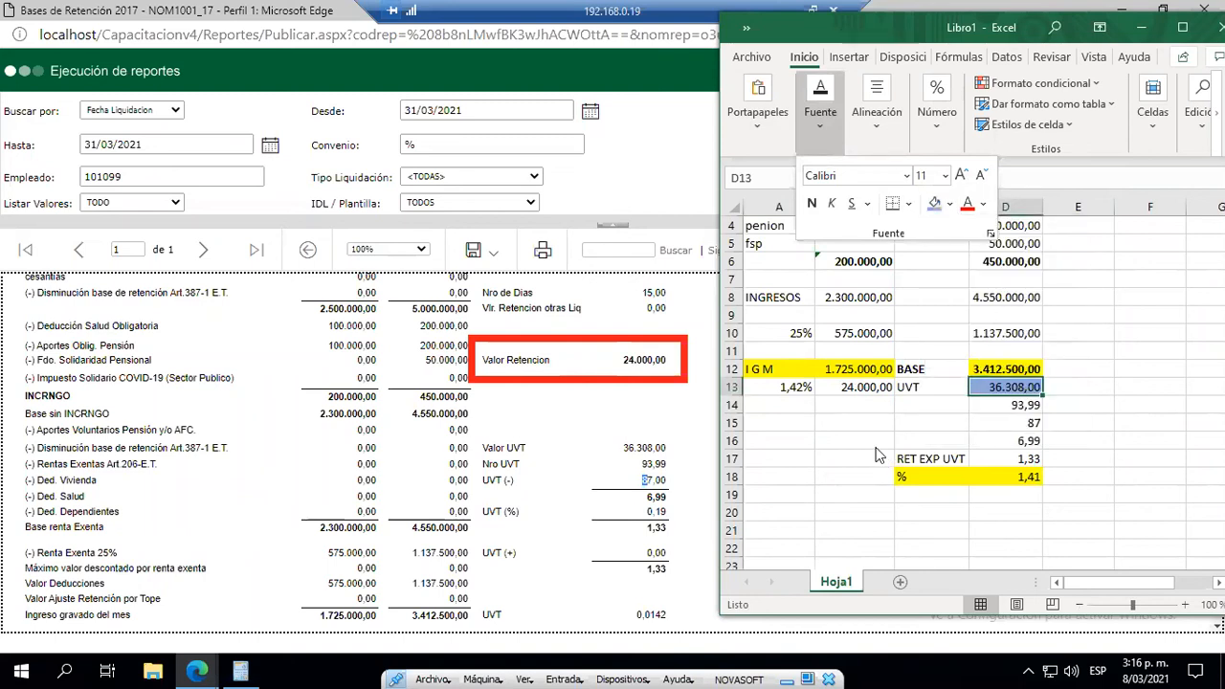
left_click(899, 419)
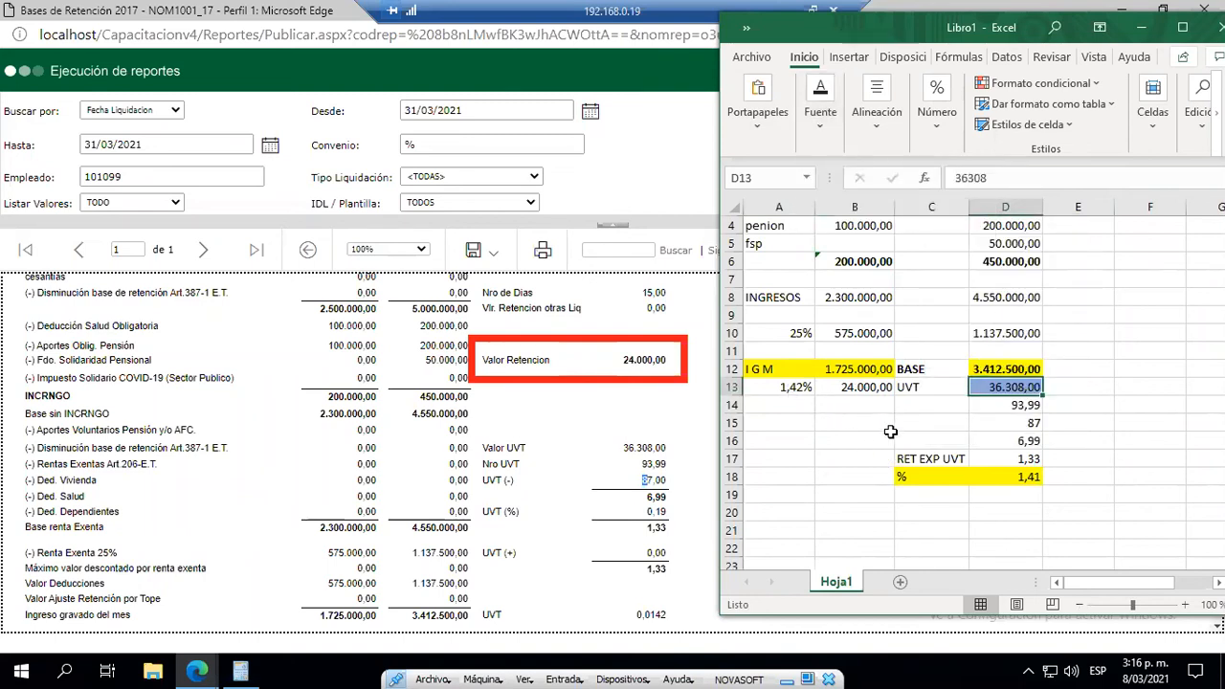
- Fill the withholding percentage and value cells A13:B13 with the blue theme color
left_click(821, 387)
left_click_drag(801, 386, 846, 386)
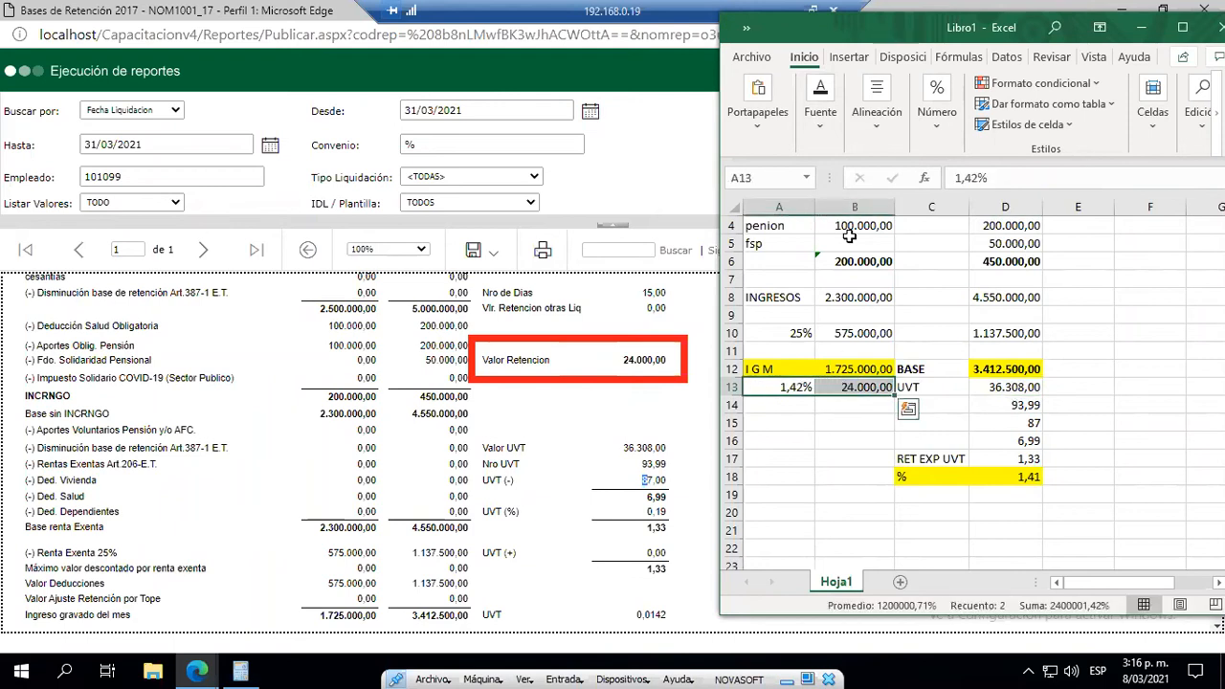
left_click(820, 132)
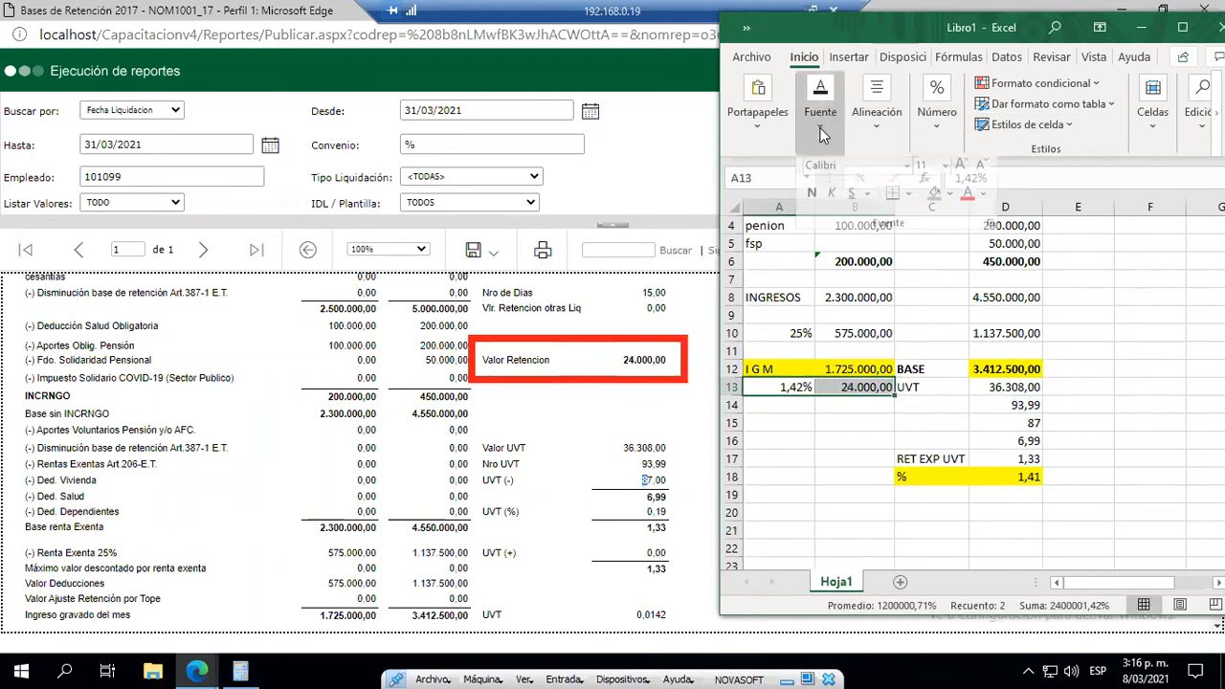
left_click(932, 205)
left_click(860, 442)
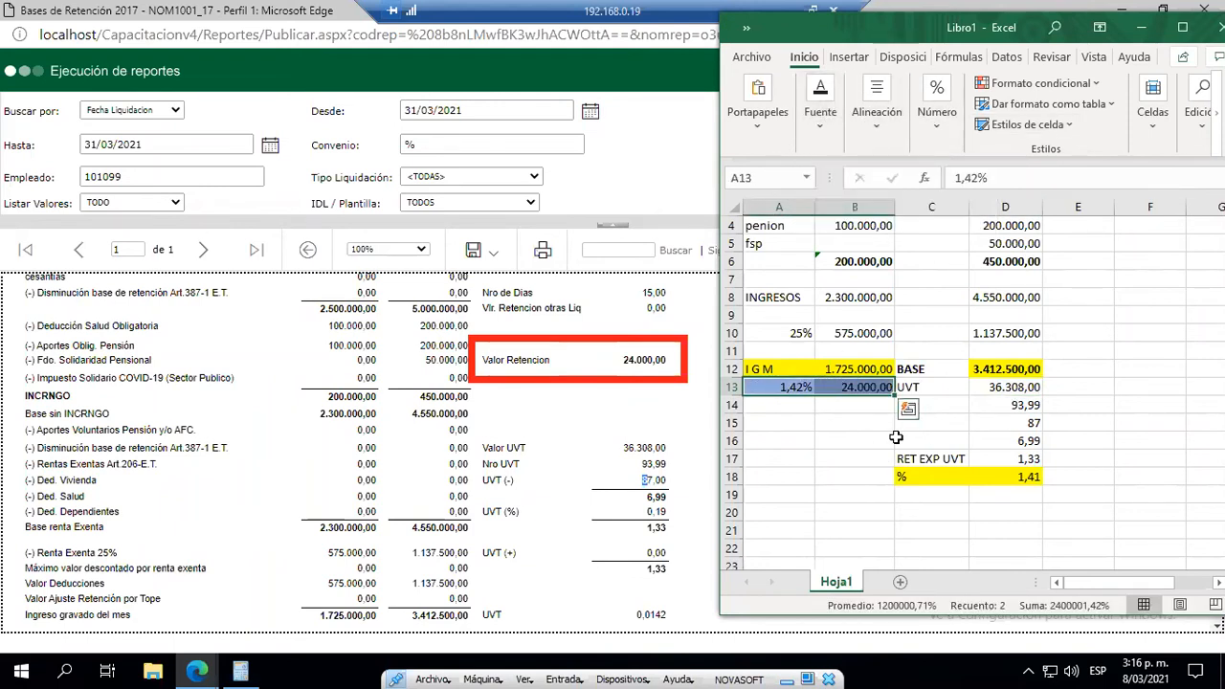
left_click(1026, 427)
- Review the column B figures from ingresos through I G M, including the highlighted I G M row
scroll(1039, 469, "up", 1)
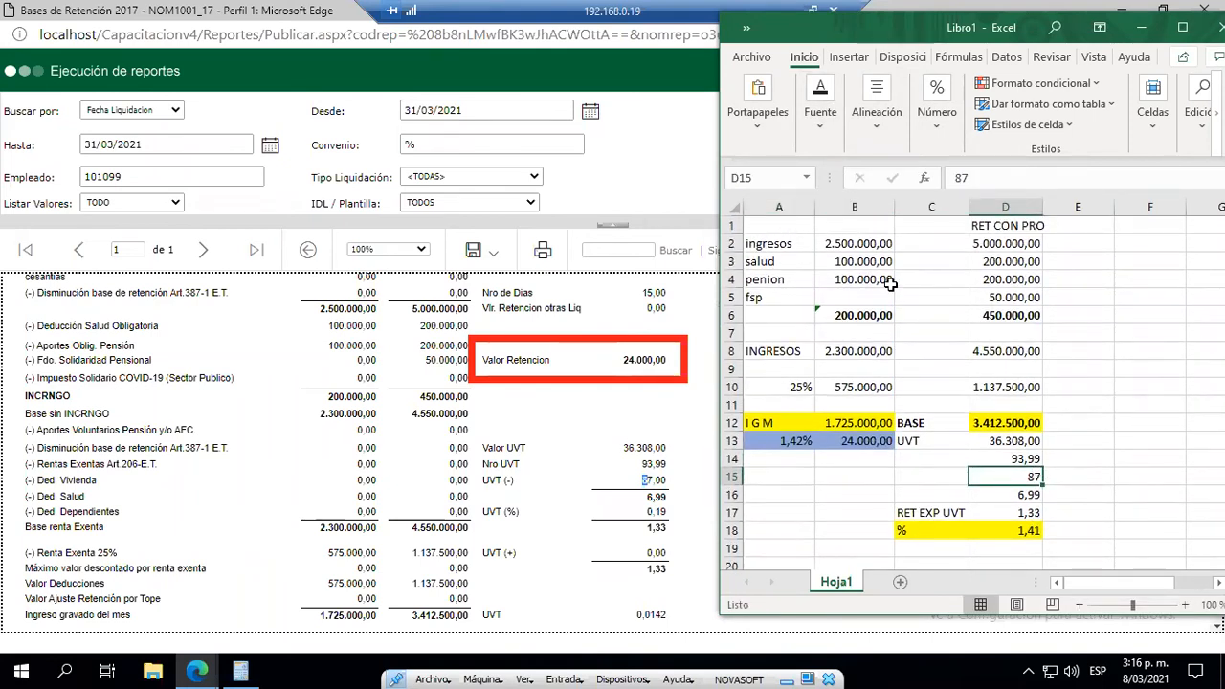
left_click(829, 243)
left_click_drag(832, 269, 849, 418)
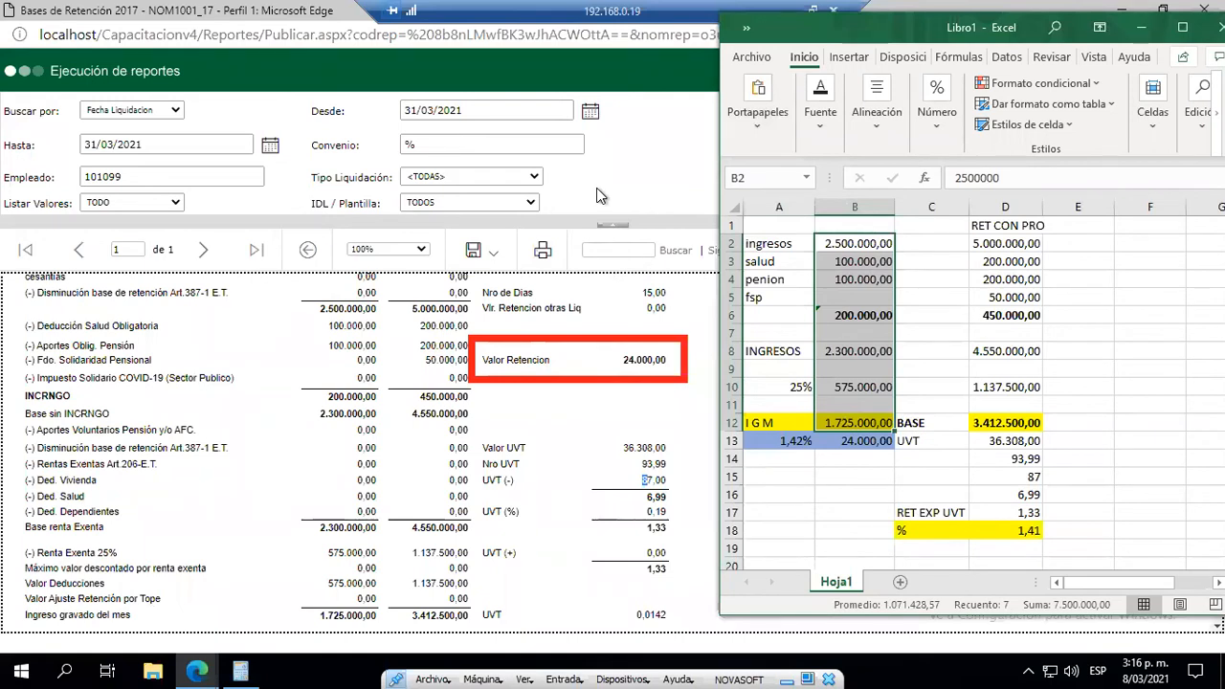
left_click(802, 424)
left_click_drag(802, 424, 860, 425)
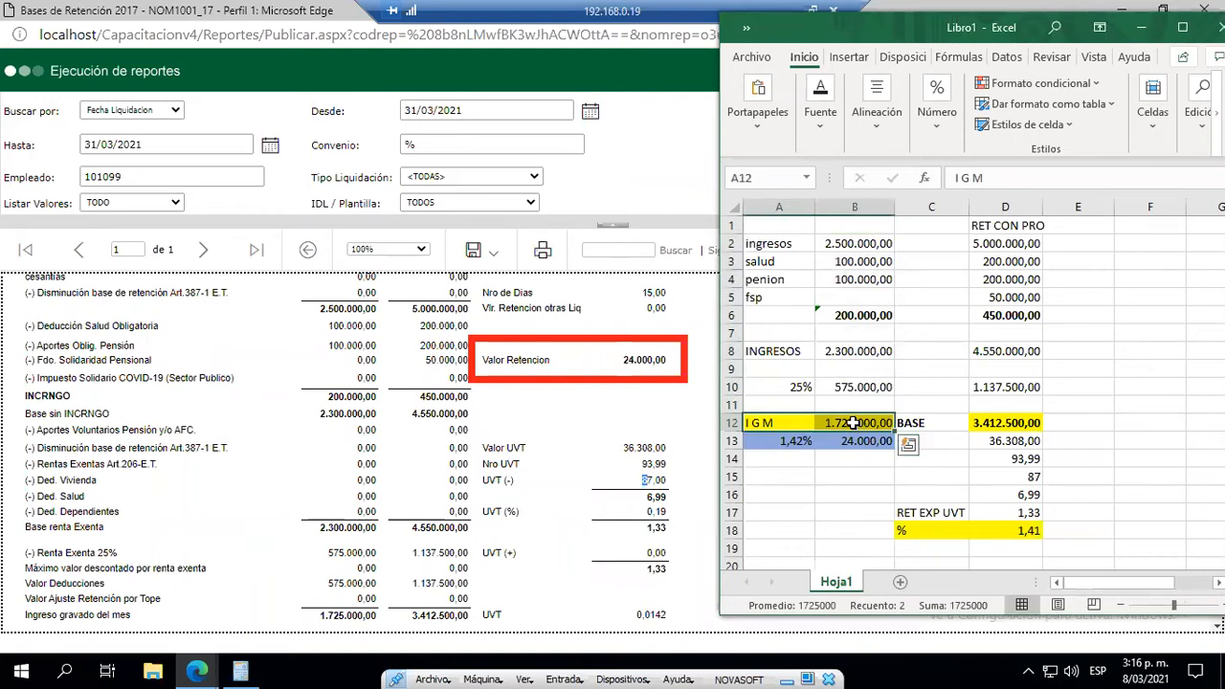
- Review the RET CON PRO column from ingresos down to BASE, inspecting the income formula in D2
left_click(997, 224)
left_click_drag(996, 225, 1029, 507)
left_click(1011, 244)
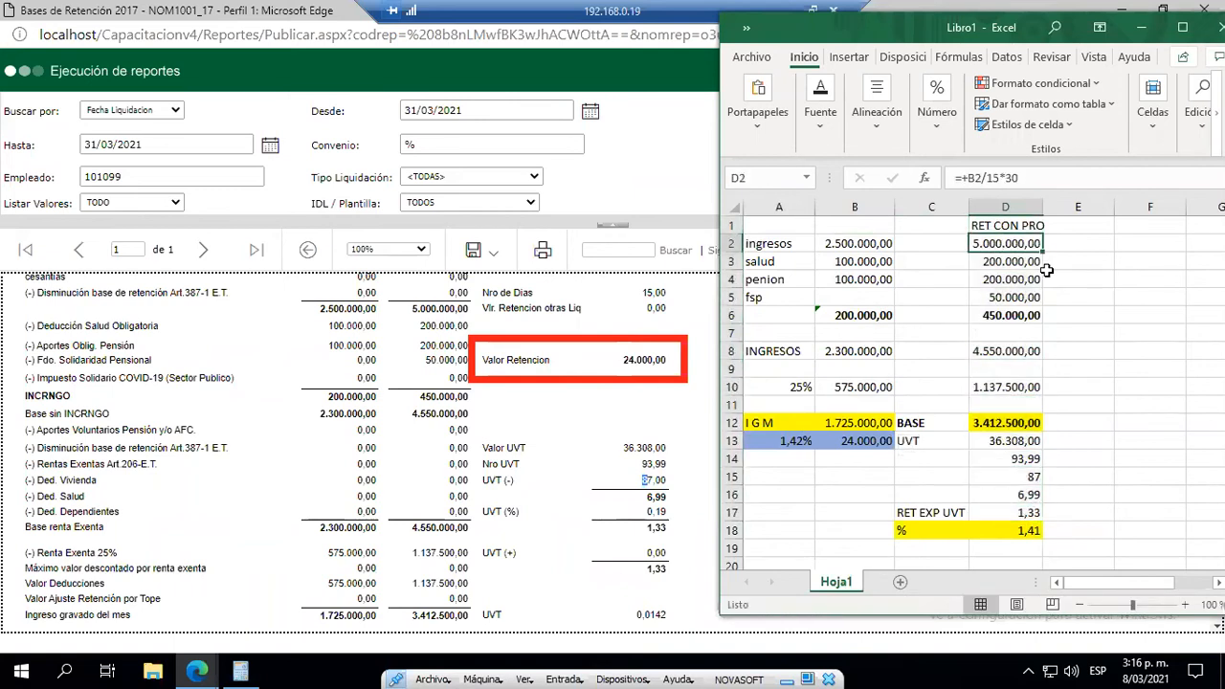
key("F2")
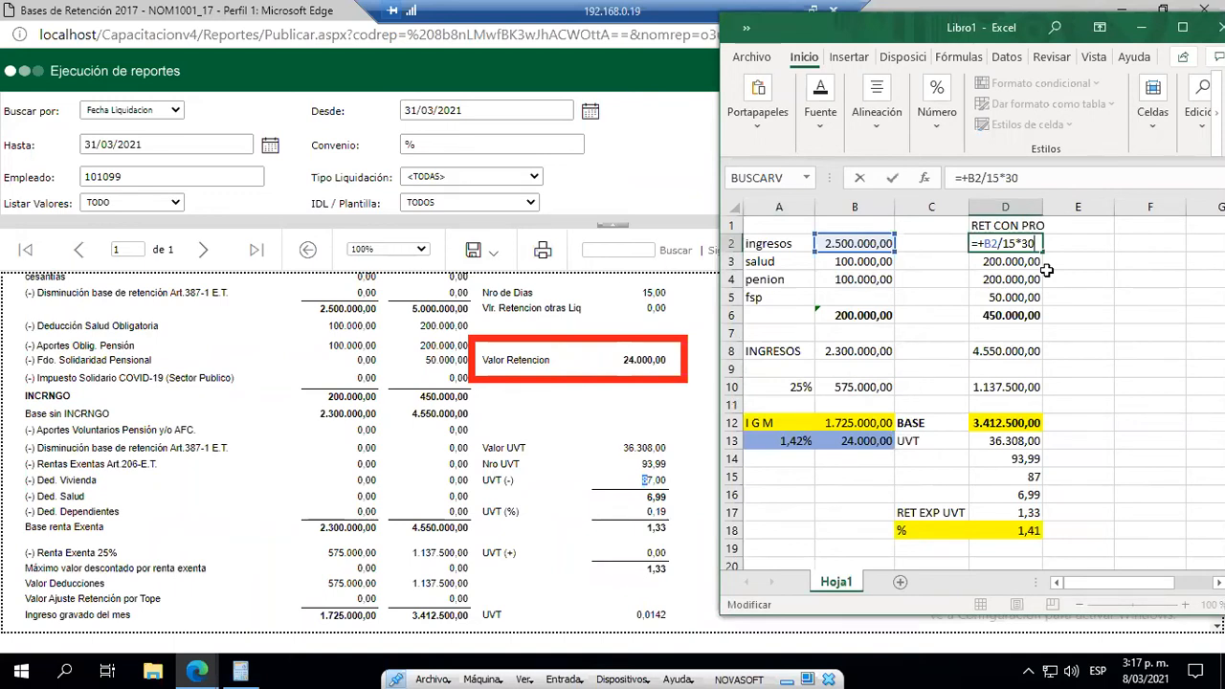
key("Escape")
key("Down")
key("Down")
key("Down")
key("Down")
key("Down")
key("Down")
key("Down")
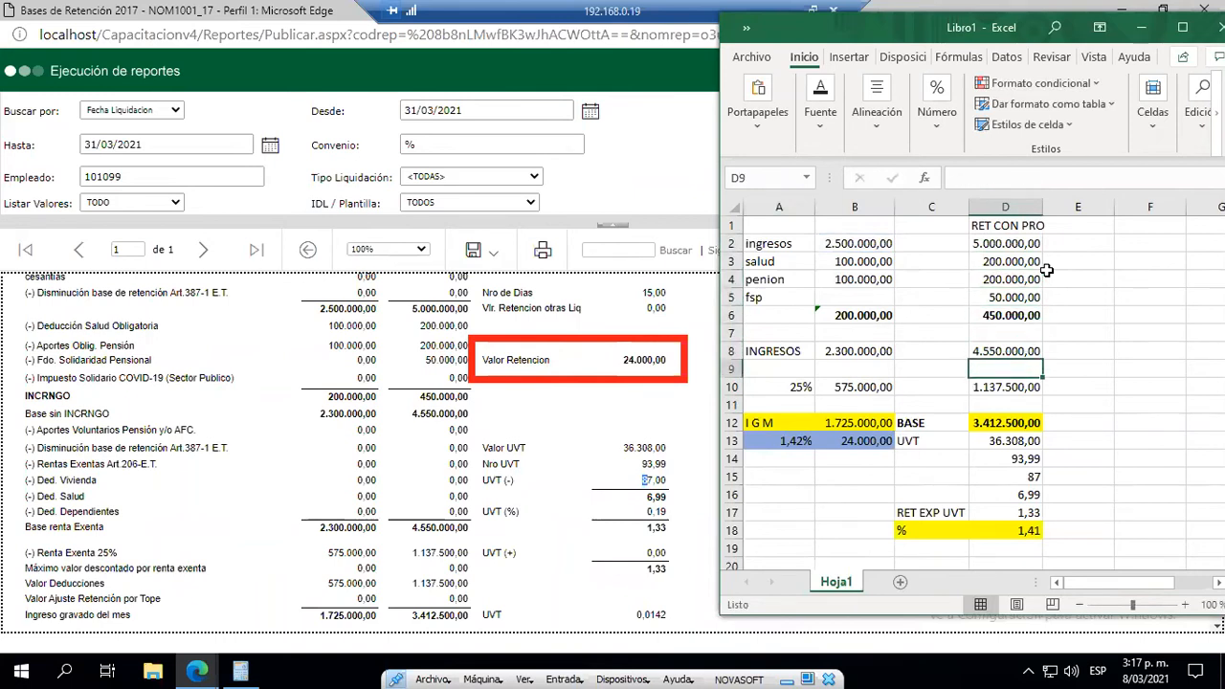
key("Up")
key("Up")
key("Up")
key("Up")
key("Up")
key("Up")
key("Up")
key("Up")
key("Down")
key("Down")
key("Down")
key("Down")
key("Down")
key("Down")
key("Down")
key("Down")
key("Down")
key("Down")
key("Down")
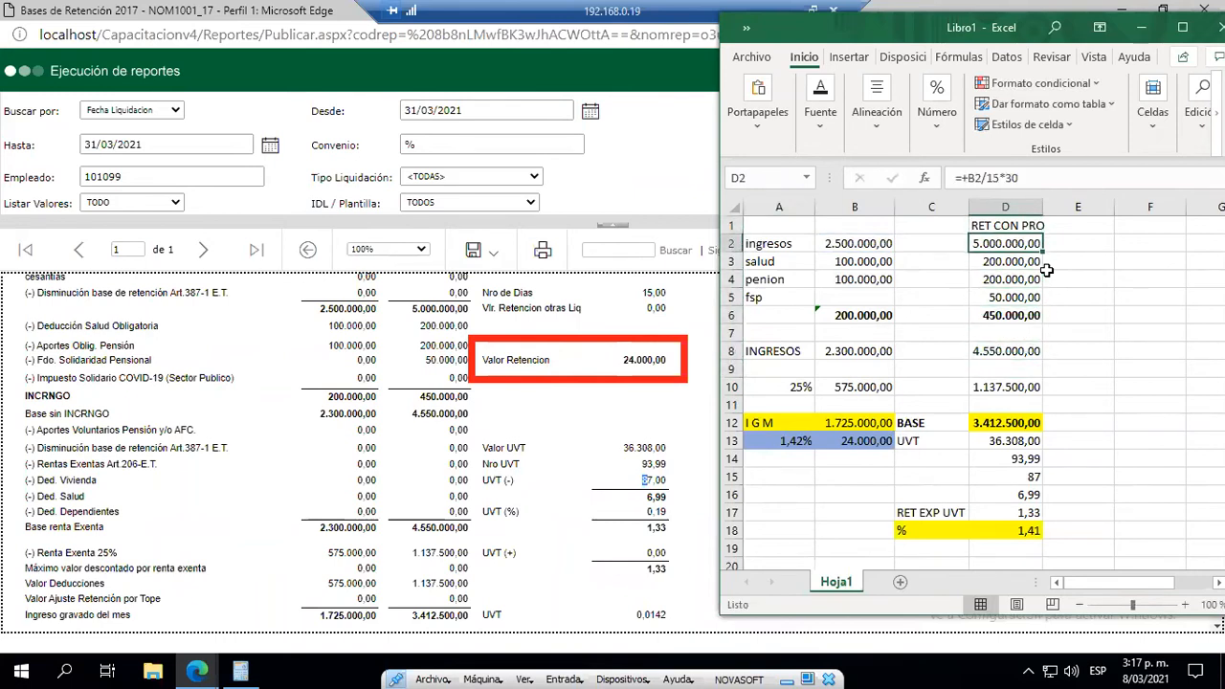
key("F2")
key("Escape")
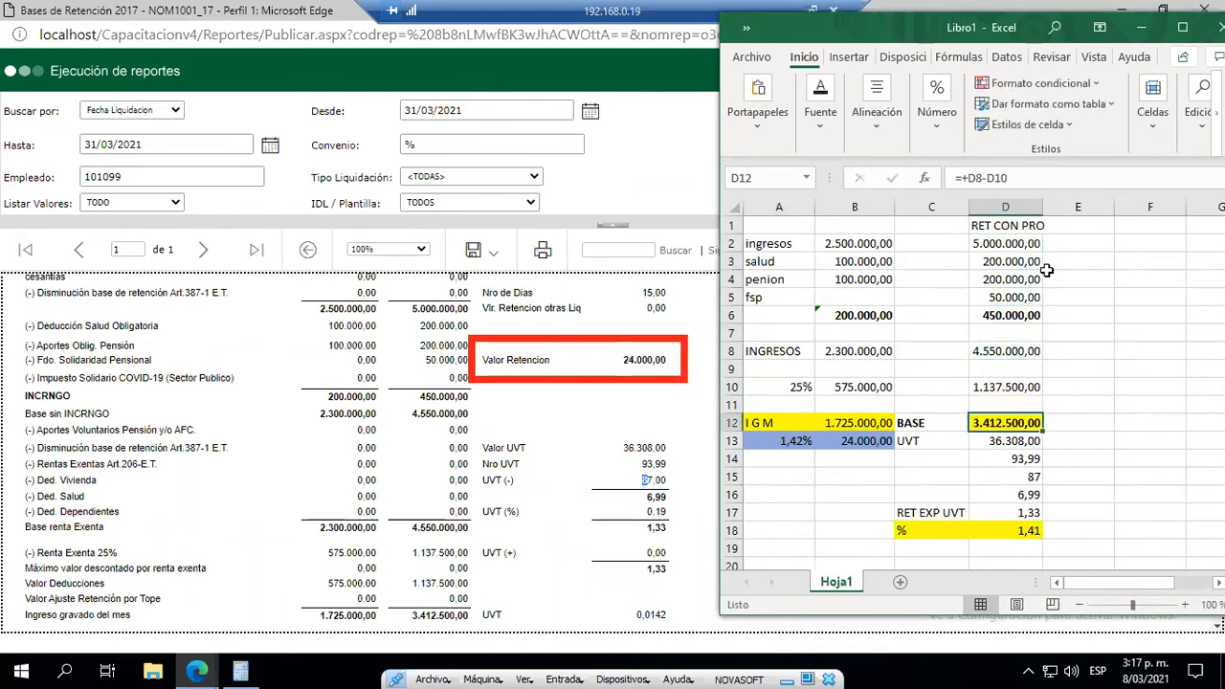
- Label cell C14 as BASE RF EXP UVT and autofit column C to the text
key("Down")
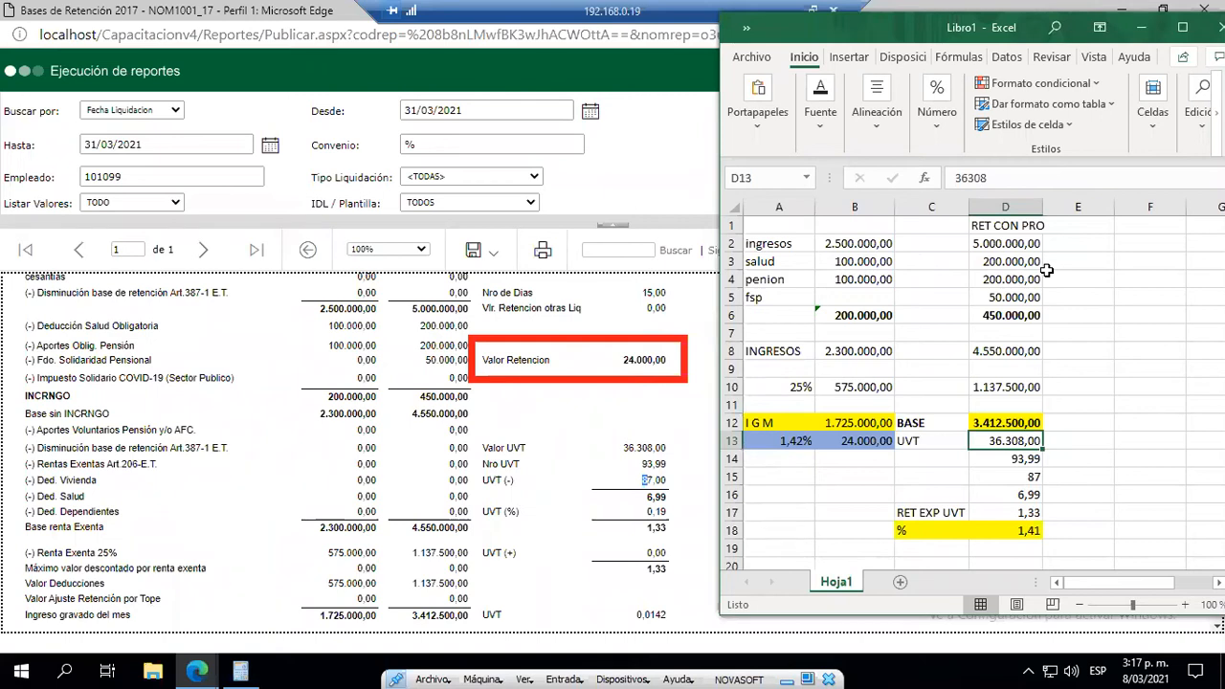
key("Down")
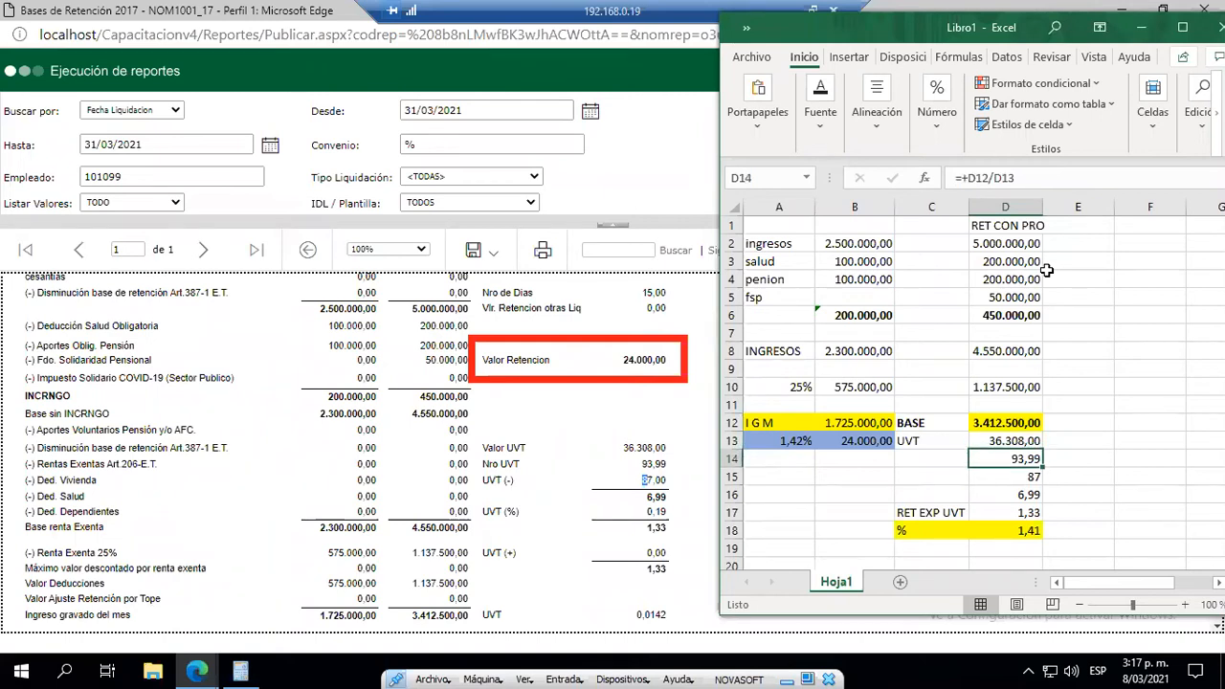
key("Left")
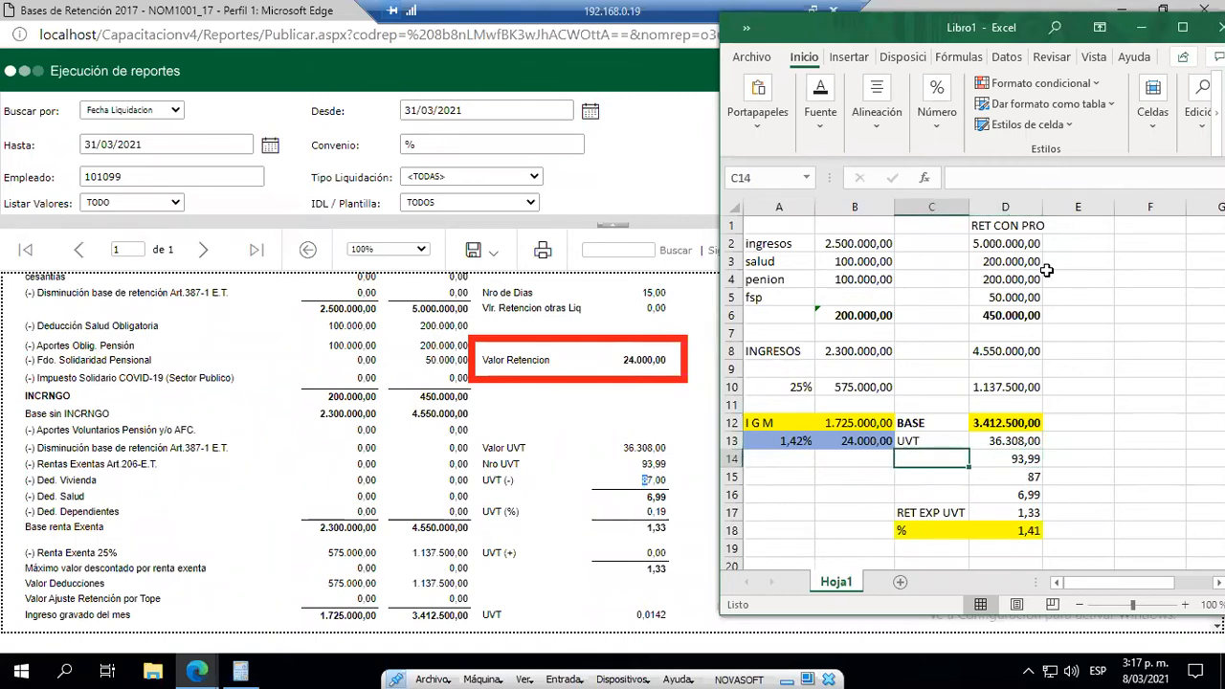
type("BASE RE")
key("BackSpace")
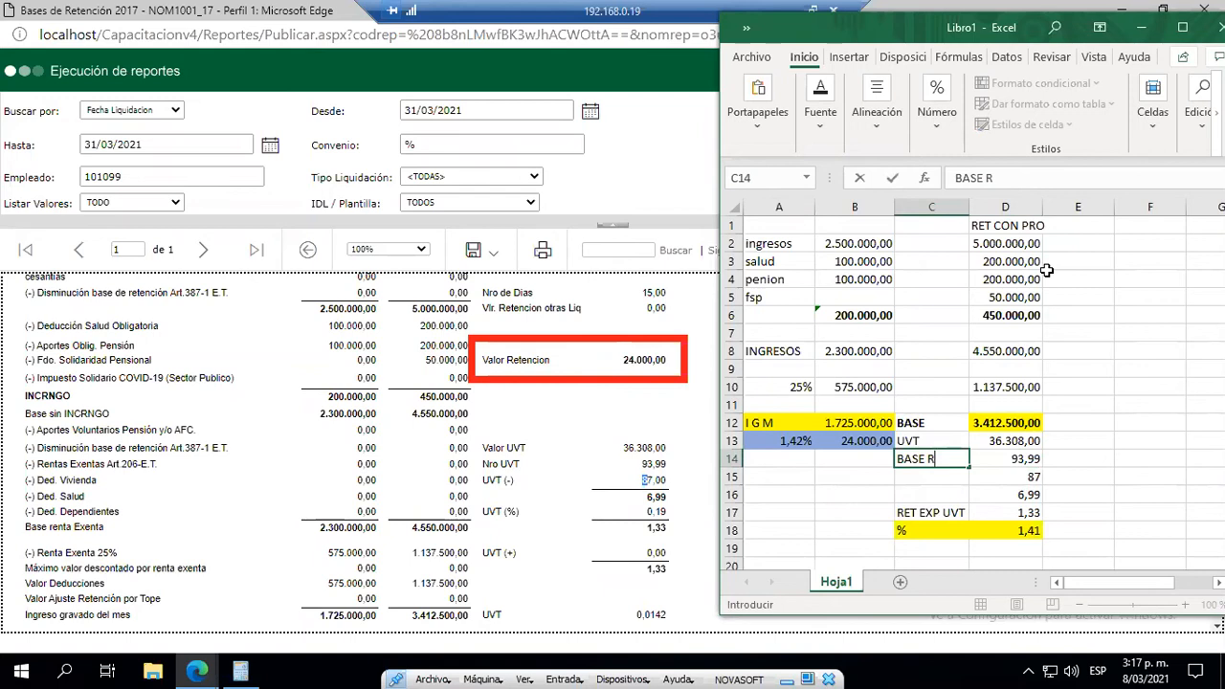
type("F EXP UVT")
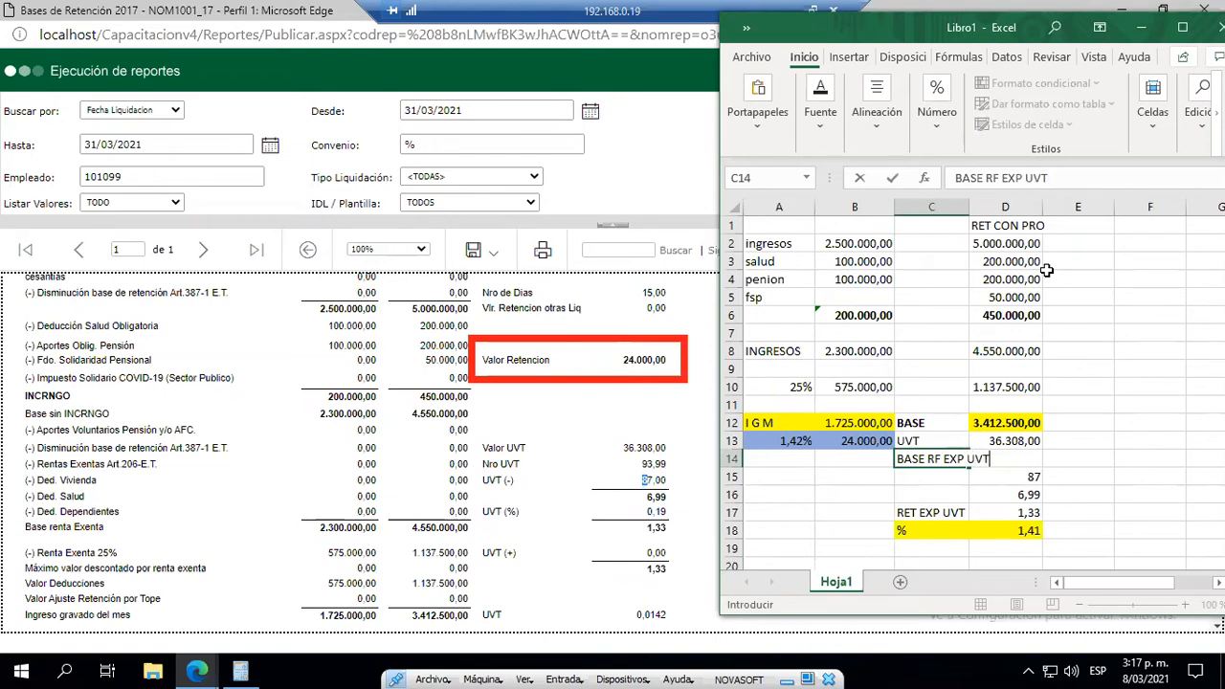
key("Return")
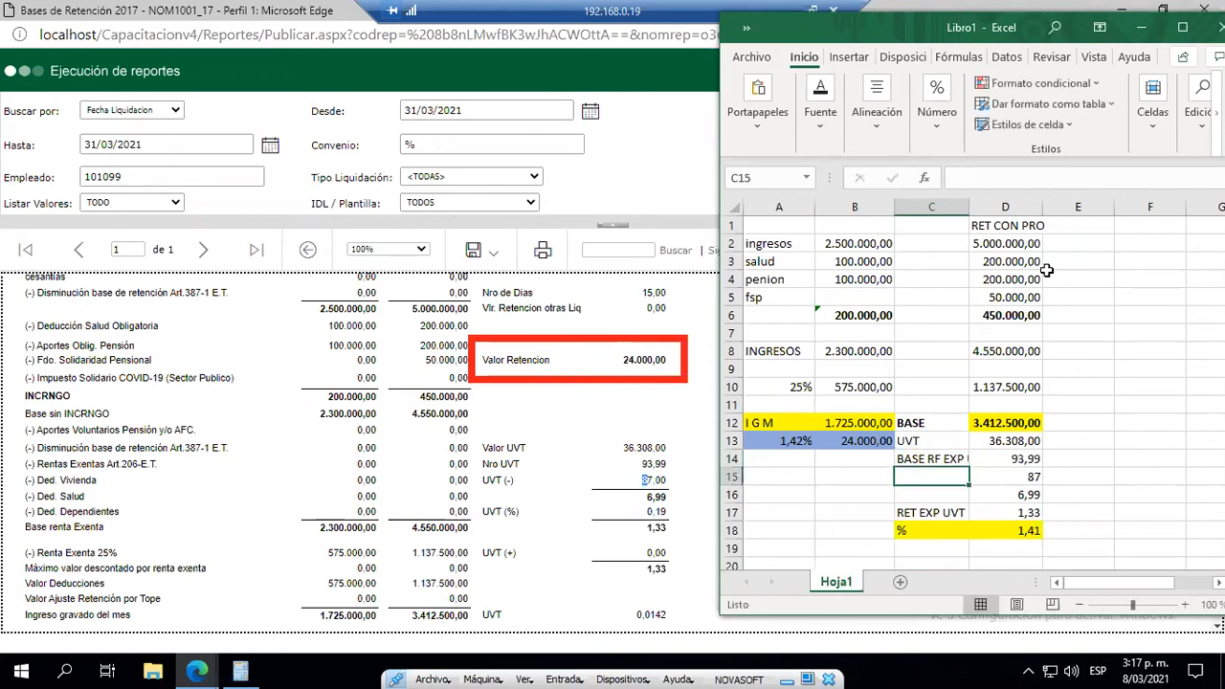
double_click(968, 207)
- Examine the UVT calculation in D14 through D17, including the subtraction formula in D16 and the rate formula in D17
left_click(1050, 461)
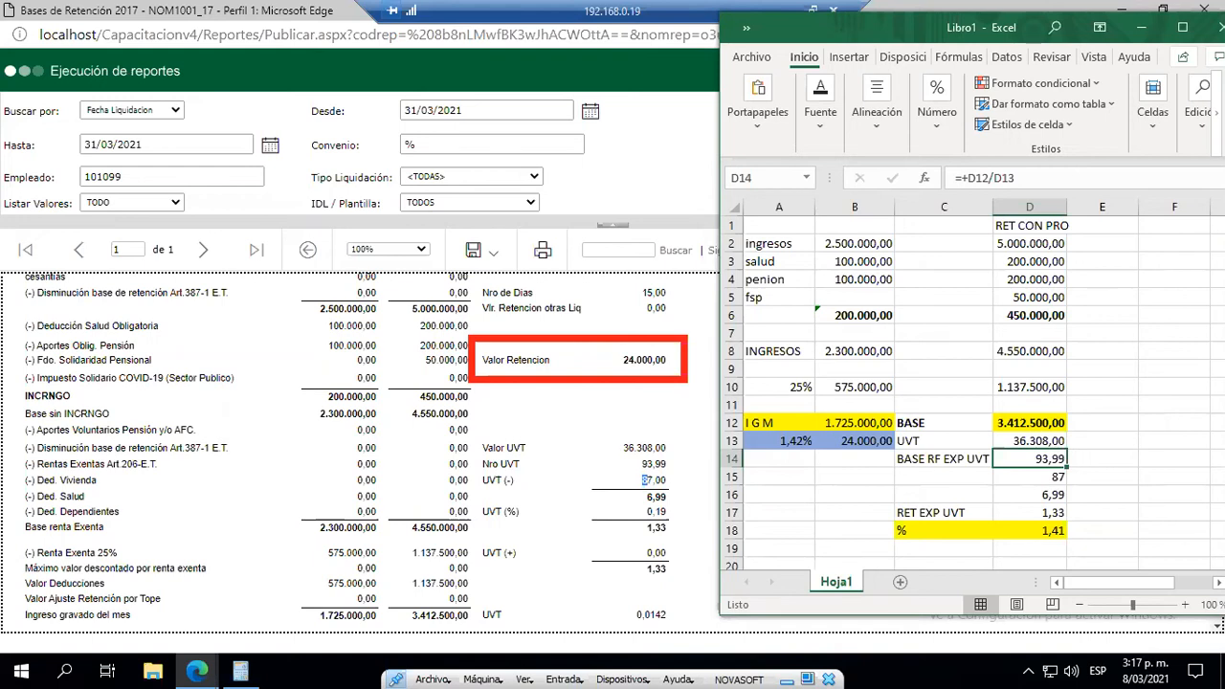
left_click(1041, 475)
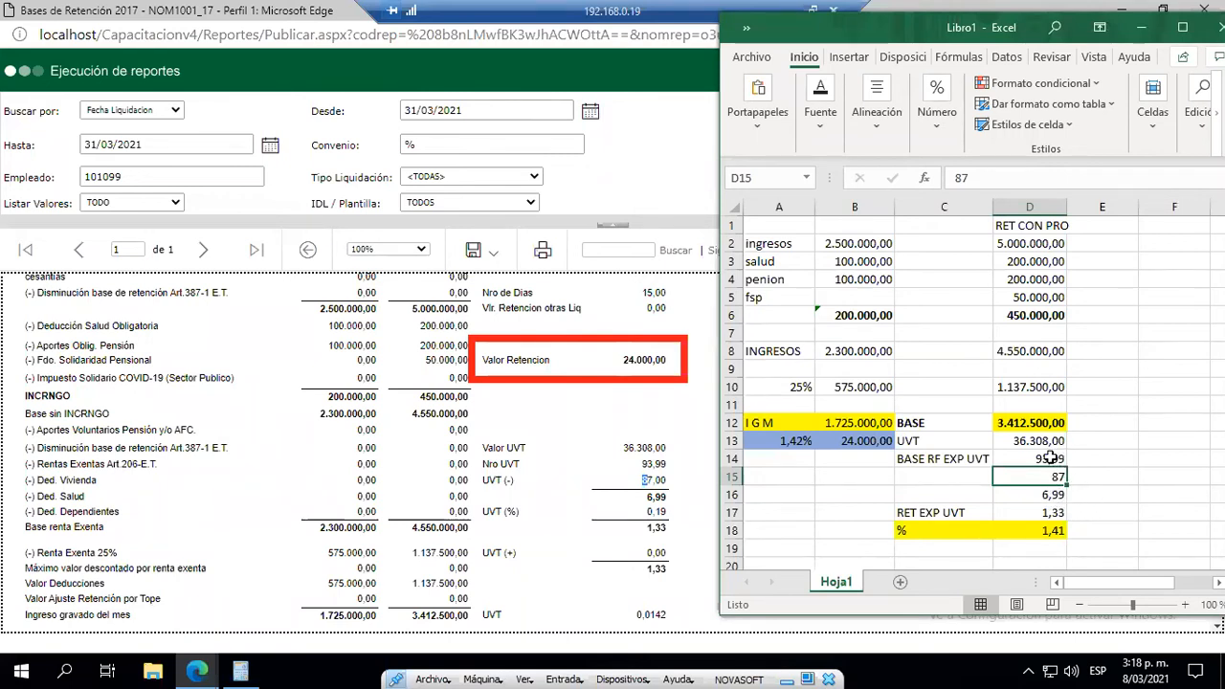
left_click(1048, 463)
key("Down")
key("Up")
key("Down")
key("Down")
key("F2")
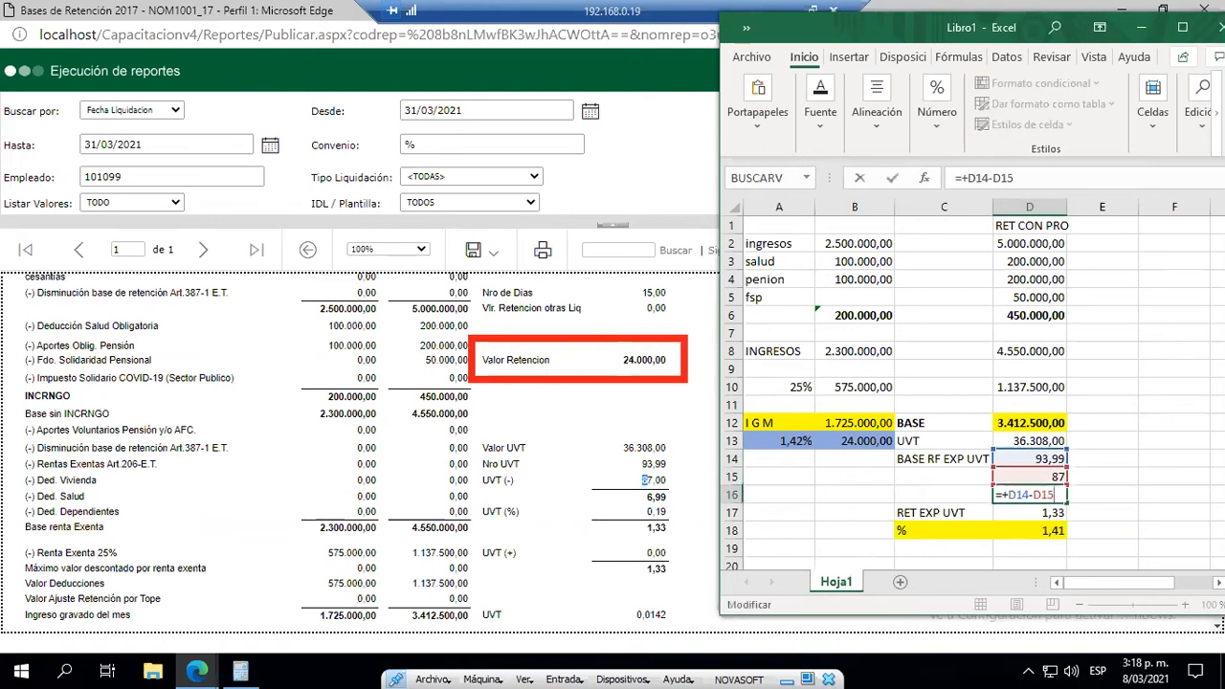
key("Return")
key("F2")
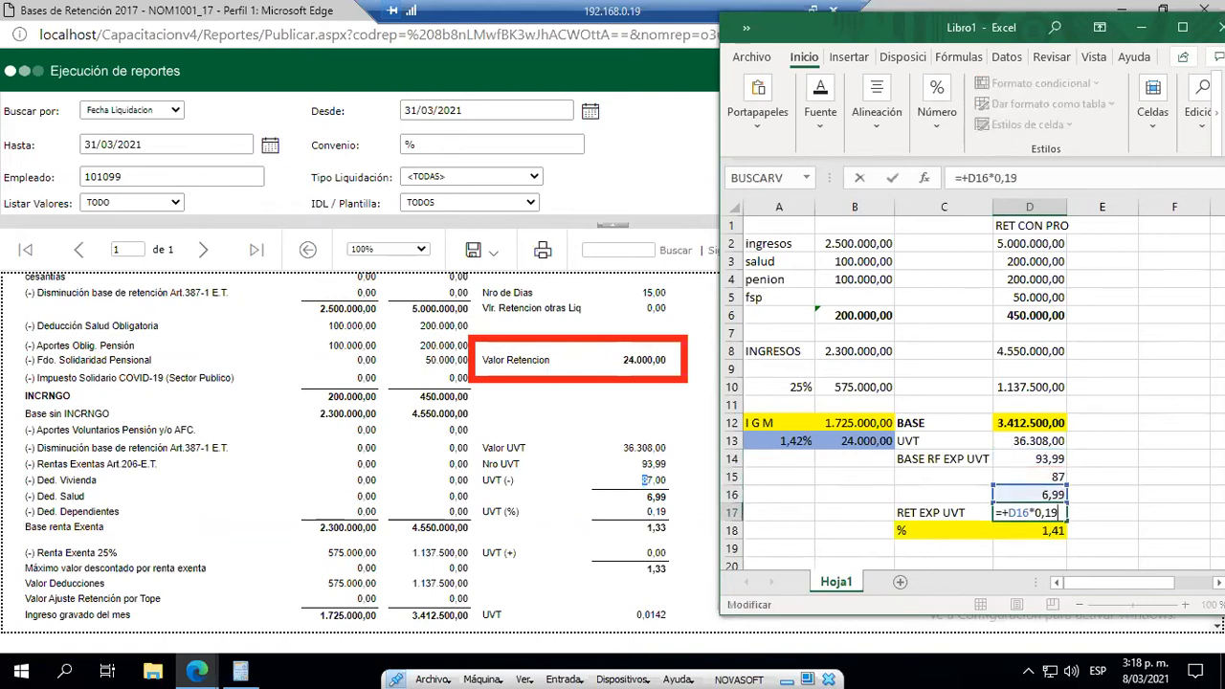
key("Escape")
- Examine the RET EXP UVT and % rows, checking the formulas in D17 and D18 against the UVT base in D14
key("Left")
key("shift+Right")
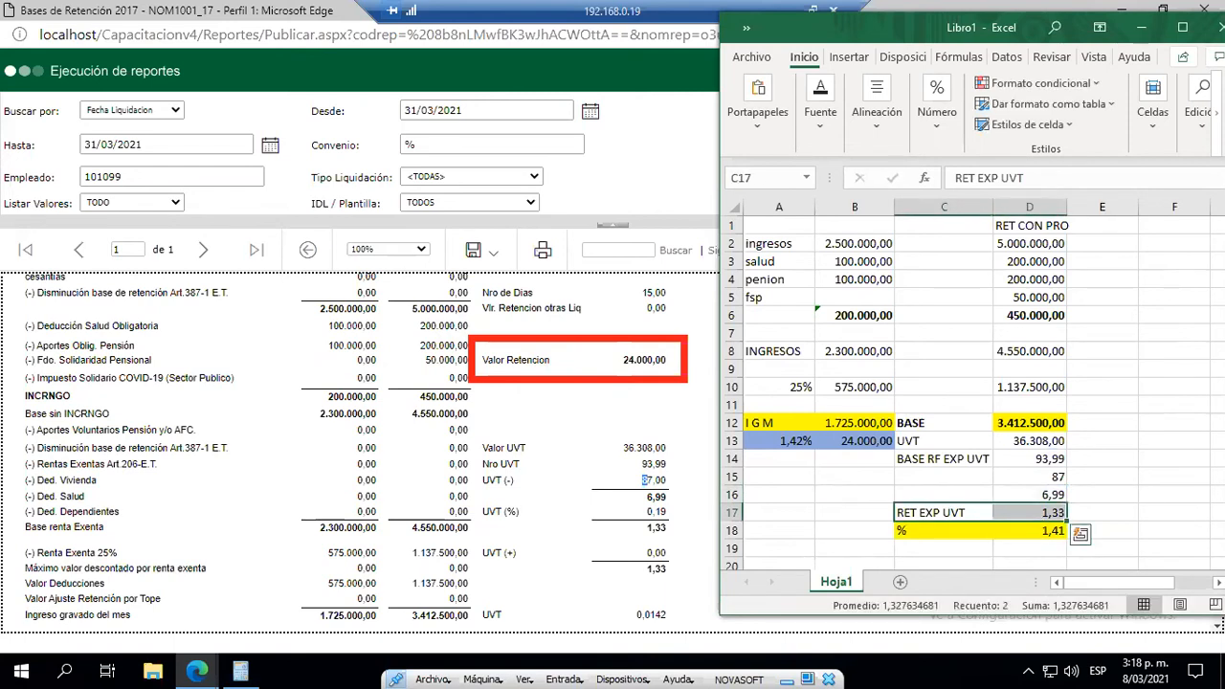
key("Right")
key("Left")
key("shift+Right")
key("Right")
key("Down")
key("Left")
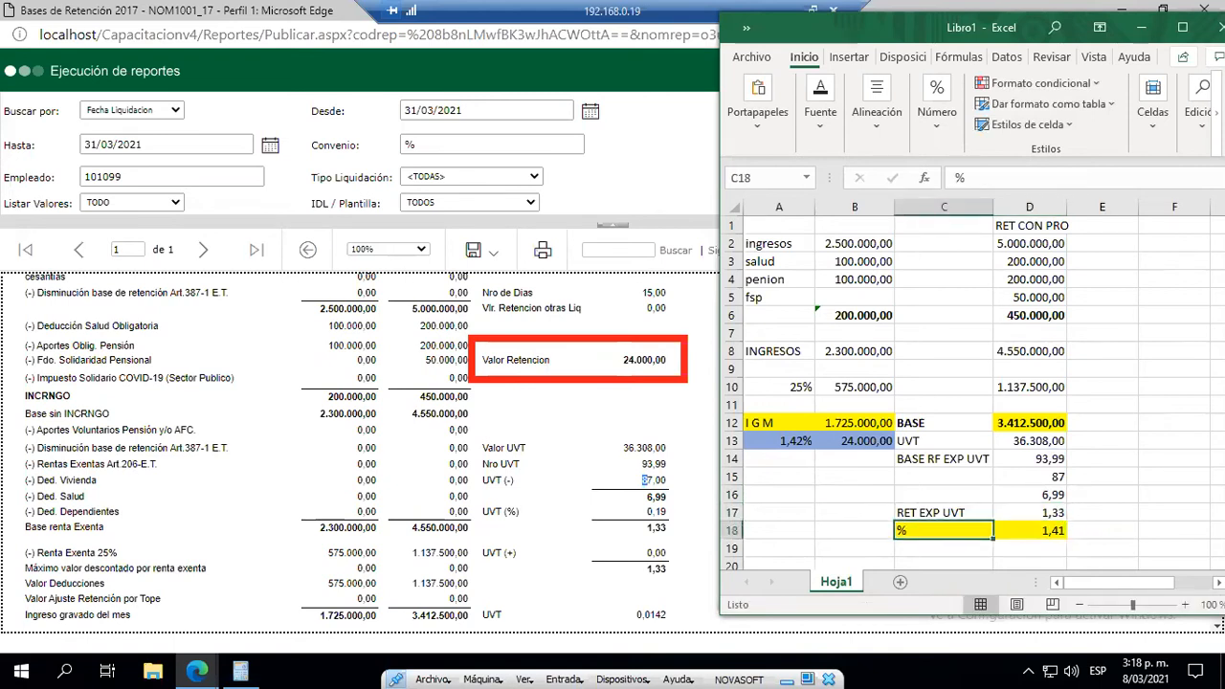
key("shift+Right")
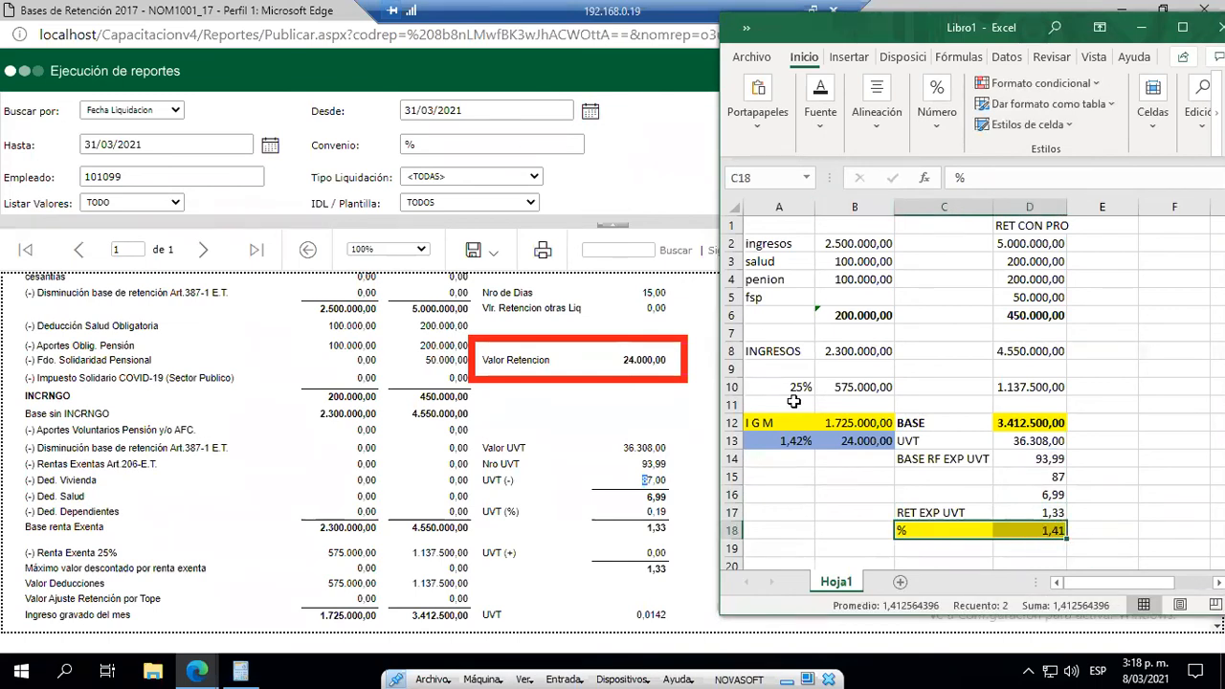
left_click(1038, 530)
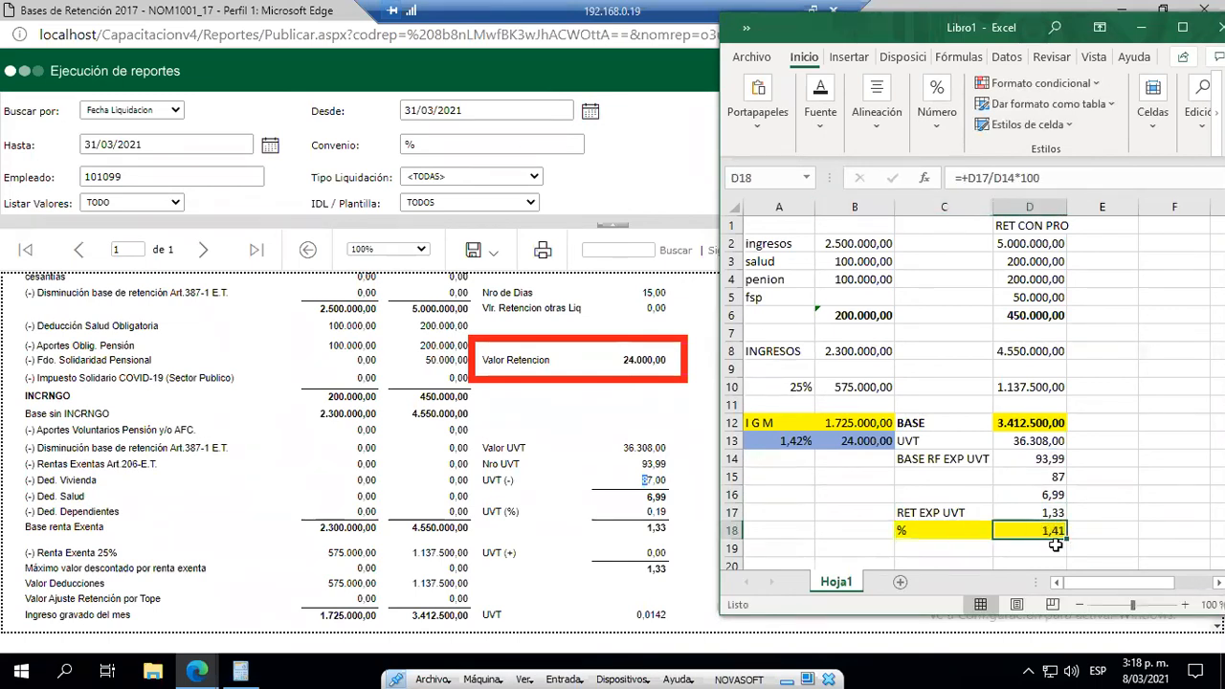
left_click(1052, 513)
key("F2")
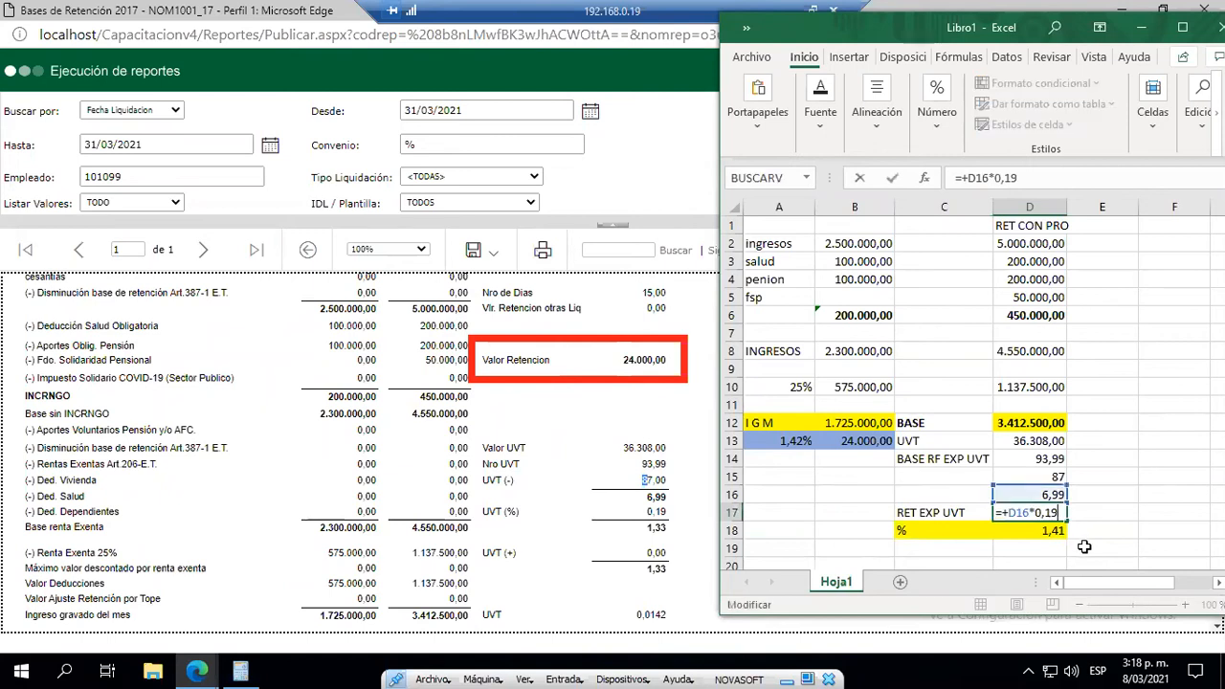
key("Escape")
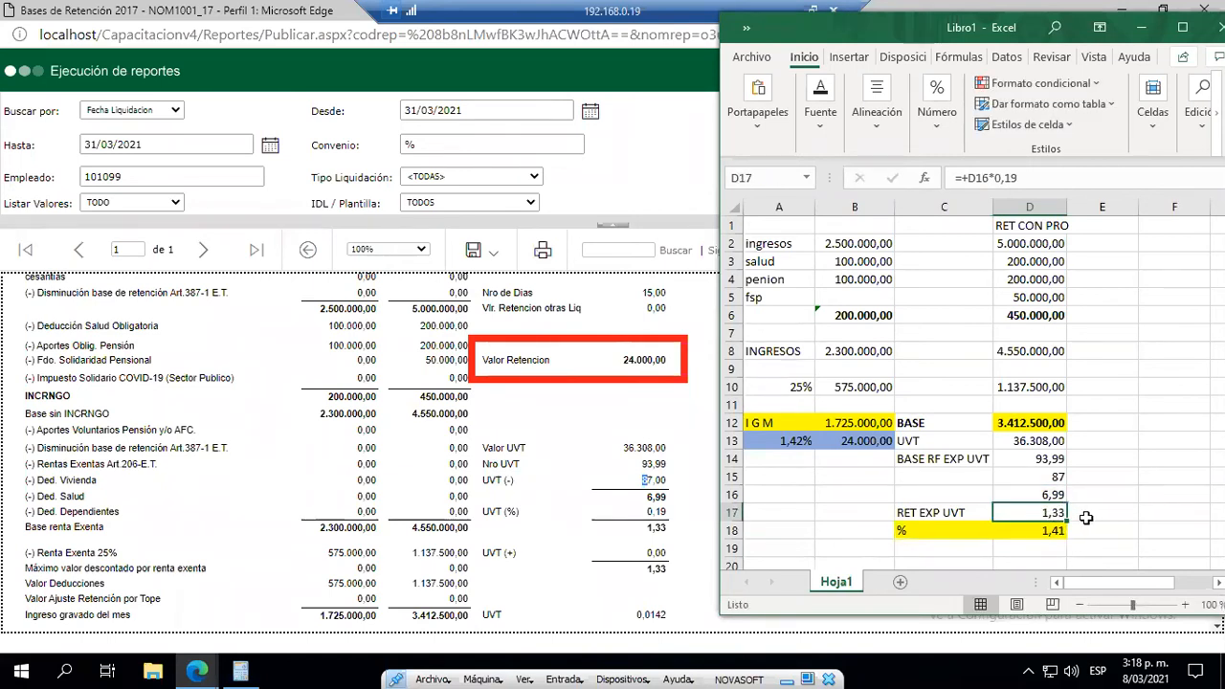
left_click(1043, 459)
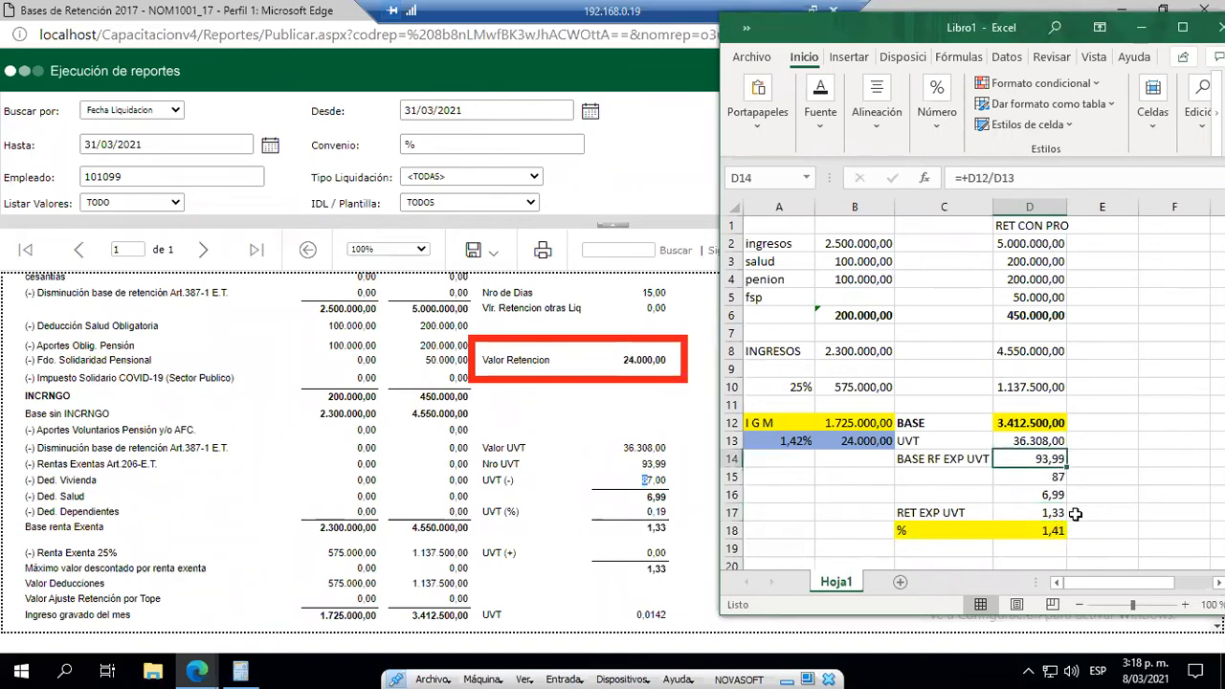
left_click(1050, 530)
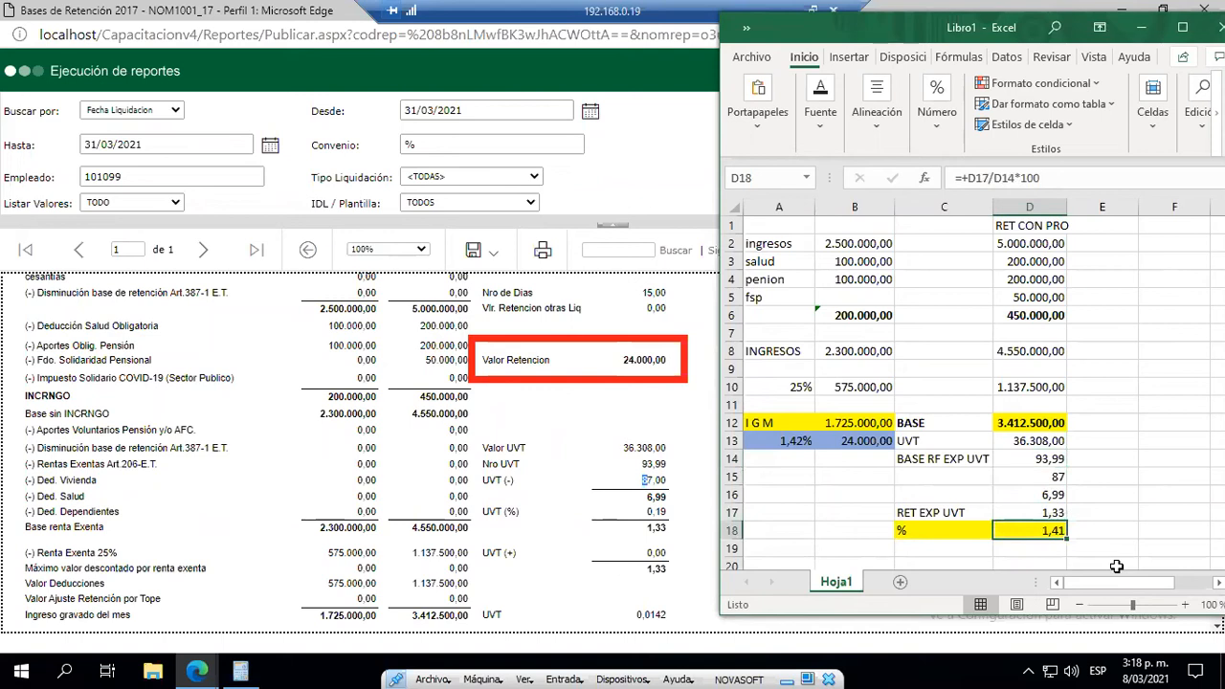
- Review the I G M row and inspect how the REDONDEAR formula in B13 calculates the withholding
left_click(848, 441)
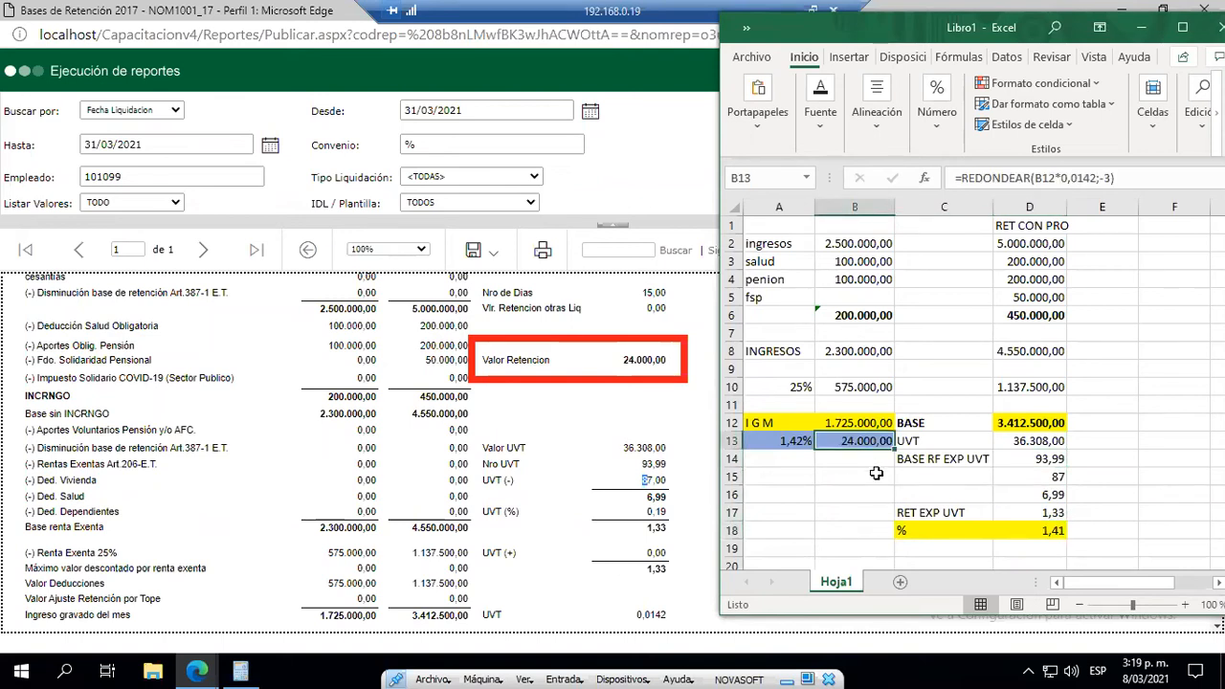
key("Up")
key("shift+Right")
key("ctrl+v")
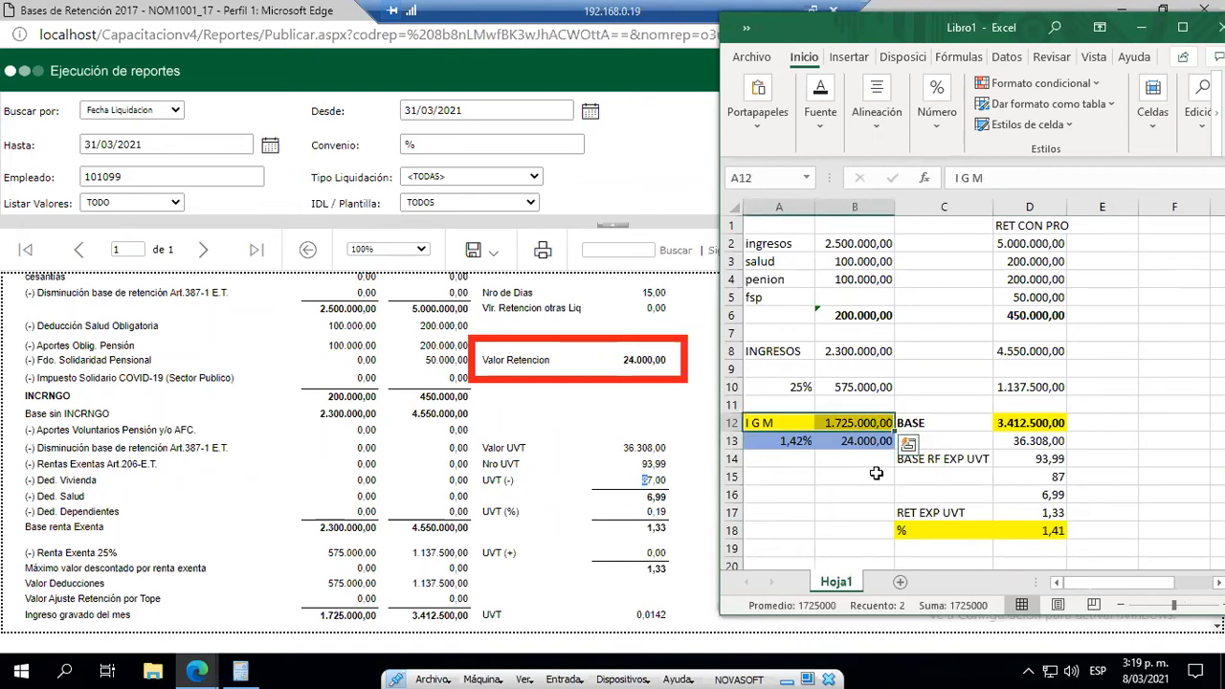
key("Right")
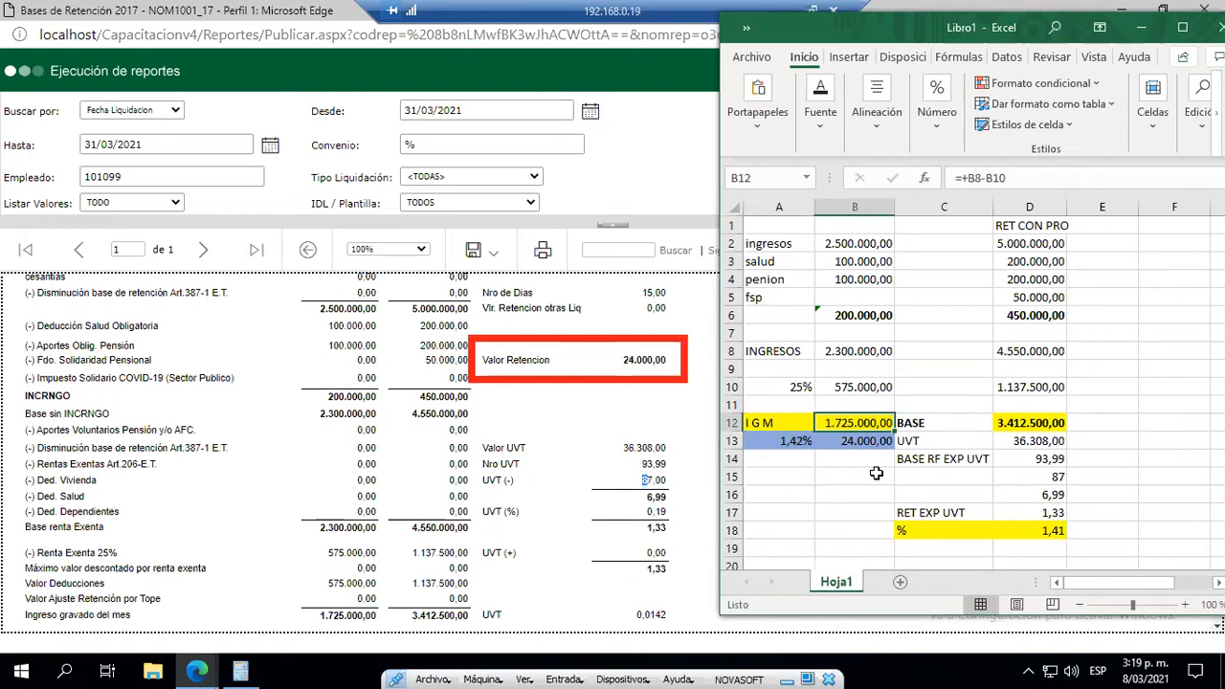
key("Down")
key("Left")
key("Right")
key("F2")
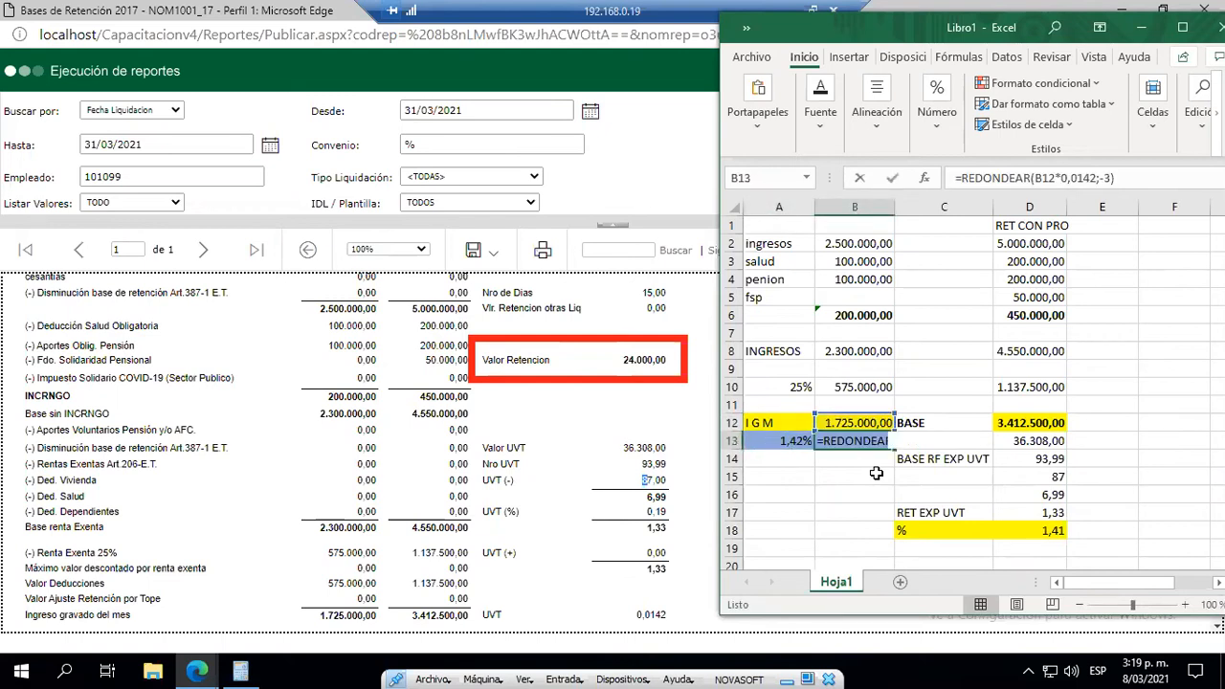
key("Escape")
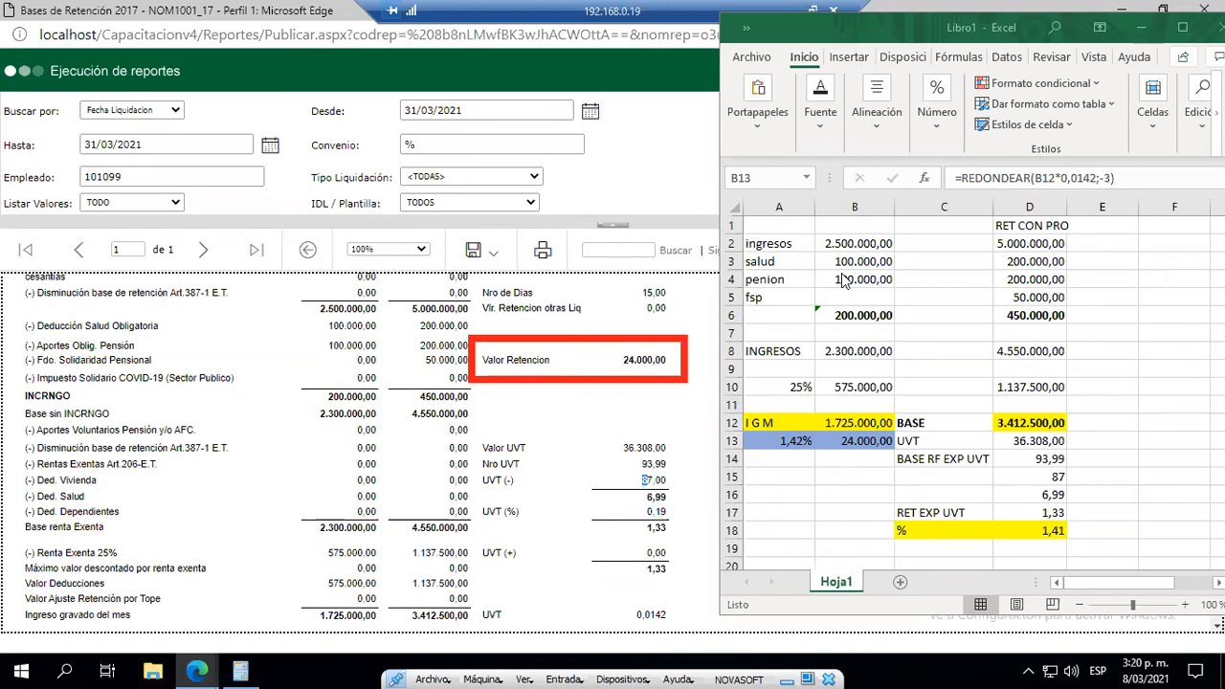
- Maximize the workbook window
left_click(1181, 31)
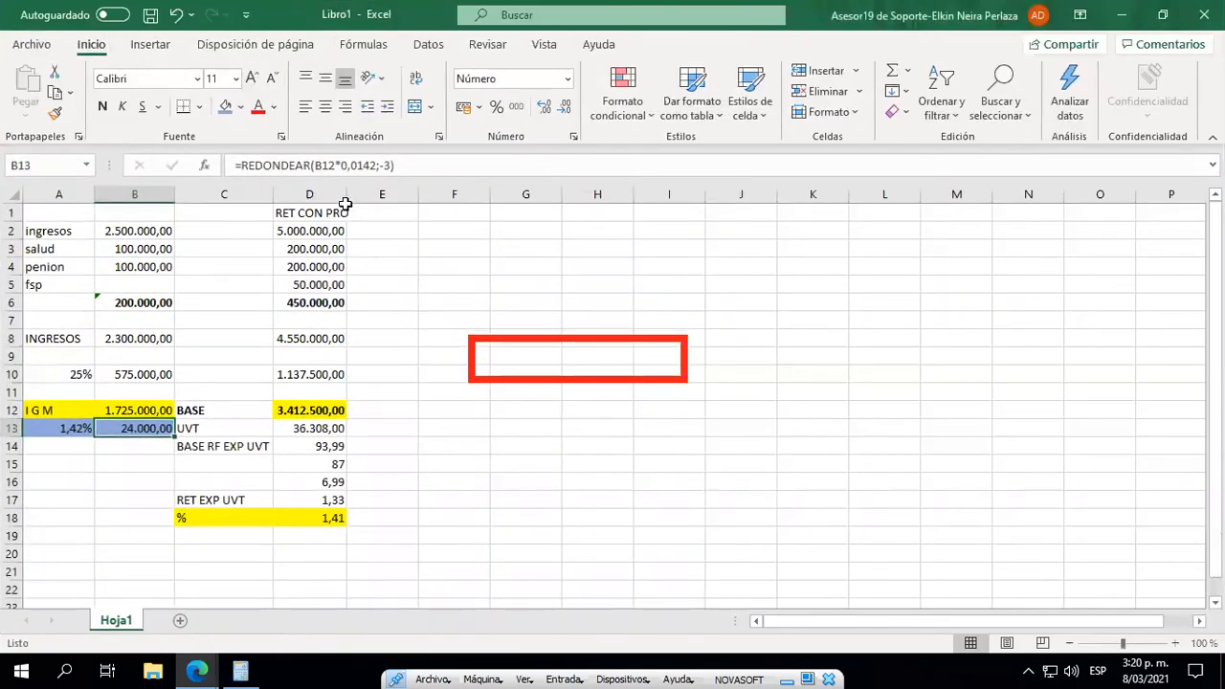
- Insert two blank rows above the first row of the worksheet
left_click(391, 217)
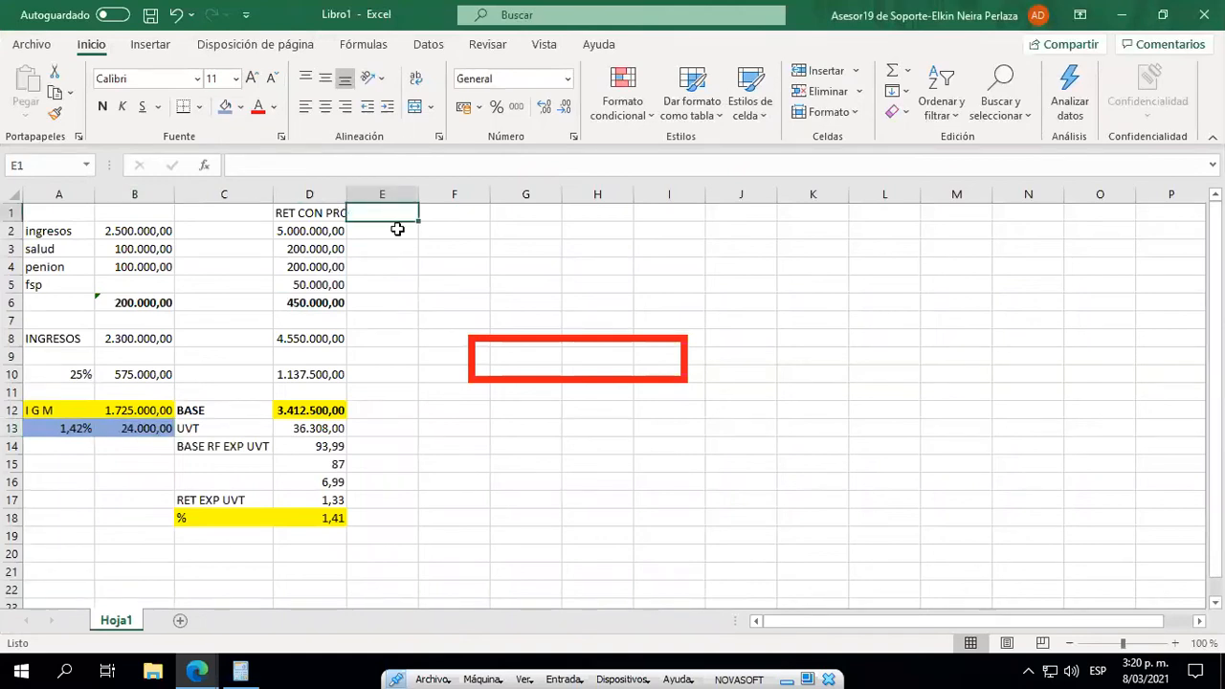
key("shift+space")
key("ctrl+plus")
key("ctrl+plus")
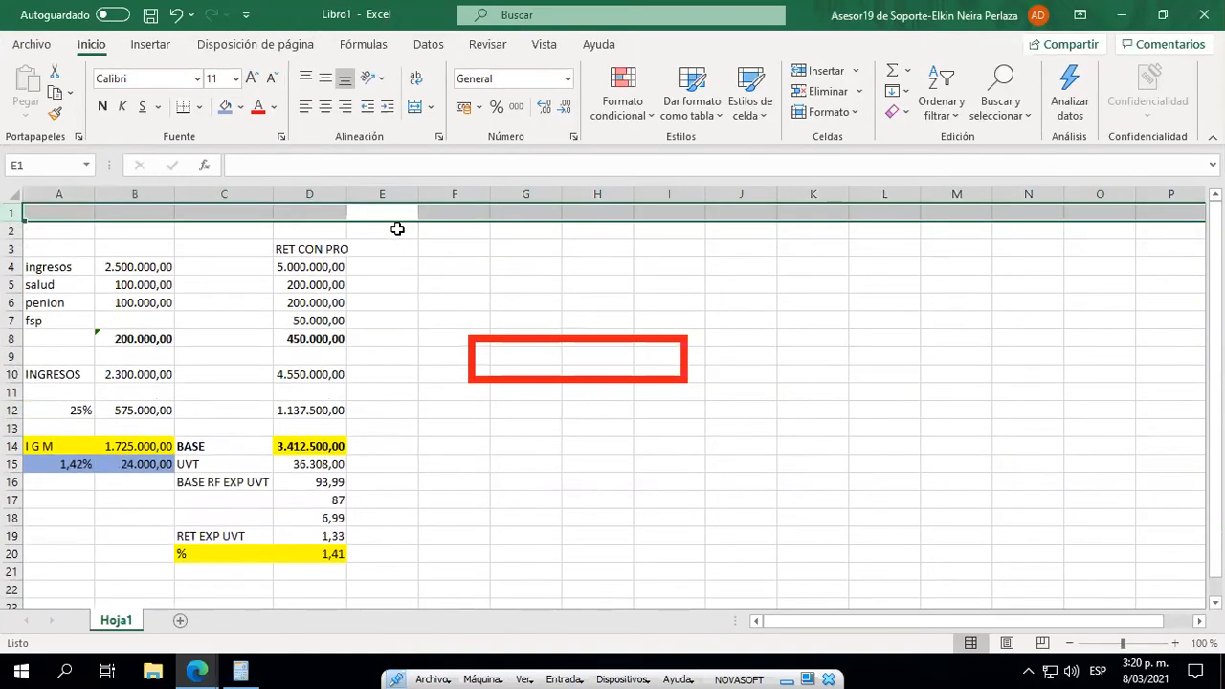
- Enter the heading RETENCION METODO in D1 and fit the width of column D to its contents
key("Left")
type("RETE")
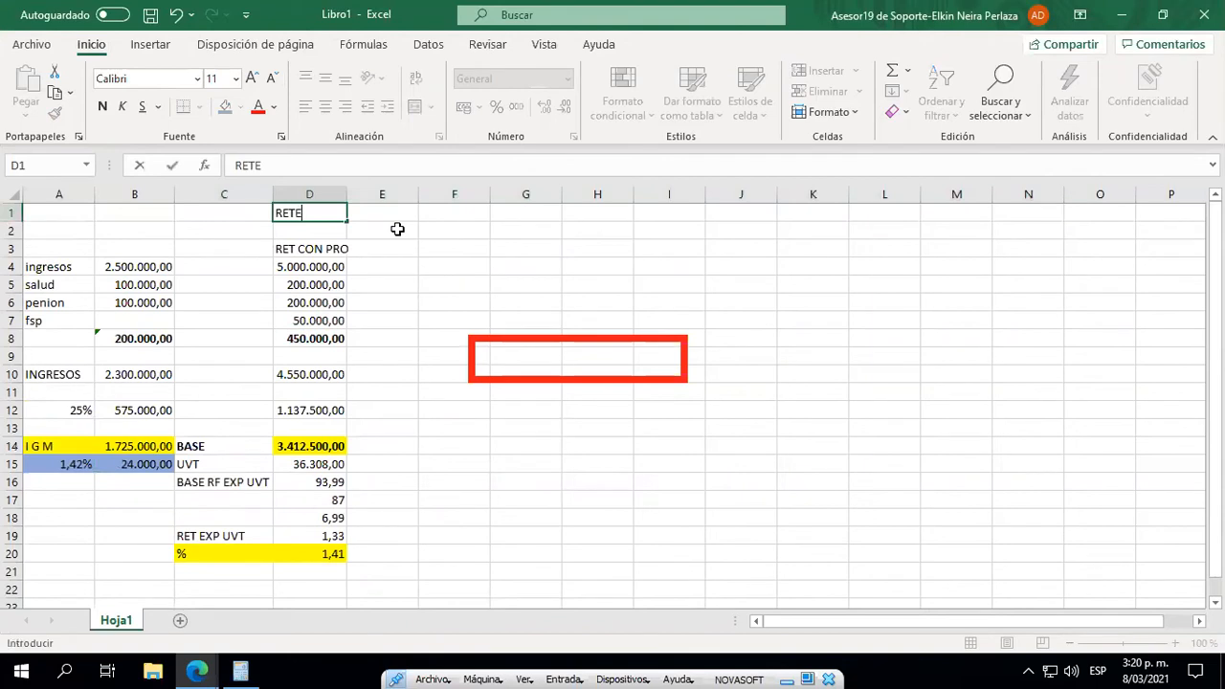
type("NCION METODO")
key("Return")
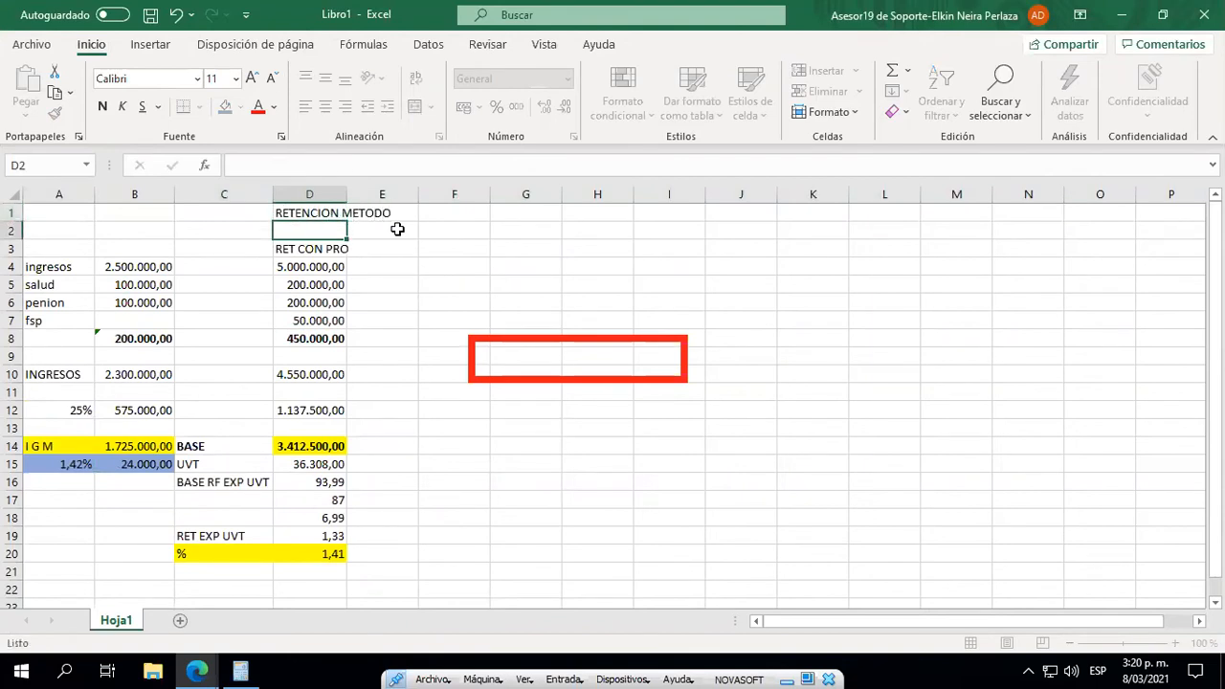
key("Up")
double_click(346, 195)
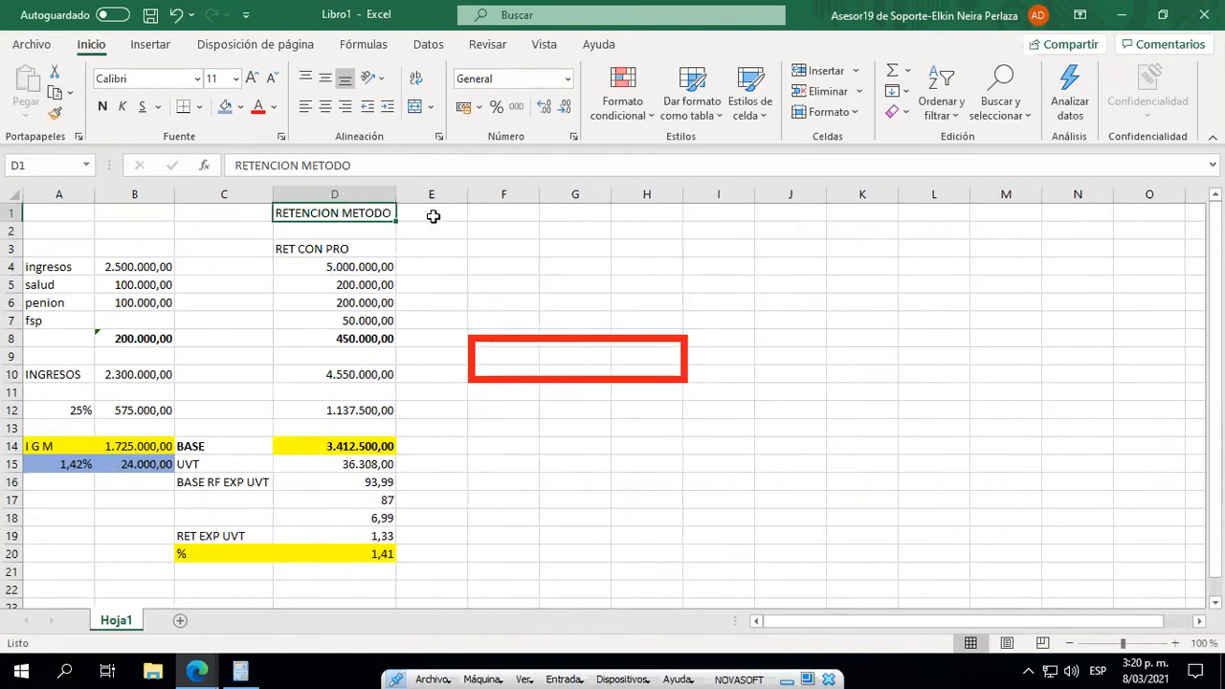
- Copy the calculation block A4:B15, from ingresos through the 1,42% row, to the range starting at F3
key("Down")
key("Down")
key("Left")
key("Left")
key("Left")
key("Down")
key("shift+Right")
key("shift+Down")
key("shift+Down")
key("shift+Down")
key("shift+Down")
key("shift+Down")
key("shift+Down")
key("shift+Down")
key("shift+Down")
key("shift+Down")
key("shift+Down")
key("shift+Down")
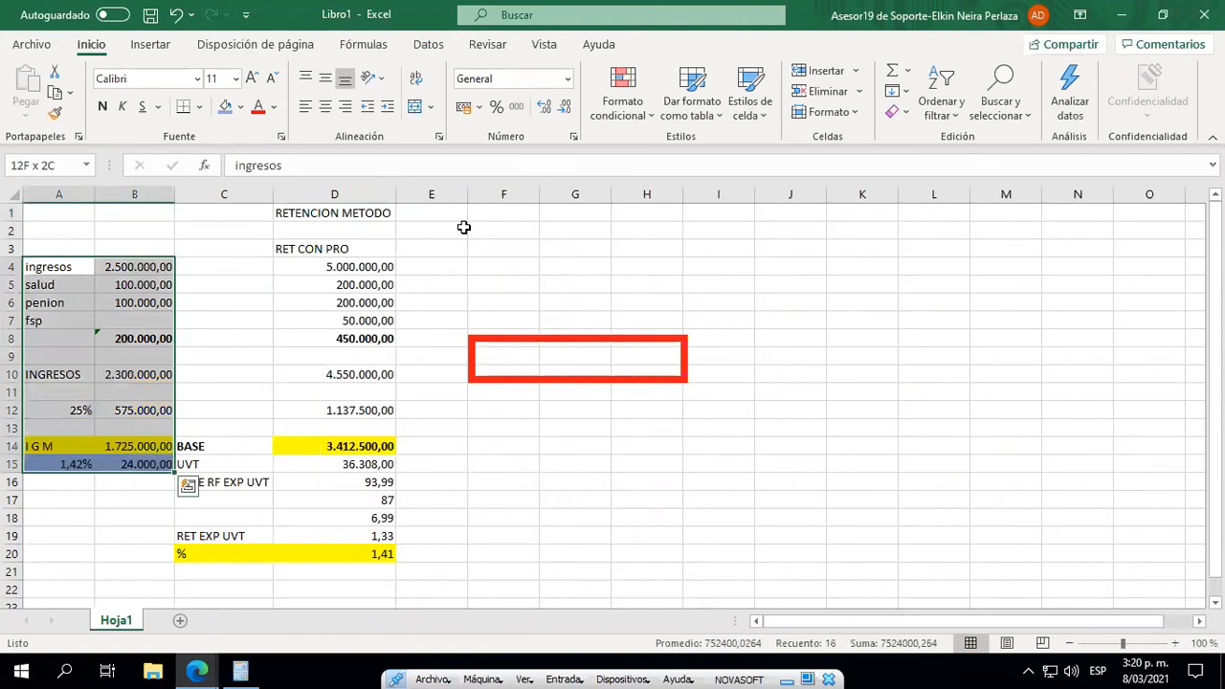
key("ctrl+c")
key("Right")
key("Right")
key("Right")
key("Right")
key("Right")
key("Right")
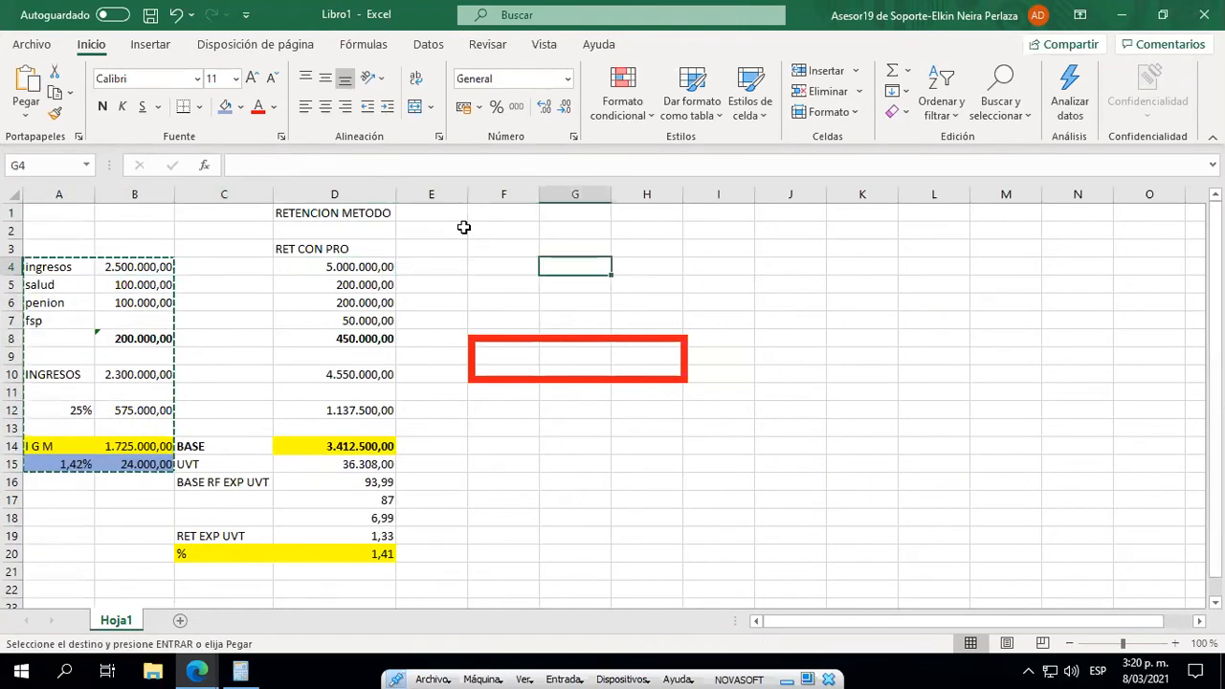
key("Left")
key("Up")
key("Return")
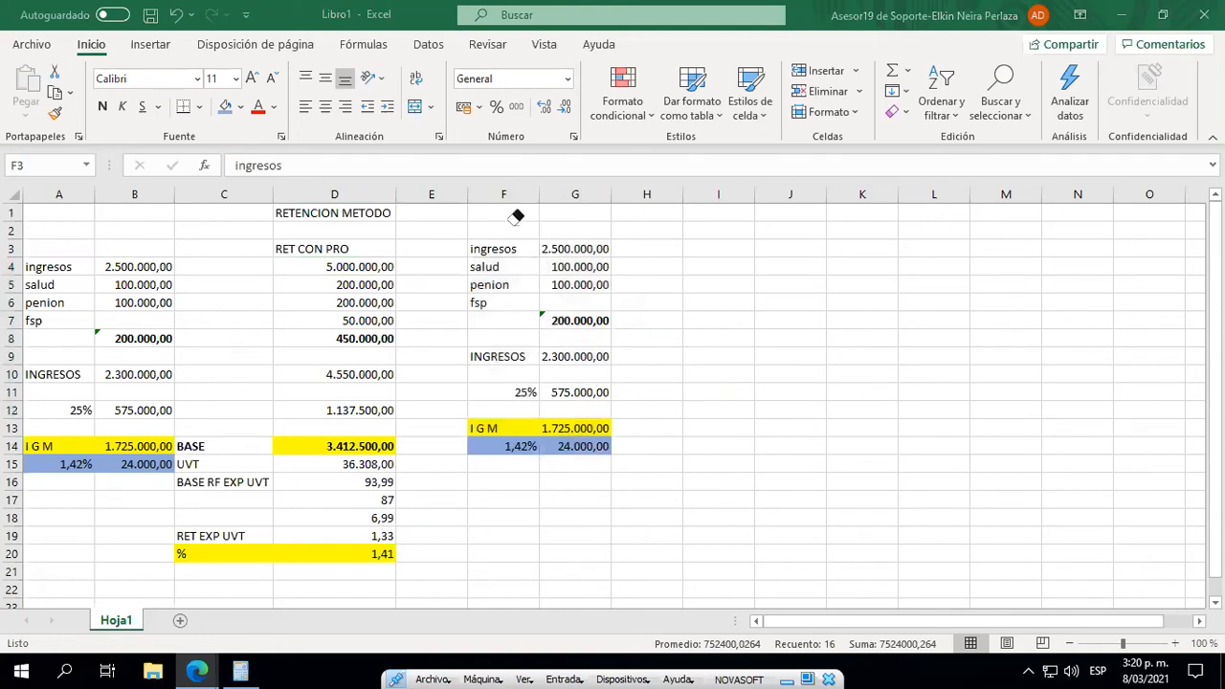
- Copy the RETENCION METODO heading from D1 to F1 and fit the width of column F to it
left_click(350, 213)
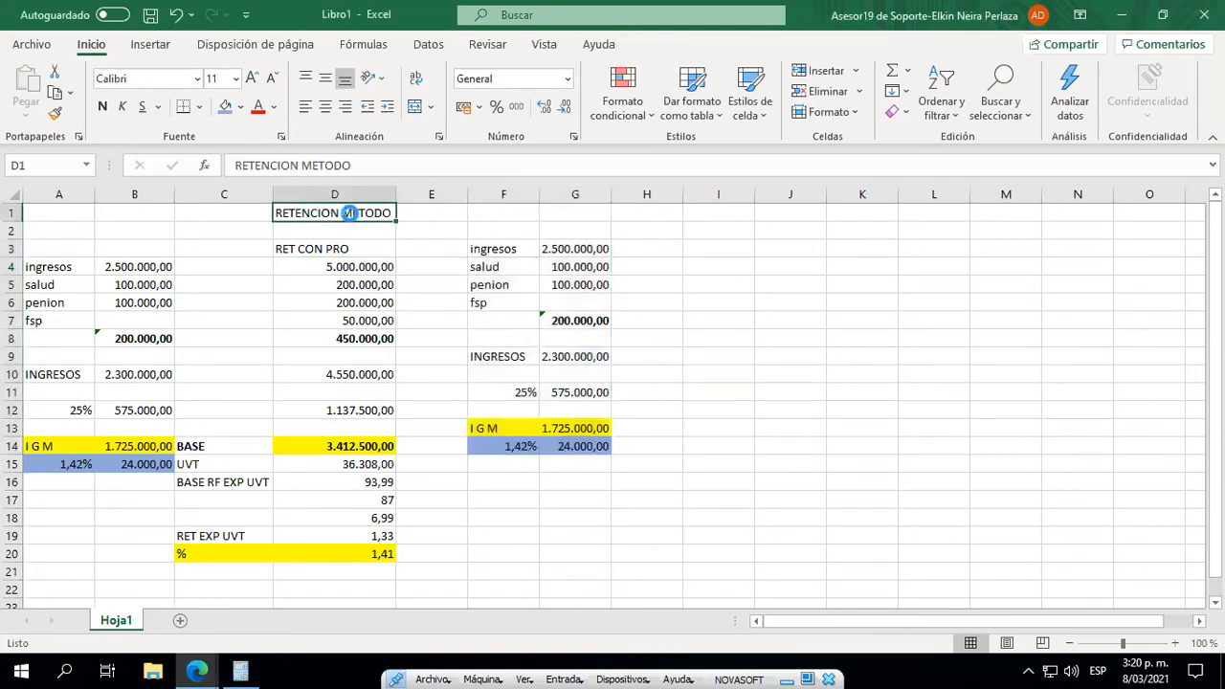
key("ctrl+c")
key("Right")
key("Right")
key("Return")
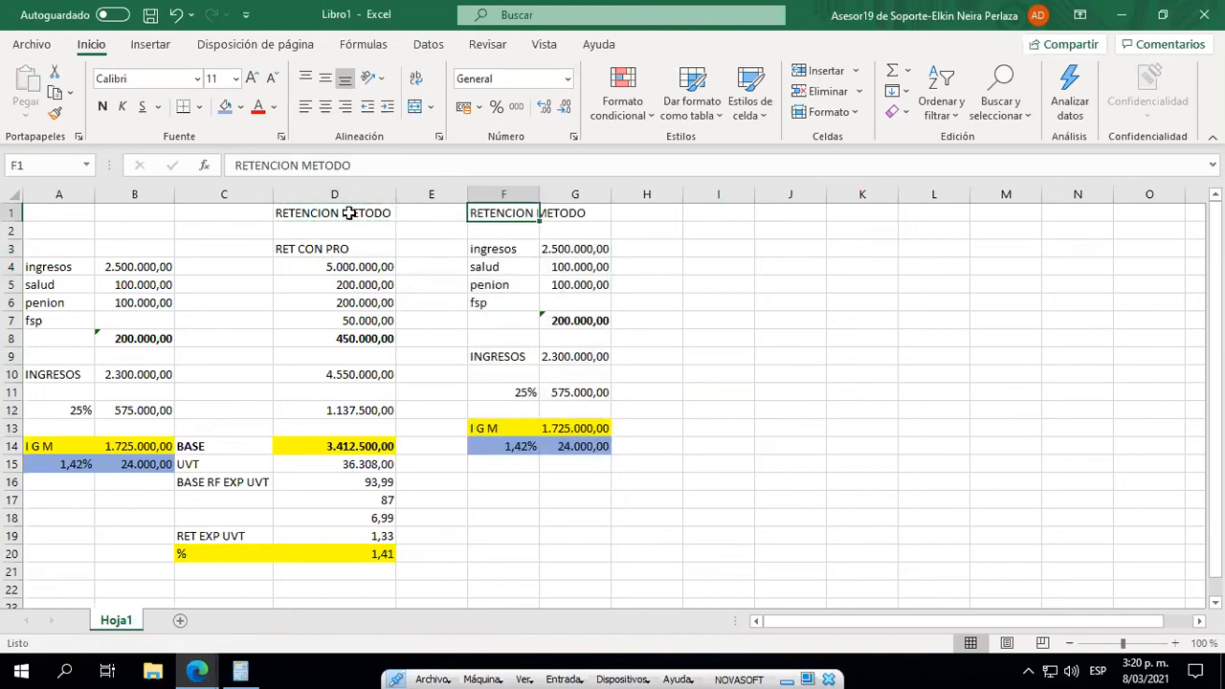
double_click(540, 195)
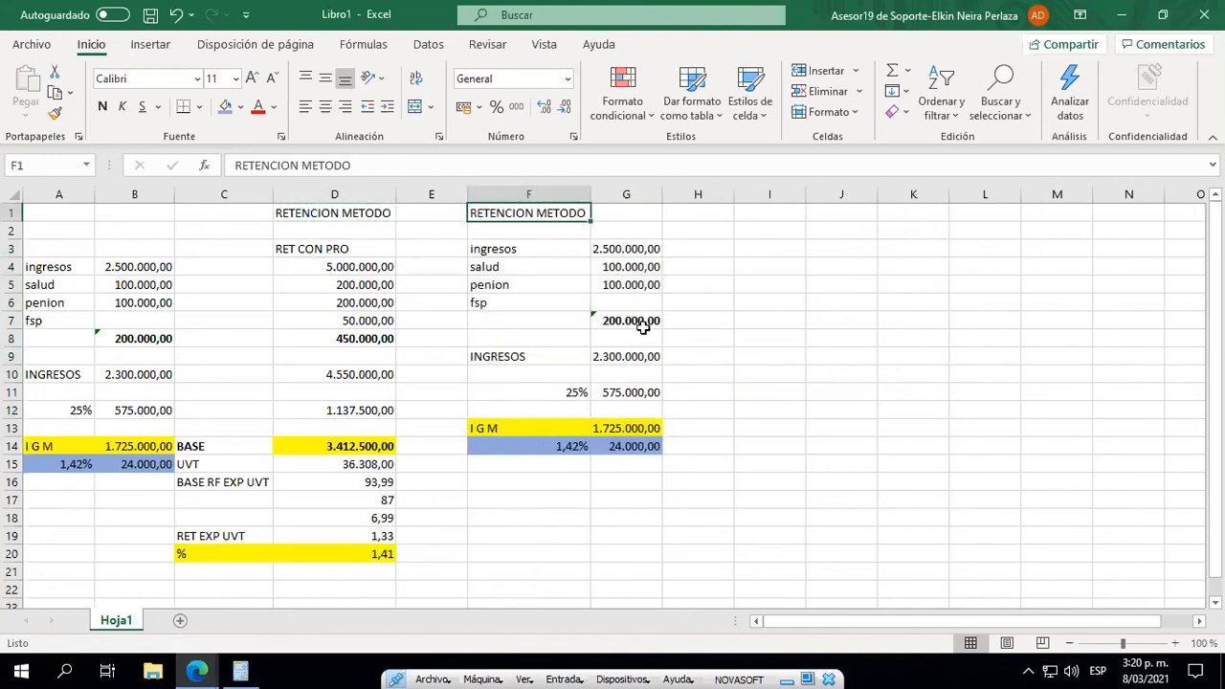
- Enter the method number 2 in G1 beside the copied heading
key("Right")
type("2")
key("Return")
- Move the heading in D1 to C1 and extend its text to RETENCION METODO 1
key("Up")
key("Left")
key("Left")
key("Left")
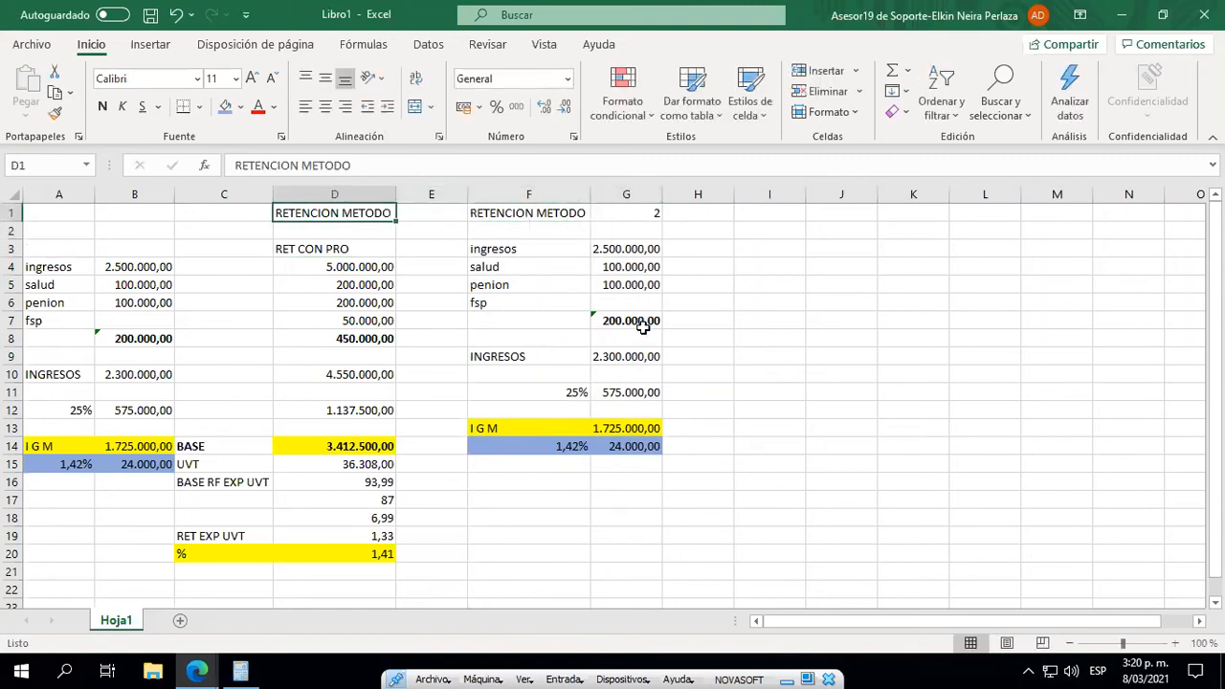
key("ctrl+x")
key("Left")
key("ctrl+v")
key("Right")
key("Left")
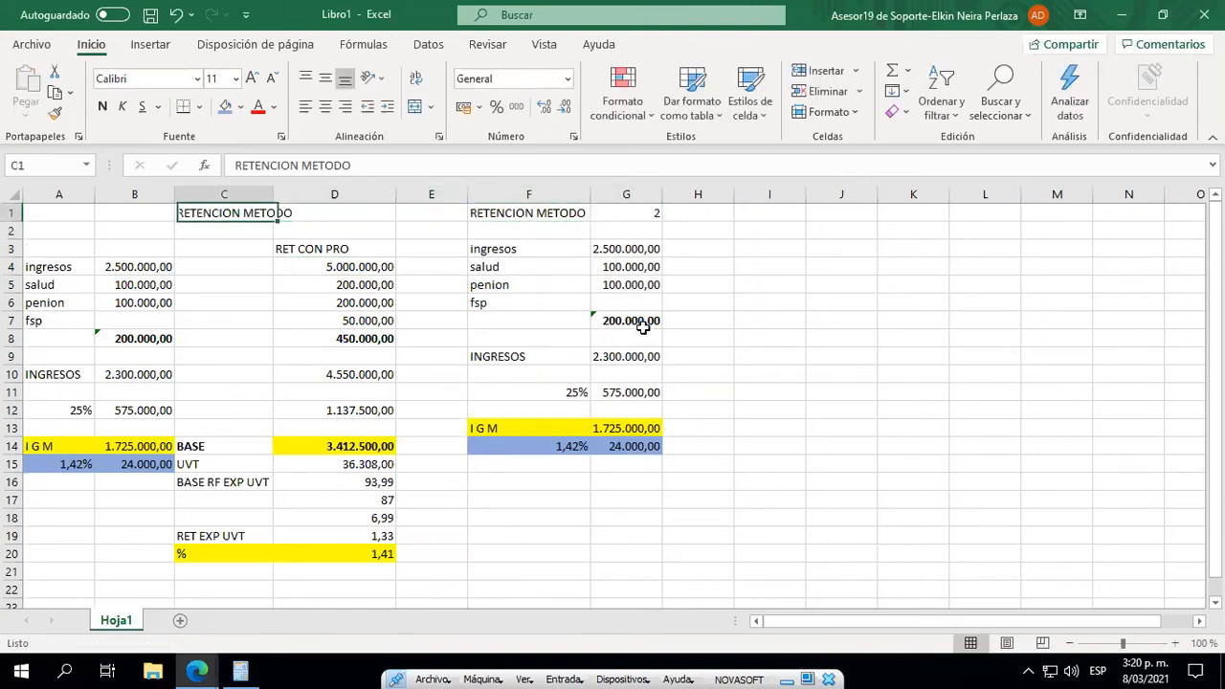
key("F2")
type("1")
key("Return")
- Review the method 2 heading and the ingresos, salud and penion rows in F3:G5
key("Up")
key("Right")
key("Right")
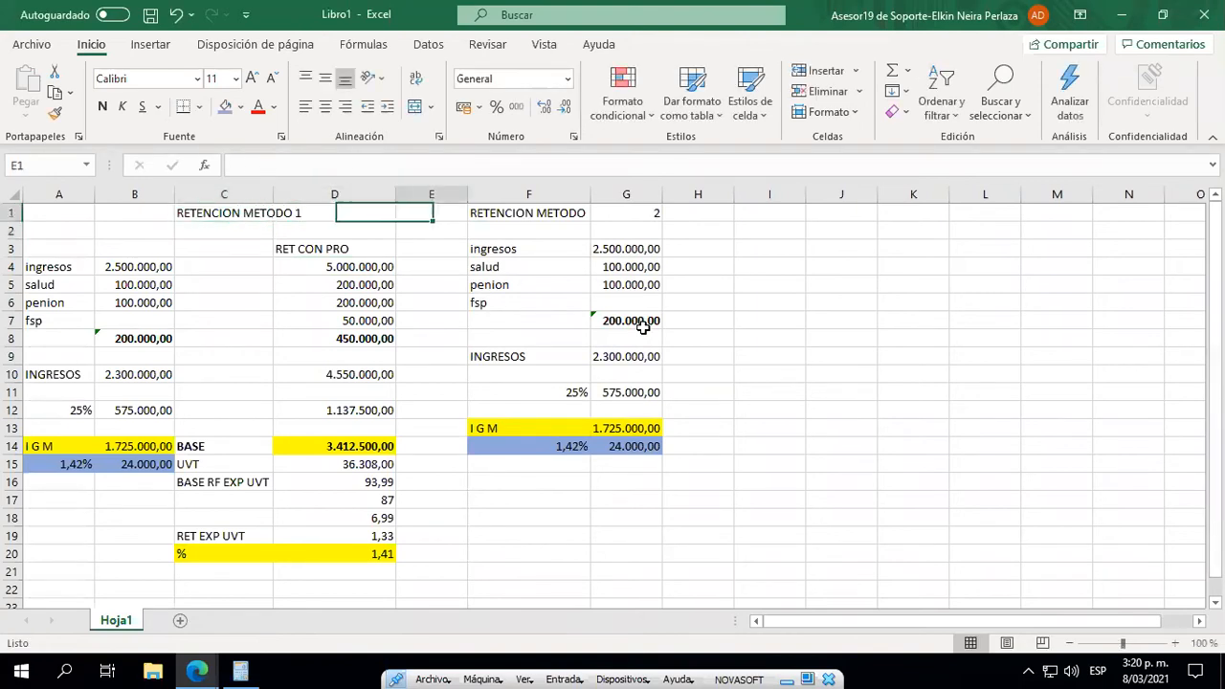
key("Right")
key("Right")
key("Left")
key("Left")
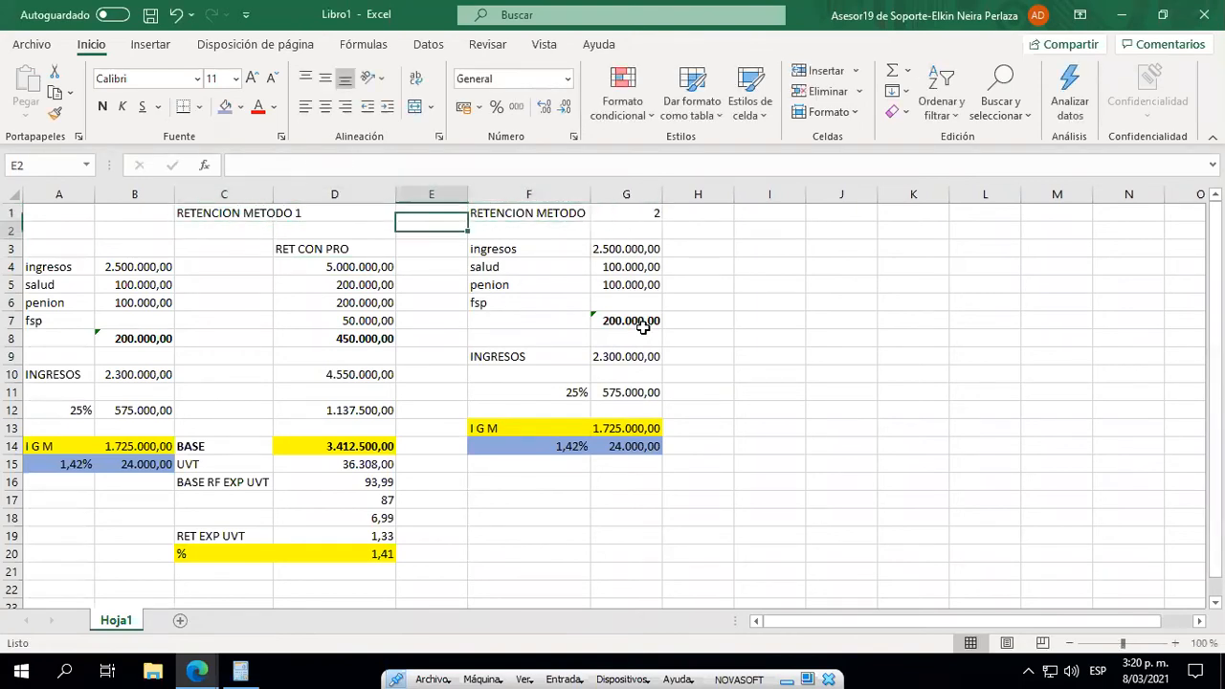
key("Down")
key("Down")
key("Right")
key("shift+Right")
key("shift+Down")
key("shift+Down")
key("shift+Down")
key("shift+Down")
key("shift+Down")
key("shift+Down")
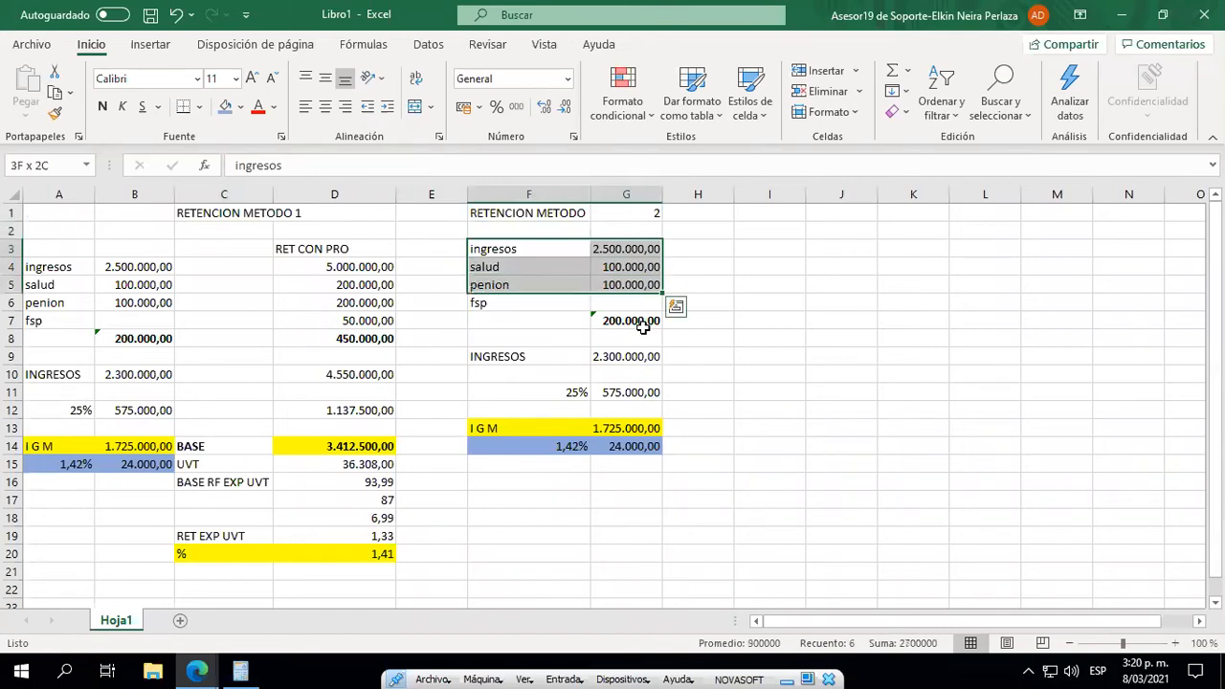
- Clear the percentage and withholding value in F14:G14 below the method 2 I G M row
key("Down")
key("Down")
key("Down")
key("Down")
key("Down")
key("Down")
key("Down")
key("Down")
key("Down")
key("Down")
key("Down")
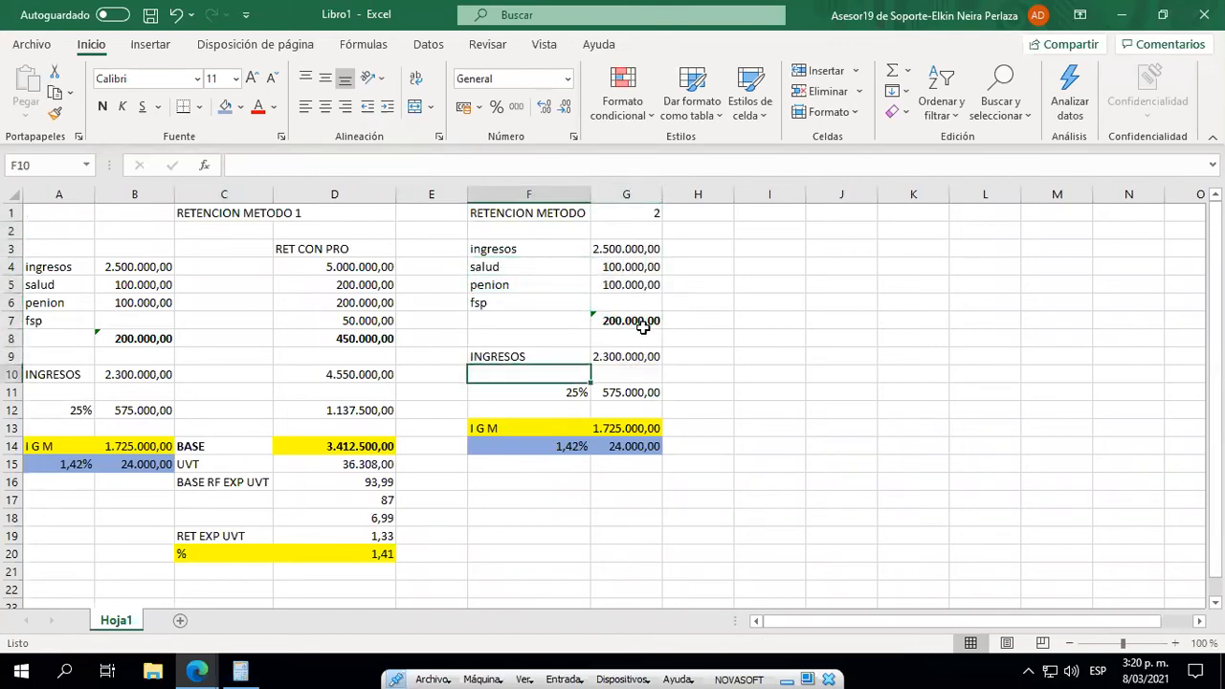
key("shift+Right")
key("Delete")
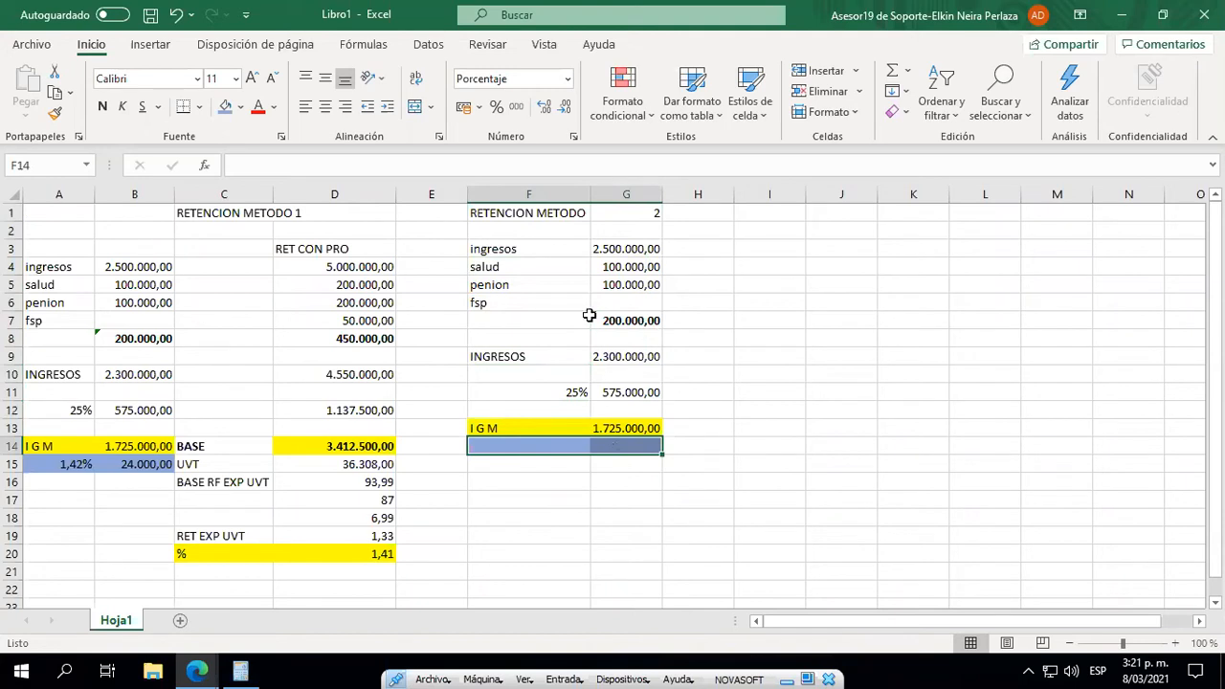
- Enter the label % RETE M2 in F15 and the value 10 in G15
key("Down")
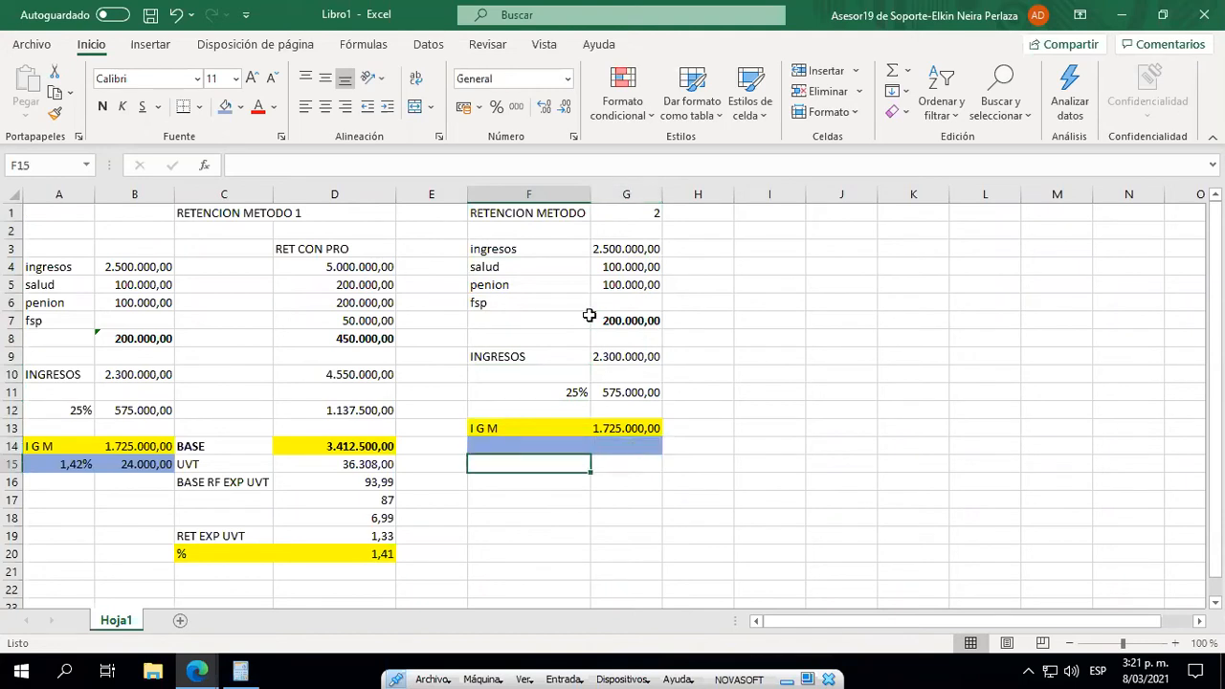
type("D")
key("BackSpace")
type("% RETE")
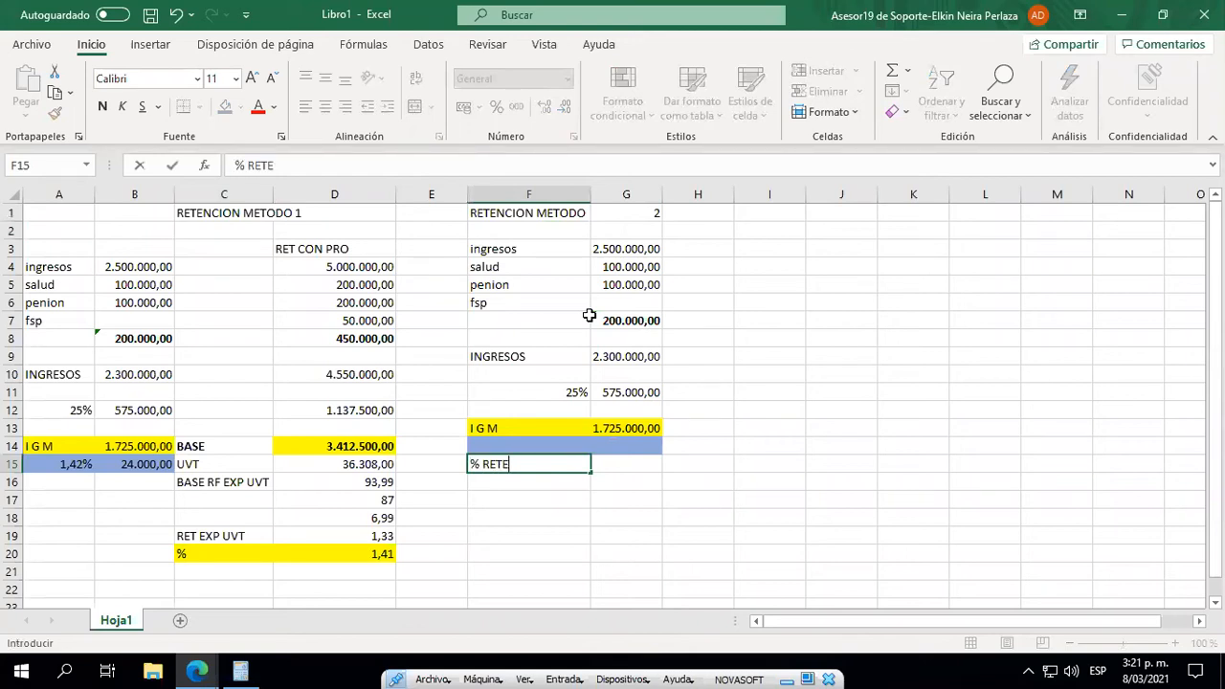
type(" M2")
key("Return")
key("Up")
key("Right")
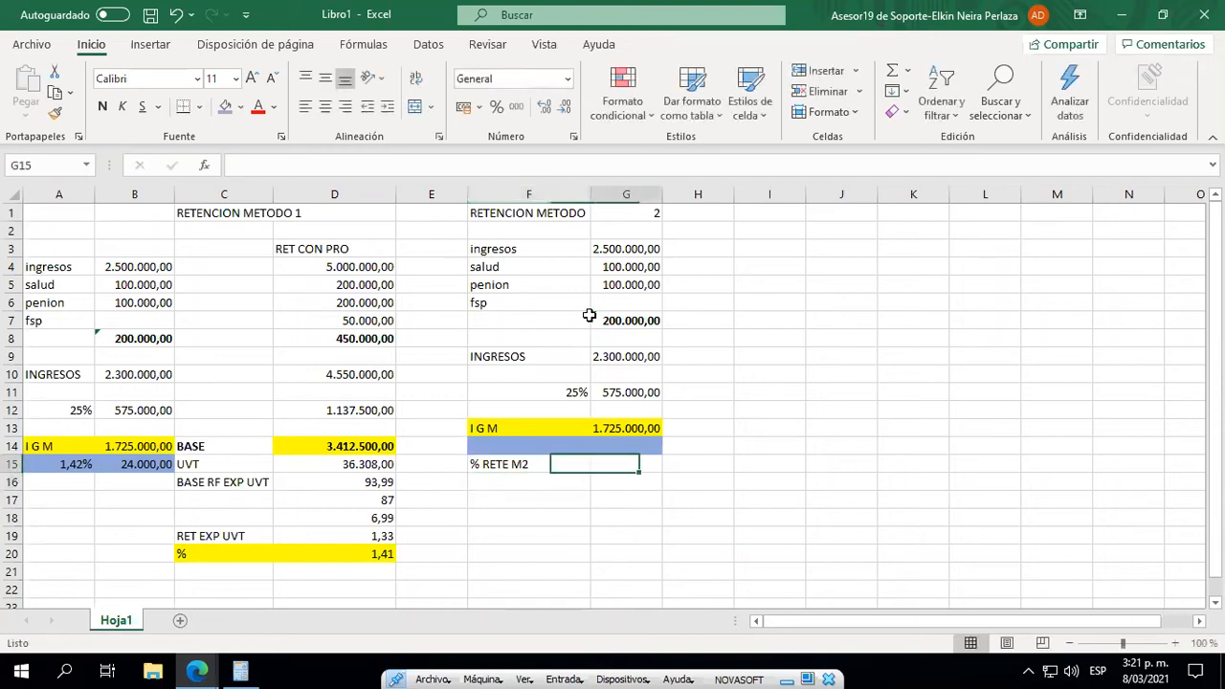
type("10")
key("Return")
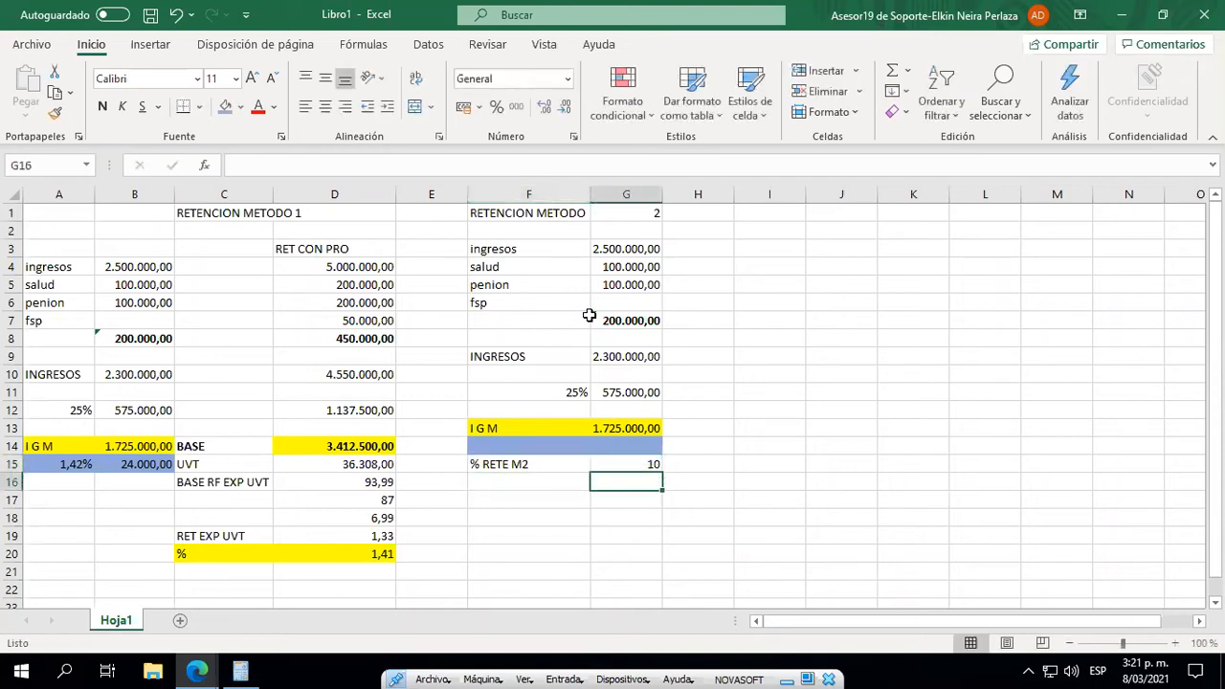
- Examine the method 1 calculation in columns A to D, including the UVT base formula in D16
key("Left")
key("Left")
key("Left")
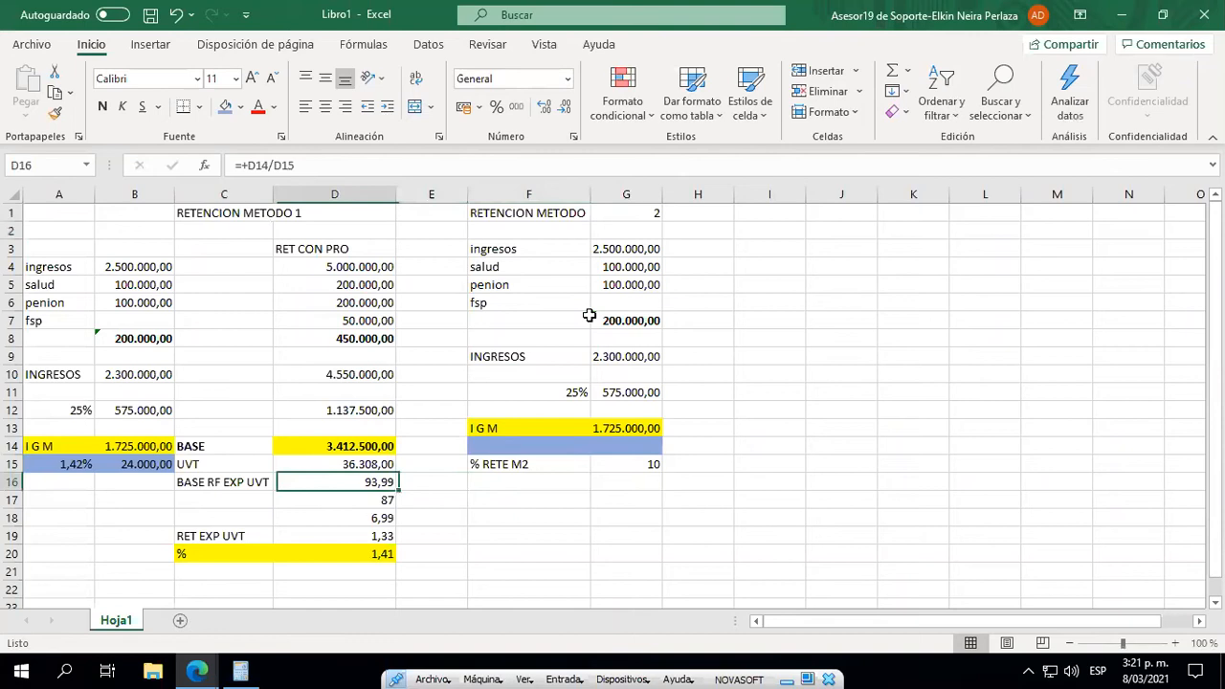
key("ctrl+space")
key("shift+Left")
key("shift+Left")
key("shift+Left")
key("Right")
key("Right")
key("Right")
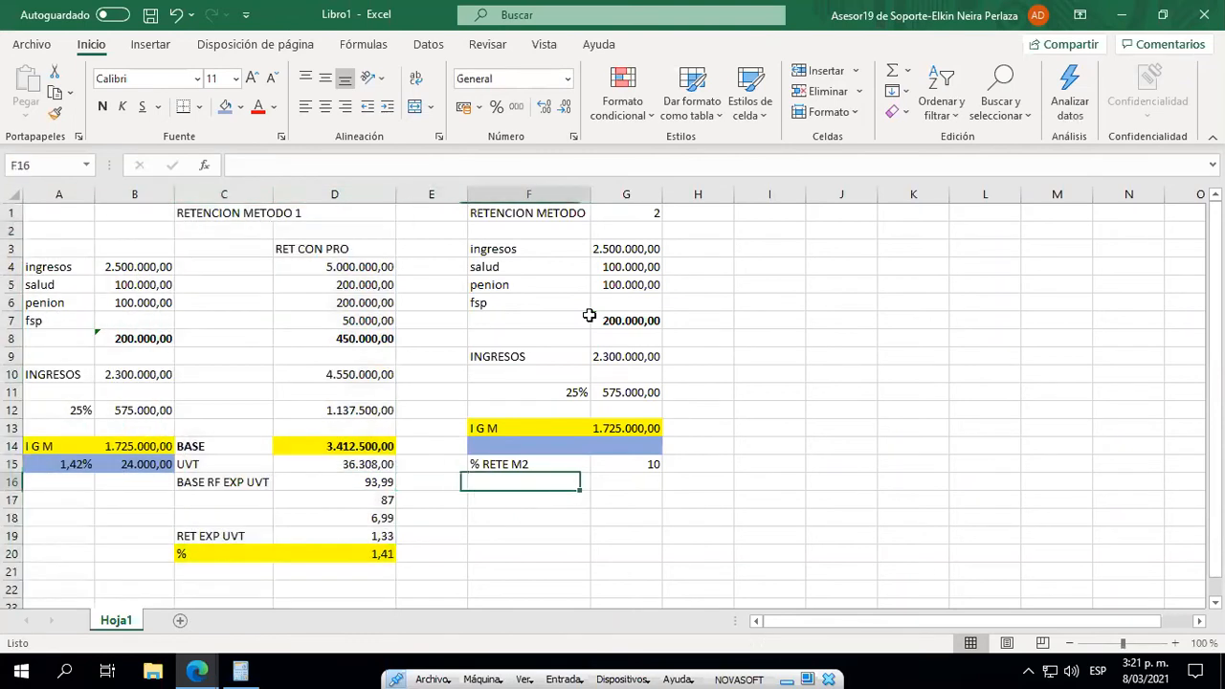
- Calculate the method 2 withholding in G16 with +G13*G15/100 and format it with thousands separators and two decimals
type("+")
key("Up")
key("Up")
key("Up")
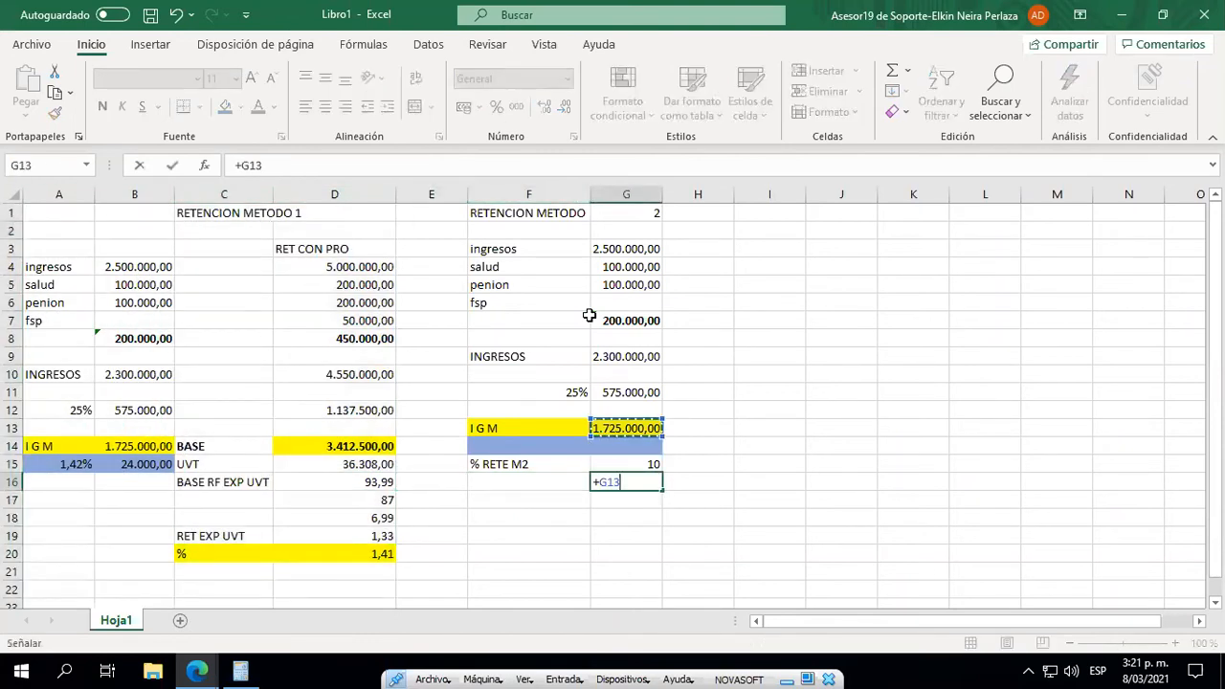
type("*")
key("Up")
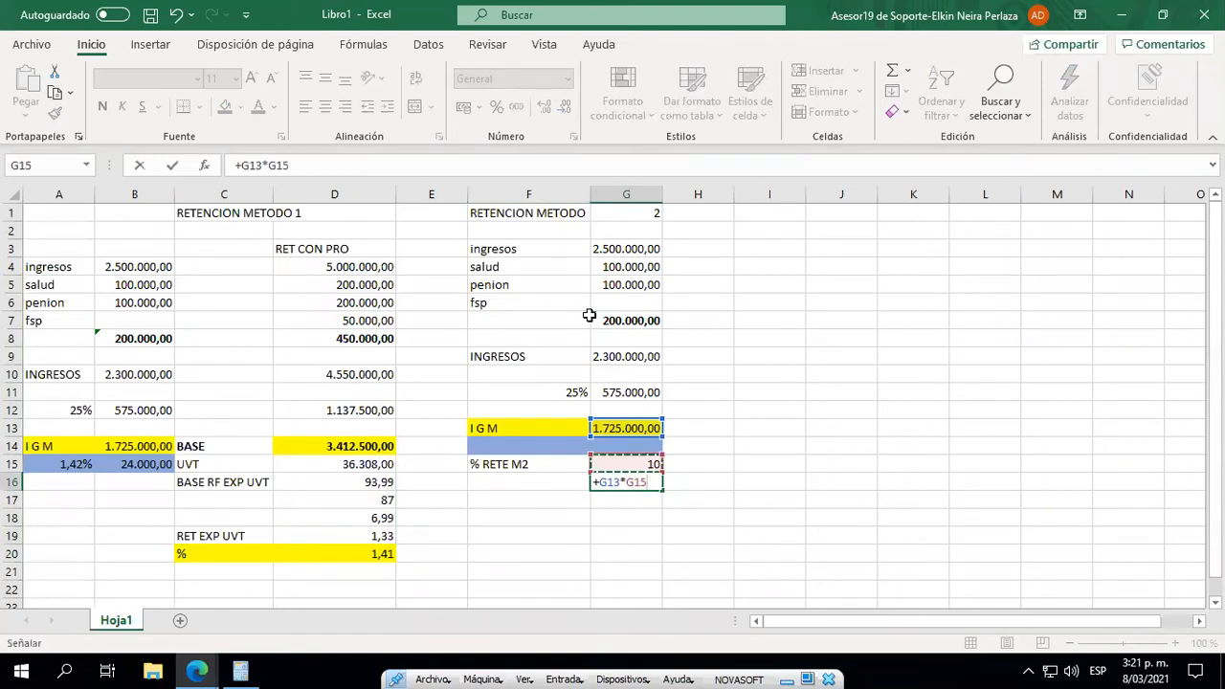
type("/100")
key("Return")
key("Up")
key("ctrl+shift+1")
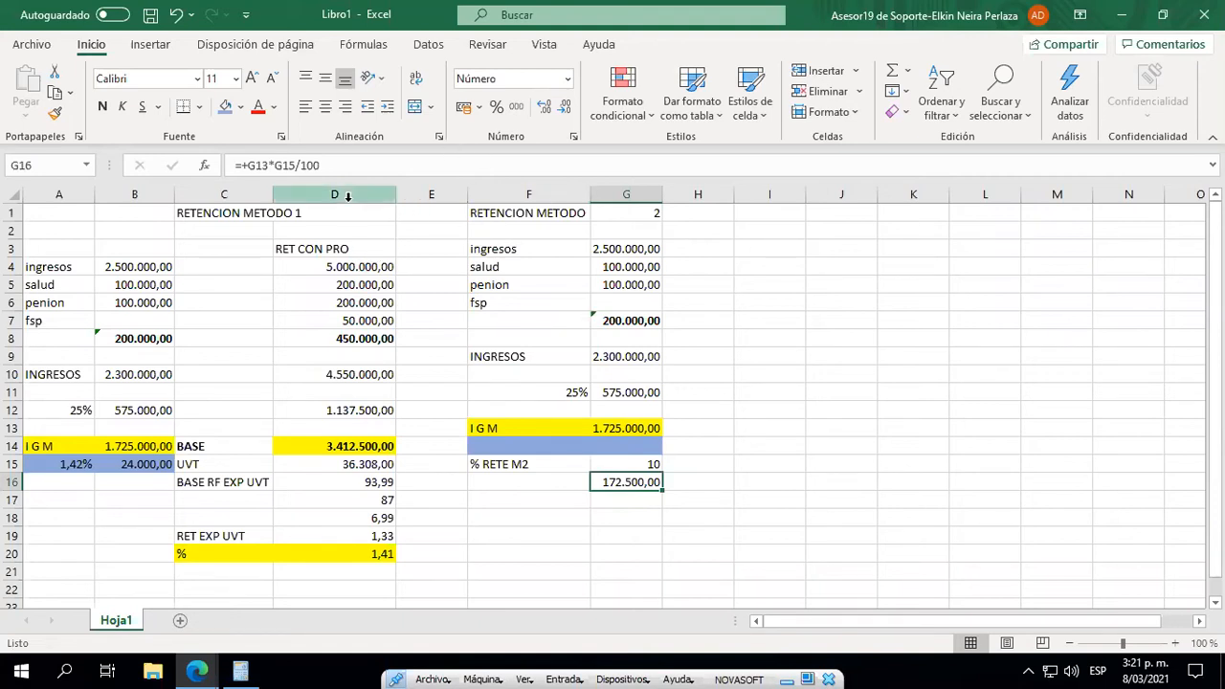
- Compare the method 1 calculation in columns C and D with the method 2 calculation in columns F and G
left_click_drag(229, 195, 329, 195)
left_click_drag(532, 195, 656, 211)
left_click(766, 319)
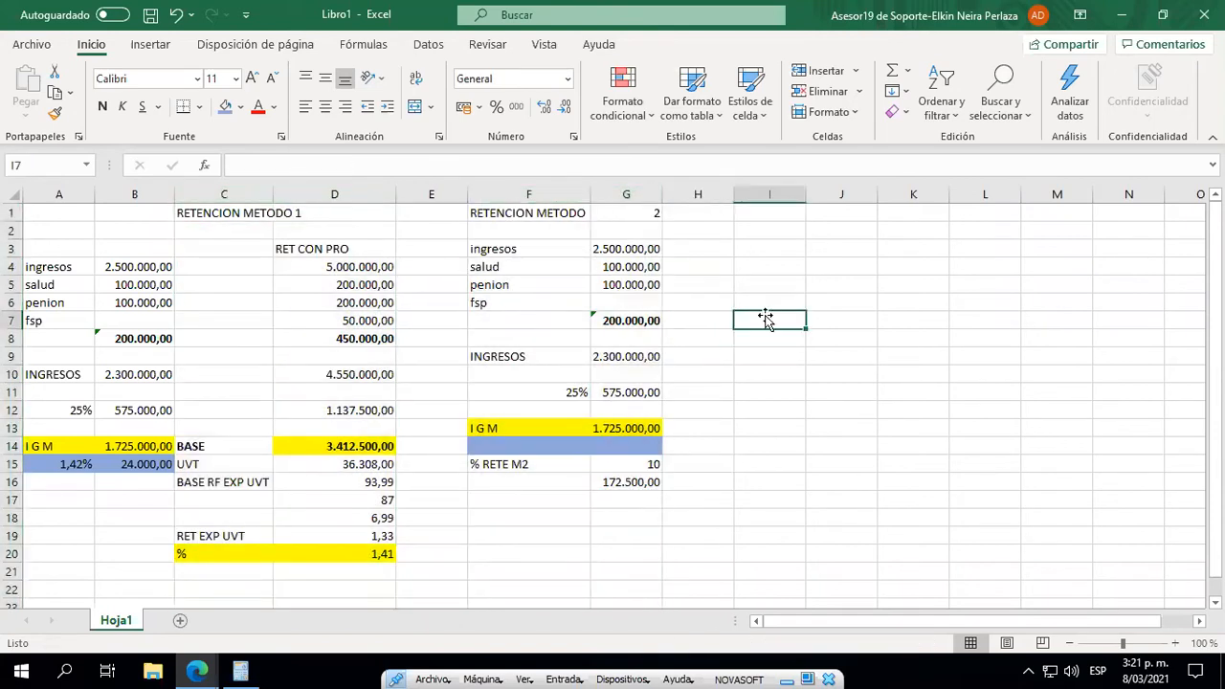
left_click_drag(240, 197, 383, 208)
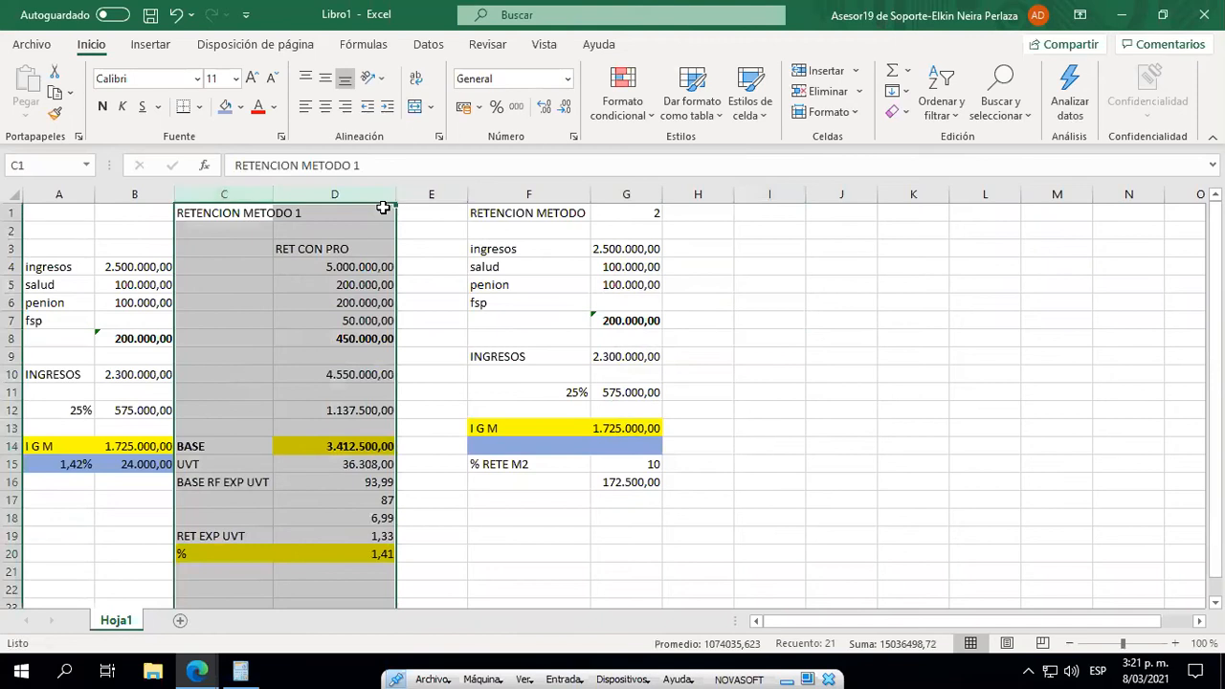
left_click(567, 220)
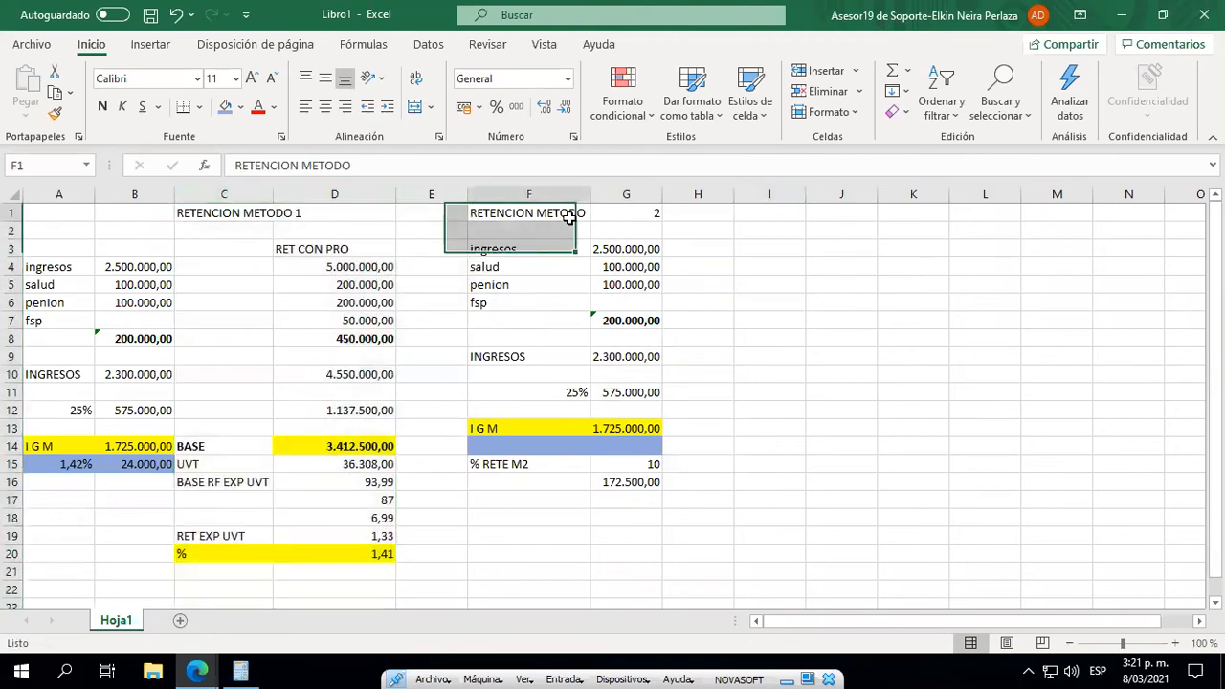
left_click_drag(555, 194, 637, 192)
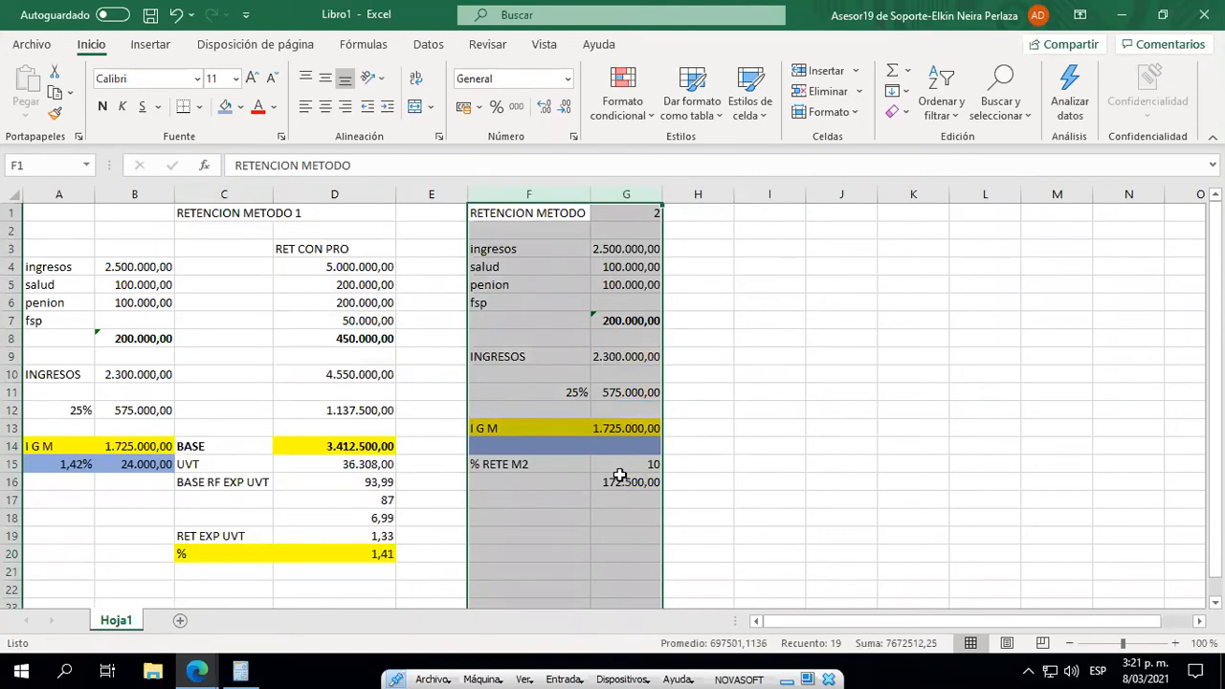
- Enter 10000000 in J2, formatted with thousands separators and two decimals
left_click(815, 233)
type("1000000")
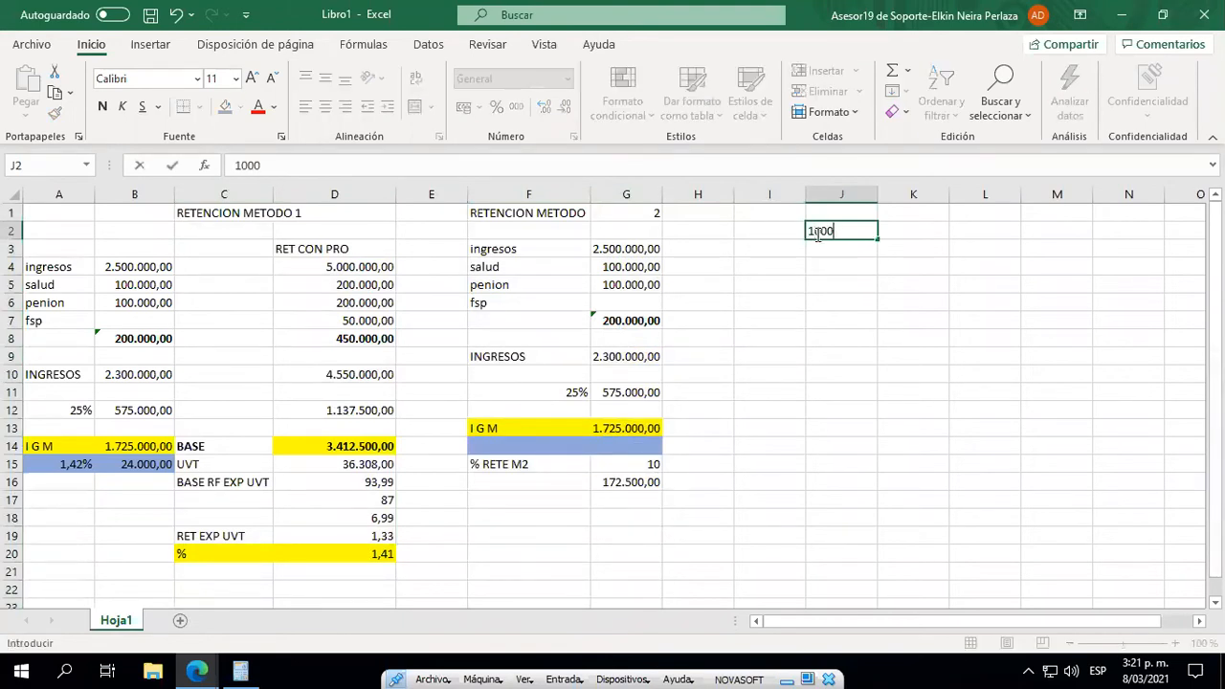
key("Return")
key("Up")
key("BackSpace")
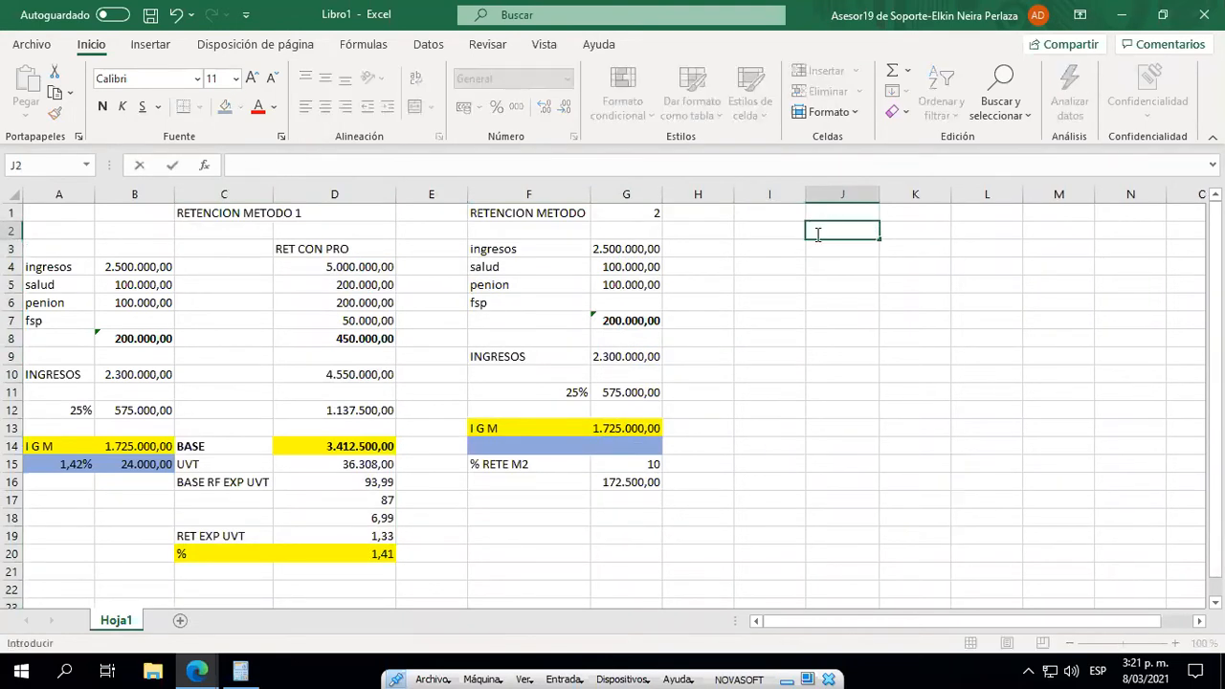
key("Escape")
key("Right")
key("Left")
key("F2")
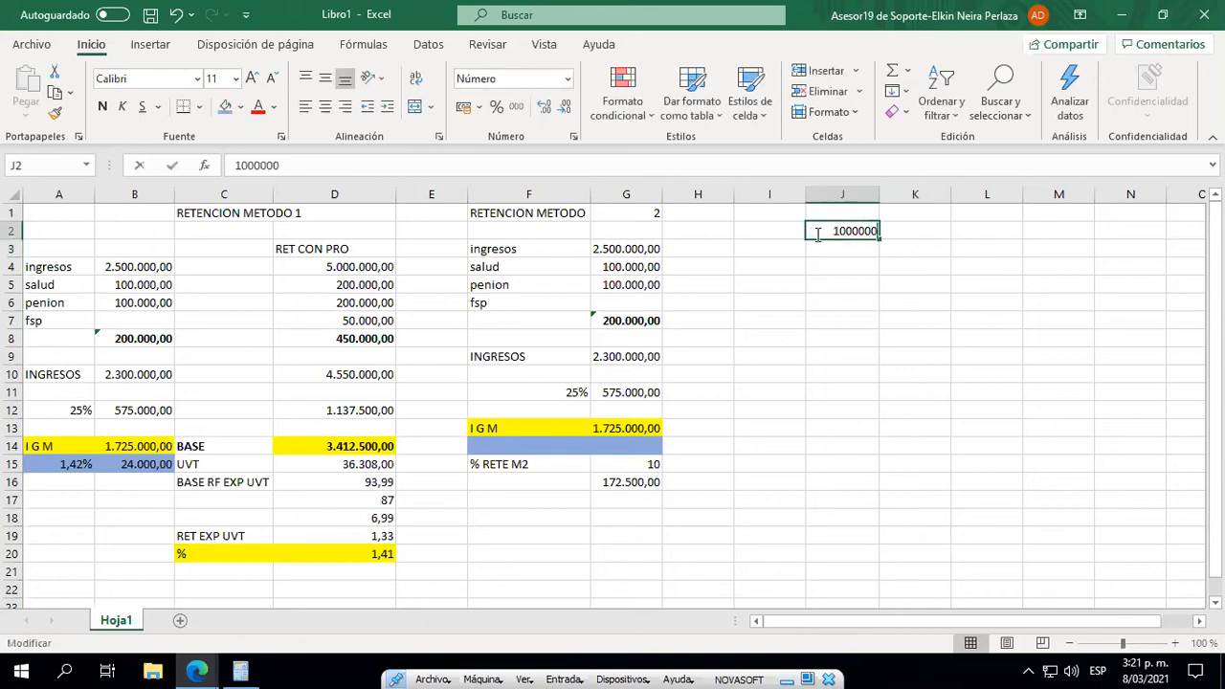
key("Return")
key("Up")
key("F2")
type("00")
key("Tab")
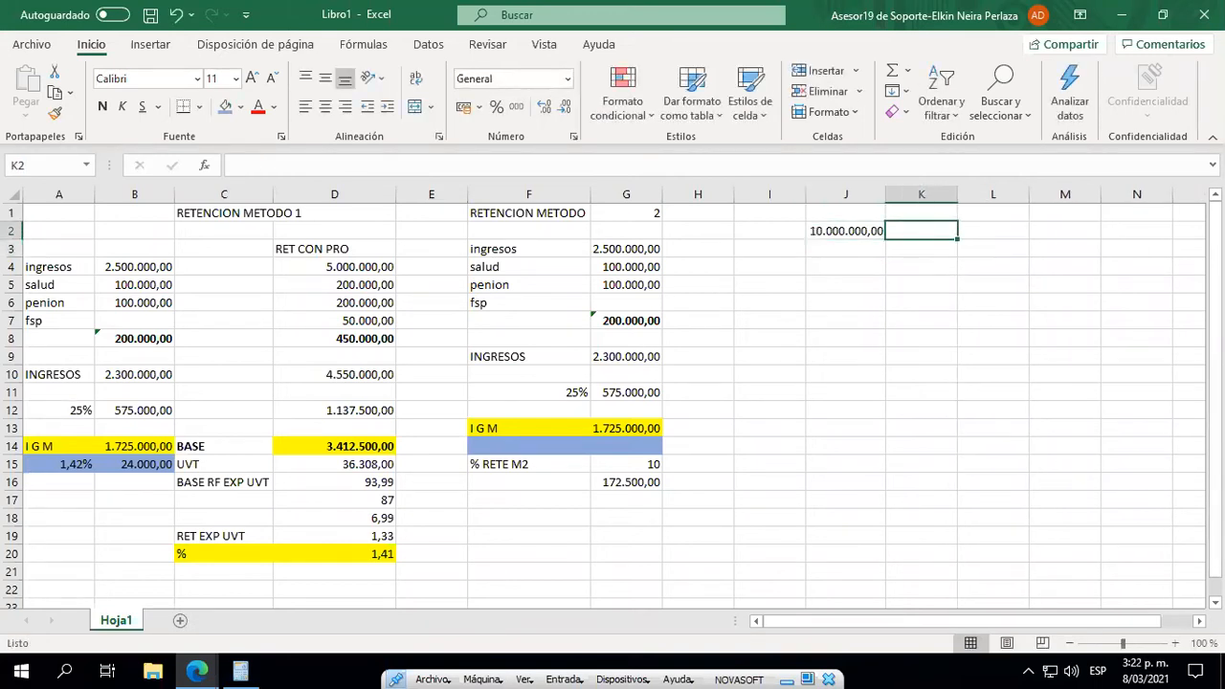
- Calculate the daily value in K2 with =+J2/30 and format it with thousands separators and two decimals
type("=")
key("Left")
type("/3")
key("Return")
key("Up")
key("ctrl+shift+1")
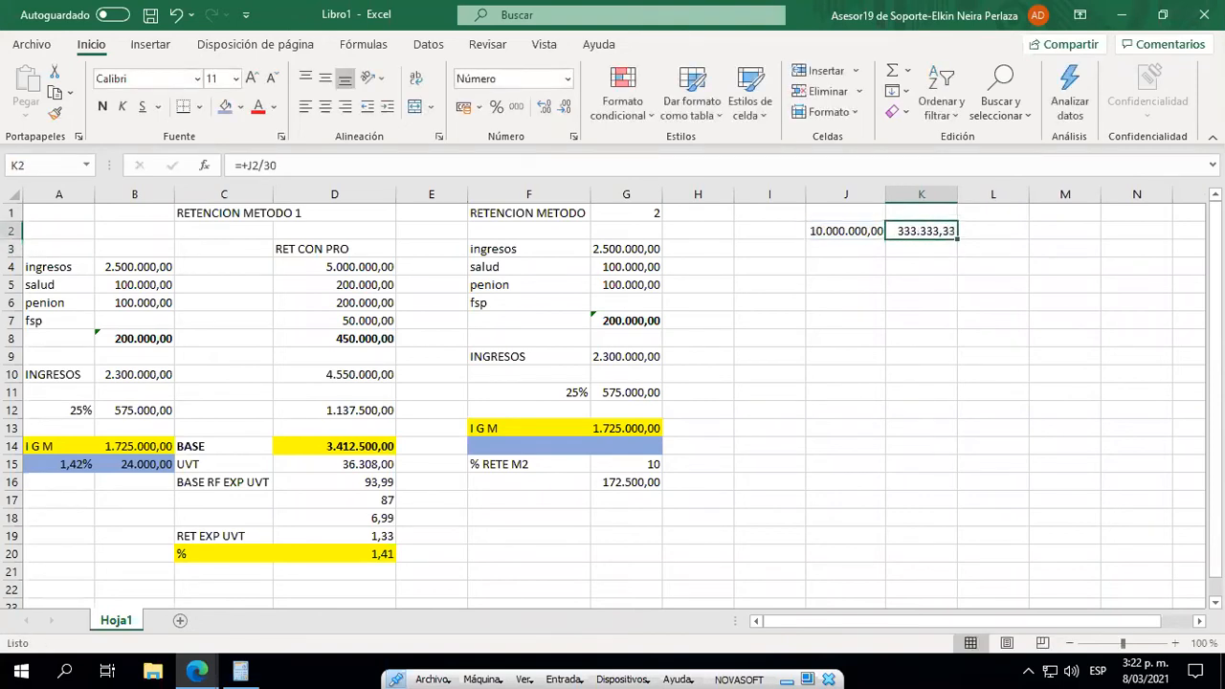
left_click_drag(75, 195, 312, 194)
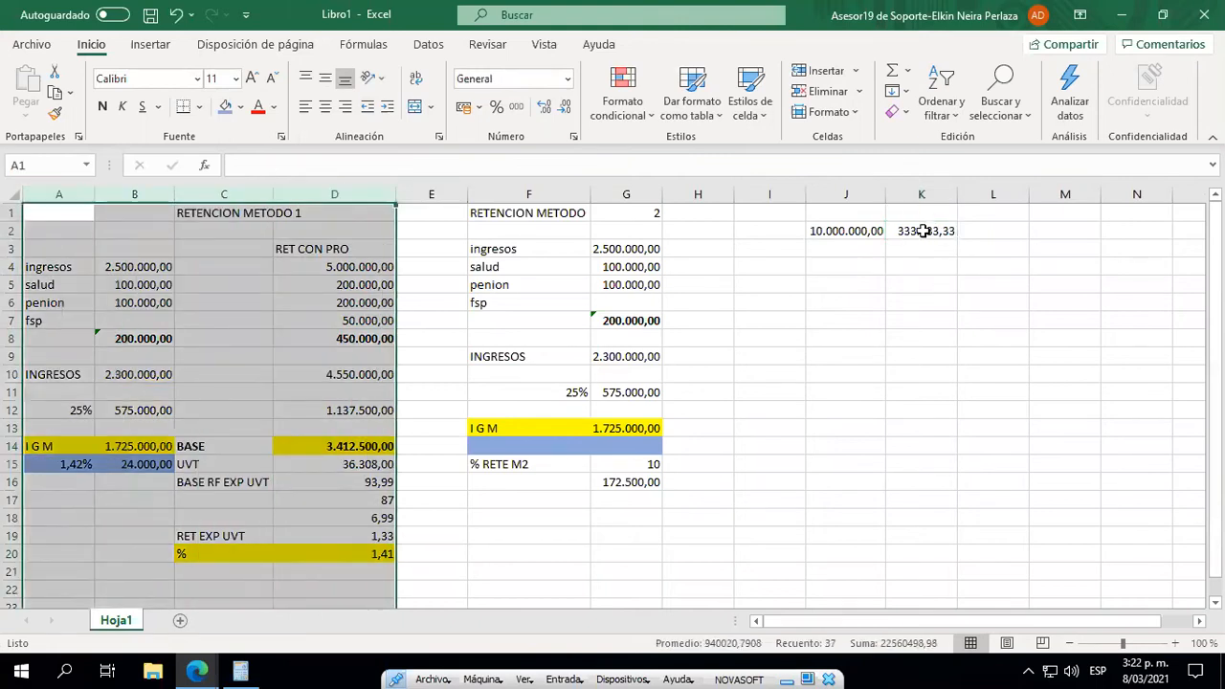
left_click(923, 232)
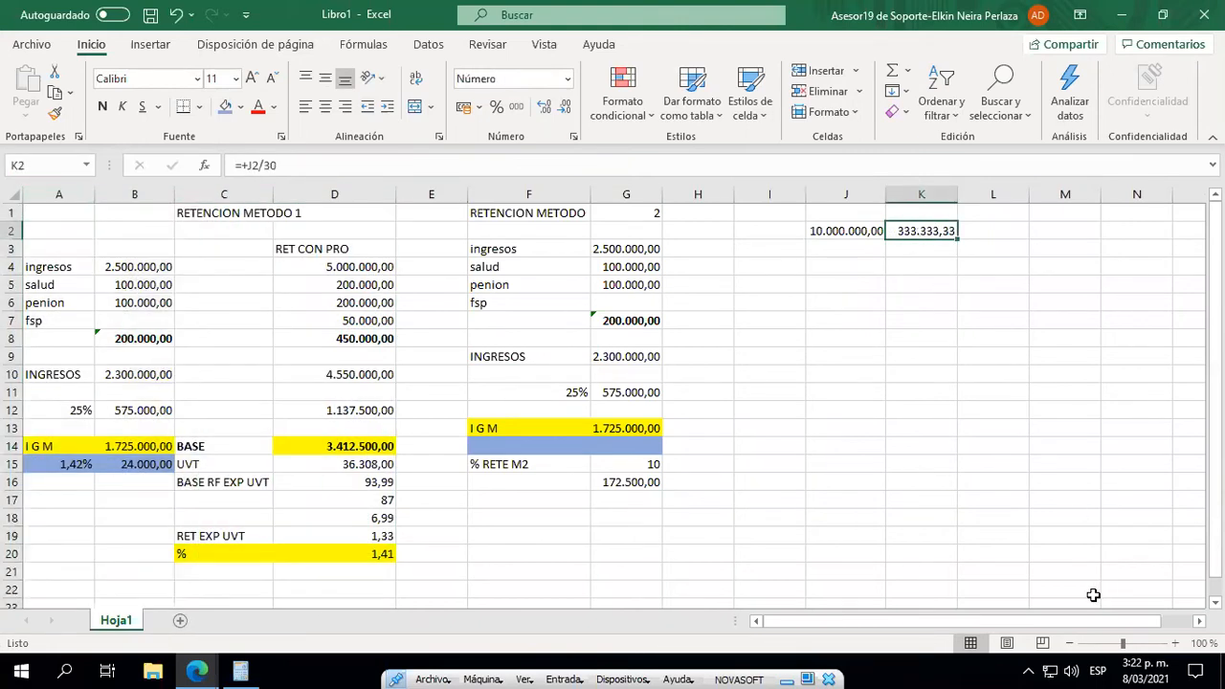
- Enter the label "% RET MET 2" in J4
key("Down")
key("Left")
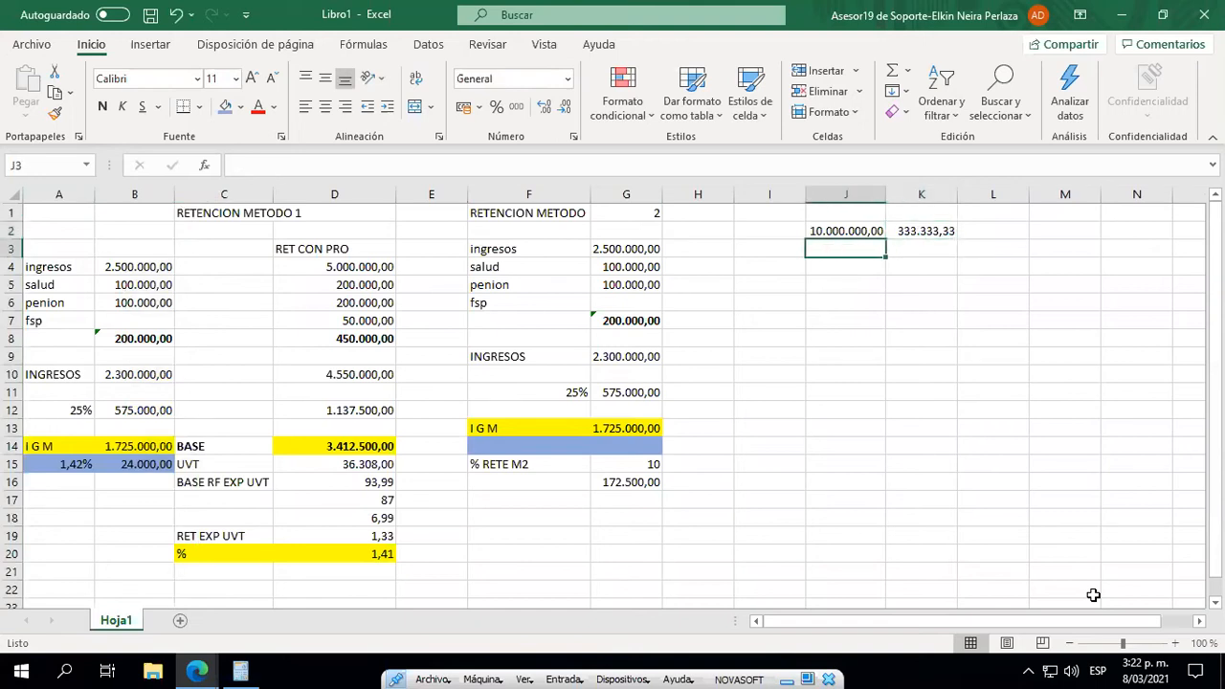
key("Down")
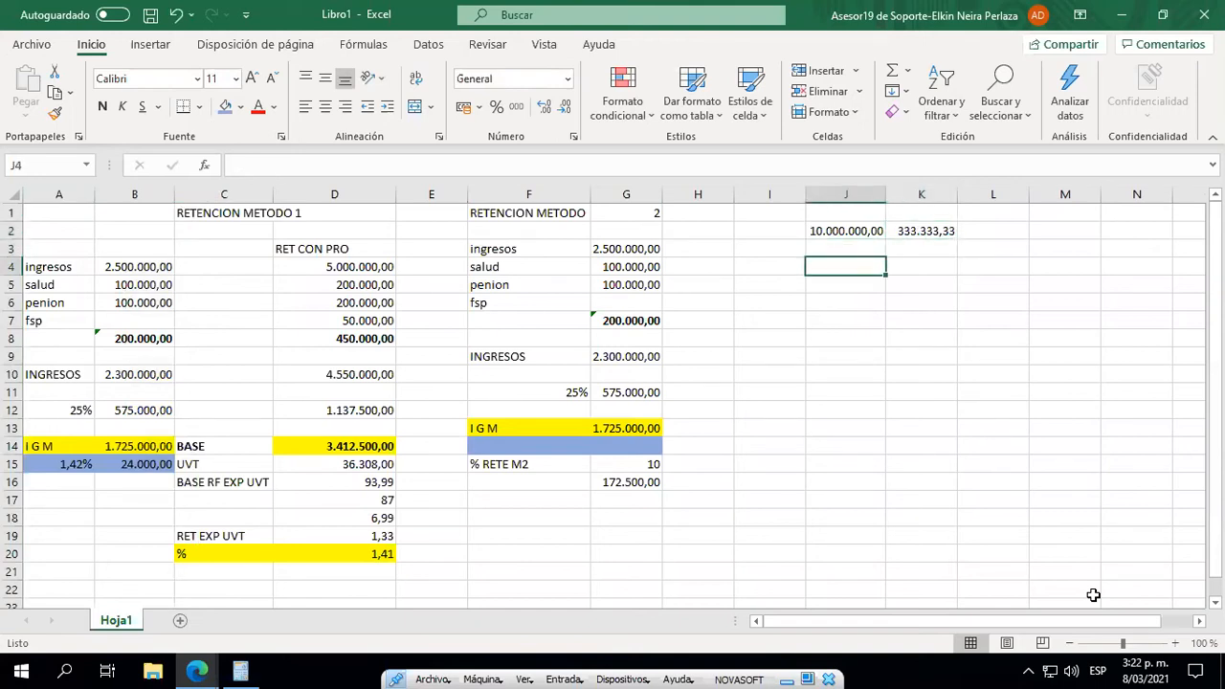
type("5")
key("BackSpace")
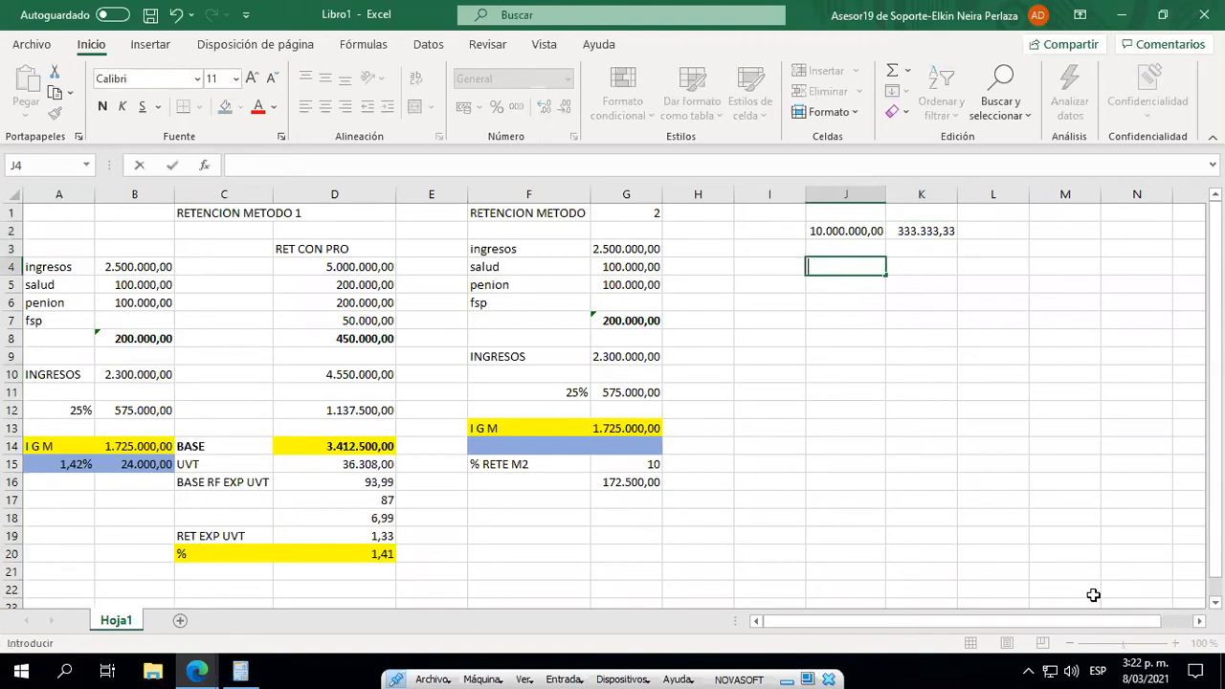
type("% RET MET 2")
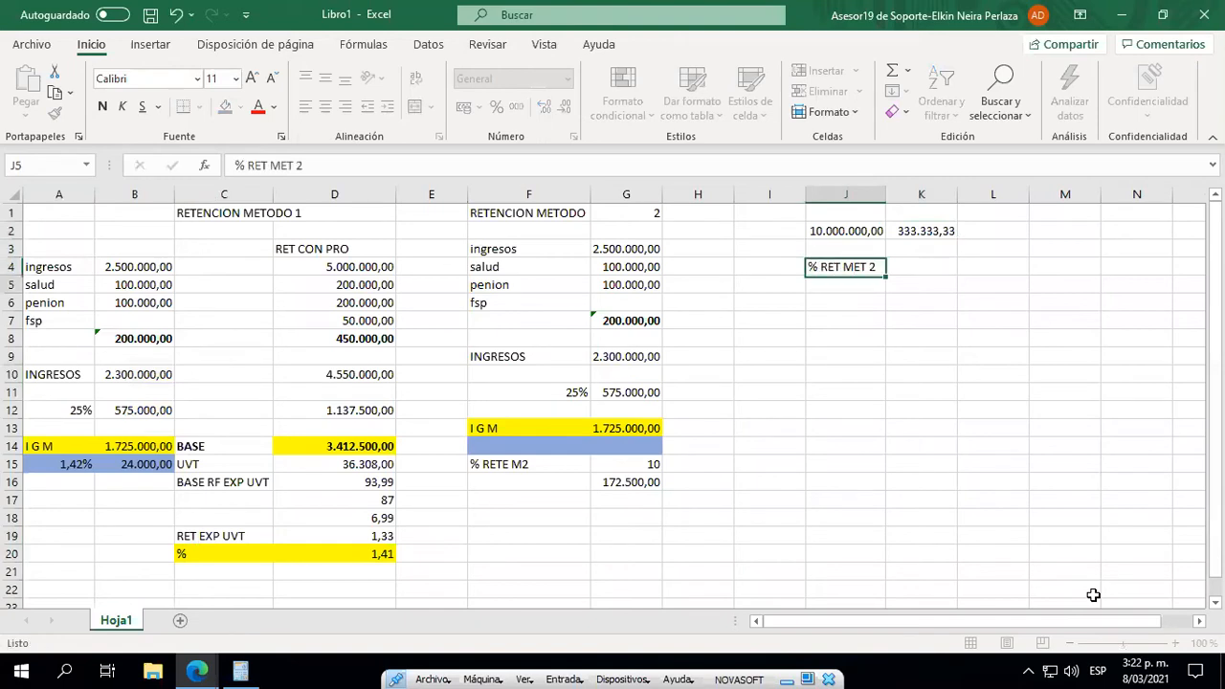
key("Tab")
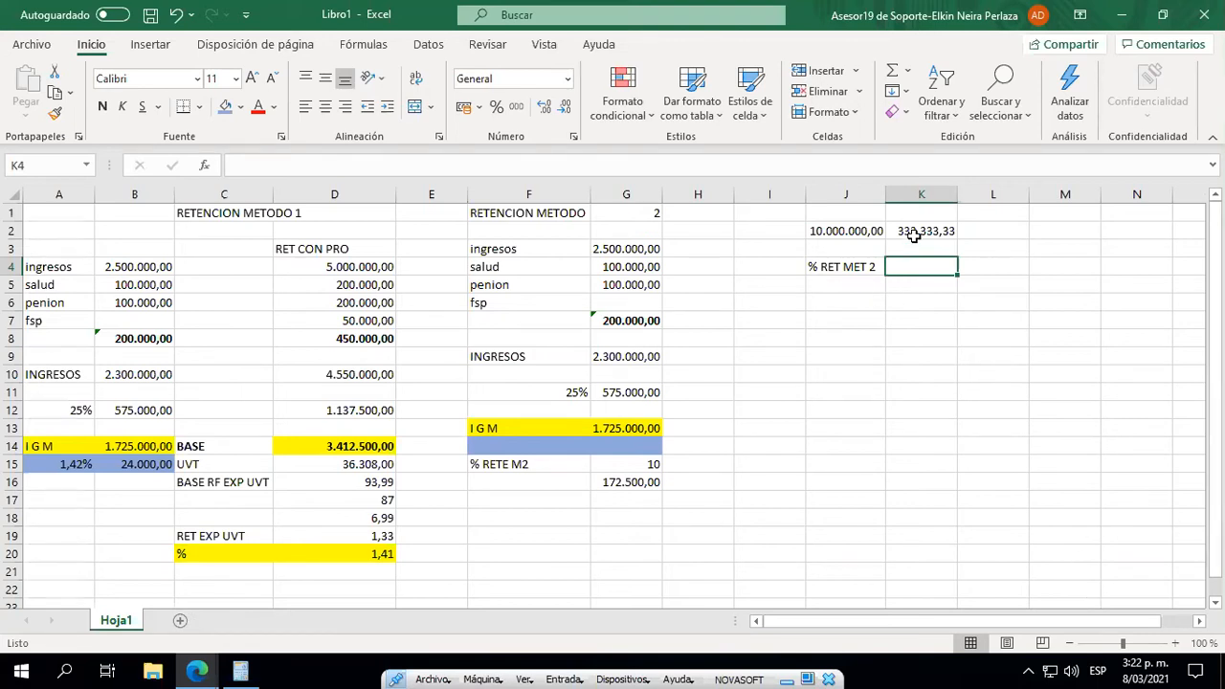
left_click_drag(914, 235, 927, 279)
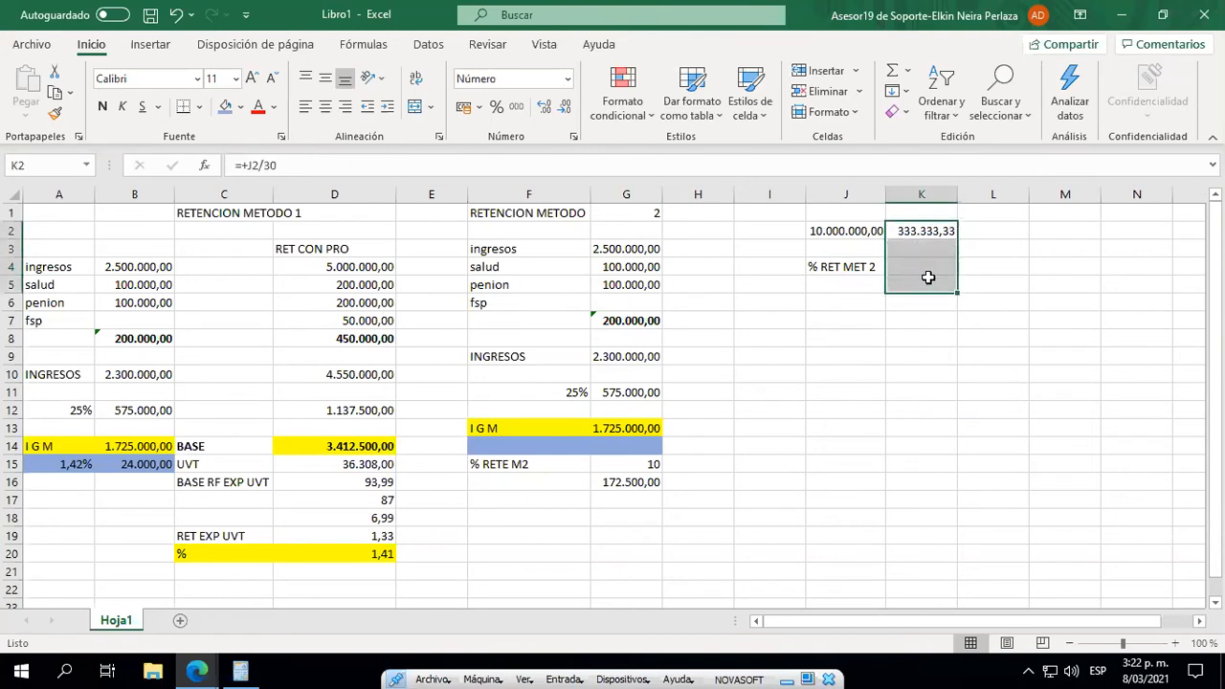
left_click(927, 263)
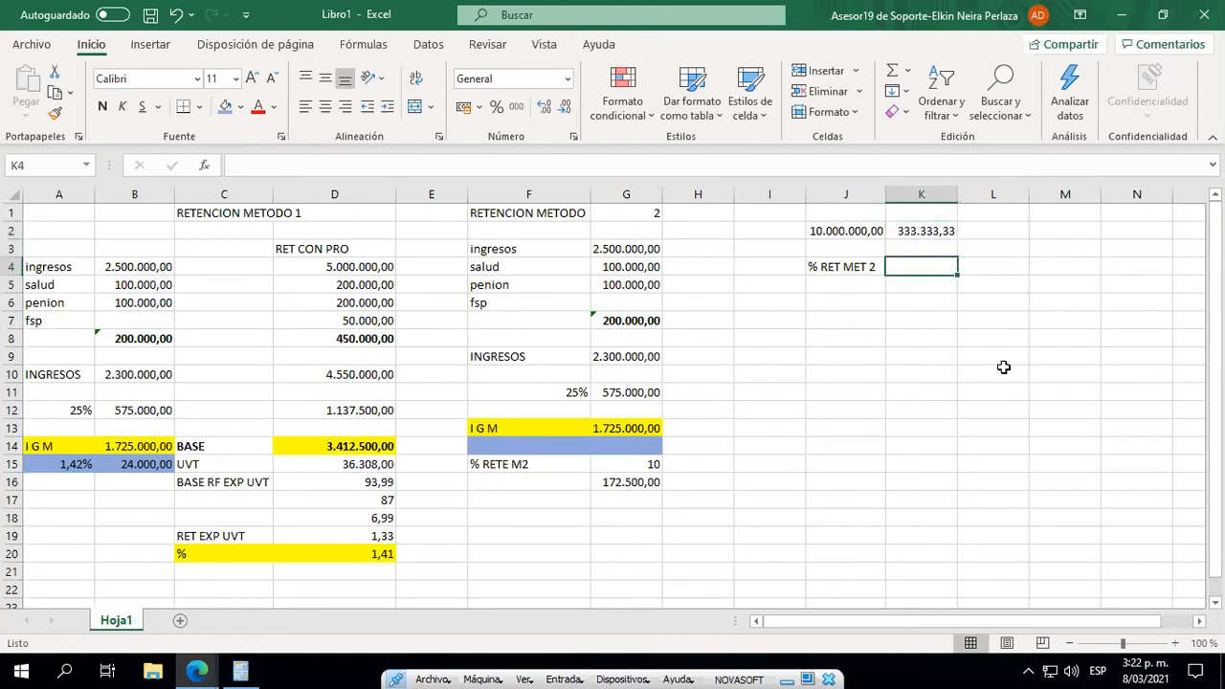
- Switch to Novasoft, search the application menu for "uvt" and open the Rangos en UVT para Retención table
left_click(1121, 15)
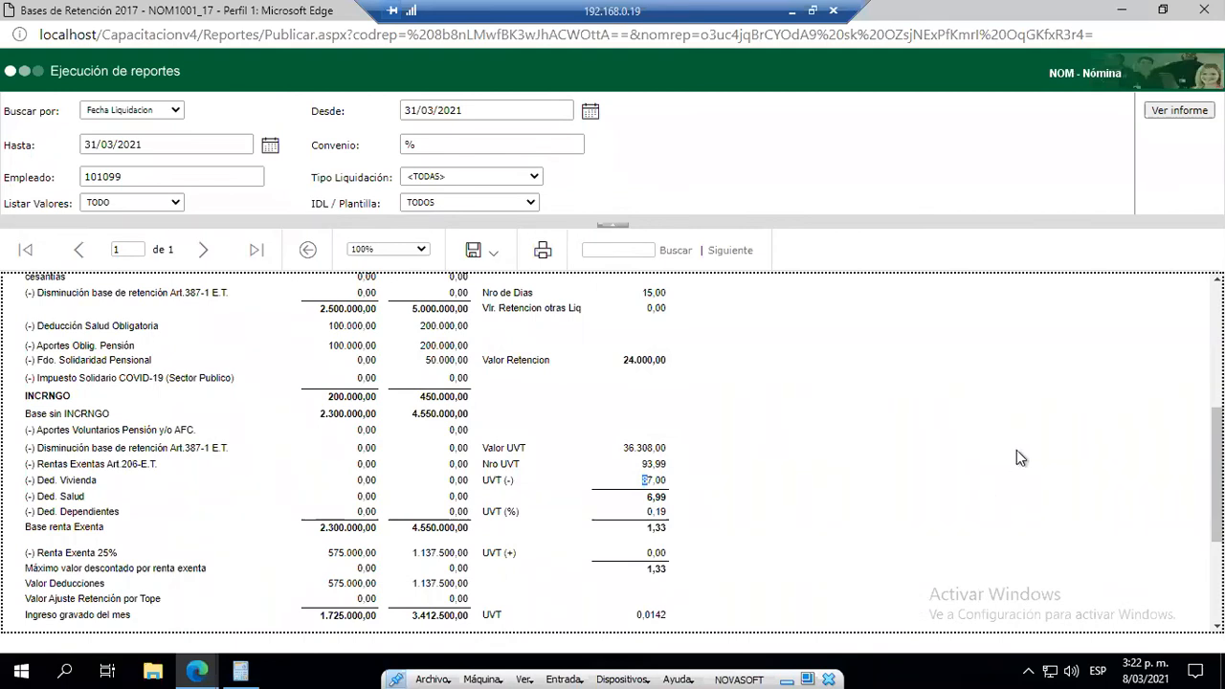
left_click(1122, 11)
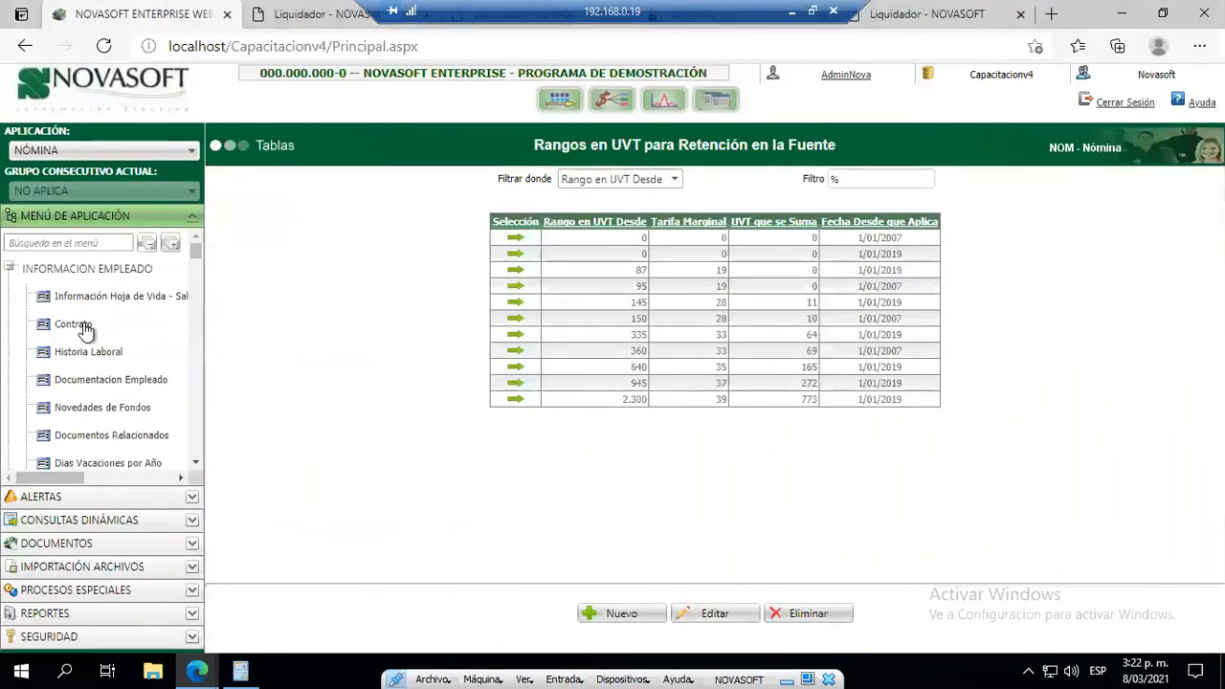
left_click(87, 243)
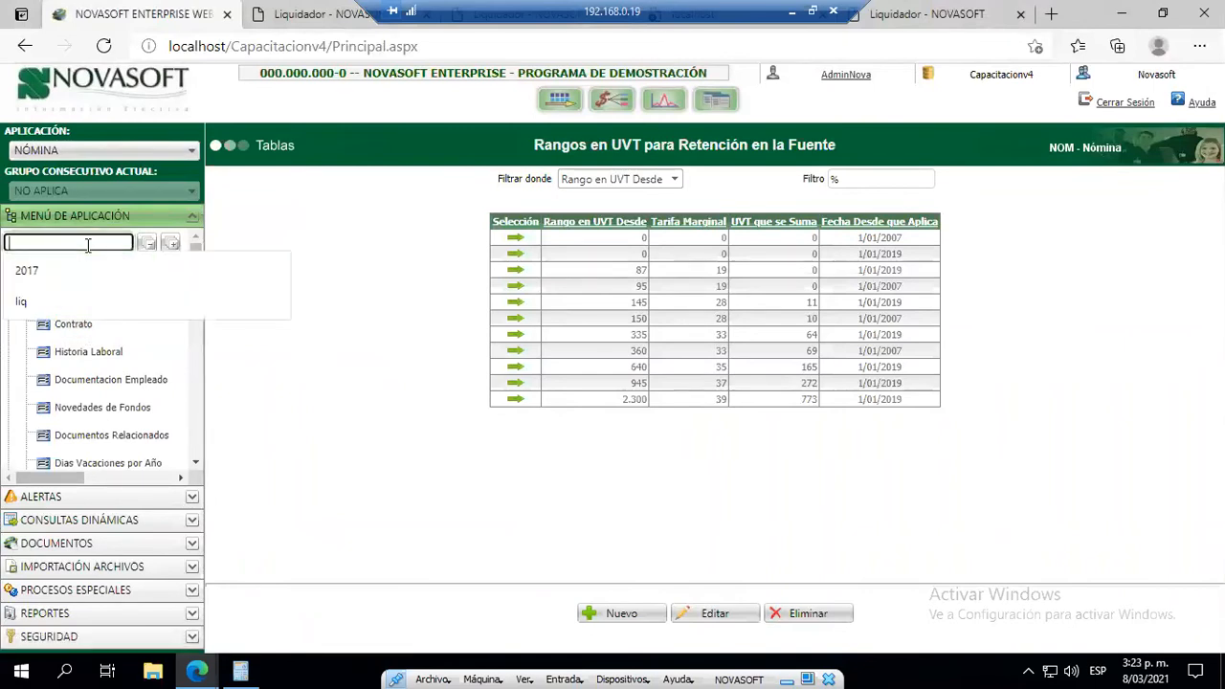
type("uvt")
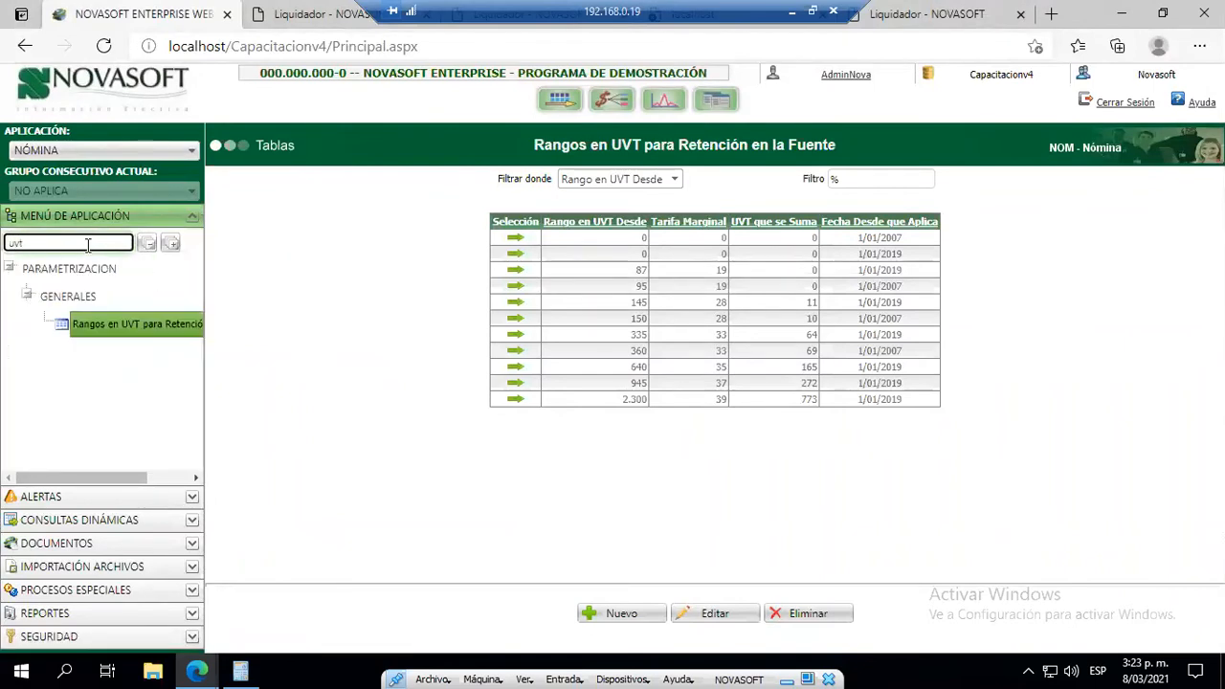
left_click(160, 331)
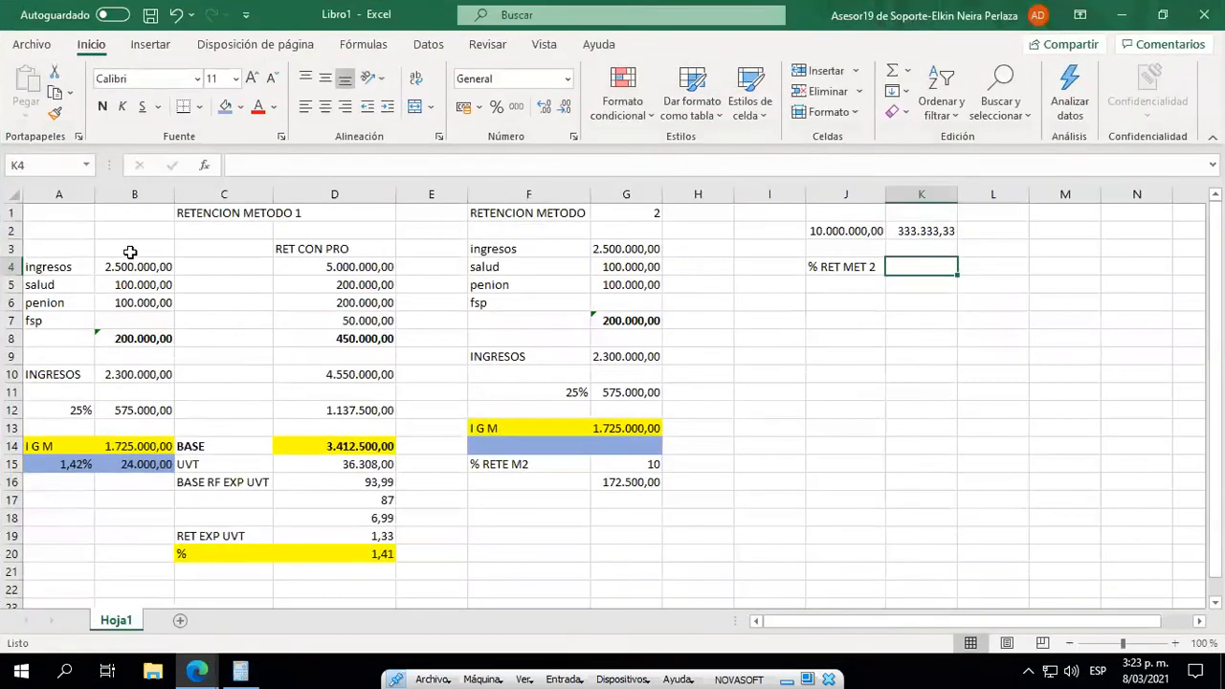
- Review the method 1 withholding calculation in columns C and D of the Excel workbook
left_click(316, 356)
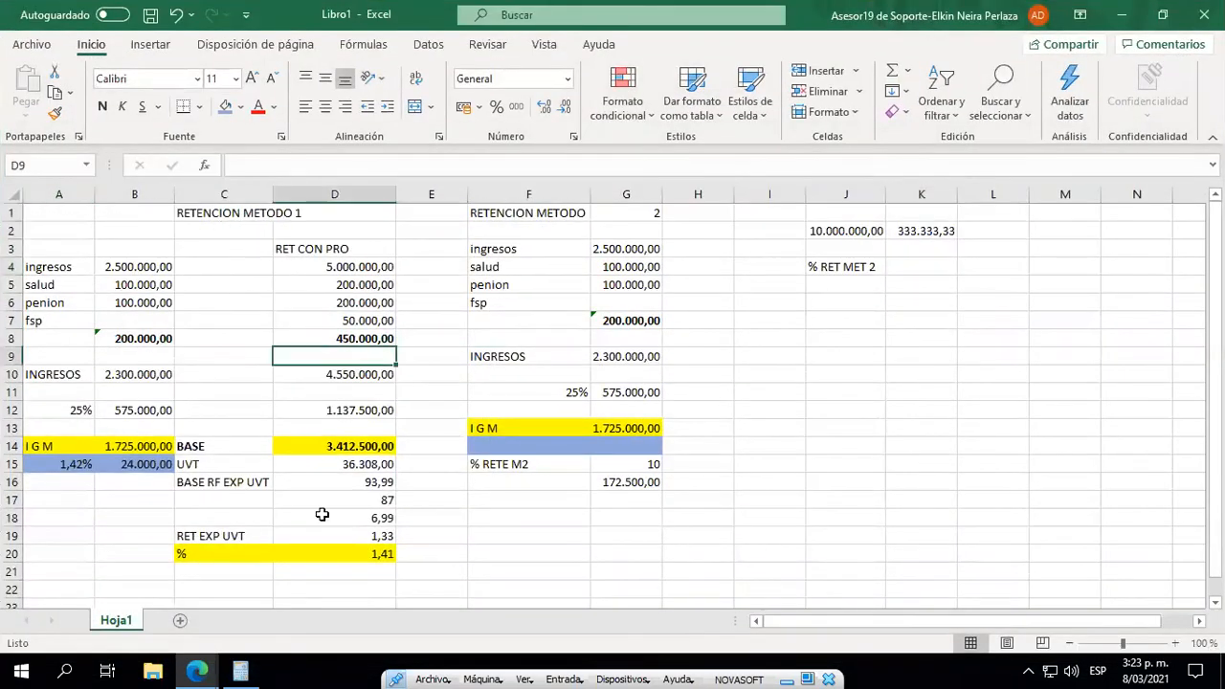
left_click(339, 272)
left_click_drag(230, 194, 357, 202)
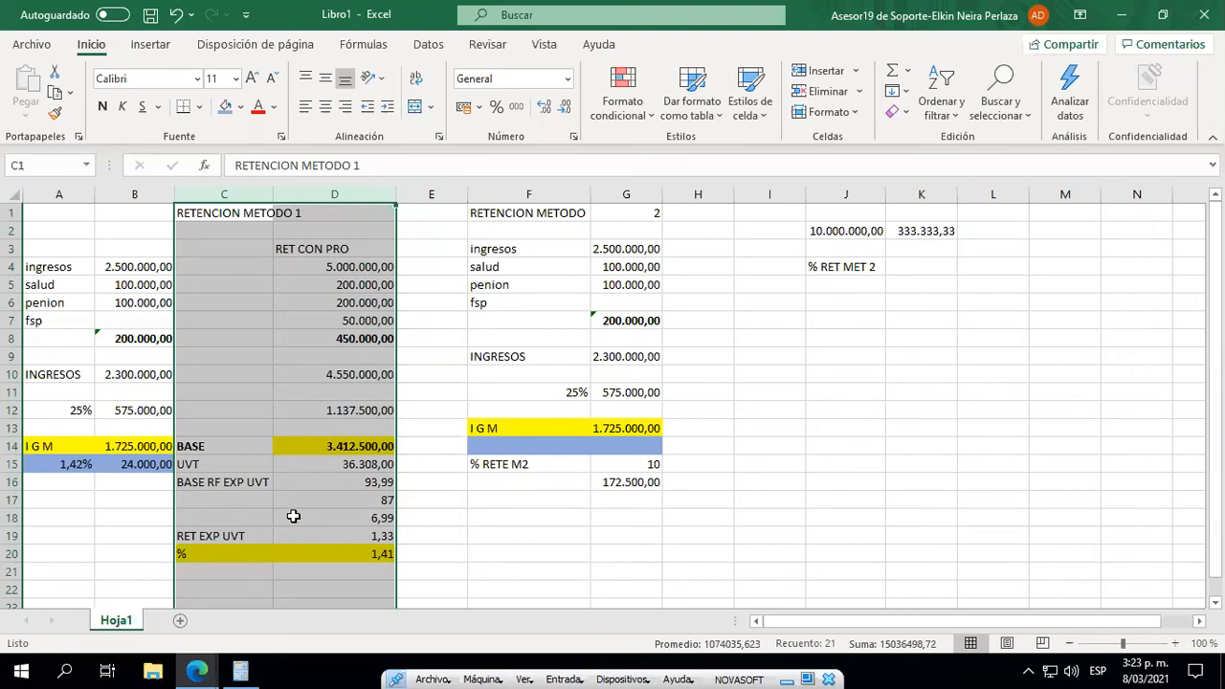
- Switch to the Novasoft Liquidador, run Liquidación de Nómina for 31/03/2021 with the defined employee criterion, and close the process result
left_click(196, 673)
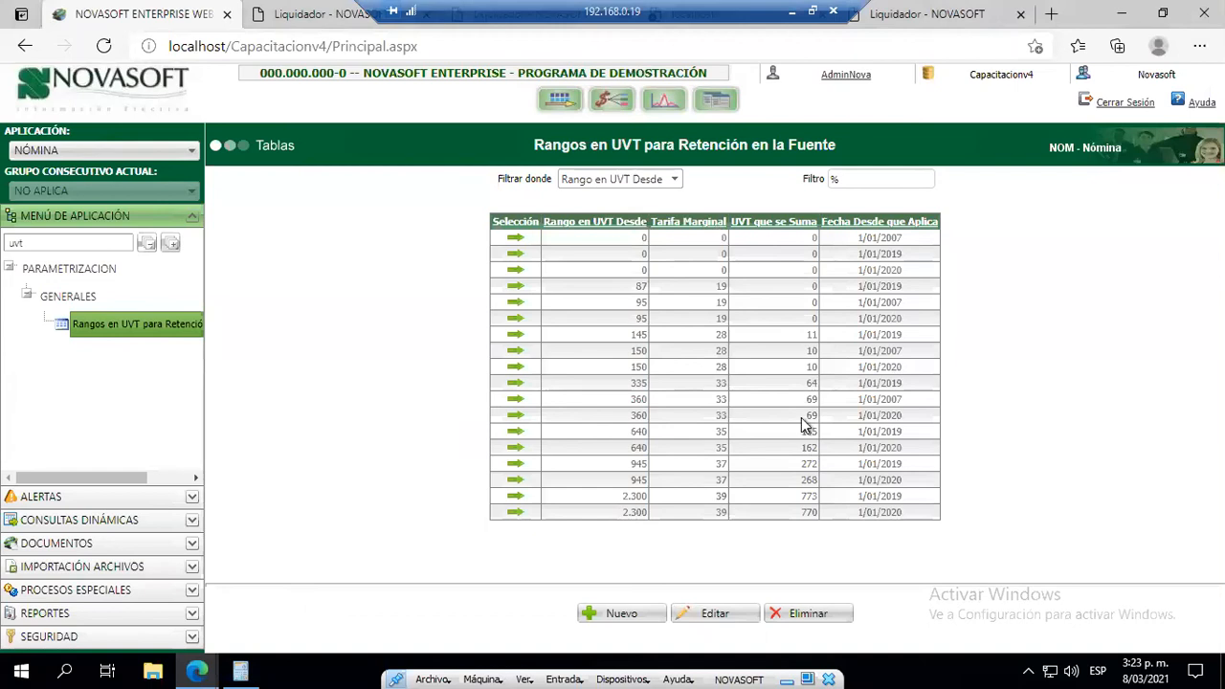
left_click(287, 15)
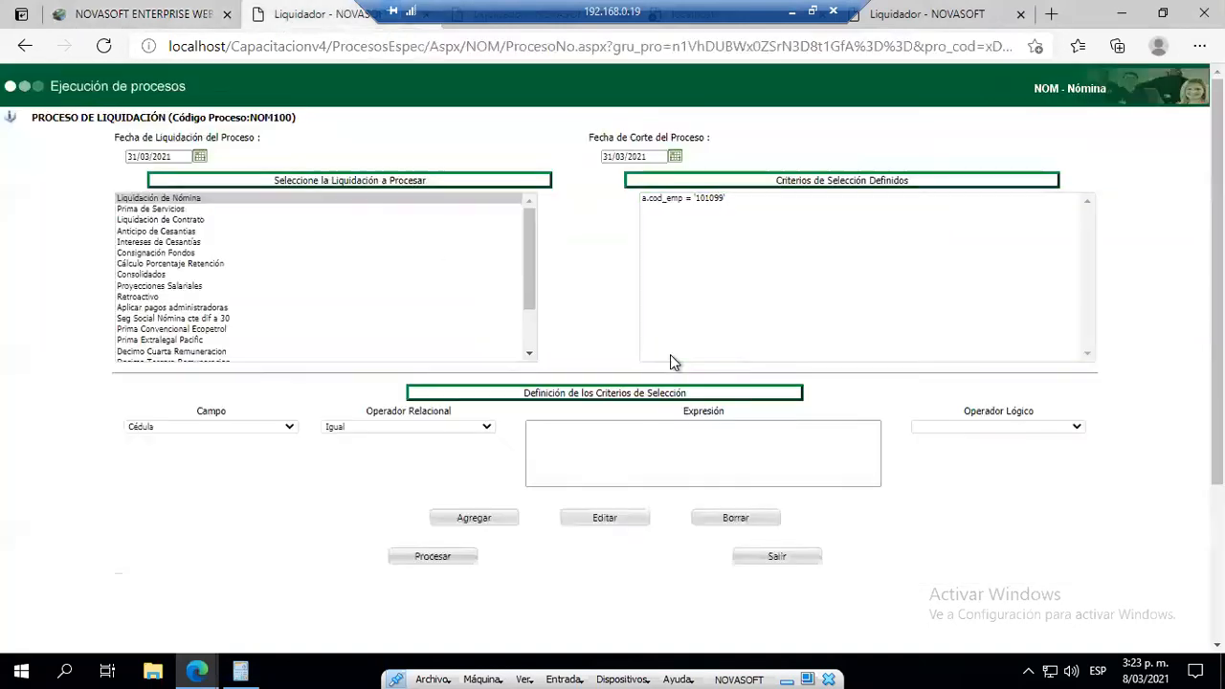
left_click(453, 561)
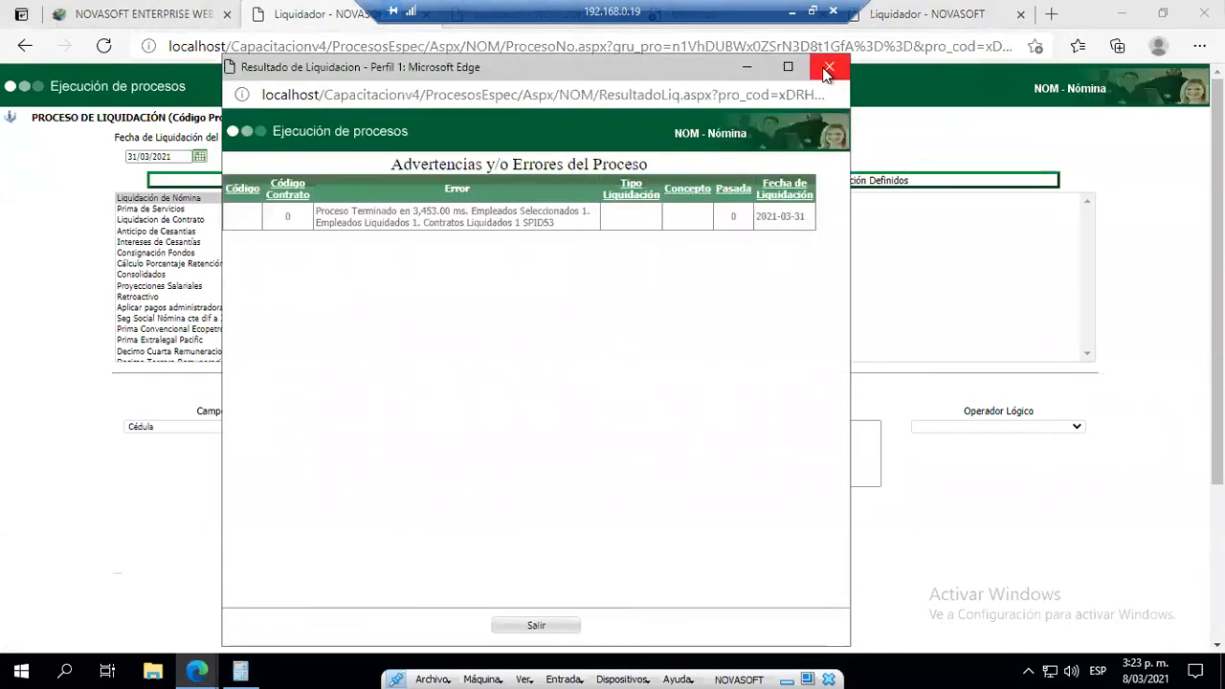
left_click(827, 73)
- Close both open Bases de Retención 2017 report windows
mouse_move(240, 672)
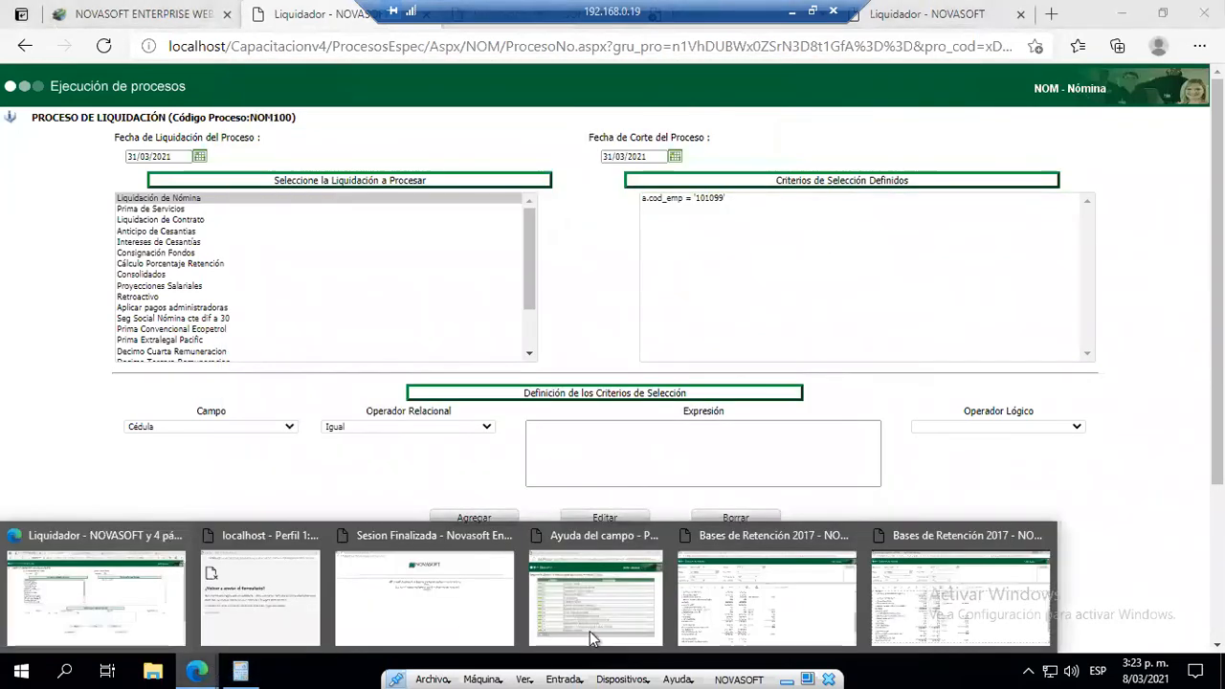
left_click(940, 612)
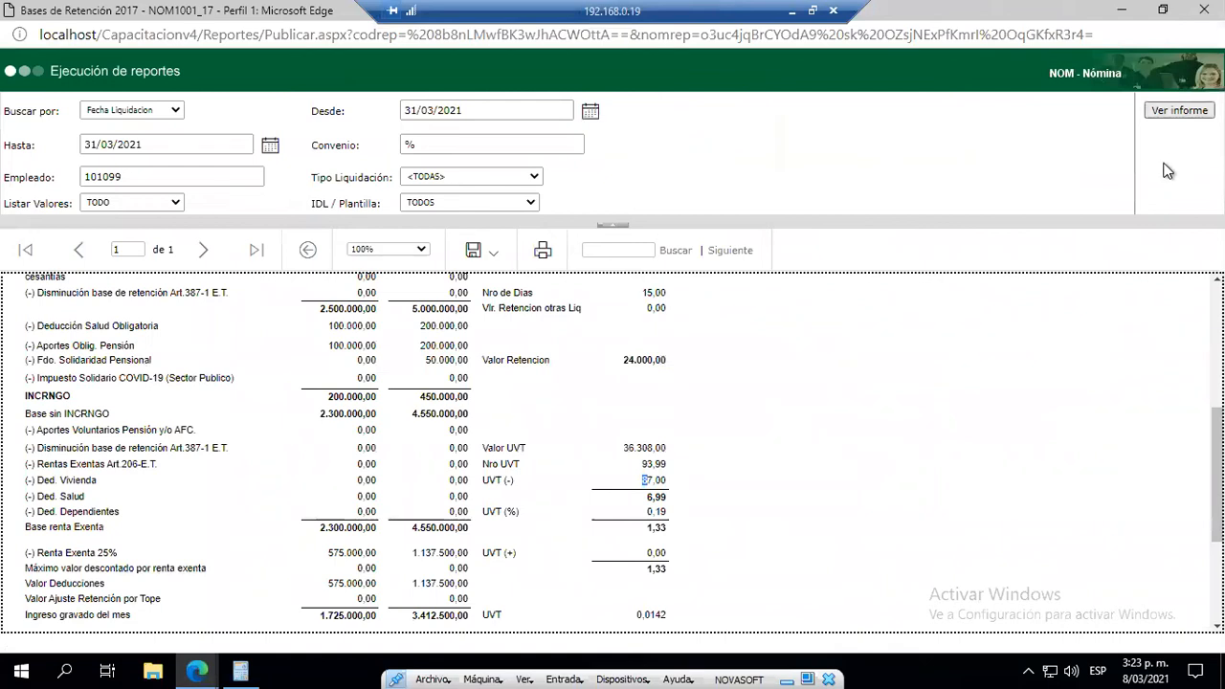
left_click(1204, 8)
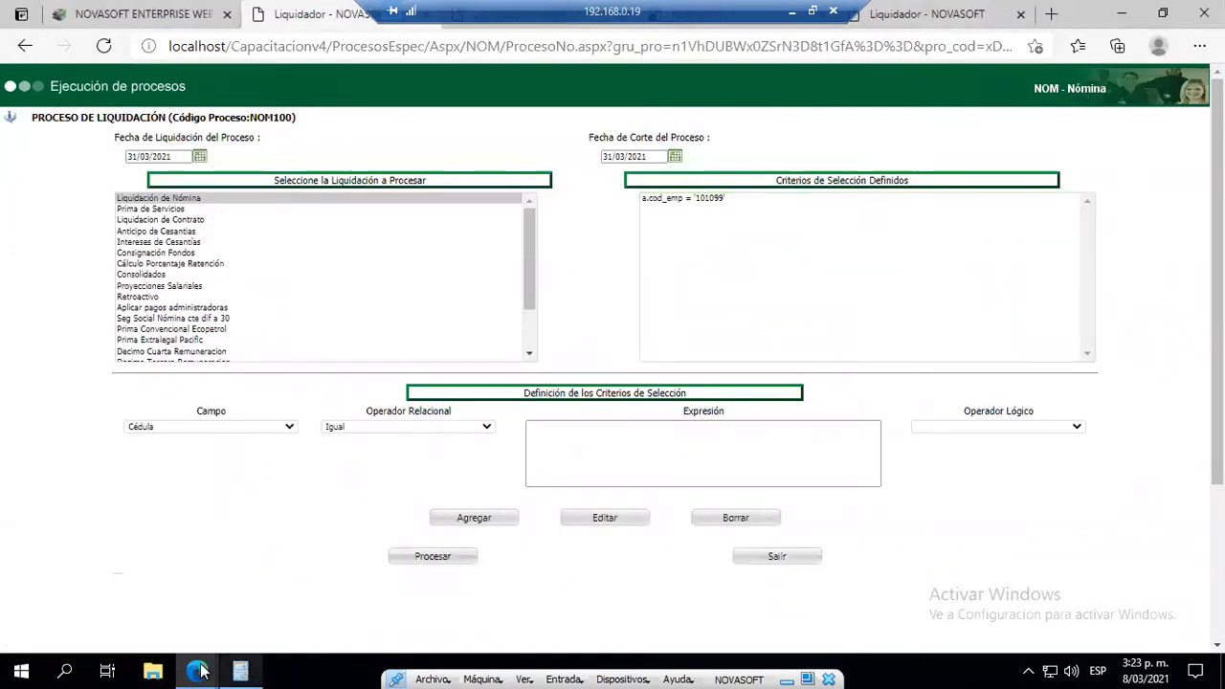
mouse_move(201, 669)
left_click(842, 612)
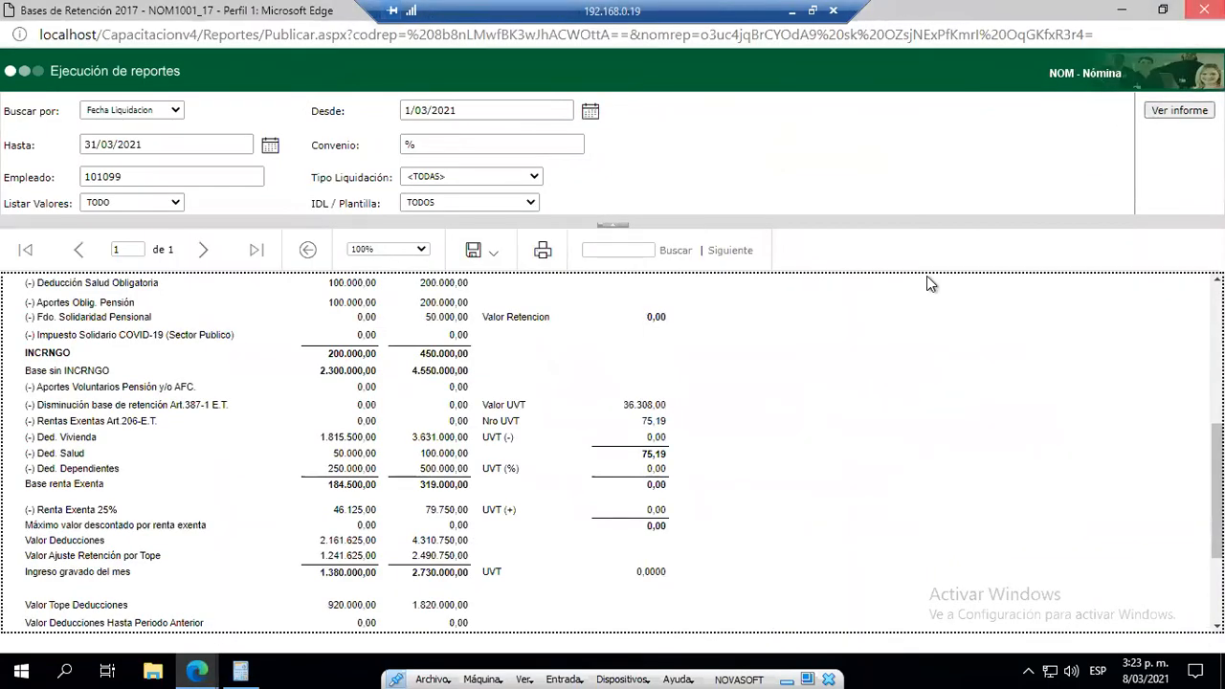
left_click(1204, 9)
- Close the leftover Ayuda del campo and Sesion Finalizada browser windows
mouse_move(197, 670)
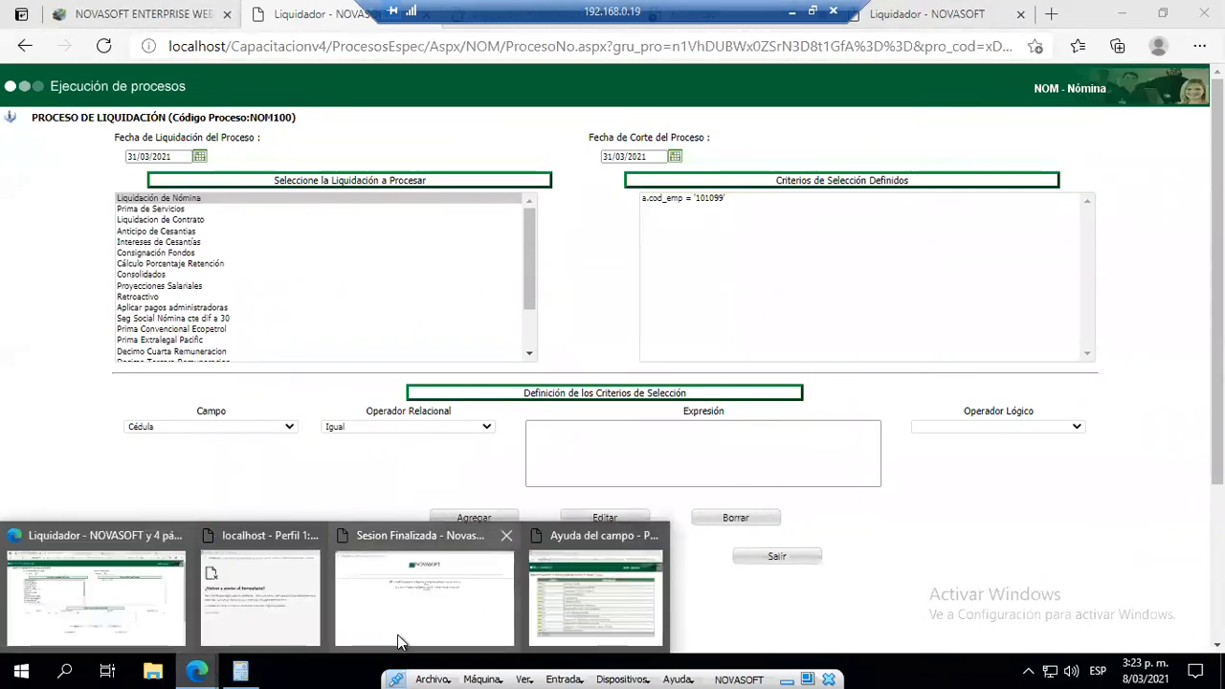
left_click(613, 606)
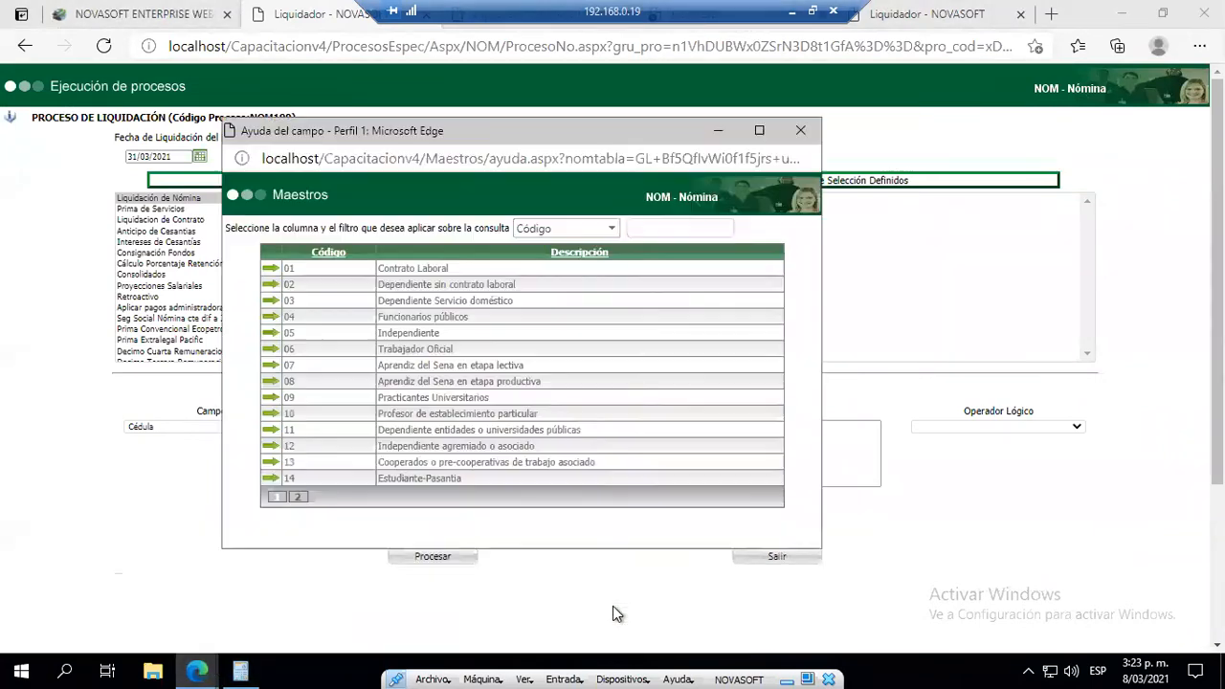
left_click(811, 131)
mouse_move(197, 670)
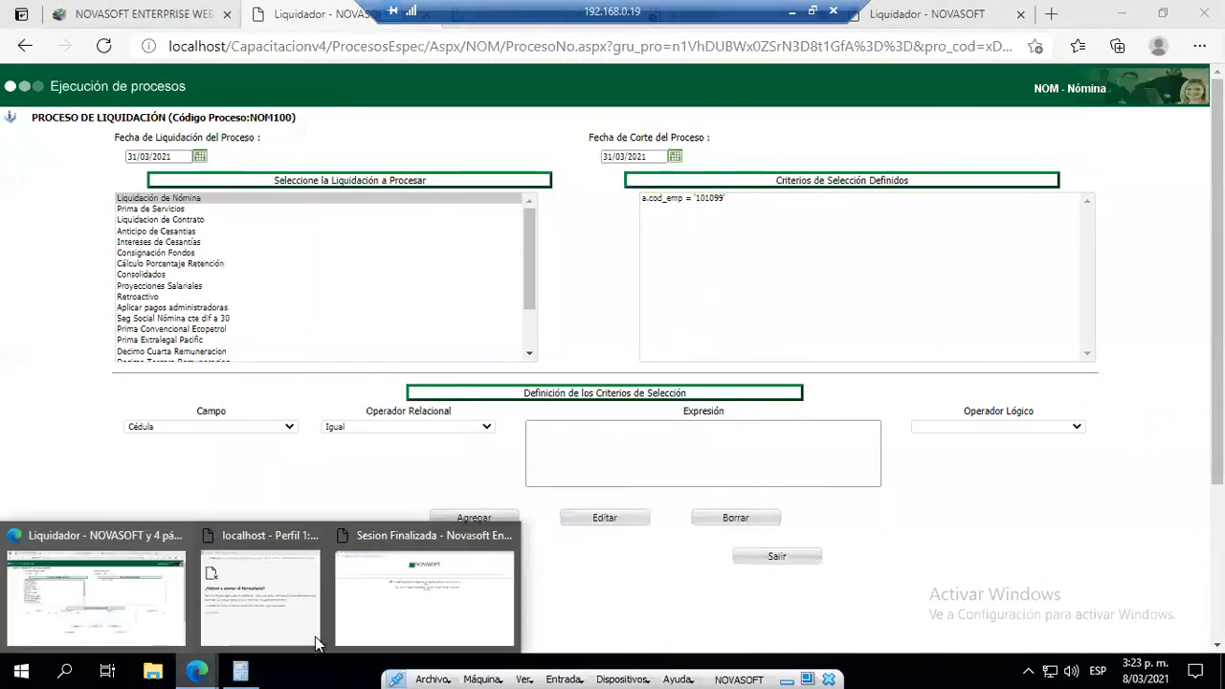
left_click(438, 609)
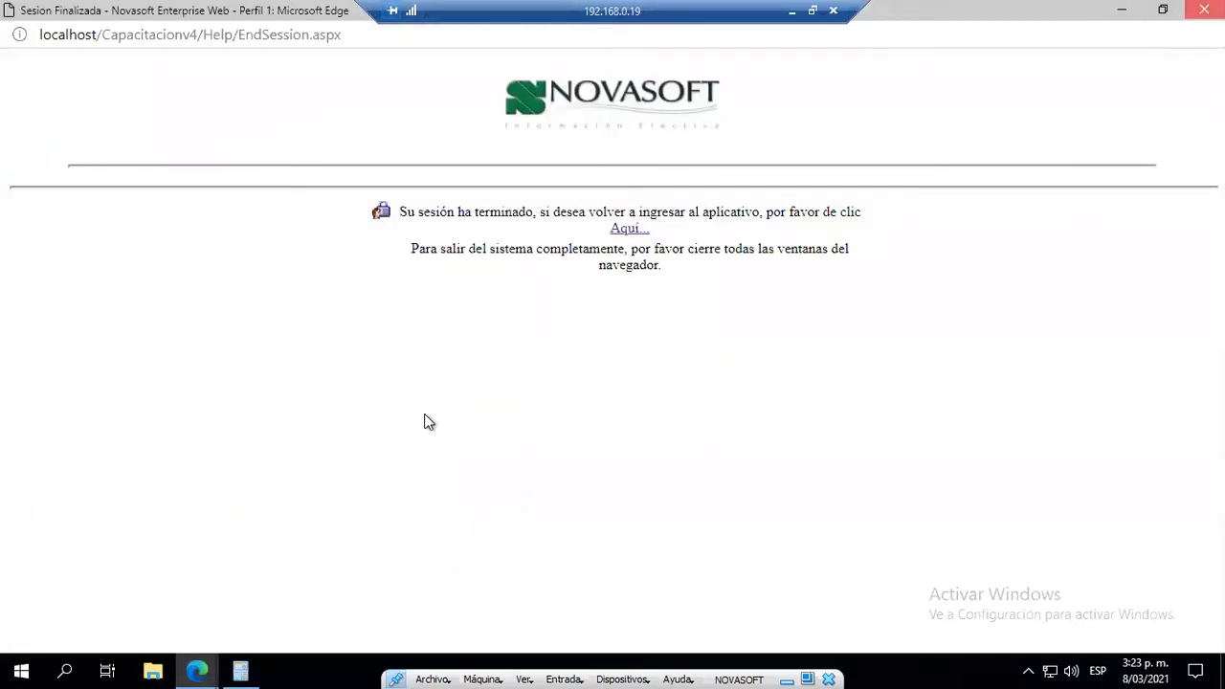
left_click(1204, 9)
left_click(197, 669)
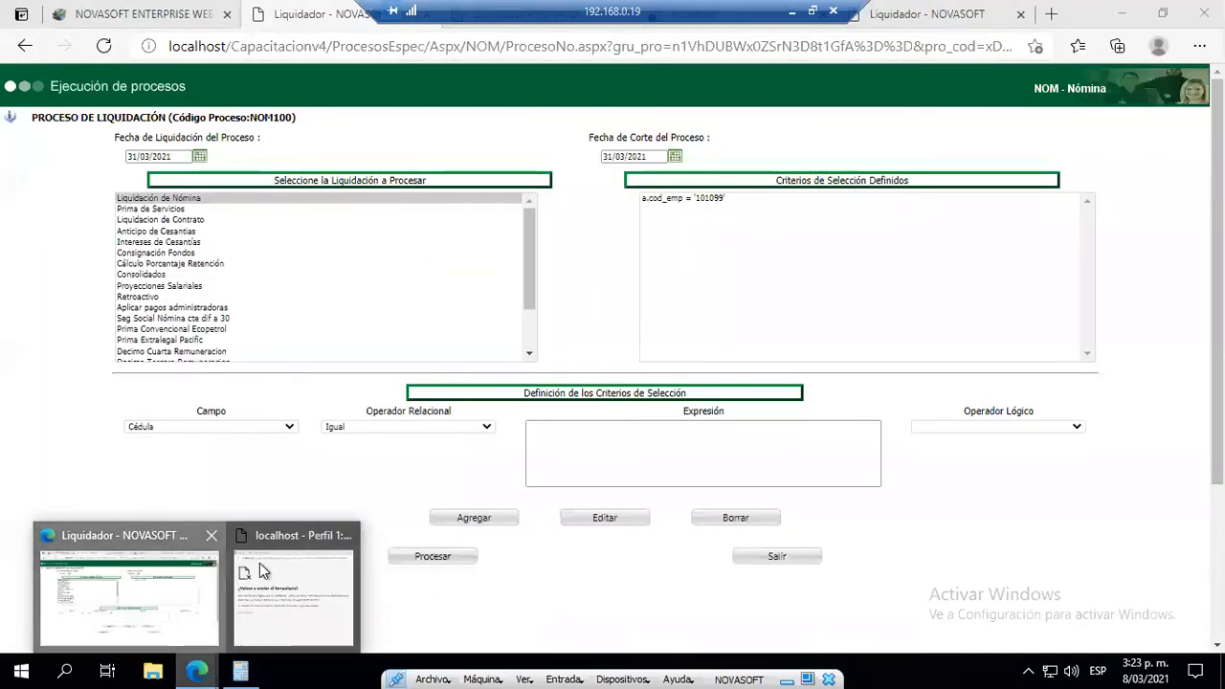
- Search the Novasoft application menu for "2017" and open the Bases de Retención 2017 report
left_click(188, 17)
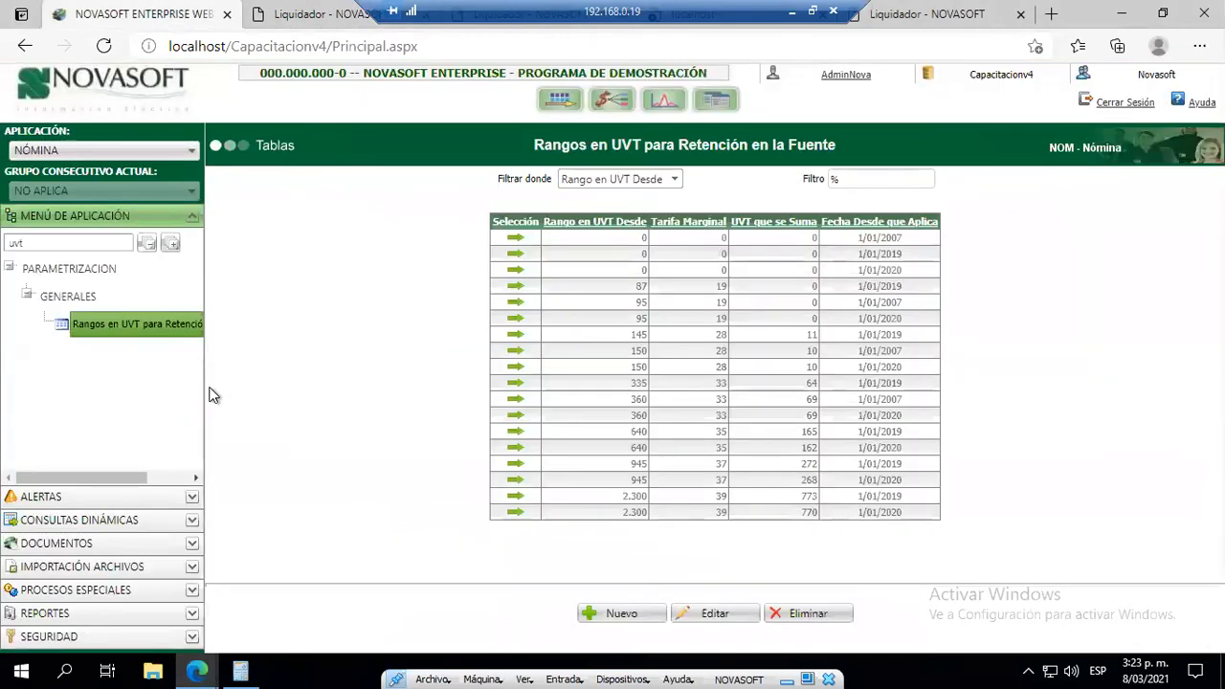
double_click(9, 243)
type("2017")
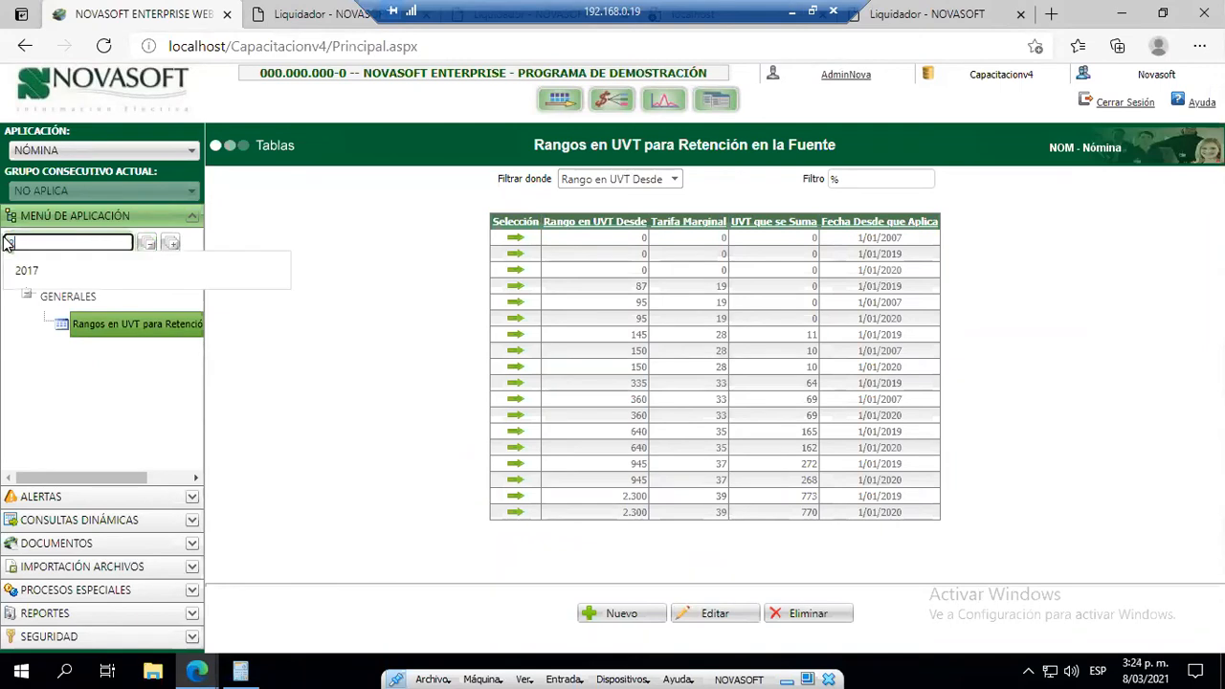
key("Return")
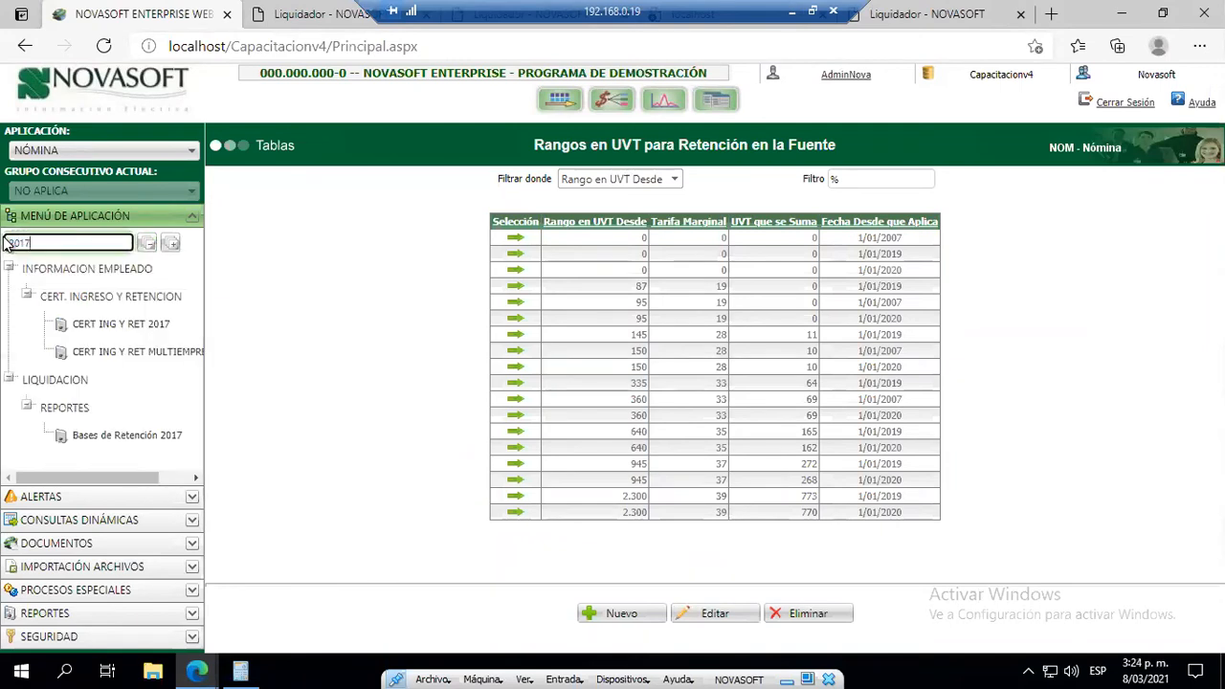
left_click(97, 447)
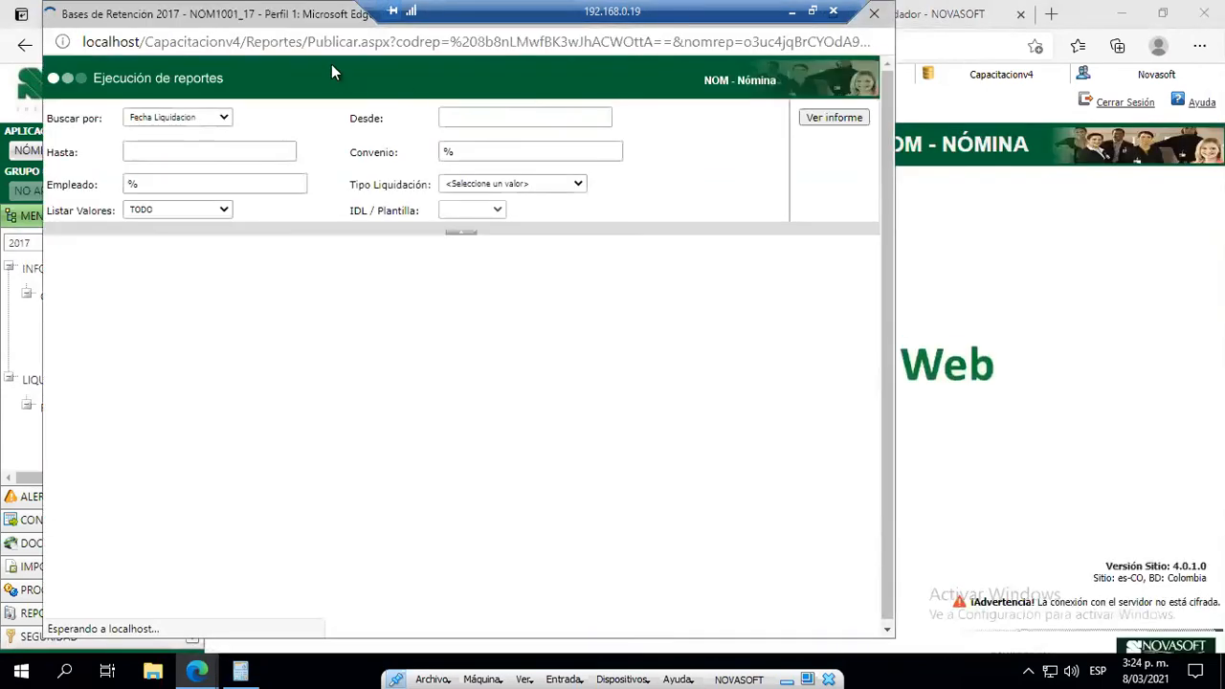
- Set the report's Desde and Hasta dates to 31/03/2021 and filter Empleado by the method 1 projection employee's code
left_click(632, 119)
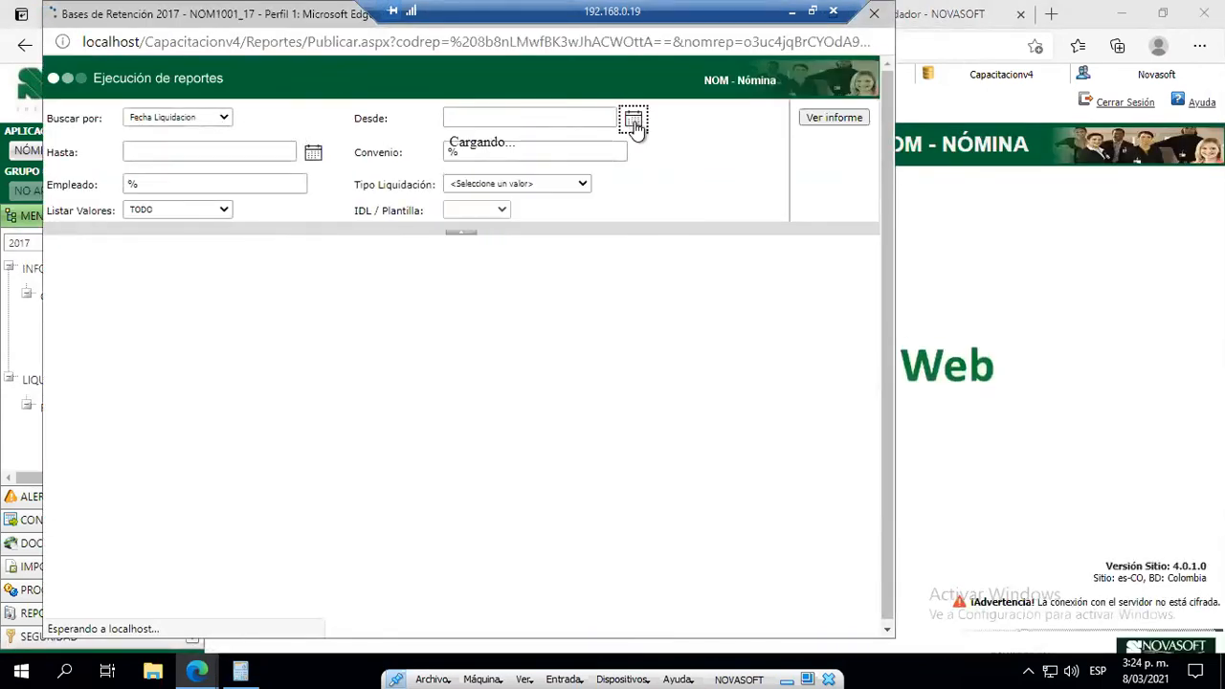
left_click(533, 254)
left_click(313, 156)
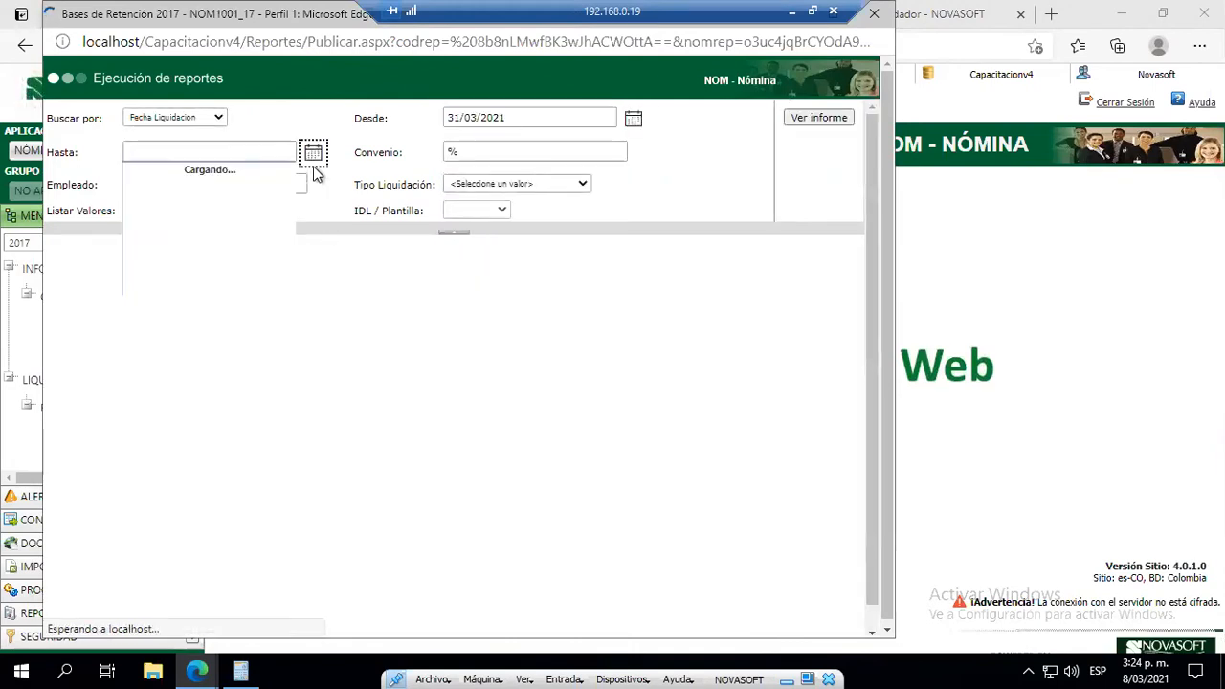
left_click(211, 290)
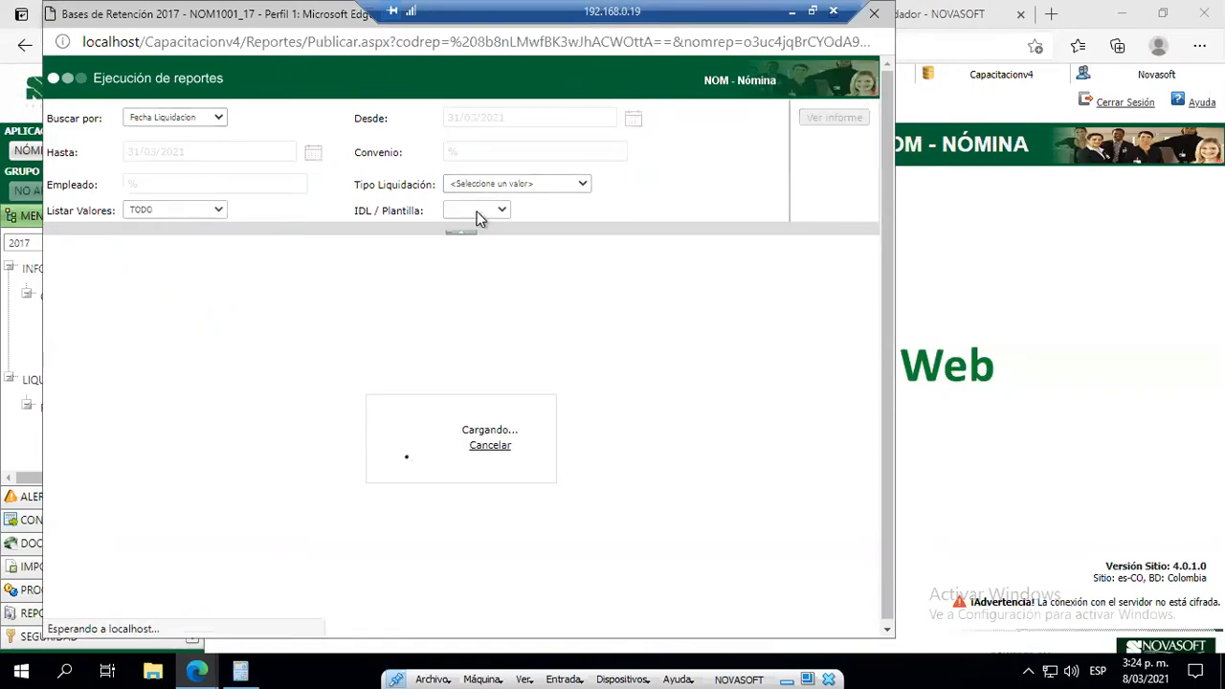
left_click(96, 186)
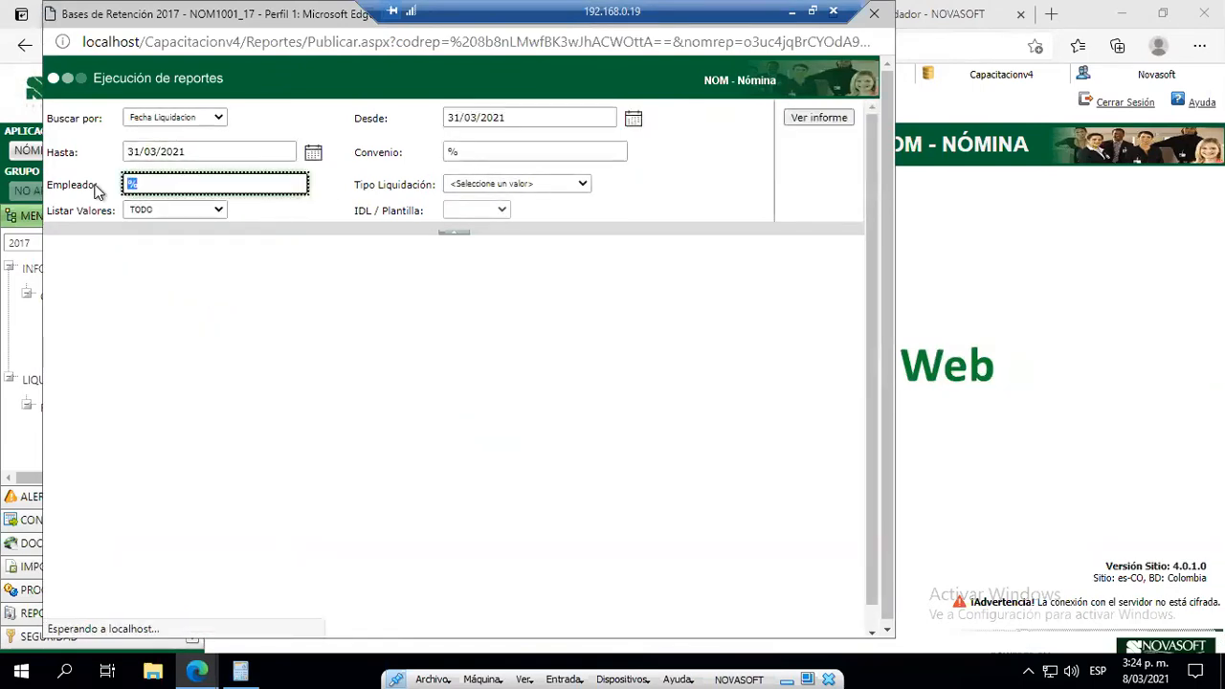
type("1010")
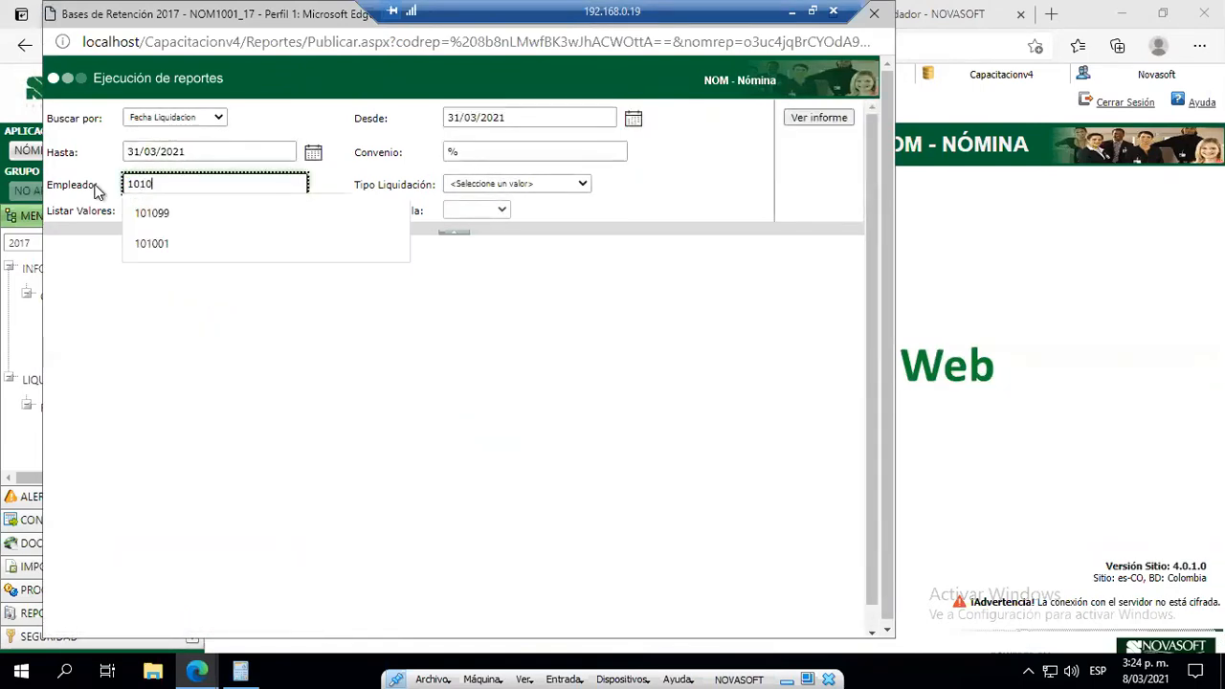
key("Down")
key("Return")
- Set Tipo Liquidación to <TODAS> and IDL / Plantilla to TODOS, generate the report, and maximize its window
left_click(469, 186)
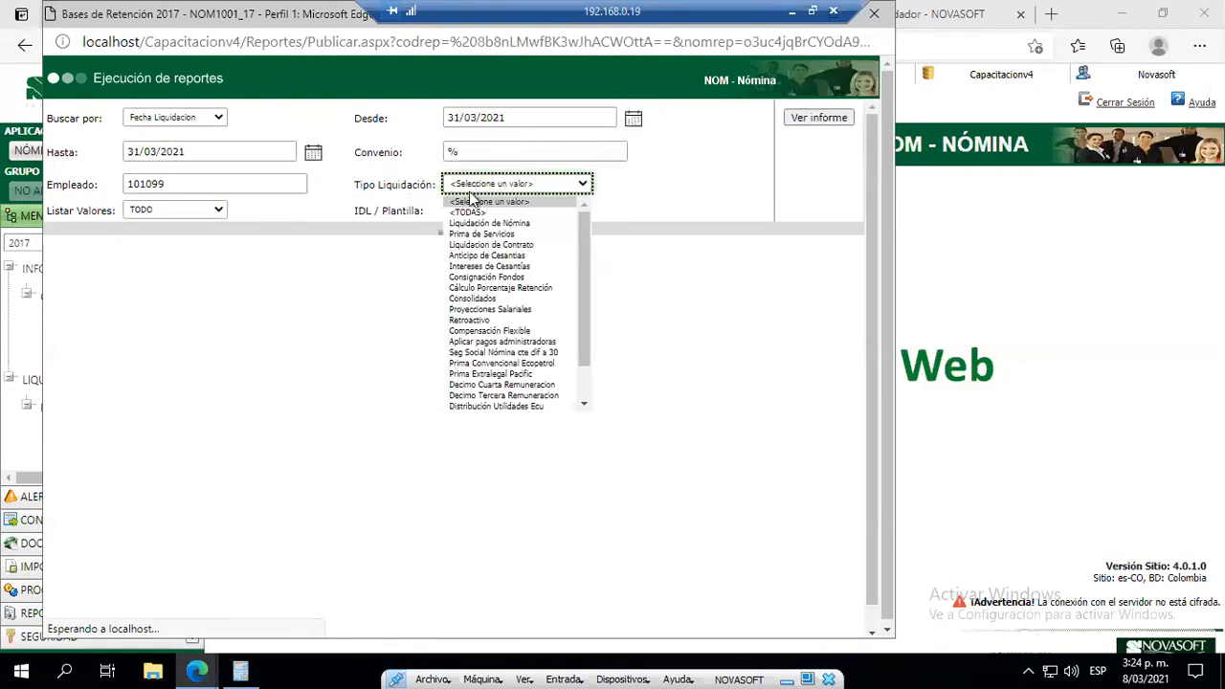
left_click(469, 212)
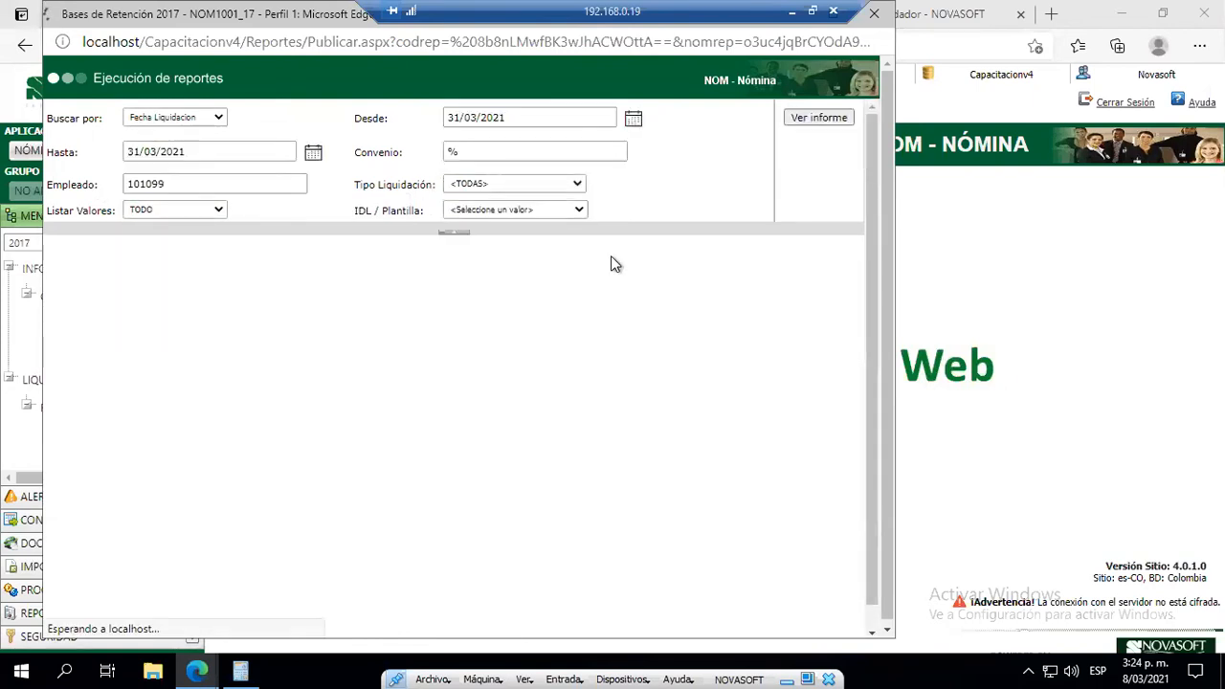
left_click(539, 210)
left_click(484, 238)
left_click(800, 119)
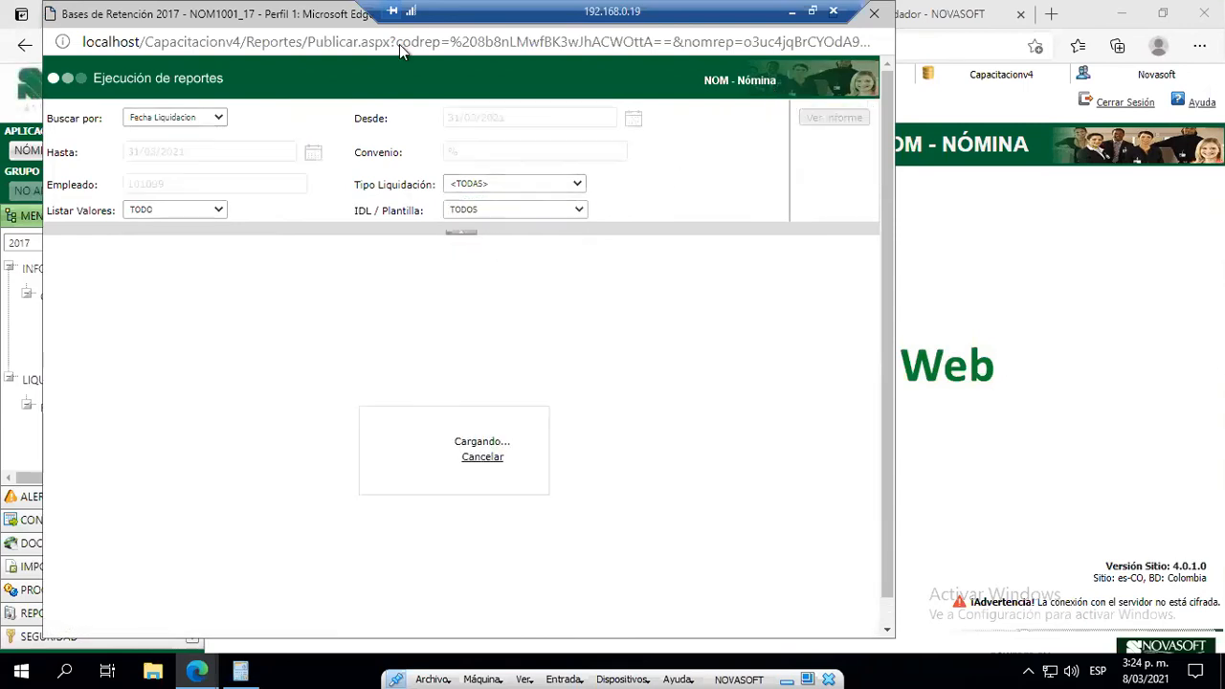
double_click(286, 18)
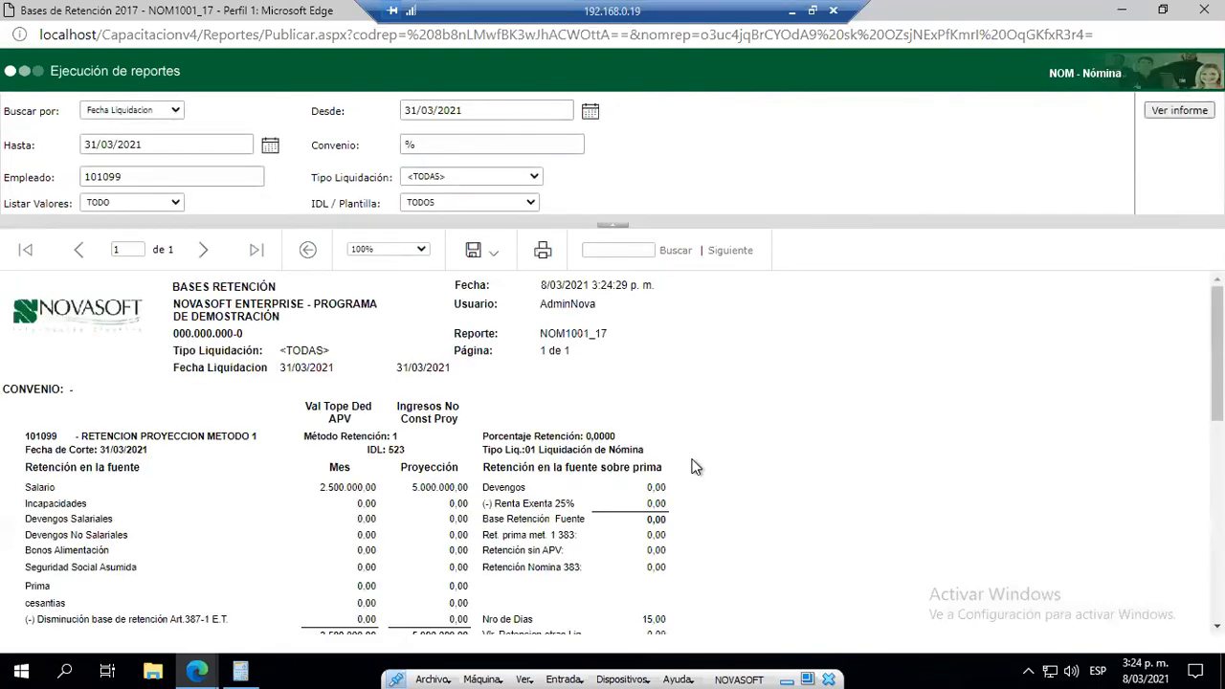
- Examine the report's projected bases, deductions and UVT figures, marking the Valor Retencion line
scroll(696, 466, "down", 5)
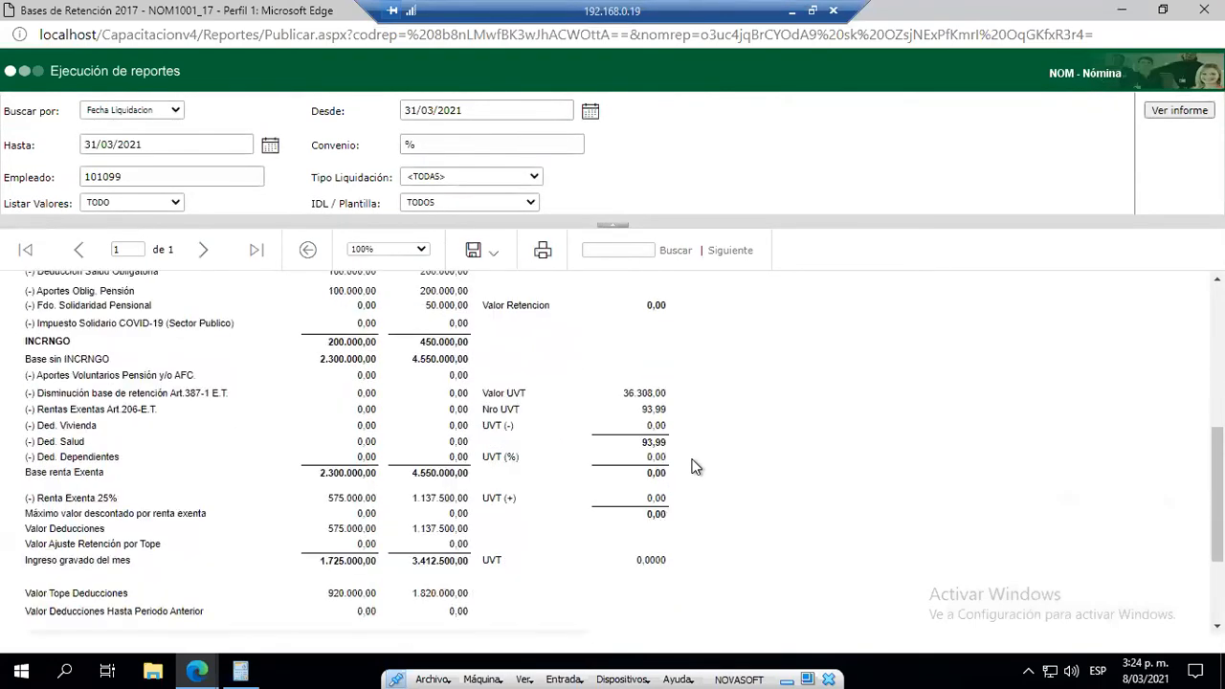
scroll(696, 466, "down", 2)
scroll(696, 466, "up", 3)
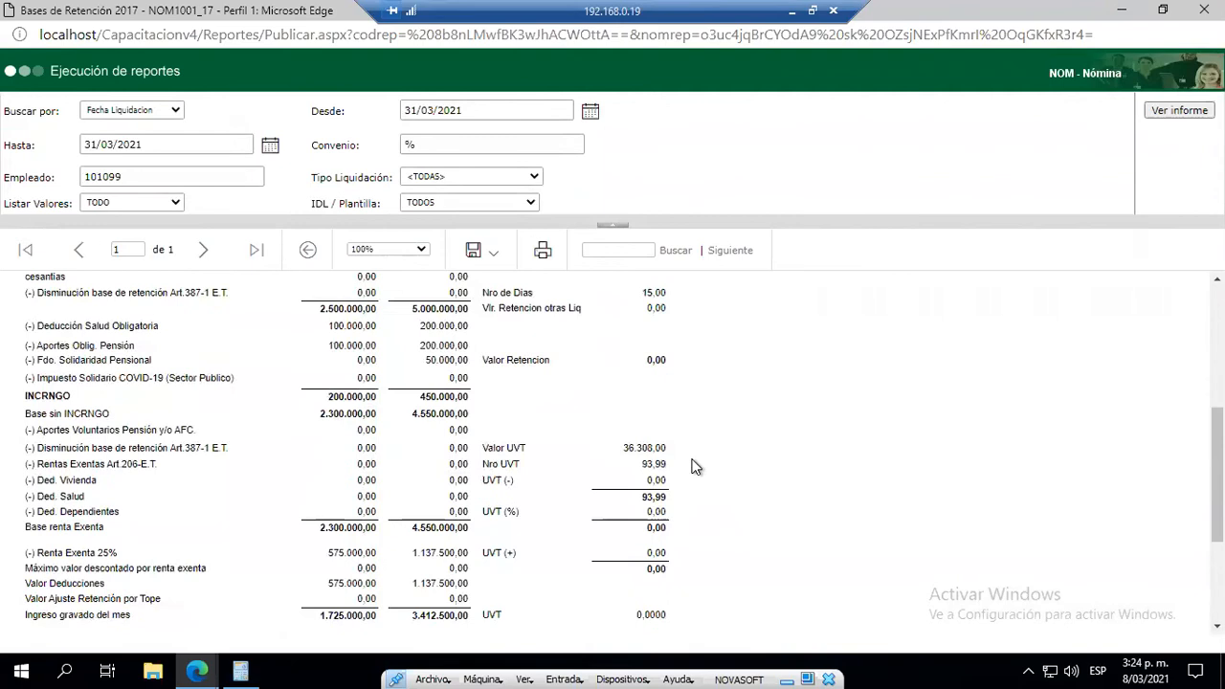
scroll(914, 483, "up", 5)
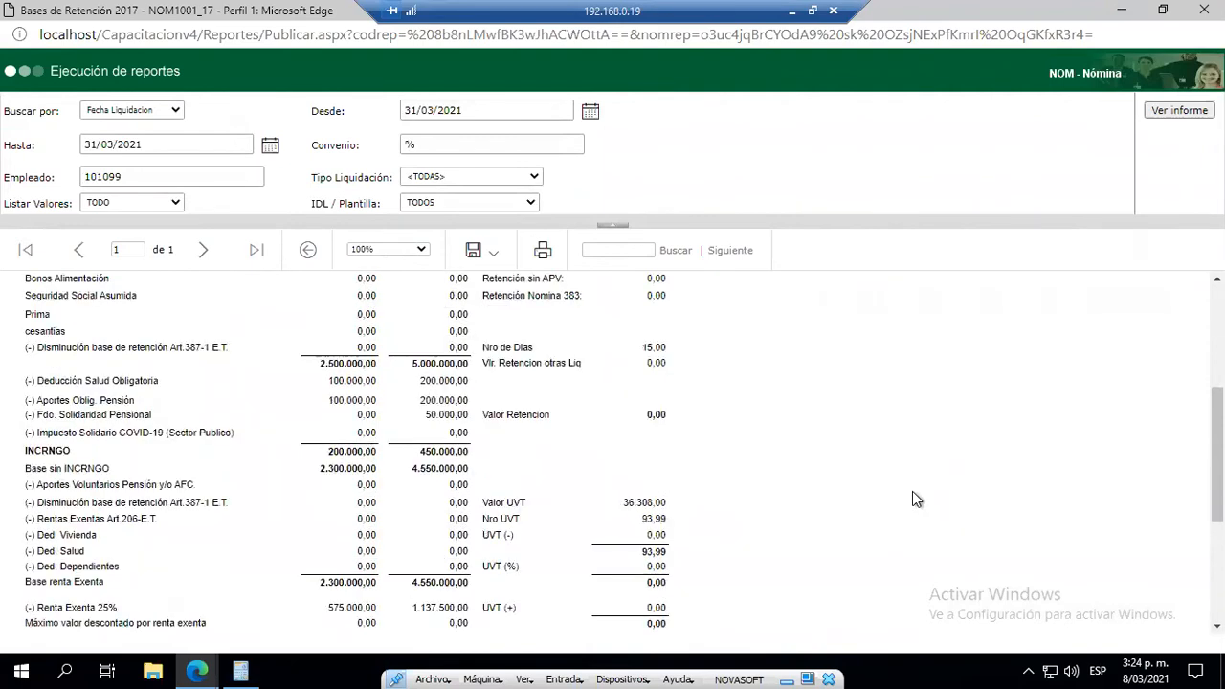
scroll(858, 498, "down", 5)
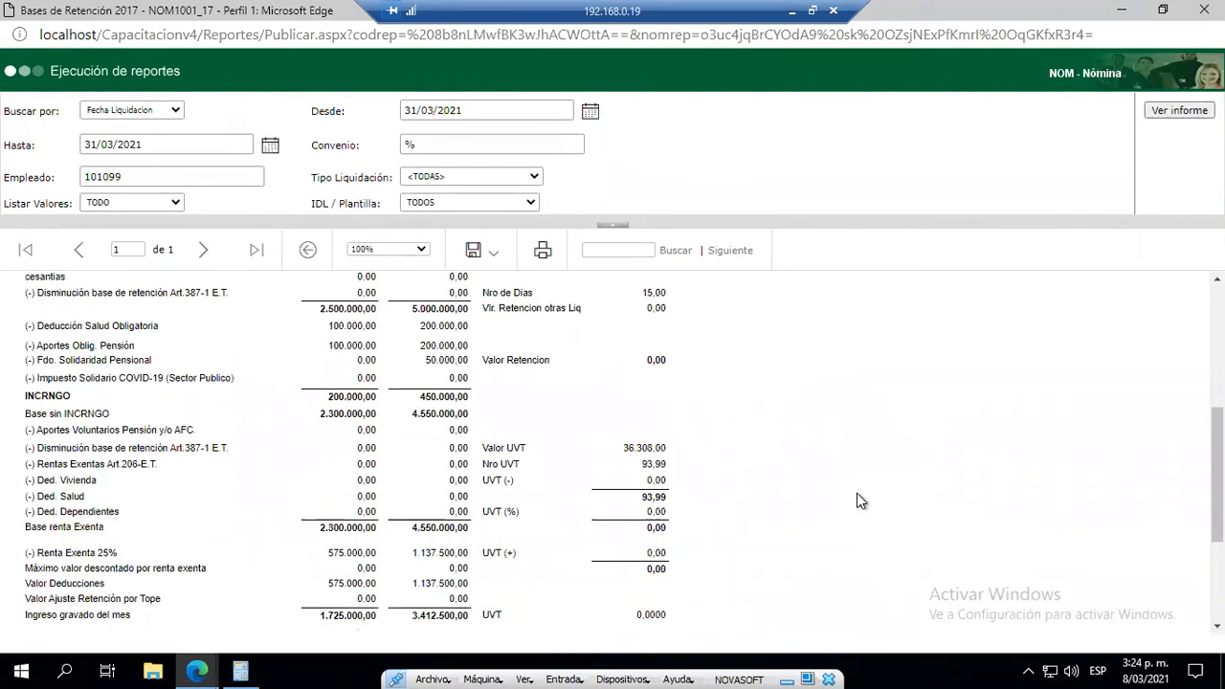
scroll(857, 498, "down", 1)
scroll(858, 498, "up", 1)
mouse_move(475, 337)
left_mouse_down()
mouse_move(481, 409)
mouse_move(700, 391)
left_mouse_up()
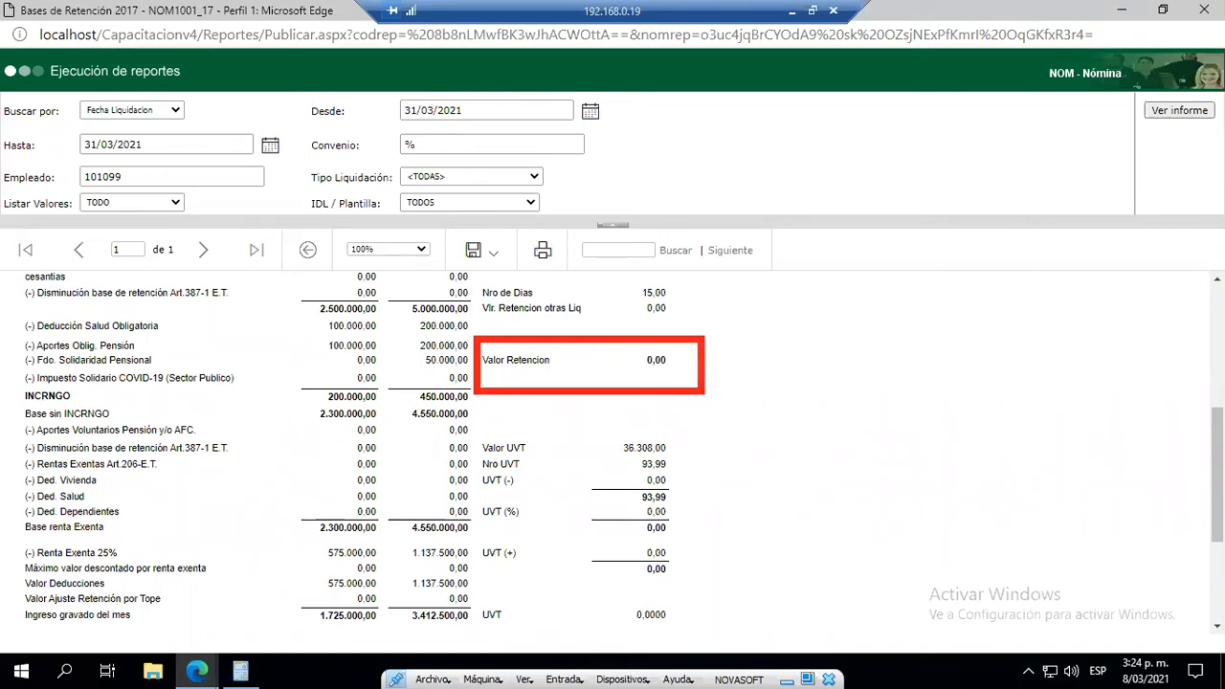
left_click(701, 384)
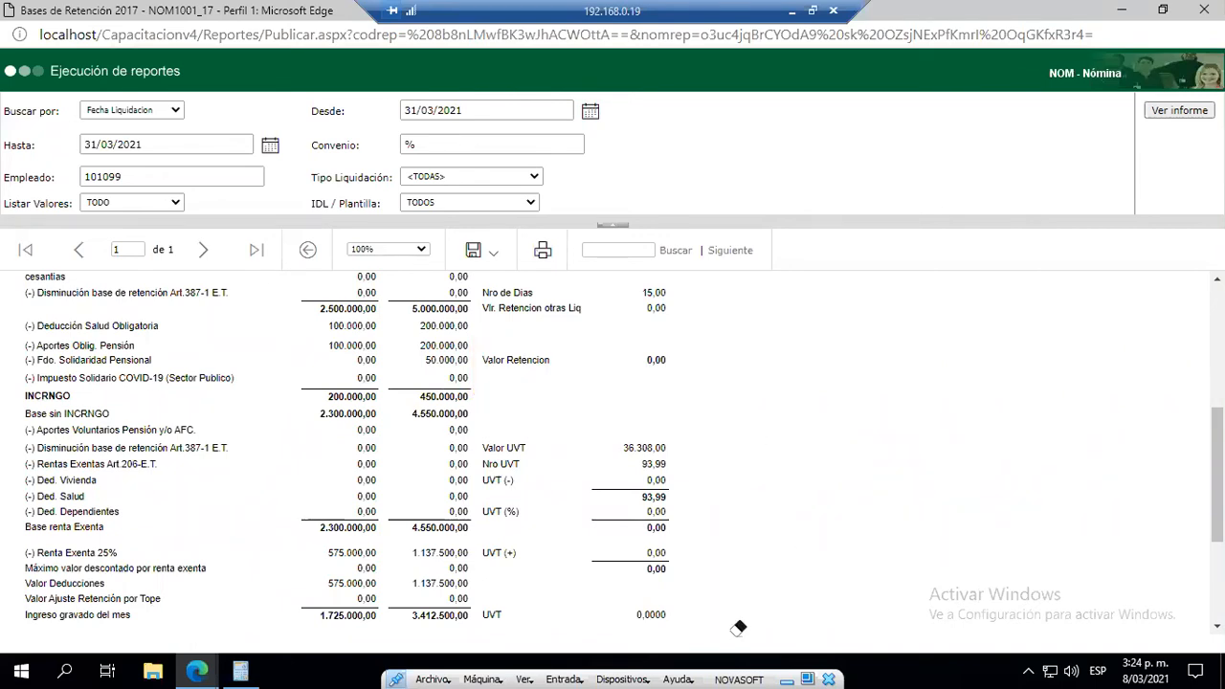
- Switch to the Excel workbook and delete the columns from F onward holding the RETENCION METODO 2 calculation and side notes
key("alt+Tab")
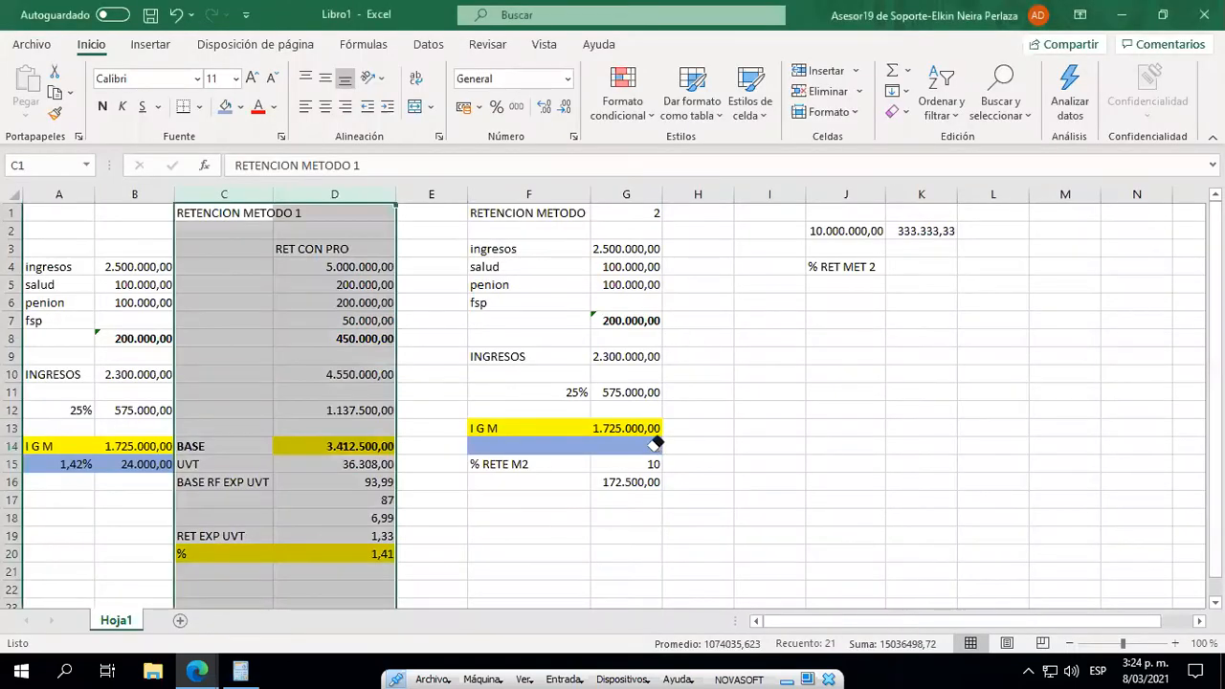
left_click(654, 443)
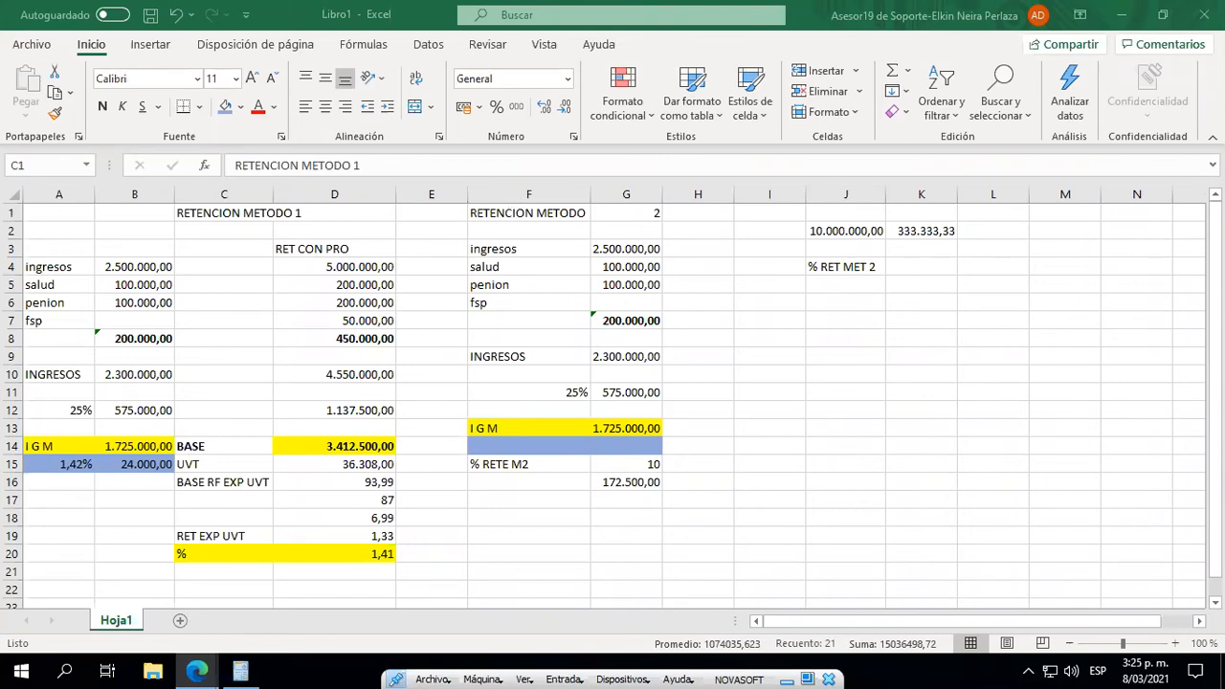
left_click_drag(489, 195, 933, 182)
key("Delete")
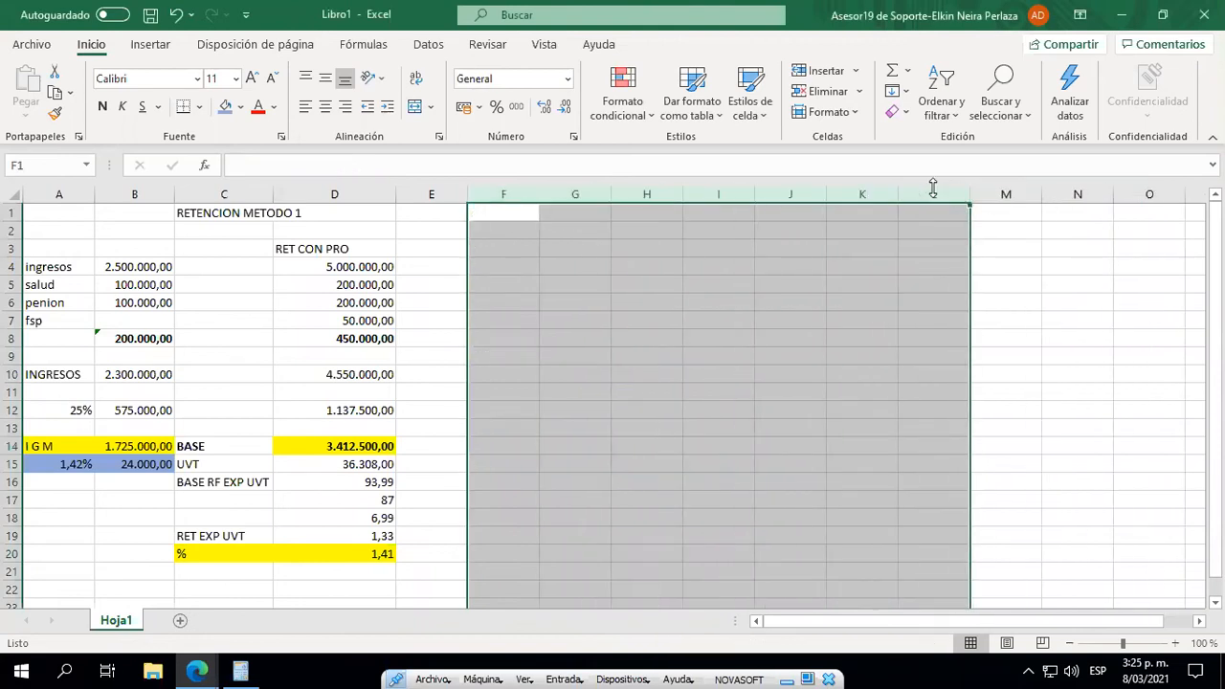
- Insert a blank column C before the RETENCION METODO 1 projection calculation
left_click(246, 247)
left_click(217, 195)
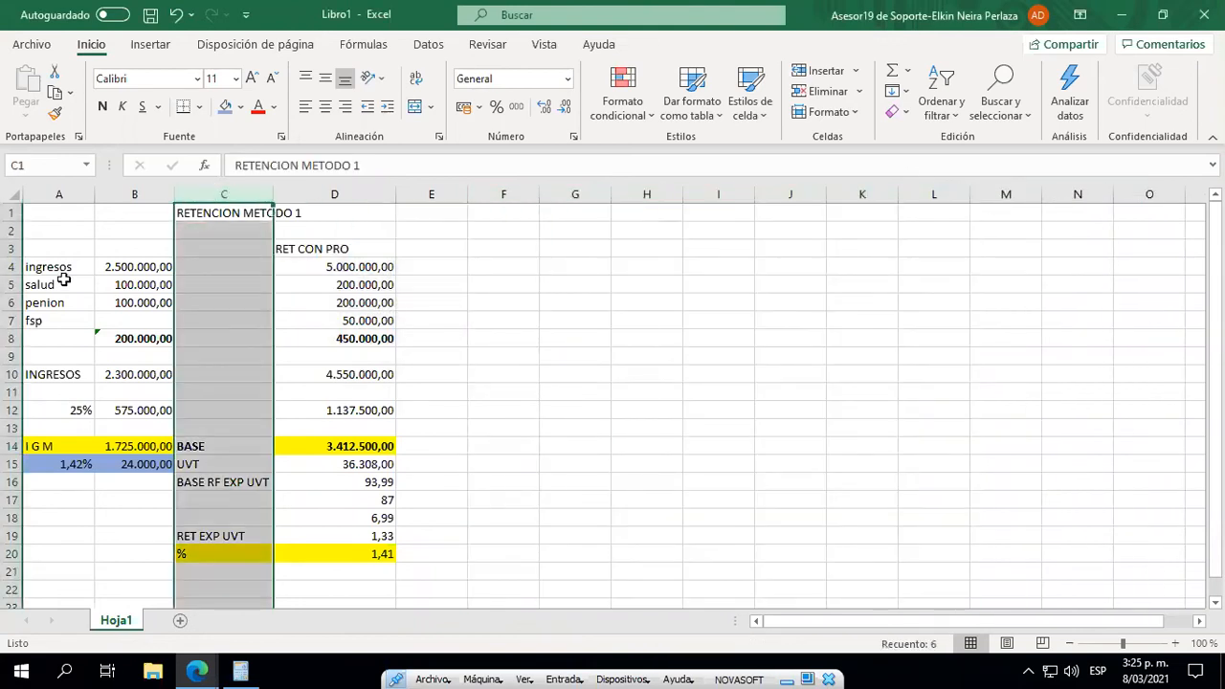
key("Left")
key("Left")
key("Right")
key("Right")
key("ctrl+space")
key("ctrl+plus")
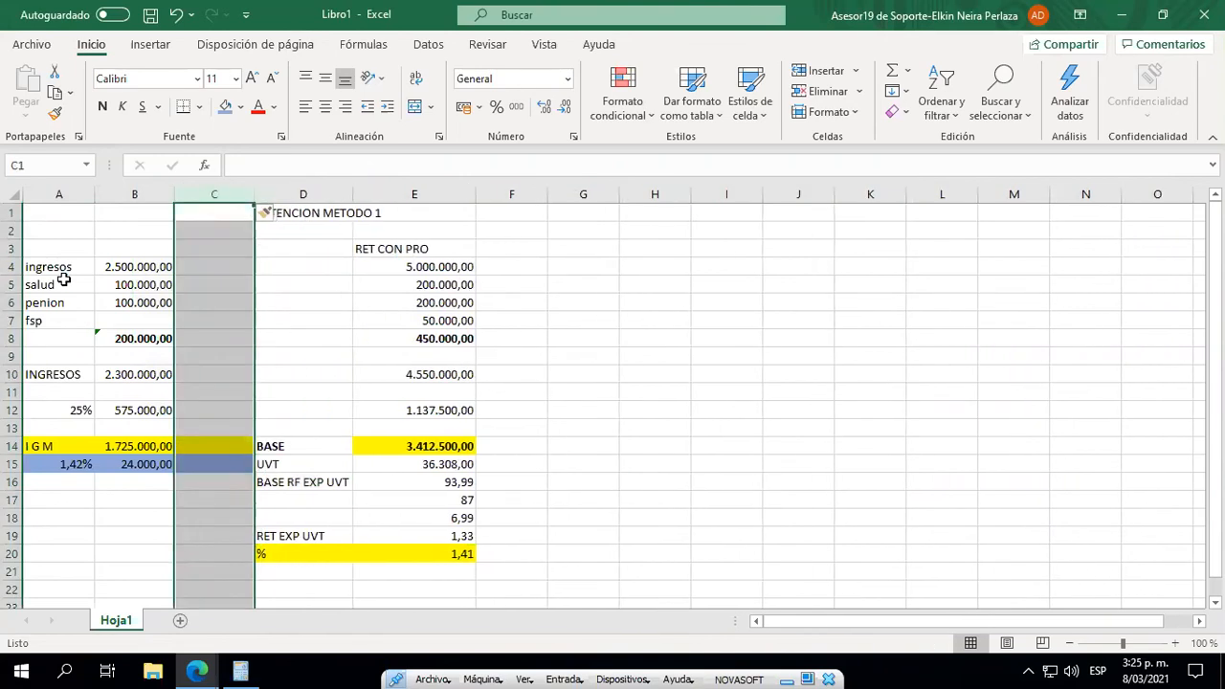
- Review the monthly amounts and the RET CON PRO formulas for income, health, pension, total deductions and net income
key("Left")
key("Down")
key("Down")
key("Down")
key("Left")
key("Right")
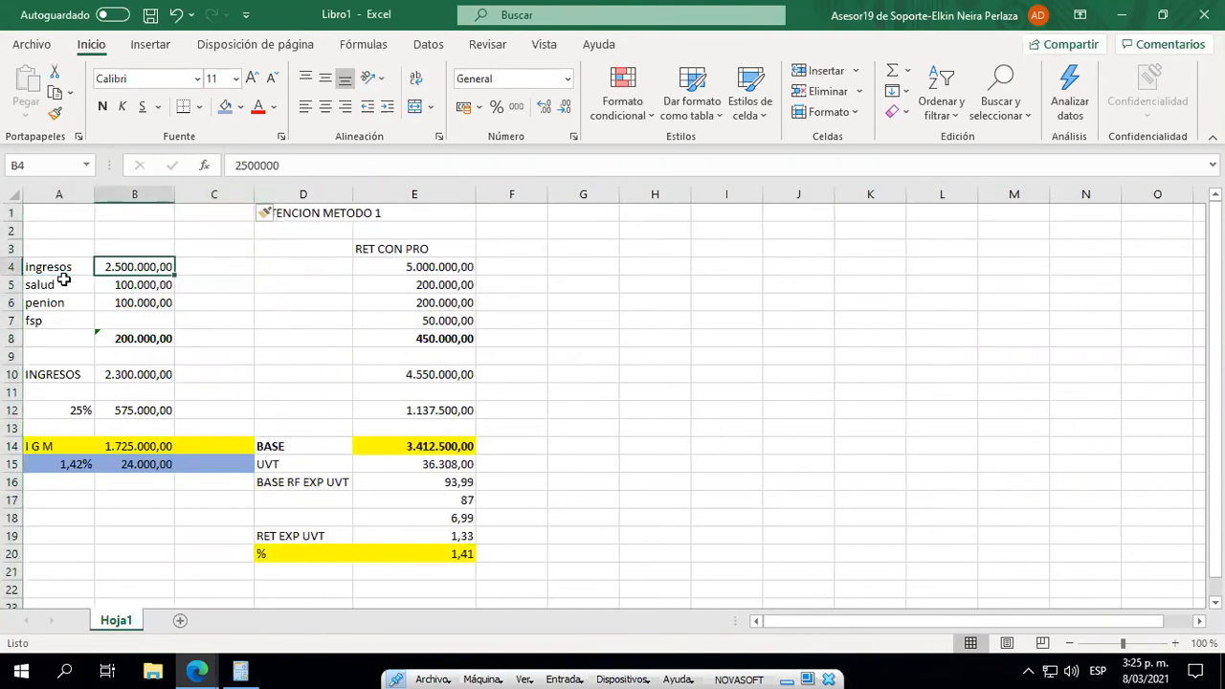
key("Right")
key("Right")
key("Up")
key("Up")
key("Up")
key("Right")
key("Down")
key("Down")
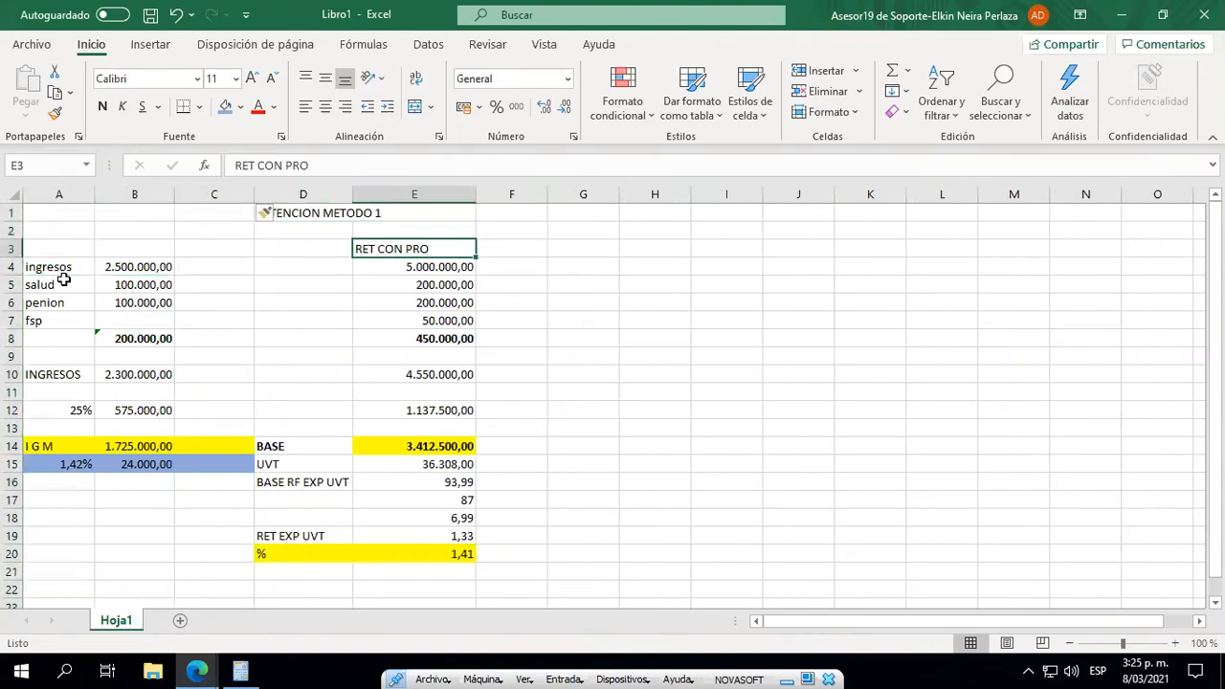
left_click(434, 269)
key("Down")
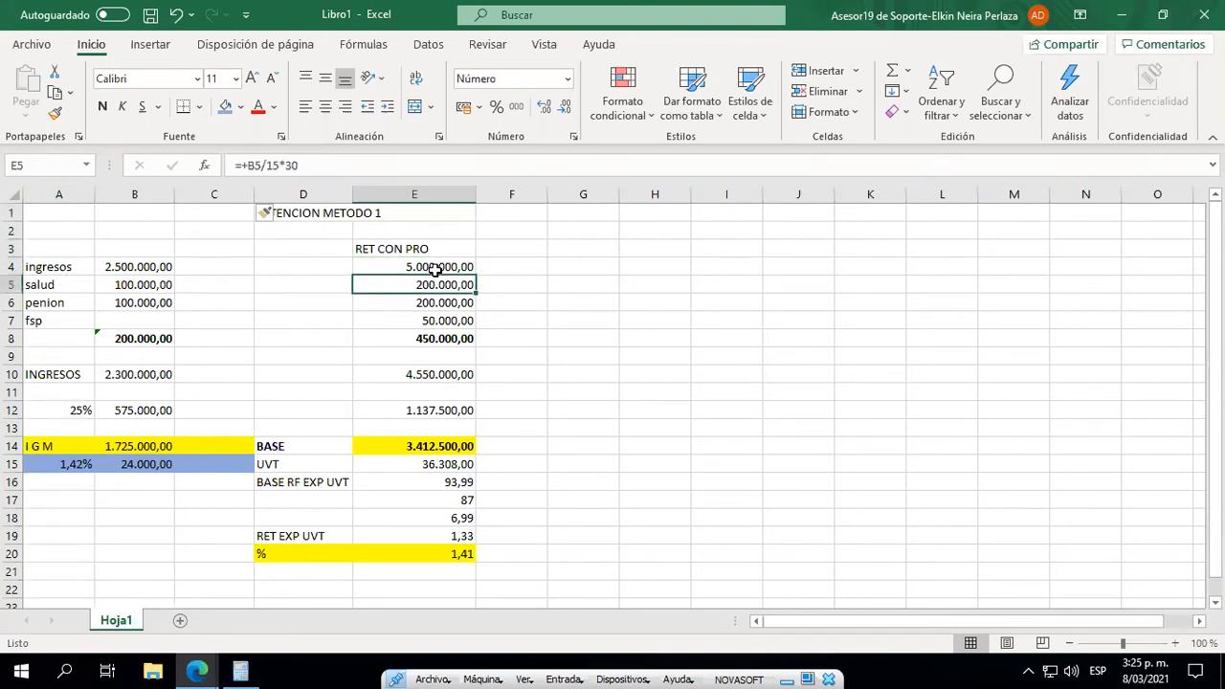
key("Down")
key("Left")
key("Up")
key("Left")
key("Left")
key("Left")
key("Down")
key("Right")
key("Down")
key("Right")
key("Right")
key("Right")
key("Up")
key("Up")
key("Down")
key("Down")
key("Down")
key("Down")
key("Down")
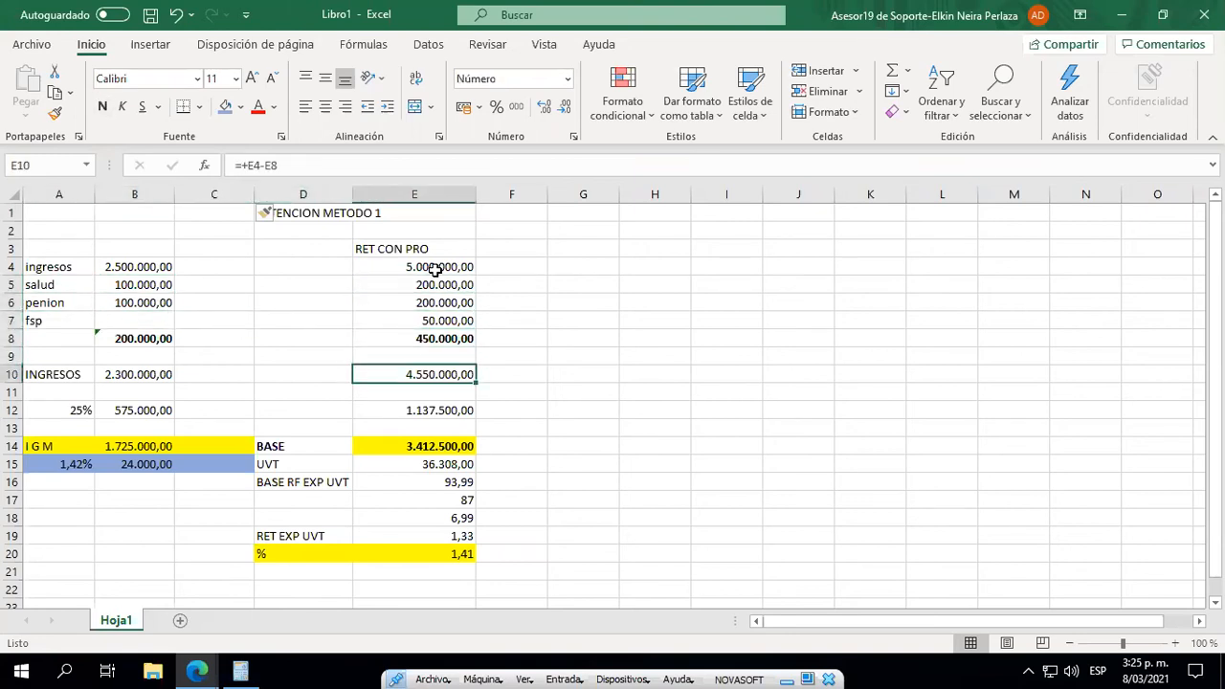
left_click(435, 270)
- Copy the "ingresos" label from A4 into D4 beside the projected income
left_click(63, 267)
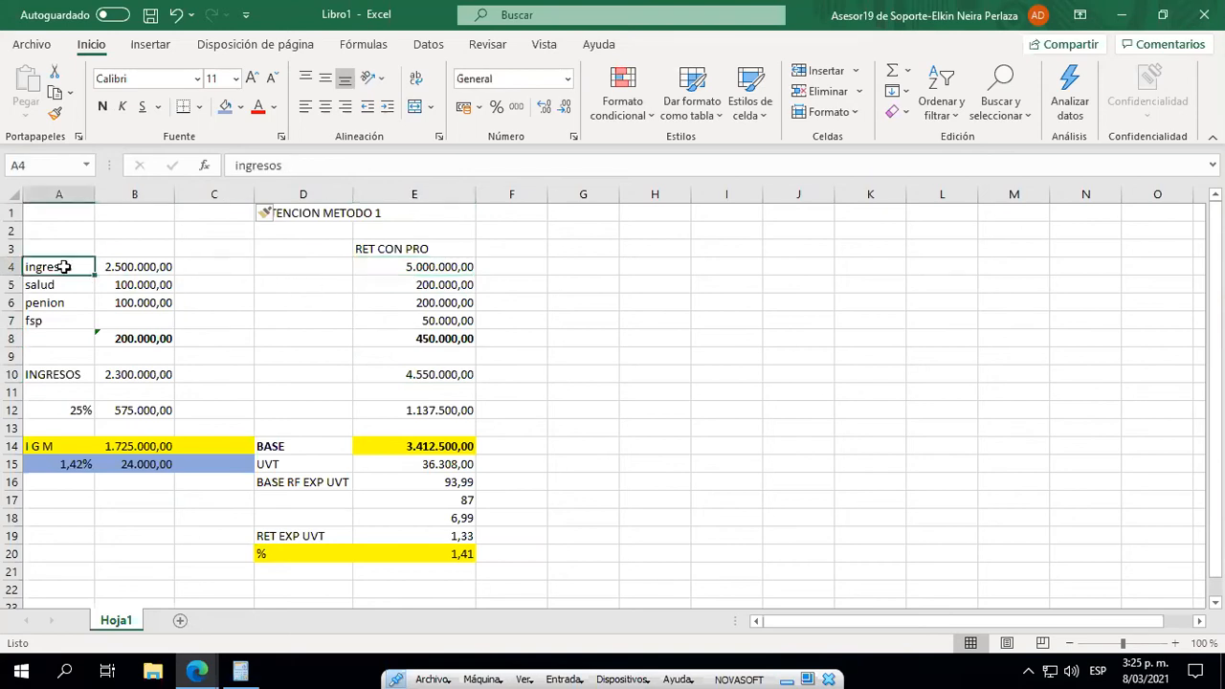
key("ctrl+c")
key("Right")
key("Right")
key("Right")
key("ctrl+v")
key("Return")
- Enter the label "INGRESO NETOS" in D10 beside the projected income after deductions
key("Down")
key("Down")
key("Down")
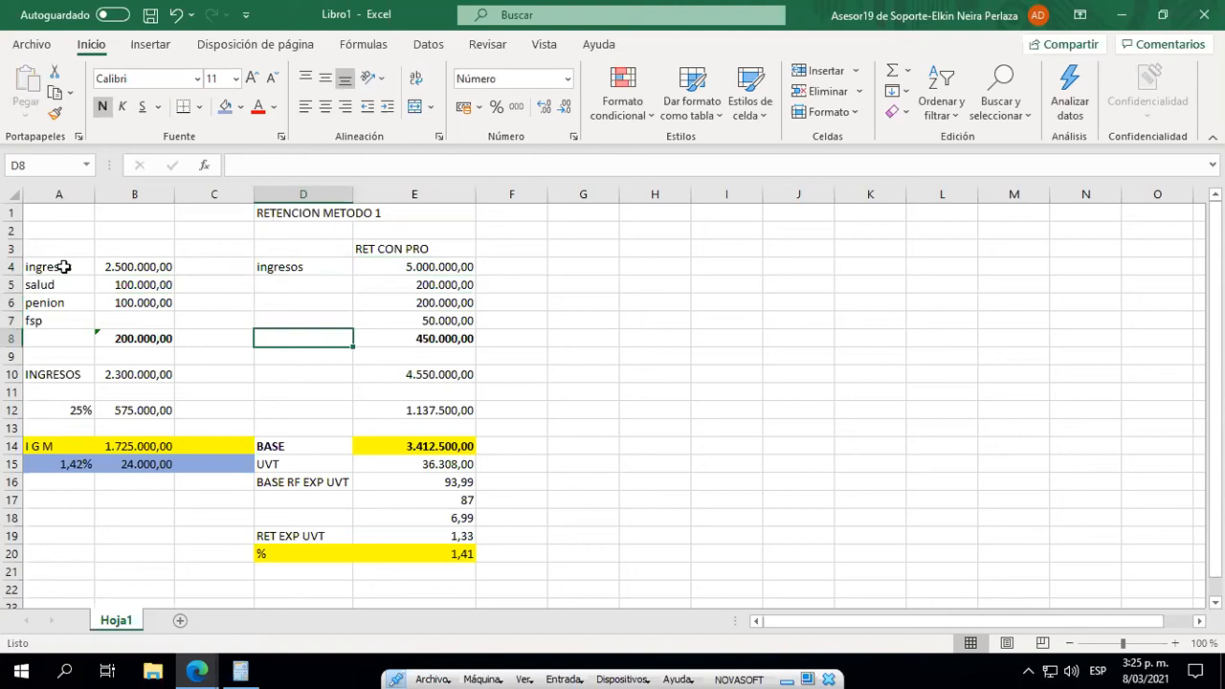
key("Right")
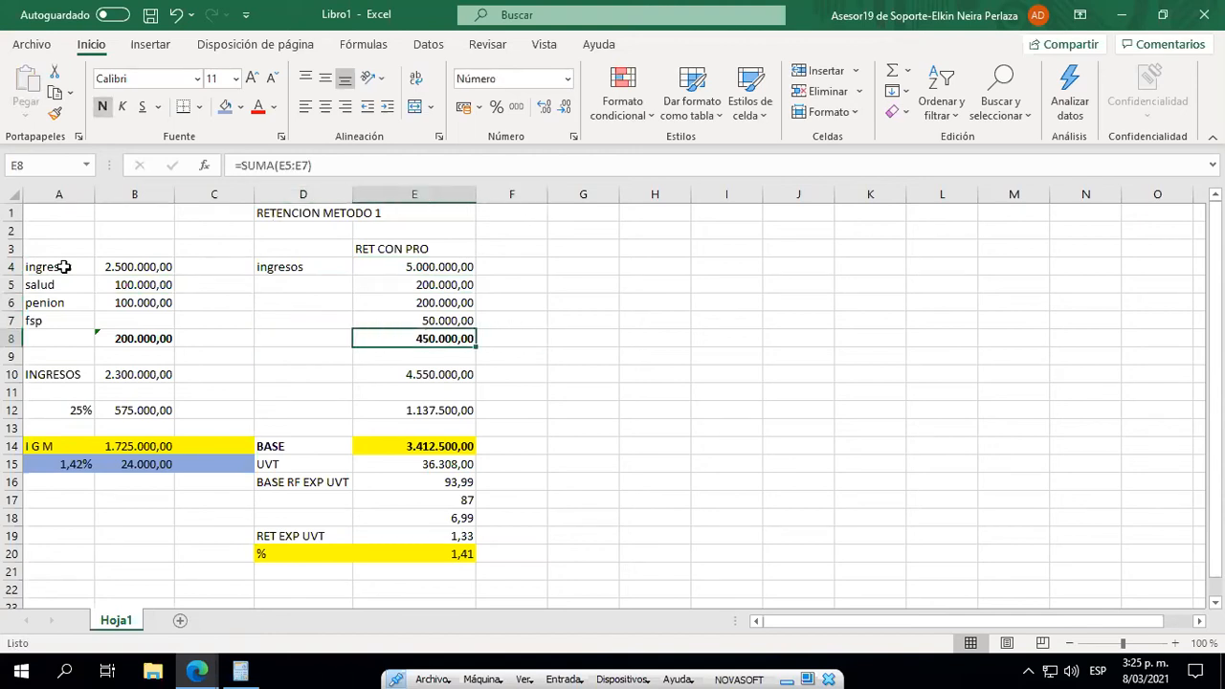
key("Down")
key("Down")
key("Left")
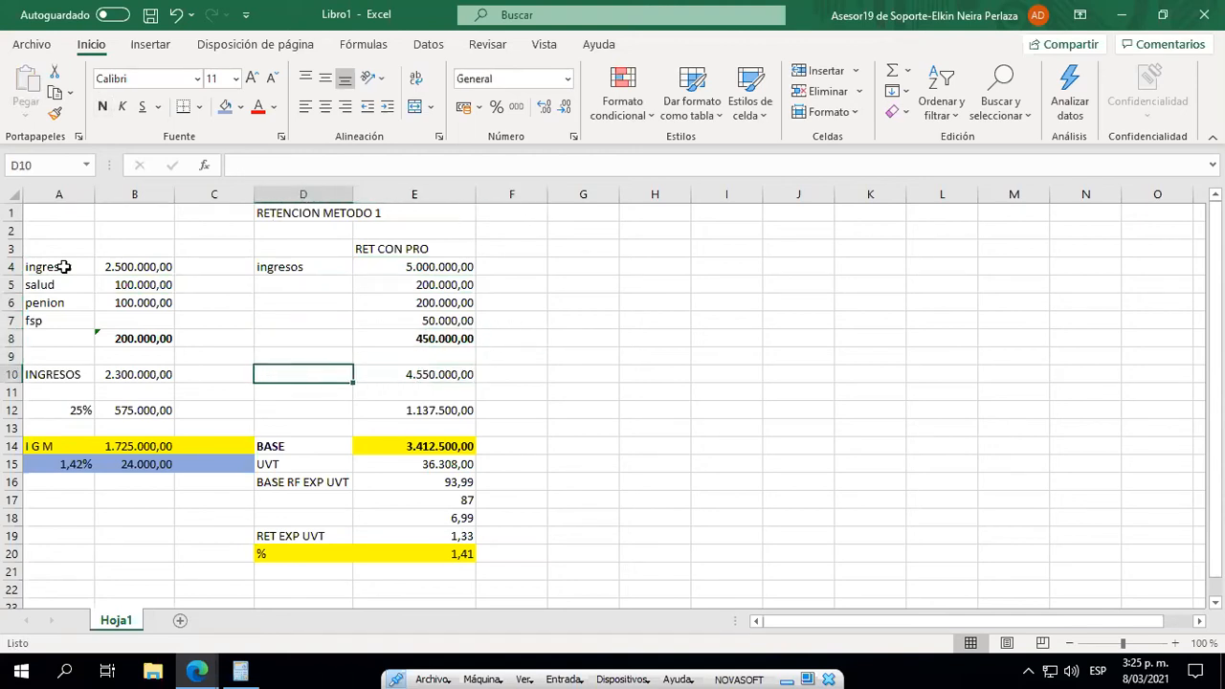
type("TOT")
key("BackSpace")
key("BackSpace")
key("BackSpace")
key("BackSpace")
key("BackSpace")
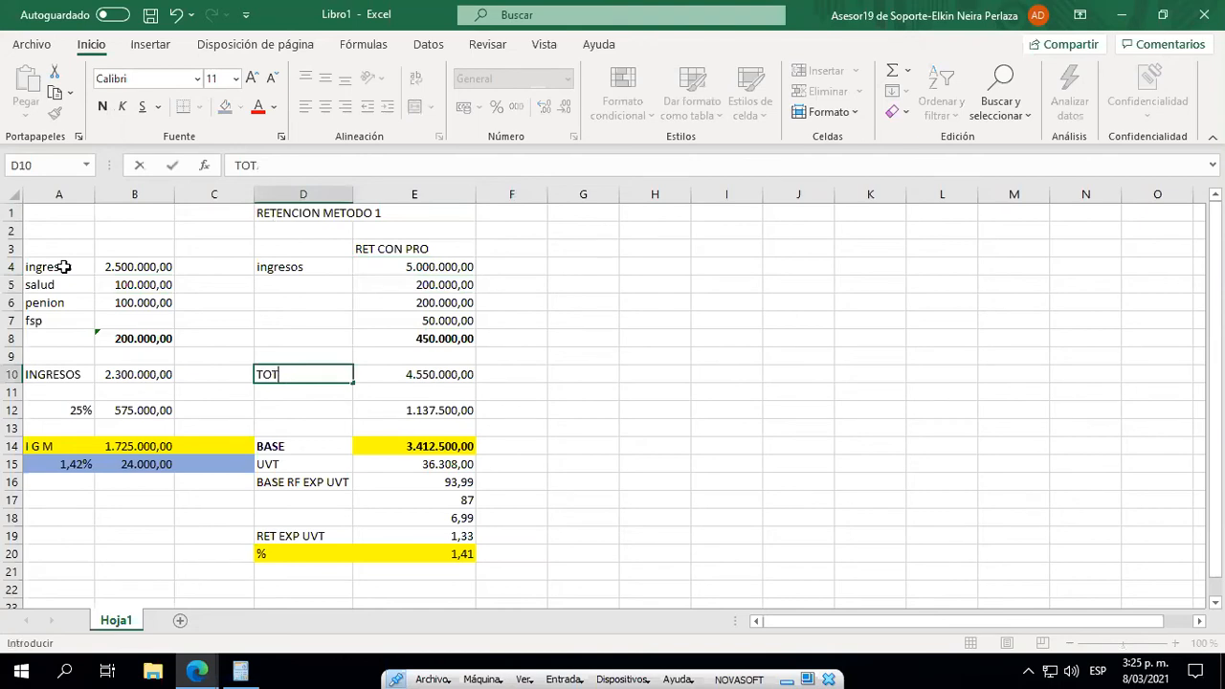
type("INGRESO NETOS")
- Enter the label "25 %" in D12 and the formula =+E10*0,25 in E12
key("Right")
key("Right")
key("Left")
key("Down")
key("Left")
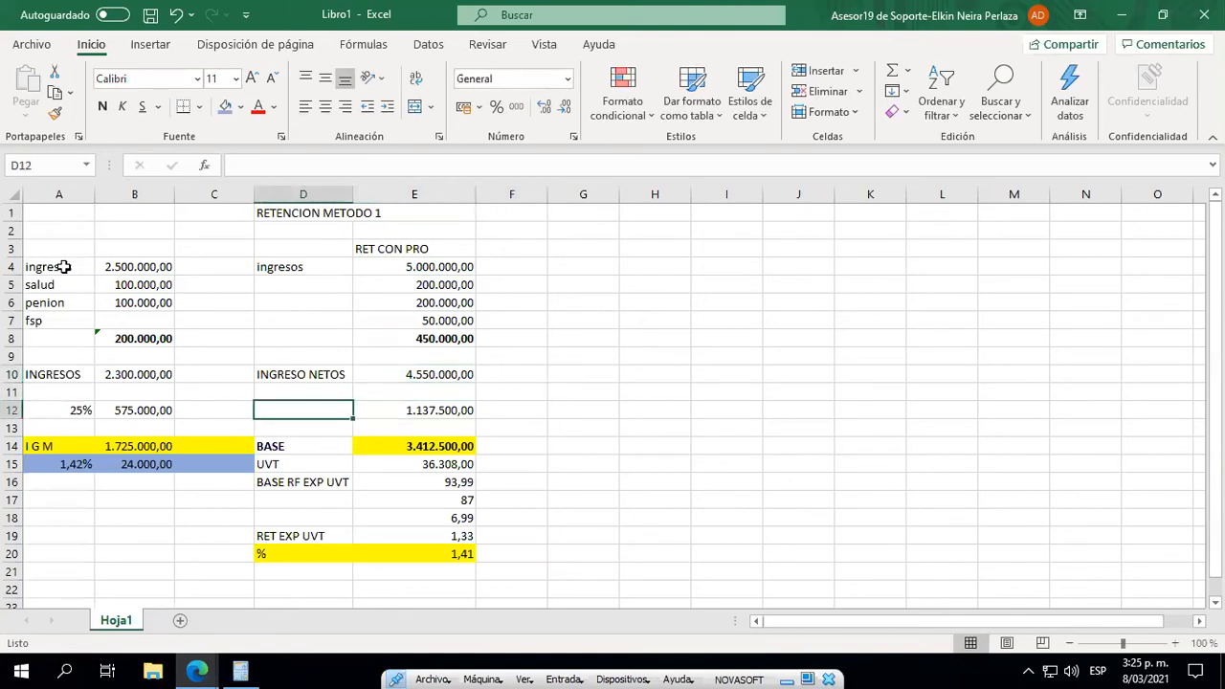
type("25 %")
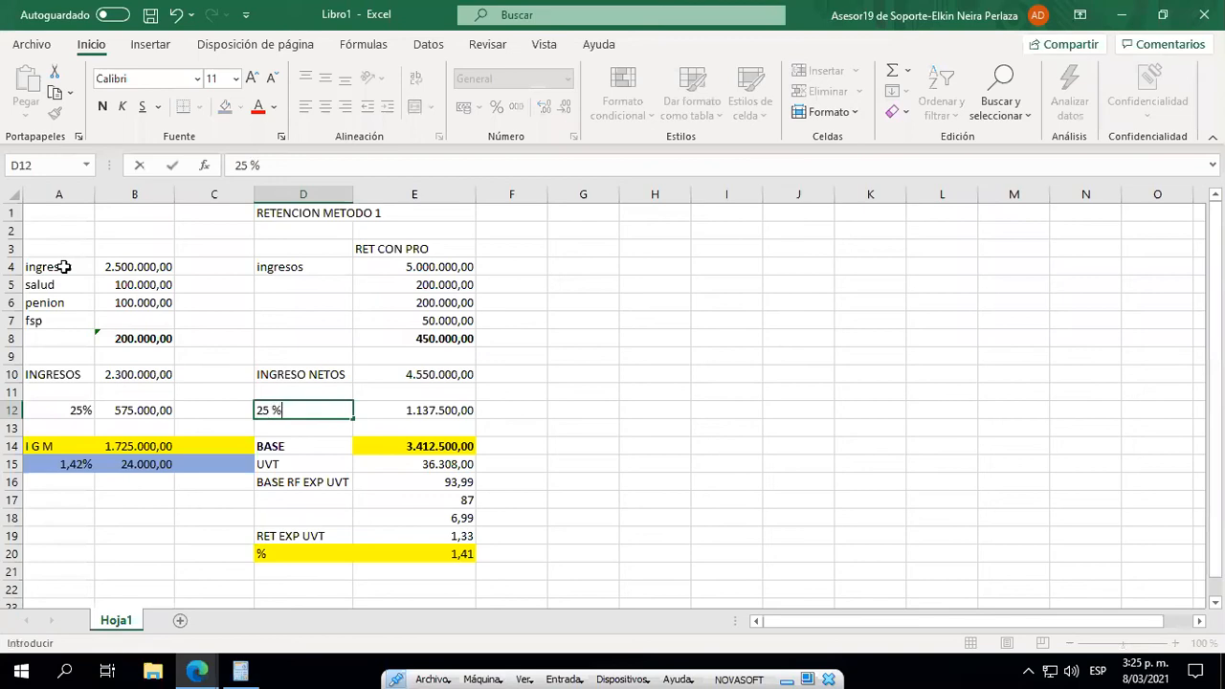
key("F2")
key("Left")
key("Left")
key("Left")
key("Tab")
type("=+E10*0,25")
key("Return")
key("Return")
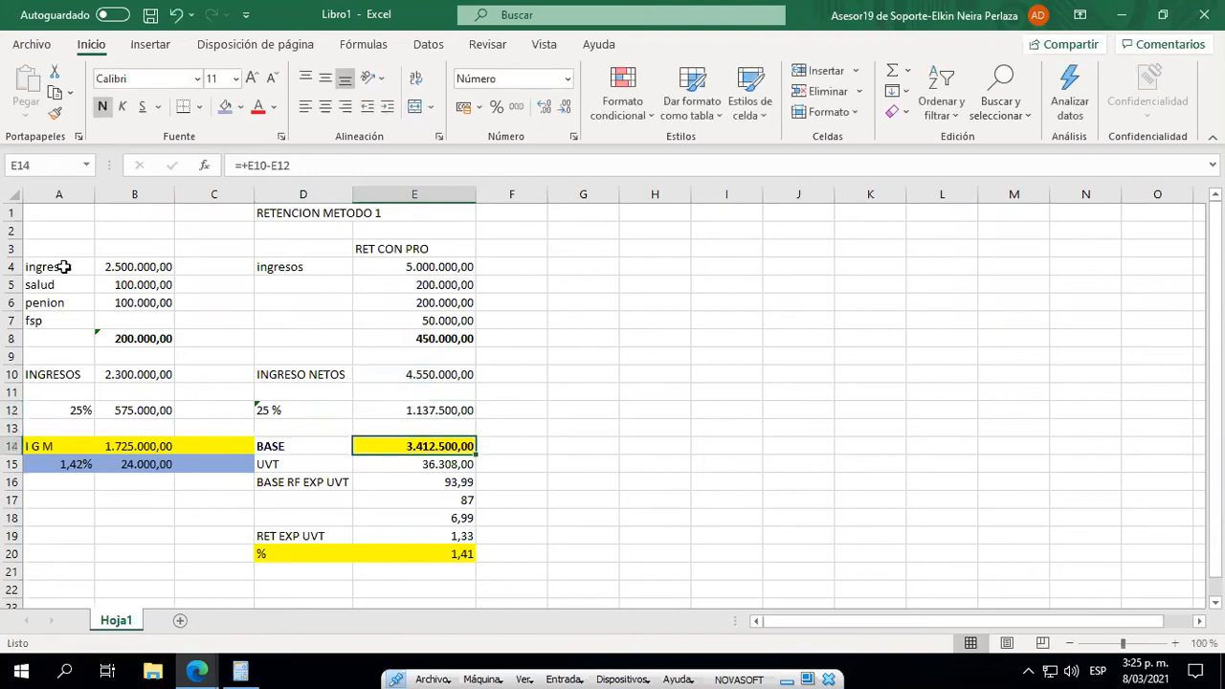
- Check the projection formulas for net income in E10, the 25 % exemption in E12 and the base in E14
left_click(432, 376)
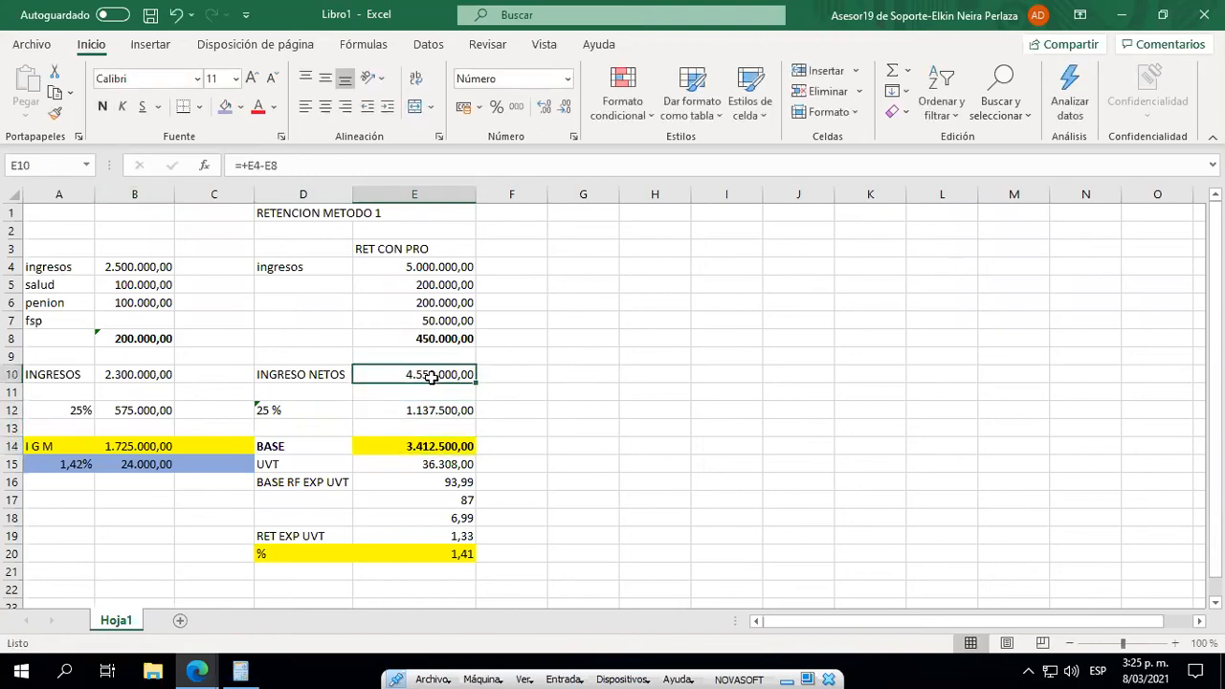
left_click(432, 412)
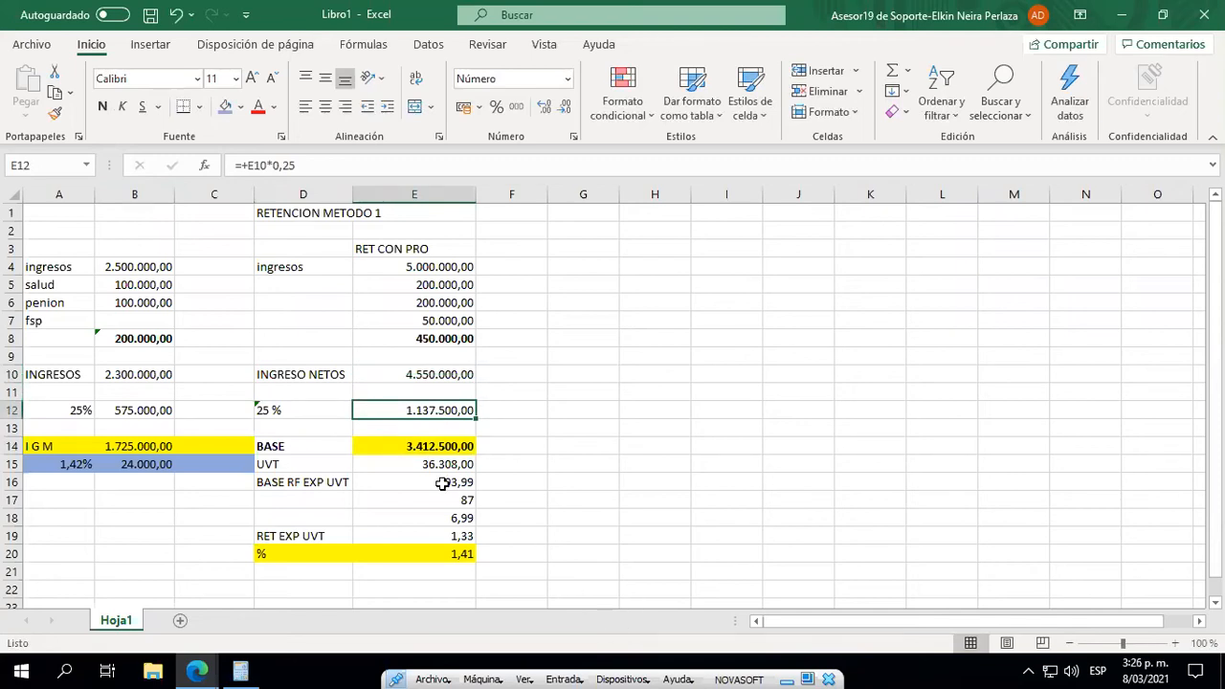
left_click(429, 444)
key("F2")
key("Escape")
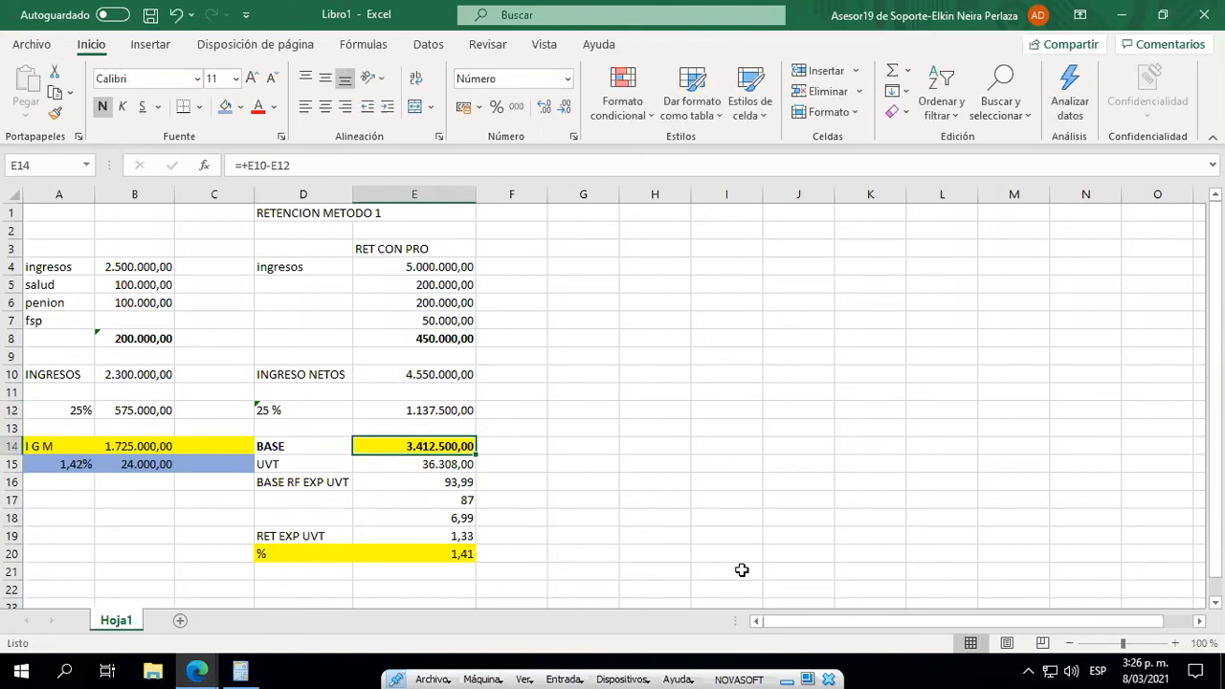
- Clear the old UVT and withholding calculation values in E16:E20
key("Down")
key("Down")
key("shift+Down")
key("shift+Down")
key("shift+Down")
key("shift+Down")
key("Delete")
- Delete the cells D19:F21 that hold the RET EXP UVT and % rows
key("Left")
key("Down")
key("Down")
key("Down")
key("shift+Down")
key("shift+Down")
key("shift+Right")
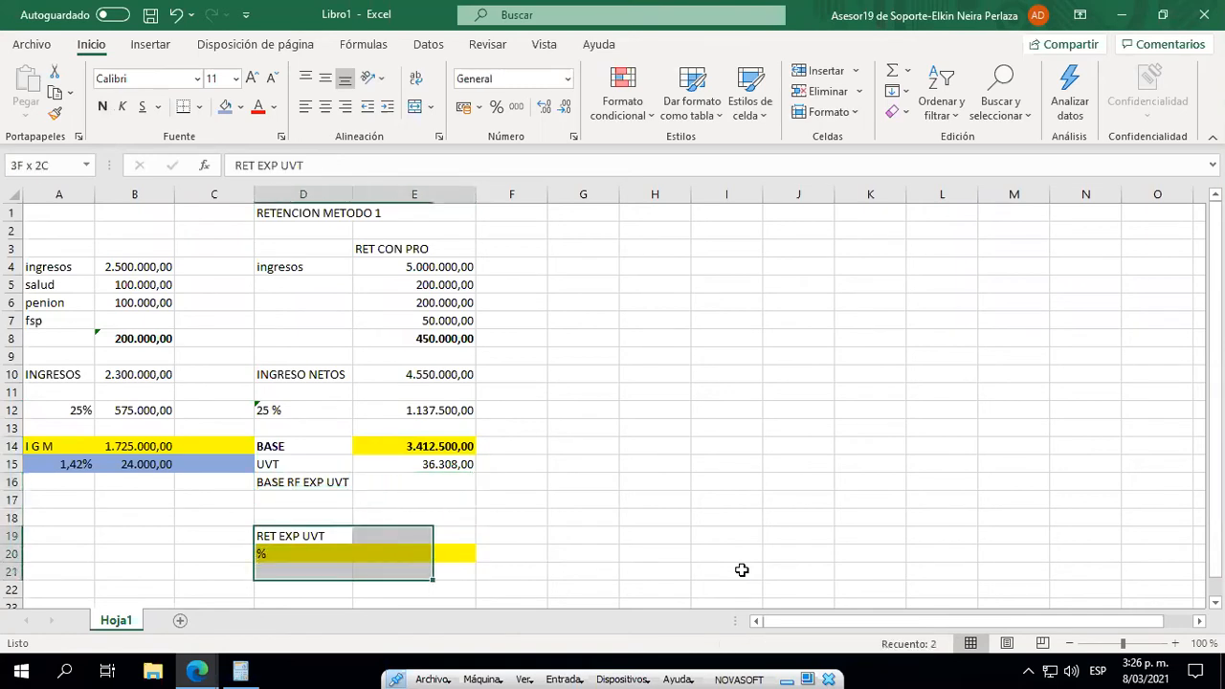
key("shift+Right")
key("ctrl+minus")
key("Return")
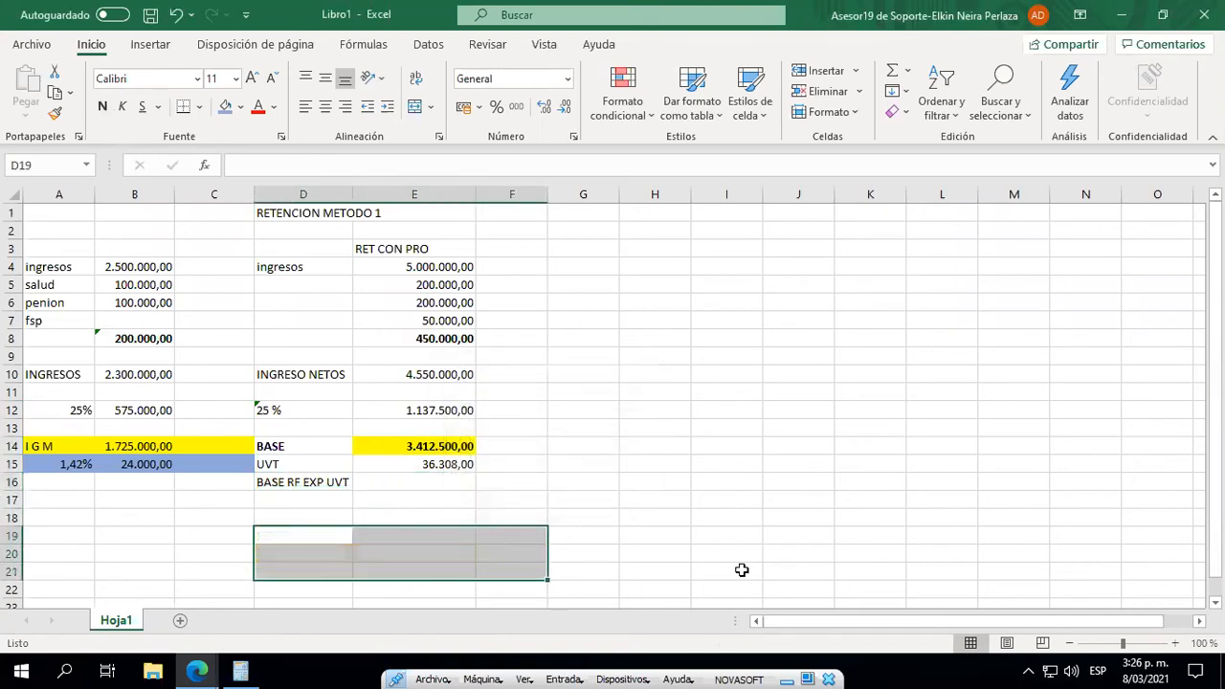
- Enter the formula =+E14/E15 in E16 to express the projected base in UVT
key("Up")
key("Up")
key("Up")
key("Right")
key("Up")
key("Down")
type("+")
key("Up")
key("Up")
type("/")
key("Up")
key("Return")
key("Up")
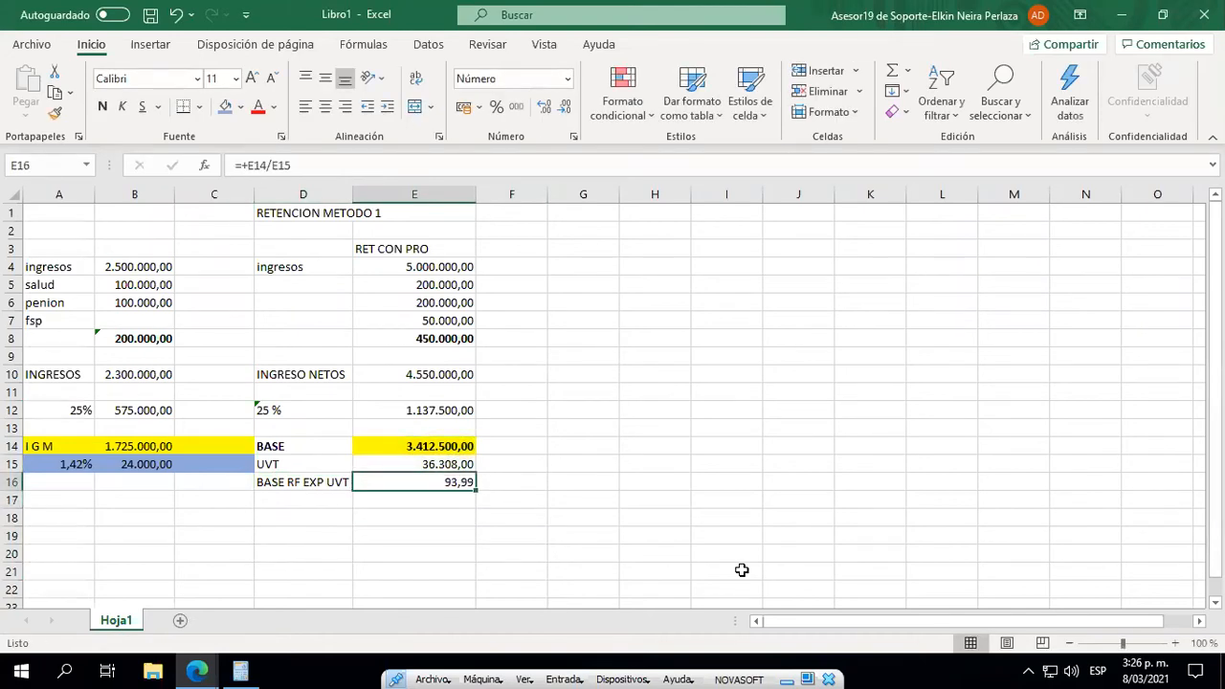
- Place the Artículo 383 withholding table beside the worksheet and check which range applies to the base in UVT
key("Left")
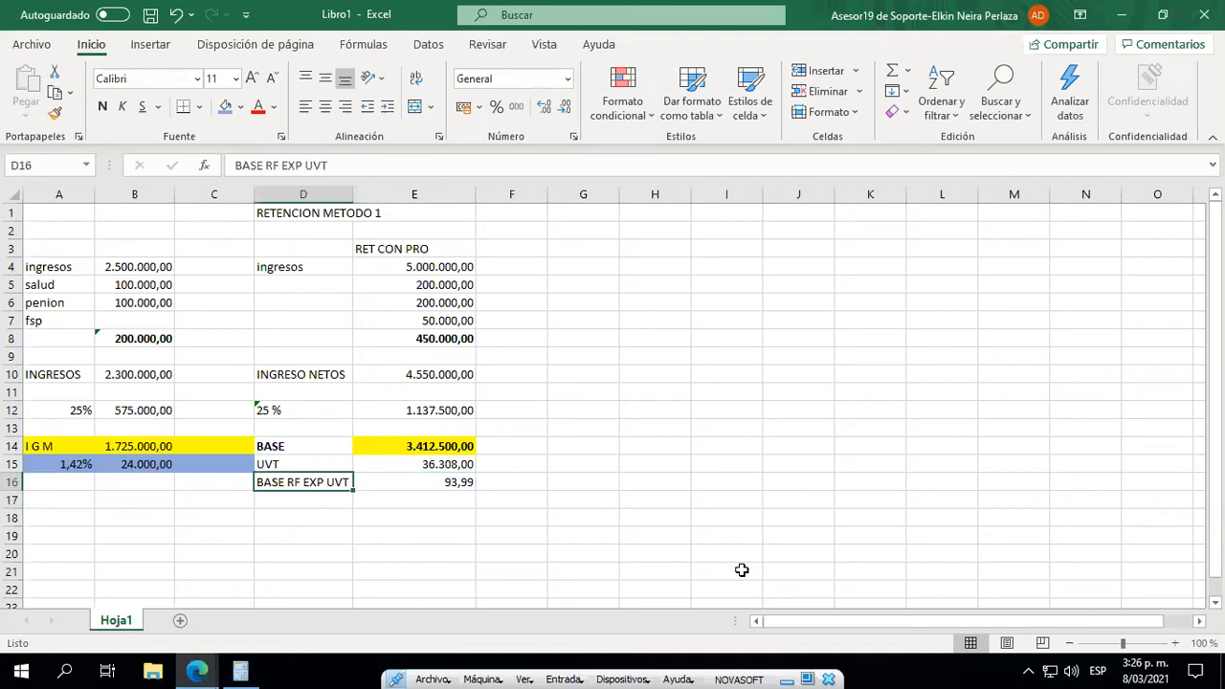
key("Right")
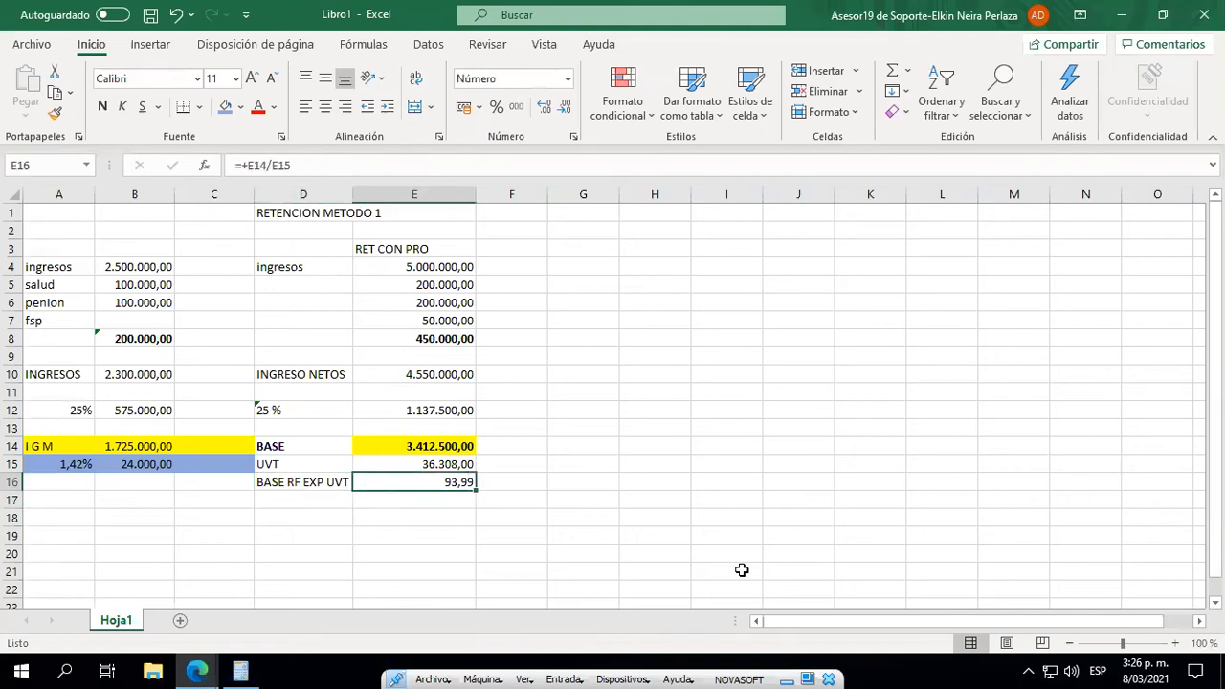
key("Left")
key("shift+Right")
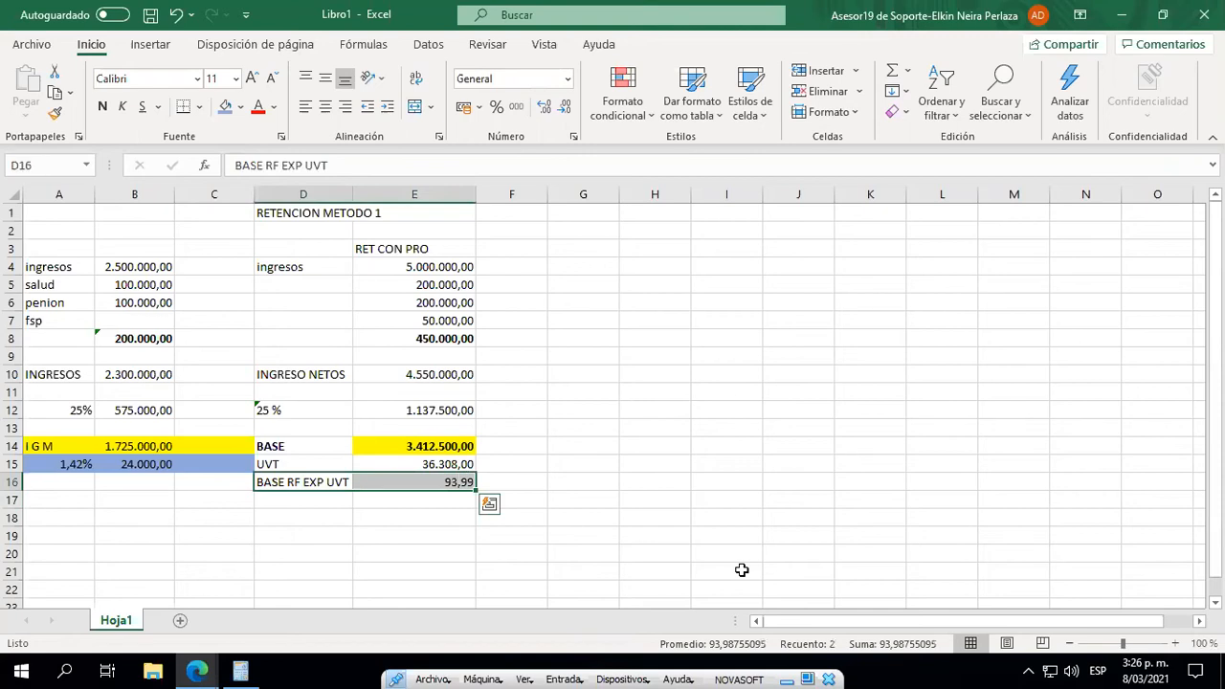
key("alt+Tab")
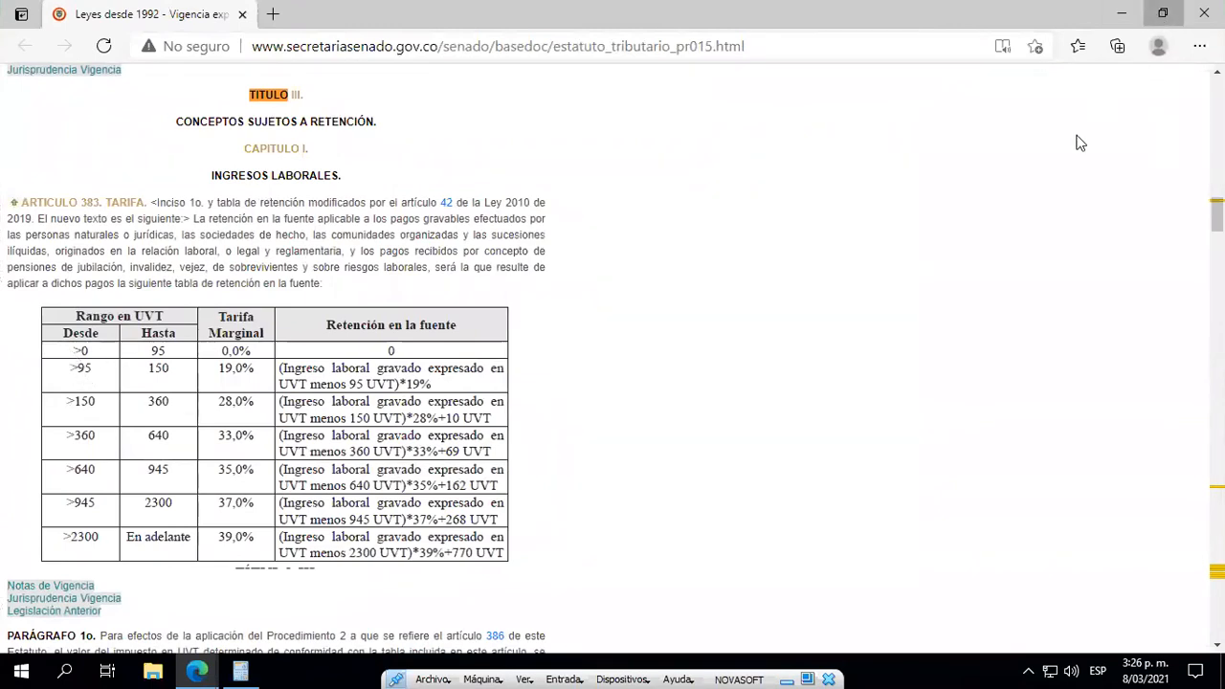
left_click(1163, 14)
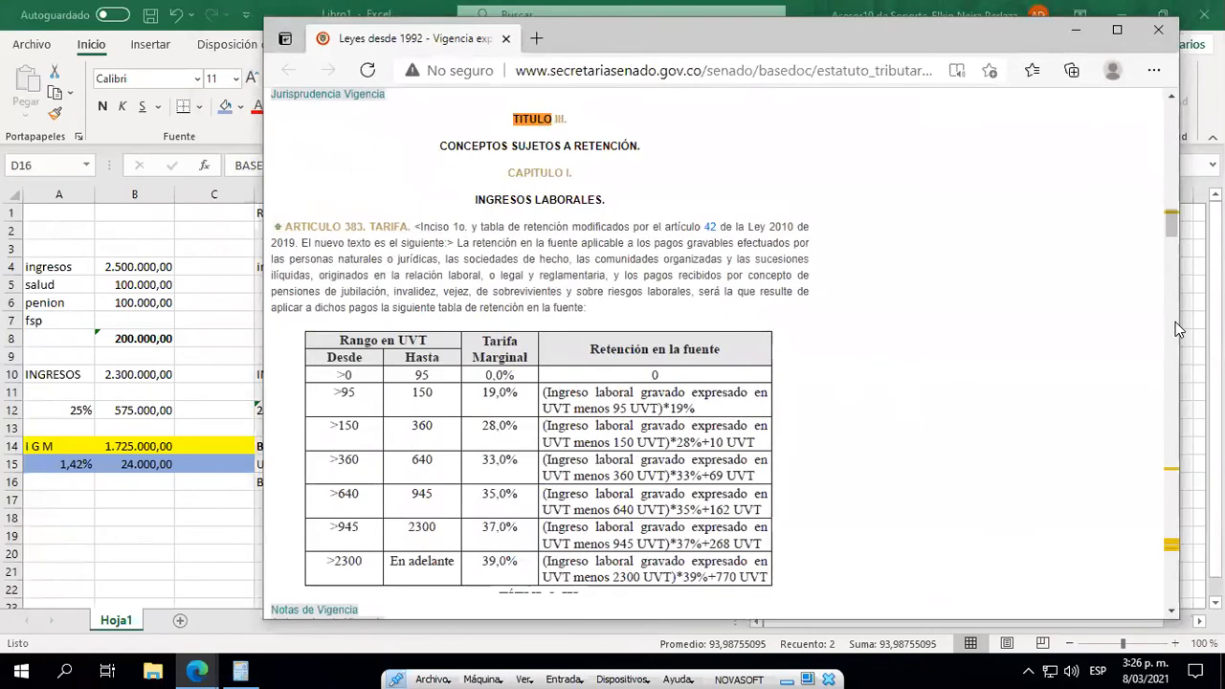
left_click_drag(1184, 322, 811, 316)
left_click_drag(628, 36, 996, 21)
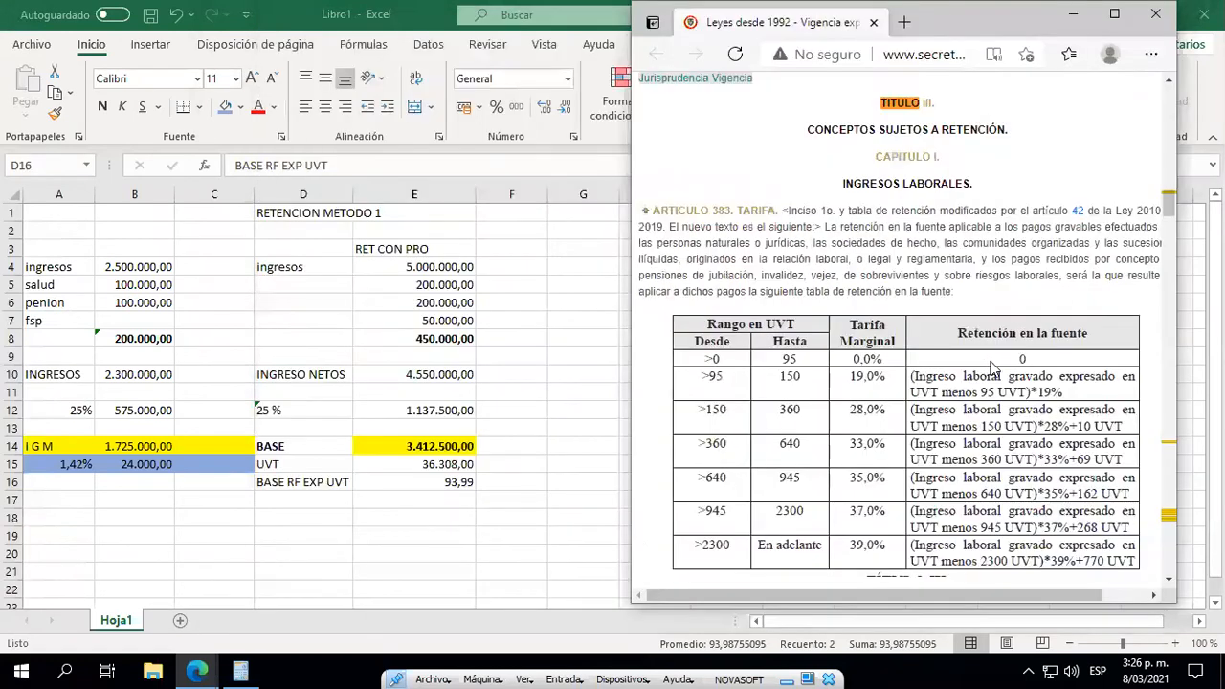
left_click_drag(1022, 359, 1025, 359)
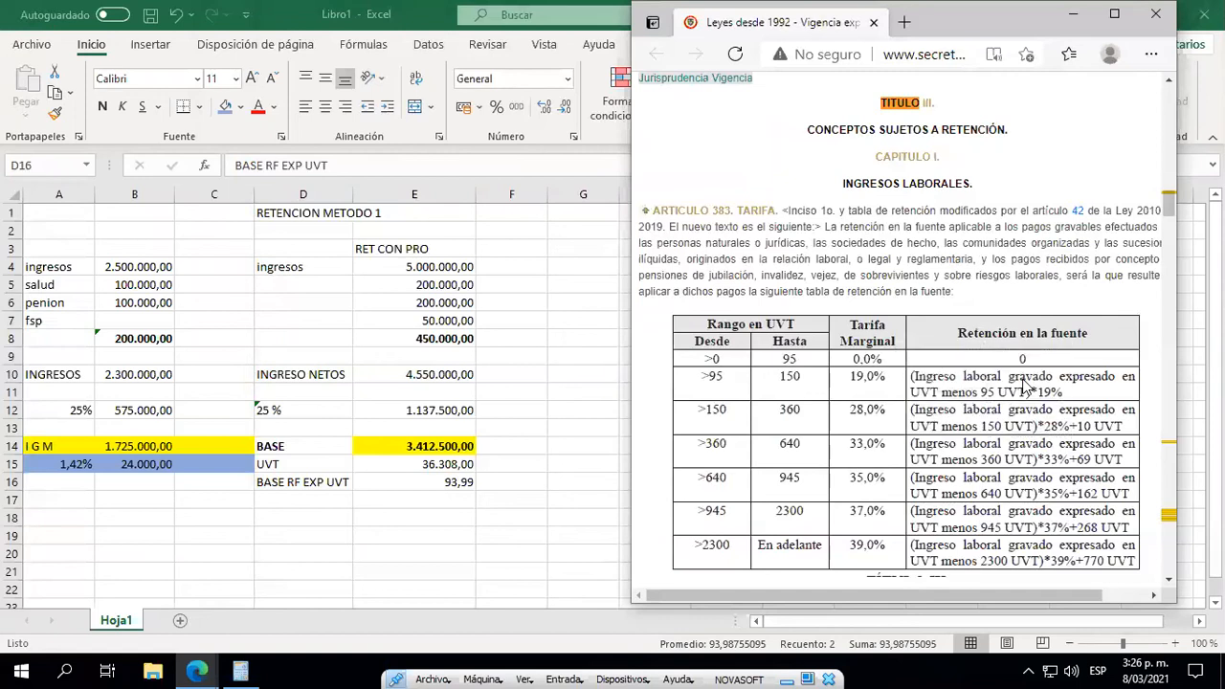
- Enter 0 in E17 of the worksheet, below the base expressed in UVT
left_click(406, 502)
left_click(406, 501)
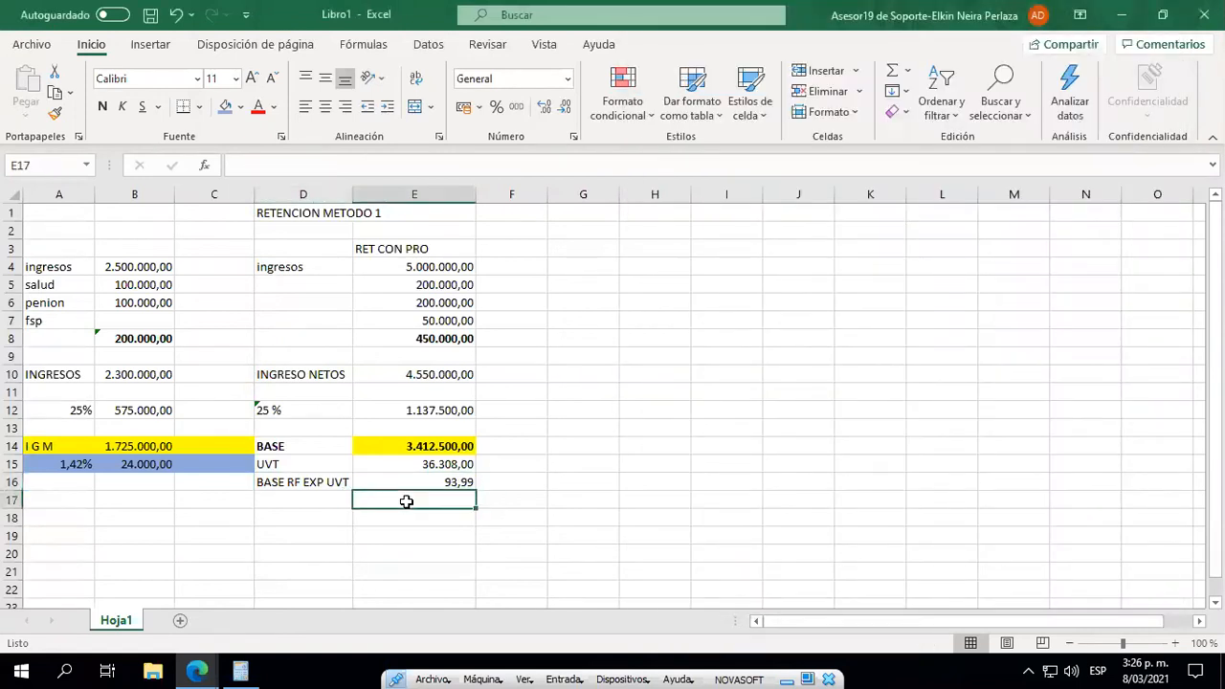
type("0")
key("Return")
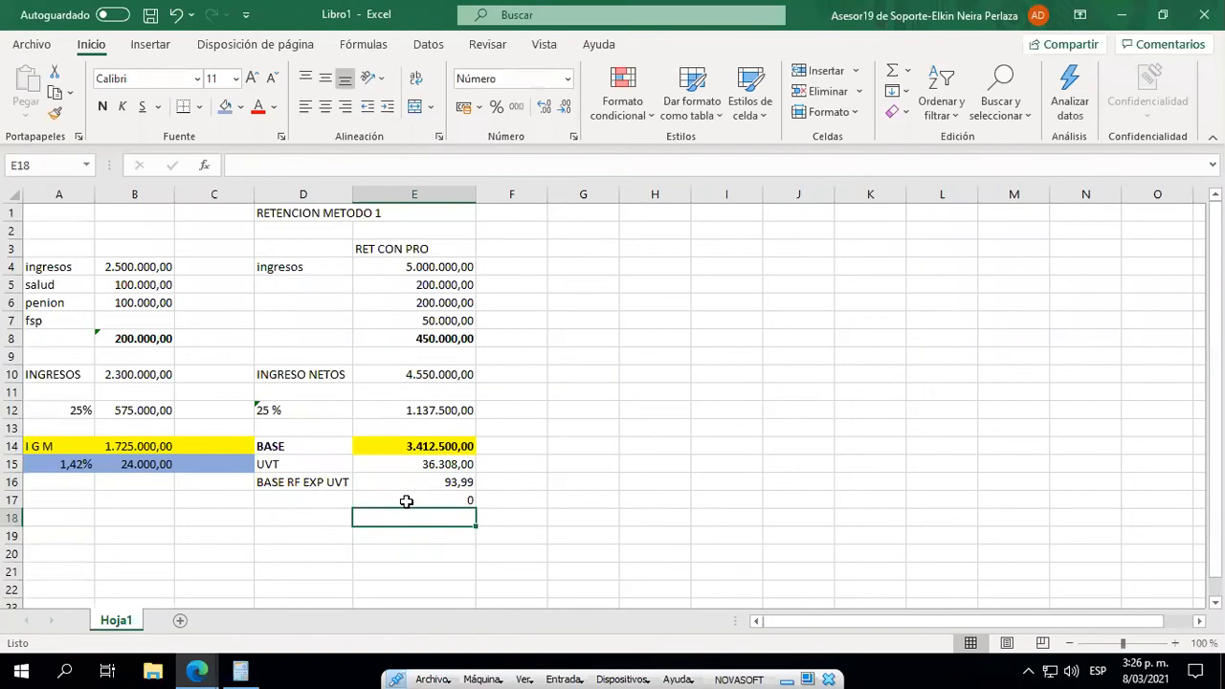
- Set the withholding percentage in A15 to 0%
key("Left")
key("Left")
key("Left")
key("Up")
key("Up")
key("Left")
key("Up")
type("0")
- Change the withholding formula in B15 to =REDONDEAR(B14*0;-3)
key("Right")
key("F2")
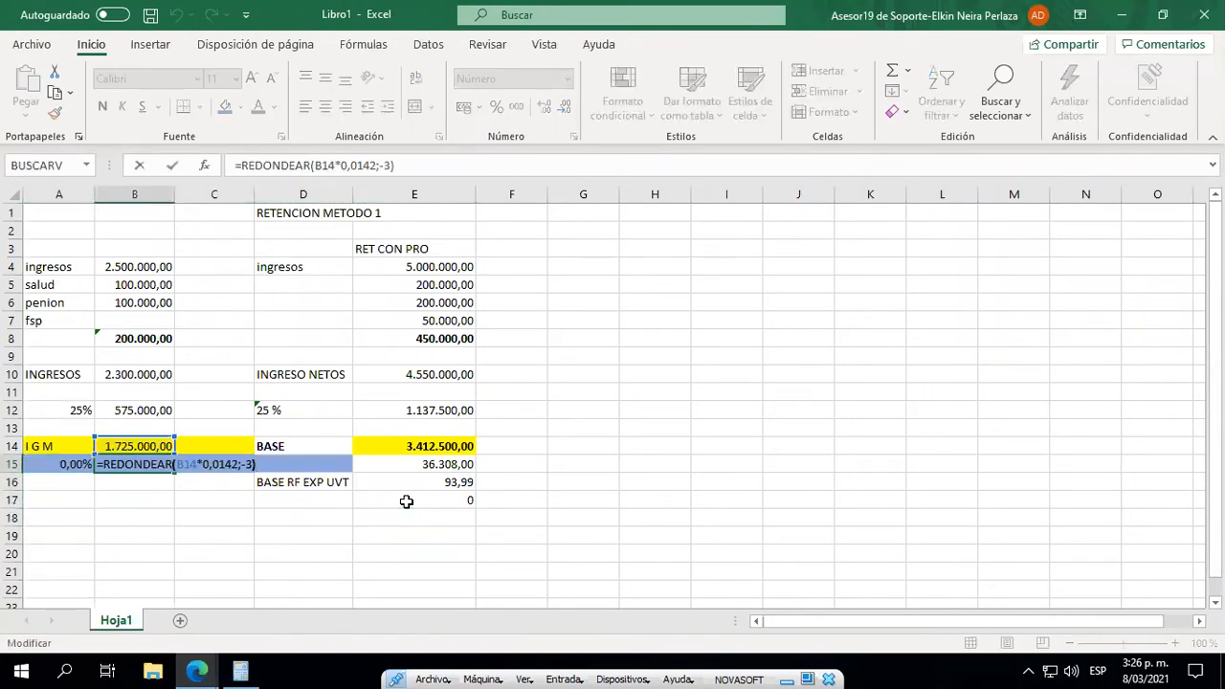
key("Left")
key("Left")
key("Left")
key("Left")
key("Left")
key("Left")
key("Left")
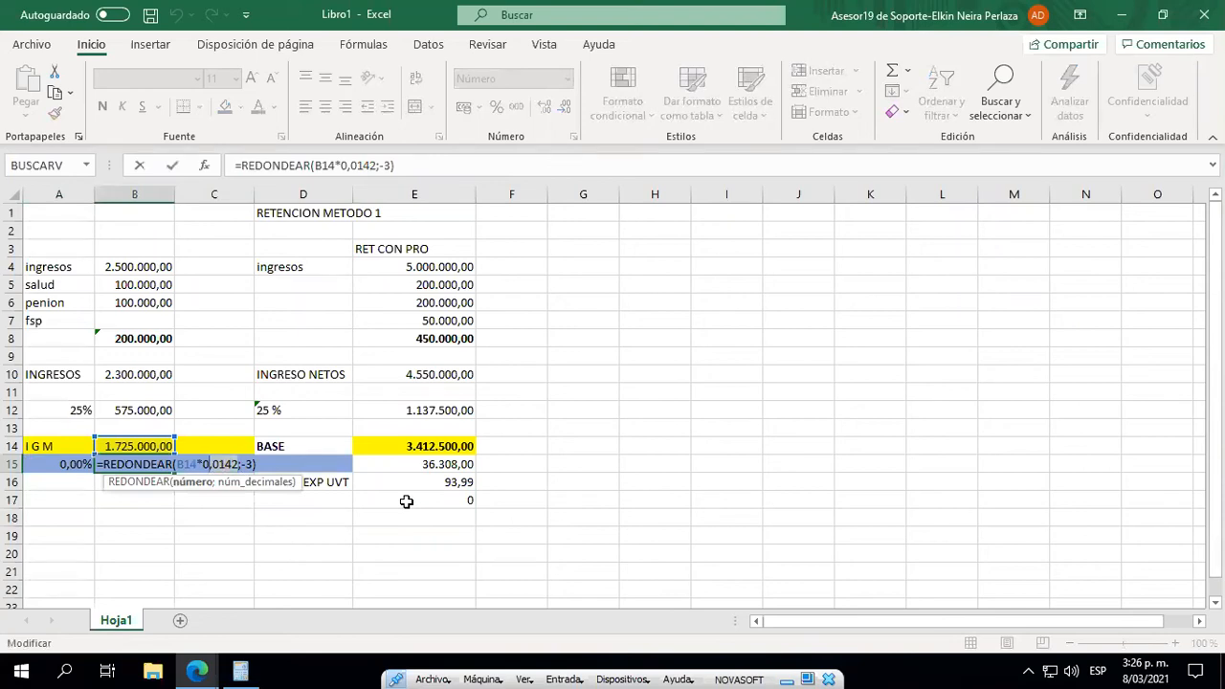
key("Delete")
key("Return")
key("Up")
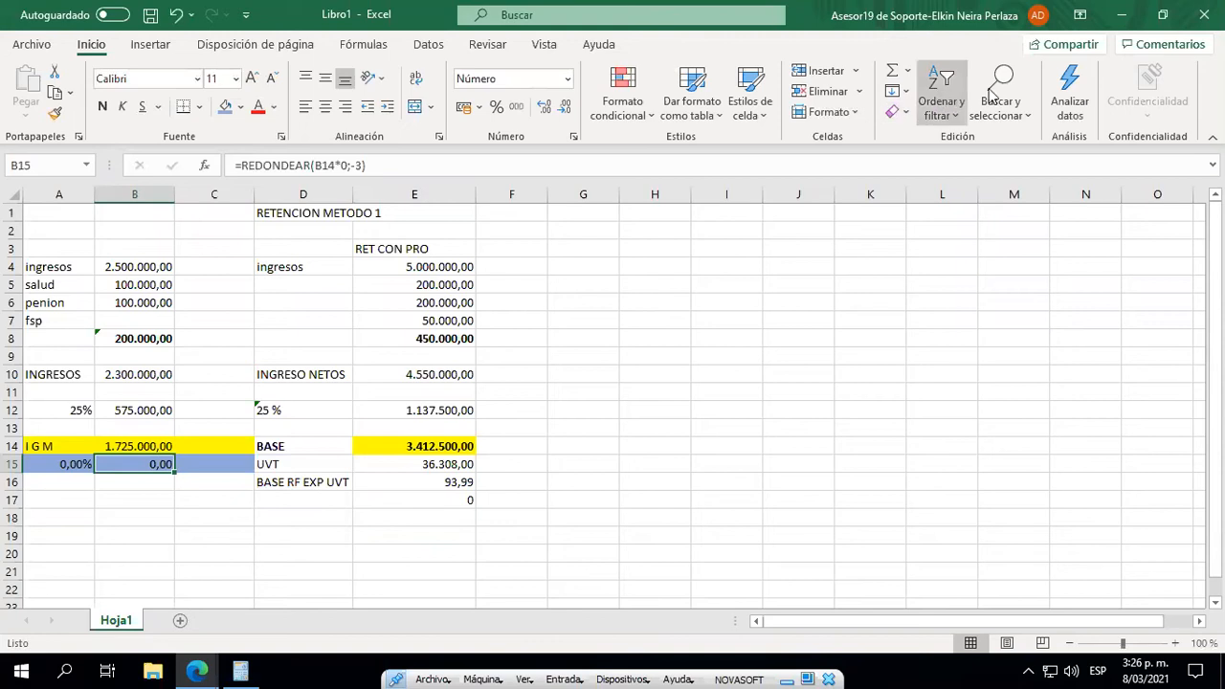
- Compare the withholding in A15:B15 with Valor Retencion in the Bases de Retención 2017 report, viewing both side by side
left_click(1162, 15)
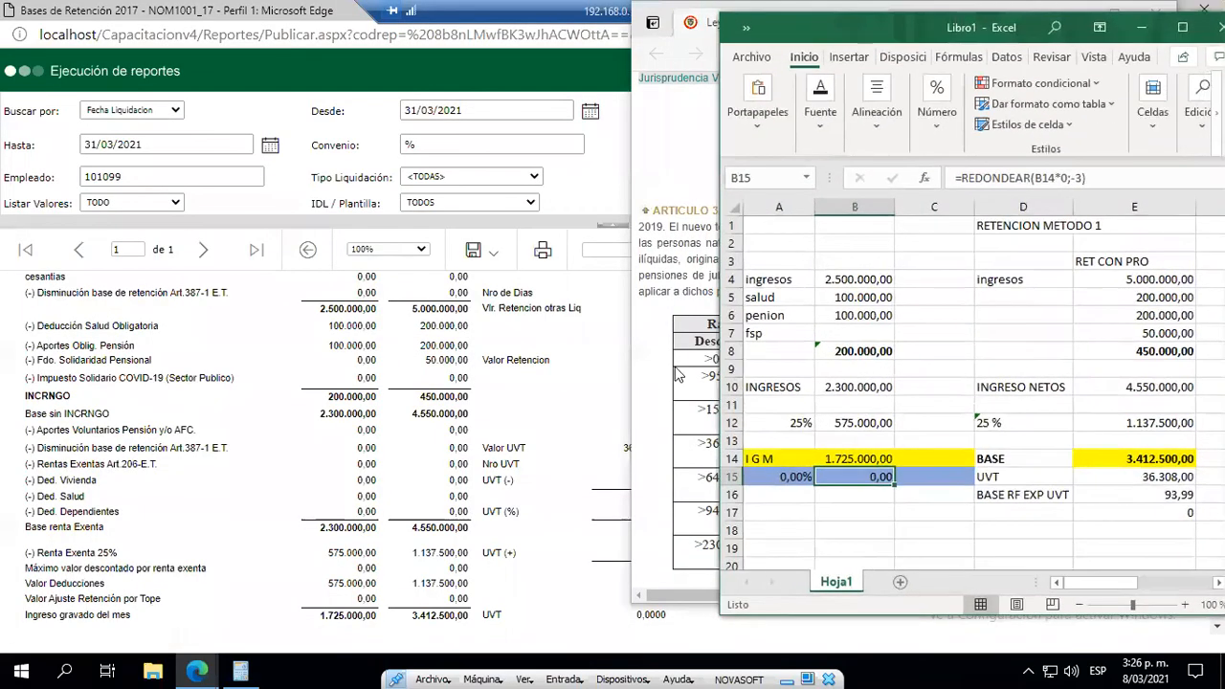
left_click(813, 5)
left_click(1078, 13)
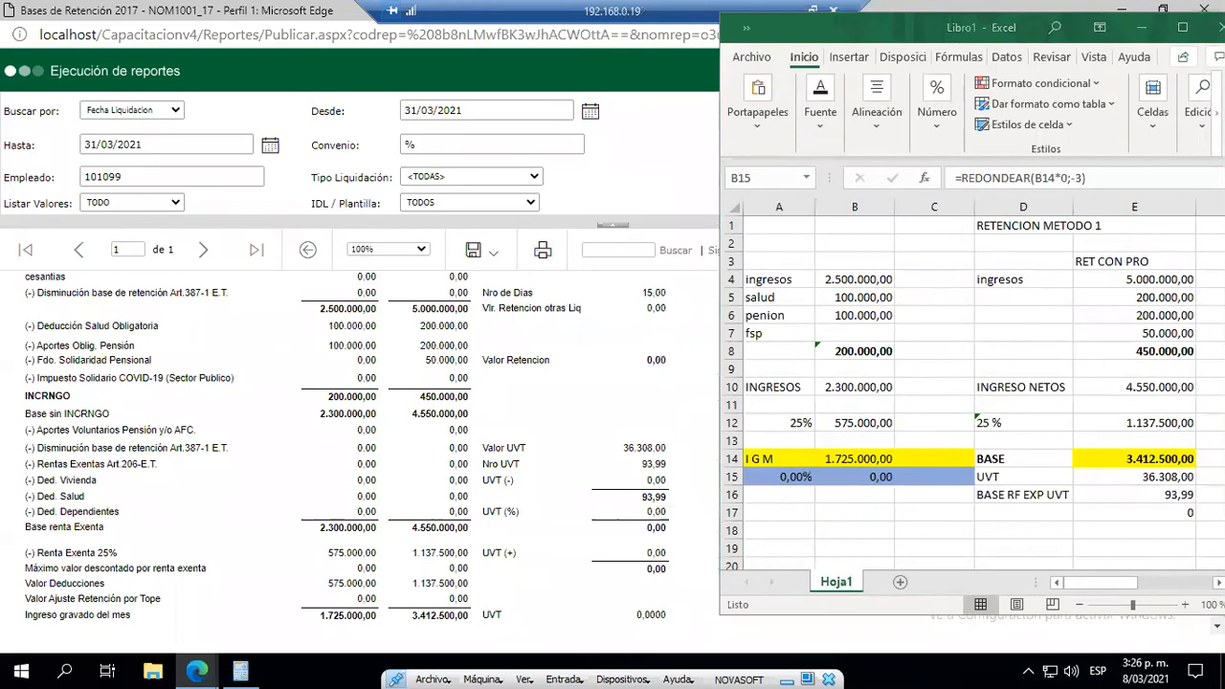
left_click_drag(791, 477, 934, 476)
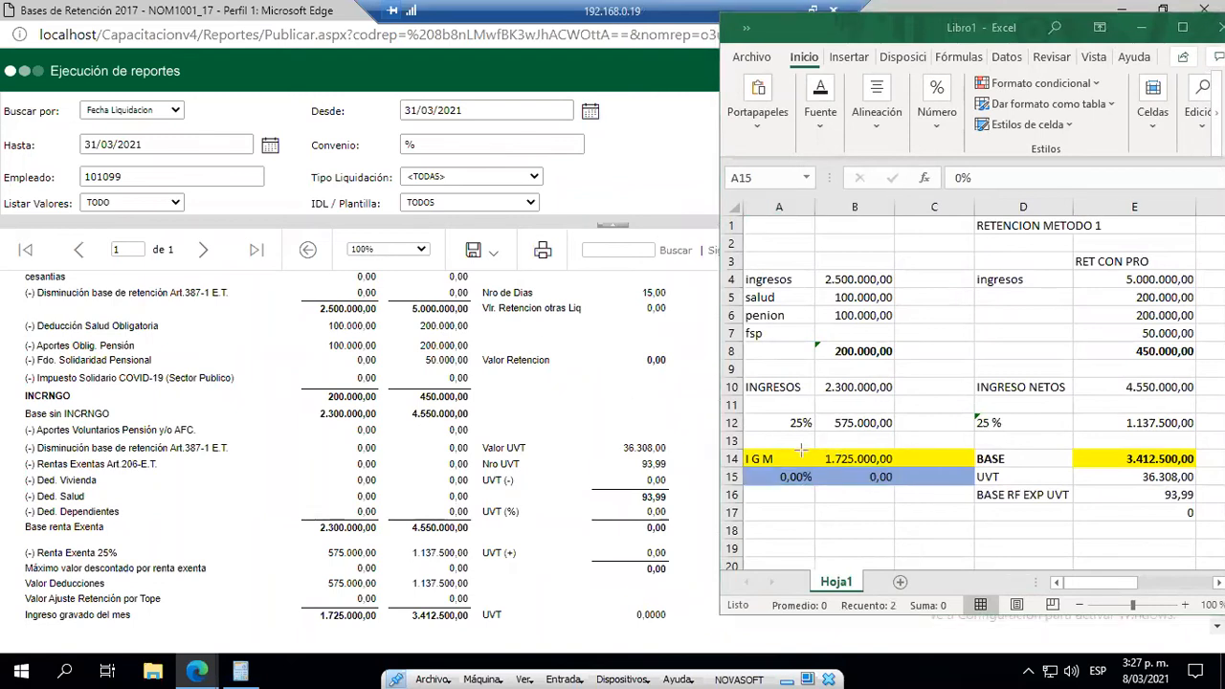
mouse_move(750, 466)
left_mouse_down()
mouse_move(758, 487)
mouse_move(831, 498)
mouse_move(917, 490)
left_mouse_up()
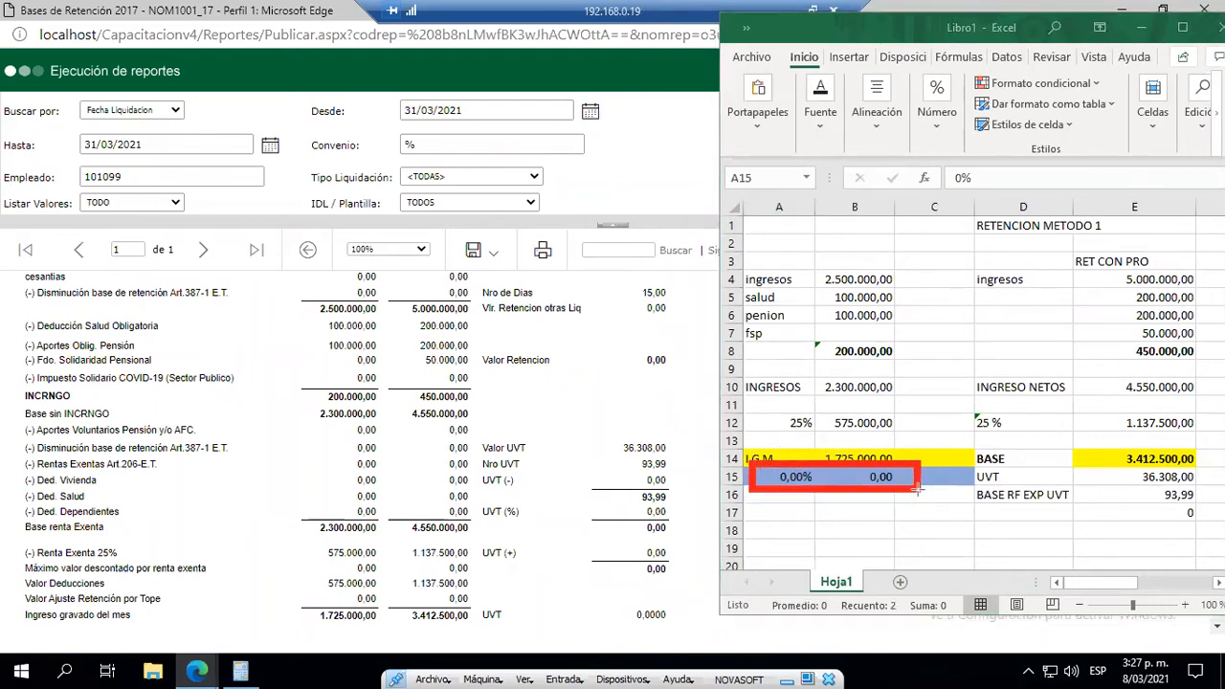
left_click_drag(476, 341, 698, 385)
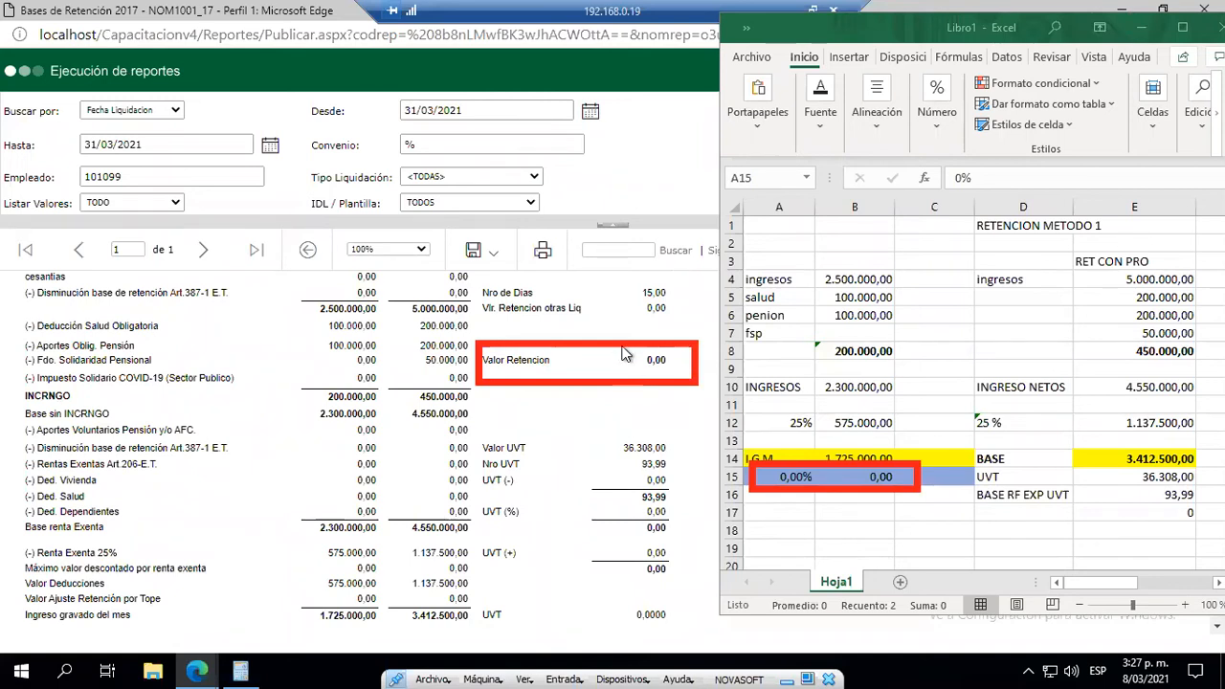
left_click(622, 346)
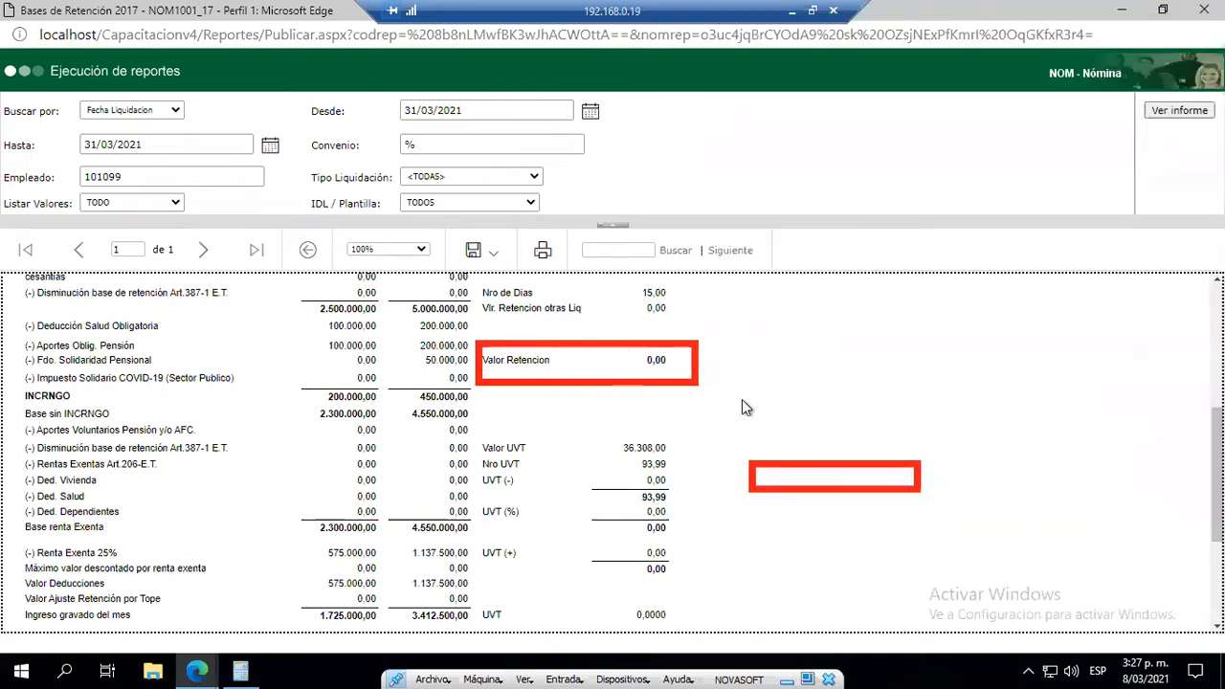
left_click(656, 344)
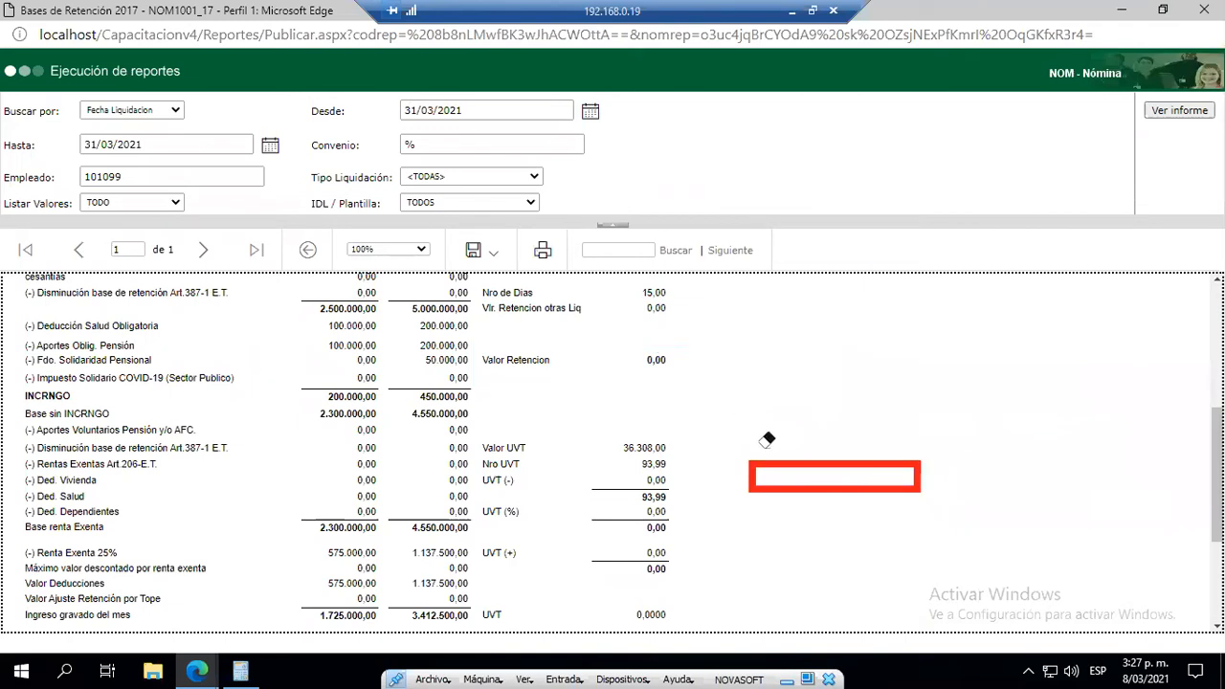
left_click(788, 464)
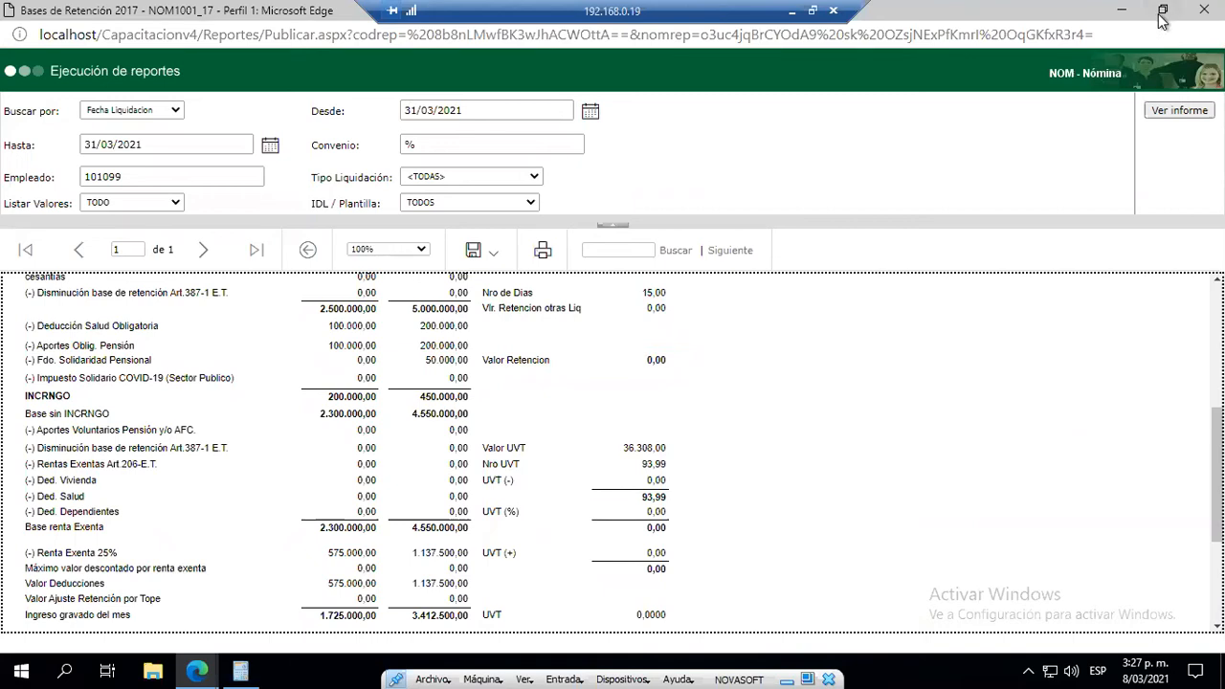
- Close the report, search the application menu for "hist" and open Historia Laboral
left_click(1205, 10)
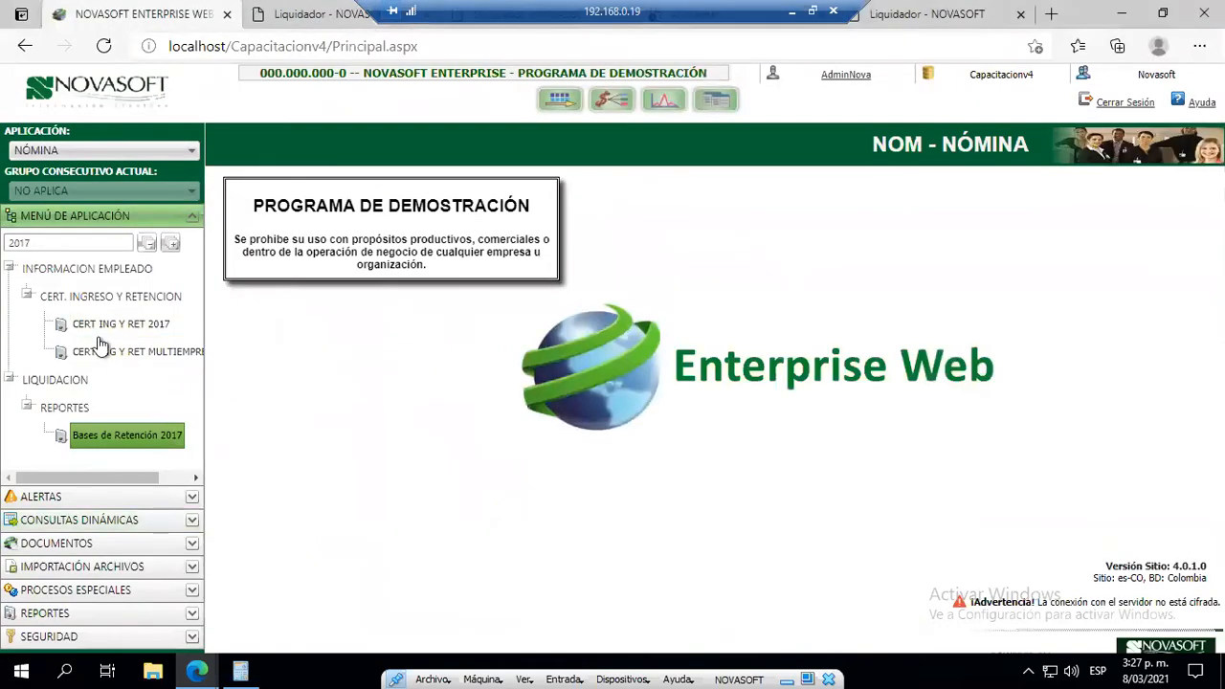
double_click(8, 243)
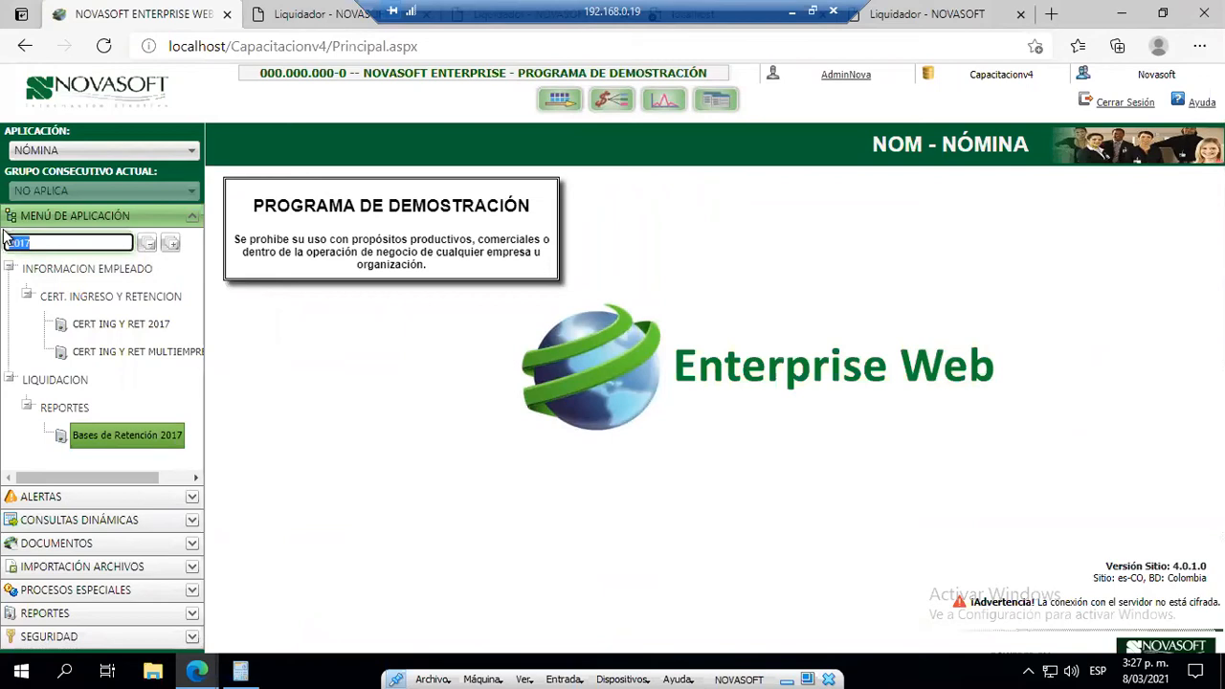
type("hist")
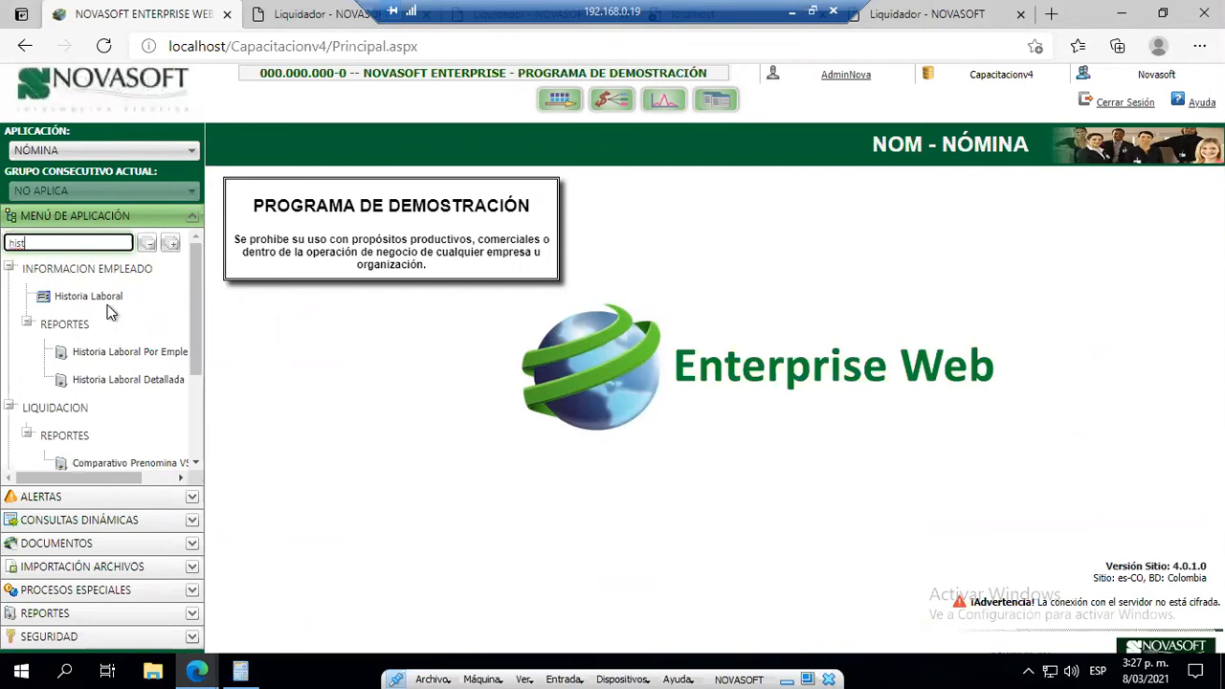
left_click(105, 300)
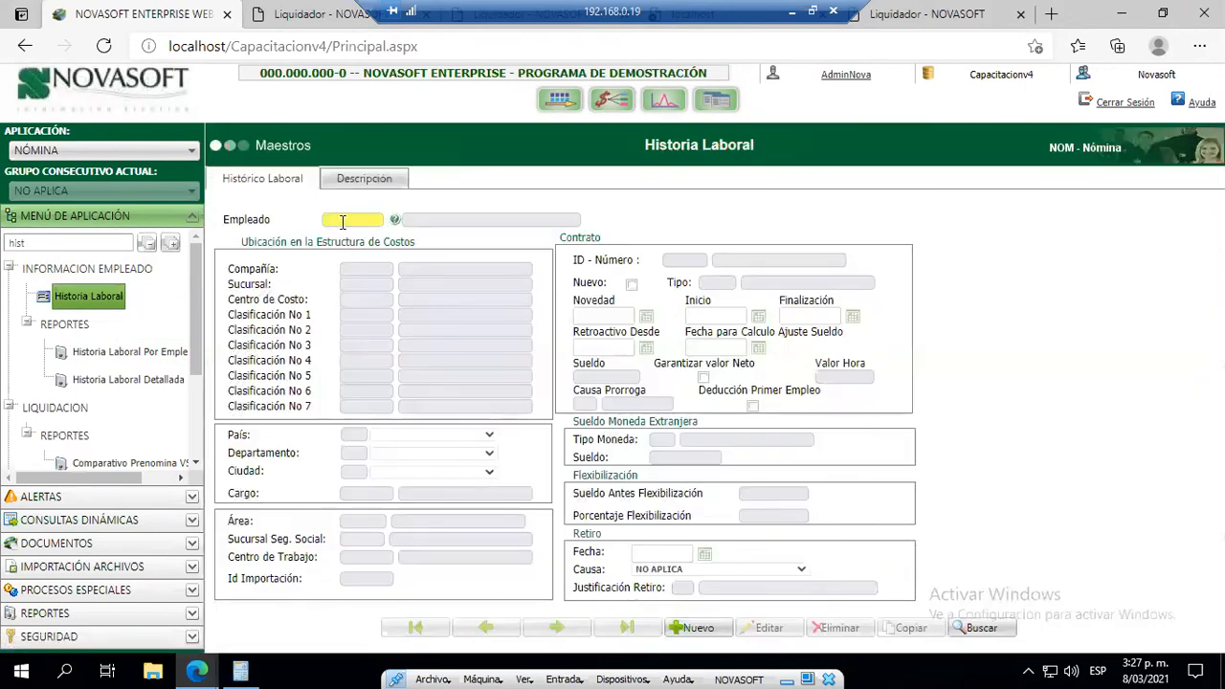
- Load the work history of the employee RETENCION PROYECCION METODO 1 by entering the employee code
left_click(341, 220)
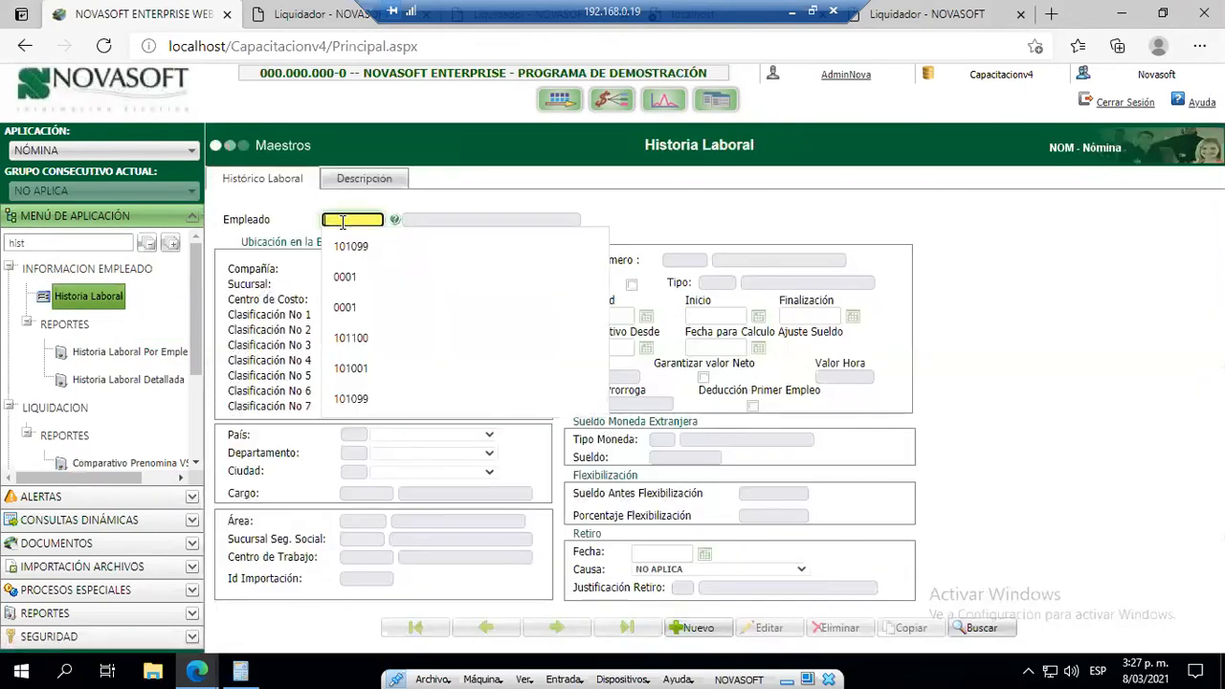
type("101")
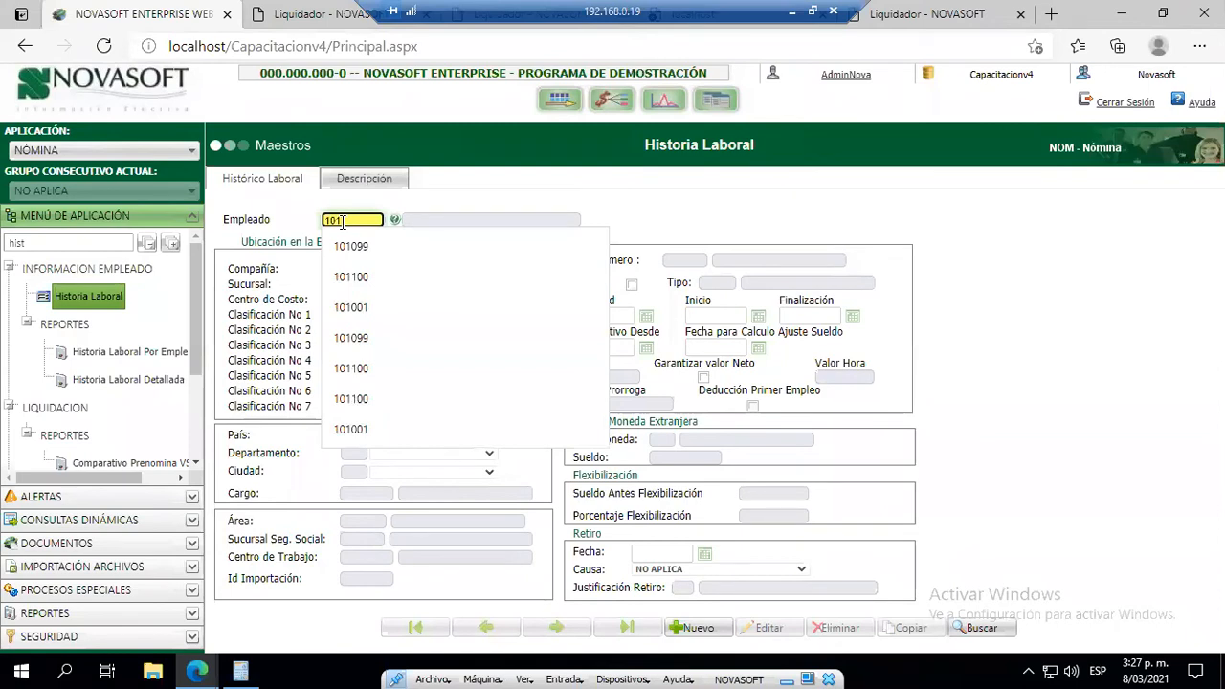
type("099")
key("Tab")
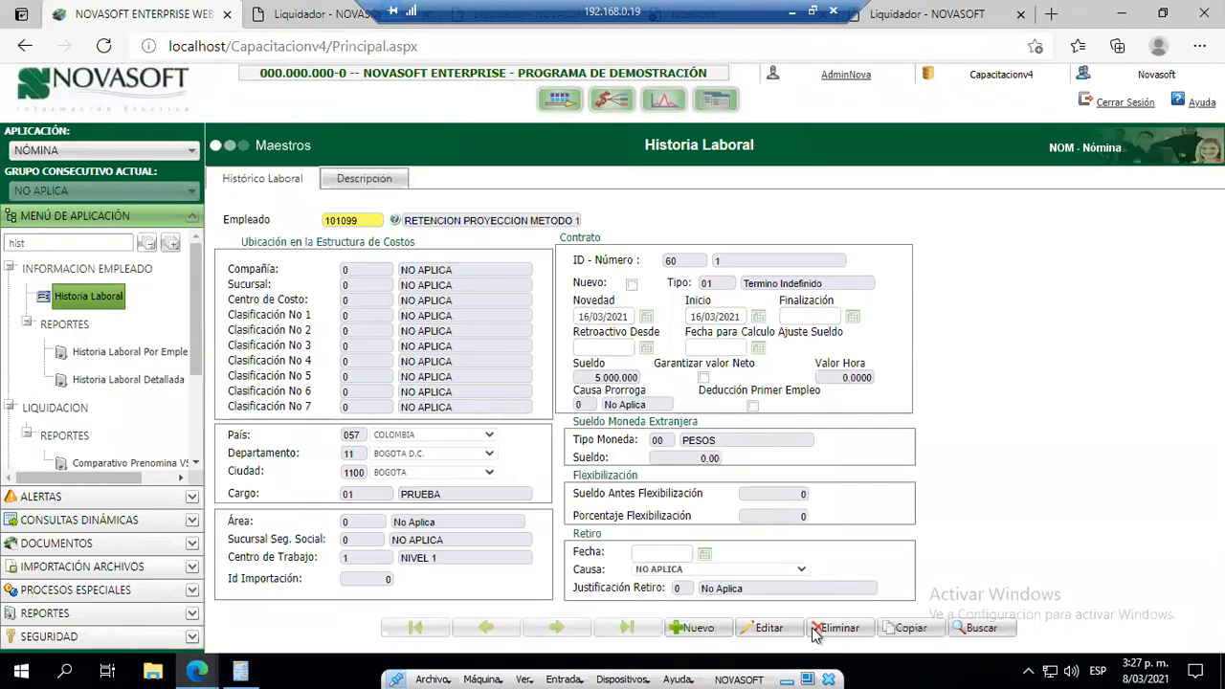
- Set the employee's Sueldo to 10000000, save the record and dismiss the alert error
left_click(787, 632)
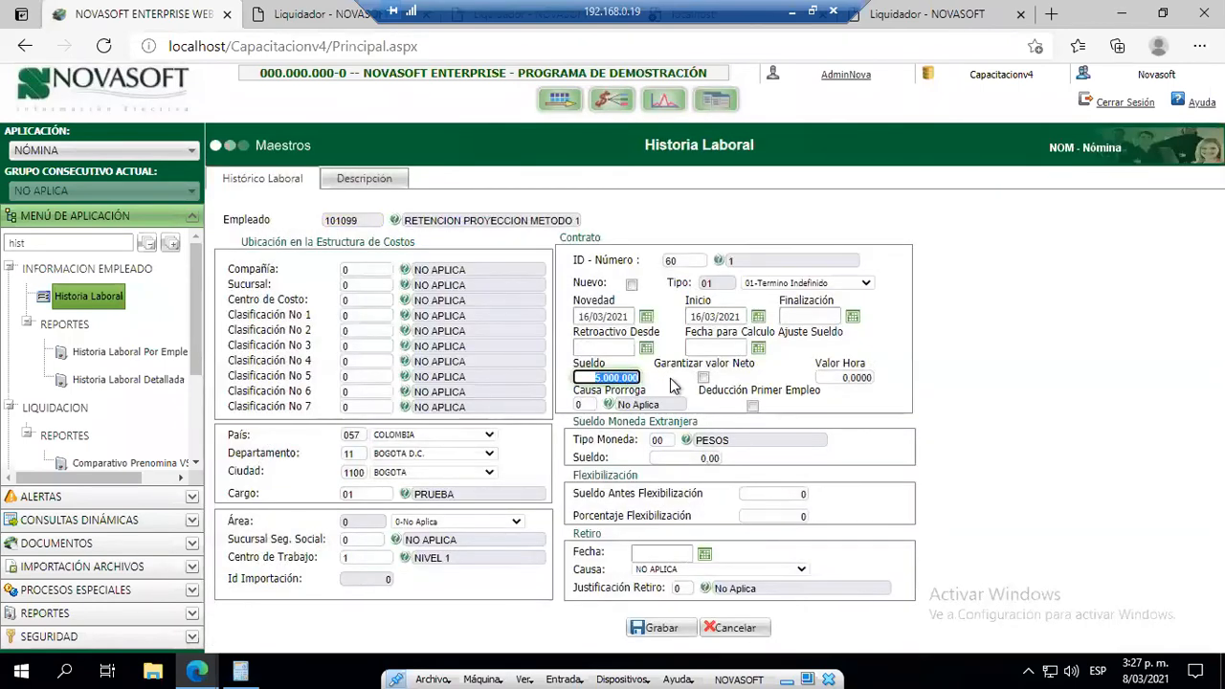
type("10000000")
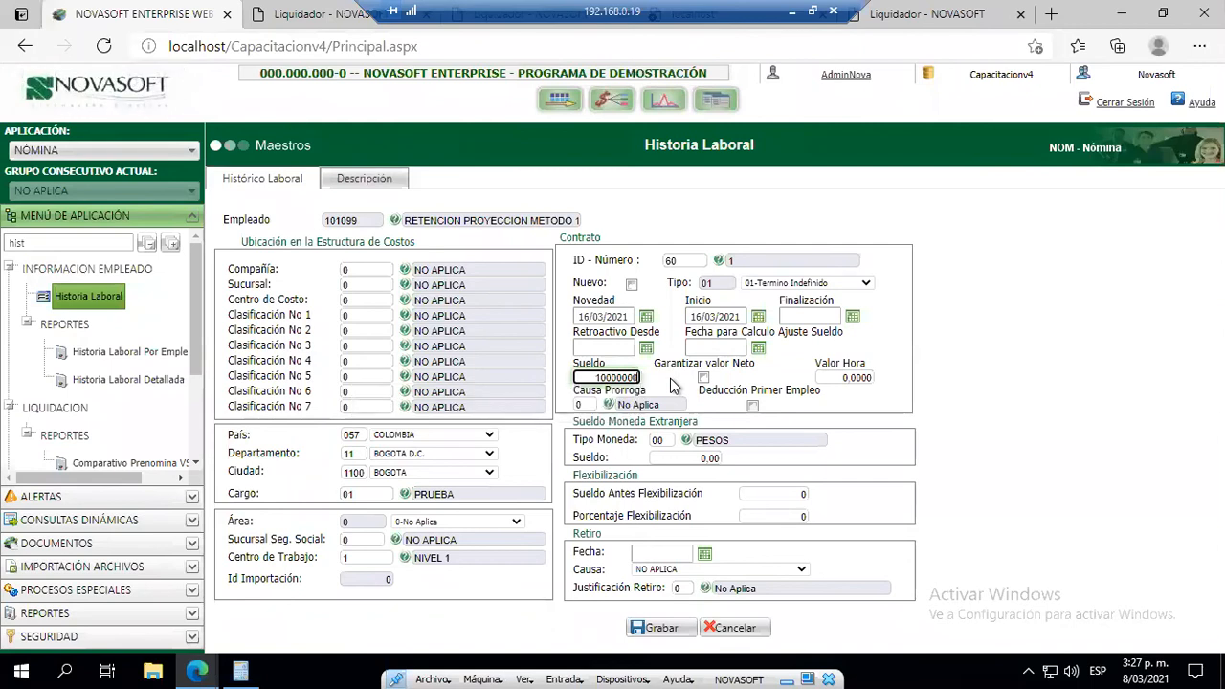
key("Tab")
left_click(681, 630)
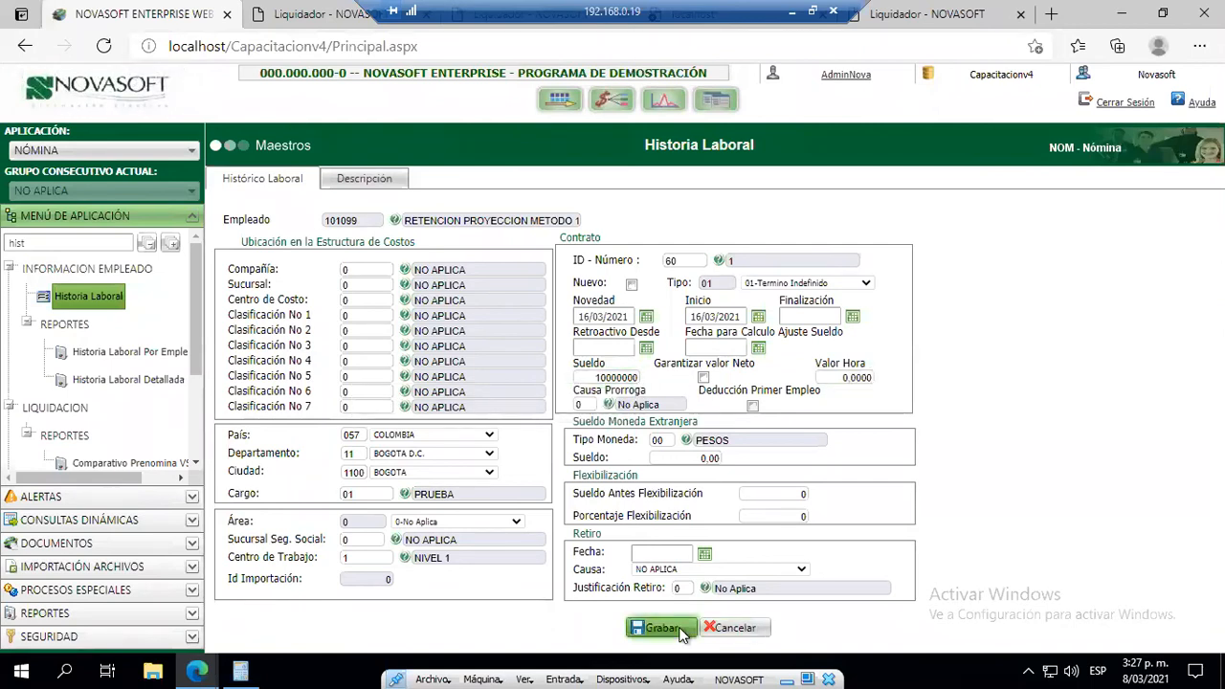
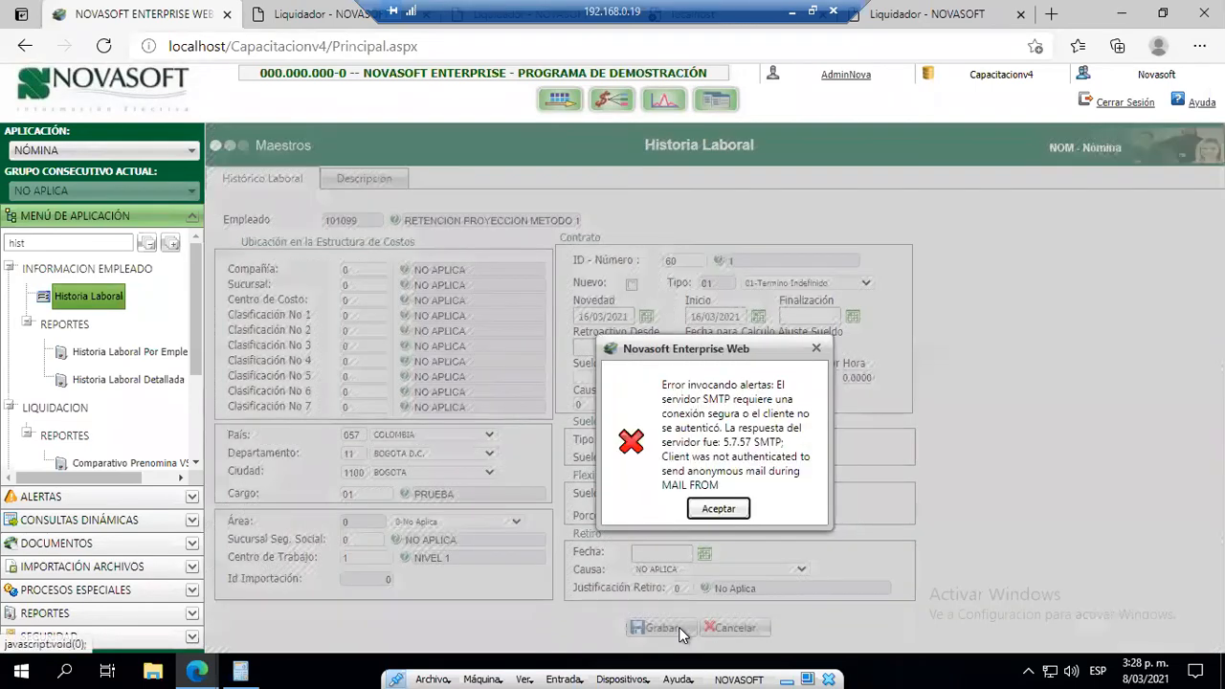
left_click(717, 511)
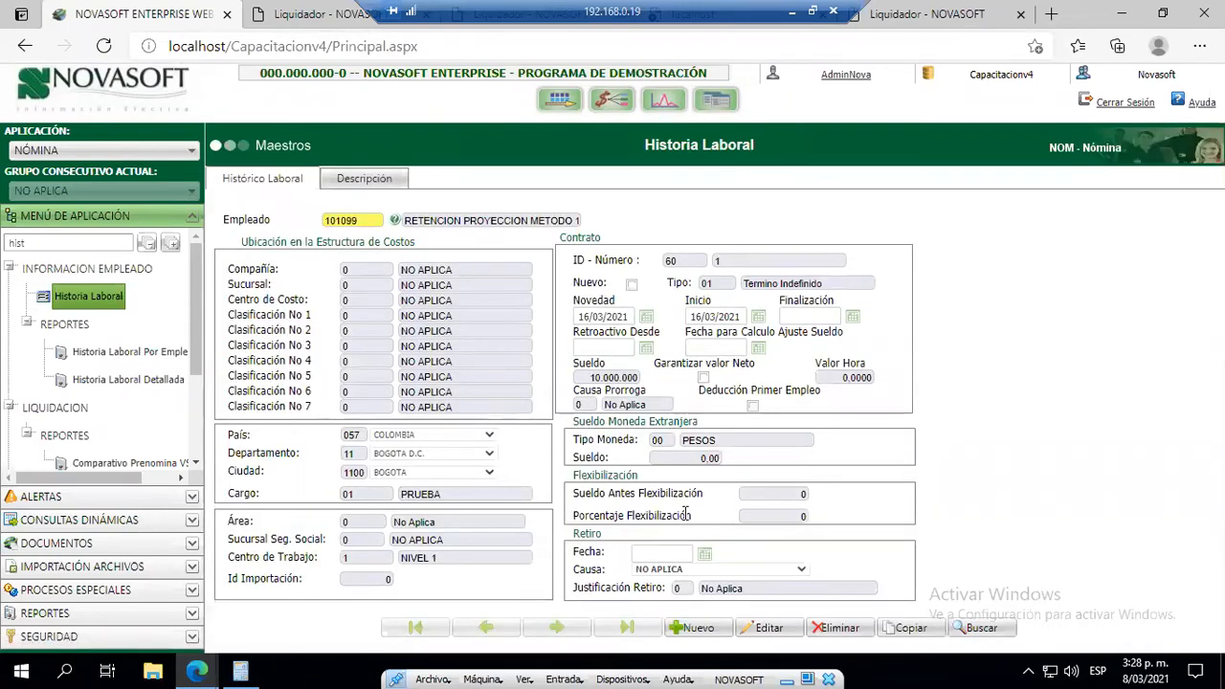
- Switch to the Liquidador page and run Liquidación de Nómina for the employee with both dates at 31/03/2021
left_click(128, 379)
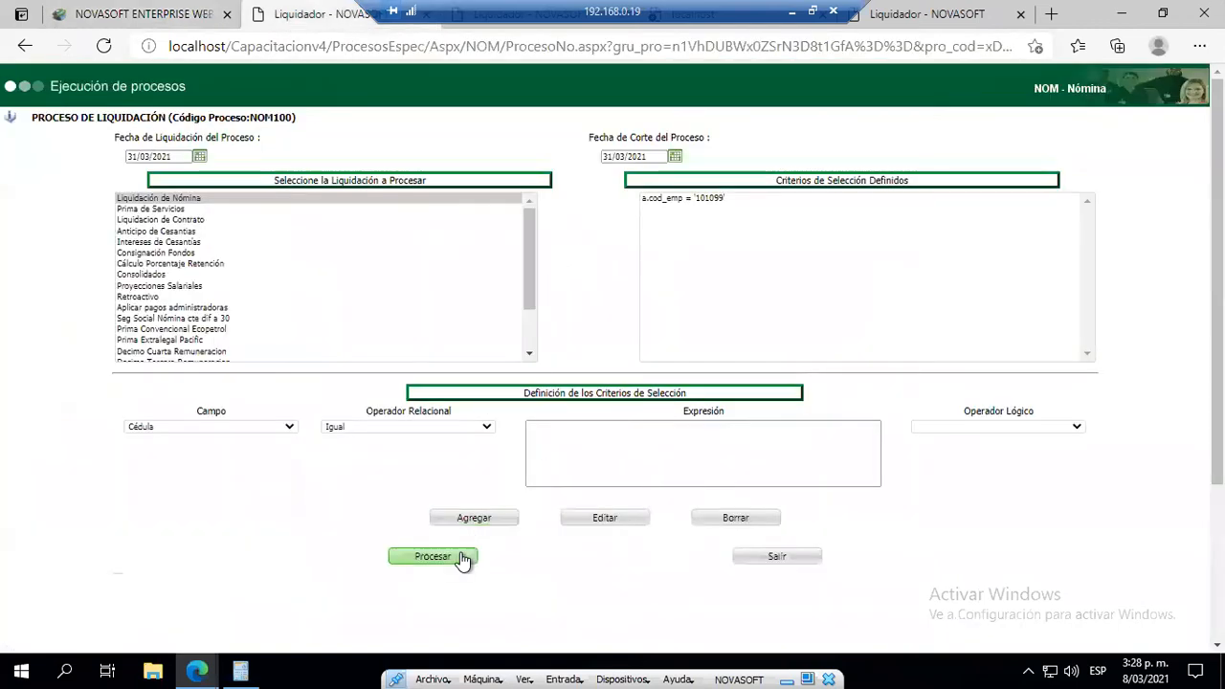
left_click(461, 558)
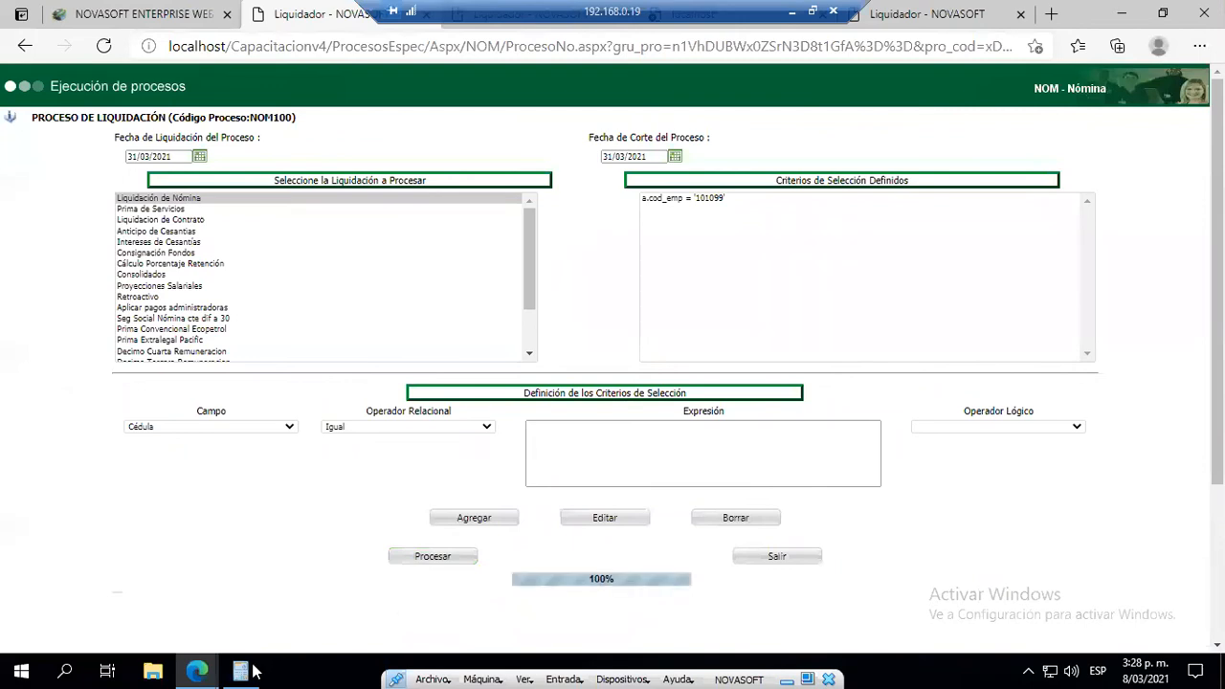
- Switch to the Excel workbook Libro1 and set the projected income in E4 to 10000000
mouse_move(197, 672)
key("alt+Tab")
left_click(851, 284)
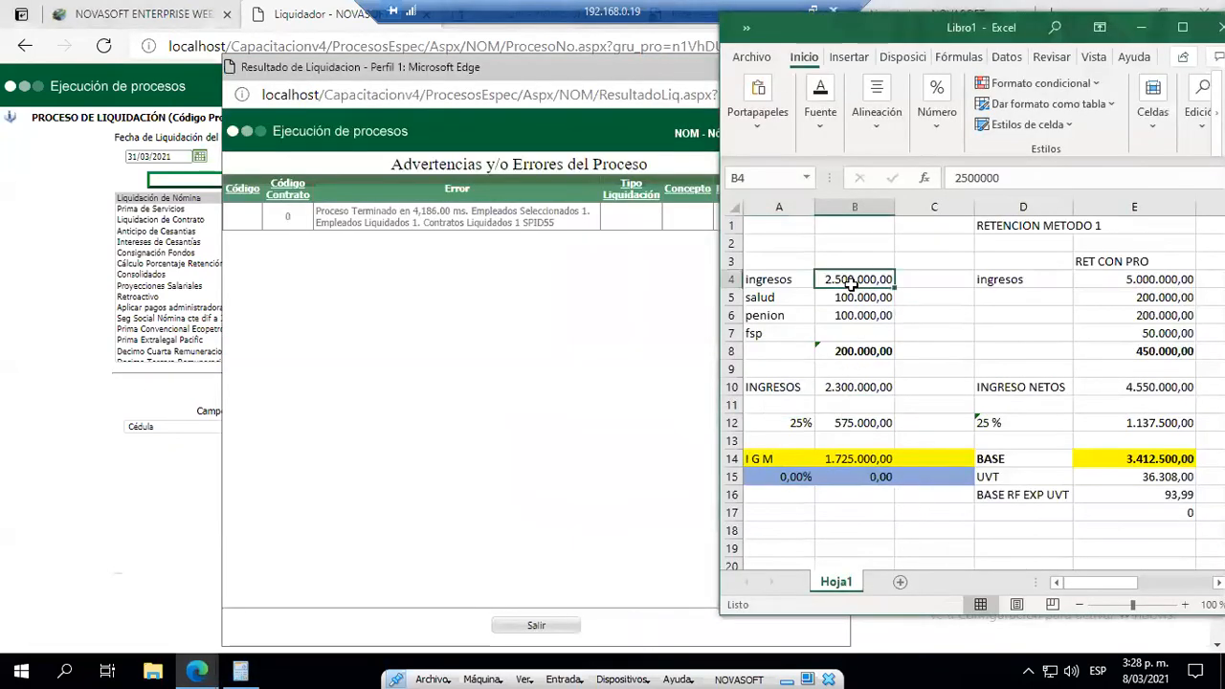
key("Right")
key("Right")
key("Right")
type("10000000")
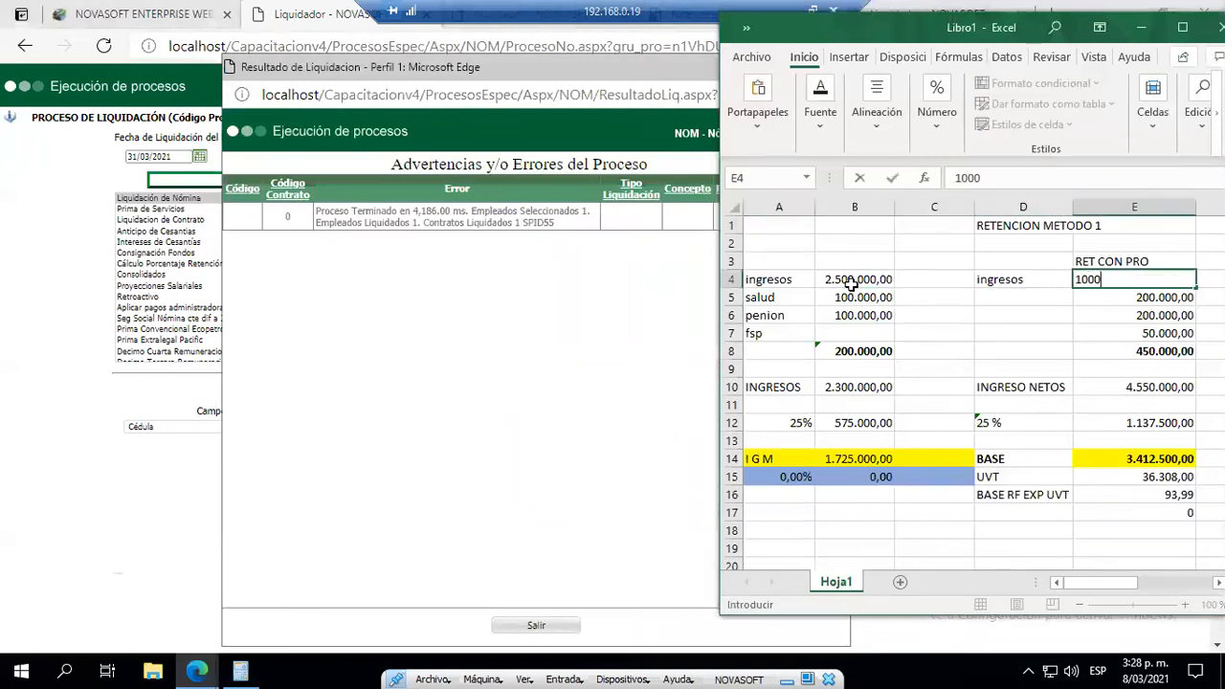
key("ctrl+Return")
- Replace the monthly income in B4 with the formula +E4/30*15
key("Left")
key("Left")
key("Left")
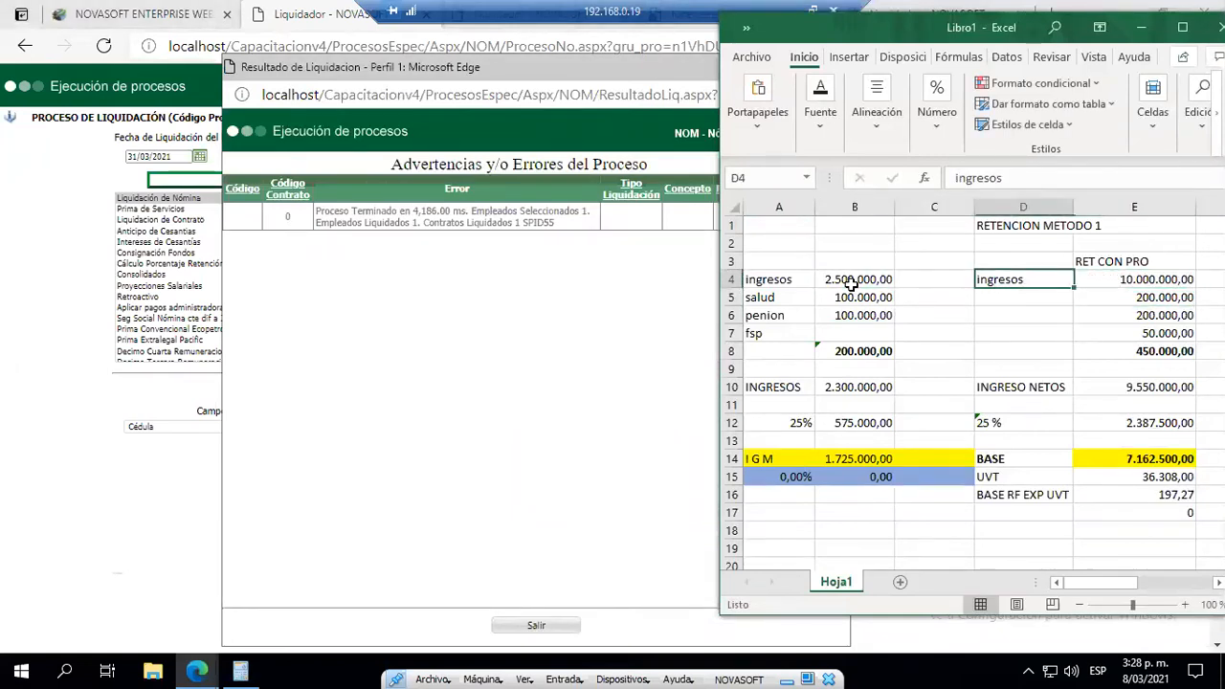
key("F2")
key("Escape")
key("Delete")
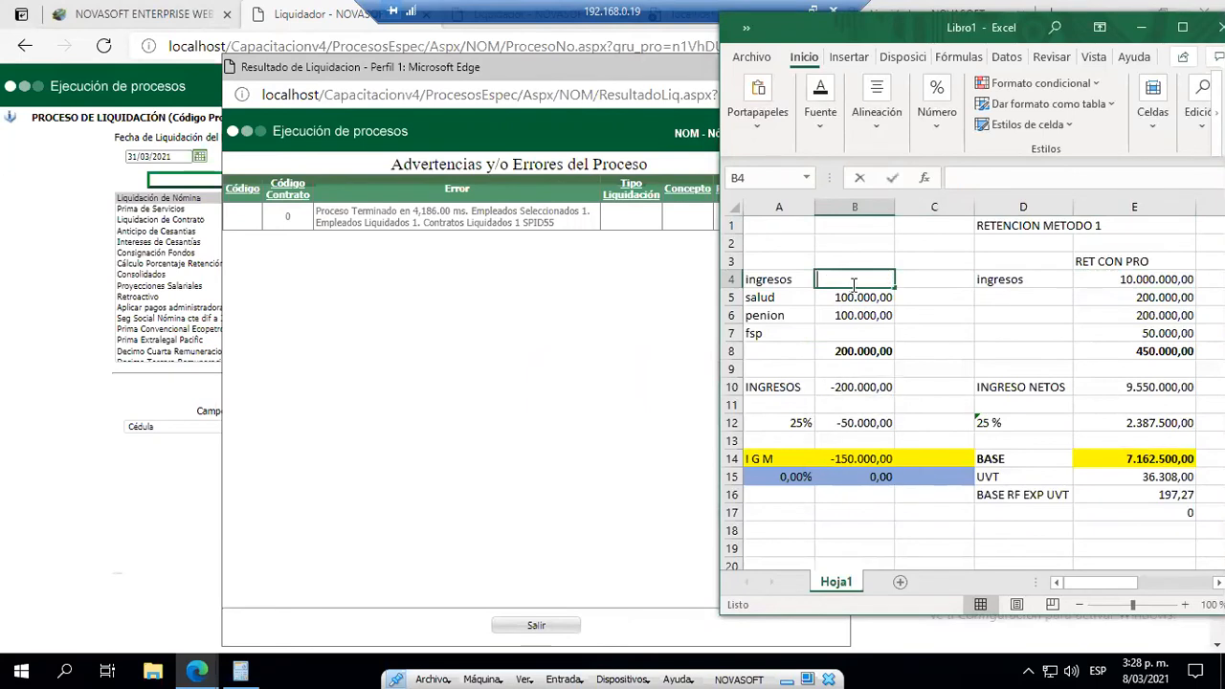
type("+")
key("Right")
key("Right")
key("Right")
type("/30*15")
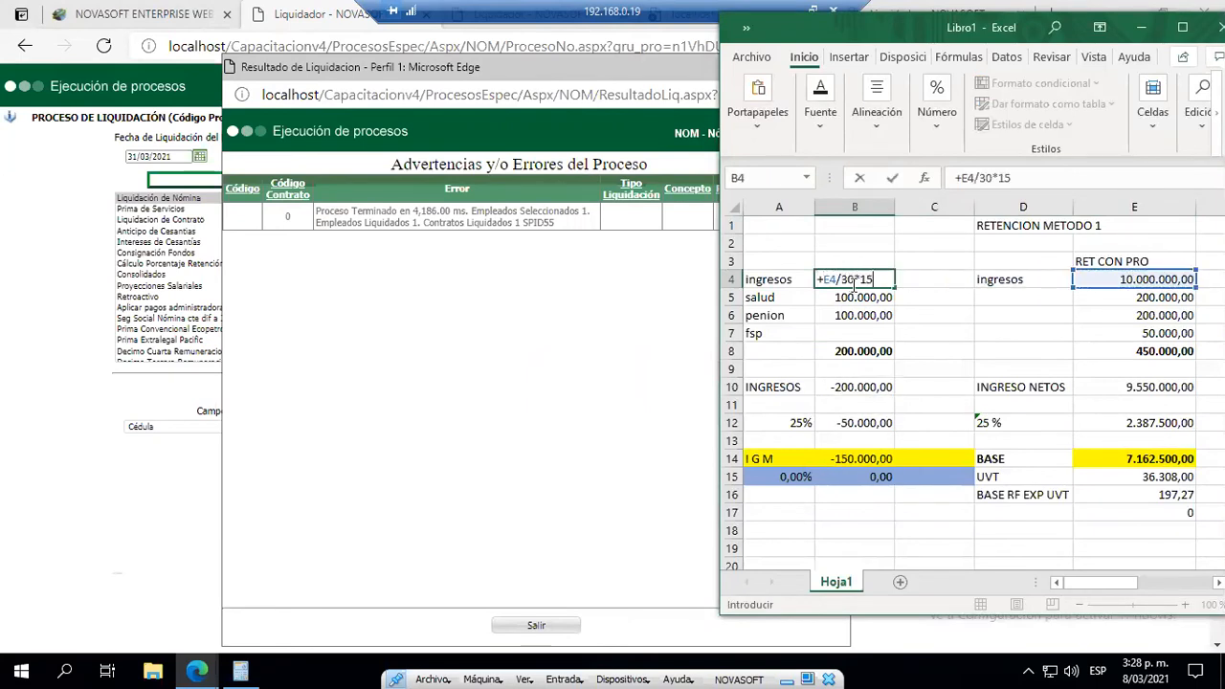
key("Return")
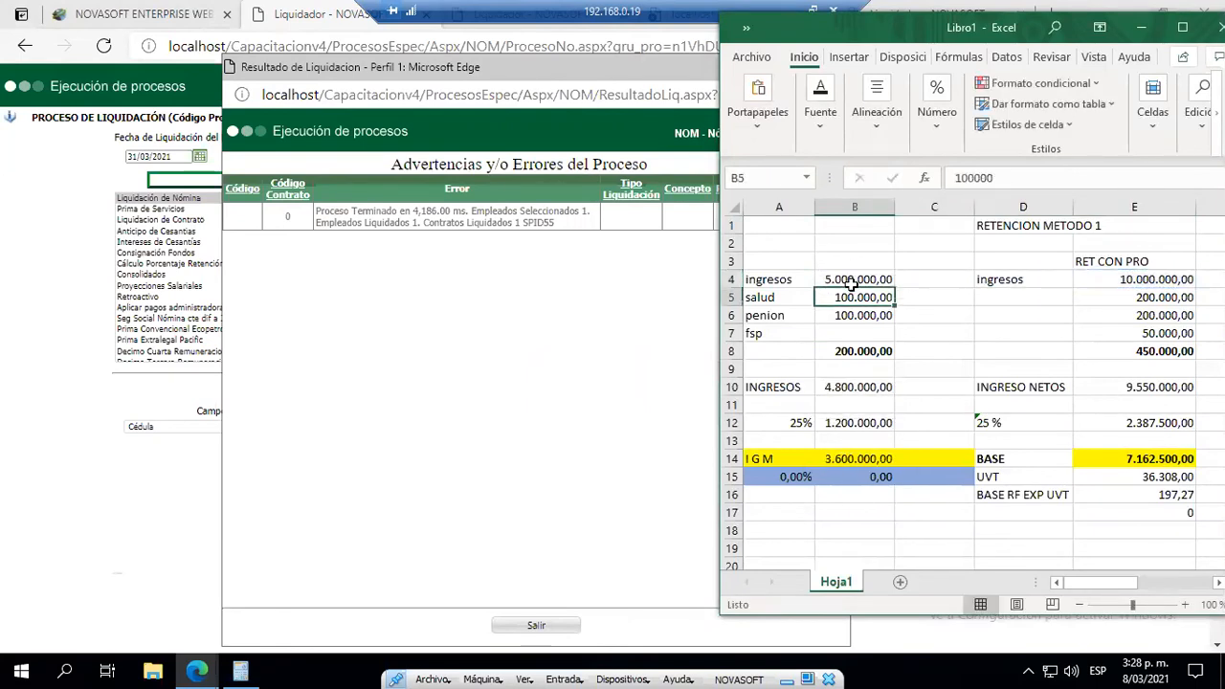
- Calculate the monthly salud in B5 and pension in B6 with the formula +B4*0,04
type("+")
key("Up")
type("*0,0")
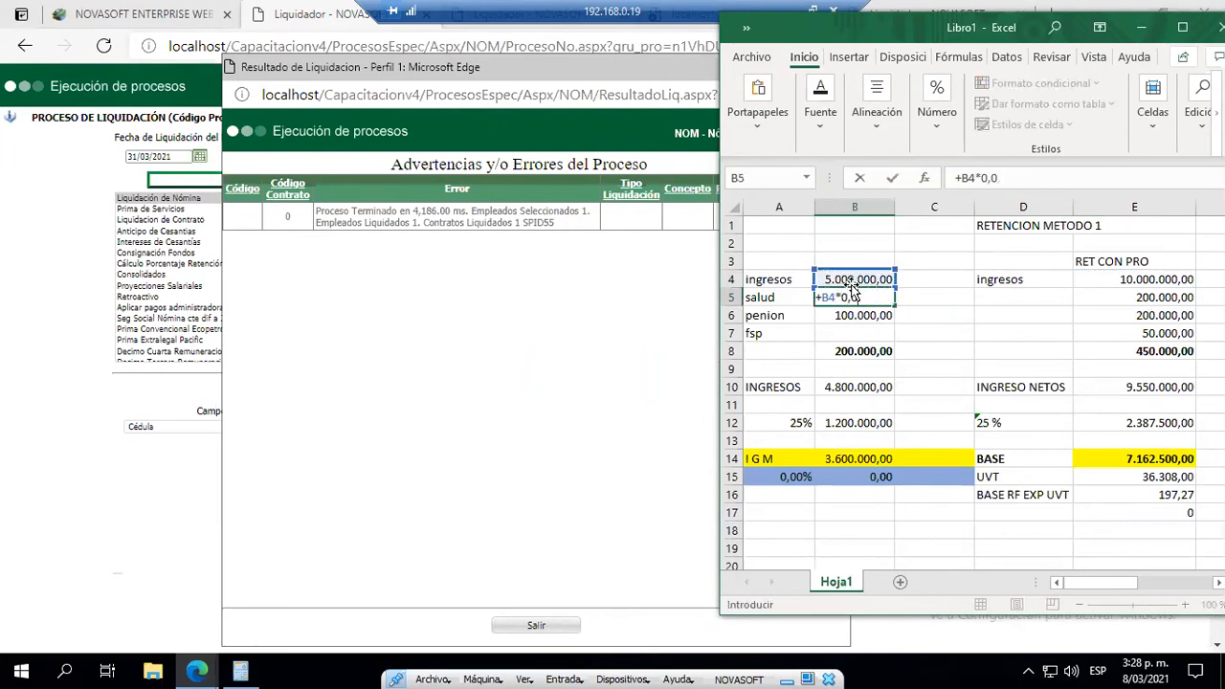
type("4")
key("Return")
type("+")
key("Up")
key("Up")
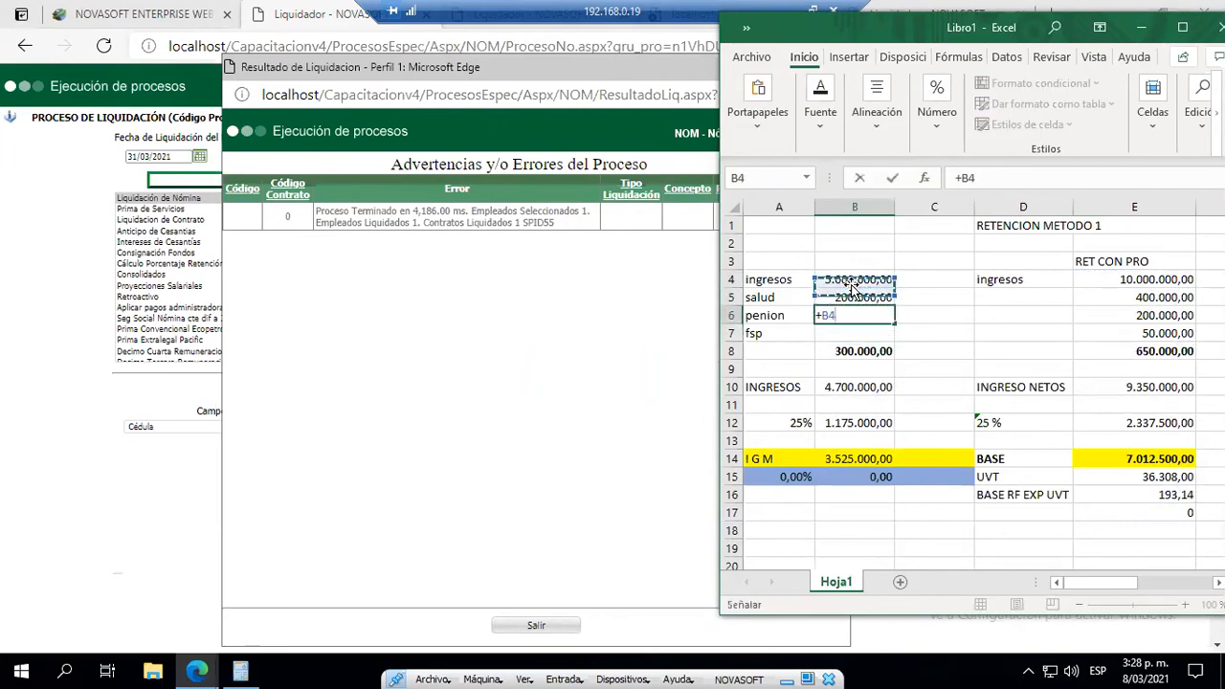
type("*0,04")
key("Return")
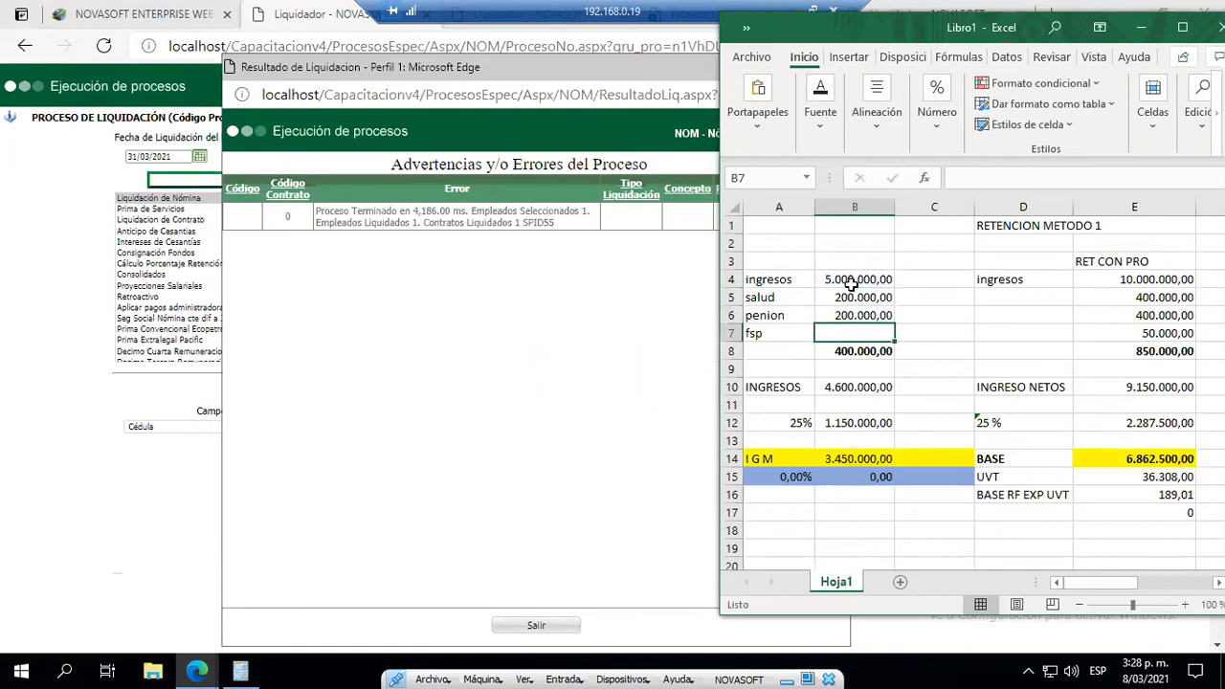
- Calculate the monthly fsp contribution in B7 with the formula +B4*0,01
type("+")
key("Up")
key("Up")
key("Up")
type("*0,01")
key("Return")
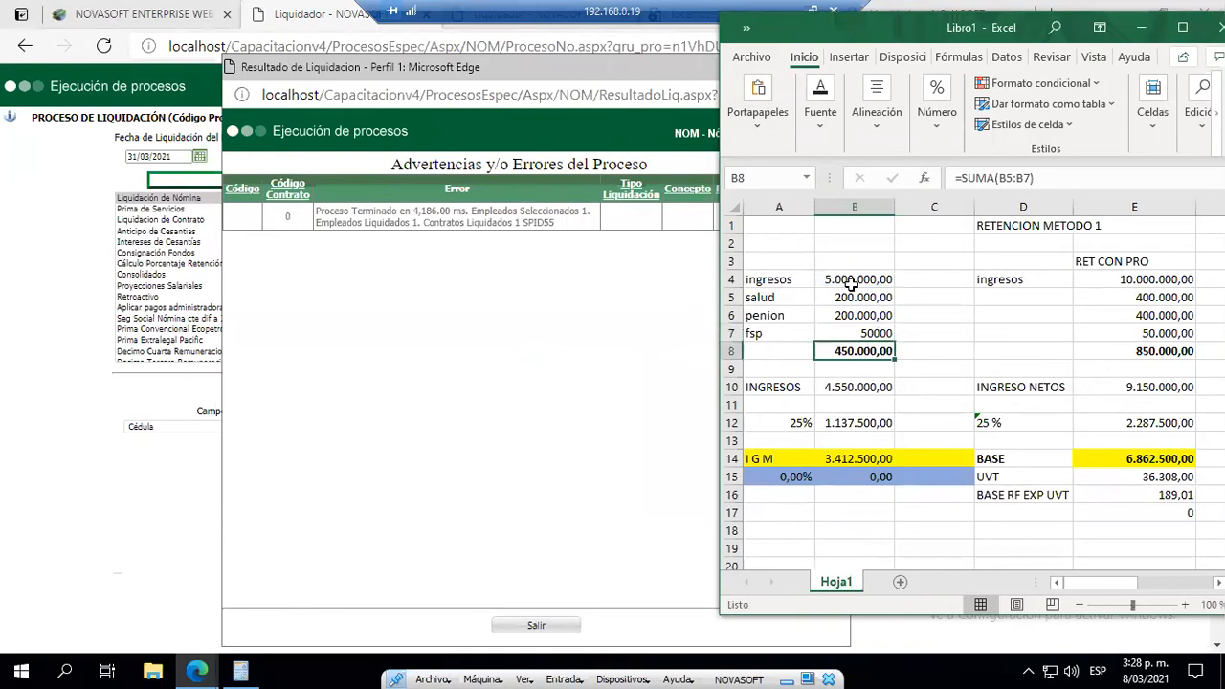
- Inspect the formulas for net income in B10, the 25% exemption in B12, and projected salud and pension in E5 and E6
left_click(835, 387)
type("=+B4-B8")
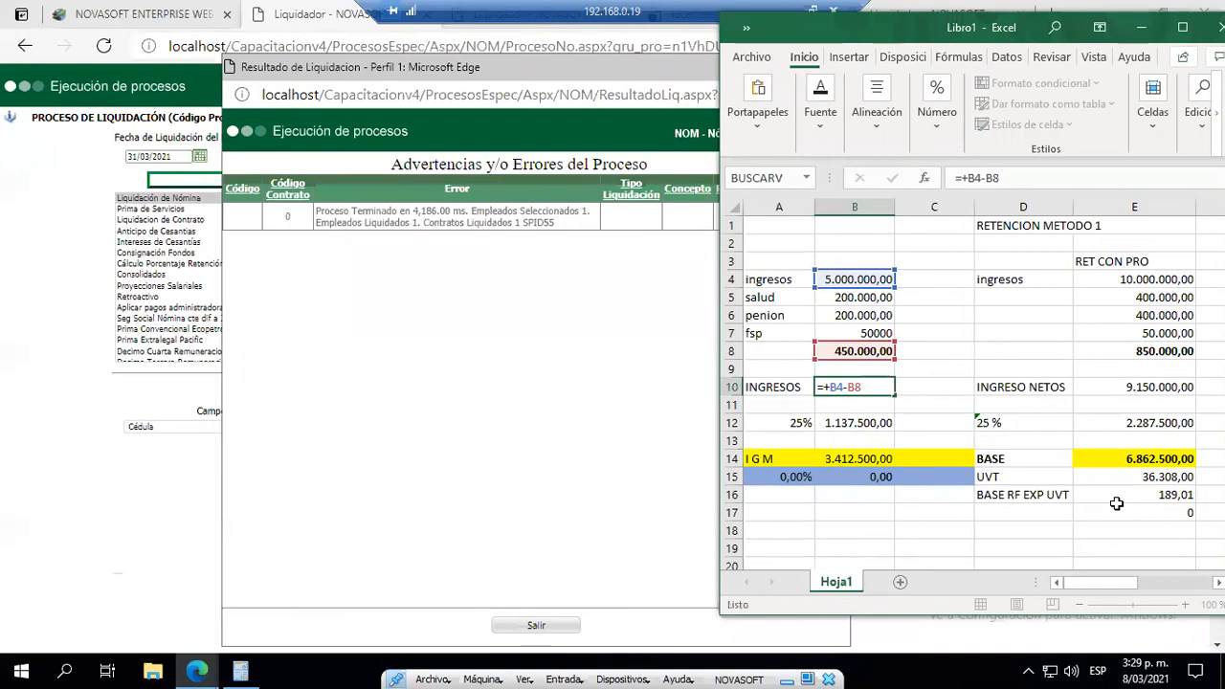
key("Return")
left_click(873, 423)
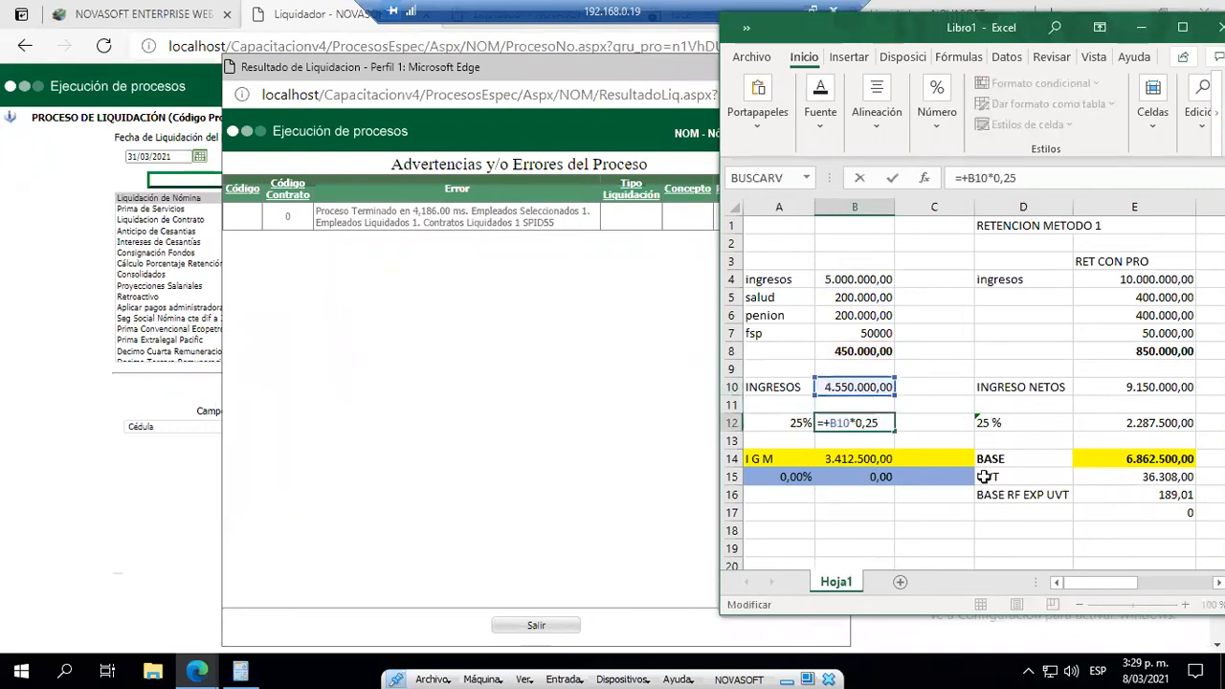
key("Return")
key("Return")
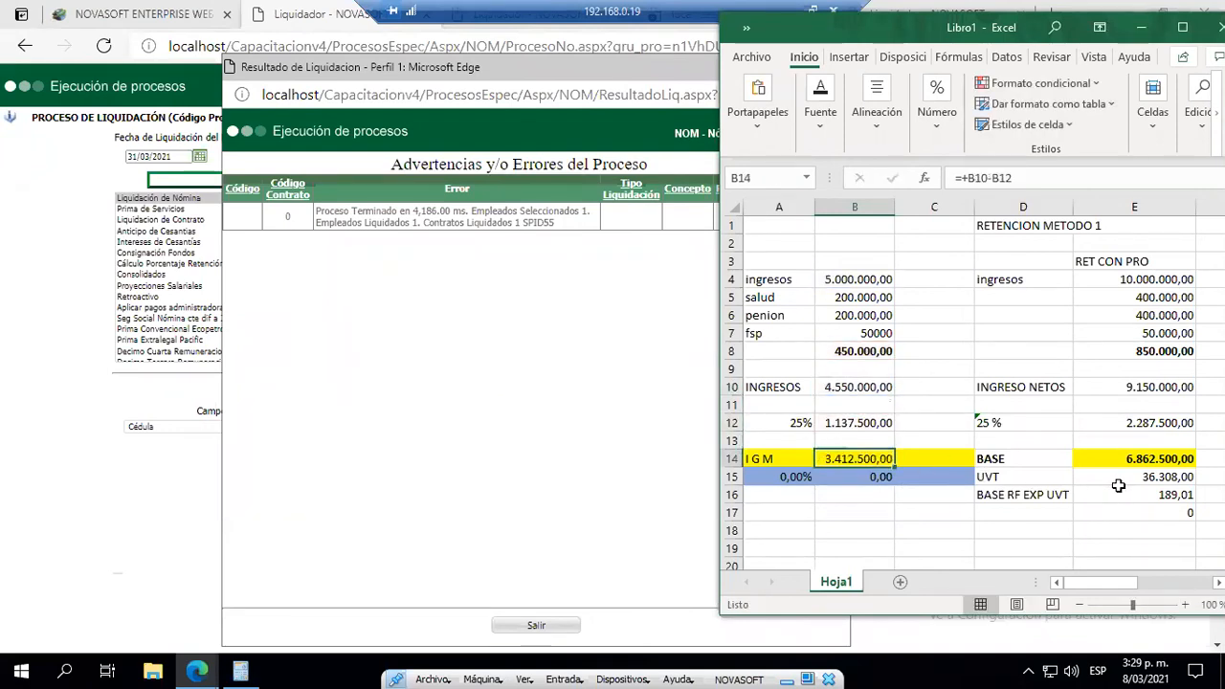
left_click(1148, 292)
double_click(1149, 292)
key("Return")
double_click(1162, 311)
- Replace the projected fsp contribution in E7 with the formula +E4*0,01
double_click(1173, 335)
key("Escape")
key("F2")
key("Escape")
type("+E4*0,")
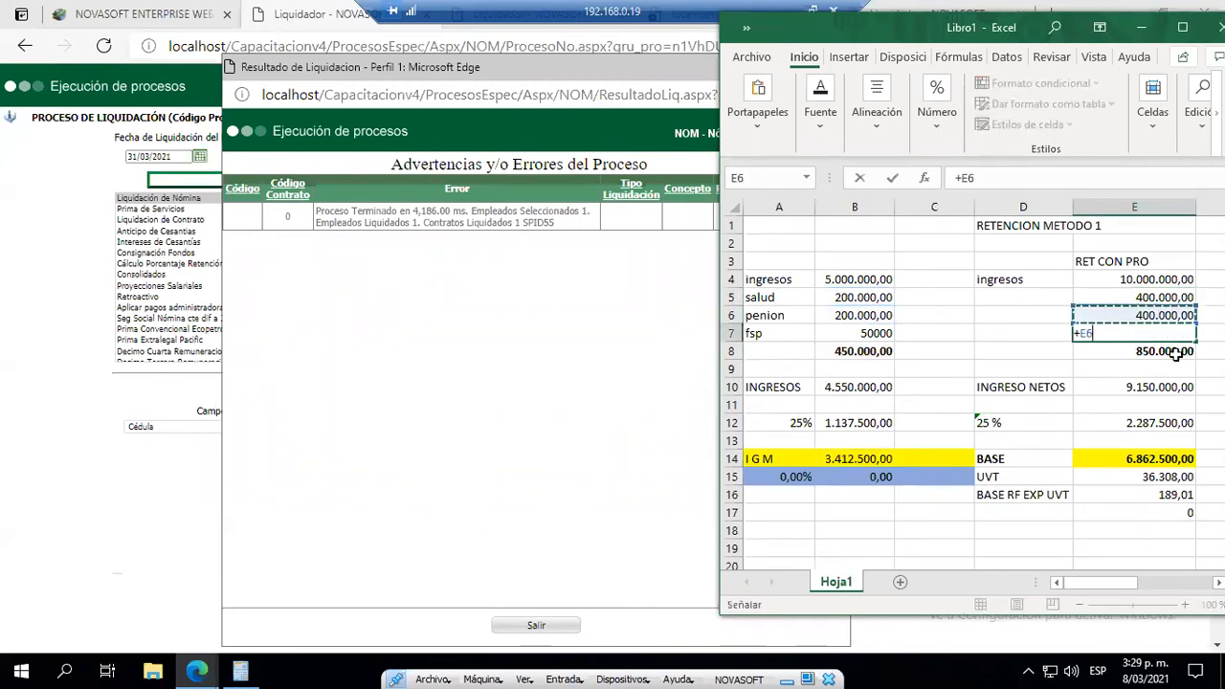
type("1")
key("Return")
key("Up")
key("F2")
key("Left")
type("0")
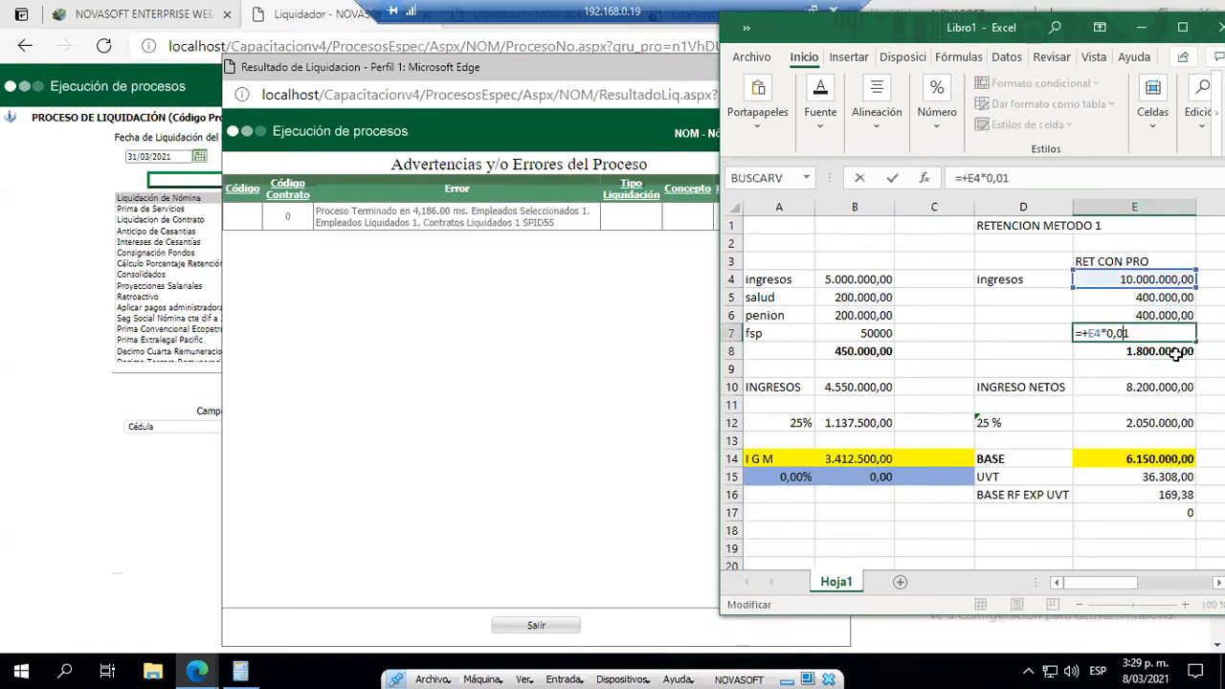
key("Return")
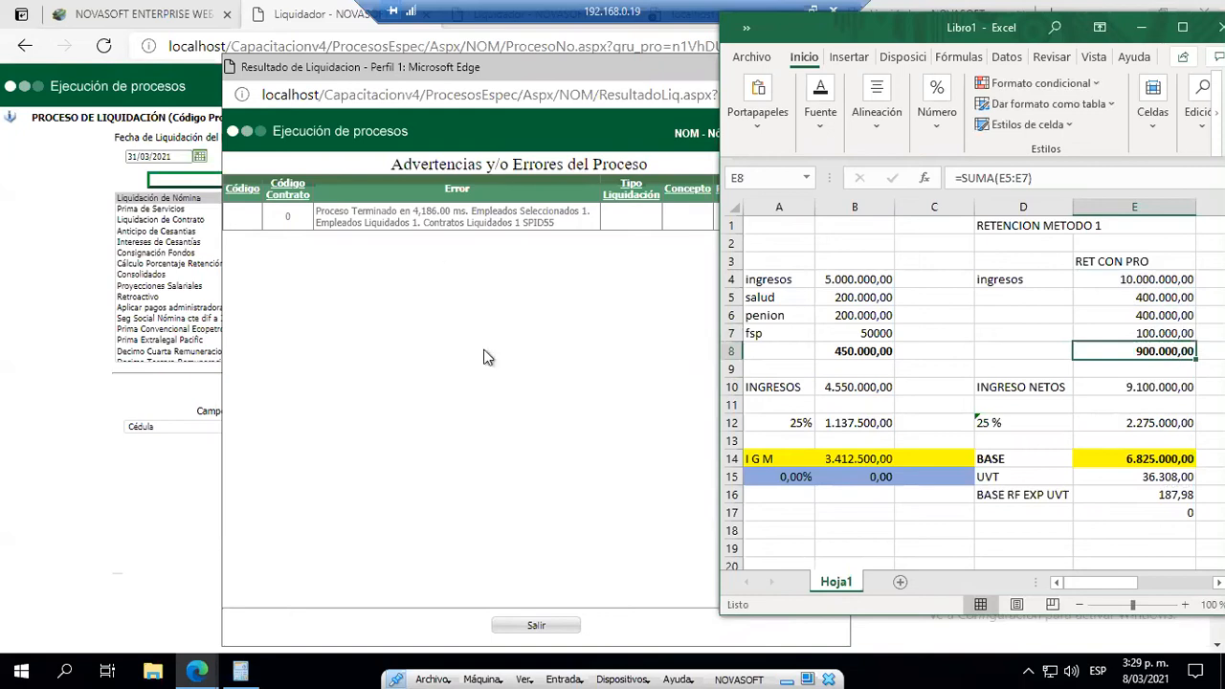
- Close the Resultado de Liquidacion window, search the main application menu for "2017" and open the Bases de Retención 2017 report
left_click_drag(604, 66, 485, 65)
left_click(711, 67)
left_click(150, 12)
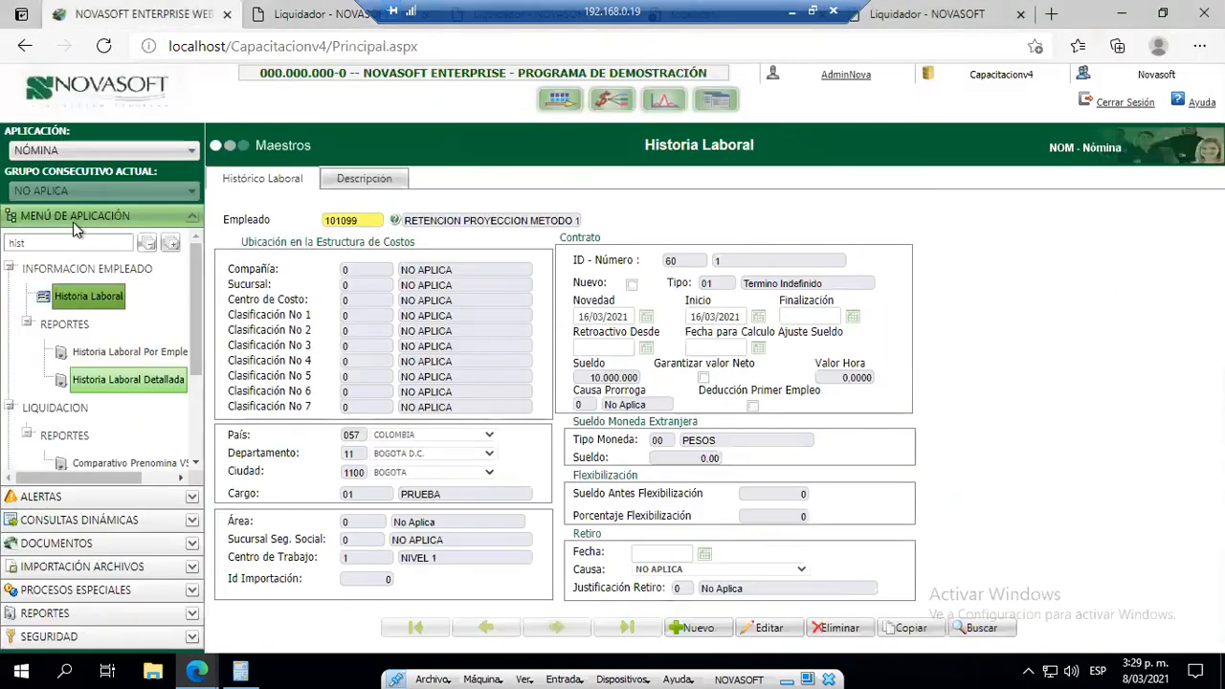
left_click(9, 242)
type("2017")
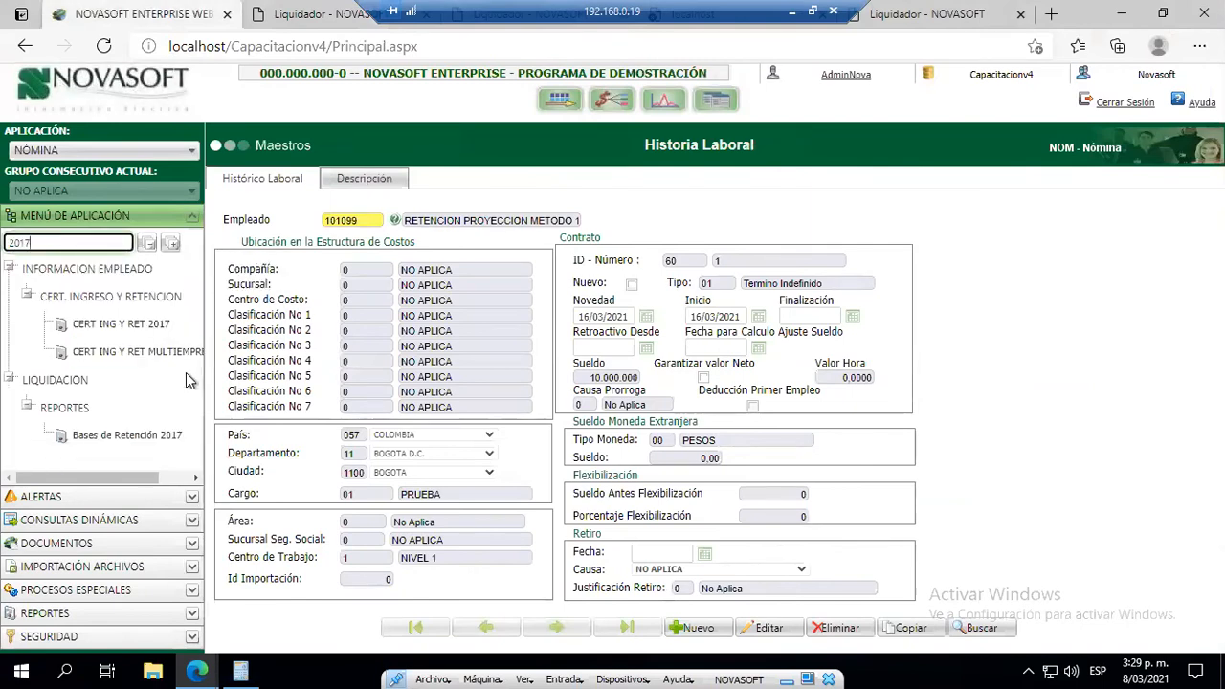
left_click(140, 436)
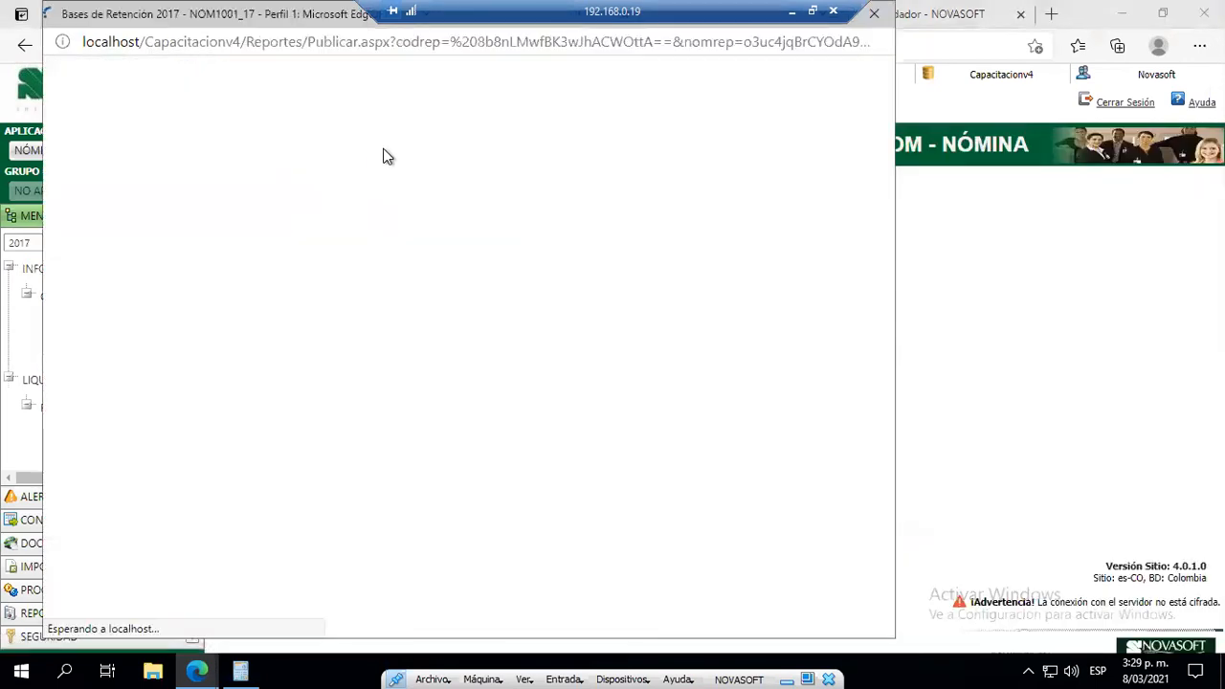
- Set the report's Desde and Hasta dates to 31/03/2021
left_click(472, 115)
left_click(632, 119)
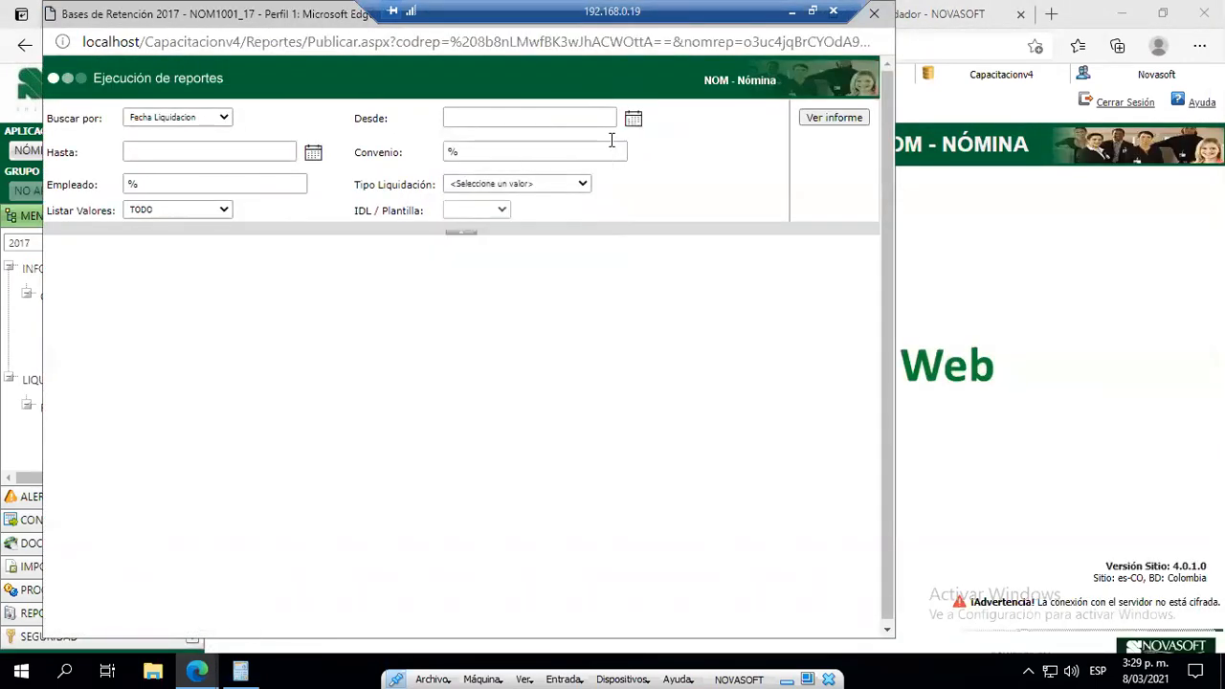
left_click(634, 119)
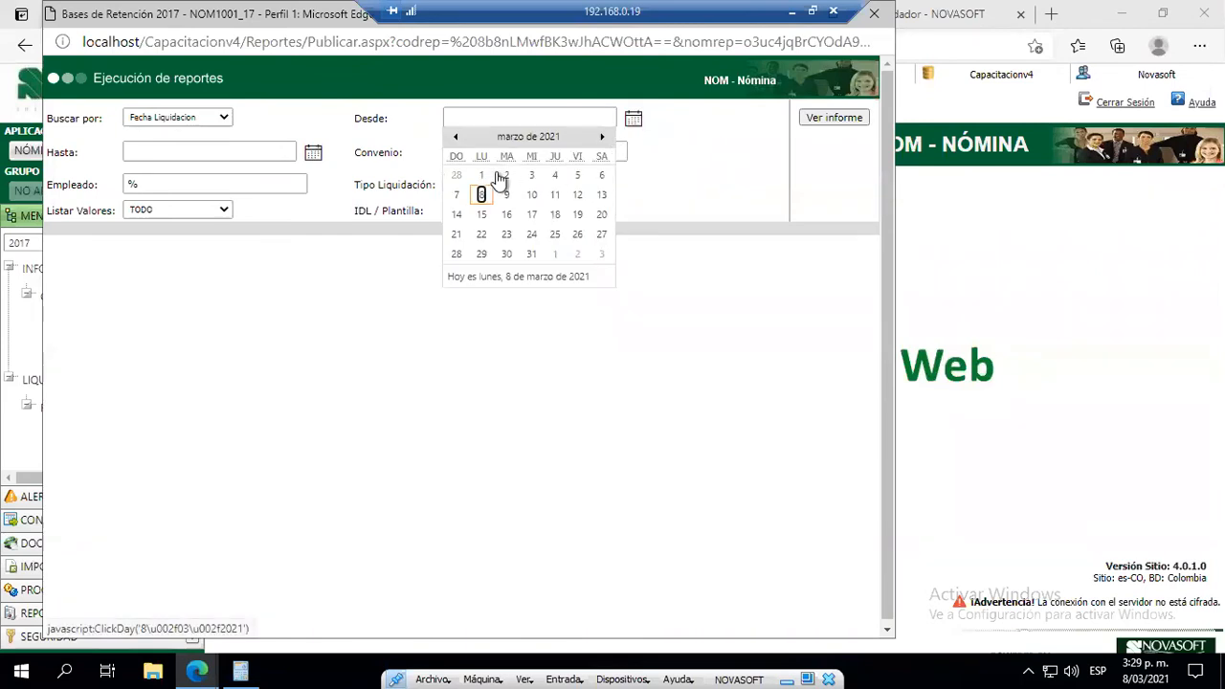
left_click(532, 254)
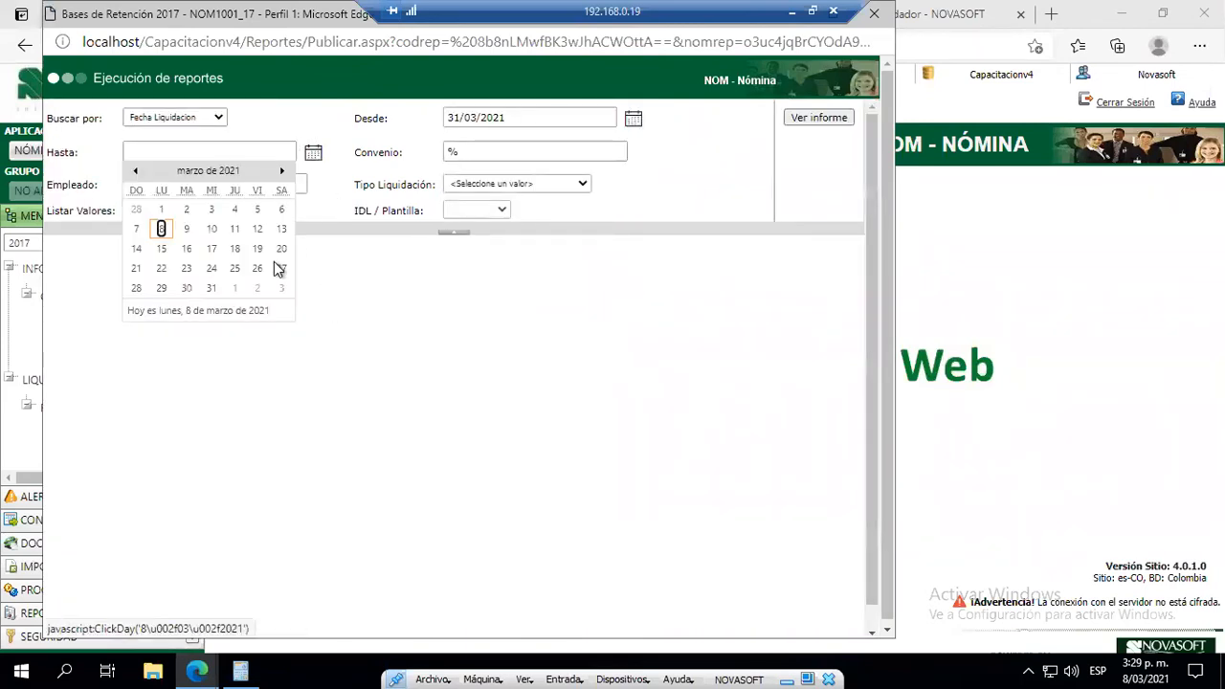
left_click(212, 288)
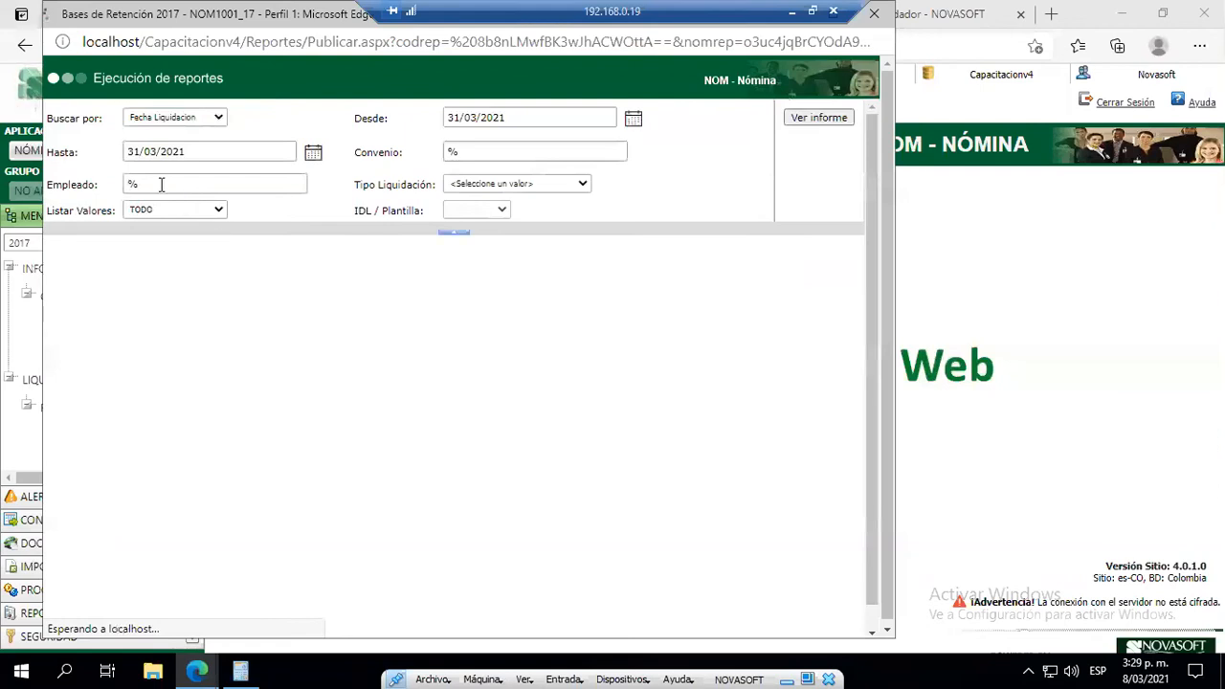
- Filter the report by the employee's code and set Listar Valores to TODO
left_click(156, 182)
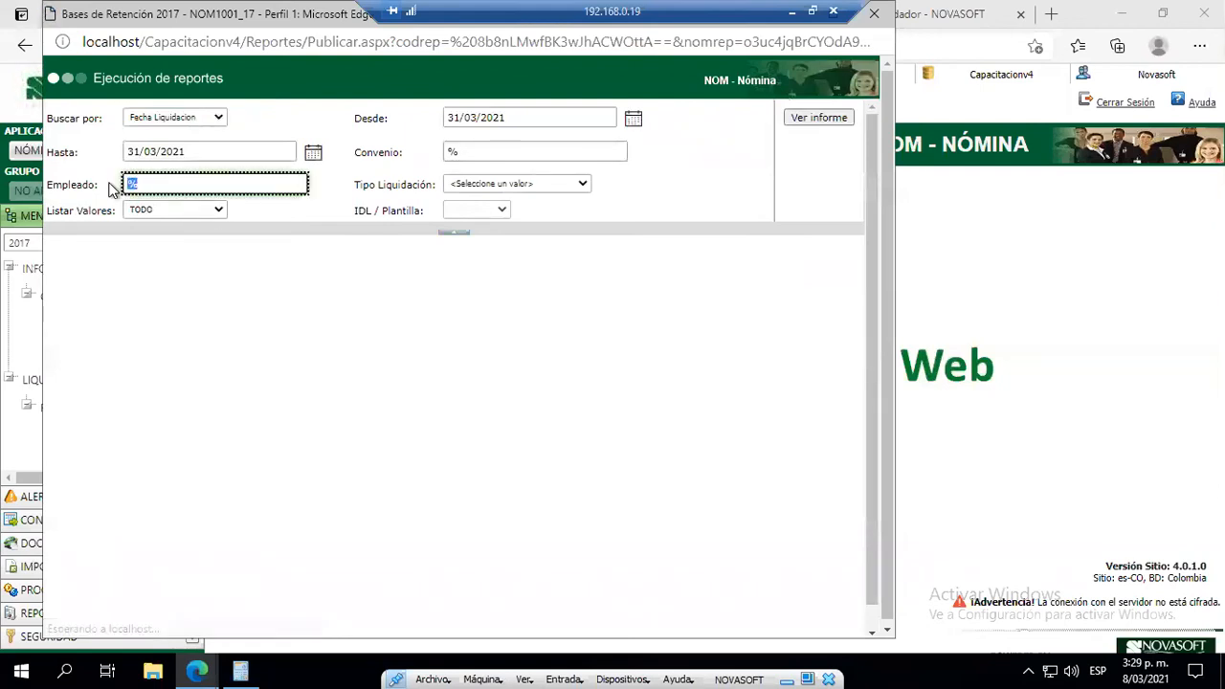
type("1010")
key("Down")
key("Return")
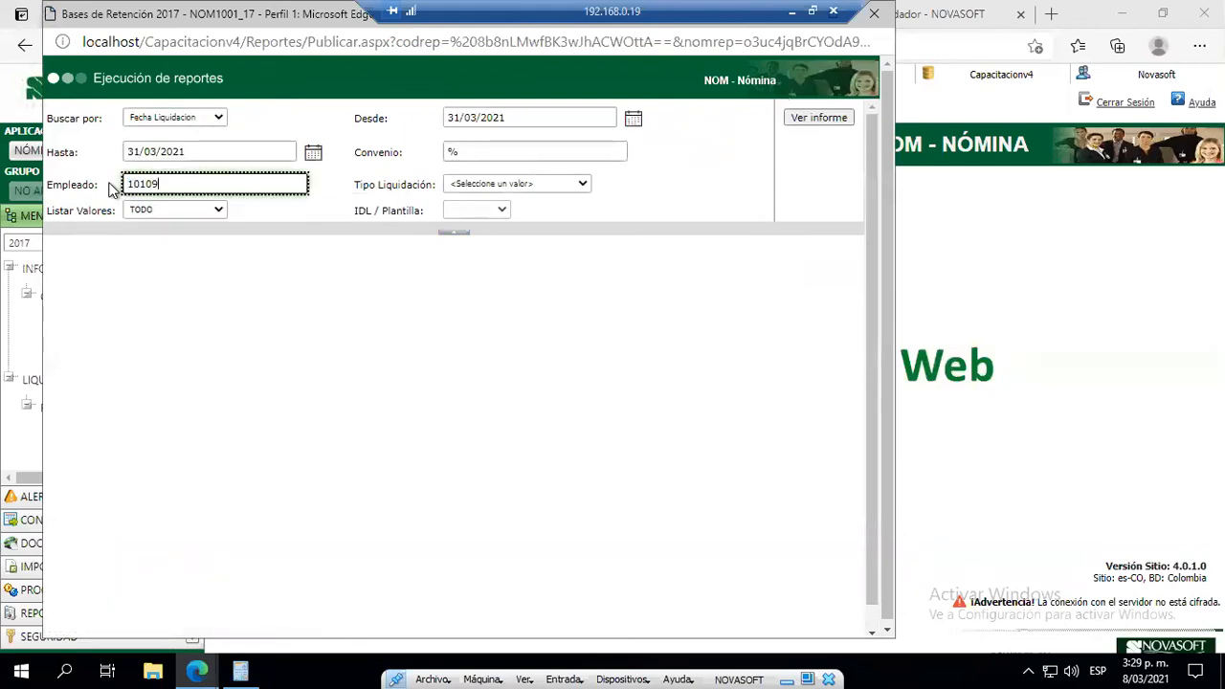
left_click(189, 210)
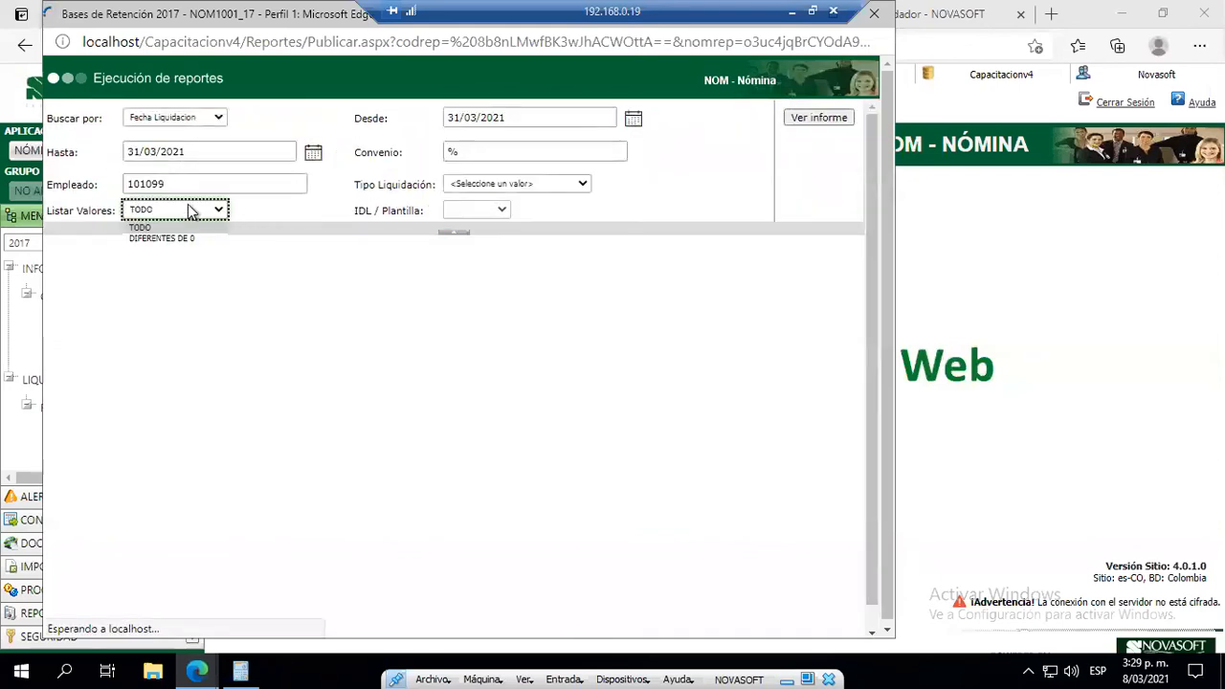
left_click(143, 225)
- Set the report's Tipo Liquidación to <TODAS> and IDL / Plantilla to TODOS
left_click(794, 120)
left_click(622, 158)
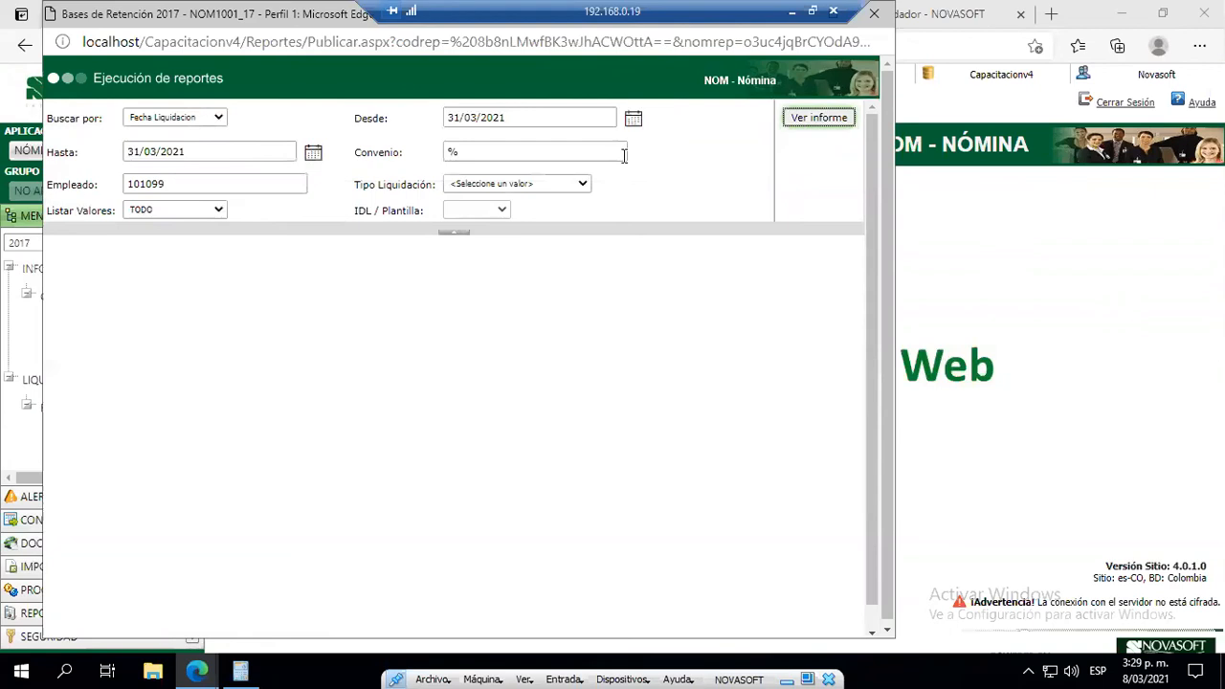
left_click(502, 187)
left_click(487, 208)
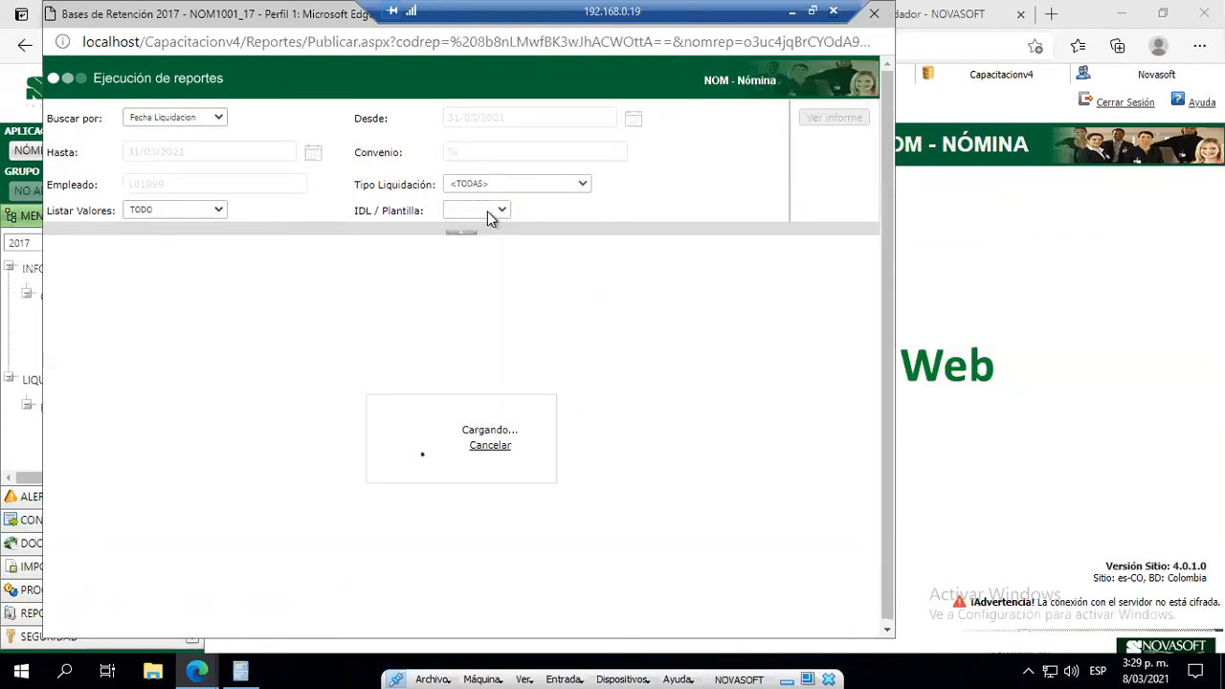
left_click(488, 213)
left_click(462, 238)
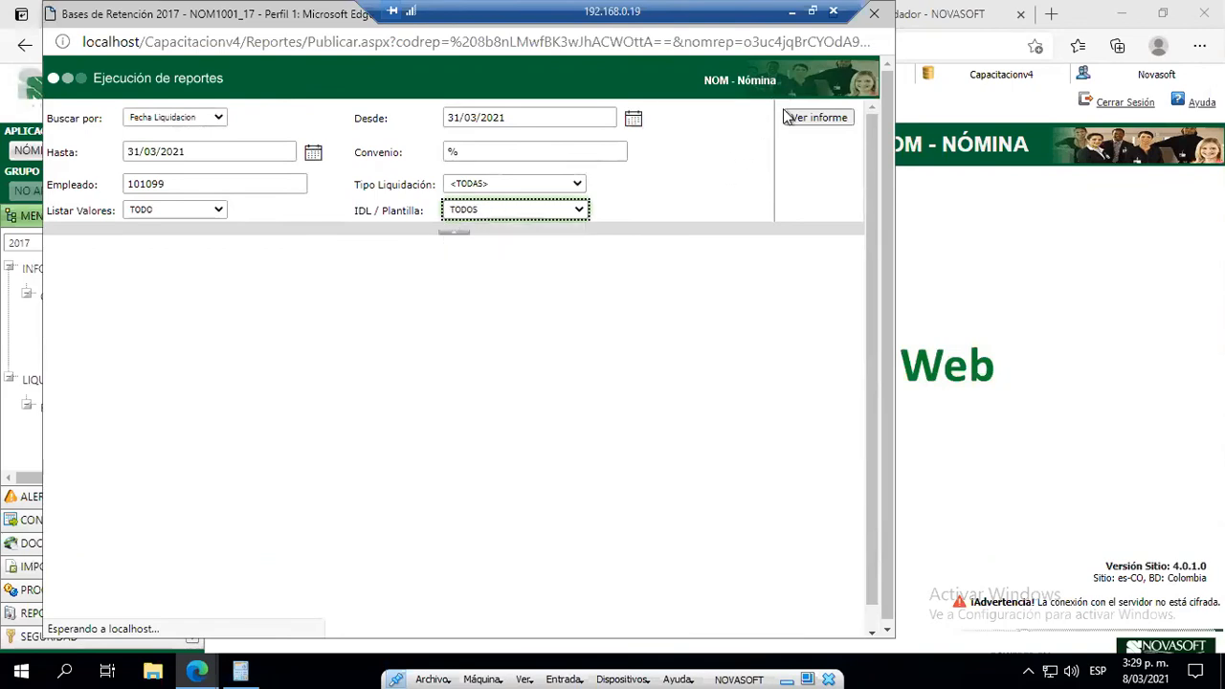
- Generate the Bases de Retención 2017 report, maximize its window and review the monthly and projected withholding figures
left_click(807, 119)
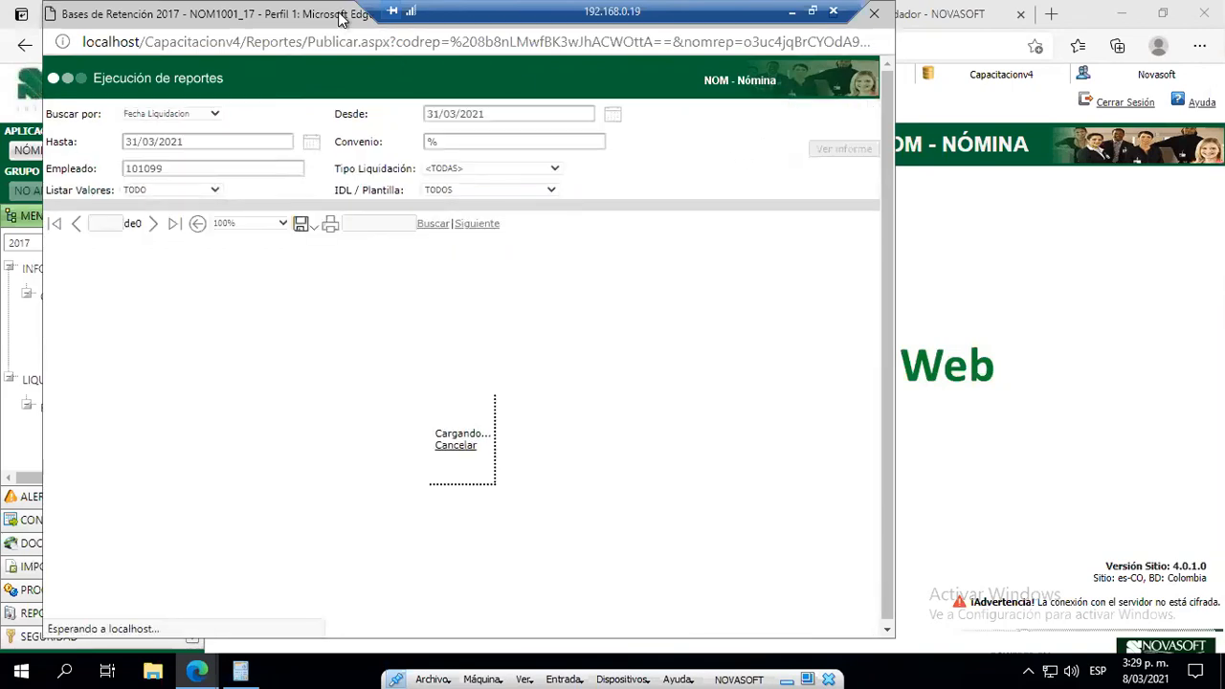
double_click(341, 14)
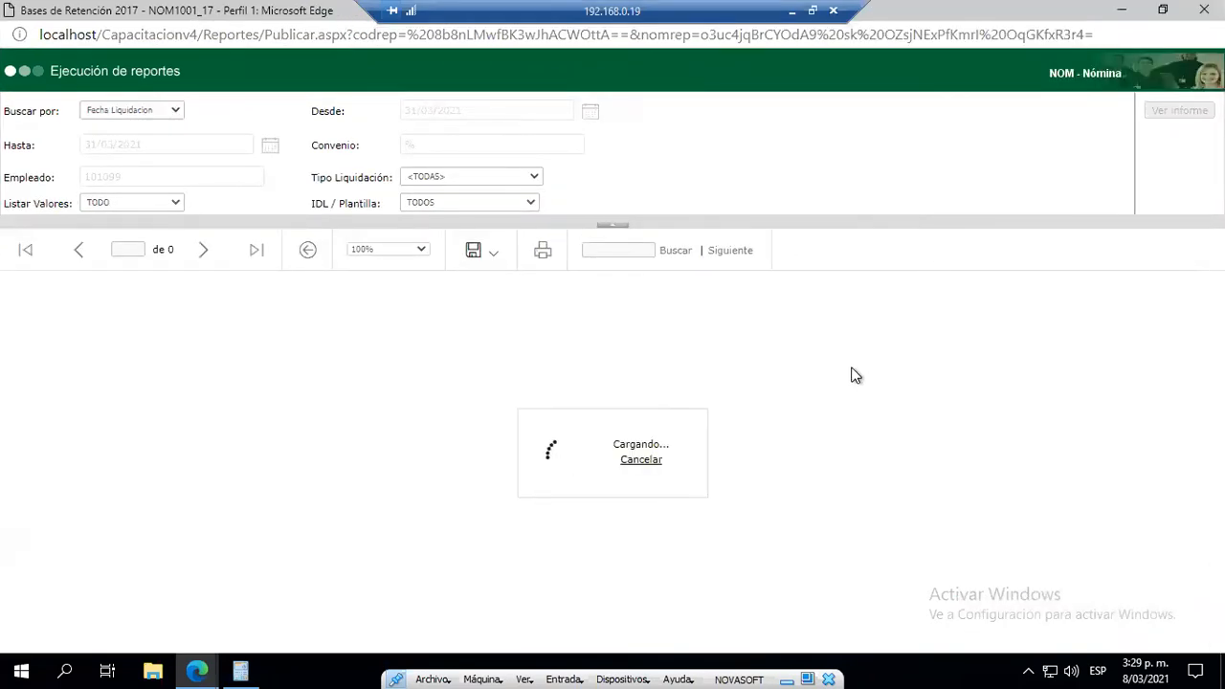
scroll(711, 412, "down", 2)
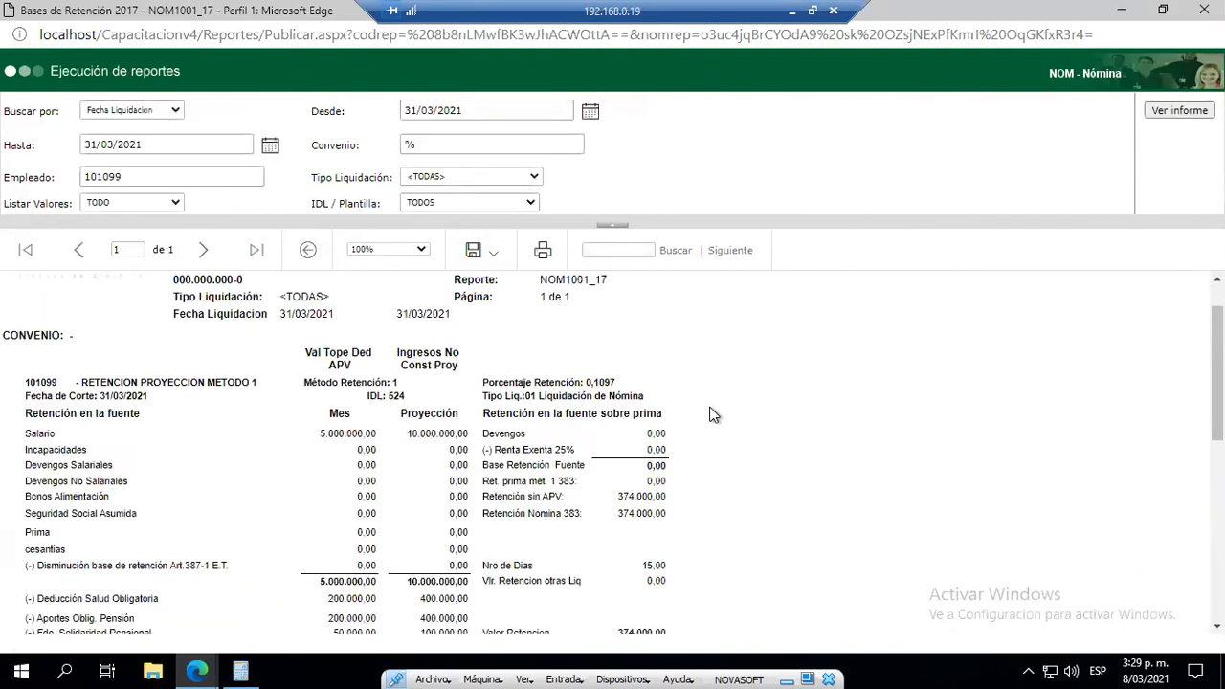
scroll(711, 413, "down", 1)
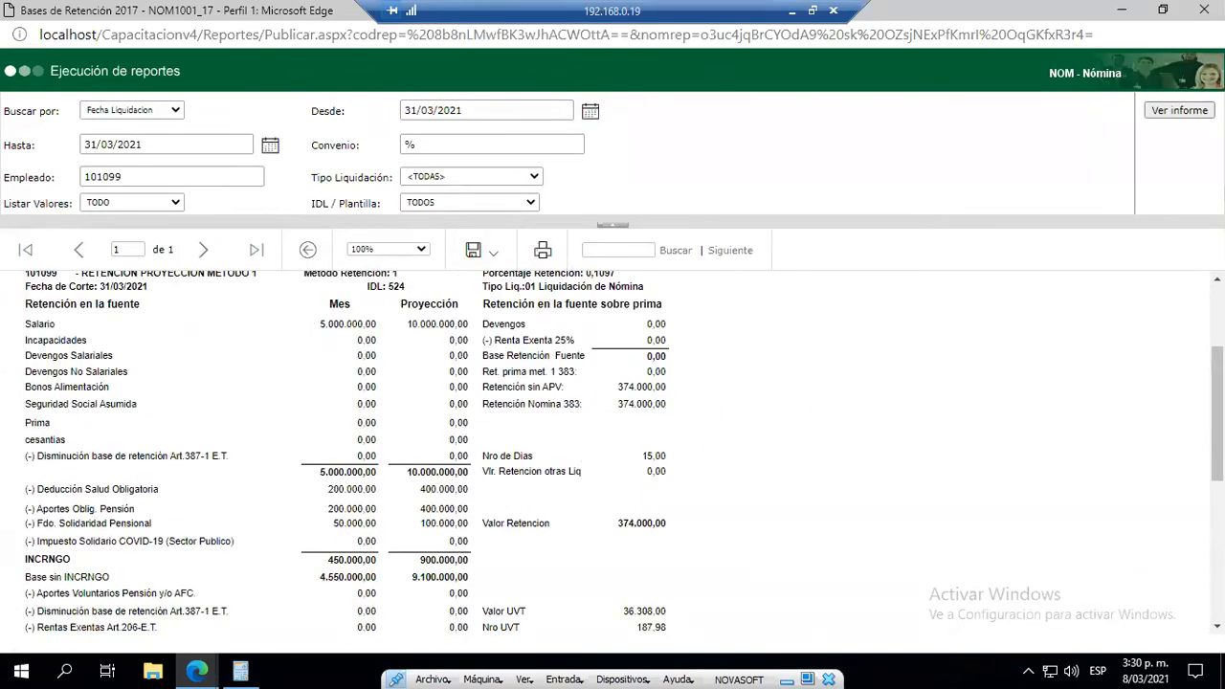
- Switch to the Excel workbook and format the monthly fsp amount in B7 with thousands separators and two decimals
key("alt+Tab")
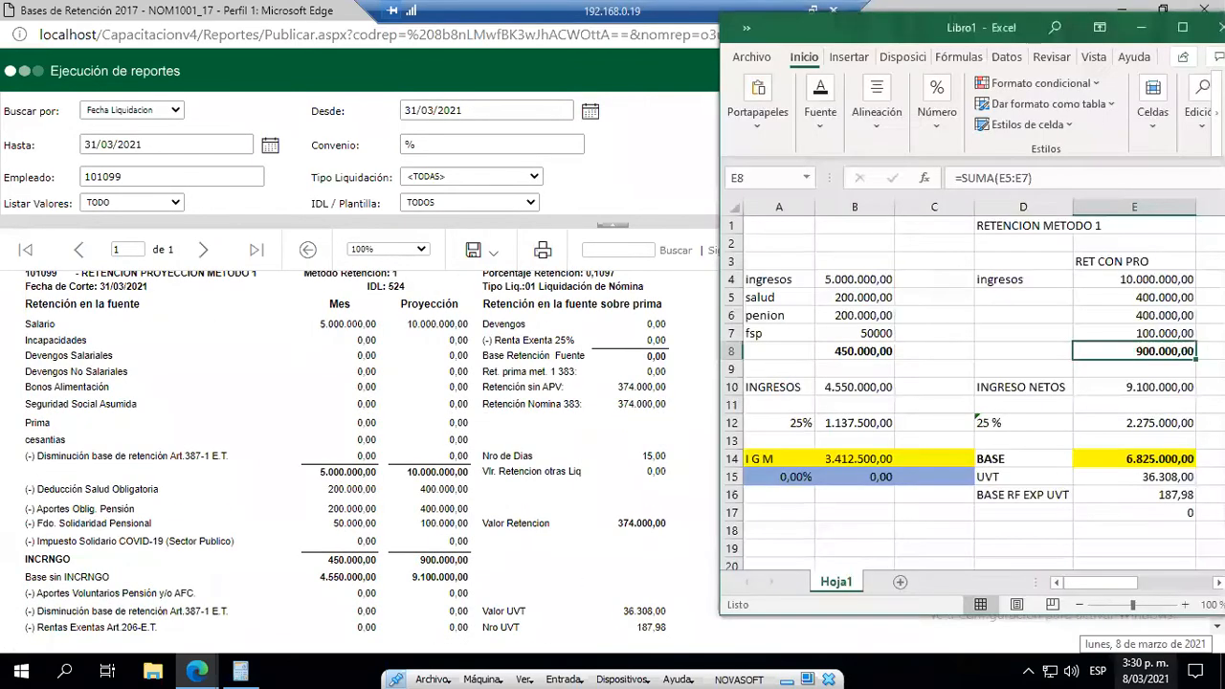
left_click(853, 284)
key("Down")
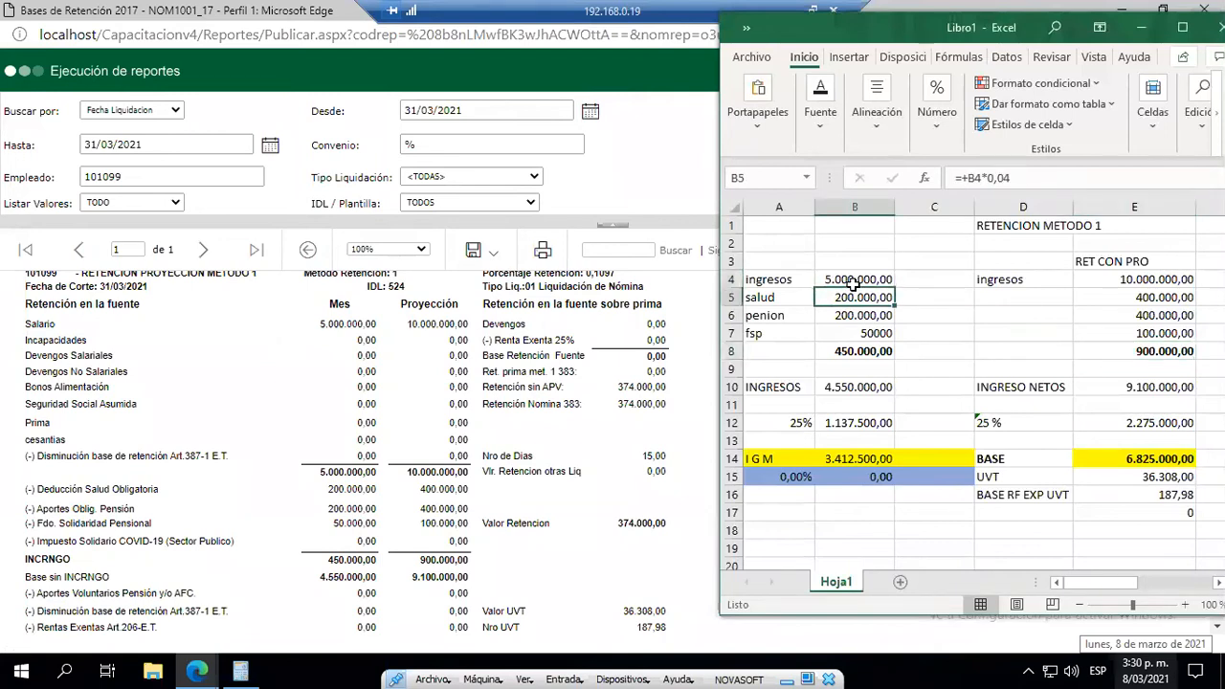
key("Down")
key("Down")
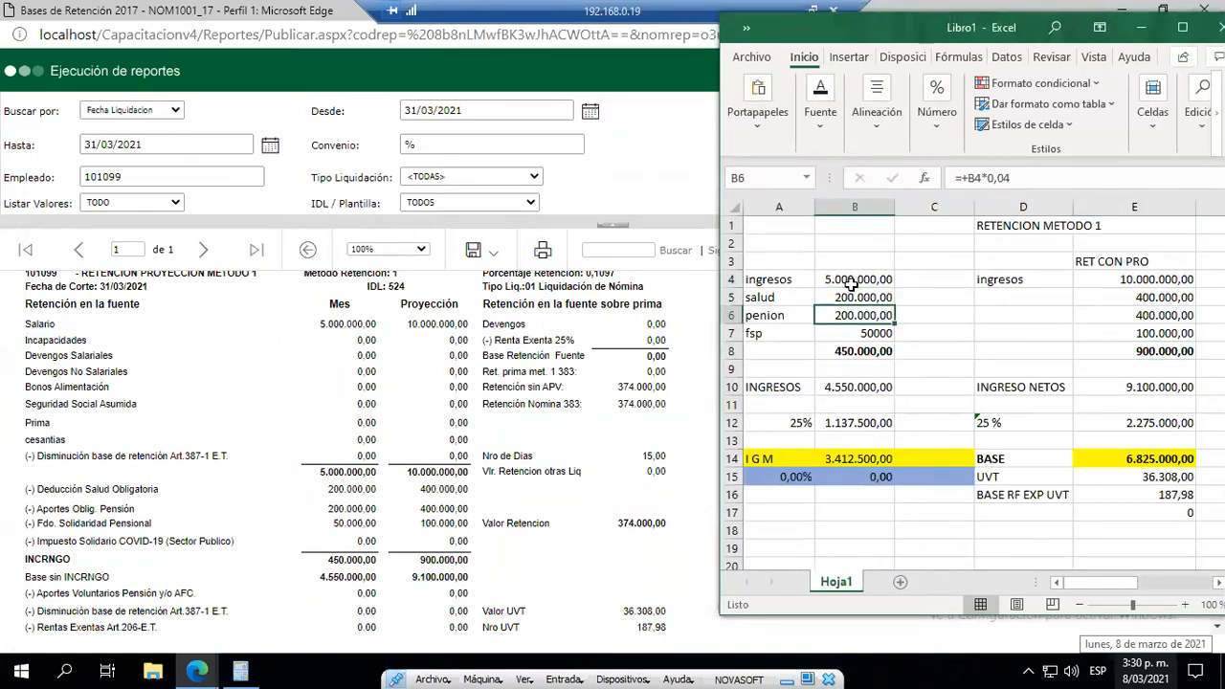
key("ctrl+shift+1")
- Compare the workbook's monthly INGRESOS, 25% and I G M amounts with the report's Mes column, and check the rate in A15
key("Down")
key("Down")
key("Down")
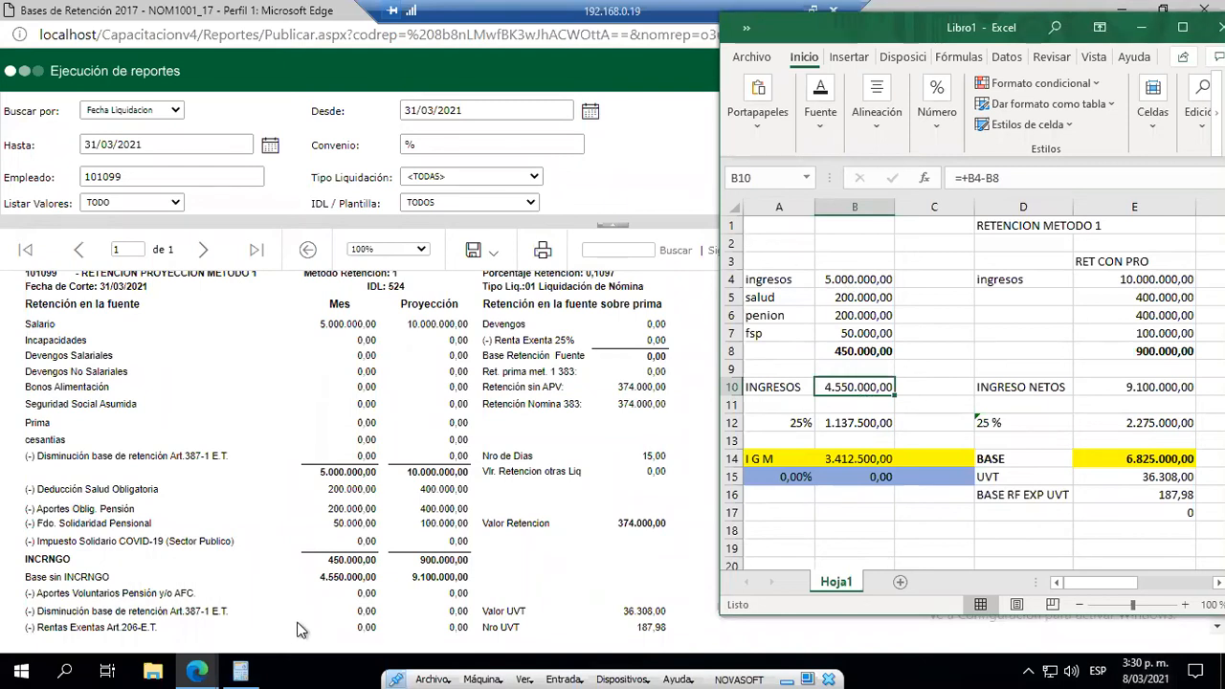
scroll(382, 588, "down", 3)
left_click(864, 427)
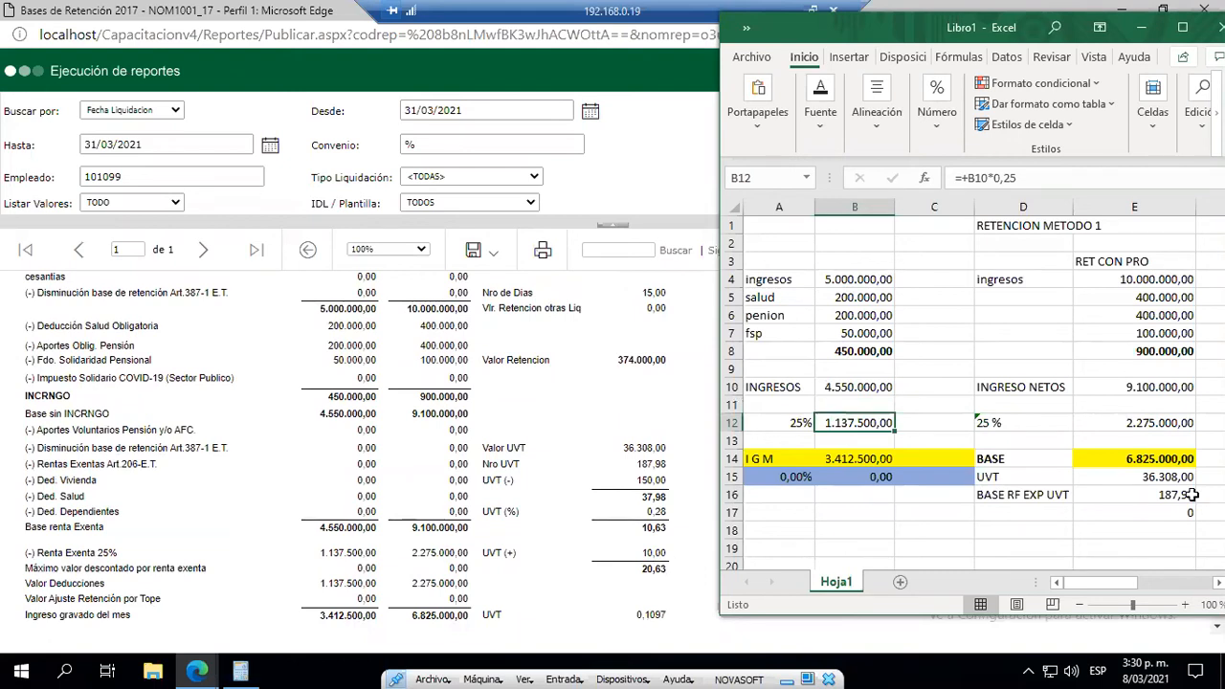
left_click(869, 463)
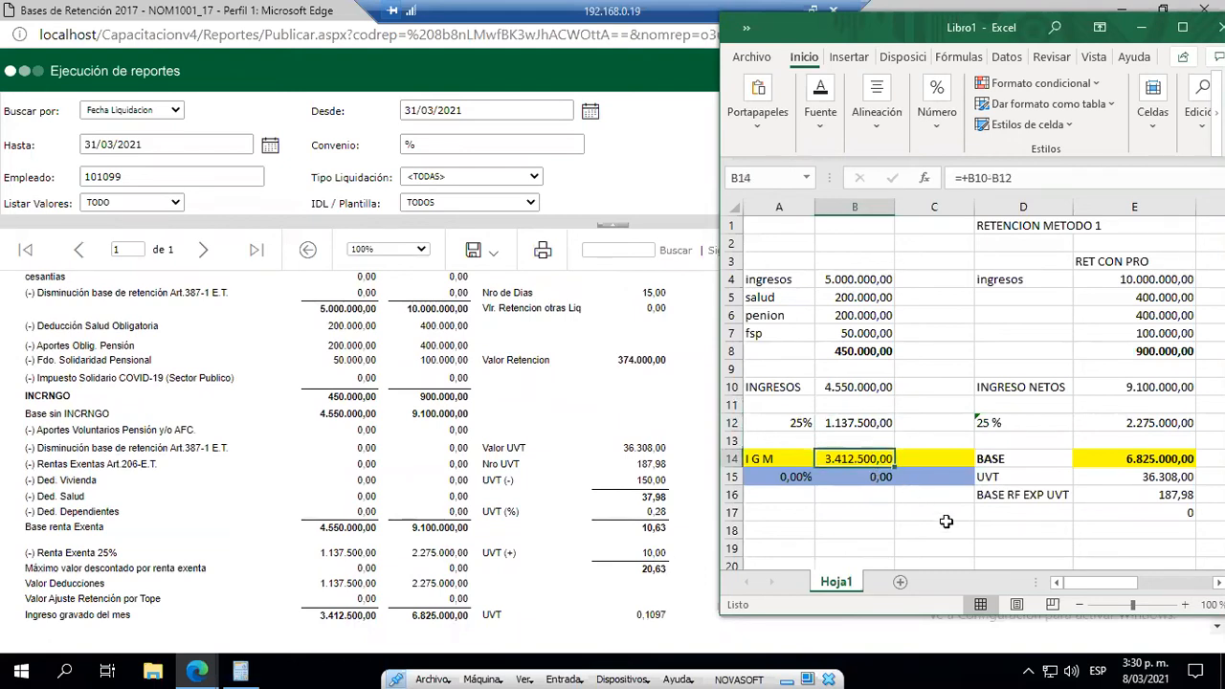
key("Down")
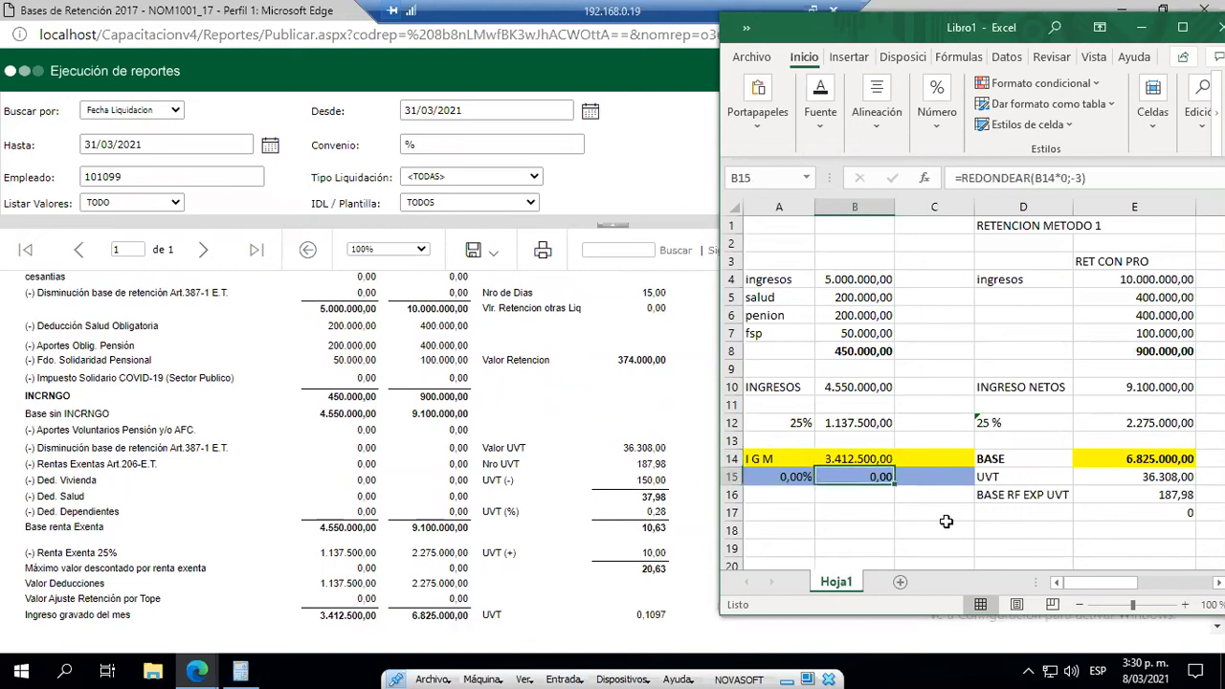
key("Left")
key("F2")
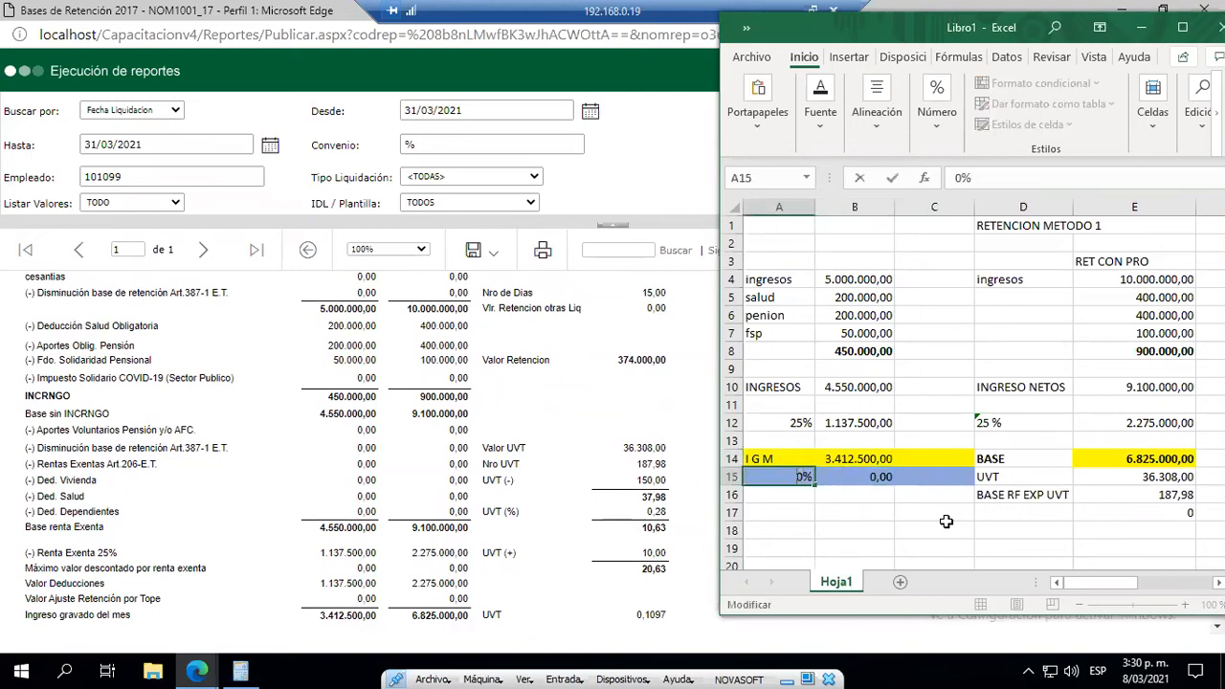
key("Escape")
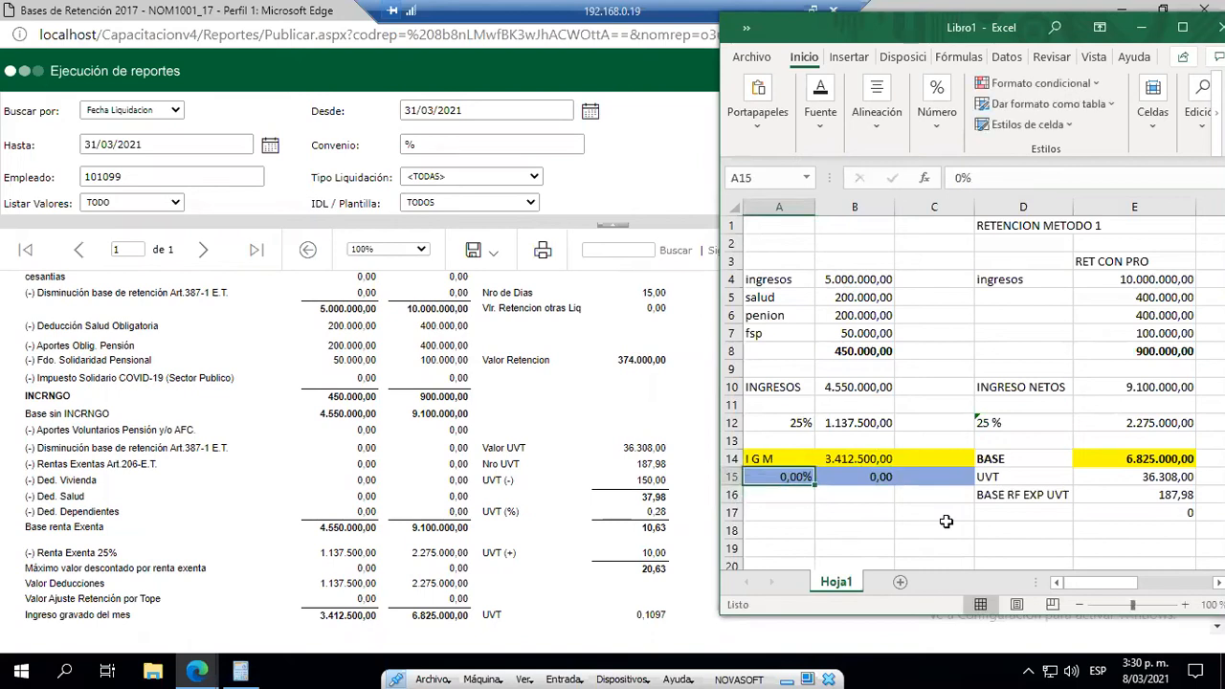
- Inspect the projected ingresos amount in E4 under RET CON PRO
key("Right")
key("Right")
key("Right")
key("Up")
key("Up")
key("Up")
key("Right")
key("Up")
key("Up")
key("Up")
key("Up")
key("Up")
key("Up")
key("Up")
key("Up")
key("F2")
key("Escape")
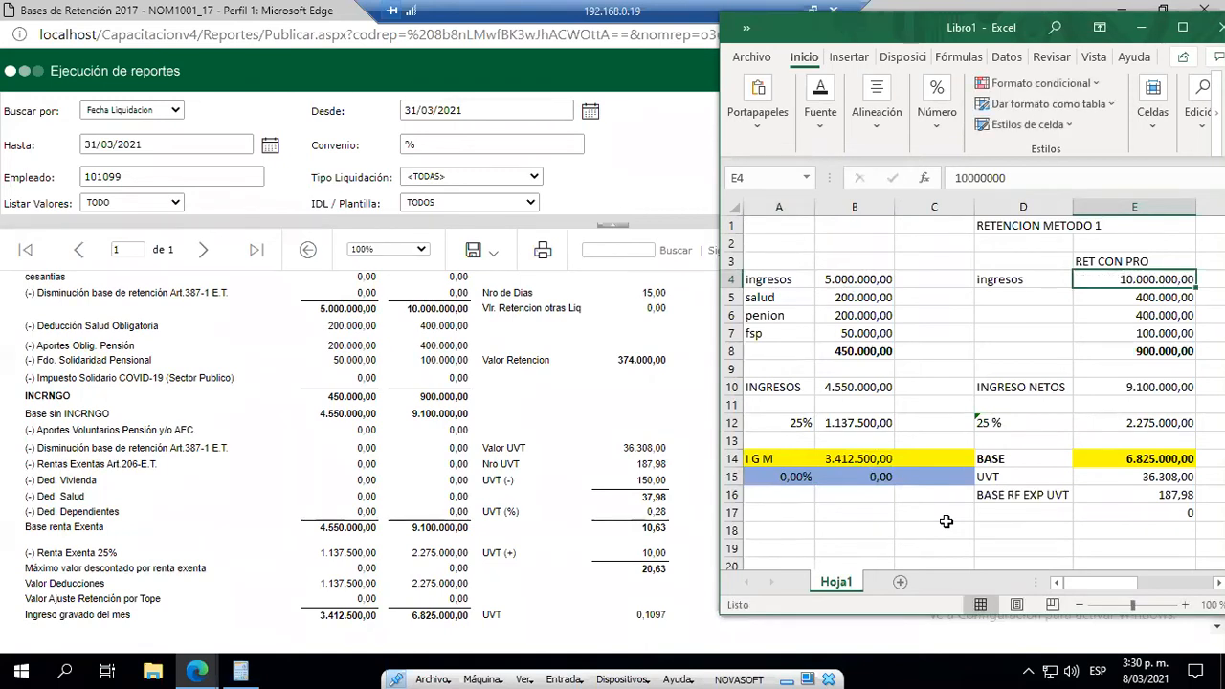
- Check the formulas for the projected salud, pension and fsp deductions and their total in E5:E8
key("Down")
key("F2")
key("Escape")
key("Down")
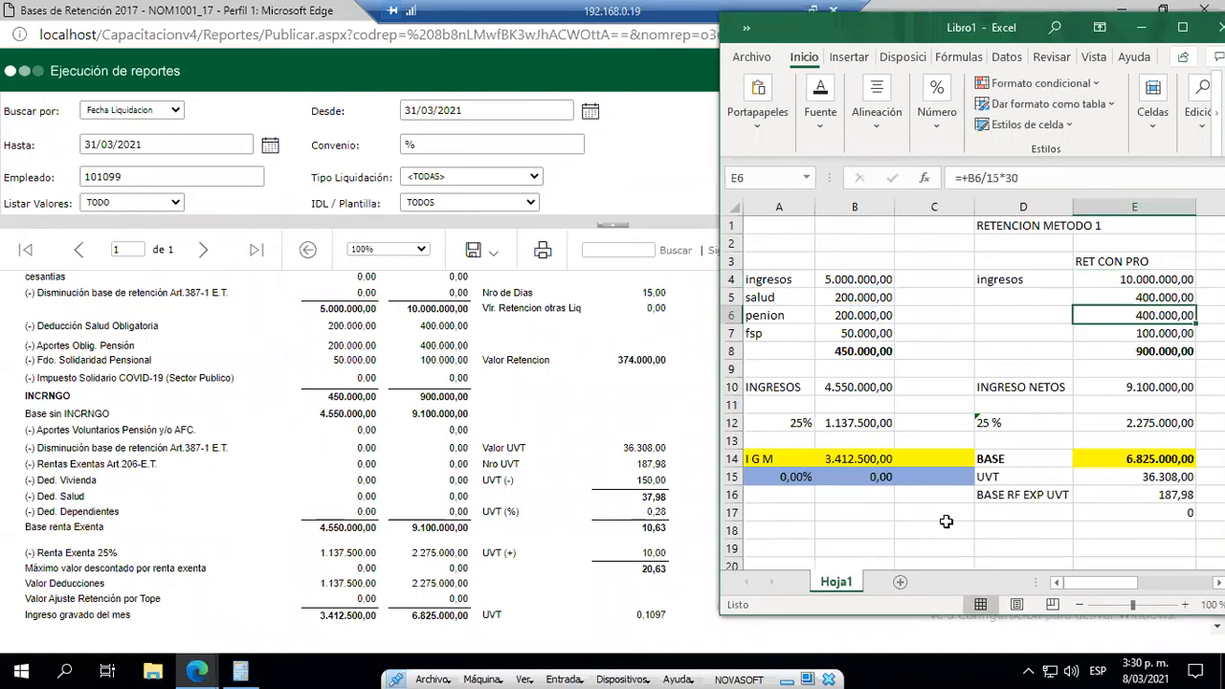
key("Down")
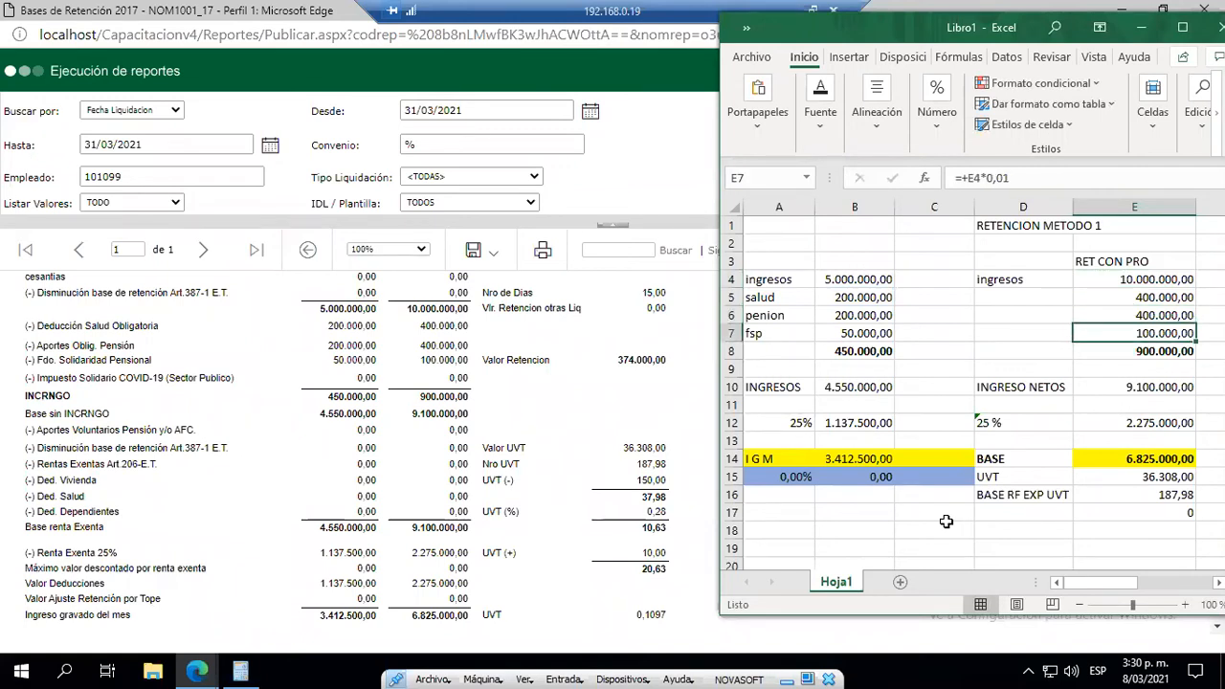
key("Down")
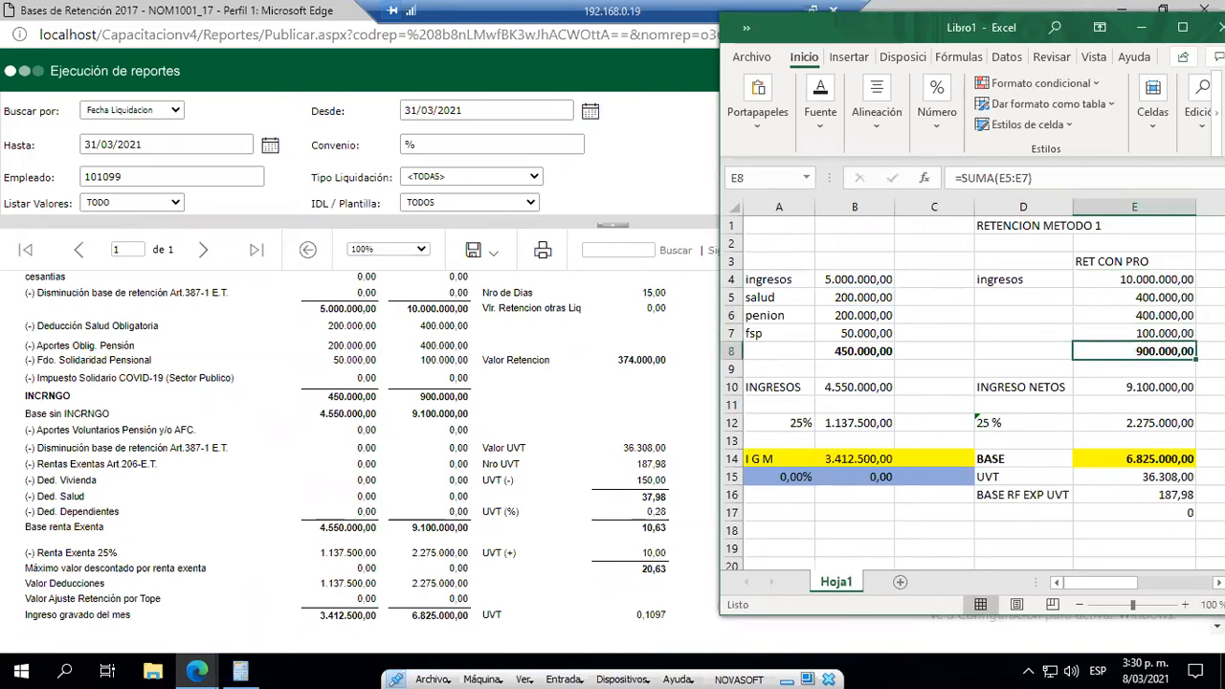
- Compare the report's projected INCRNGO amount with the deductions total in E8
left_click(398, 365)
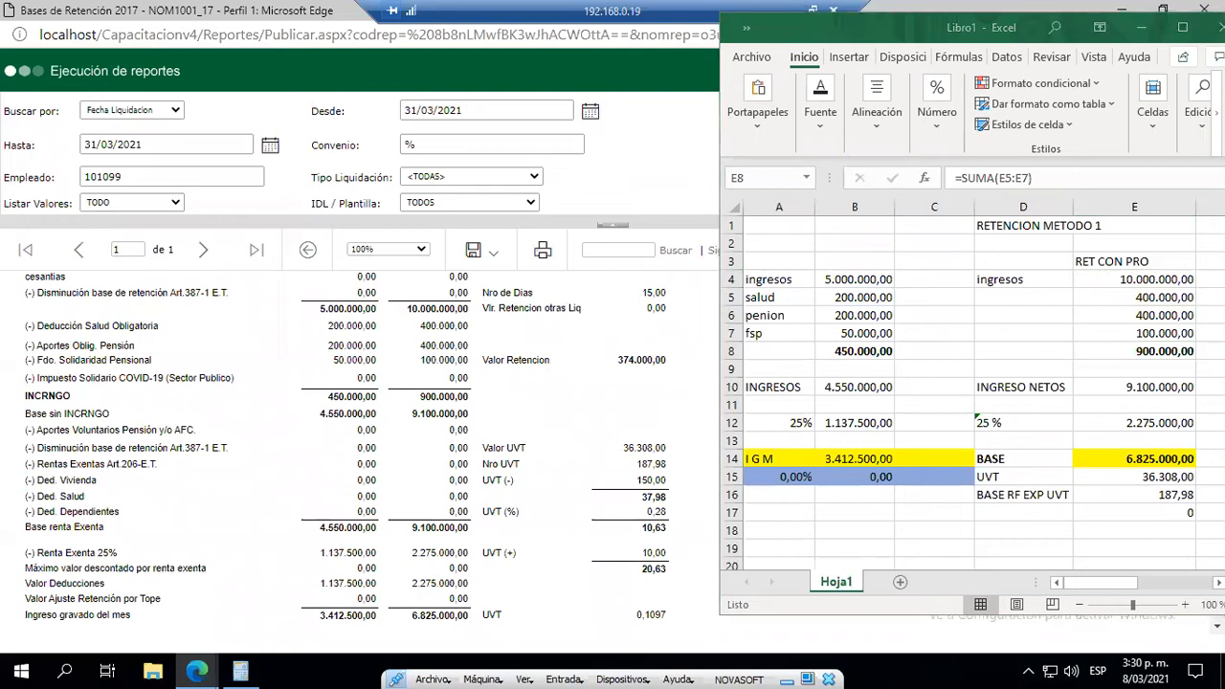
mouse_move(391, 378)
left_mouse_down()
mouse_move(404, 410)
mouse_move(493, 410)
left_mouse_up()
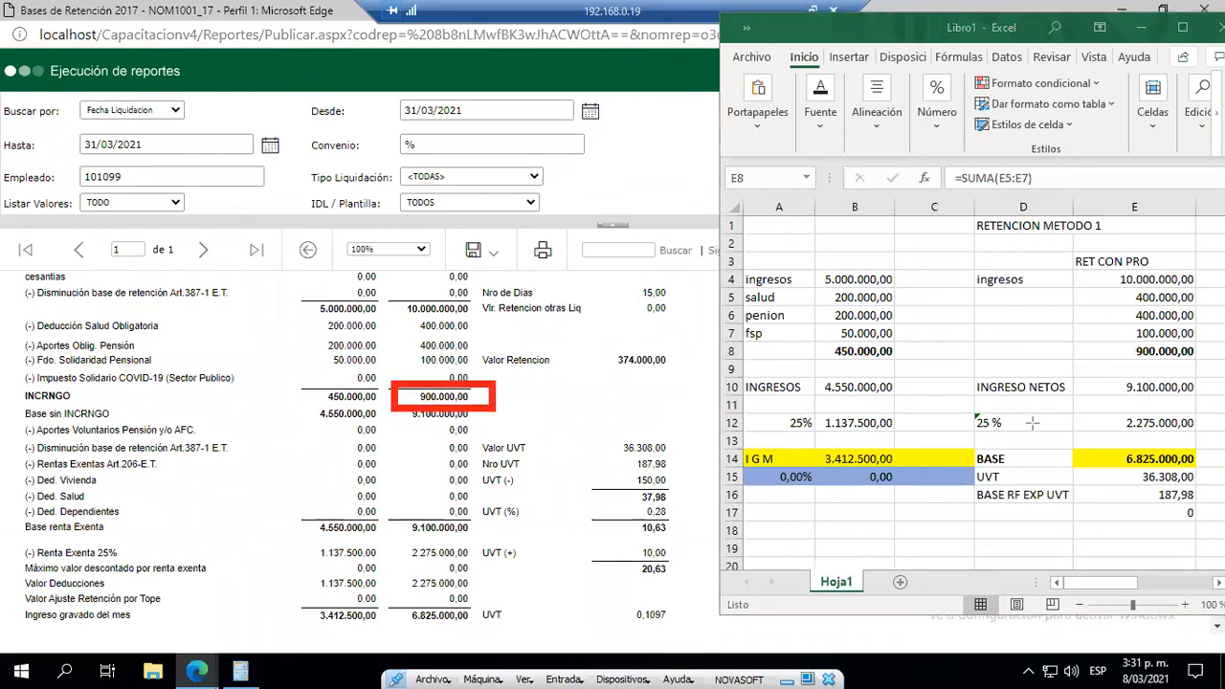
mouse_move(1064, 332)
left_mouse_down()
mouse_move(1108, 361)
mouse_move(1196, 364)
left_mouse_up()
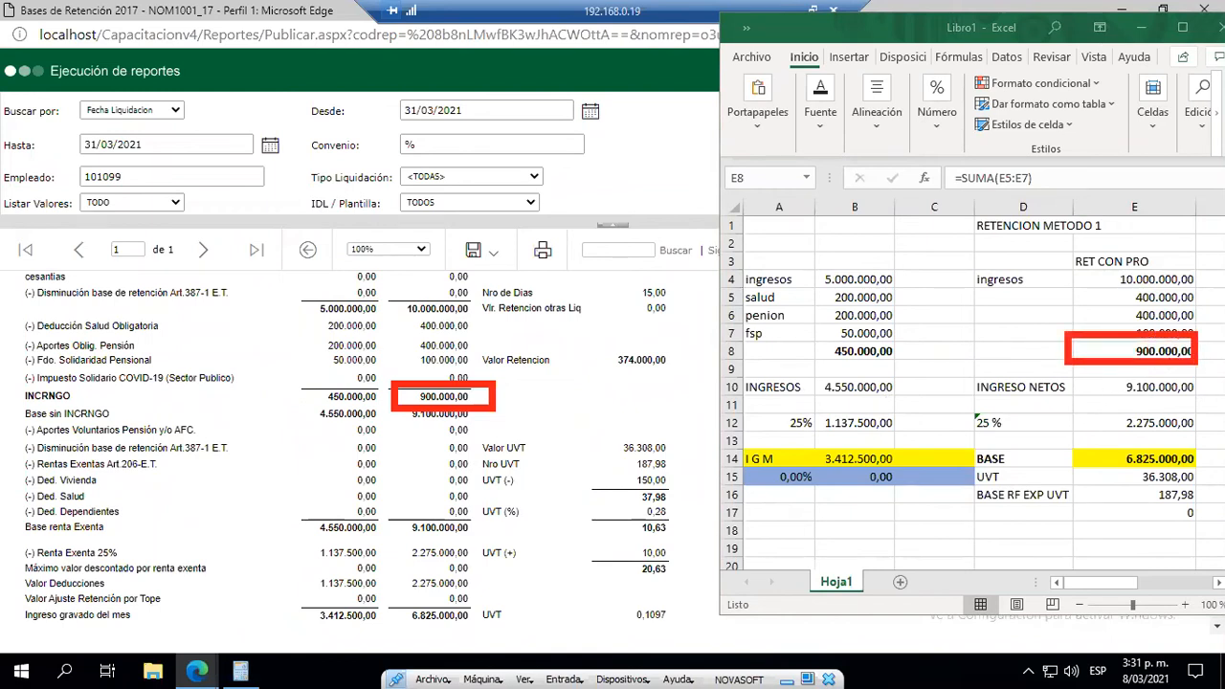
left_click(1078, 335)
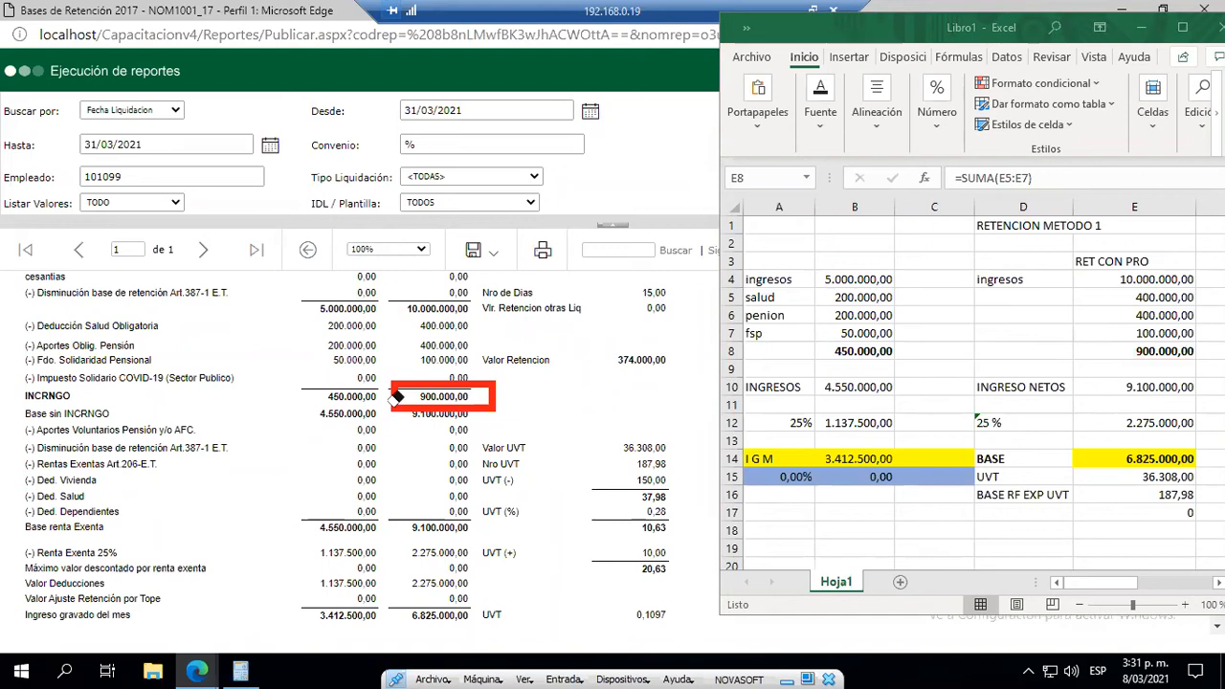
left_click(421, 382)
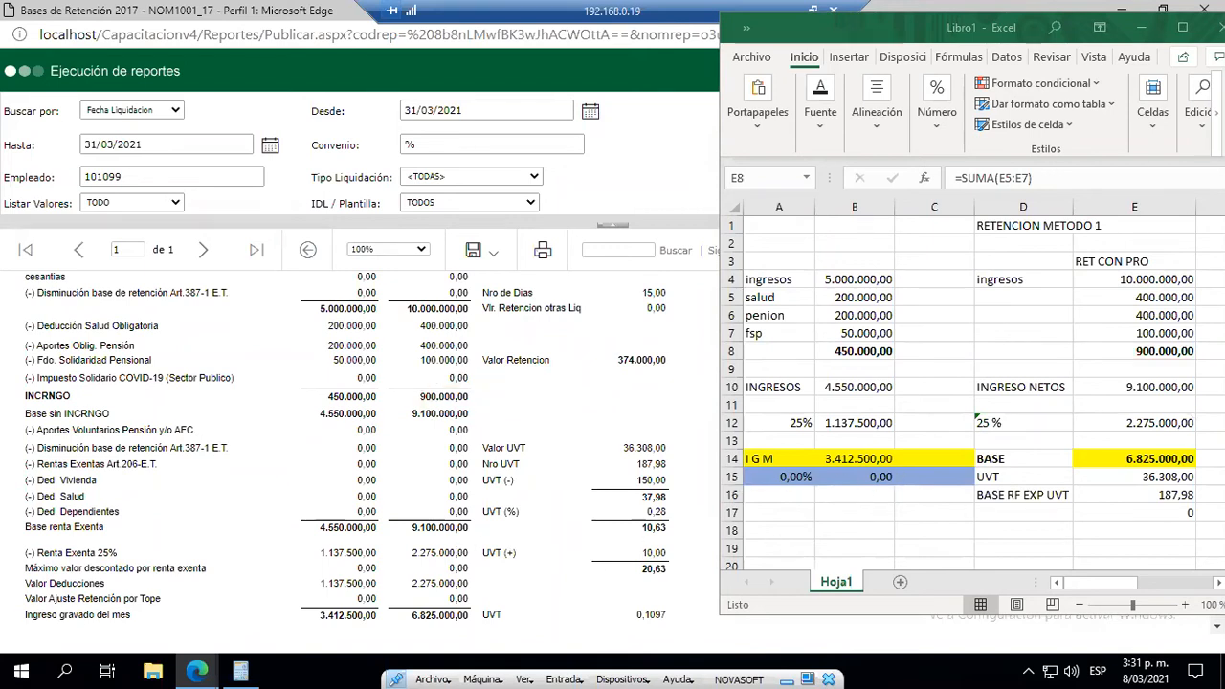
- Examine the projected 25 % calculation in E12, which uses the formula =+E10*0,25
left_click(1115, 421)
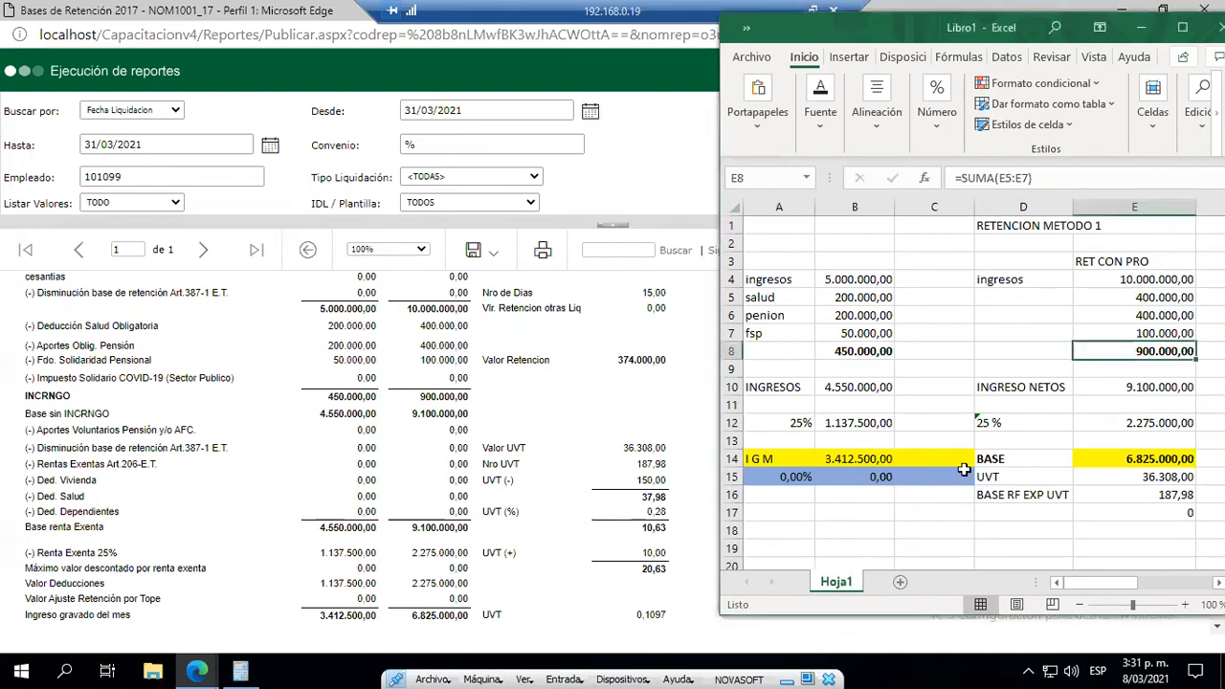
scroll(973, 392, "down", 1)
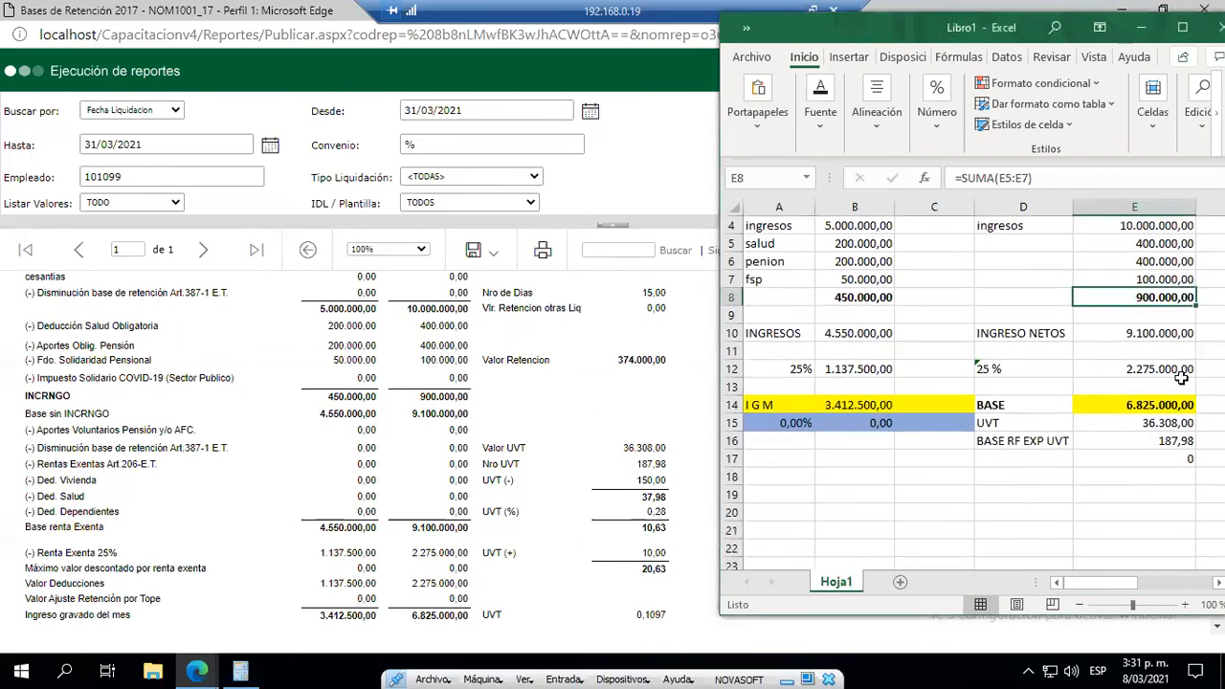
scroll(1181, 378, "up", 1)
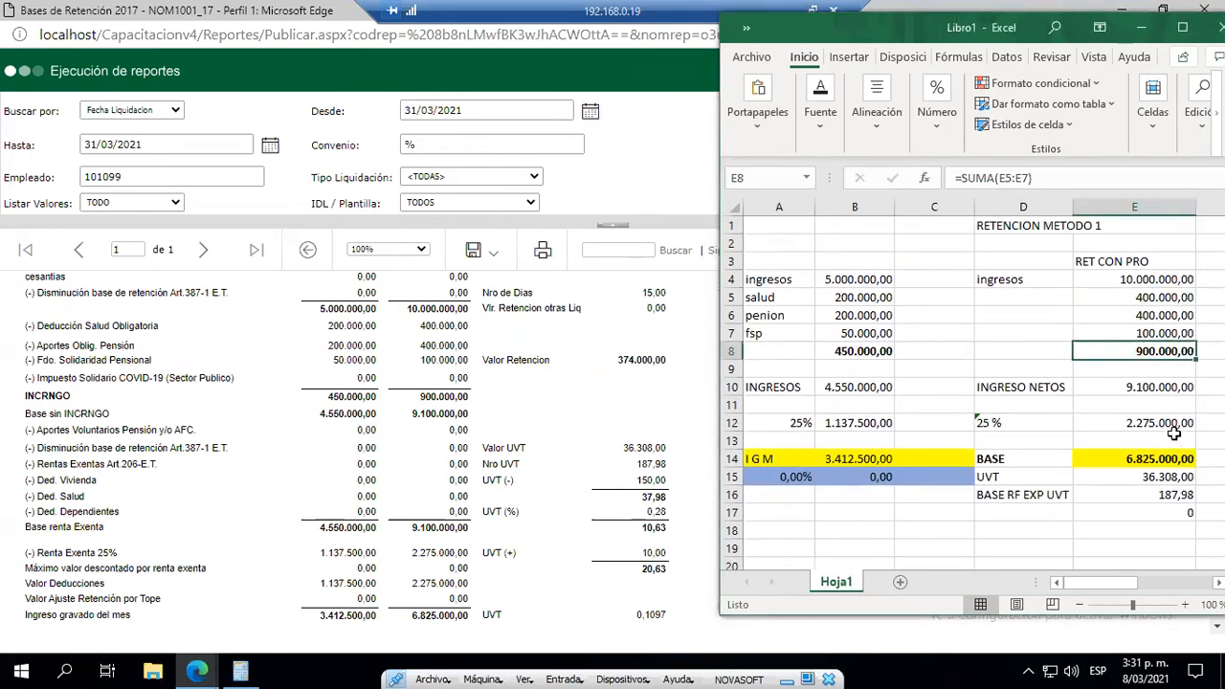
left_click(1149, 422)
type("=+E10*0,25")
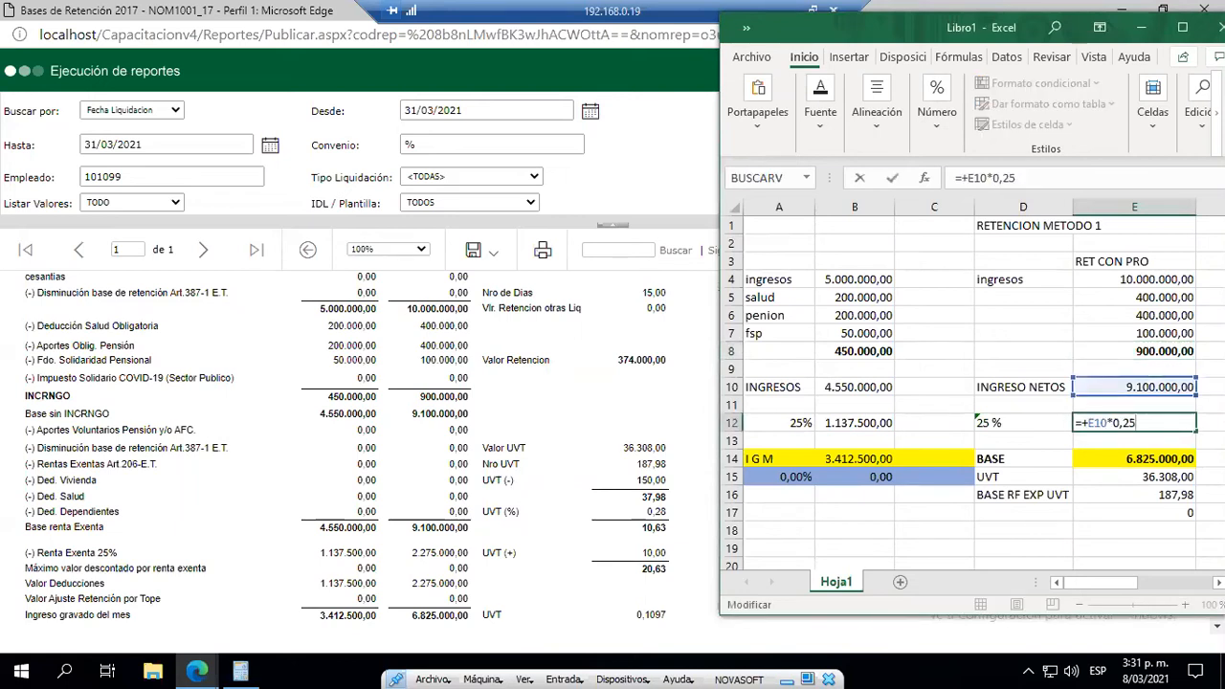
key("Return")
key("Up")
key("Up")
key("Up")
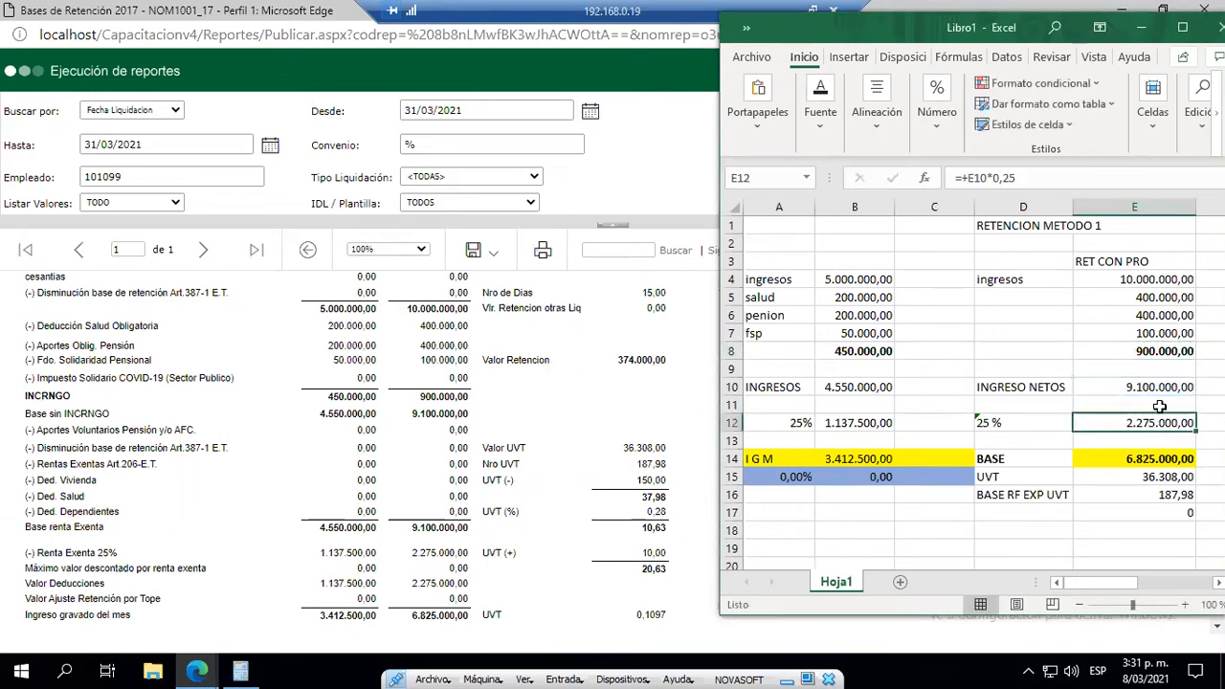
- Trace the net income in E10 back to E4 and the deductions in E5:E8, and recheck the 25 % formula in E12
left_click(1134, 283)
left_click(1155, 387)
left_click_drag(1149, 301, 1144, 368)
left_click(1139, 387)
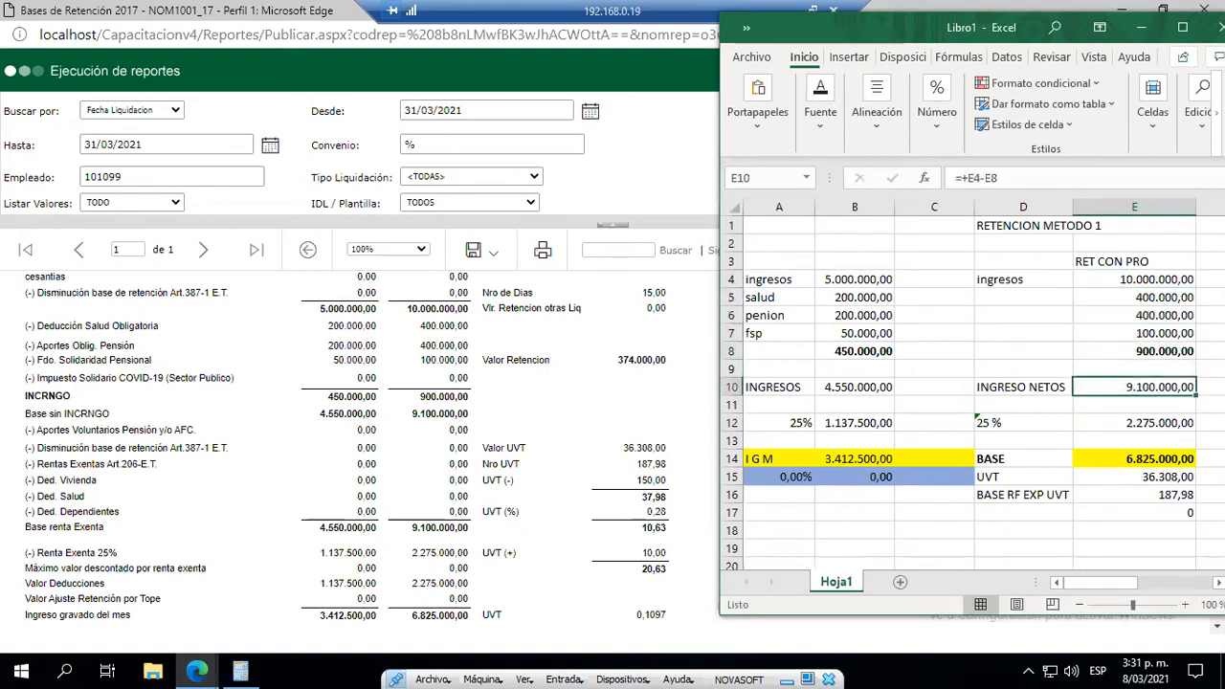
left_click(1152, 428)
type("=+E10*0,25")
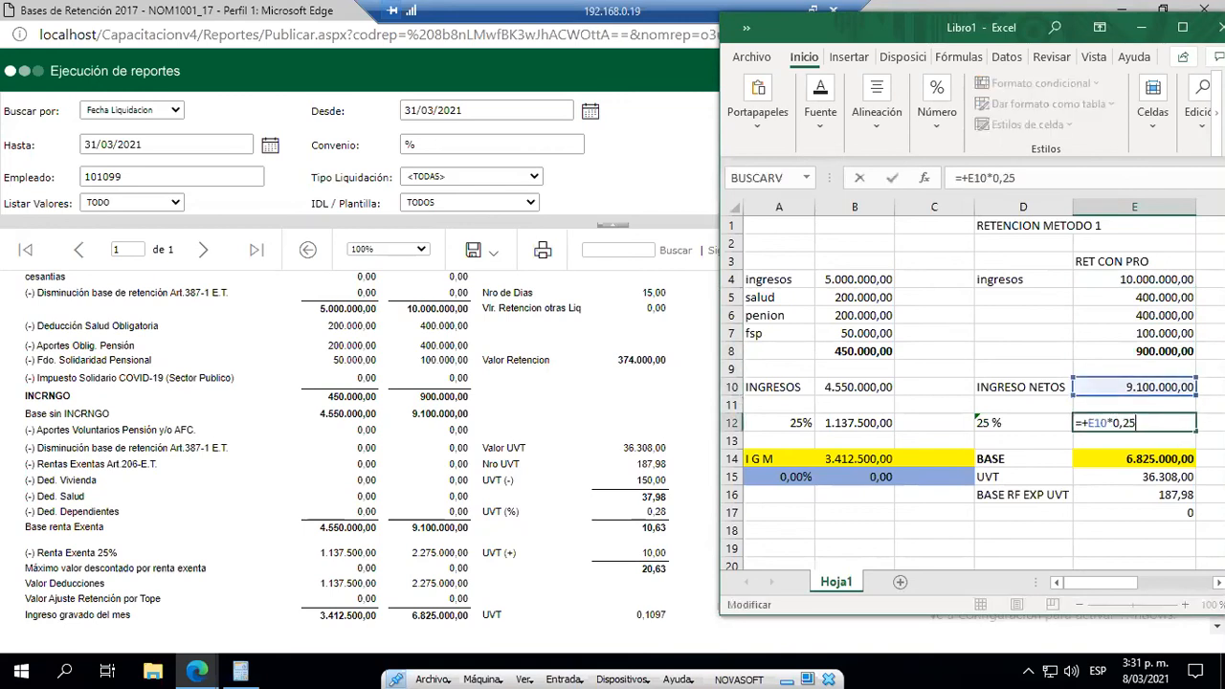
key("Return")
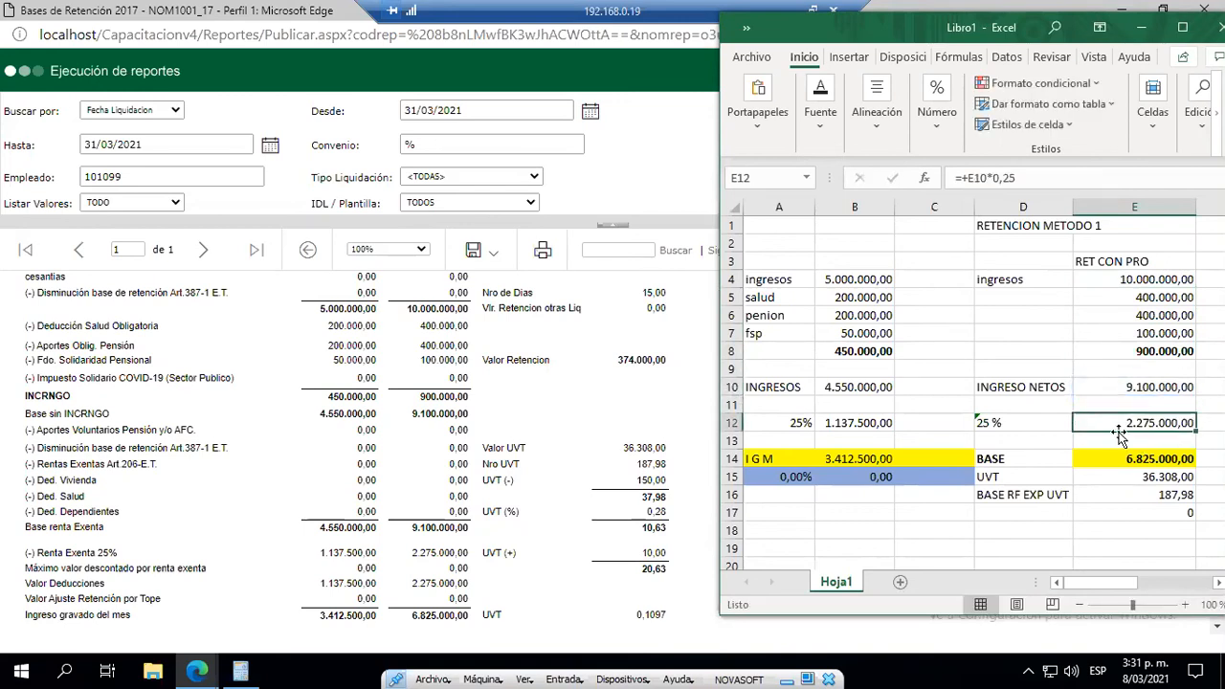
- Compare the BASE amount in E14 with the report's projected Ingreso gravado del mes
left_click(1134, 458)
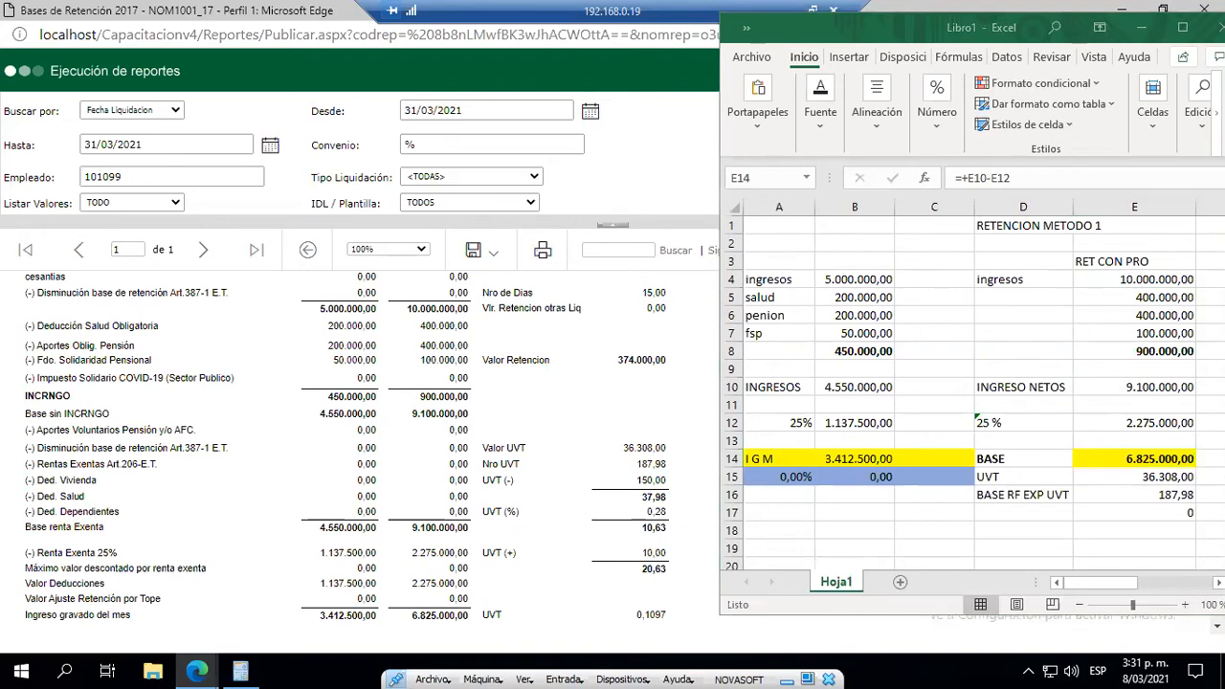
mouse_move(963, 438)
left_mouse_down()
mouse_move(1121, 484)
mouse_move(1203, 484)
mouse_move(1211, 473)
left_mouse_up()
mouse_move(402, 599)
left_mouse_down()
mouse_move(439, 627)
mouse_move(510, 631)
mouse_move(501, 637)
left_mouse_up()
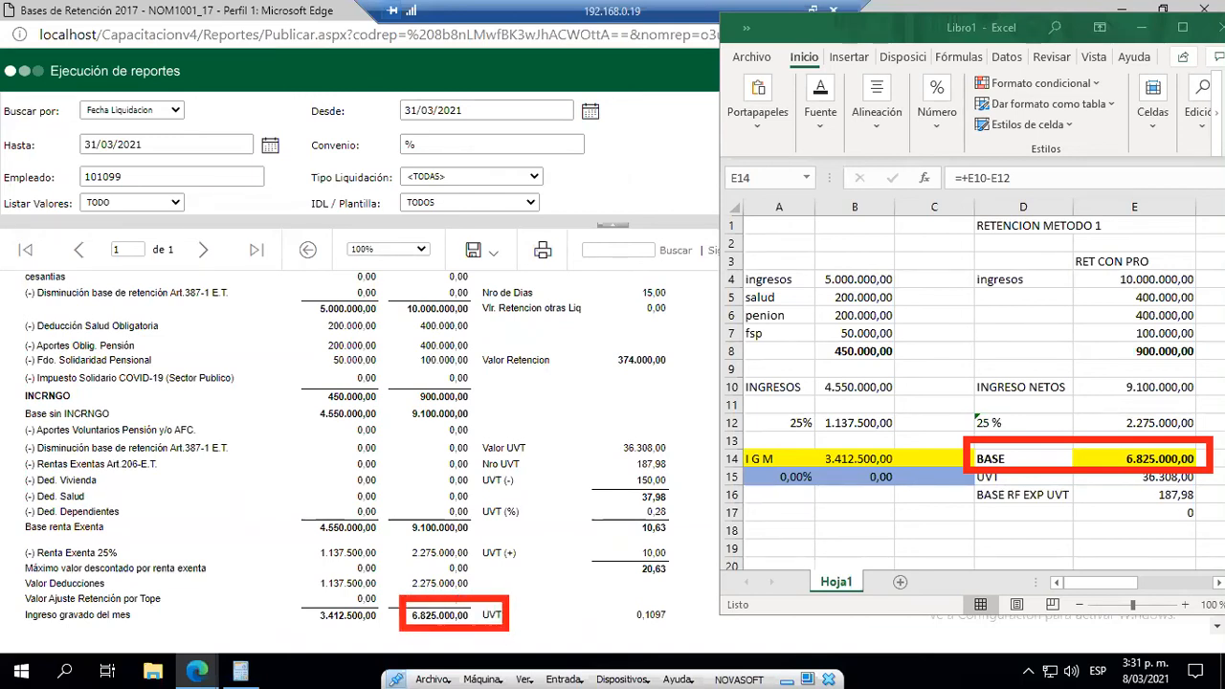
left_click(1033, 438)
left_click(470, 595)
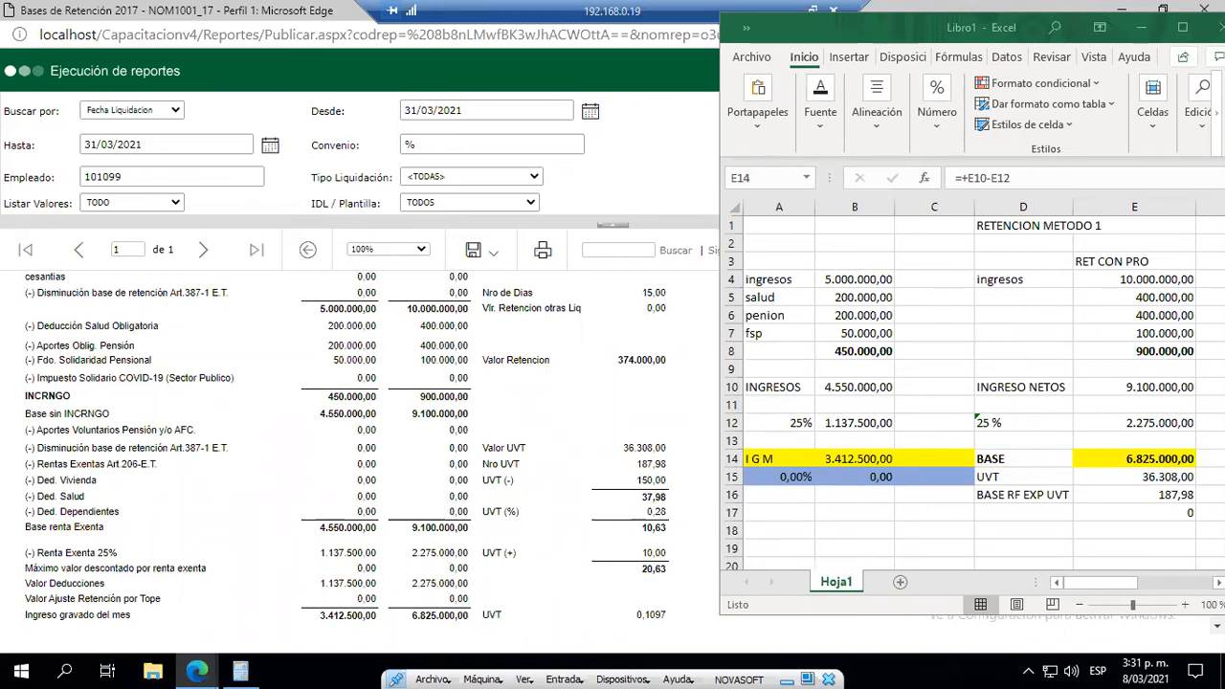
- Review the UVT calculation and the deduction limits in the Bases de Retención 2017 report
left_click(598, 428)
scroll(591, 452, "down", 5)
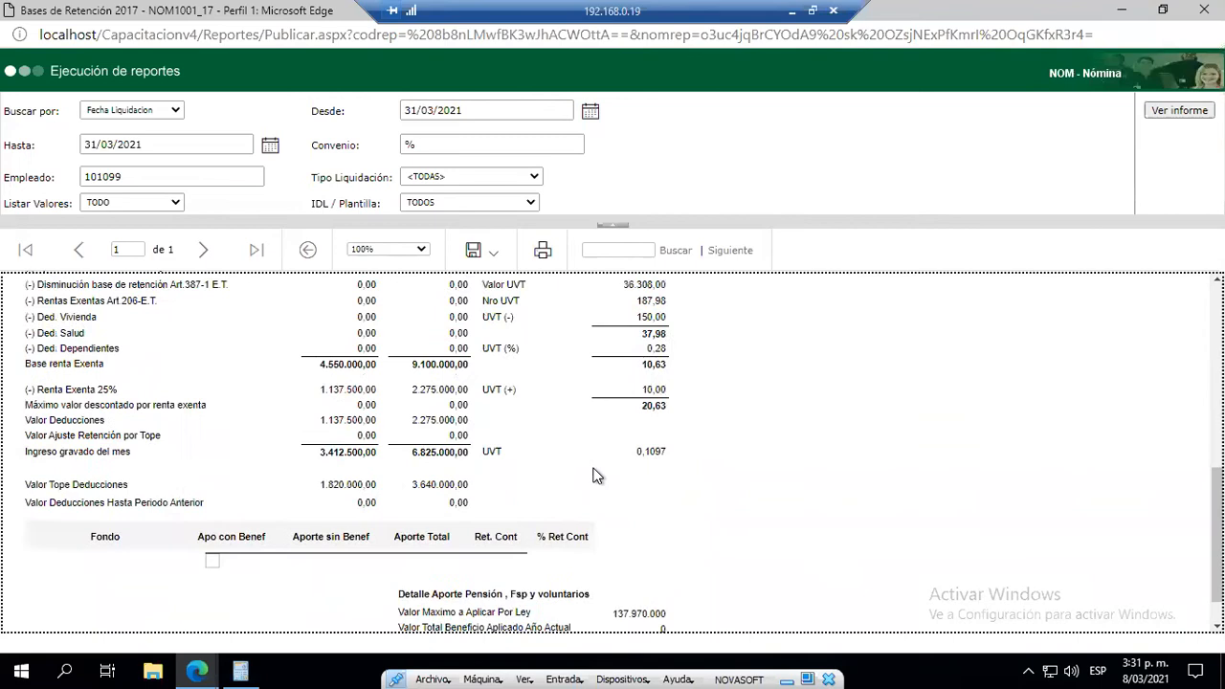
scroll(593, 477, "up", 1)
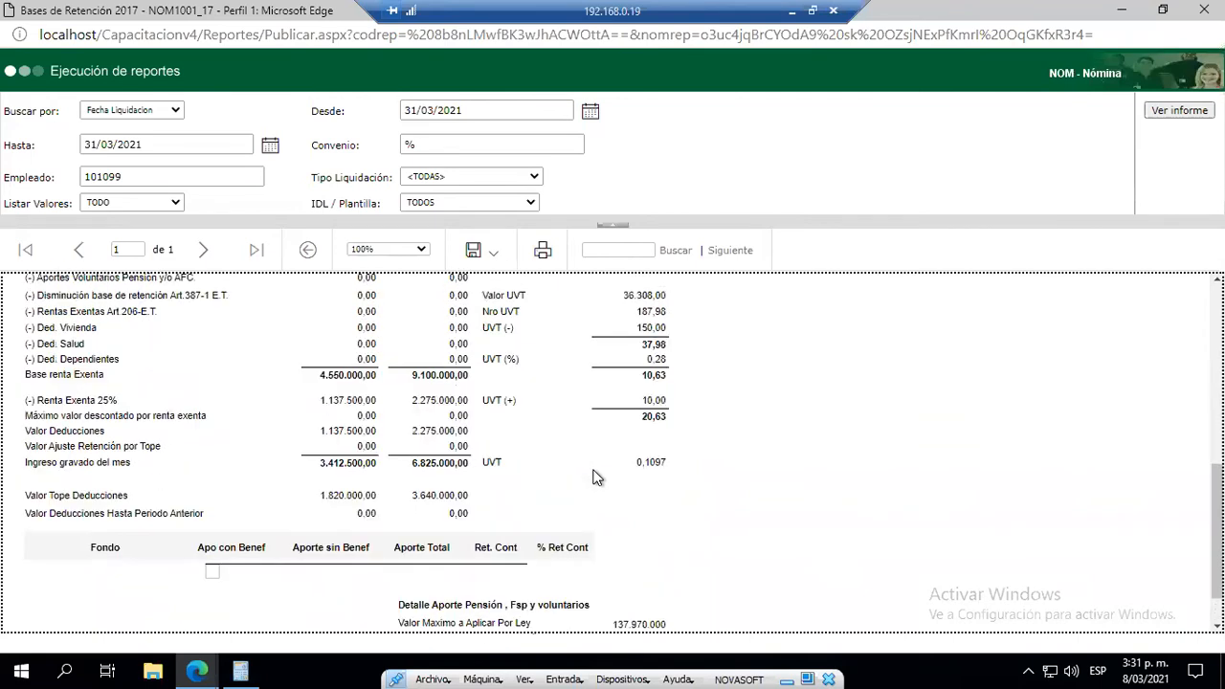
scroll(756, 608, "up", 2)
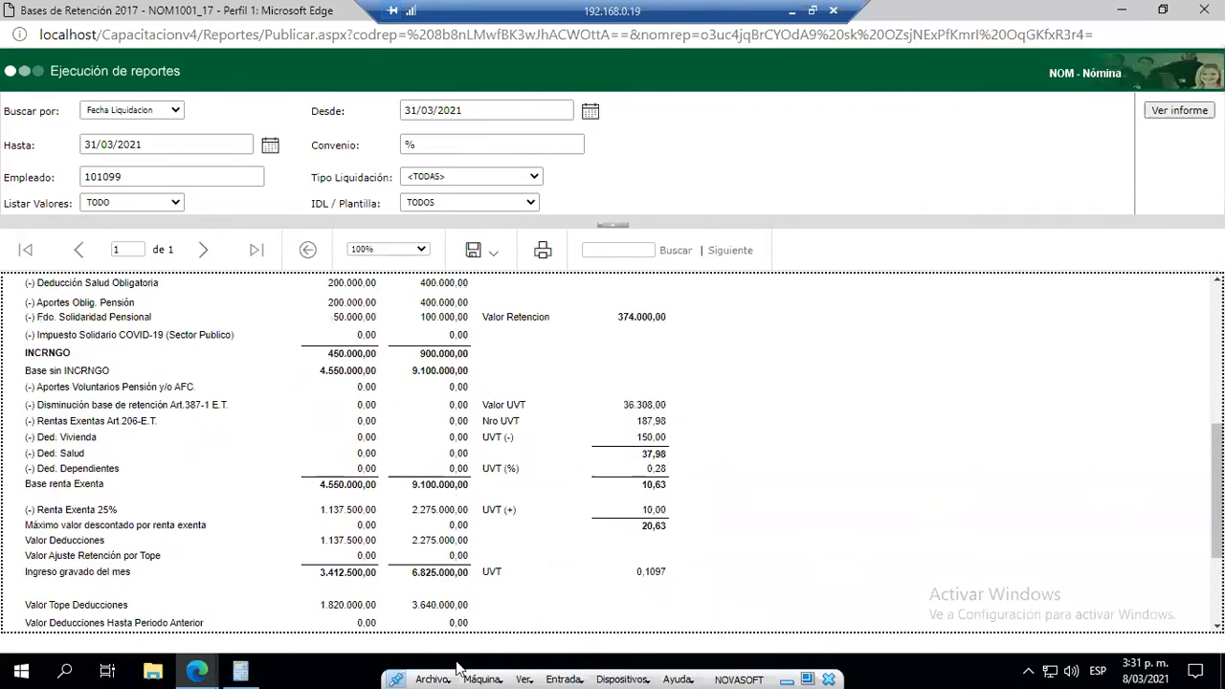
- Switch back to the Excel workbook and check the UVT value in E15 against the report's Valor UVT
key("alt+Tab")
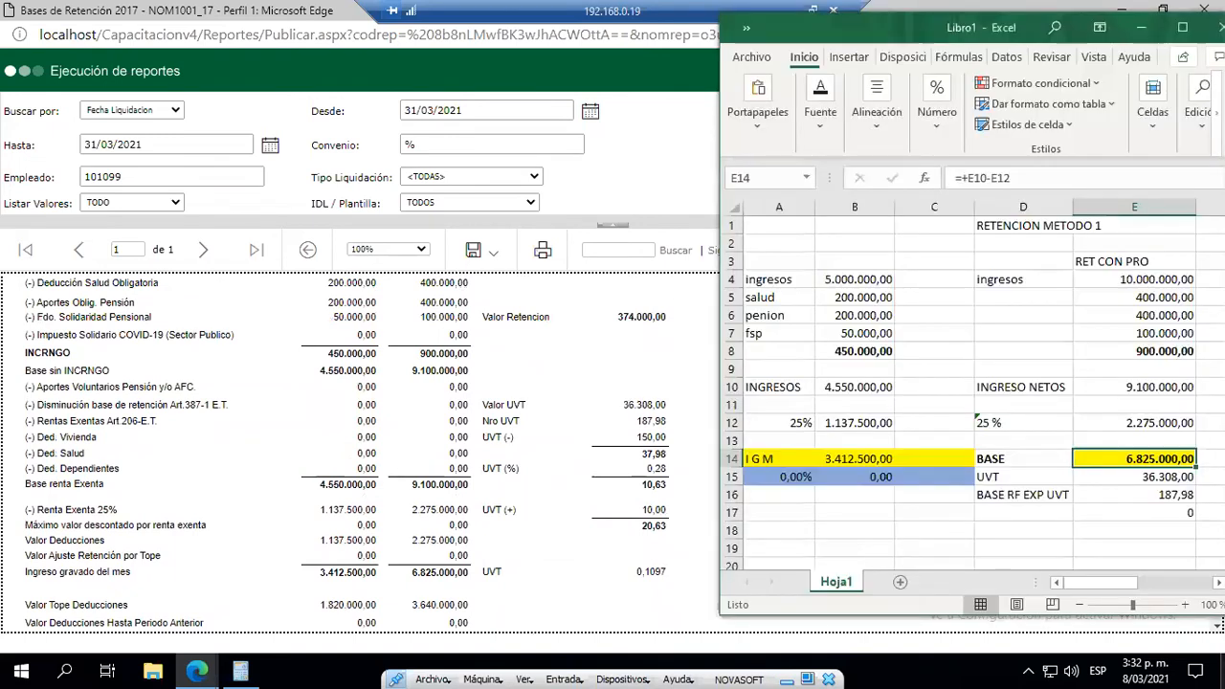
left_click(1159, 527)
key("Right")
key("Right")
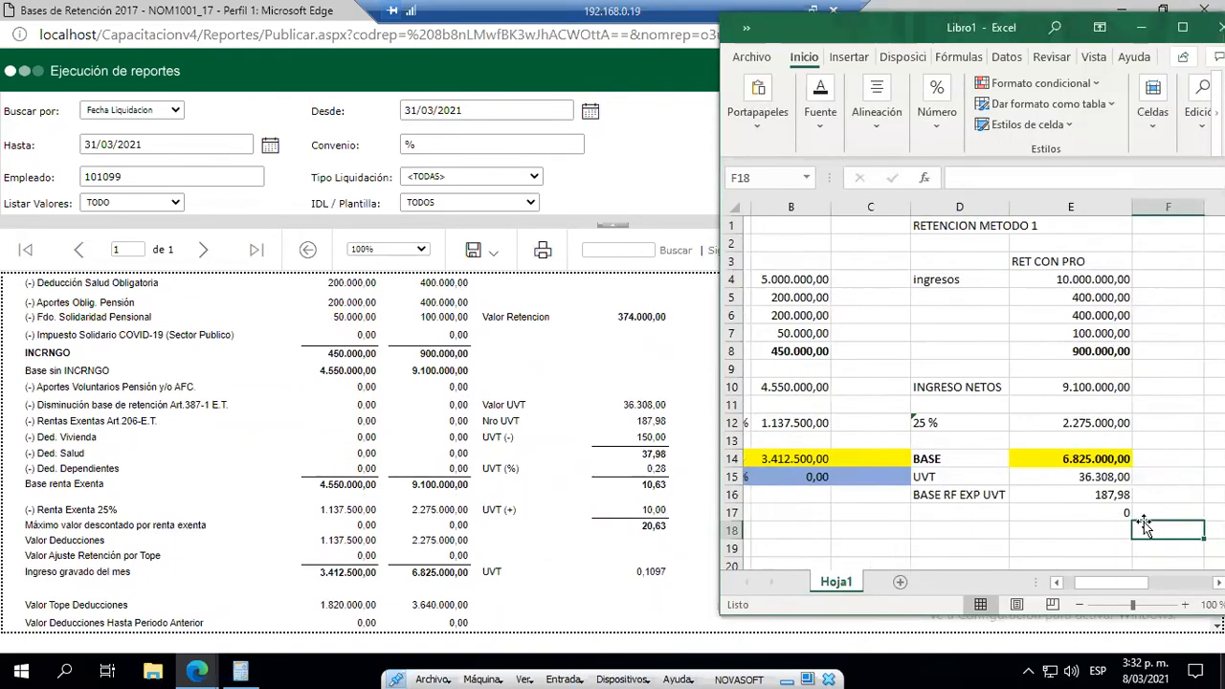
key("Left")
key("Left")
key("Left")
key("Up")
key("Up")
key("Up")
key("Right")
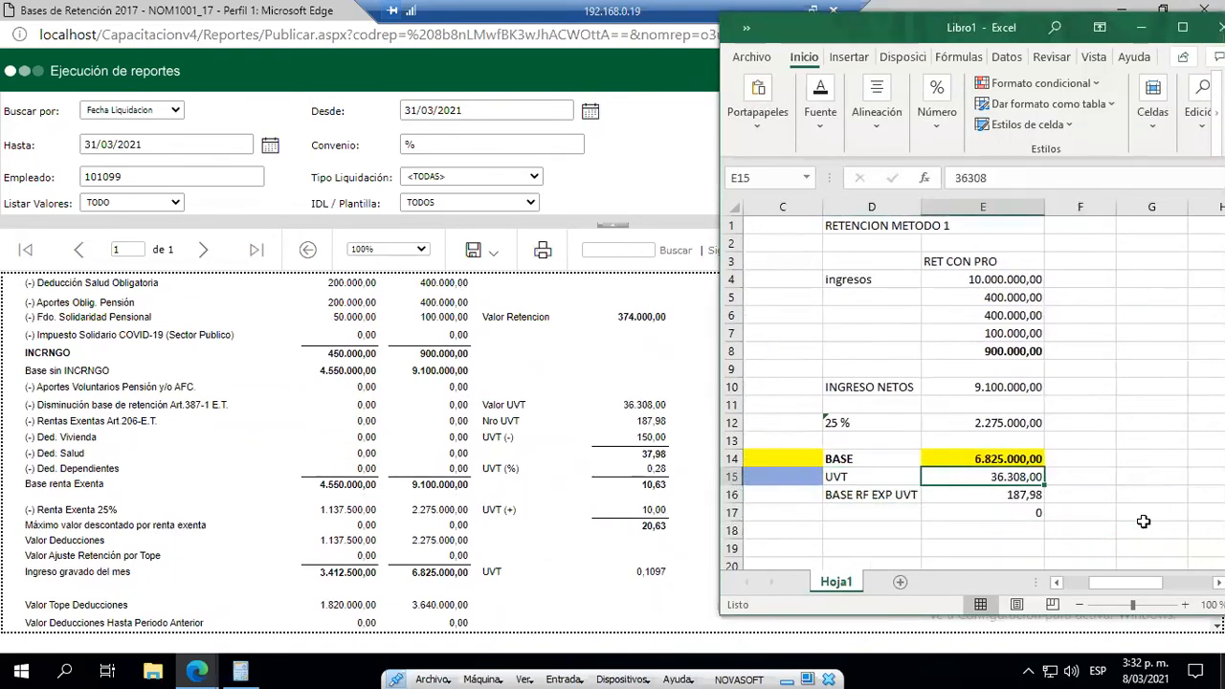
- Recheck the BASE RF EXP UVT formula in E16, which divides E14 by E15
key("F2")
key("Return")
type("=+E14/E15")
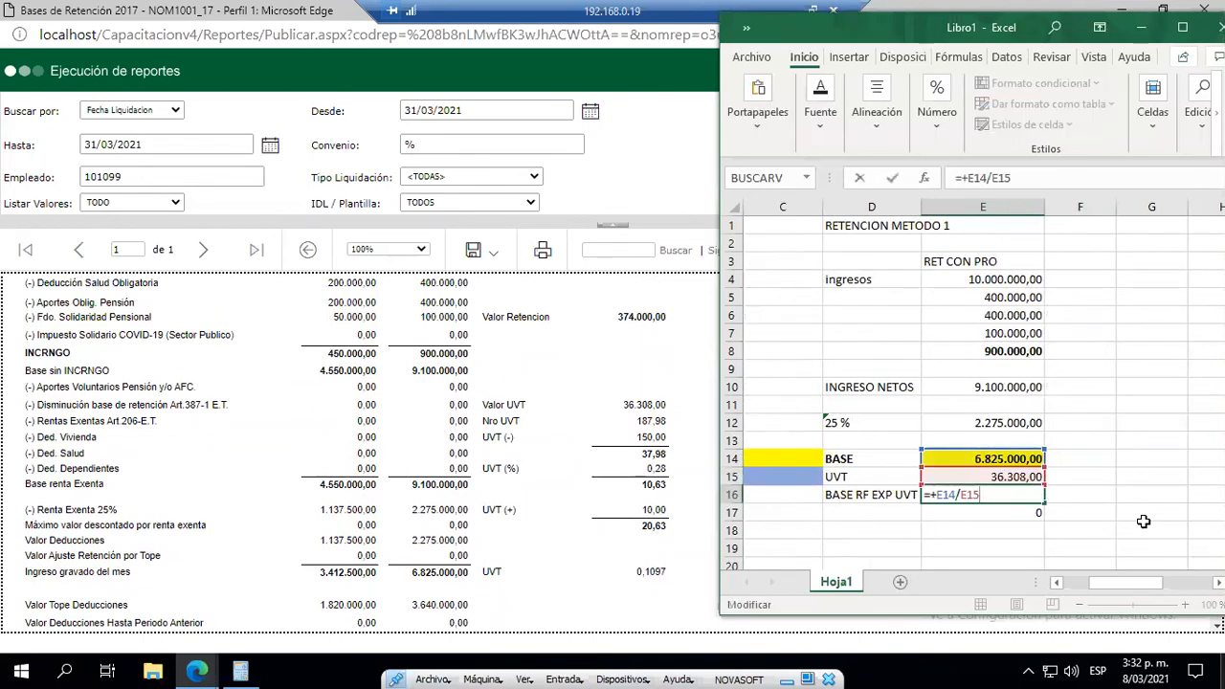
key("ctrl+Return")
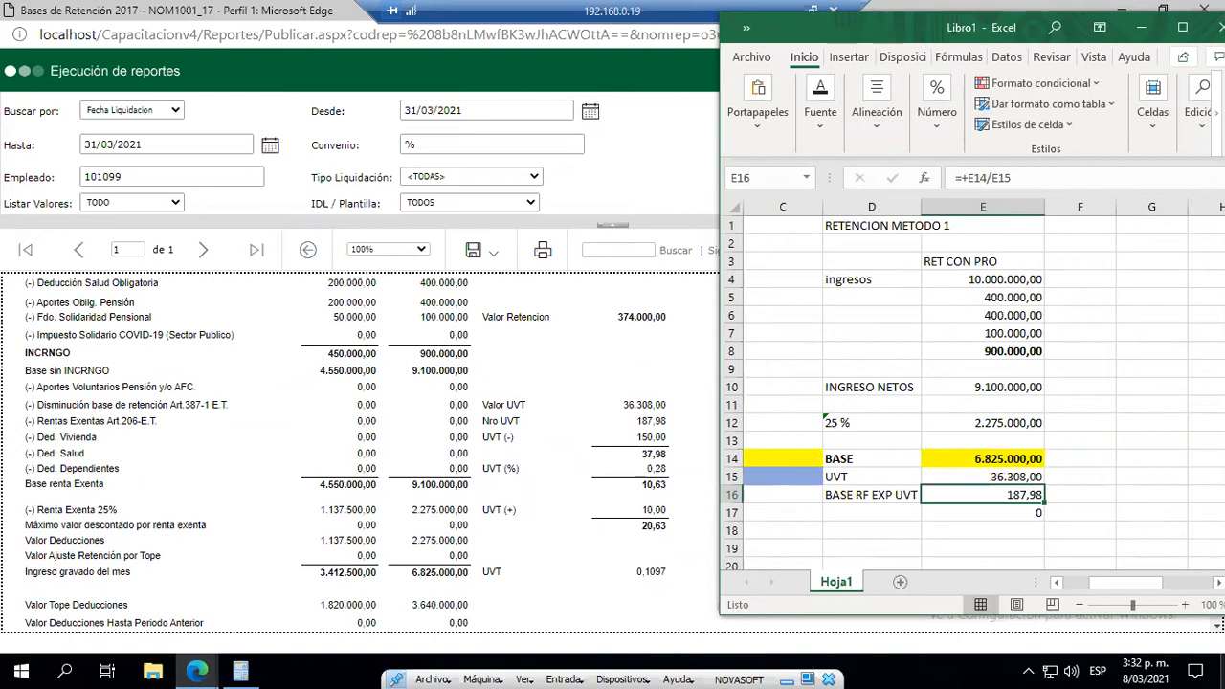
- Consult the Article 383 withholding rate table, and label D17 MENOS with 150 in E17
key("alt+Tab")
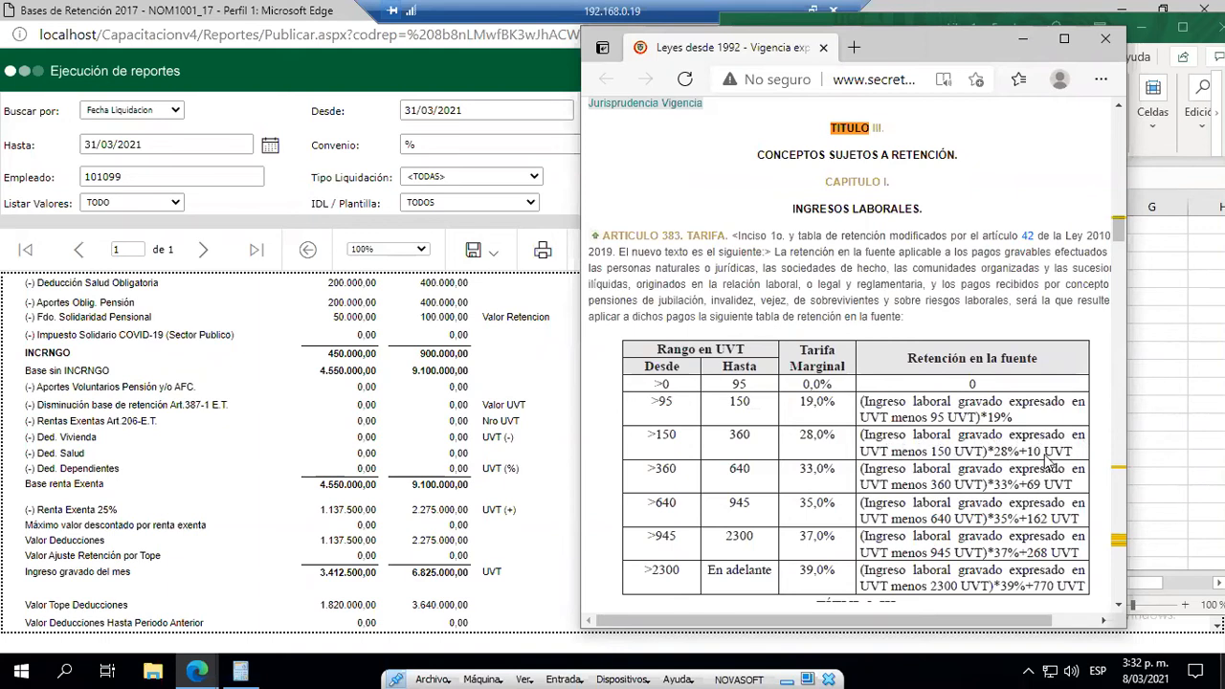
left_click(1022, 41)
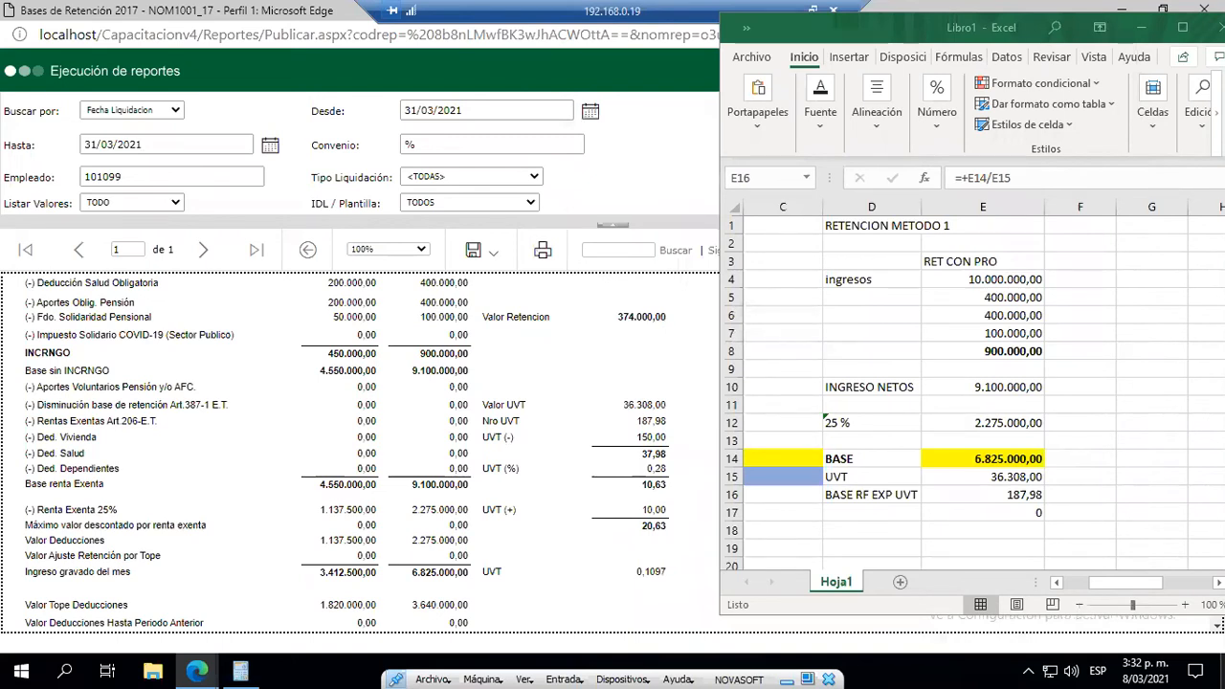
left_click(1000, 512)
key("Left")
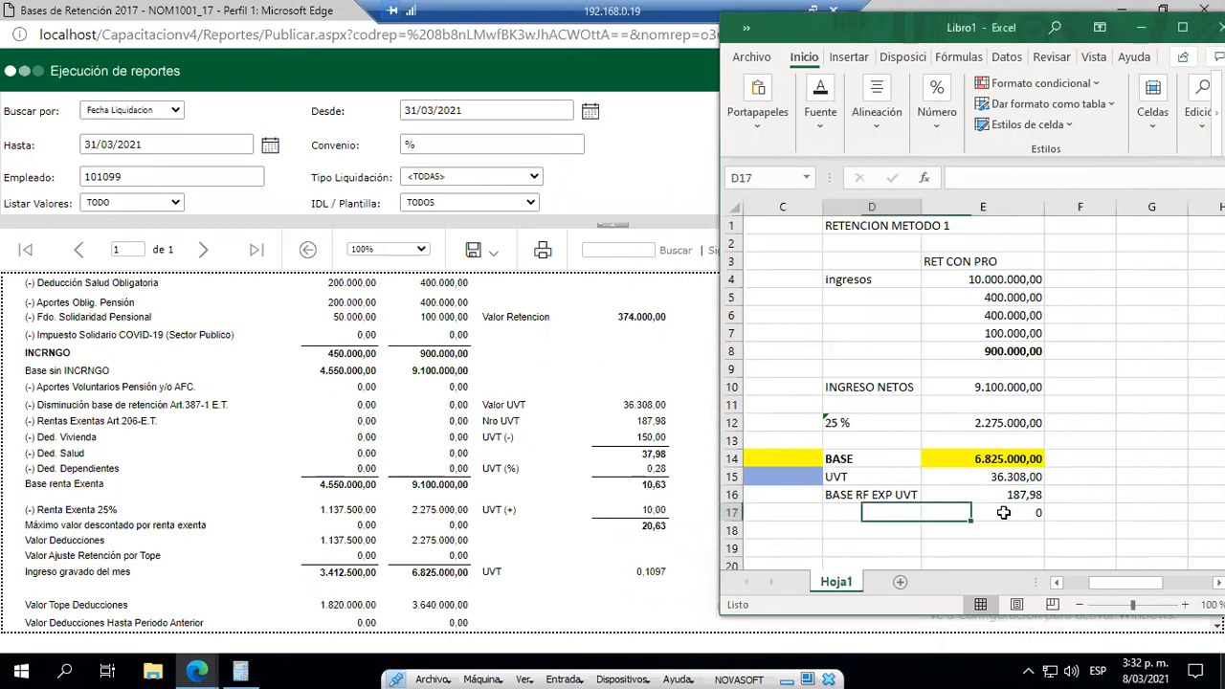
type("MENOS")
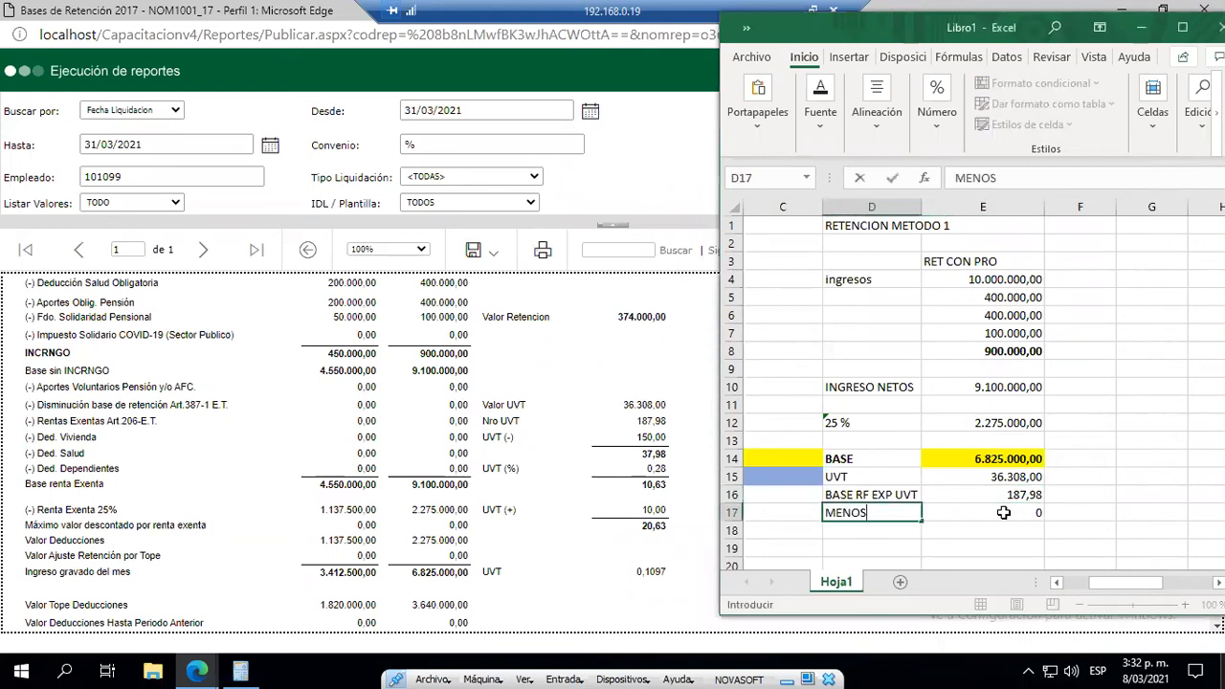
left_click(1003, 512)
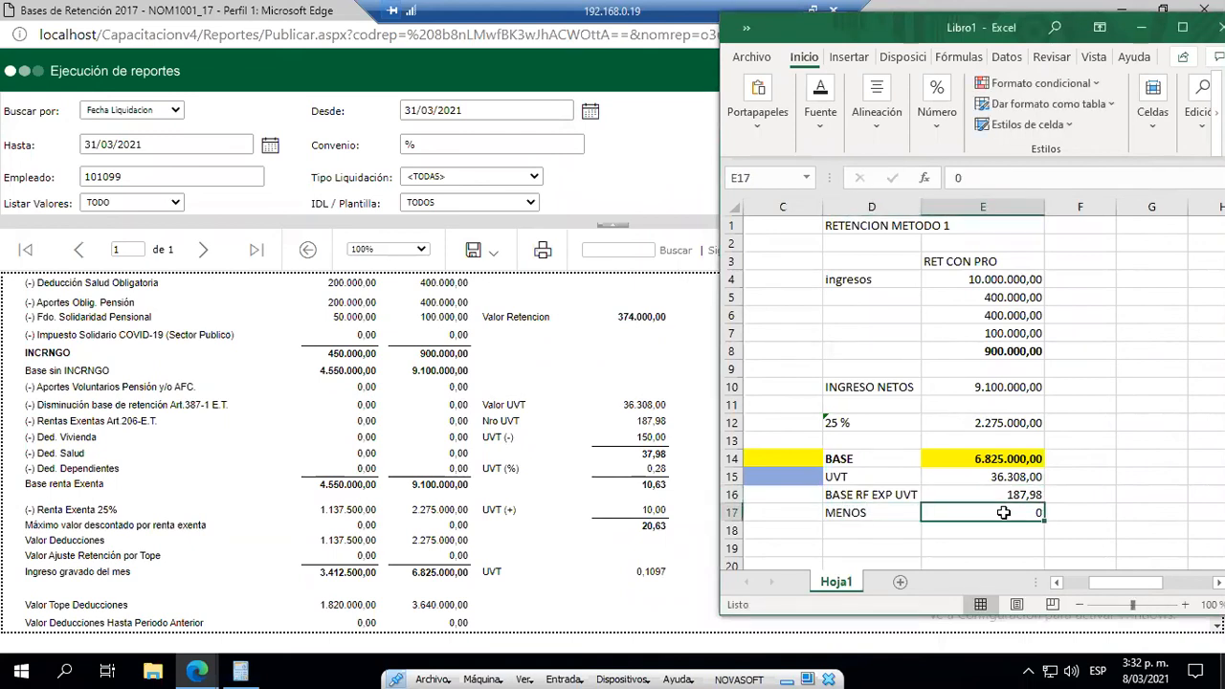
type("150")
key("Return")
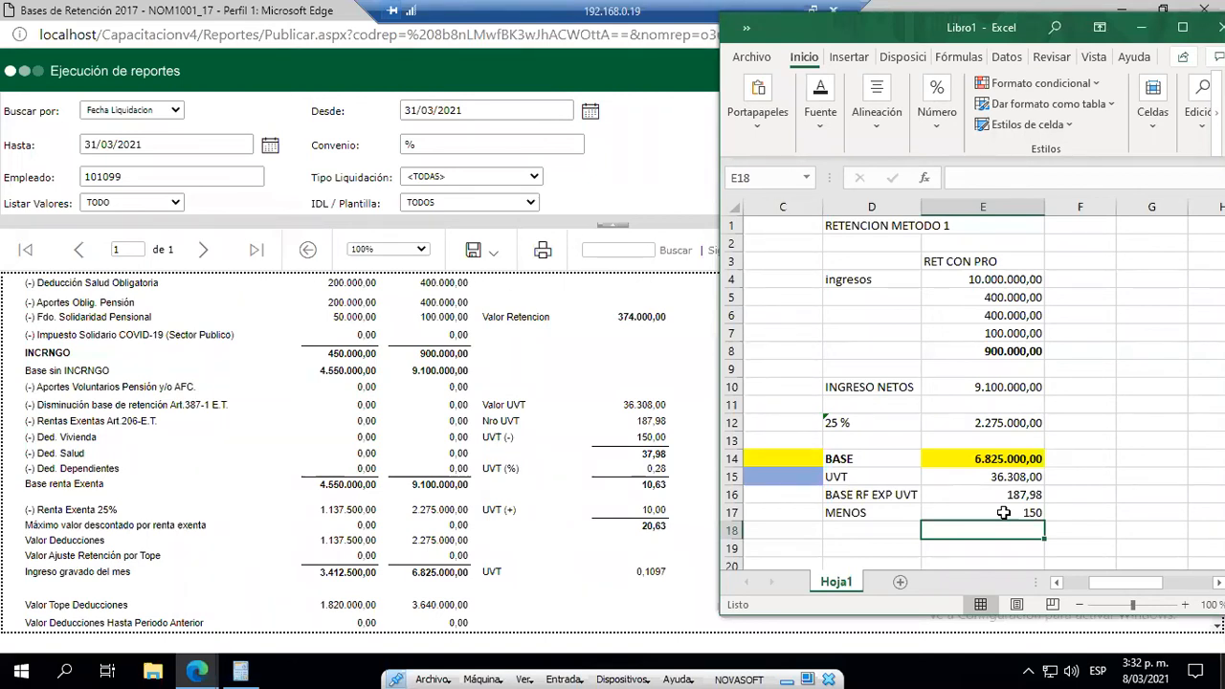
- Calculate the UVT excess in E18 by subtracting E17 from E16
type("+")
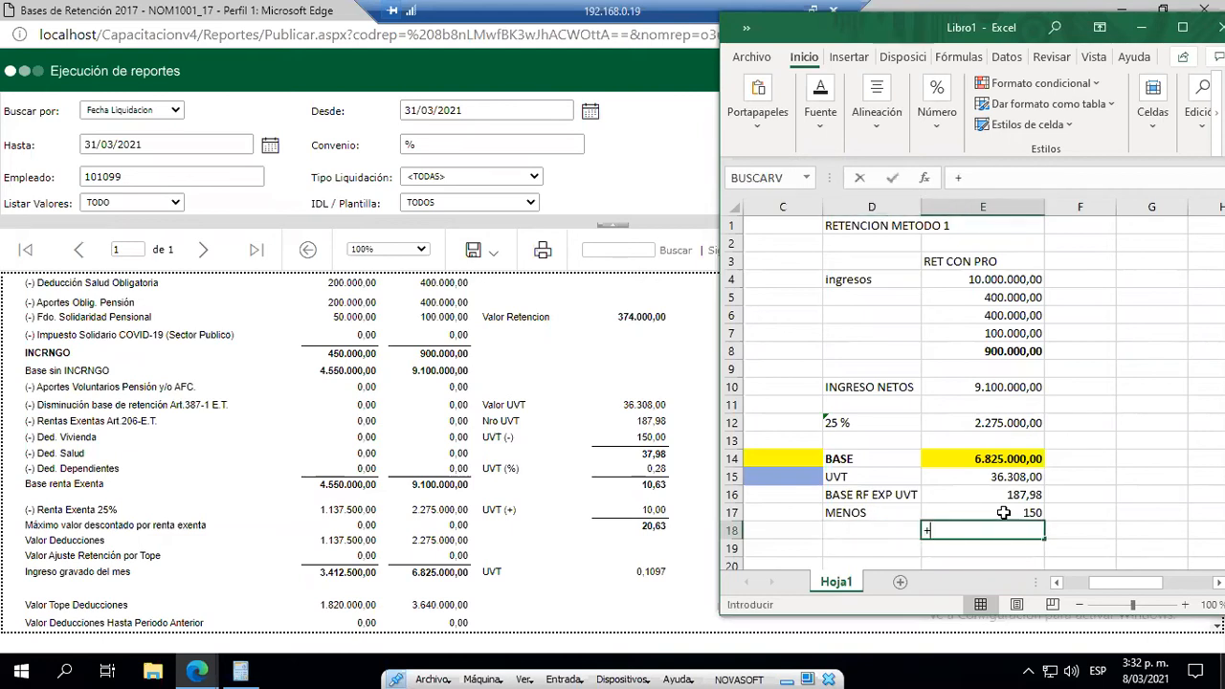
key("Up")
key("Up")
type("-")
left_click(1003, 512)
key("Return")
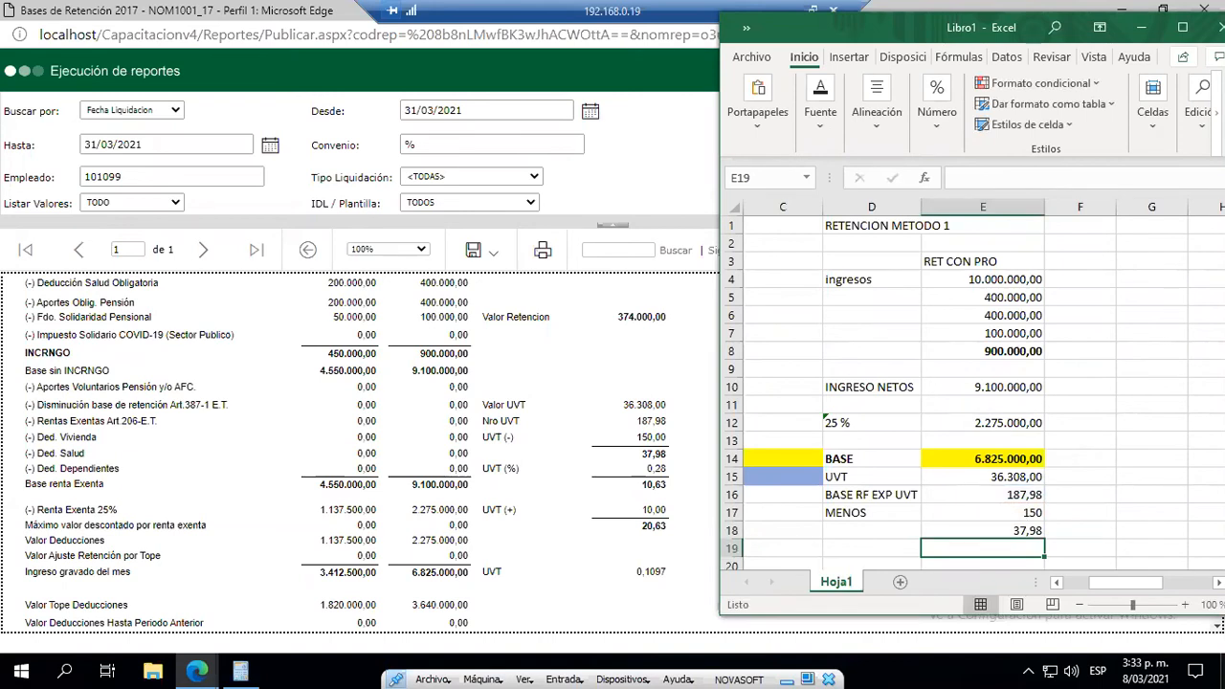
- Label D19 25% and multiply E18 by 0,28 in E19, formatted as a number with two decimals
key("Left")
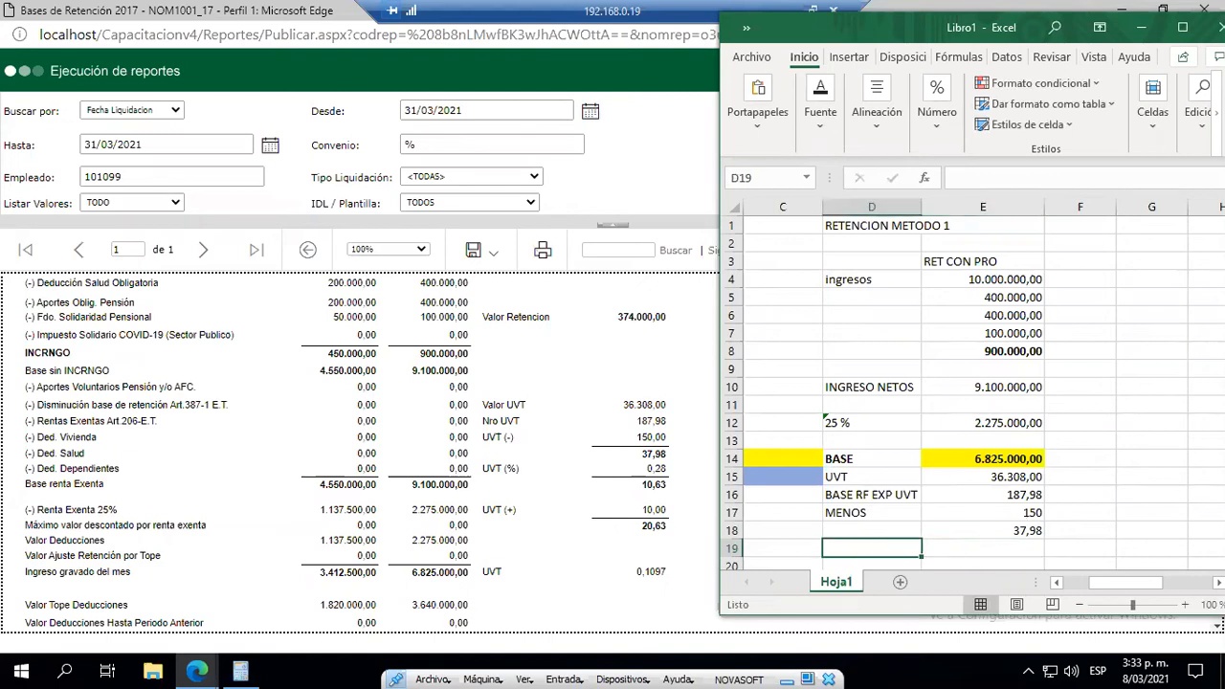
type("25%")
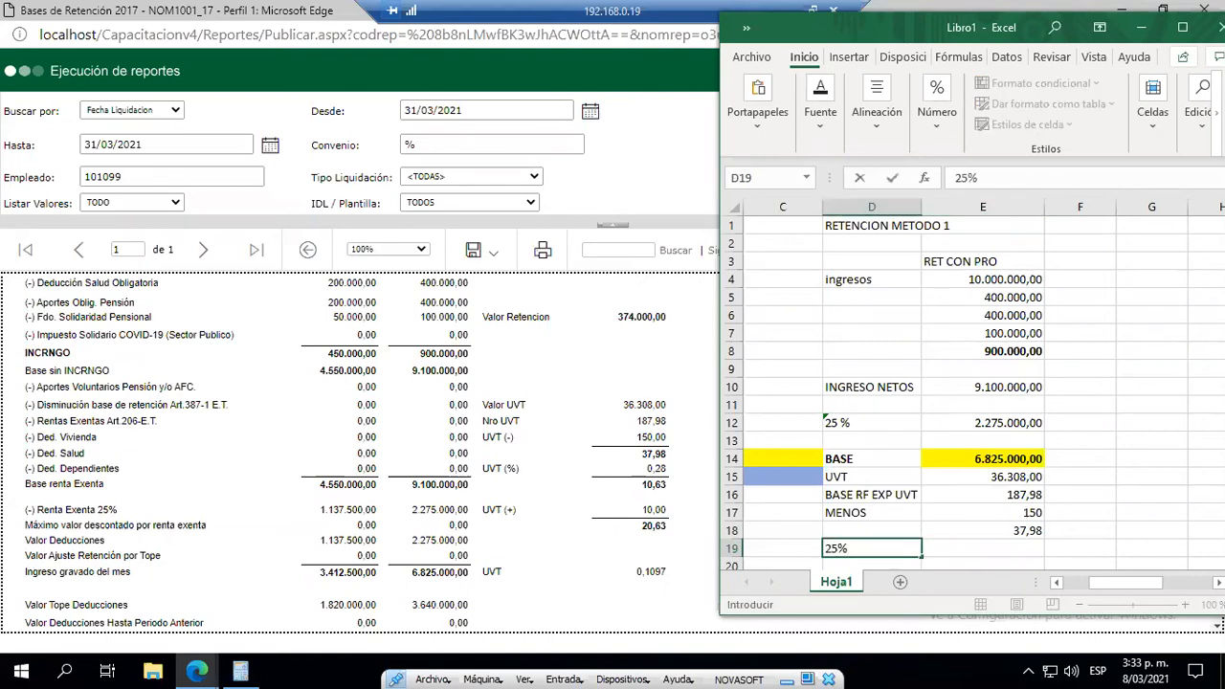
key("Right")
type("+")
key("Up")
type("*0,28")
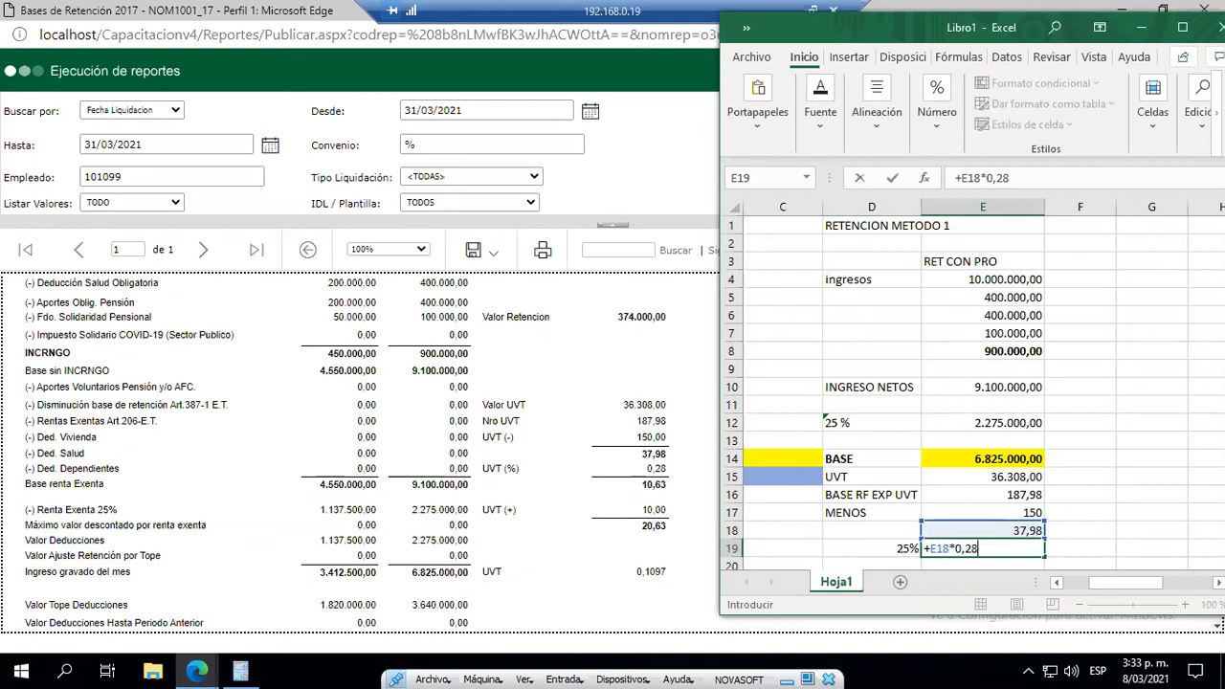
key("Return")
key("Up")
key("ctrl+shift+1")
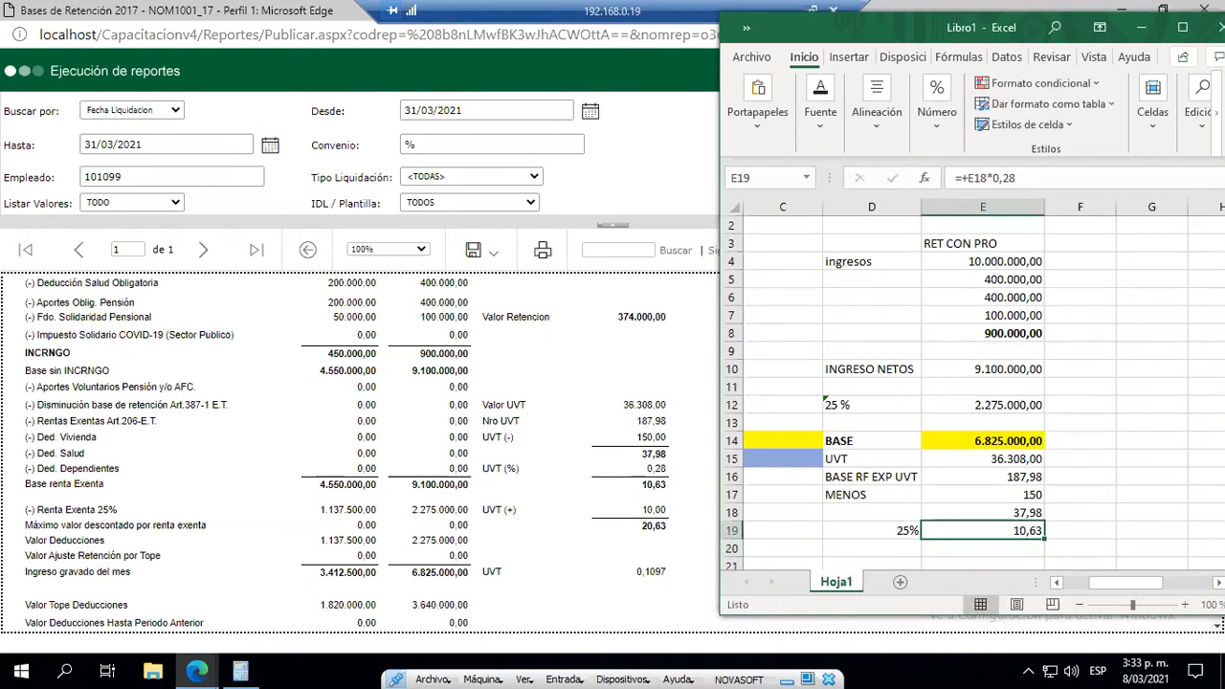
- Enter +10 as a text label in D20 and the value 10 in E20
key("Down")
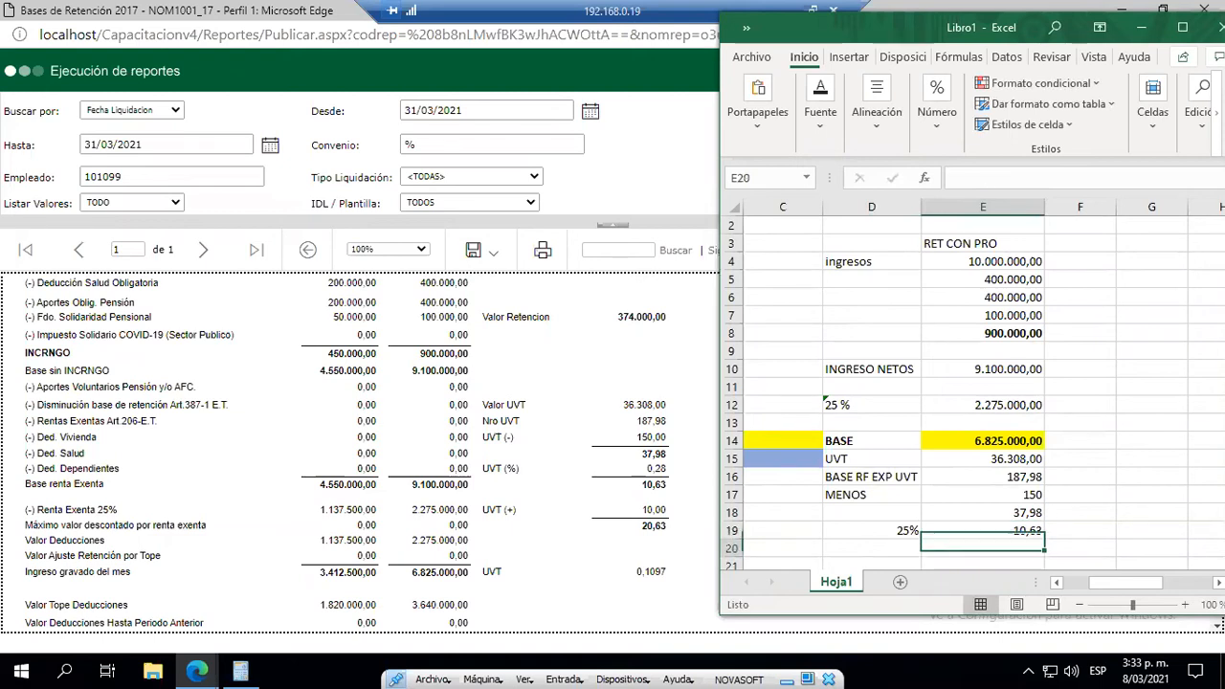
key("Left")
type("+10")
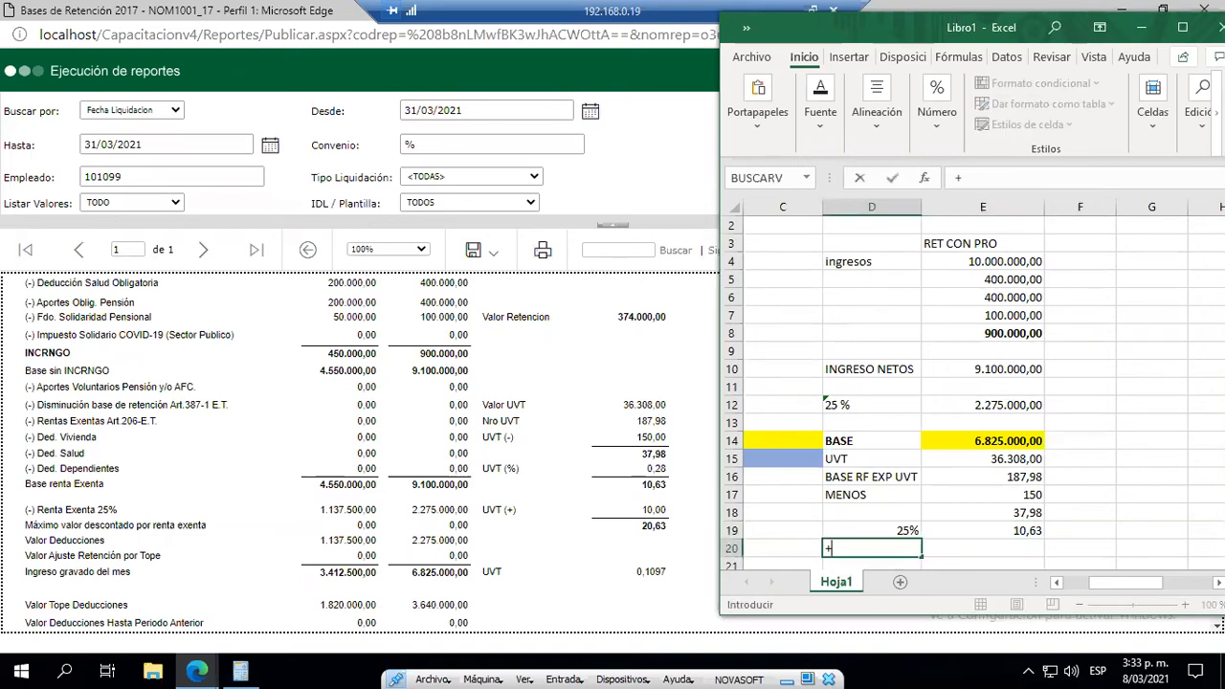
key("Return")
key("Up")
key("F2")
key("Home")
type("+")
key("Left")
type("'")
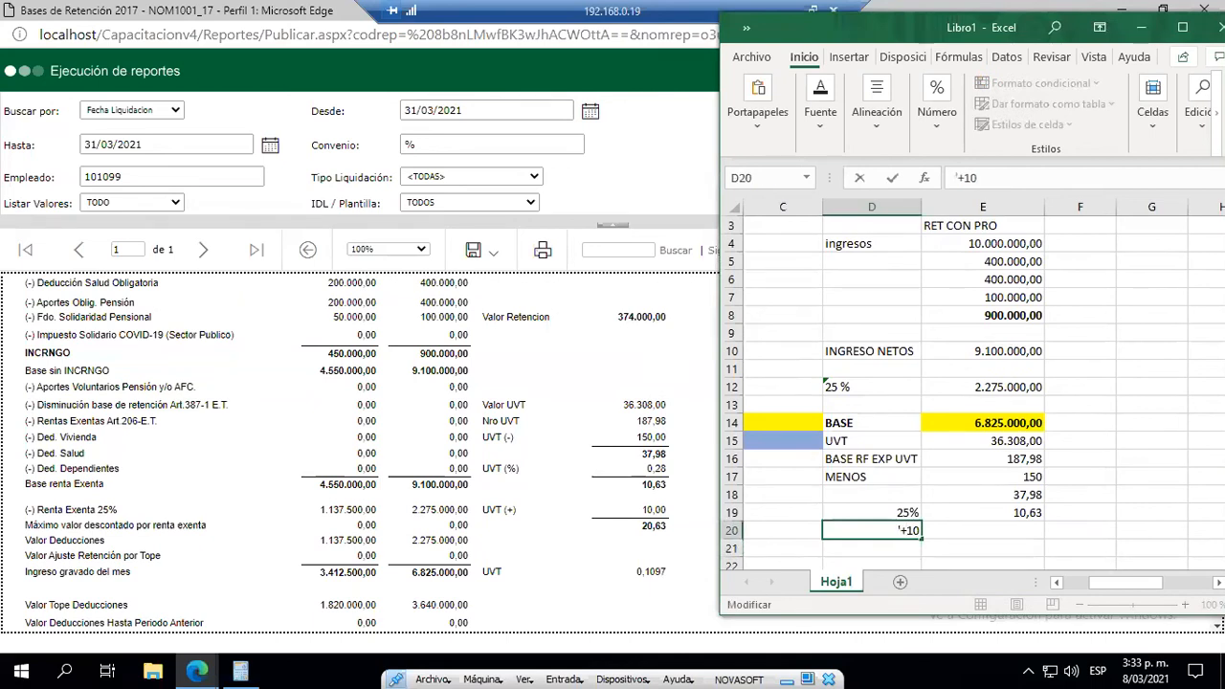
key("Return")
key("Up")
key("Right")
type("10")
key("Return")
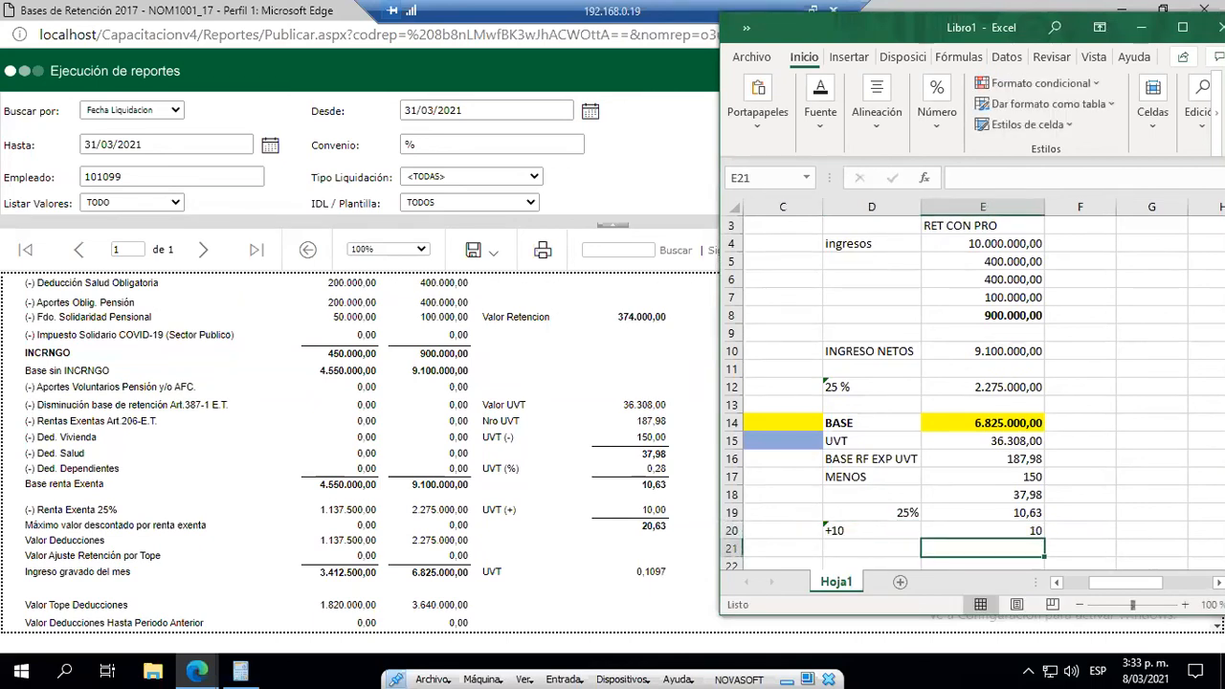
- Calculate the withholding in UVT in E21 by adding E19 and E20
type("+")
key("Up")
key("Up")
type("+")
key("Up")
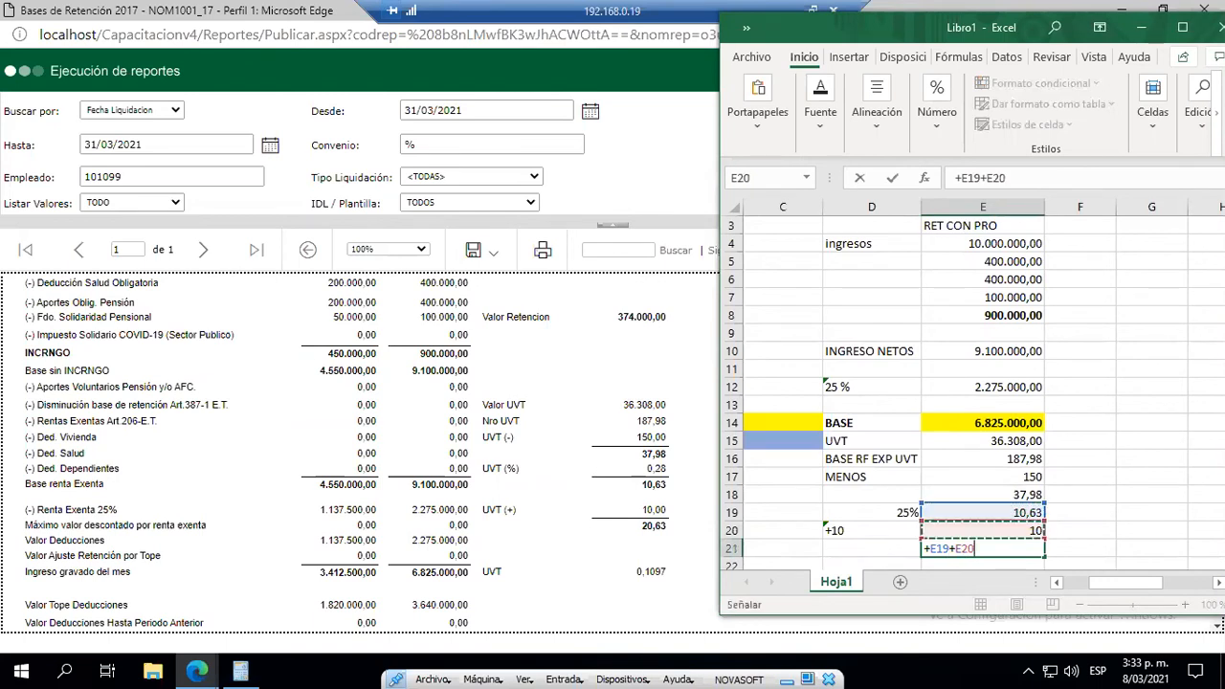
key("Return")
key("Up")
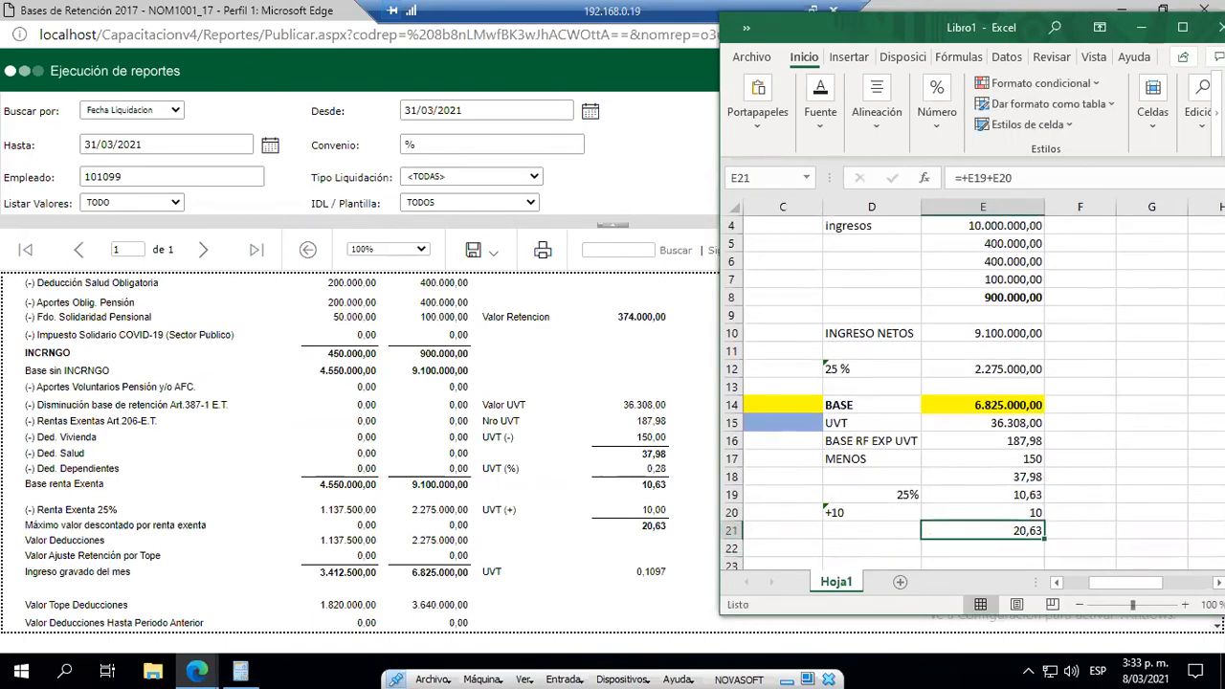
- Compare E21 with the report's UVT total below the UVT (+) line and recheck the formula in E21
left_click(823, 644)
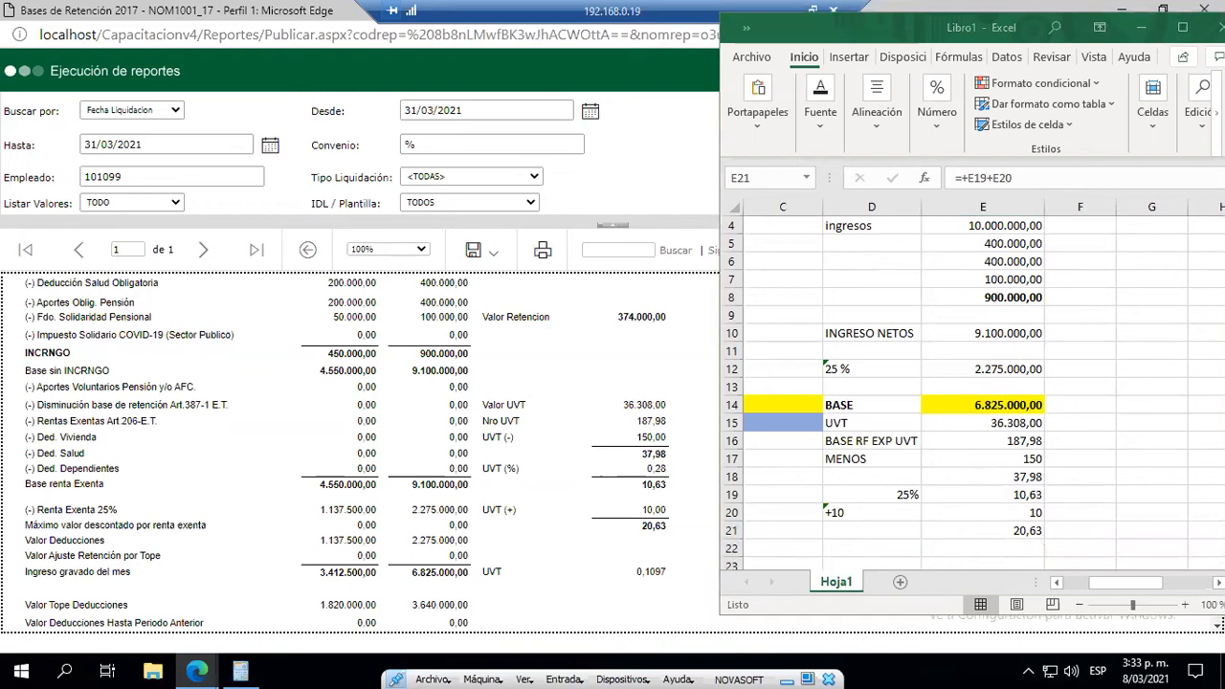
mouse_move(916, 514)
left_mouse_down()
mouse_move(1045, 565)
mouse_move(1060, 549)
left_mouse_up()
left_click_drag(541, 512, 681, 543)
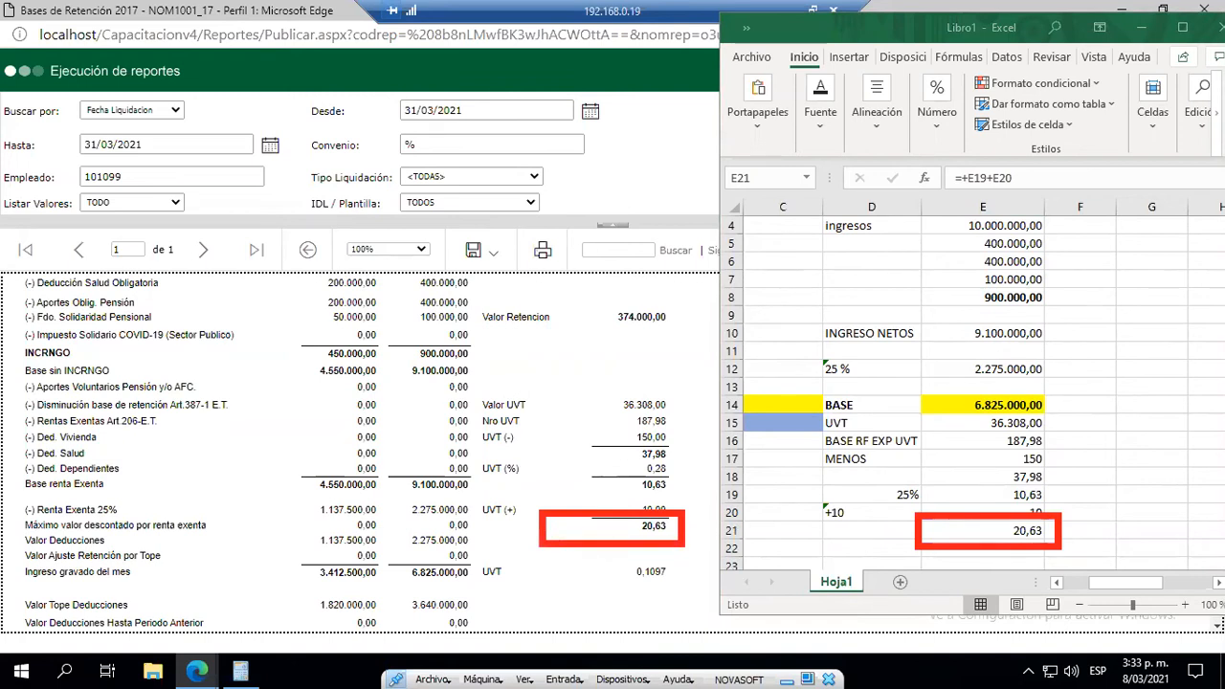
left_click(934, 513)
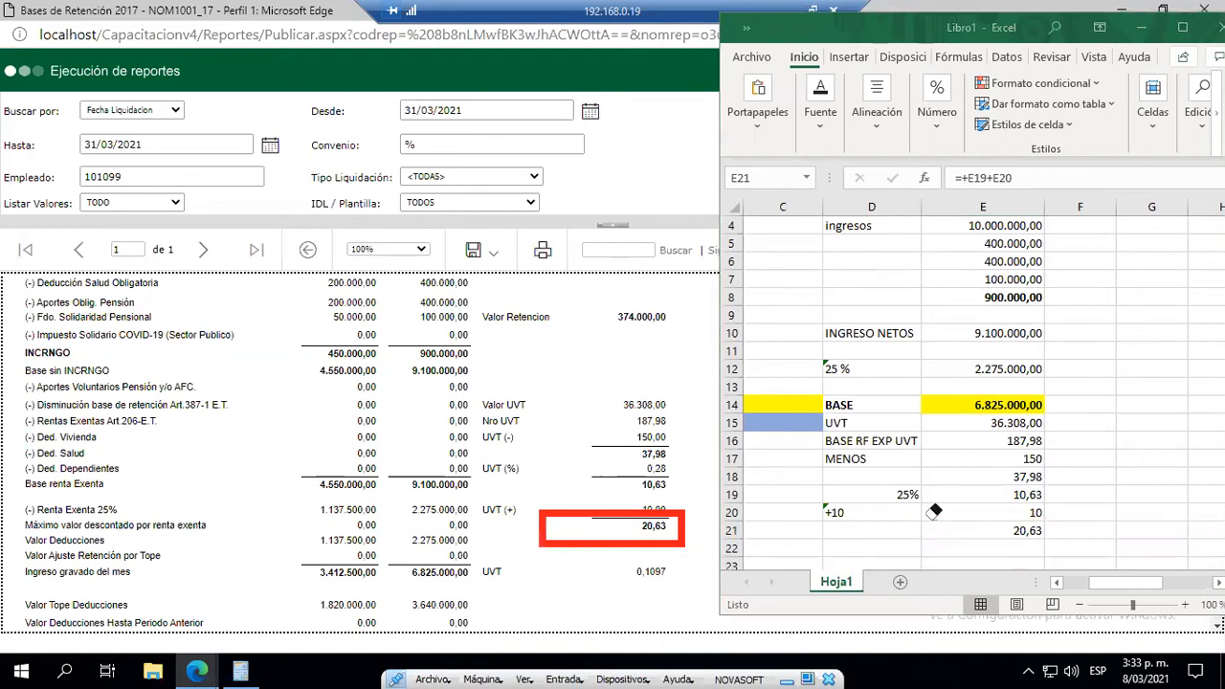
left_click(606, 510)
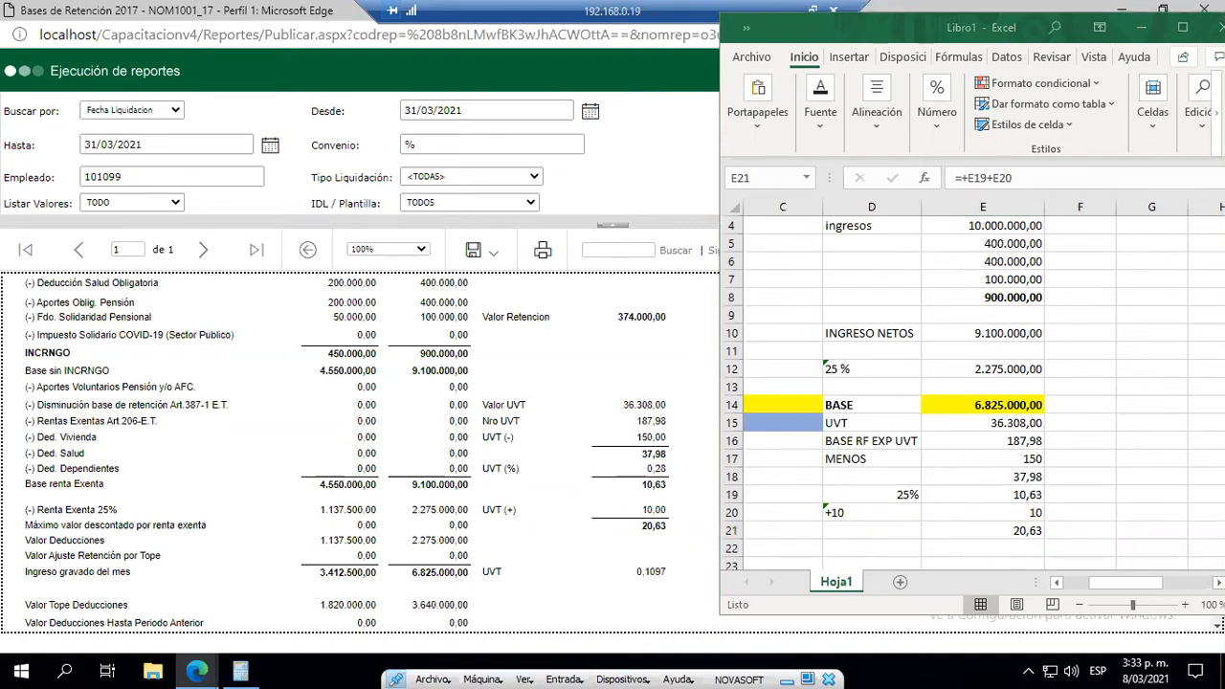
key("F2")
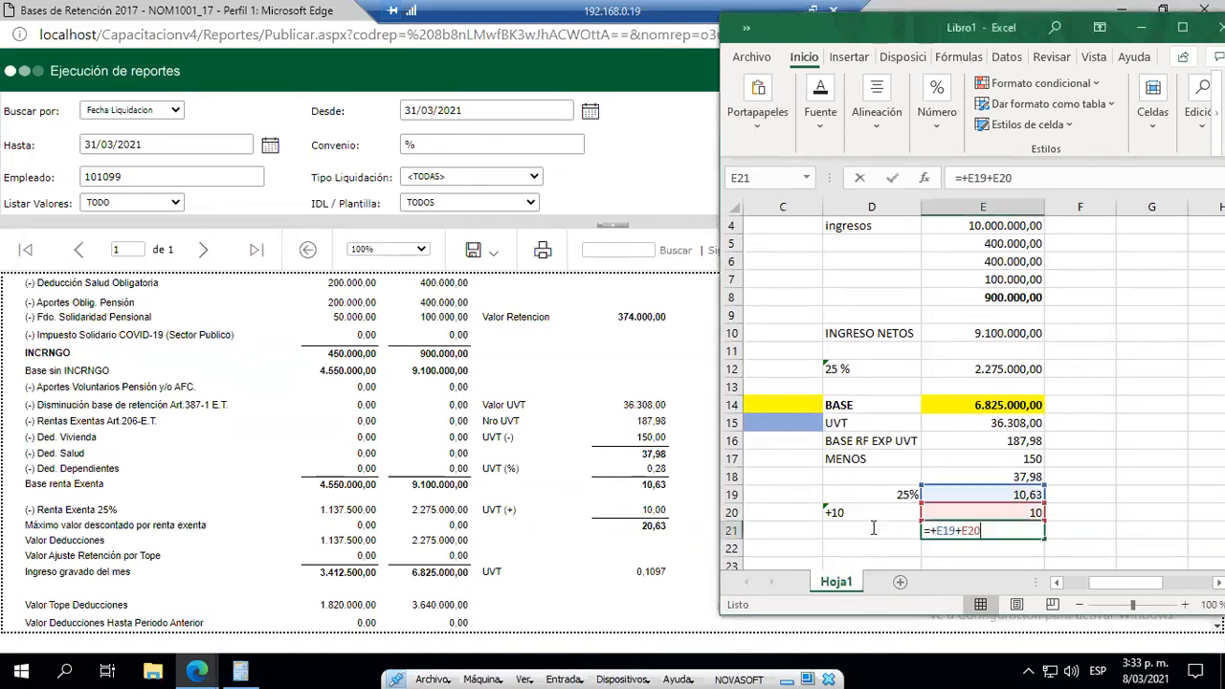
key("Return")
- Label D21 RET EXP UVT and D22 %
left_click(872, 530)
type("RE")
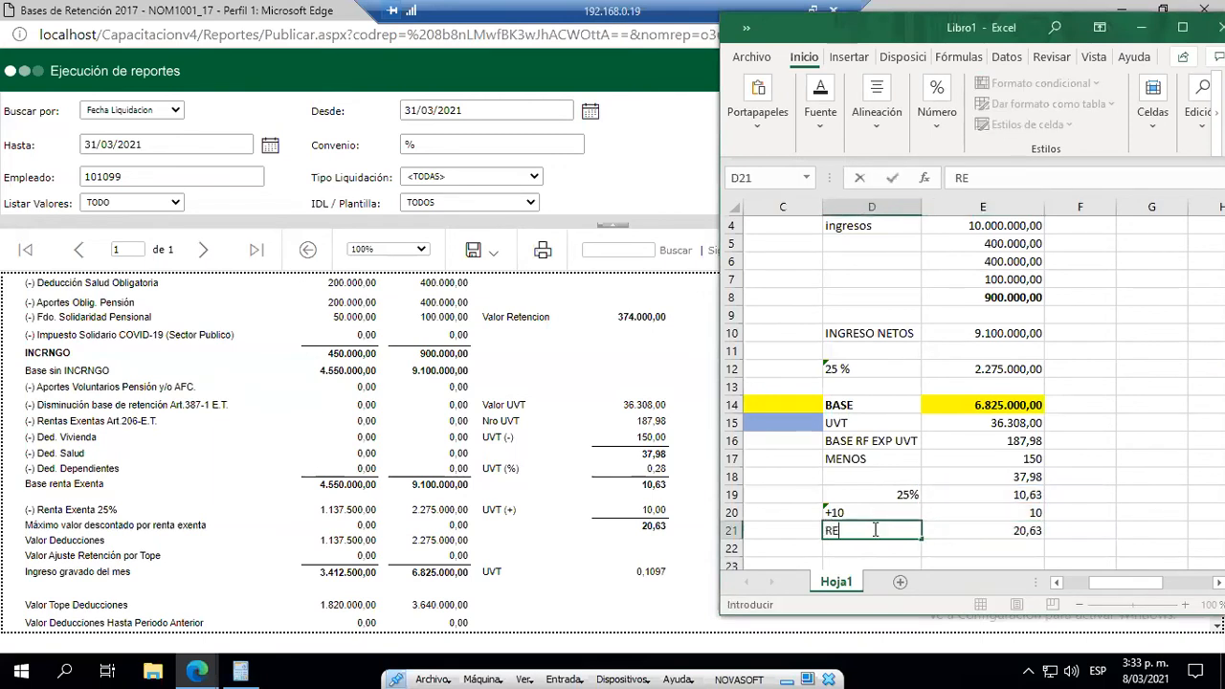
type("T EXP UVT")
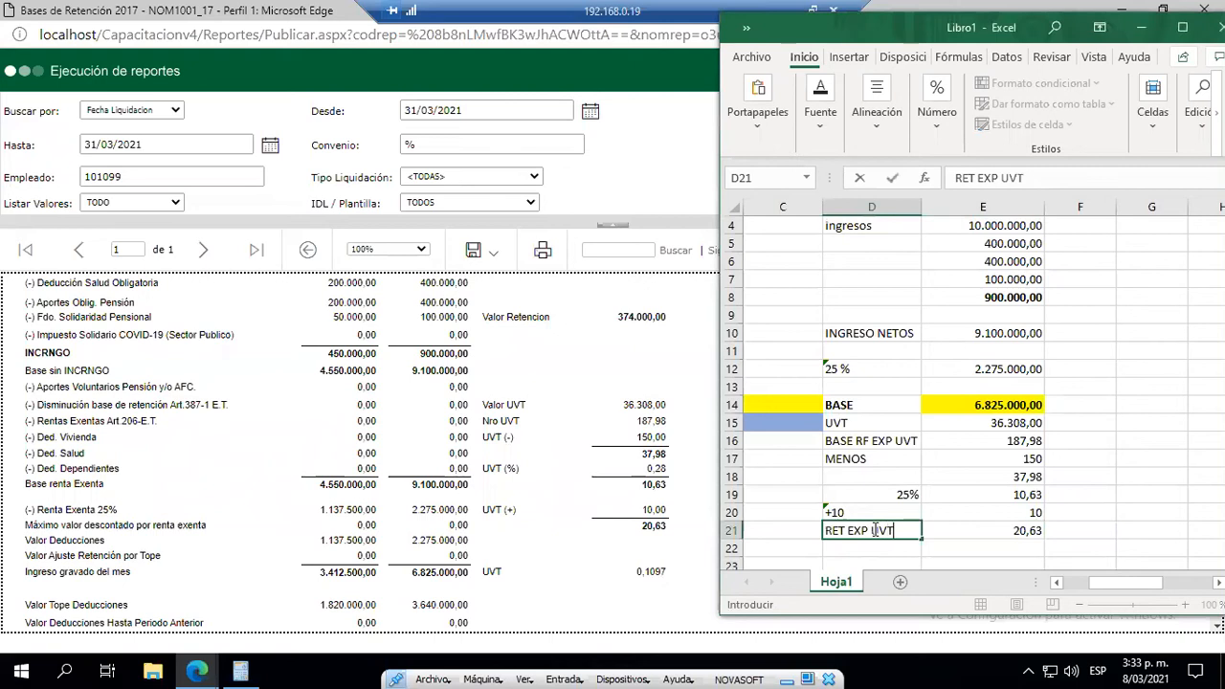
key("Return")
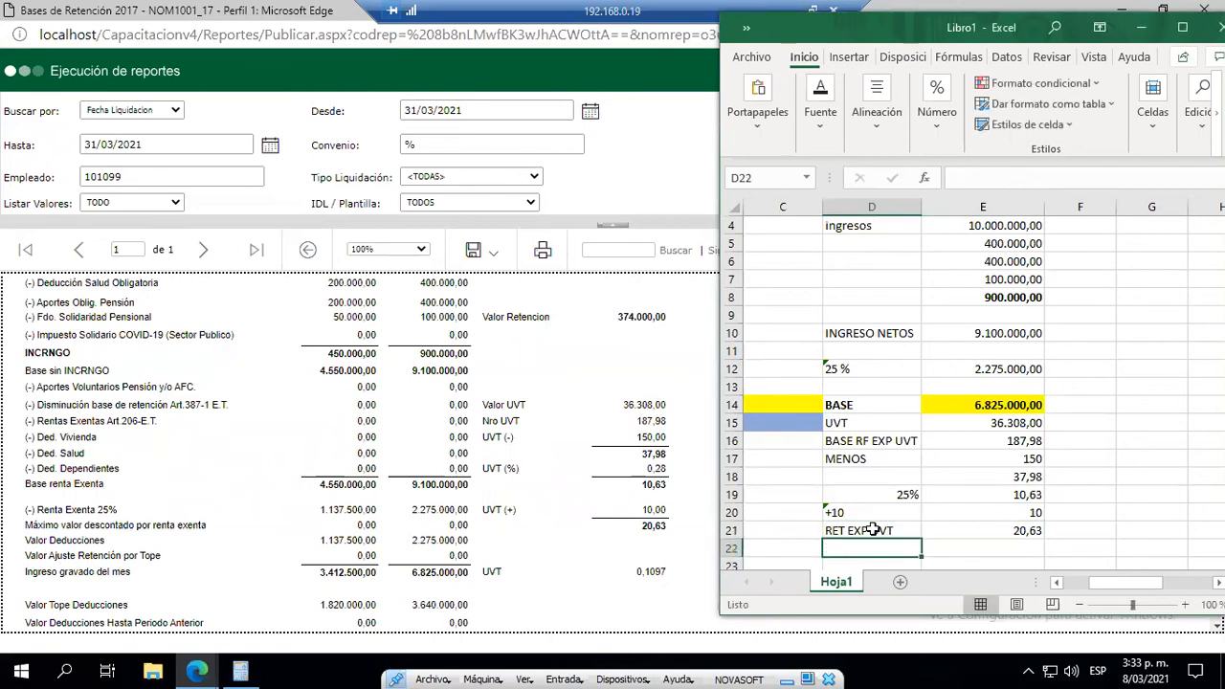
type("%")
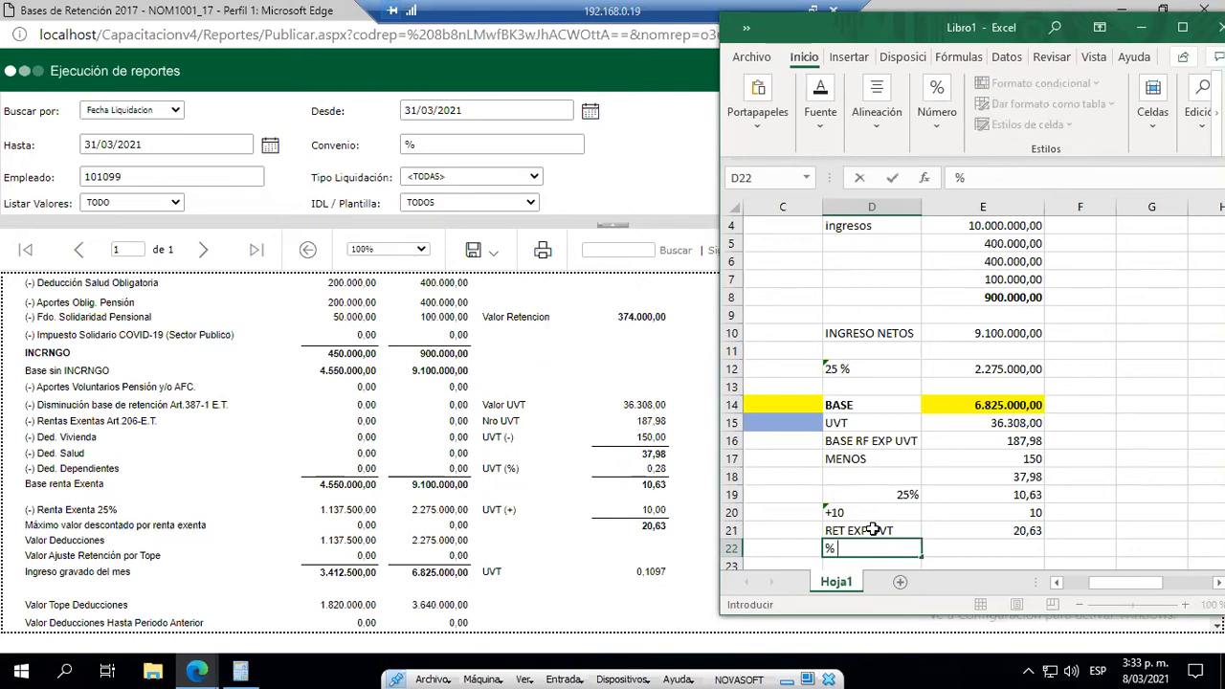
key("Left")
key("Right")
key("Left")
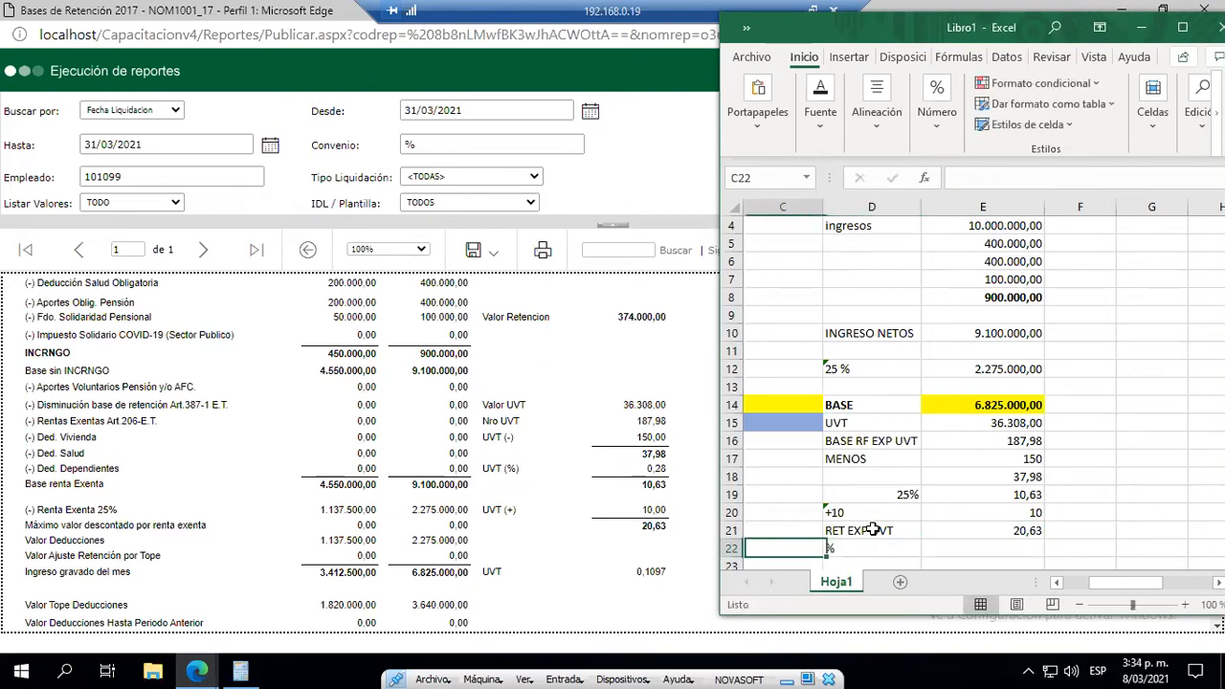
key("Left")
key("Left")
key("Right")
key("Right")
key("Right")
key("Right")
- Calculate the withholding rate in E22 by dividing E21 by E16, formatted as a number with two decimals
type("+")
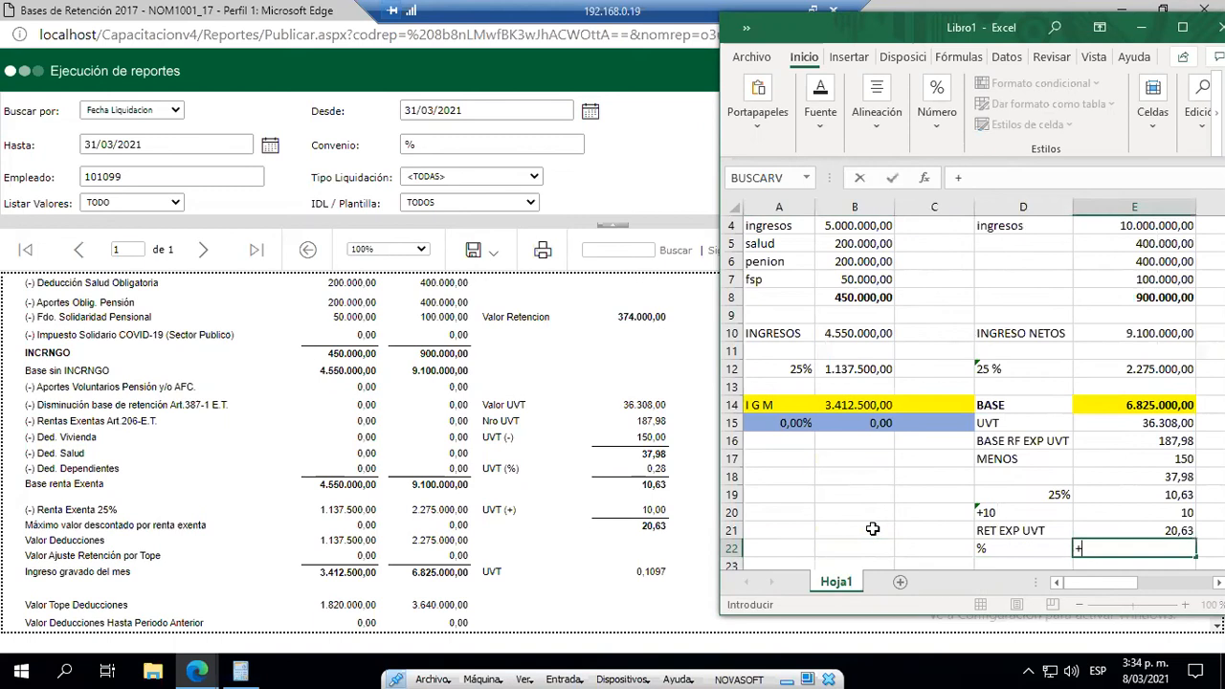
key("Up")
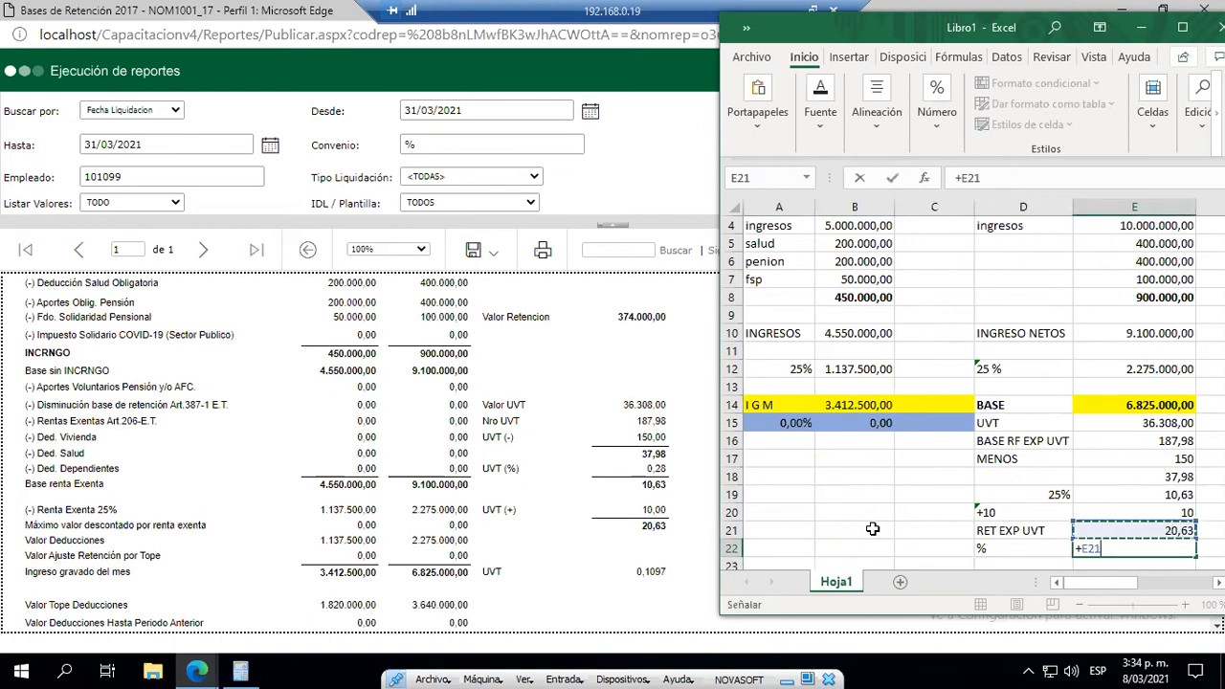
type("/")
key("Up")
key("Up")
key("Up")
key("Up")
key("Up")
key("Up")
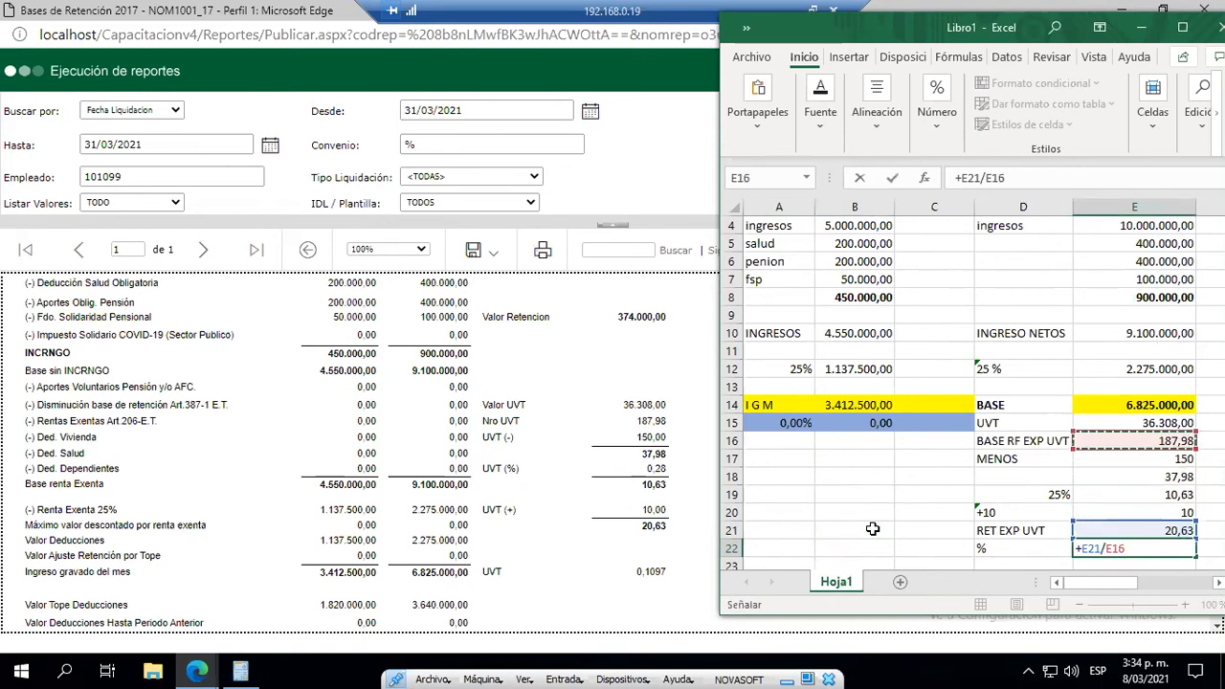
key("Return")
key("Up")
key("ctrl+shift+1")
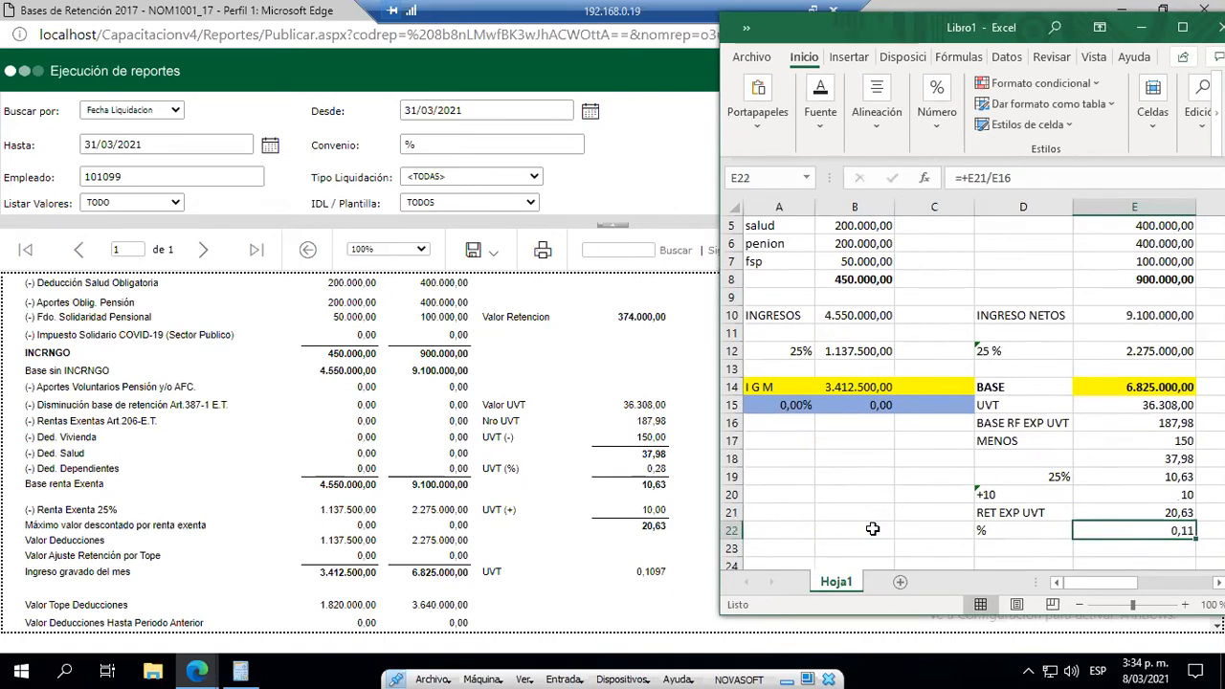
- Multiply the rate formula in E22 by 100 to express it as a percentage
key("F2")
type("*100")
key("Return")
key("Up")
- Set the withholding percentage in A15, below the I G M row, to 10,98%
key("Left")
key("Left")
key("Left")
key("Left")
key("Up")
key("Up")
key("Up")
key("Up")
key("Up")
key("Up")
key("Up")
key("F2")
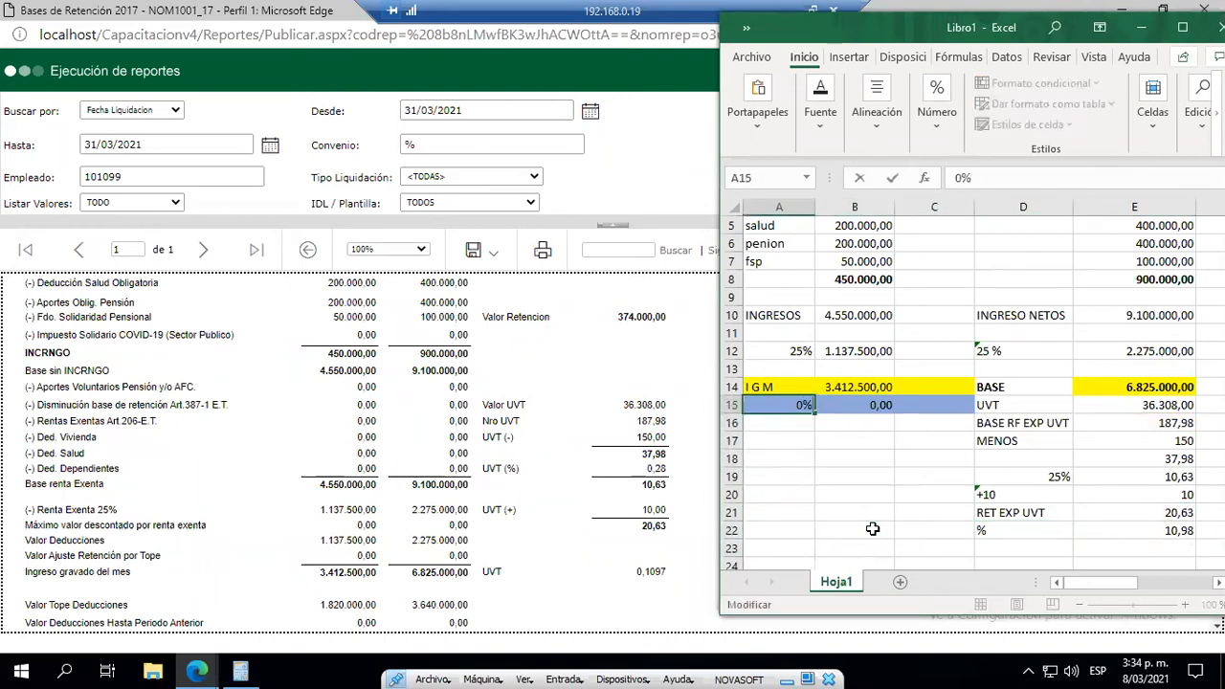
key("Left")
key("BackSpace")
type("10,98")
key("Return")
- Replace the formula in B15 with the taxable income in B14 multiplied by 0,1098
key("Up")
key("Right")
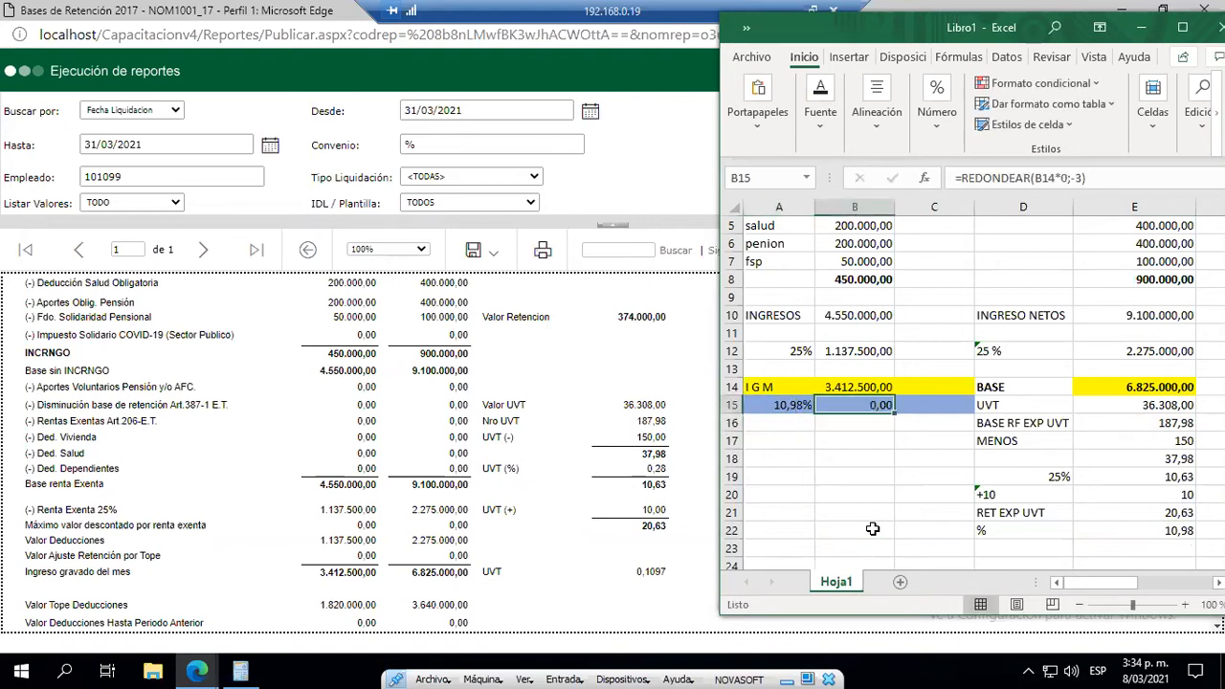
type("+")
key("Up")
type("*")
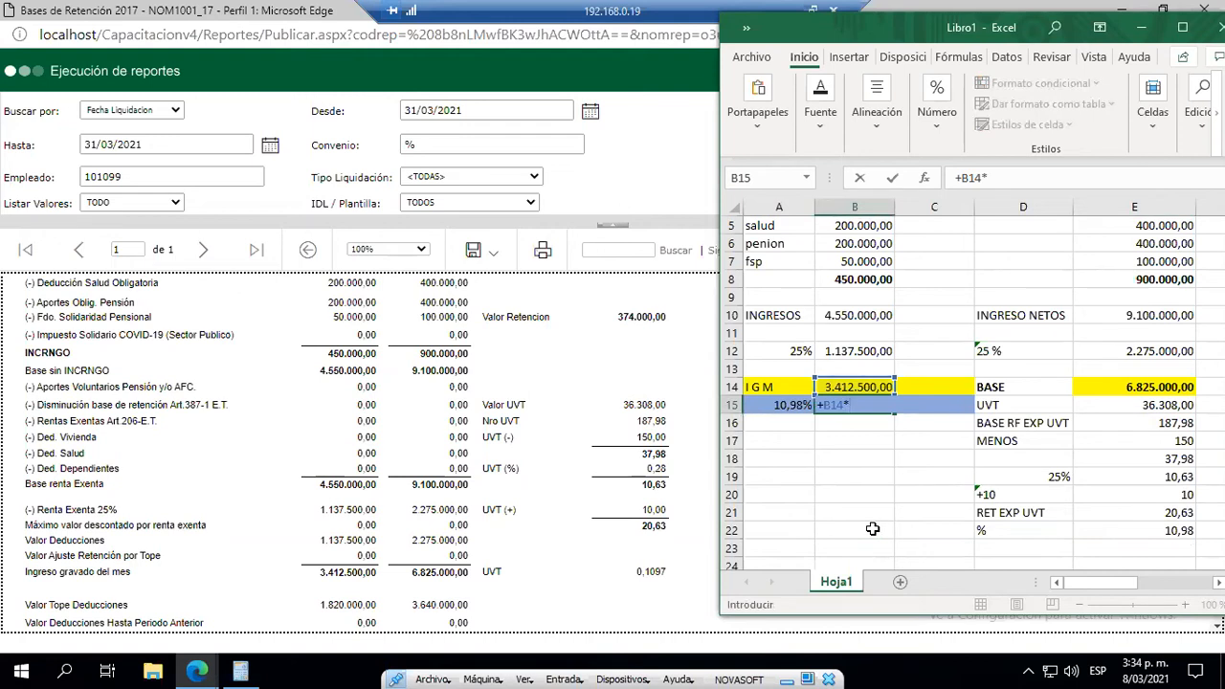
type("0,10968")
key("BackSpace")
key("BackSpace")
type("8")
key("Return")
key("Up")
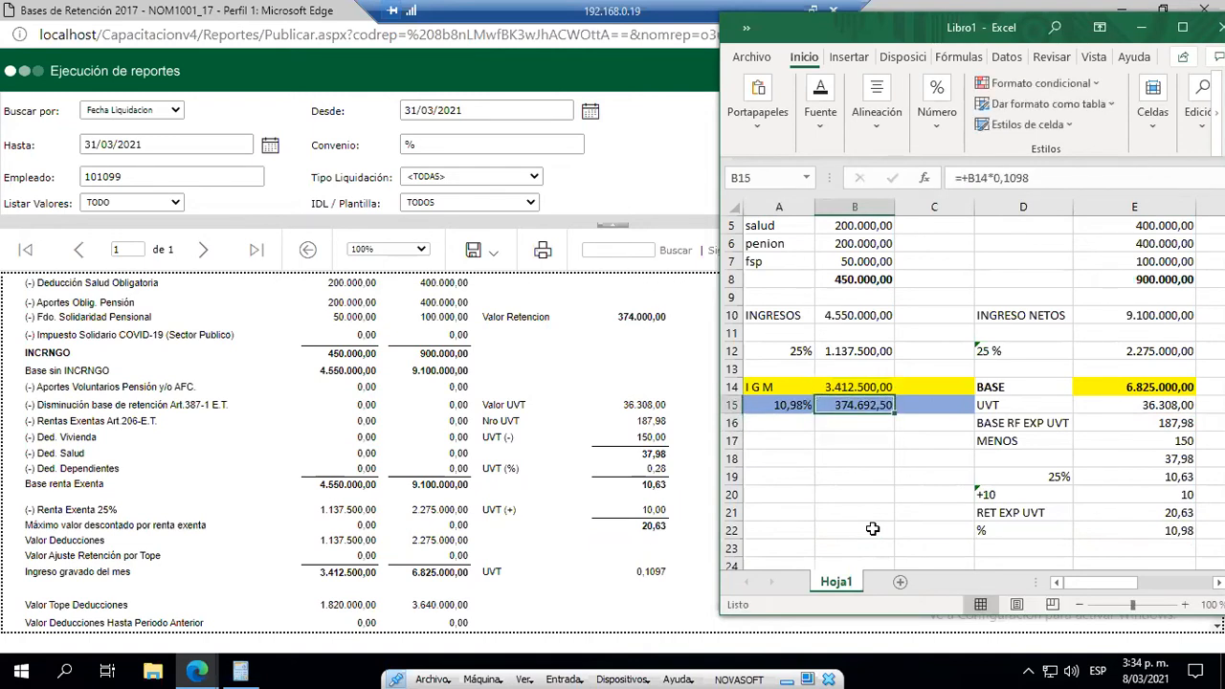
- Round the withholding in B15 to the nearest thousand with REDONDEAR(B14*0,1098;-3) and recheck the formula
key("F2")
key("Home")
key("Right")
key("Delete")
type("REDONDEAR")
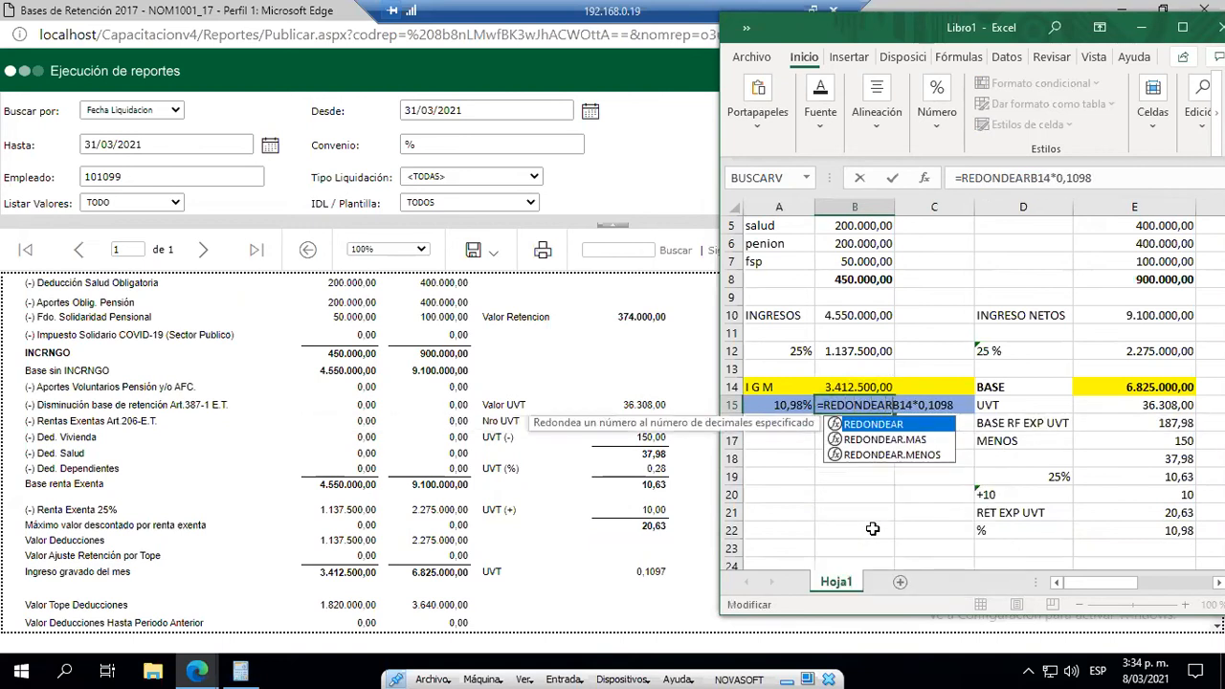
type("(B14*0,1098")
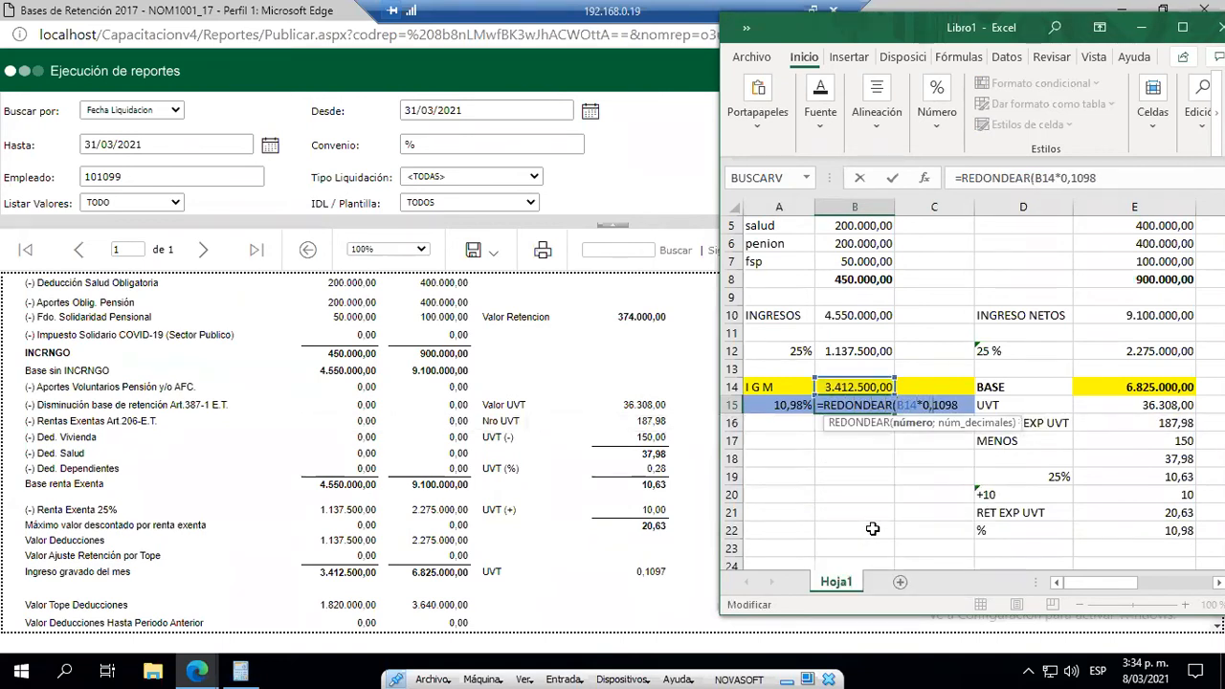
type(";-3")
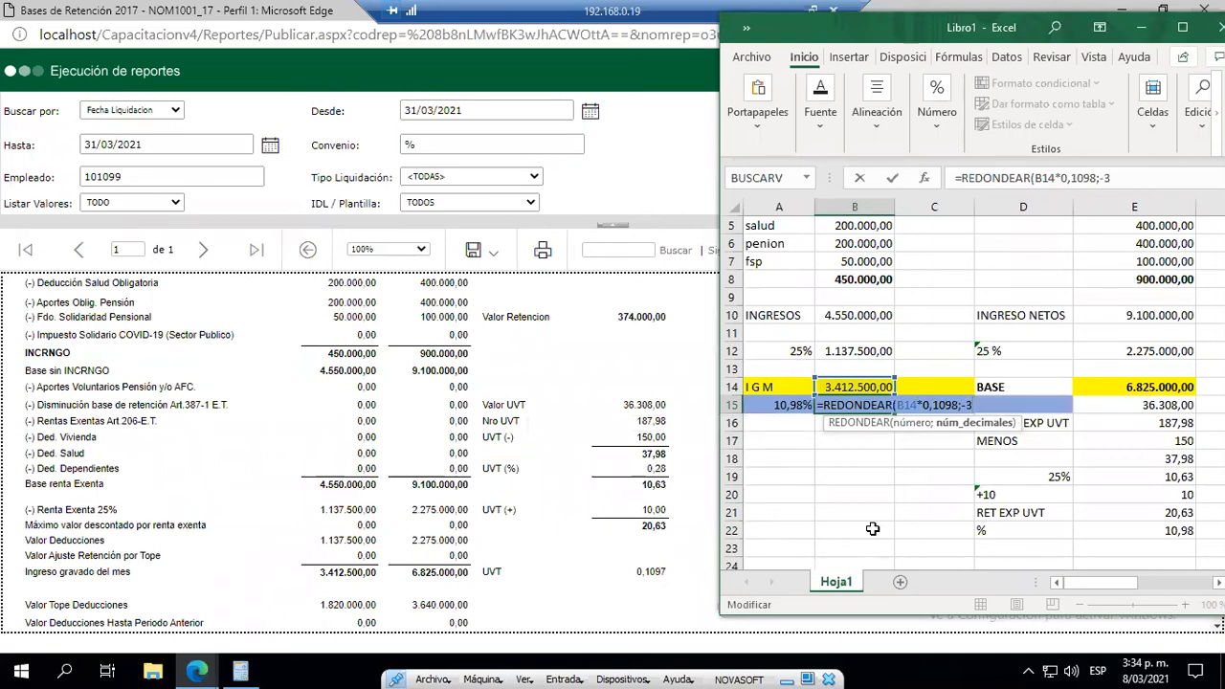
type(")")
key("ctrl+Return")
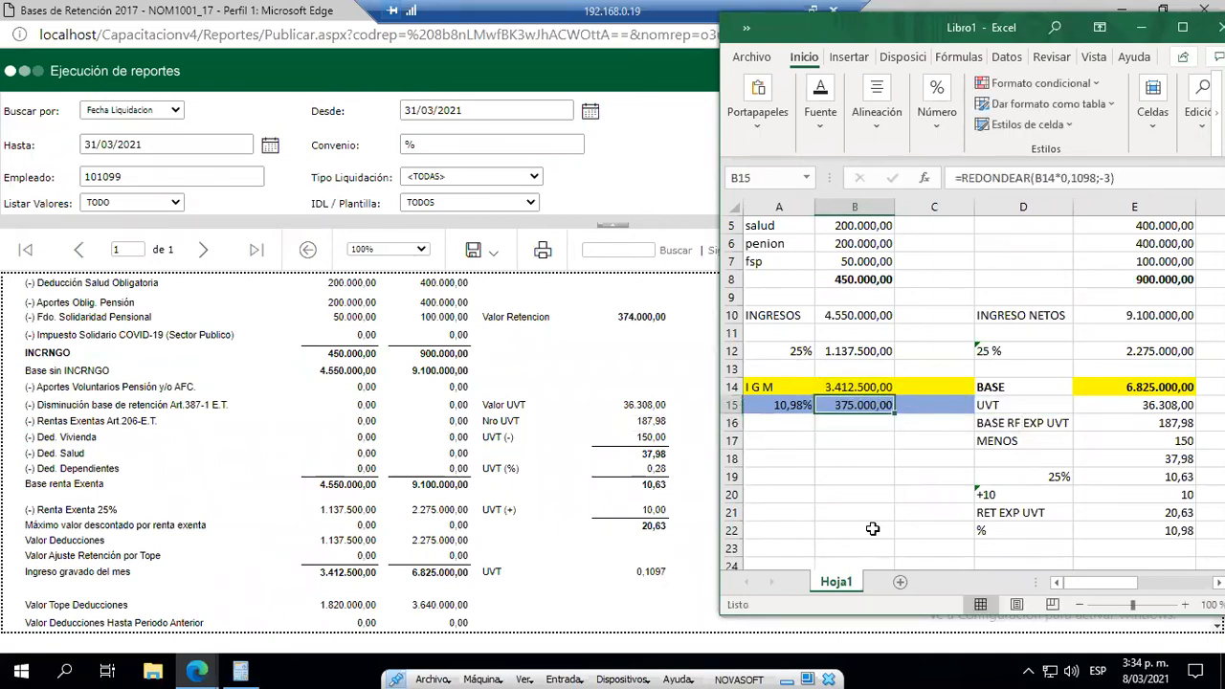
key("F2")
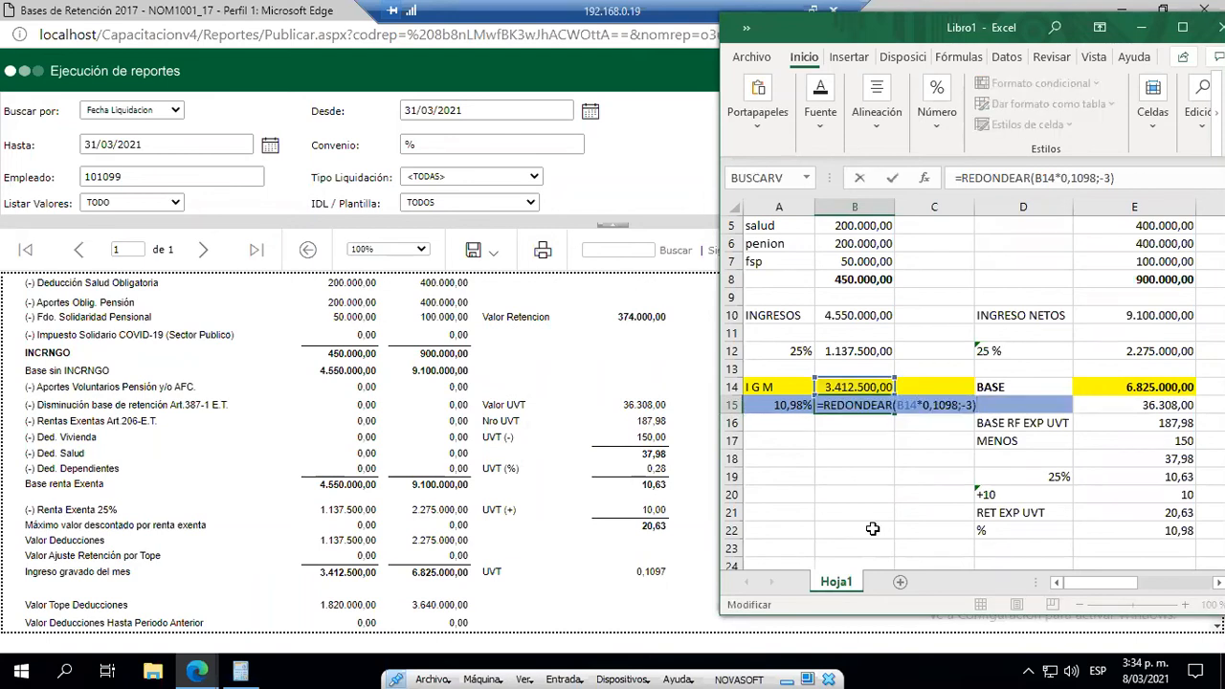
key("Escape")
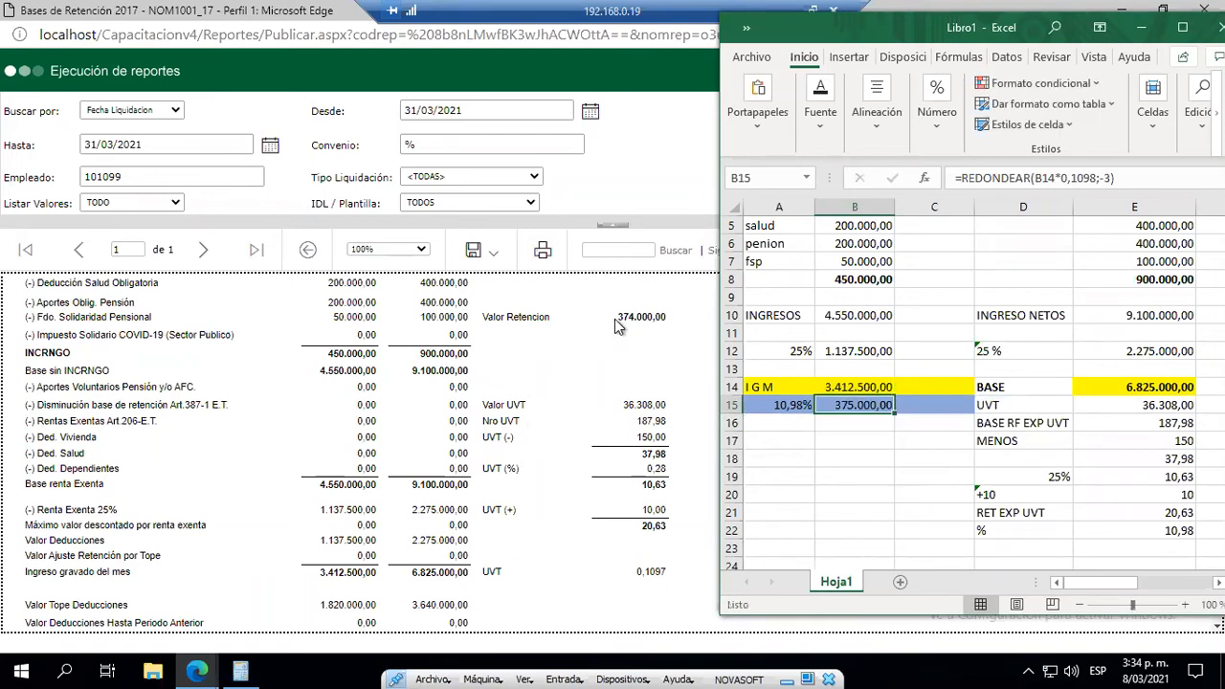
- Remove the REDONDEAR rounding from B15, leaving the formula as =B14*0,1098
key("F2")
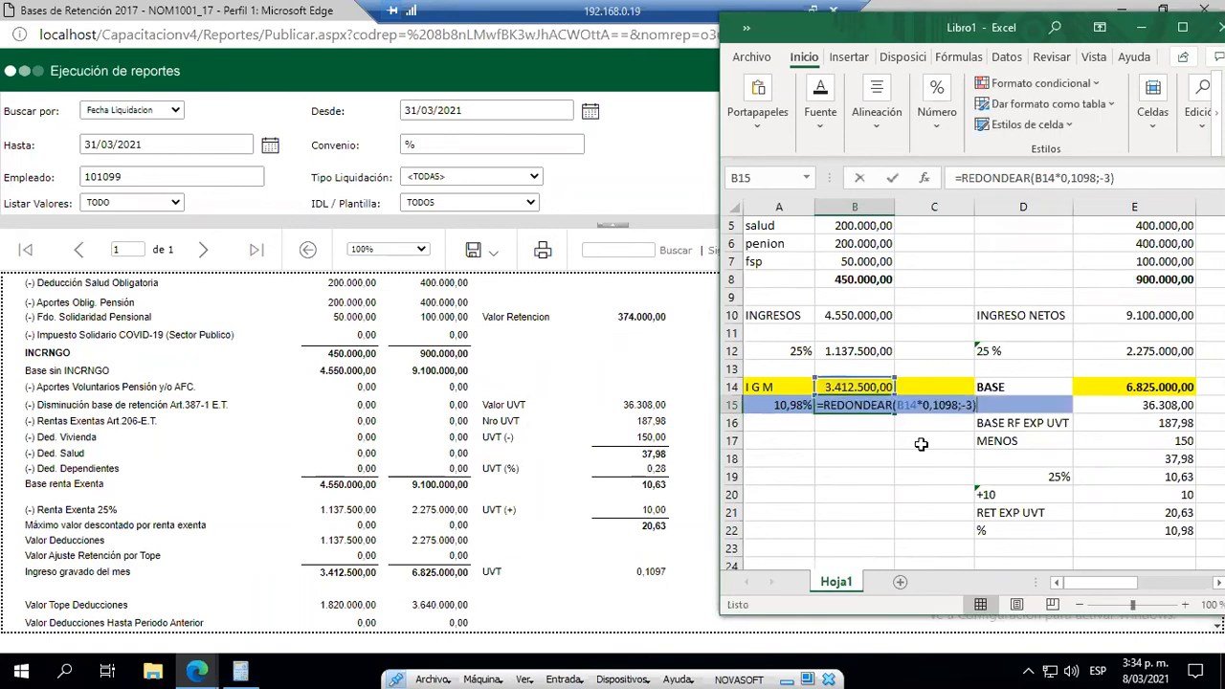
key("Left")
key("Left")
key("Left")
key("Left")
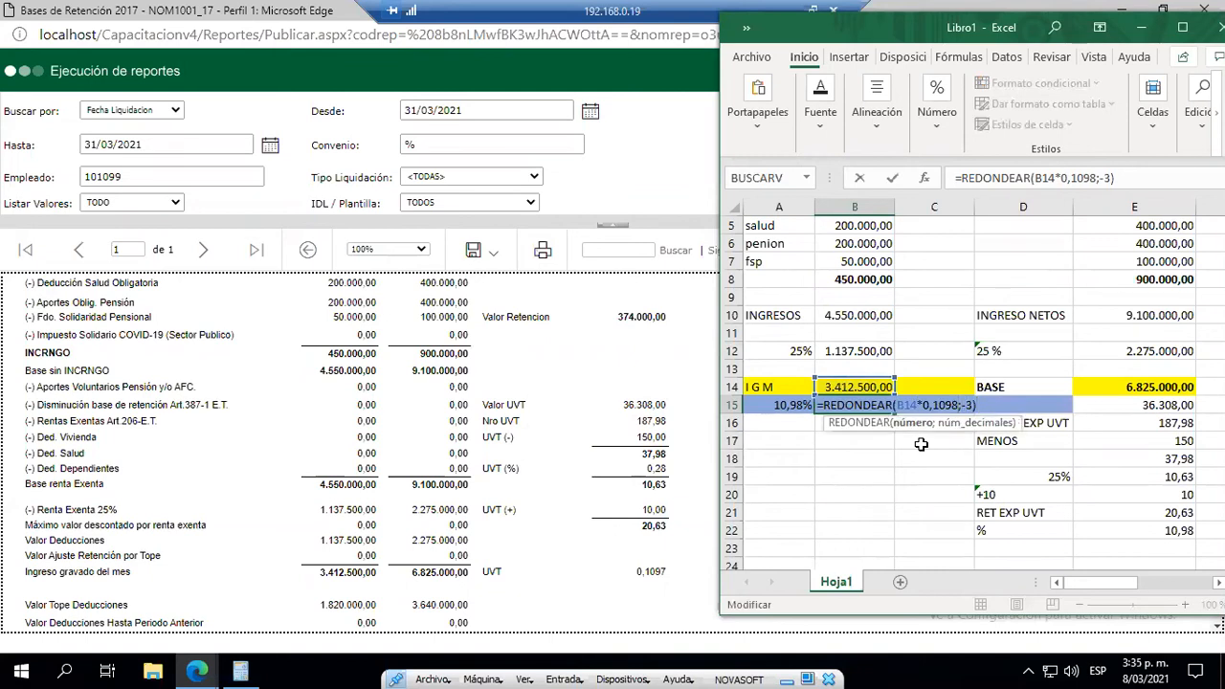
key("Right")
key("Delete")
key("Delete")
key("Delete")
key("BackSpace")
key("Left")
key("Left")
key("Left")
key("Left")
key("Left")
key("Left")
key("Left")
key("Left")
key("Left")
key("Left")
key("Left")
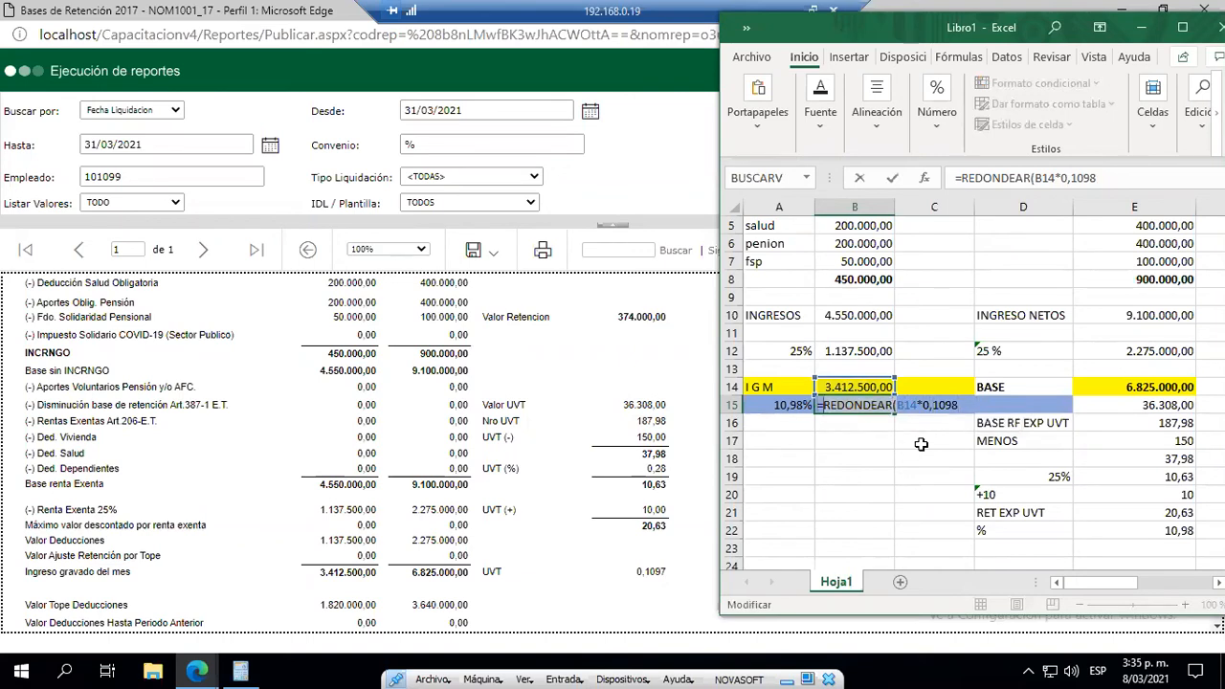
key("Delete")
key("Delete")
key("Delete")
key("Delete")
key("Delete")
key("Delete")
key("Delete")
key("Delete")
key("Delete")
key("Delete")
key("ctrl+Return")
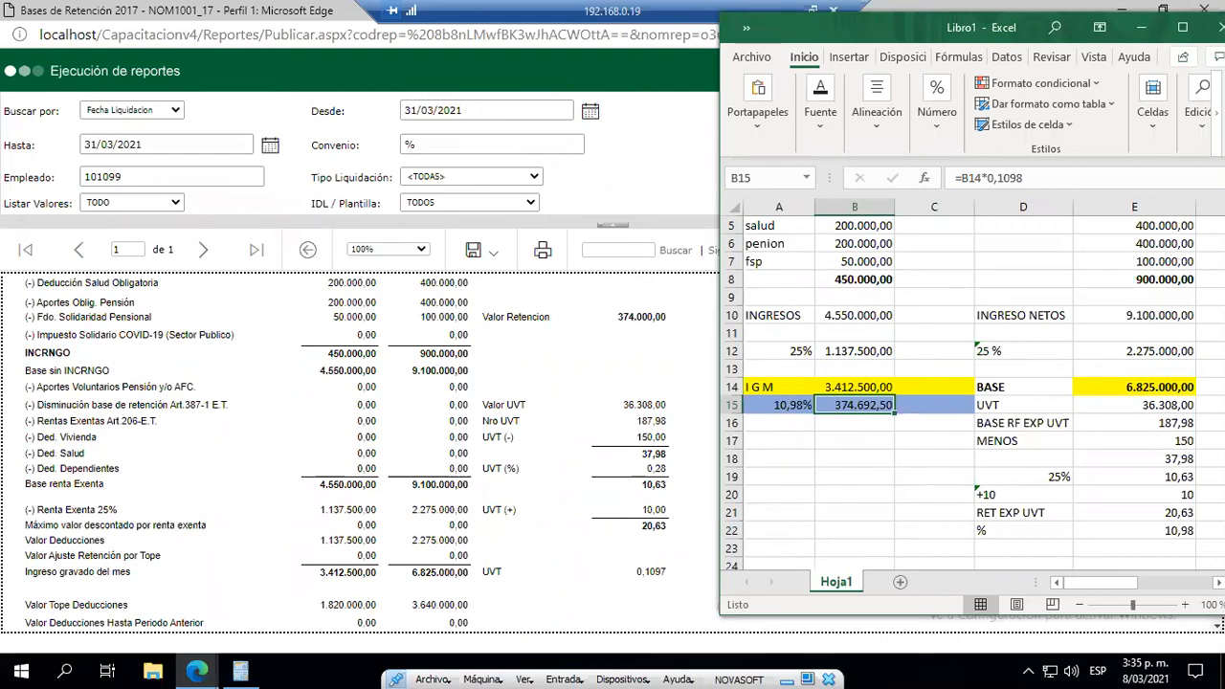
- Preview the rate in E22 at four decimal places in the cell format settings without applying the format
left_click(1122, 531)
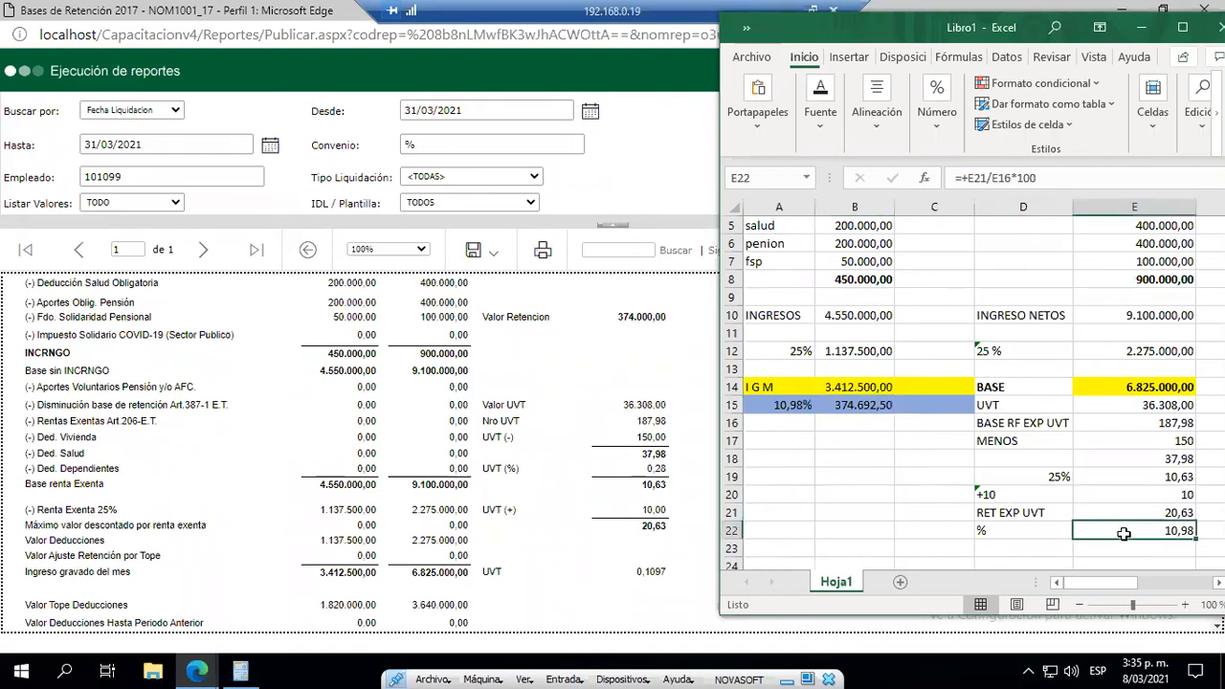
left_click(1143, 358)
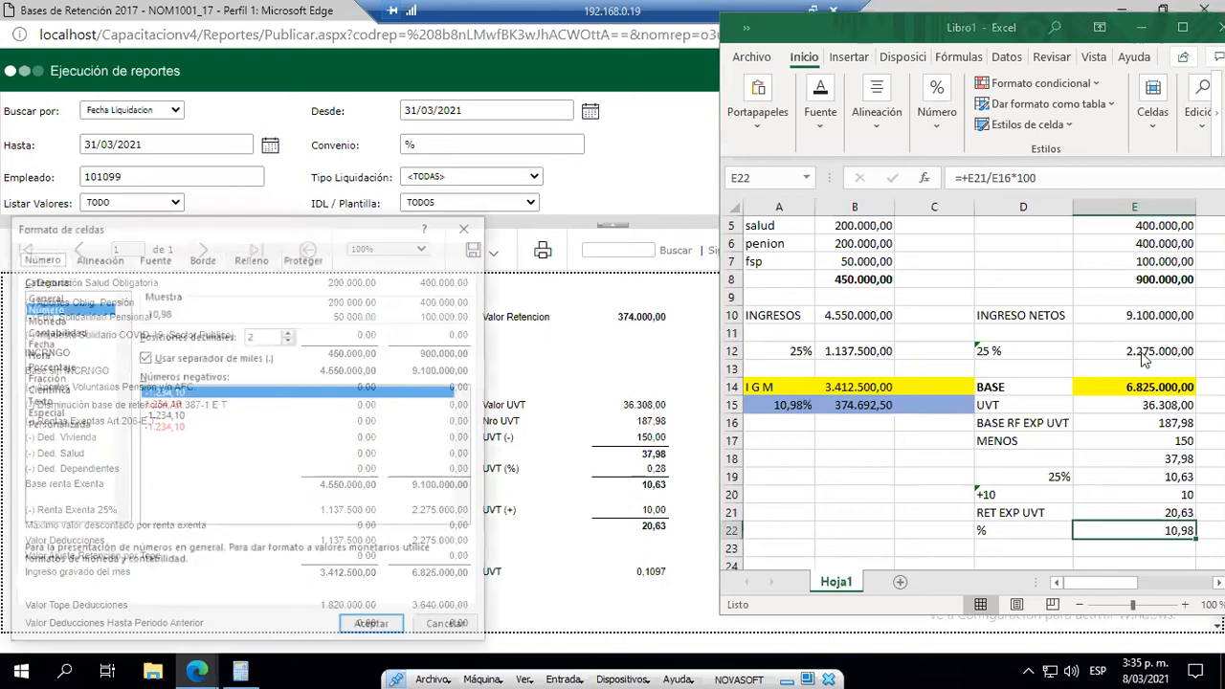
double_click(291, 333)
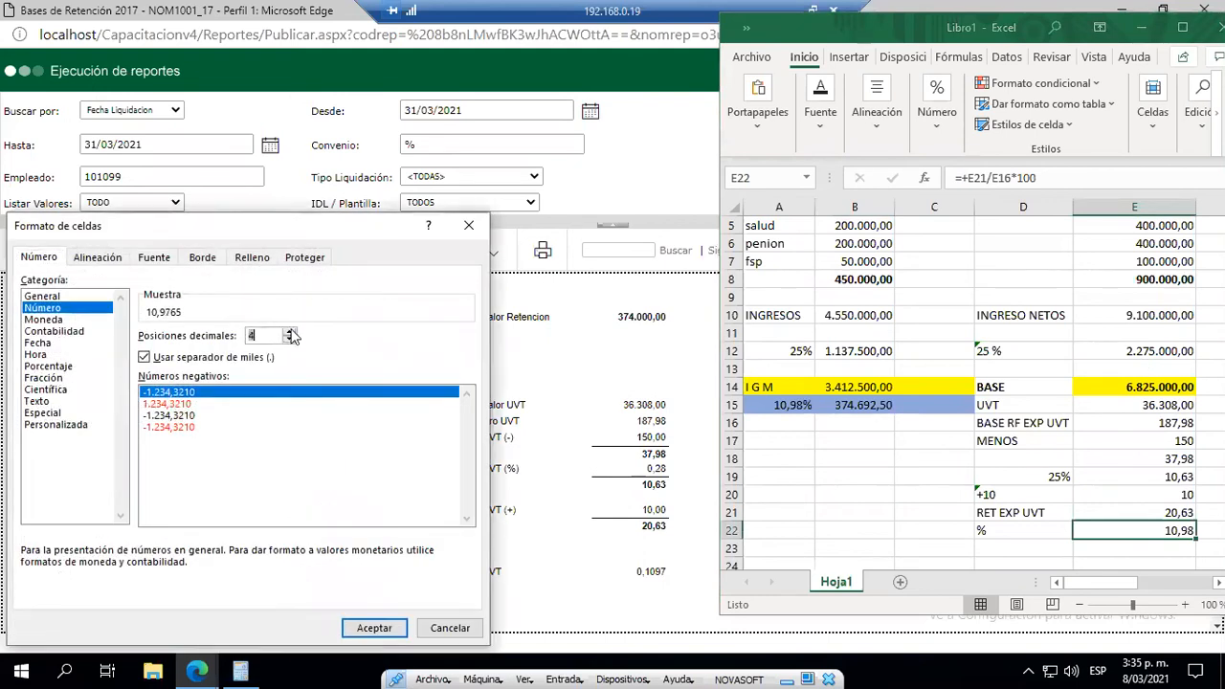
left_click(450, 628)
- Change the multiplier in B15's formula to 0,1097, the rate given in the report
left_click(866, 408)
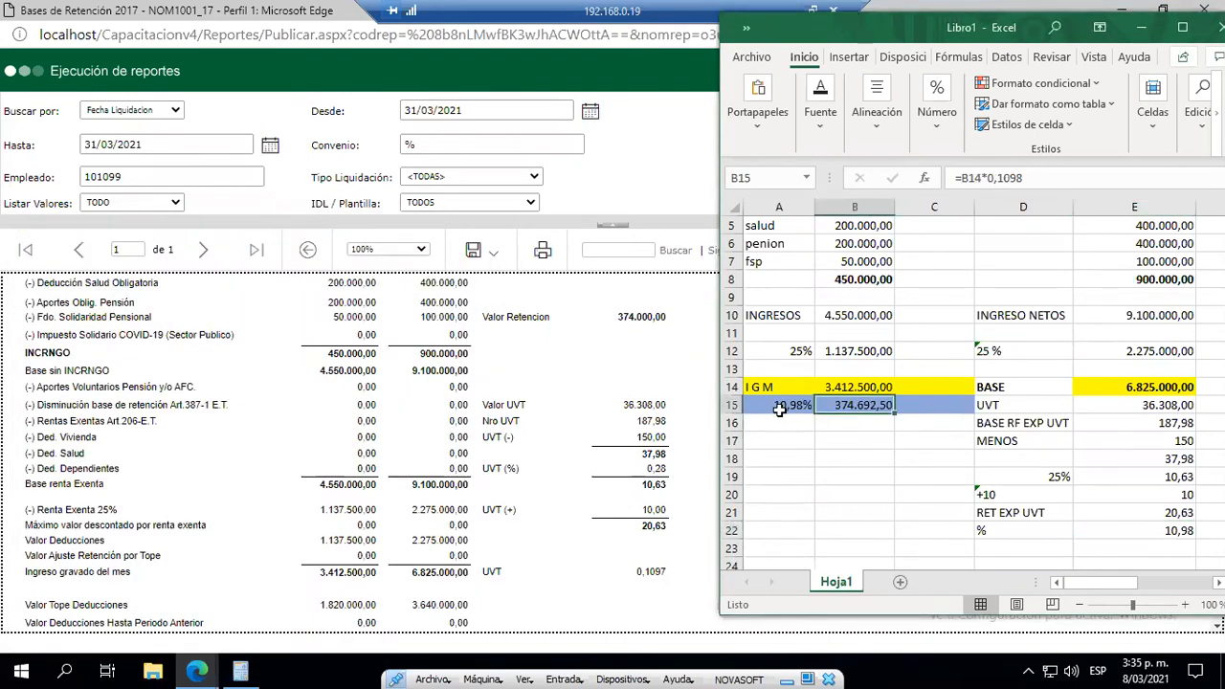
left_click(780, 408)
key("Right")
key("F2")
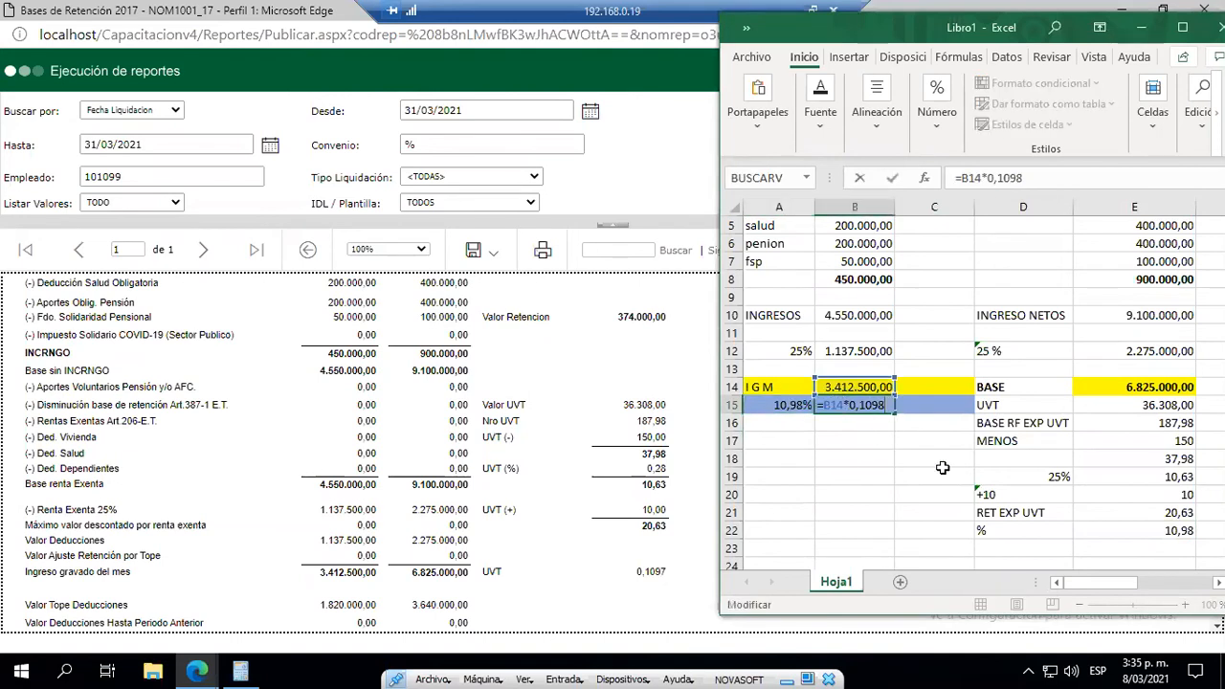
key("BackSpace")
type("7")
key("Return")
key("Up")
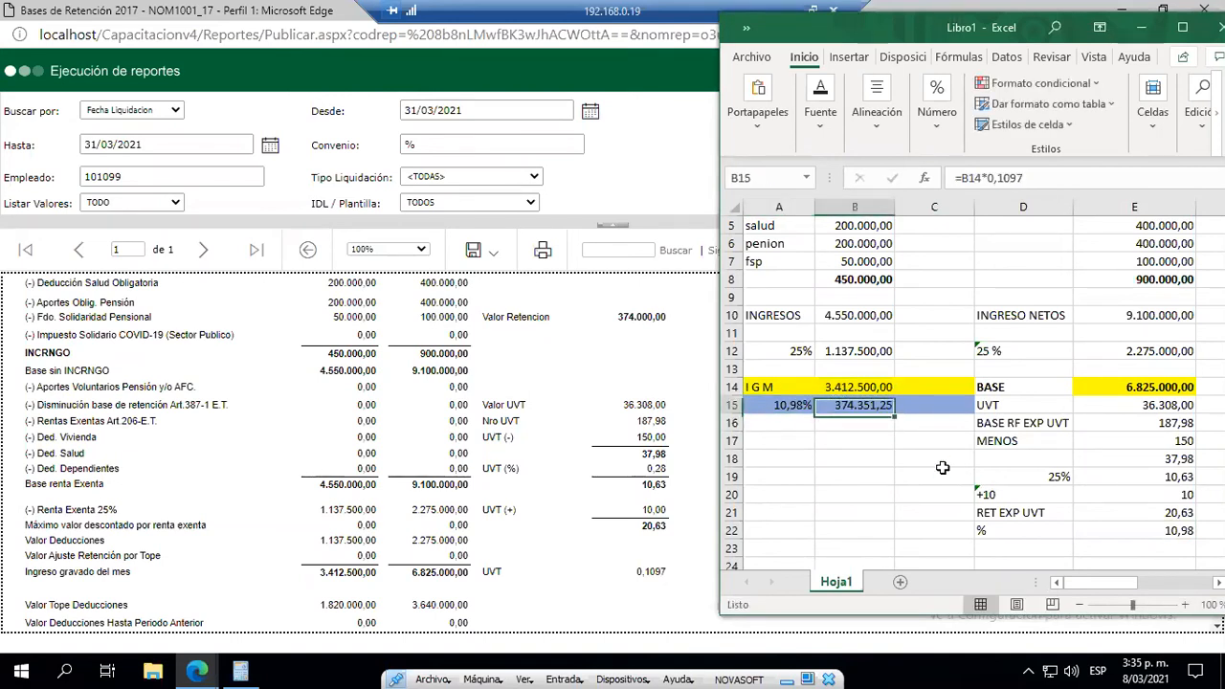
- Round B15 to the nearest thousand with the formula =REDONDEAR(B14*0,1097;-3), correcting the misspelled function name
key("F2")
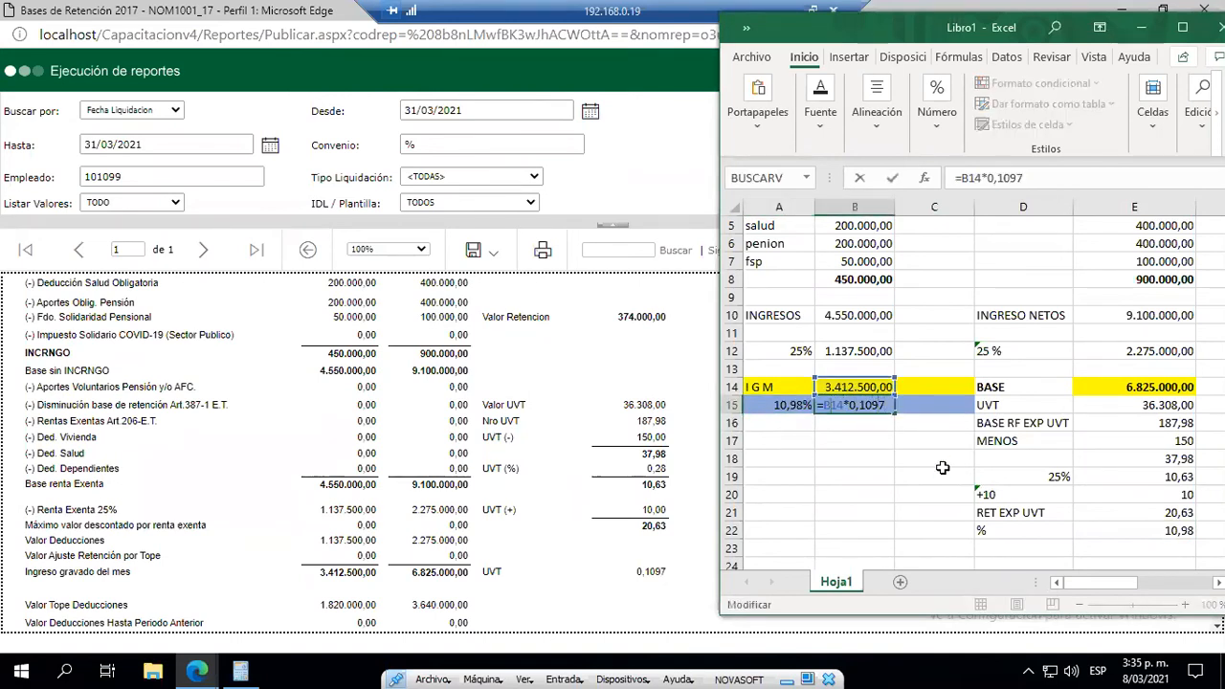
type("REDODNEAR(")
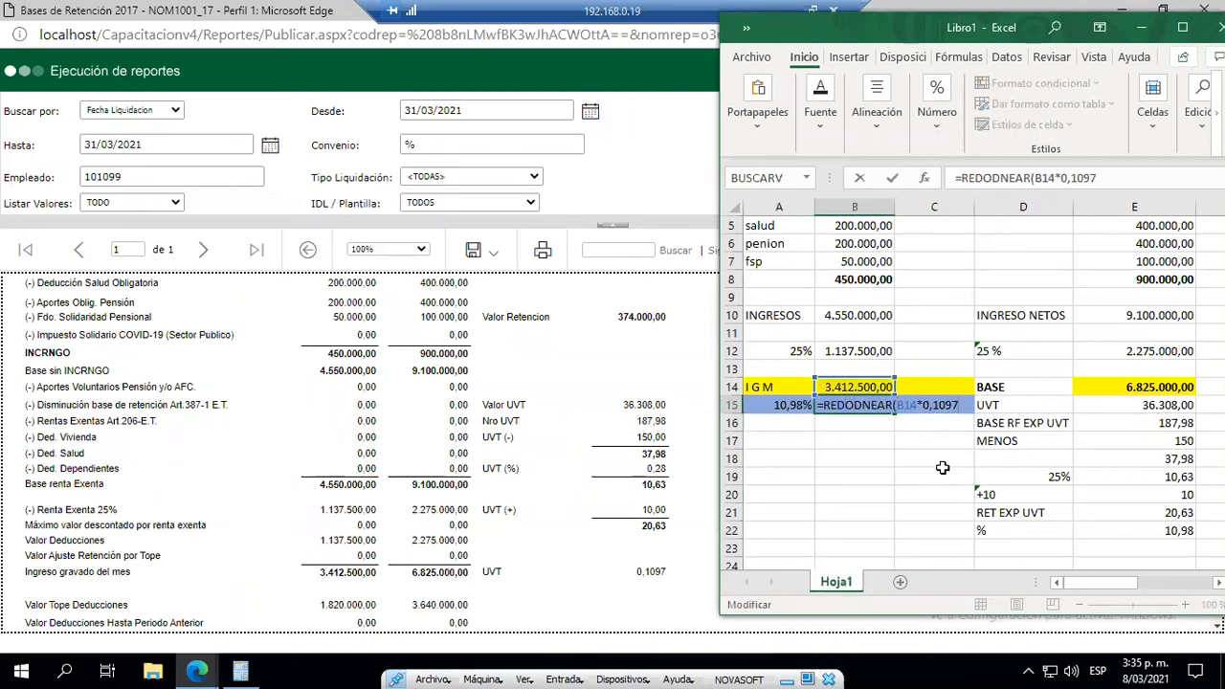
type(";-3)")
key("Return")
key("F2")
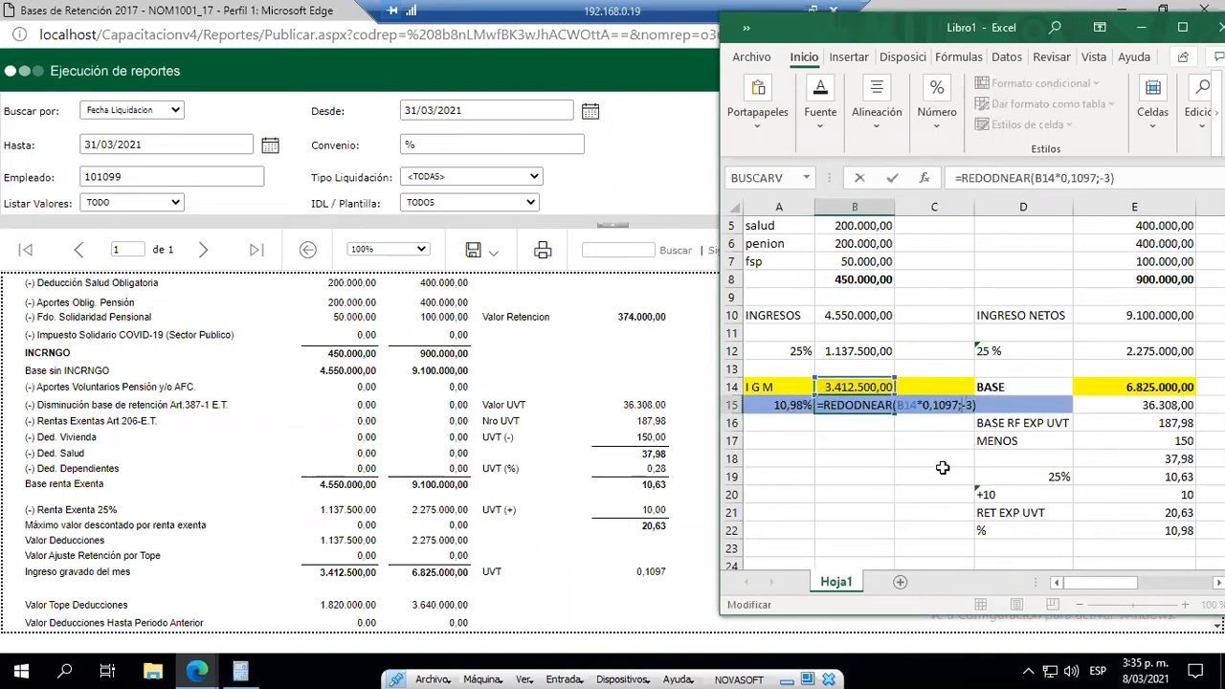
key("BackSpace")
key("Right")
type("D")
key("Return")
key("Up")
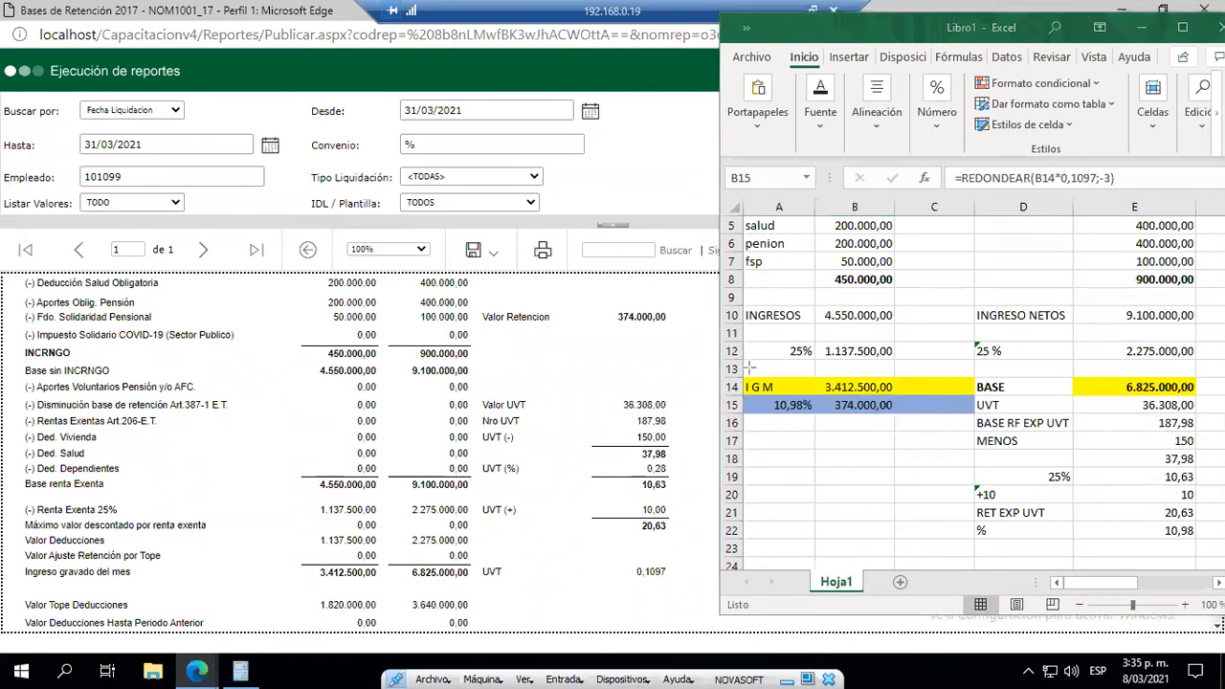
mouse_move(754, 395)
left_mouse_down()
mouse_move(892, 439)
mouse_move(916, 422)
left_mouse_up()
mouse_move(482, 389)
left_mouse_down()
mouse_move(512, 428)
mouse_move(674, 418)
left_mouse_up()
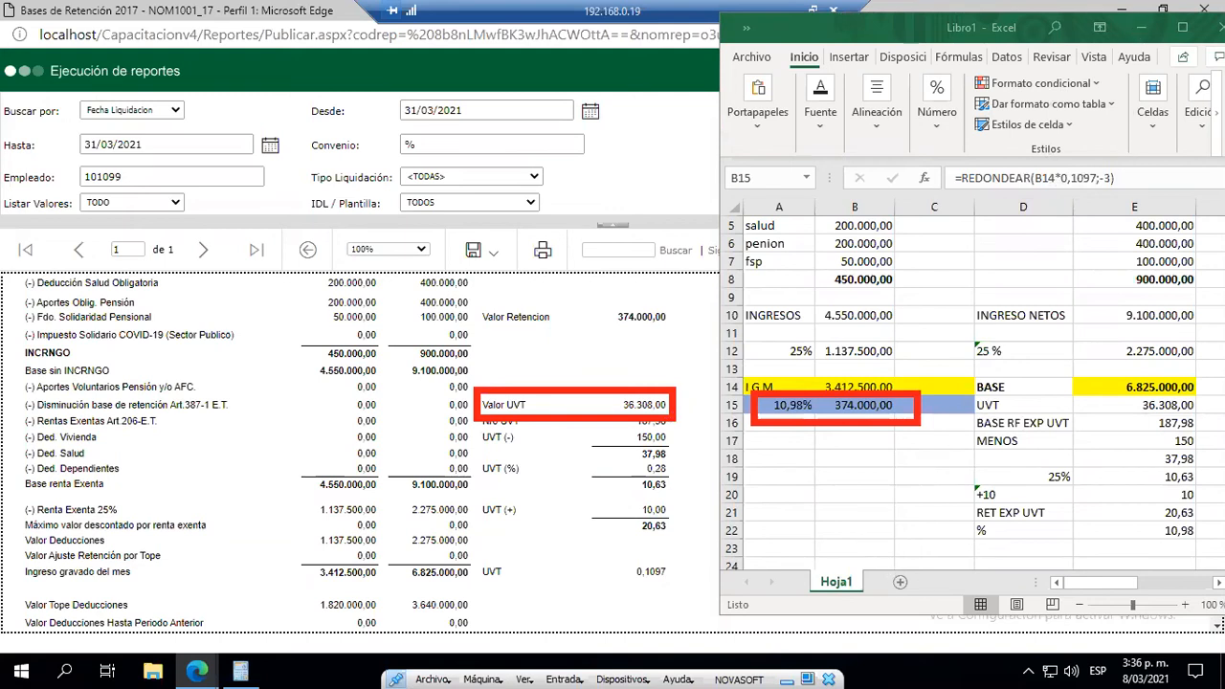
left_click(776, 389)
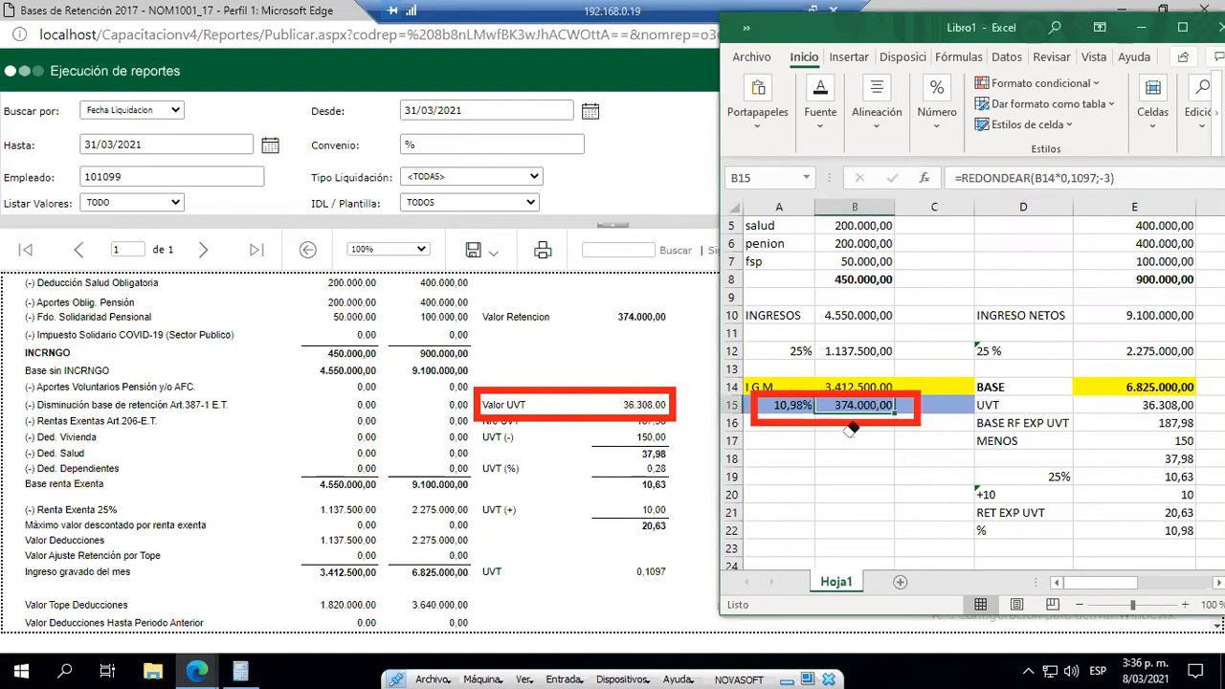
left_click(787, 391)
left_click(639, 391)
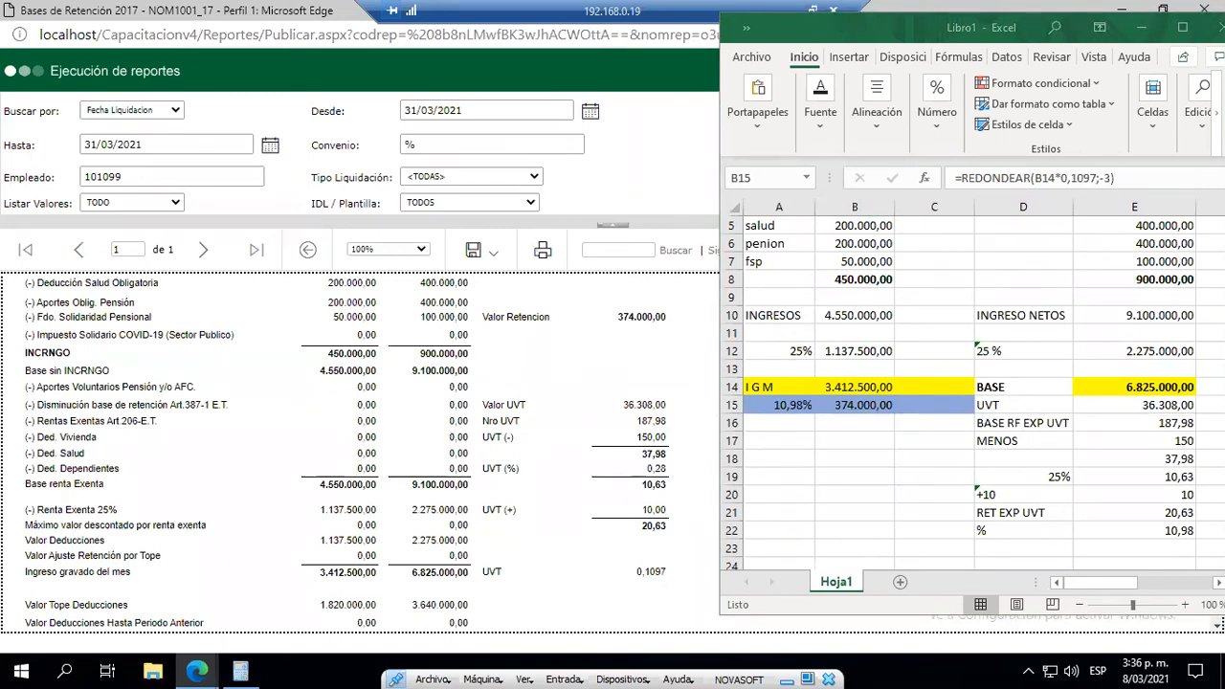
- Add a new blank worksheet to the Libro1 workbook
left_click(899, 581)
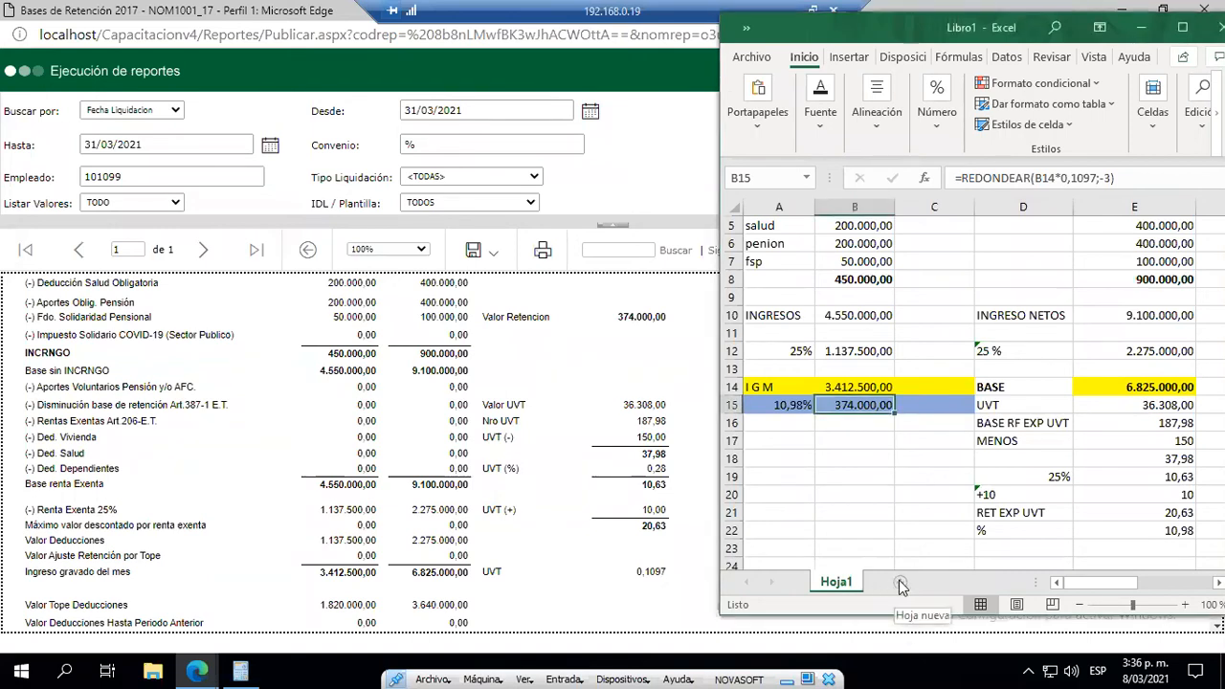
left_click(899, 584)
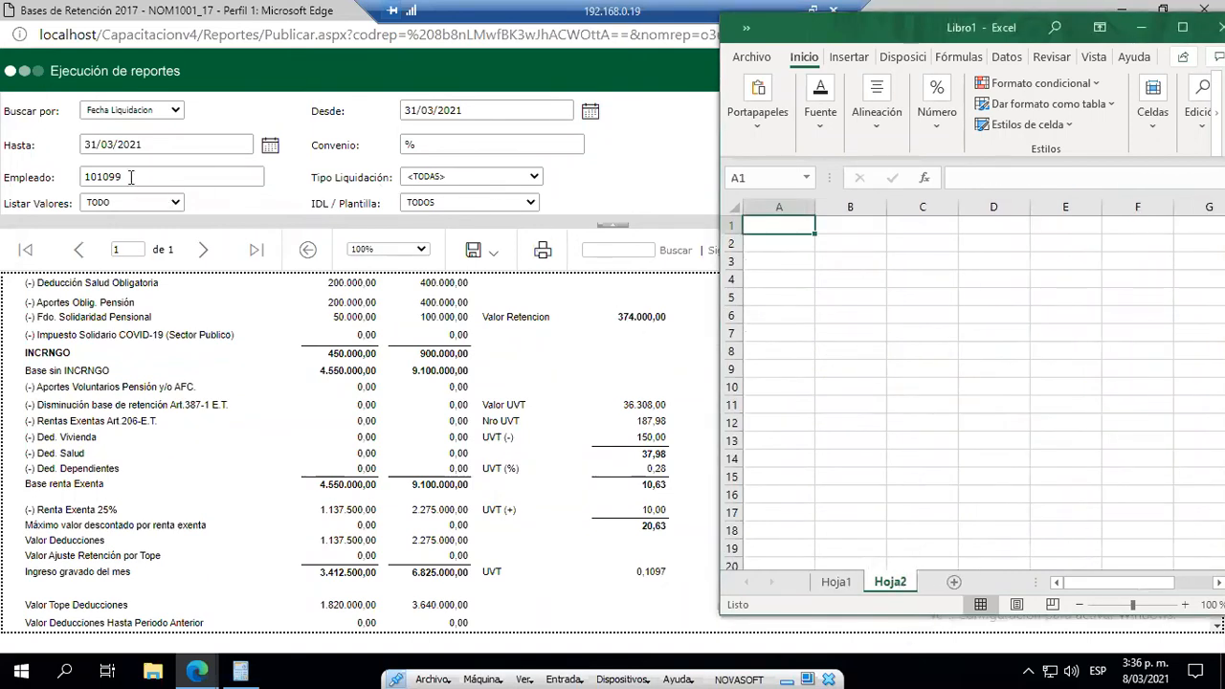
- Change the employee code to the method 2 projection employee and run the Bases de Retención 2017 report for 31/03/2021
left_click(131, 177)
key("shift+Left")
key("shift+Left")
key("shift+Left")
key("shift+Left")
type("1100")
key("Return")
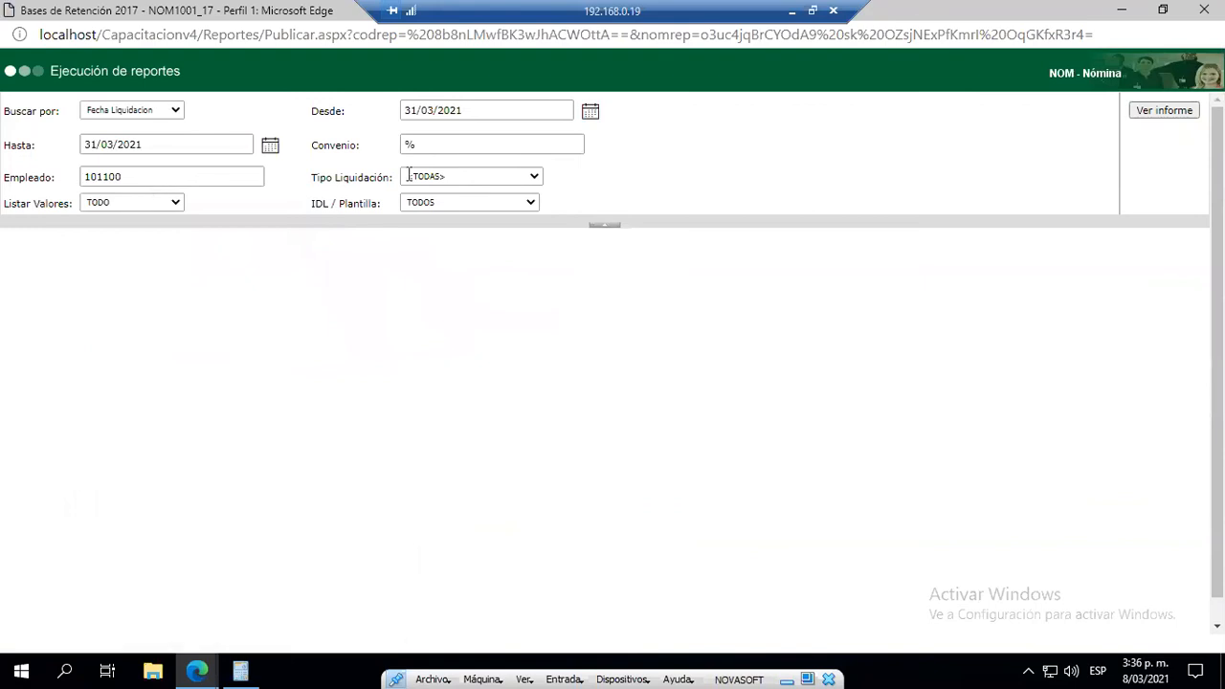
left_click(1169, 108)
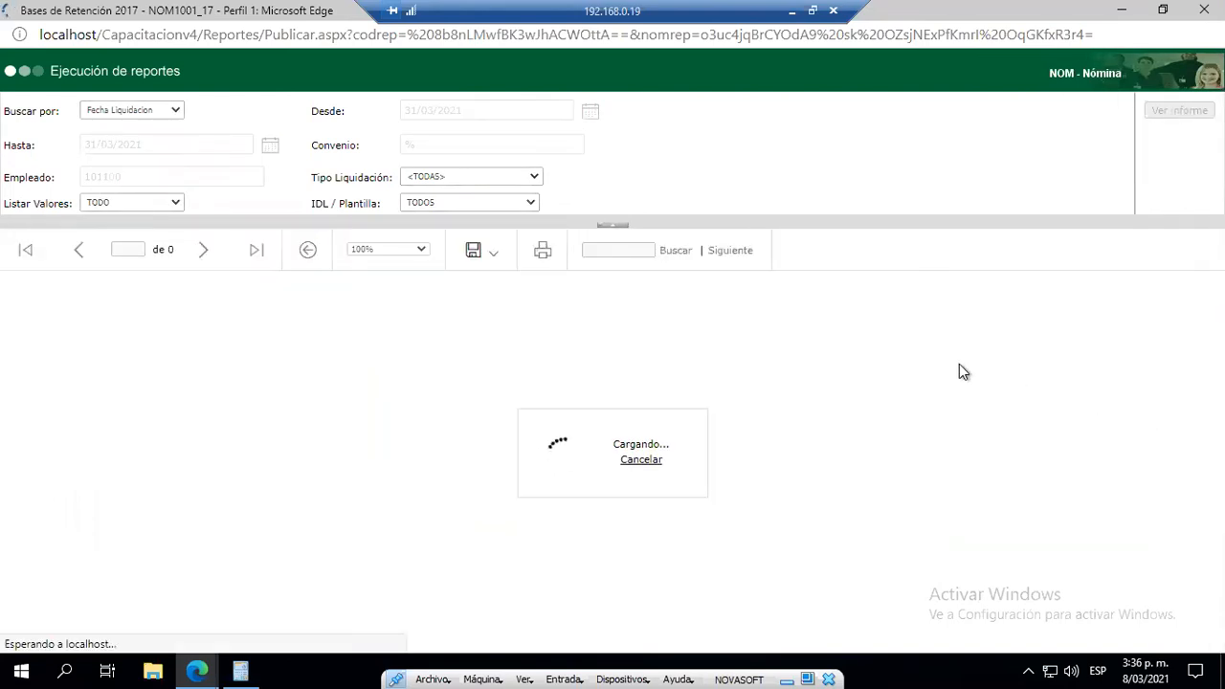
- Examine the method 2 report's salary, deductions, 25% exempt income, taxable income for the month and retention value
scroll(565, 520, "down", 3)
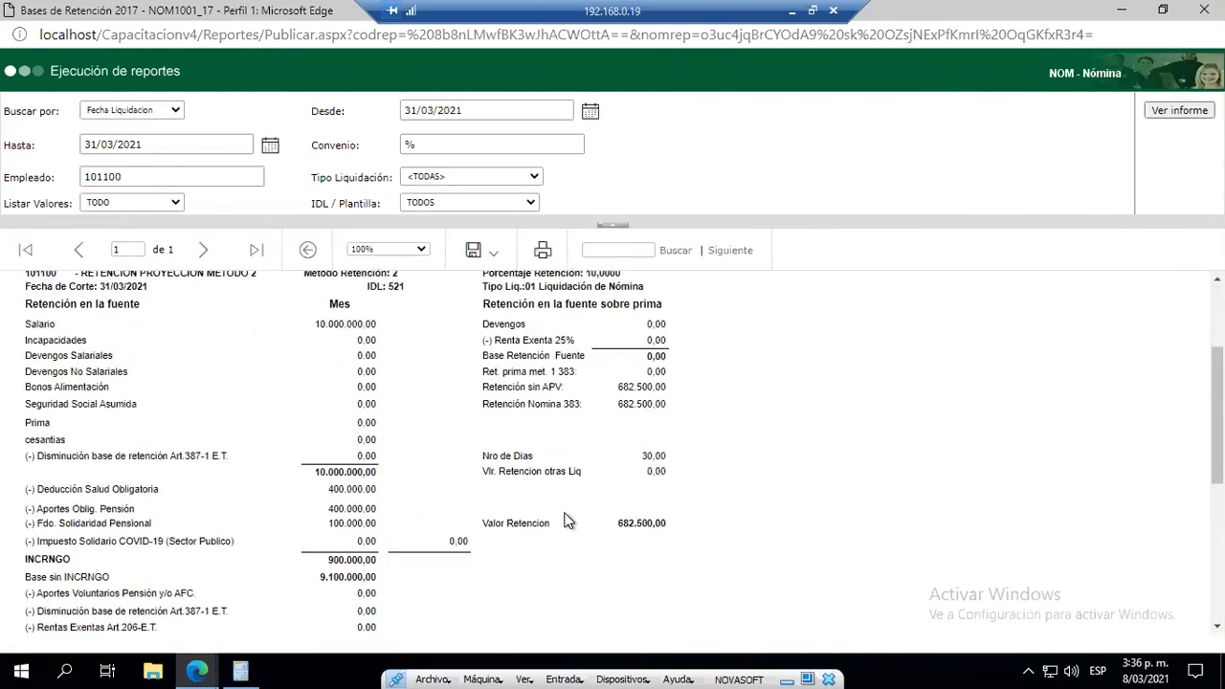
scroll(564, 520, "down", 3)
scroll(564, 520, "down", 2)
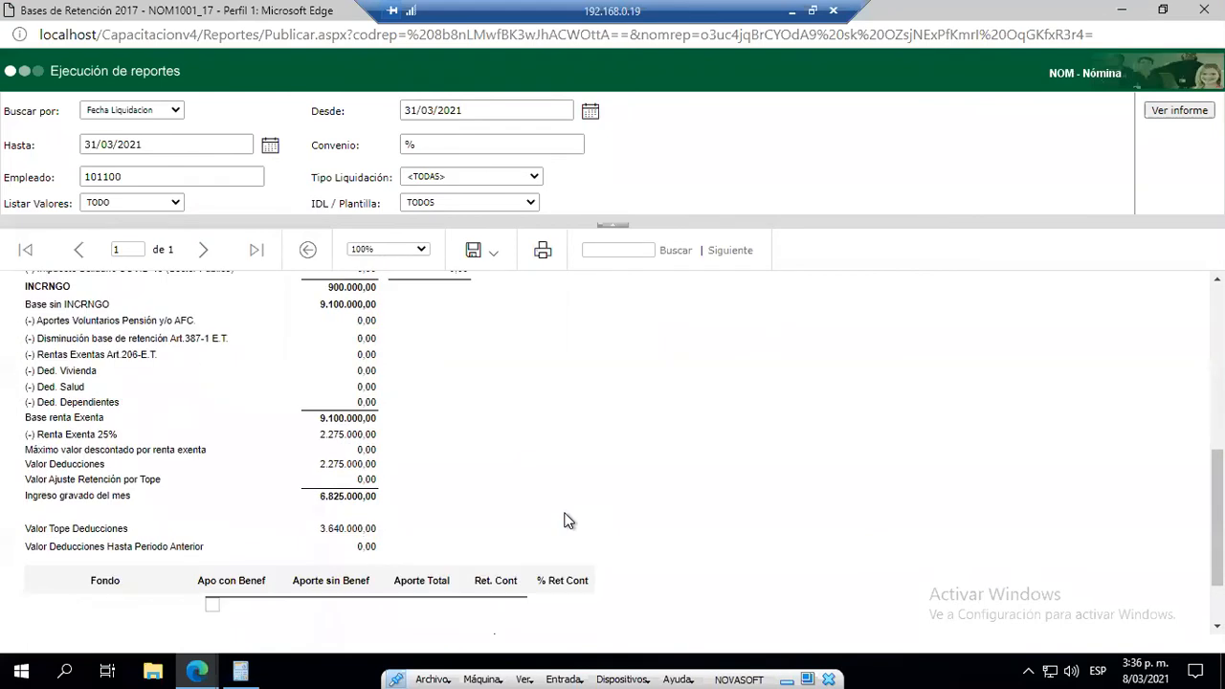
scroll(564, 520, "up", 5)
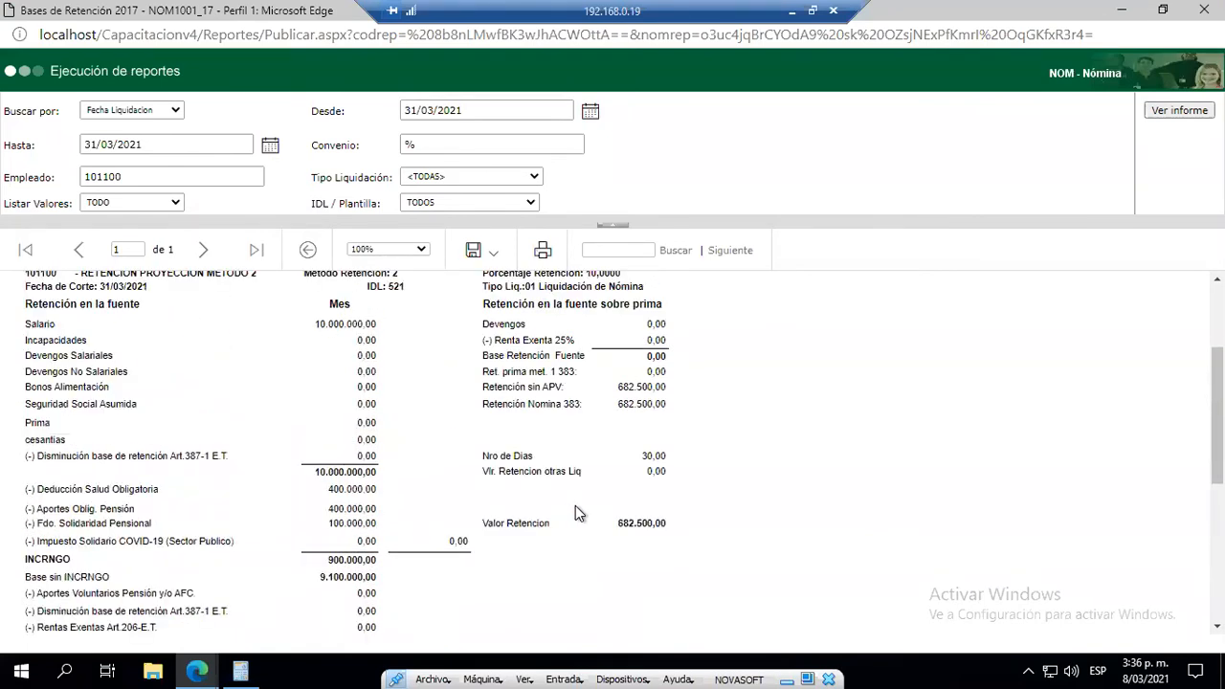
scroll(575, 508, "down", 2)
scroll(573, 526, "down", 3)
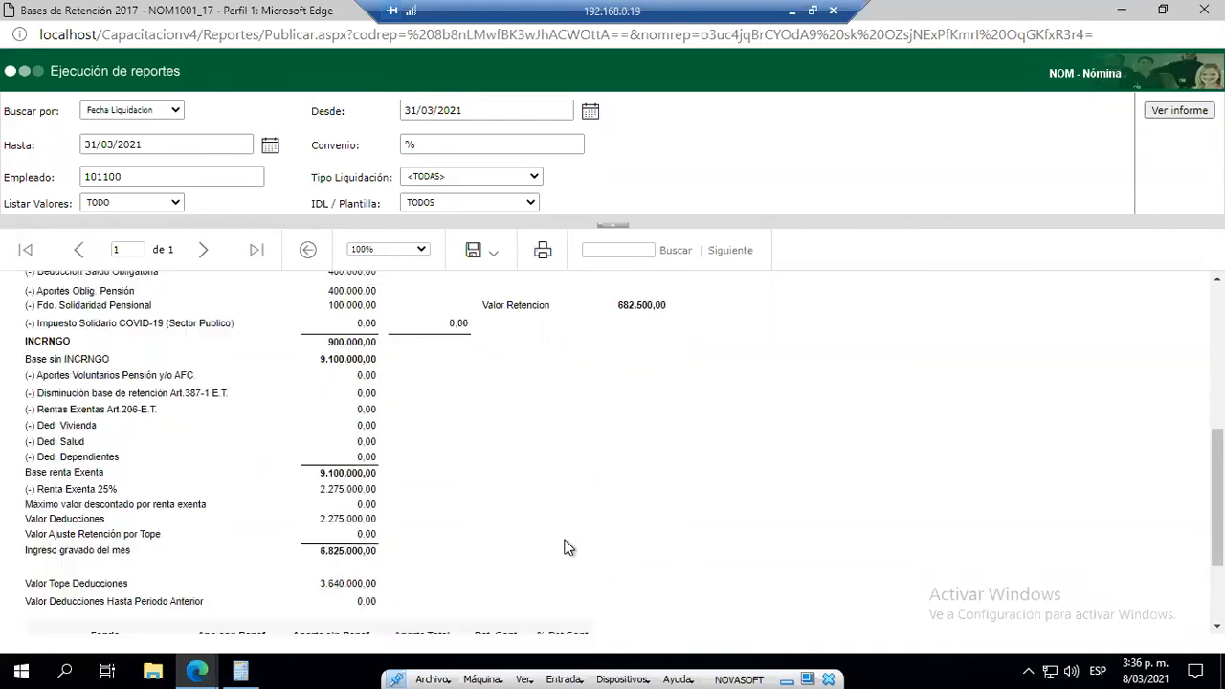
- Review the whole method 2 retention report again, from the withholding percentage and salary through deductions to the contribution details
scroll(566, 543, "up", 5)
scroll(569, 546, "up", 3)
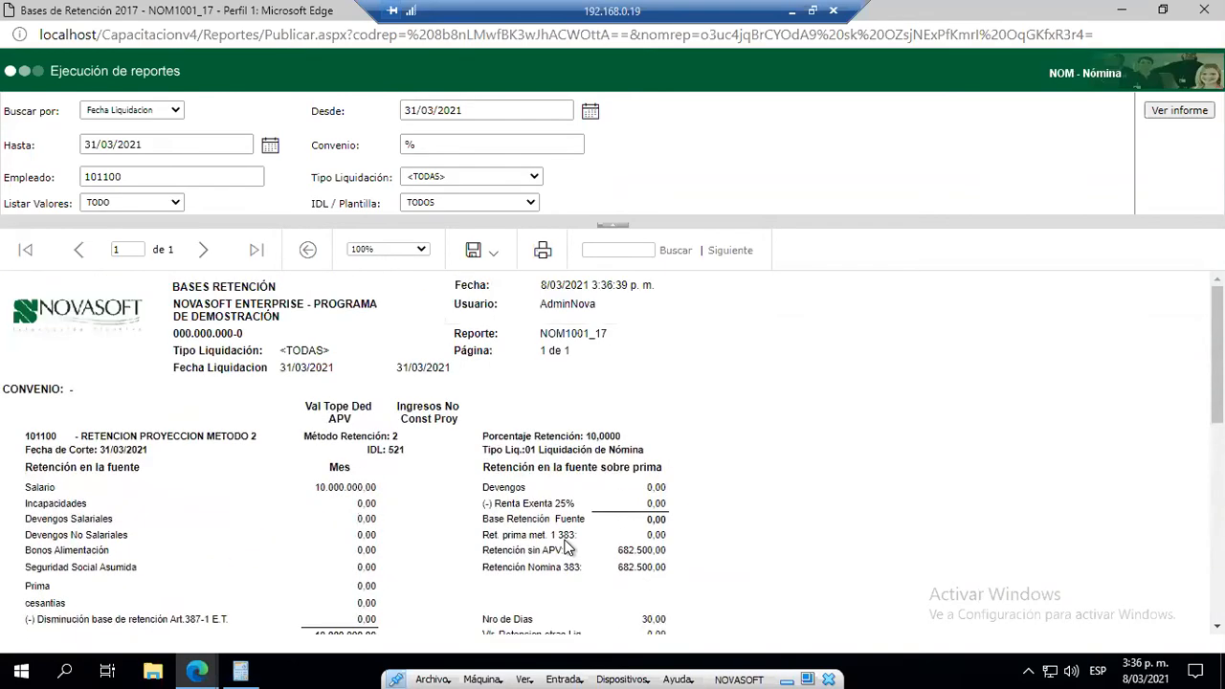
scroll(647, 487, "down", 6)
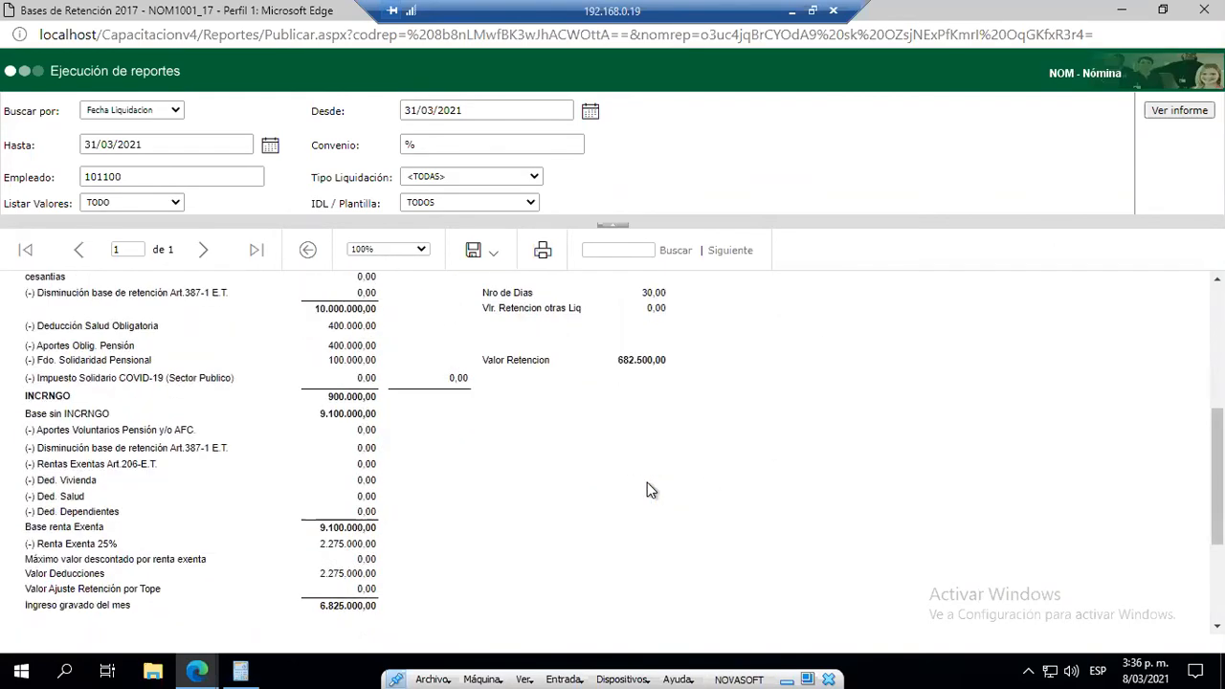
scroll(647, 489, "down", 1)
scroll(647, 486, "down", 2)
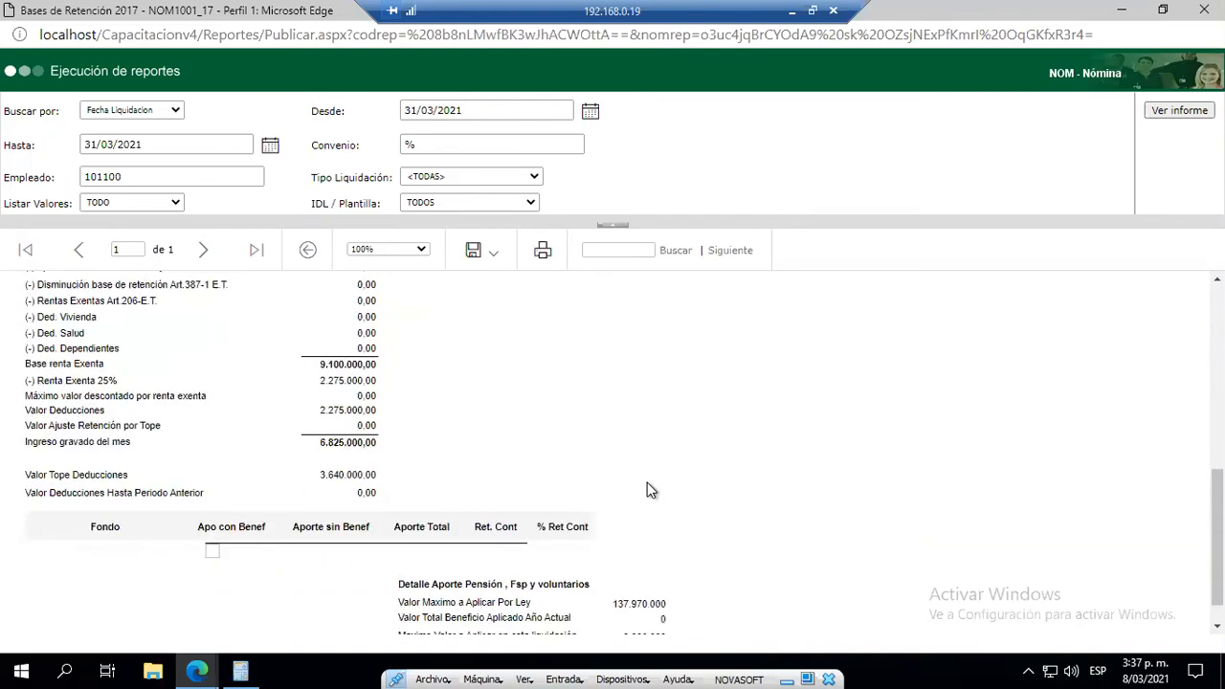
scroll(647, 487, "up", 9)
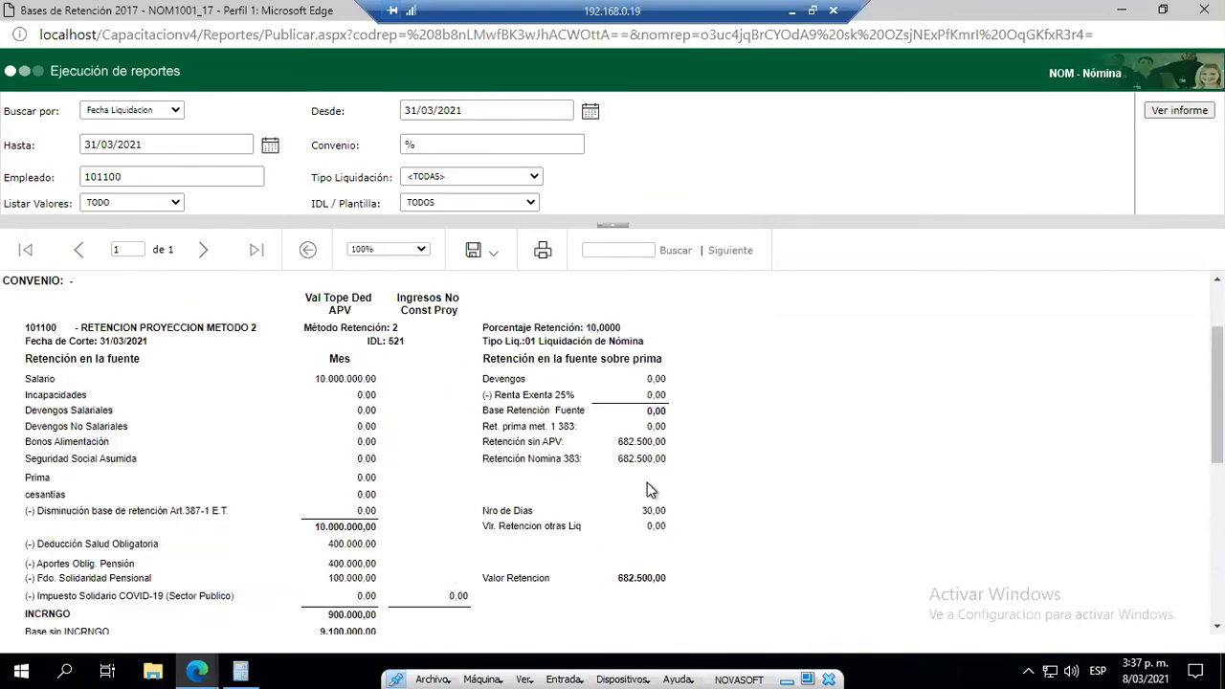
scroll(647, 482, "up", 2)
scroll(531, 482, "down", 2)
scroll(531, 482, "down", 1)
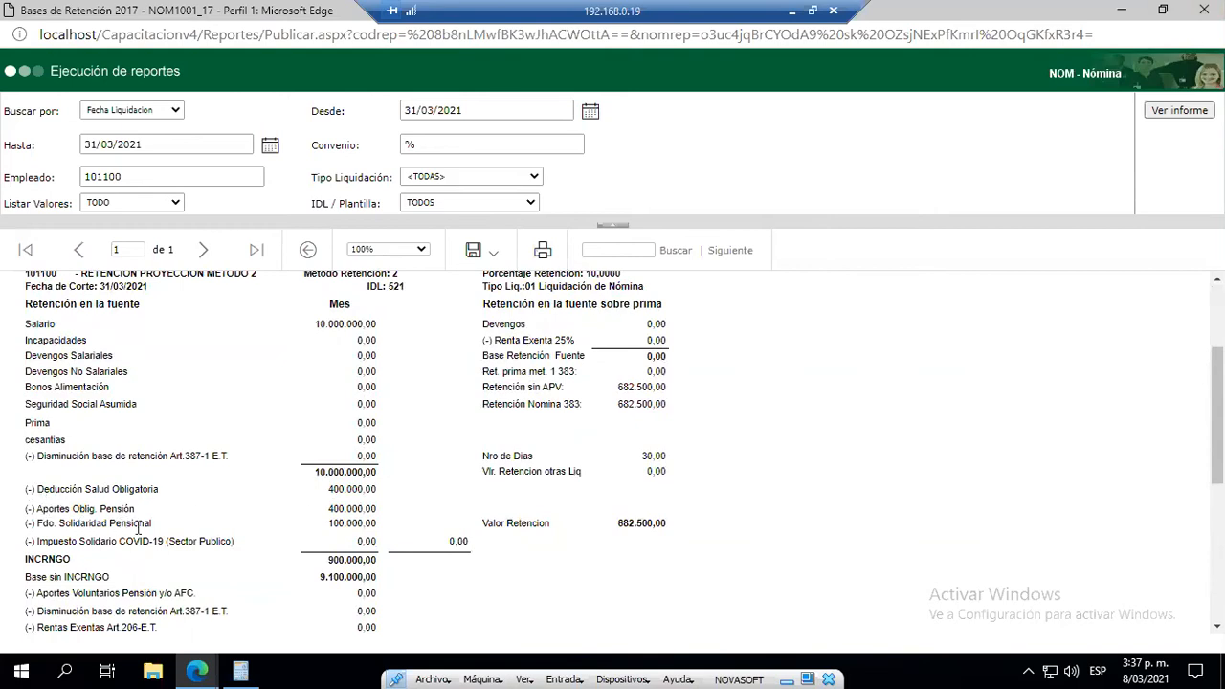
scroll(296, 568, "down", 1)
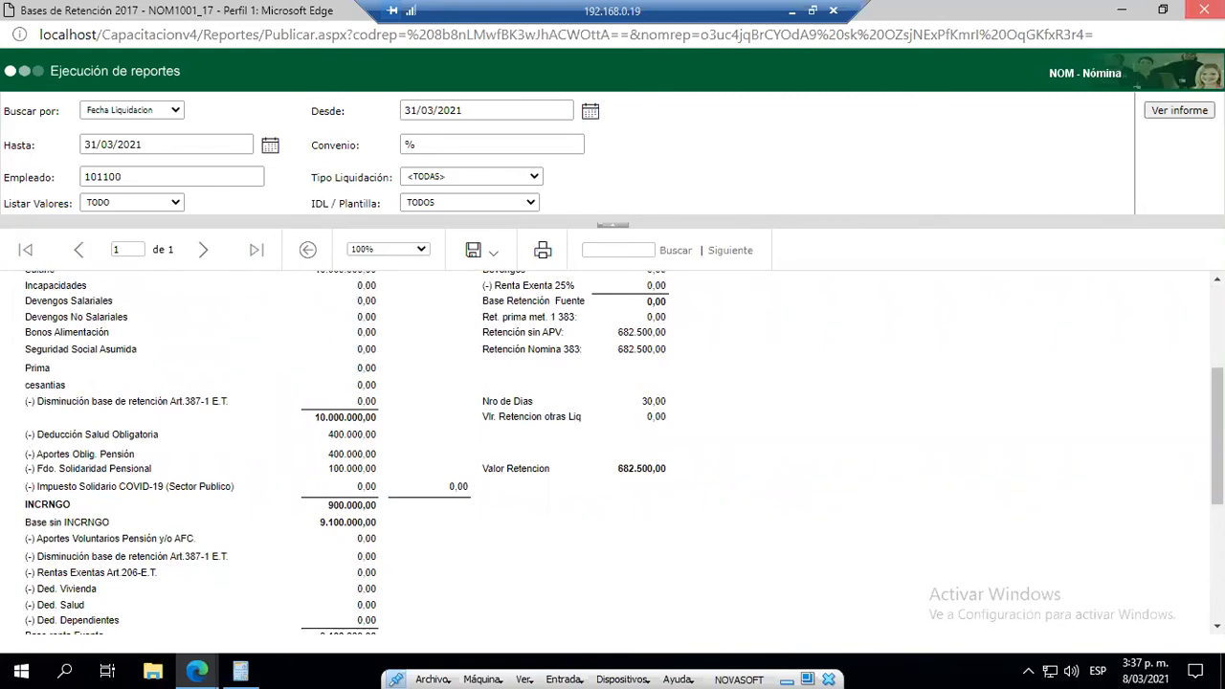
- Close the retention report and reset the application tree to its unfiltered, fully collapsed view
left_click(1204, 8)
left_click_drag(63, 242, 7, 246)
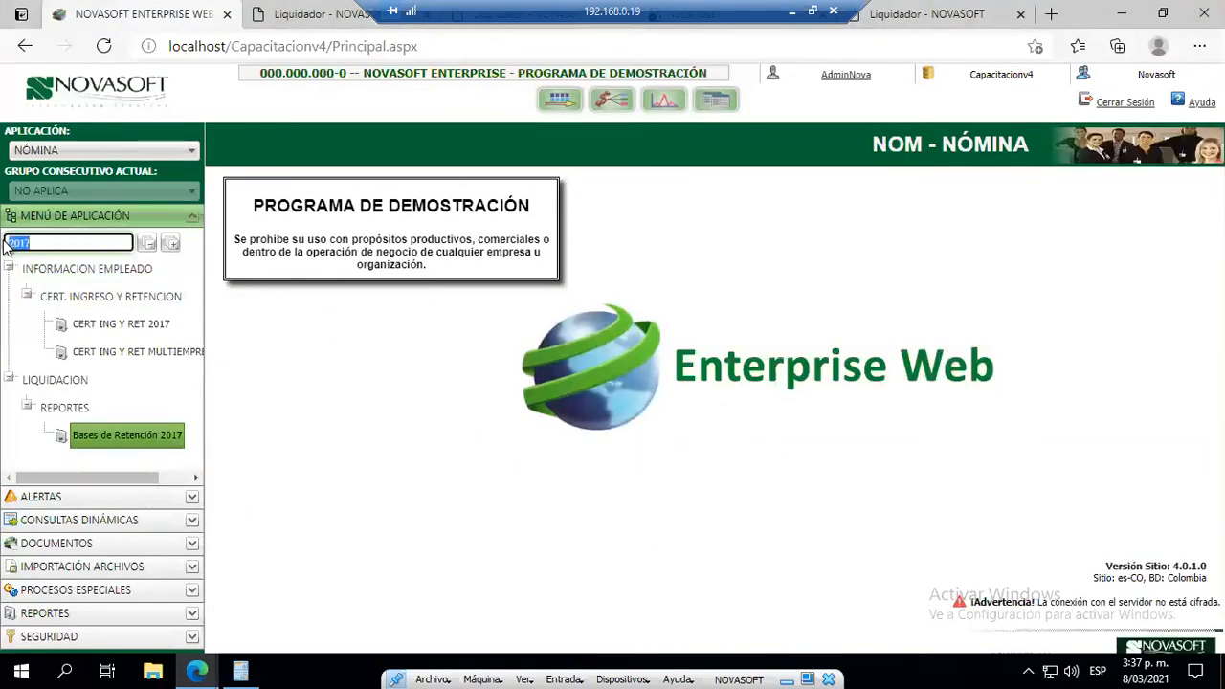
key("BackSpace")
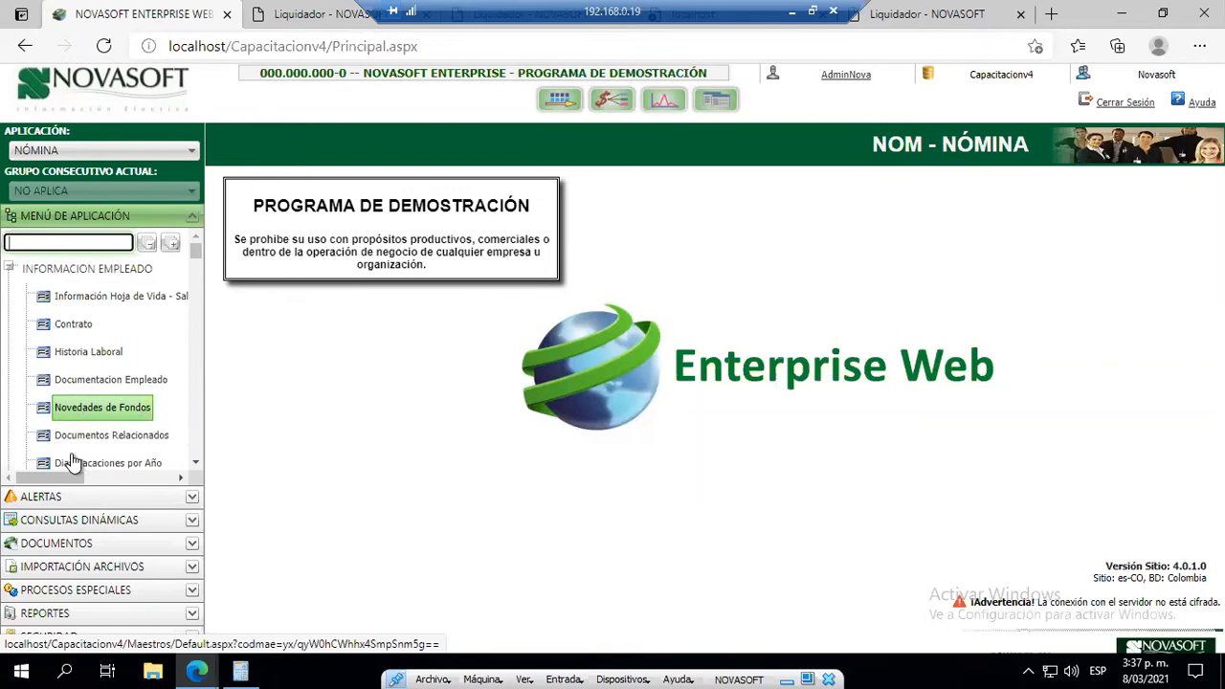
left_click(11, 268)
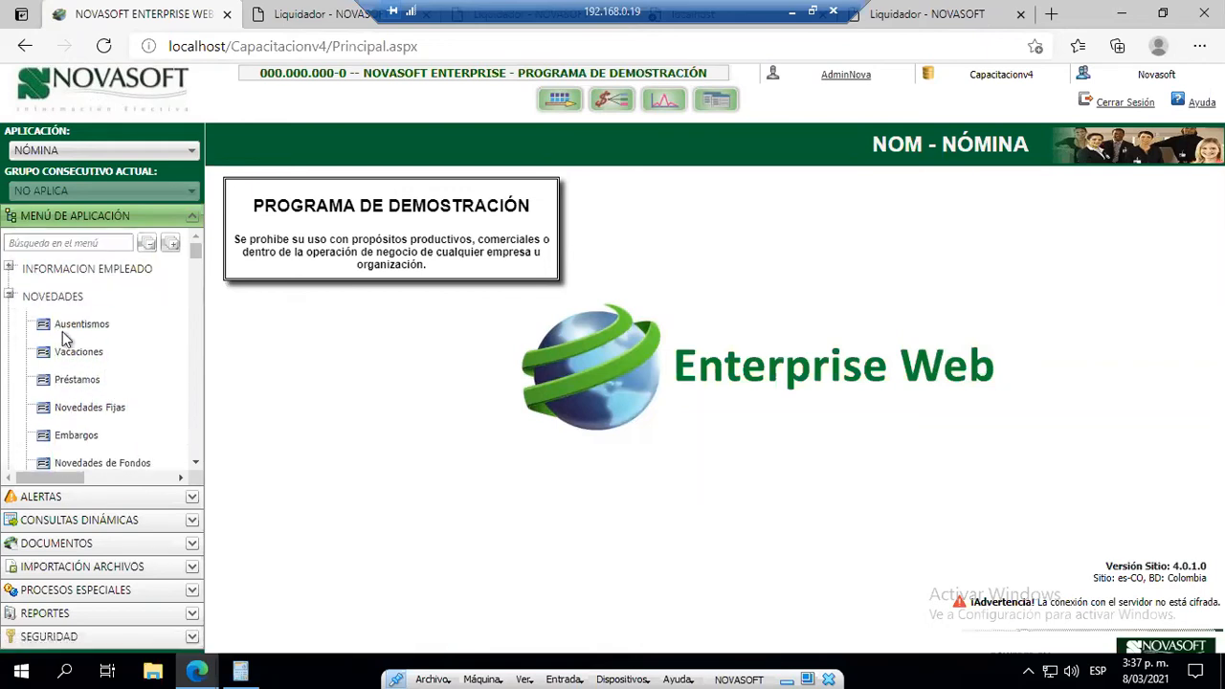
left_click(9, 296)
left_click(10, 324)
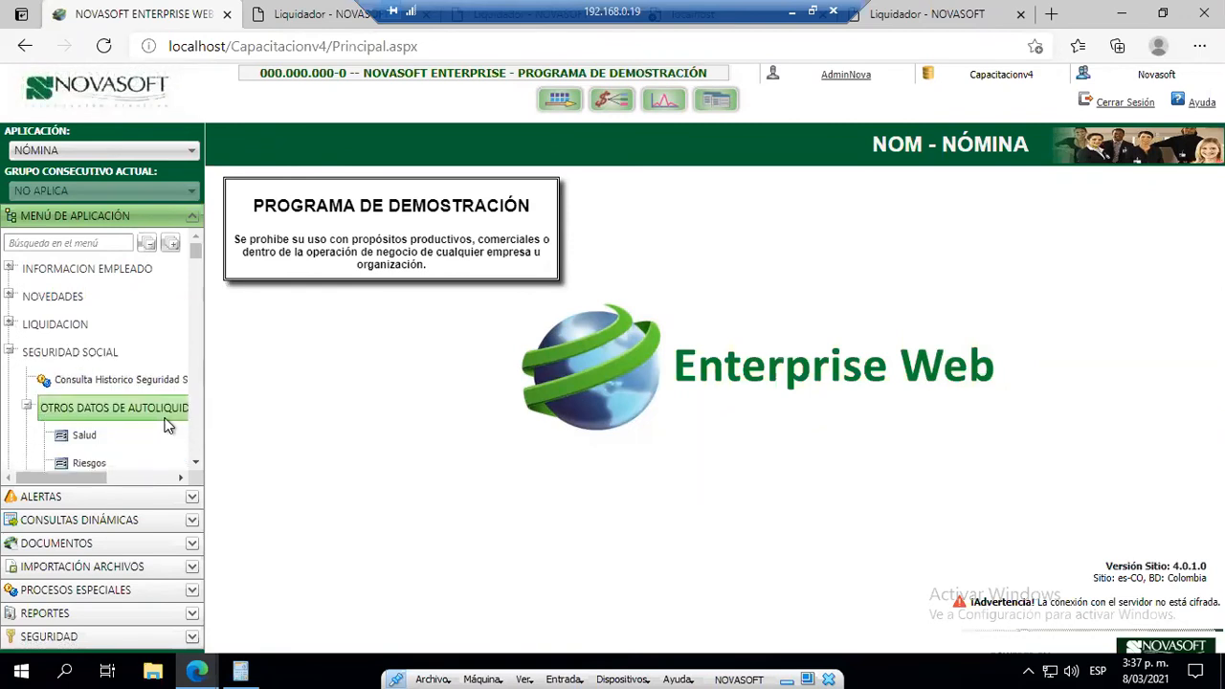
left_click(9, 352)
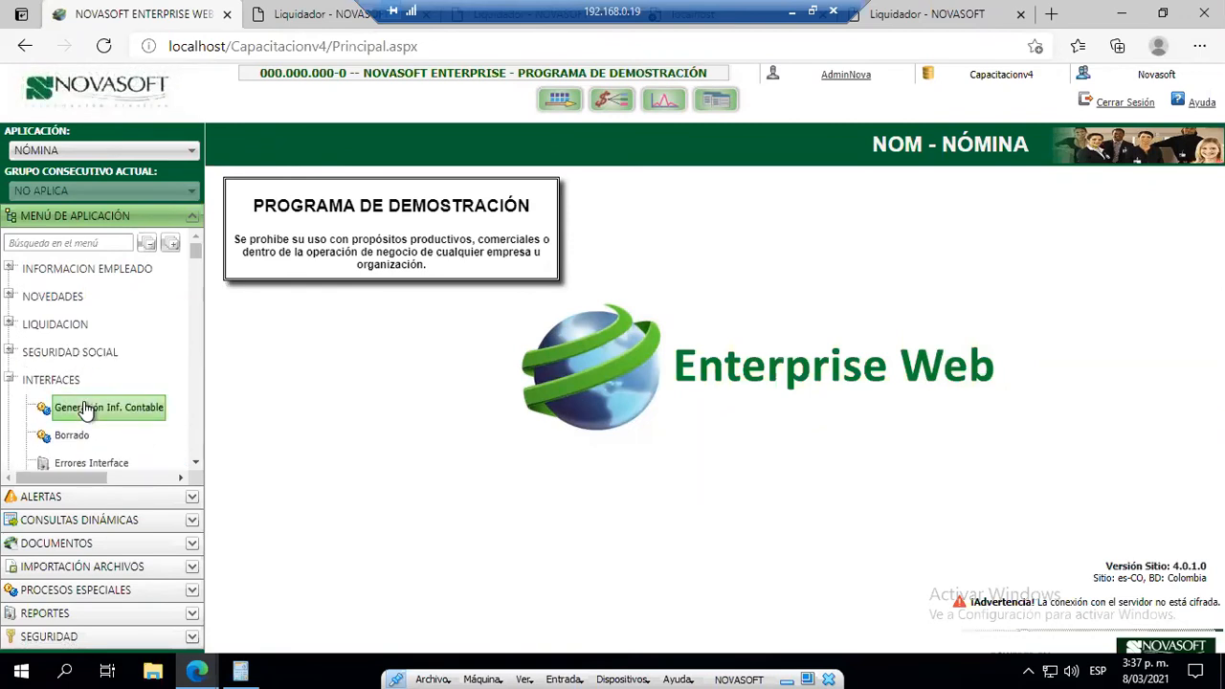
left_click(9, 379)
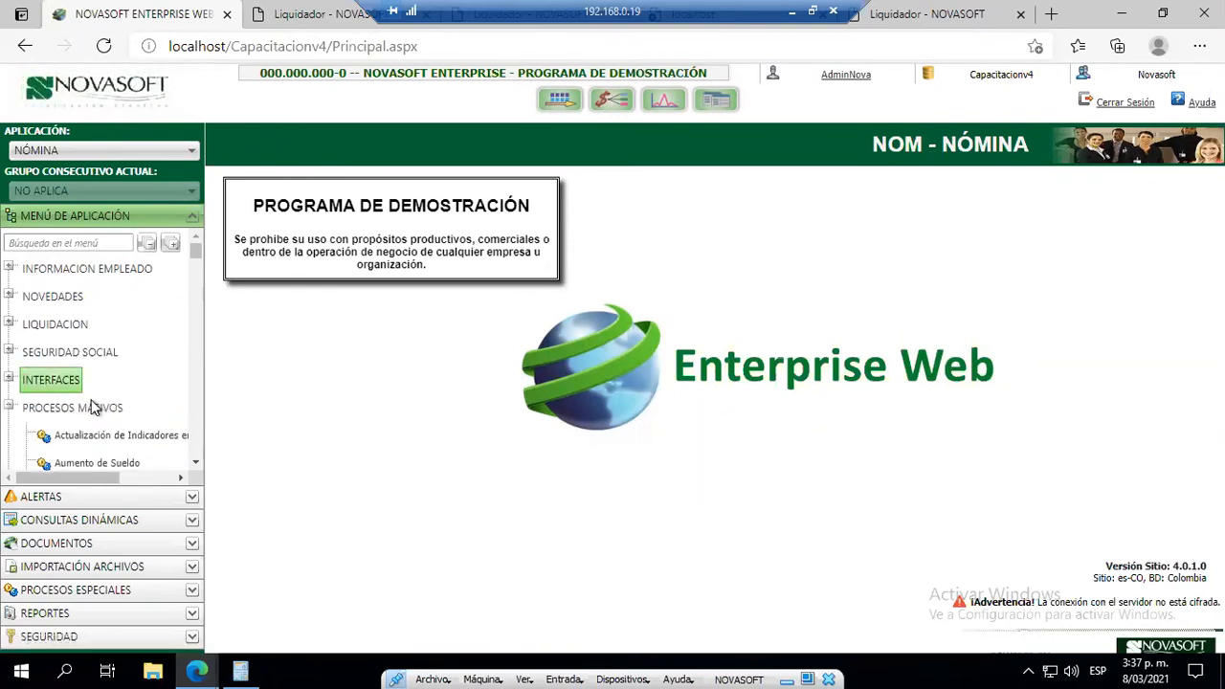
left_click(149, 245)
- Open the Conceptos master found under the Nómina parametrization
scroll(86, 421, "down", 2)
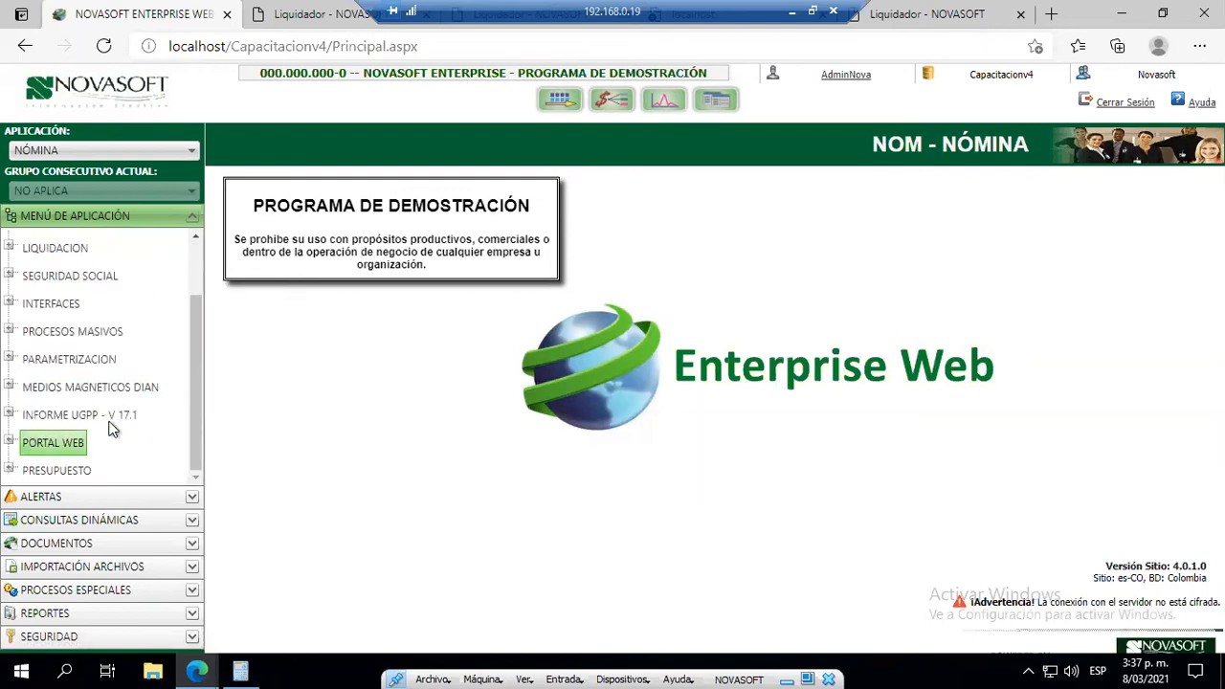
left_click(9, 359)
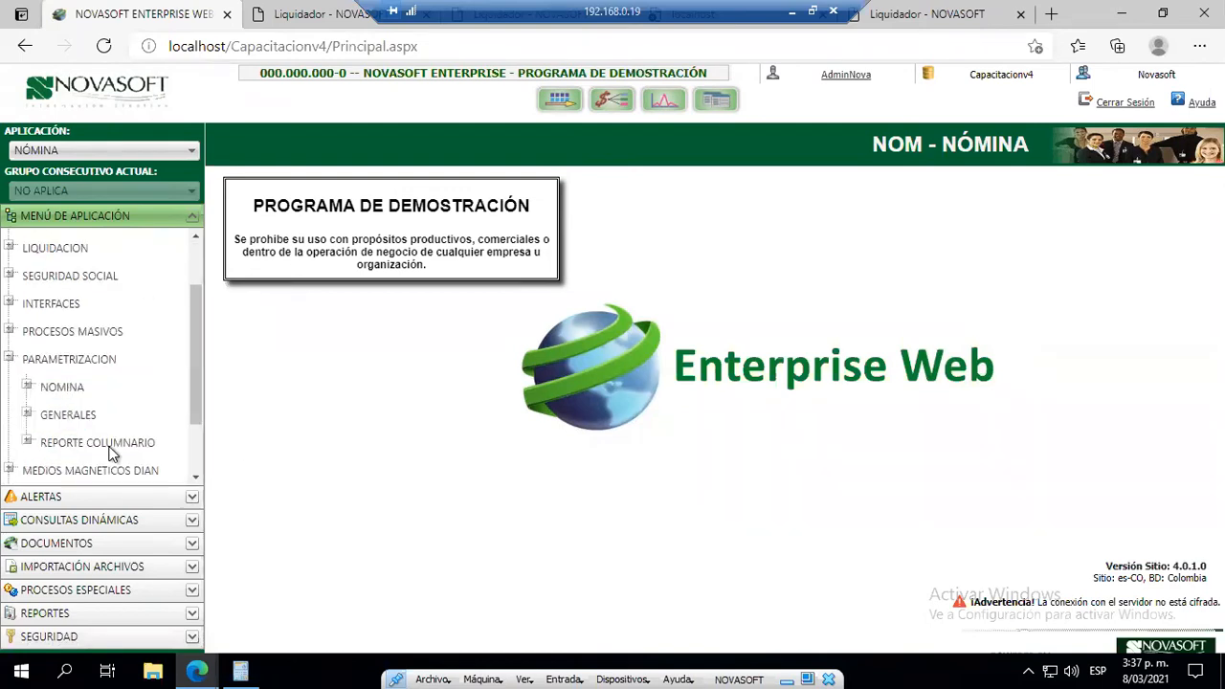
left_click(28, 386)
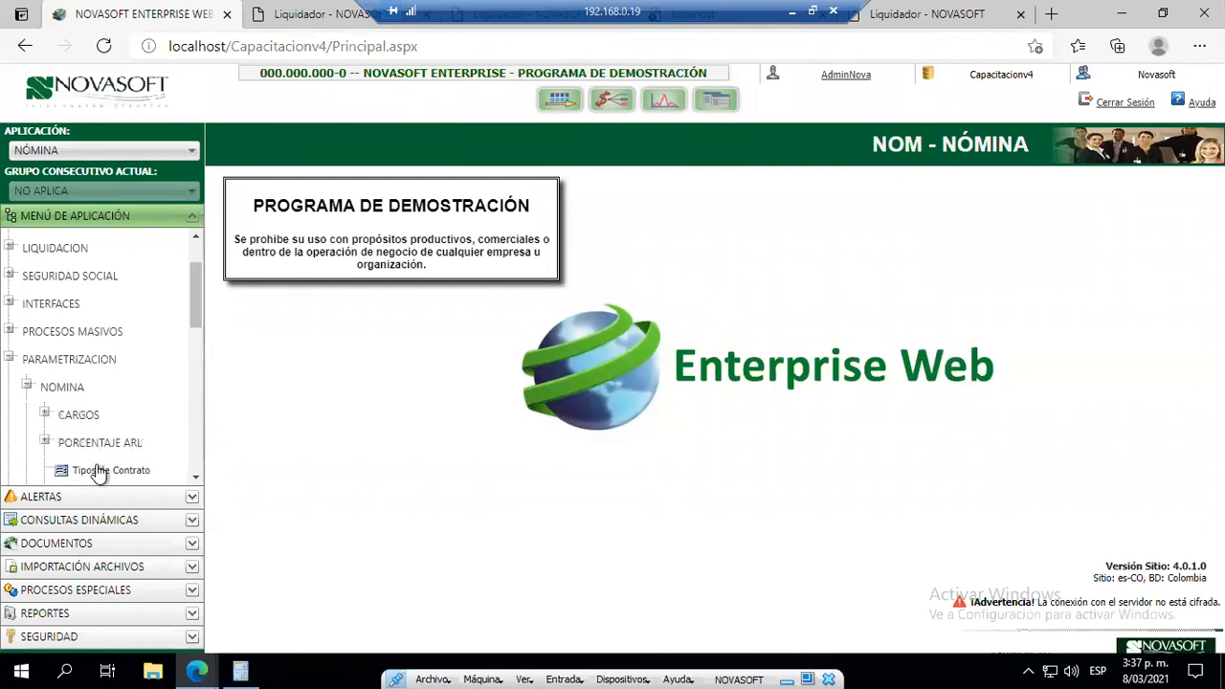
scroll(96, 450, "down", 1)
left_click(95, 452)
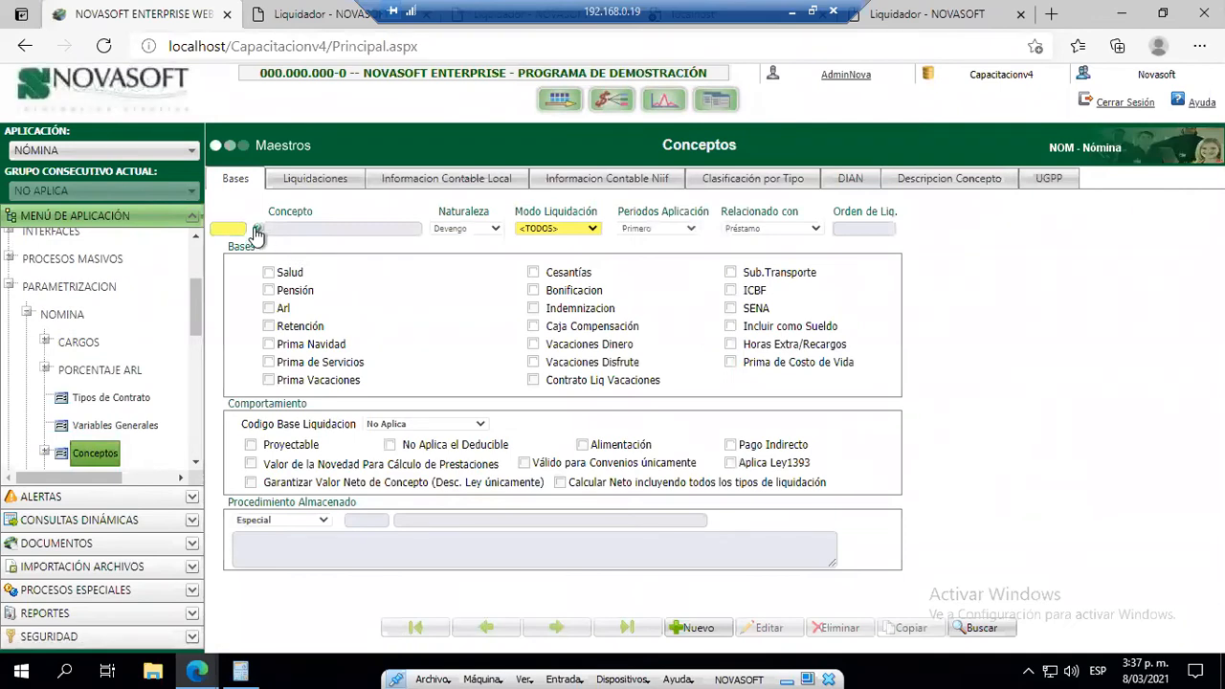
- Look up payroll concepts whose description matches %afc% and load the AFC concept 202251
left_click(258, 228)
left_click(581, 229)
left_click(545, 260)
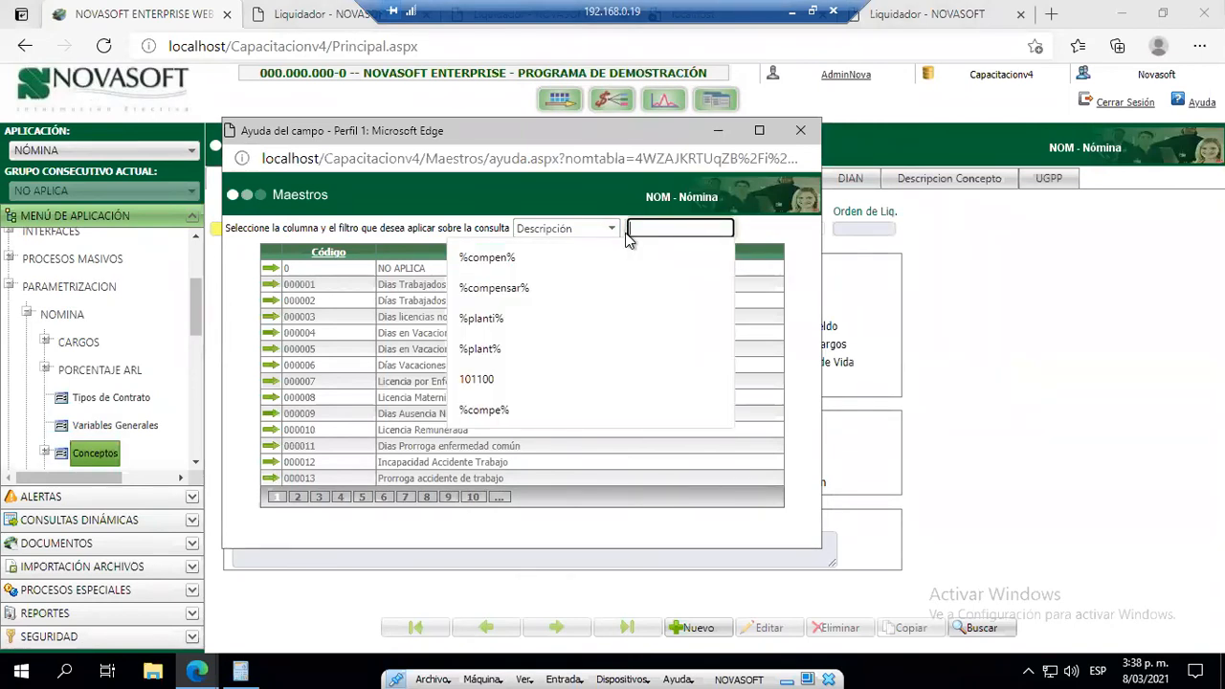
type("%%afc%")
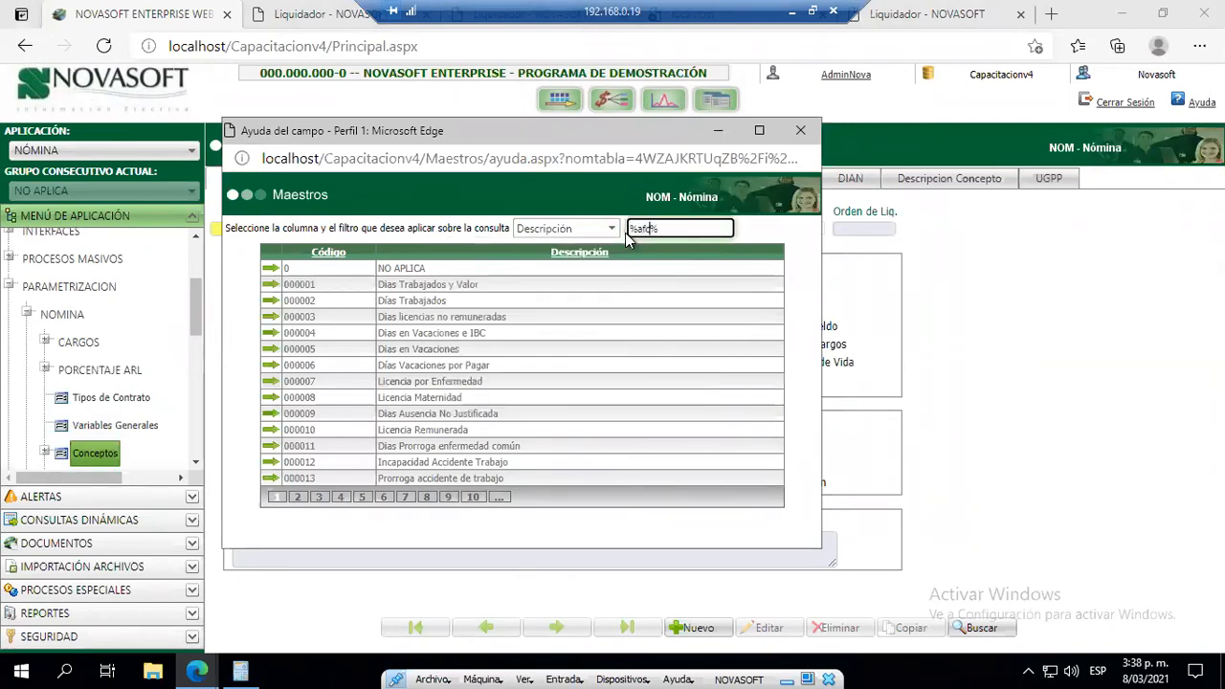
key("Return")
left_click(272, 285)
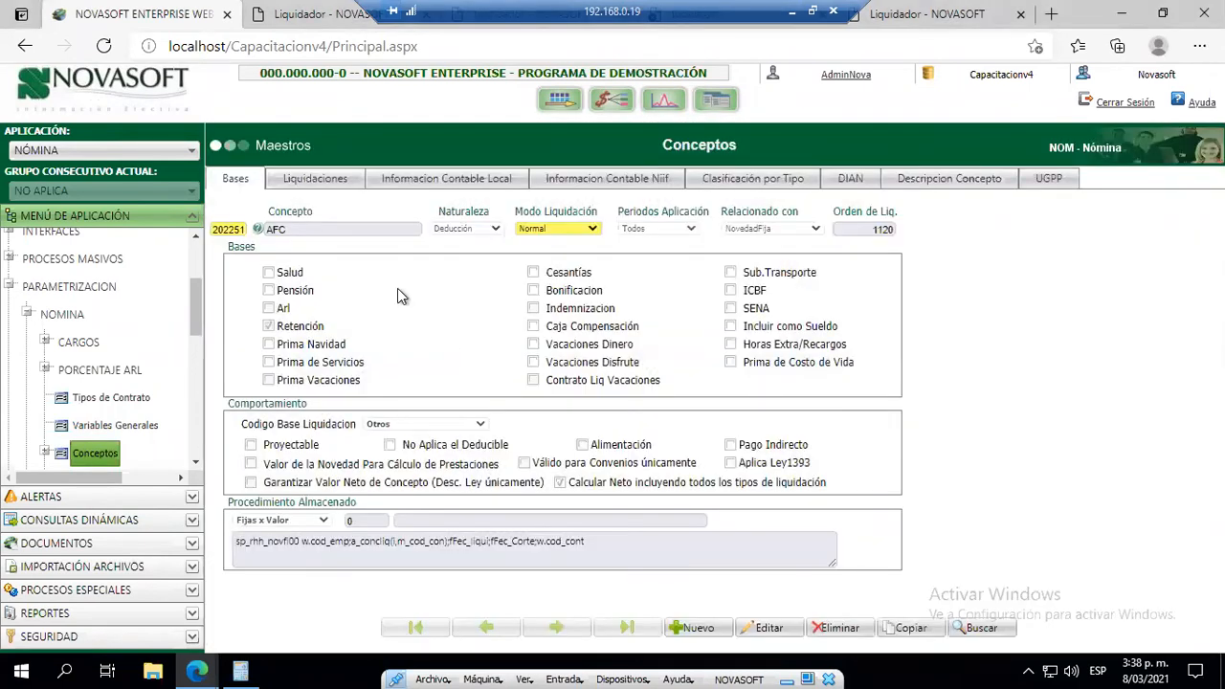
- Examine the AFC concept's code, nature, related item and Retención base setting
double_click(224, 231)
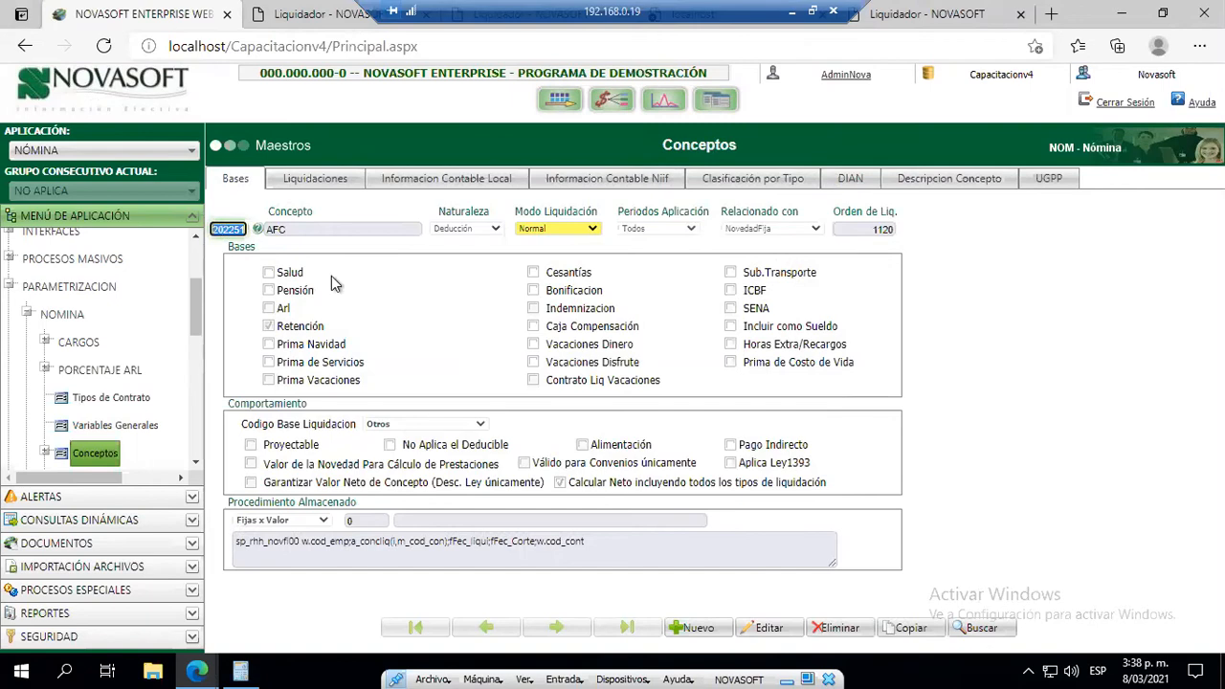
left_click(471, 231)
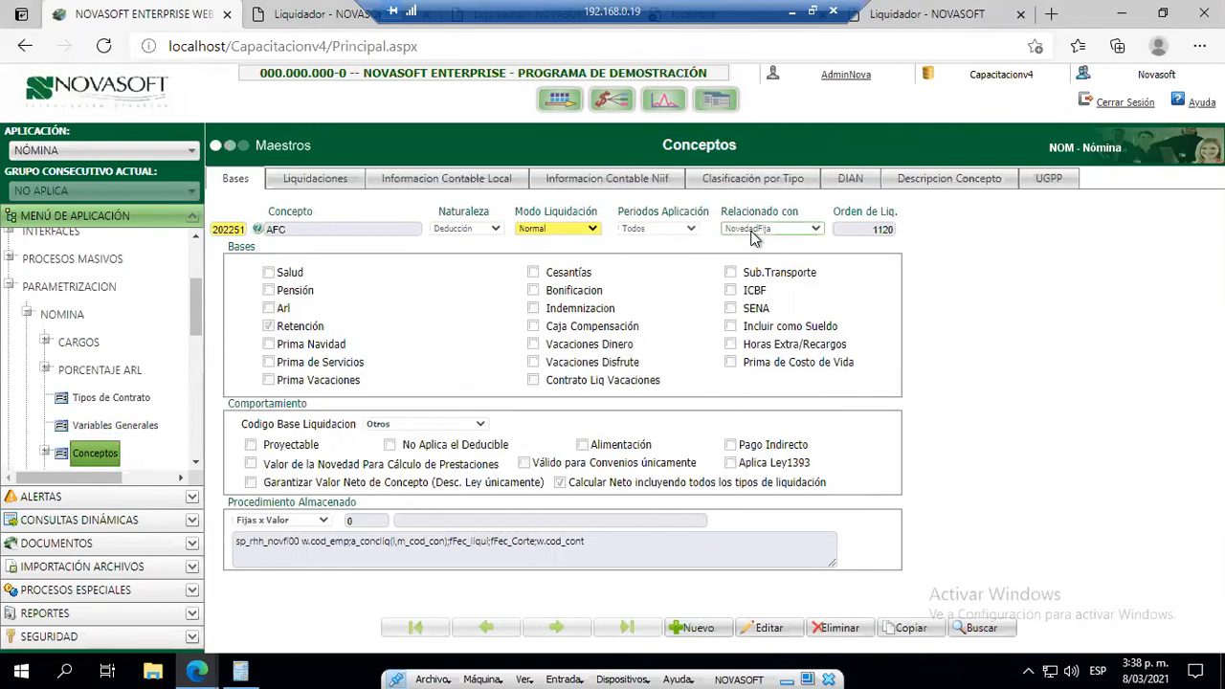
mouse_move(279, 328)
left_mouse_down()
mouse_move(334, 335)
mouse_move(277, 331)
left_mouse_up()
left_click(318, 329)
left_click(301, 329)
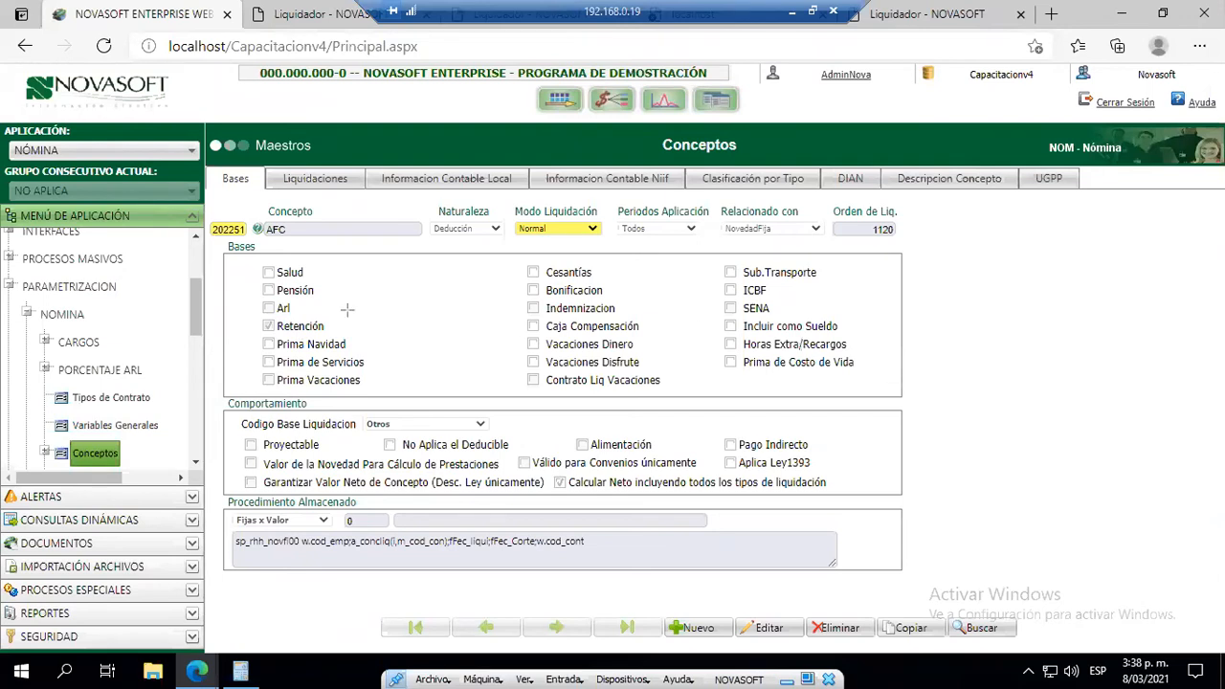
left_click_drag(423, 210, 504, 249)
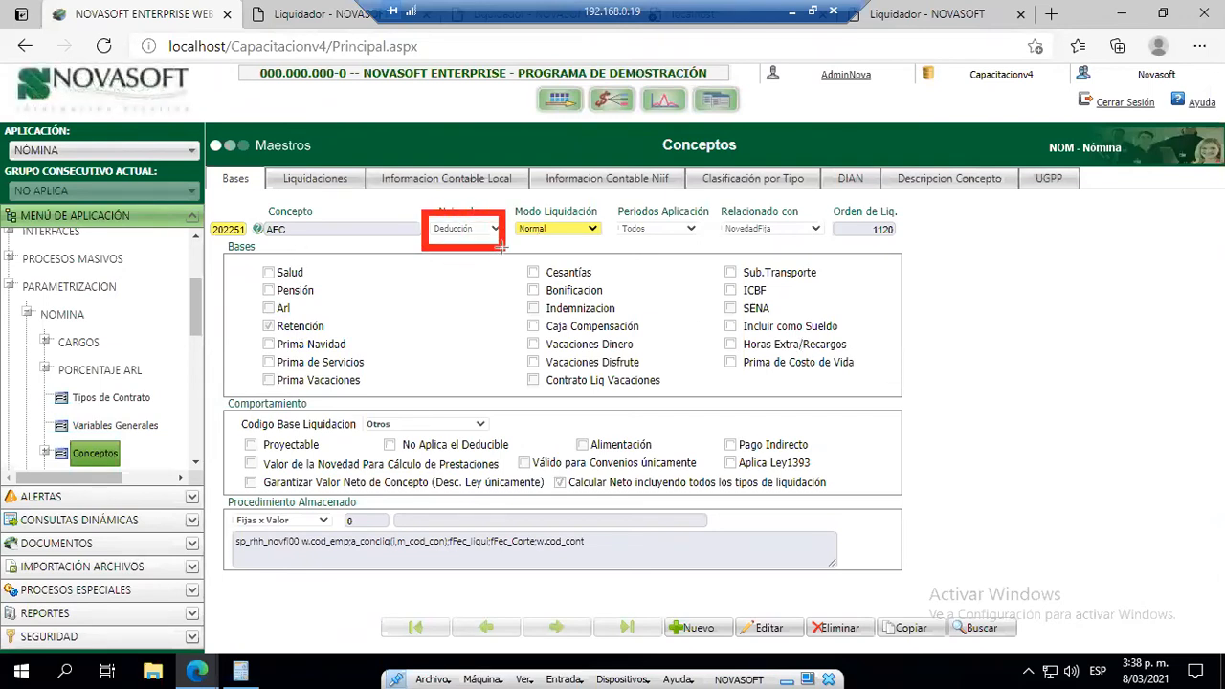
left_click_drag(711, 211, 824, 249)
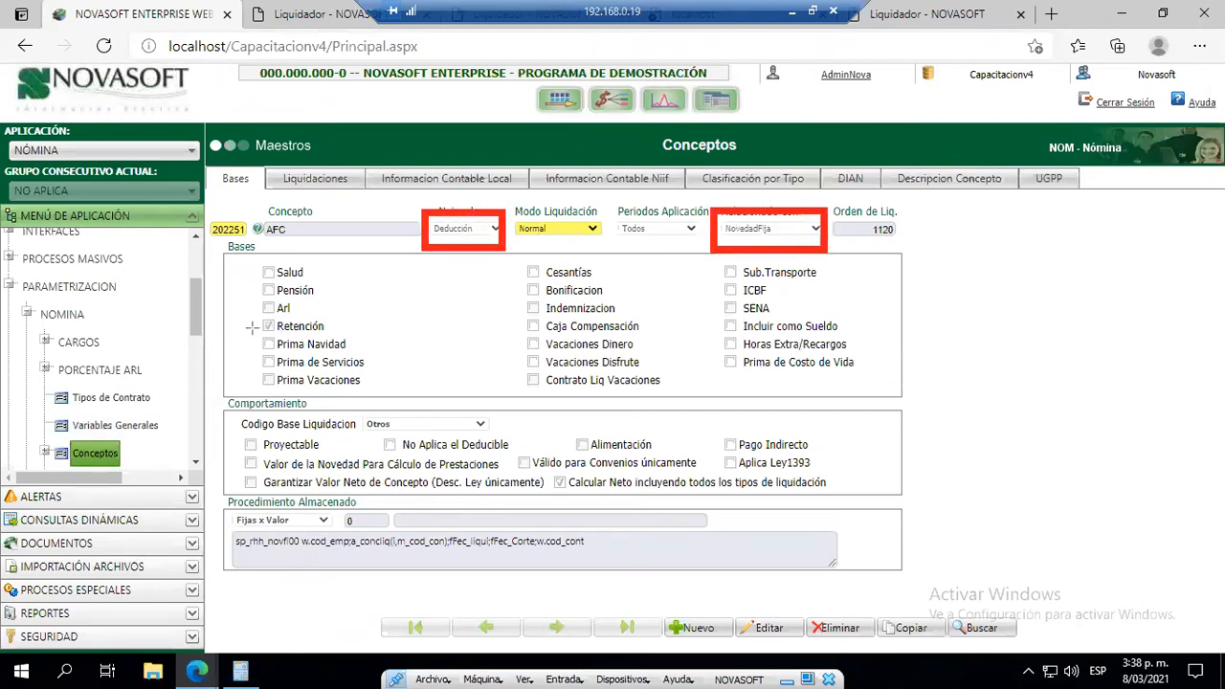
left_click_drag(250, 309, 355, 343)
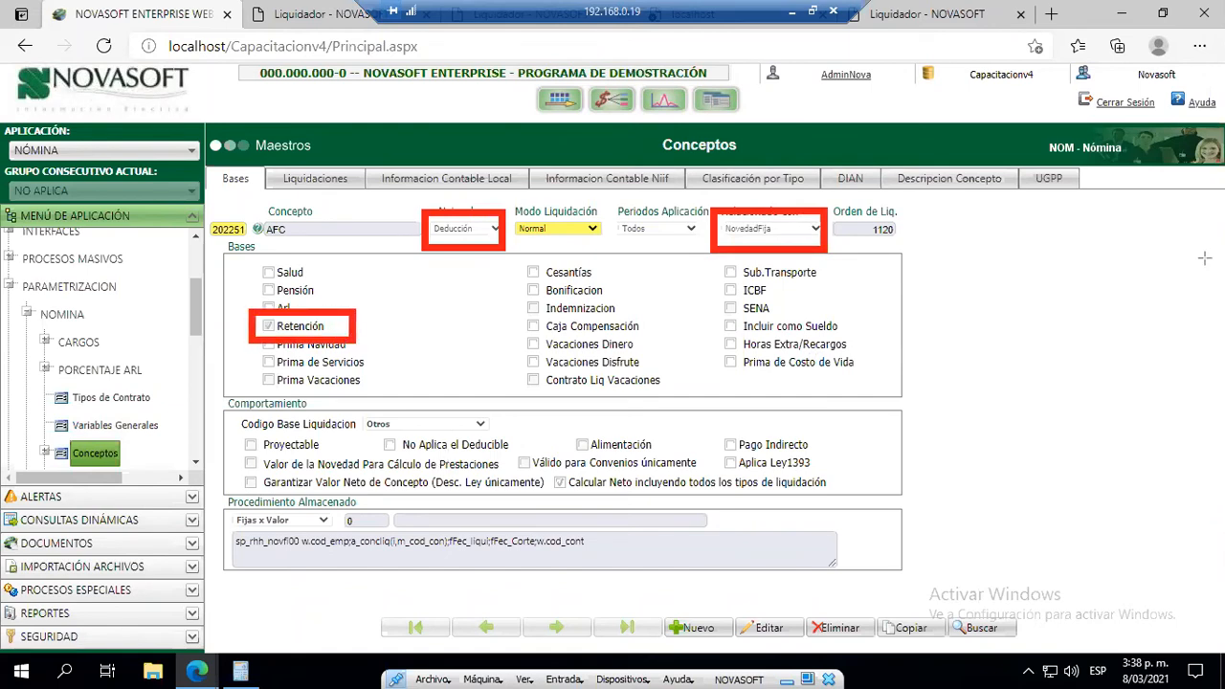
left_click(716, 216)
left_click(434, 209)
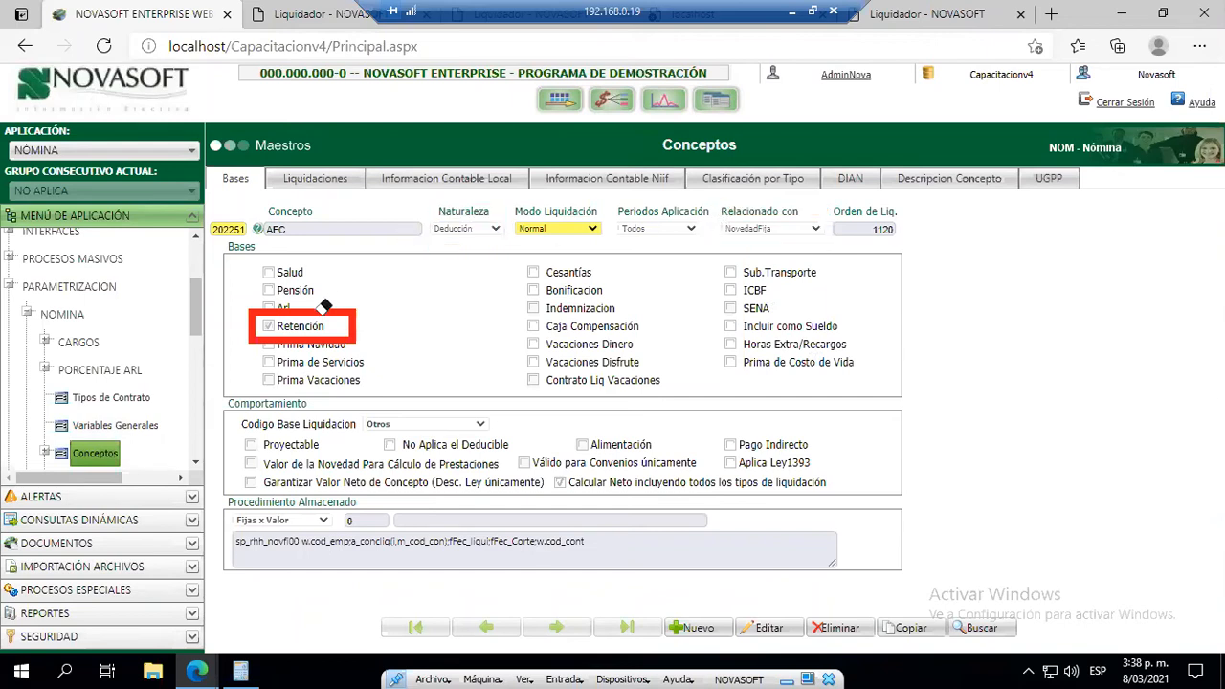
left_click(325, 307)
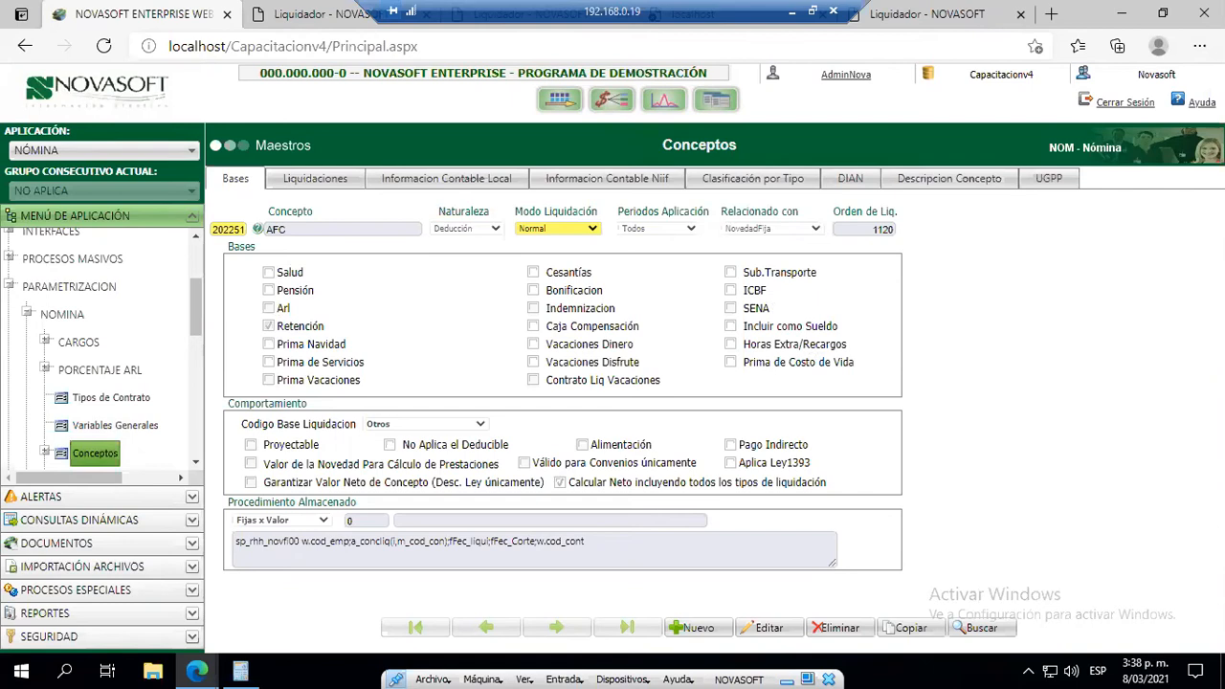
- Filter the application tree by "fondo" and open the Fondos master under Seguridad Social
left_click(9, 286)
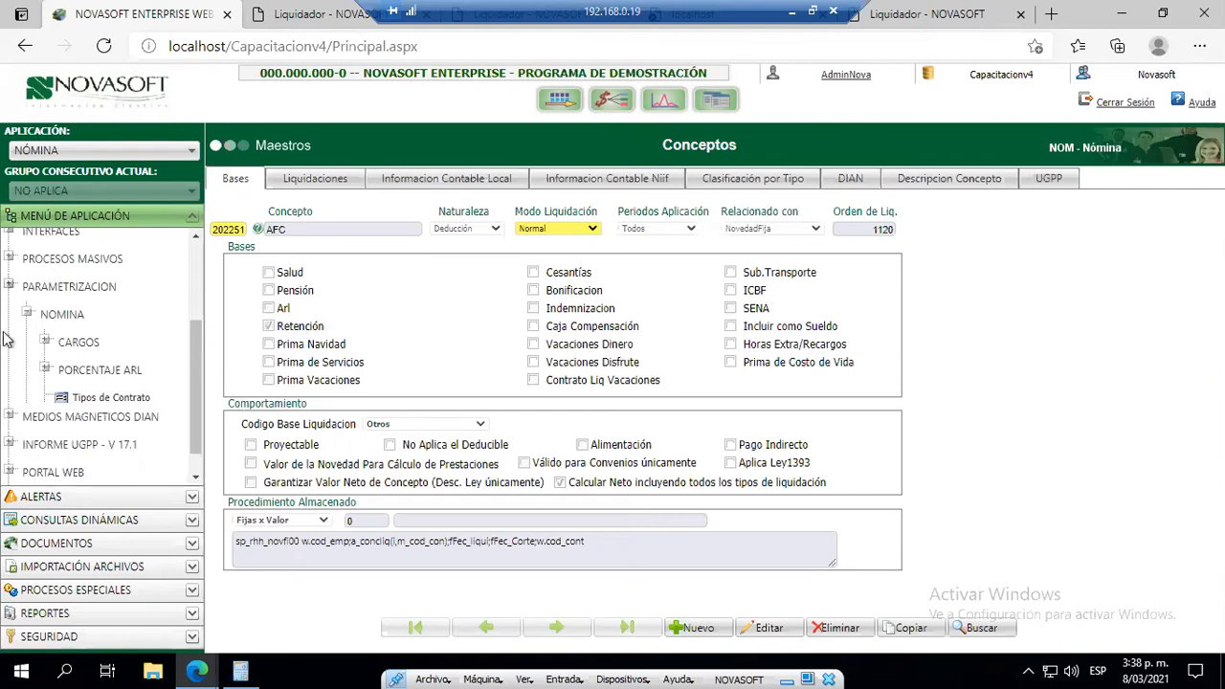
scroll(85, 256, "up", 3)
left_click(72, 246)
type("fondo")
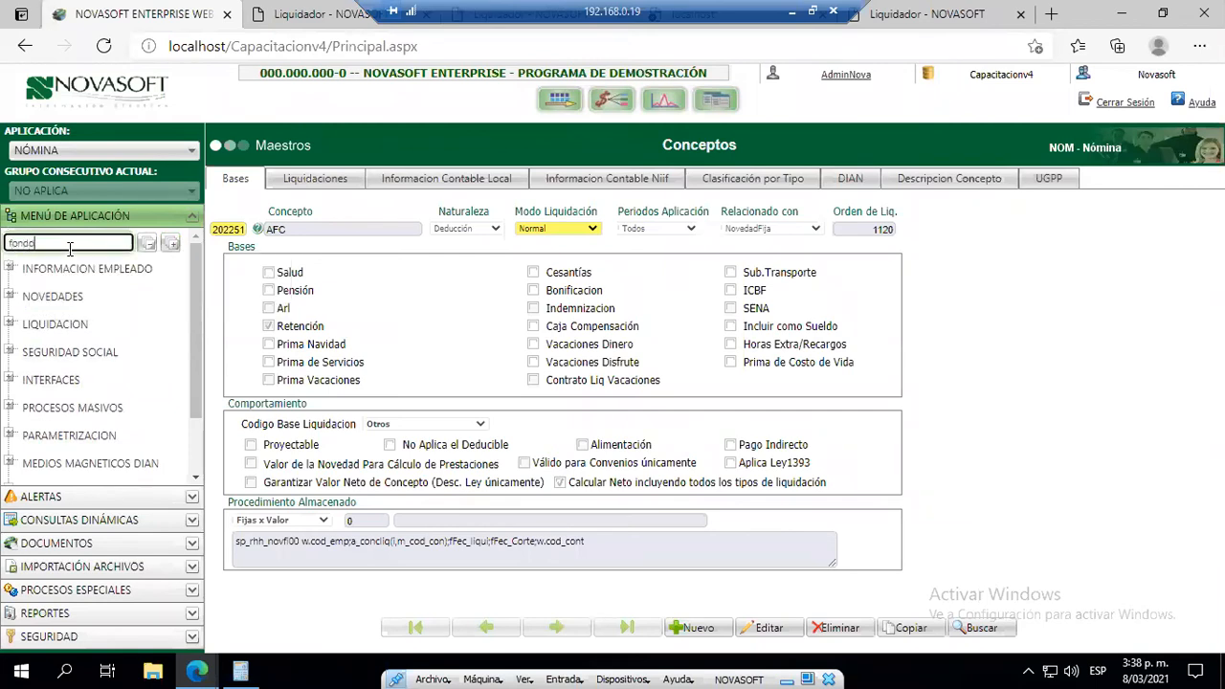
key("Return")
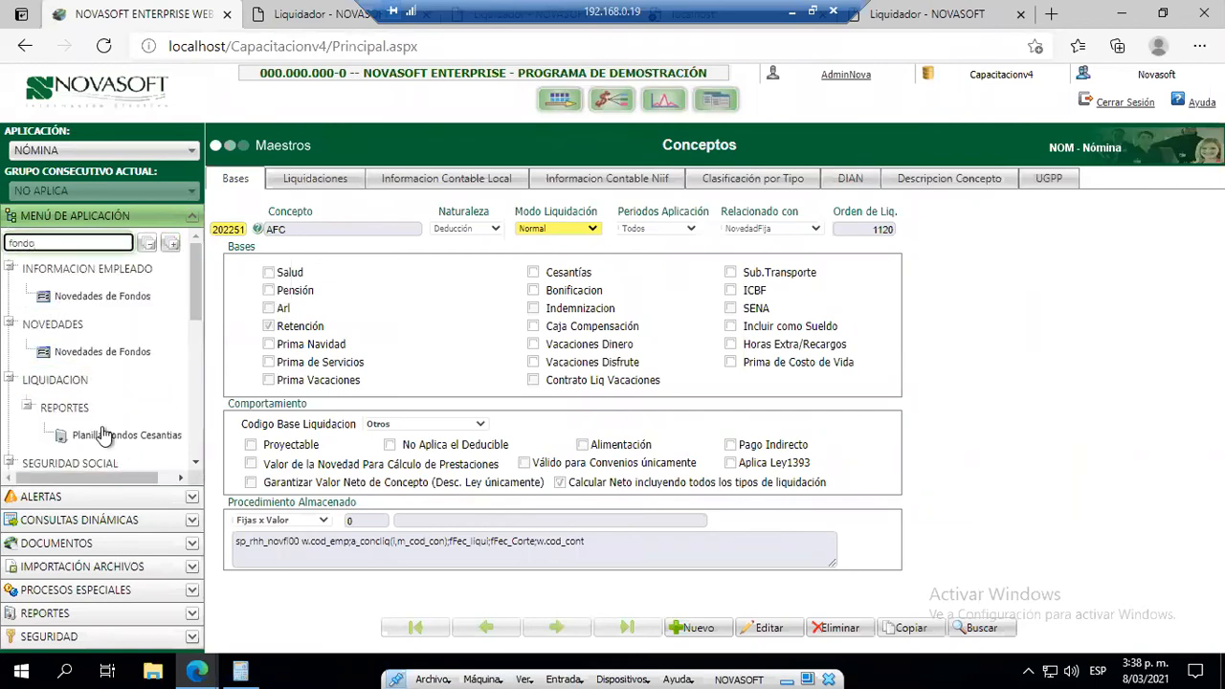
scroll(104, 435, "down", 1)
left_click(69, 456)
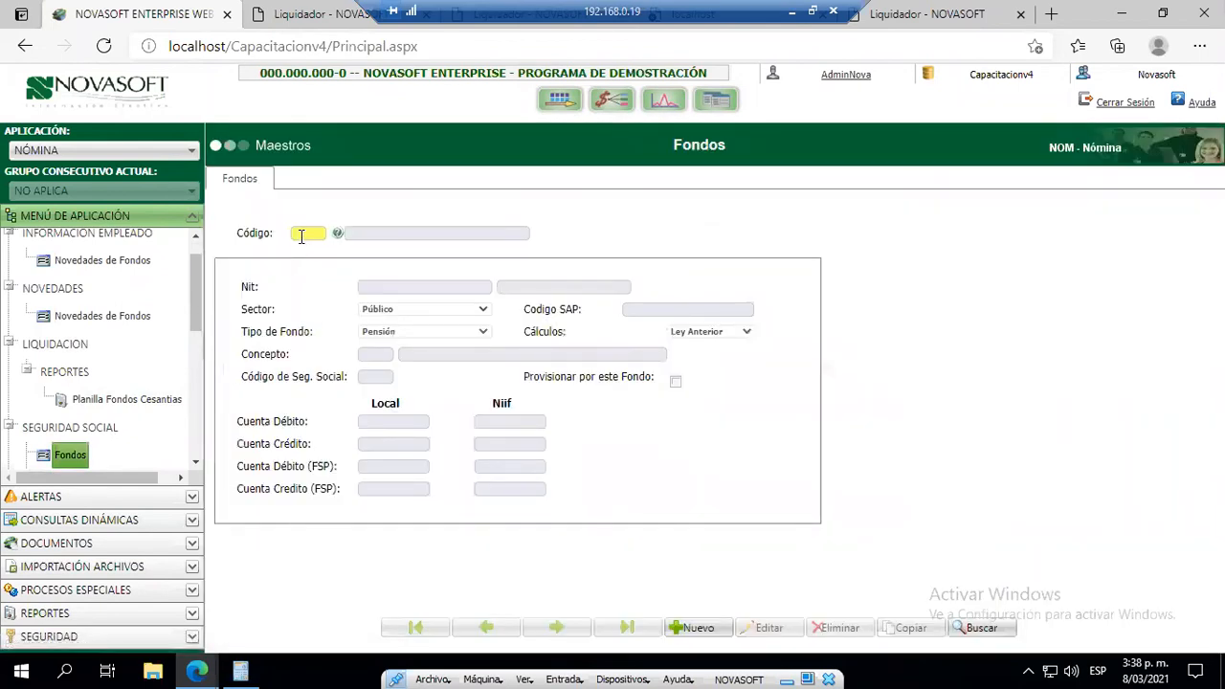
- Browse the fund code lookup to its last page and load fund 701, AFC BANCOLOMBIA
left_click(302, 234)
left_click(337, 234)
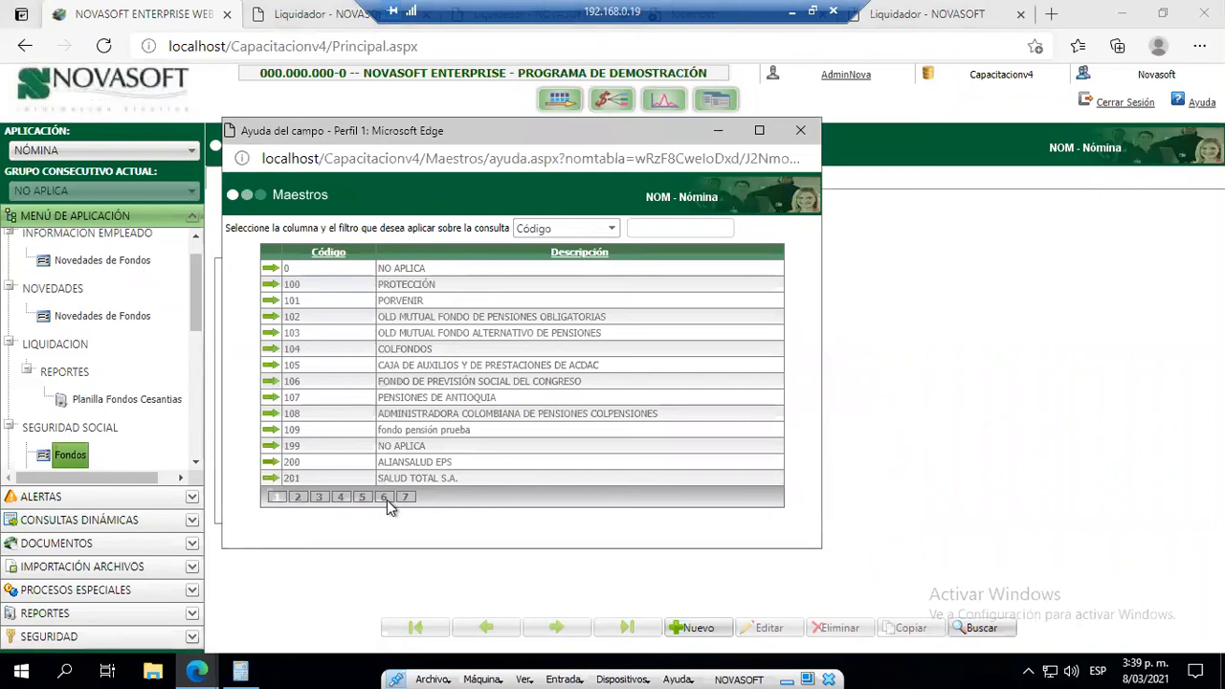
left_click(384, 497)
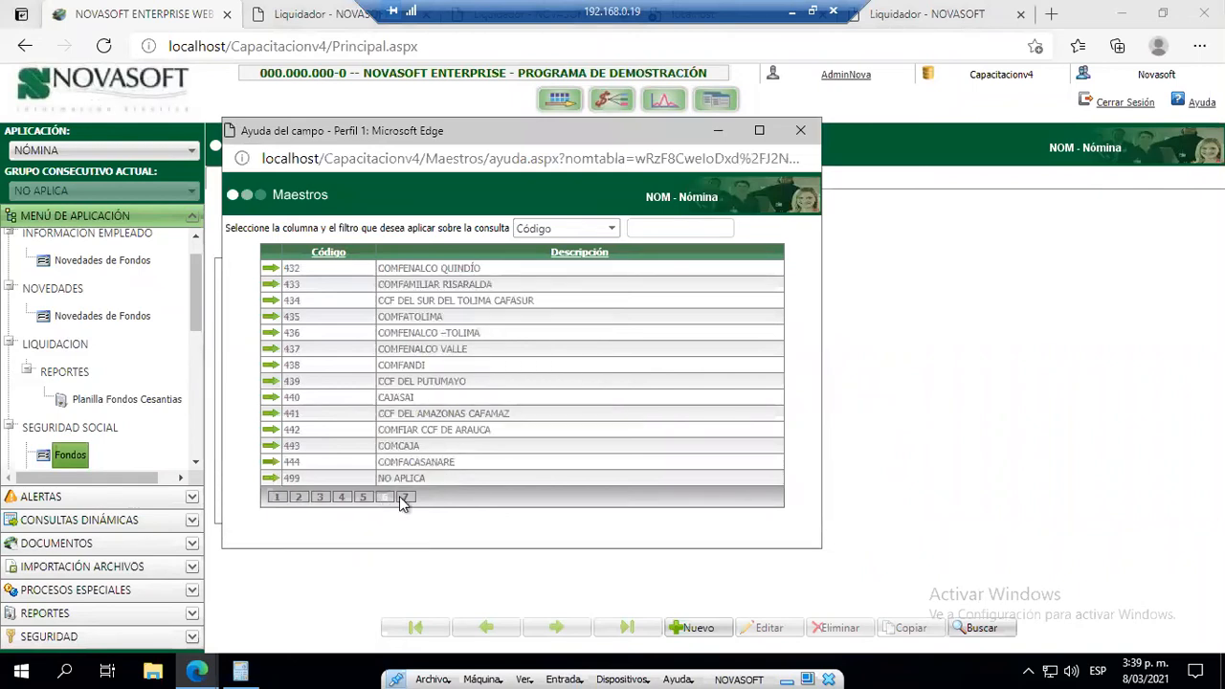
left_click(404, 497)
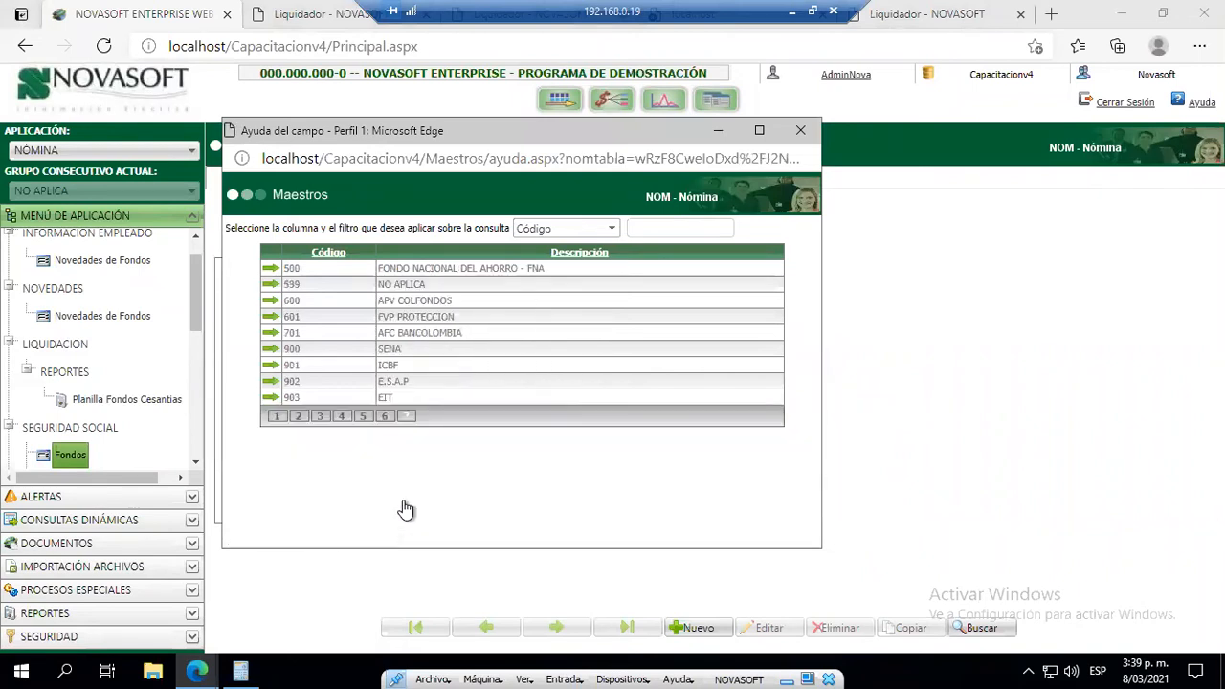
left_click(271, 333)
left_click(271, 334)
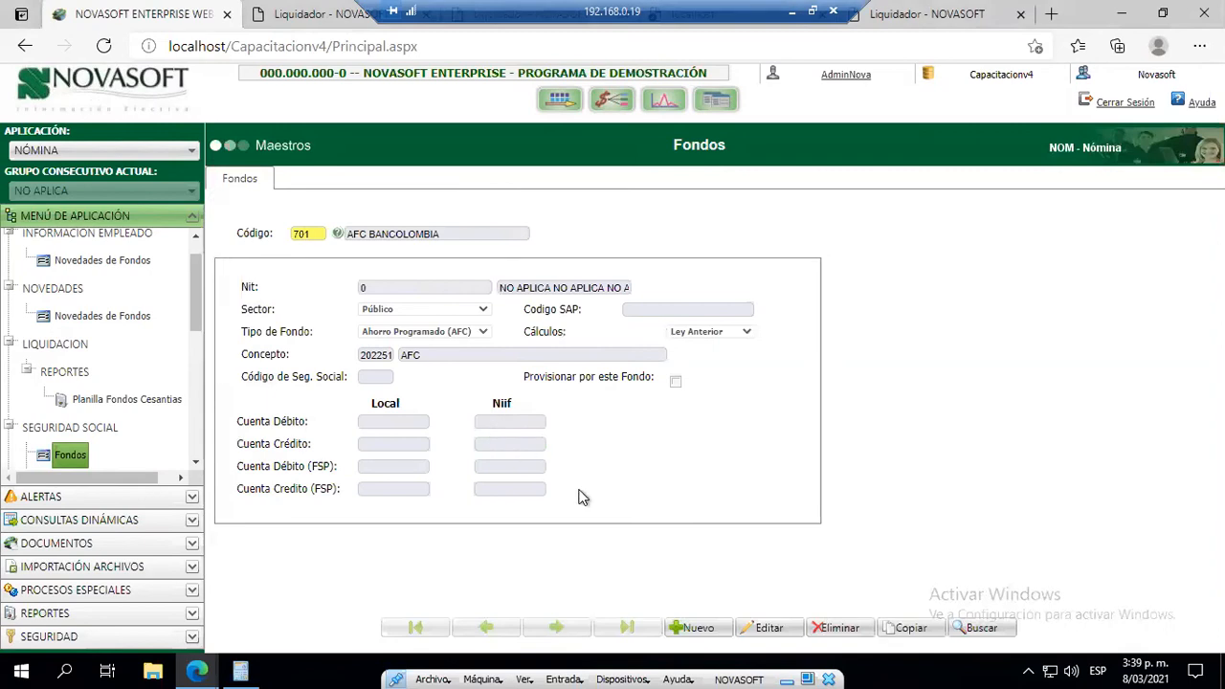
- Highlight the fund's concept code 202251 and clear the "fondo" filter from the application tree
double_click(375, 355)
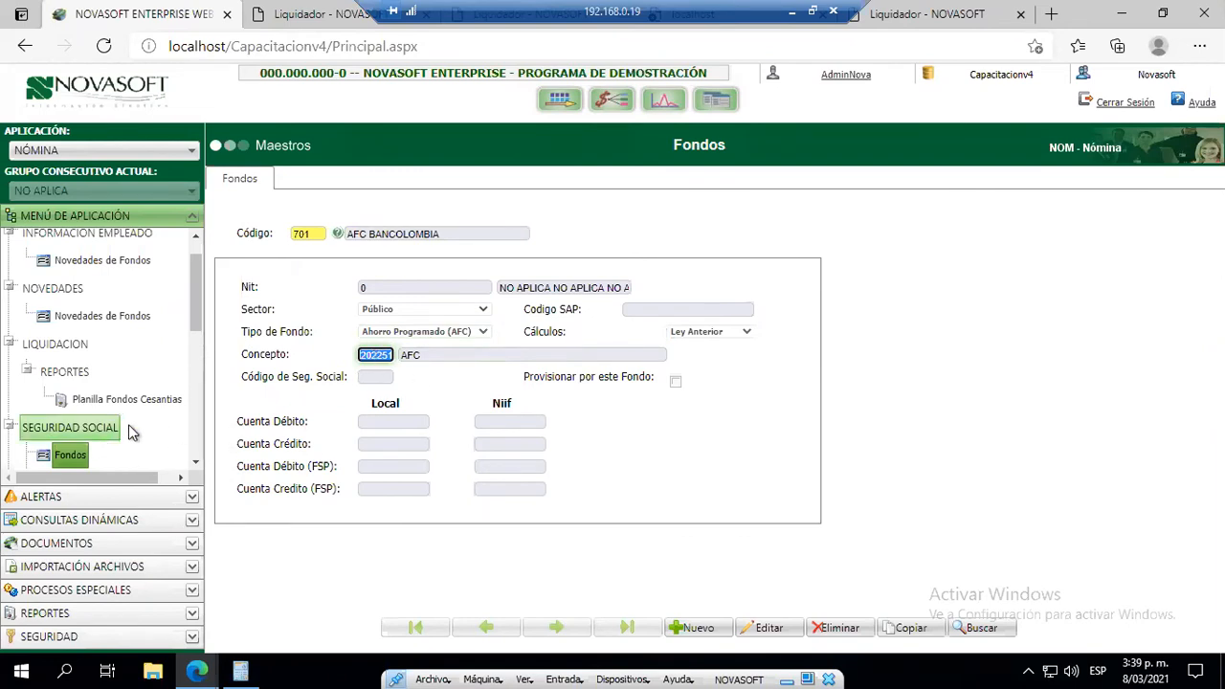
scroll(144, 382, "up", 1)
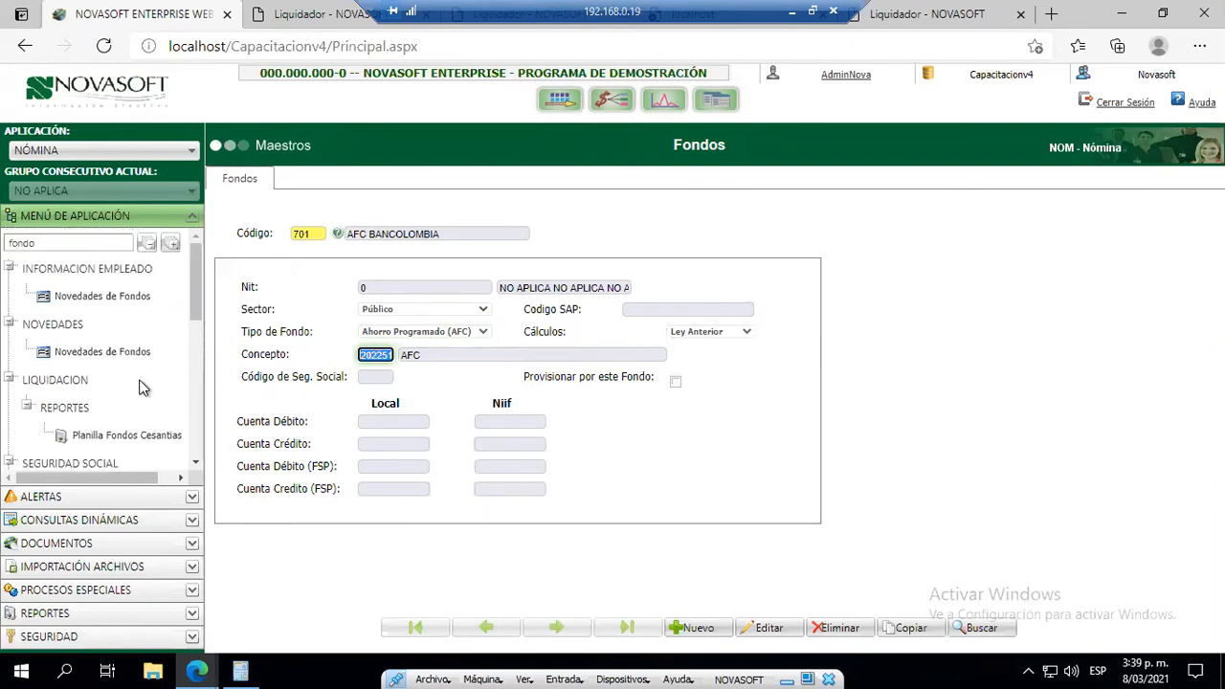
left_click(43, 245)
key("ctrl+a")
key("BackSpace")
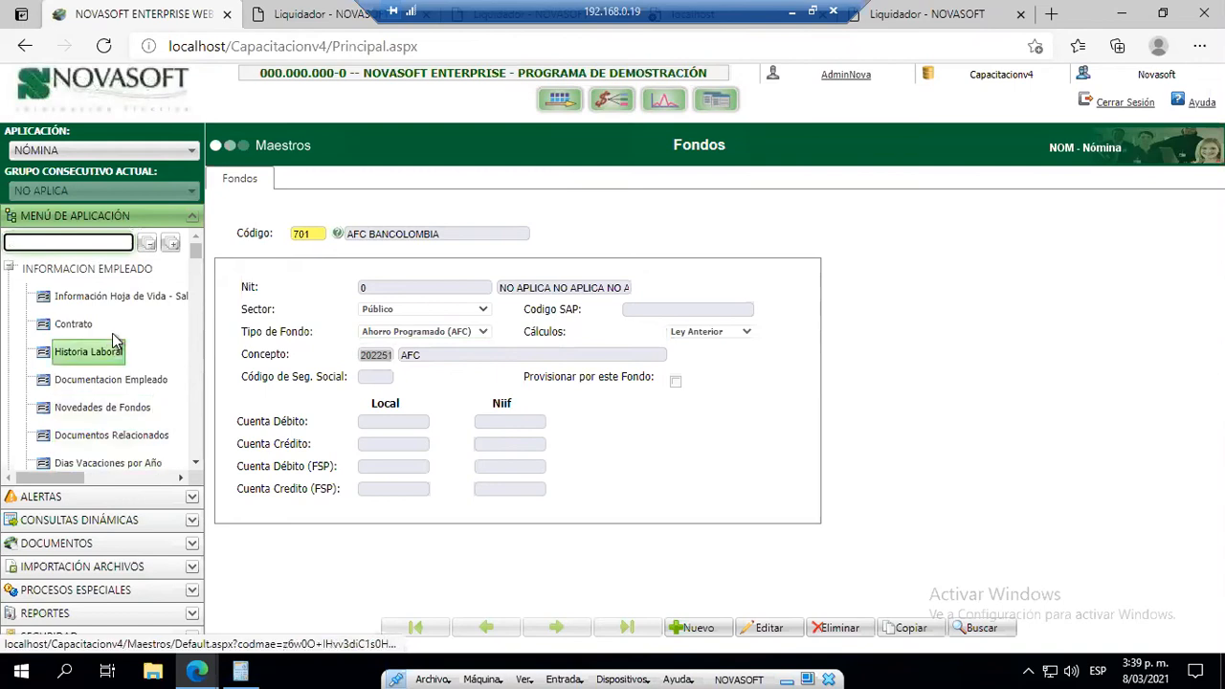
- Collapse Información Empleado, open the Novedades Fijas master under Novedades, and begin specifying the employee to consult
scroll(113, 335, "down", 3)
scroll(114, 340, "up", 3)
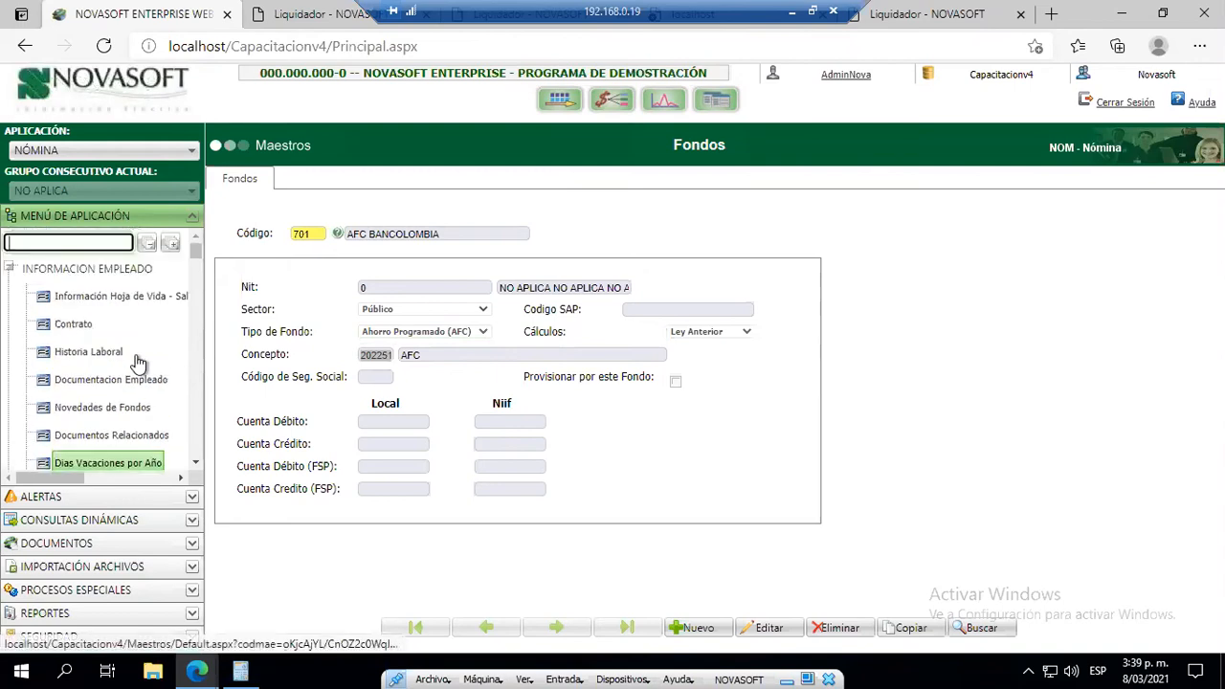
left_click(11, 270)
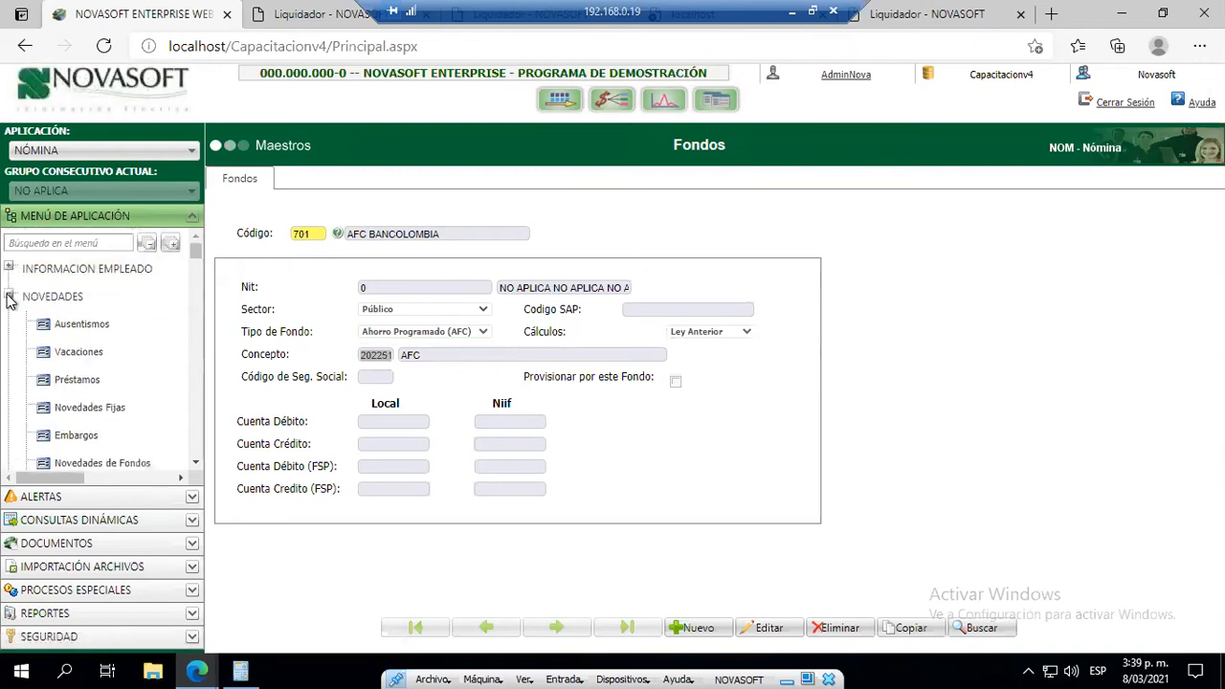
left_click(9, 296)
left_click(9, 295)
left_click(95, 419)
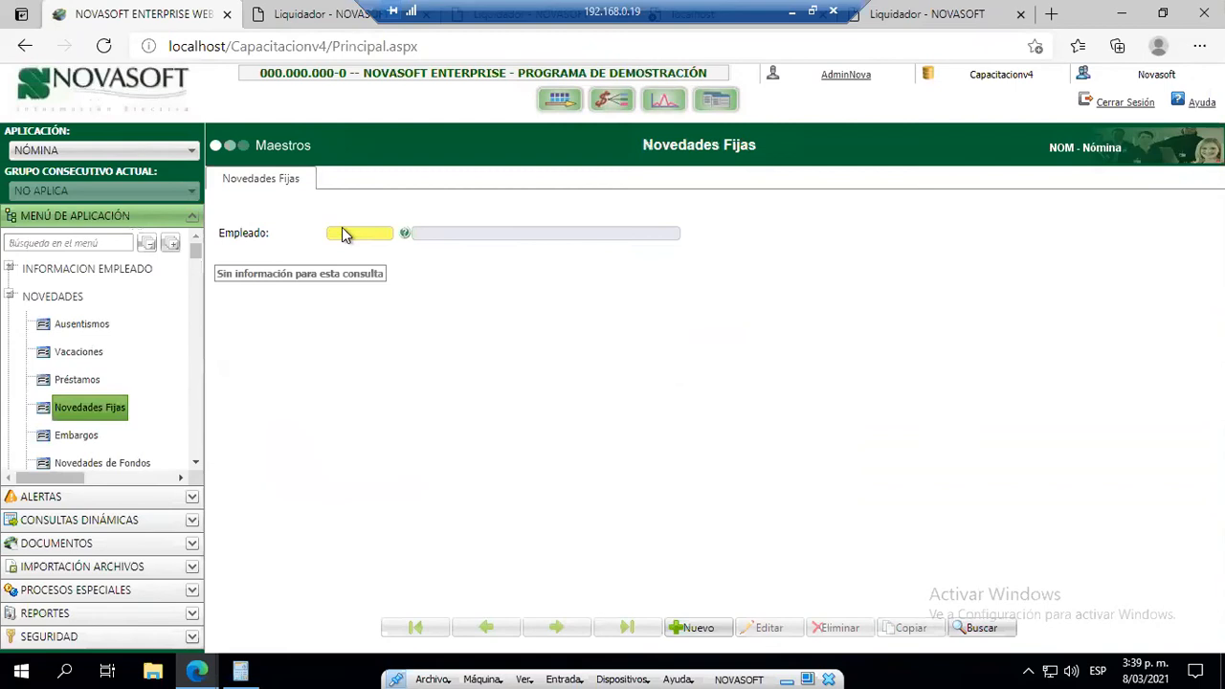
left_click(352, 233)
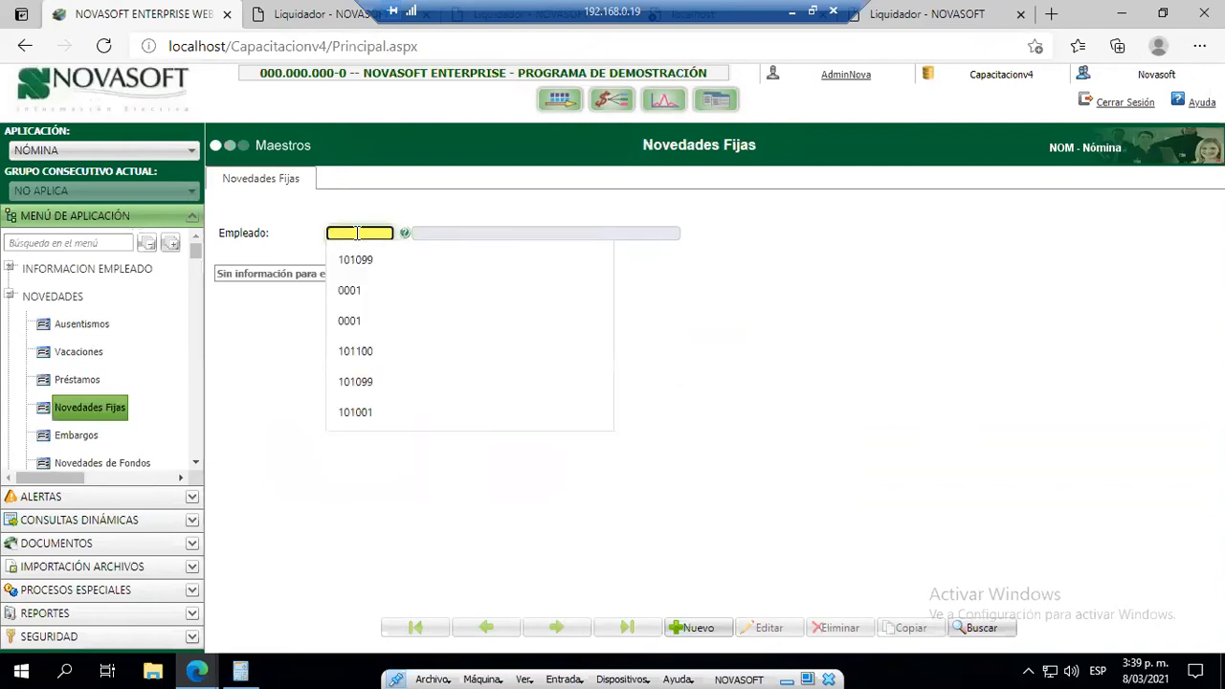
- Open the fixed novelties of employee RETENCION PROYECCION METODO 2 for editing and start a new record with concept 202251
type("101100")
key("Return")
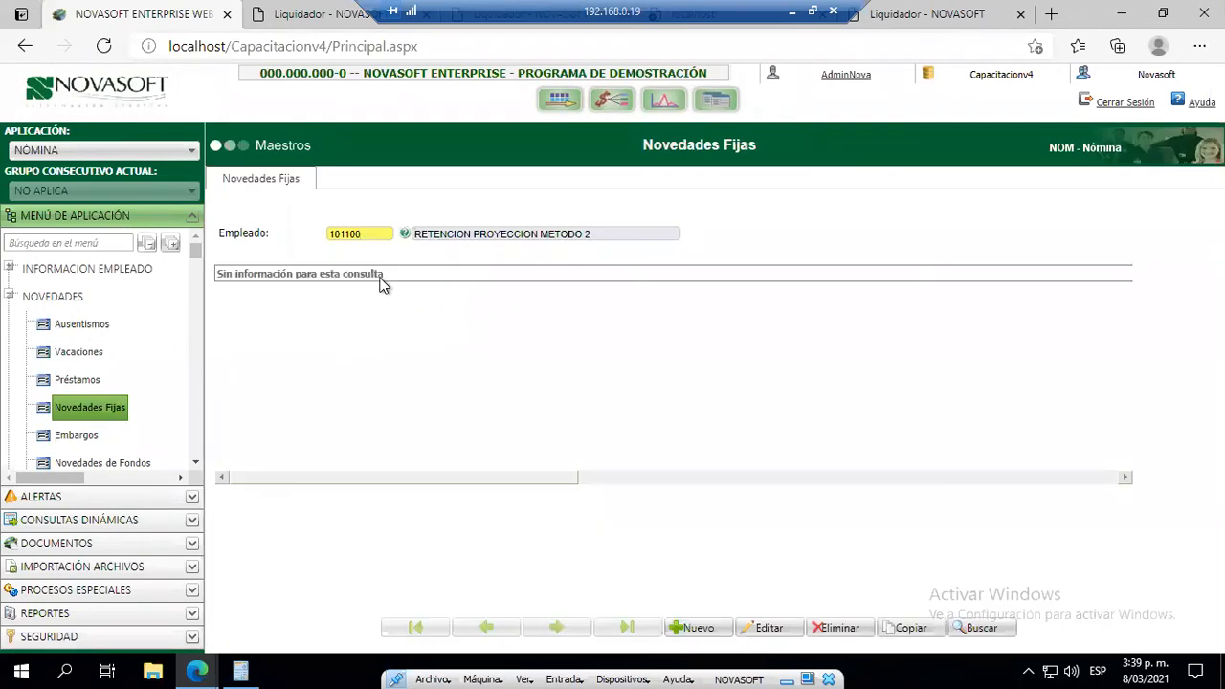
left_click(770, 628)
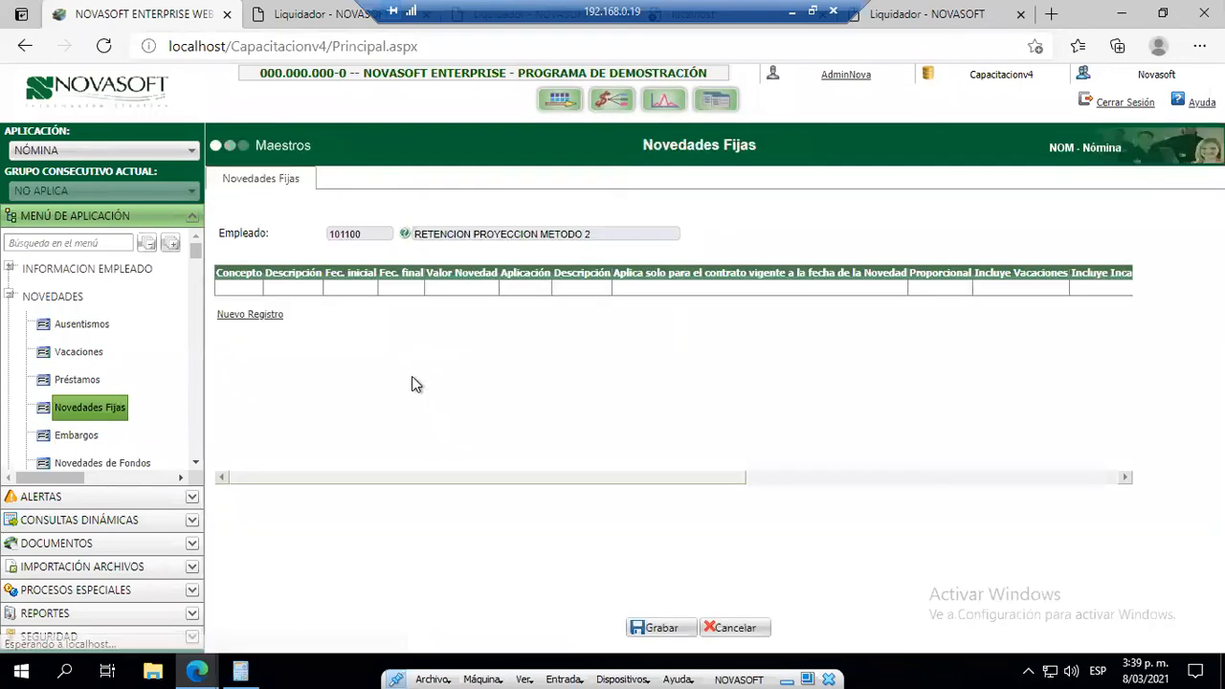
left_click(251, 315)
left_click(257, 309)
type("202251")
key("Tab")
- Set the AFC record's start date to 01/03/2021, end date to 31/12/2021 and Valor Novedad to 1000000
left_click(413, 309)
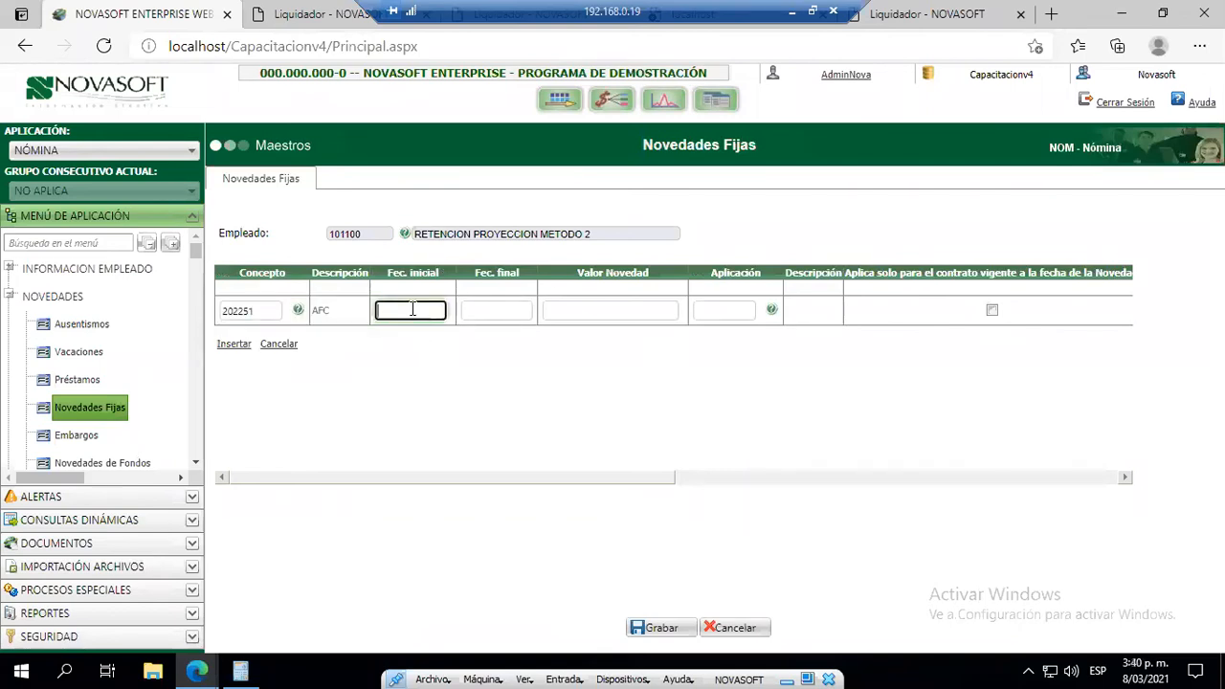
type("15/")
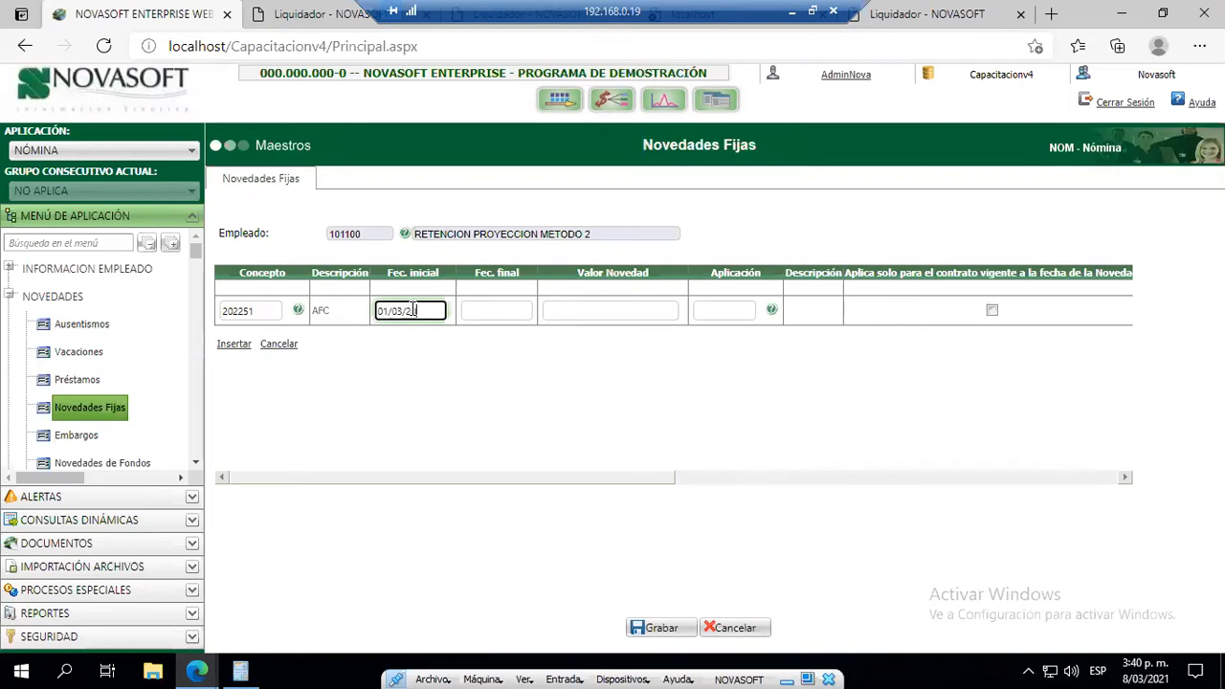
type("1")
key("Tab")
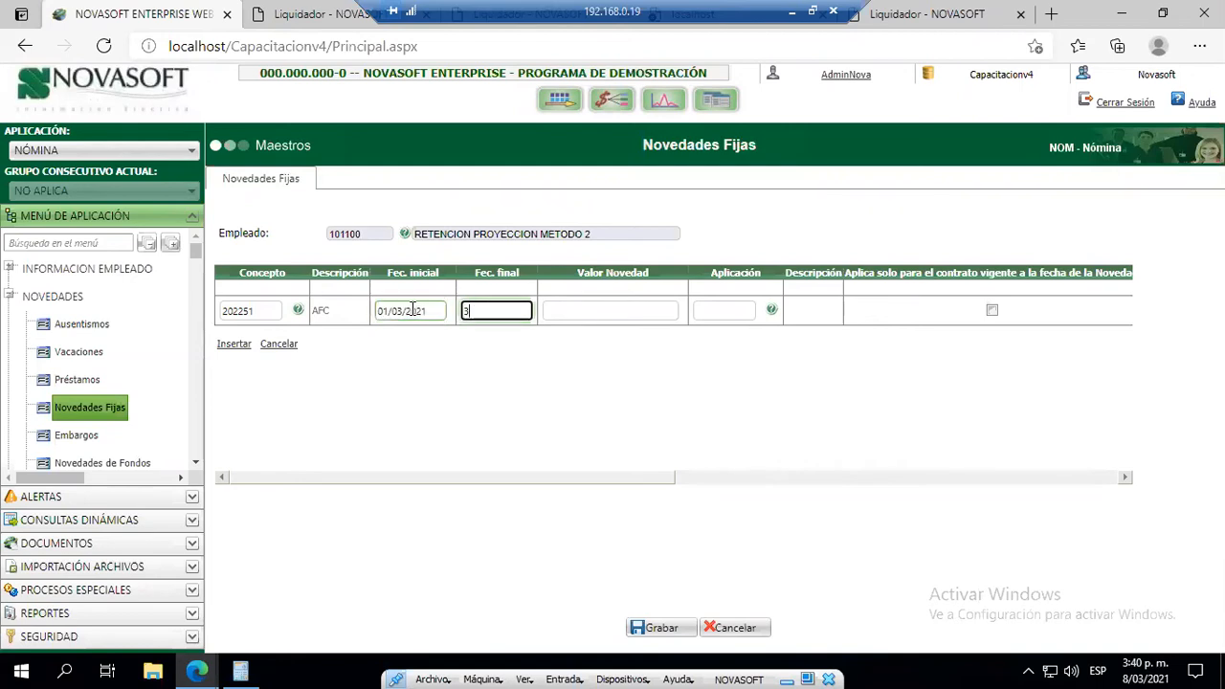
type("31/12/2021")
key("Tab")
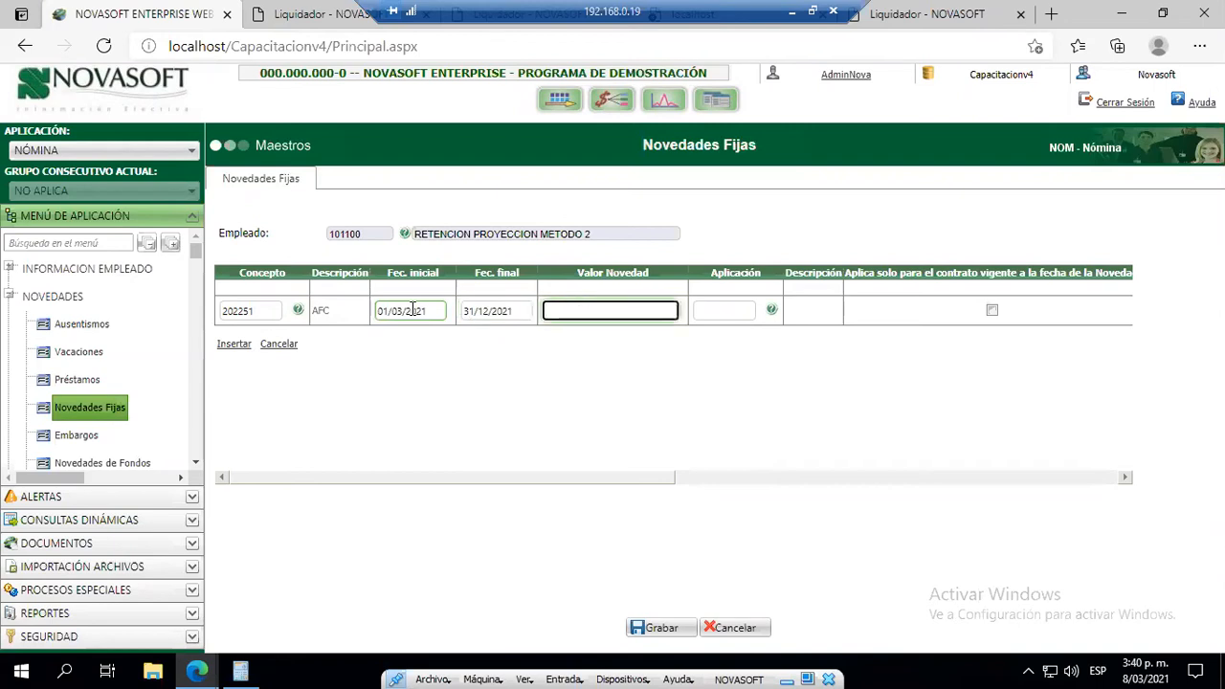
type("1000000")
key("Tab")
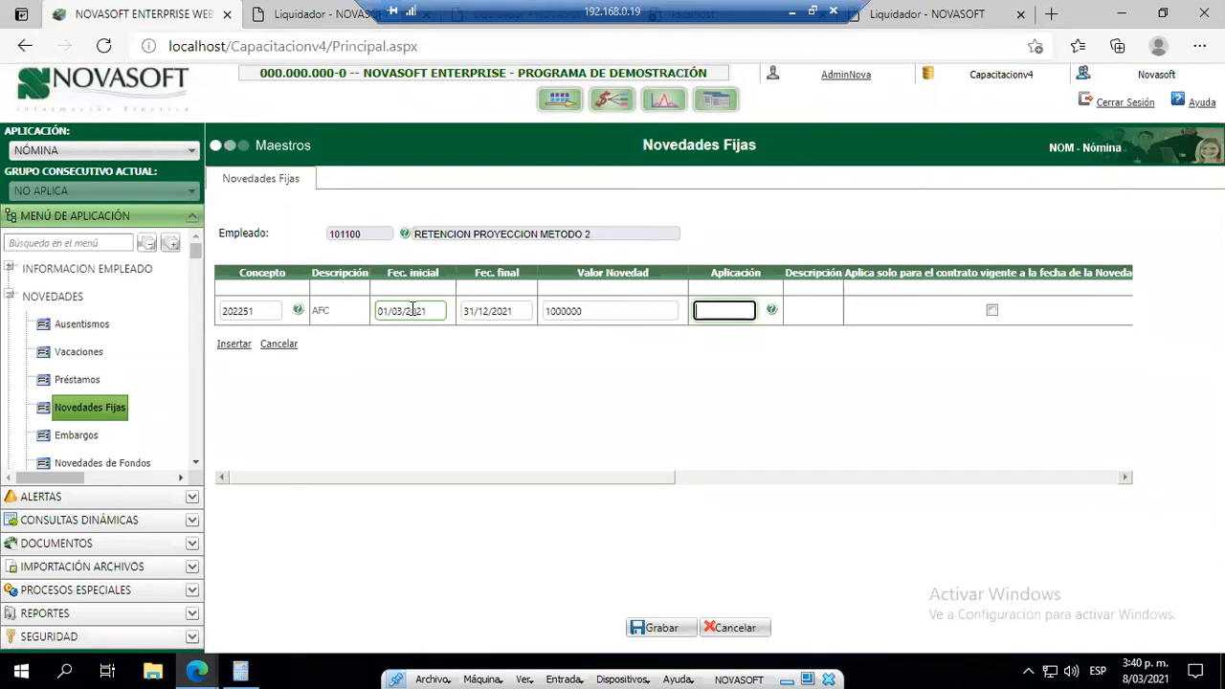
- Set the AFC record's Aplicación to 2da Quincena and enable Incluye Vacaciones and Incluye Licencias Remuneradas
left_click(767, 311)
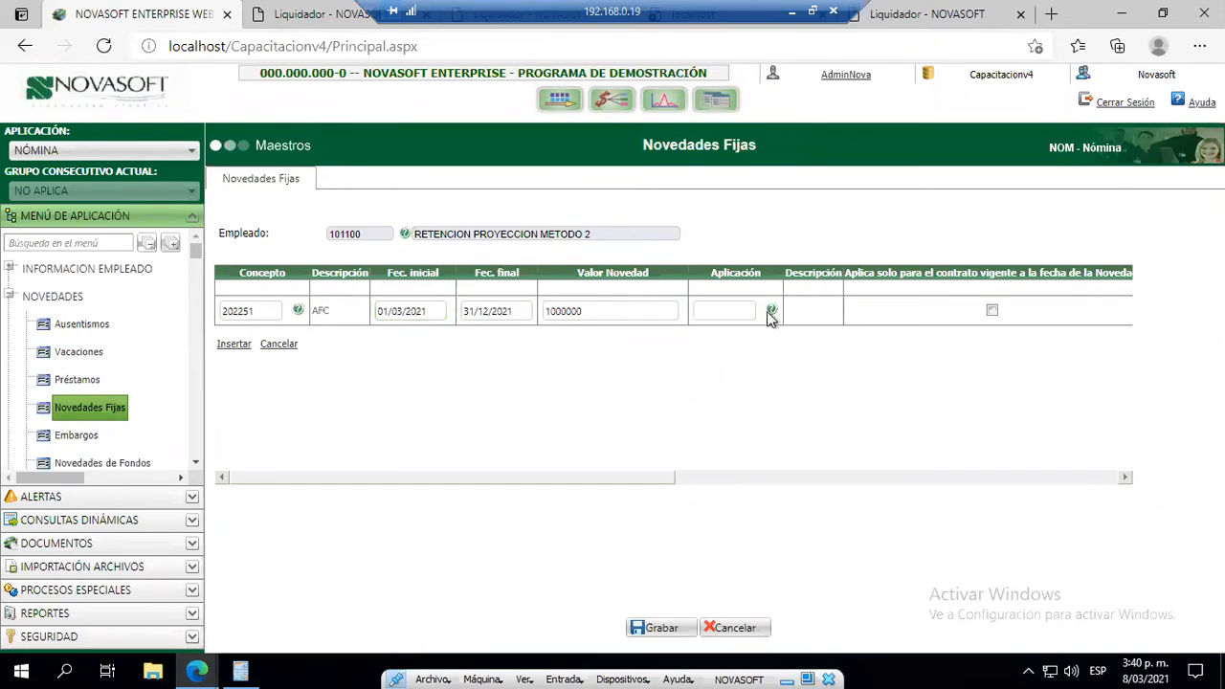
left_click(275, 285)
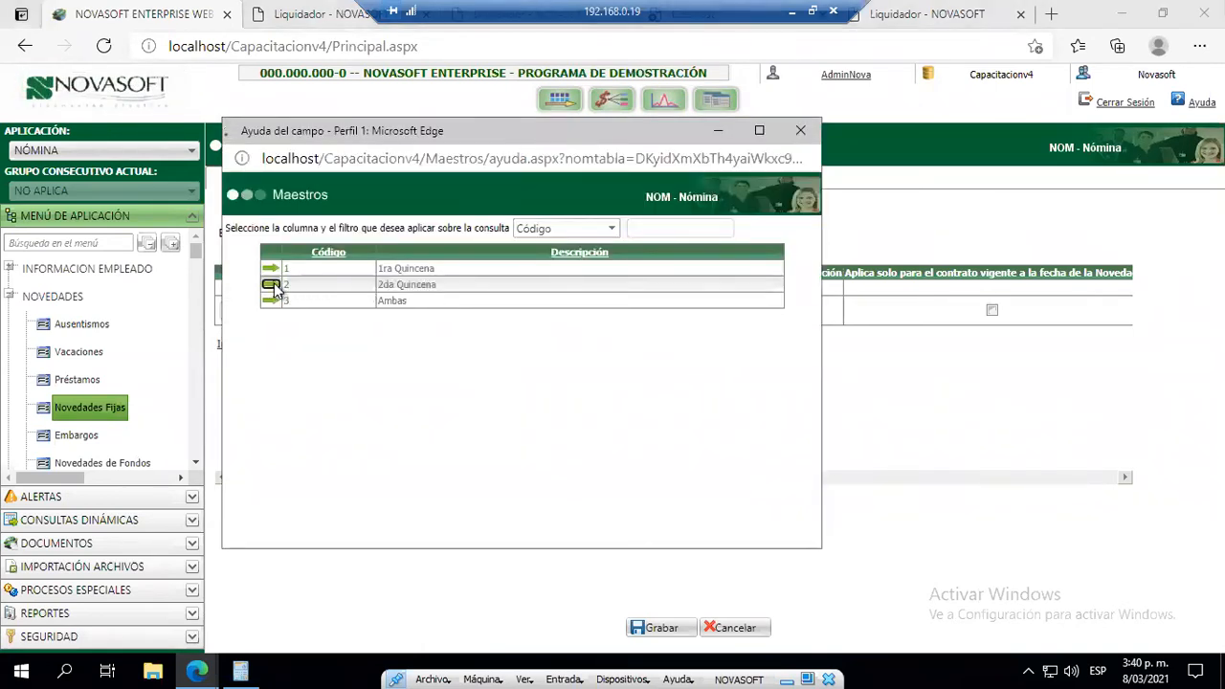
left_click(1023, 477)
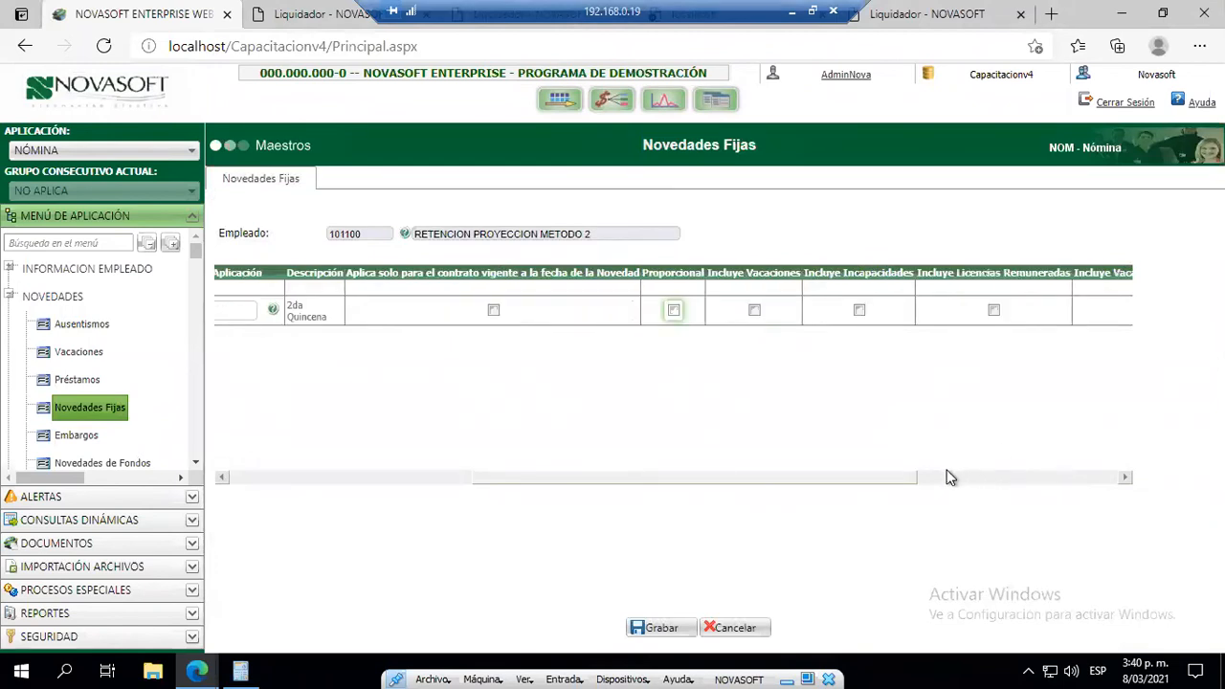
left_click(755, 311)
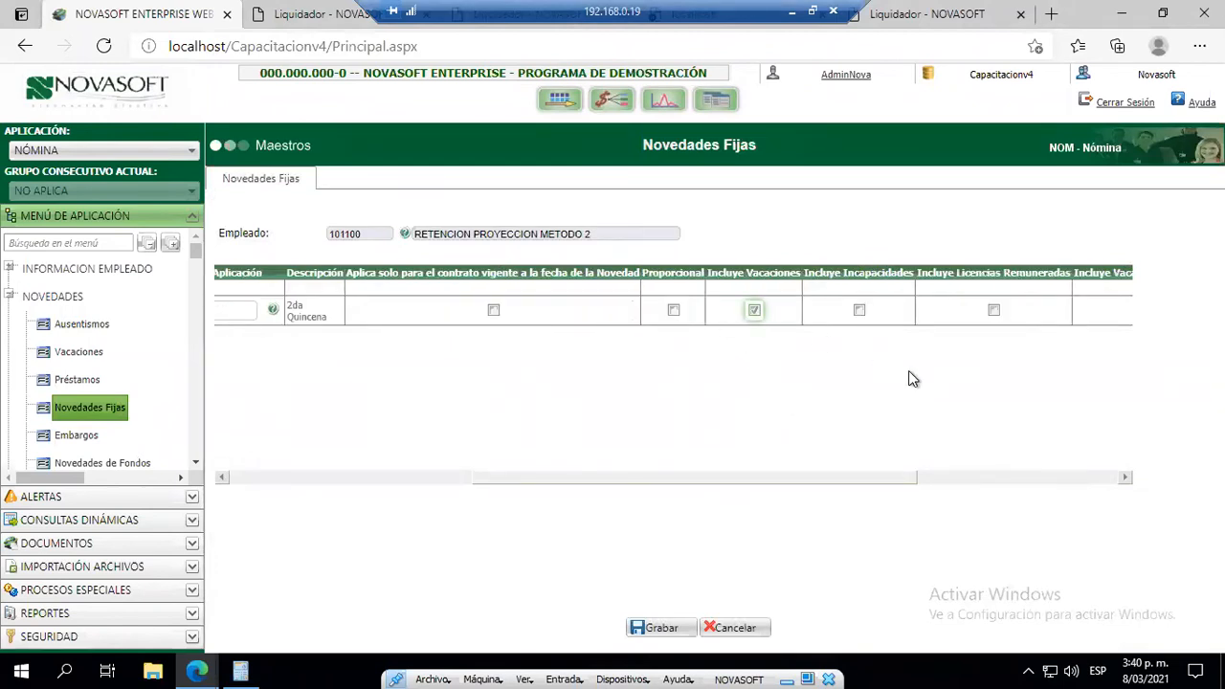
left_click(994, 311)
- Insert the AFC row and save the employee's fixed novelties
left_click_drag(907, 476, 410, 478)
left_click(235, 344)
left_click(662, 630)
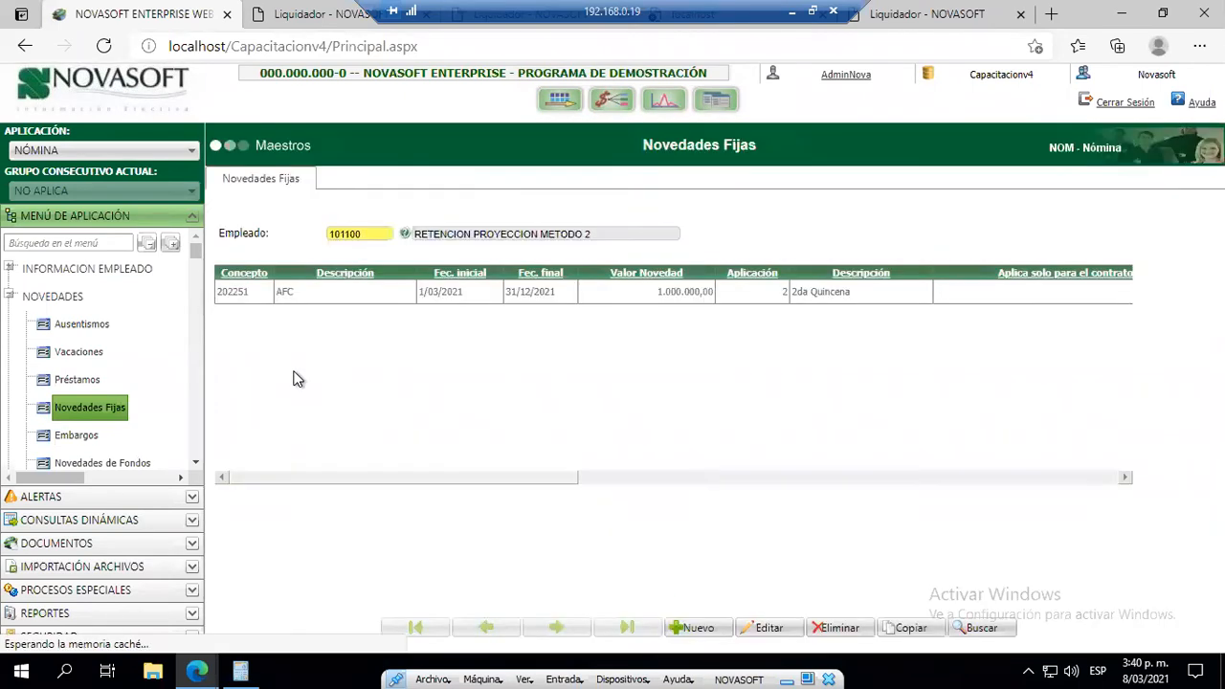
- Open Novedades de Fondos and look up the funds of employee RETENCION PROYECCION METODO 2
left_click(7, 297)
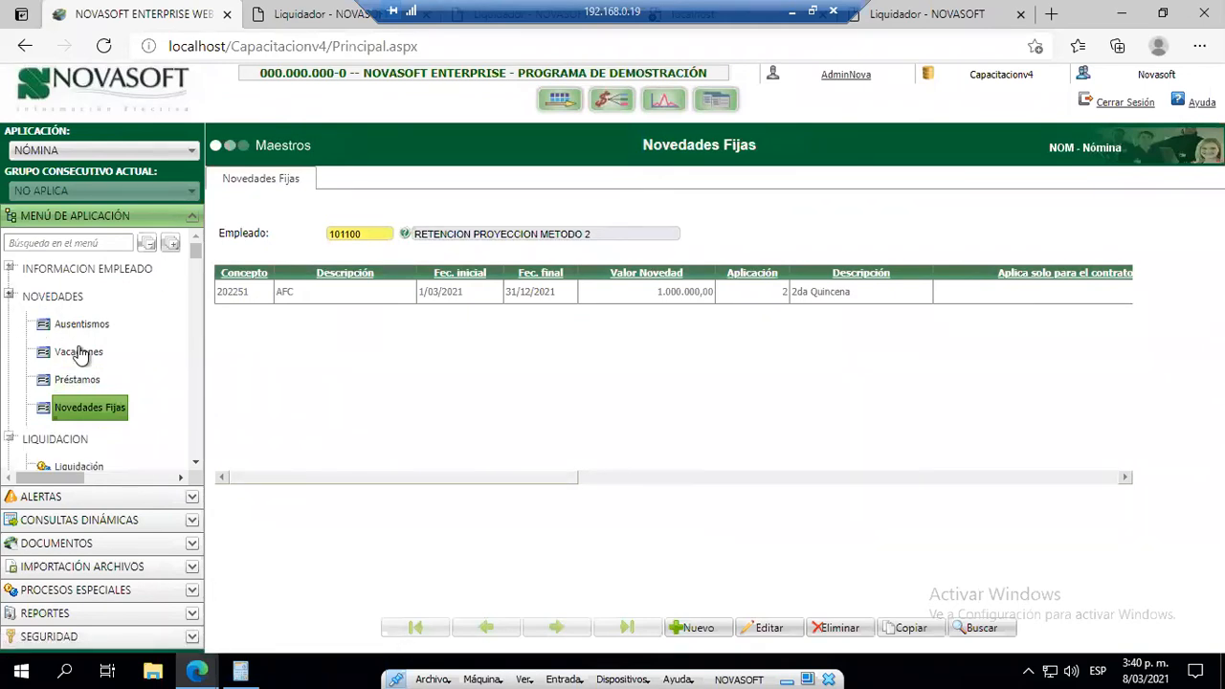
left_click(8, 325)
left_click(8, 298)
scroll(121, 427, "down", 5)
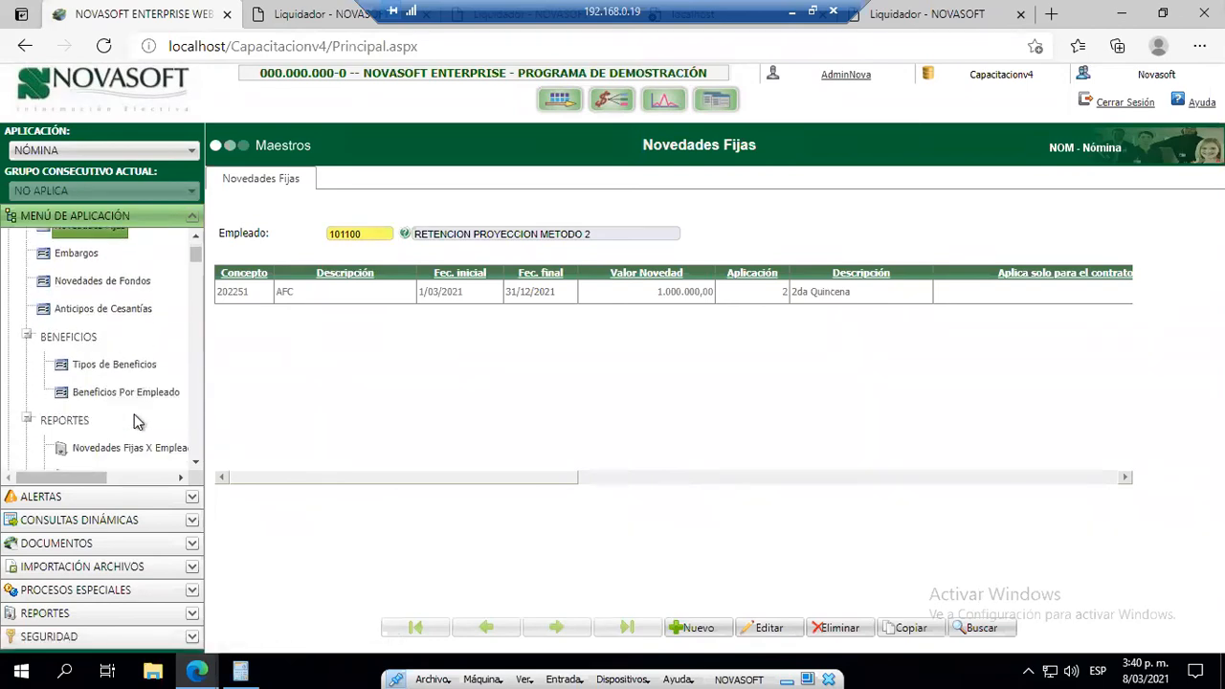
scroll(134, 421, "up", 5)
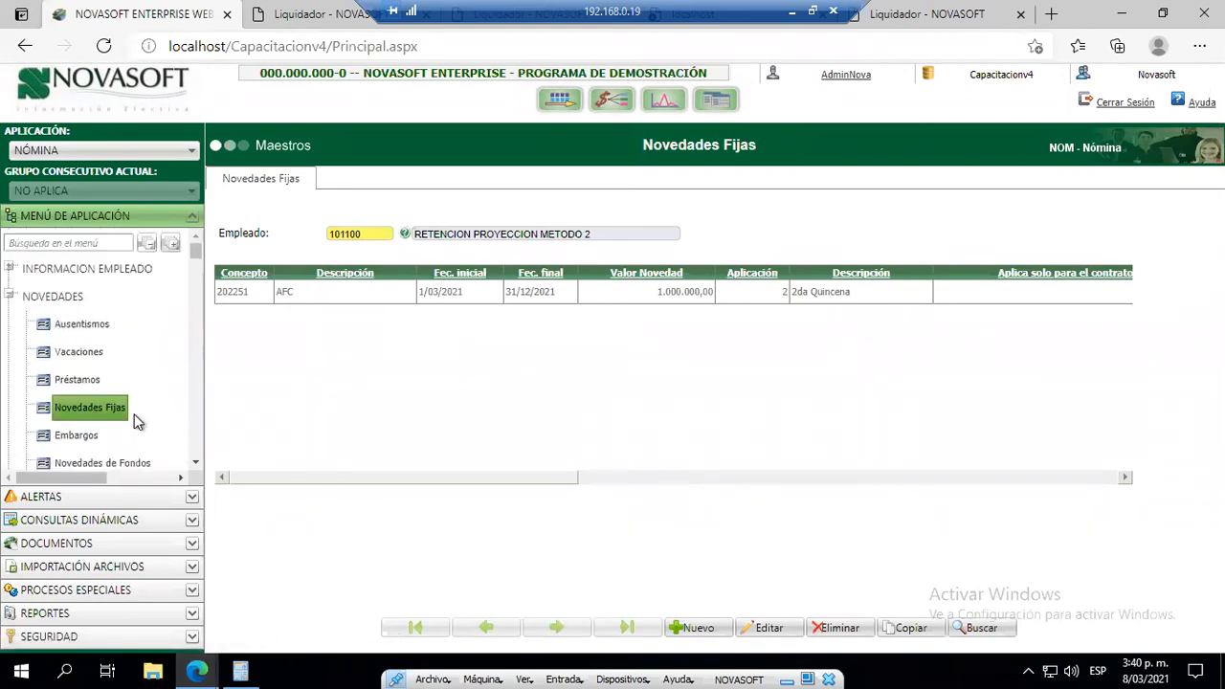
left_click(99, 473)
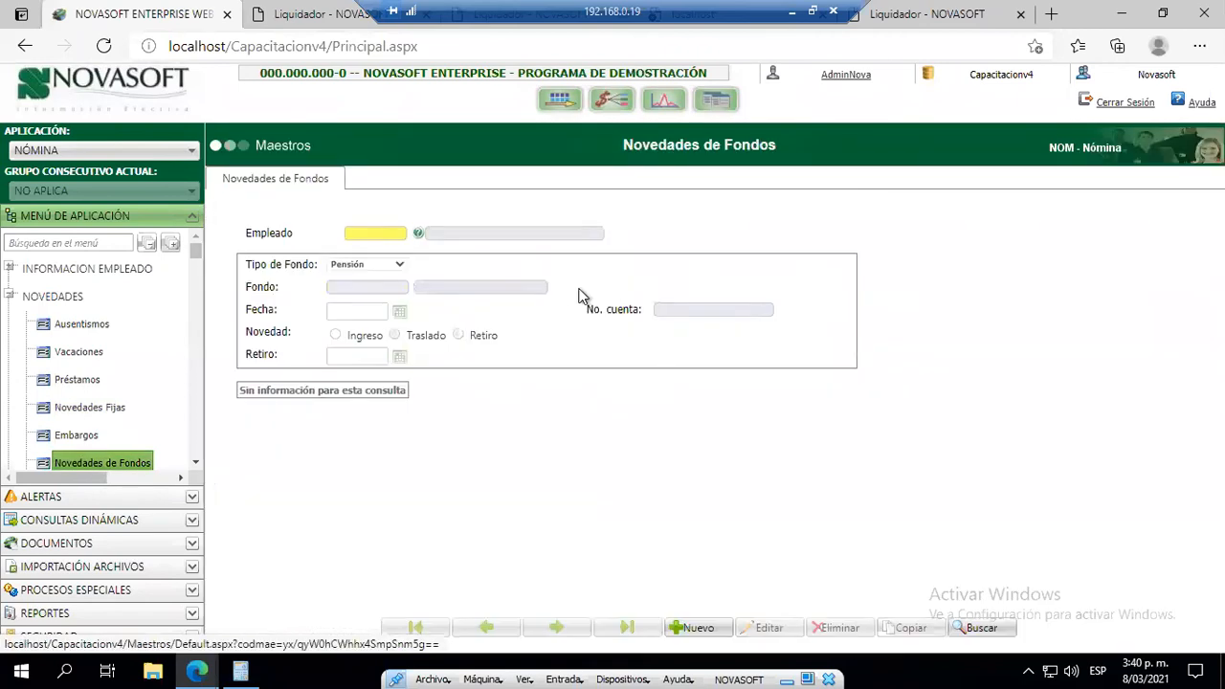
left_click(360, 234)
type("101100")
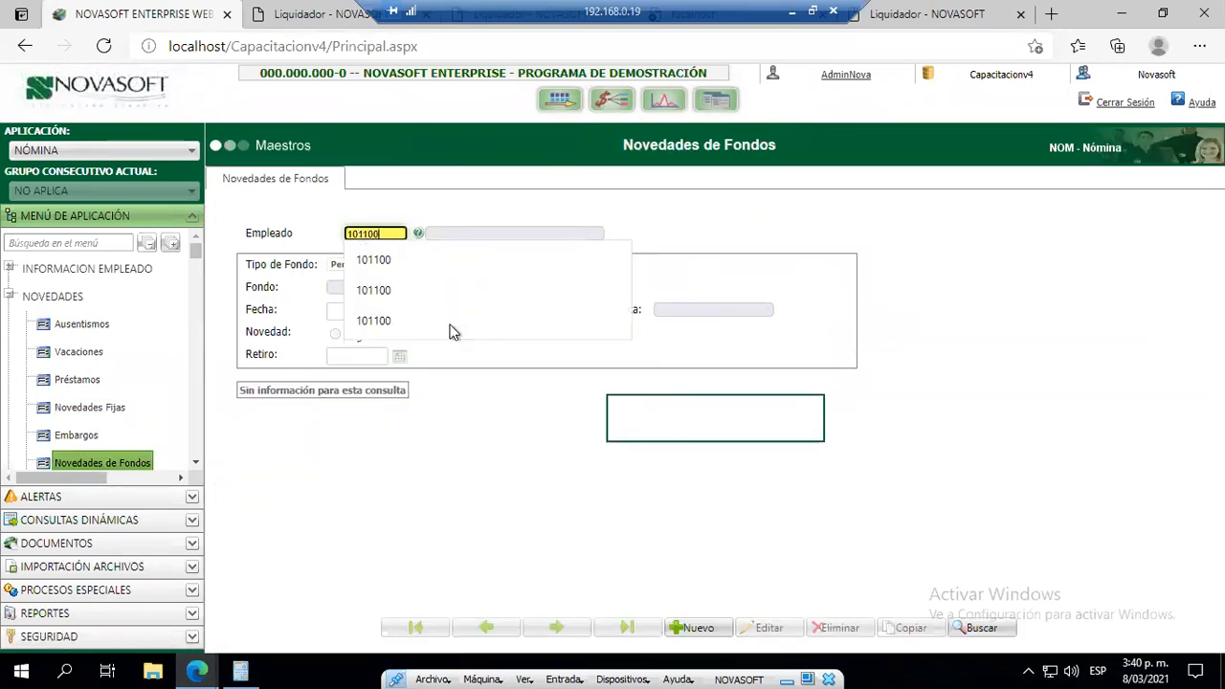
left_click(485, 359)
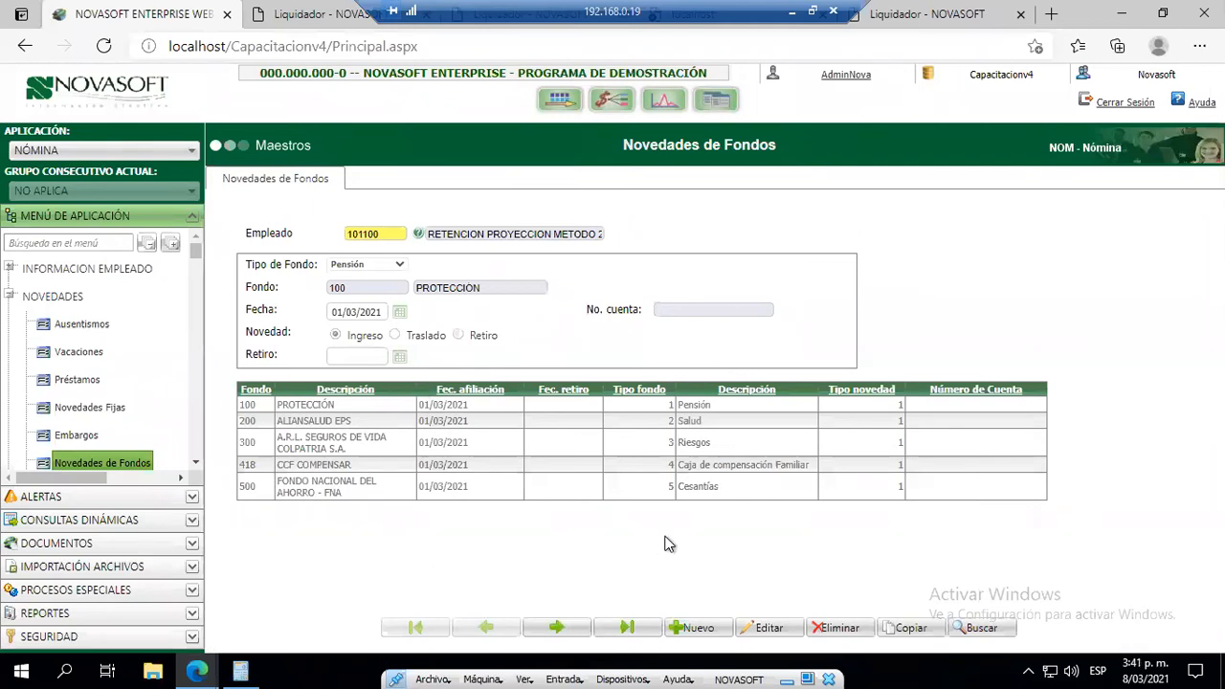
- Start a new fund record and enter the code of employee RETENCION PROYECCION METODO 2
left_click(720, 631)
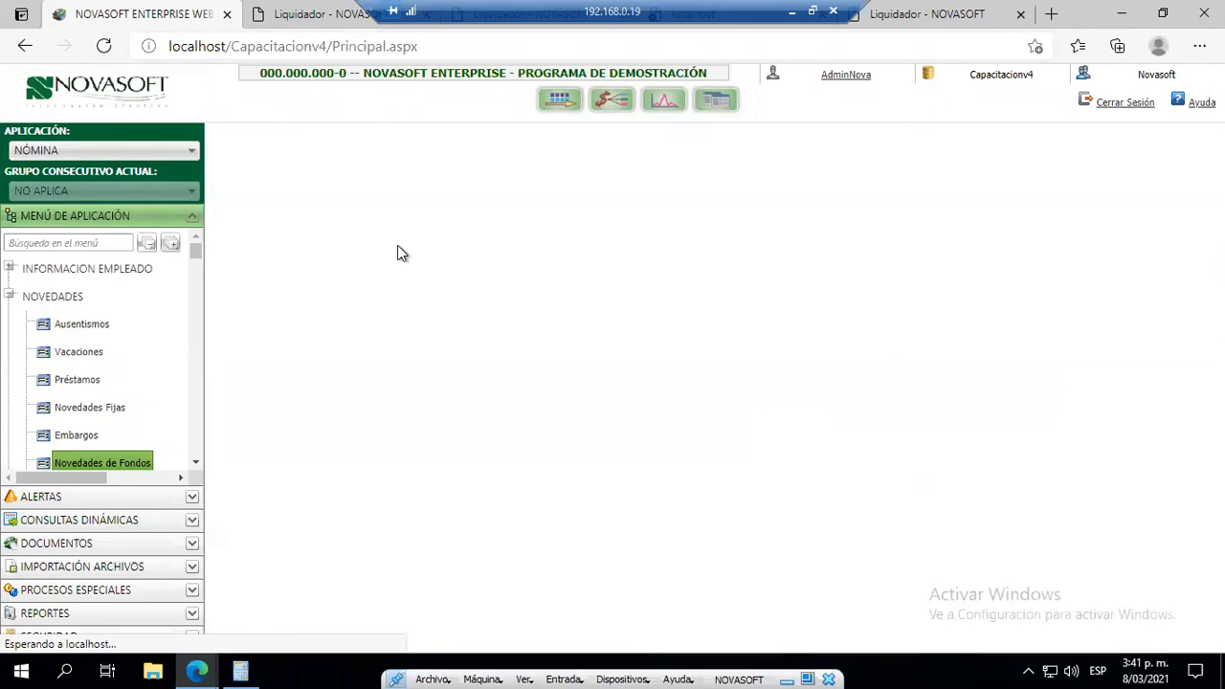
left_click(391, 234)
type("101")
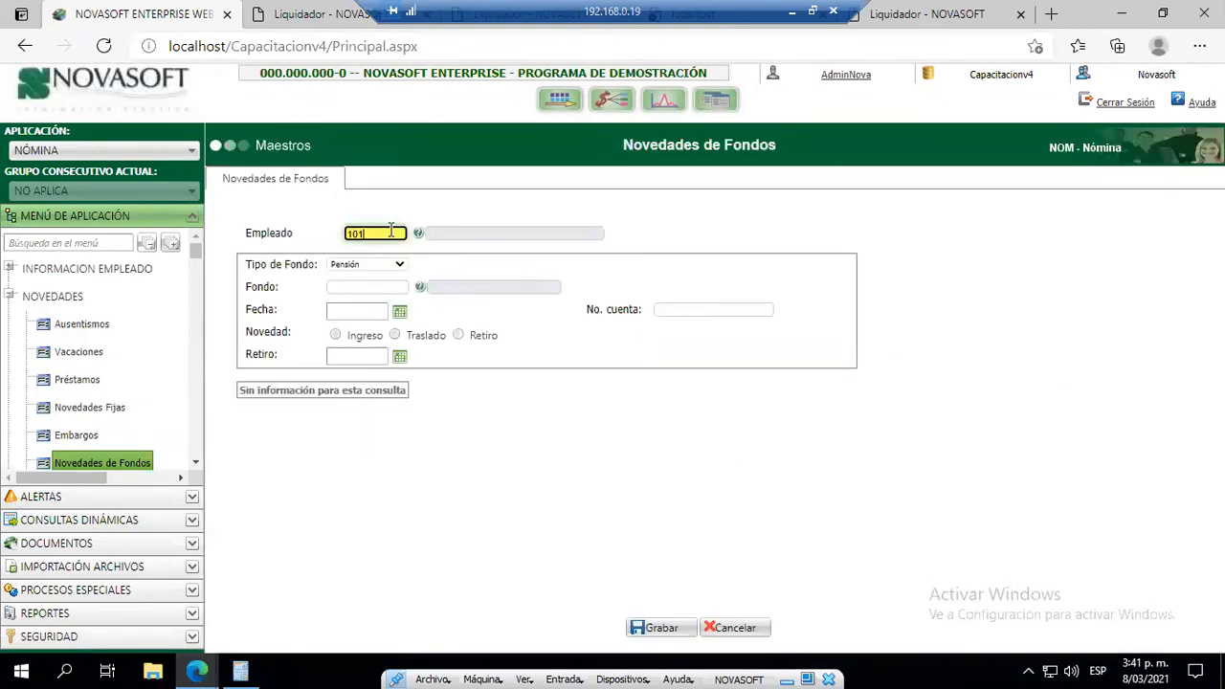
type("100")
key("Tab")
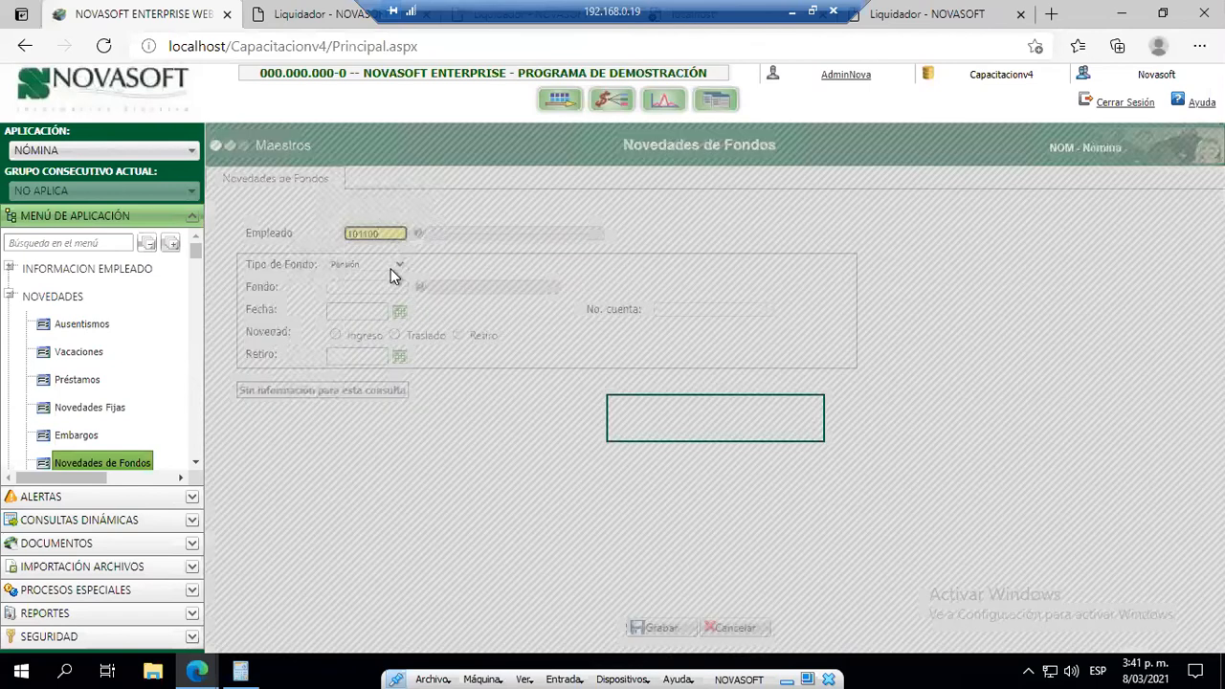
- Set the fund type to Ahorro Programado (AFC) and choose fund 701, AFC BANCOLOMBIA
left_click(372, 265)
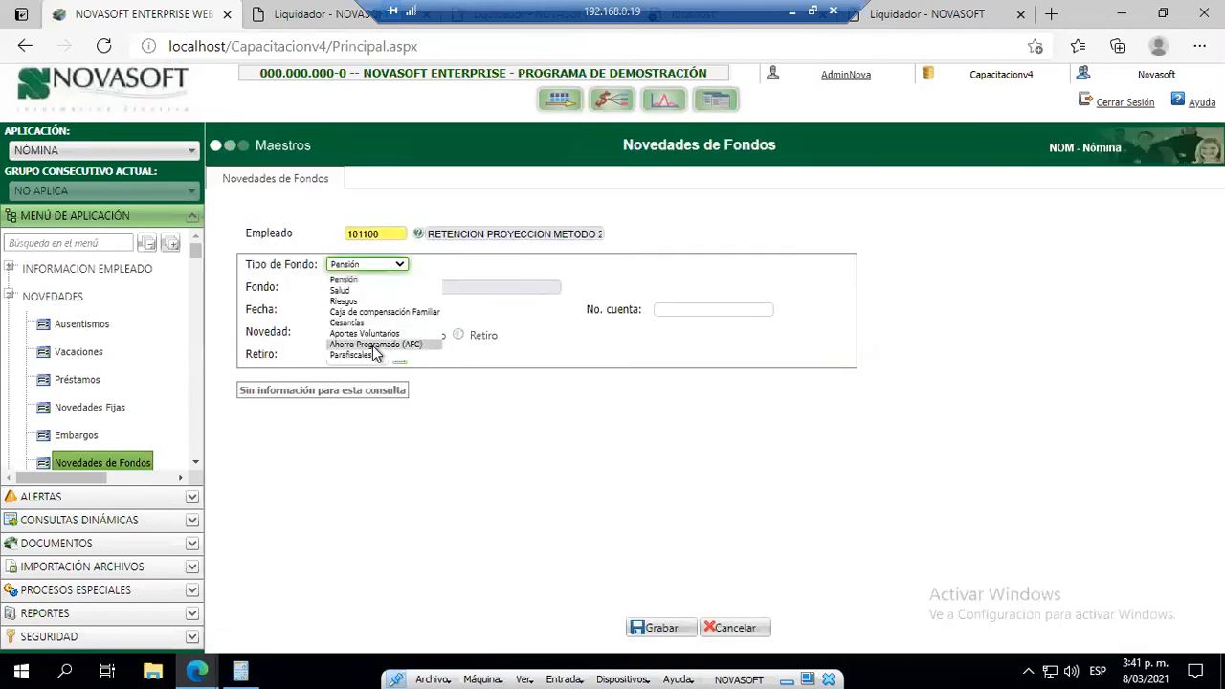
left_click(372, 346)
left_click(368, 288)
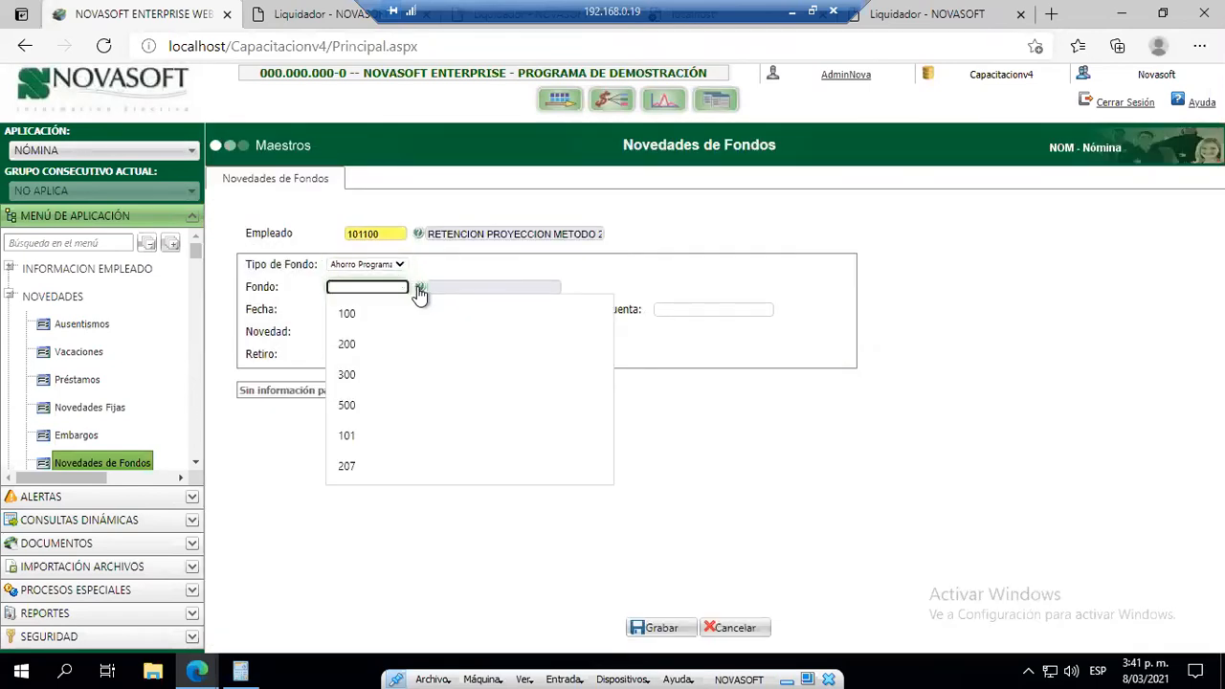
left_click(419, 286)
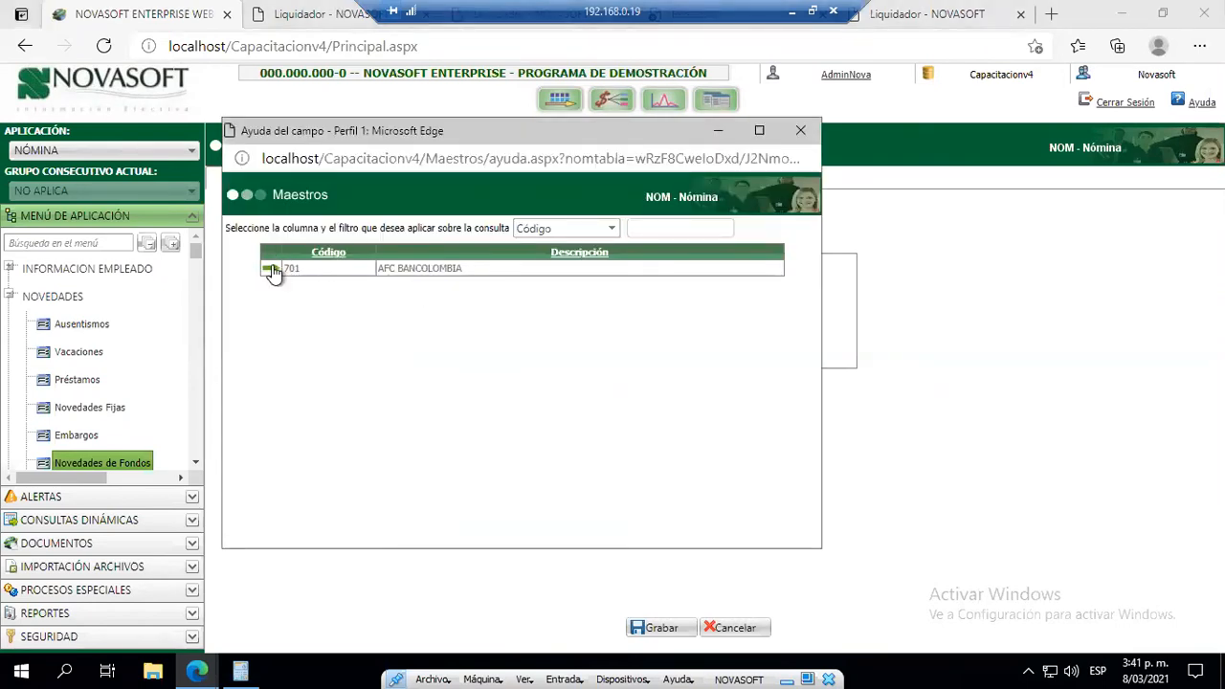
left_click(271, 270)
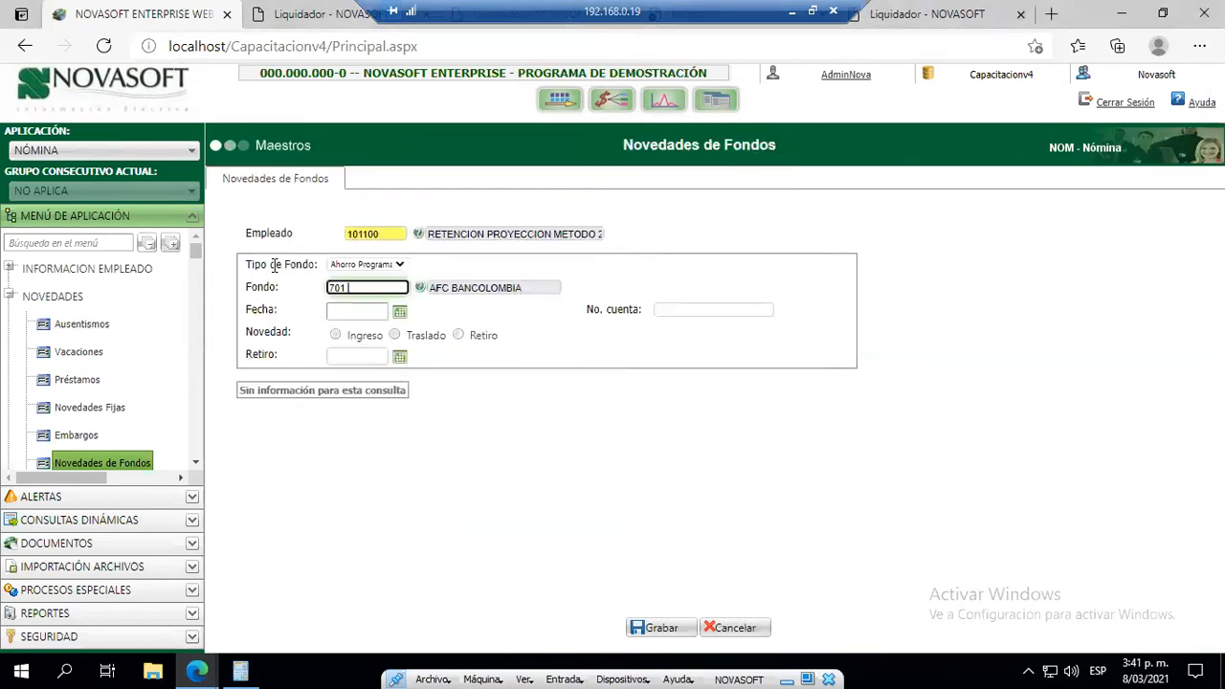
- Date the fund affiliation 01/03/2021 with novelty type Ingreso, save the record and dismiss the message
left_click(400, 314)
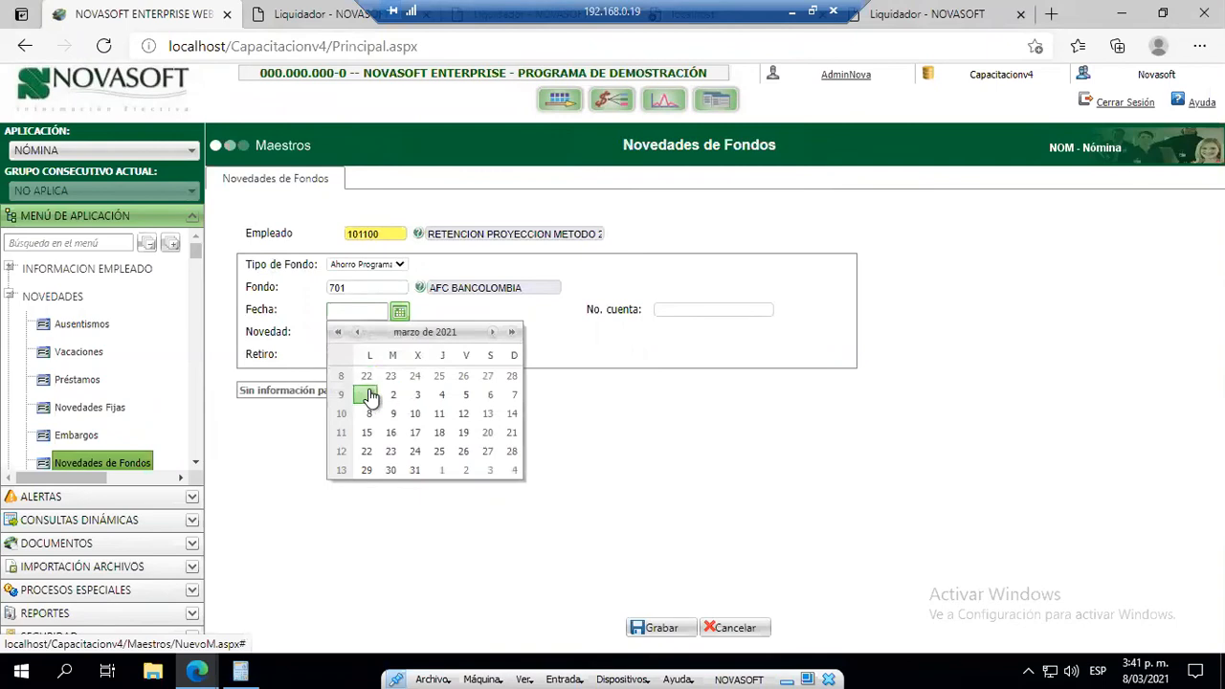
left_click(369, 395)
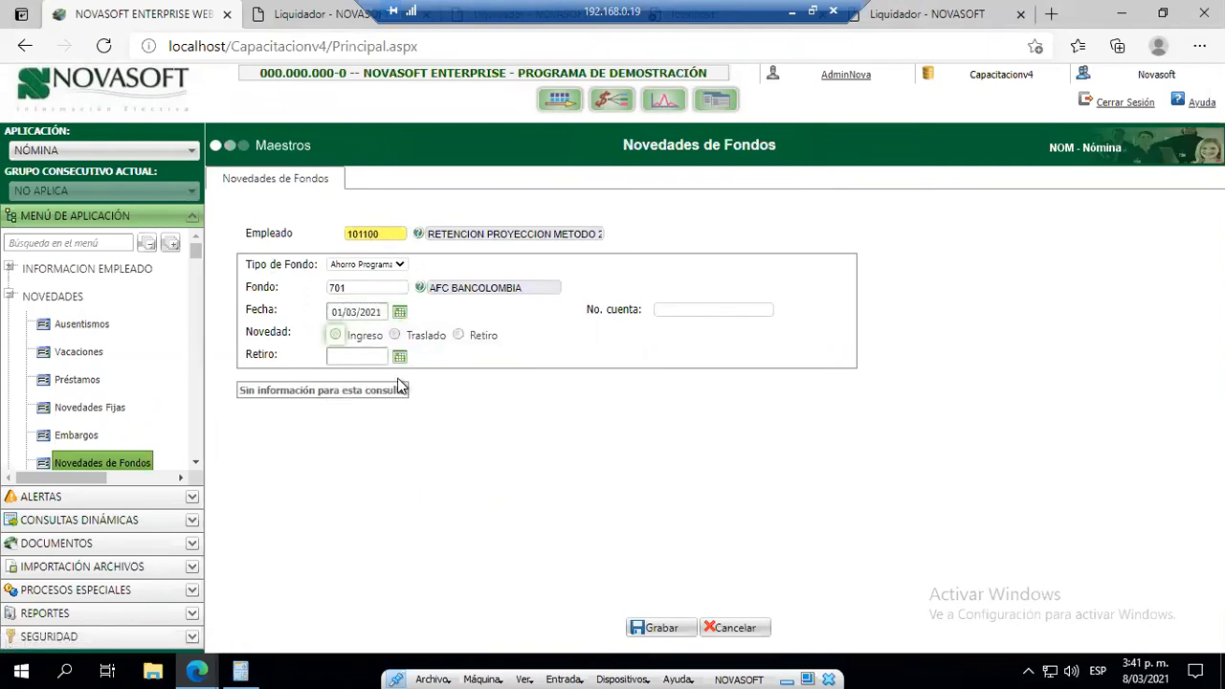
left_click(663, 629)
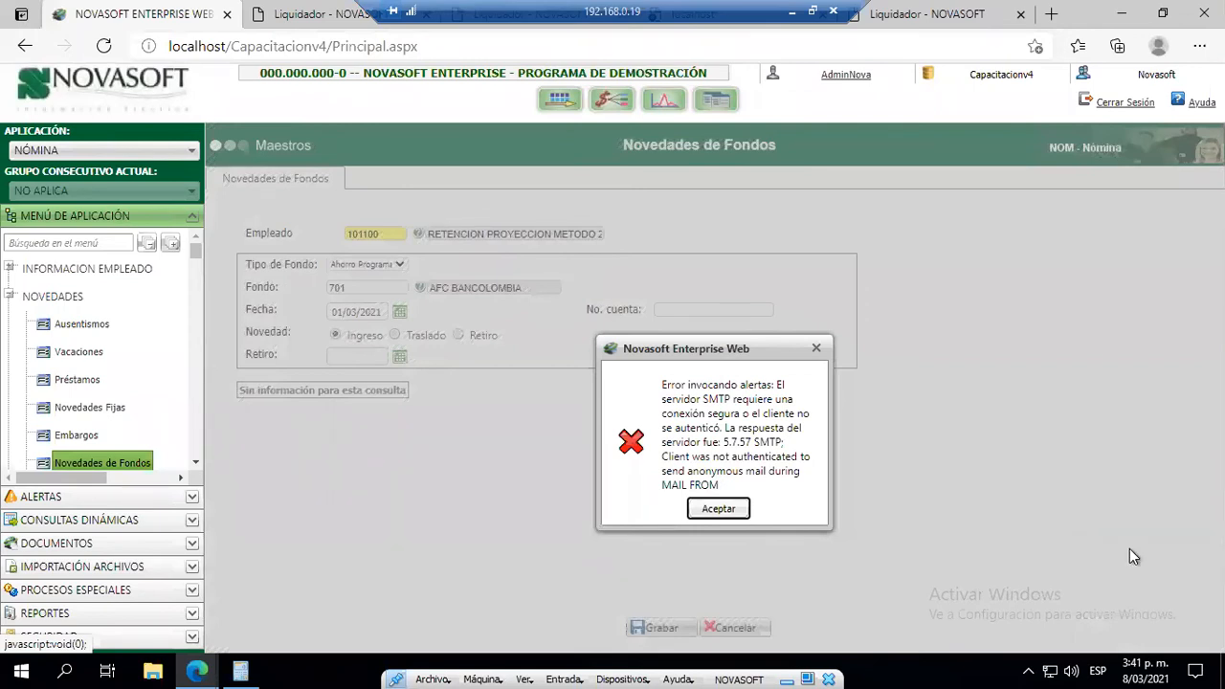
left_click(717, 512)
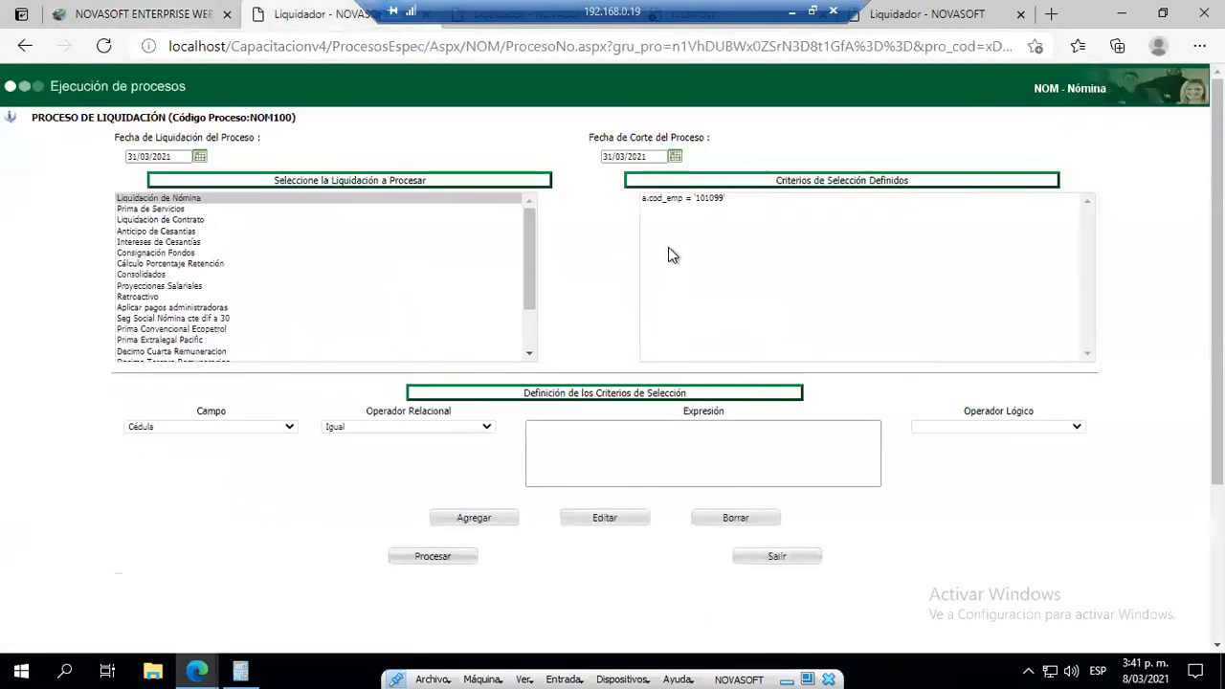
- Switch to the Liquidador page, run Liquidación de Nómina with the existing employee criterion and close the results
left_click(685, 197)
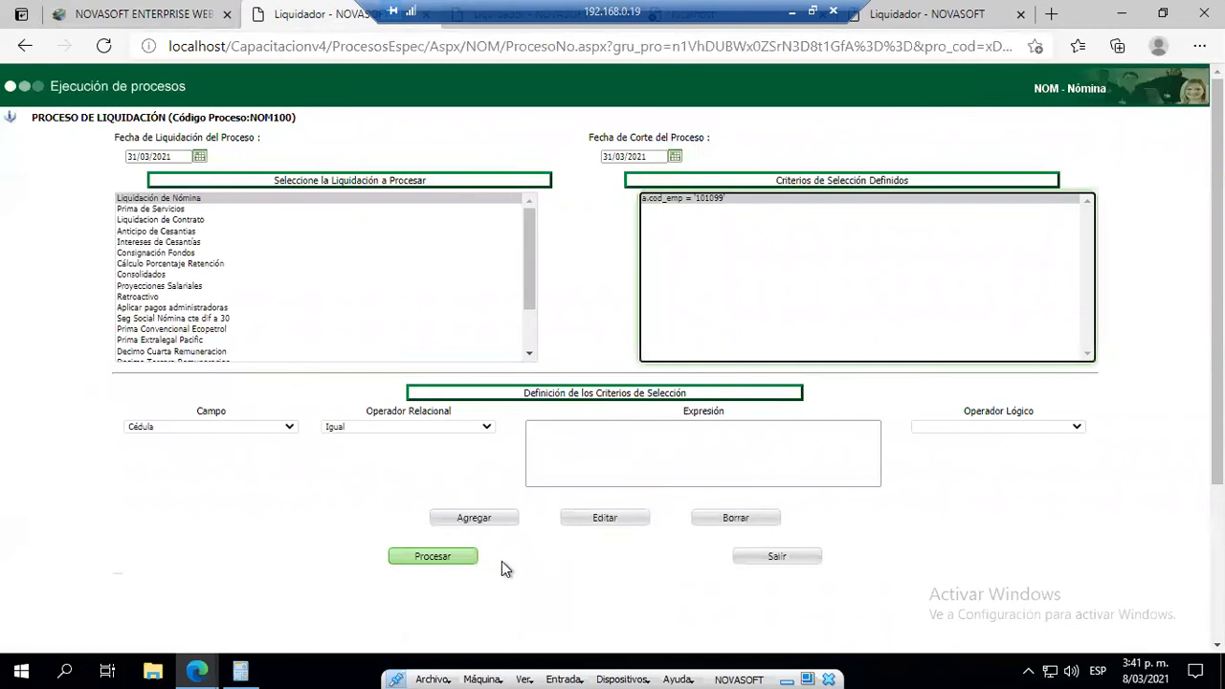
left_click(445, 563)
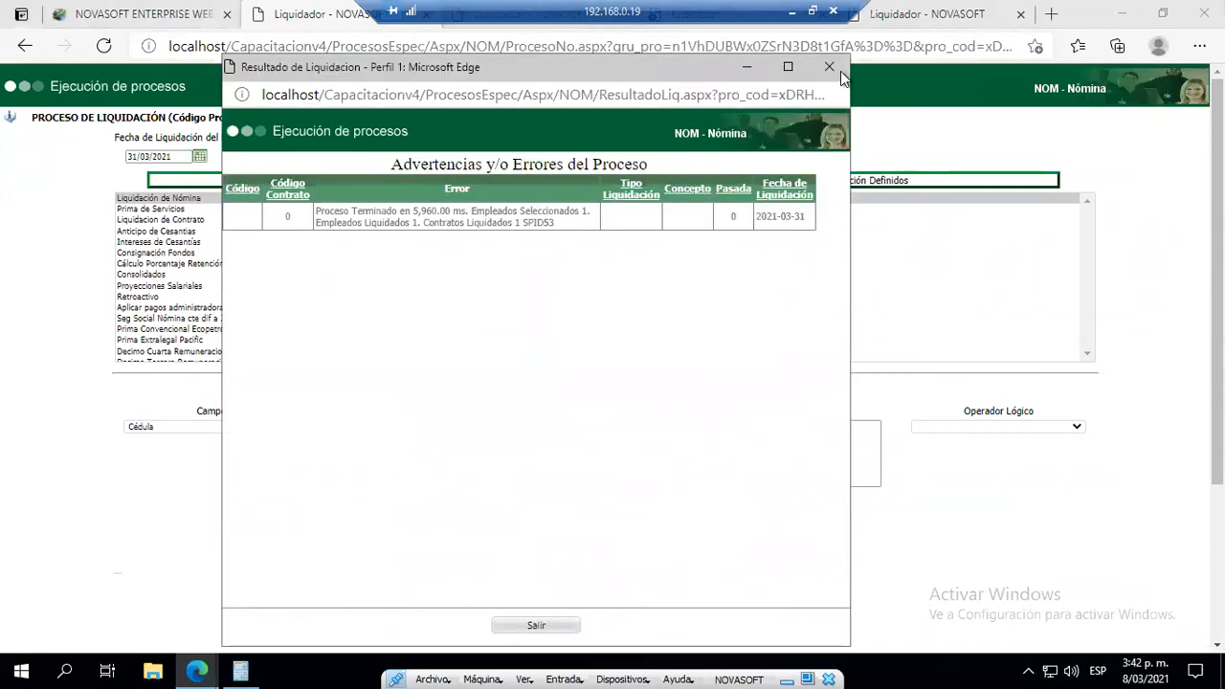
left_click(829, 67)
- Replace the existing selection criterion with one where Cédula equals the code of employee RETENCION PROYECCION METODO 2
left_click(685, 198)
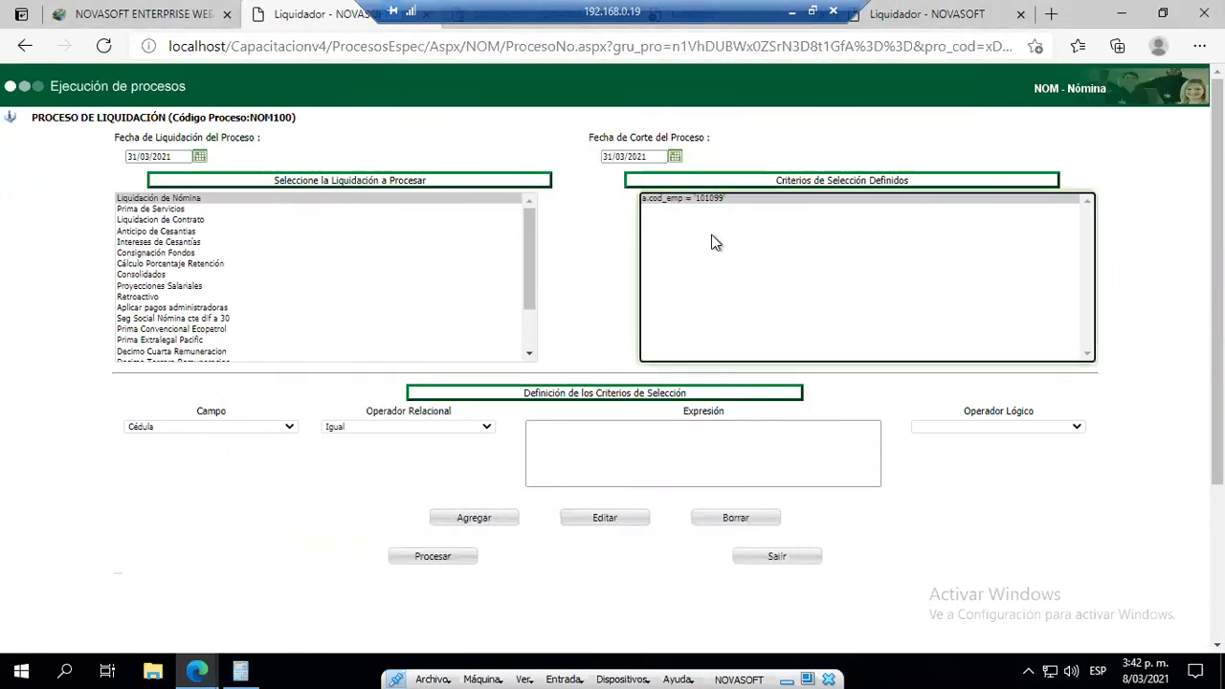
left_click(717, 529)
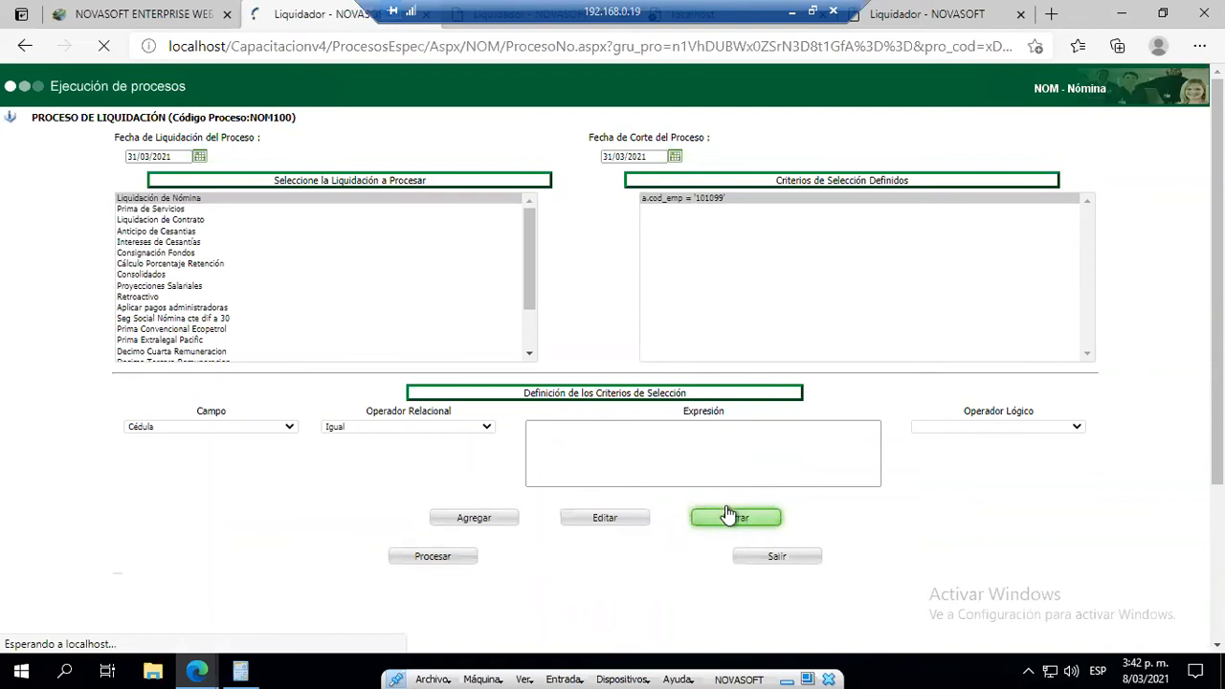
left_click(624, 457)
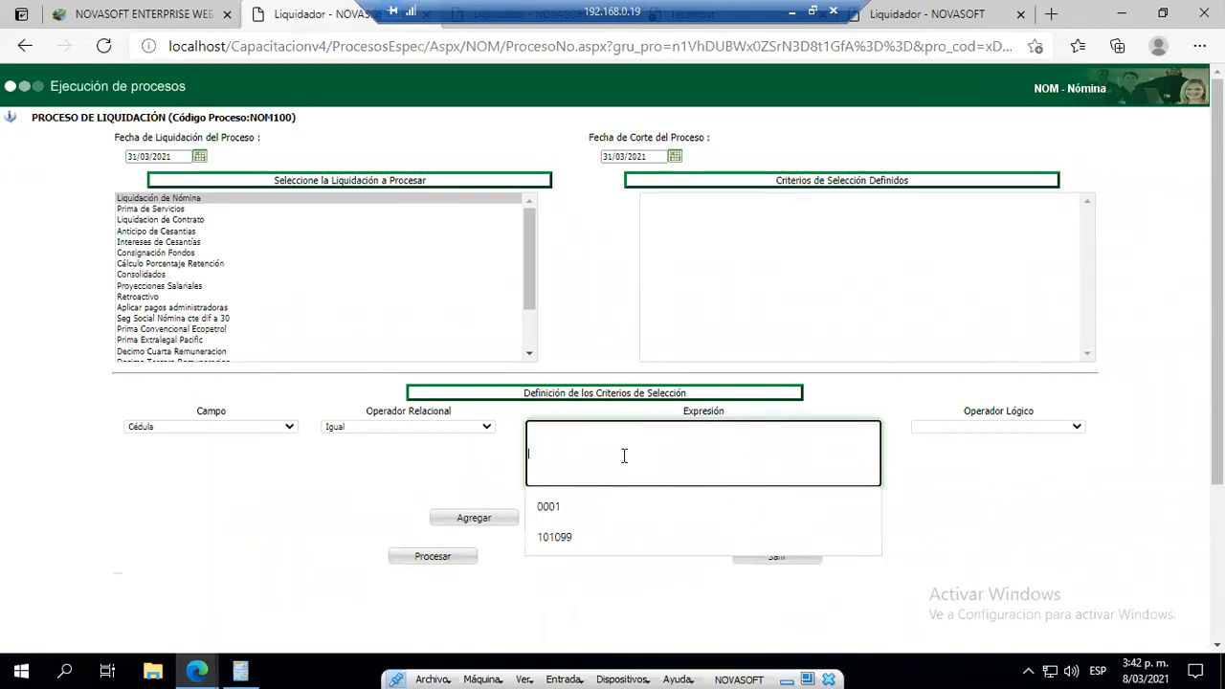
type("101100")
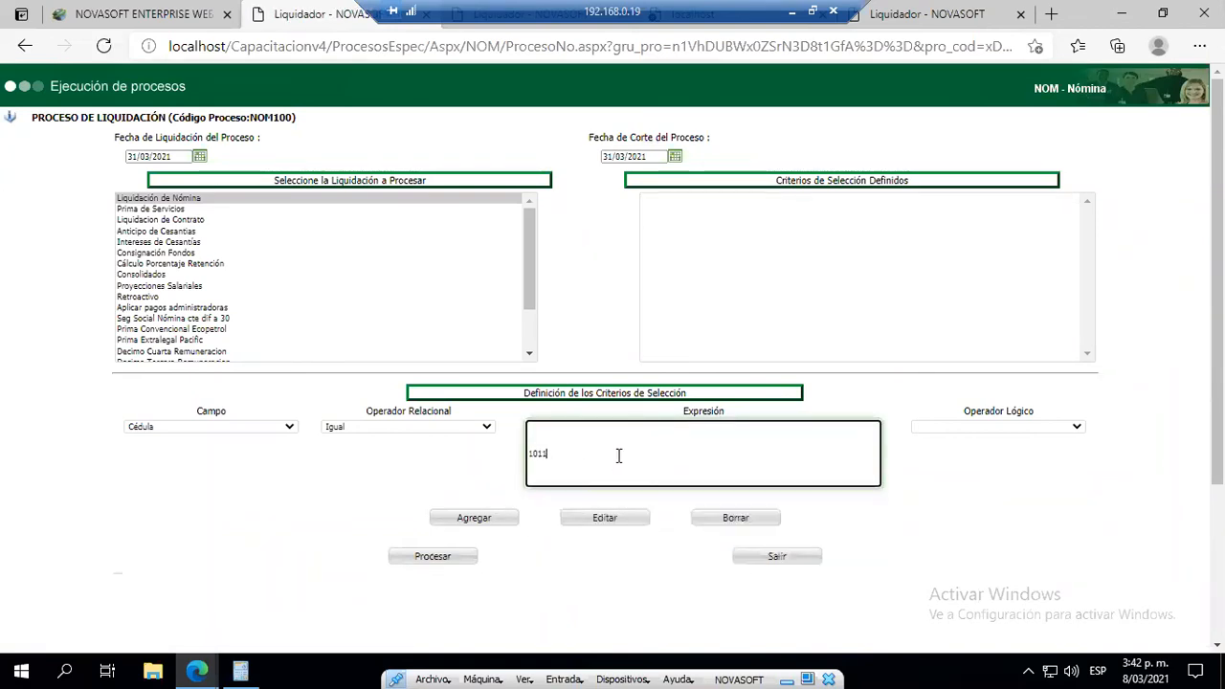
left_click(485, 523)
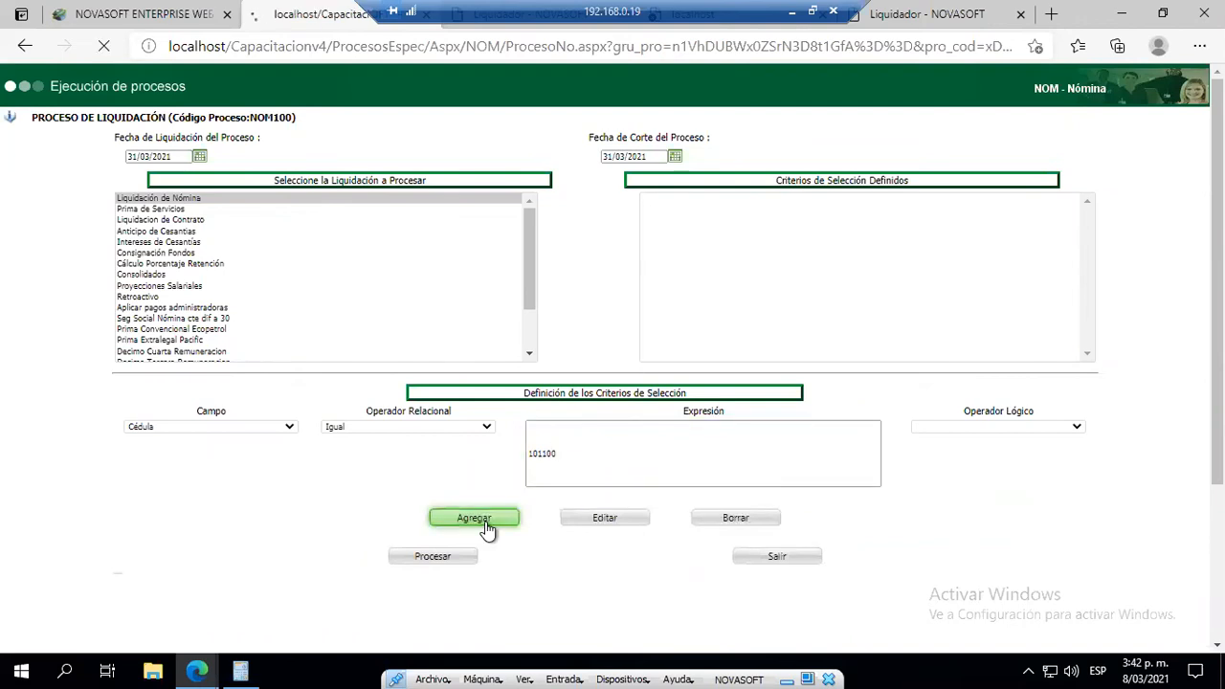
- Process Liquidación de Nómina for that employee, then close the results and the leftover localhost window
left_click(451, 565)
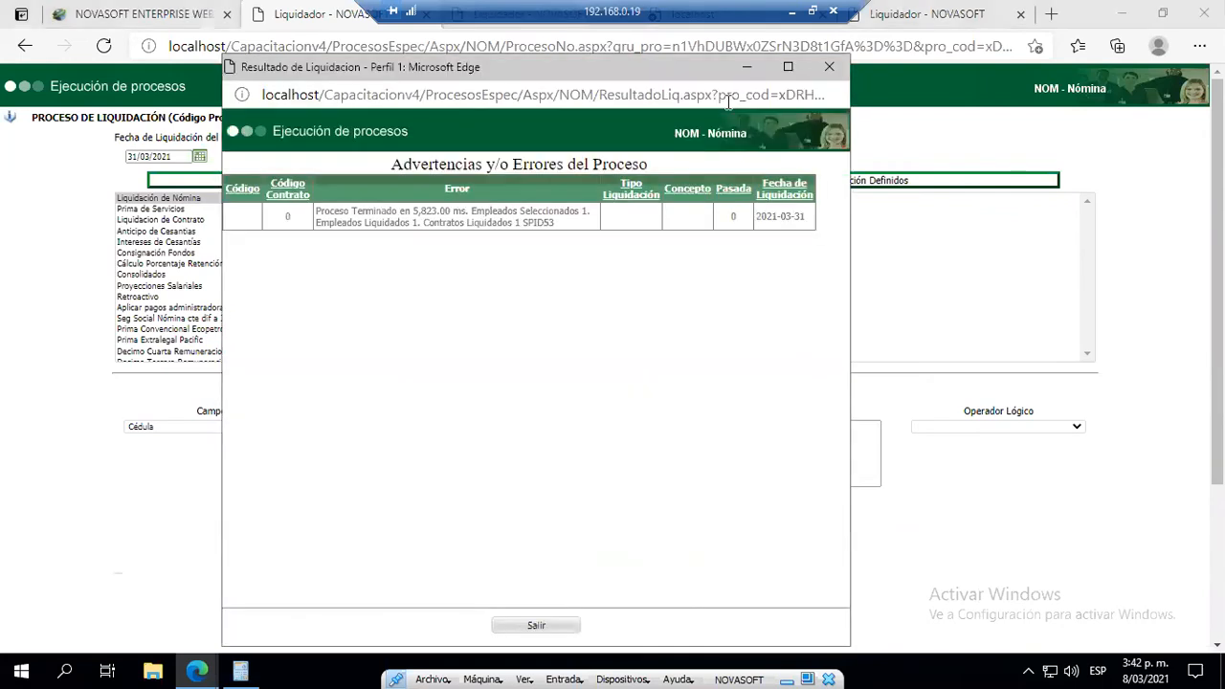
left_click(830, 65)
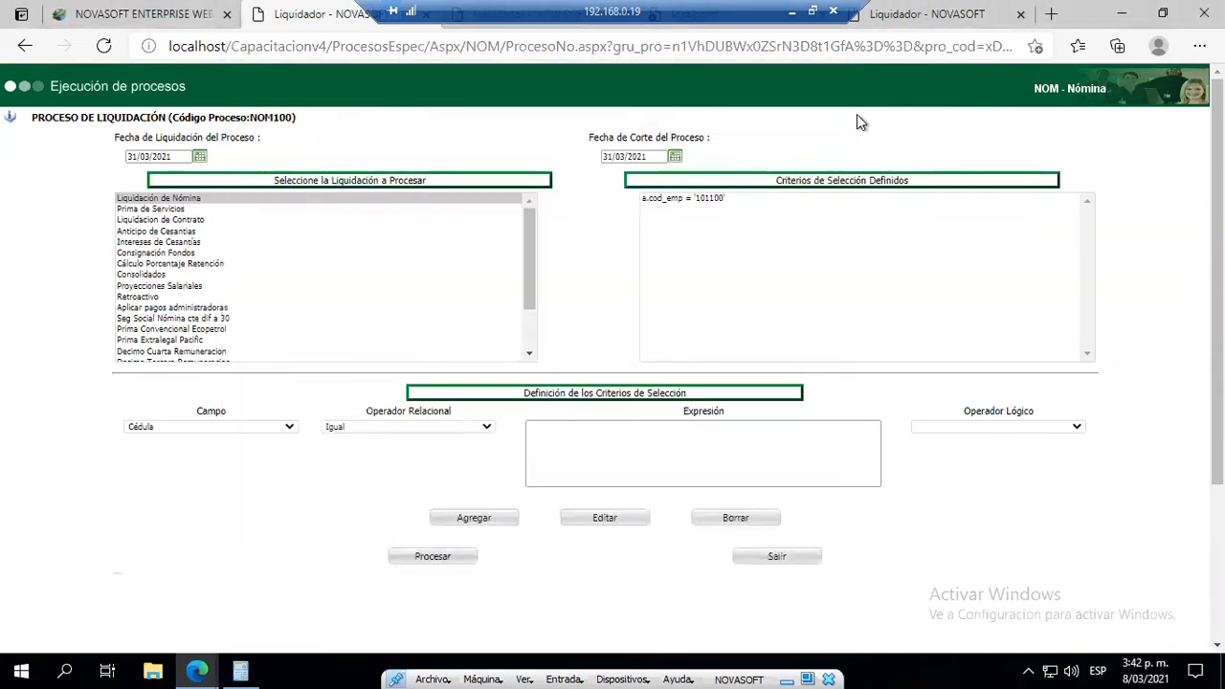
mouse_move(193, 672)
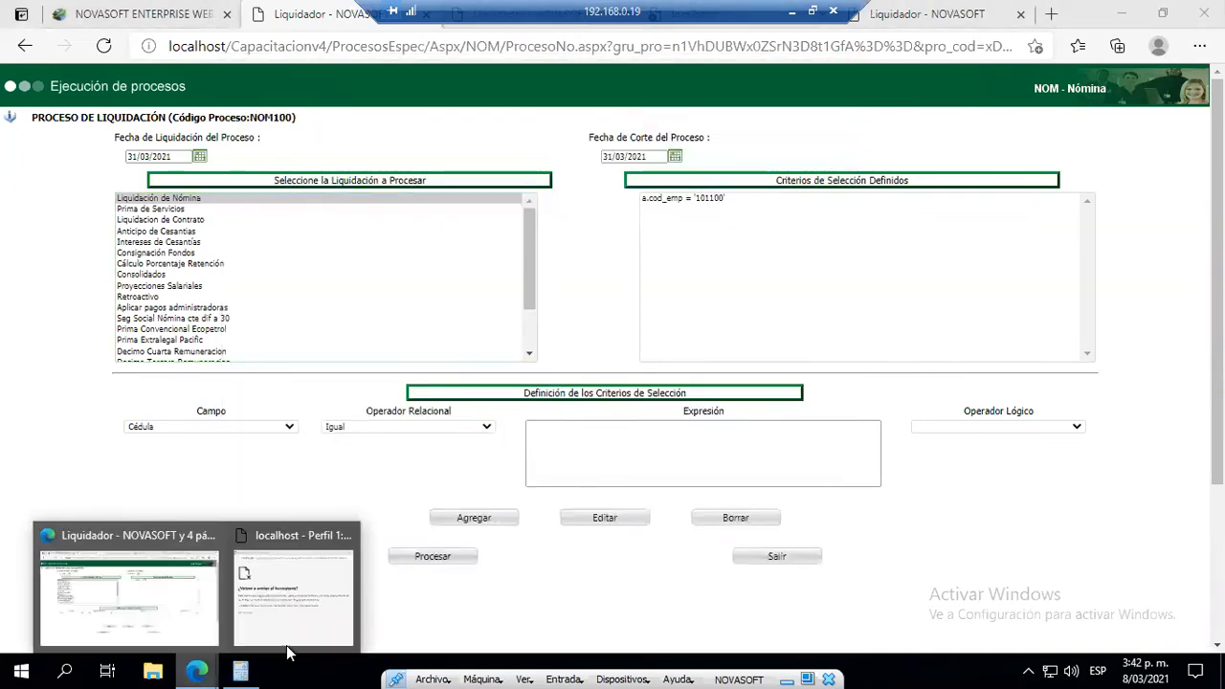
left_click(299, 601)
left_click(814, 130)
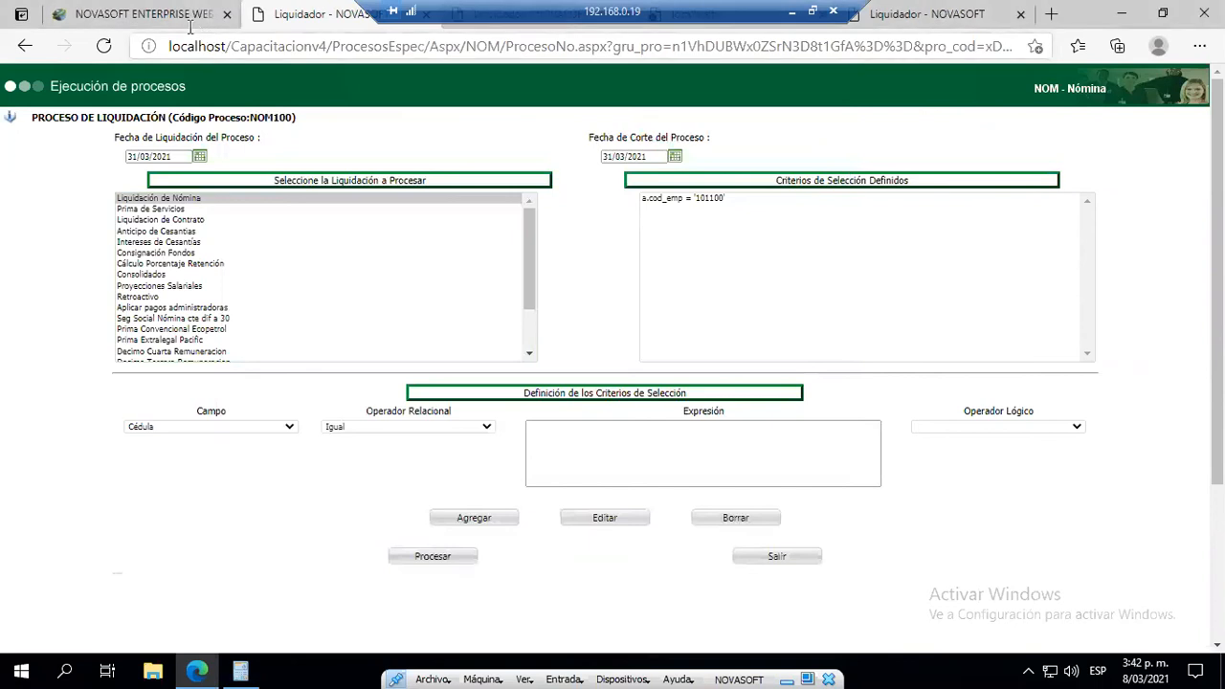
- Return to the main NOVASOFT page, search the application menu for 2017 and open the Bases de Retención 2017 report
left_click(134, 14)
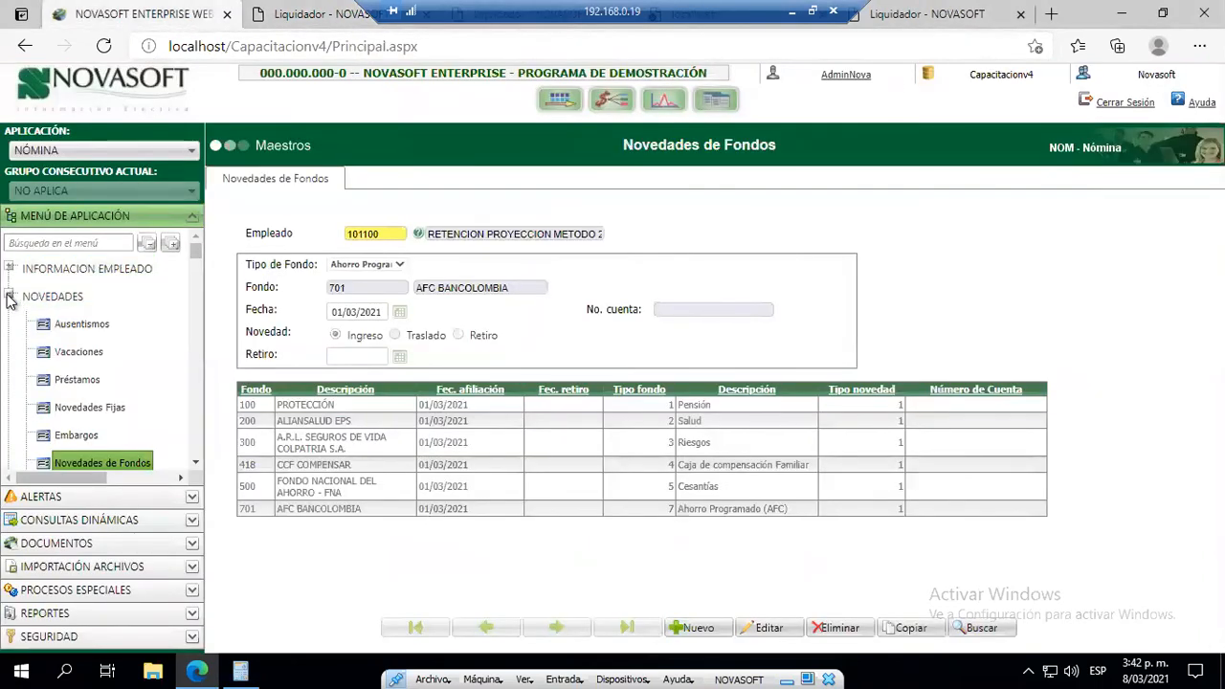
left_click(10, 298)
left_click(41, 354)
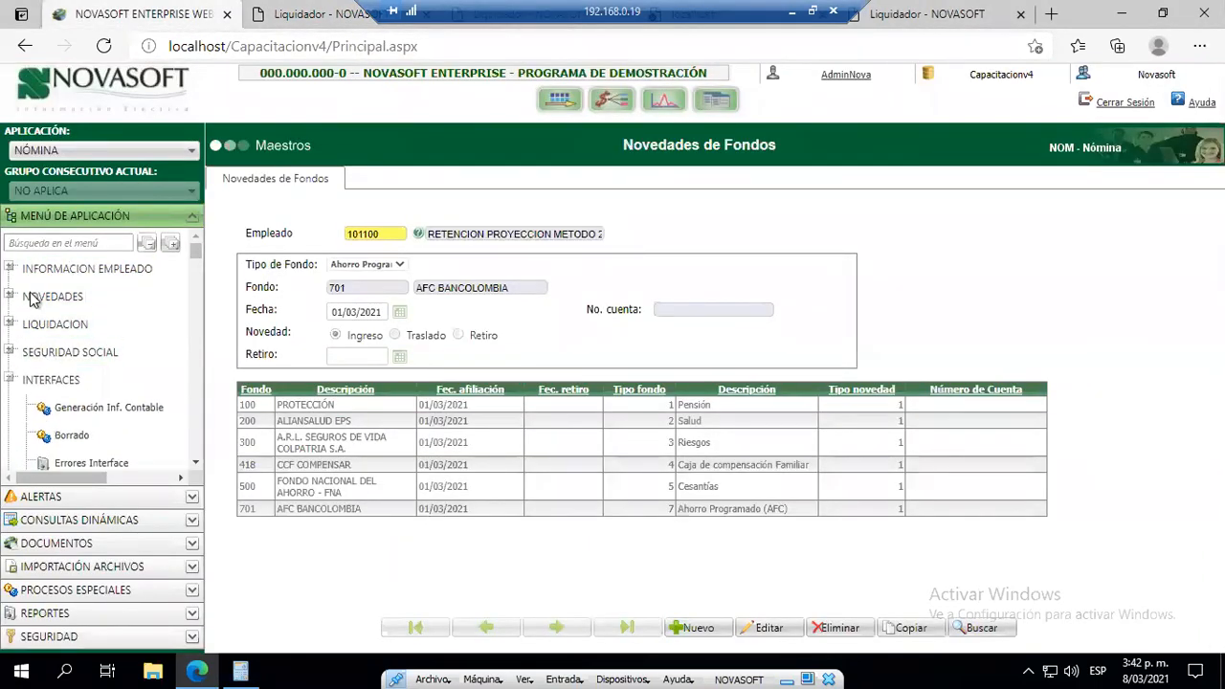
left_click(62, 239)
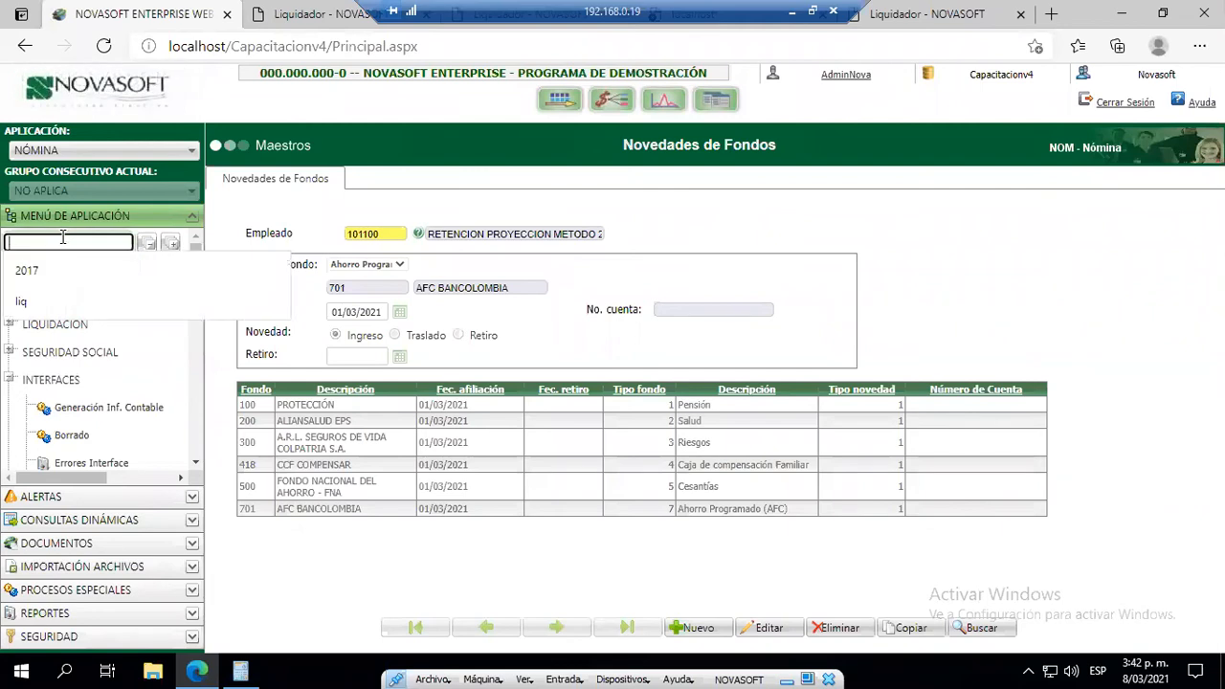
type("2017")
key("Return")
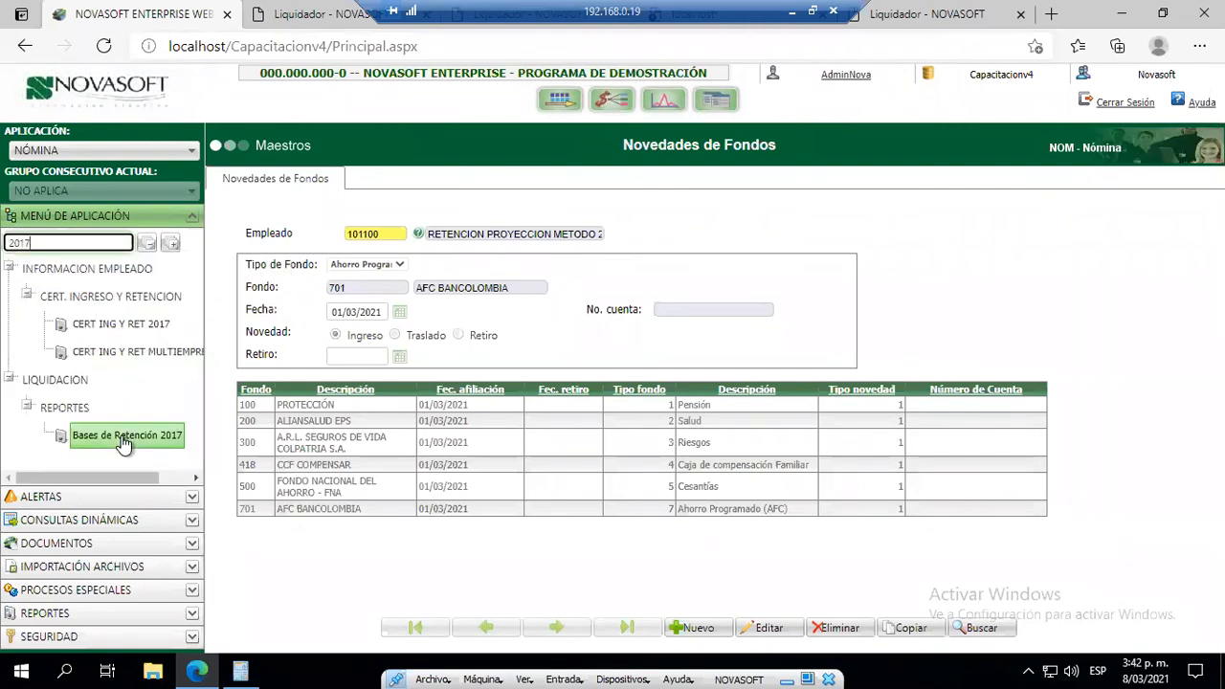
left_click(125, 440)
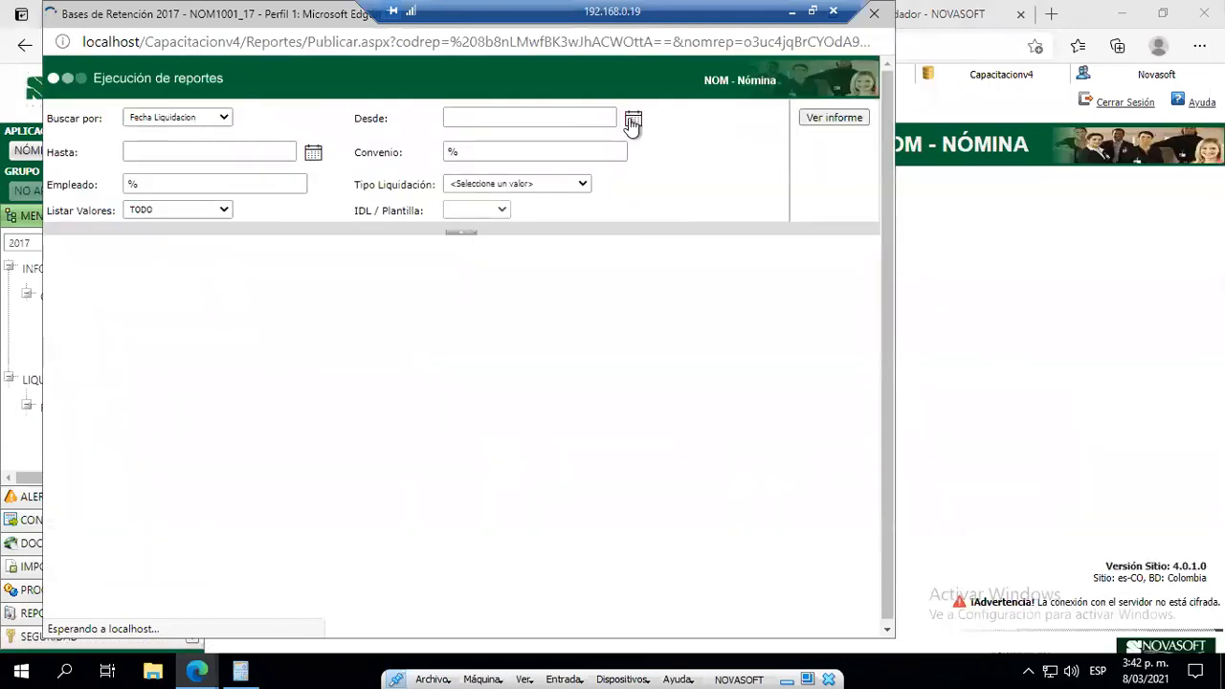
- Set the report's Desde and Hasta dates both to 31/03/2021
left_click(633, 122)
left_click(534, 267)
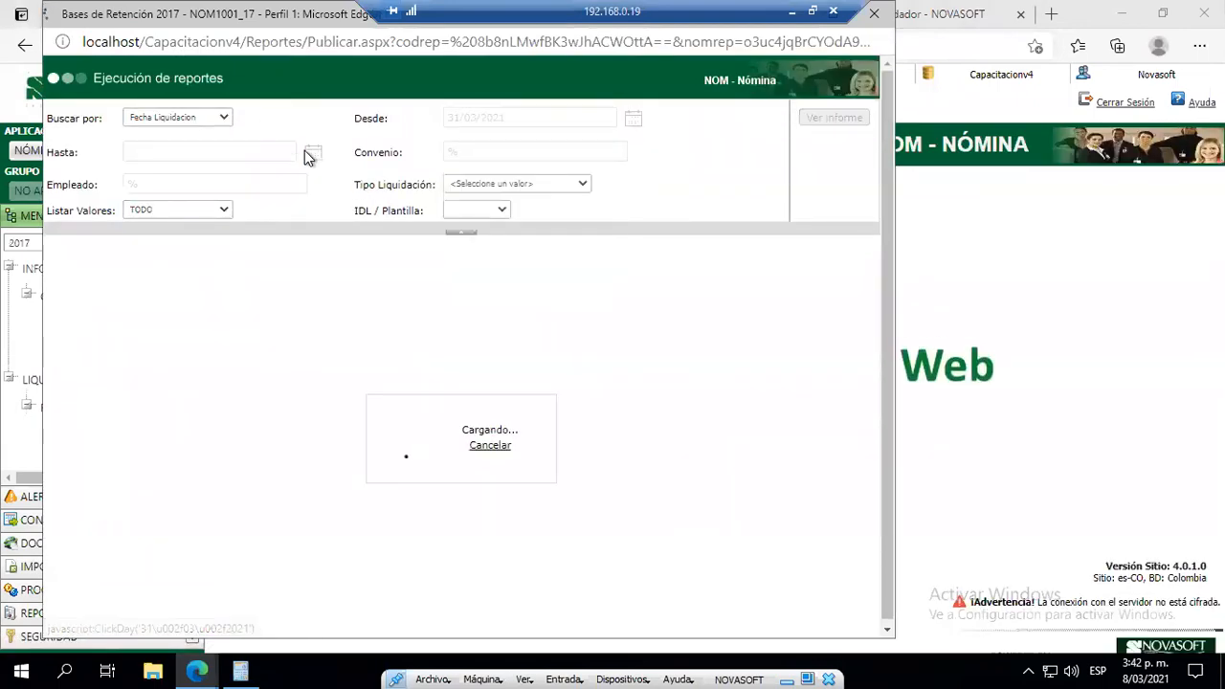
left_click(314, 158)
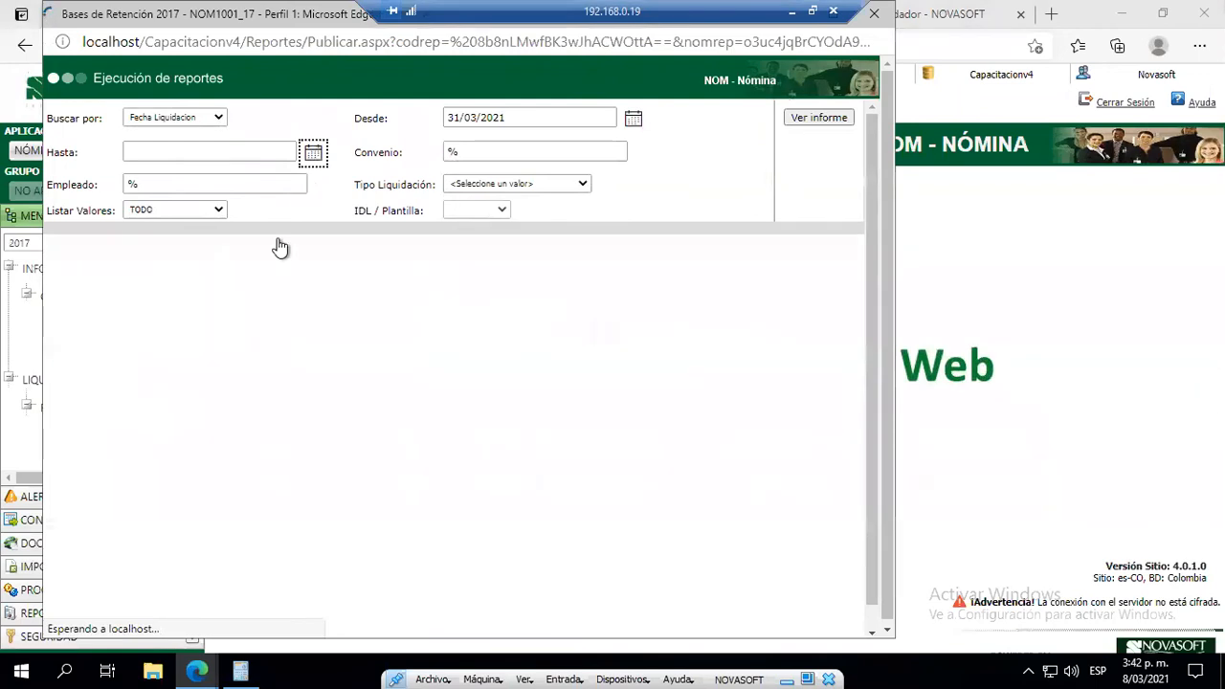
left_click(209, 287)
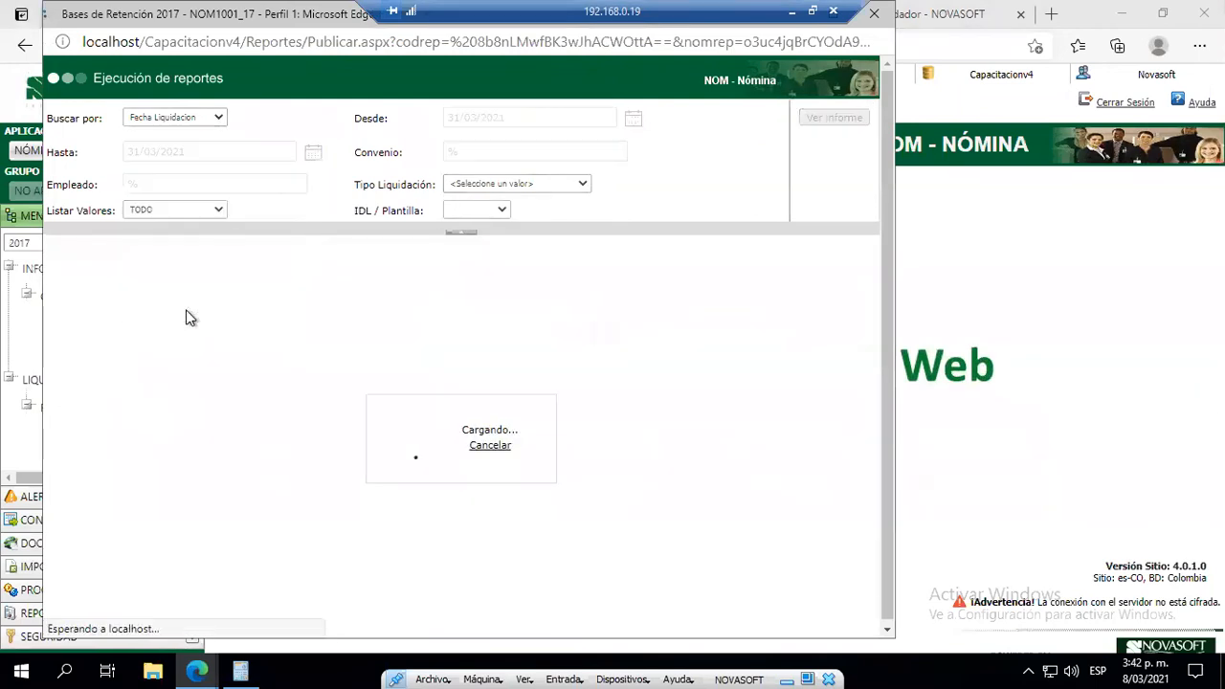
- Filter the report by the employee code of RETENCION PROYECCION METODO 2
left_click(125, 185)
key("ctrl+a")
type("10110")
key("BackSpace")
type("100")
left_click(236, 134)
- Set Tipo Liquidación to <TODAS> and IDL / Plantilla to TODOS, generate the report and maximize its window
left_click(503, 189)
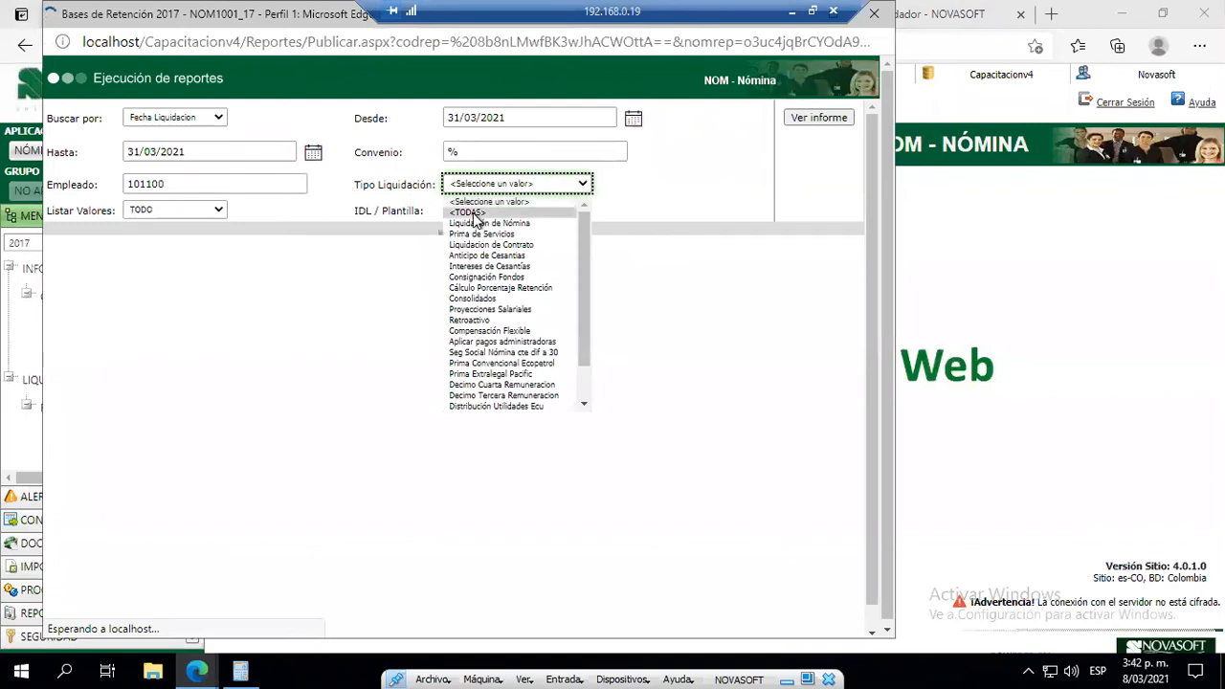
left_click(474, 208)
left_click(146, 207)
left_click(146, 208)
left_click(446, 211)
left_click(457, 236)
left_click(791, 121)
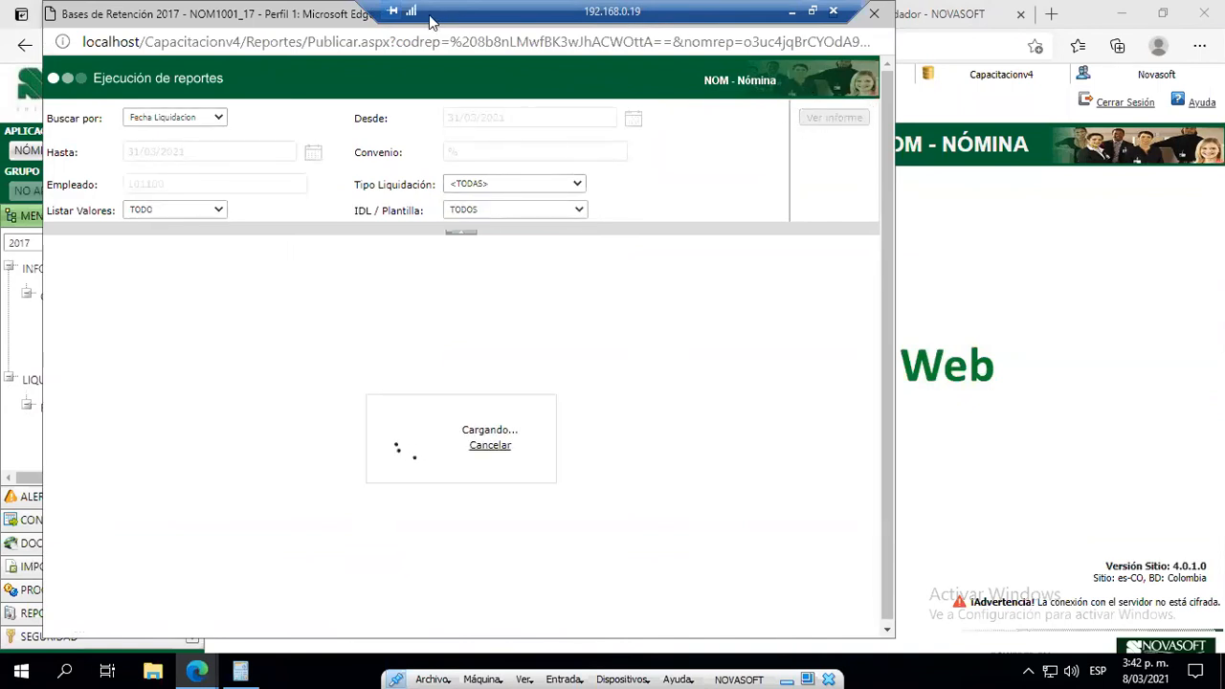
double_click(304, 21)
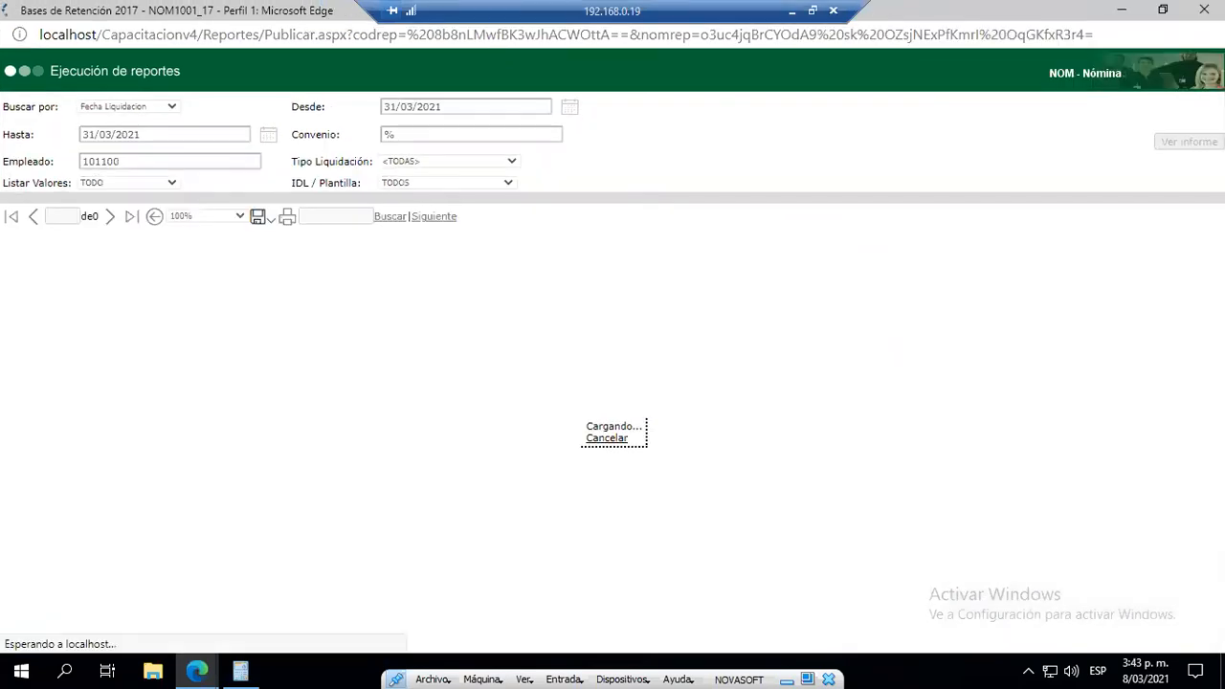
- Switch to the Excel workbook Libro1 beside the report and enter the label INGRESO LAB in cell B3 of Hoja2
key("alt+Tab")
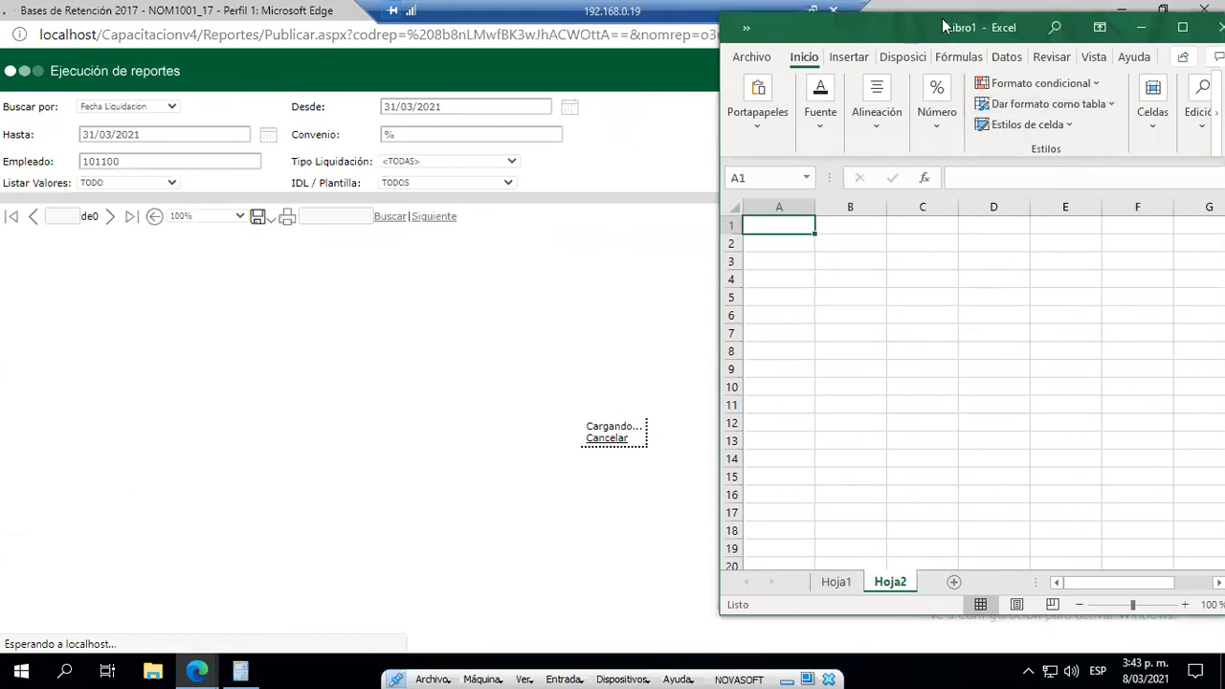
left_click_drag(942, 27, 1224, 26)
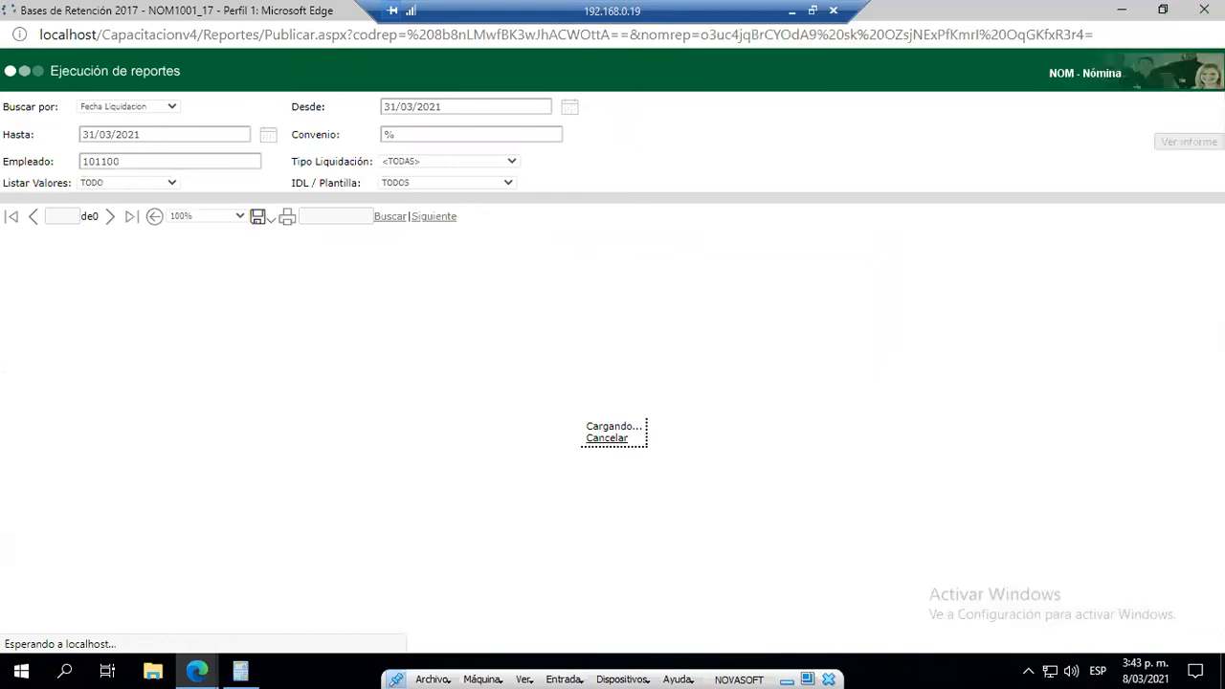
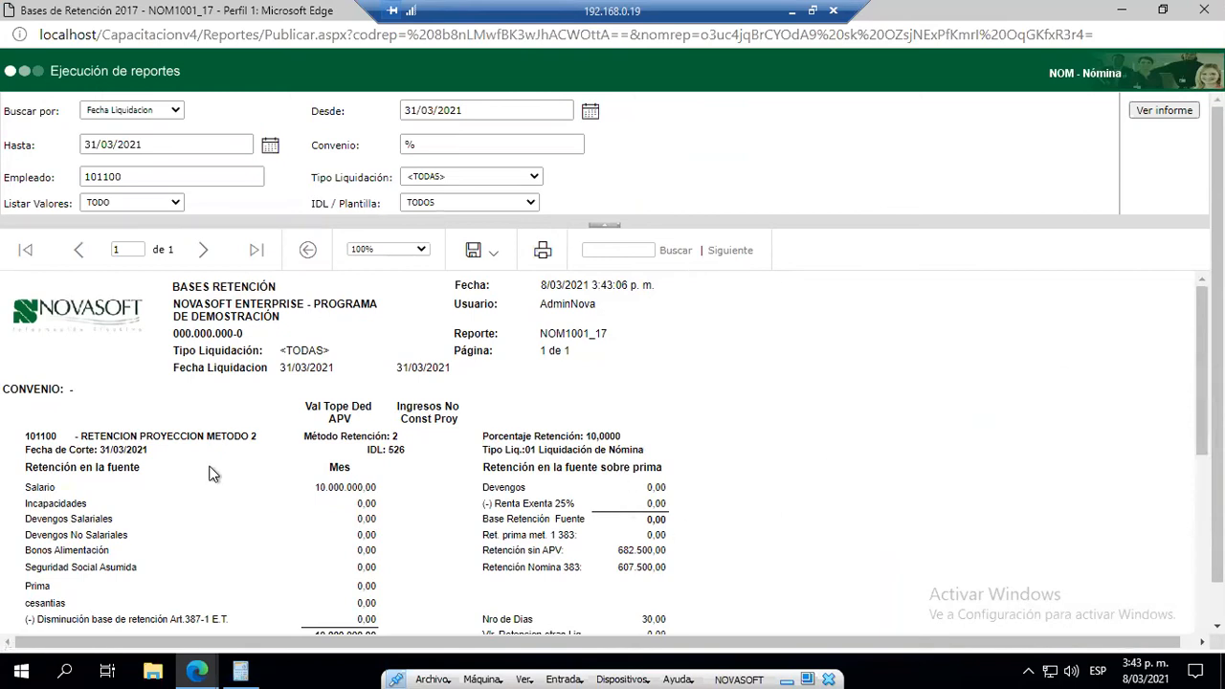
scroll(383, 480, "down", 1)
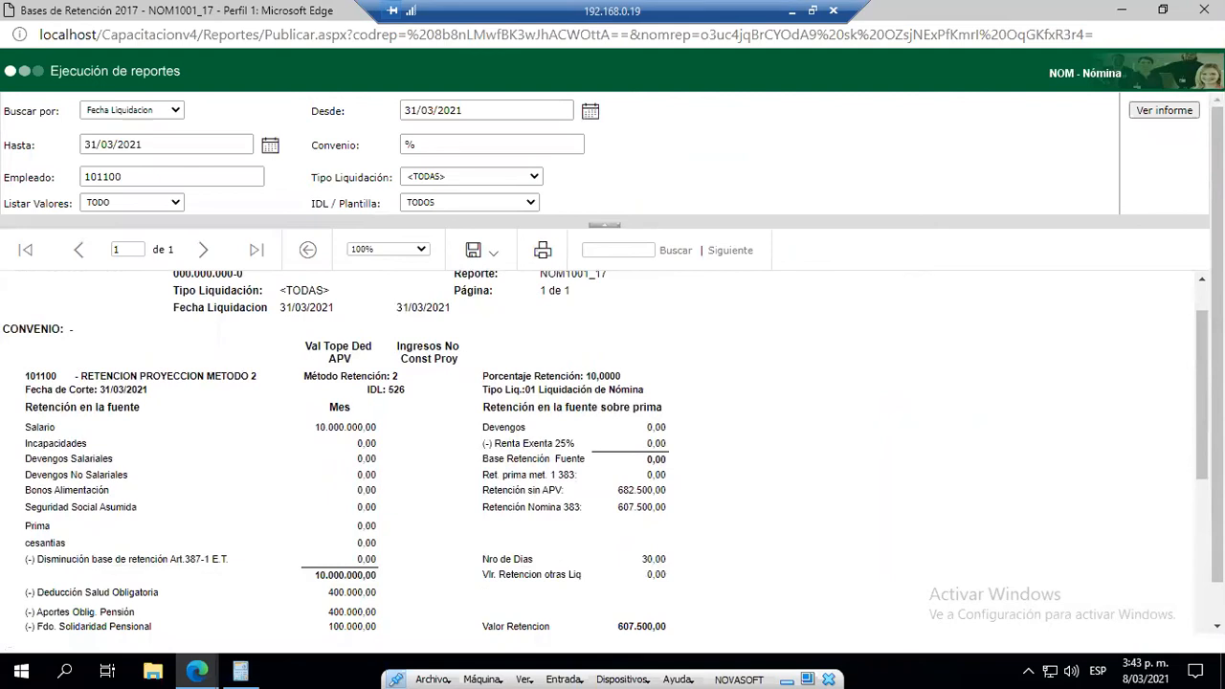
key("alt+Tab")
left_click(843, 300)
type("I")
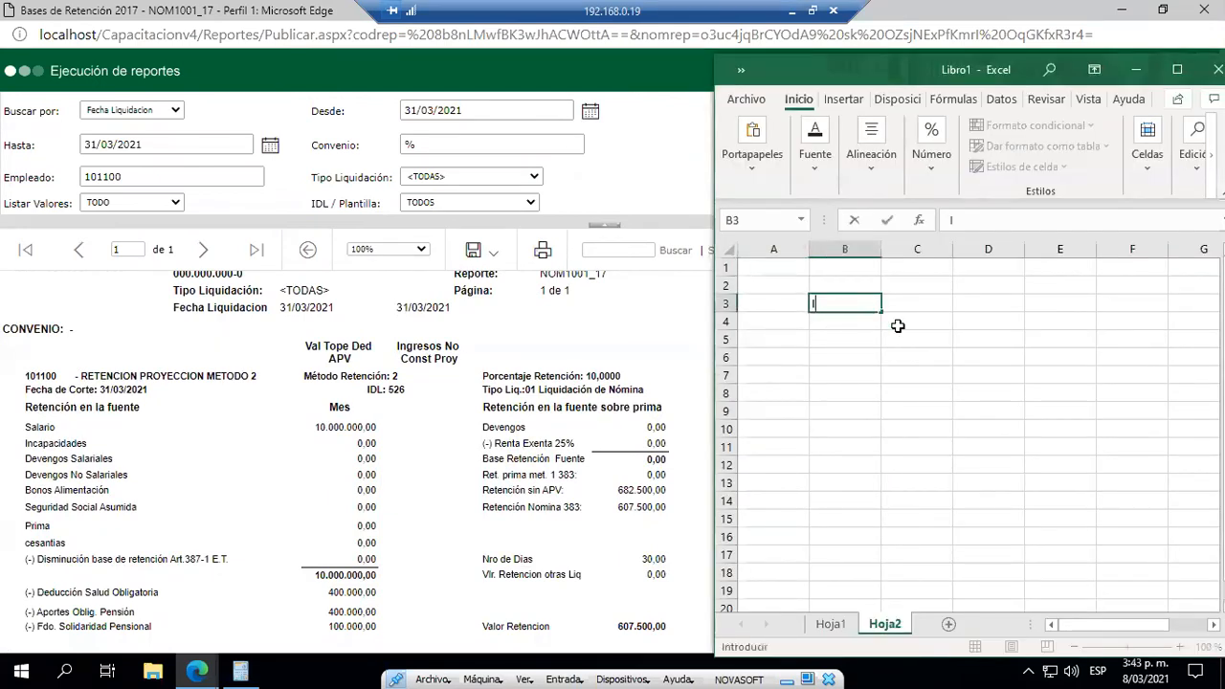
type("NGRESO LAB")
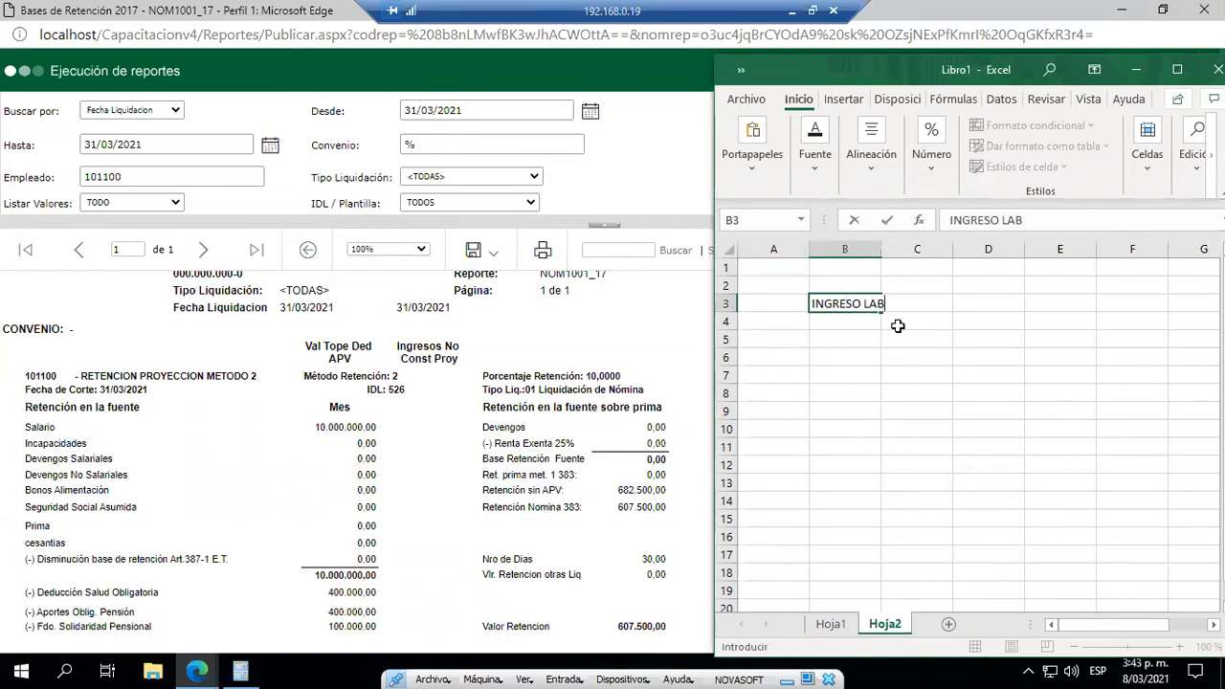
- Enter 1000000 in cell C3 and format column C with thousands separators and two decimals
key("Tab")
type("1.000.00")
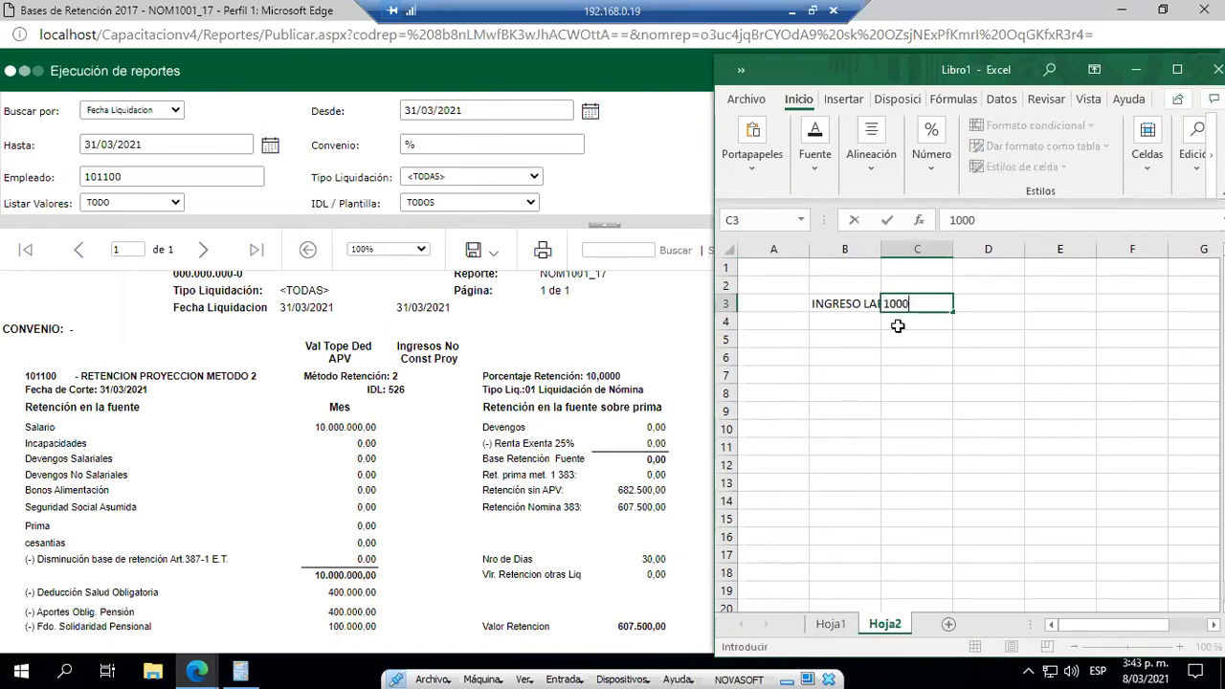
type("0")
key("Return")
key("Up")
key("ctrl+space")
key("ctrl+shift+1")
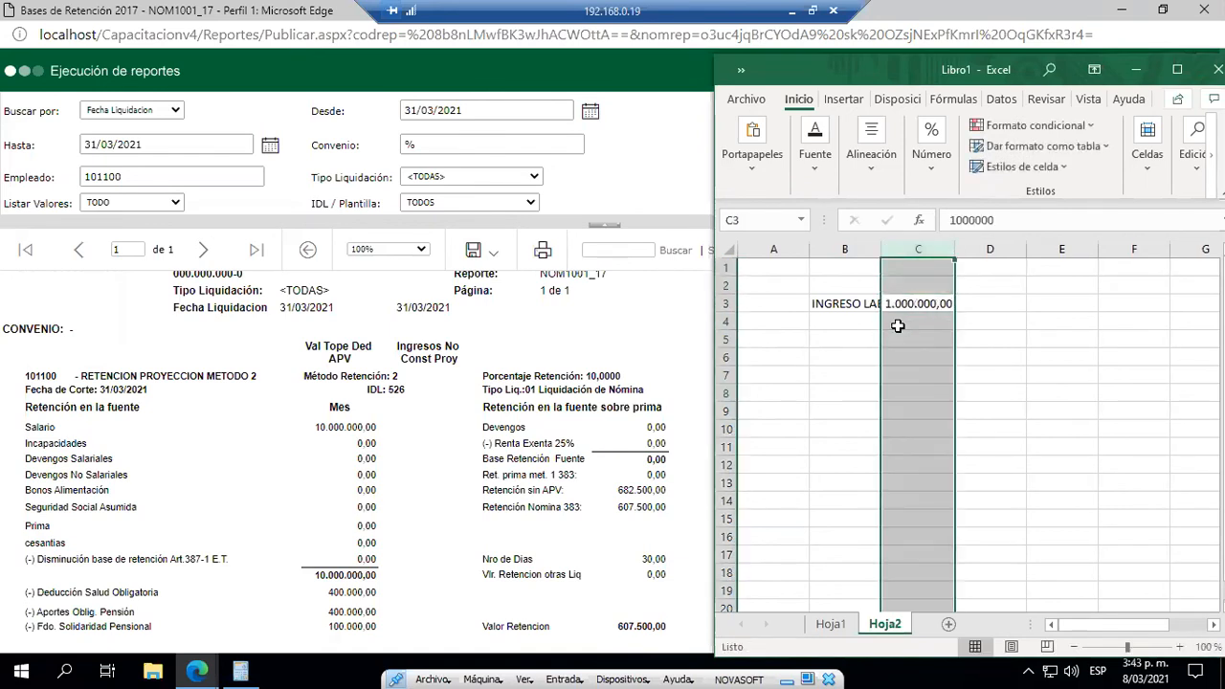
- Correct the labor income amount in cell C3 to 10000000
key("Down")
key("Up")
type("10000000")
key("Return")
key("Up")
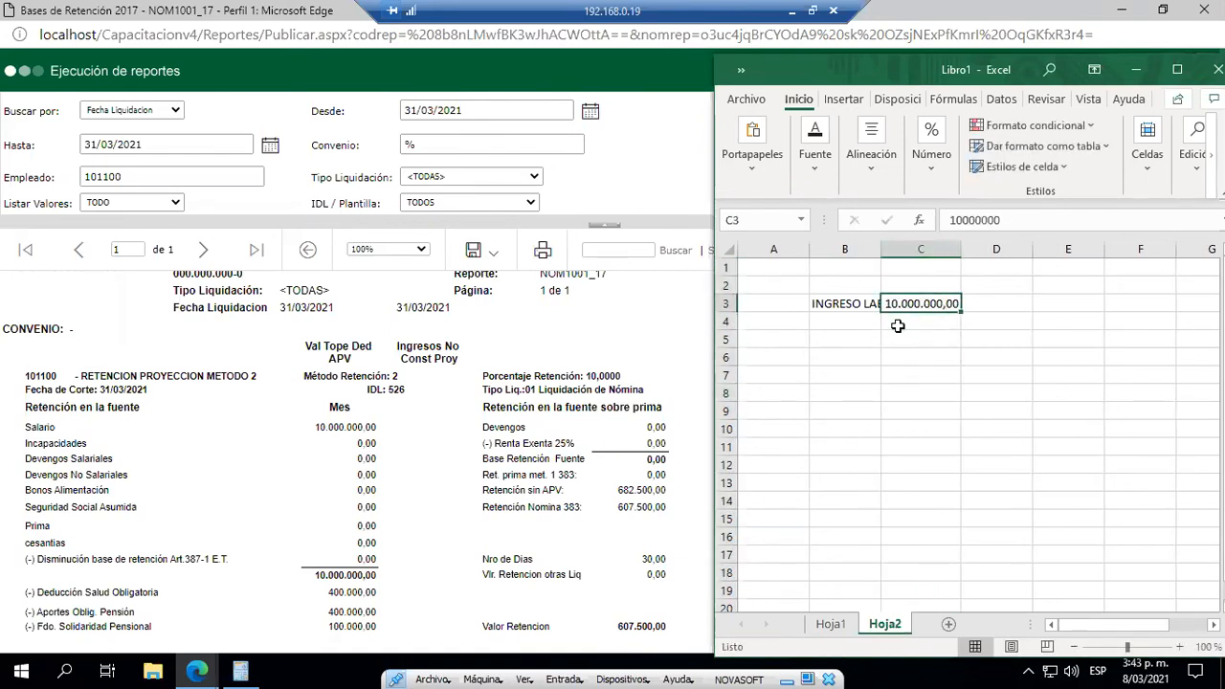
- Bring the report's deduction lines into view and enter the label "- SALUD" in cell B5
scroll(483, 528, "down", 1)
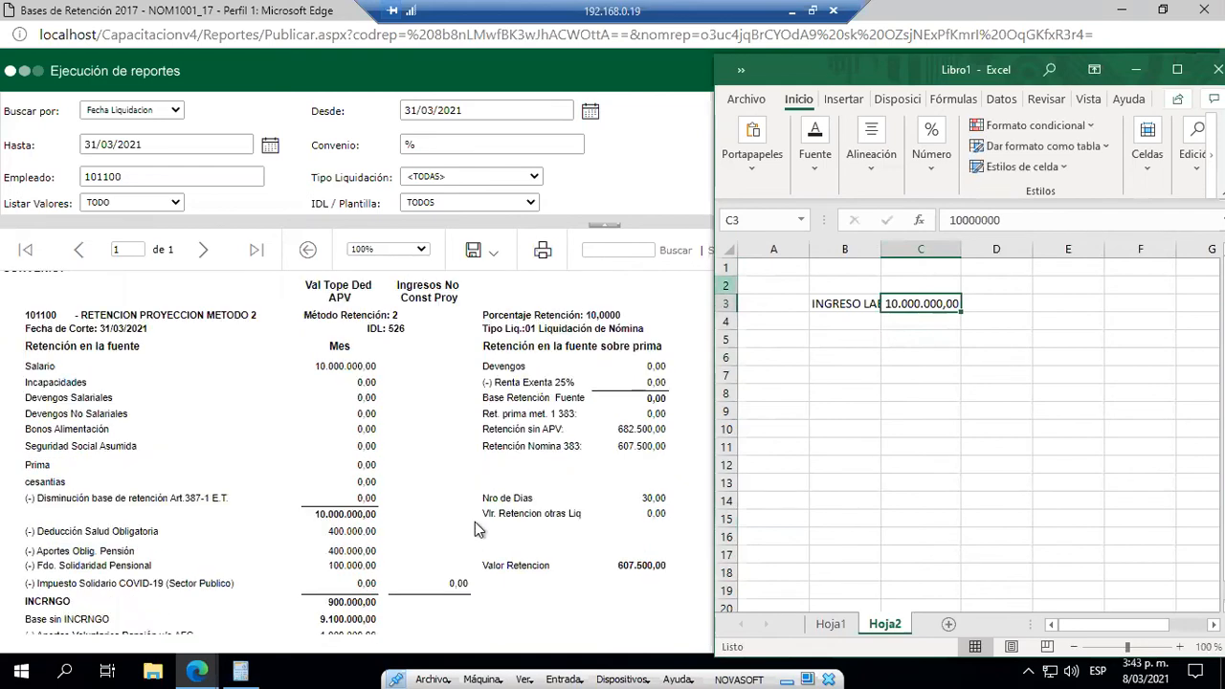
left_click(854, 337)
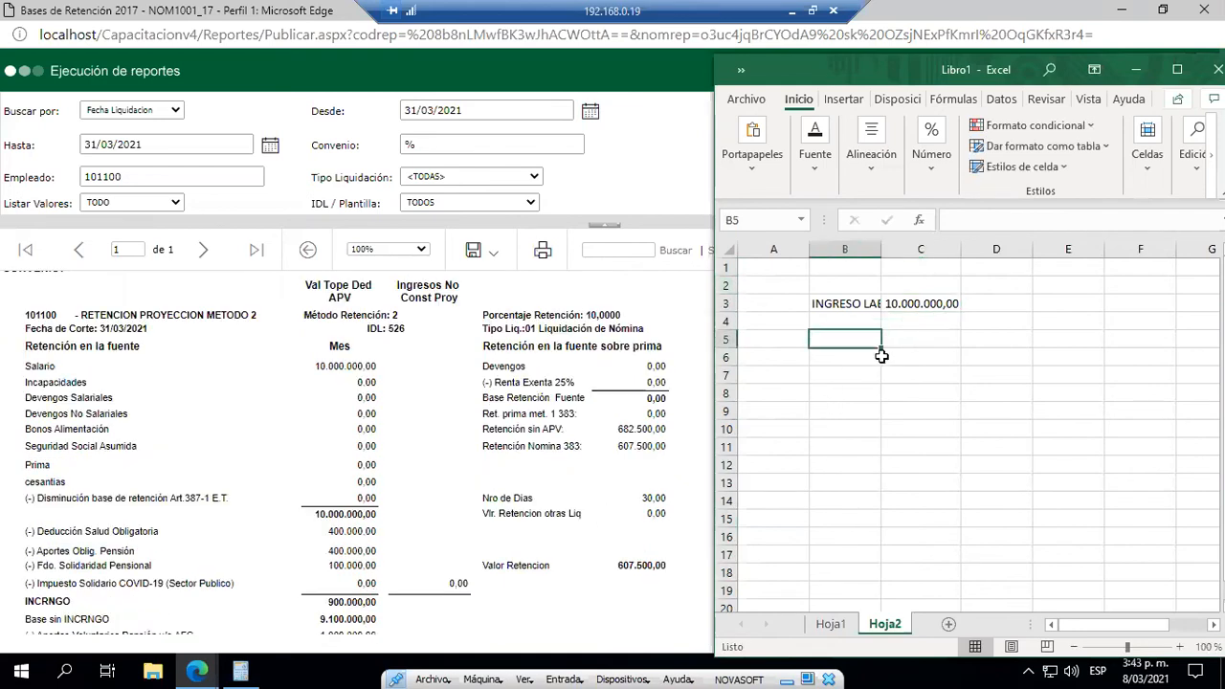
type("- SAUD")
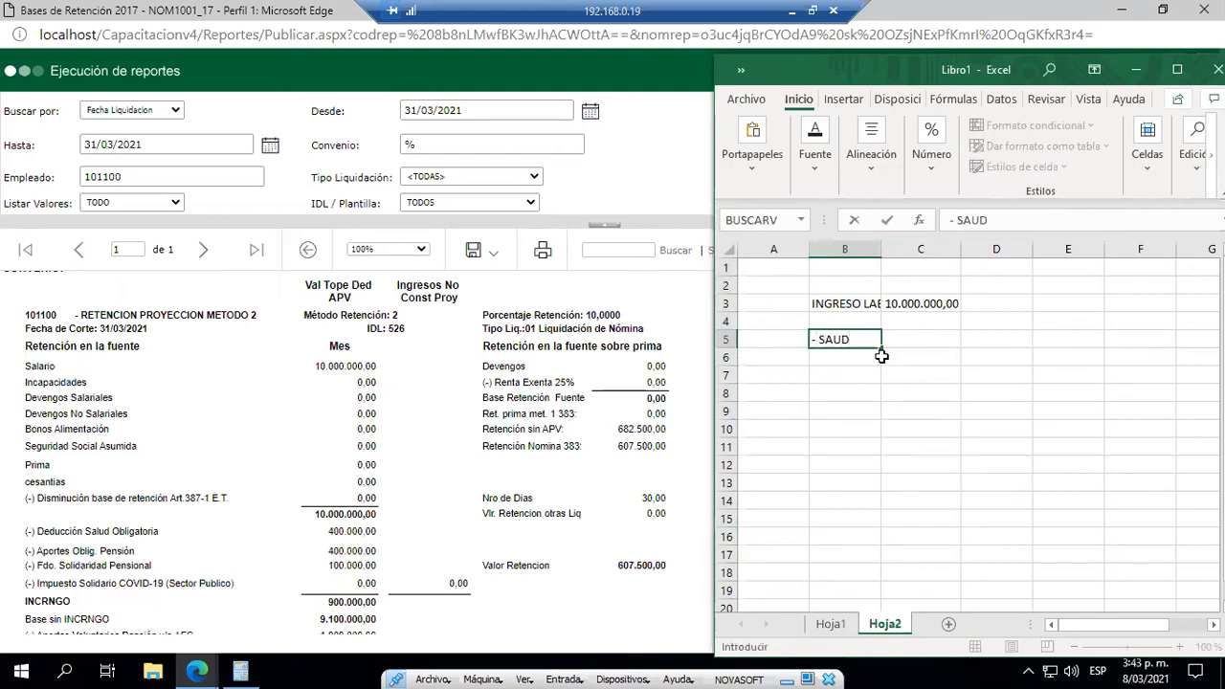
key("BackSpace")
key("BackSpace")
type("LUD")
key("Return")
- Convert the entry in cell B5 from a formula to the plain text "- SALUD"
key("Up")
key("F2")
key("Left")
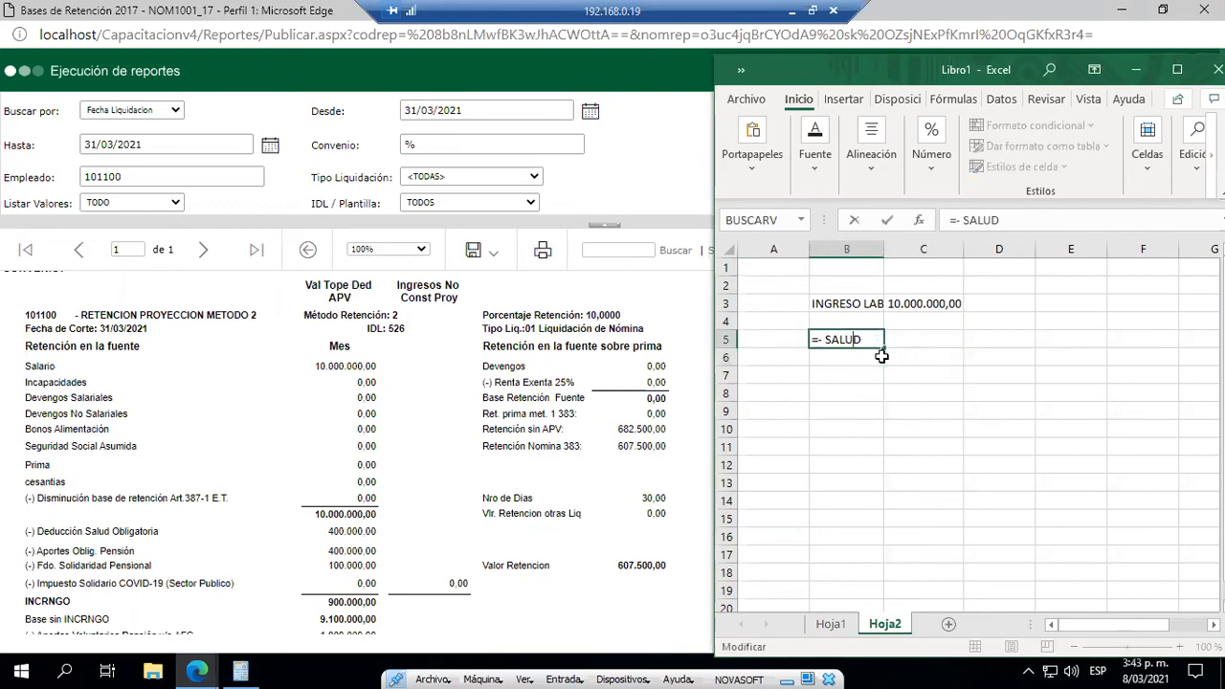
key("BackSpace")
type("'")
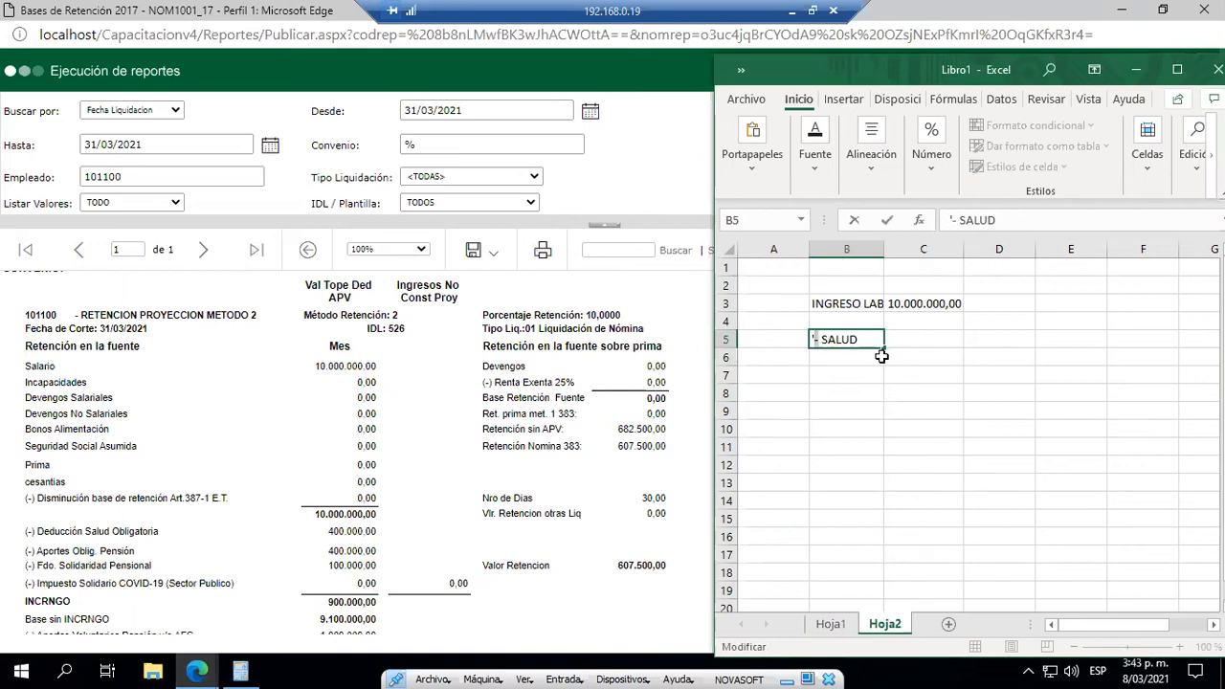
key("Return")
- Calculate the health deduction in cell C5 as the labor income in C3 multiplied by 0,04
key("Up")
key("Right")
type("+")
key("Up")
key("Up")
type("*0,04")
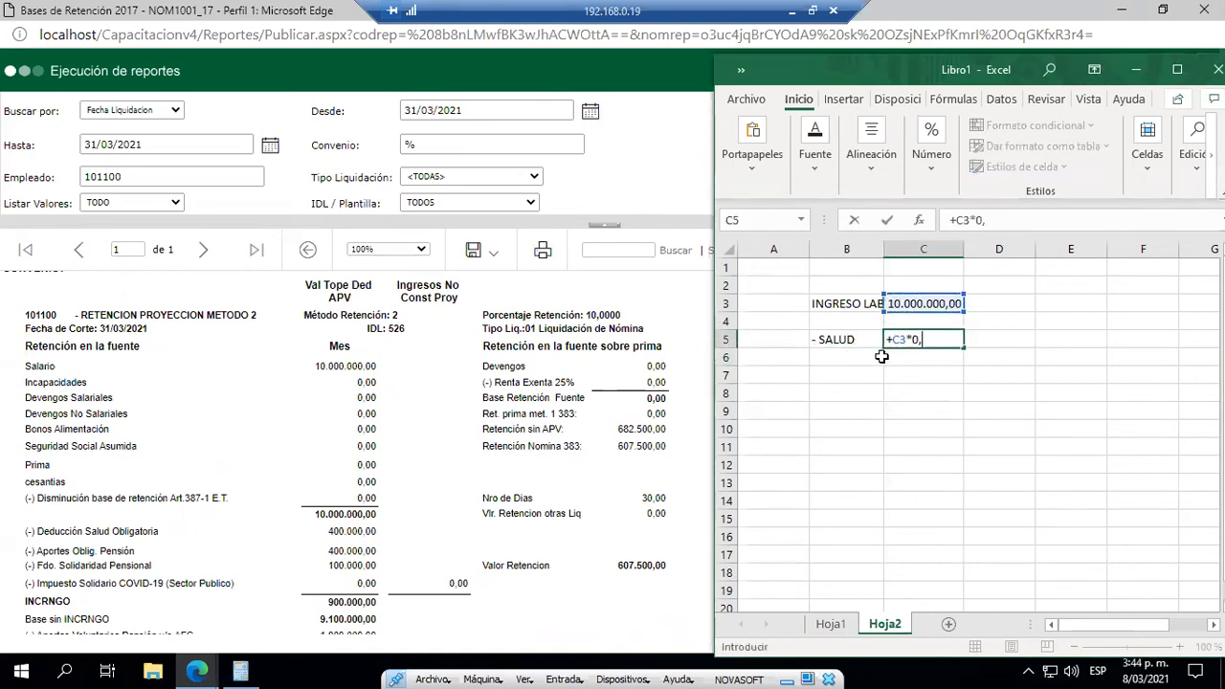
key("Return")
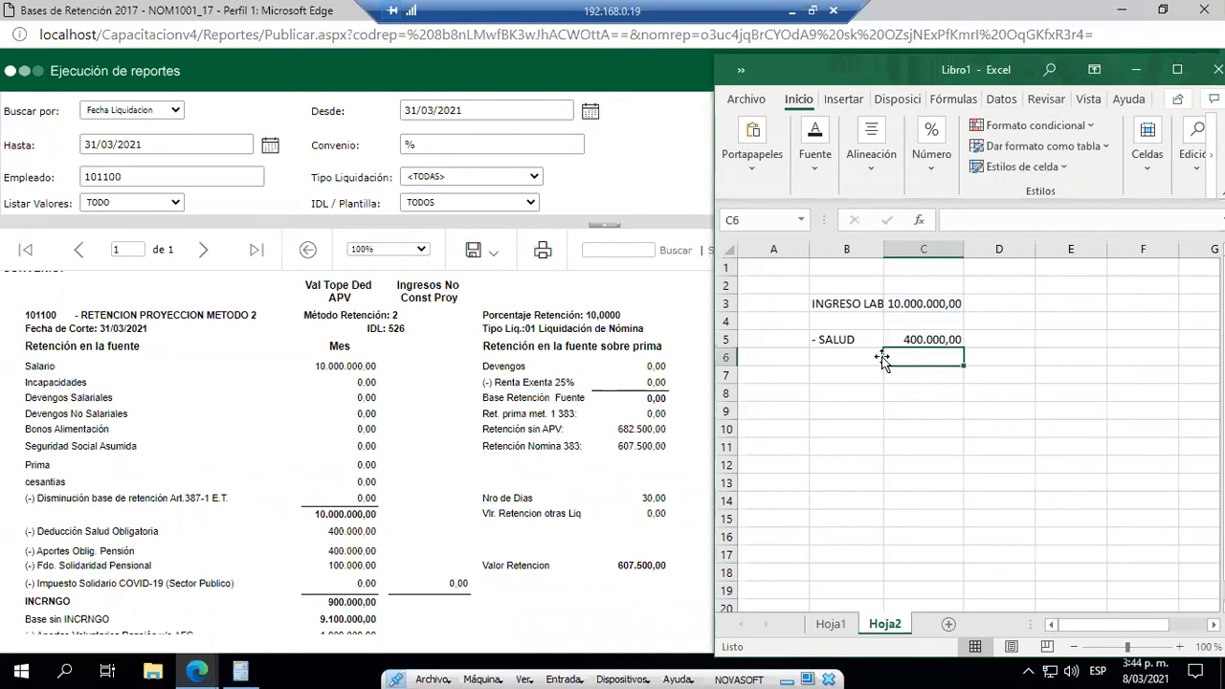
- Enter the text label "-PENSION" in cell B6, closing the help pane if it opens
left_click(878, 357)
type("'-")
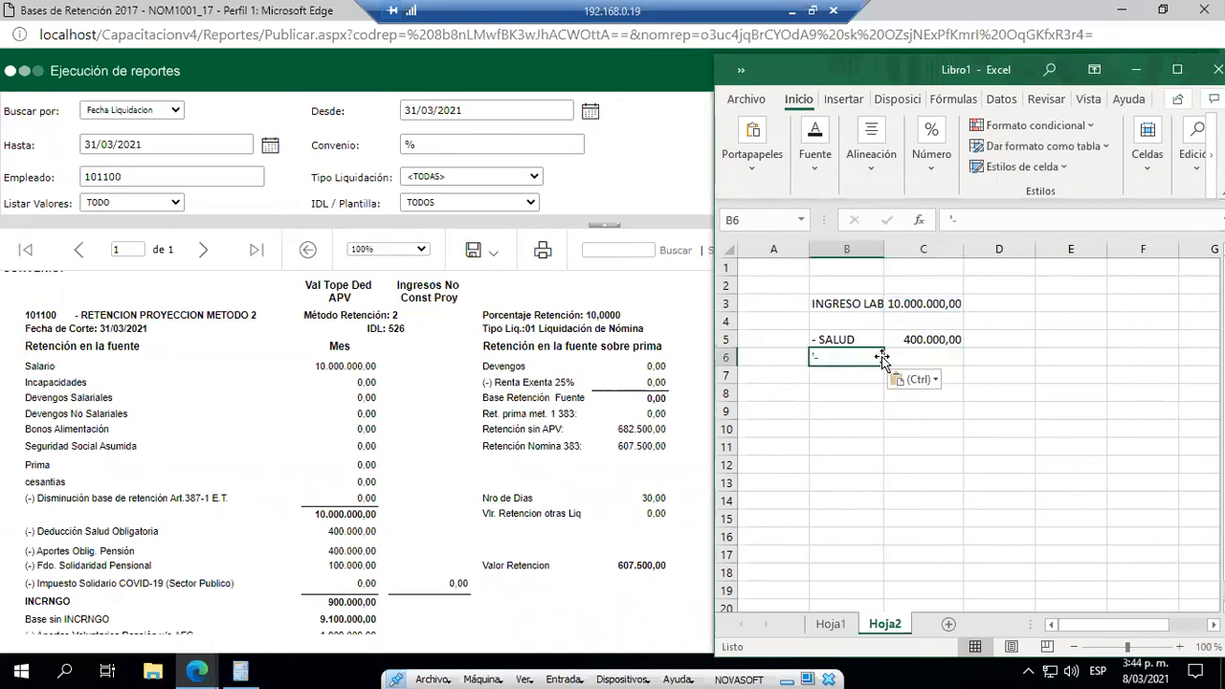
key("F1")
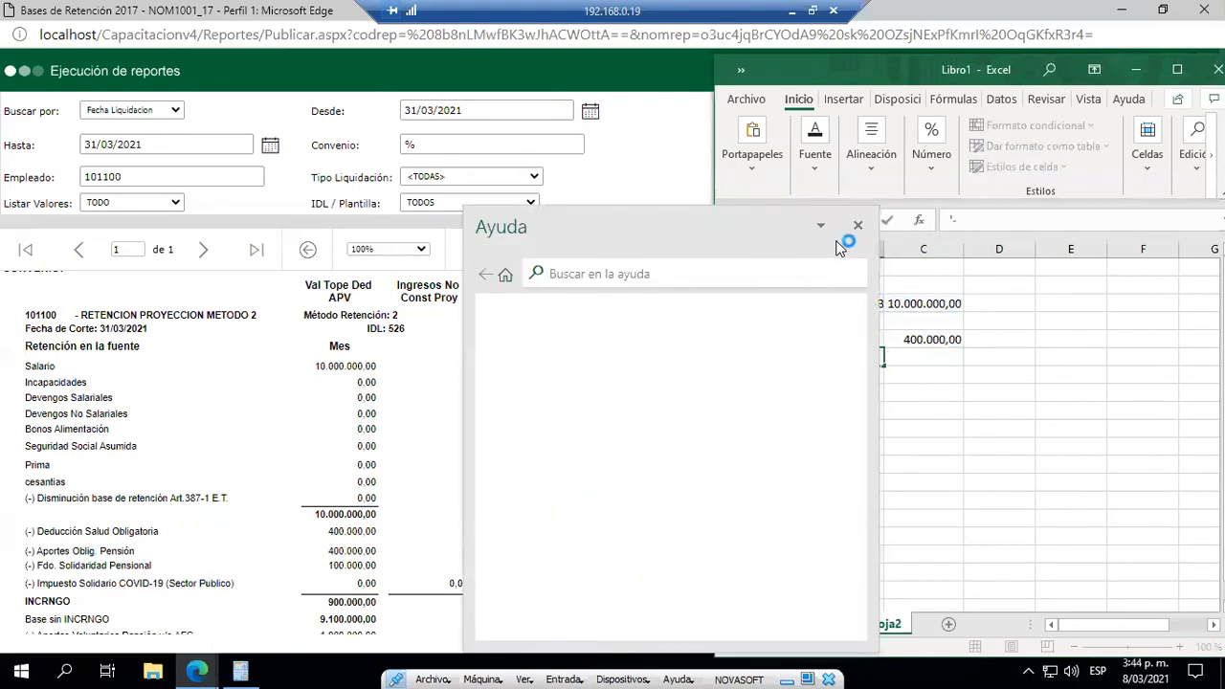
left_click(858, 225)
type("PENDION")
key("BackSpace")
key("BackSpace")
key("BackSpace")
key("BackSpace")
type("SOP")
key("BackSpace")
key("BackSpace")
type("ION")
key("Return")
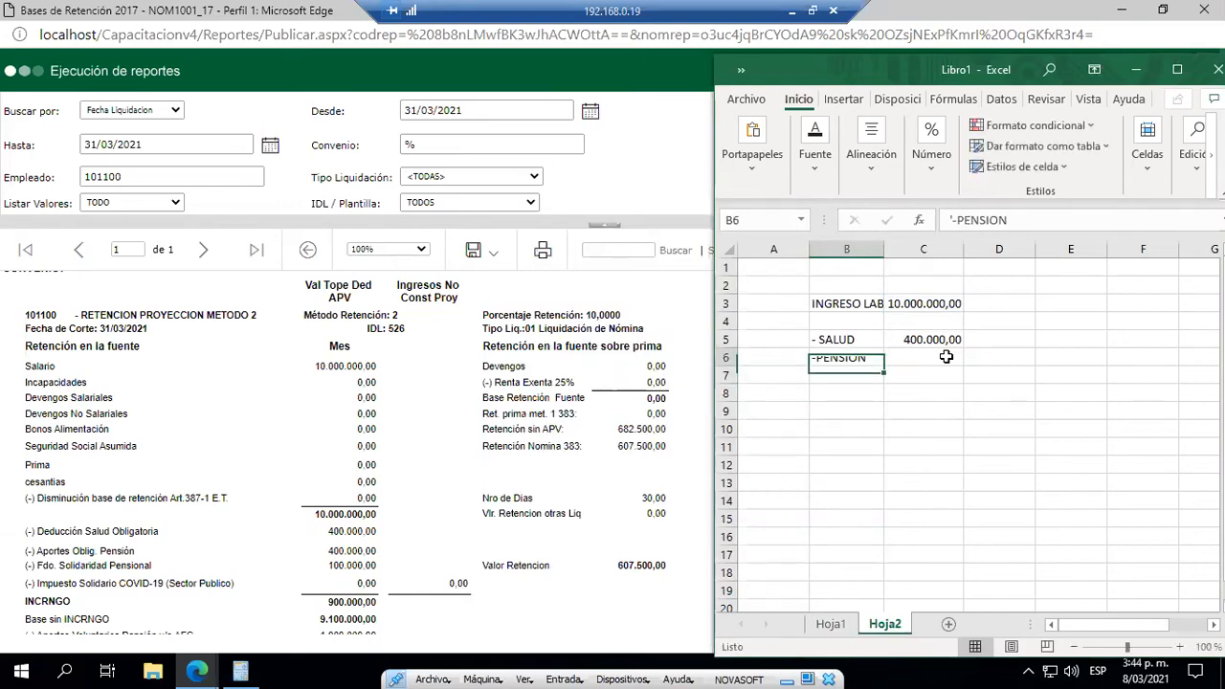
- Set the pension amount in cell C6 equal to the health deduction in C5 with a formula
left_click(945, 356)
type("+")
key("Up")
key("Return")
- Label cell B7 "- FSP" and calculate its amount in C7 as the labor income in C3 multiplied by 0,01
key("Left")
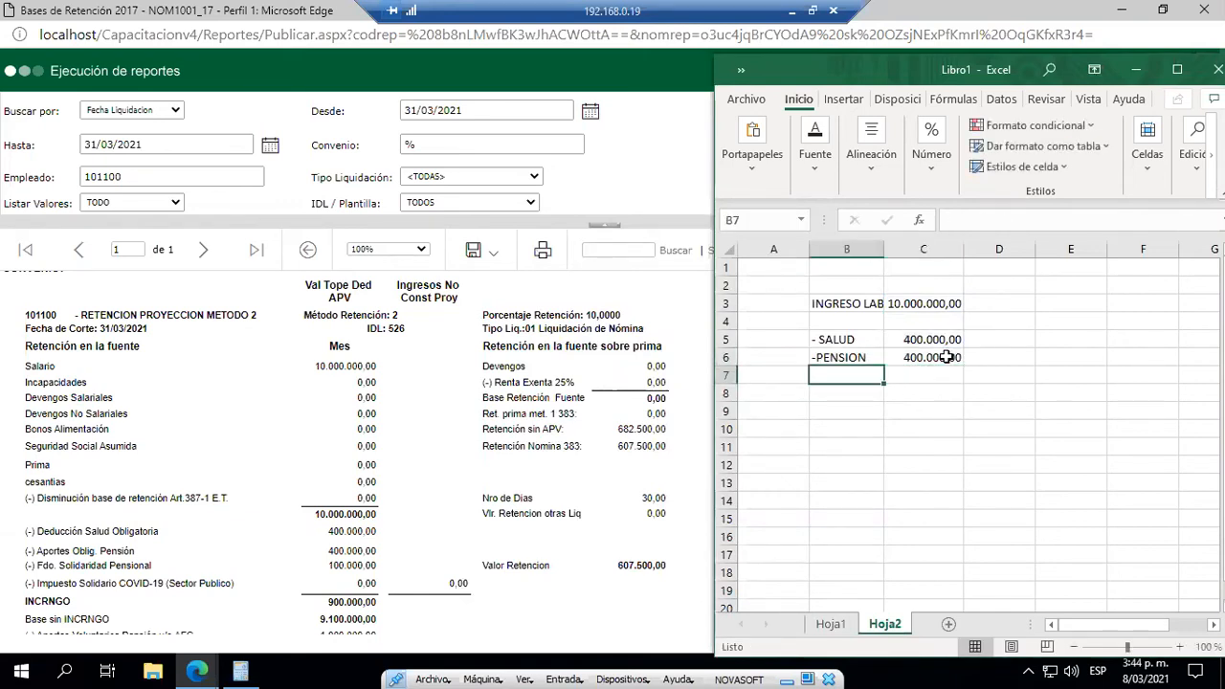
type("'- FSP")
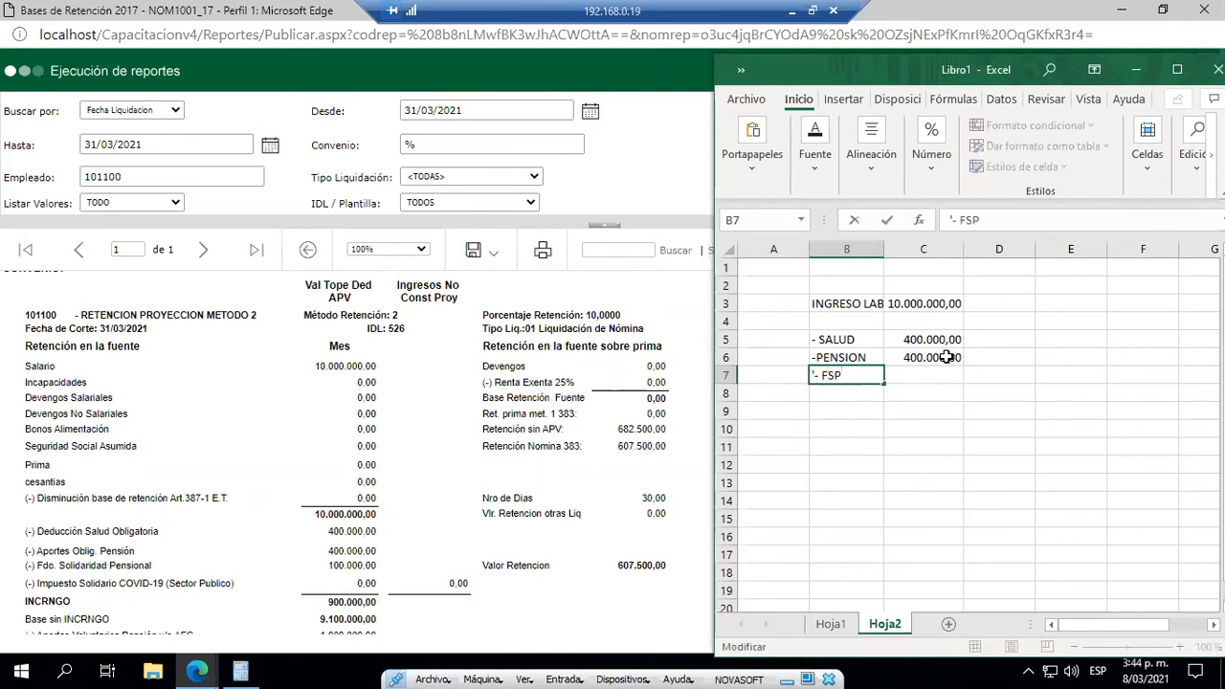
key("Tab")
type("+")
key("Up")
key("Up")
key("Up")
key("Up")
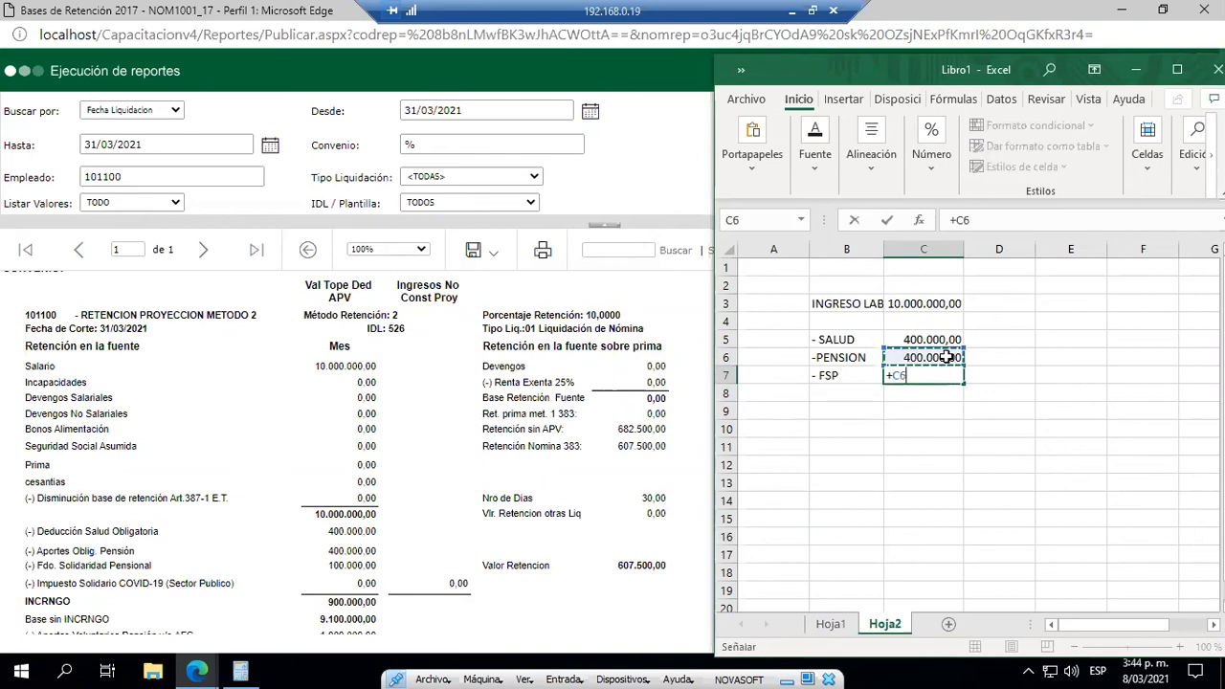
type("*0,01")
key("Return")
key("Up")
key("Down")
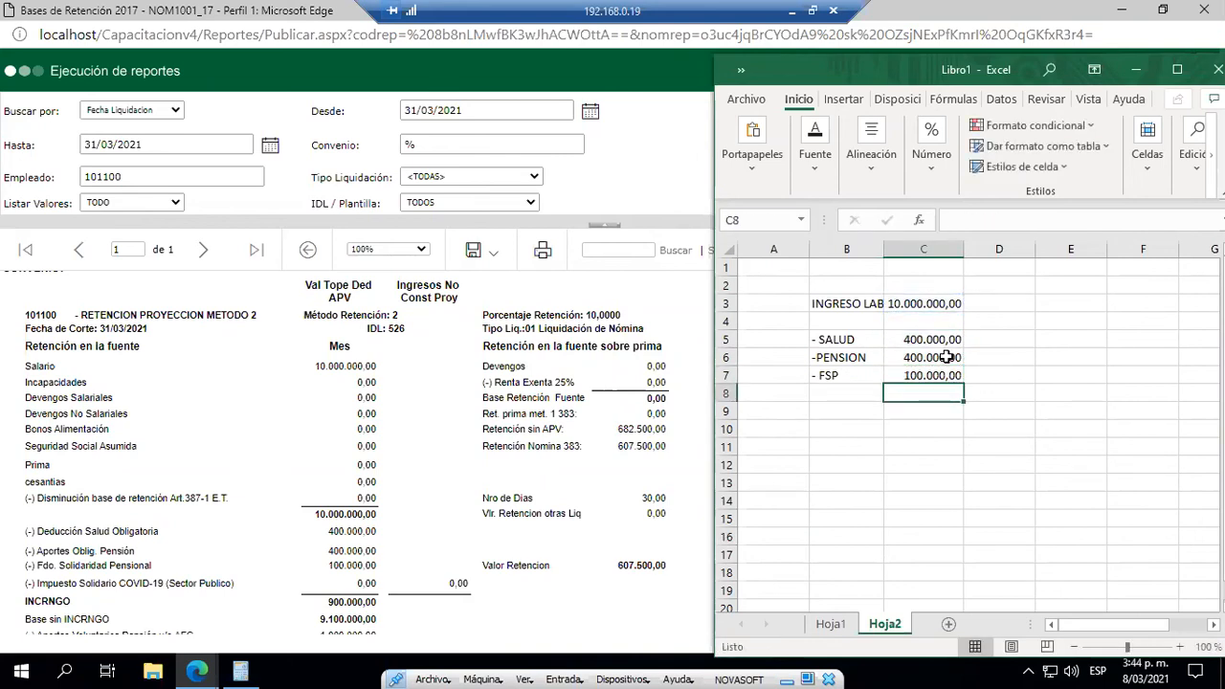
- Sum the deductions in cell C9 with AutoSum and label the row "TOTAL" in B9
key("Down")
key("alt+equal")
key("Return")
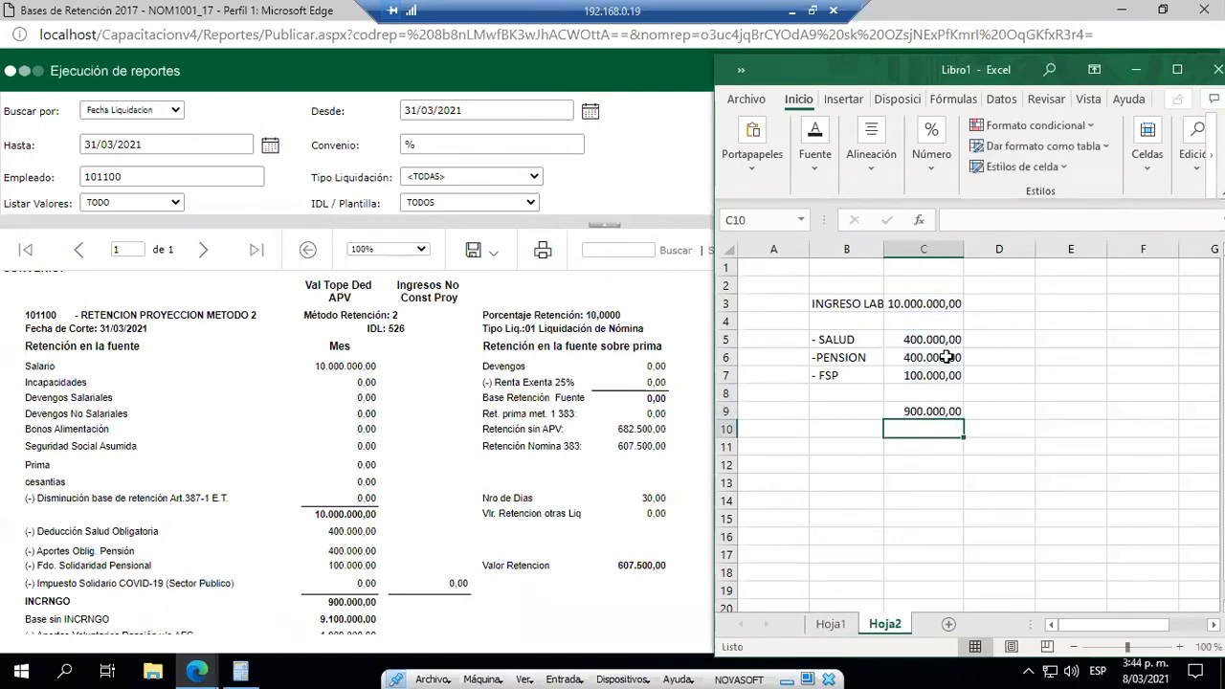
key("Up")
key("Left")
type("TOTAÑ")
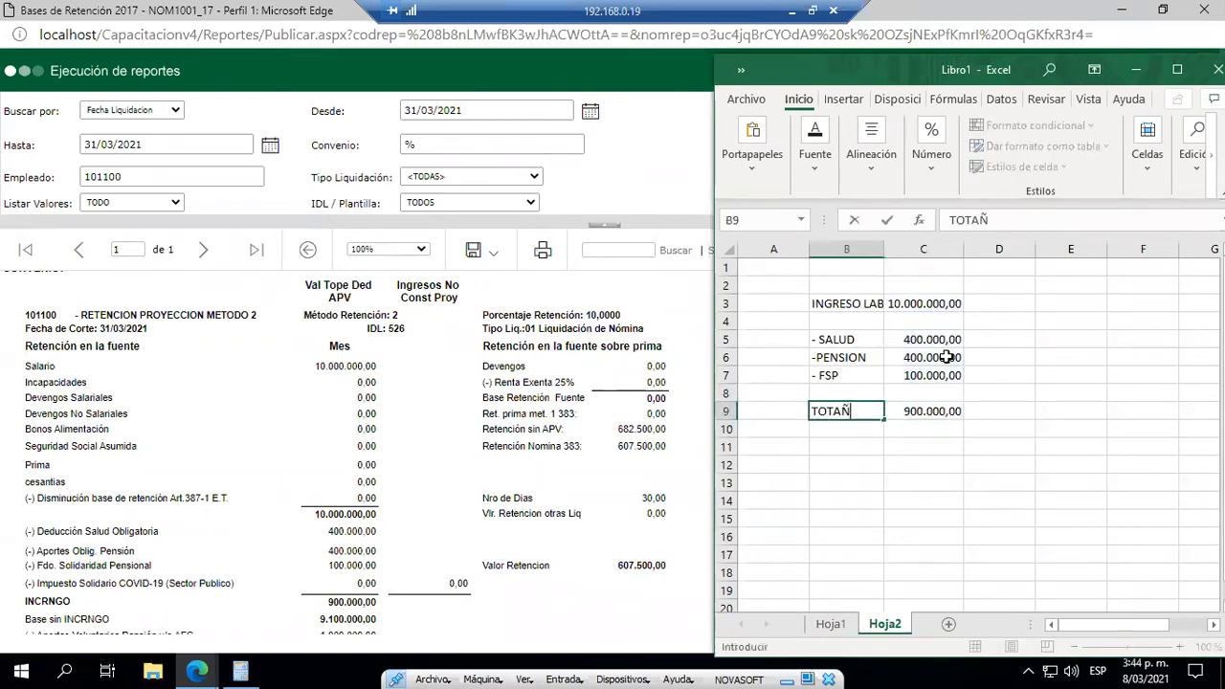
key("BackSpace")
type("L")
key("Return")
- Enter the label "INGRESOS NETOS" in cell B11 and fit column B to the width of its contents
key("Return")
type("INGRESOS")
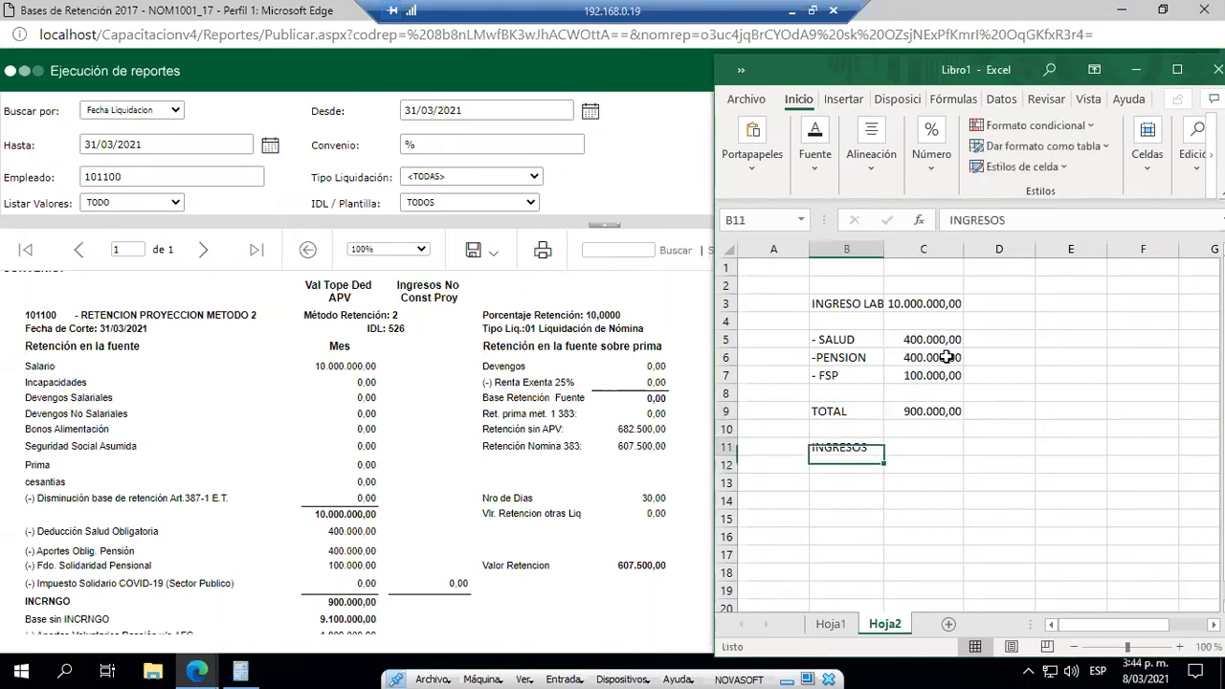
key("Right")
key("Left")
key("F2")
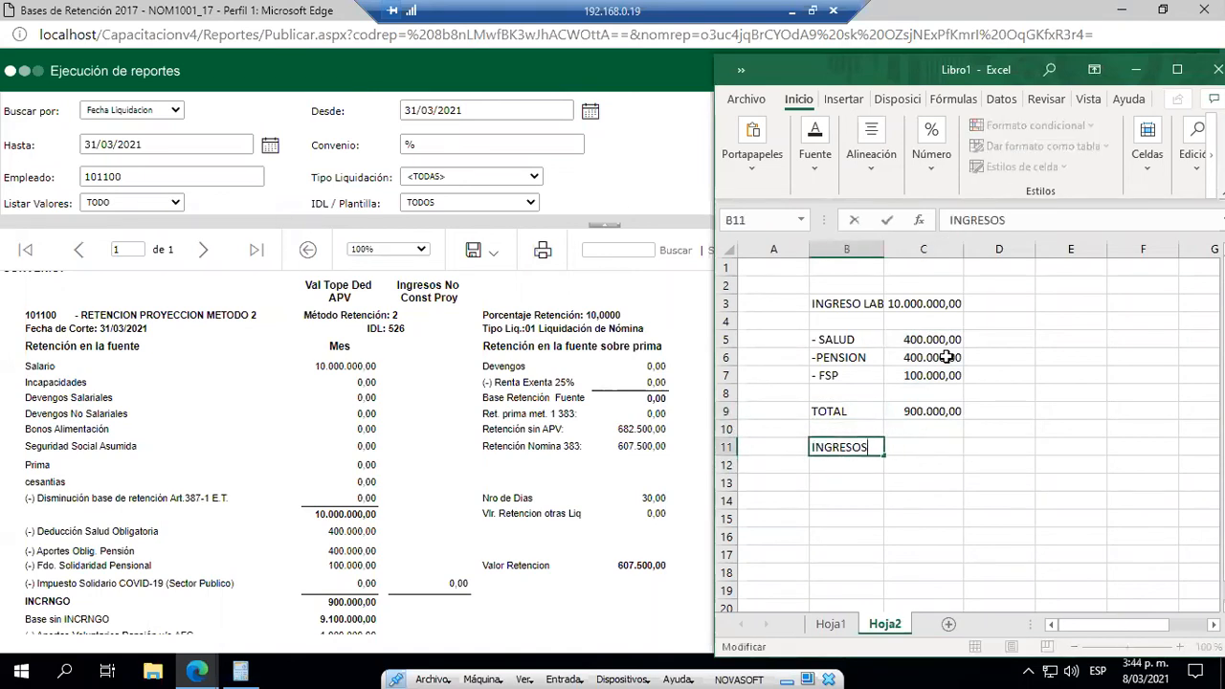
type("NETO")
key("ctrl+Return")
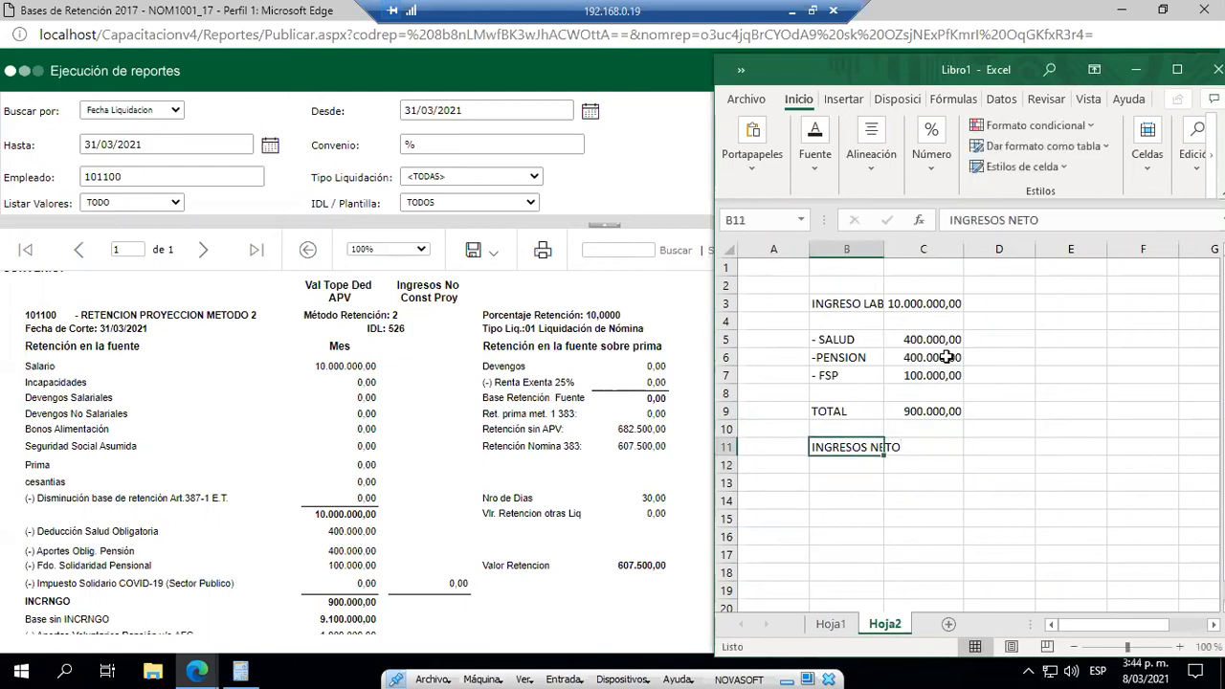
key("F2")
type("S")
key("Return")
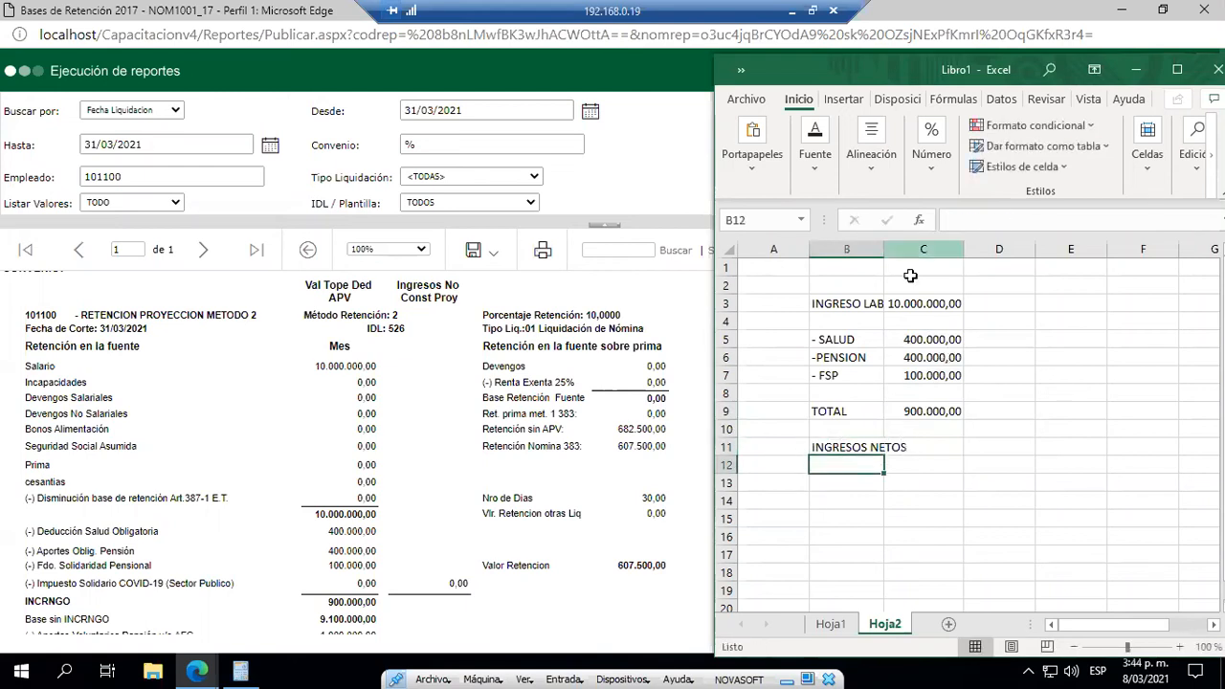
double_click(888, 251)
- Calculate the net income in cell C11 as the labor income in C3 minus the deductions total in C9
left_click(947, 446)
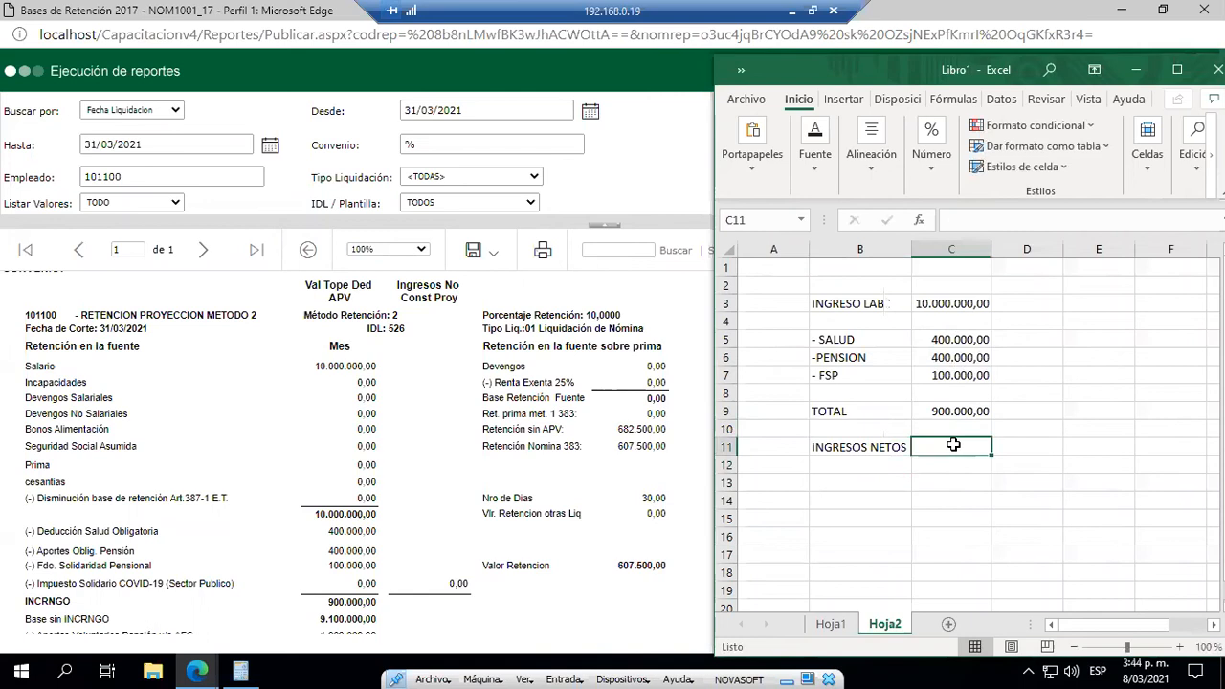
type("+")
key("Up")
key("Up")
key("Up")
key("Up")
key("Up")
key("Up")
key("Up")
key("Up")
type("-")
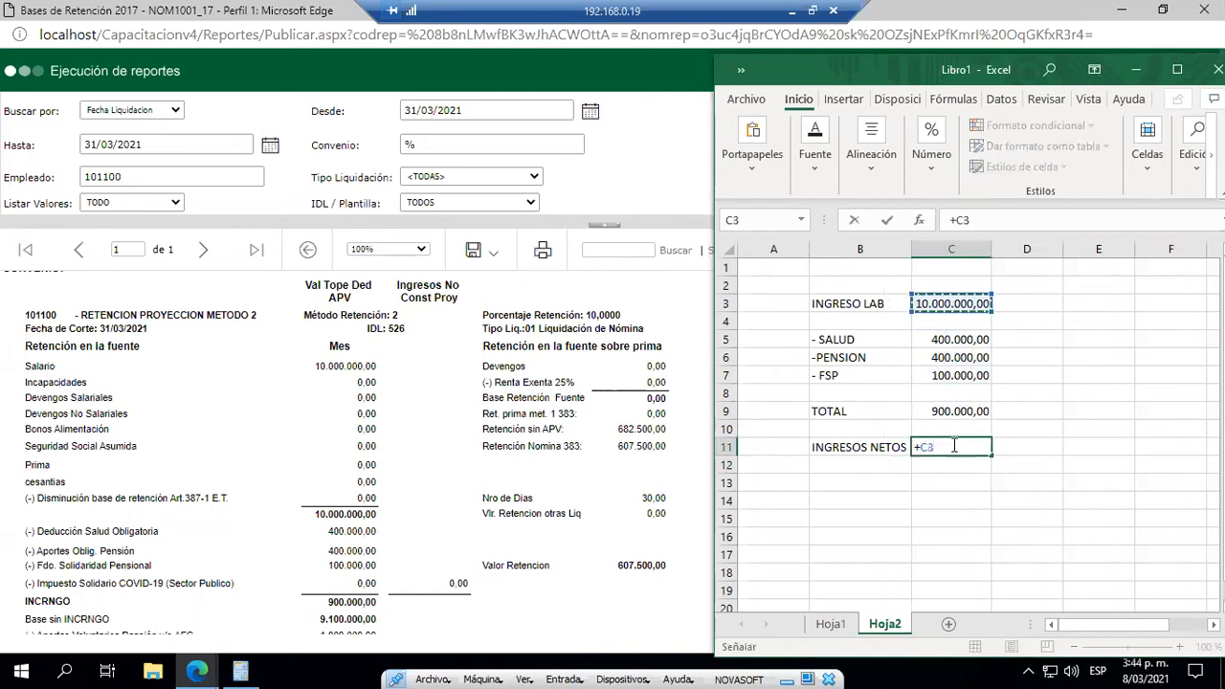
key("Up")
key("Up")
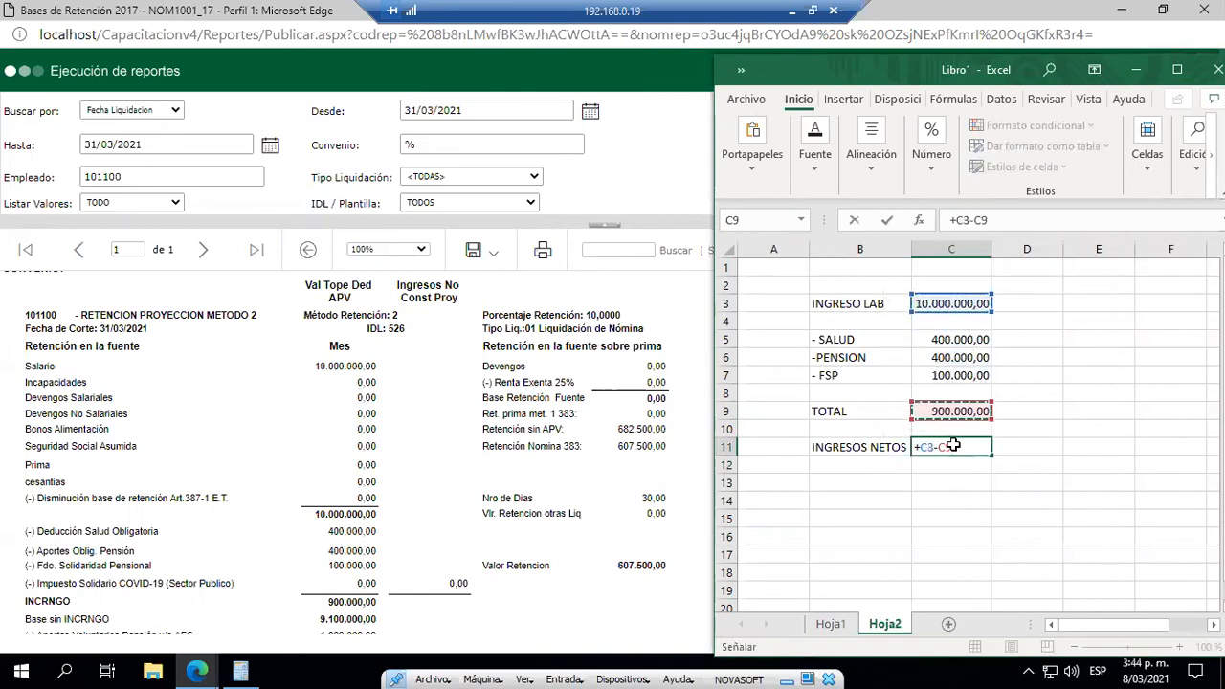
key("Return")
left_click(953, 445)
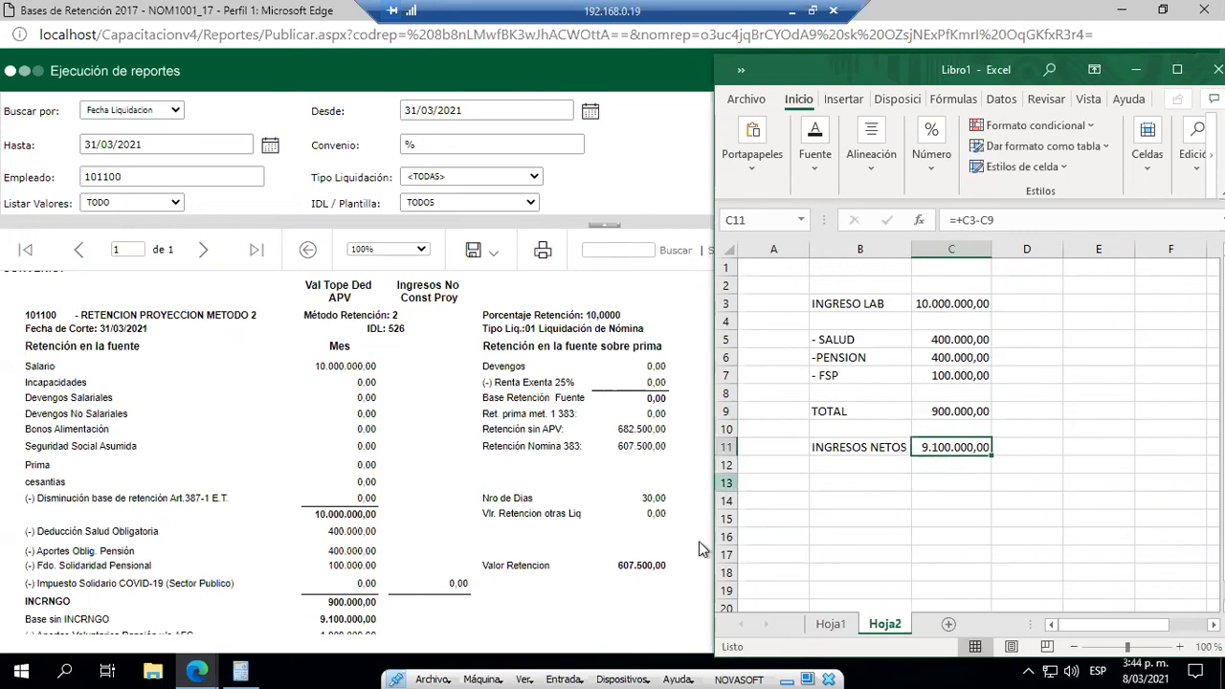
- Add the report's voluntary contribution line by entering "AFC" in cell B13 and 1000000 in C13
scroll(368, 514, "down", 3)
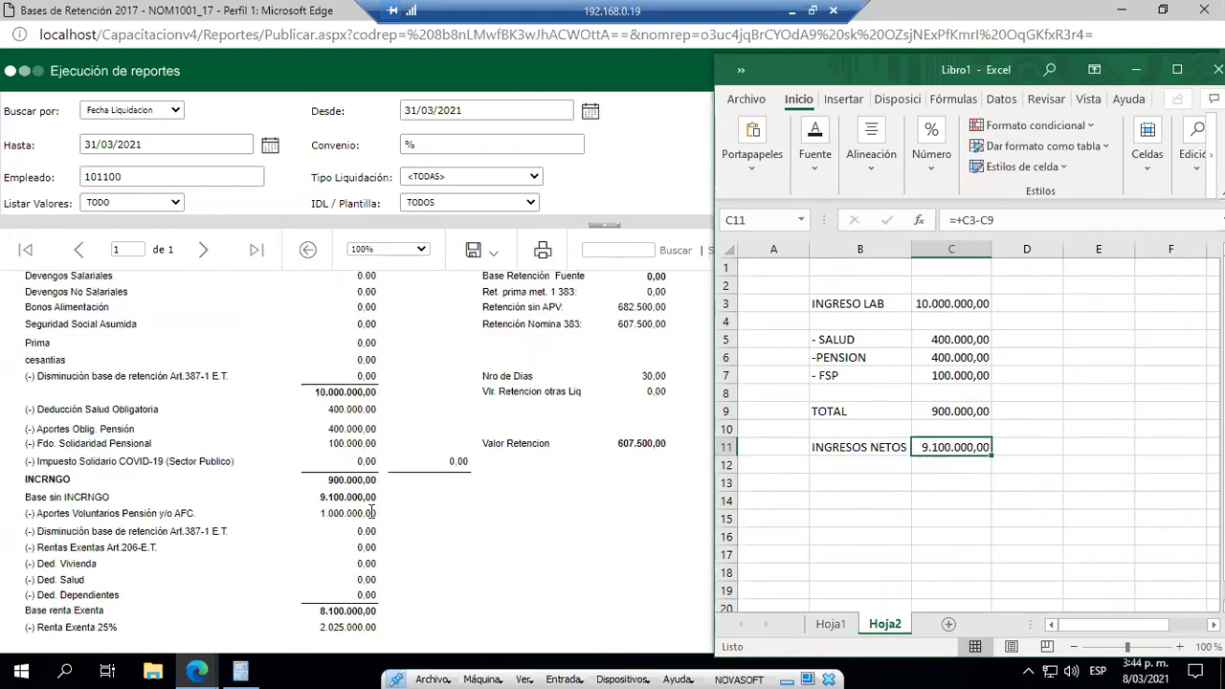
left_click(871, 467)
left_click(902, 489)
type("A")
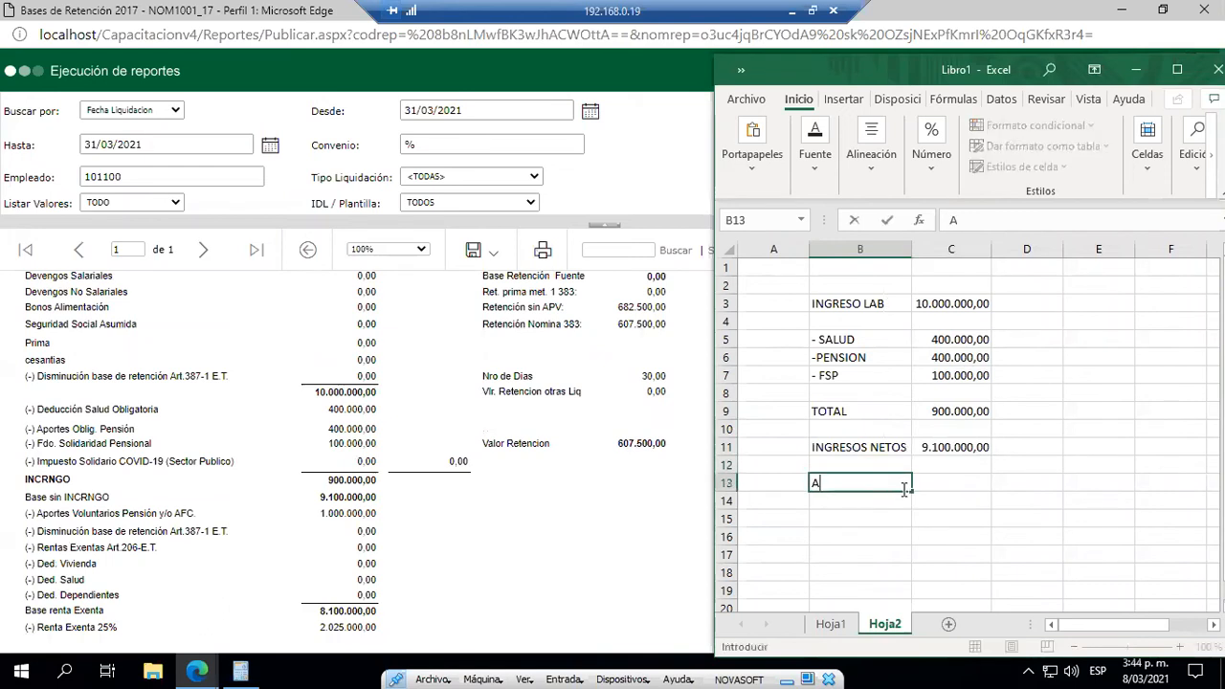
type("AFC")
key("Tab")
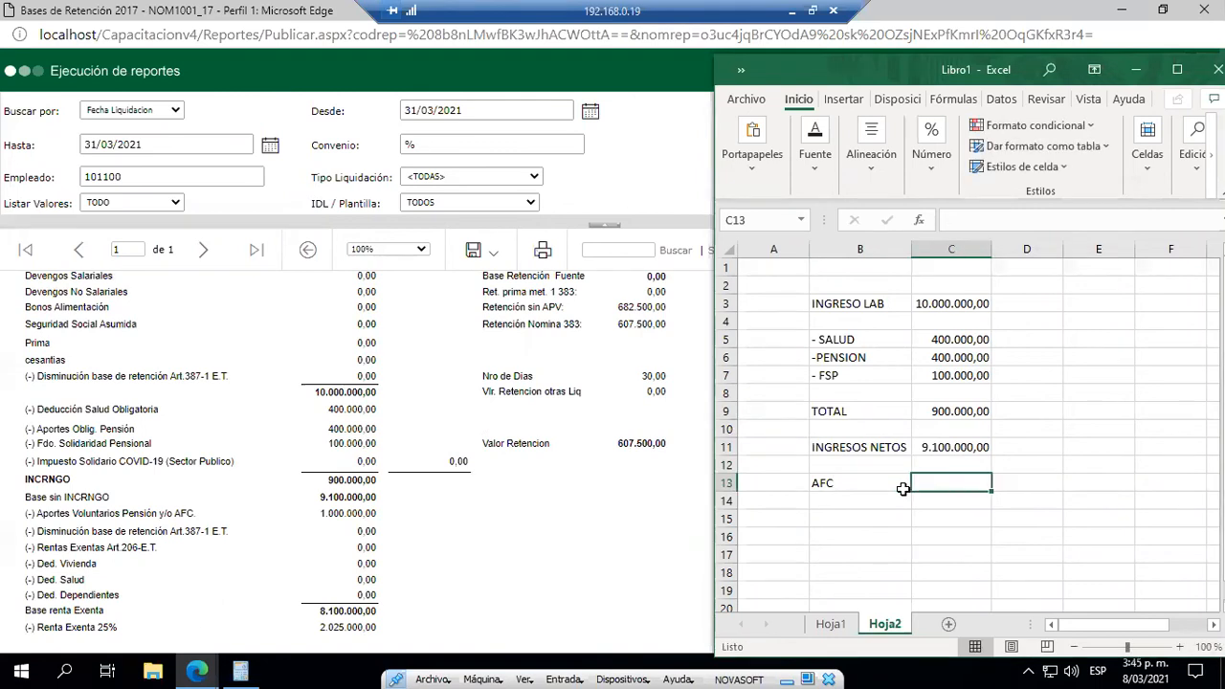
type("1000000")
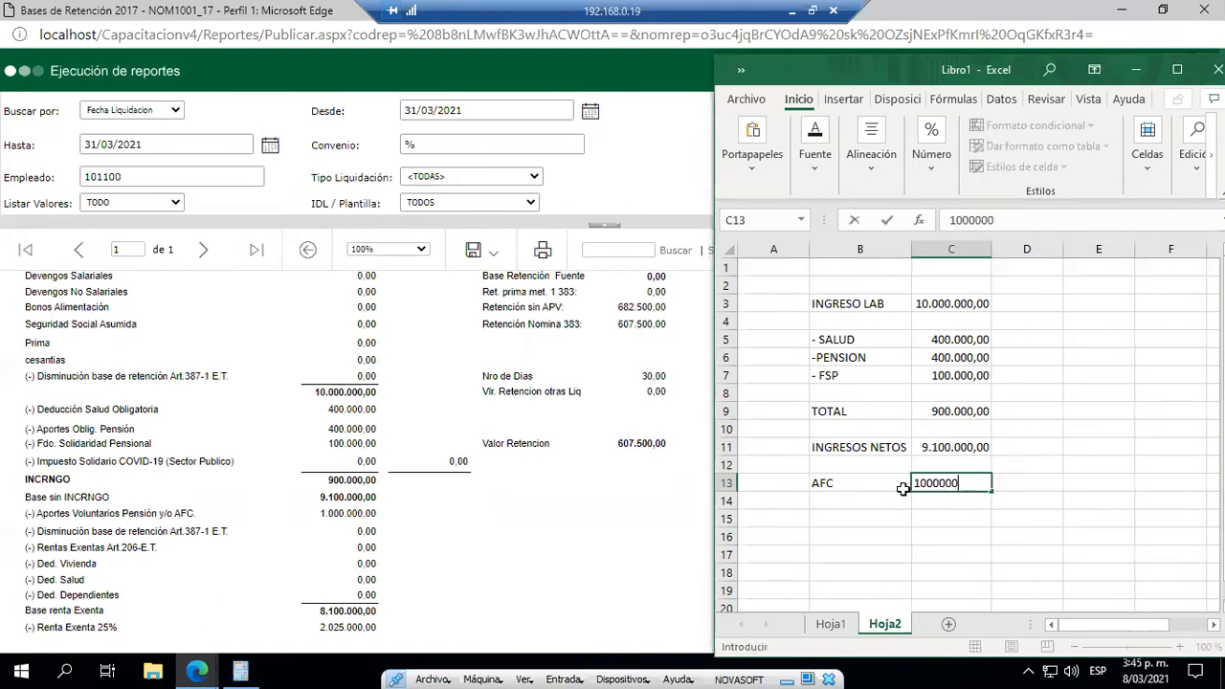
key("ctrl+Return")
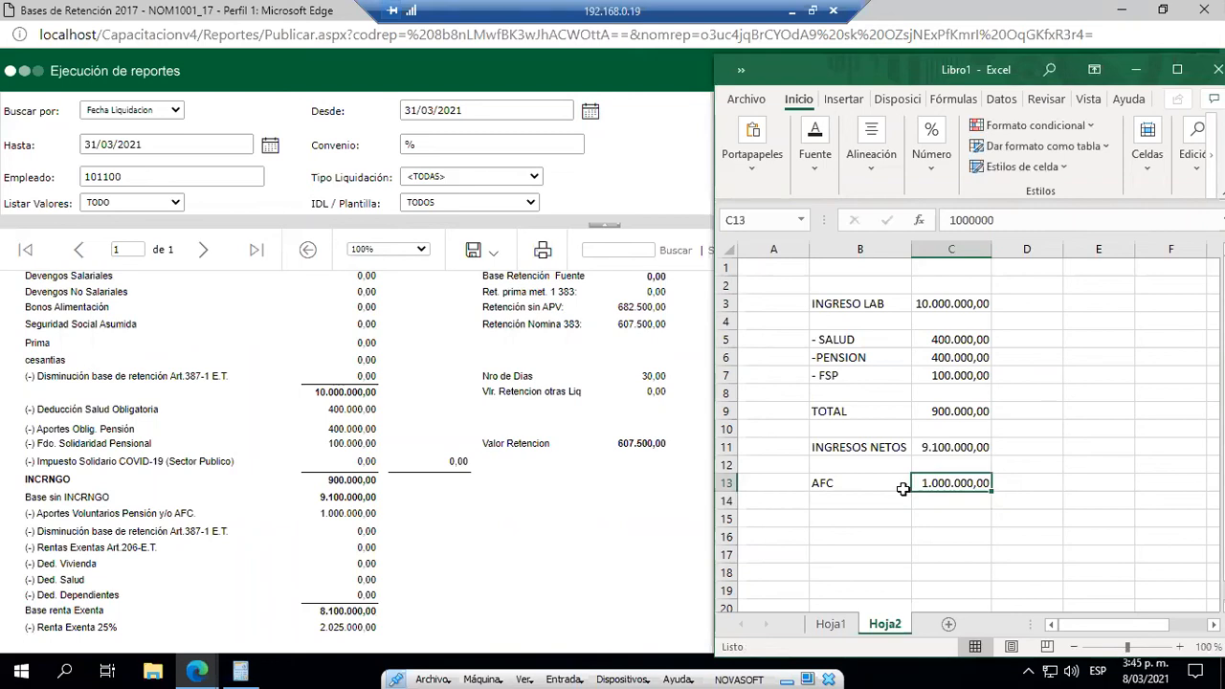
key("Return")
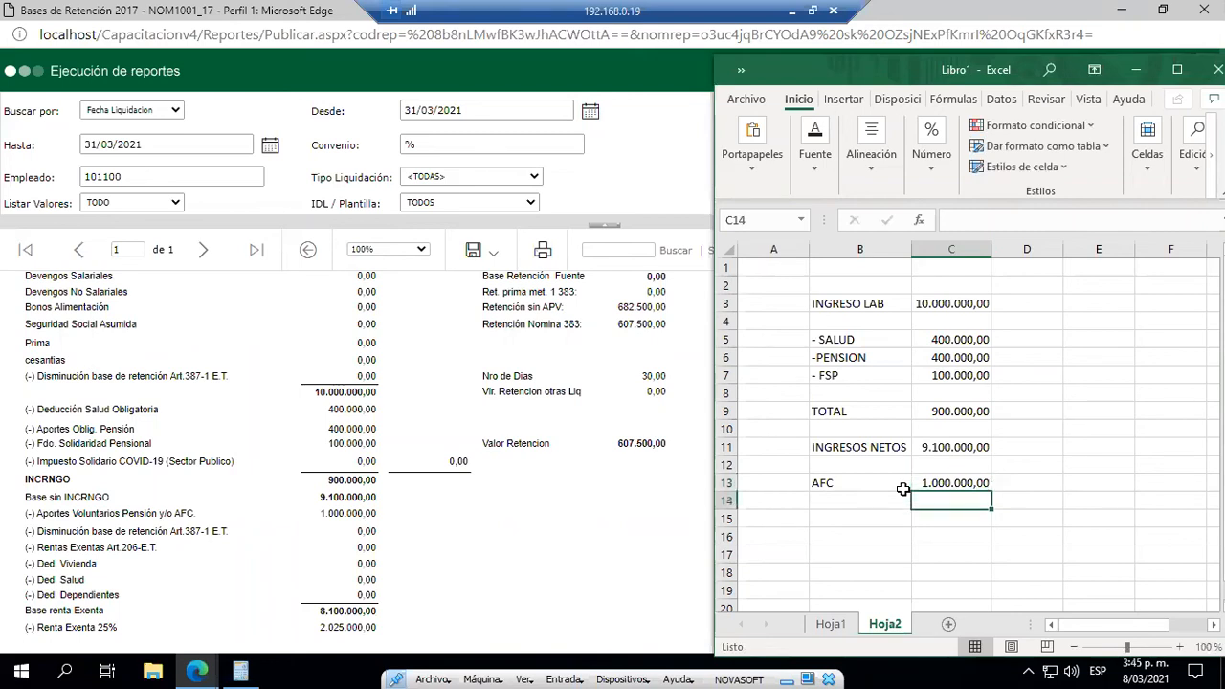
type("+")
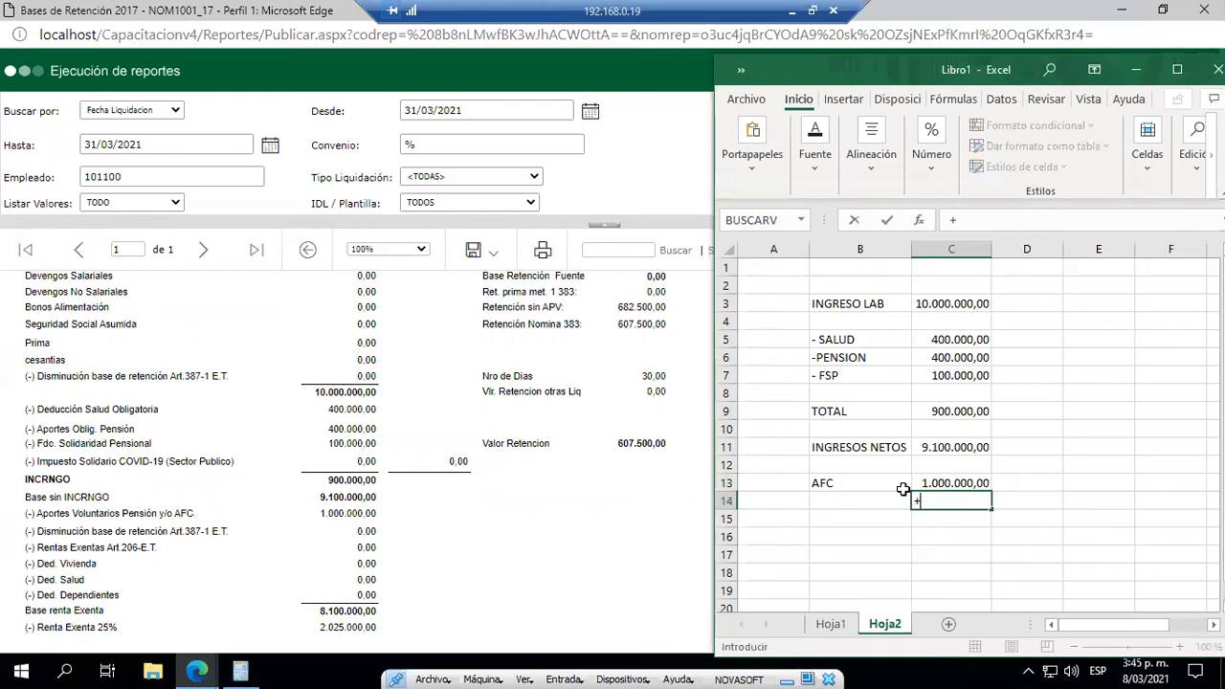
key("Escape")
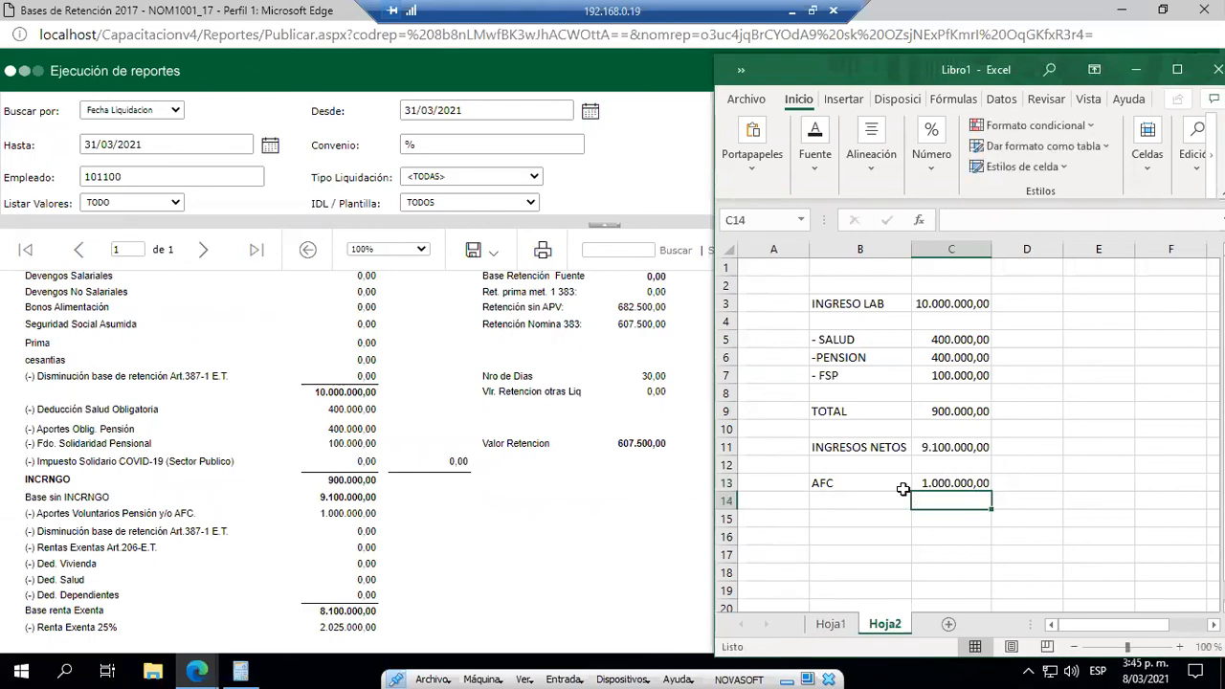
- Review the report's remaining lines and calculate cell C15 as net income in C11 minus the AFC amount in C13
scroll(321, 522, "down", 3)
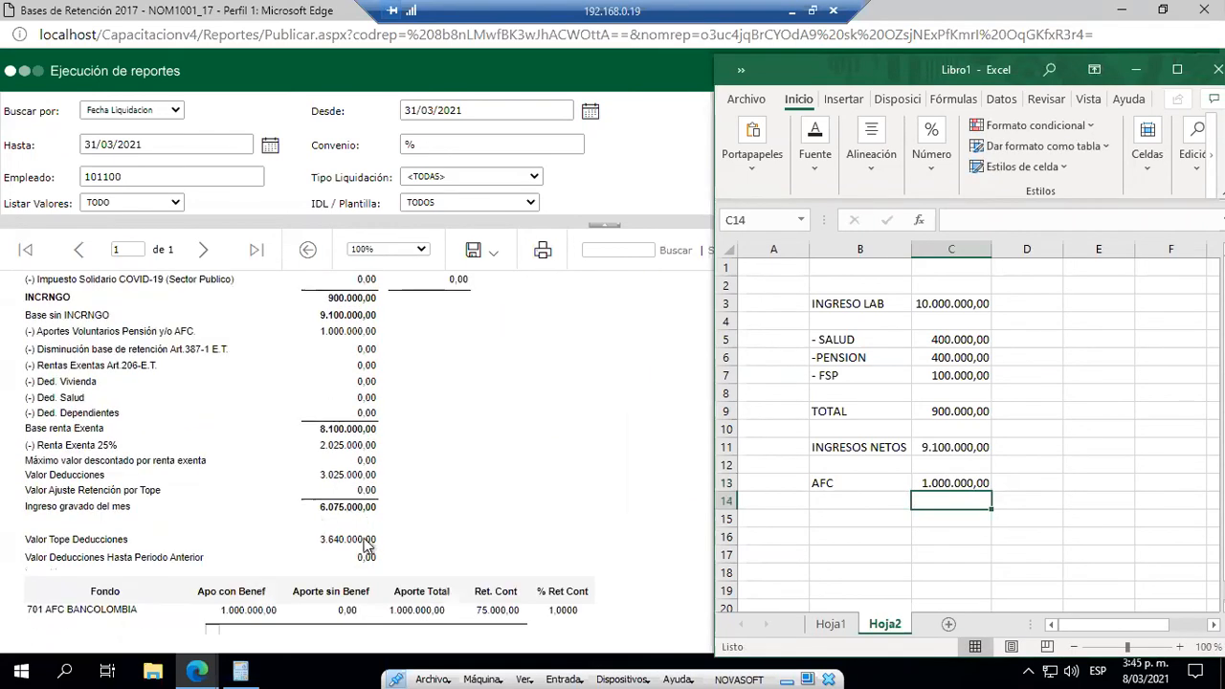
scroll(367, 546, "up", 7)
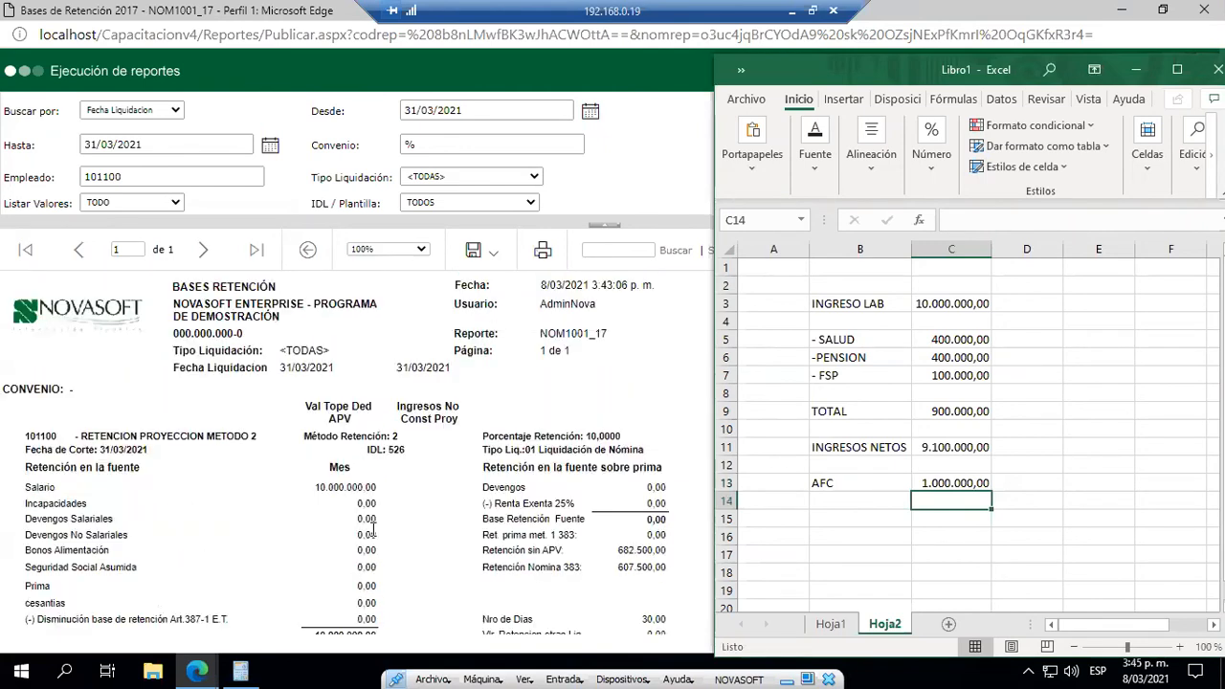
scroll(372, 529, "down", 3)
scroll(373, 522, "down", 2)
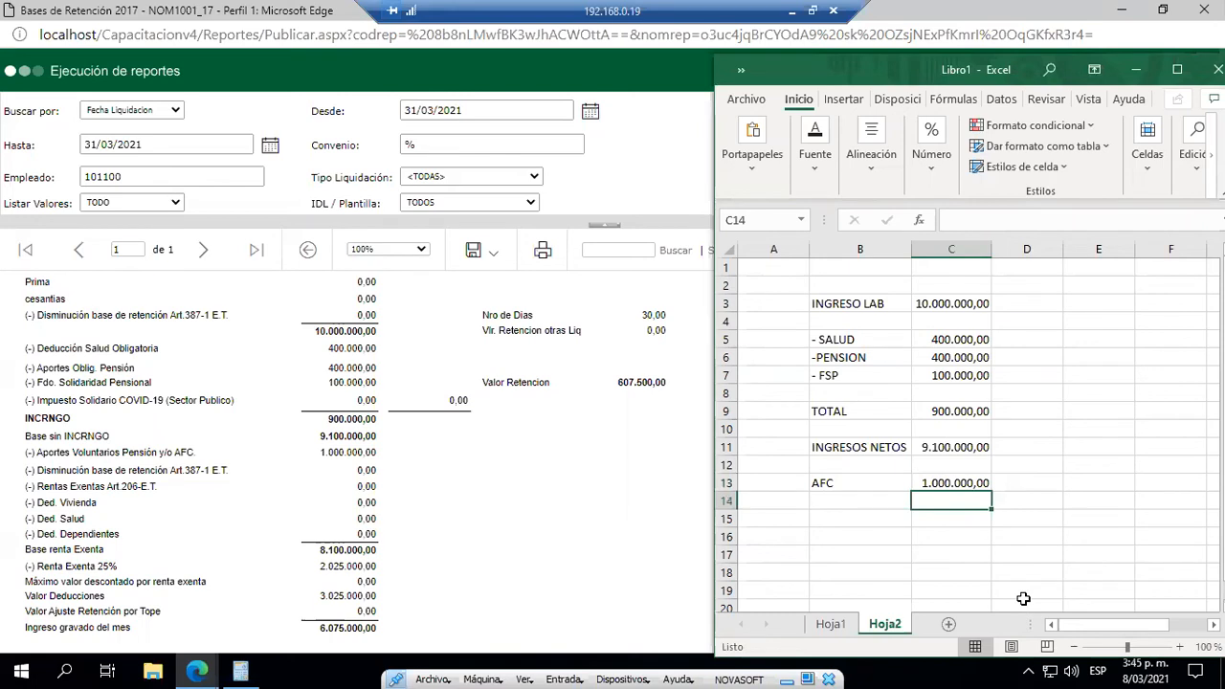
key("Down")
type("+")
key("Up")
key("Up")
key("Up")
key("Up")
type("-")
key("Up")
key("Up")
key("Up")
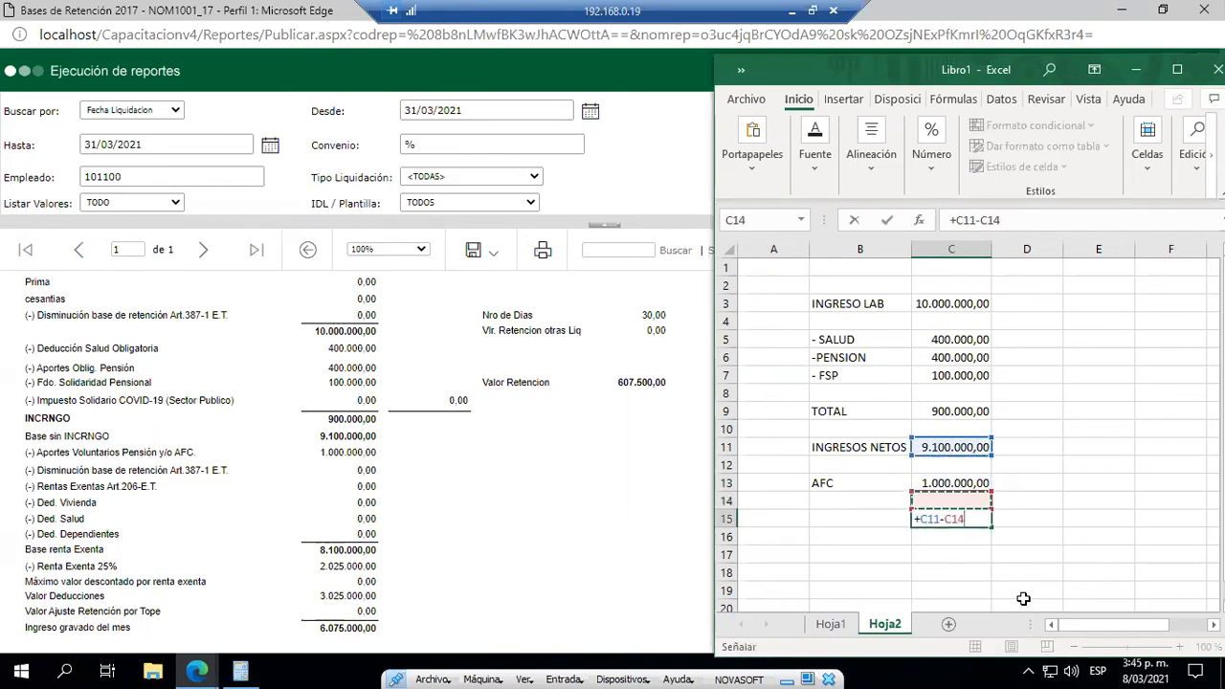
key("Down")
key("Return")
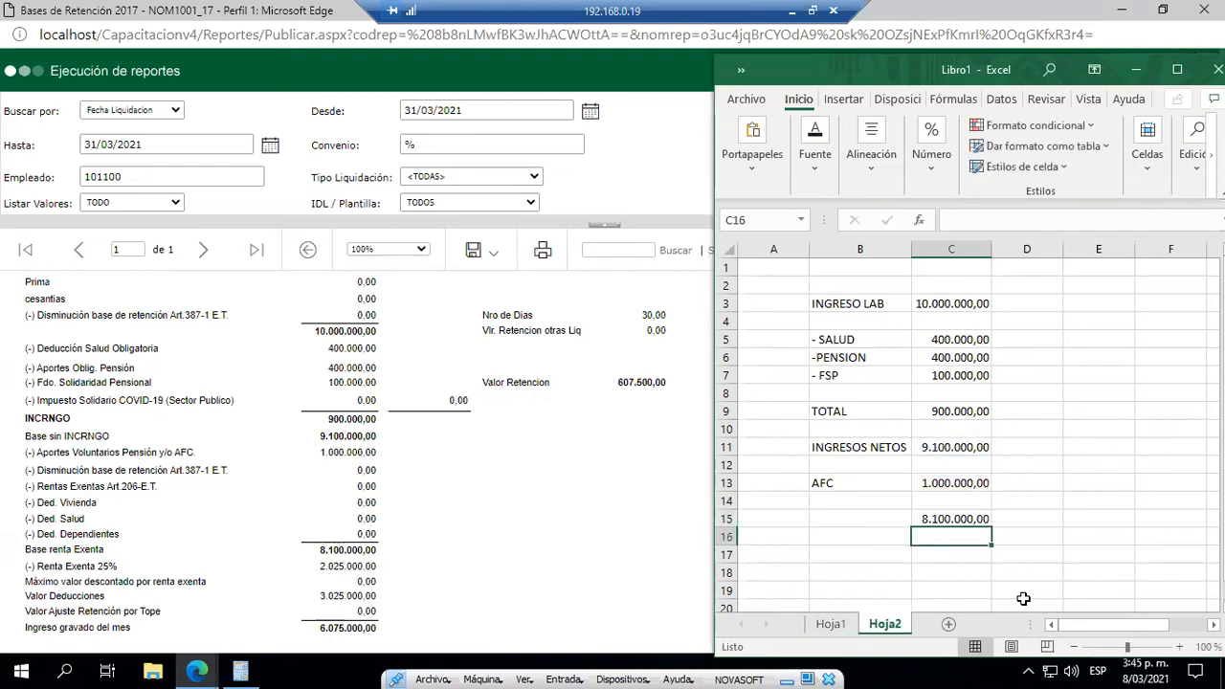
- Enter the label "BASE DE RENTA EXENTA" in cell B15 and fit column B to the width of its contents
key("Left")
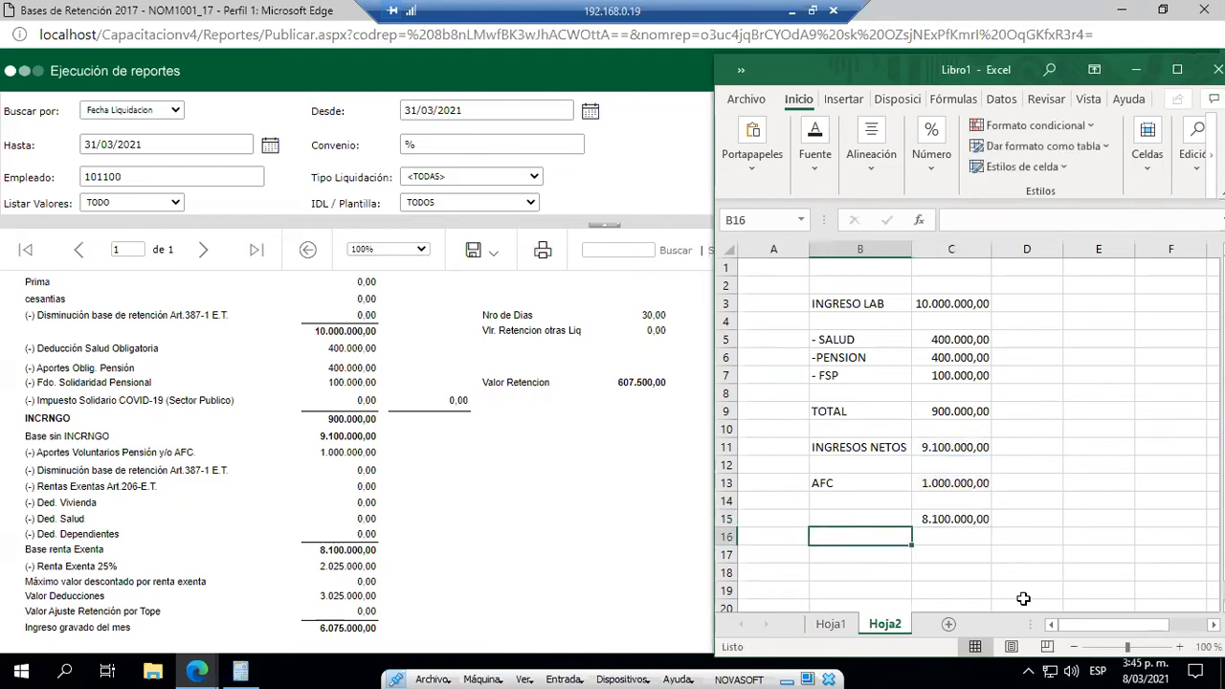
key("Up")
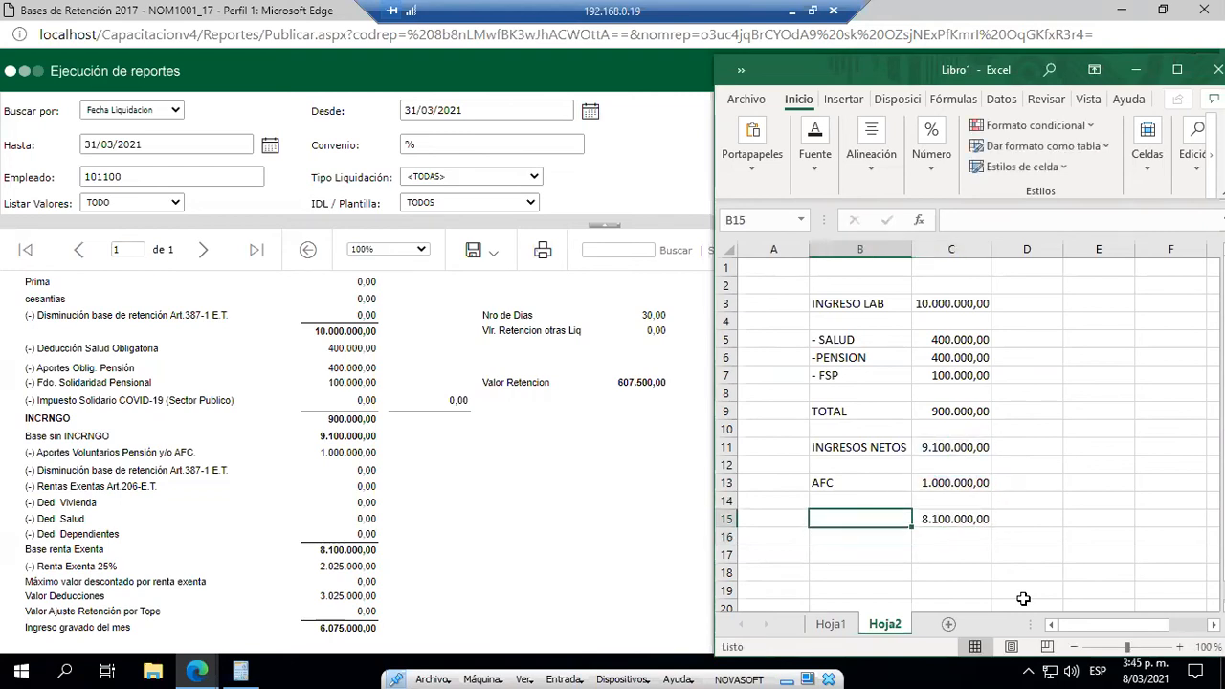
type("BASE DE RETNTA ")
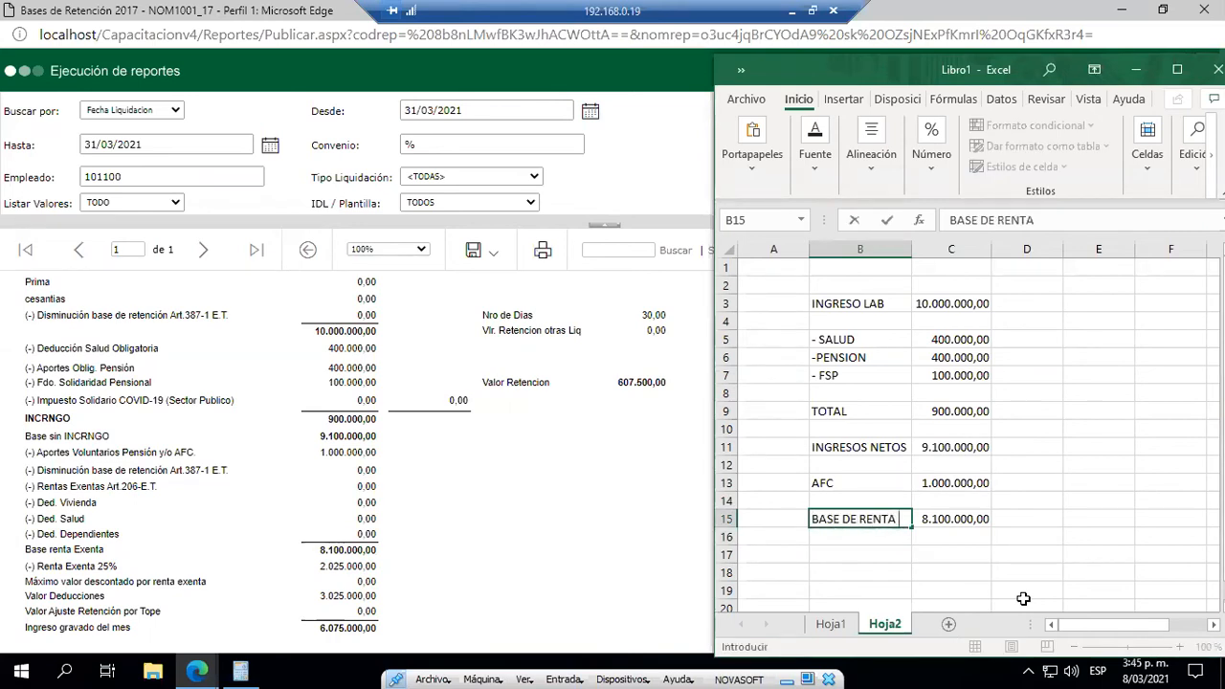
type("EX")
key("Return")
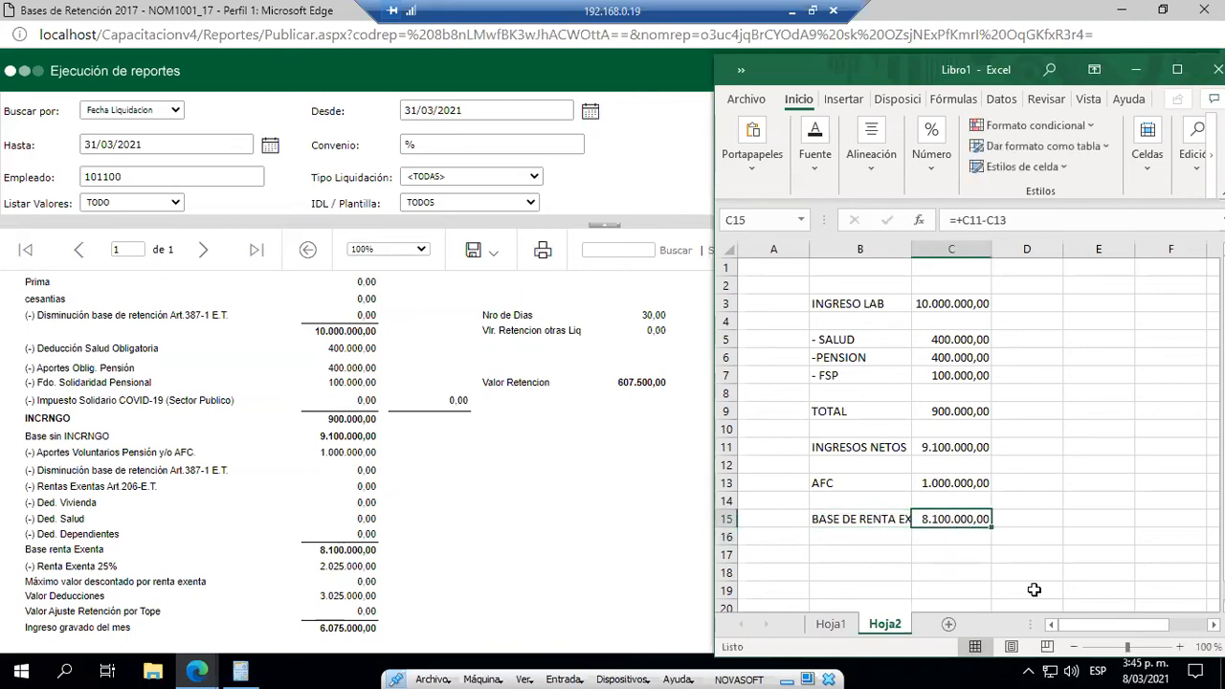
double_click(909, 249)
key("F2")
key("Return")
key("Up")
key("Left")
key("F2")
type("ENTA")
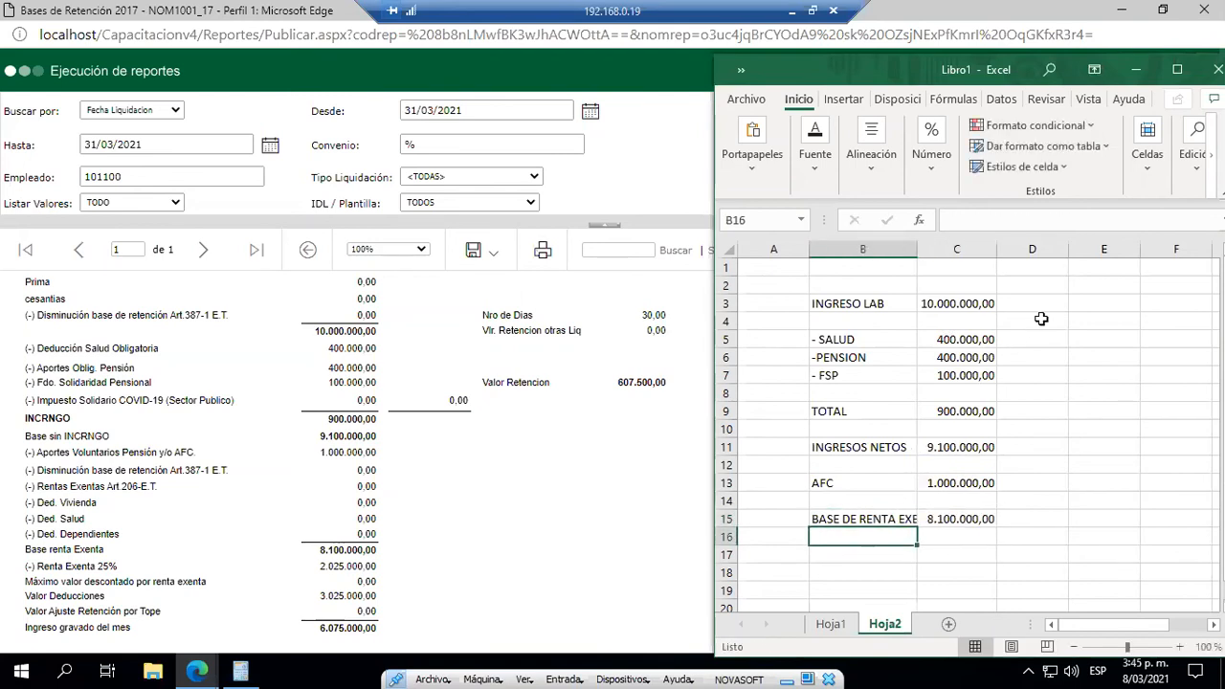
double_click(917, 249)
- Enter the text label "- 25 %" in cell B16
left_click(974, 540)
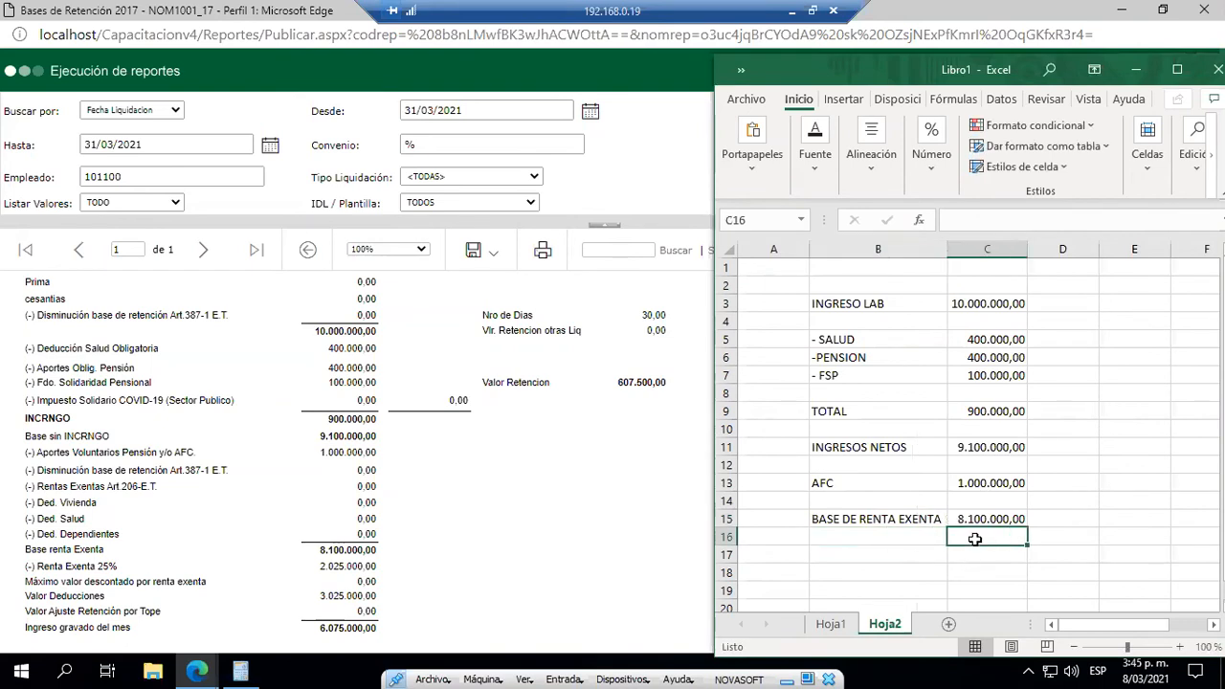
key("Left")
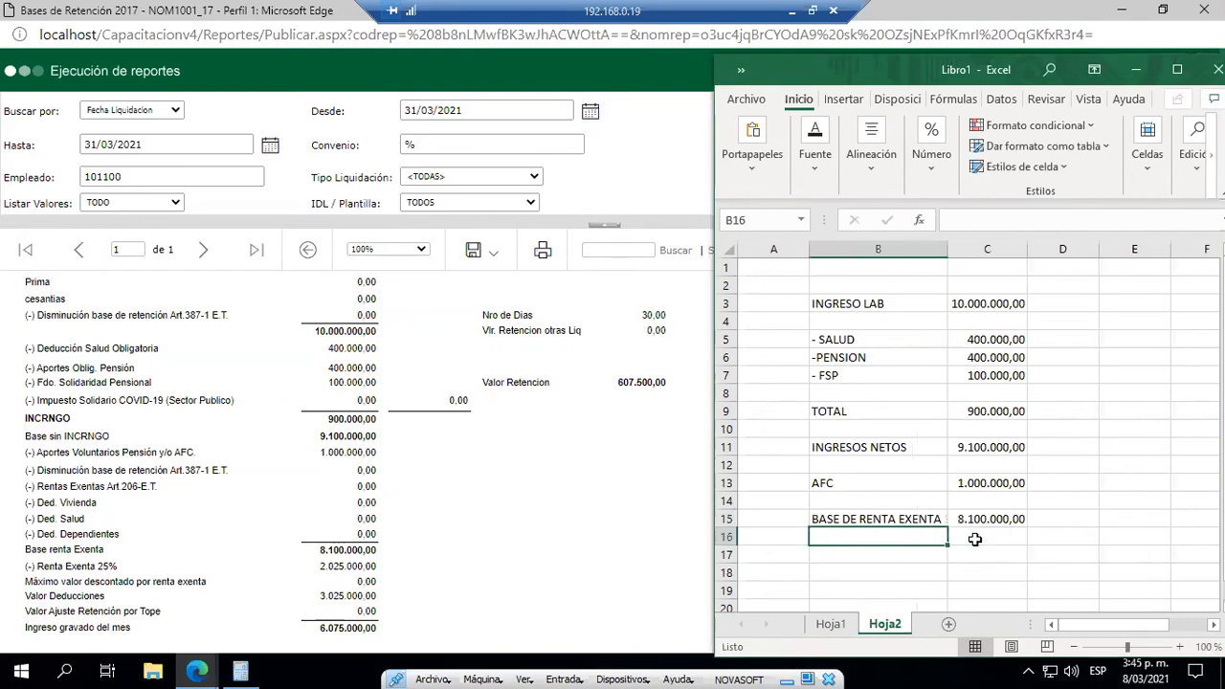
type("'-")
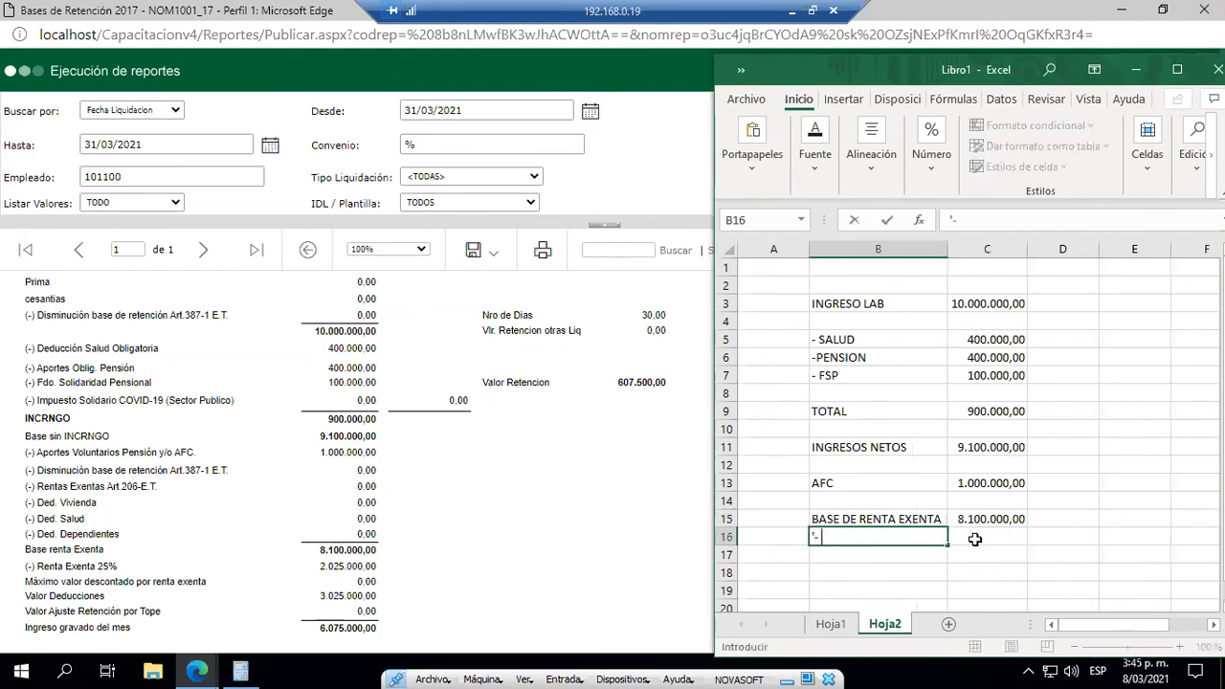
type(" 25 %")
key("Return")
- Calculate the 25 % exempt income in cell C16 as the base in C15 multiplied by 0,25
left_click(976, 539)
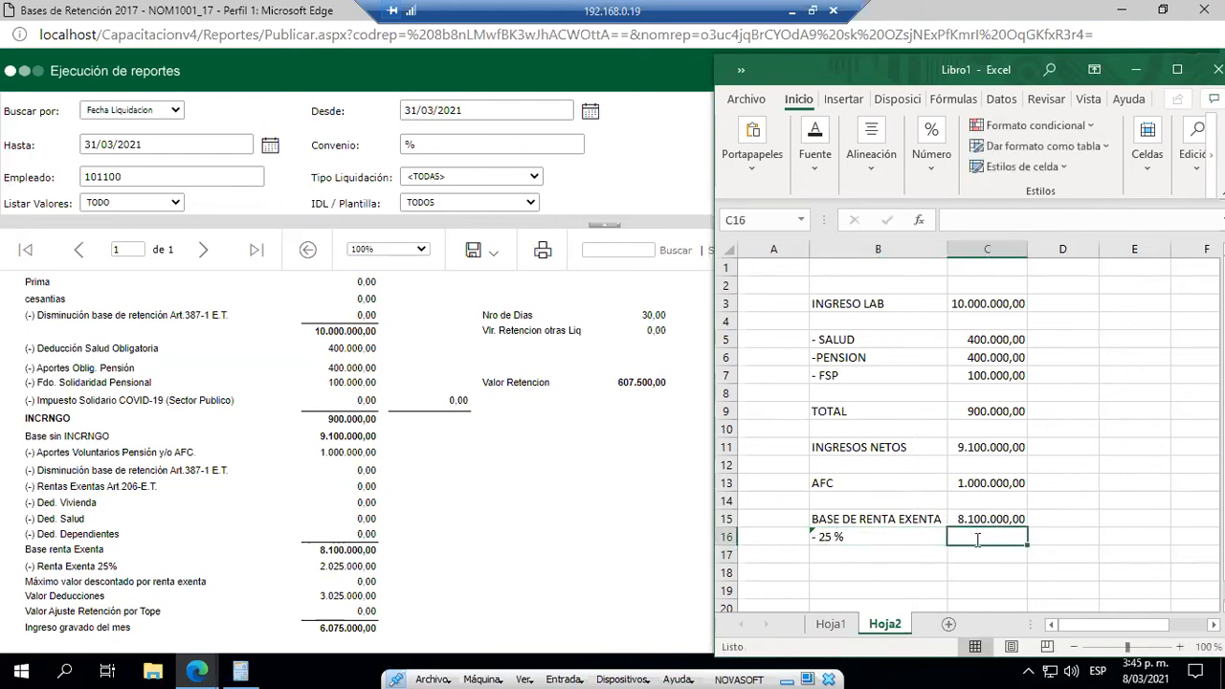
type("+6")
key("BackSpace")
key("Up")
type("*0,10")
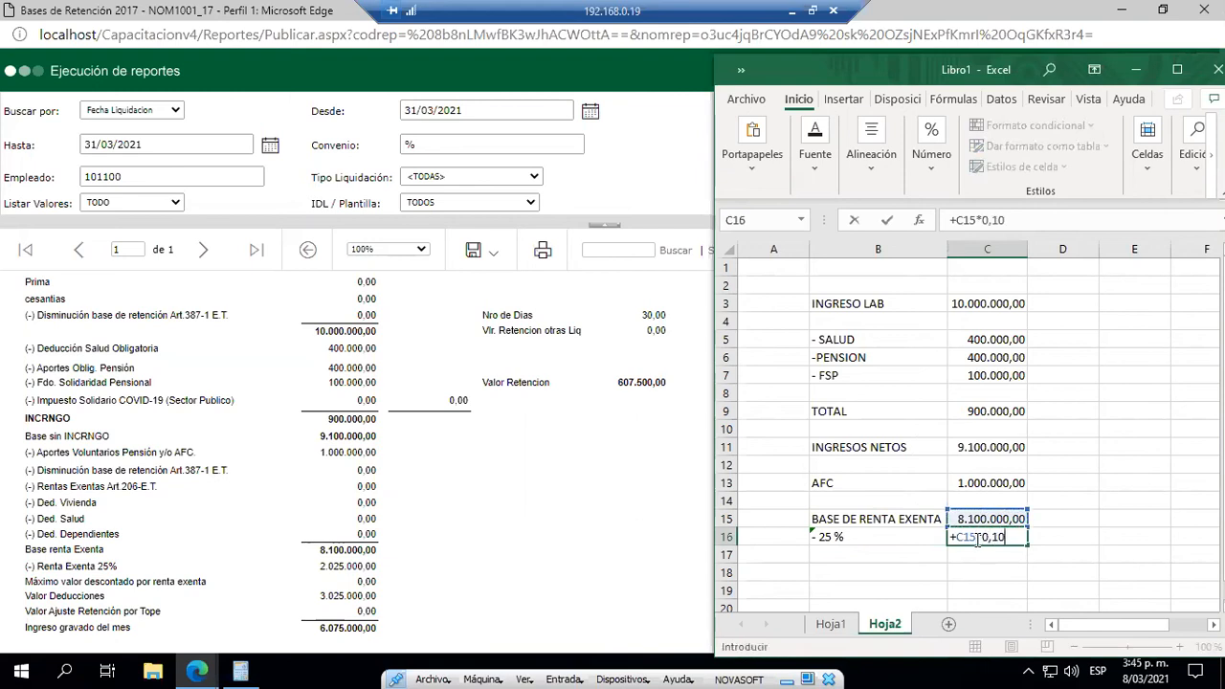
key("Return")
left_click(976, 538)
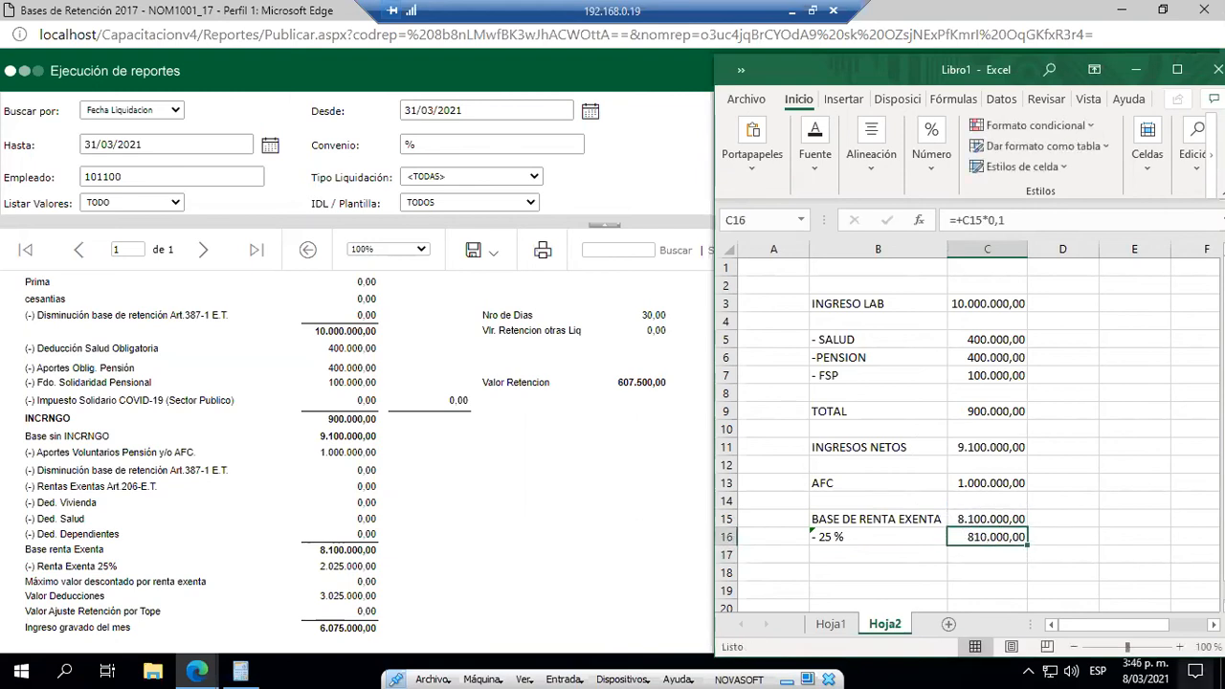
double_click(1001, 537)
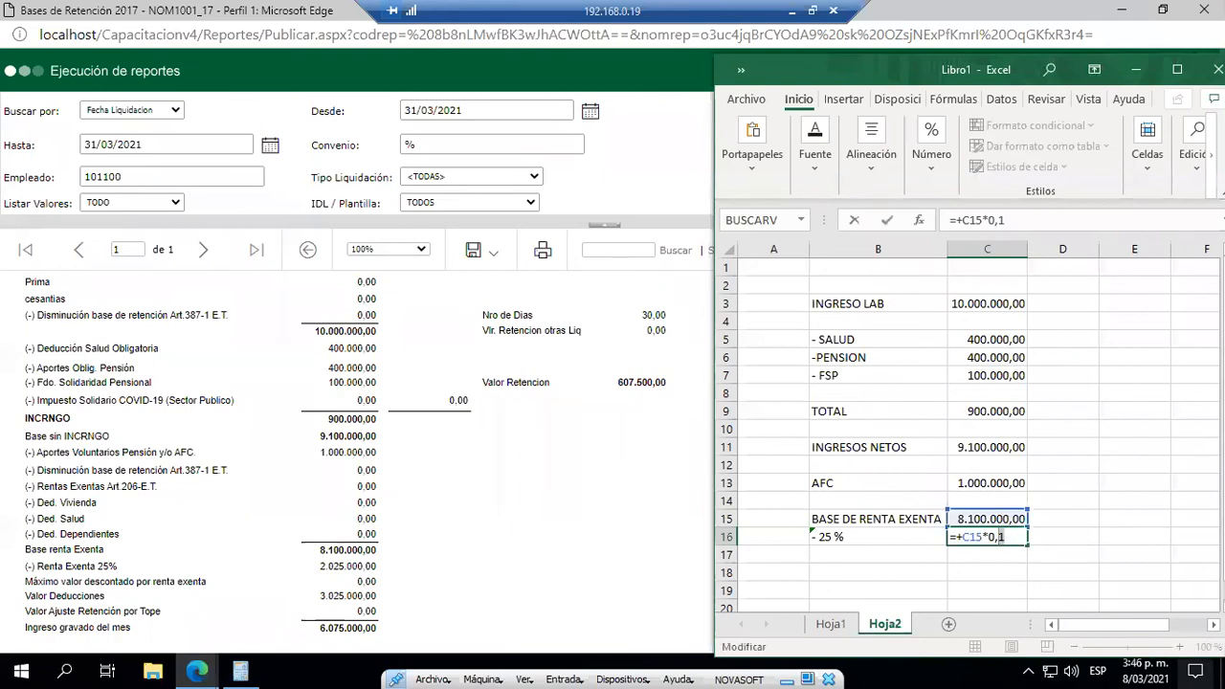
key("BackSpace")
type("25")
key("Return")
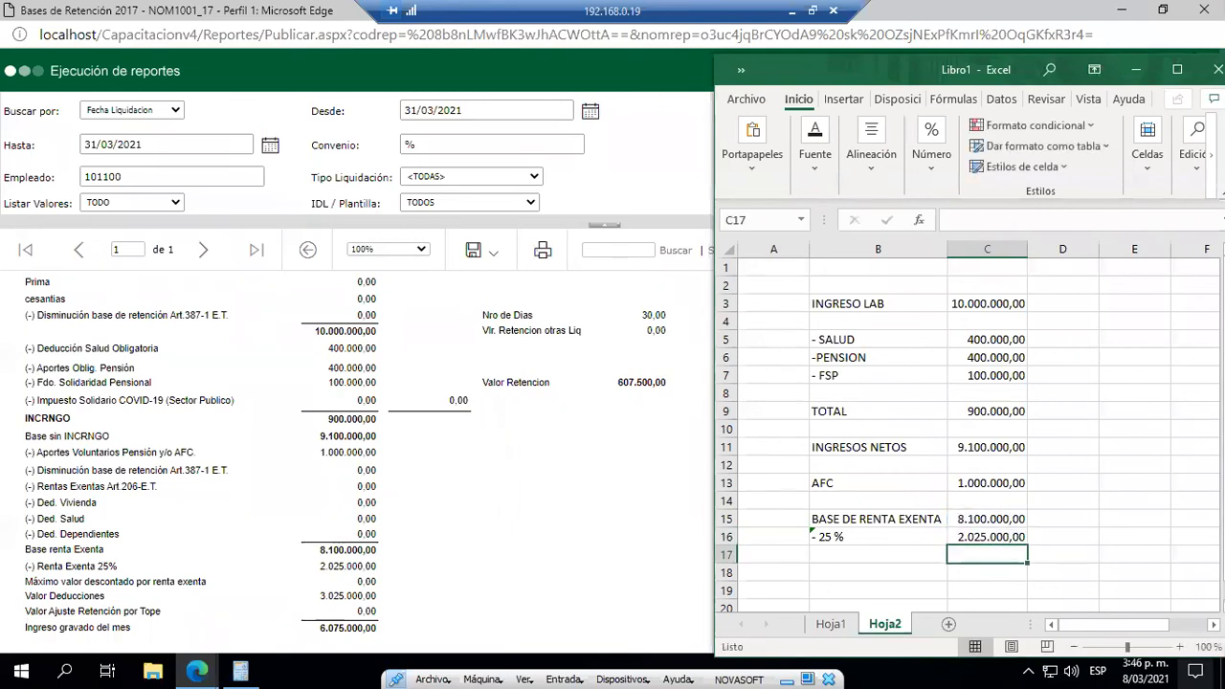
- Enter the label "BASE RETENCION" in cell B18
key("Down")
key("Left")
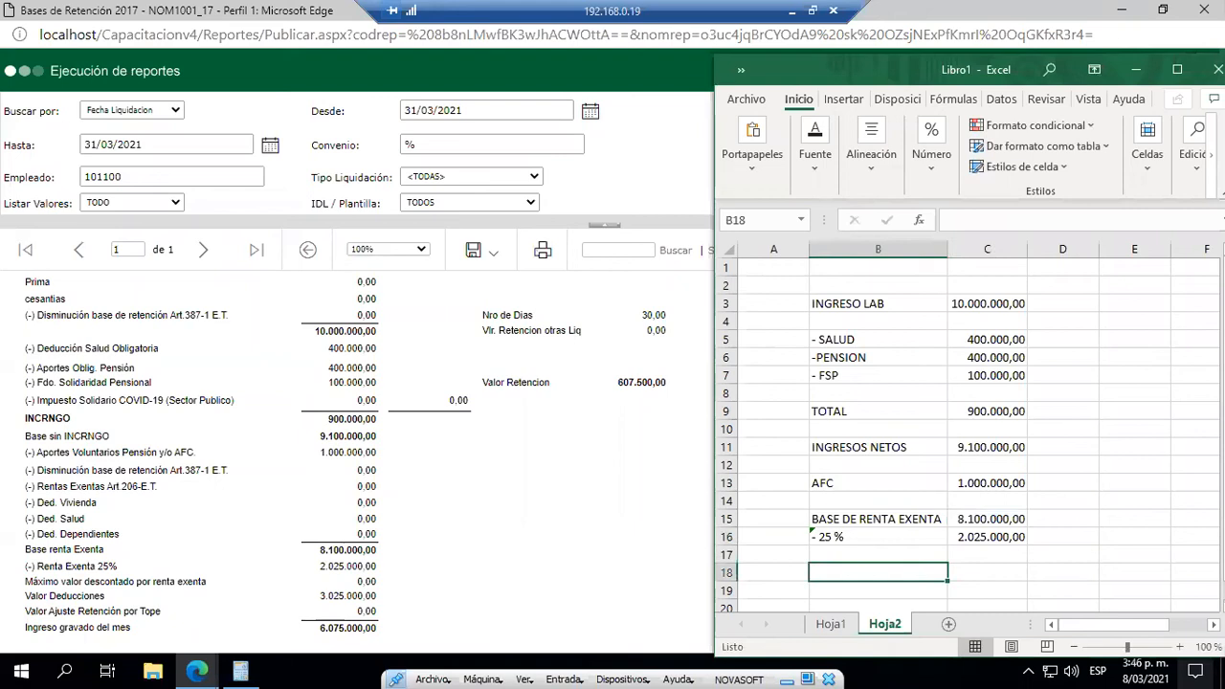
type("BASE RETEN")
key("BackSpace")
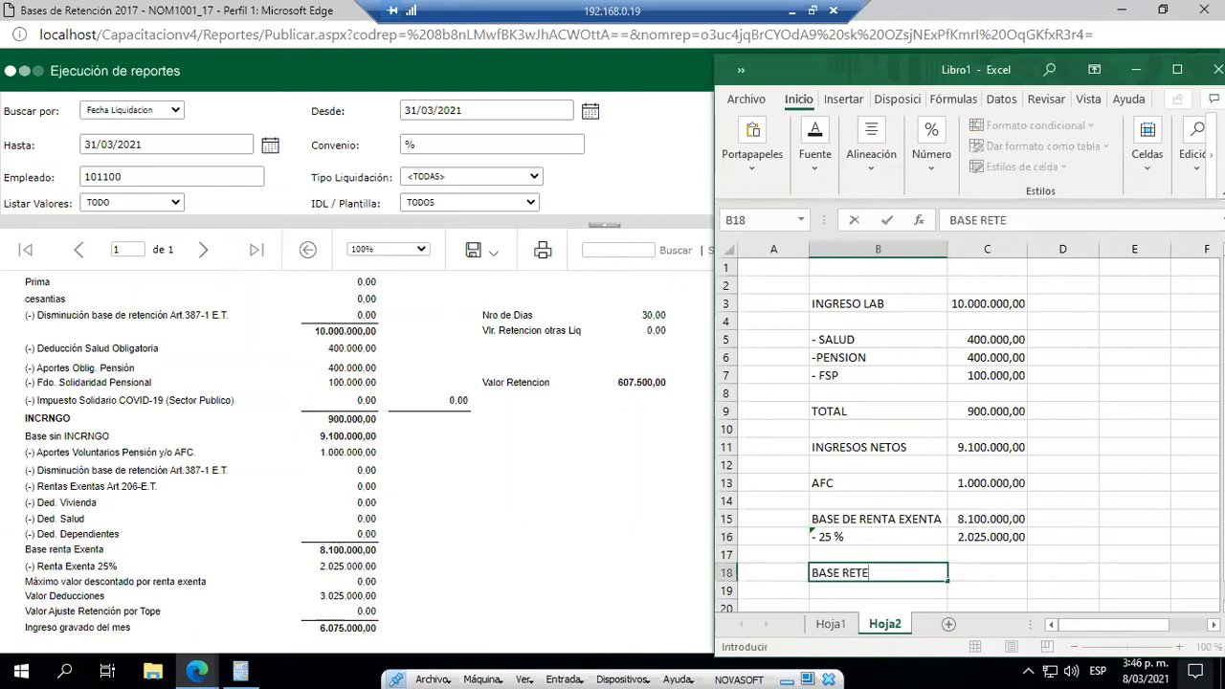
type("NCION")
key("Return")
- Calculate the withholding base in cell C18 as the base in C15 minus the 25 % exemption in C16
key("Up")
key("Right")
key("Up")
key("Down")
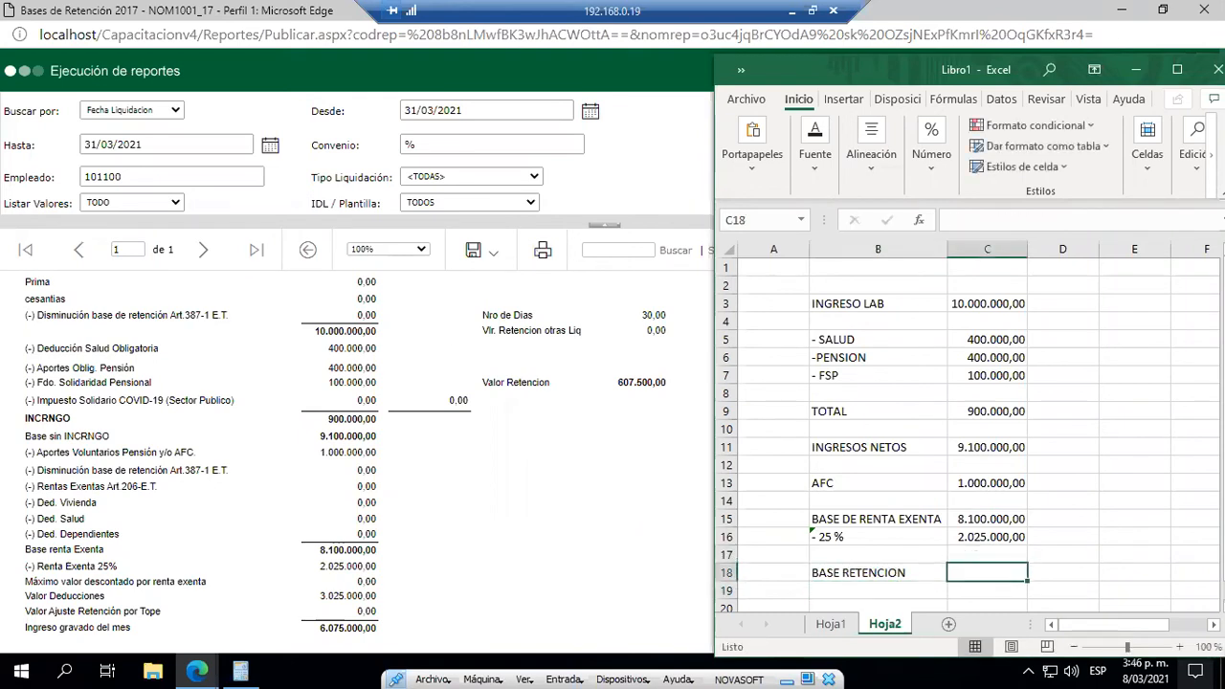
type("+")
key("Up")
key("Up")
key("Up")
type("-")
key("Up")
key("Up")
key("Return")
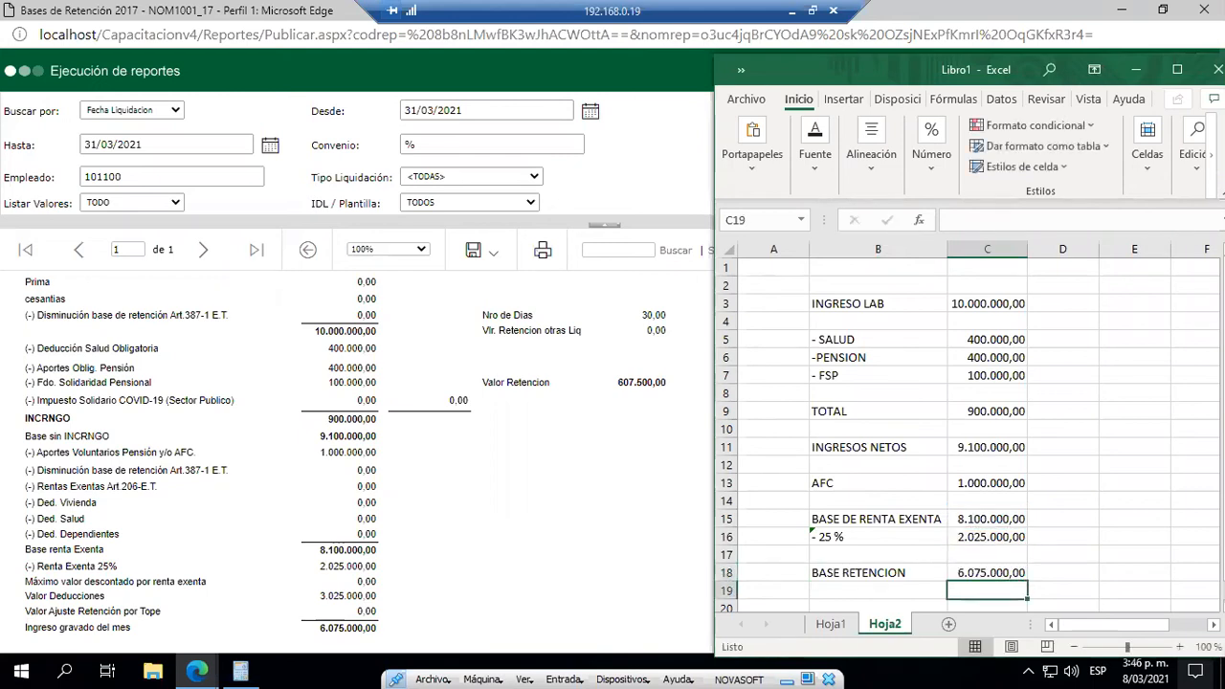
key("Down")
key("Left")
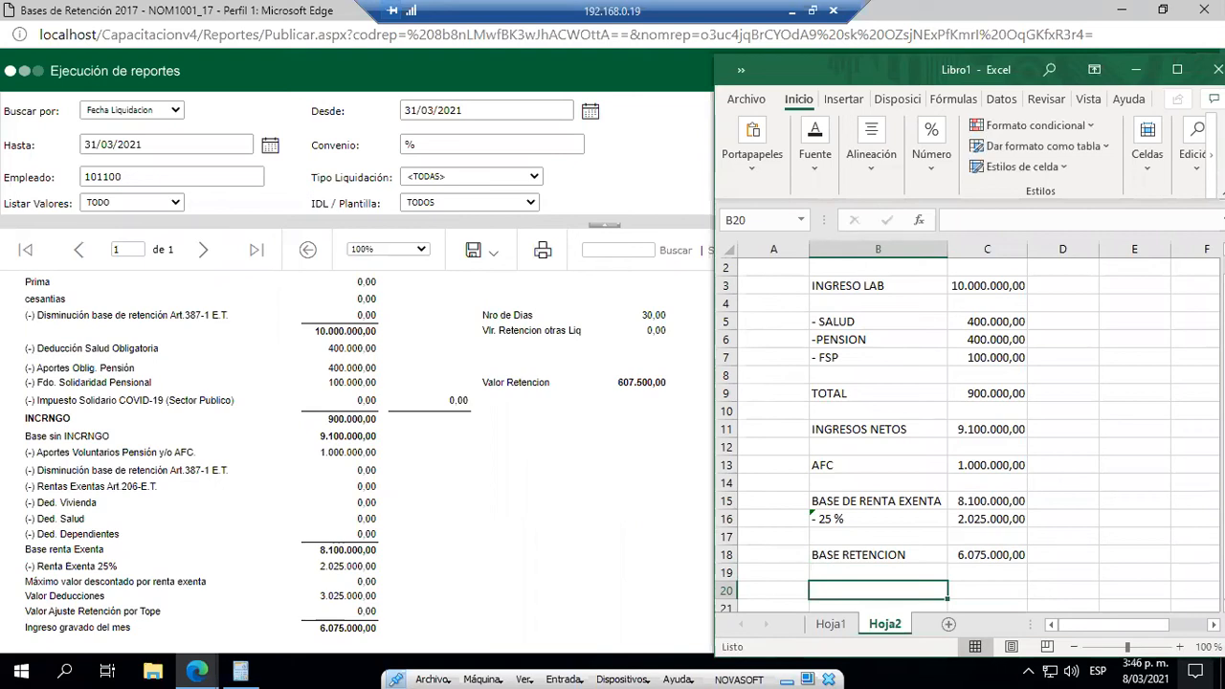
- Minimize the Excel workbook and the report window, and open Información Hoja de Vida - Salarial in Novasoft's Nómina application
left_click(1135, 69)
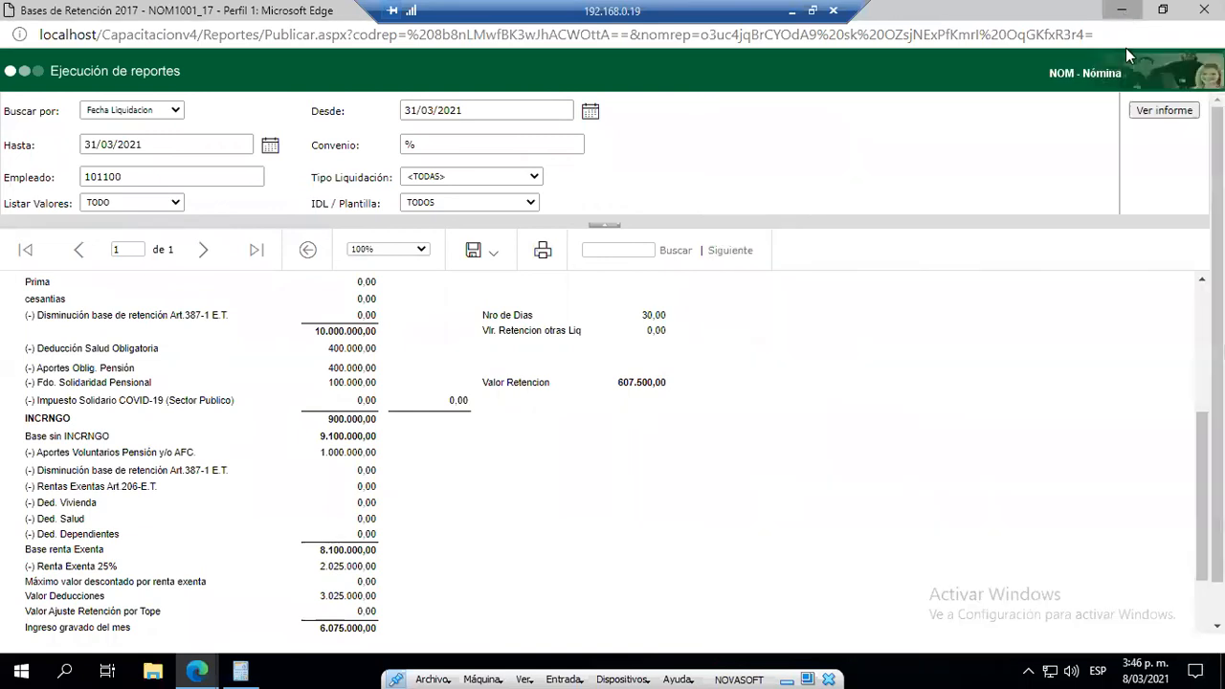
left_click(1121, 9)
double_click(10, 242)
key("BackSpace")
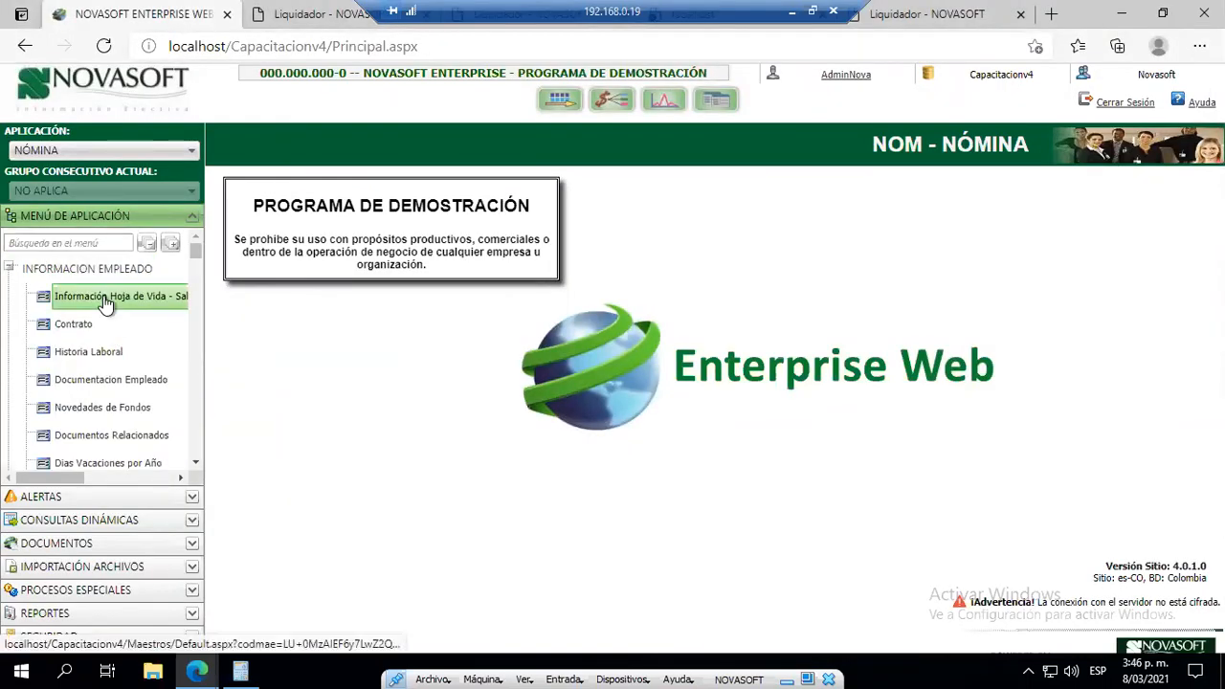
left_click(105, 300)
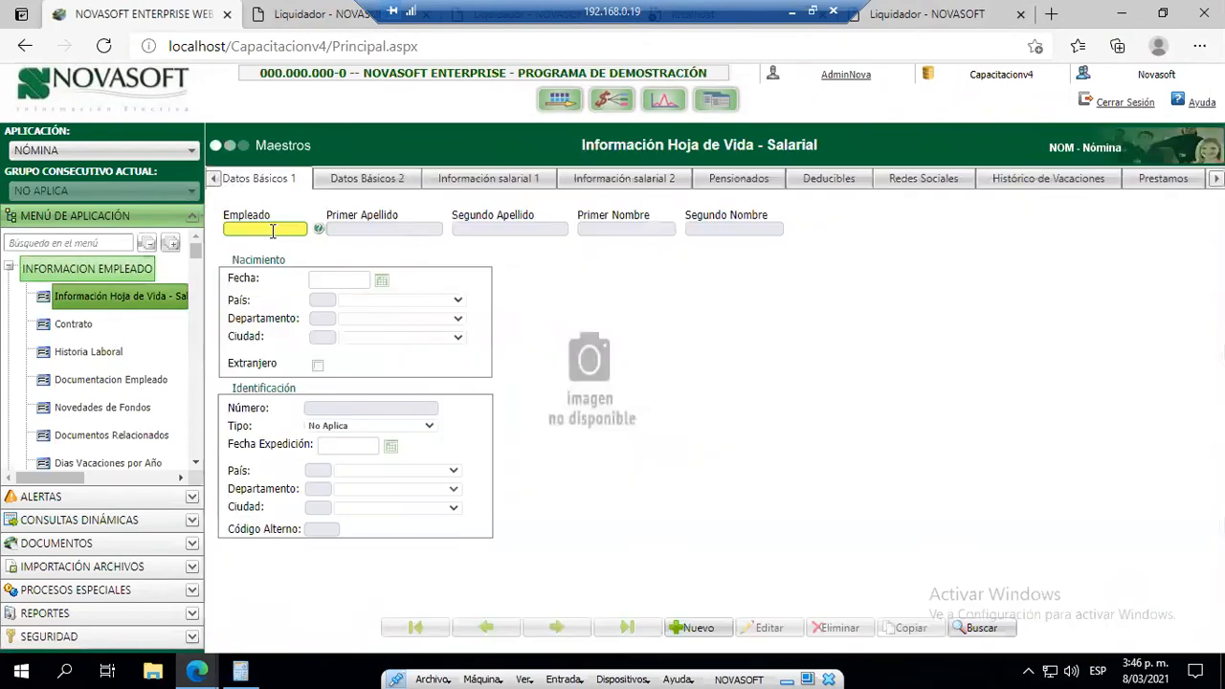
- Load the RETENCION PROYECCION METODO 2 employee by code and check the withholding percentage under Información salarial 2
left_click(273, 230)
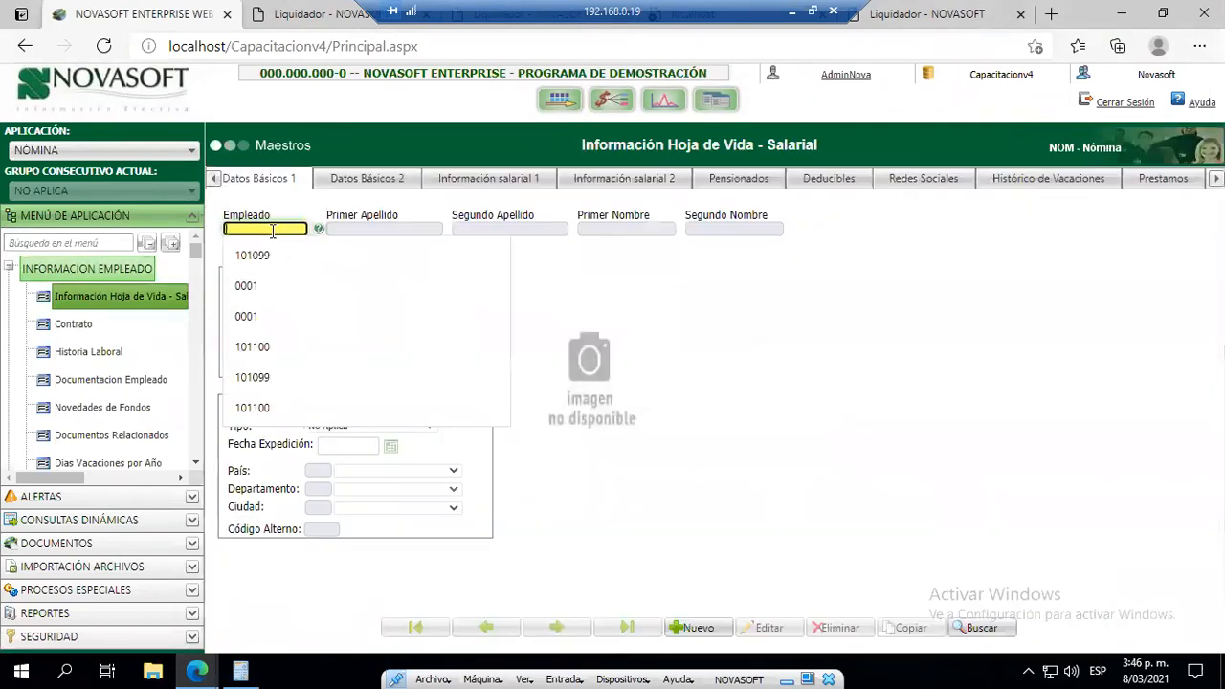
type("101100")
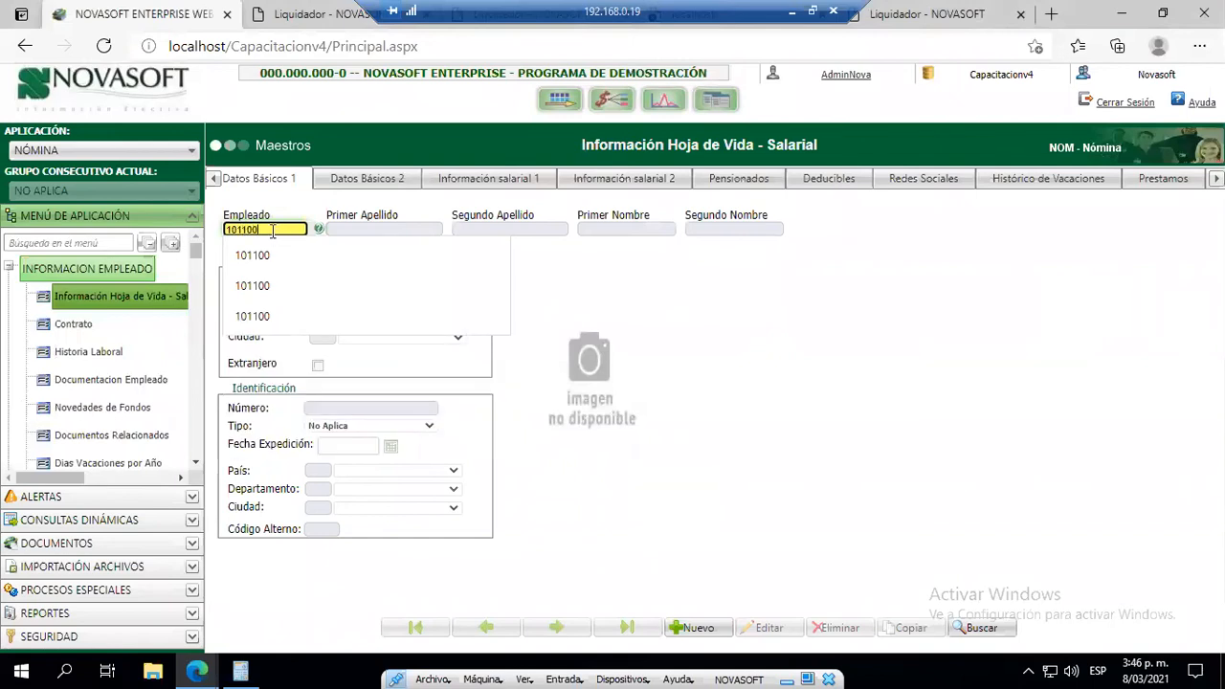
key("Return")
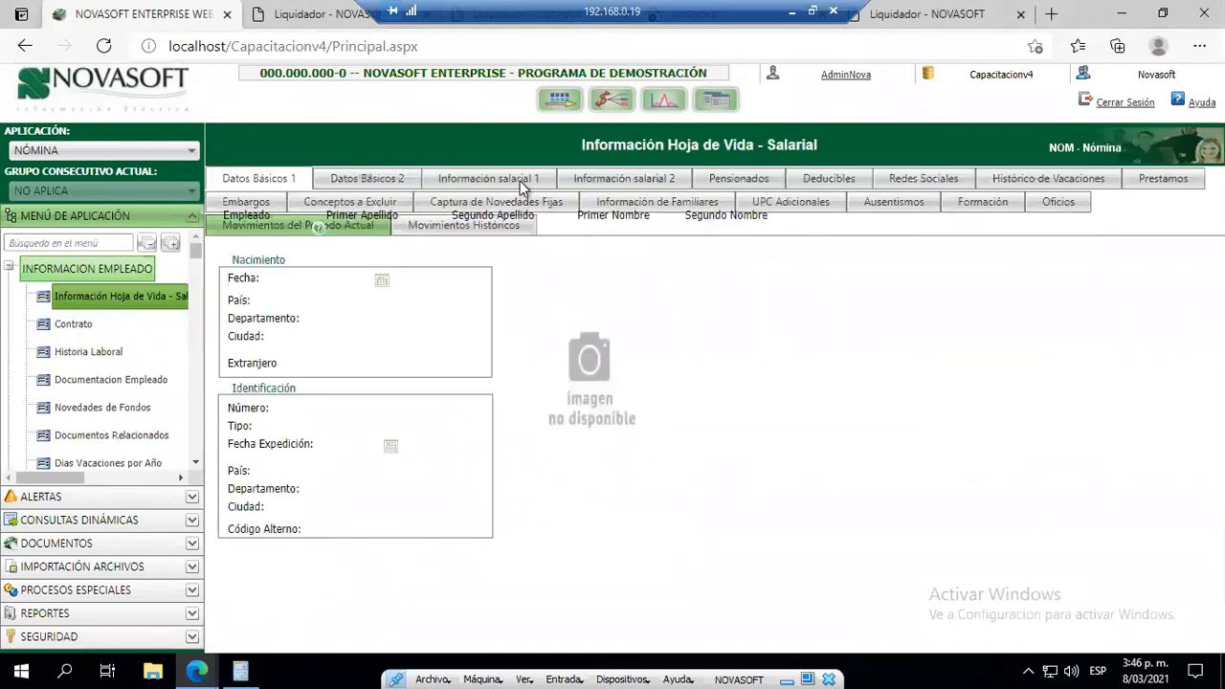
left_click(565, 188)
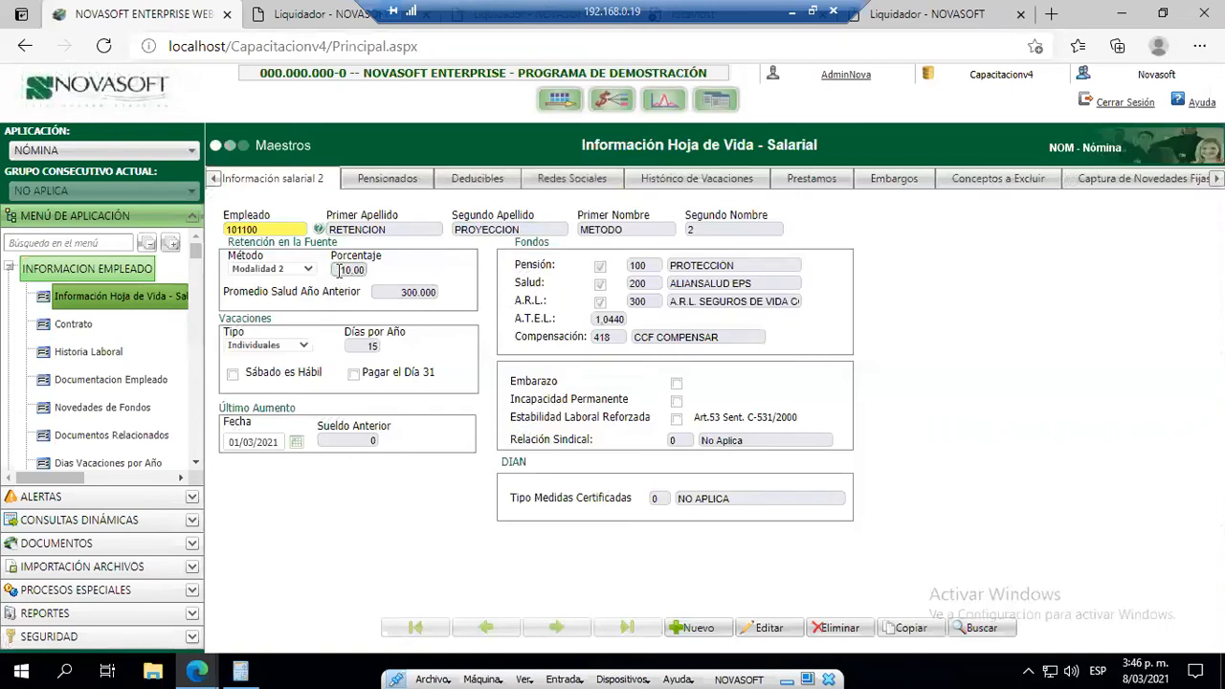
left_click_drag(338, 271, 364, 271)
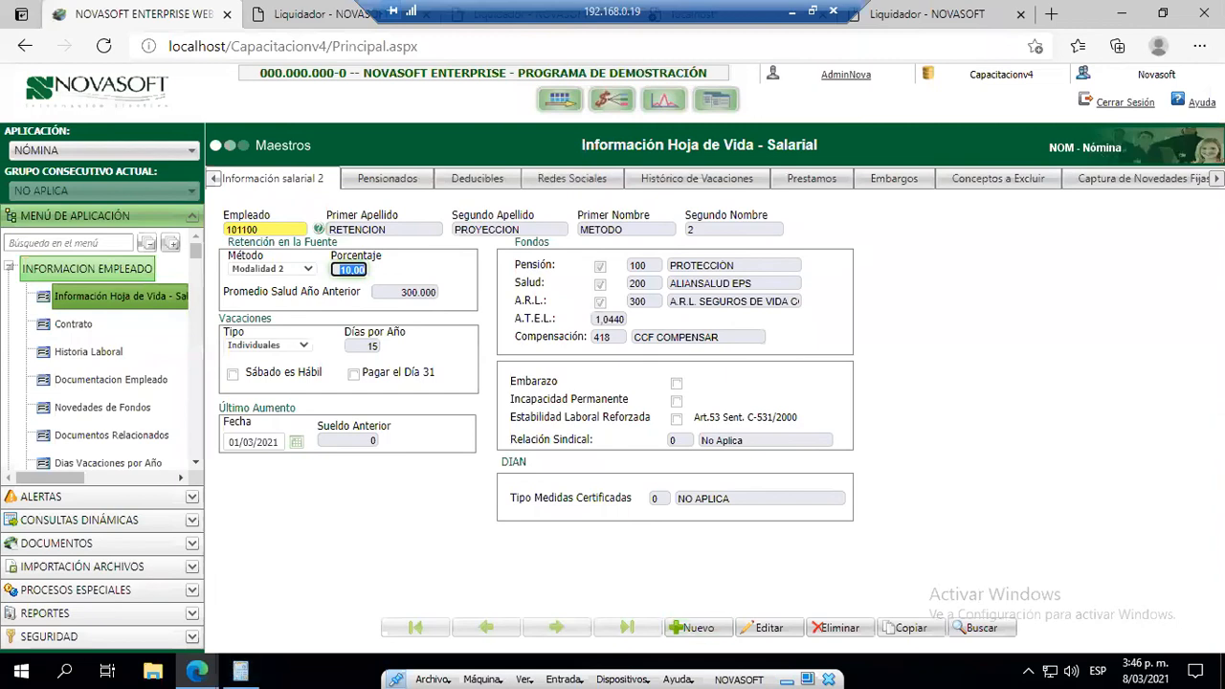
- Switch back to the Excel workbook and enter the text label "% 10" in cell B20
key("alt+Tab")
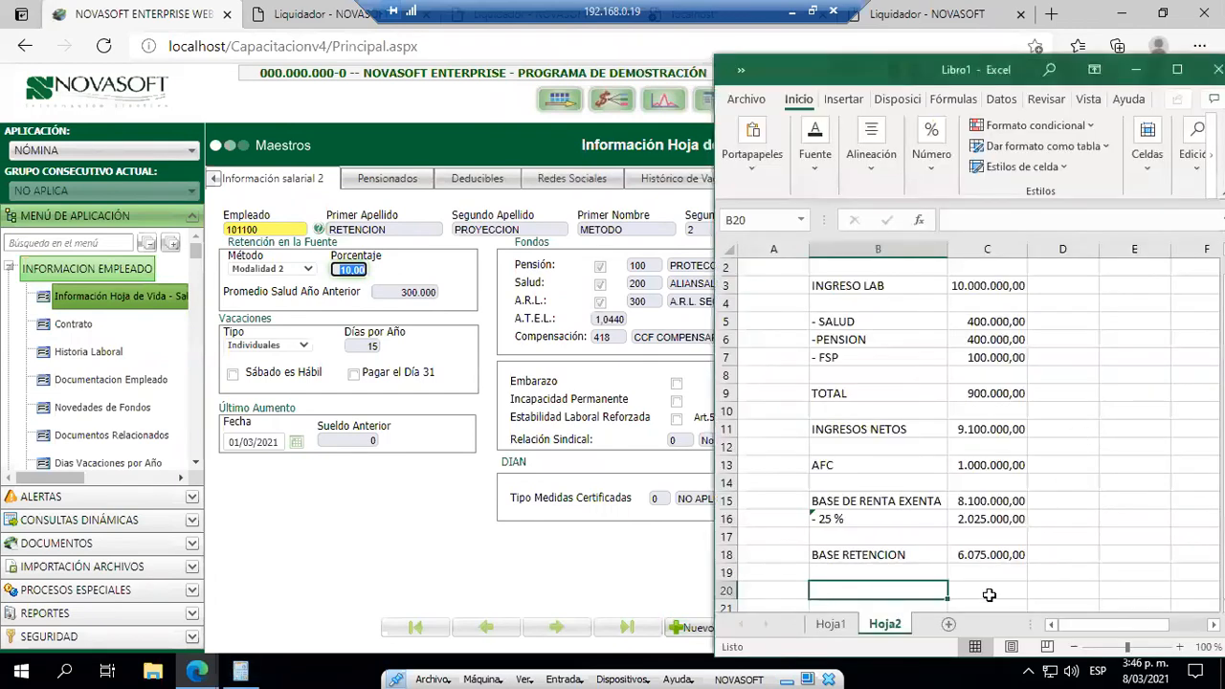
type("'")
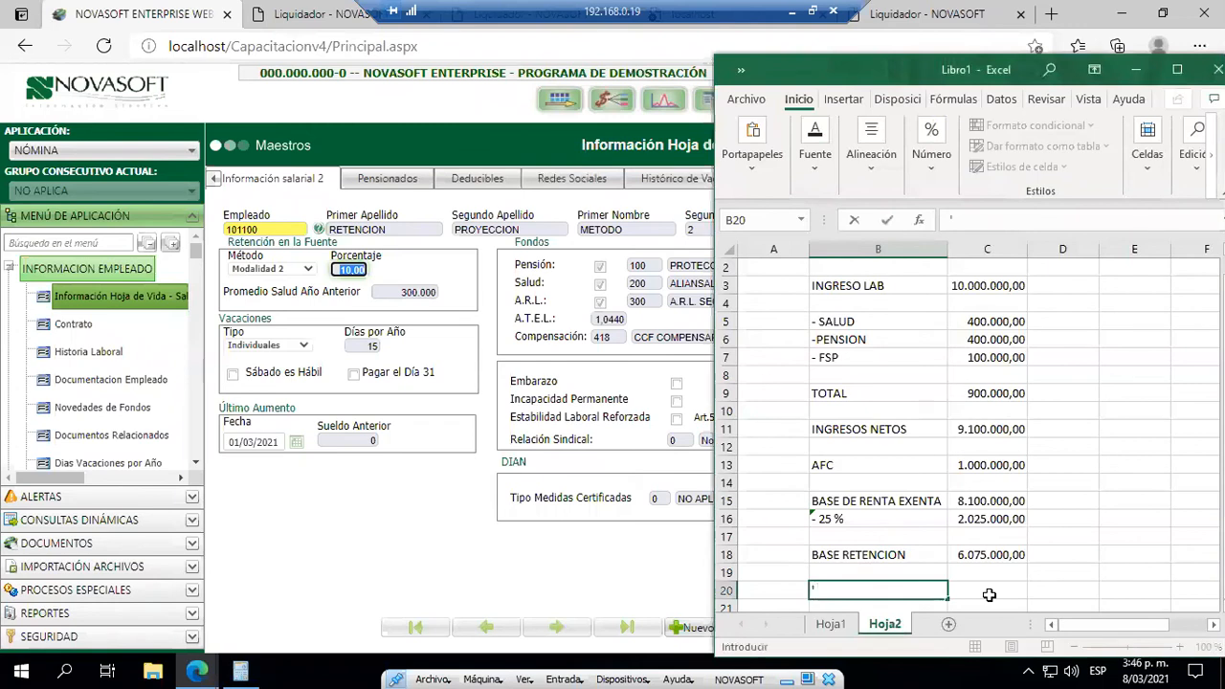
type(" % 10")
scroll(990, 594, "down", 1)
key("Tab")
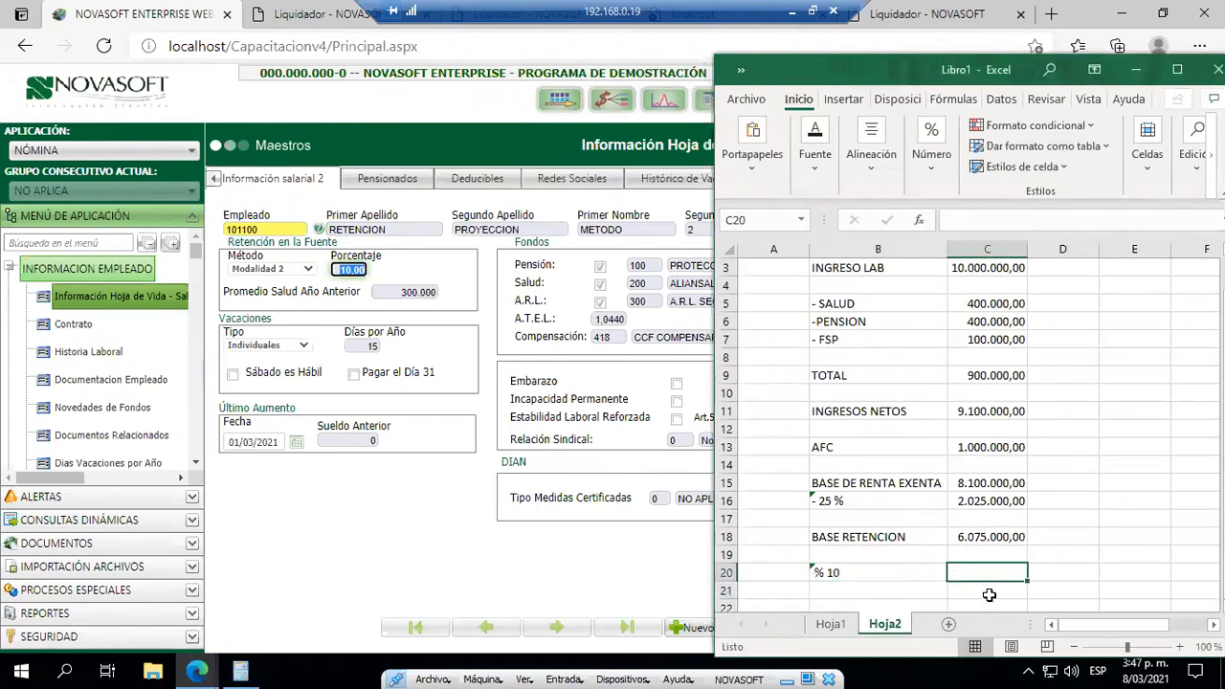
- Calculate the withholding amount in cell C20 as the withholding base in C18 multiplied by 0,1
type("+")
key("Up")
key("Up")
type("*0,1")
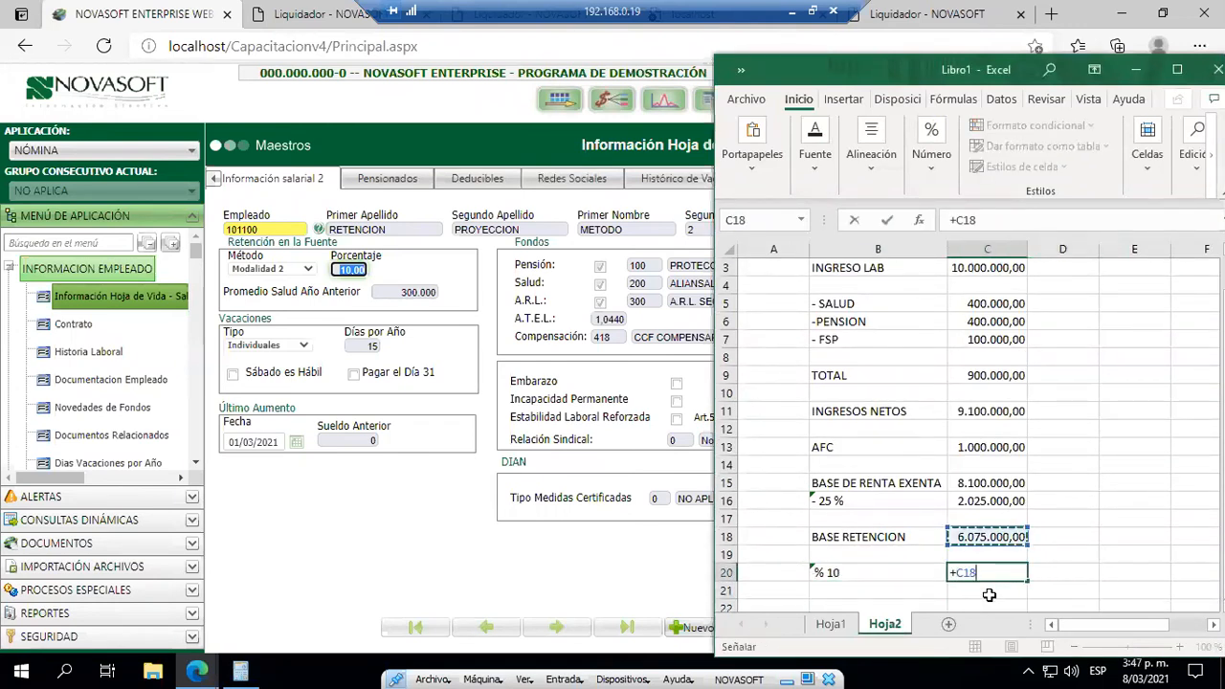
key("Return")
key("Up")
key("Left")
key("Right")
key("Left")
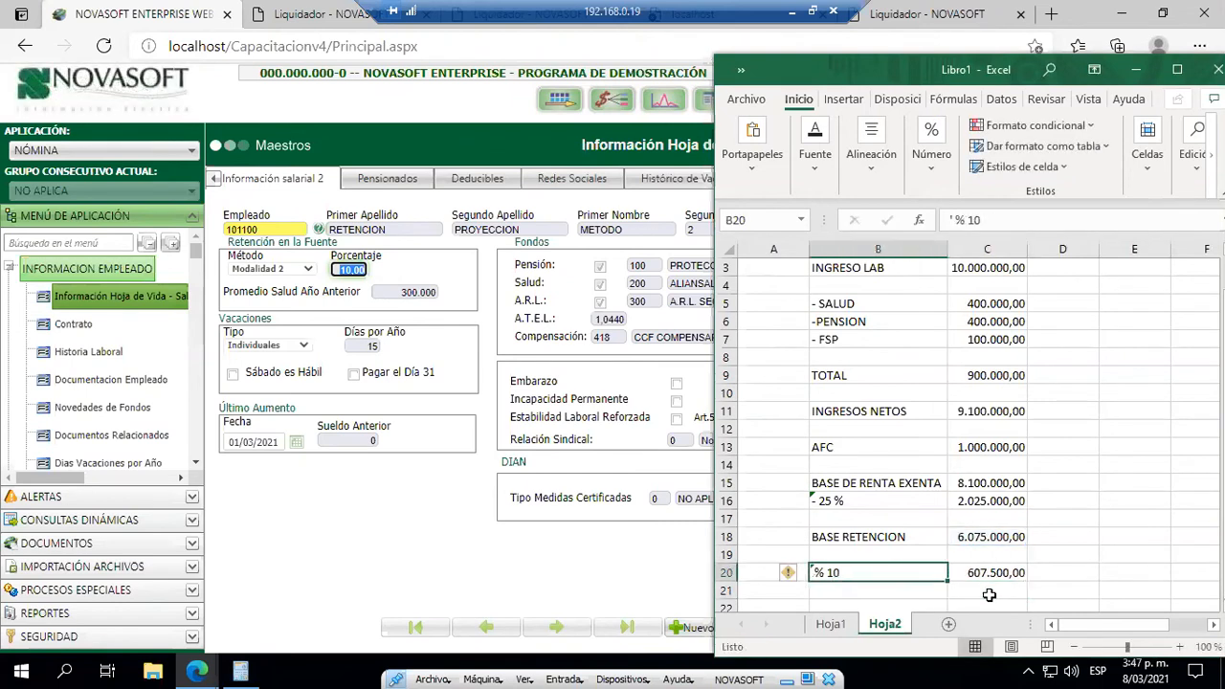
- Return to the Bases de Retención report, compare its Valor Retencion with cell C20 in Excel, and minimize the workbook
left_click(197, 669)
left_click(283, 626)
scroll(536, 559, "down", 2)
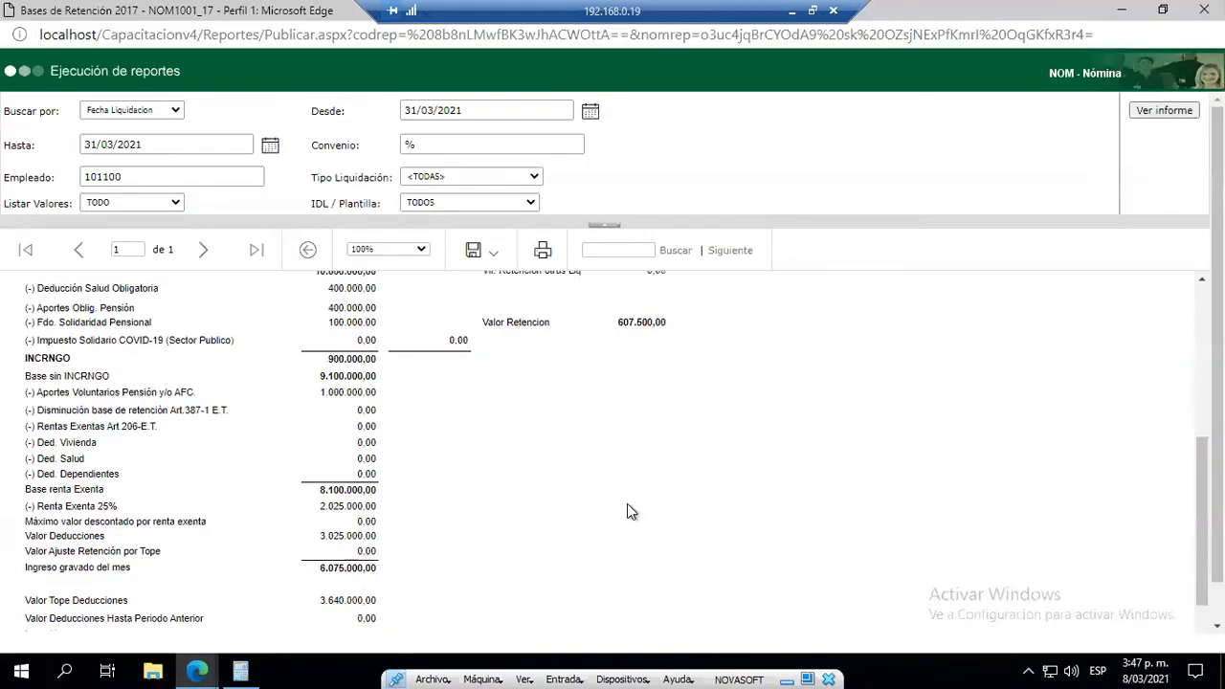
scroll(627, 503, "up", 3)
scroll(728, 588, "up", 1)
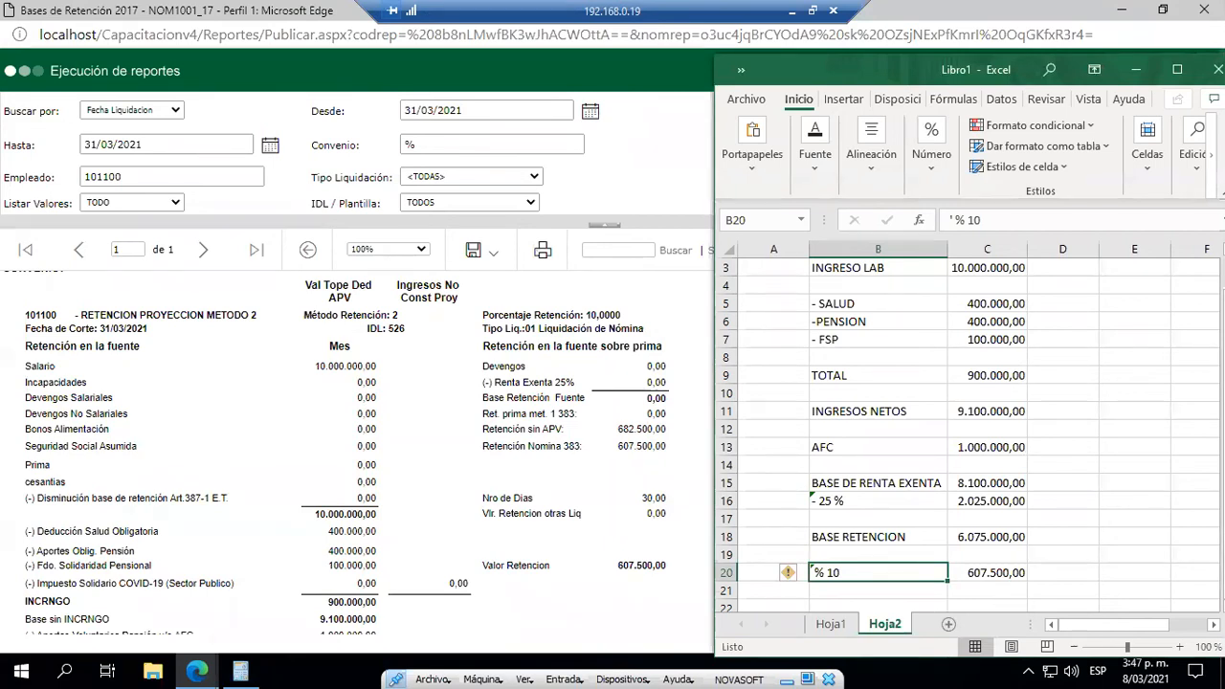
mouse_move(793, 555)
left_mouse_down()
mouse_move(966, 590)
mouse_move(1045, 587)
left_mouse_up()
left_click_drag(480, 547, 680, 587)
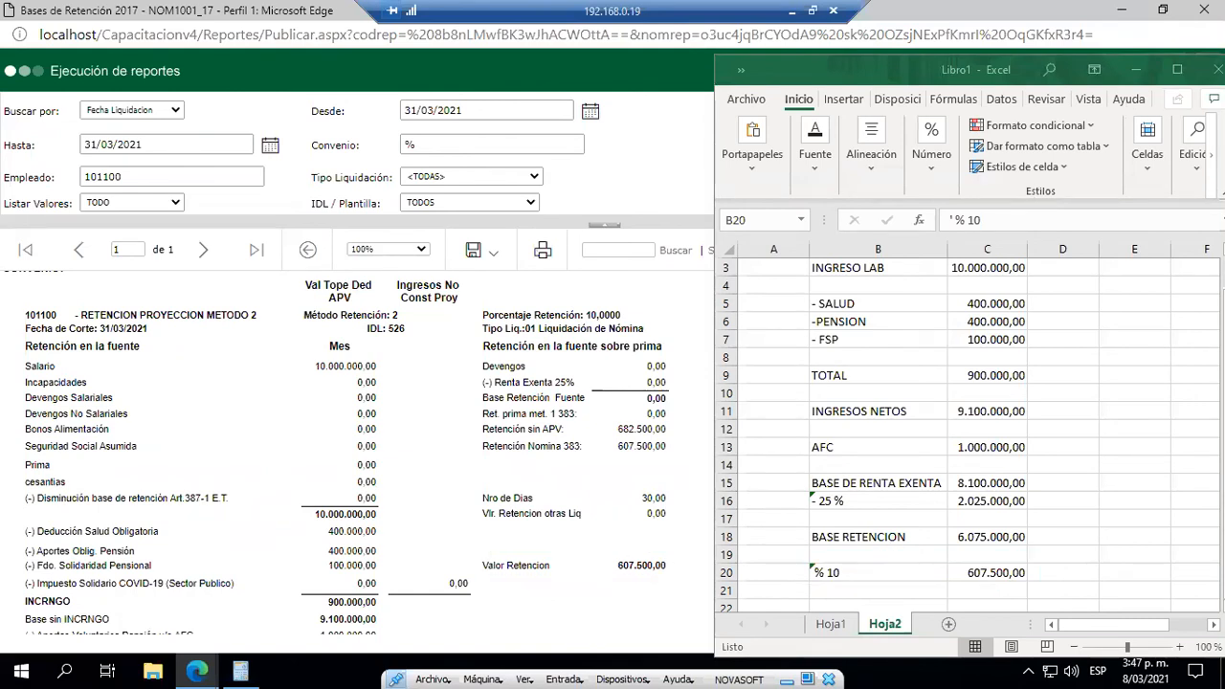
left_click(1135, 69)
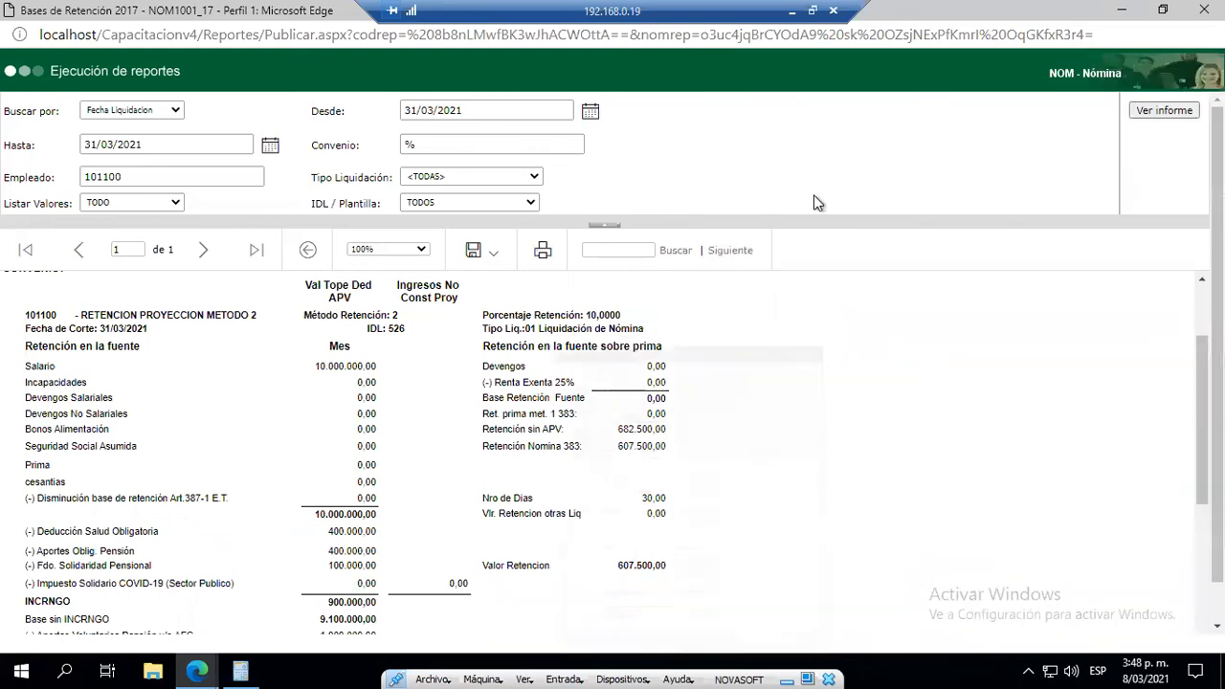
- Close the Bases de Retención report, reload the RETENCION PROYECCION METODO 2 employee by code, and open its Deducibles information
left_click(1204, 9)
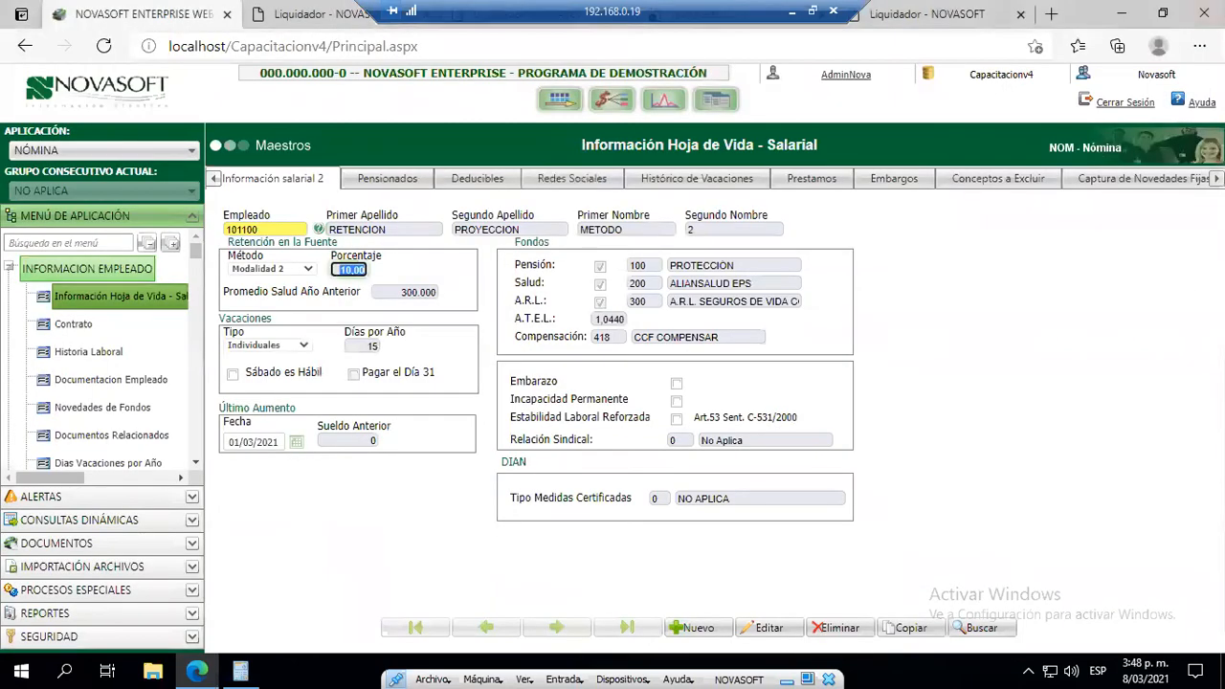
left_click(91, 300)
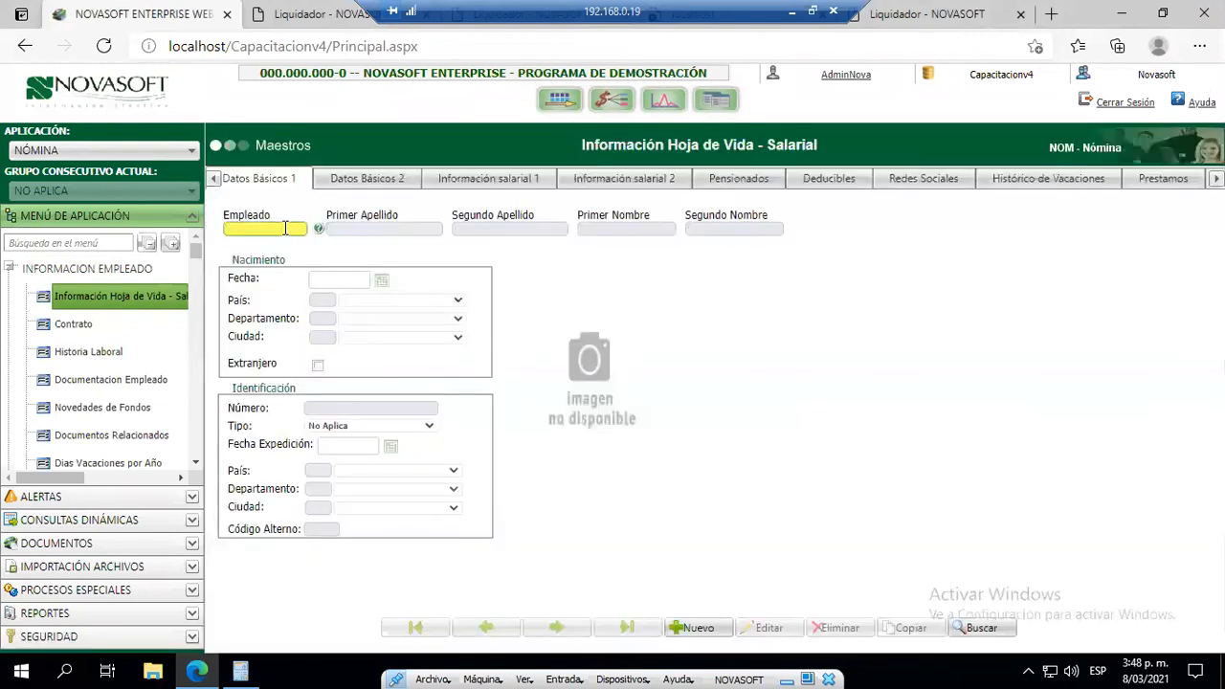
left_click(284, 231)
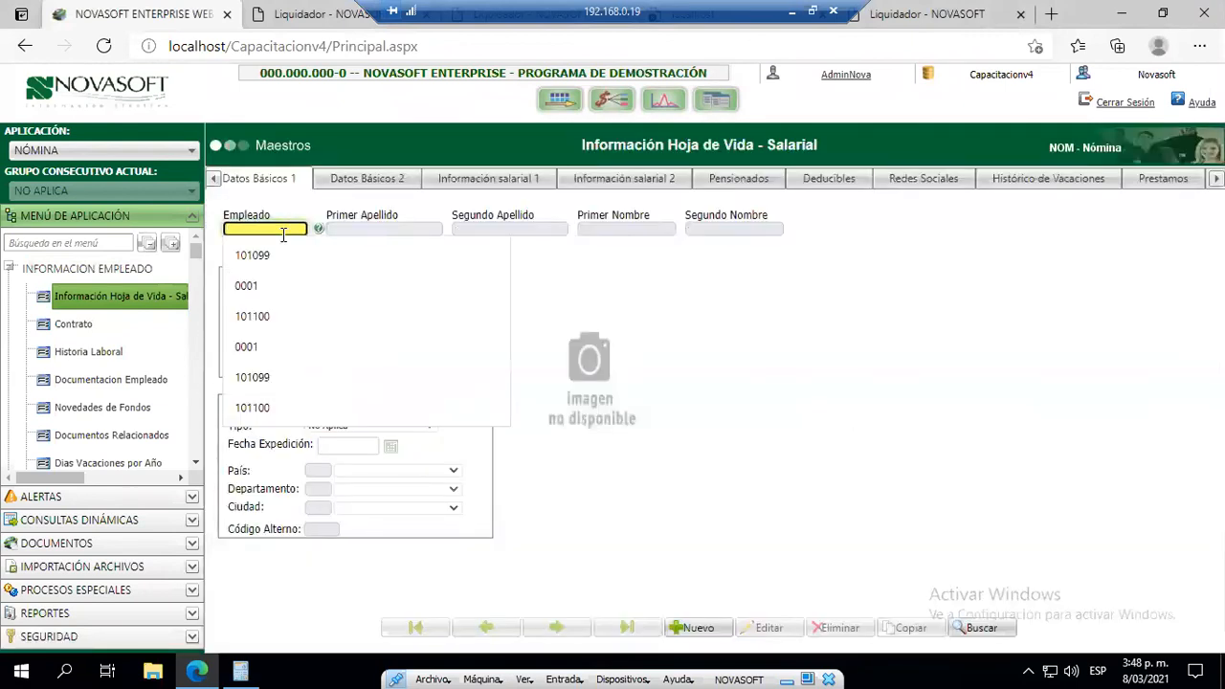
type("101100")
key("Tab")
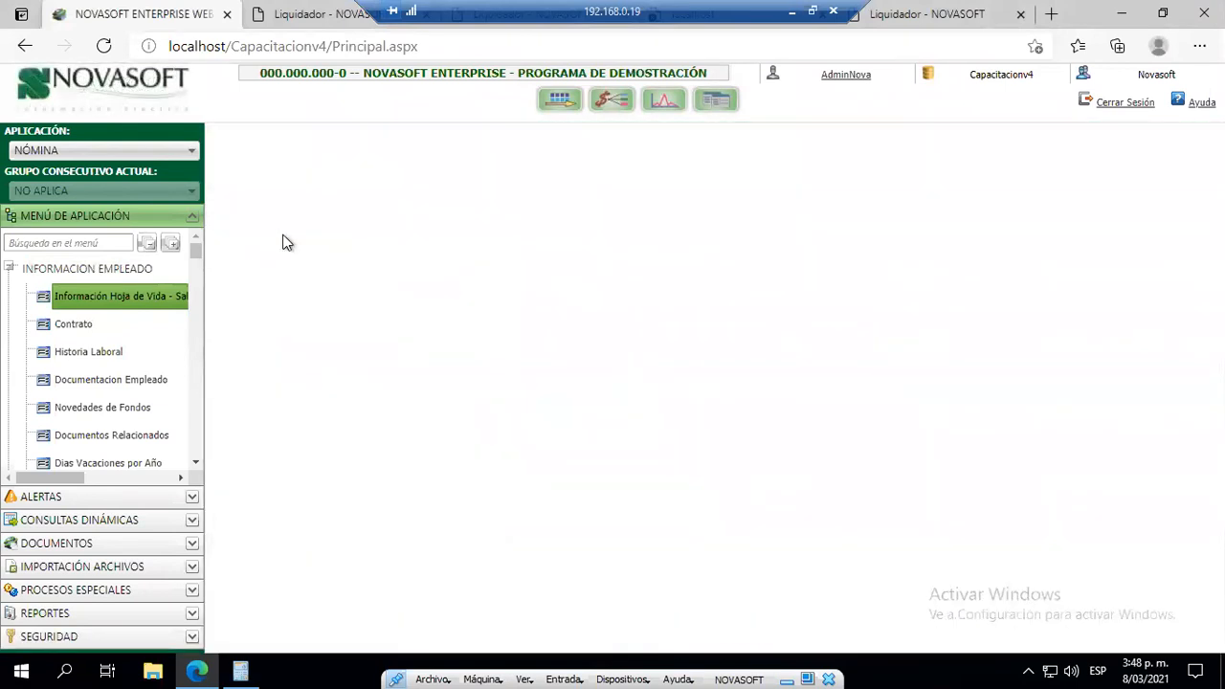
left_click(820, 182)
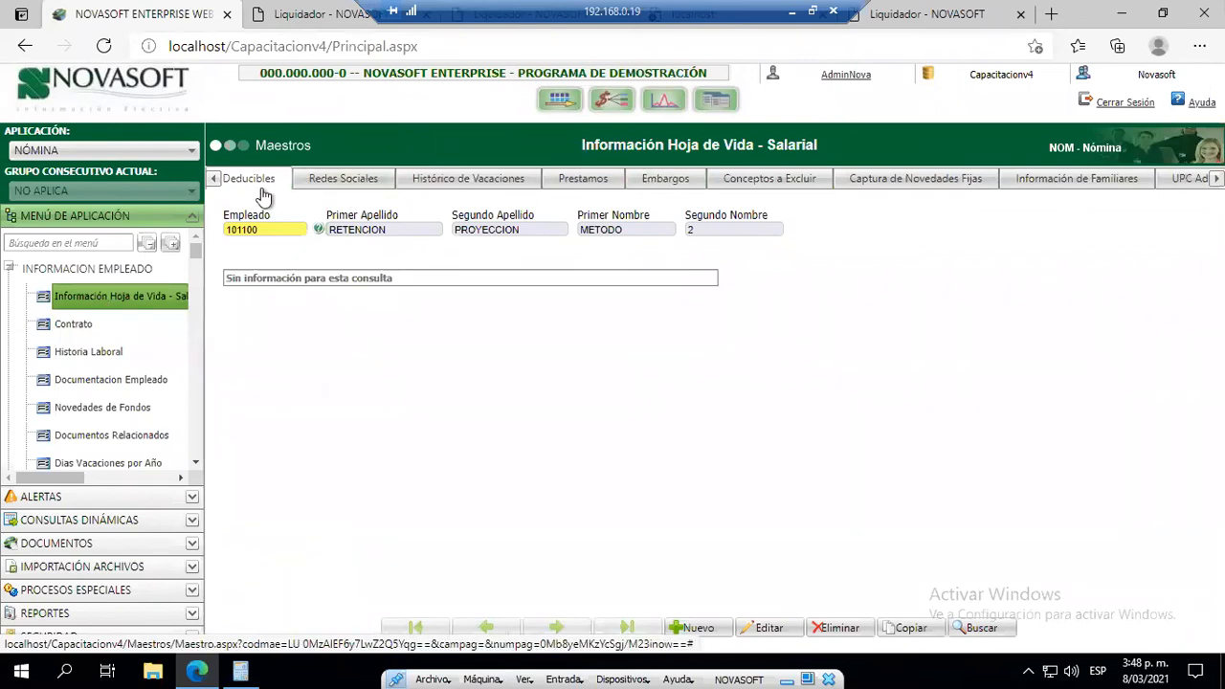
- Edit the employee's deductibles and start a new Vivienda record with a deductible value of 500000
left_click(772, 627)
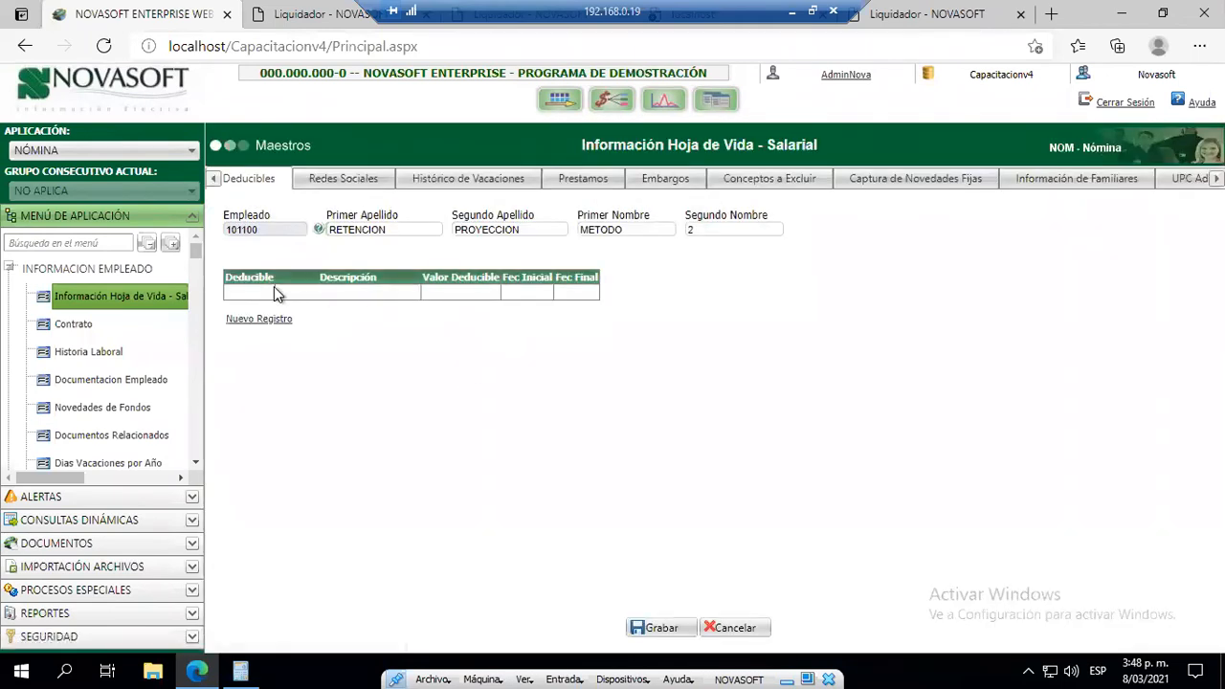
left_click(253, 320)
left_click(269, 313)
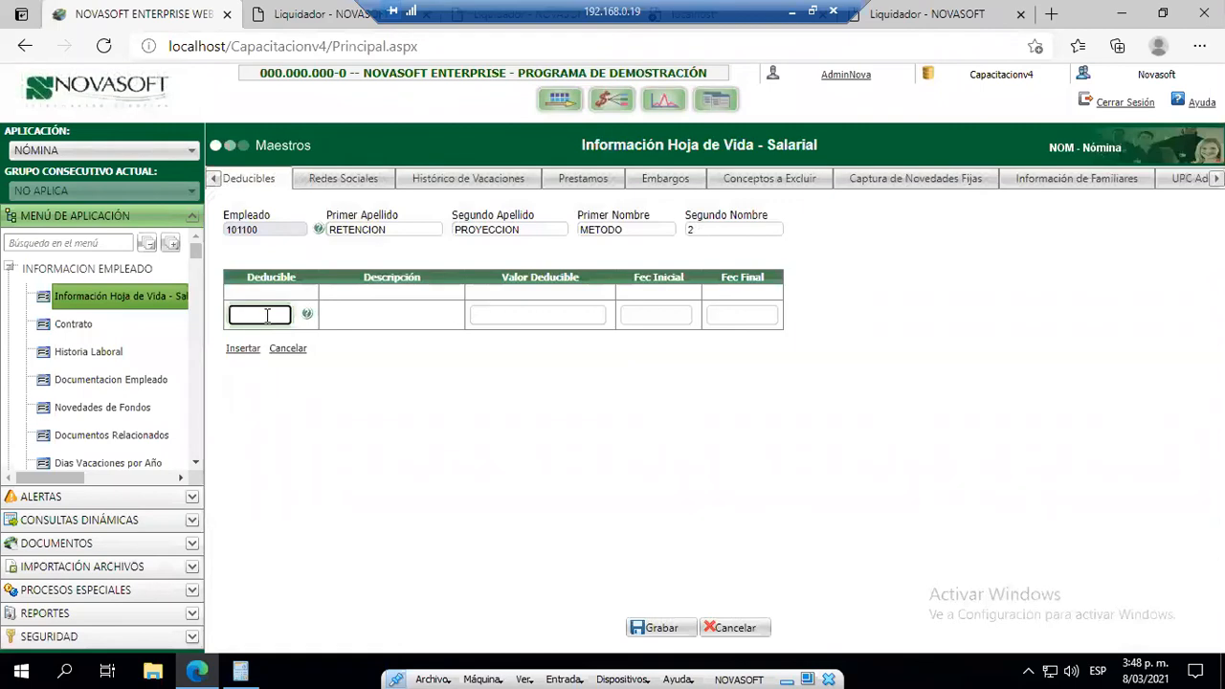
left_click(306, 314)
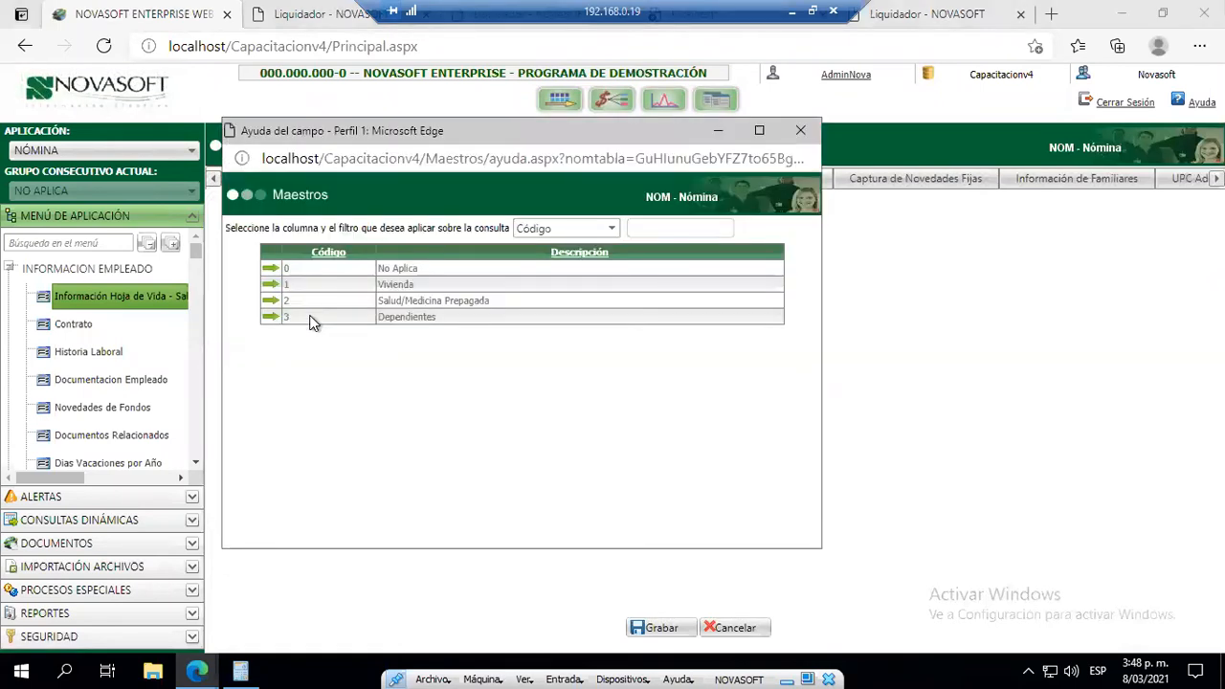
left_click(269, 286)
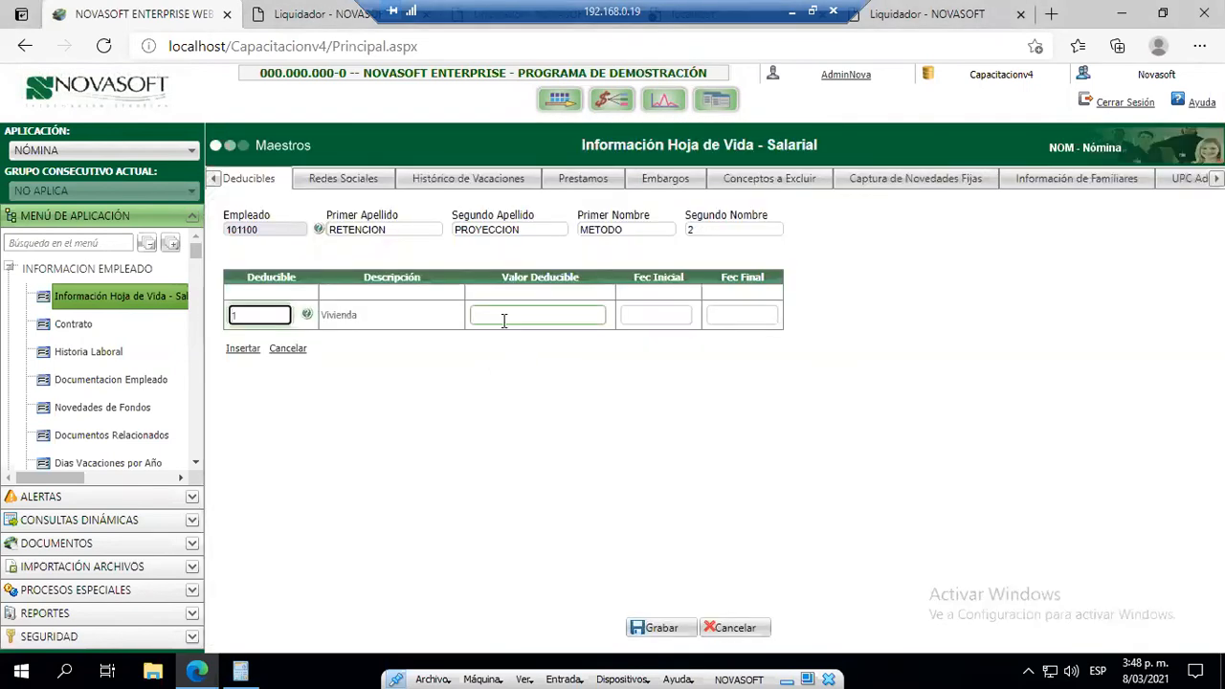
left_click(504, 321)
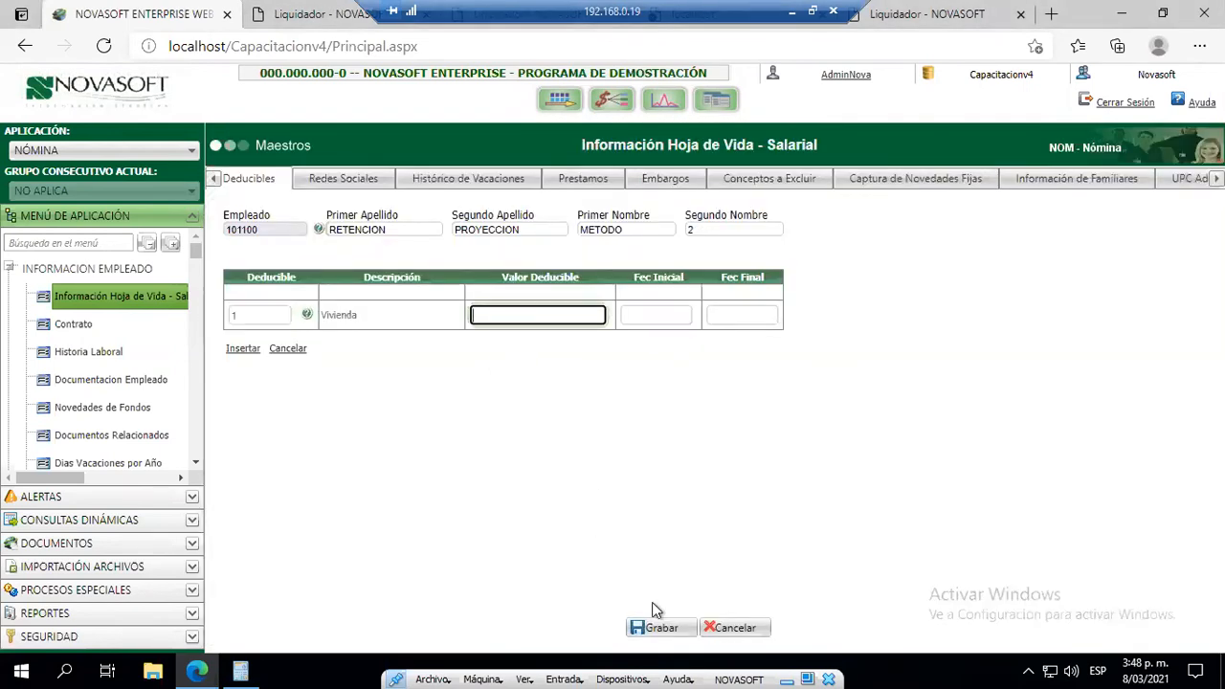
type("1")
type("500000")
- Set the Vivienda deductible's period from 01/03/2021 to 31/12/2021 and insert the record
key("Tab")
type("01/")
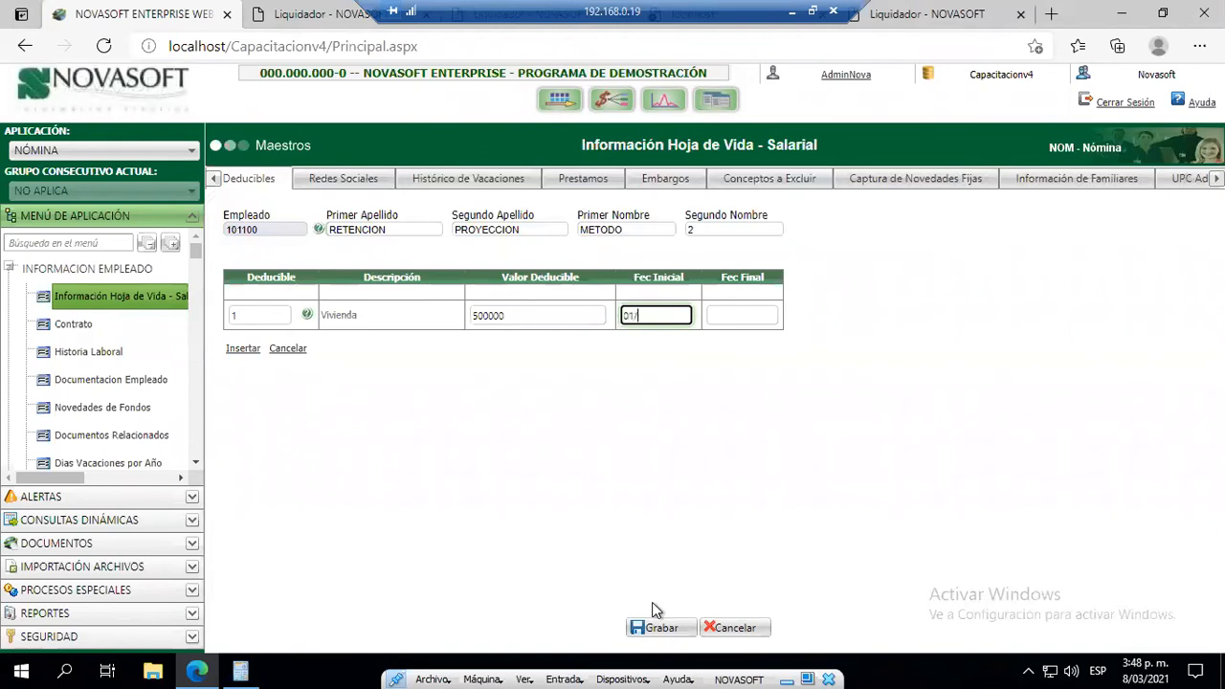
type("03/2021")
key("Tab")
key("Tab")
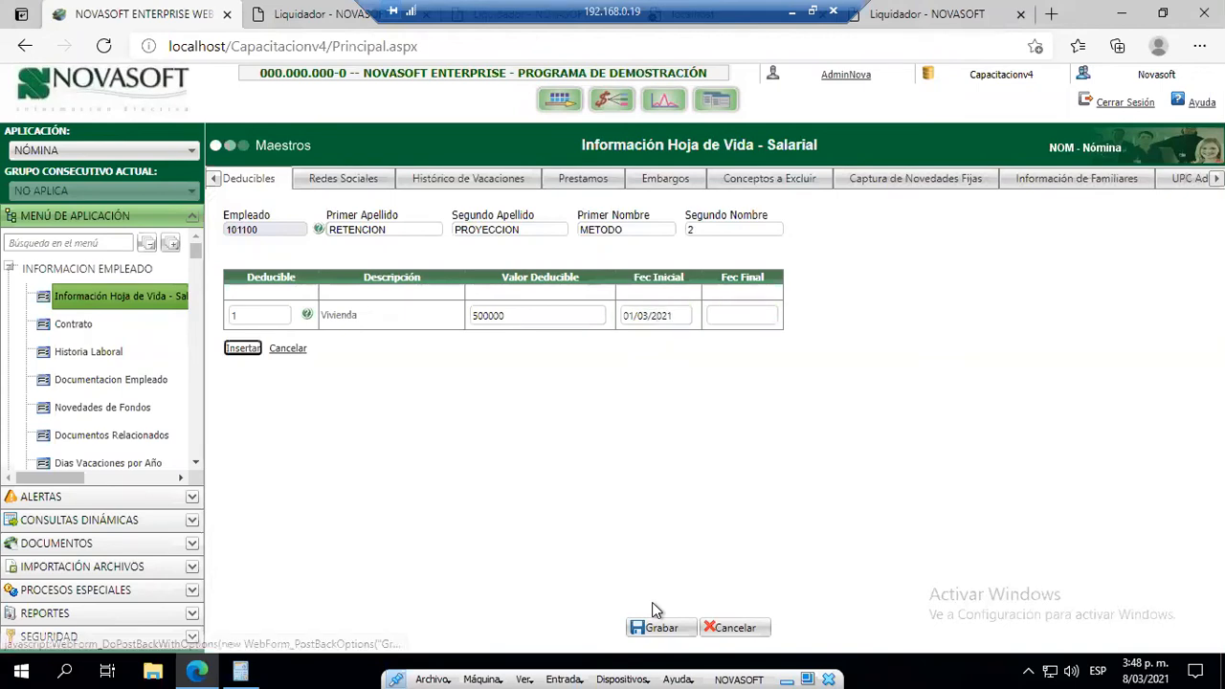
left_click(754, 315)
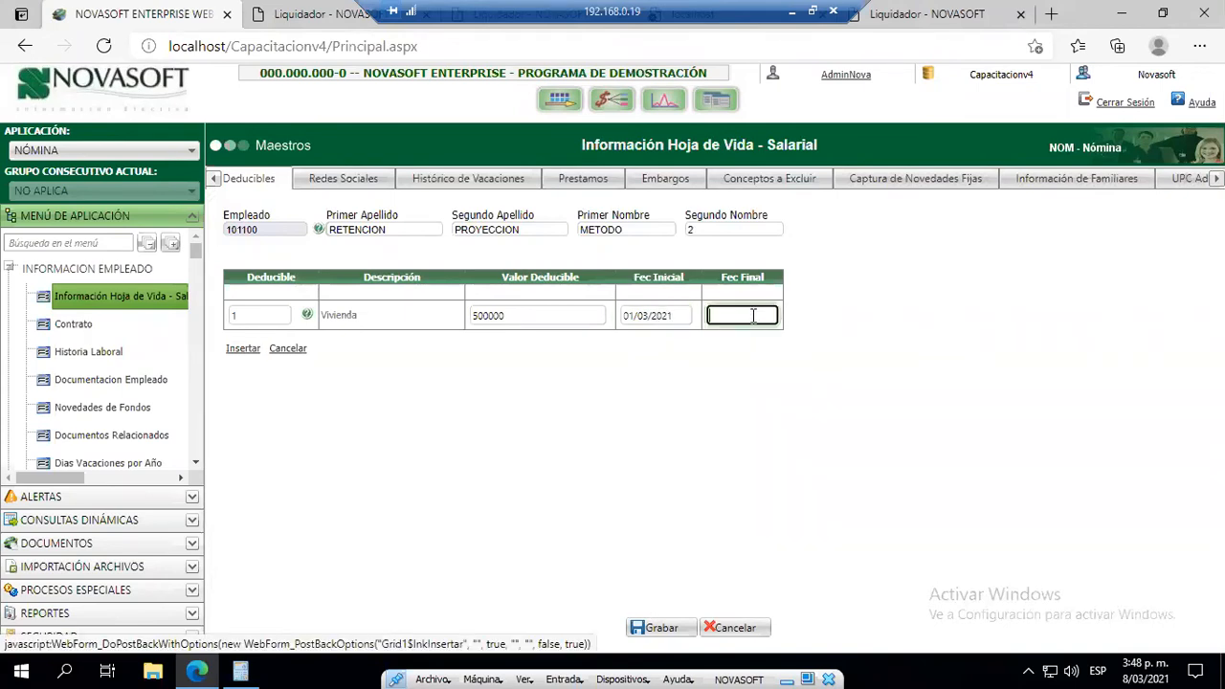
type("31/12/2021")
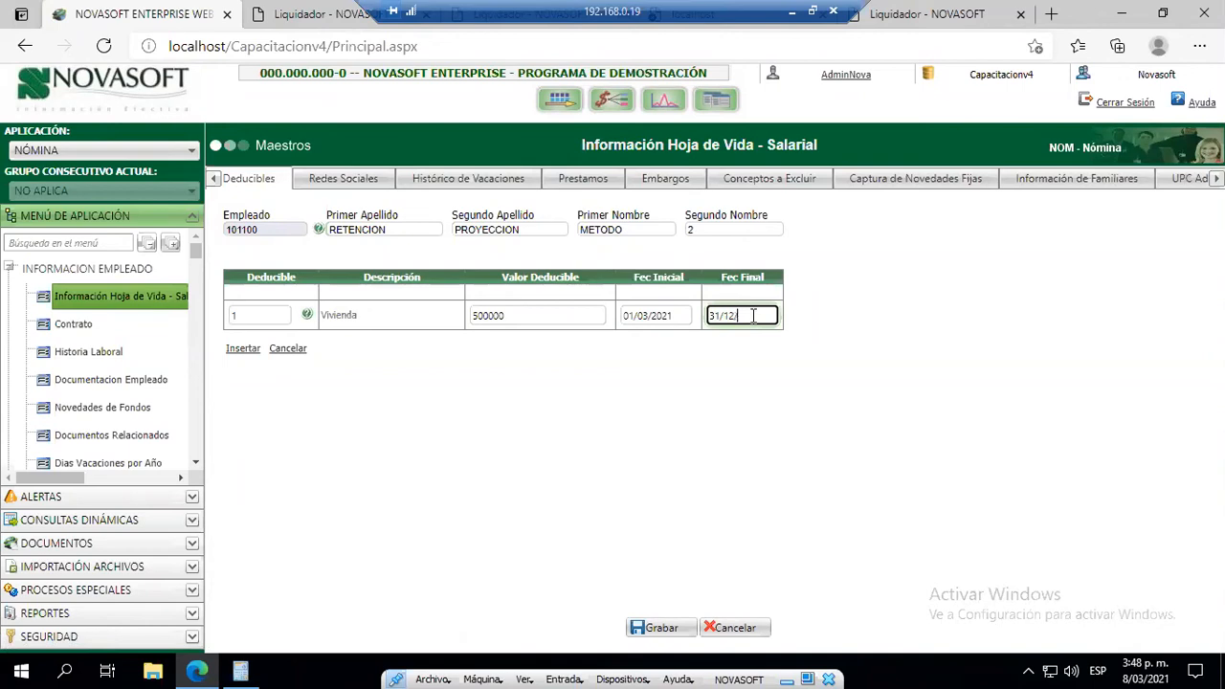
key("Tab")
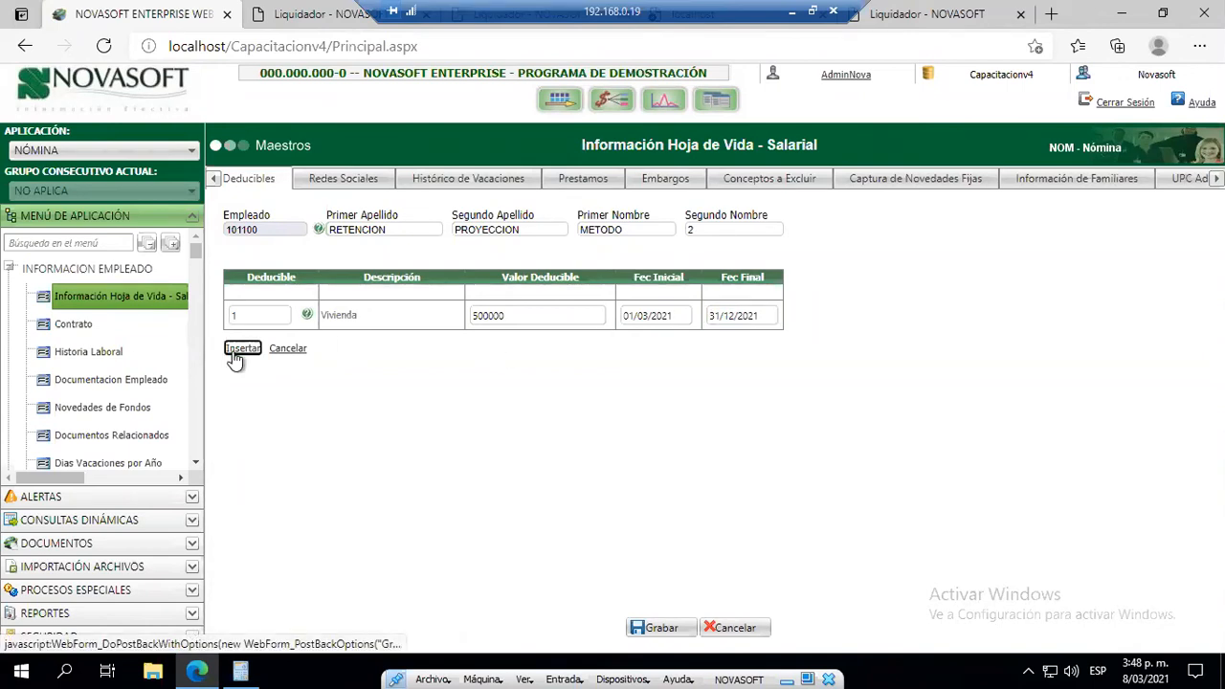
left_click(241, 349)
- Start a new Salud/Medicina Prepagada deductible record with a value of 2000000
left_click(242, 325)
left_click(307, 317)
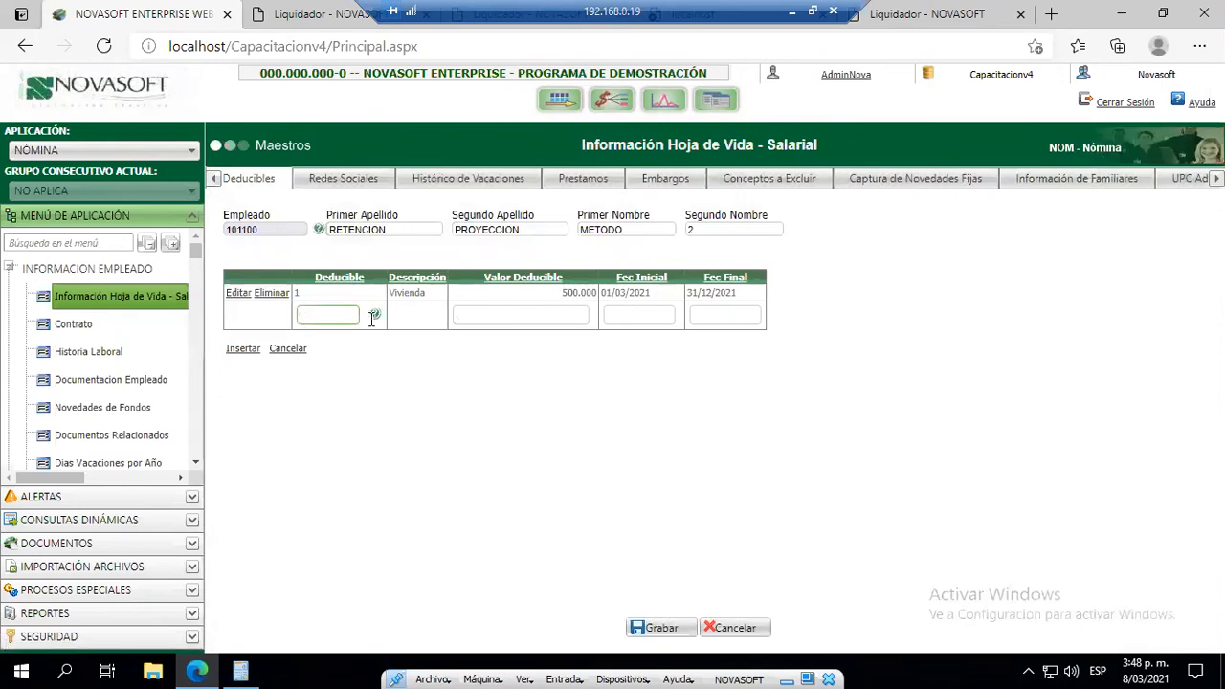
left_click(374, 316)
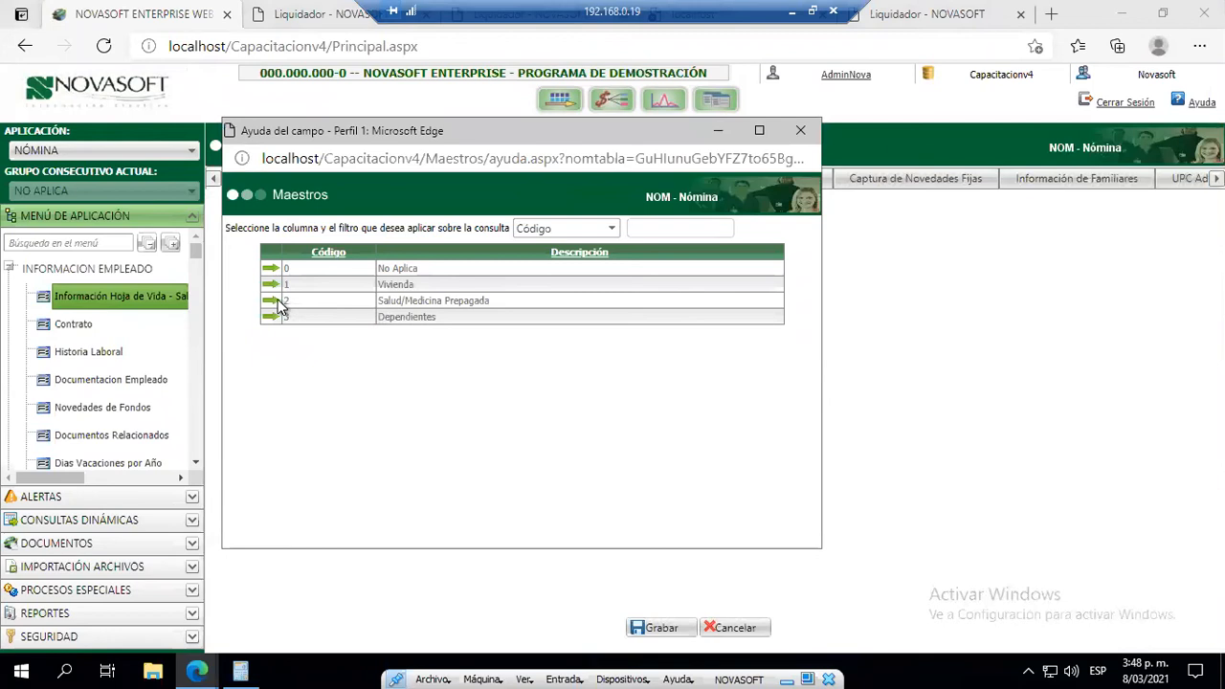
left_click(273, 301)
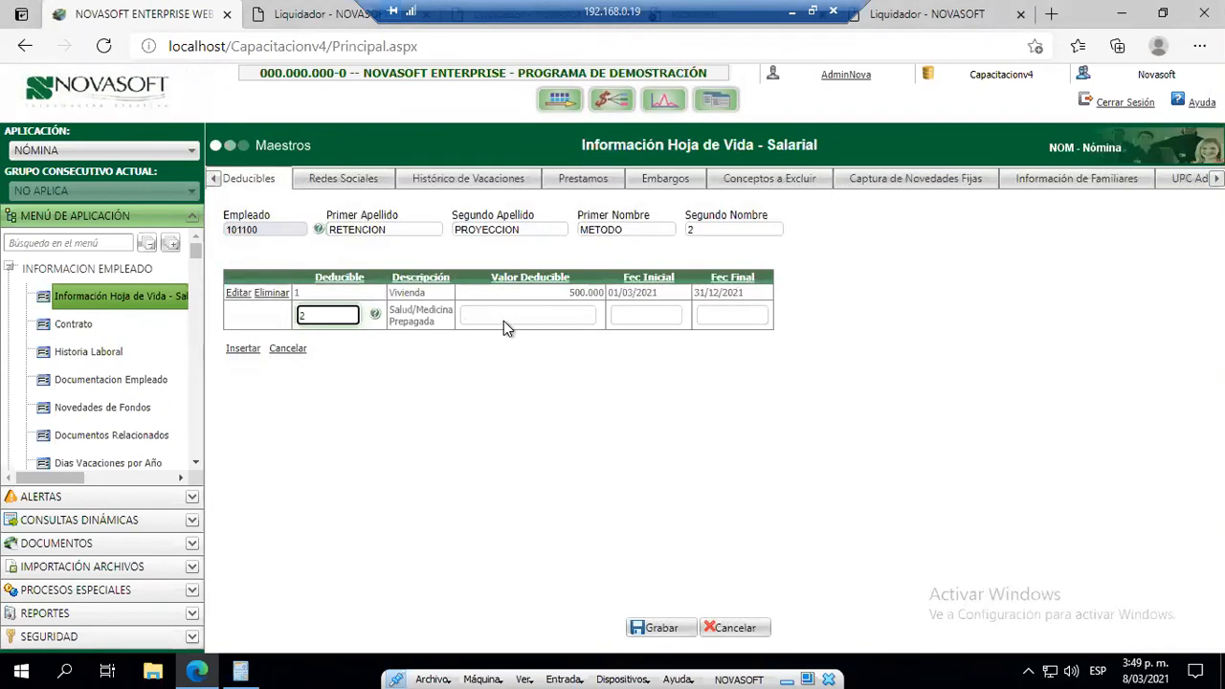
left_click(507, 318)
type("000000")
key("Tab")
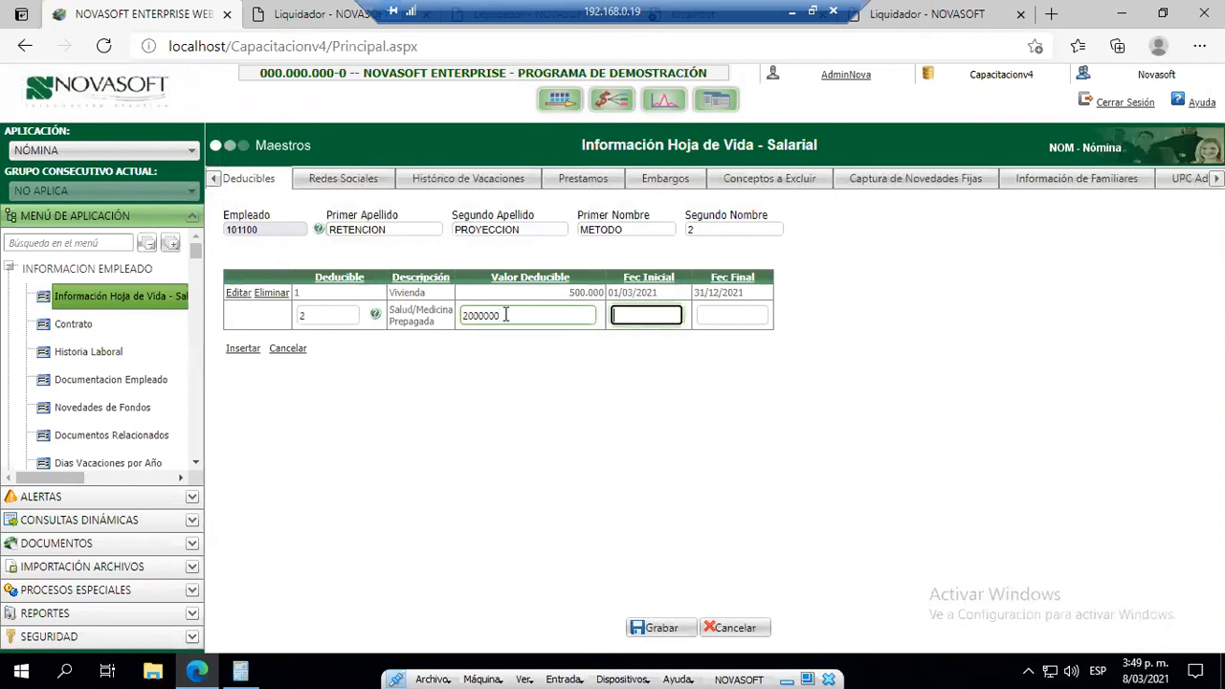
- Set the Salud/Medicina Prepagada deductible's period from 01/03/2021 to 31/12/2021 and insert the record
type("01/03")
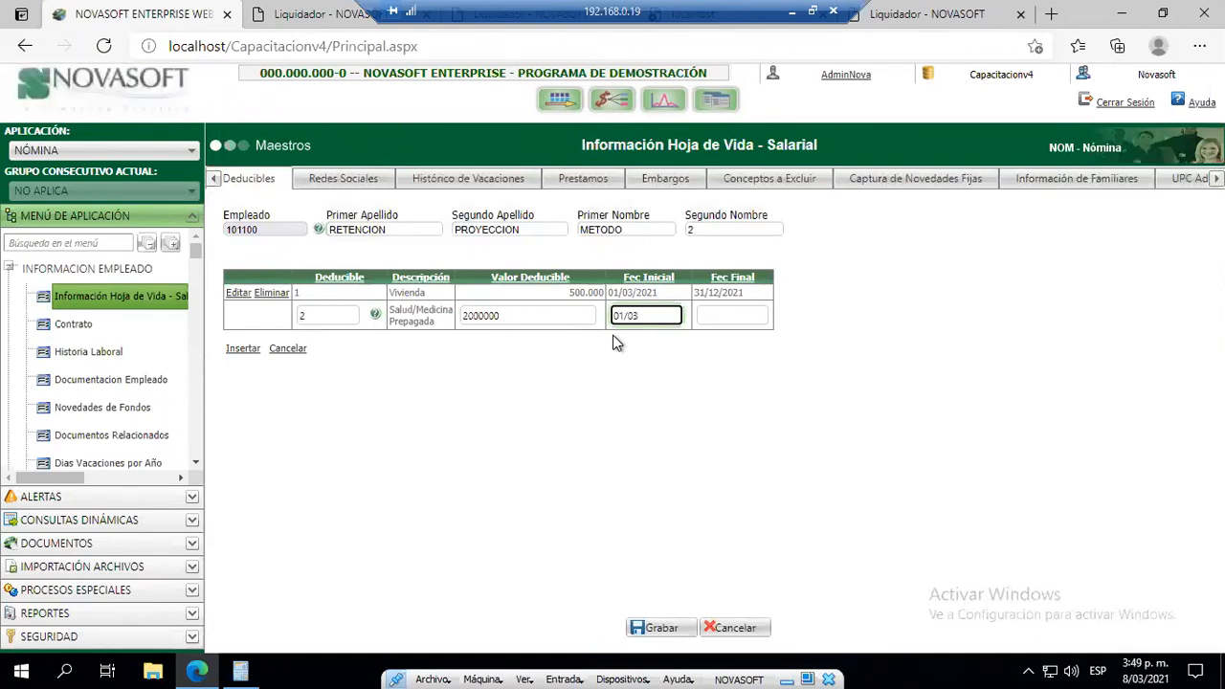
type("/2021")
key("Tab")
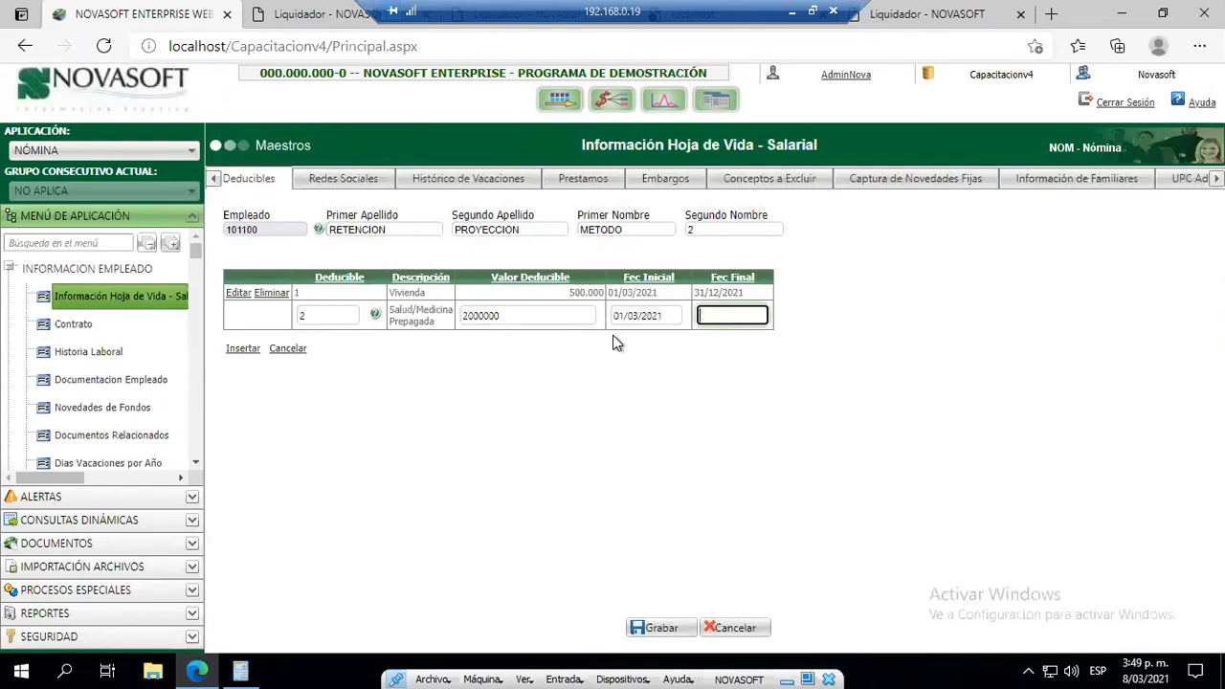
type("31/12/2021")
left_click(243, 349)
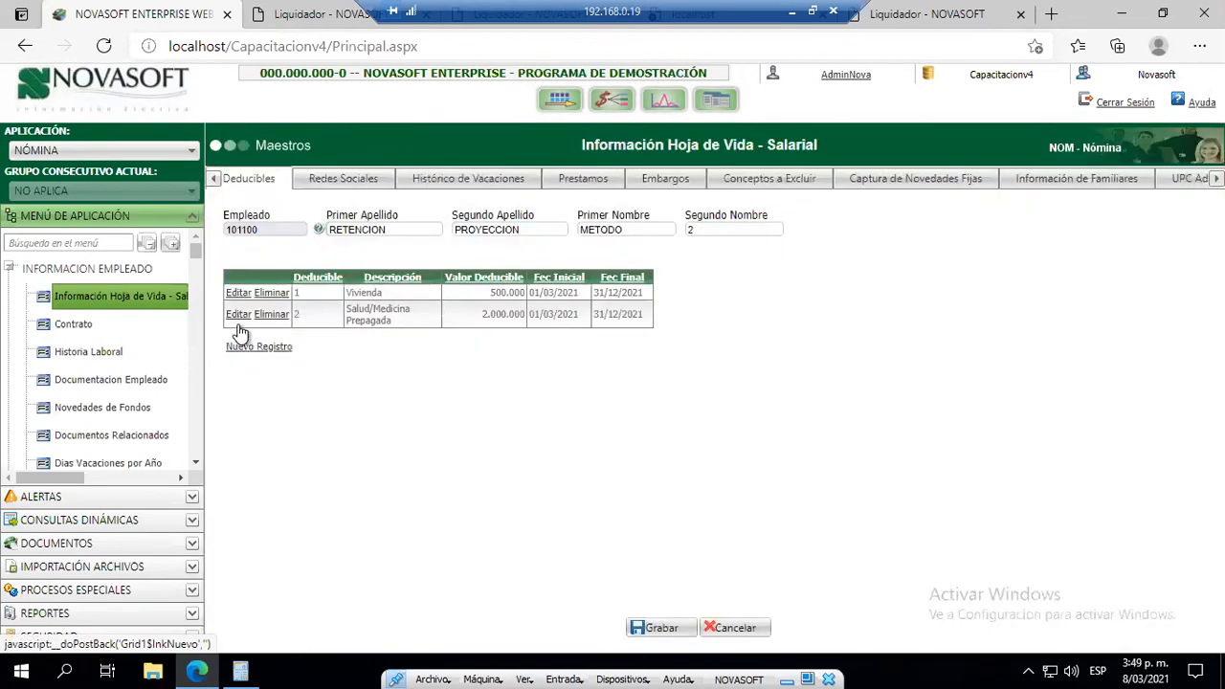
- Insert a Dependientes deductible (code 3) with value 1 and initial date 01/03/2021, and save the employee's deductibles
left_click(242, 349)
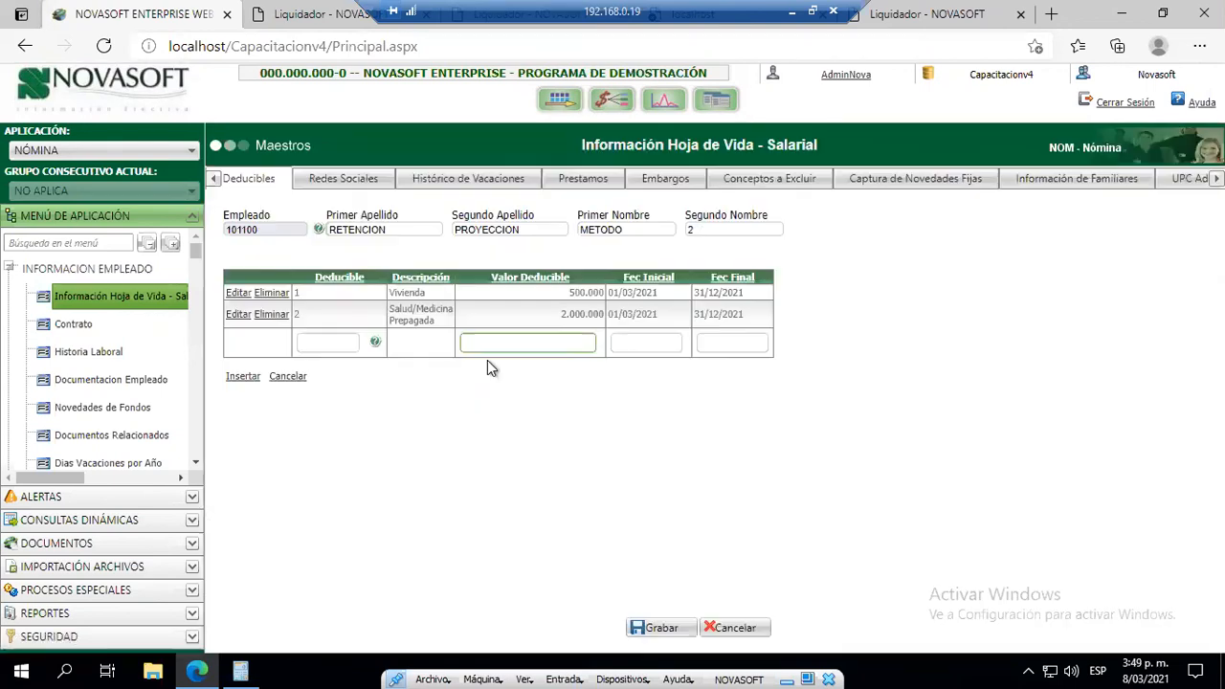
left_click(340, 342)
type("3")
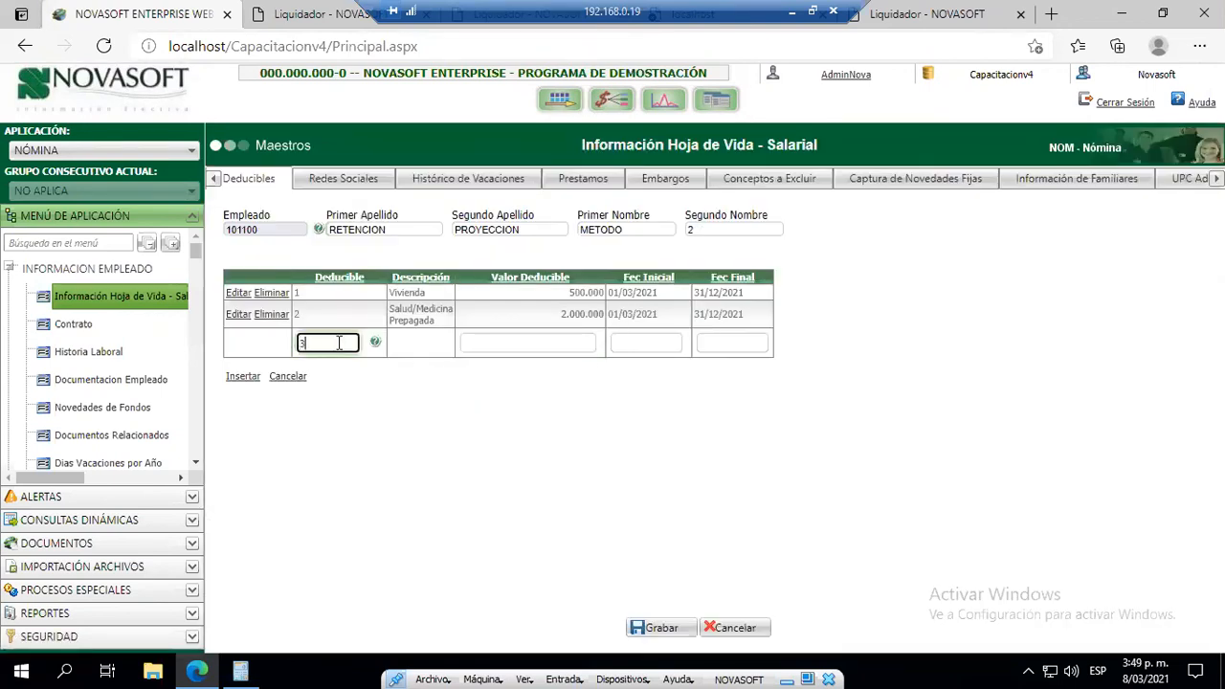
key("Tab")
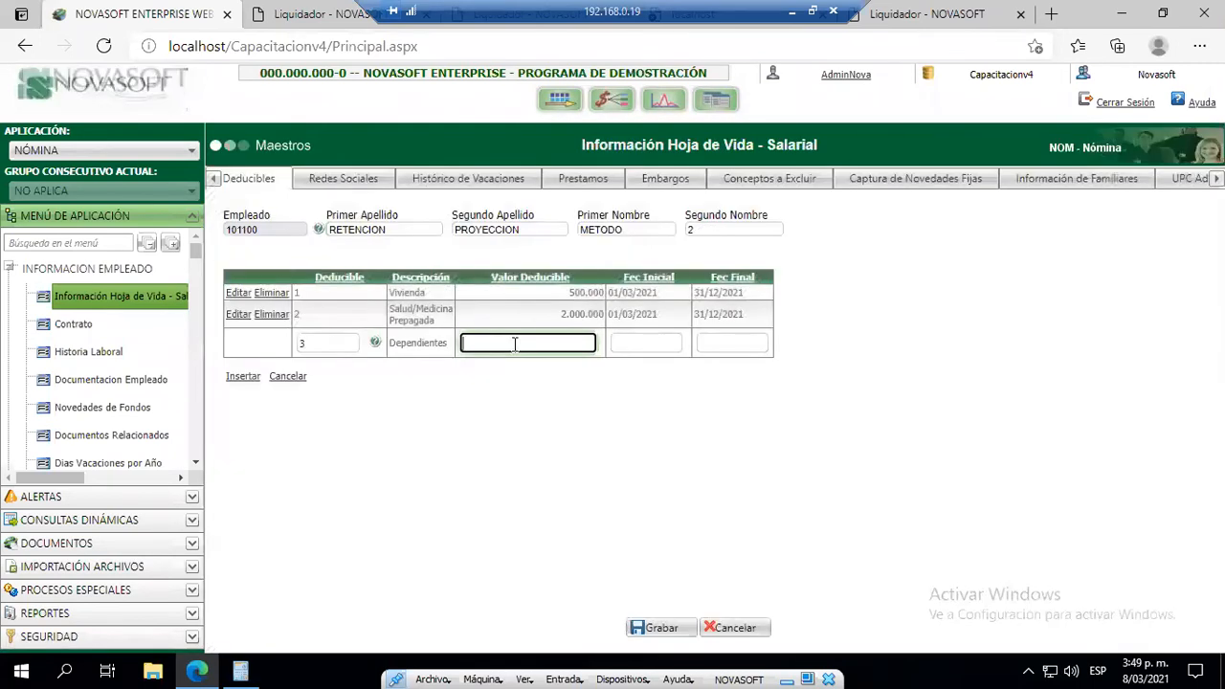
type("1")
key("Tab")
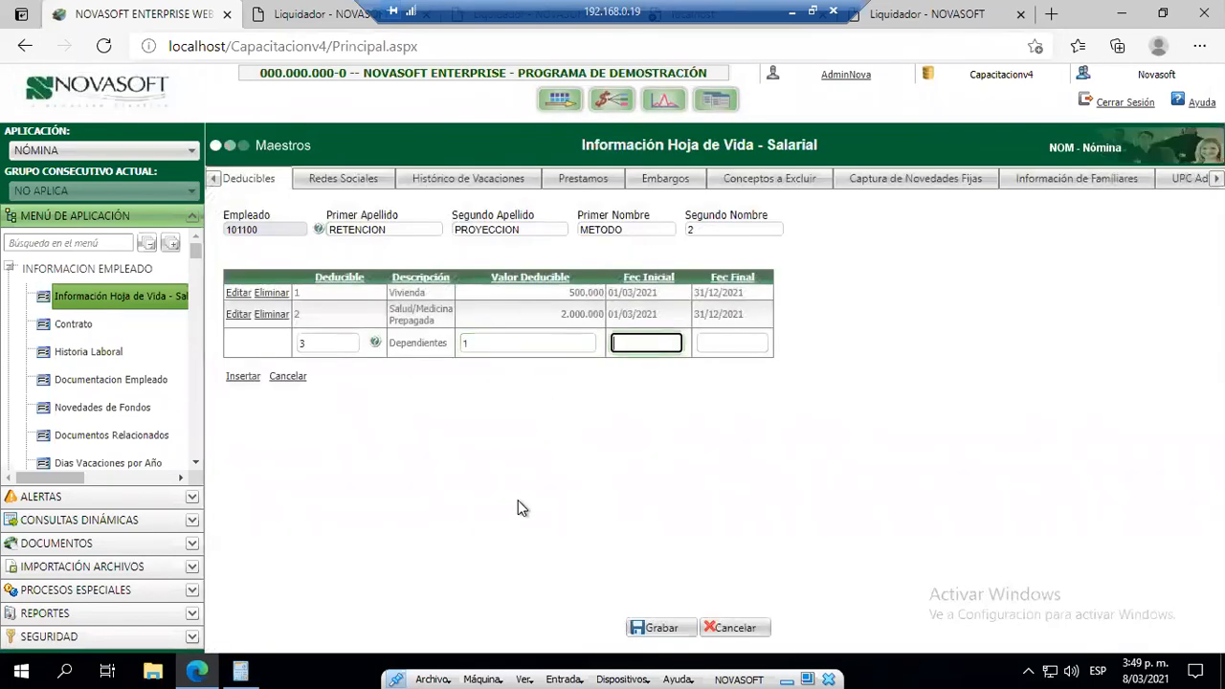
left_click(251, 378)
left_click(632, 343)
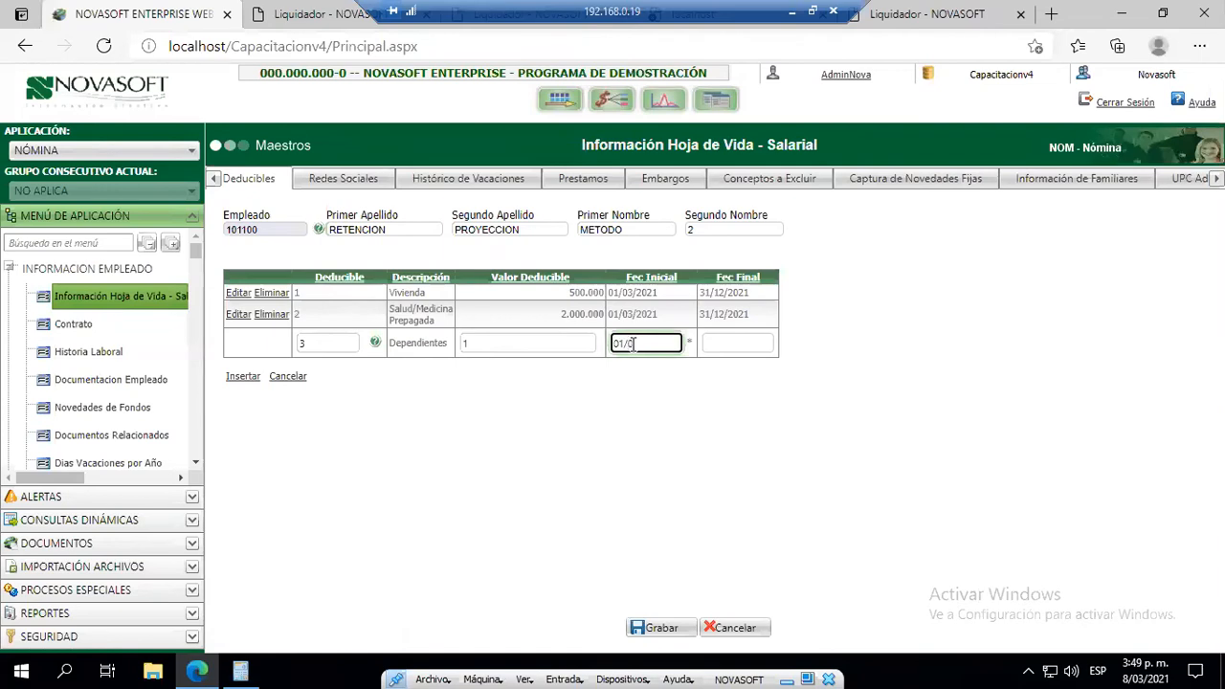
type("01/03/2021")
left_click(243, 377)
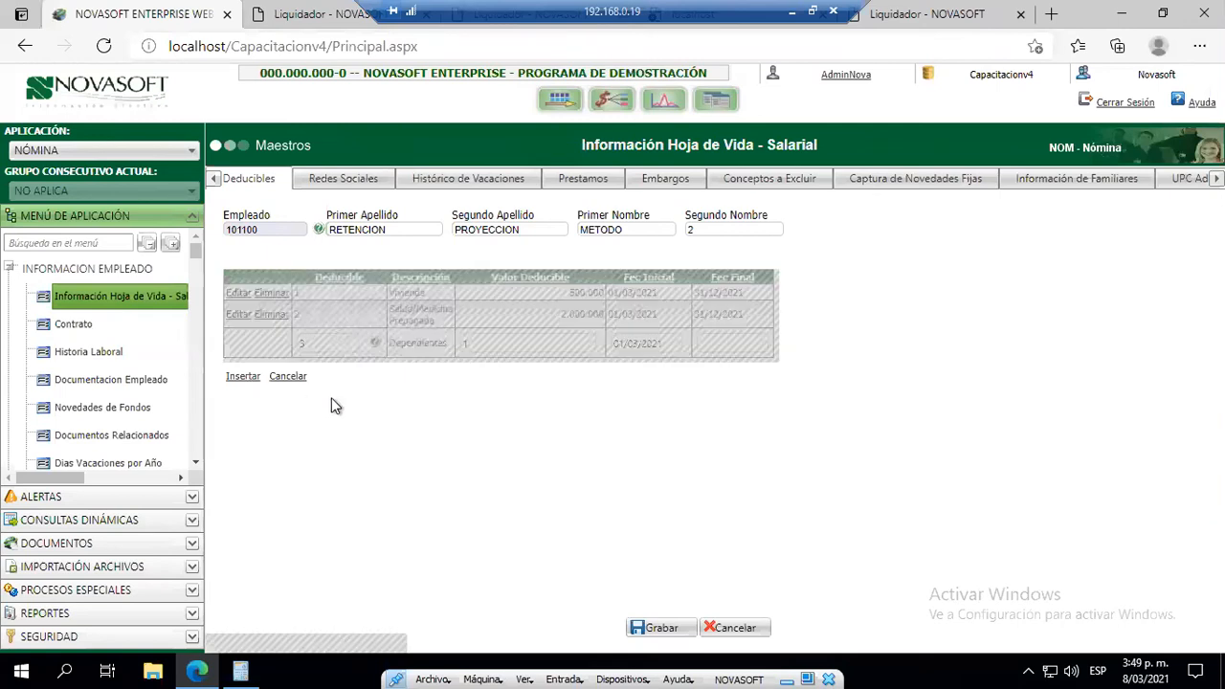
left_click(666, 628)
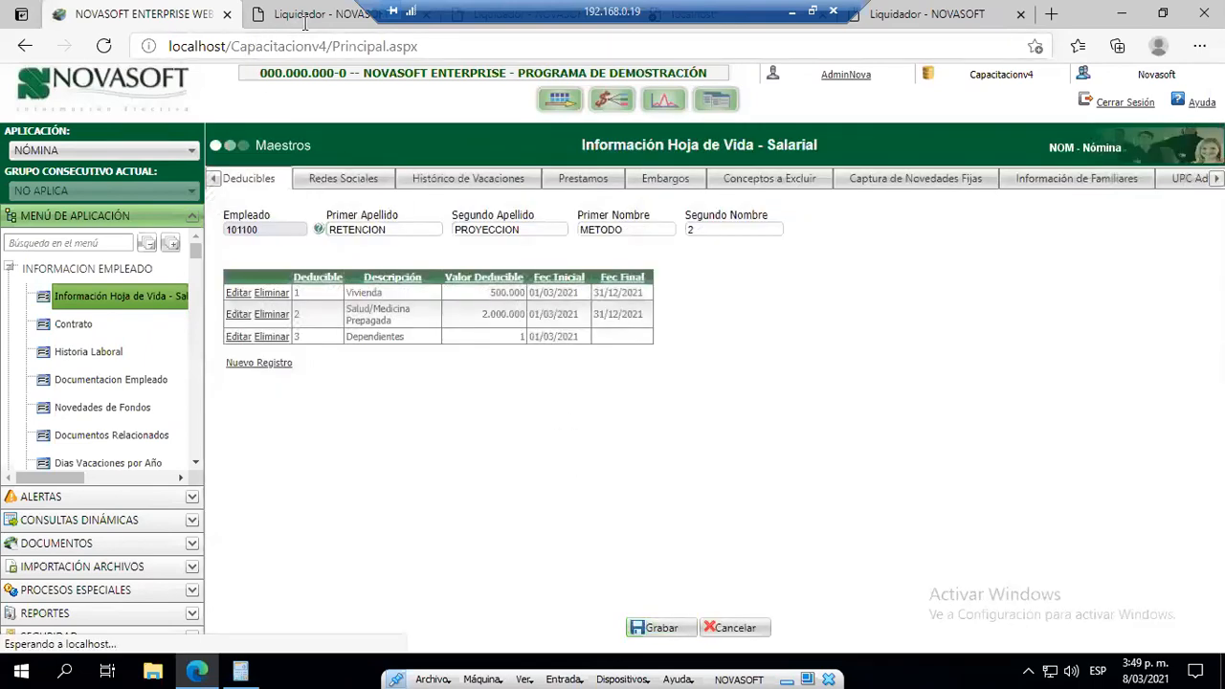
- Switch to the Liquidador page and process the Liquidación de Nómina again for the employee as of 31/03/2021
left_click(446, 562)
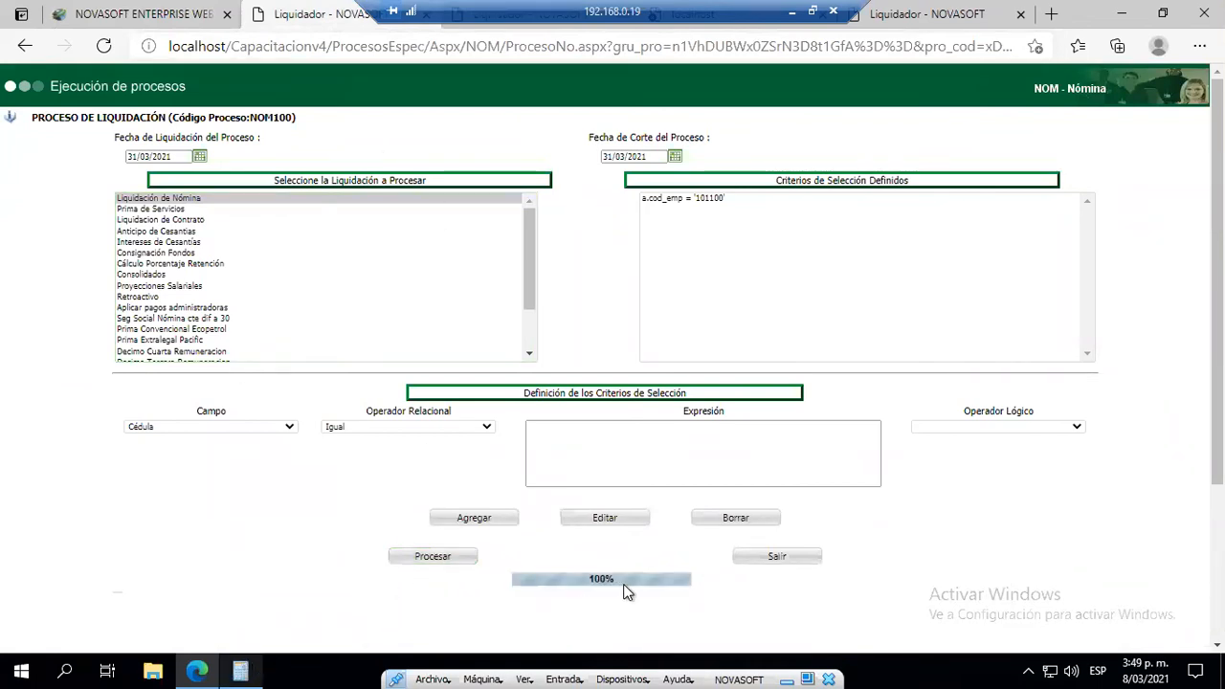
left_click(196, 669)
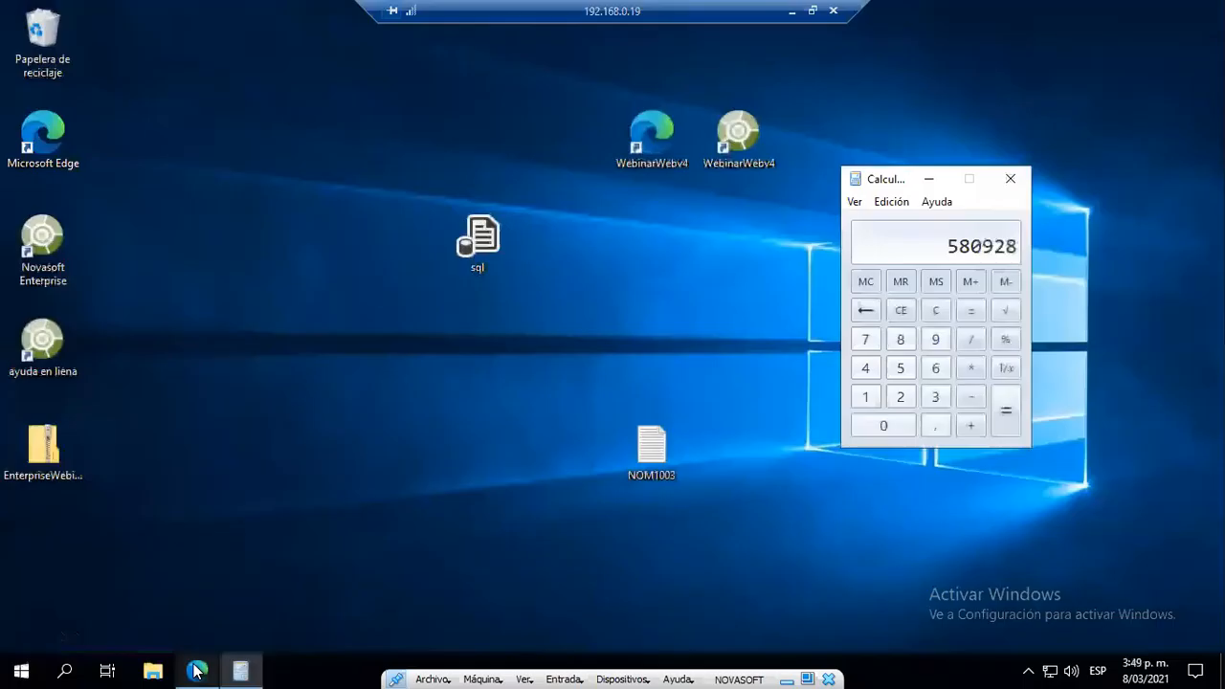
left_click(197, 670)
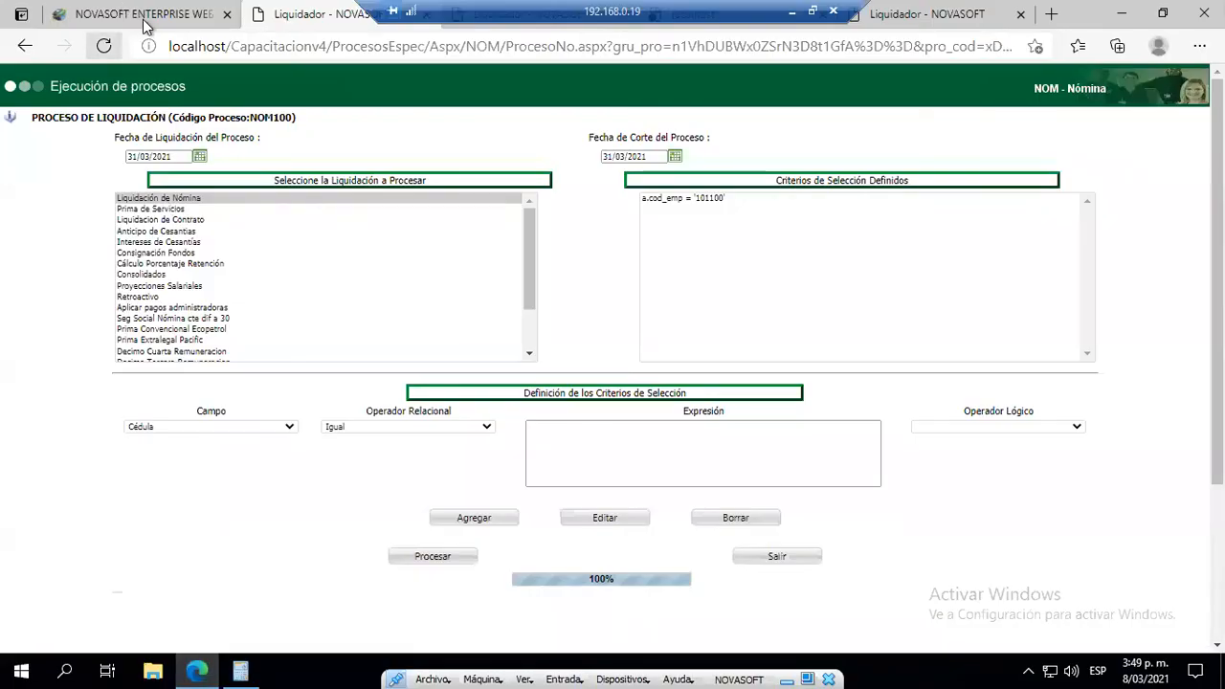
- Return to the main Novasoft page, search the application menu for 2017, close the process results and open the Bases de Retención 2017 report
left_click(144, 22)
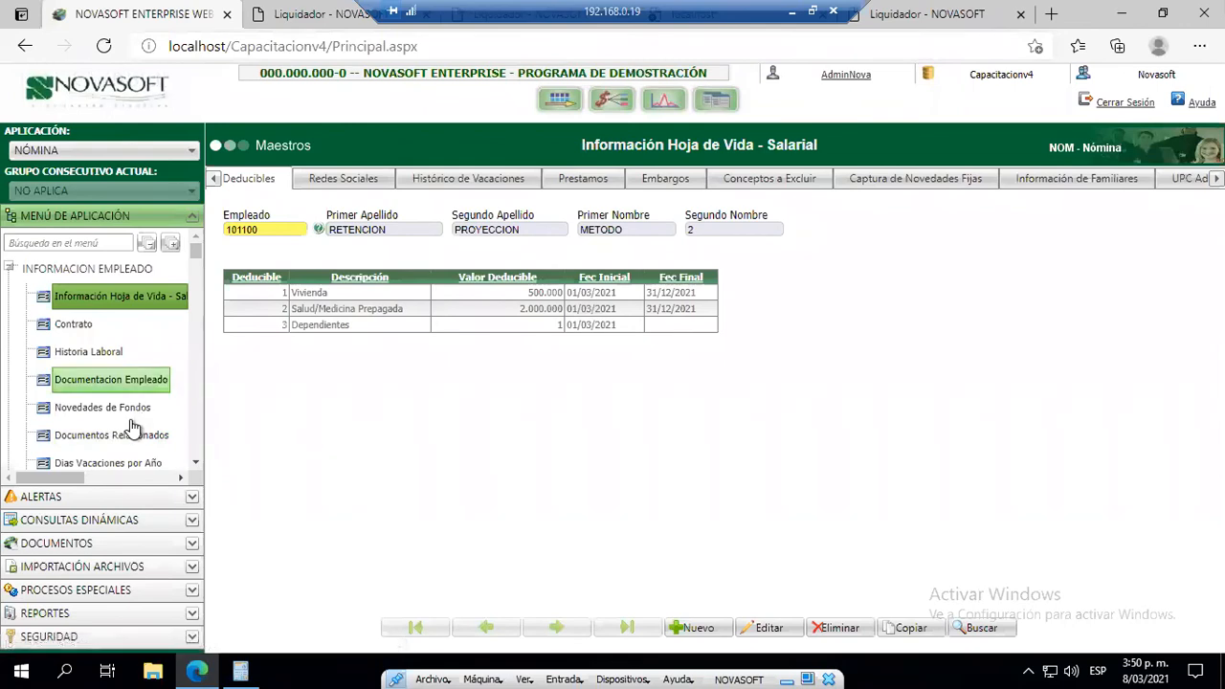
left_click(97, 242)
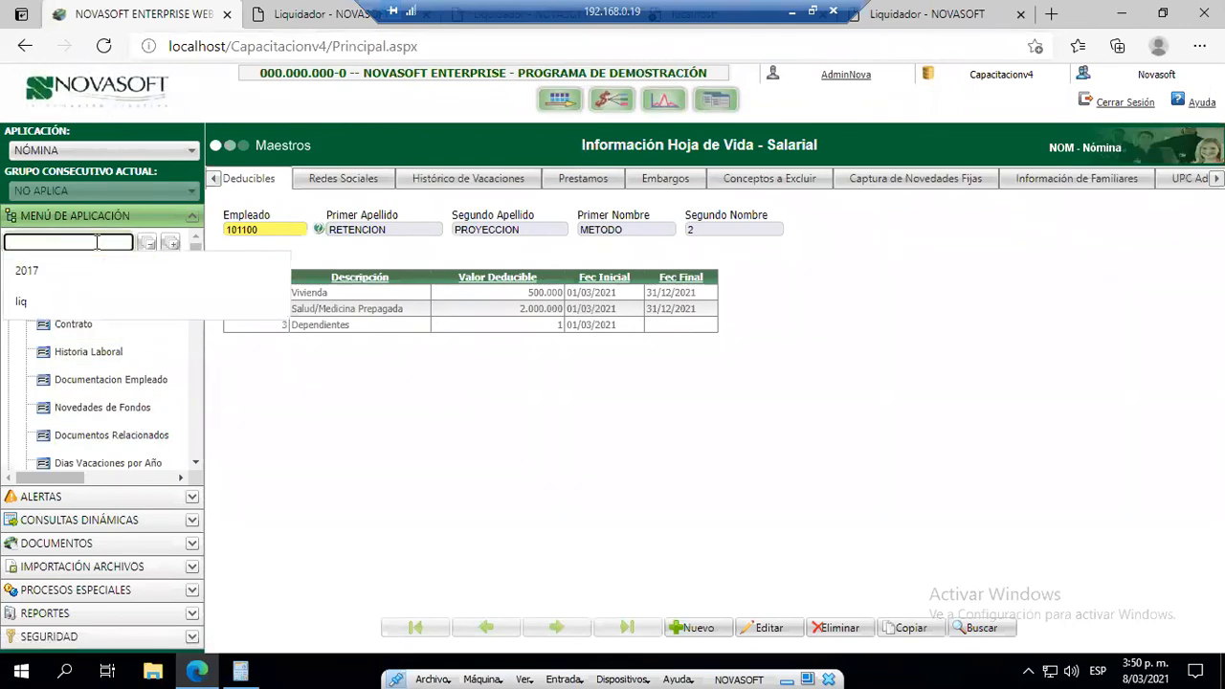
type("202")
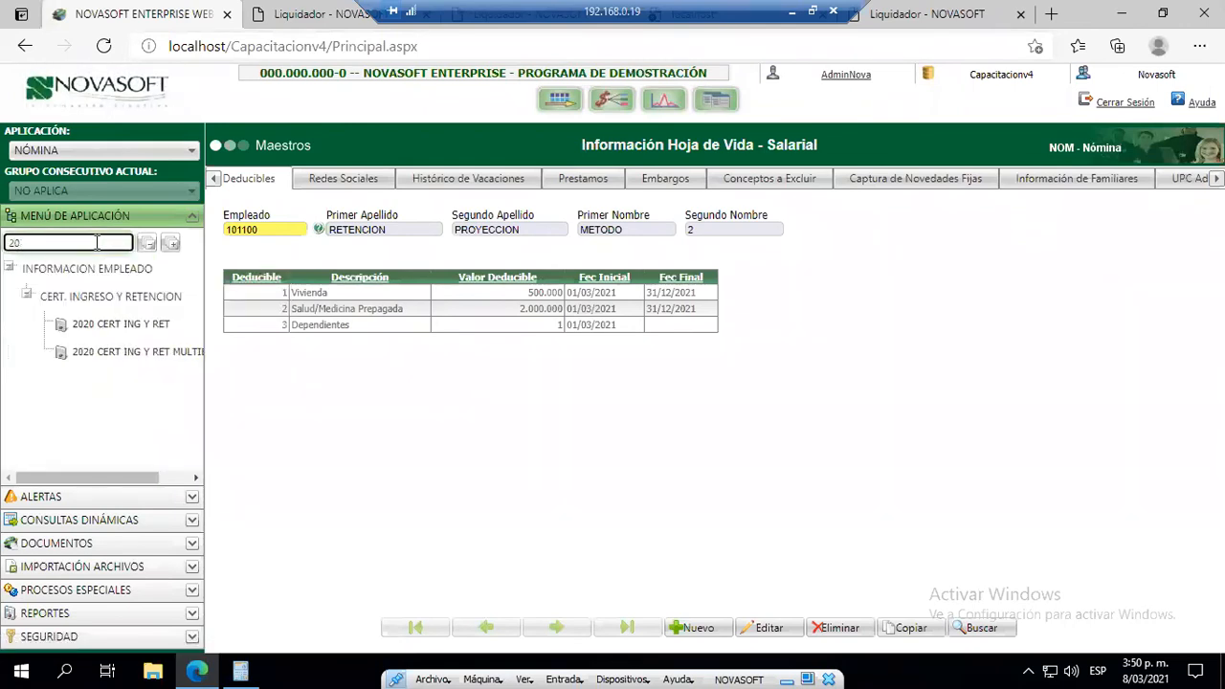
type("1")
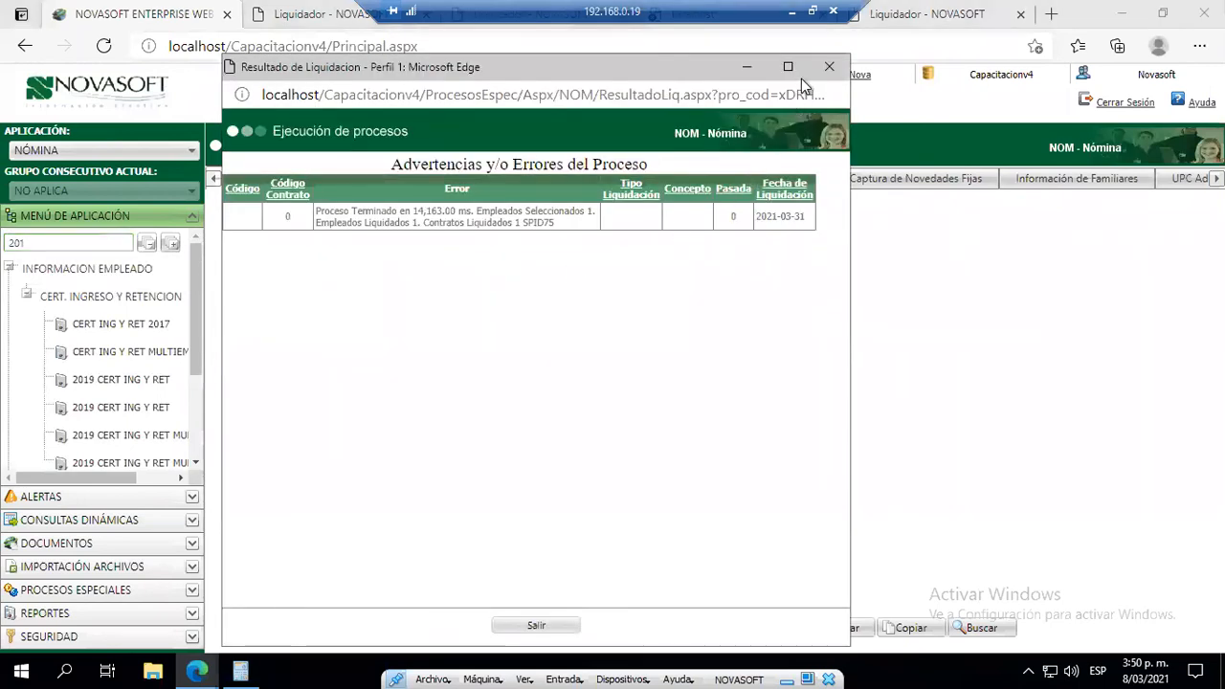
left_click(828, 67)
type("7")
left_click(133, 436)
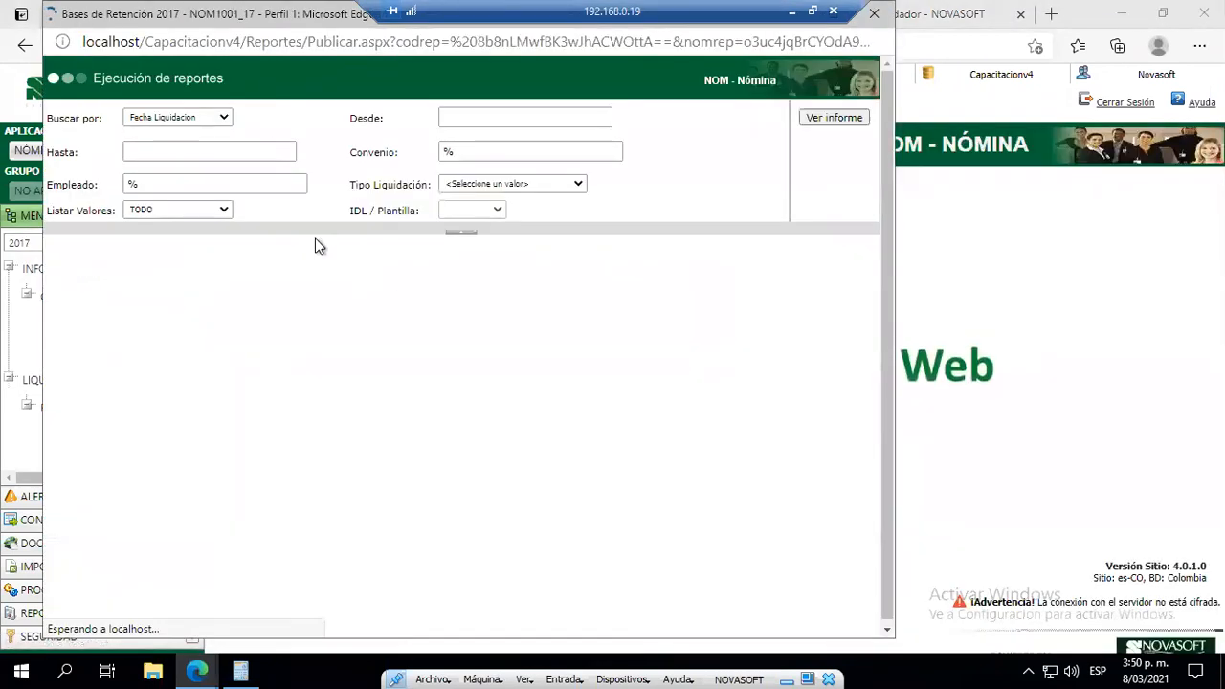
- Set the report's date range from 31/03/2021 to 31/03/2021 and the Tipo Liquidación to <TODAS>
left_click(634, 121)
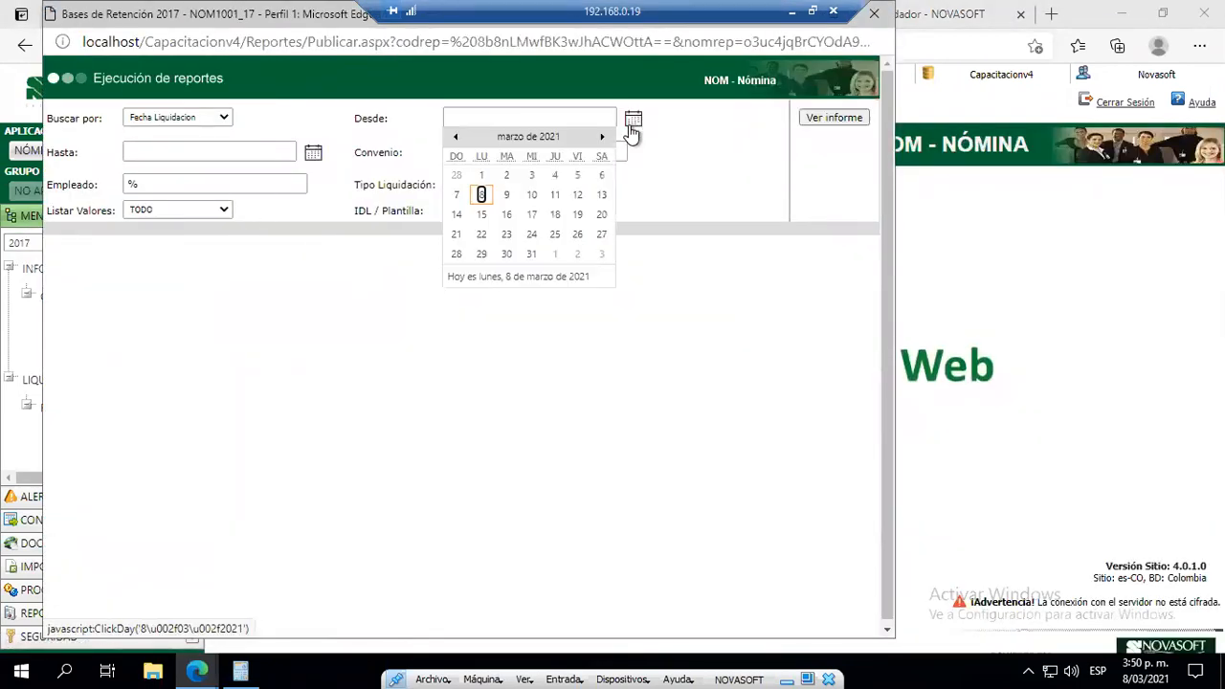
left_click(531, 253)
left_click(312, 148)
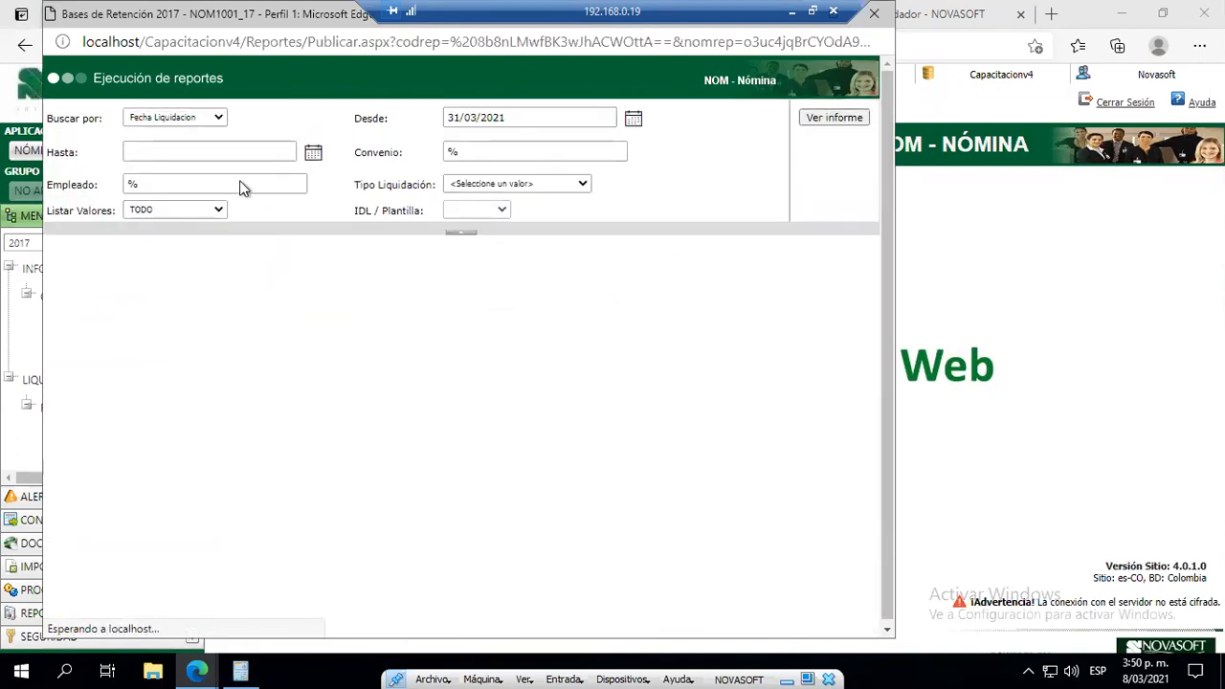
left_click(313, 153)
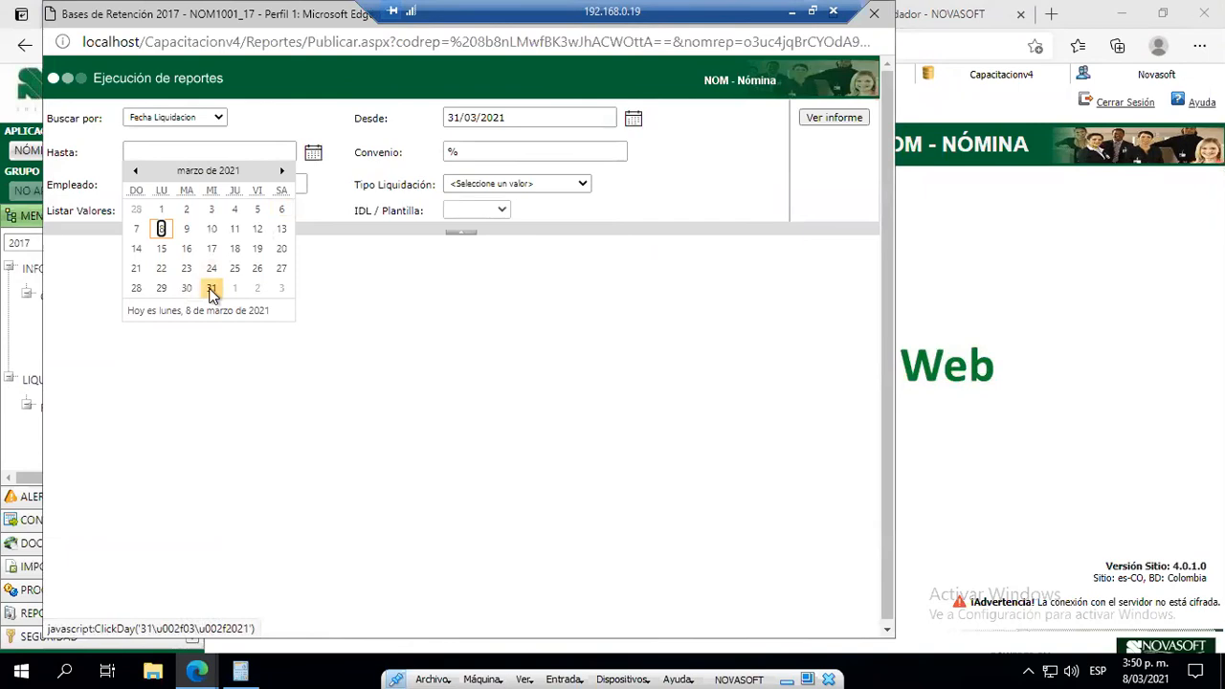
left_click(212, 288)
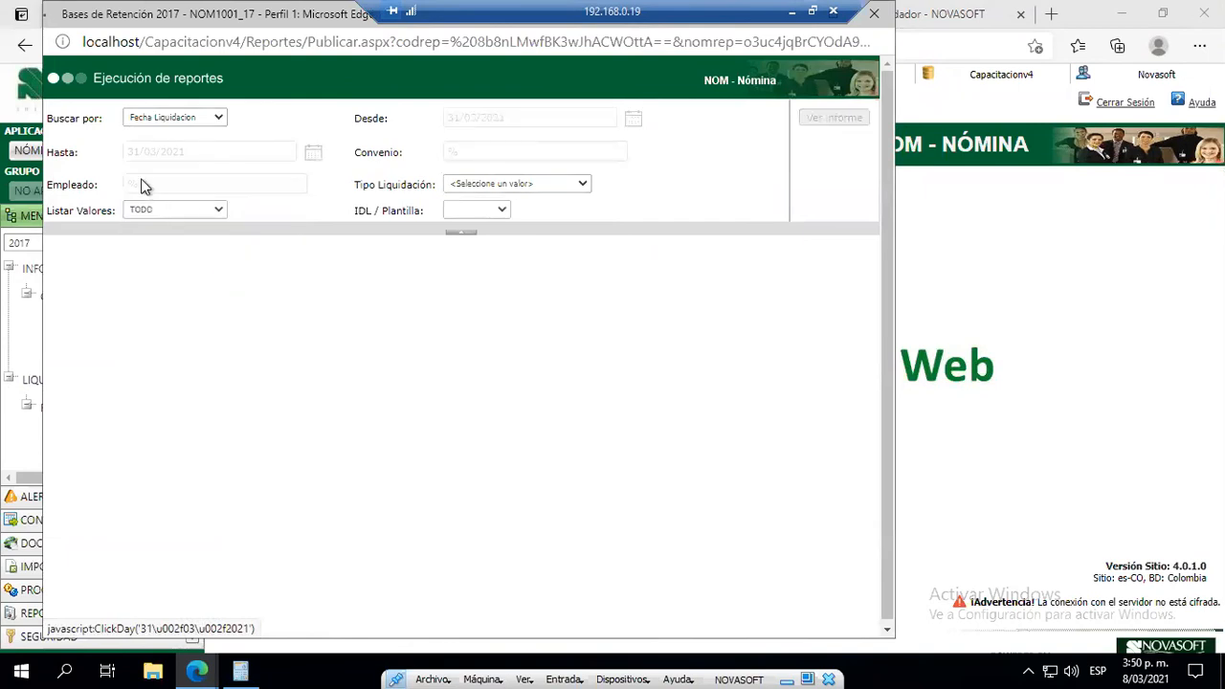
left_click(481, 185)
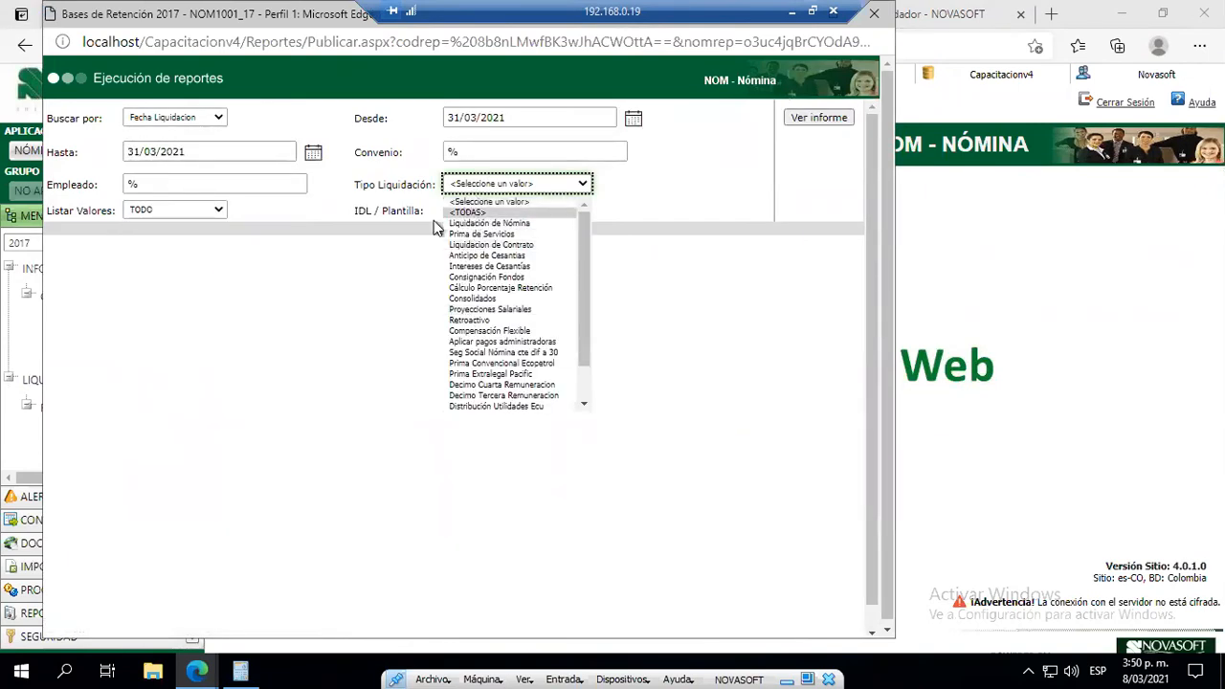
left_click(467, 211)
- Filter the report by the METODO 2 employee's code, with Listar Valores TODO and IDL / Plantilla TODOS, and generate it
left_click(148, 186)
left_click_drag(148, 185, 119, 186)
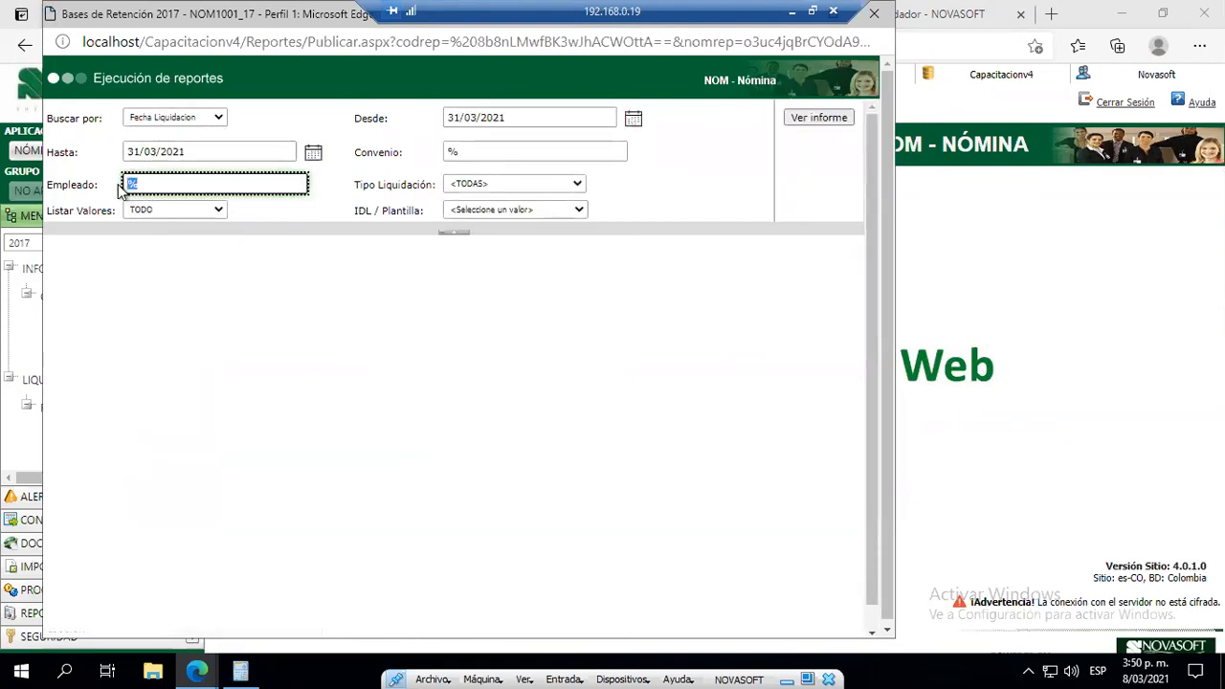
type("101100")
key("Tab")
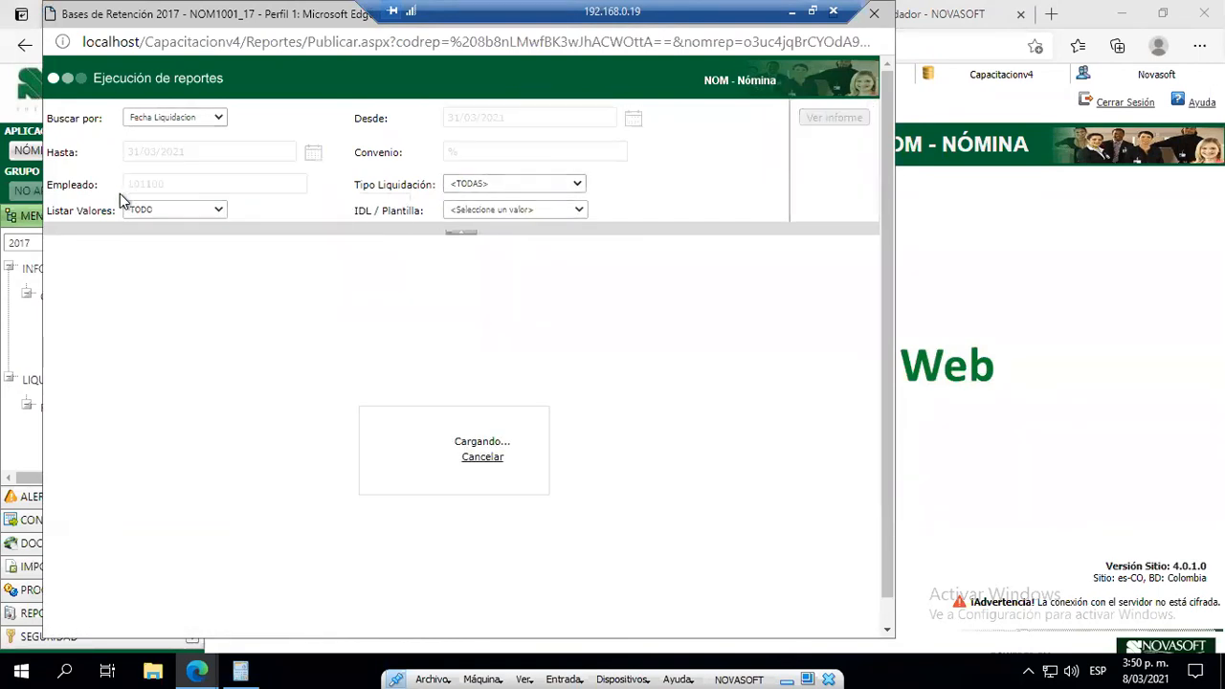
left_click(147, 209)
left_click(143, 230)
left_click(479, 210)
key("Return")
left_click(835, 114)
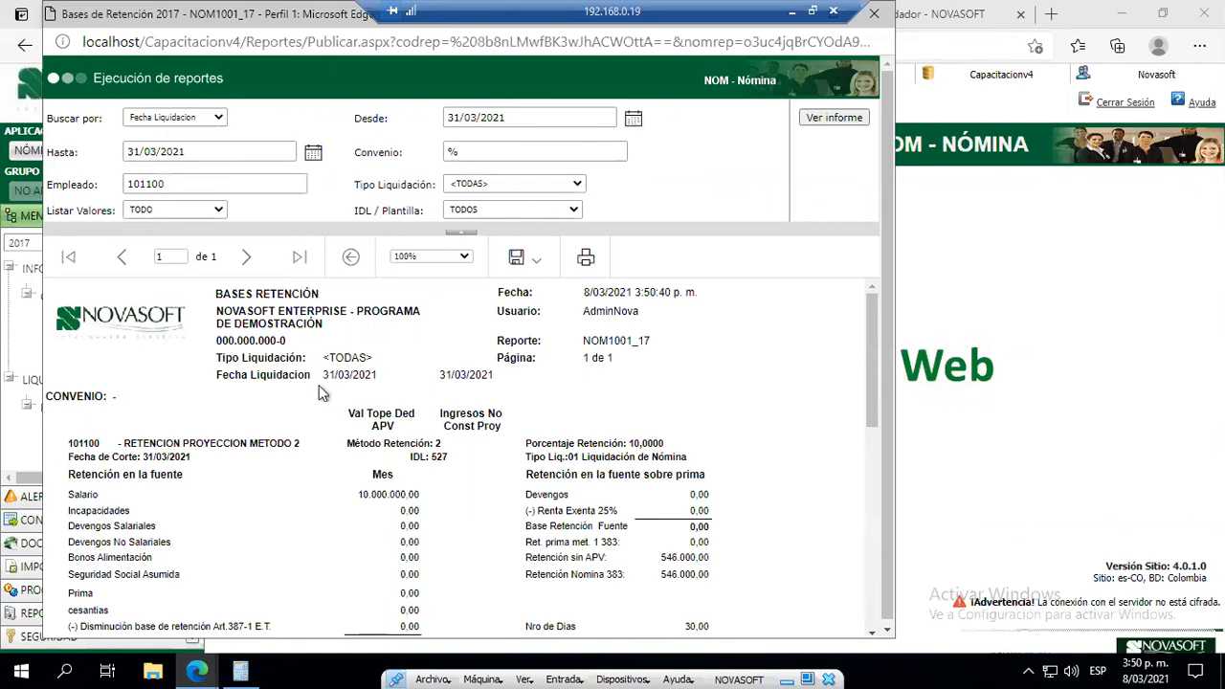
- Enlarge the report and compare its deductions and taxable base with the calculation on Hoja2 of the Excel workbook Libro1
double_click(245, 16)
scroll(482, 553, "down", 2)
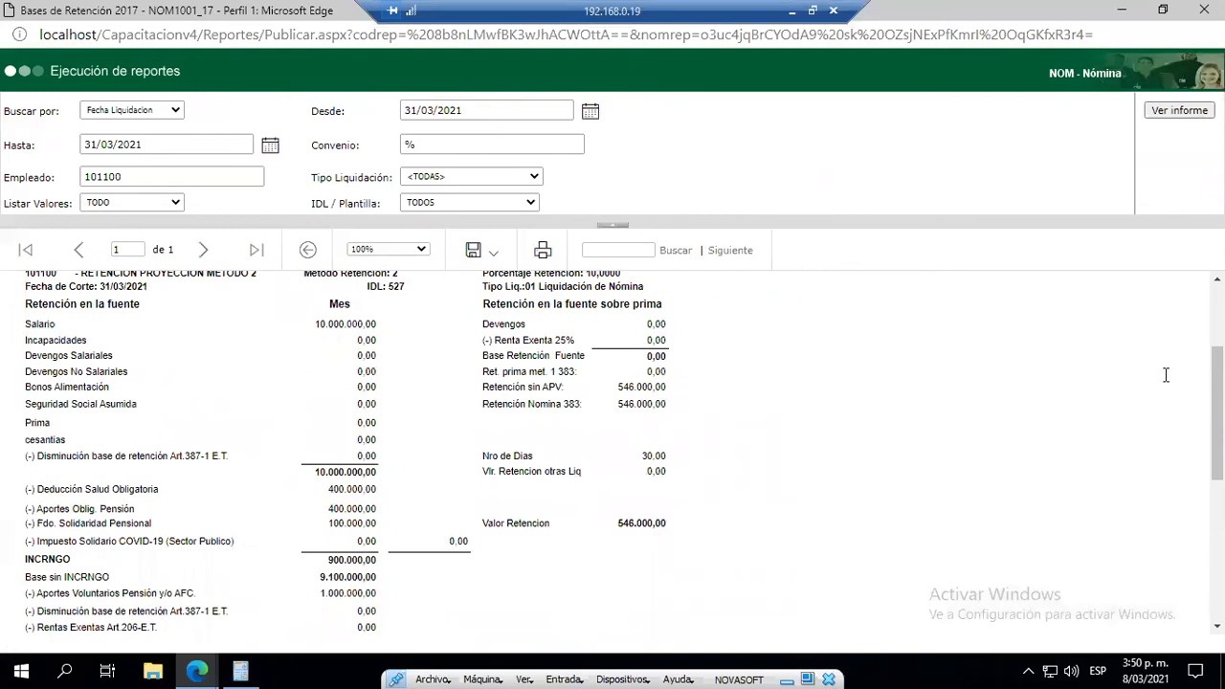
scroll(613, 449, "down", 1)
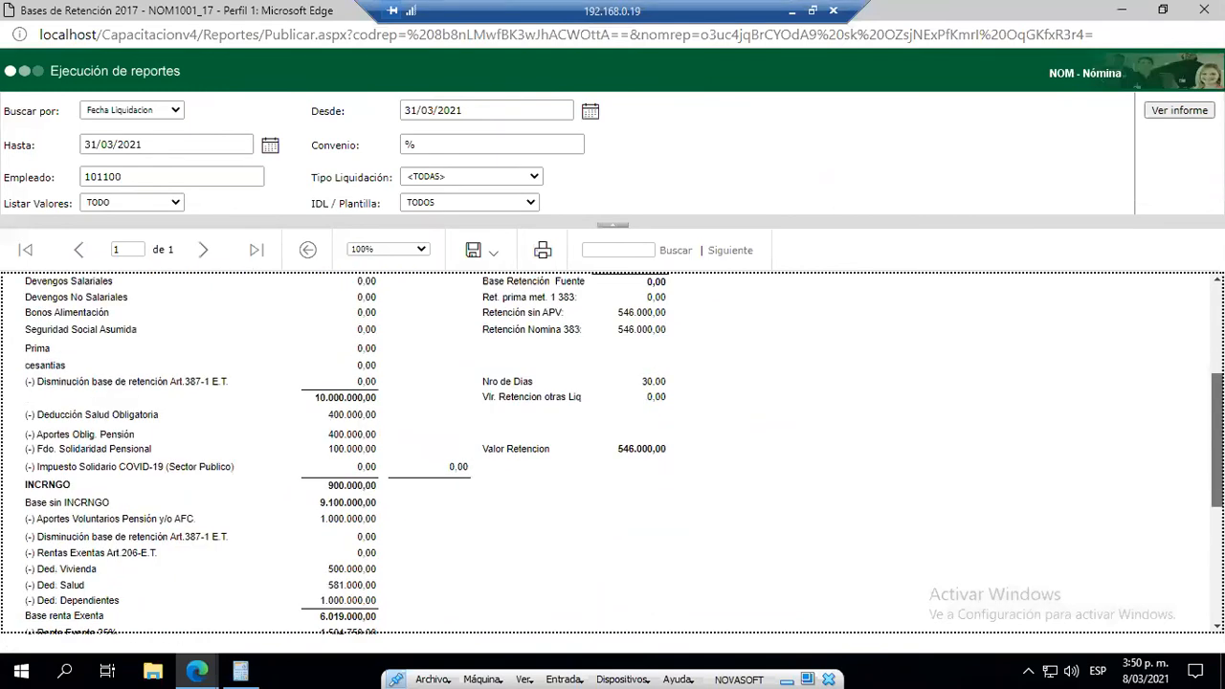
scroll(613, 449, "down", 2)
key("alt+Tab")
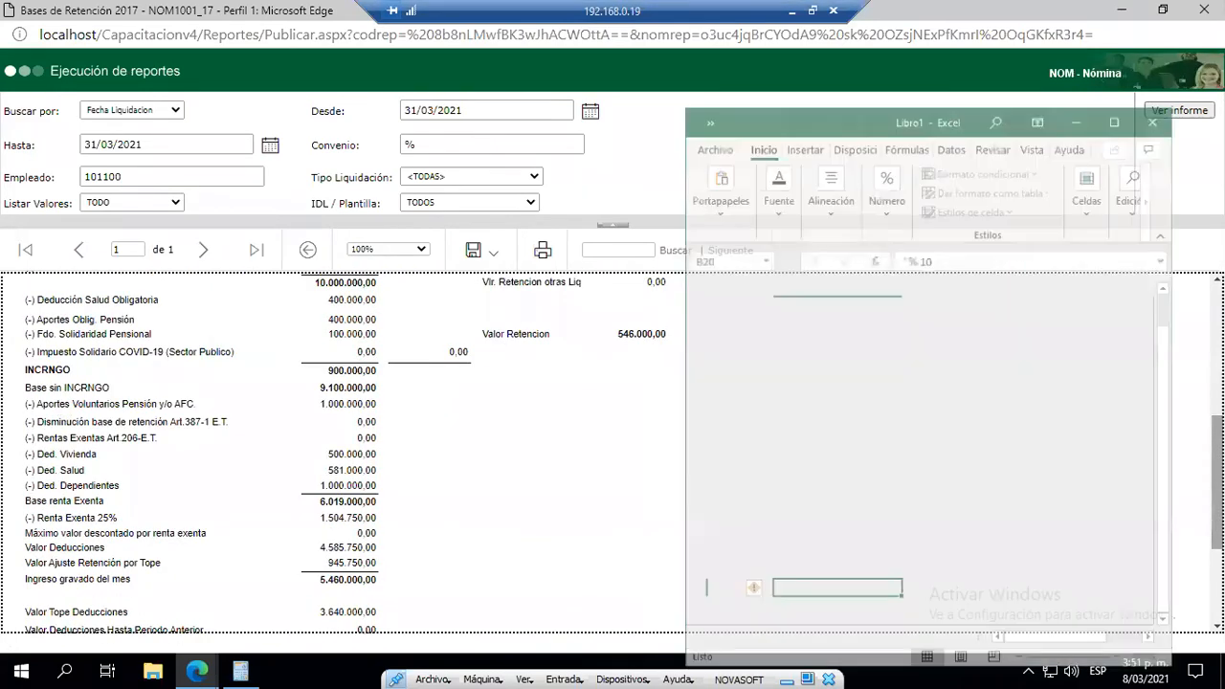
scroll(876, 409, "up", 1)
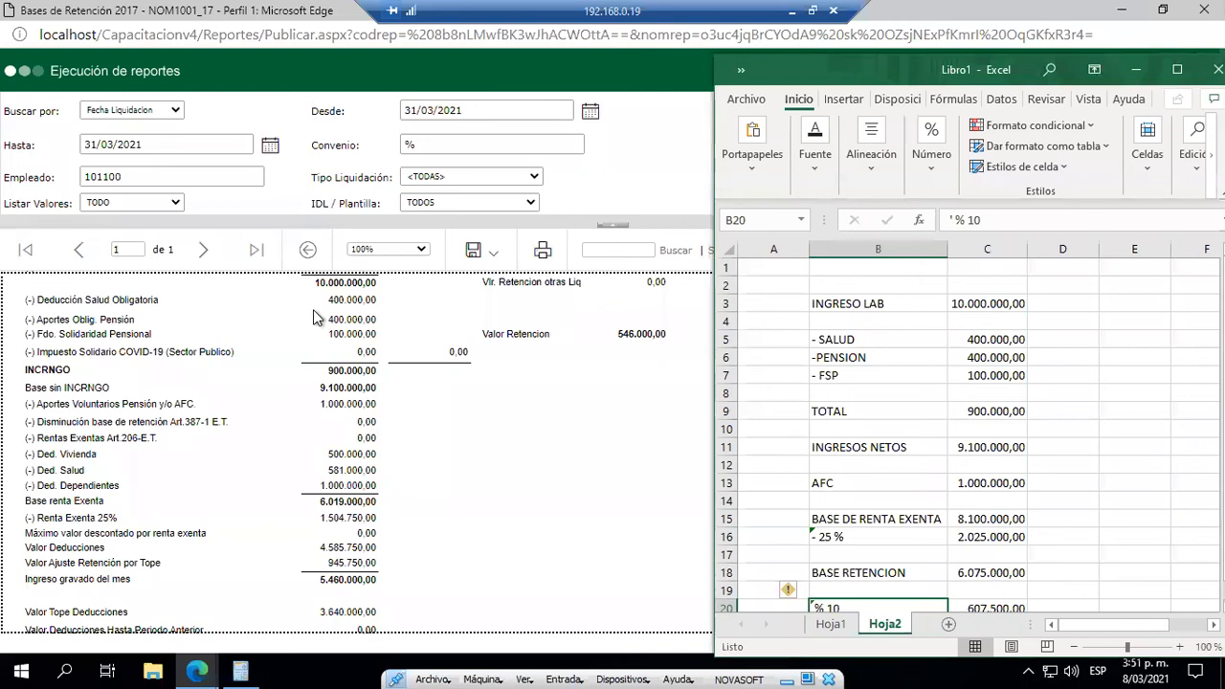
scroll(391, 391, "up", 7)
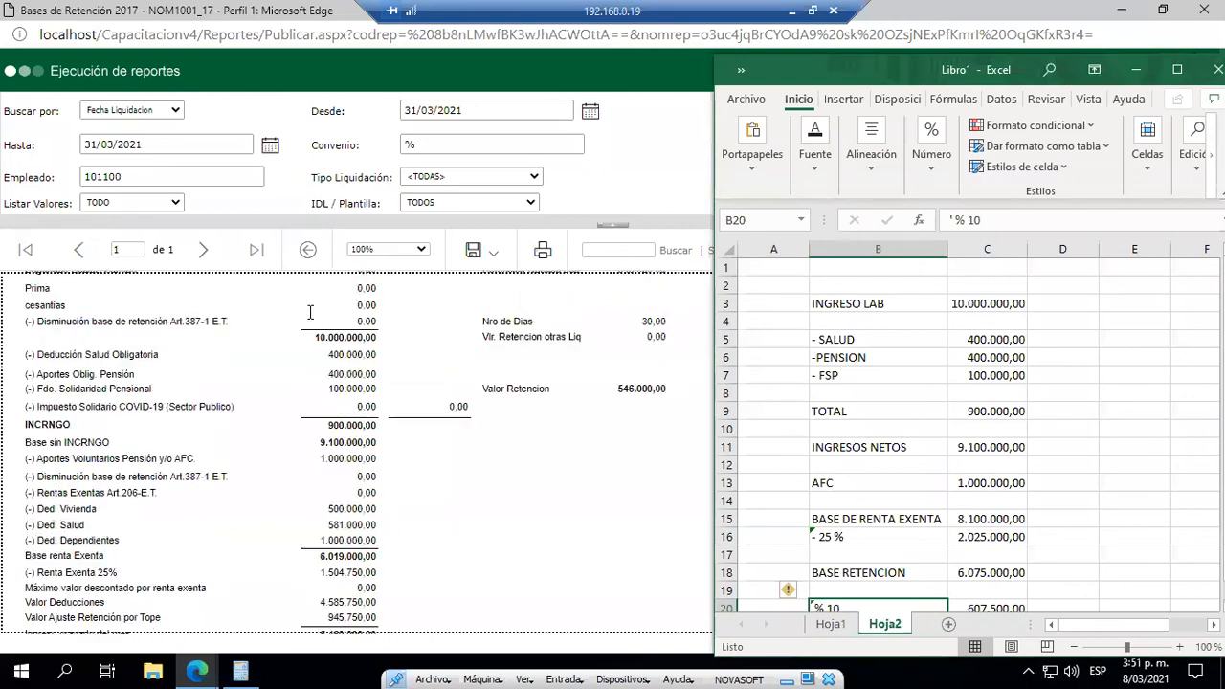
scroll(391, 397, "down", 6)
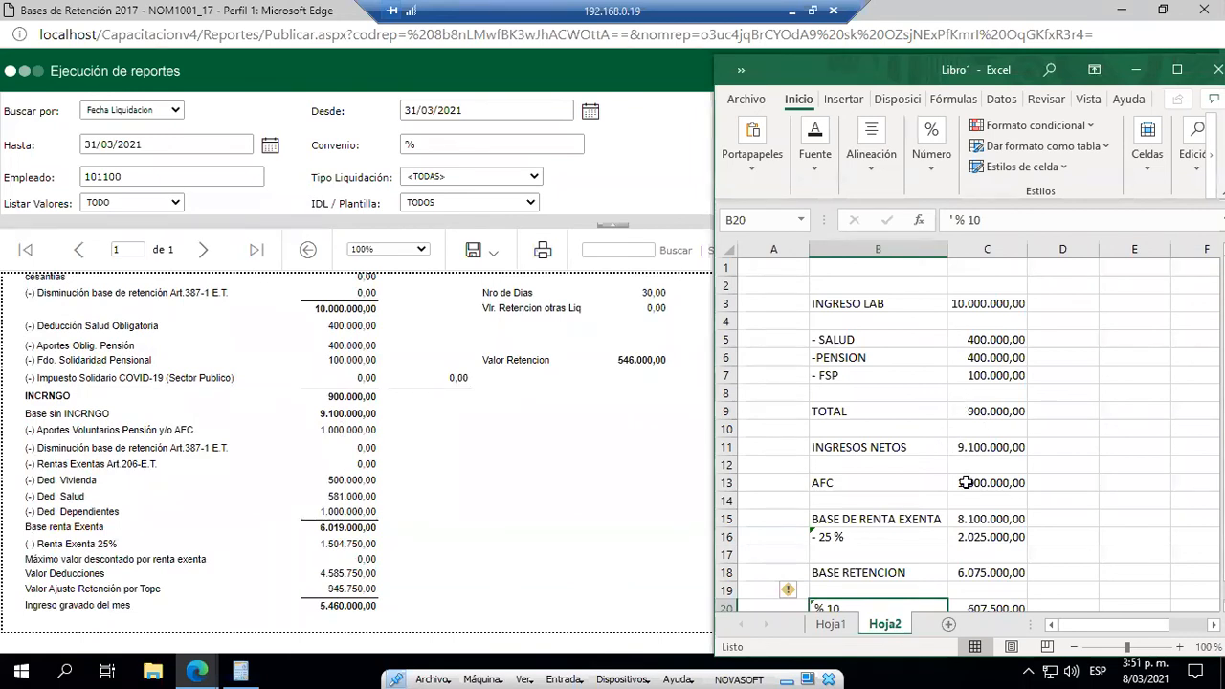
left_click(908, 467)
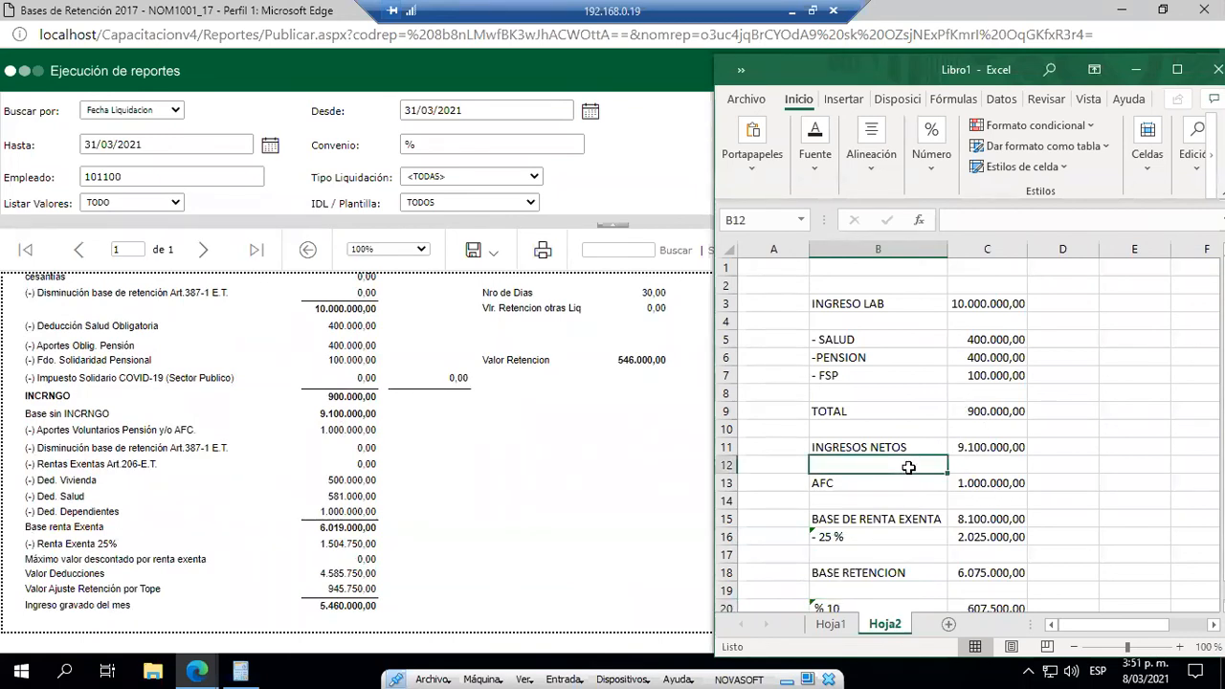
key("shift+space")
key("ctrl+plus")
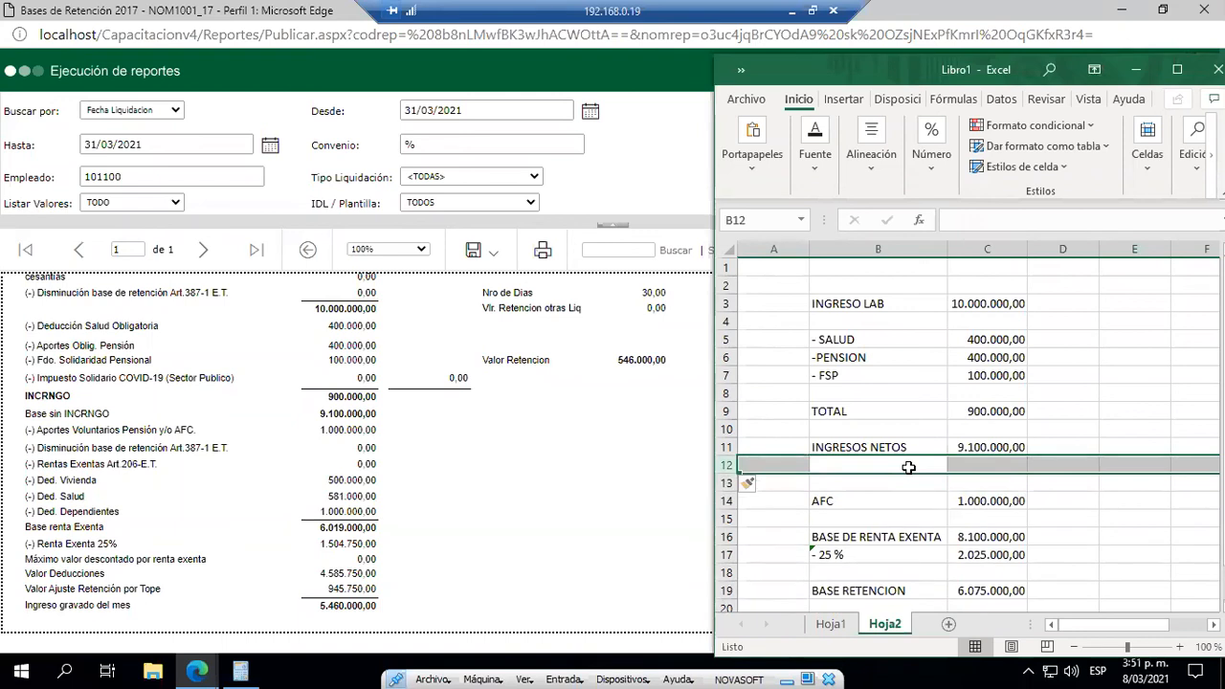
key("Down")
key("Right")
key("Left")
key("Down")
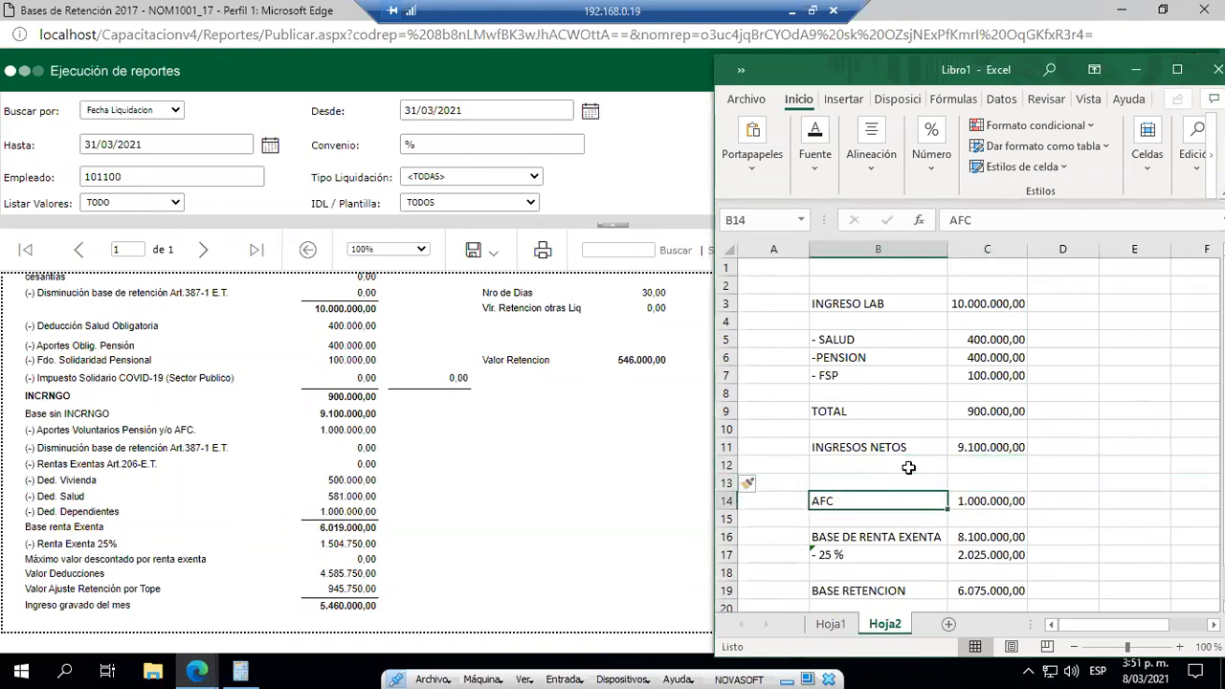
key("Up")
key("shift+space")
key("ctrl+minus")
- Insert five blank rows at row 14, between AFC and BASE DE RENTA EXENTA
key("Down")
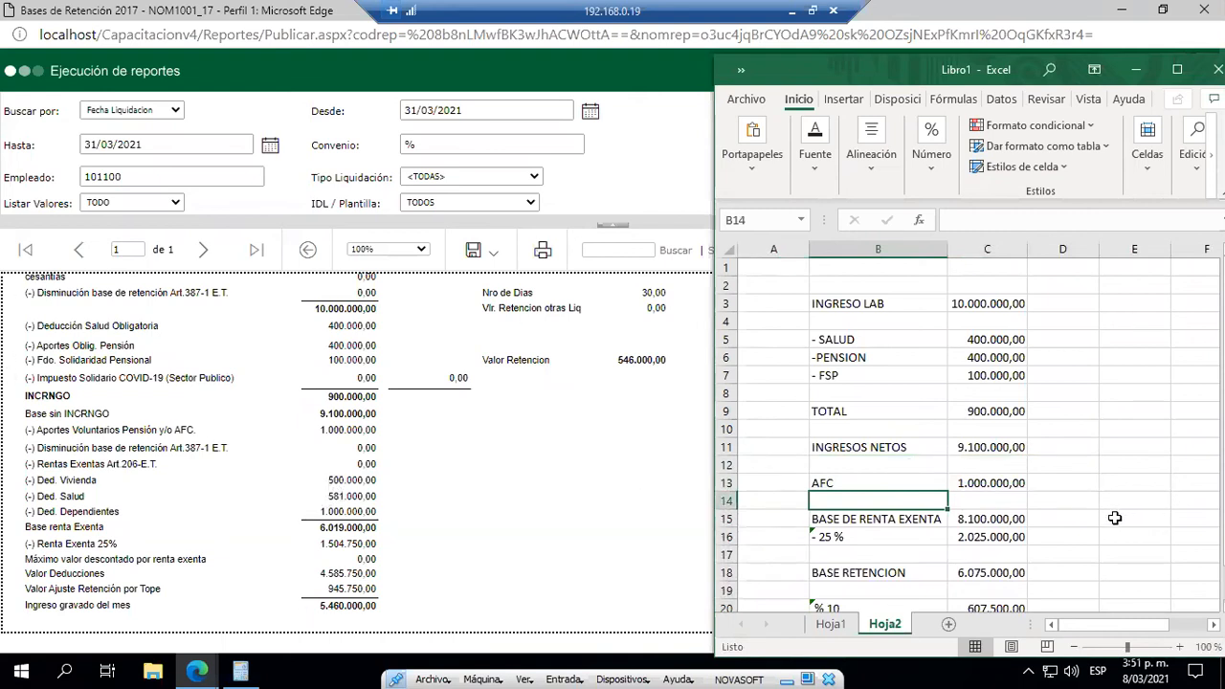
key("shift+space")
key("ctrl+plus")
key("ctrl+plus")
key("ctrl+plus")
key("ctrl+plus")
key("ctrl+plus")
- Label cells B15 to B17 VIVIENDA, SALUD and DEPENDIENTES
key("Down")
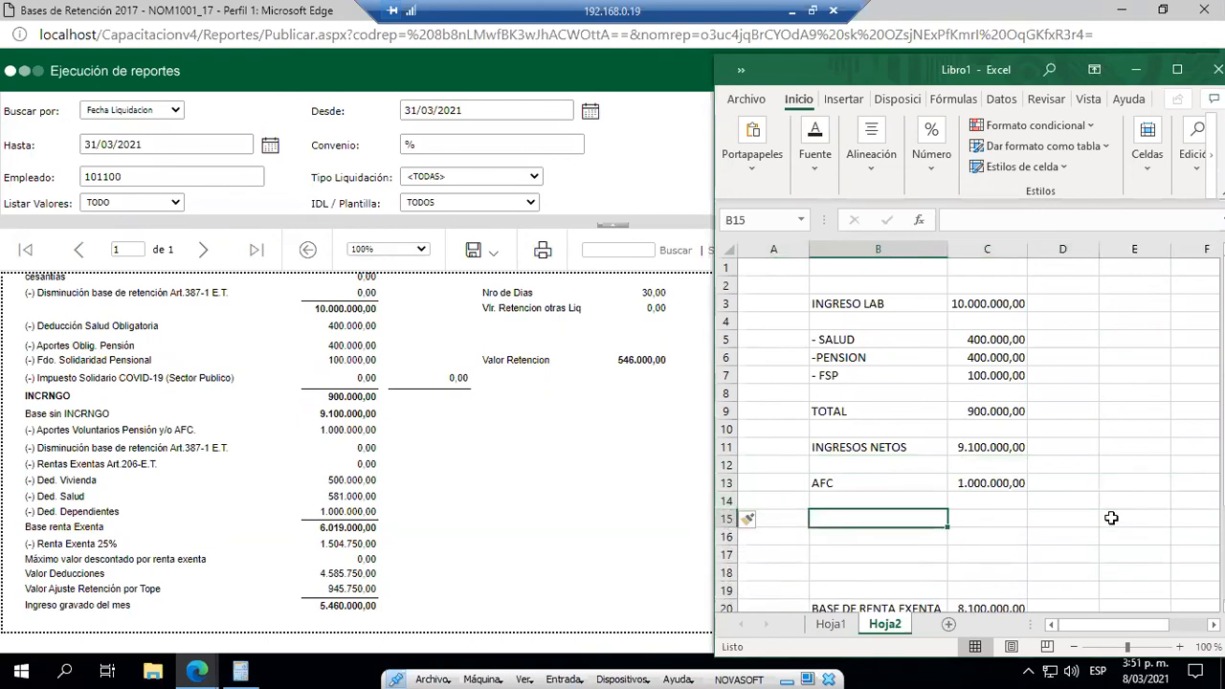
type("VIVIENDA")
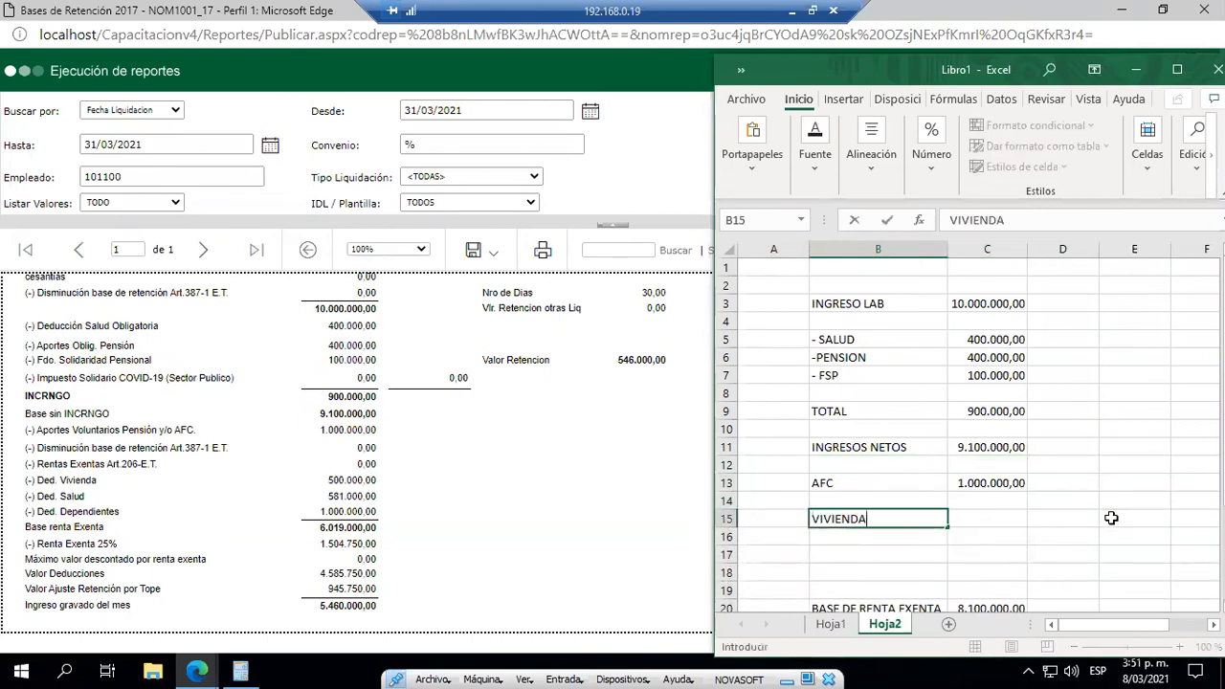
key("Return")
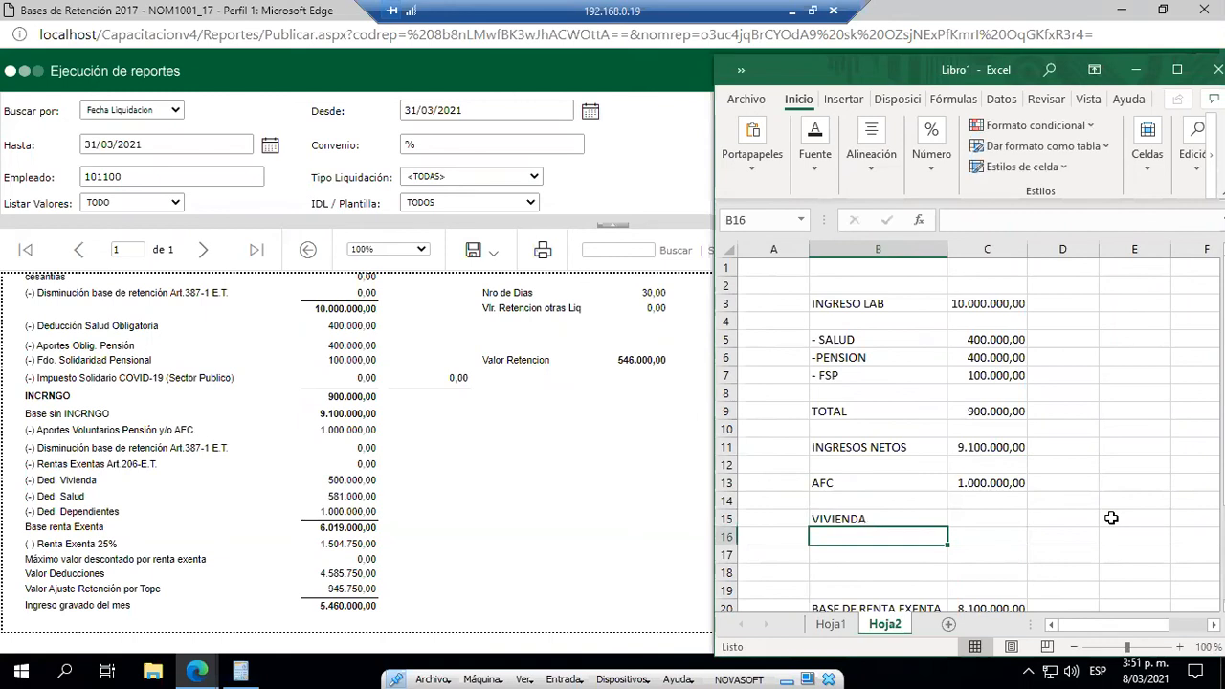
type("SALUD")
key("Return")
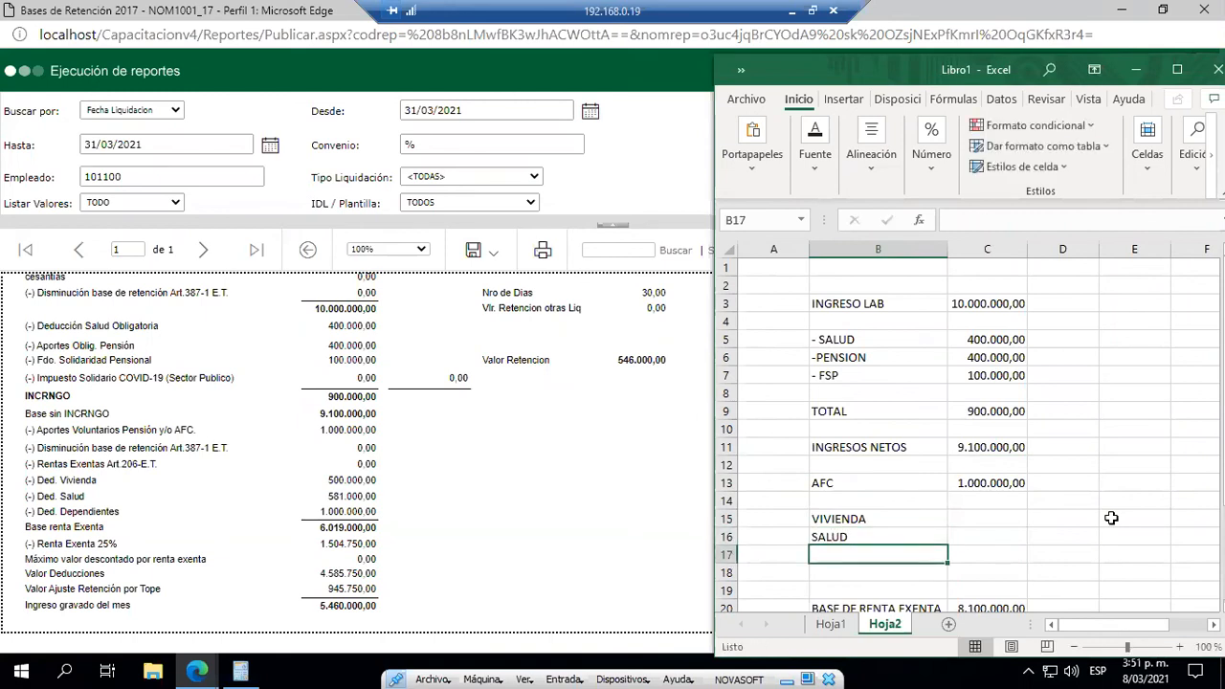
type("DEP")
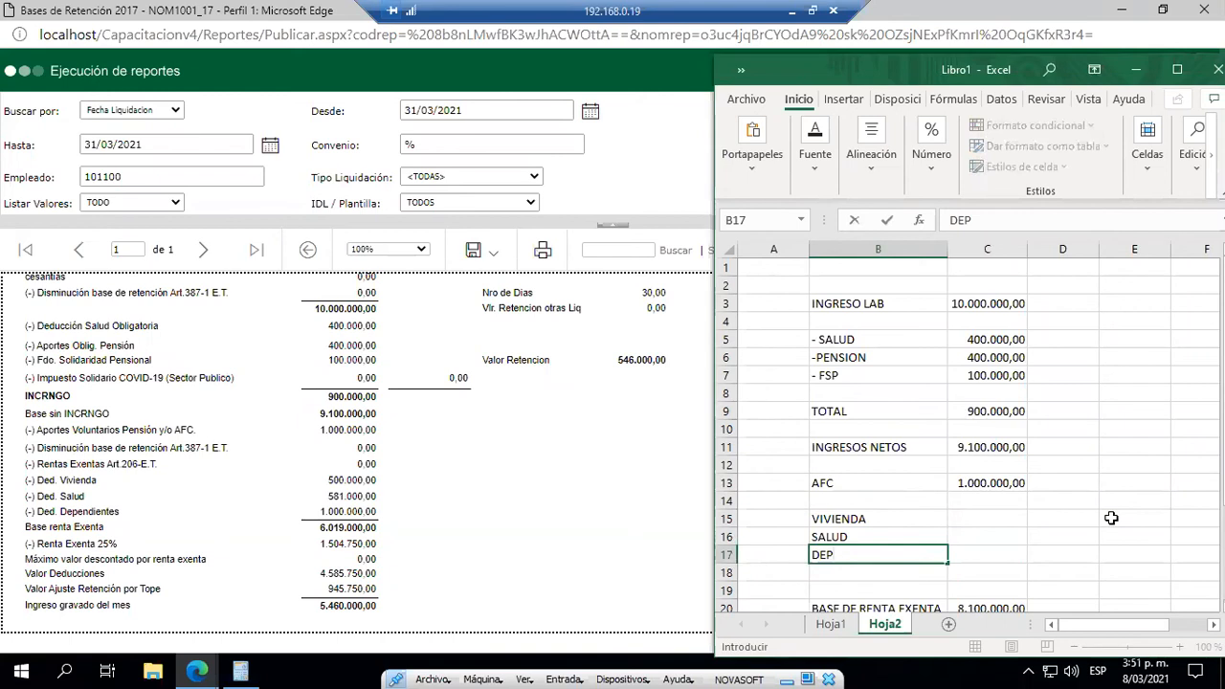
type("ENDIENTE")
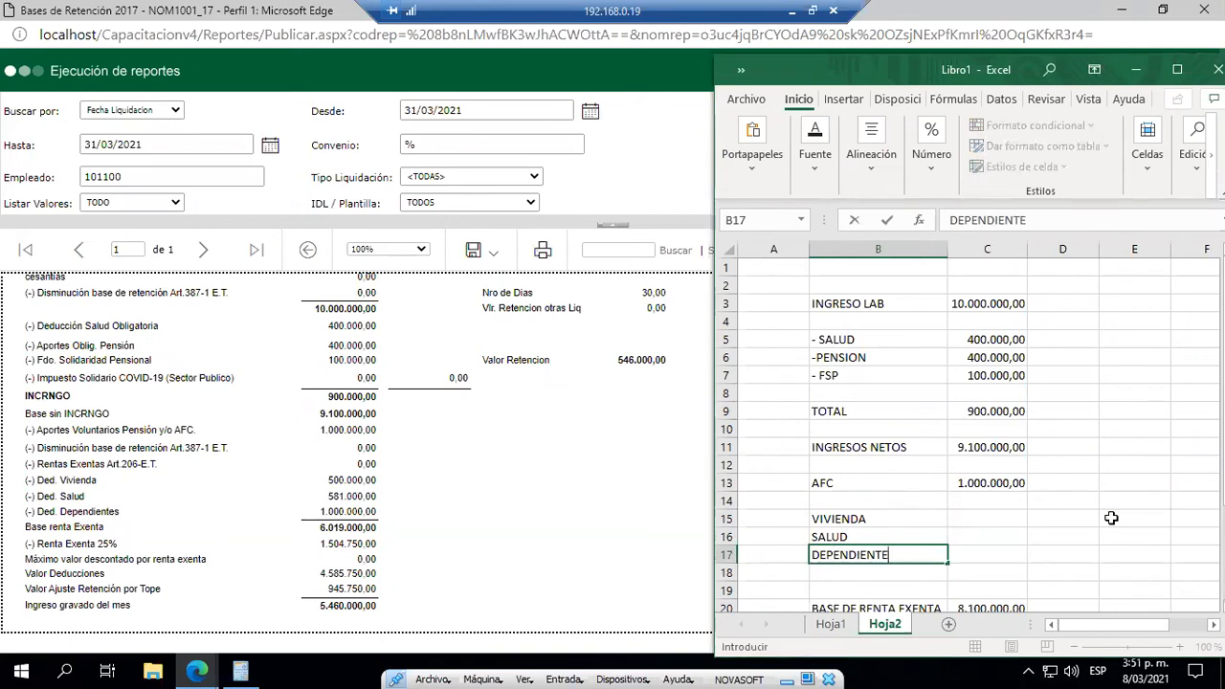
type("S")
key("Return")
- Enter 500000 as the VIVIENDA deduction in C15
key("Up")
key("Up")
key("Up")
key("Right")
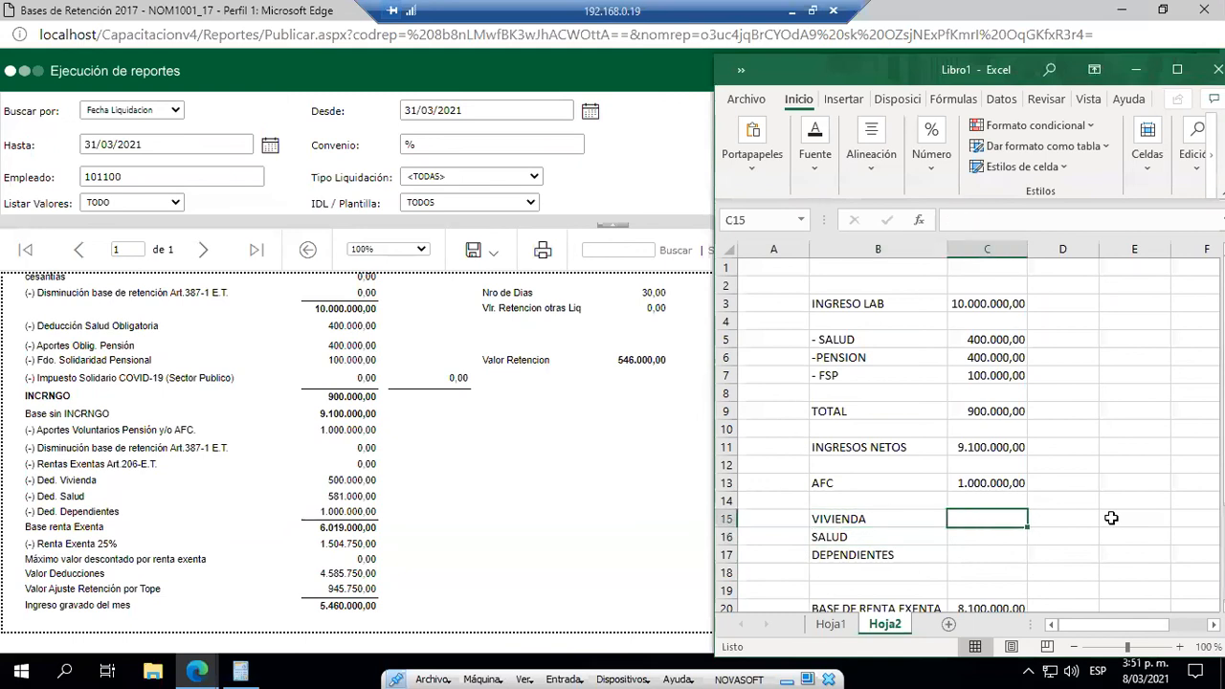
type("500000")
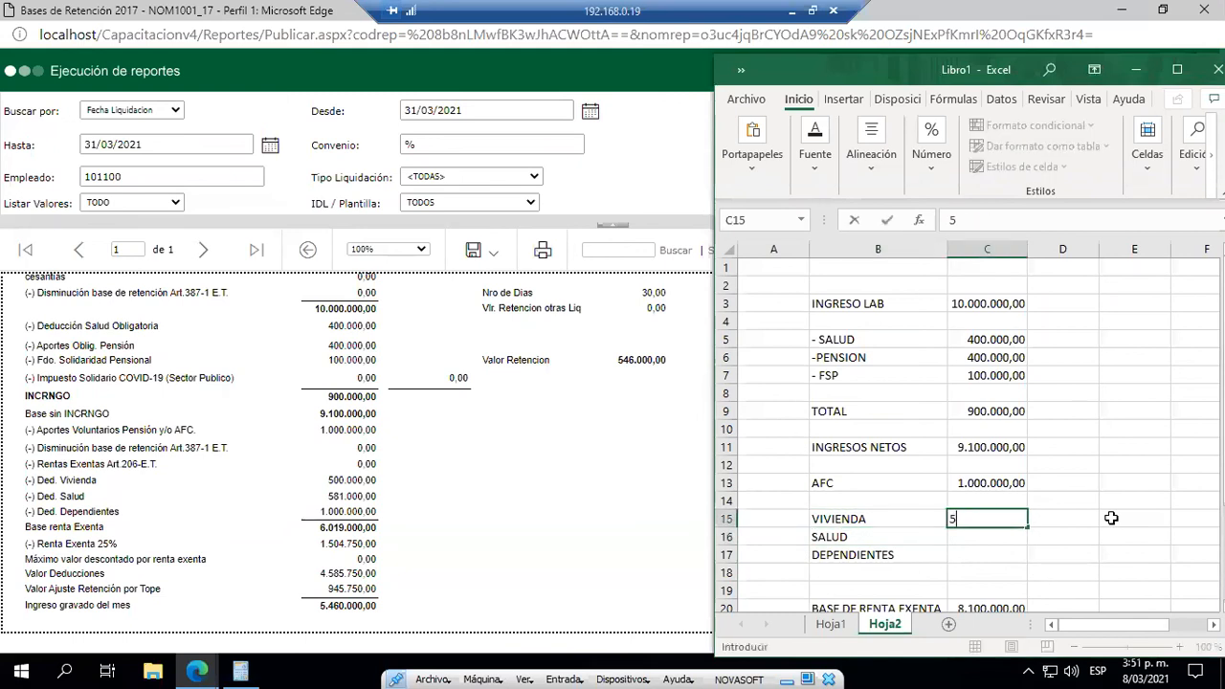
key("Return")
key("Up")
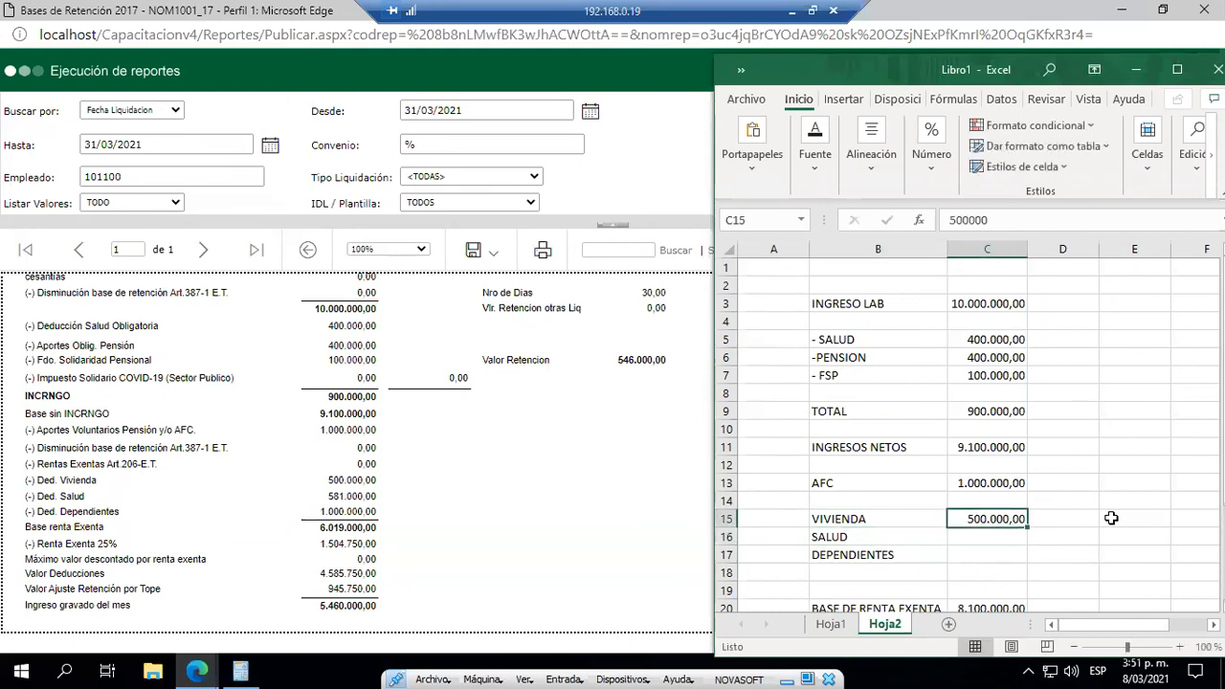
- Start the VIVIENDA limit formula +100*36 in D15 and check the deductions in the Bases de Retención report
key("Right")
type("+")
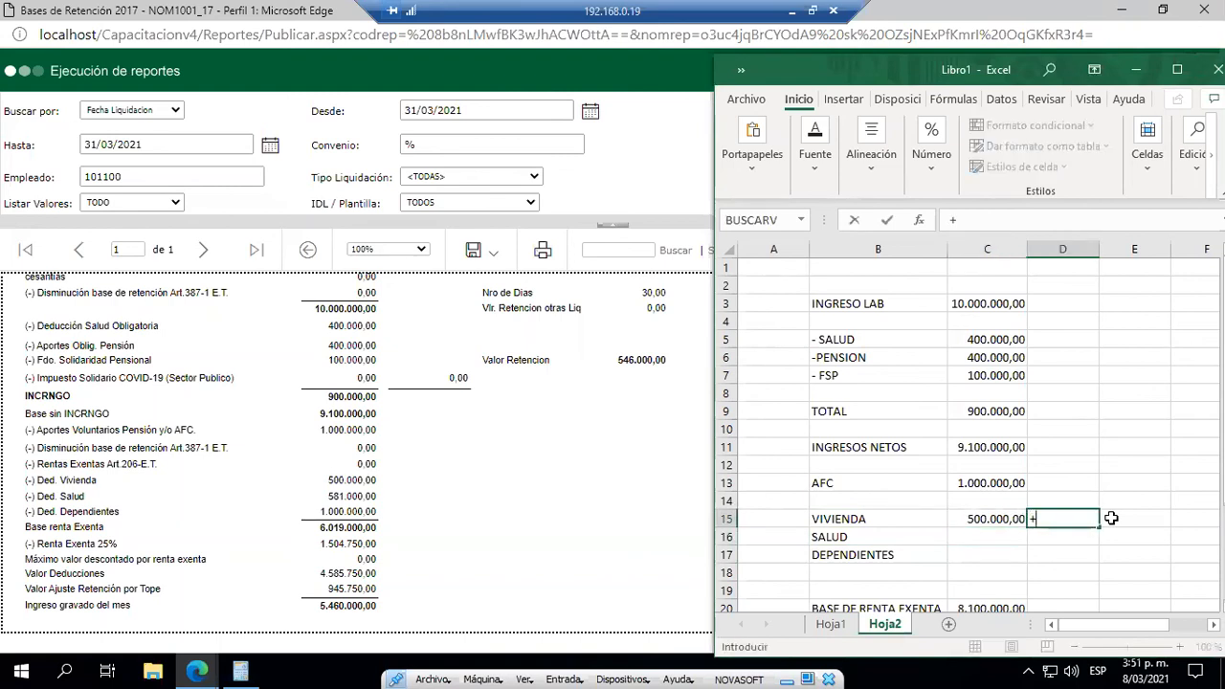
type("100*36")
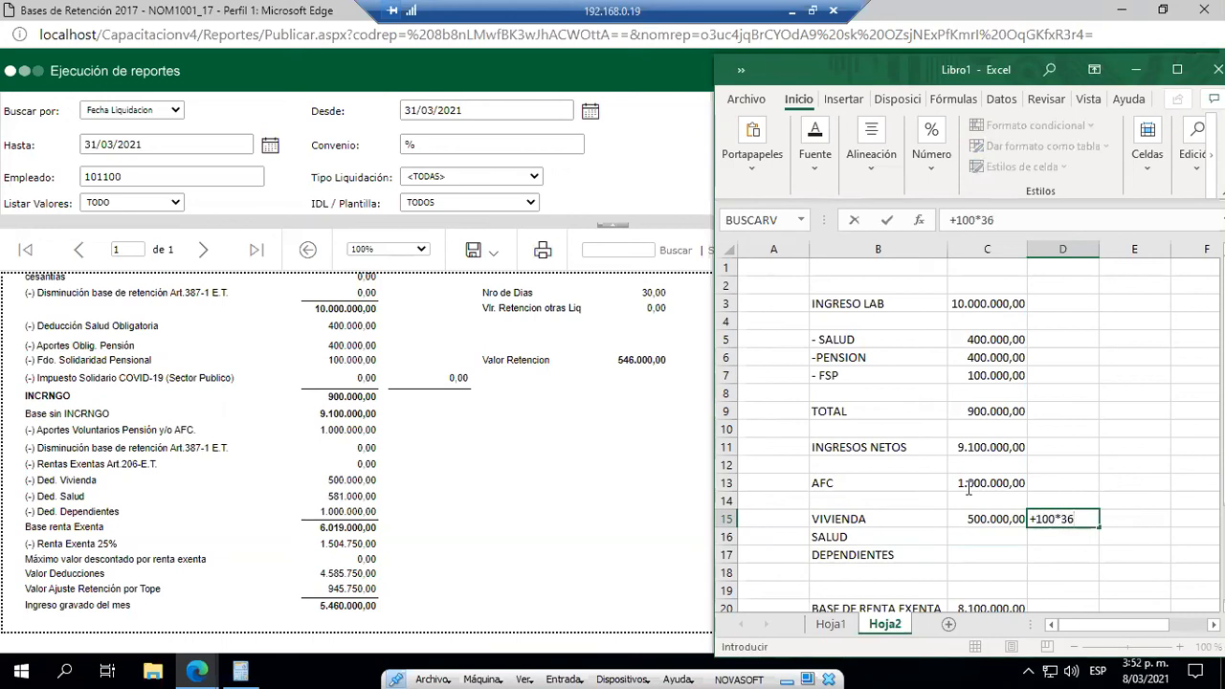
left_click(547, 526)
scroll(547, 525, "up", 2)
scroll(546, 533, "up", 3)
scroll(546, 526, "down", 3)
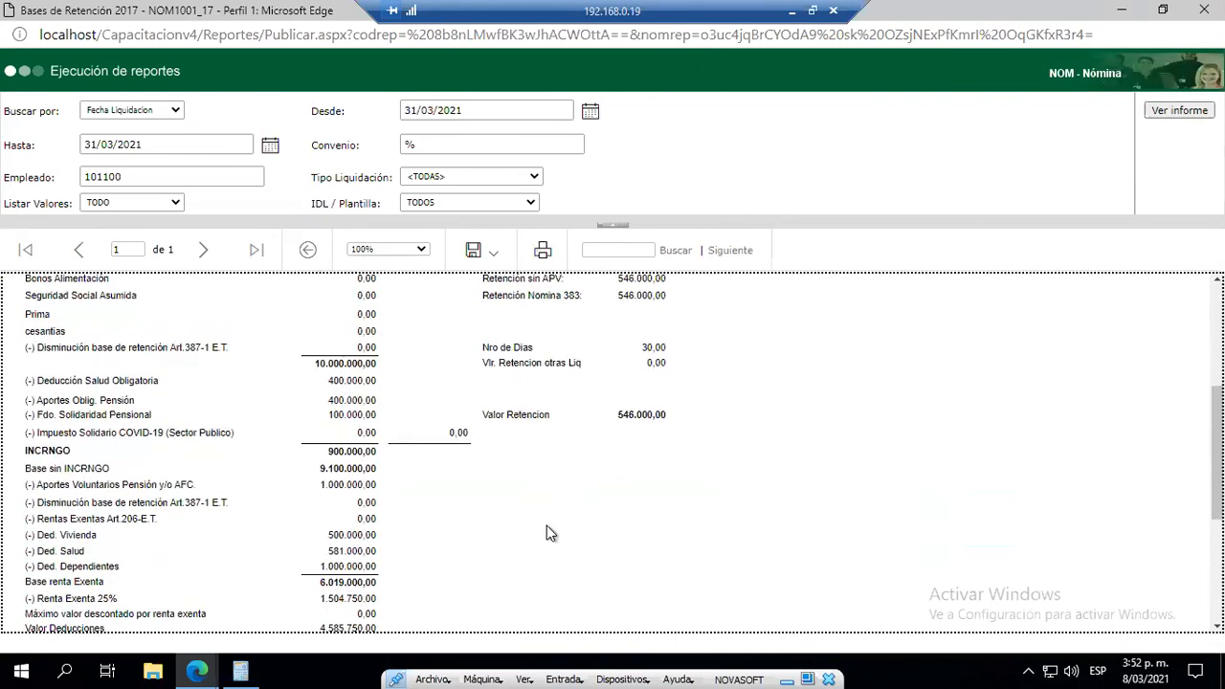
scroll(546, 533, "down", 3)
scroll(584, 542, "up", 3)
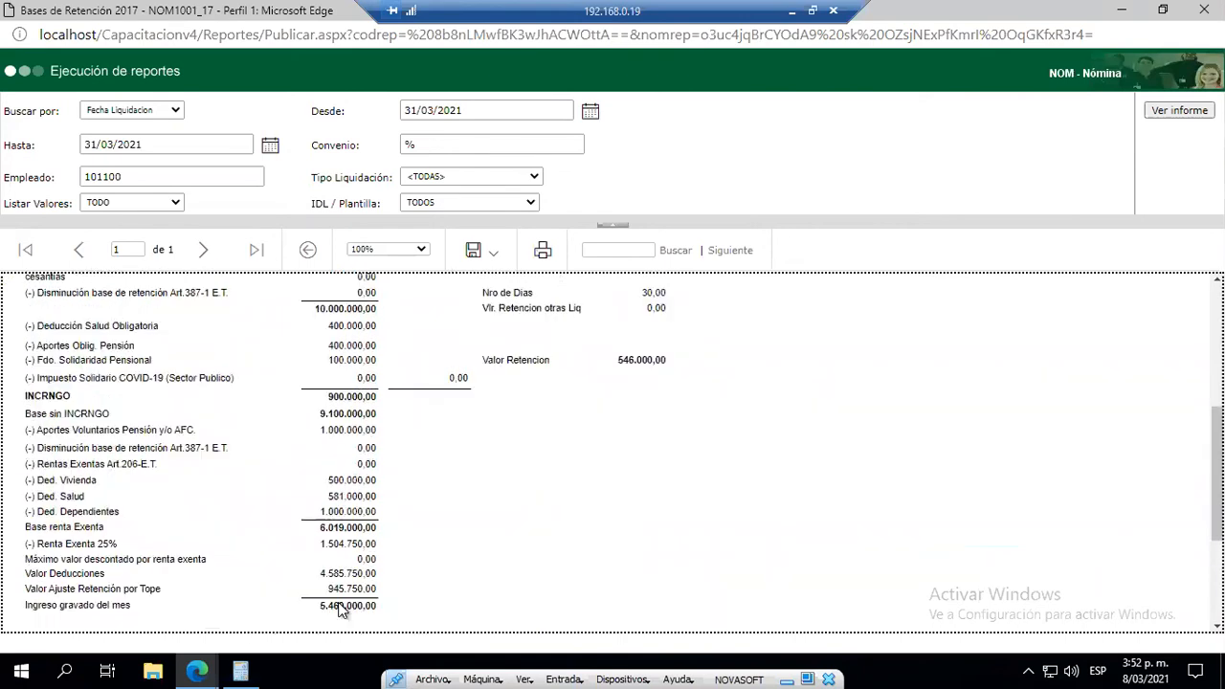
key("alt+Tab")
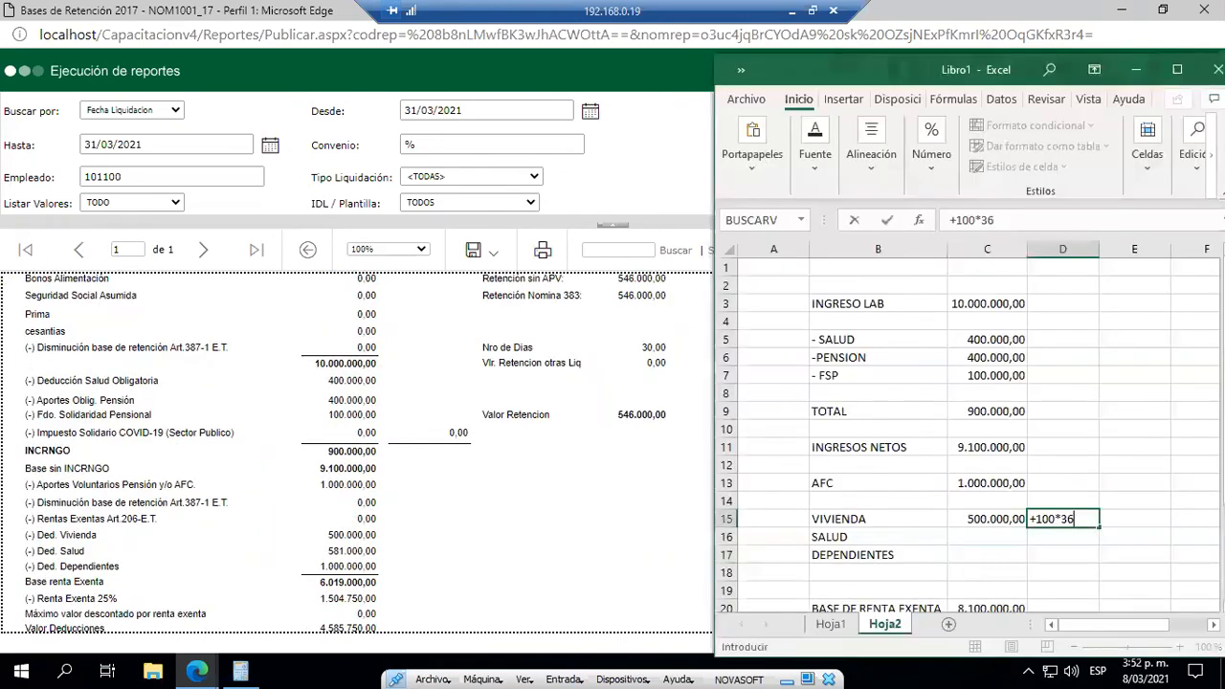
- Consult and copy the UVT value in E15 of Hoja1, and complete D15 of Hoja2 as =100*36
left_click(836, 629)
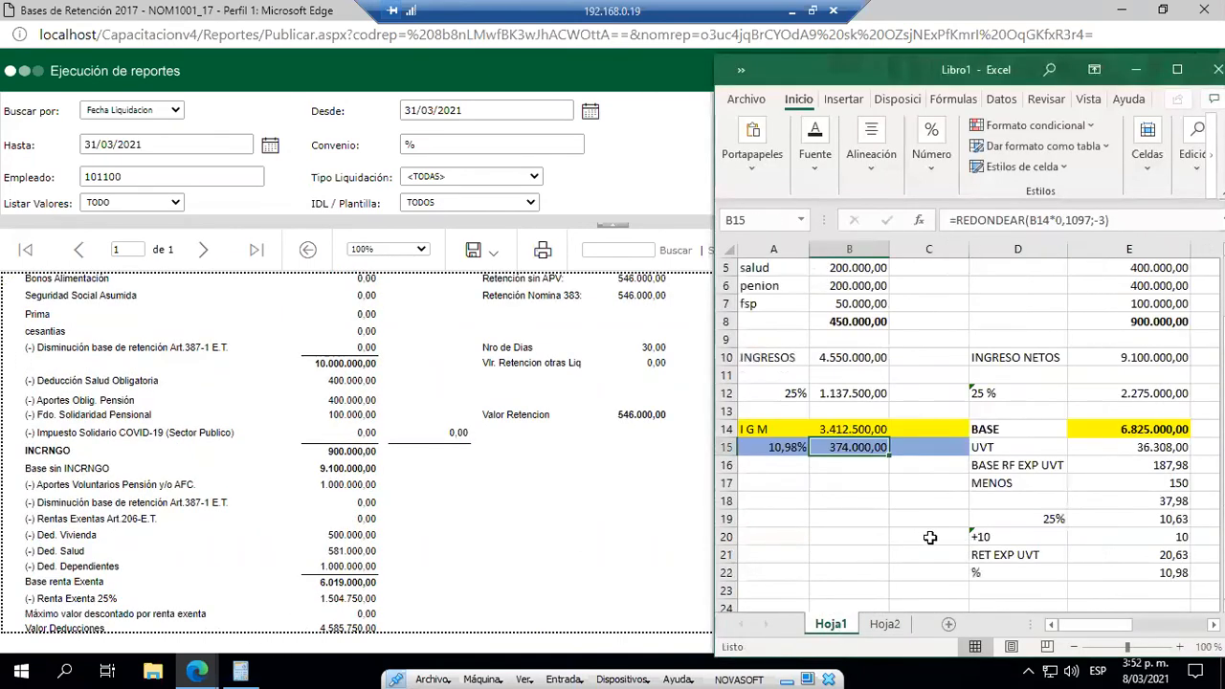
left_click(1168, 447)
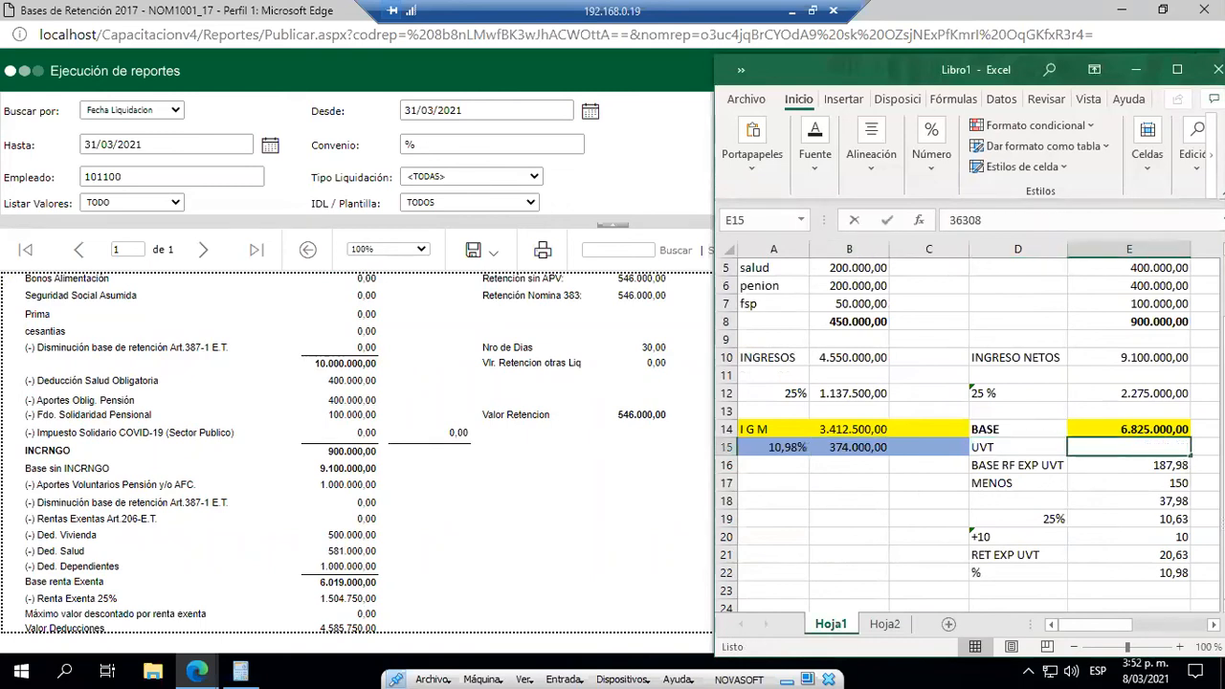
key("ctrl+c")
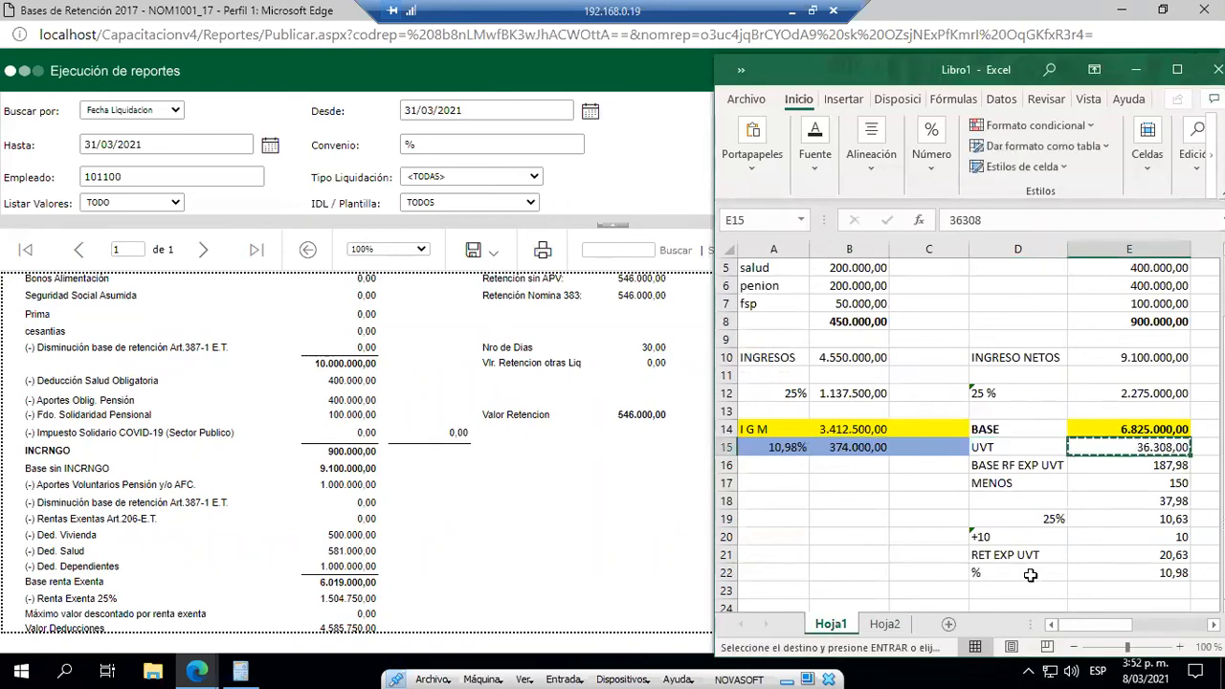
left_click(884, 624)
key("F2")
key("shift+Left")
key("shift+Left")
key("Return")
key("Up")
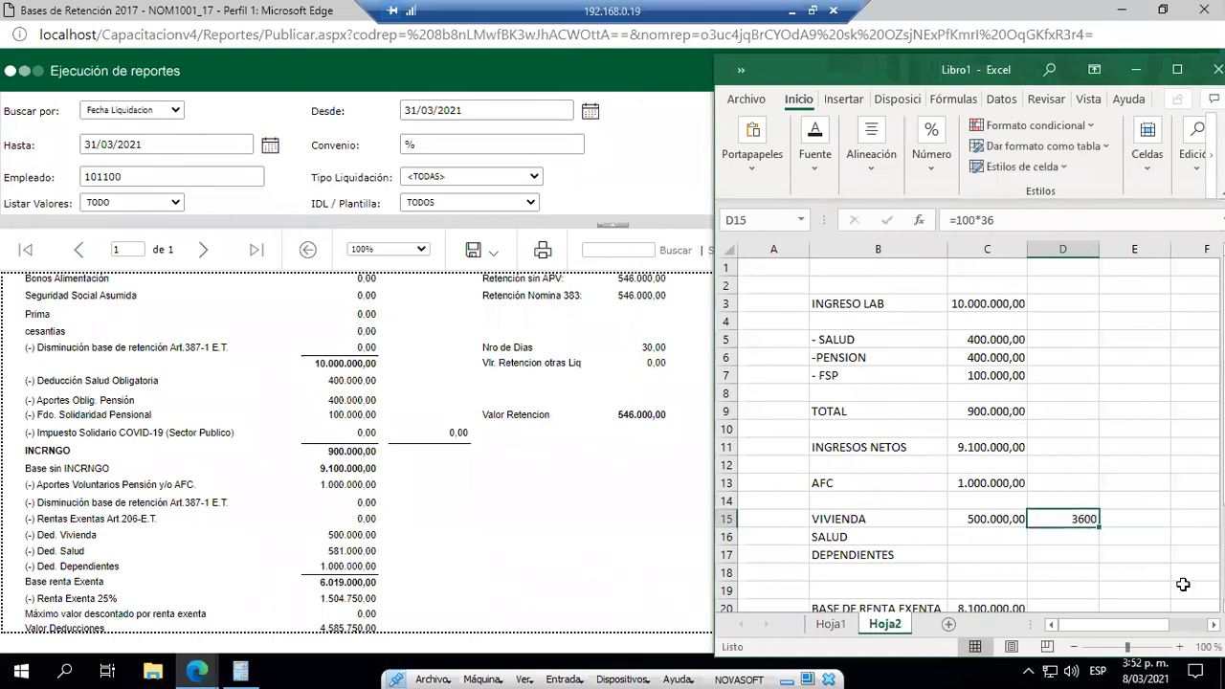
- Change the VIVIENDA limit formula in D15 to =100*36308
key("F2")
key("BackSpace")
key("BackSpace")
type("36308")
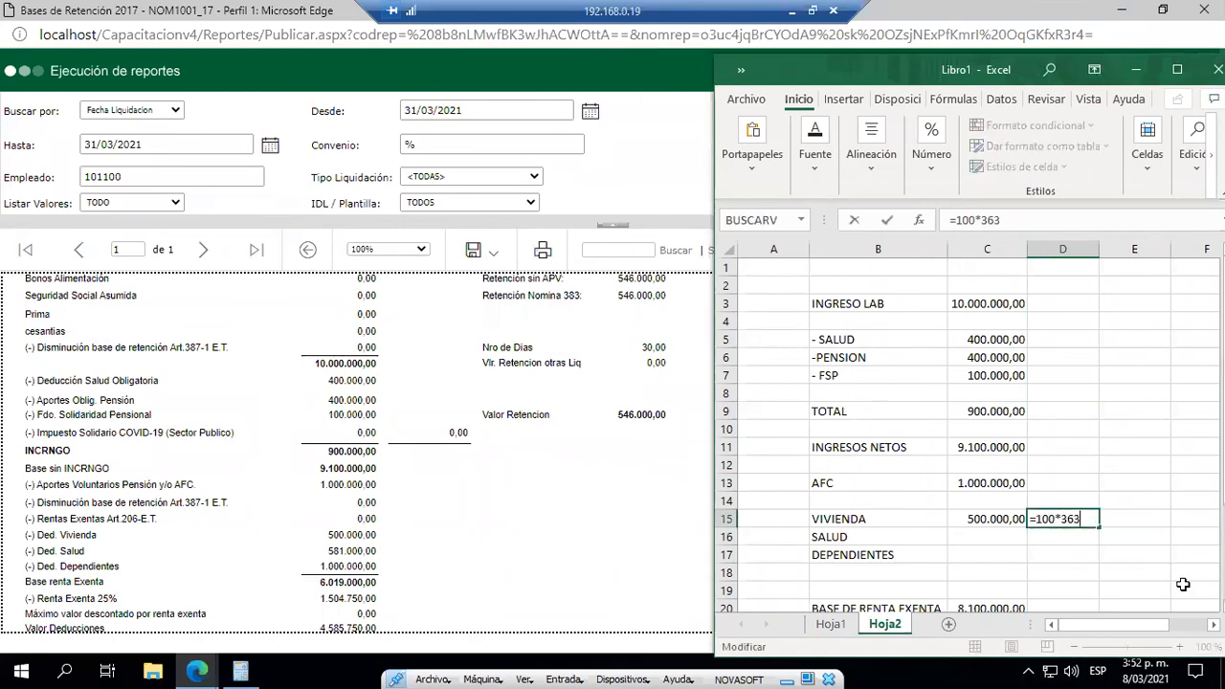
key("Return")
key("Up")
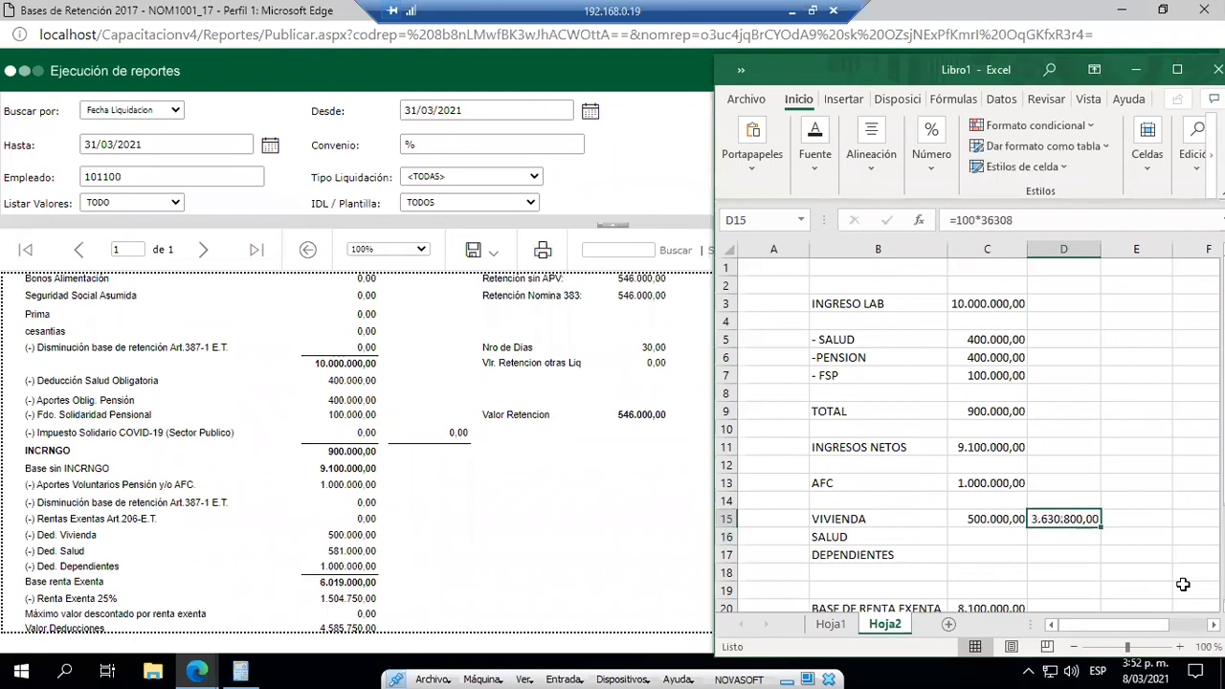
- Enter 581.000 as the SALUD deduction in C16
key("Left")
key("Right")
key("Down")
key("Left")
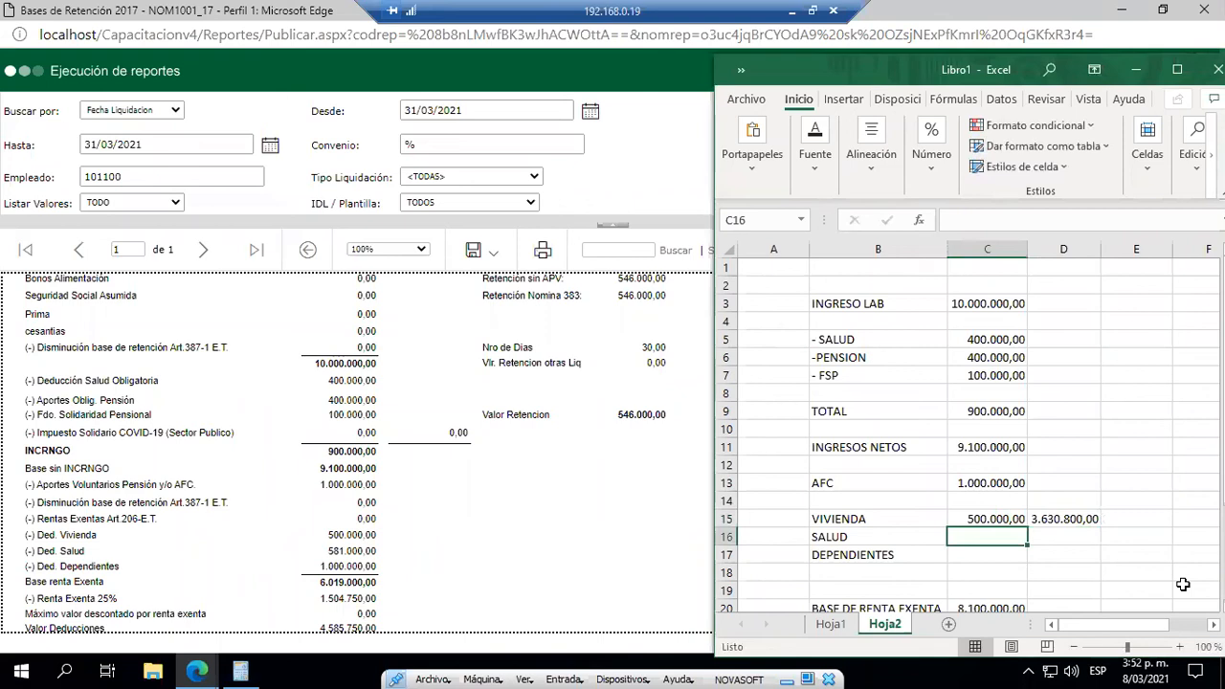
type("581")
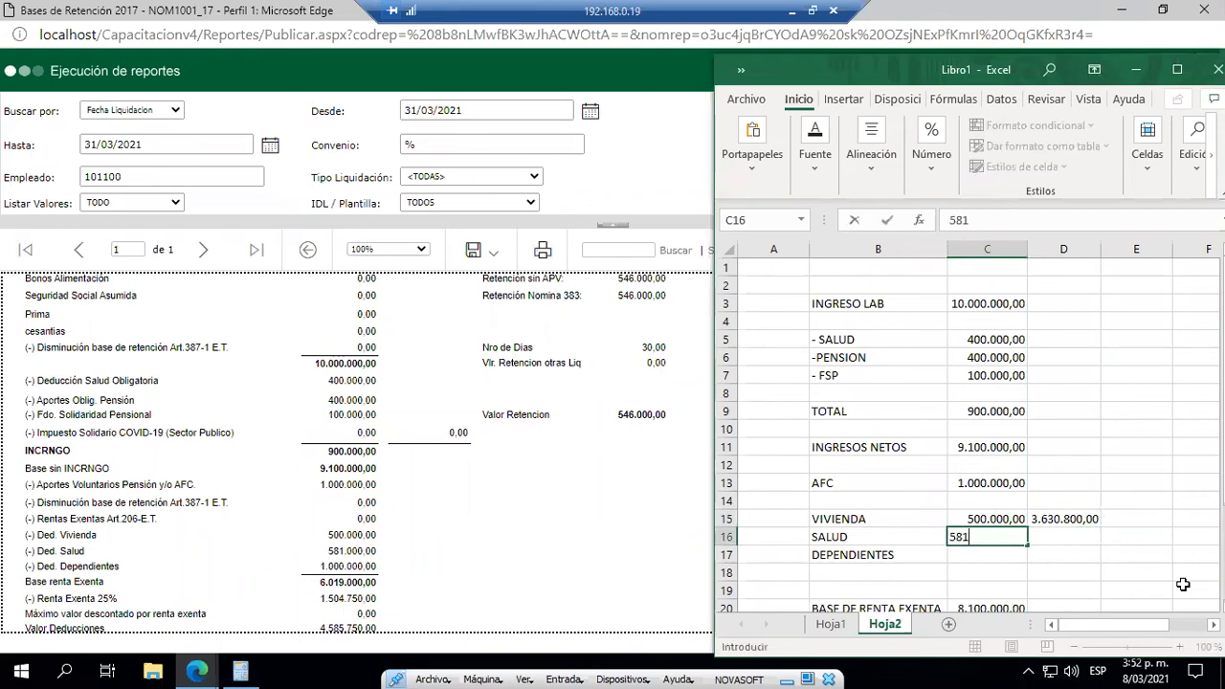
type(".000")
key("Return")
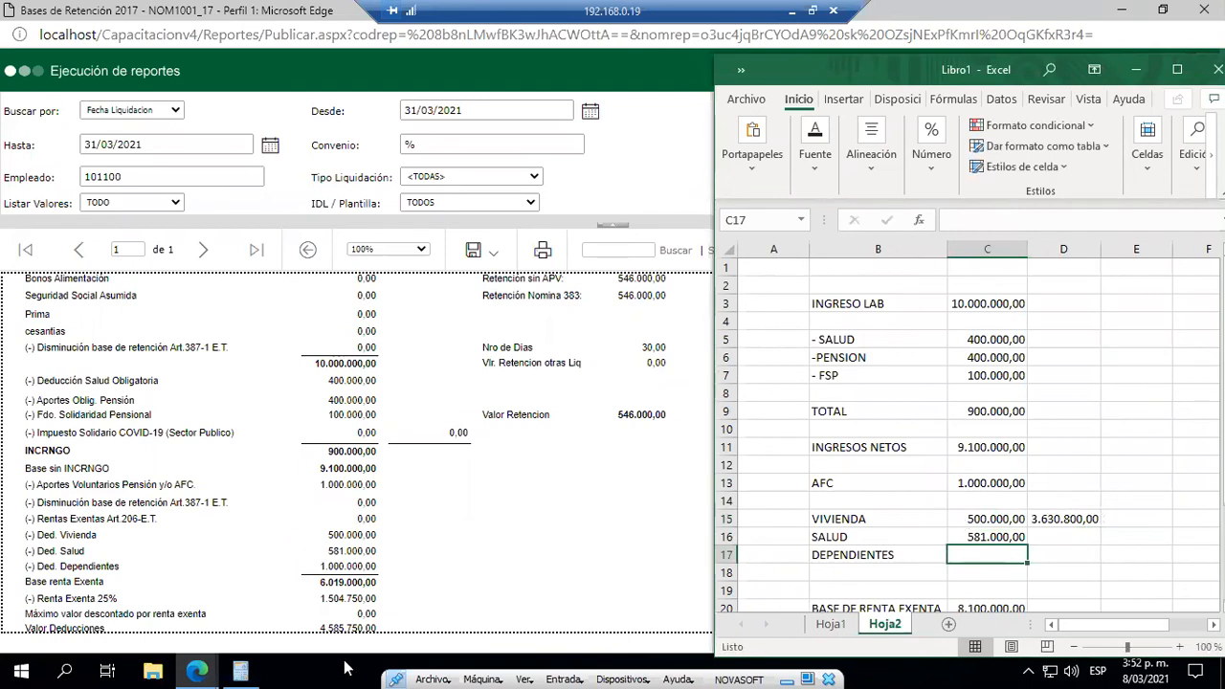
- Switch to the Novasoft Enterprise Web main window, clear the 2017 menu search and open Información Hoja de Vida - Salarial
left_click(201, 669)
left_click(96, 598)
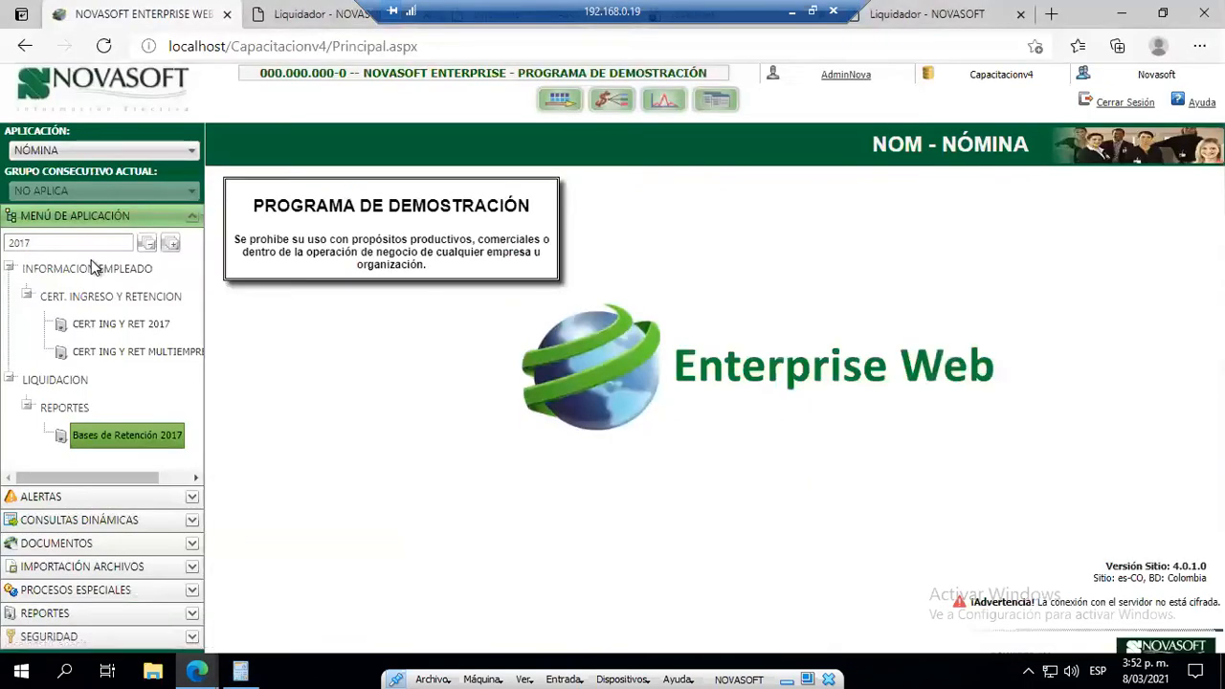
left_click_drag(74, 245, 4, 249)
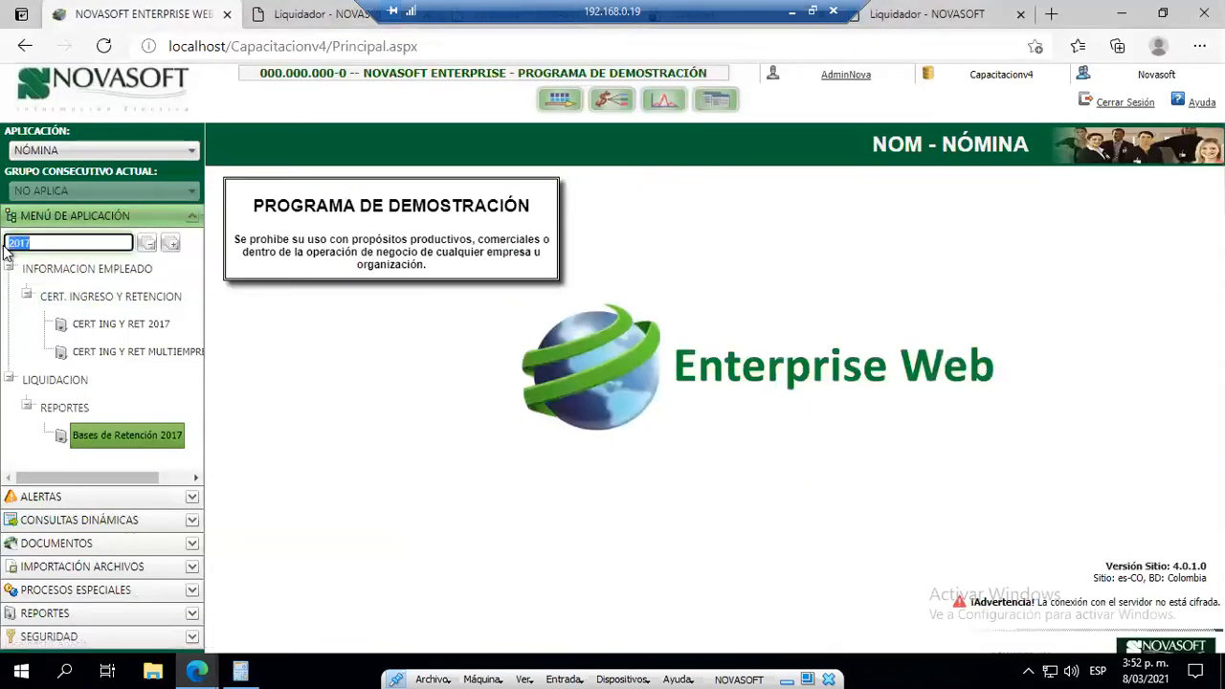
key("BackSpace")
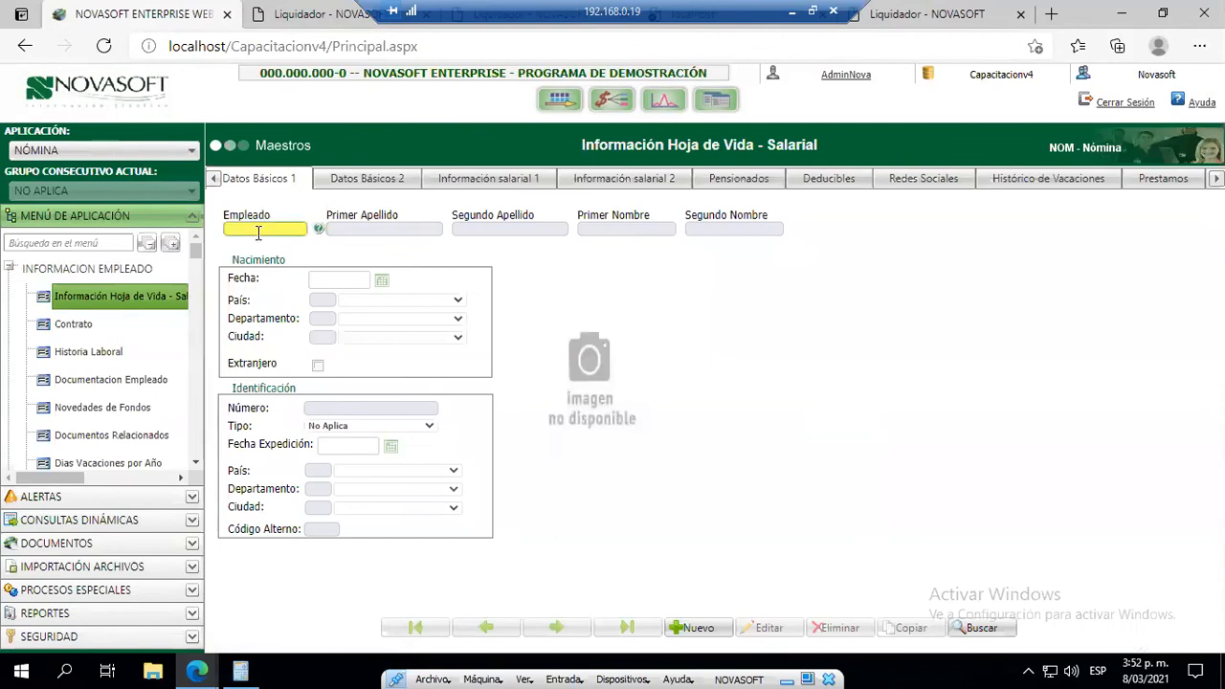
- Look up the test employee by code and examine the Salud/Medicina Prepagada amount among the Deducibles
left_click(257, 230)
type("101001")
key("Tab")
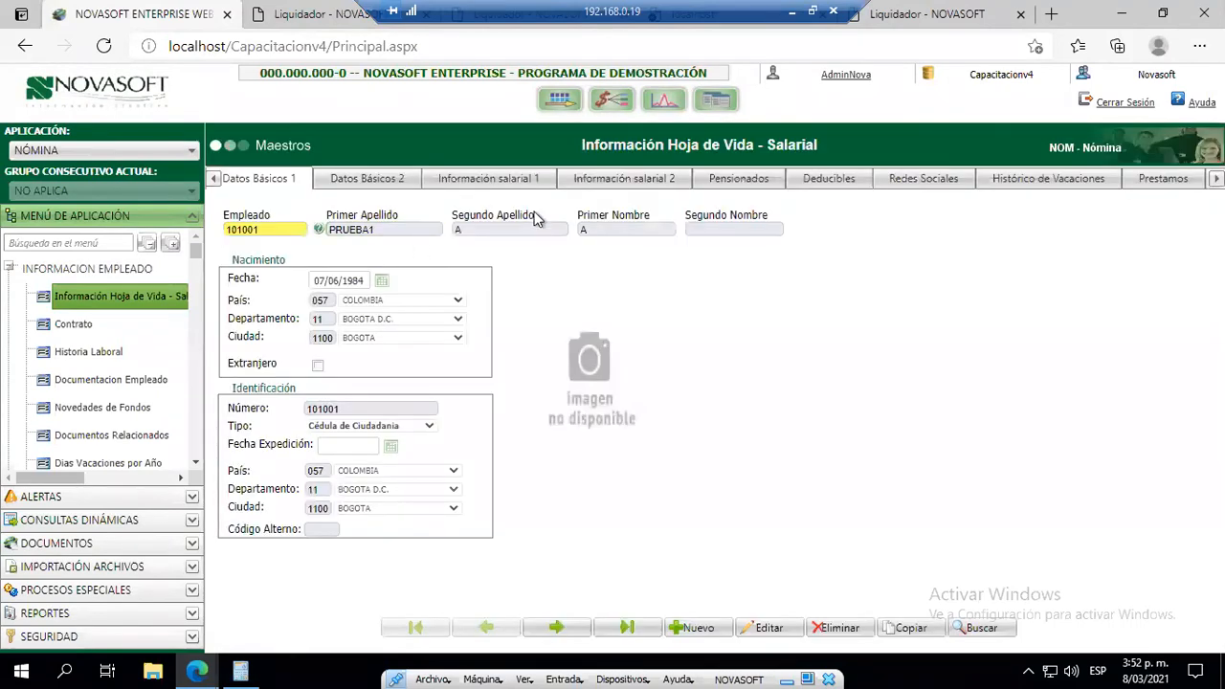
left_click(844, 182)
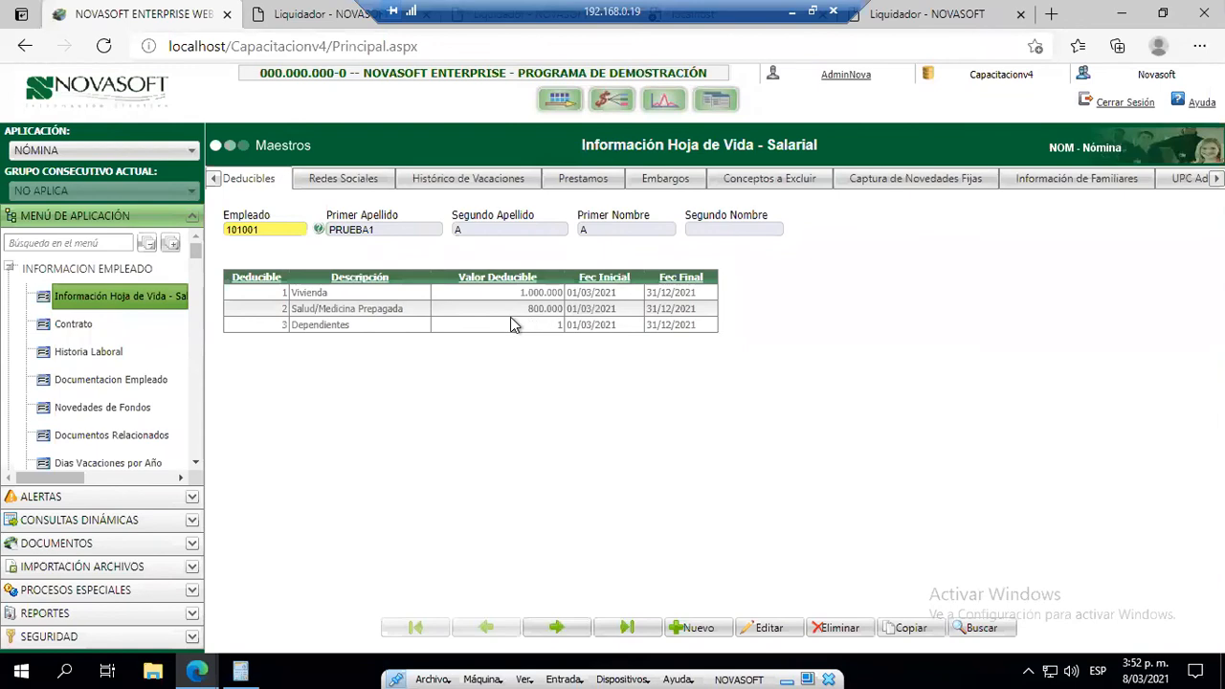
double_click(540, 307)
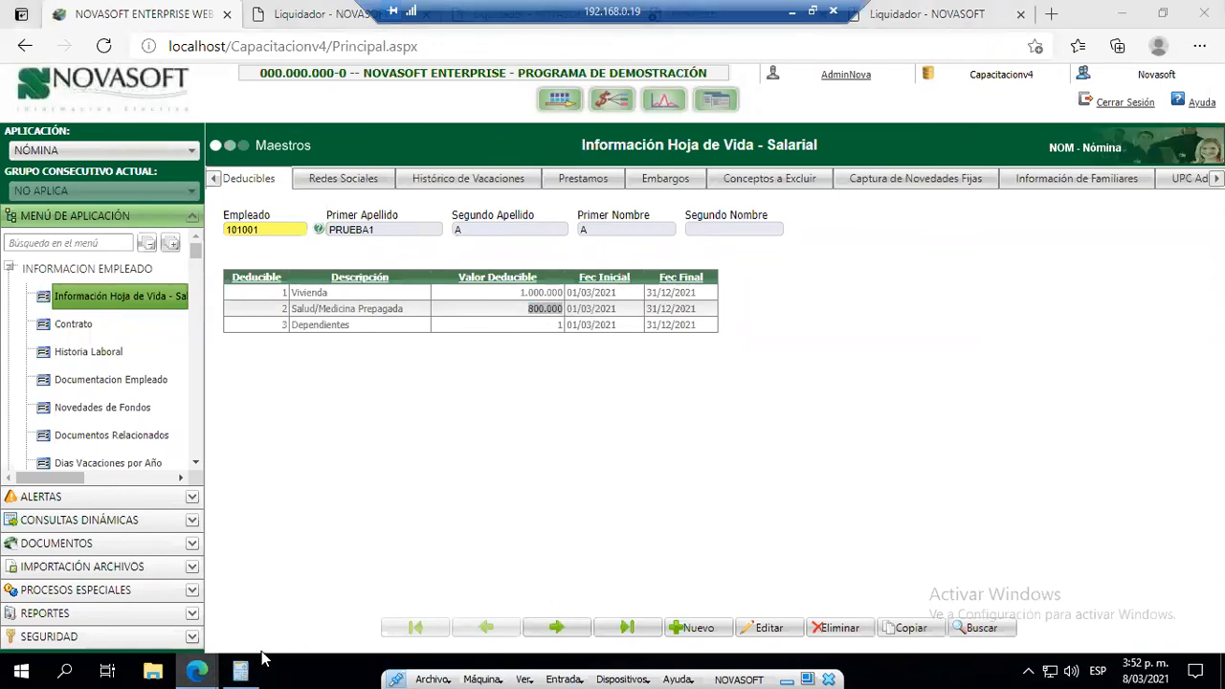
- Return to the Bases de Retención report and highlight the Ded. Salud amount for comparison
mouse_move(196, 670)
left_click(301, 620)
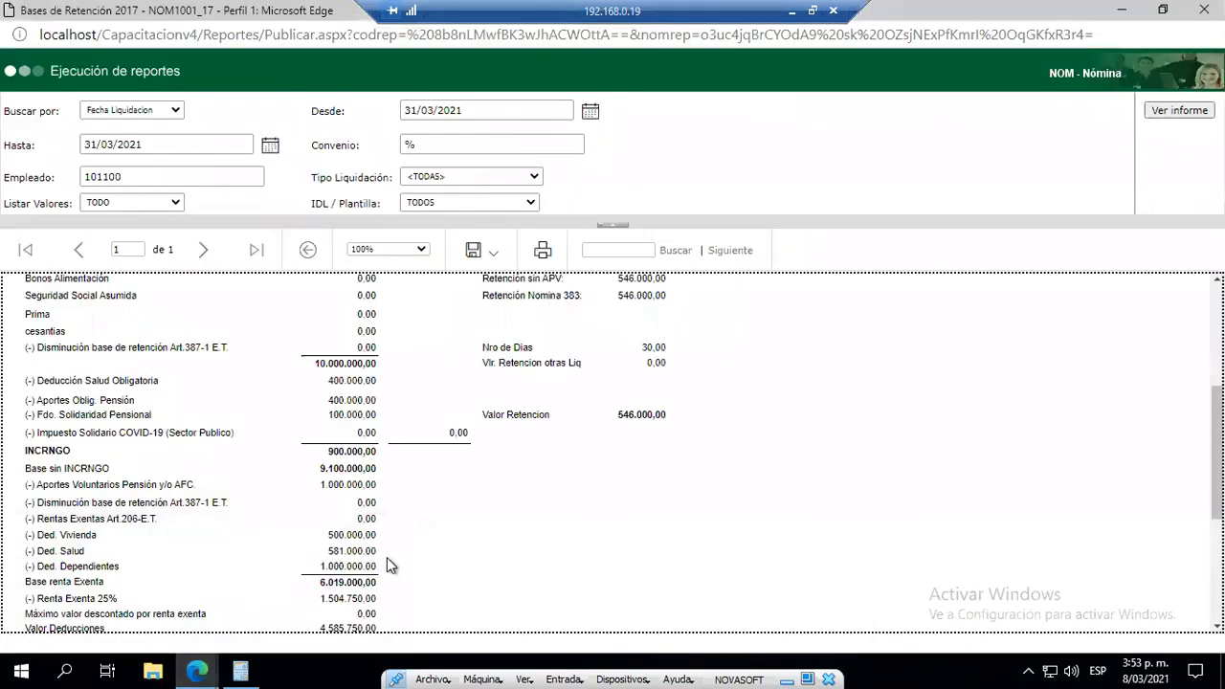
left_click_drag(329, 552, 372, 552)
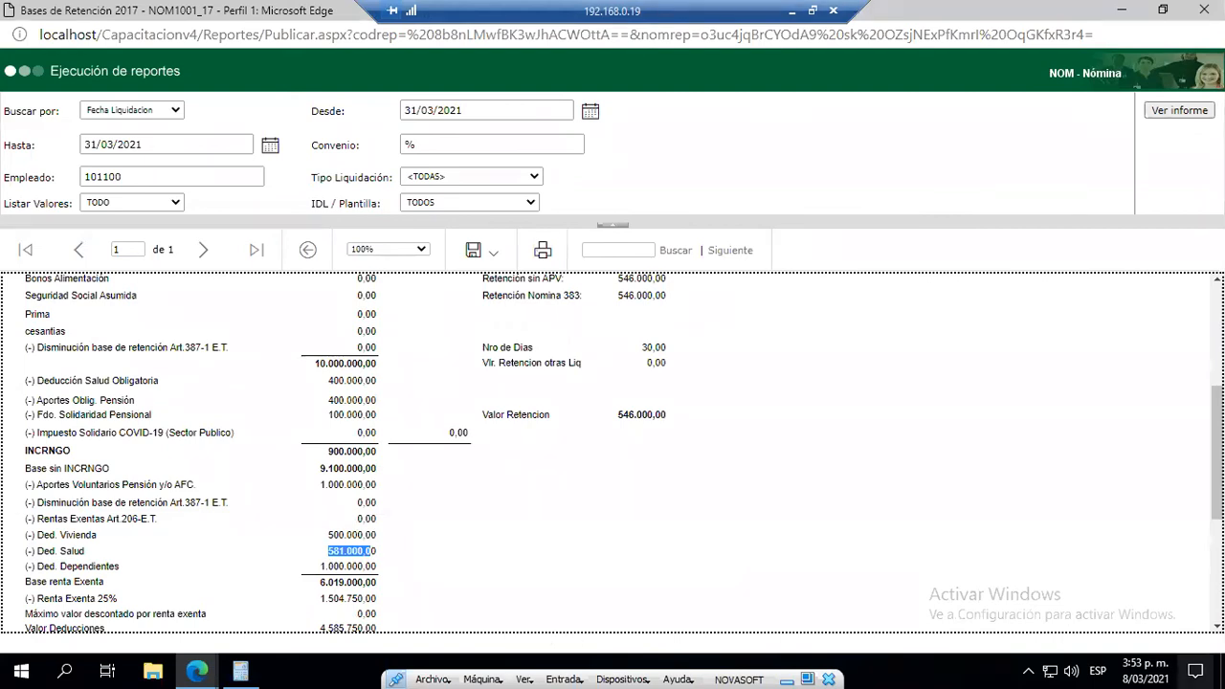
- Calculate the SALUD limit in D16 of Hoja2 as =16*36308 and compare it with the deduction in C16
key("alt+Tab")
key("Up")
key("Right")
type("+")
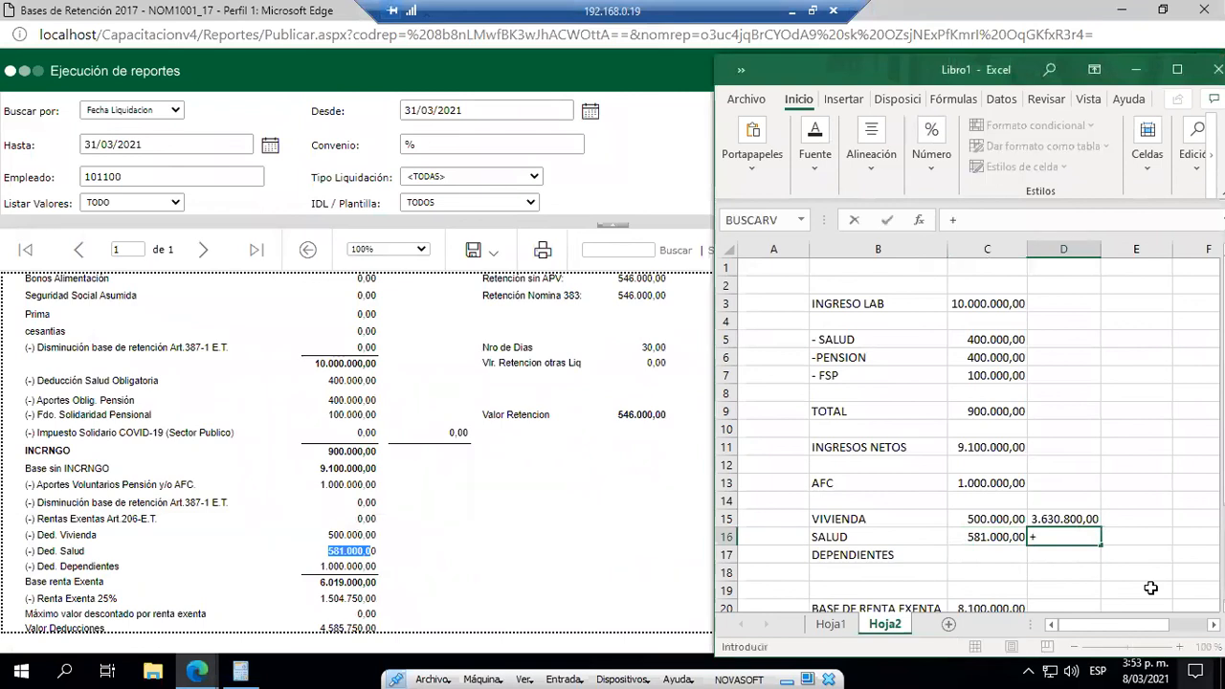
type("16*36308")
key("Return")
key("Up")
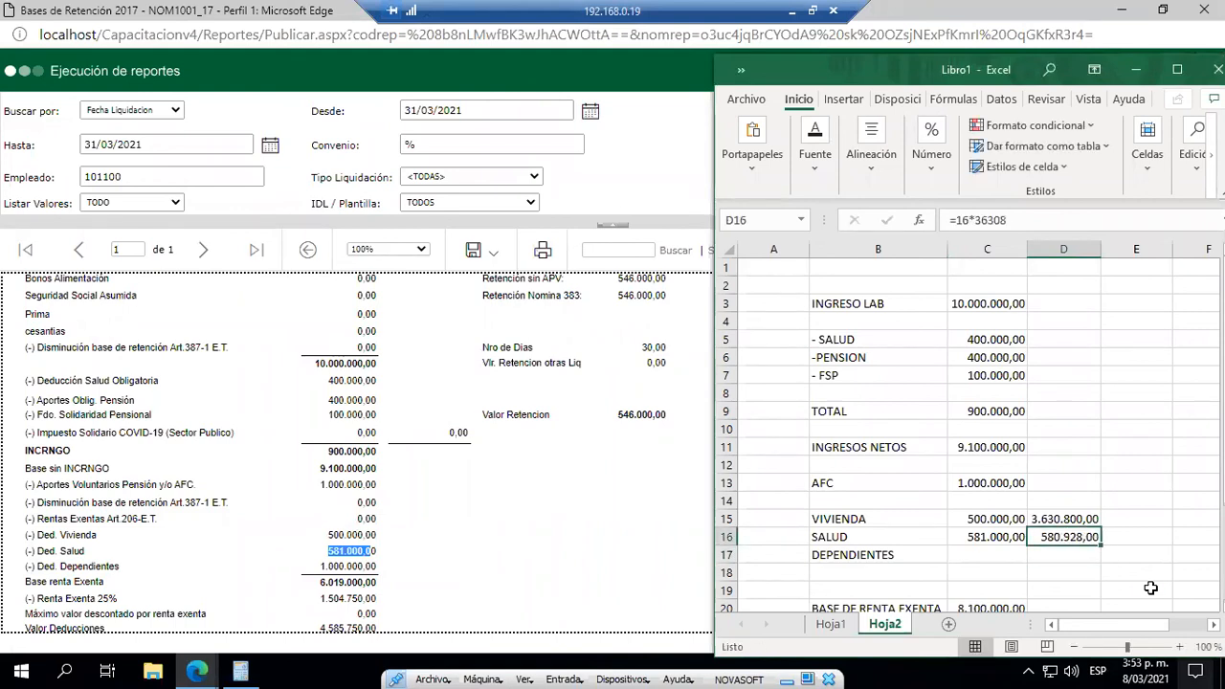
key("Left")
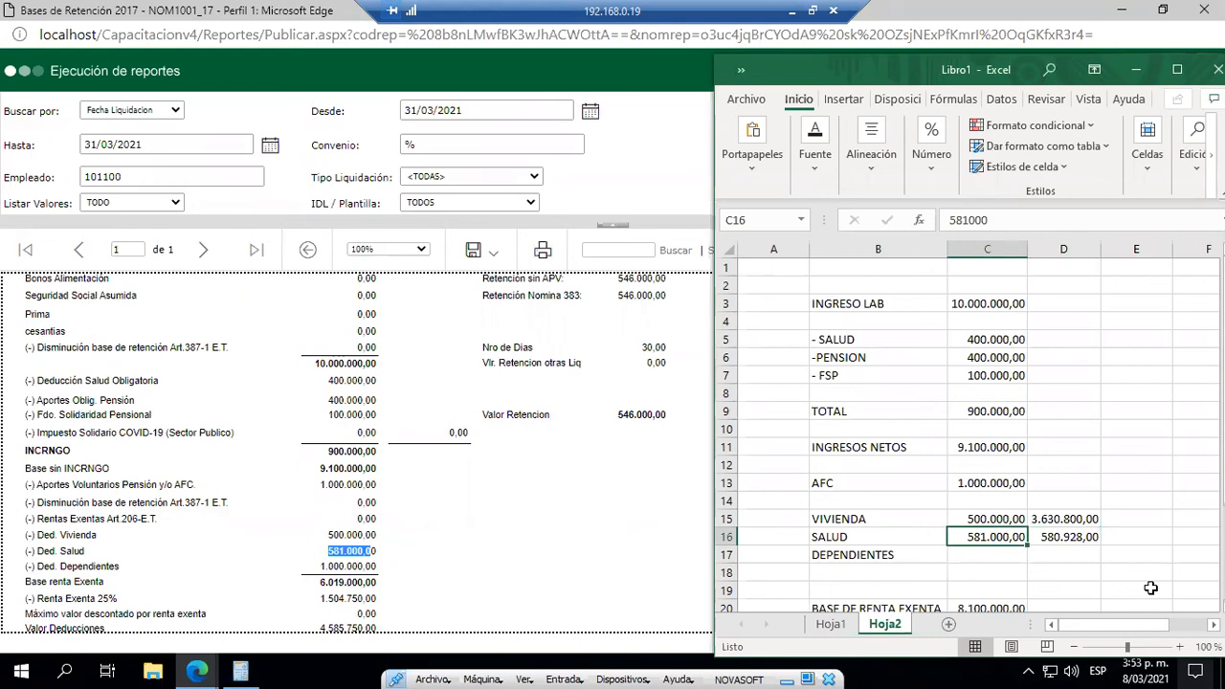
key("Right")
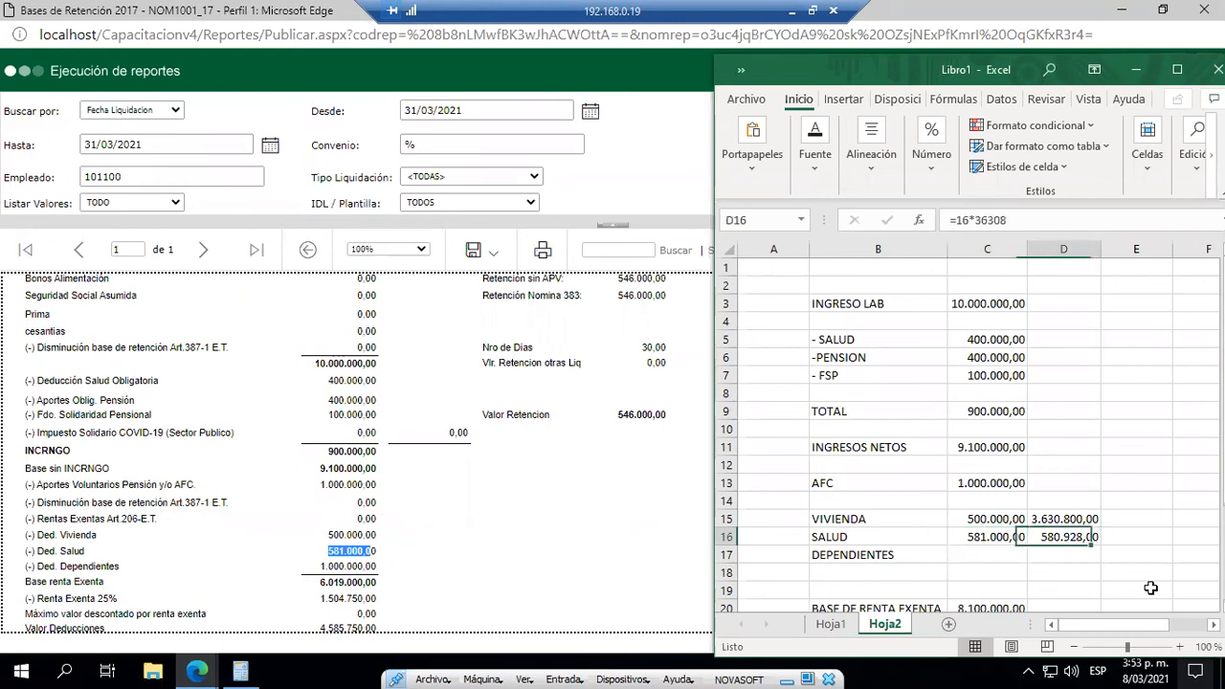
- Enter the DEPENDIENTES formula =+C3*1 in C17, based on INGRESO LAB
key("Down")
key("Left")
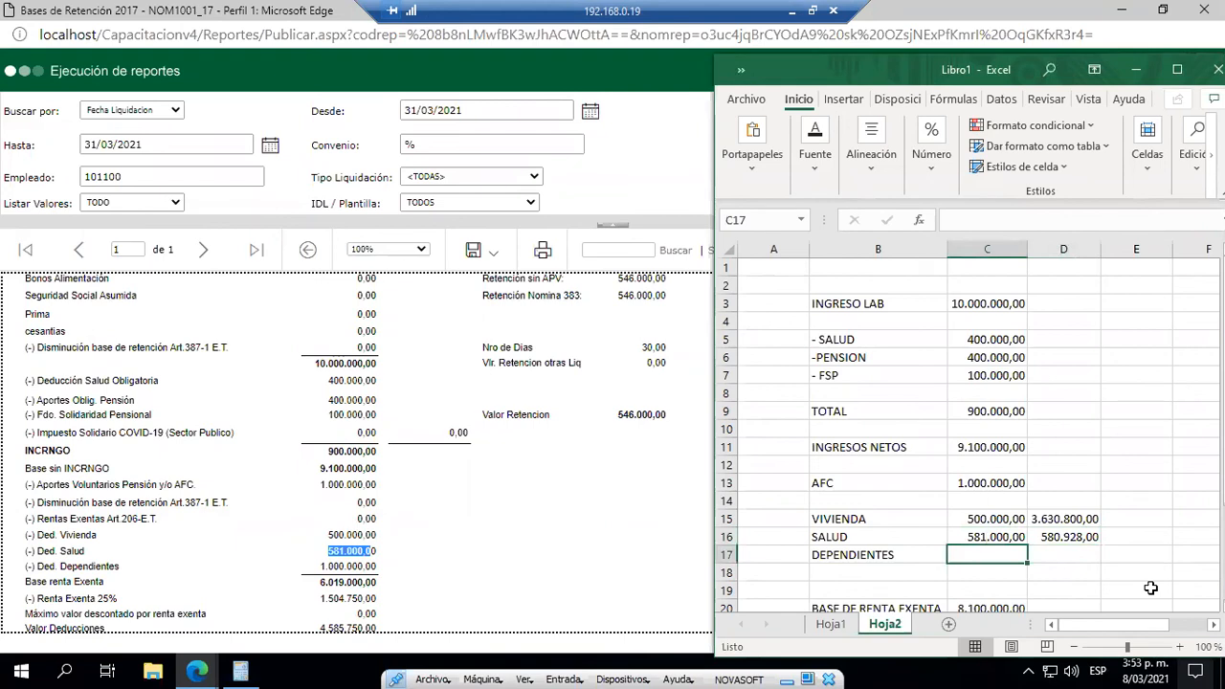
type("+")
key("Up")
key("Up")
key("Up")
key("Up")
key("Up")
key("Up")
key("Up")
key("Up")
key("Up")
key("Up")
key("Up")
key("Up")
key("Up")
key("Up")
type("*1")
key("Return")
key("Up")
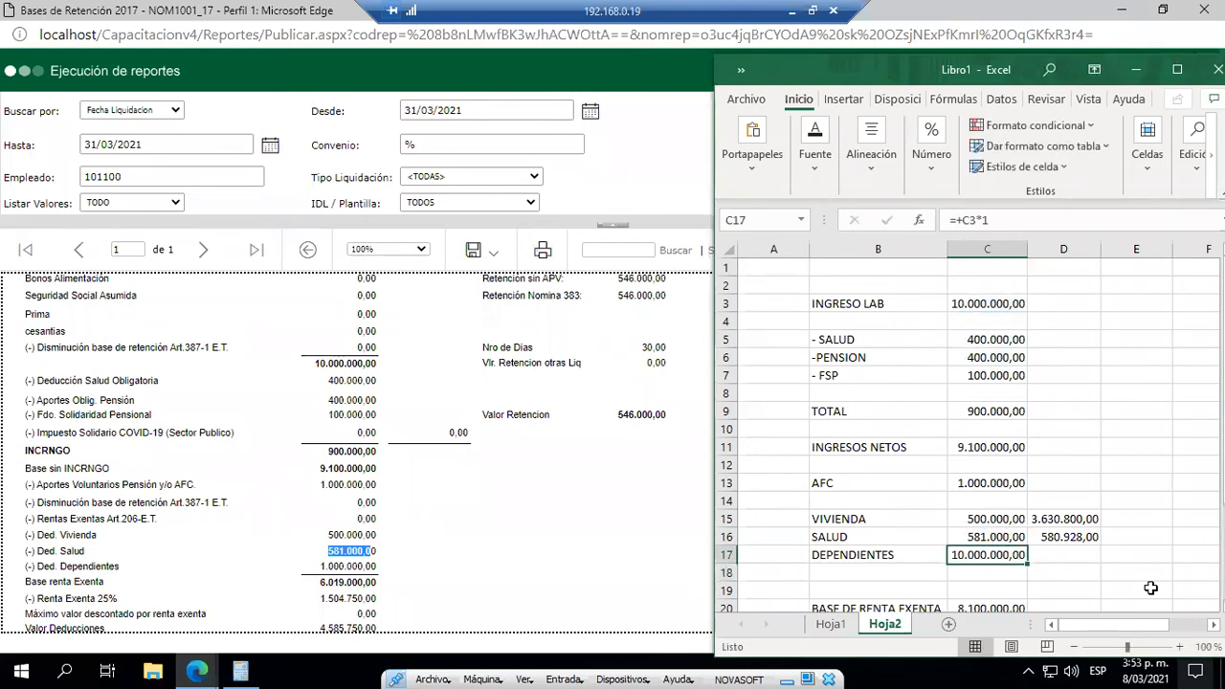
- Correct the multiplier in the DEPENDIENTES formula in C17 to 0,1
key("F2")
key("Left")
type("0,")
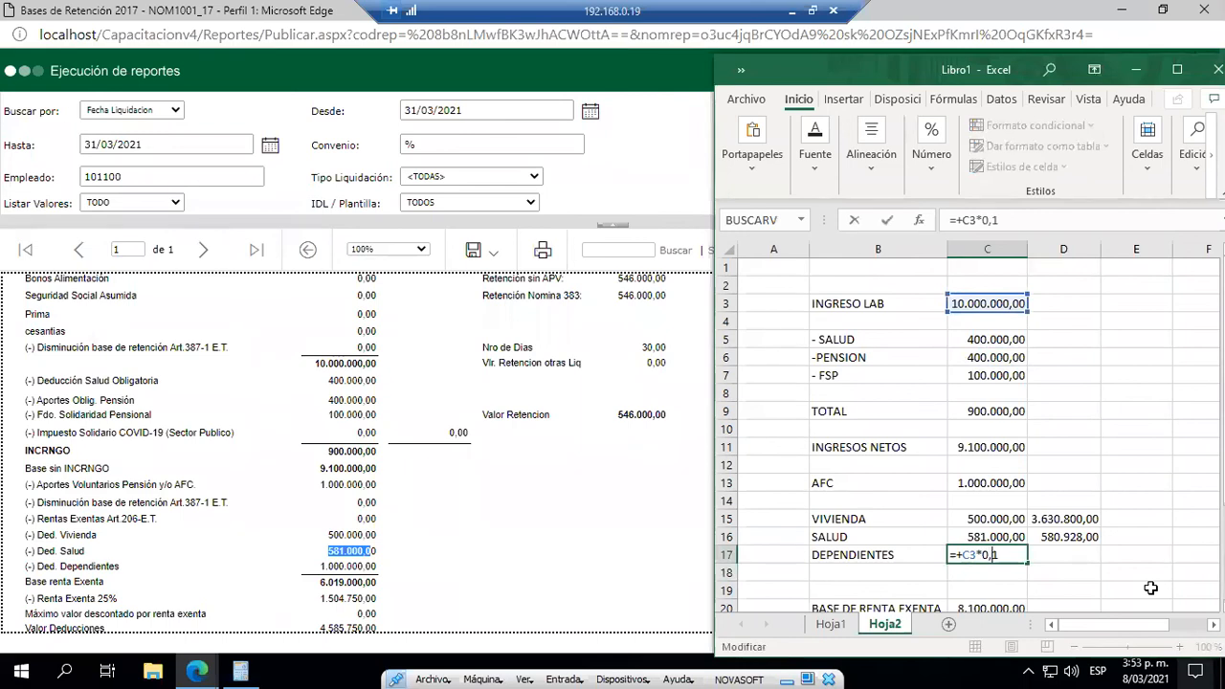
key("Return")
key("Up")
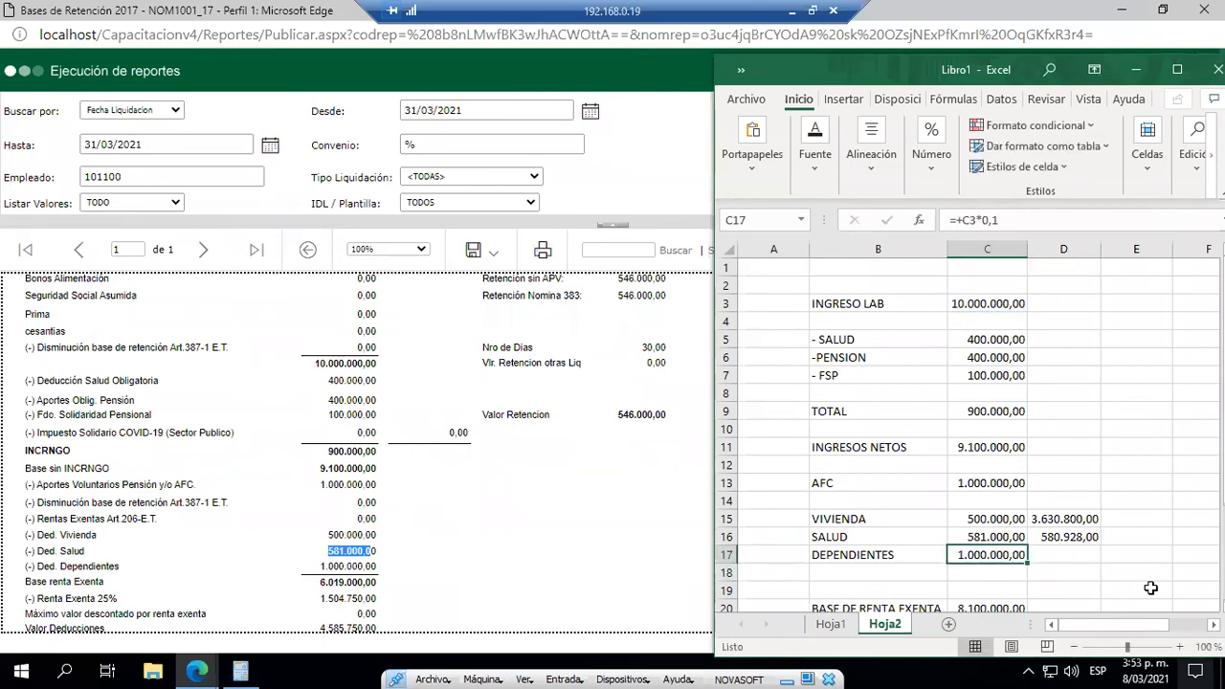
- Calculate the DEPENDIENTES limit in D17 as =36308*32
key("Right")
type("+363085")
key("BackSpace")
type("*32")
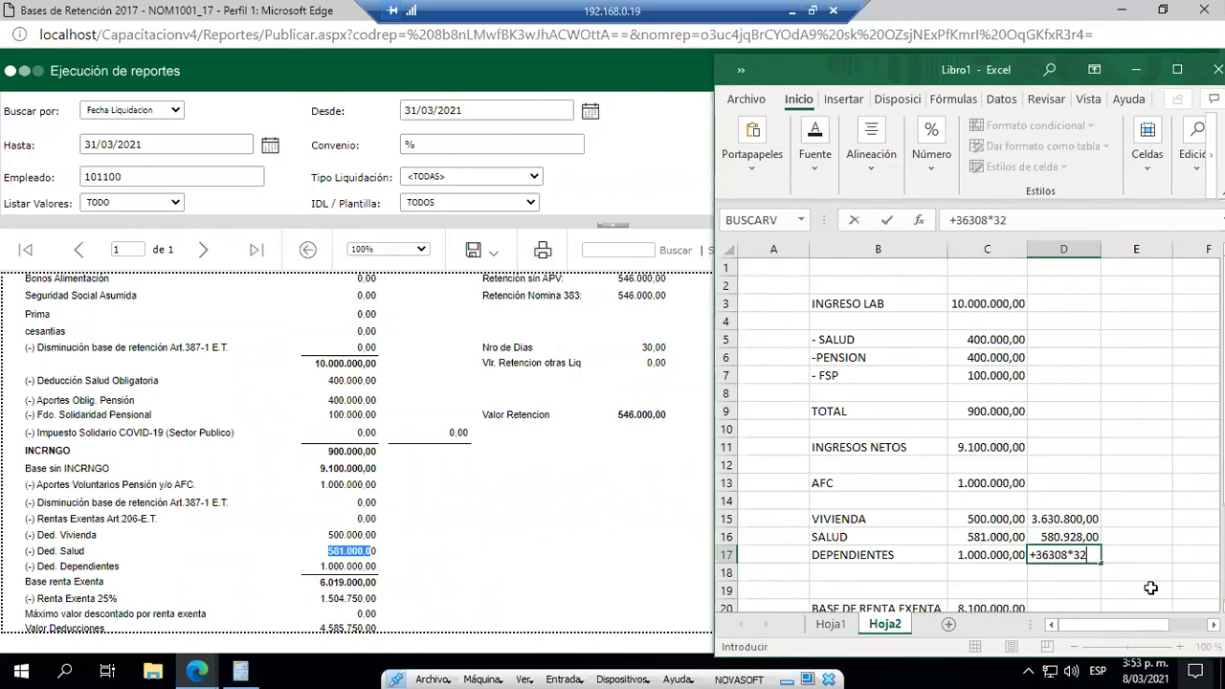
key("ctrl+Return")
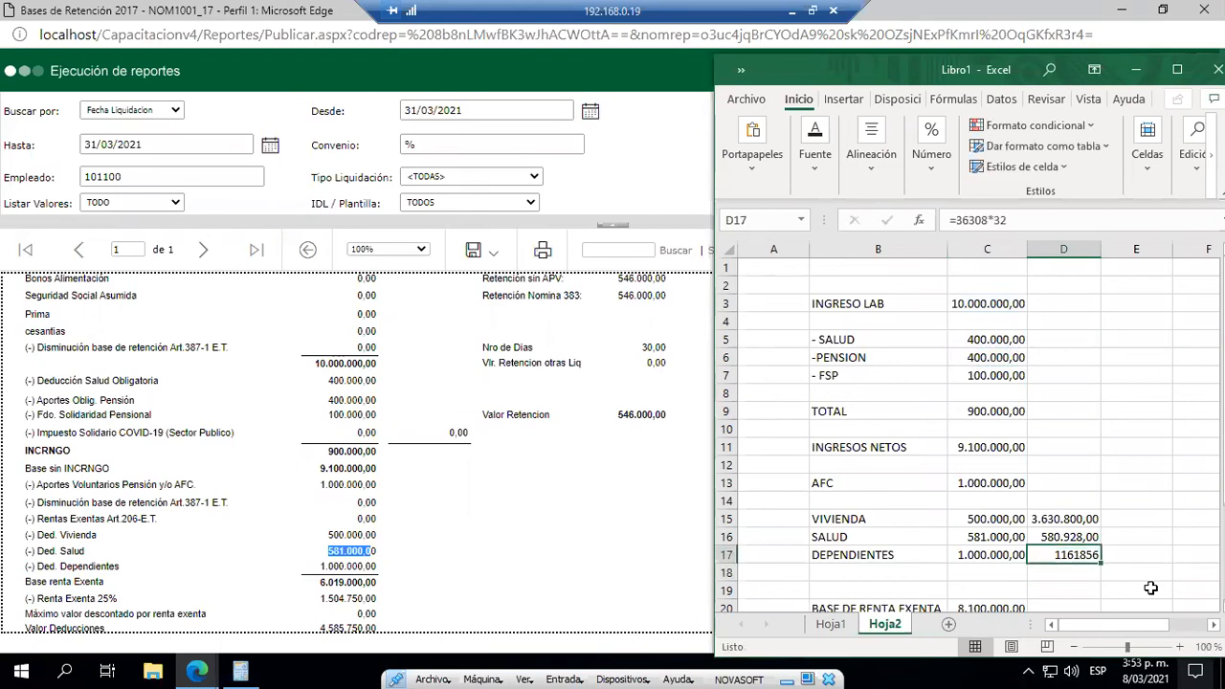
- Inspect which cells the BASE DE RENTA EXENTA formula in C20 refers to
key("Down")
key("Down")
key("Down")
key("Left")
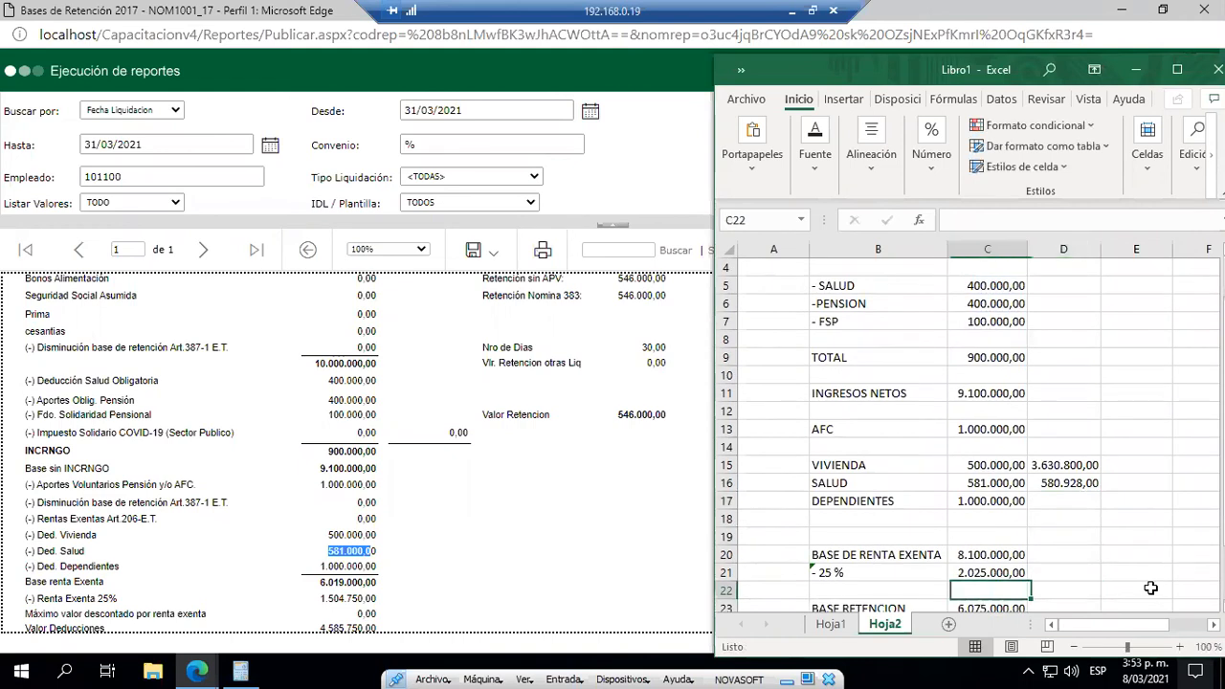
key("F2")
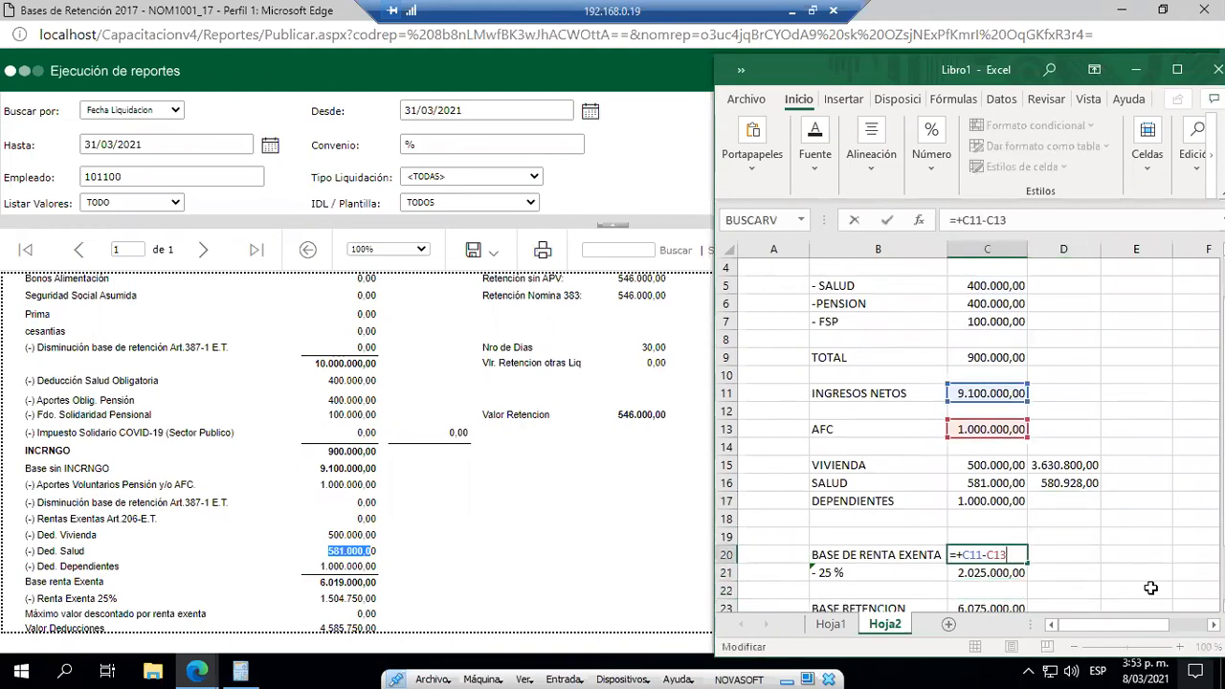
key("ctrl+Return")
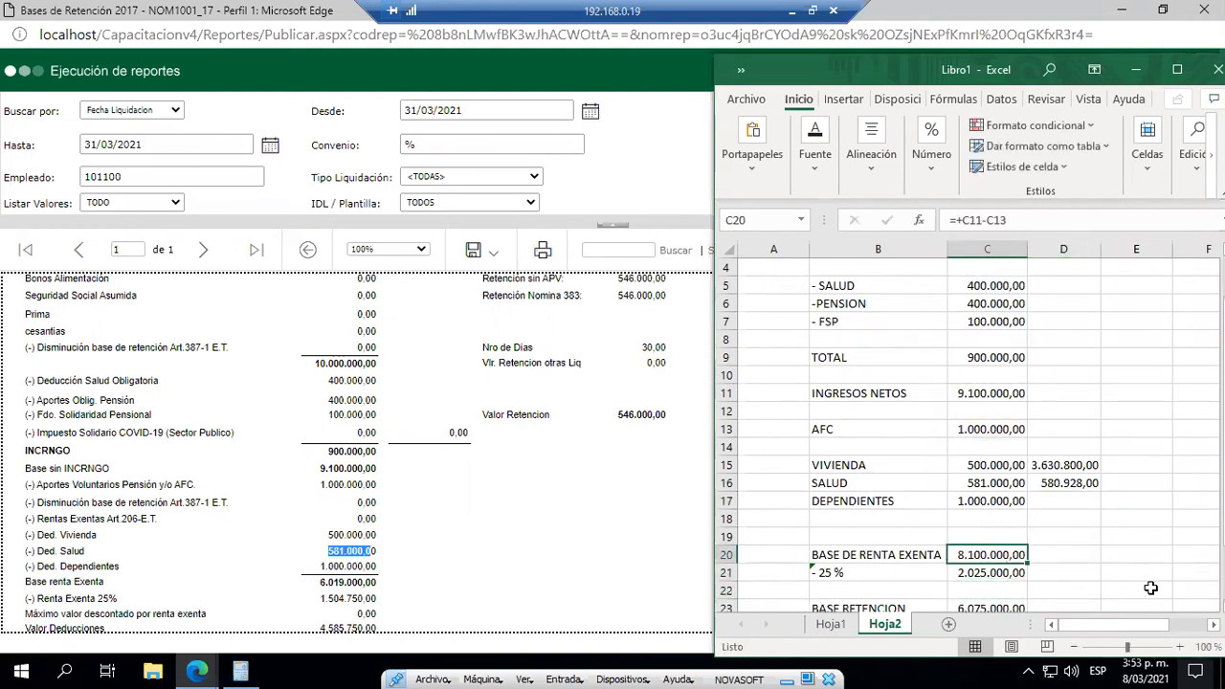
key("F2")
key("BackSpace")
key("BackSpace")
key("BackSpace")
key("BackSpace")
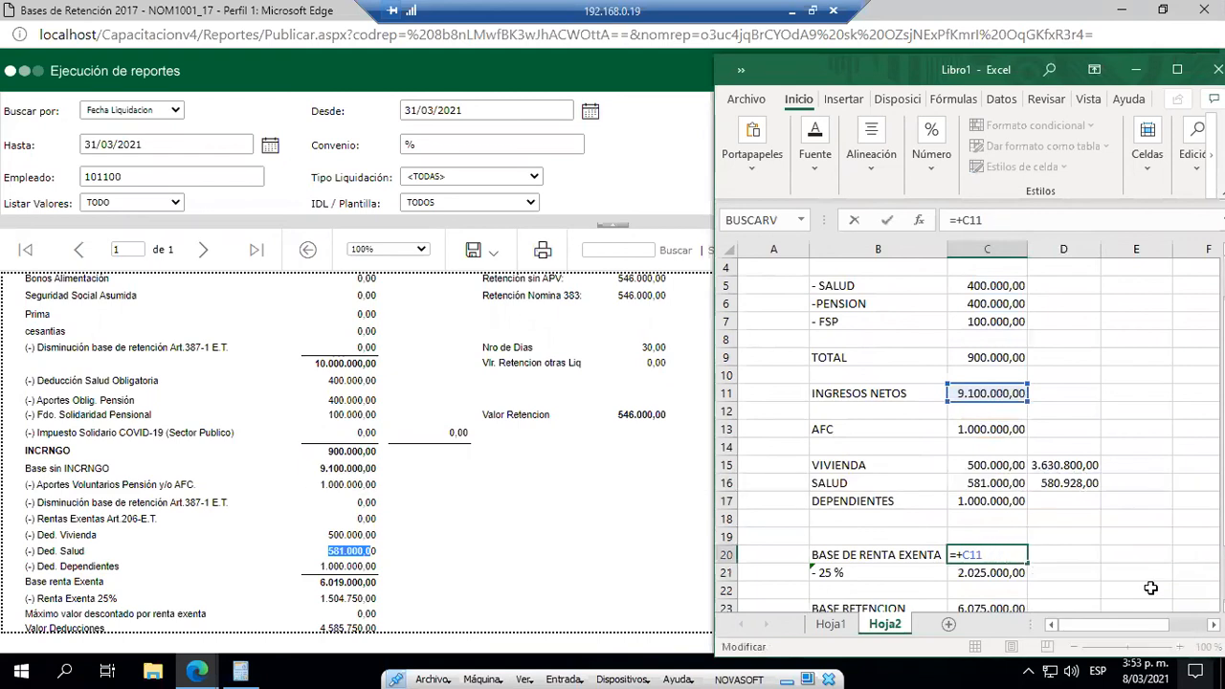
type("-CONCE")
key("BackSpace")
key("BackSpace")
key("BackSpace")
key("BackSpace")
key("BackSpace")
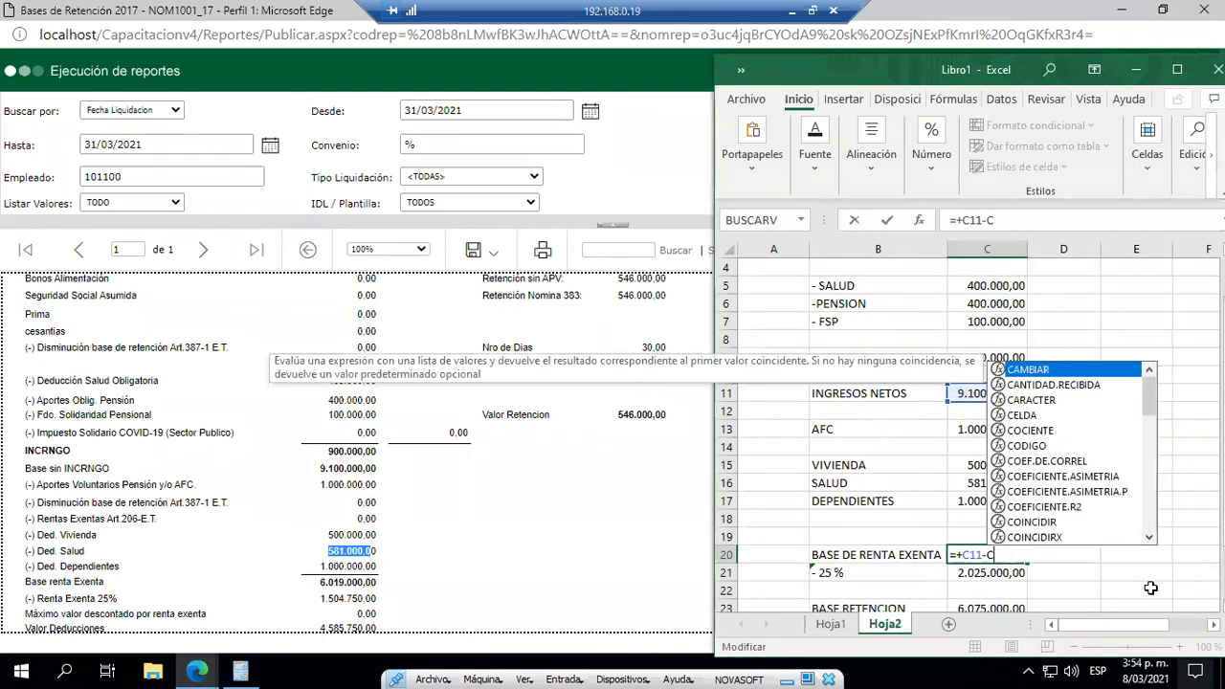
type("SUMS")
key("BackSpace")
type("A(")
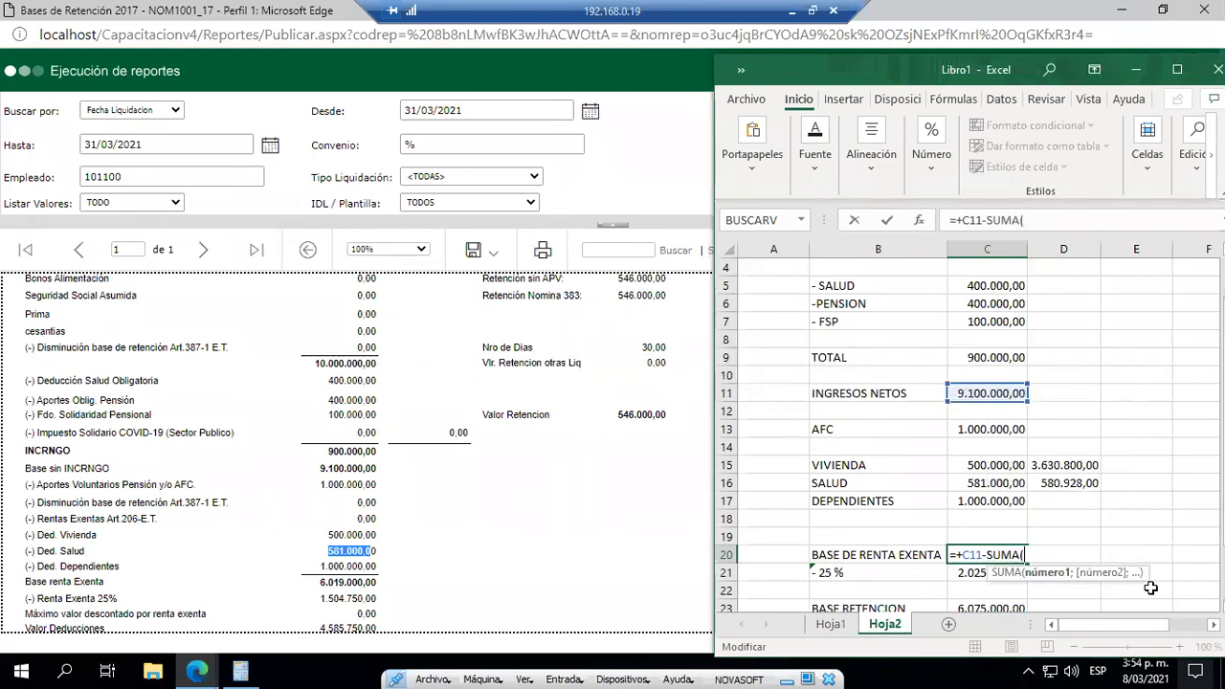
key("Home")
key("Right")
key("F2")
key("Up")
key("Up")
key("Up")
key("Up")
key("Up")
key("Up")
key("Up")
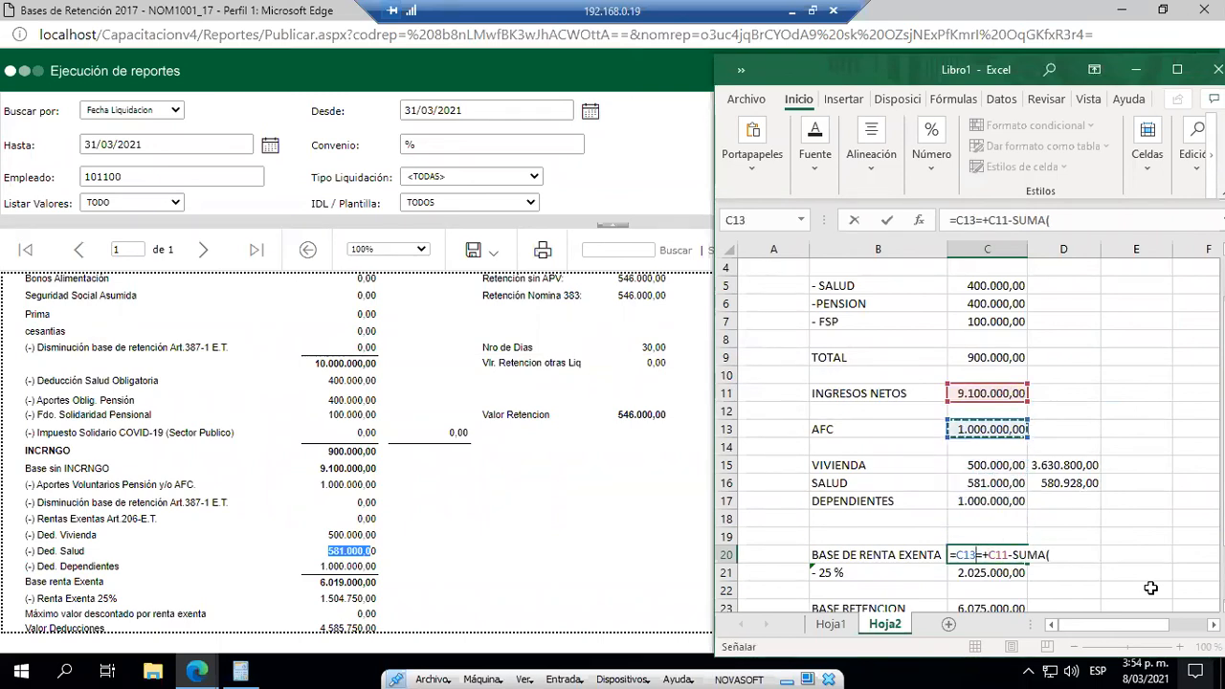
key("shift+Down")
key("shift+Down")
key("shift+Down")
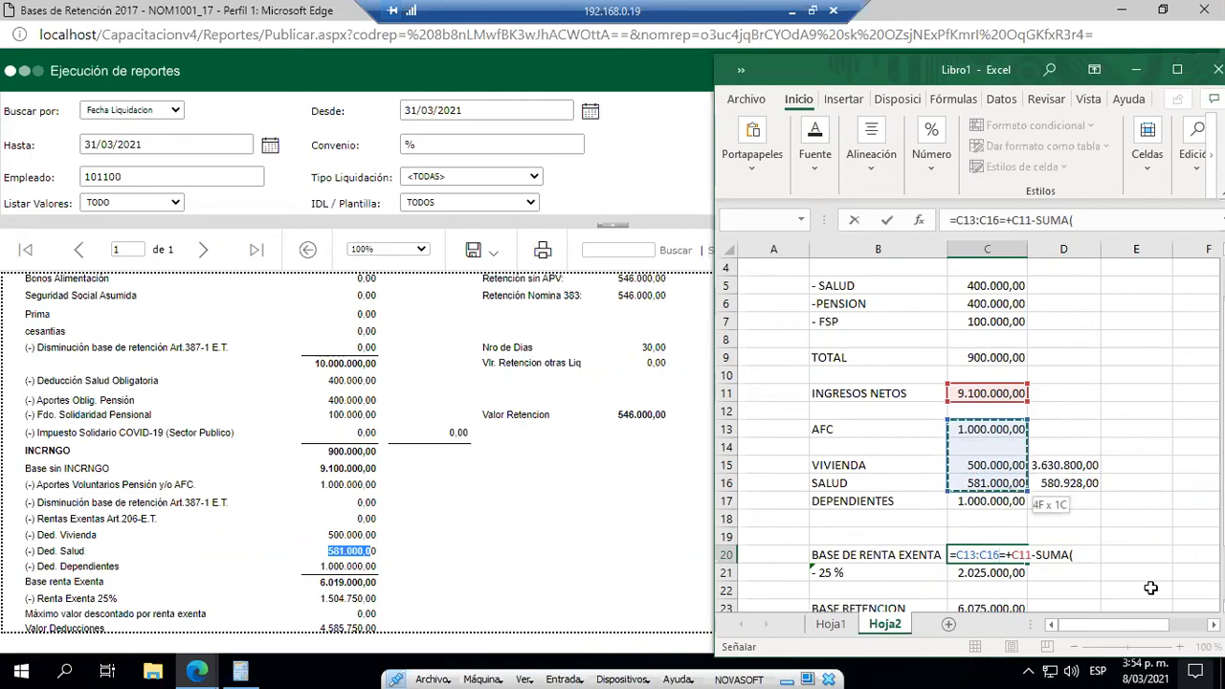
key("shift+Down")
key("Escape")
- Extend the BASE DE RENTA EXENTA formula in C20 to =+C11-C13-C15-C16-C17, subtracting AFC, VIVIENDA, SALUD and DEPENDIENTES
key("F2")
key("BackSpace")
key("BackSpace")
key("BackSpace")
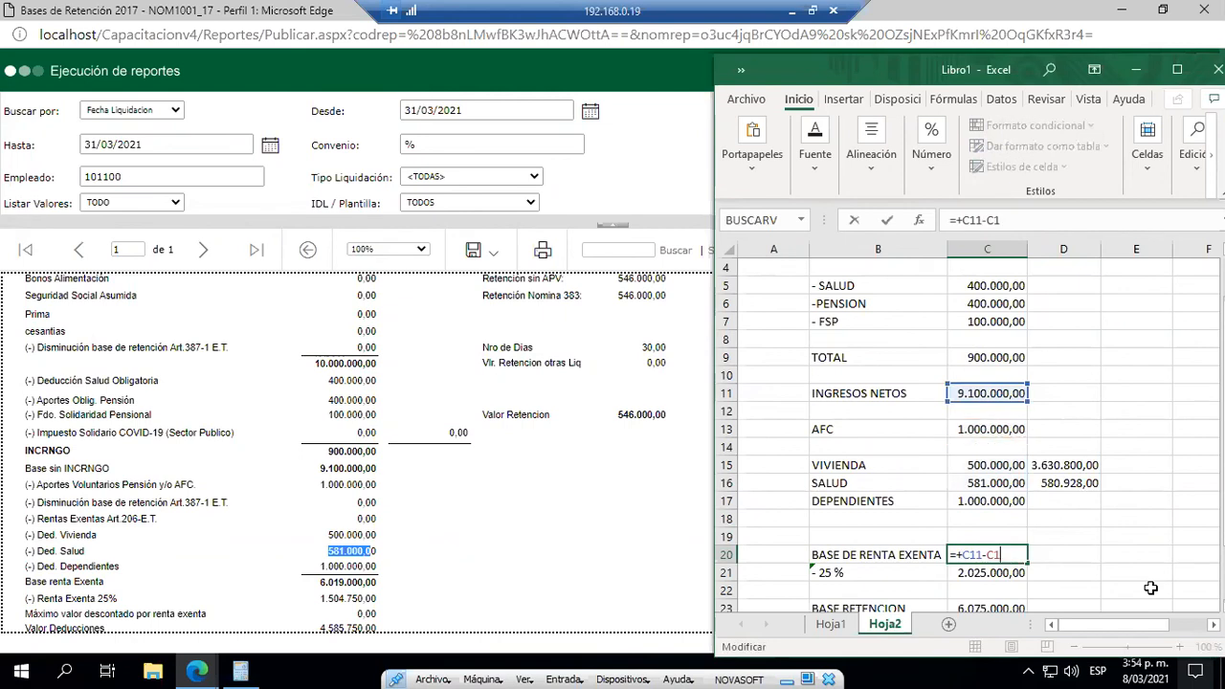
key("Up")
key("Up")
key("Up")
key("Up")
key("Up")
key("Up")
key("Up")
type("-")
key("Up")
key("Up")
key("Up")
key("Up")
key("Up")
type("-")
key("Up")
key("Up")
key("Up")
key("Up")
type("-")
key("Up")
key("Up")
key("Up")
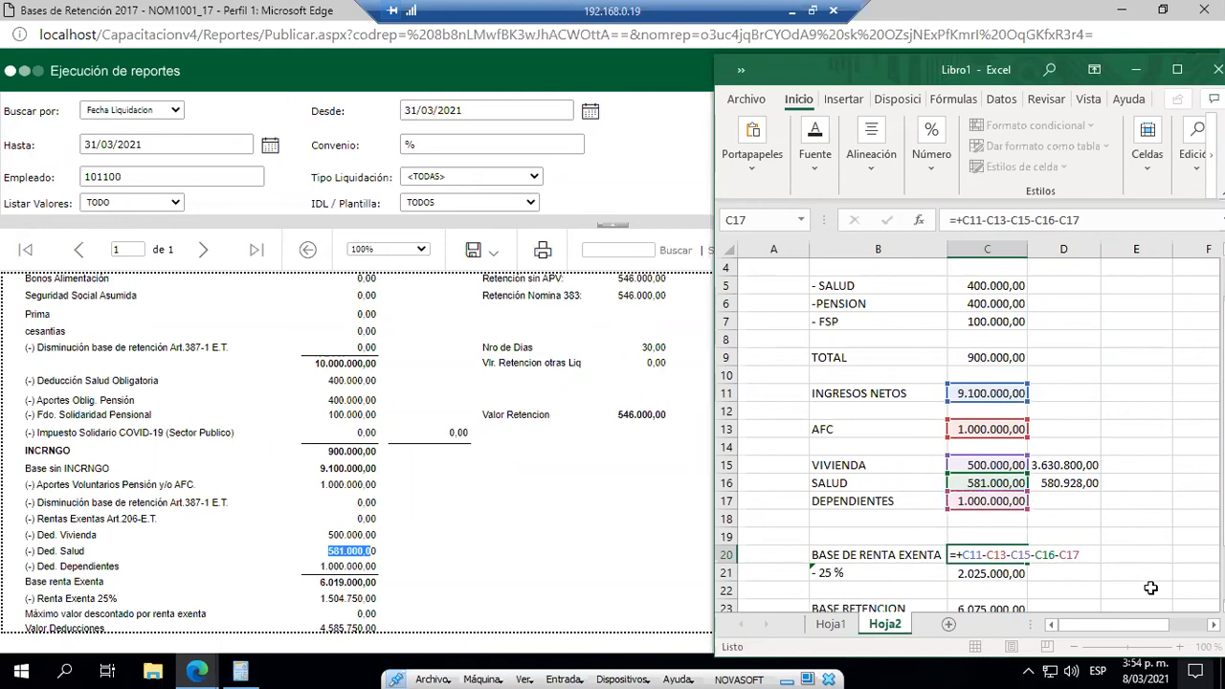
key("Return")
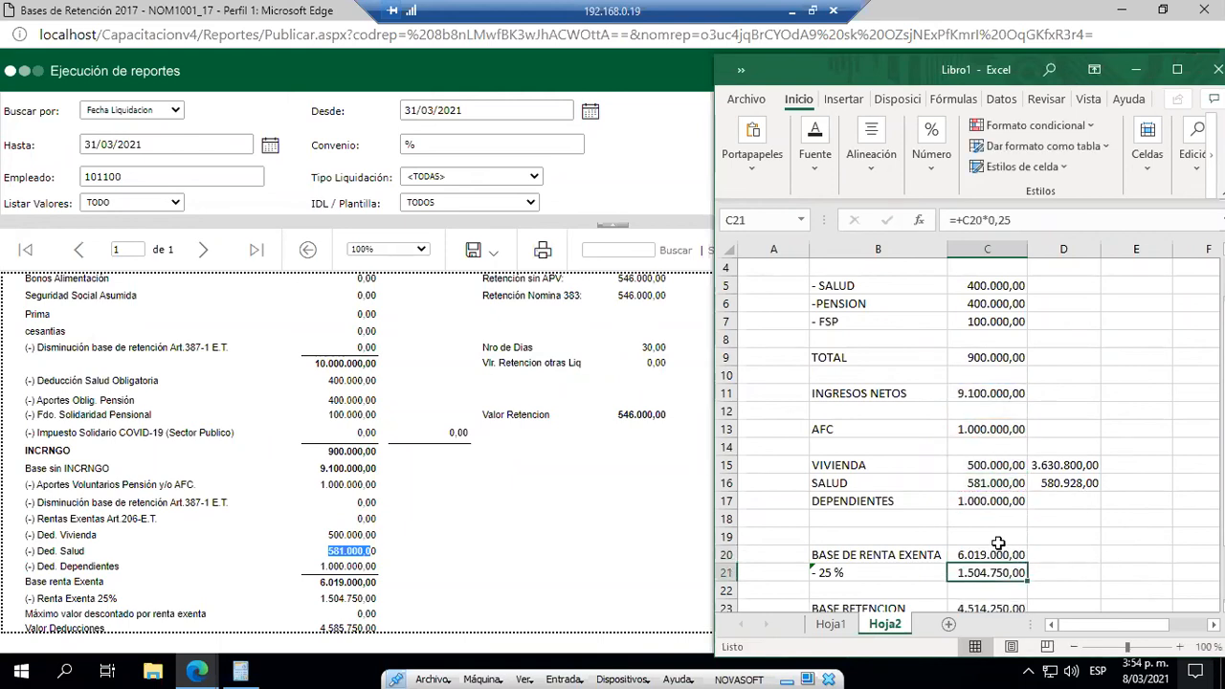
- Review the rows below BASE DE RENTA EXENTA and inspect which cell the 25 % formula in C21 refers to
scroll(1000, 543, "down", 1)
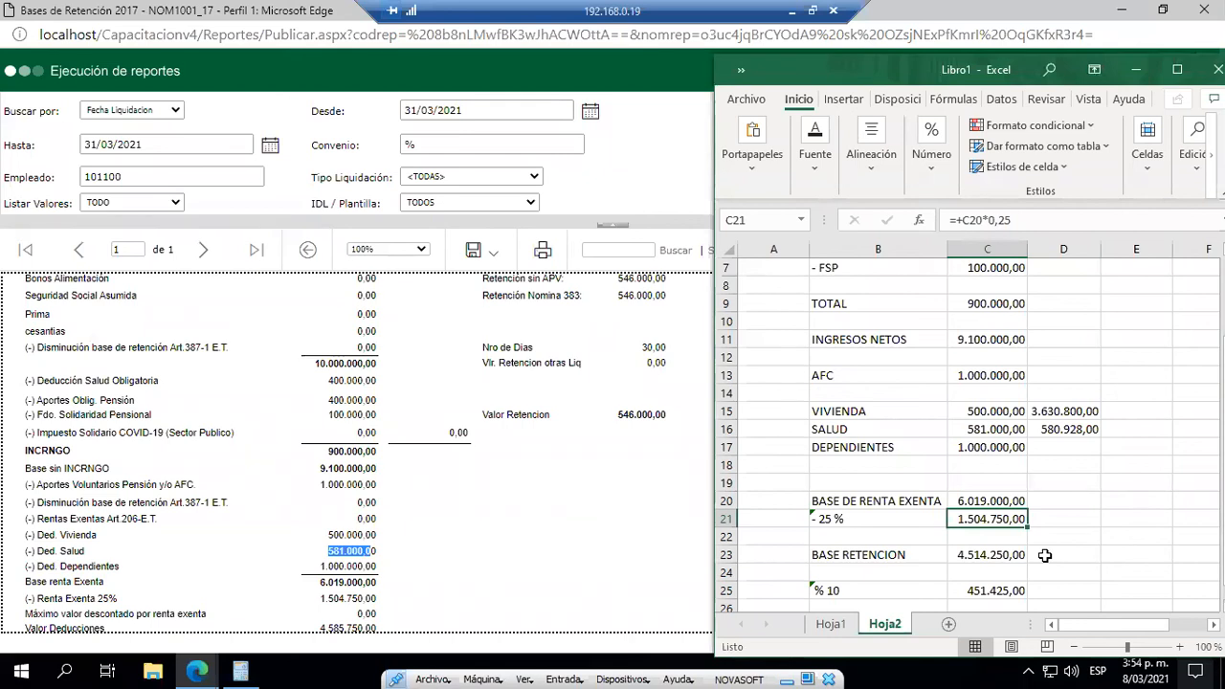
key("Down")
key("Down")
key("Down")
key("Down")
key("Down")
key("Down")
key("Up")
key("Up")
key("Up")
key("Up")
key("Up")
key("Up")
key("F2")
key("Escape")
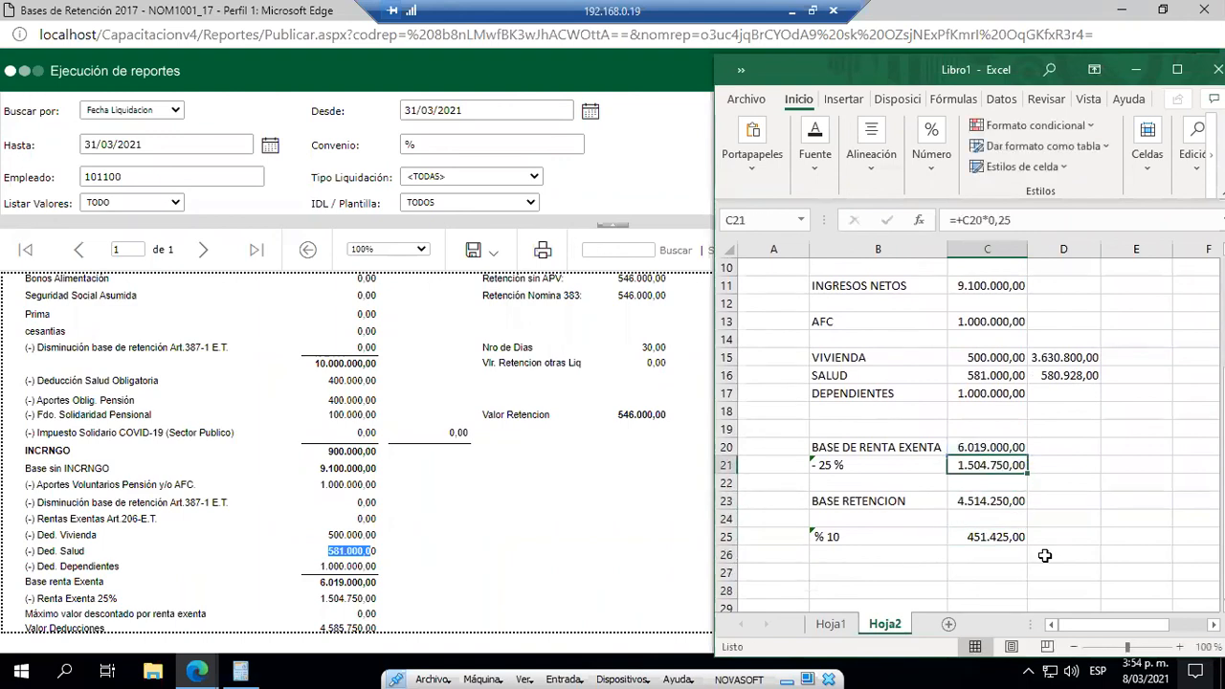
- Inspect the BASE RETENCION formula in C23 alongside the final deduction rows of the retention report
key("Down")
key("Down")
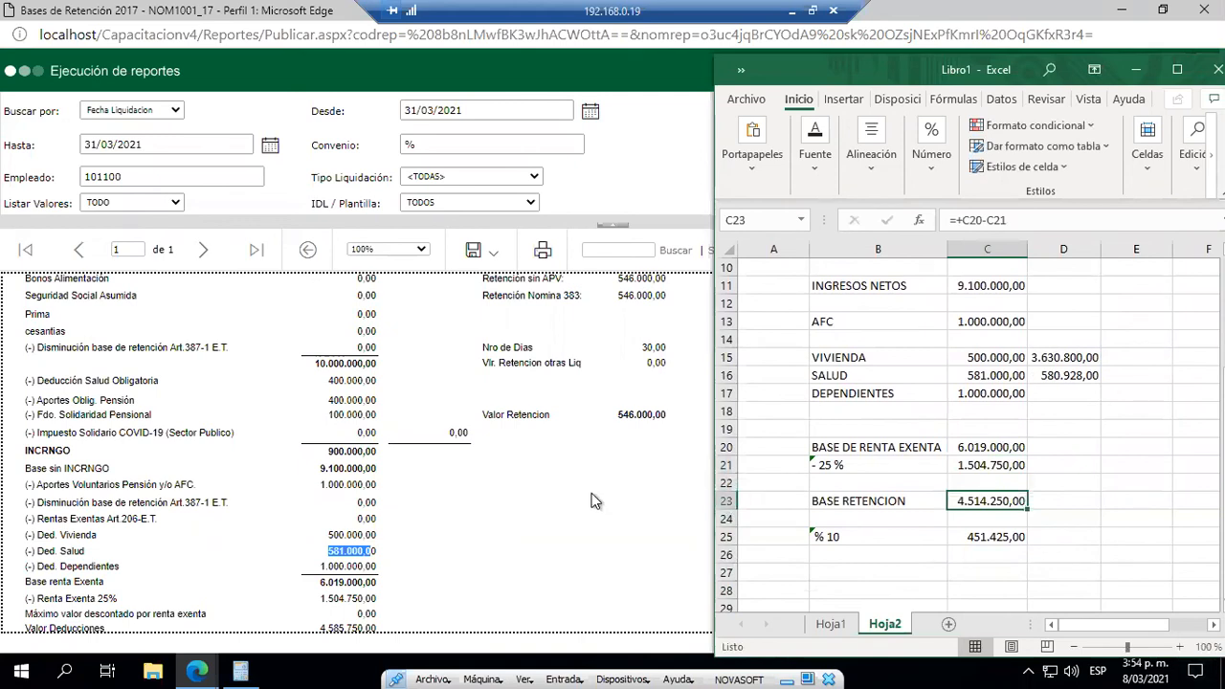
scroll(592, 493, "down", 2)
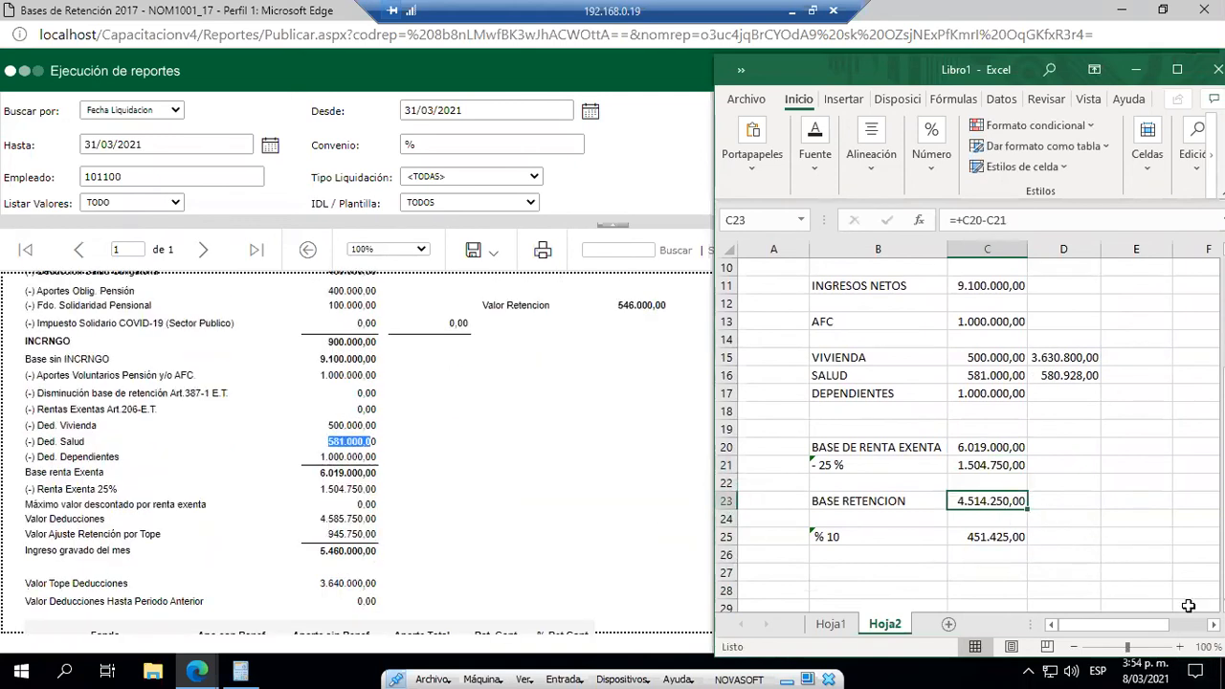
key("F2")
key("Escape")
- Compare BASE RETENCION in the sheet with Ingreso gravado del mes in the report, framing both in red and clearing the frames
key("alt+Tab")
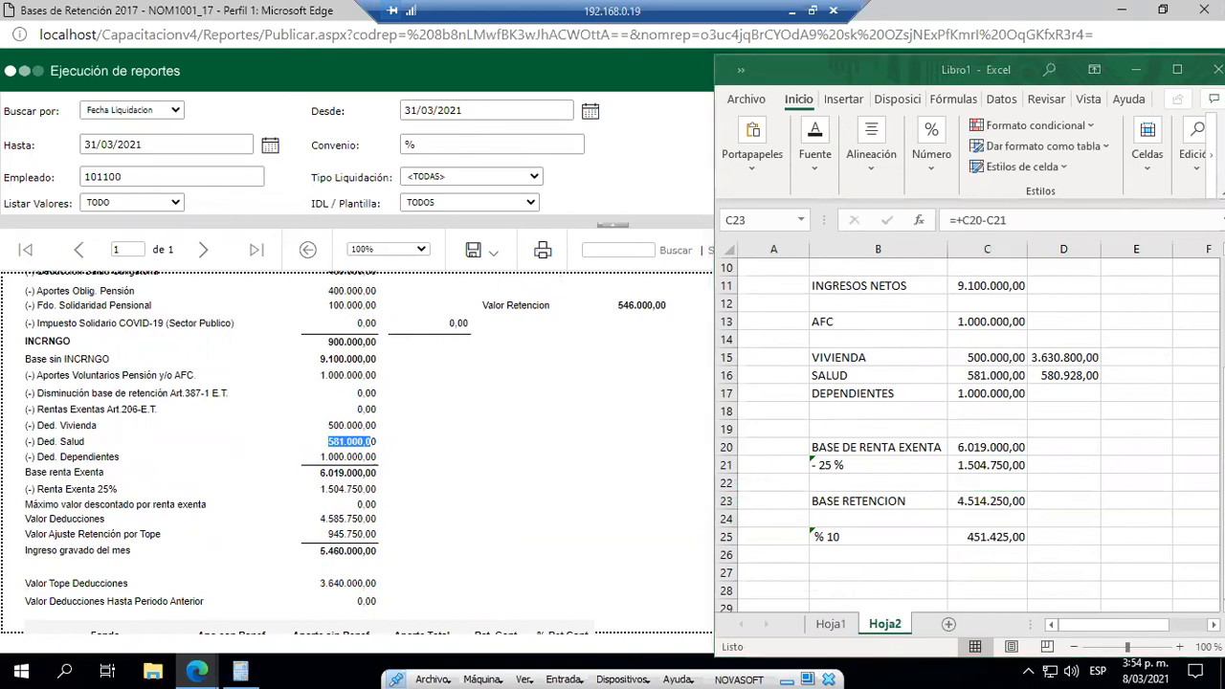
mouse_move(794, 479)
left_mouse_down()
mouse_move(956, 529)
mouse_move(1080, 522)
left_mouse_up()
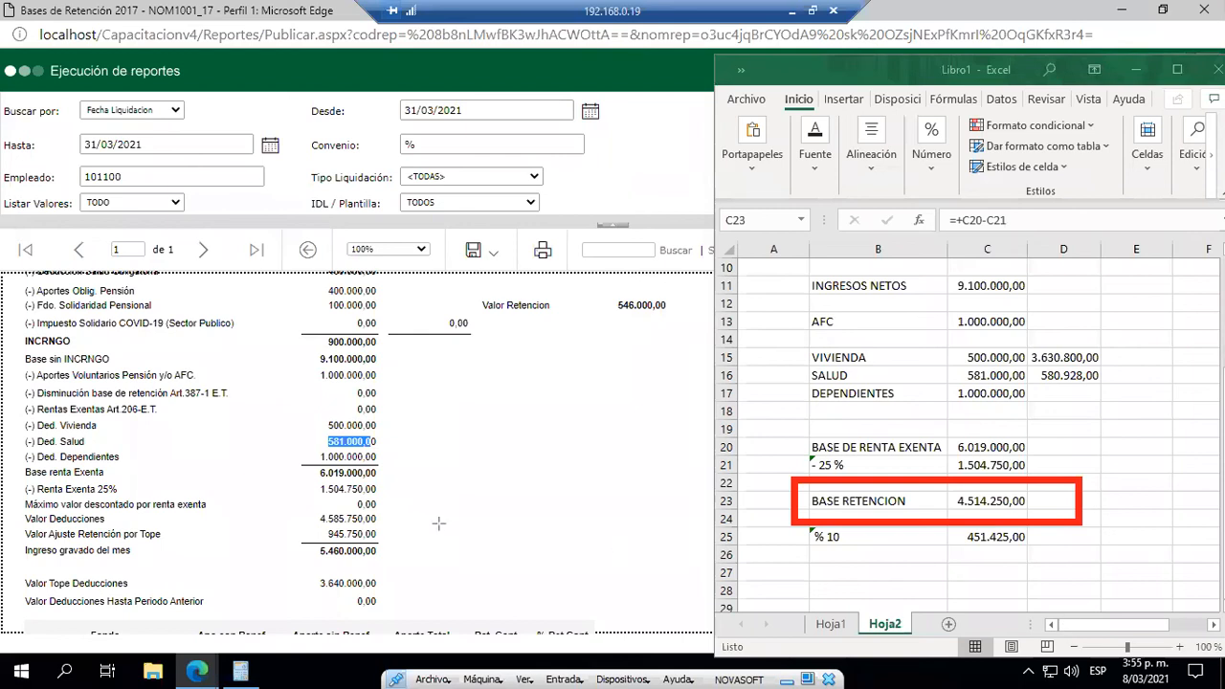
left_click_drag(12, 536, 85, 584)
left_click_drag(298, 587, 421, 574)
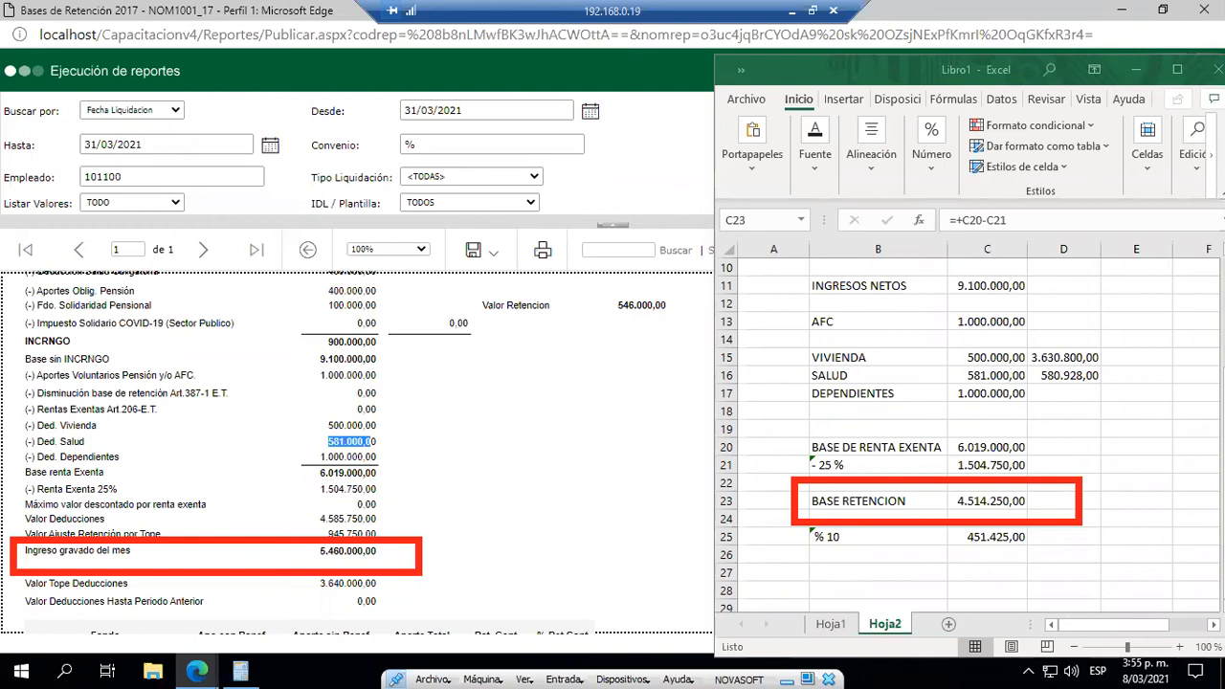
left_click(820, 485)
left_click(256, 540)
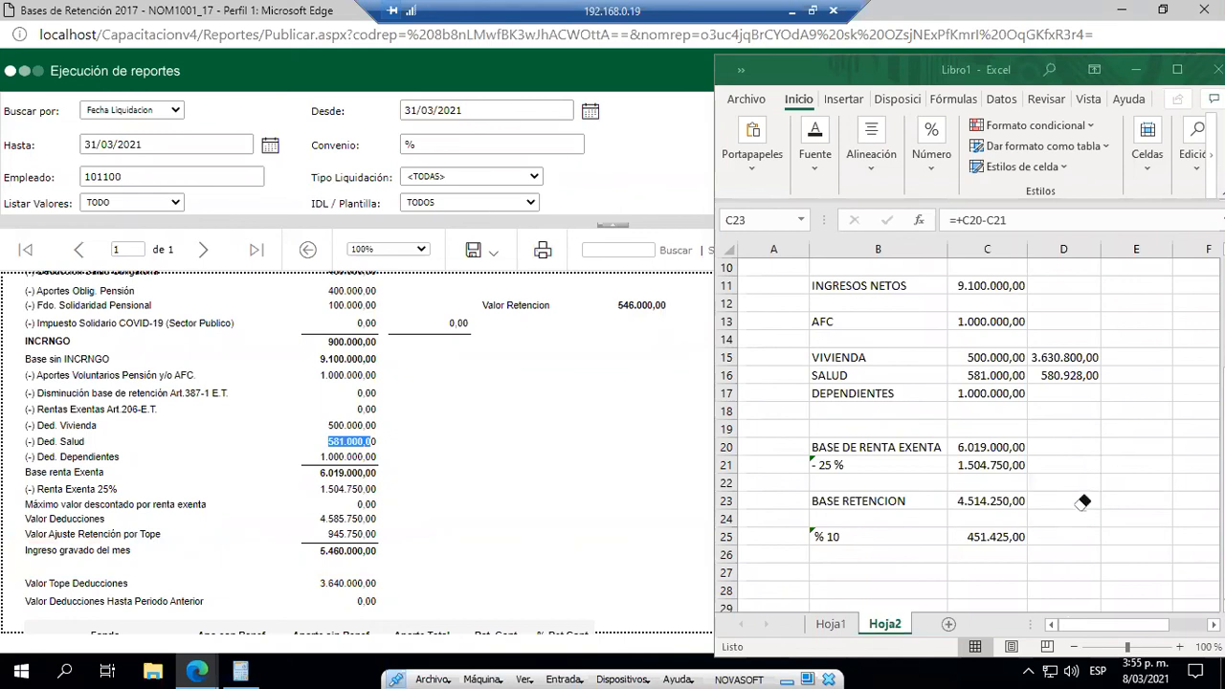
- Calculate the 40 % deduction limit on INGRESOS NETOS in D11 as =+C11*0,4 and format it with thousands separators
left_click(1055, 285)
type("+")
key("Left")
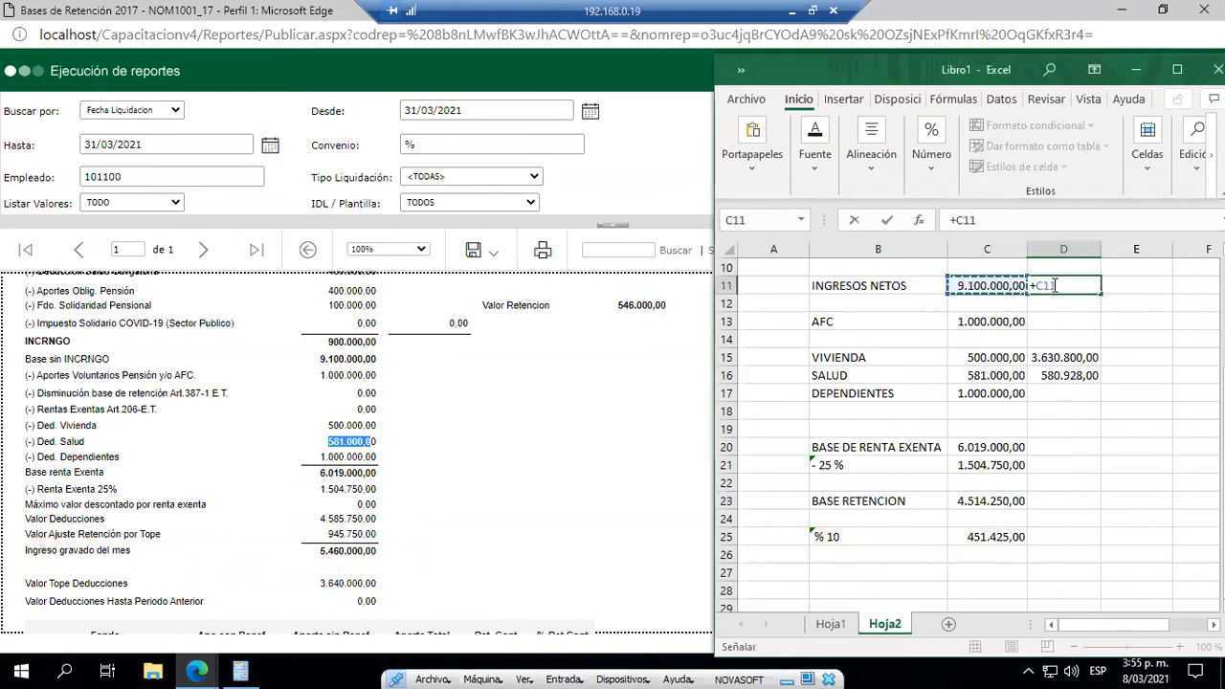
type("*")
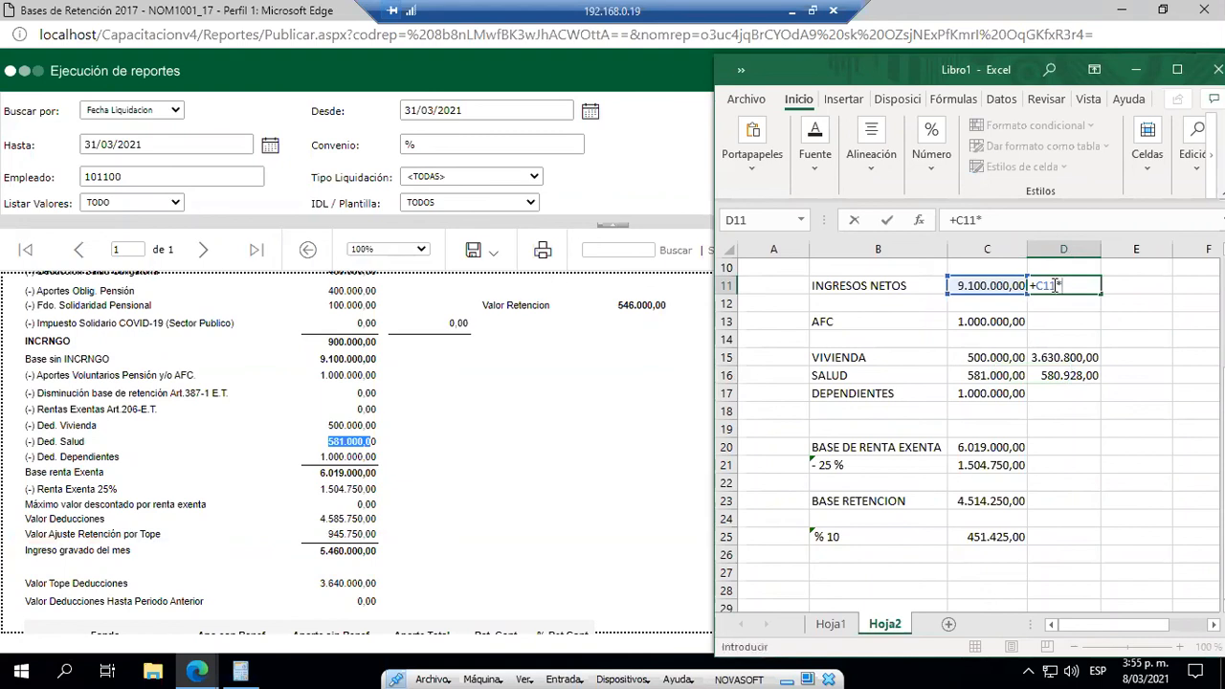
type("0,4")
key("Return")
left_click(1053, 285)
key("ctrl+shift+1")
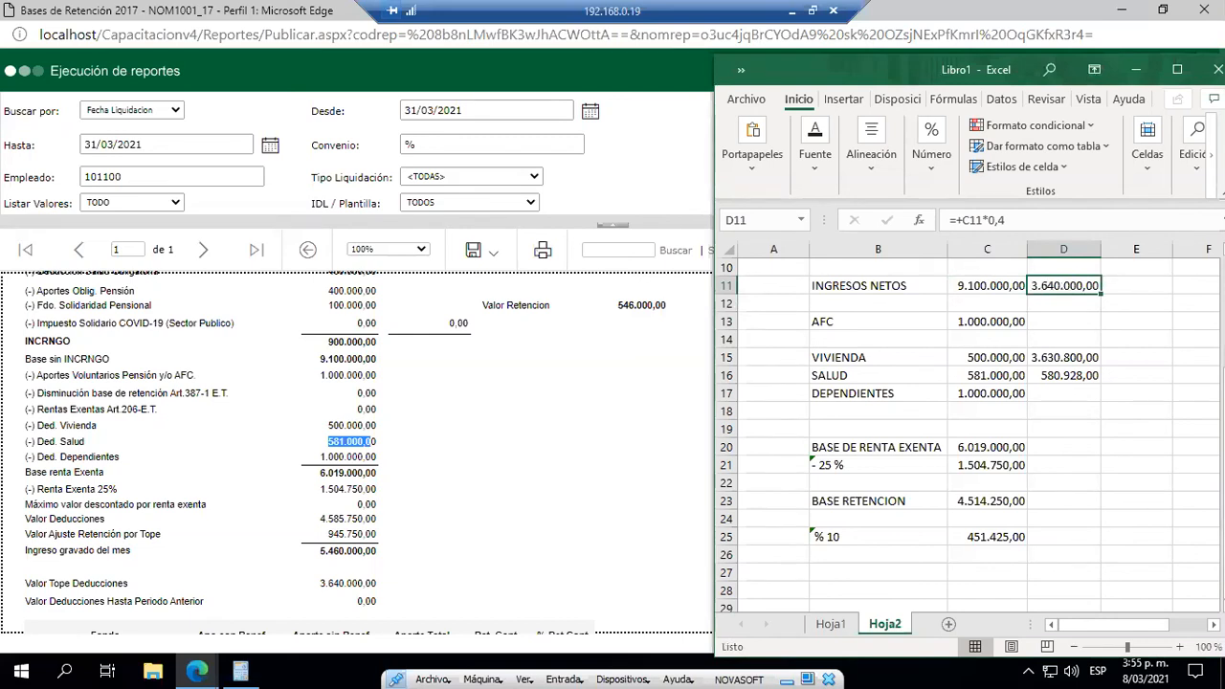
- Check the limited taxable base in E11 with +C11-D11, and clear that cell
key("Right")
type("+")
key("Left")
key("Left")
type("-")
key("Left")
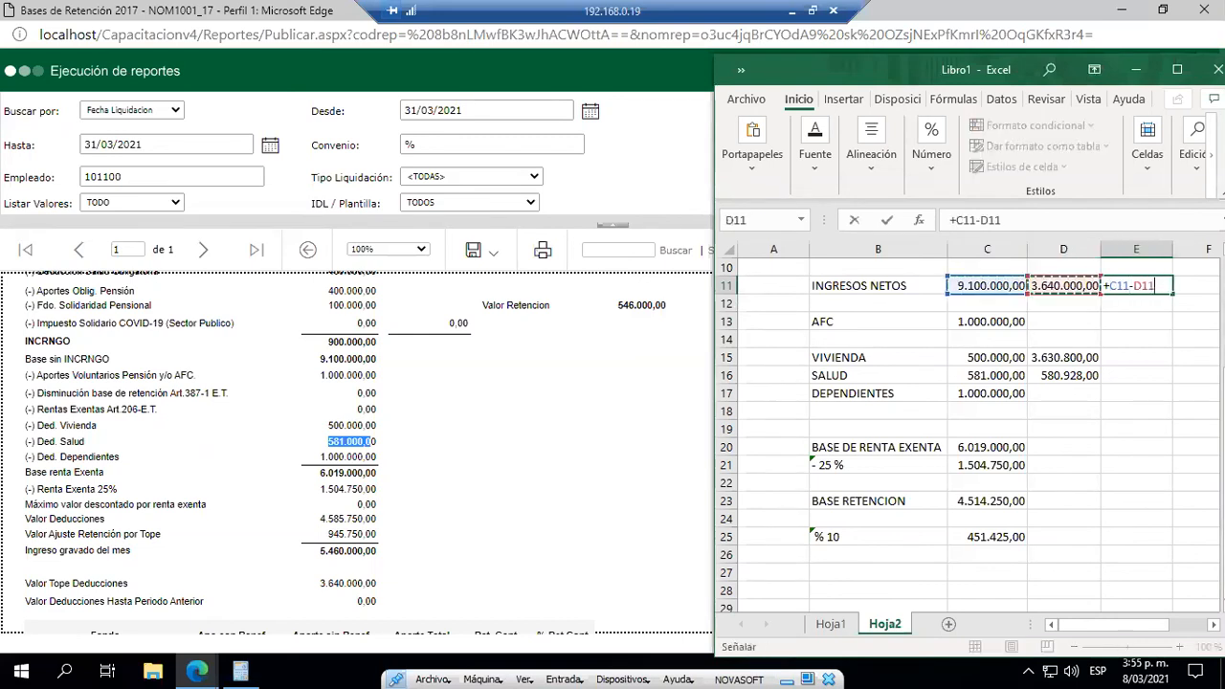
key("Return")
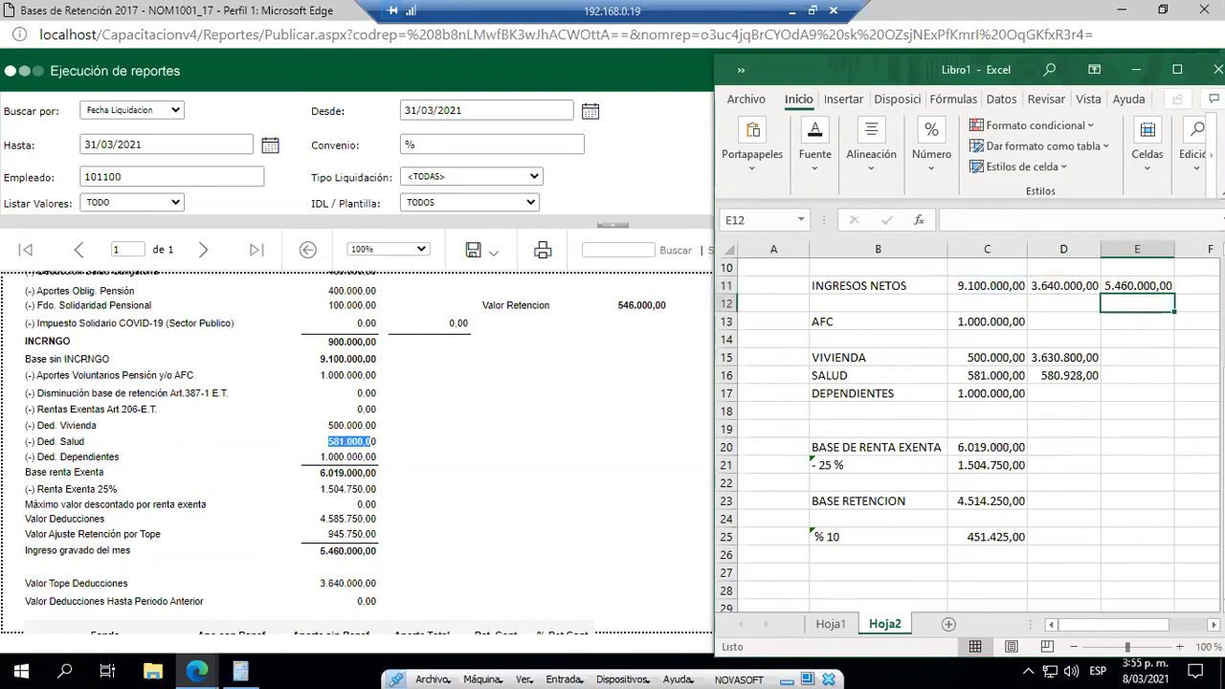
key("Up")
key("Delete")
key("Left")
key("Down")
key("Down")
key("Down")
key("Down")
key("Down")
key("Down")
key("Down")
key("Down")
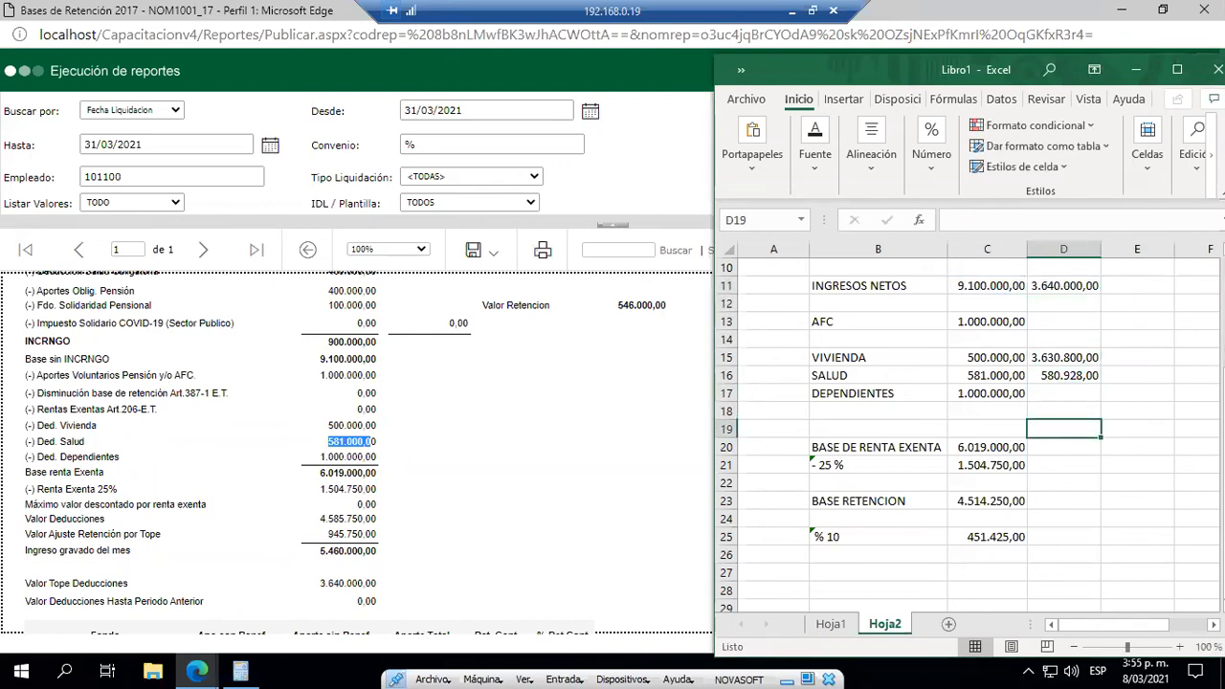
key("alt+Tab")
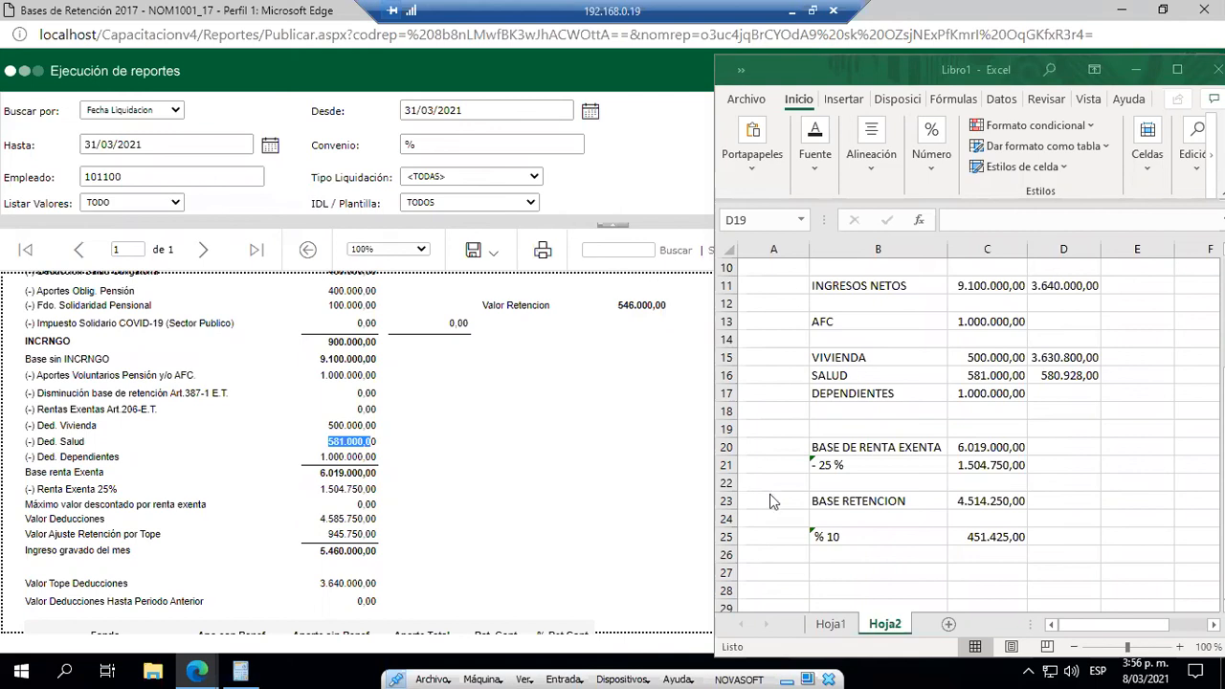
- Switch to the NOVASOFT ENTERPRISE window, search the application menu for "vari" and open Variables Generales under NOMINA
left_click(191, 665)
left_click(100, 589)
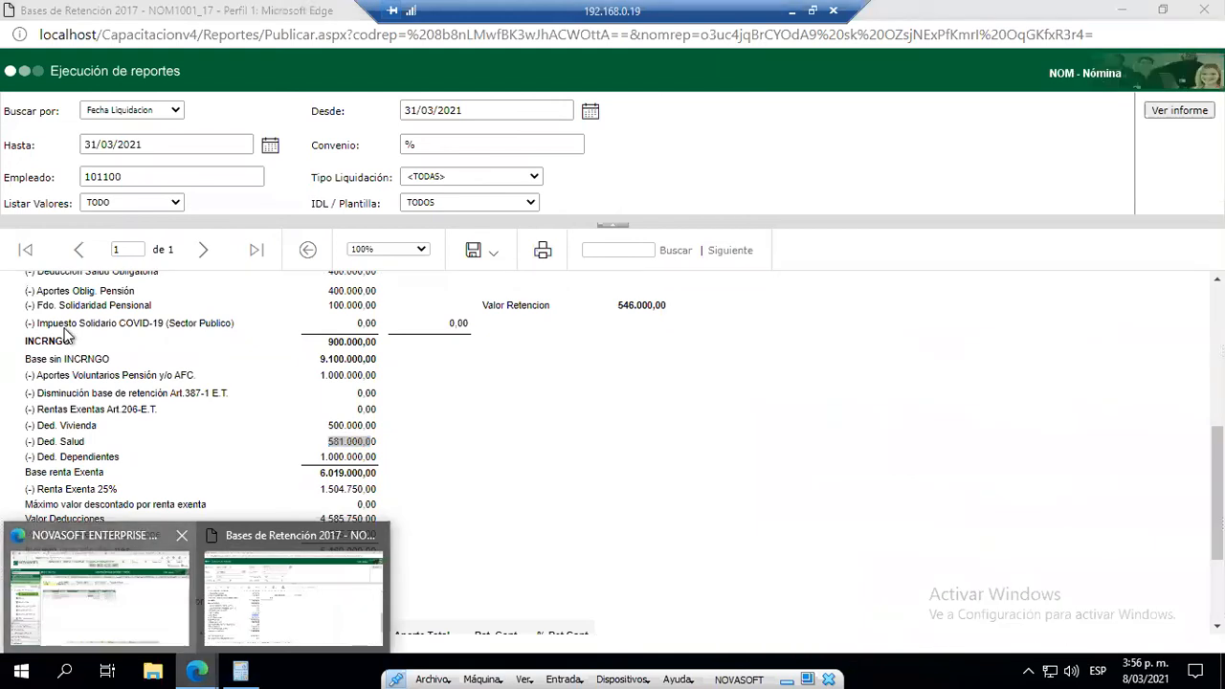
left_click(64, 241)
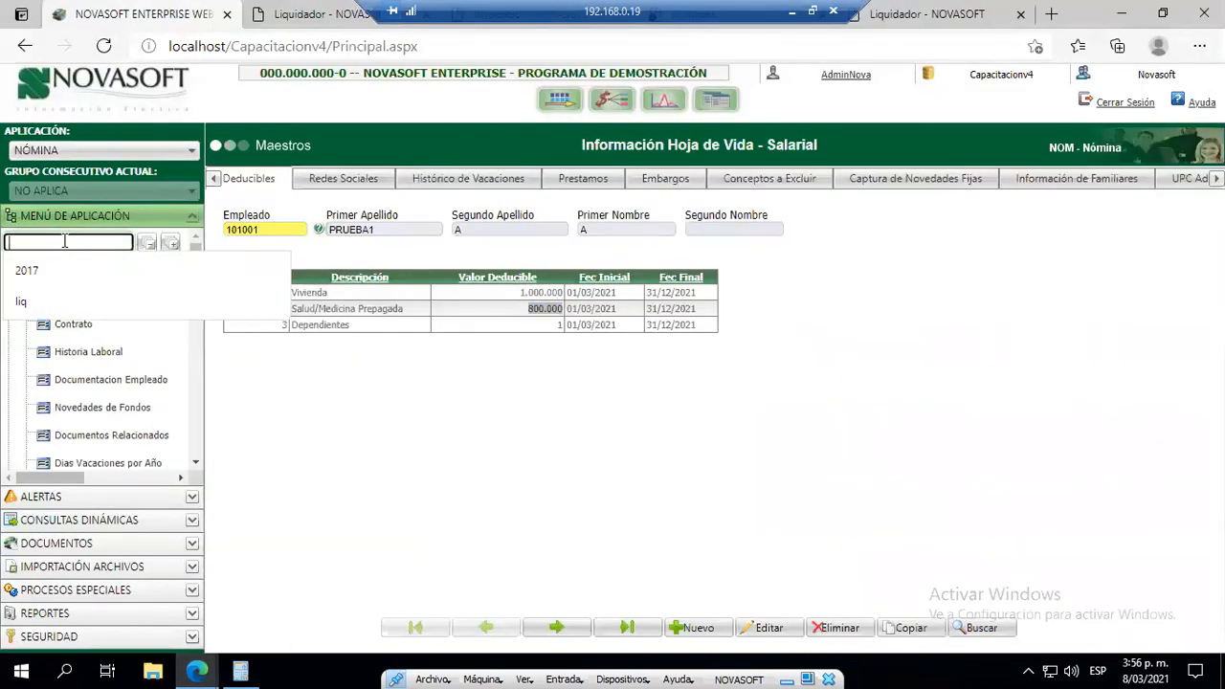
type("va")
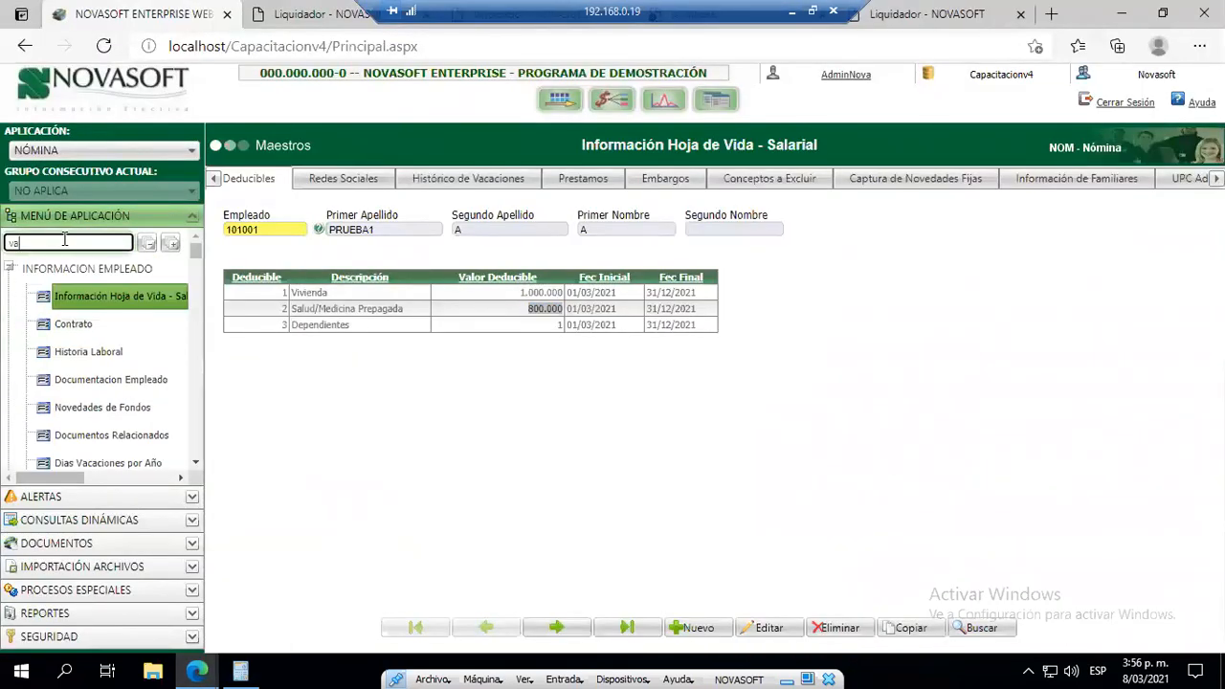
type("rri")
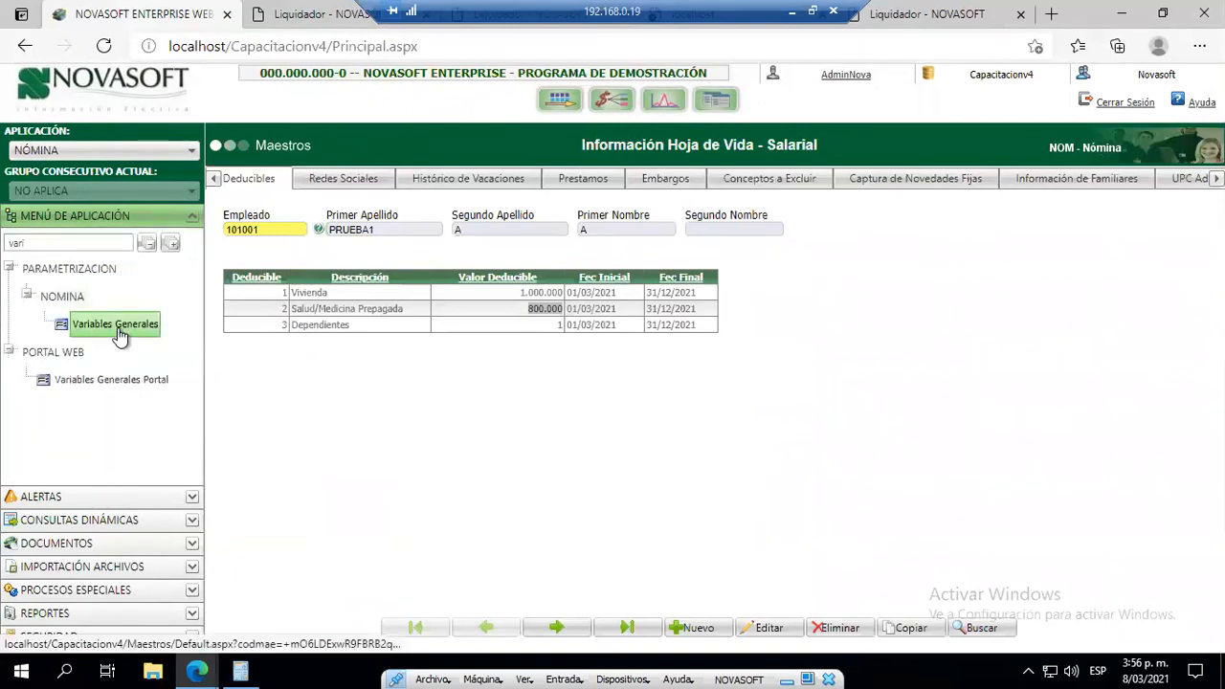
left_click(121, 330)
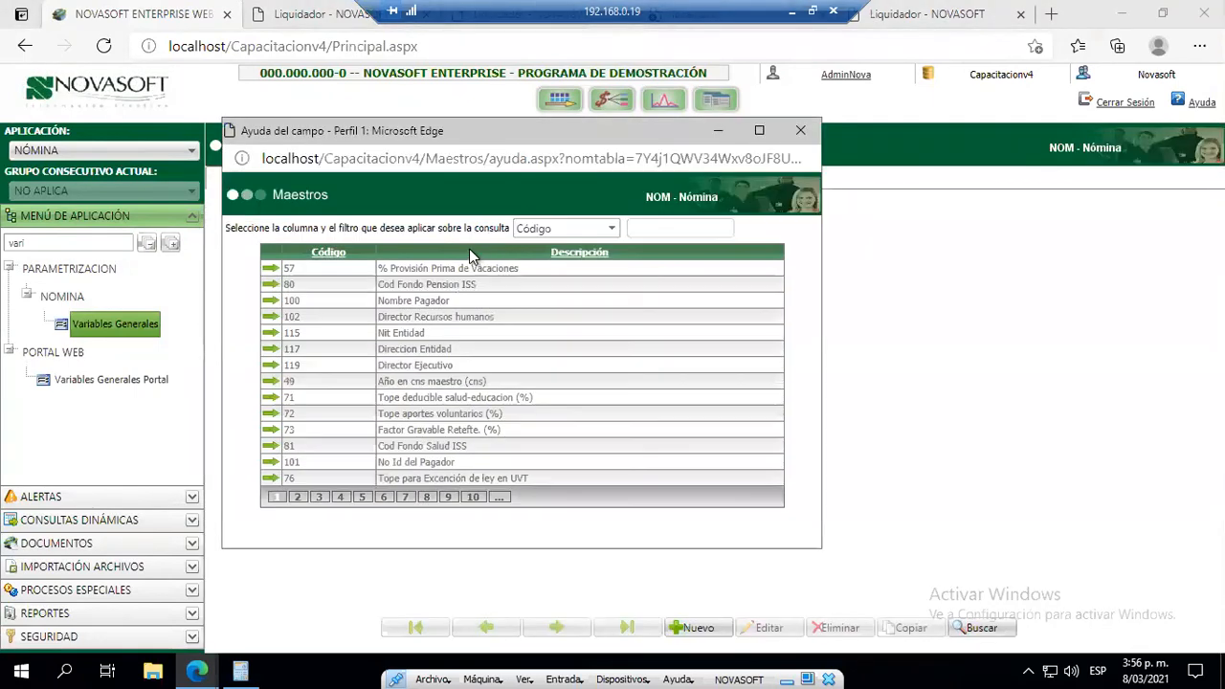
- Filter the general variables lookup by Descripción with %40%
left_click(524, 227)
left_click(542, 261)
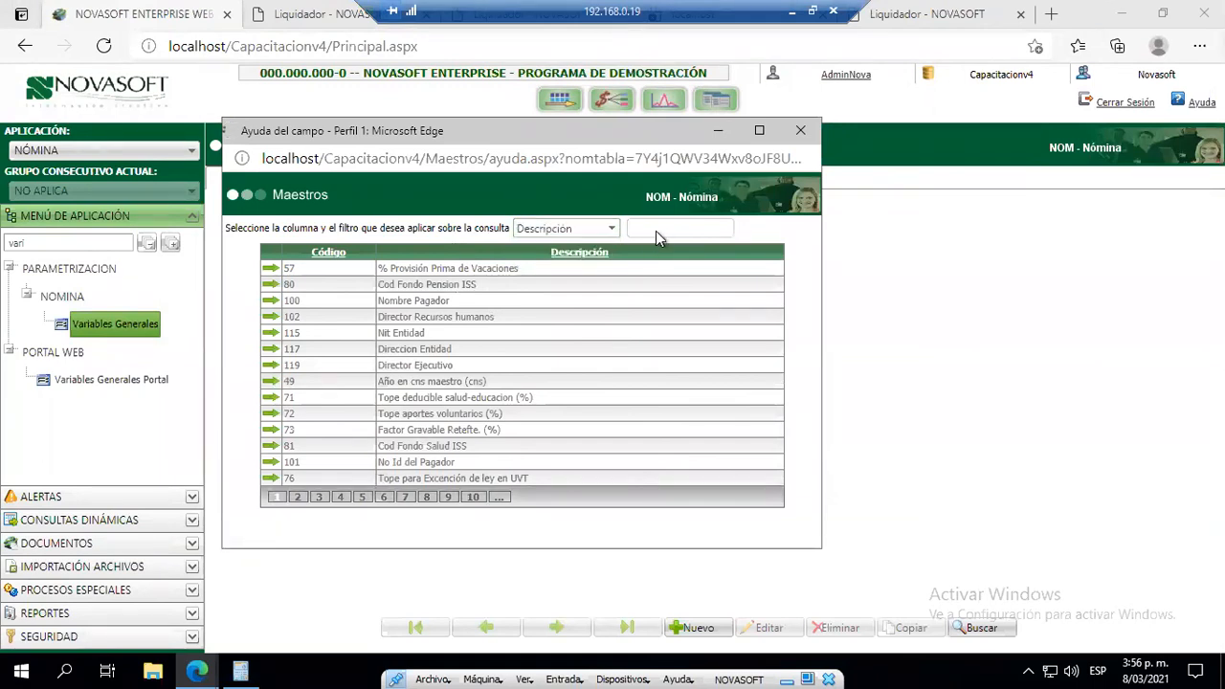
left_click(647, 228)
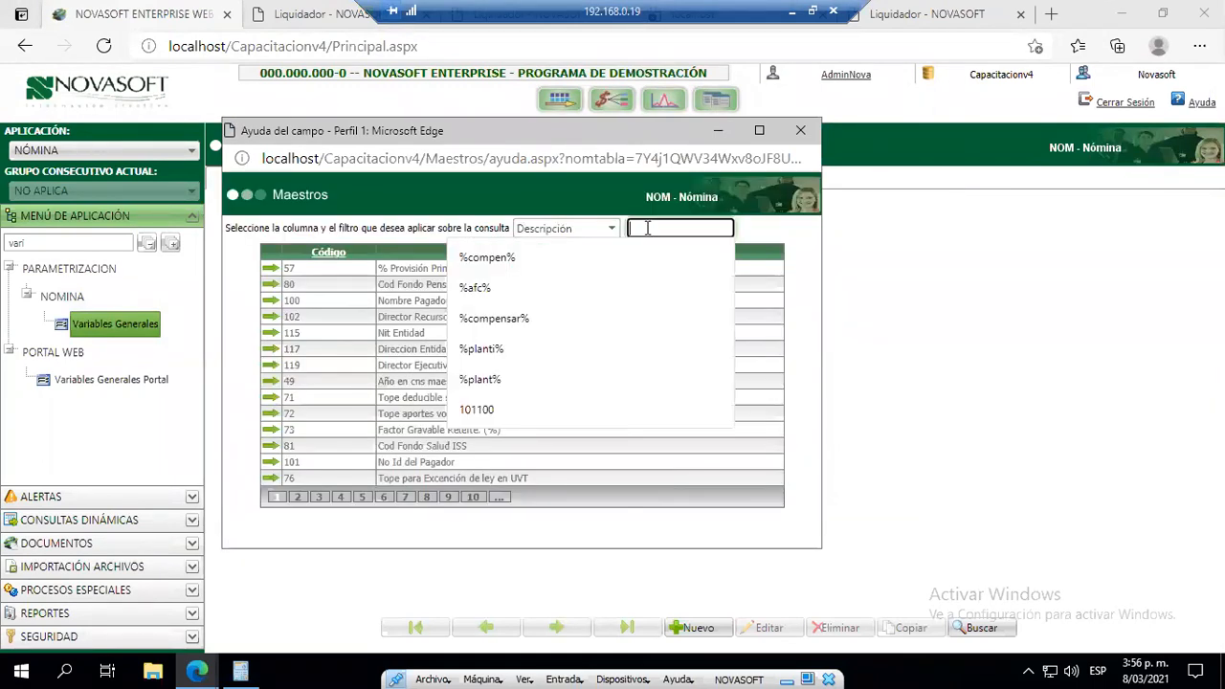
type("%s")
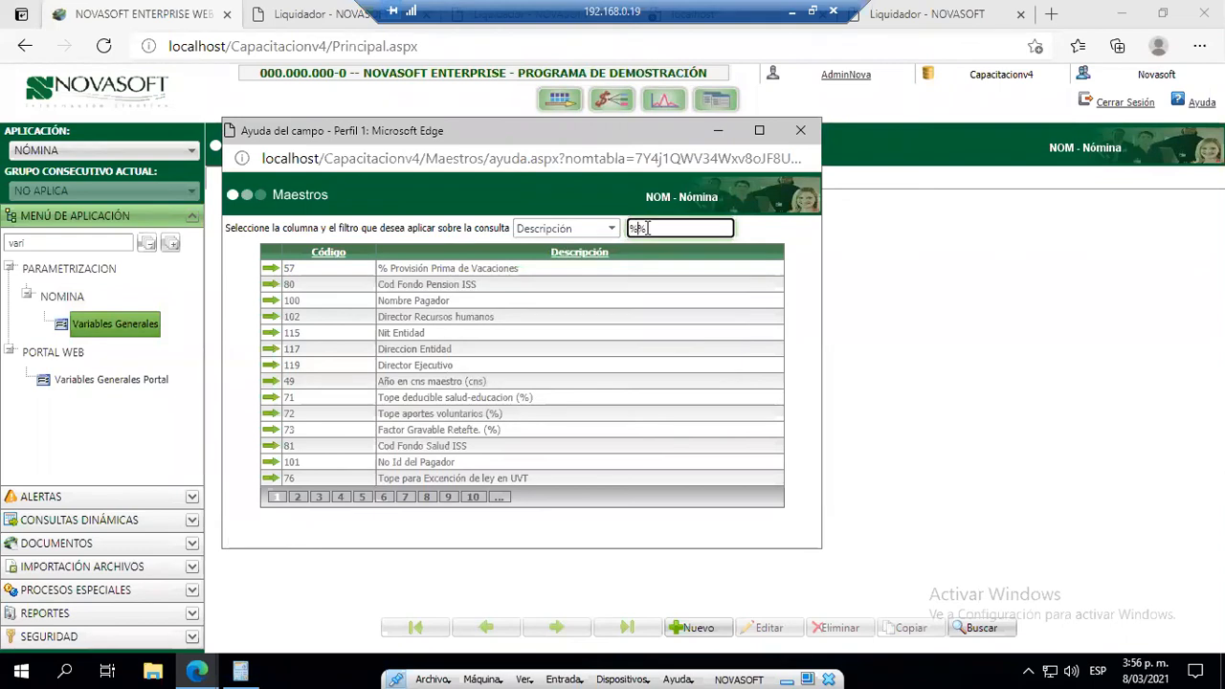
type("0%")
key("Return")
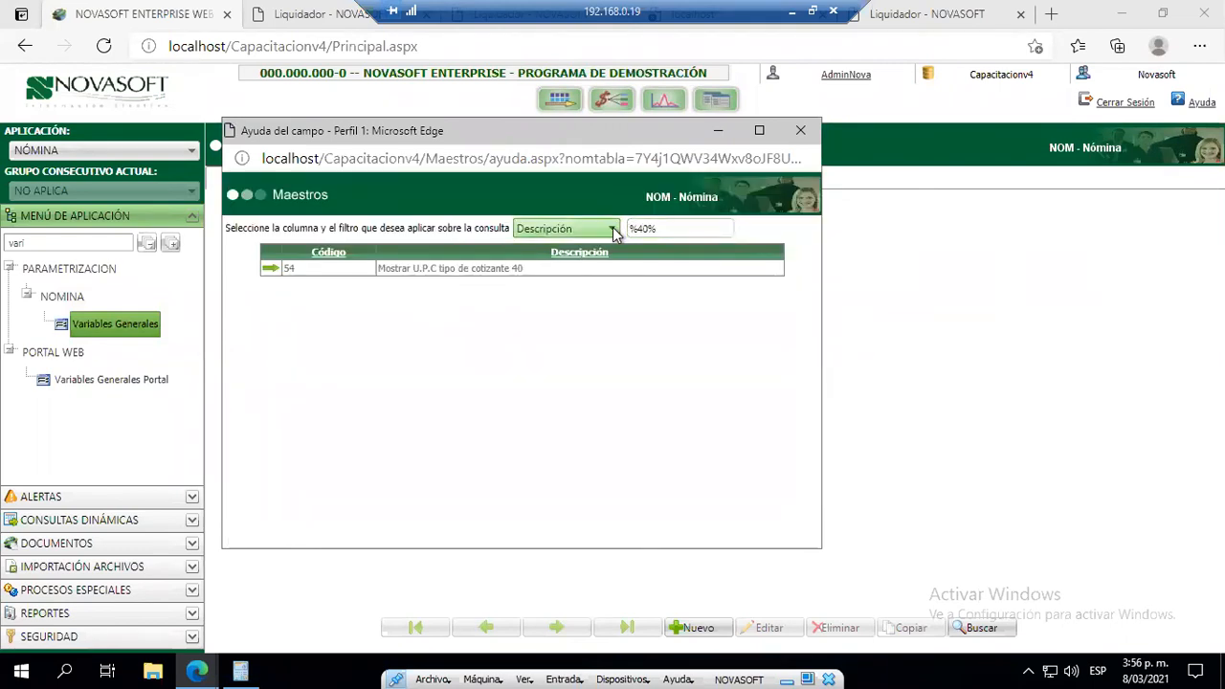
- Set the lookup's filter column back to Código and leave the lookup without choosing a variable
left_click(566, 228)
left_click(533, 246)
left_click(653, 228)
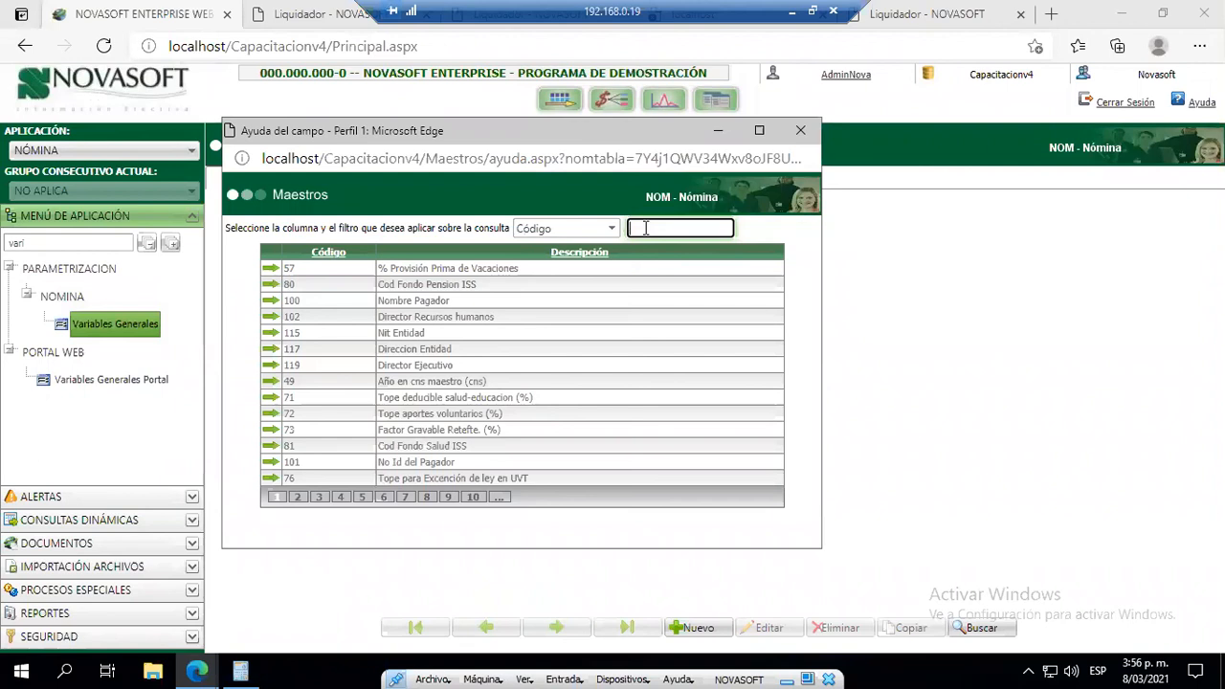
key("Down")
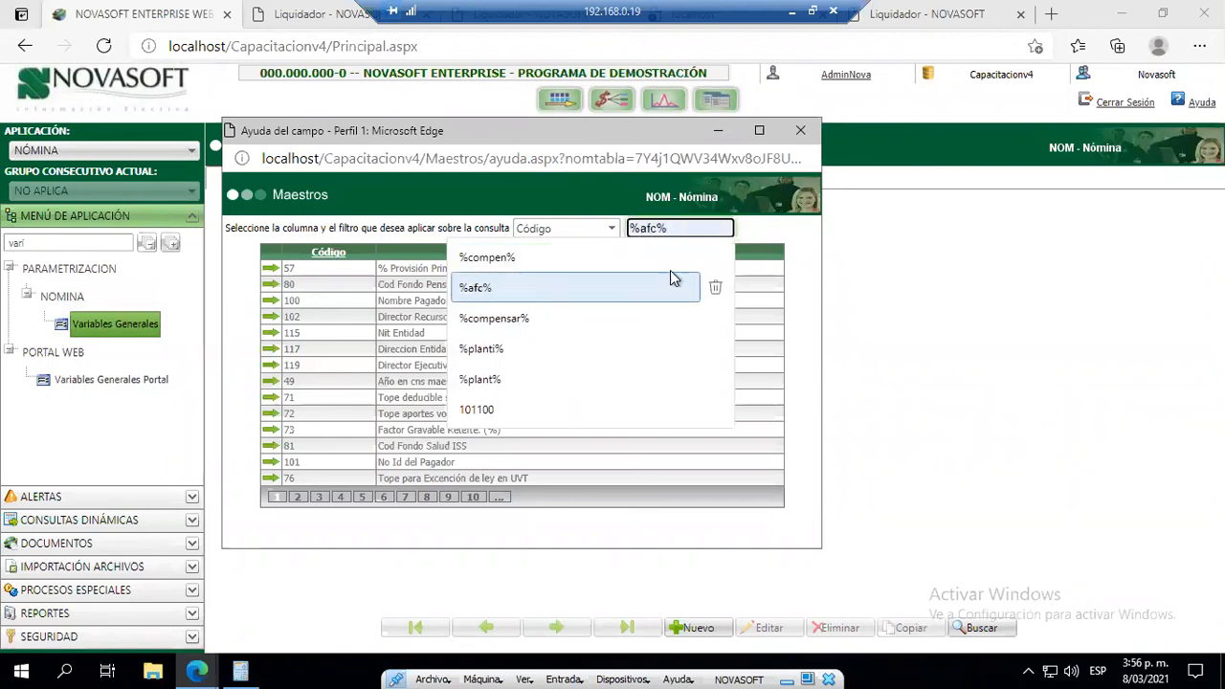
left_click(858, 271)
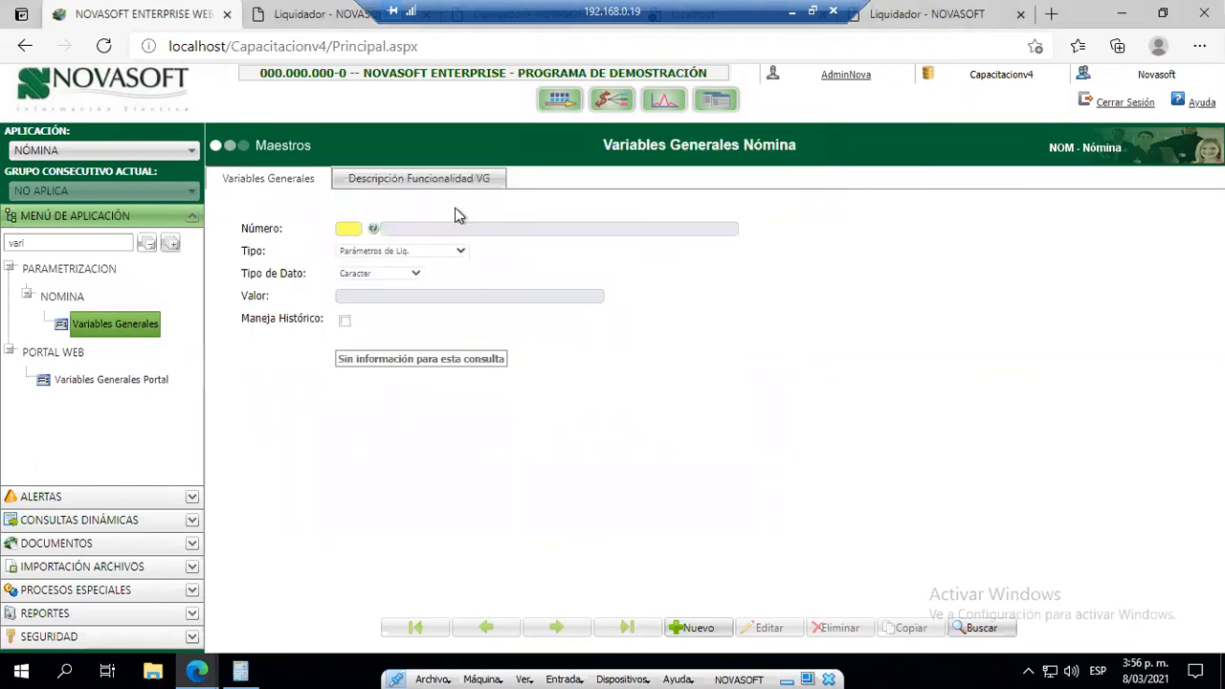
- Look up general variable number 72 in Variables Generales Nómina
left_click(354, 227)
type("72")
key("Tab")
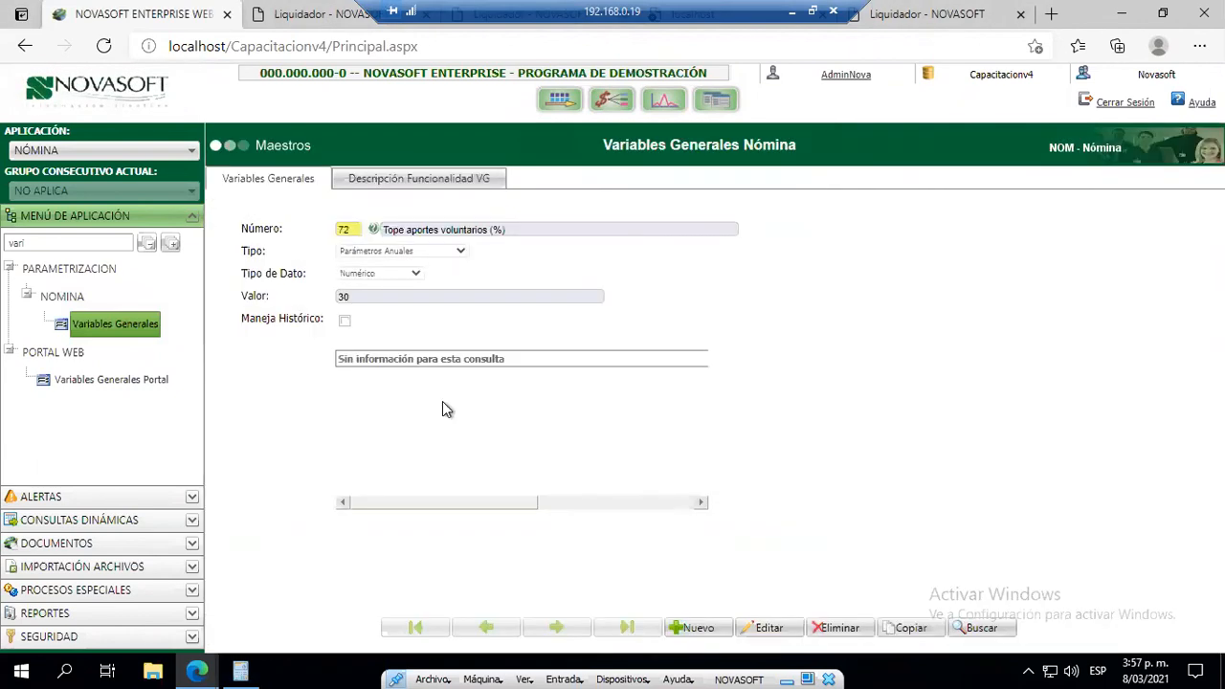
double_click(342, 230)
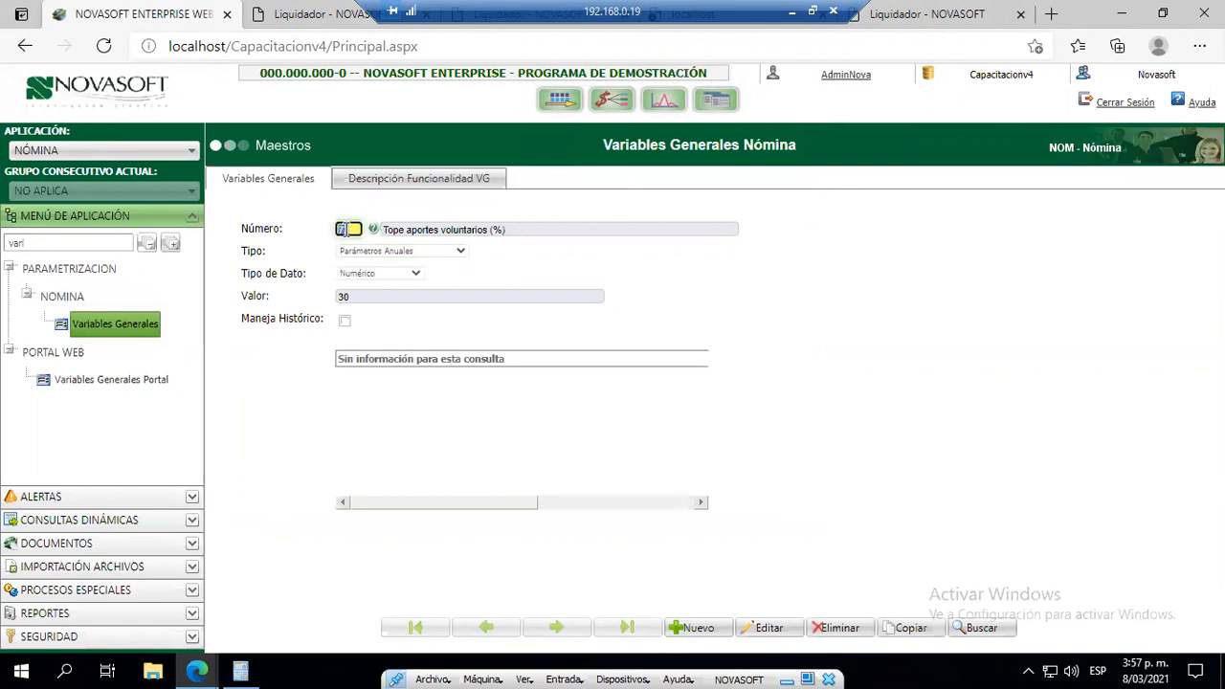
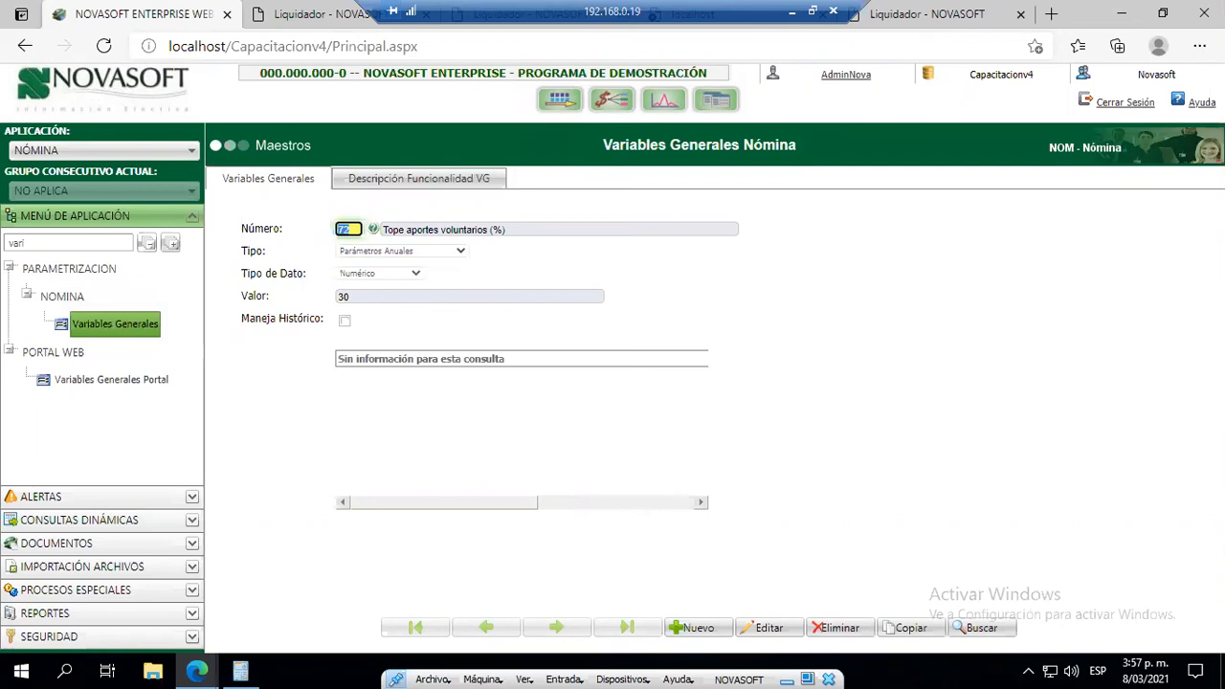
- Switch to the Bases de Retención 2017 report, bring the Excel workbook beside it and review the deduction rows on Hoja2
left_click(196, 673)
left_click(302, 605)
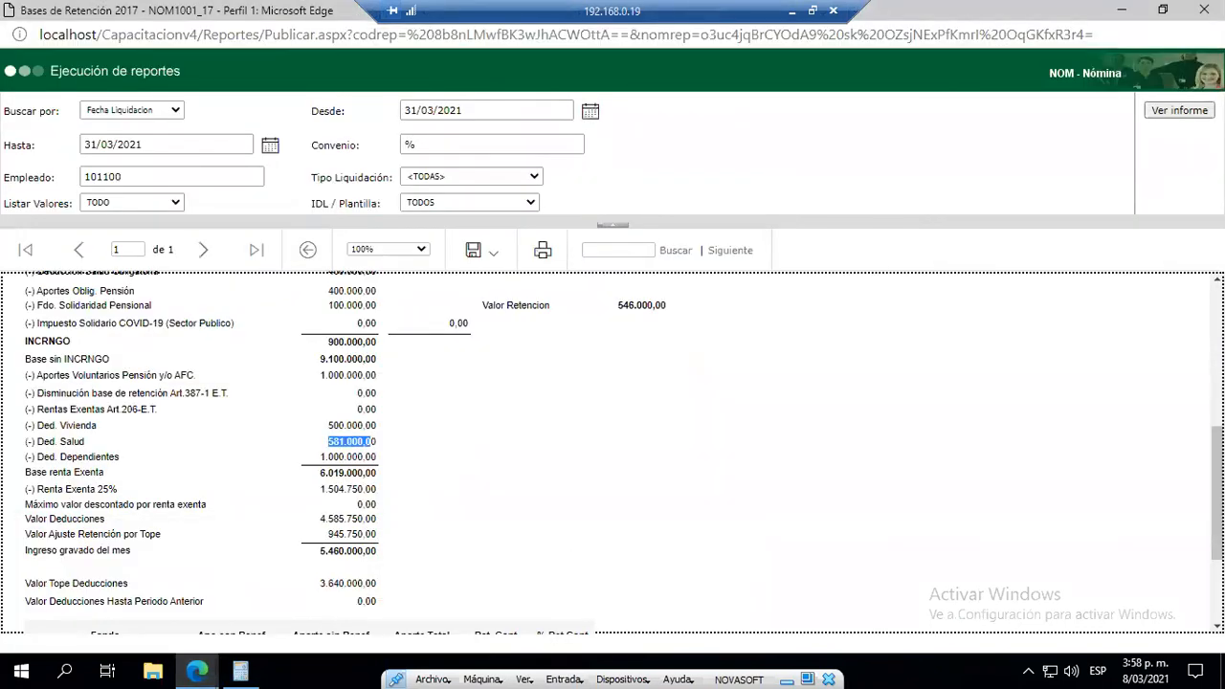
key("alt+Tab")
scroll(1097, 530, "up", 2)
scroll(1099, 531, "down", 1)
scroll(1098, 530, "down", 2)
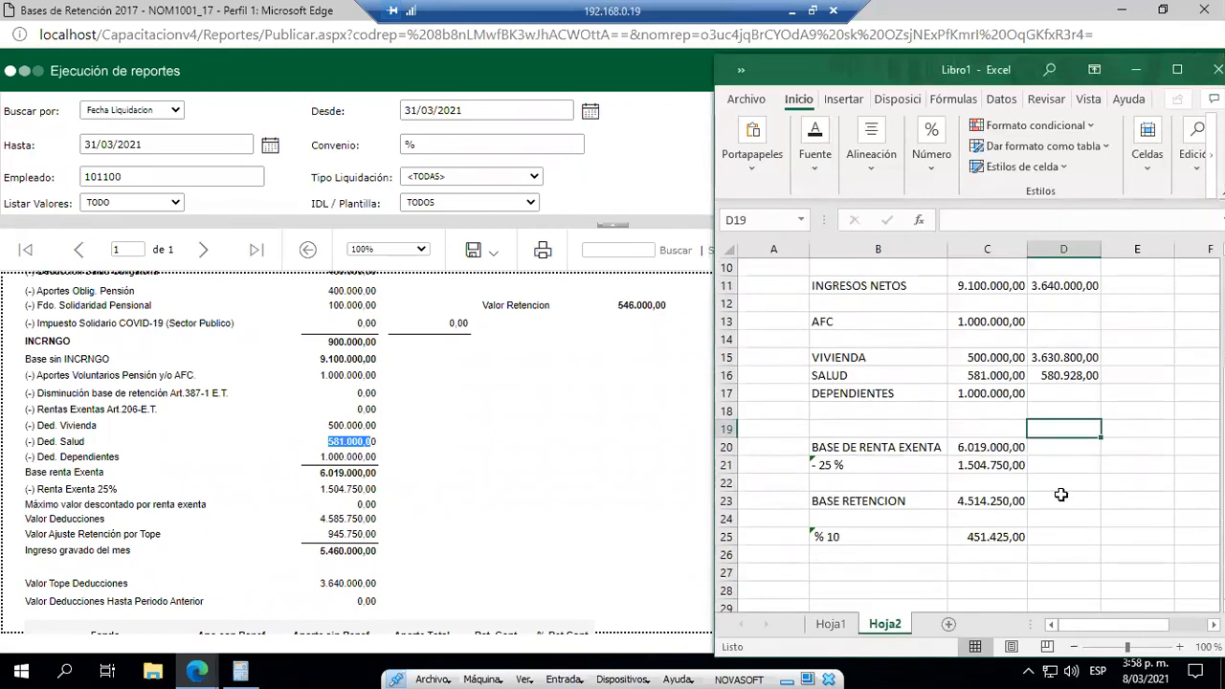
scroll(1060, 494, "up", 2)
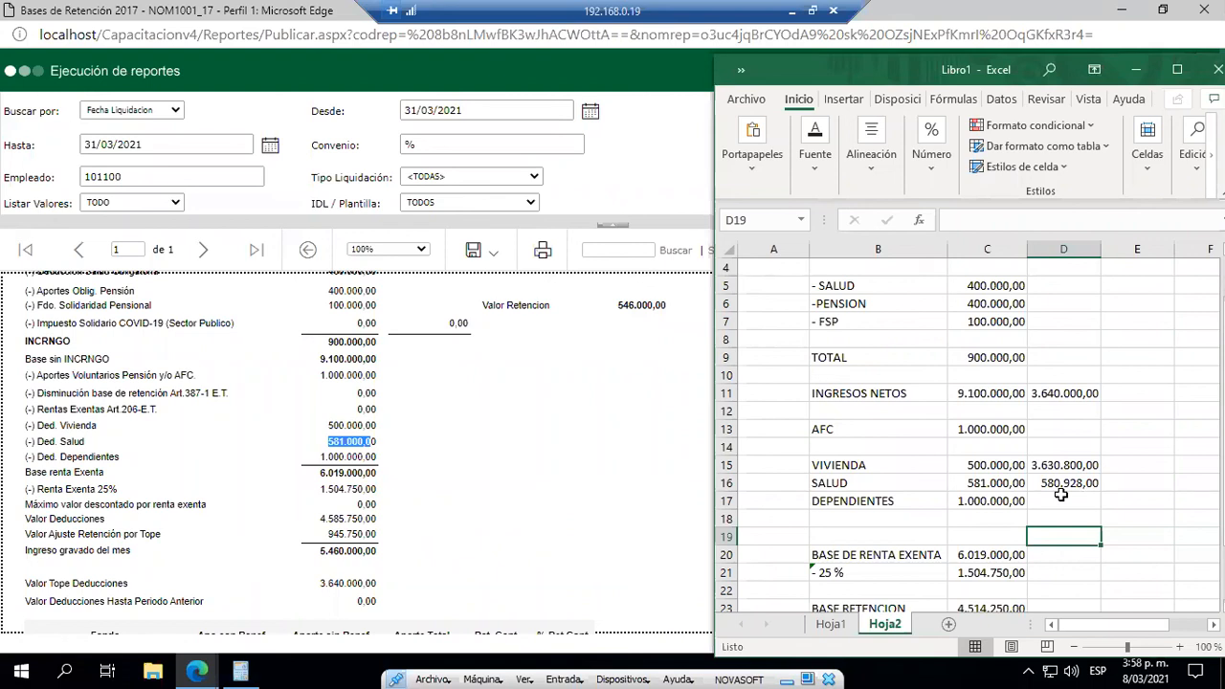
scroll(1061, 493, "down", 2)
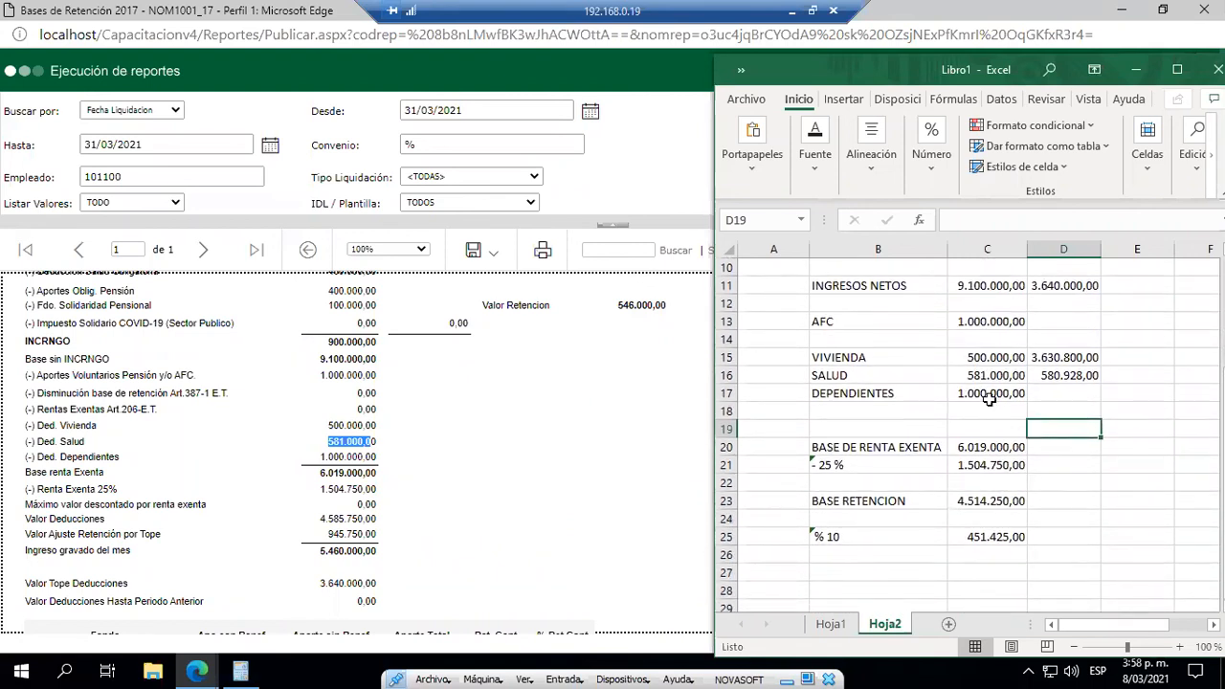
- Shade the AFC to DEPENDIENTES block B13:C17 and the 25 % row B21:C21 with the blue fill
left_click_drag(973, 323, 986, 393)
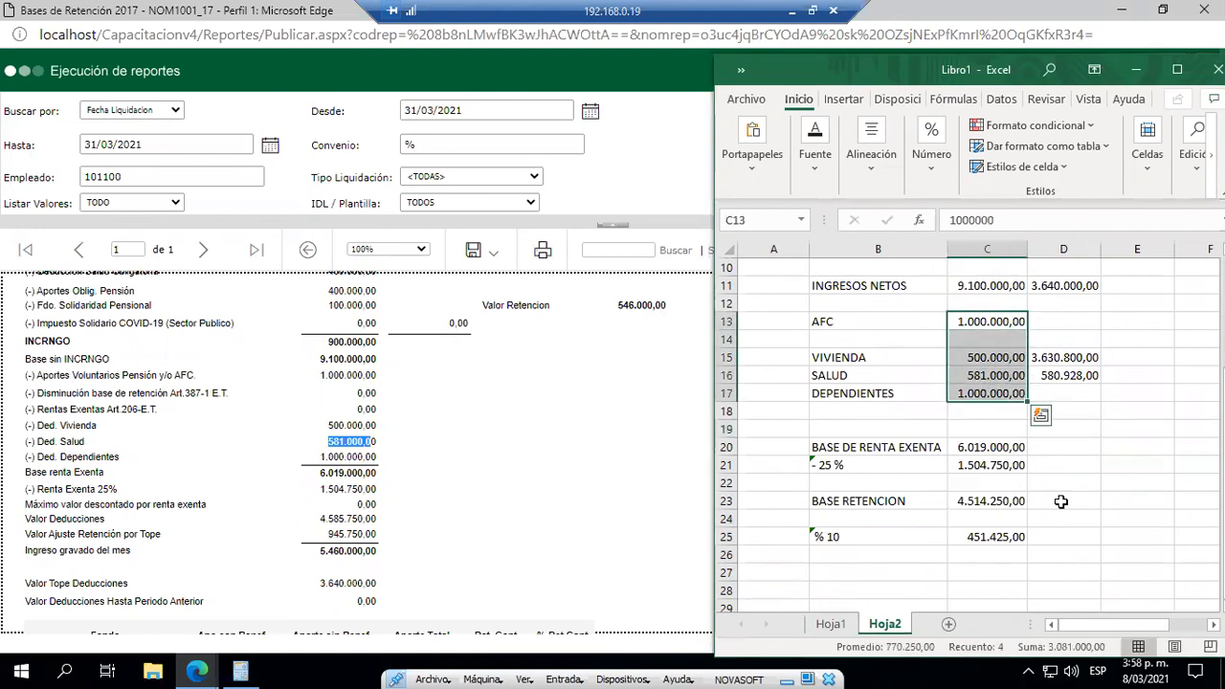
left_click_drag(846, 324, 987, 395)
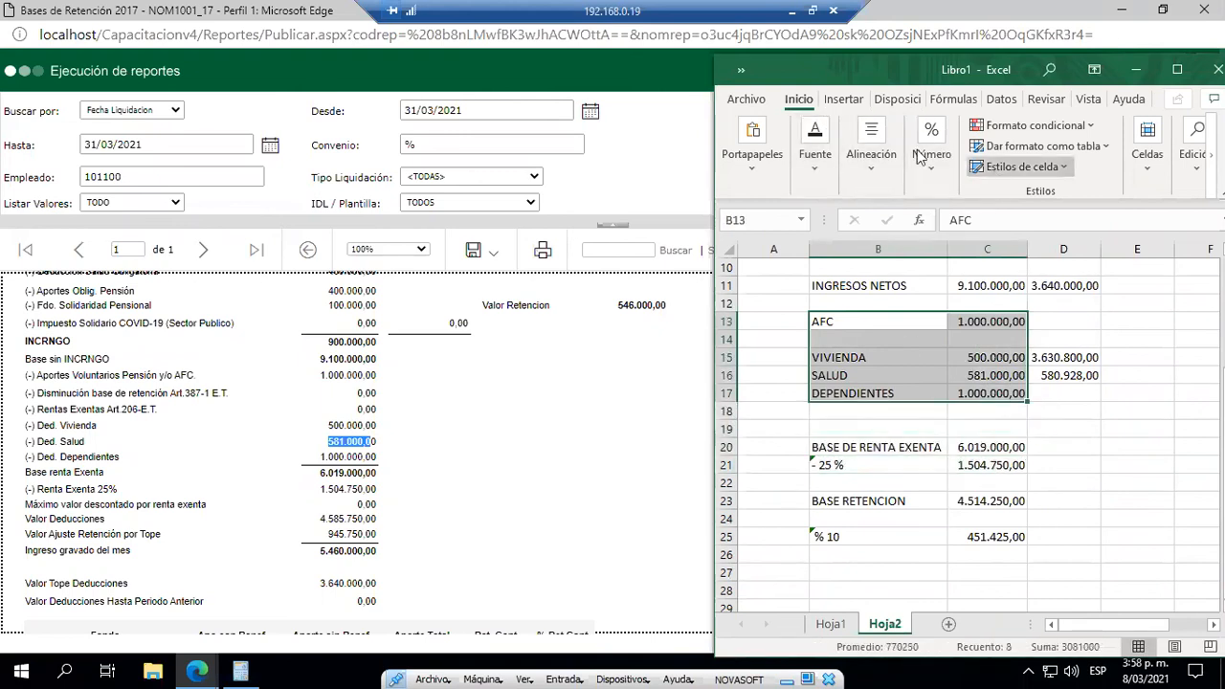
left_click(815, 144)
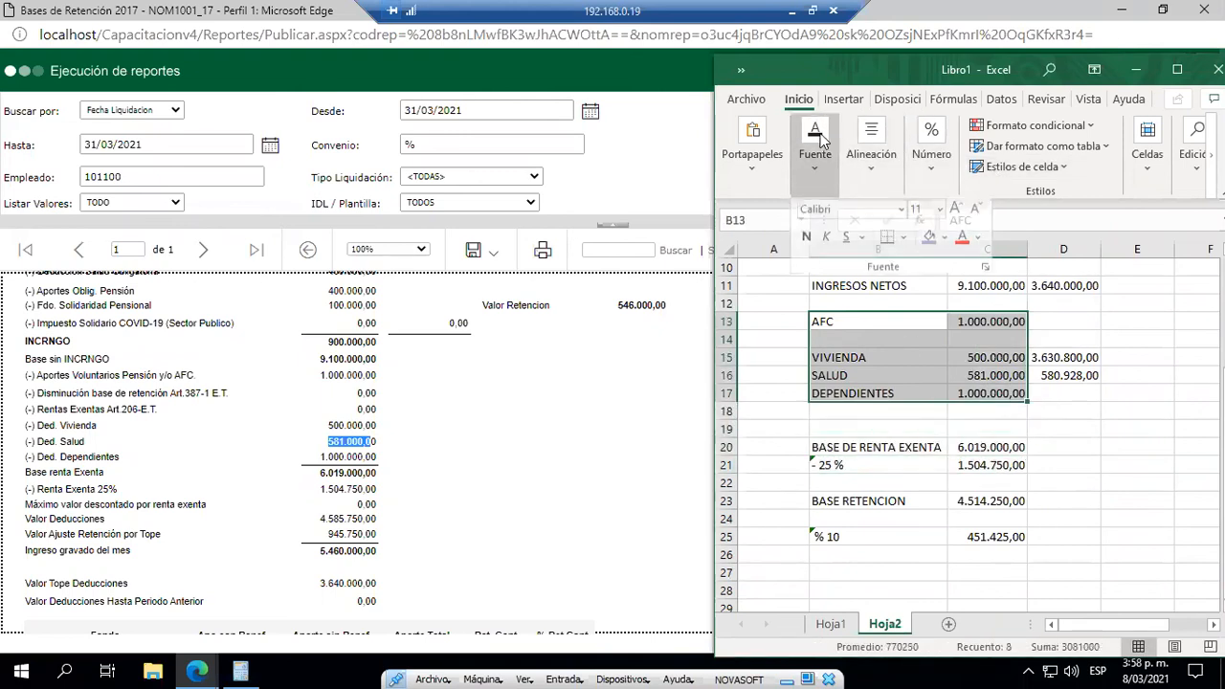
left_click(928, 247)
left_click(861, 467)
left_click_drag(885, 465, 990, 465)
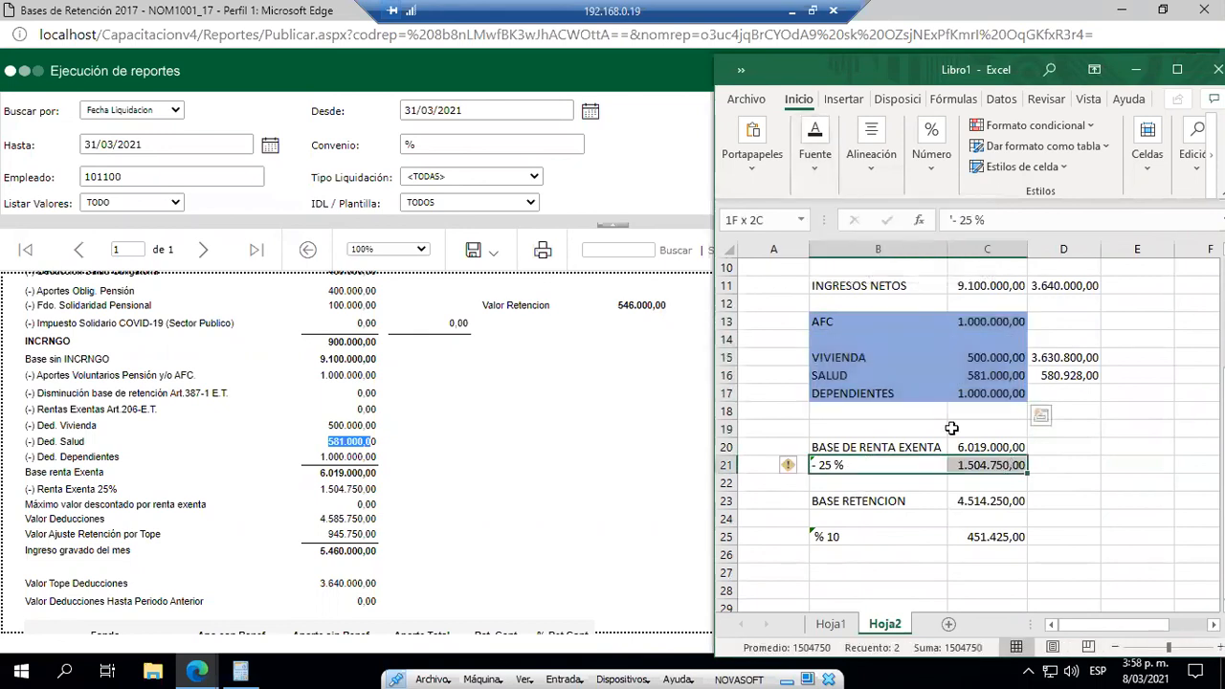
left_click(818, 151)
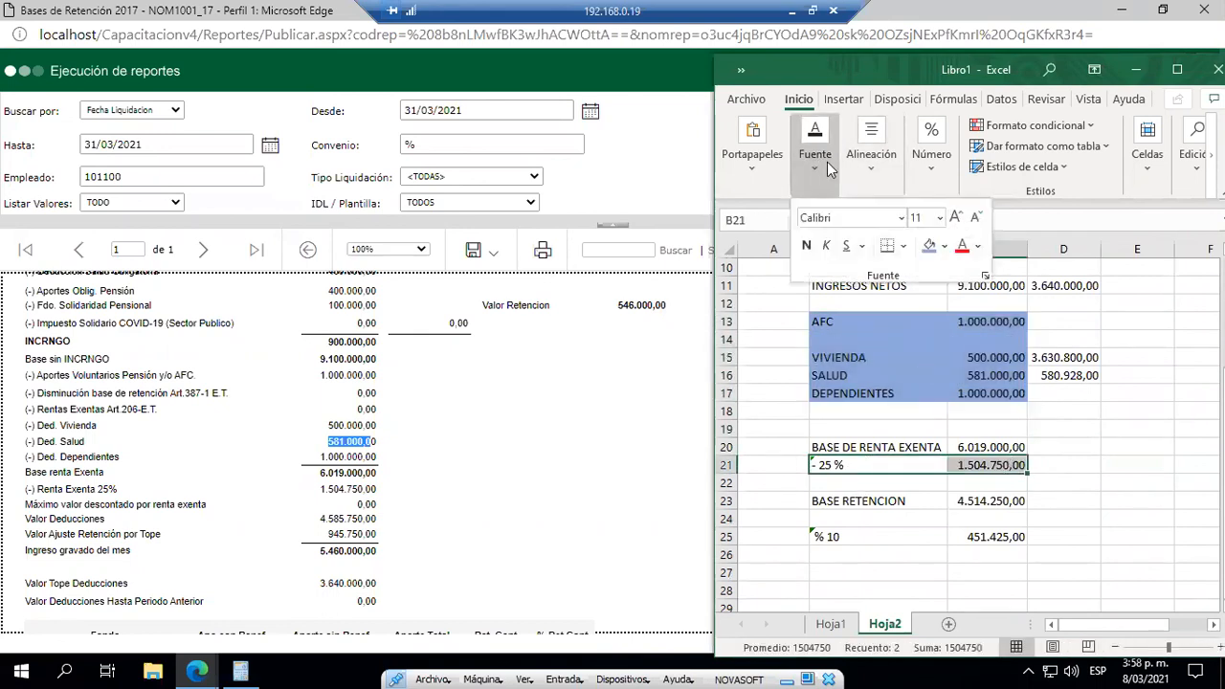
left_click(926, 247)
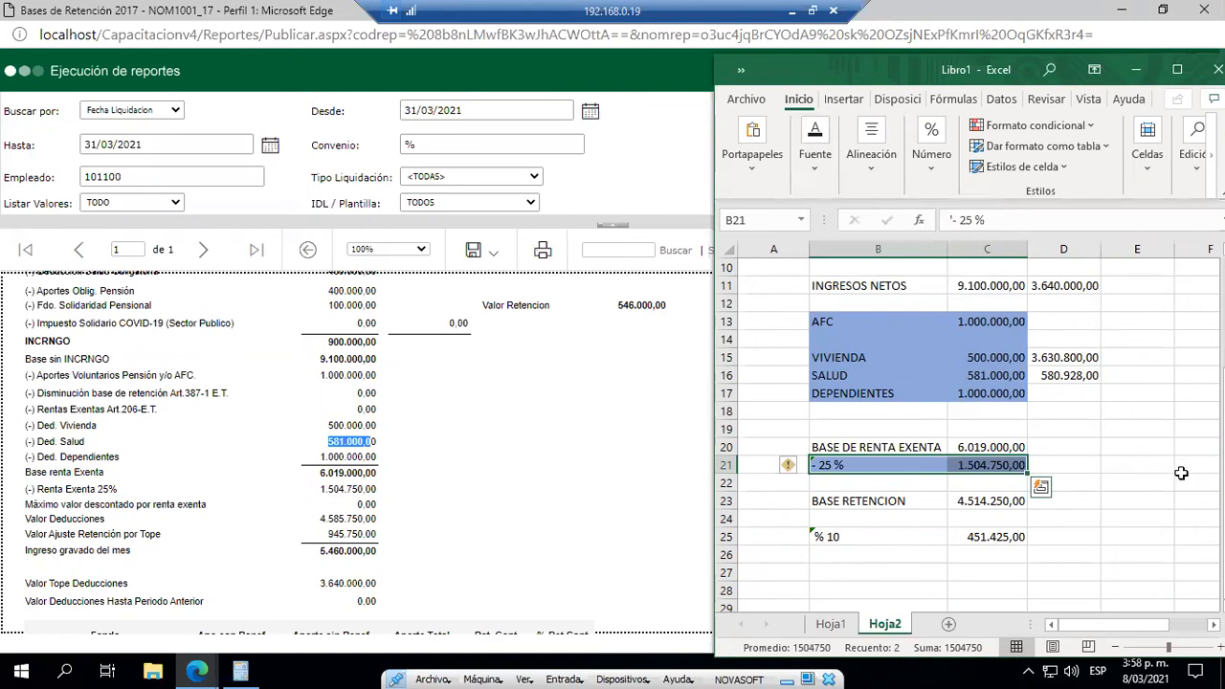
- Total the AFC, VIVIENDA, SALUD and DEPENDIENTES amounts in D21 with =SUMA(C13:C17)
scroll(1181, 473, "up", 2)
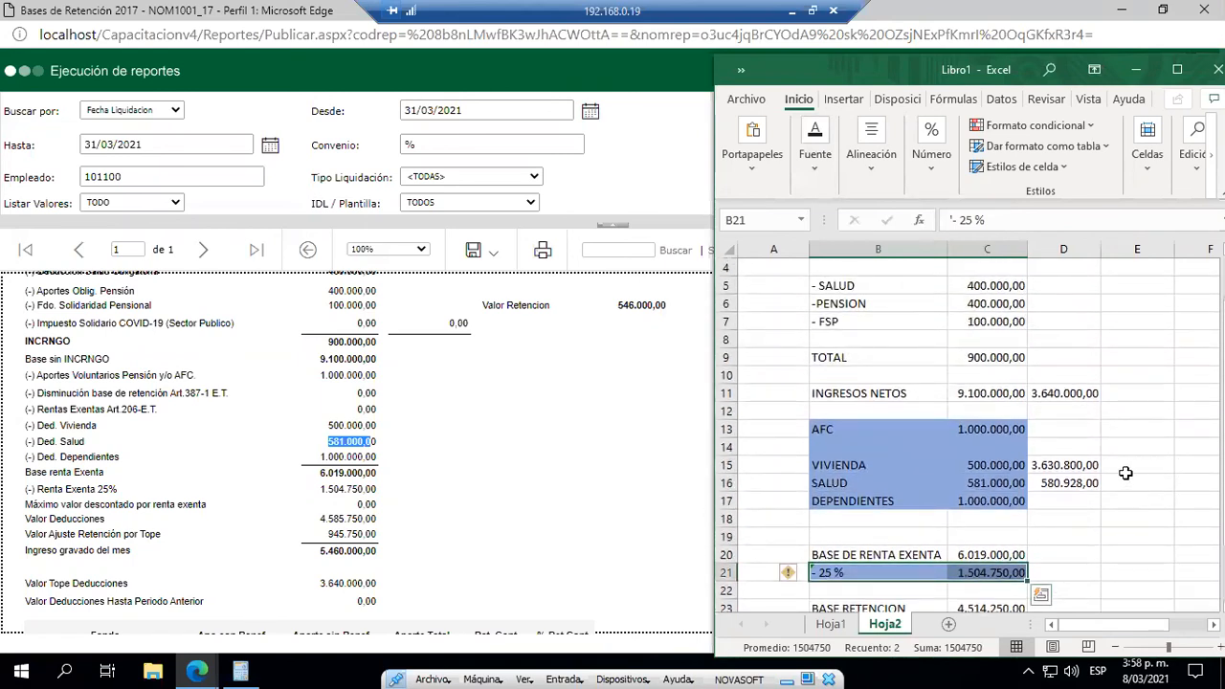
left_click(1083, 394)
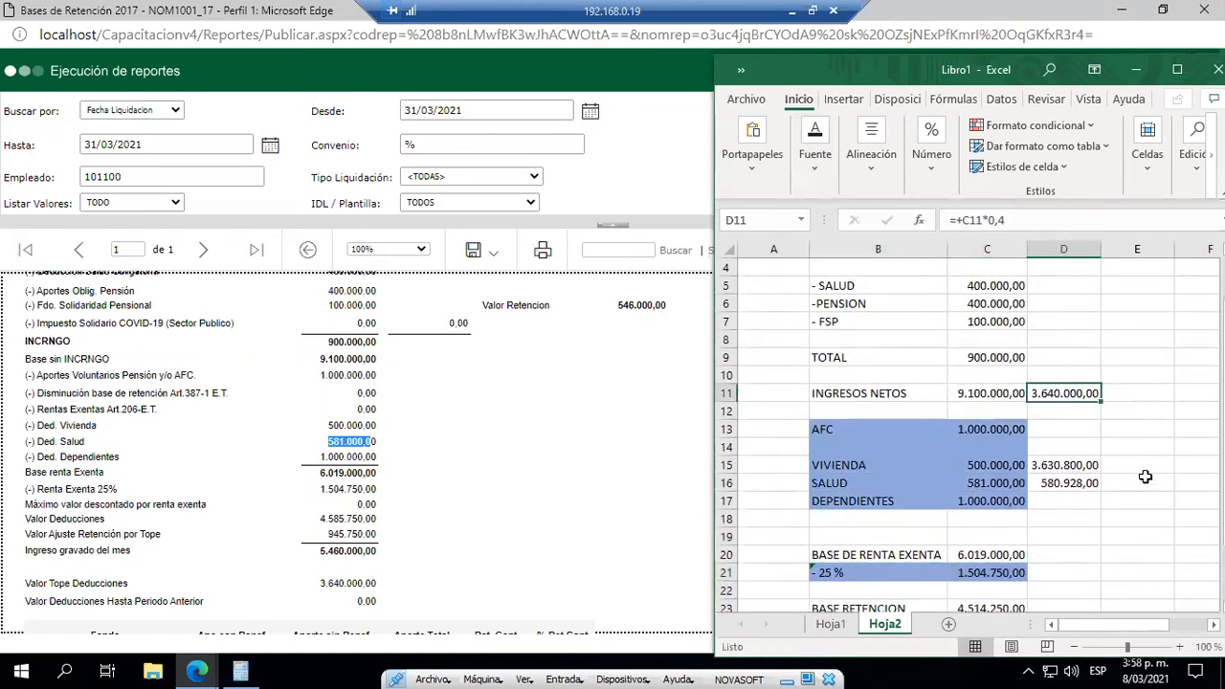
scroll(1145, 476, "down", 1)
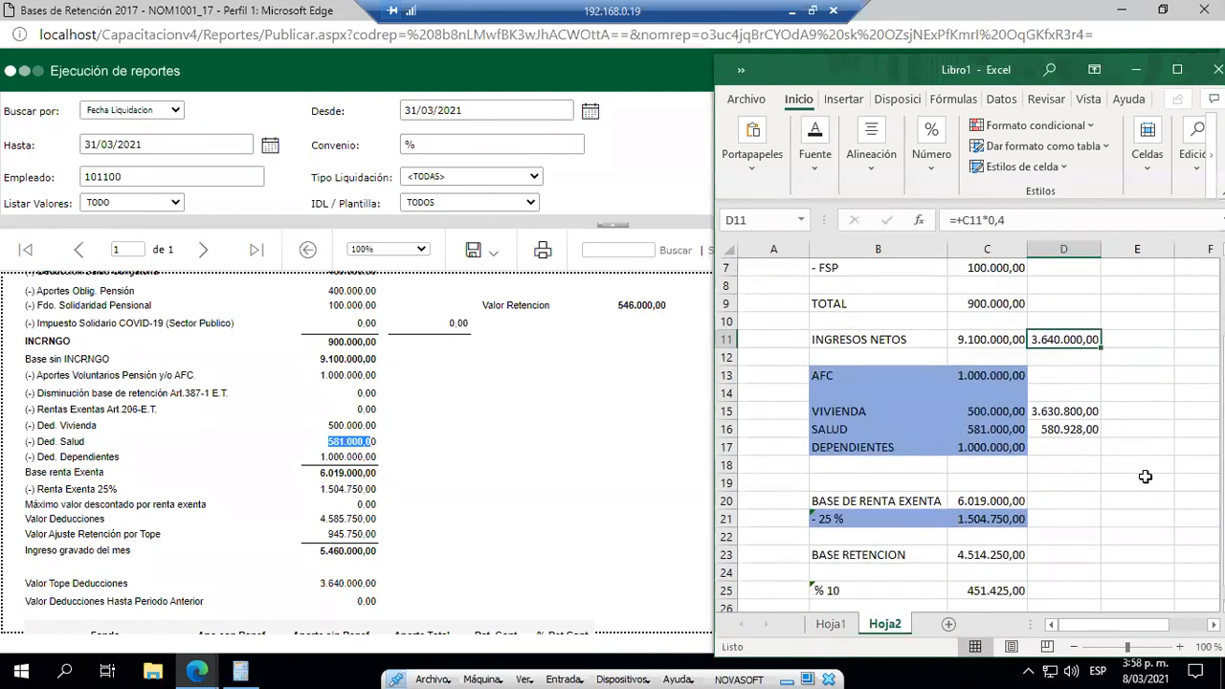
scroll(1145, 477, "down", 1)
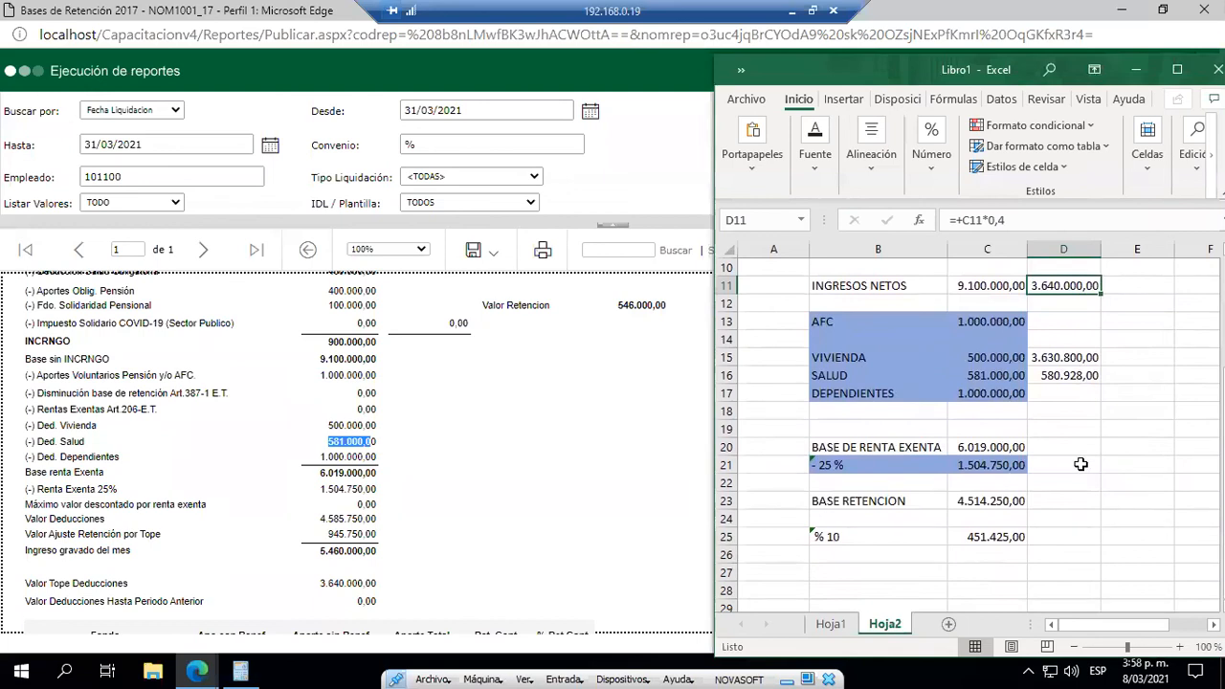
left_click(1081, 465)
type("=SUMA(")
key("Left")
key("Up")
key("Up")
key("Up")
key("Up")
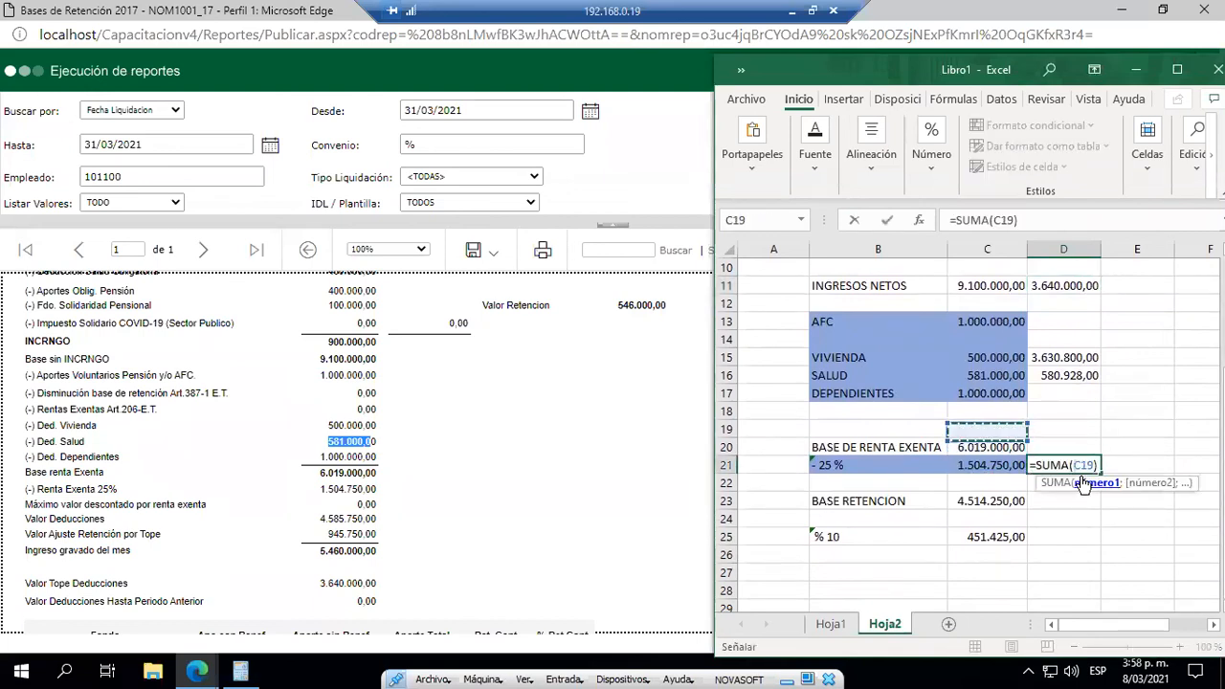
key("shift+Up")
key("shift+Up")
key("shift+Up")
key("shift+Up")
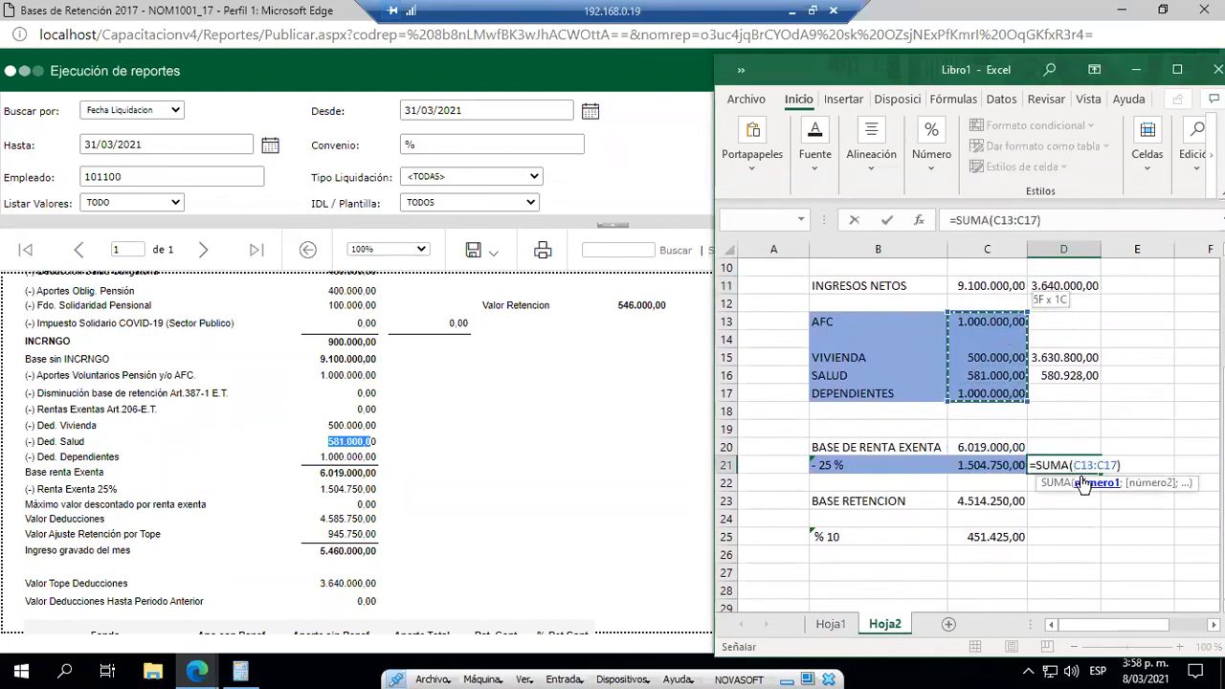
key("Return")
- Extend the formula in D21 by adding the 25 % exempt income from C21
double_click(1081, 469)
type("+")
key("Left")
key("Left")
key("Return")
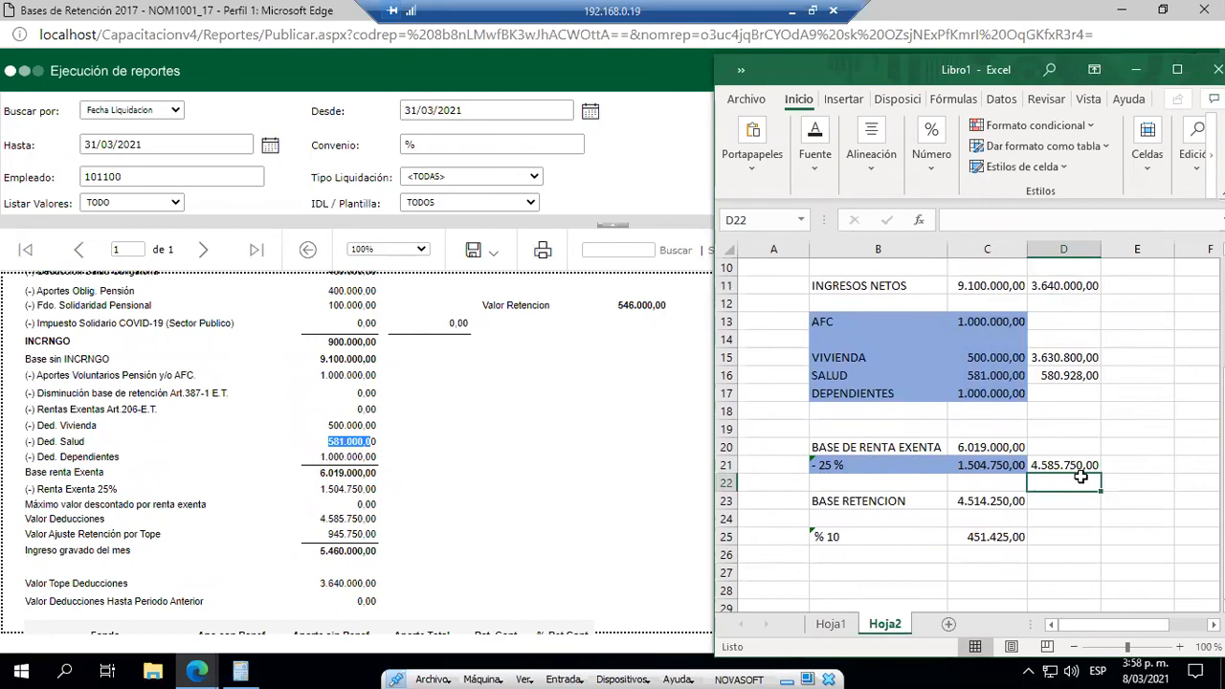
- Calculate in D24 the difference between the 40 % limit and the total deductions with +D11-D21
key("Down")
key("Down")
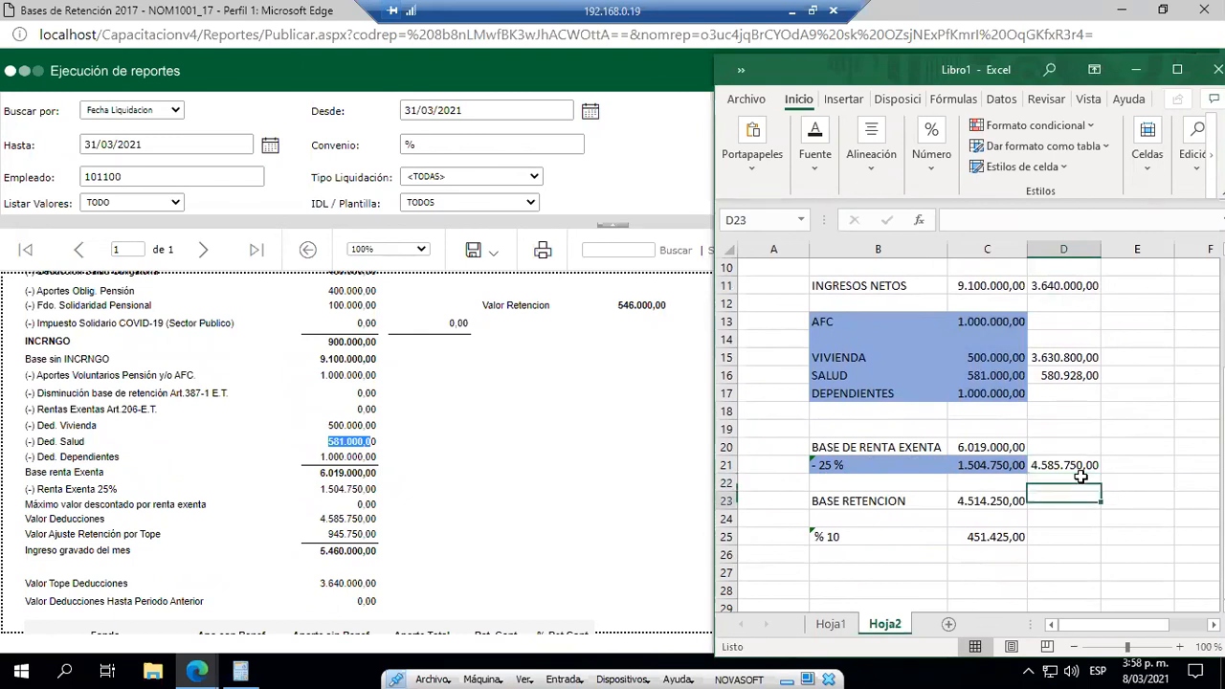
type("+")
key("Up")
key("Up")
key("Up")
key("Up")
key("Up")
key("Down")
key("Down")
key("Up")
key("Up")
key("Up")
key("Up")
key("Up")
key("Up")
key("Up")
key("Up")
key("Up")
key("Up")
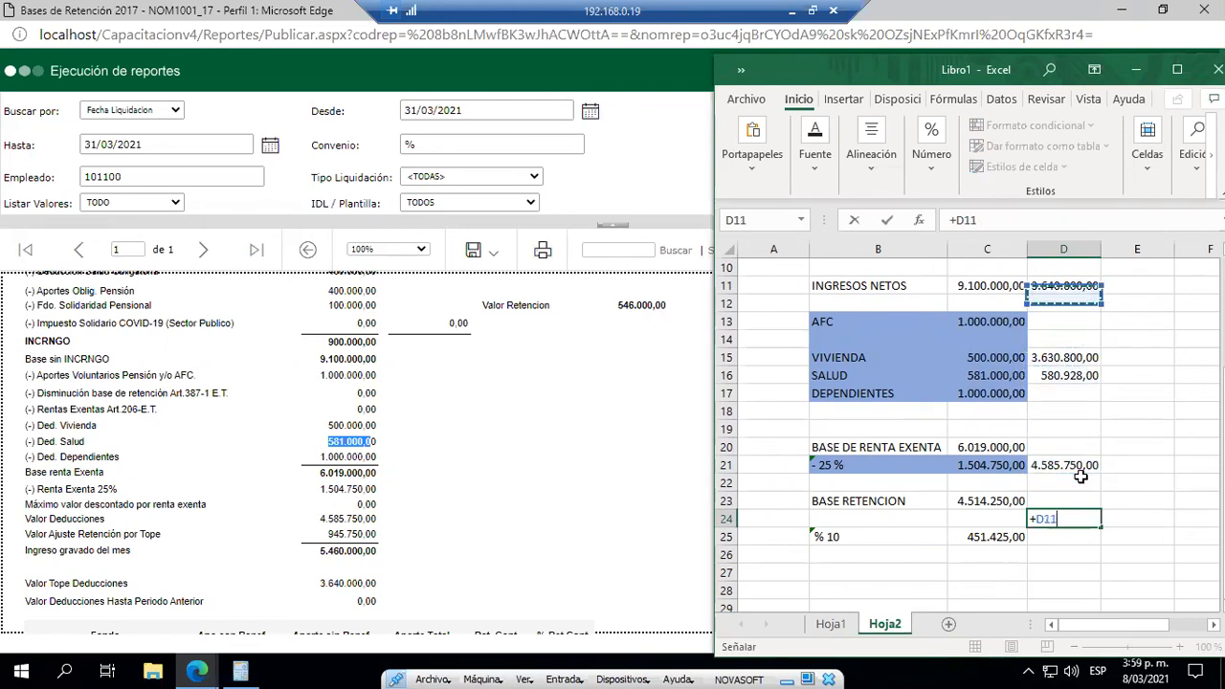
type("-")
key("Up")
key("Up")
key("Up")
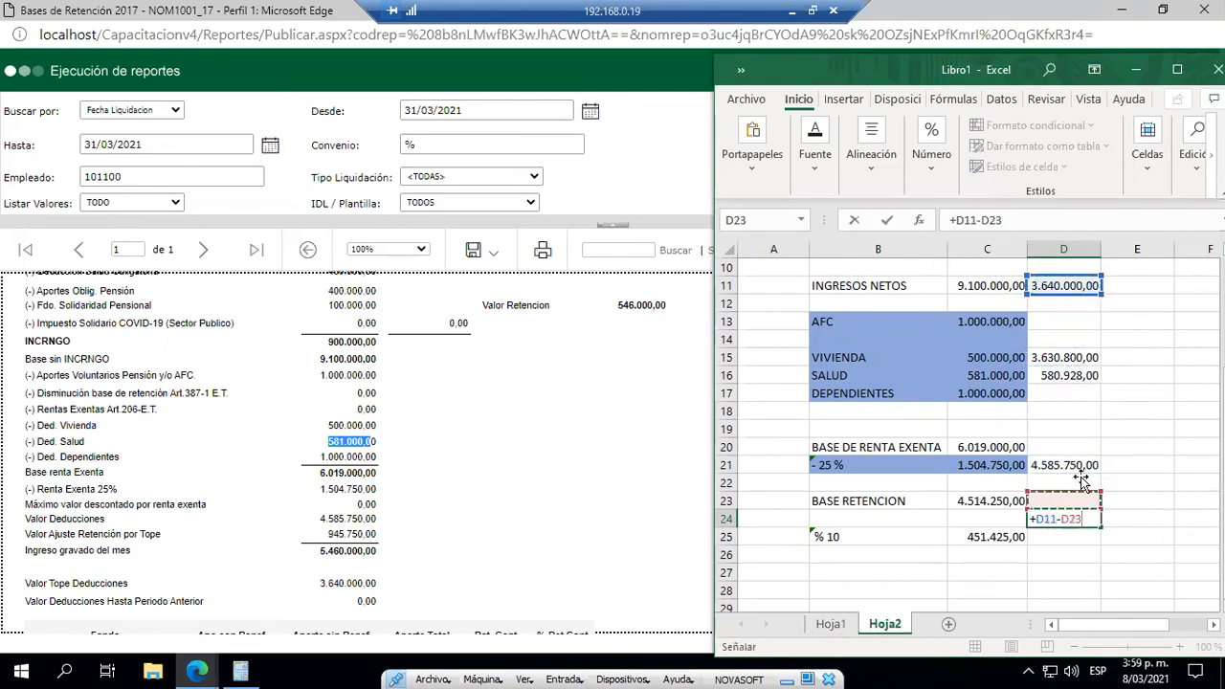
key("Return")
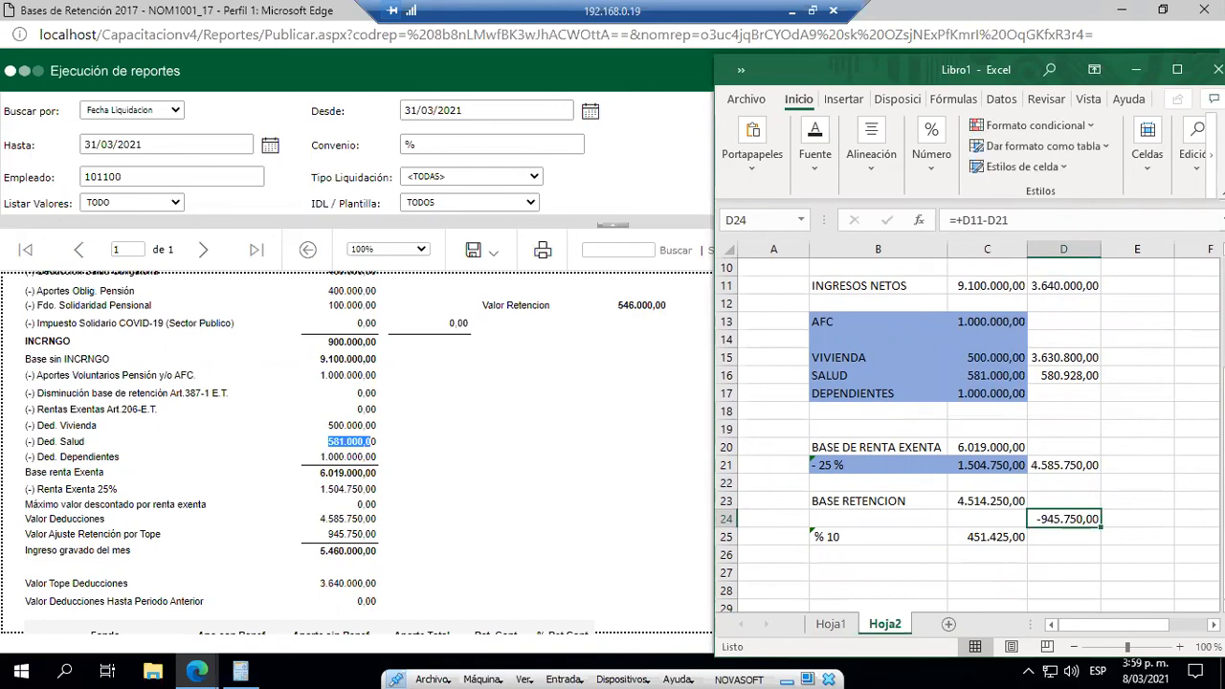
- Compare the report's Valor Ajuste Retención por Tope with the difference calculated in D24
left_click(212, 589)
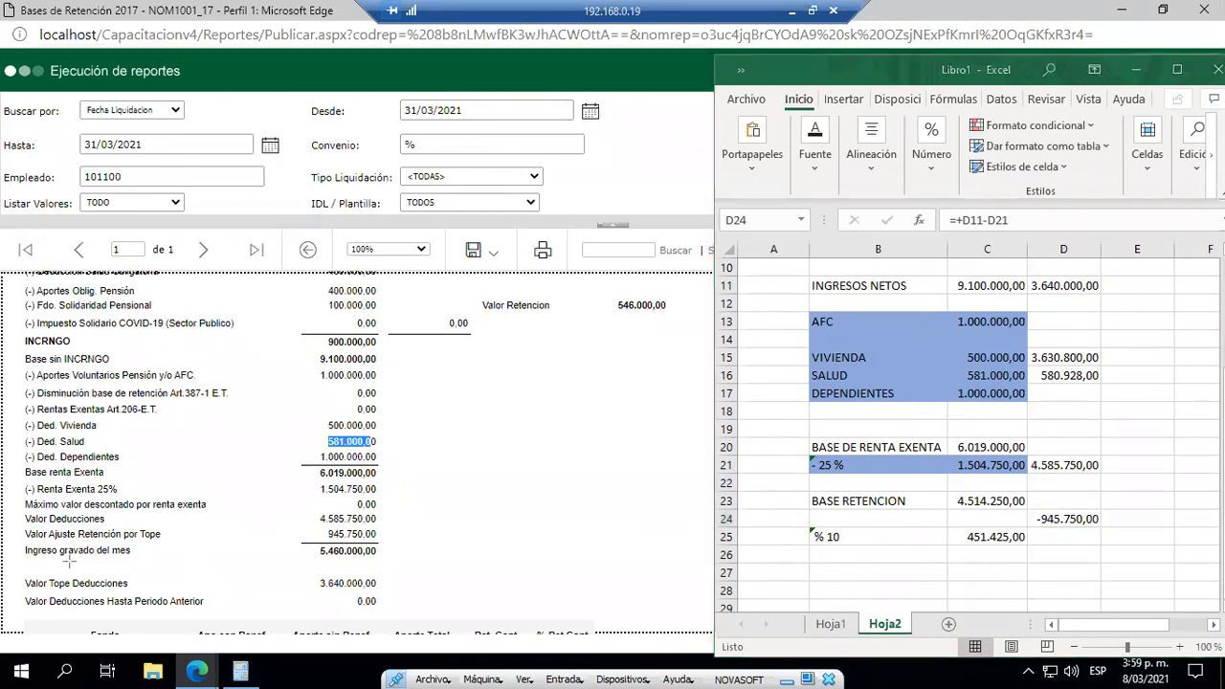
mouse_move(17, 524)
left_mouse_down()
mouse_move(136, 546)
mouse_move(387, 548)
left_mouse_up()
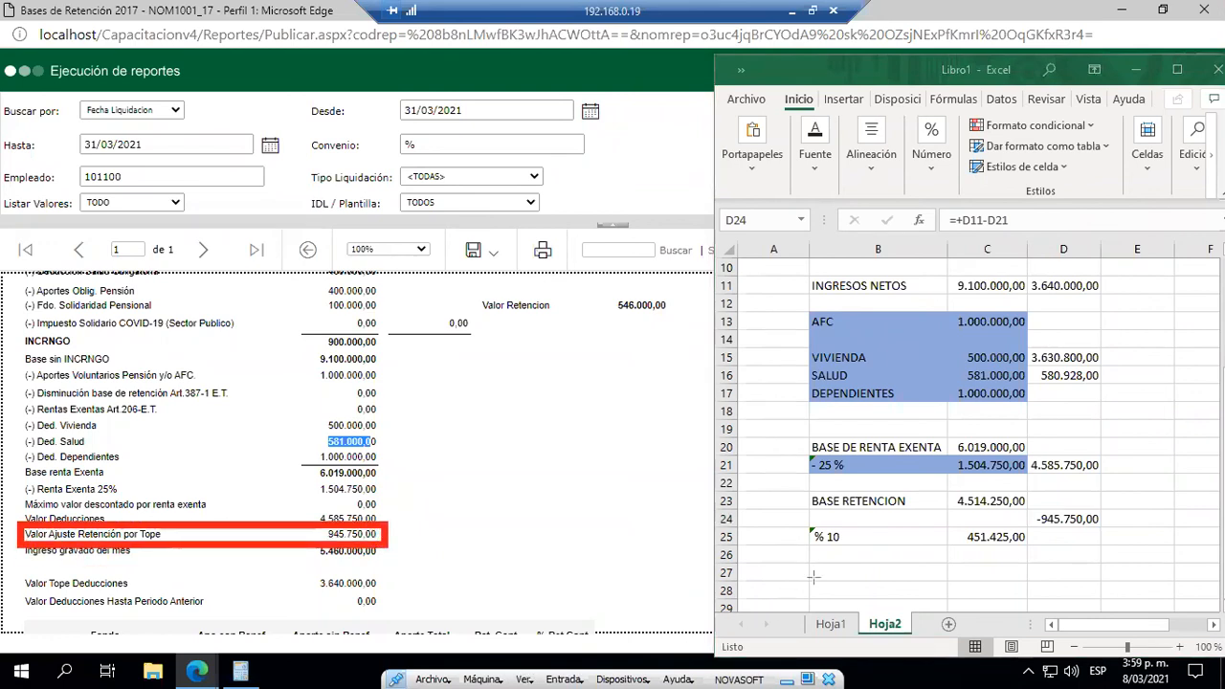
mouse_move(1023, 507)
left_mouse_down()
mouse_move(1066, 533)
mouse_move(1105, 529)
left_mouse_up()
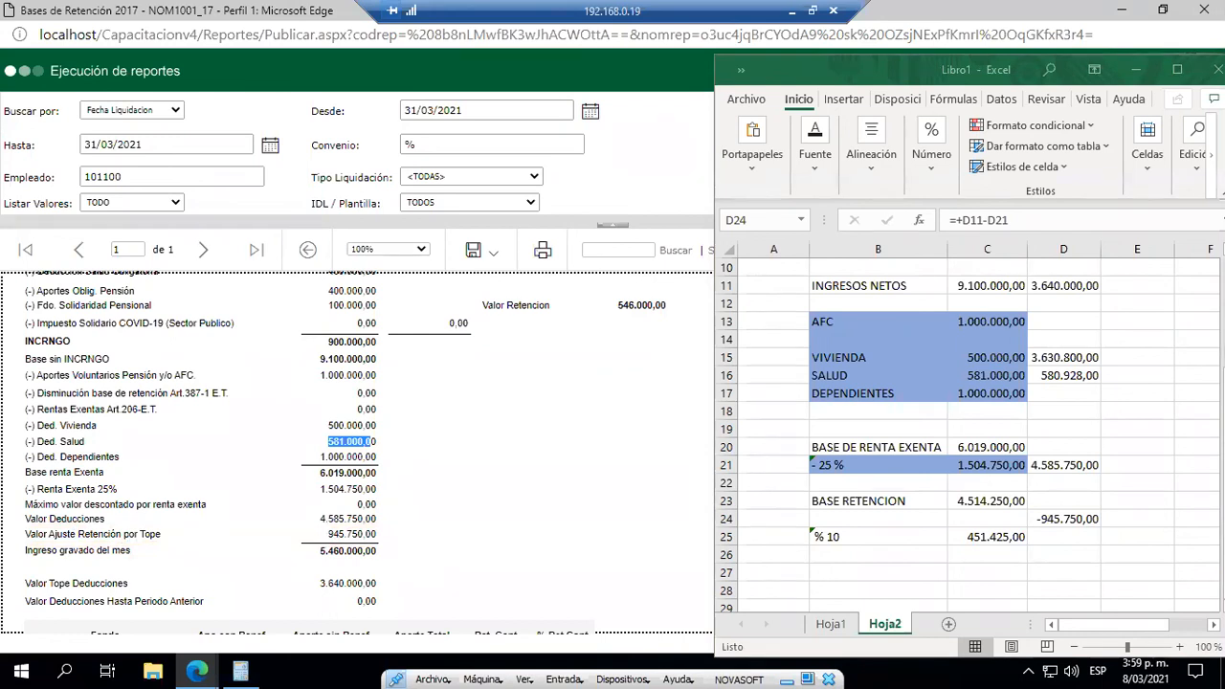
- Review the INGRESOS NETOS amount in C11 and the 40 % limit formula in D11
left_click(976, 575)
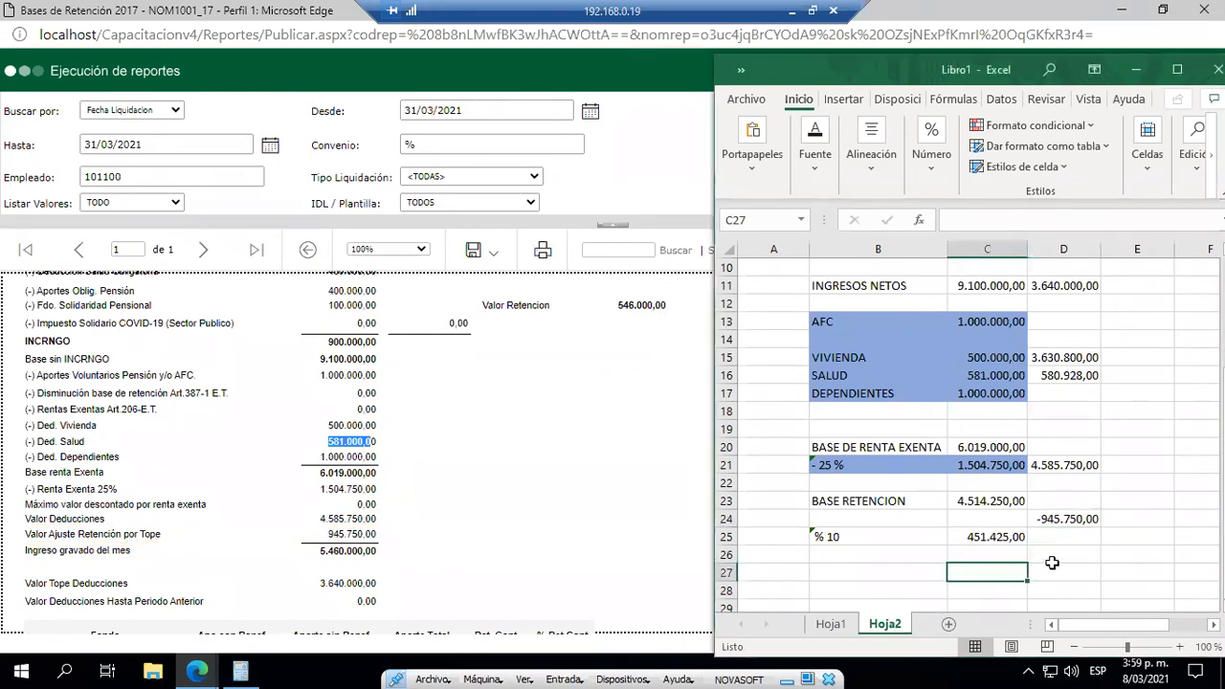
scroll(1129, 396, "up", 2)
left_click(1002, 393)
left_click(1064, 397)
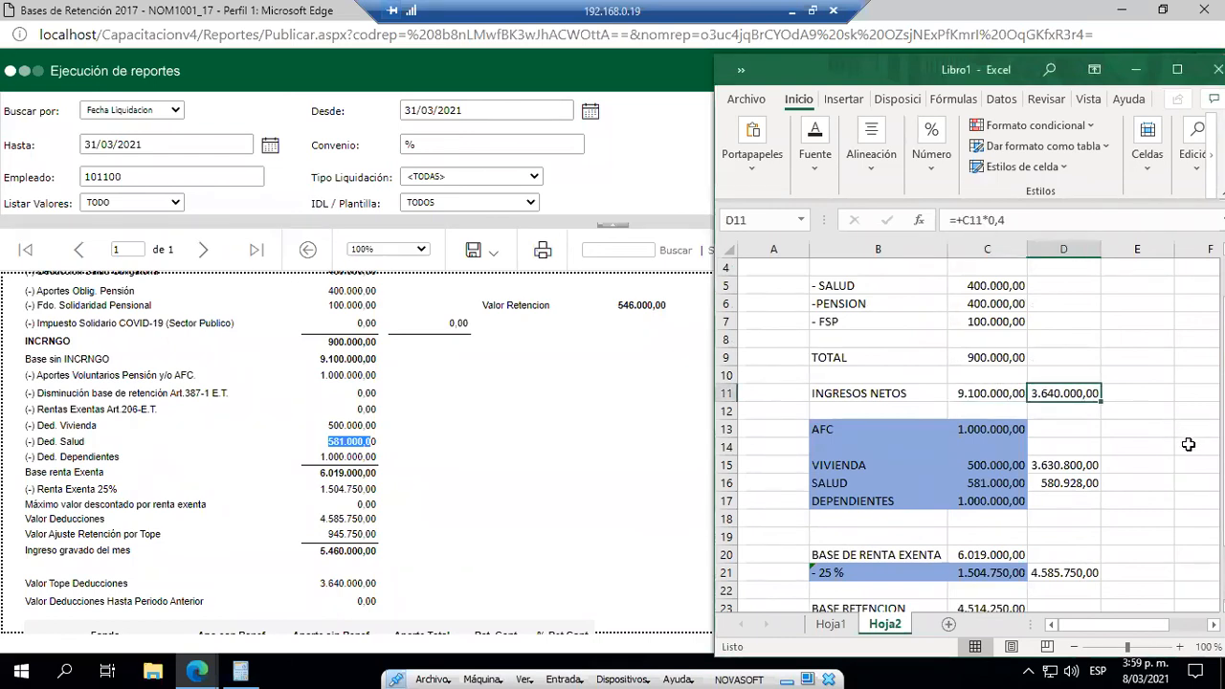
key("F2")
key("Escape")
scroll(1163, 473, "down", 3)
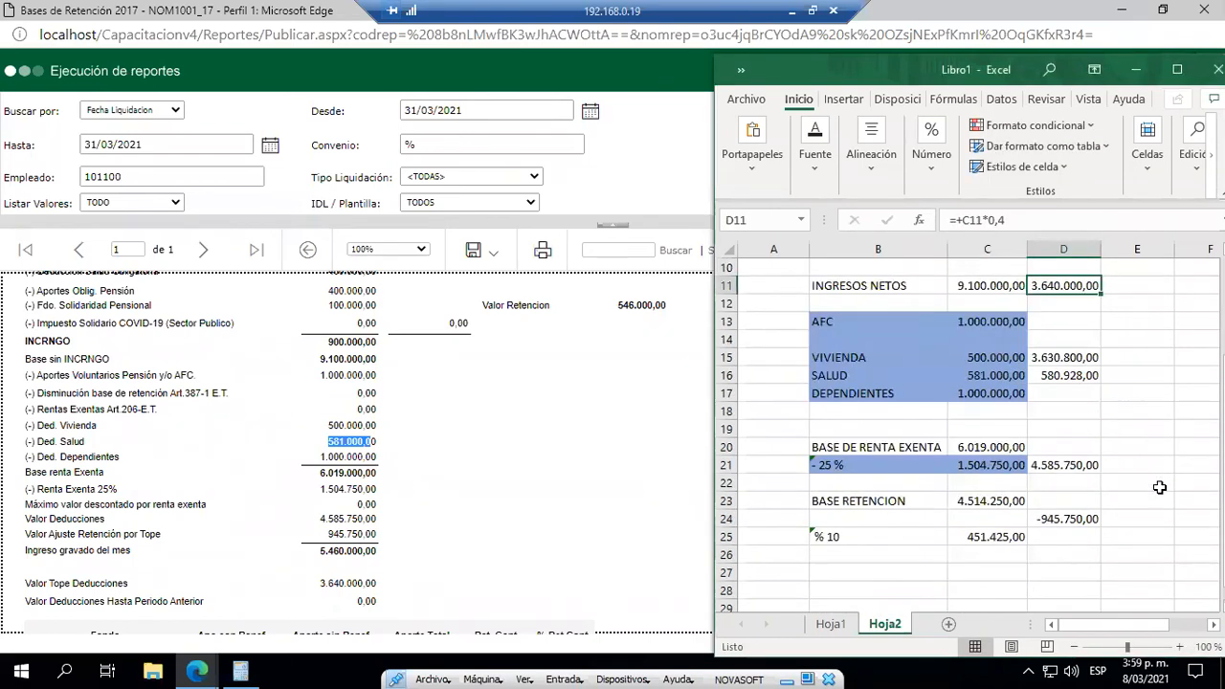
- Enter the label BASE in cell B27, below the % 10 row
left_click(992, 517)
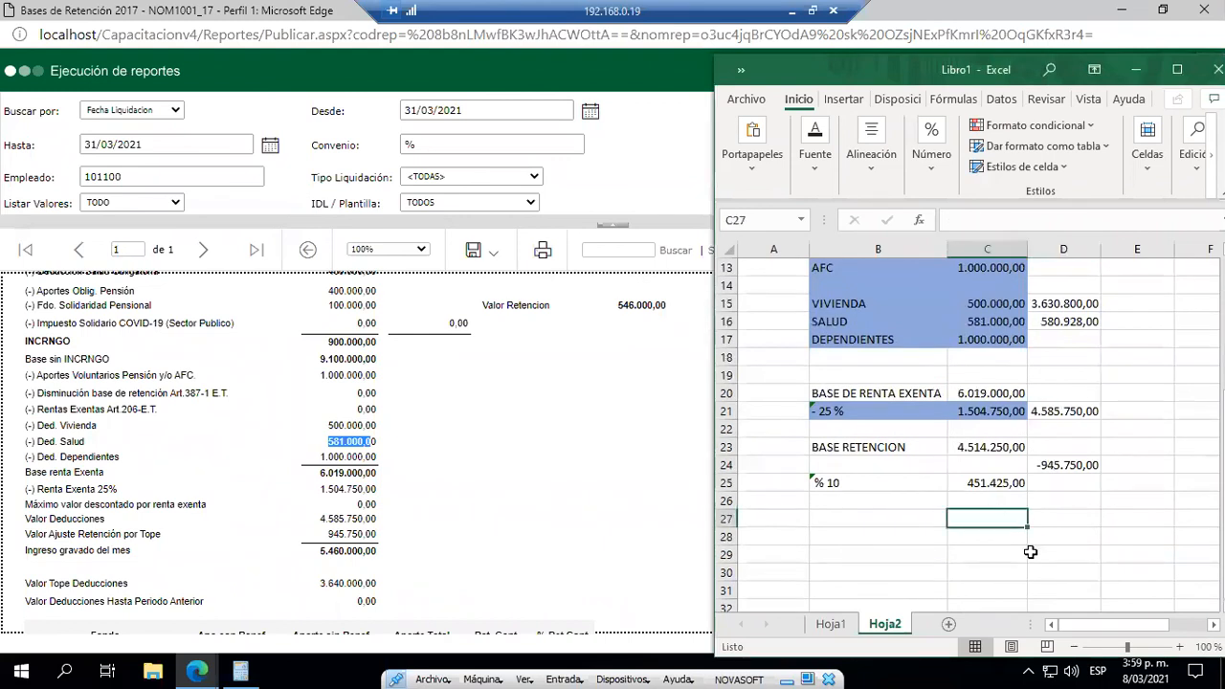
key("Left")
type("BASE")
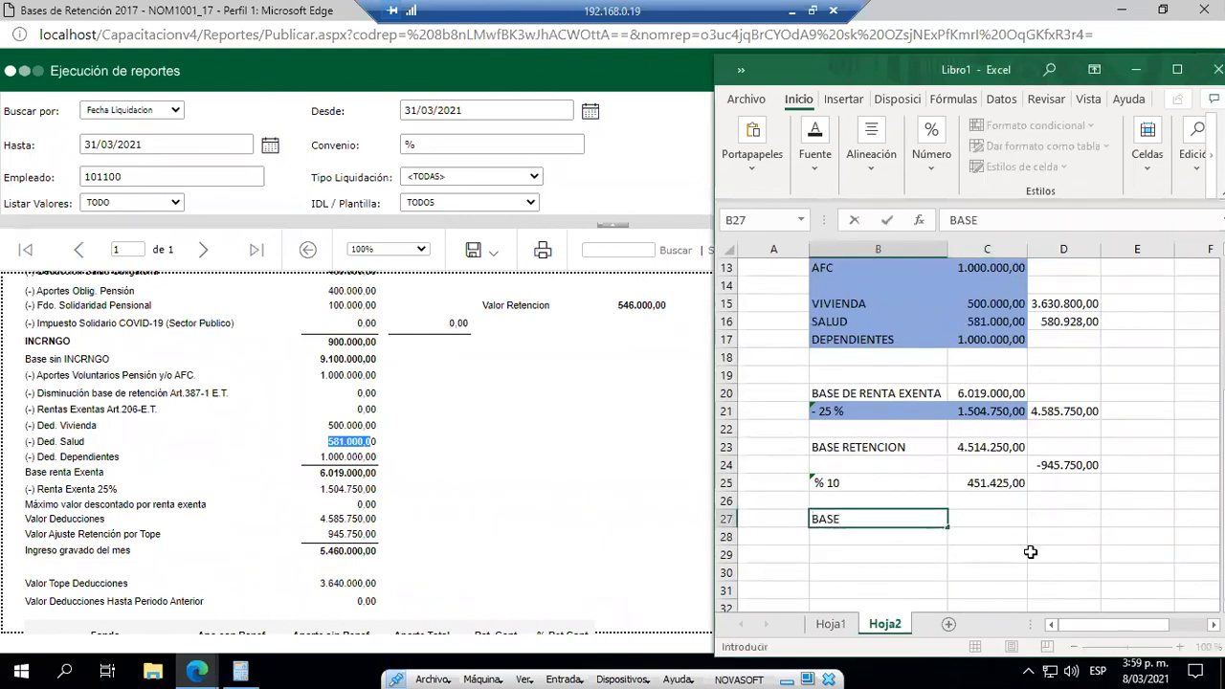
key("Return")
- Calculate the BASE in C27 as net income minus the 40 % limit with +C11-D11
key("Up")
key("Right")
type("+")
key("Up")
key("Up")
key("Up")
key("Up")
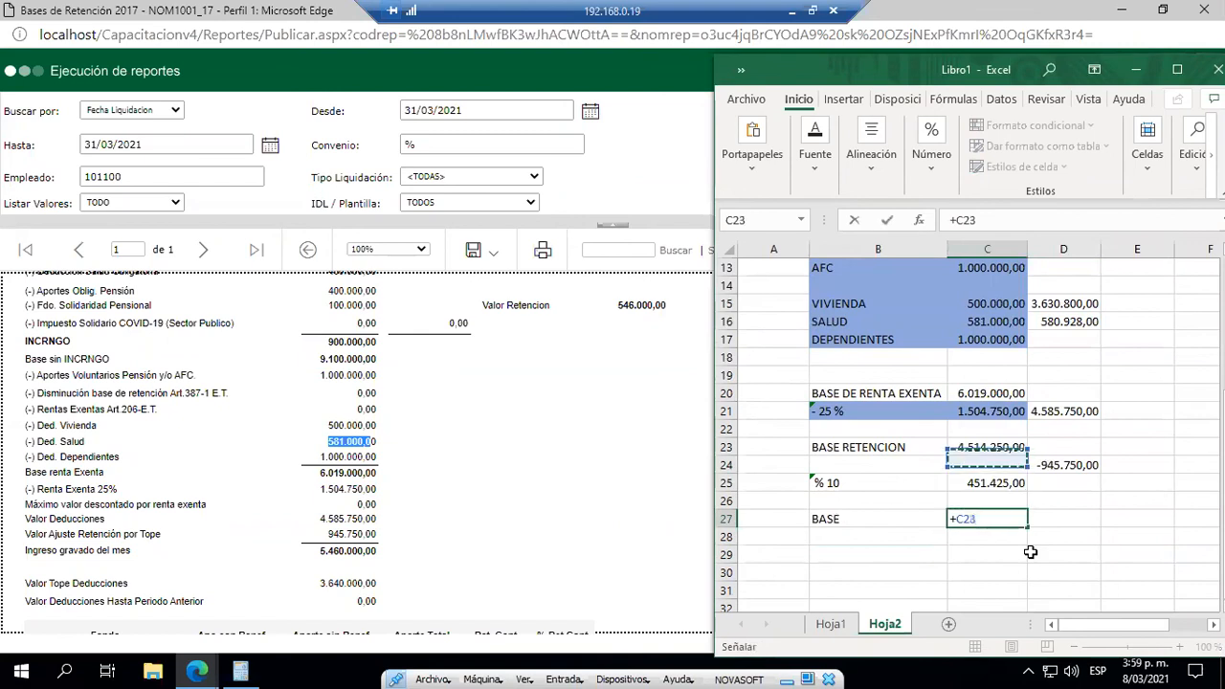
key("Up")
key("Up")
key("Up")
key("Up")
key("Up")
key("Up")
key("Up")
key("Up")
key("Up")
key("Up")
key("Up")
key("Up")
key("Up")
key("Up")
key("Up")
key("Up")
key("Down")
key("Down")
key("Down")
key("Down")
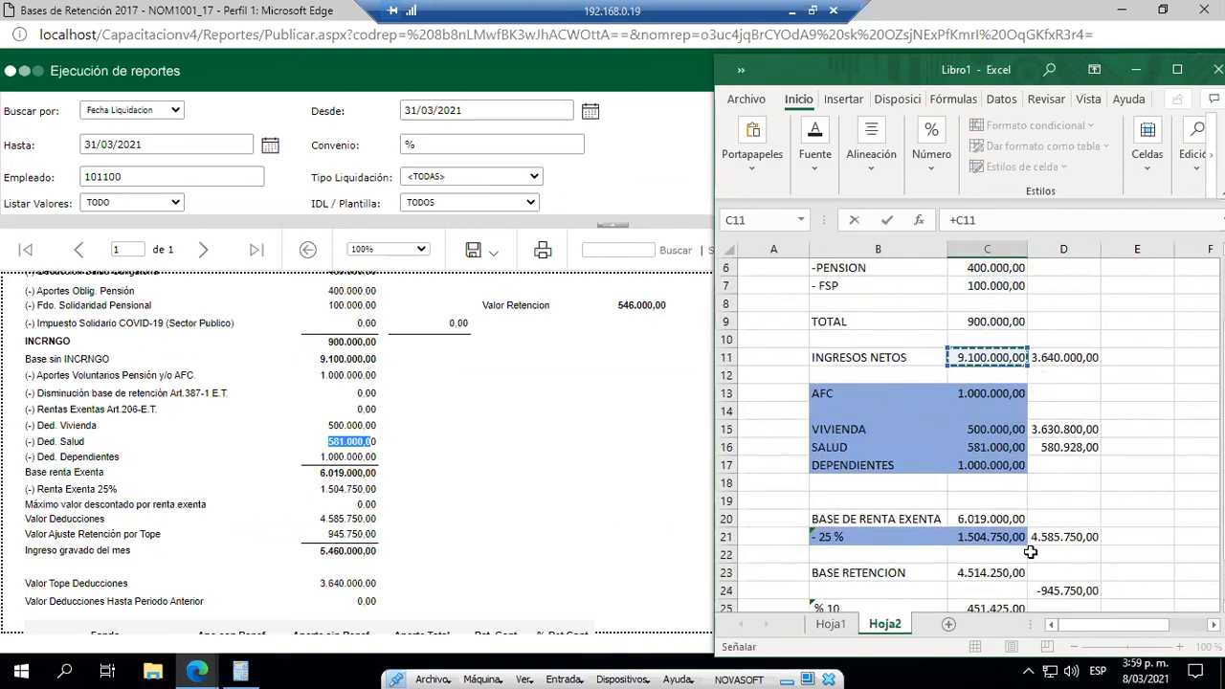
type("-")
key("Right")
key("Up")
key("Up")
key("Up")
key("Up")
key("Up")
key("Up")
key("Up")
key("Up")
key("Up")
key("Up")
key("Up")
key("Up")
key("Up")
key("Up")
key("Up")
key("Up")
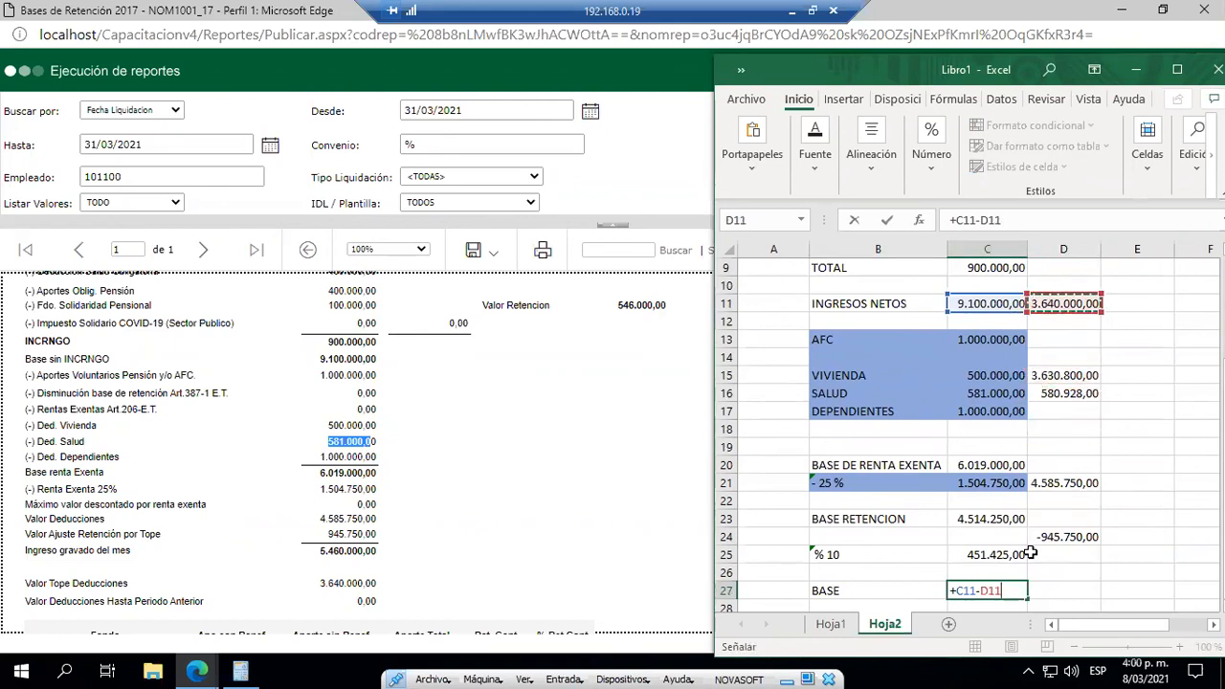
key("Return")
key("Up")
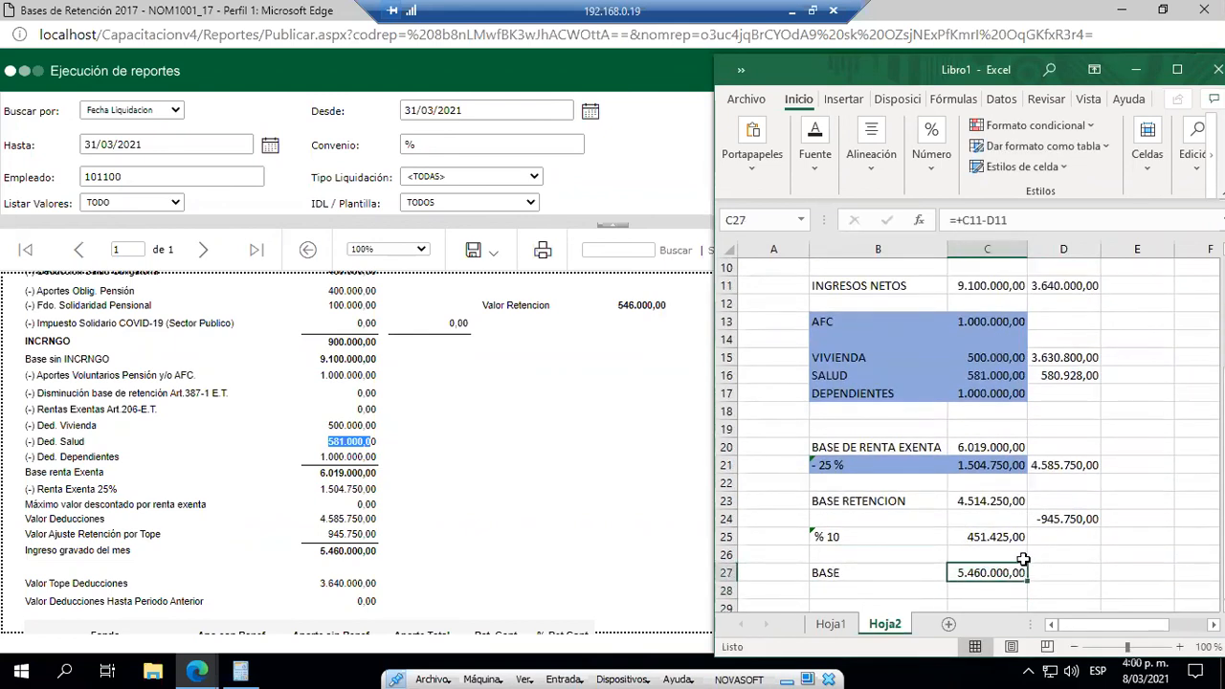
- Fill the BASE row cells B27:C27 with a light gold theme colour
left_click_drag(895, 579, 964, 575)
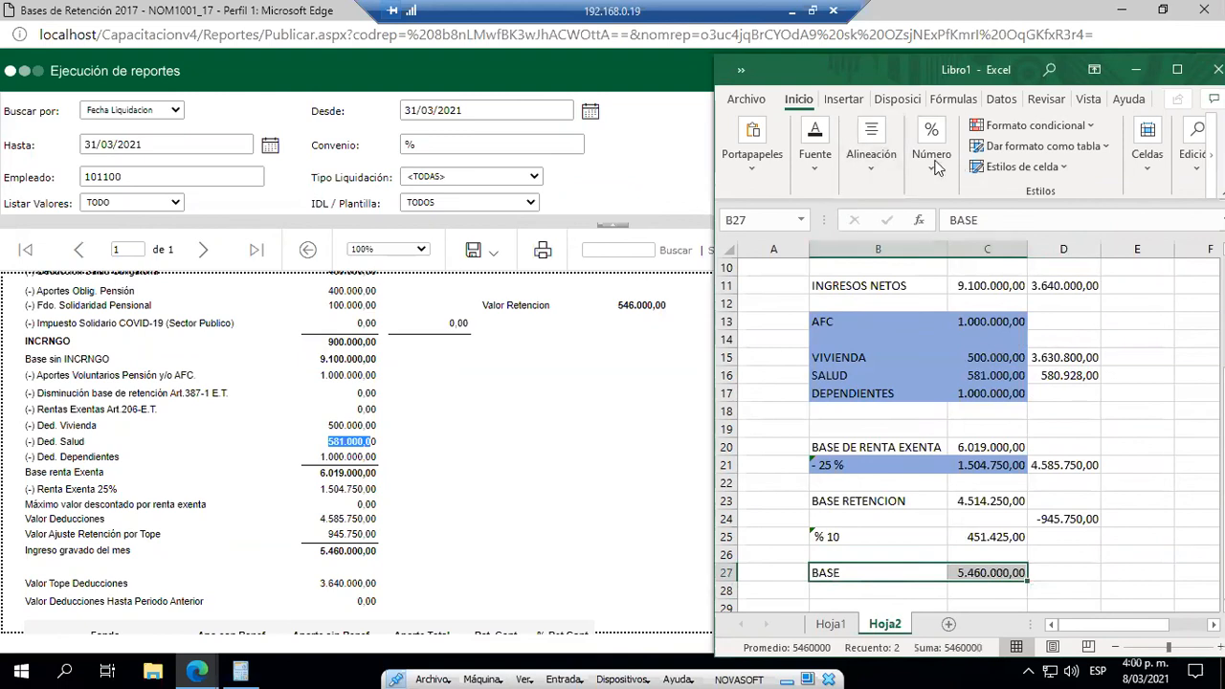
left_click(828, 170)
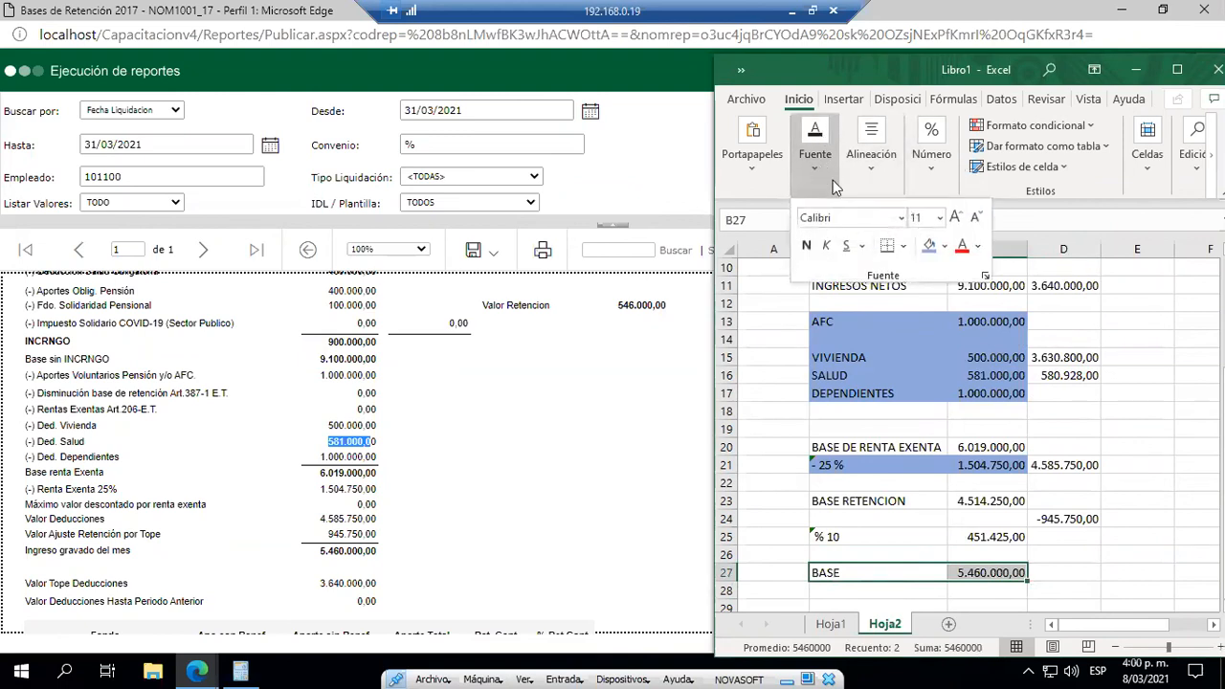
left_click(943, 246)
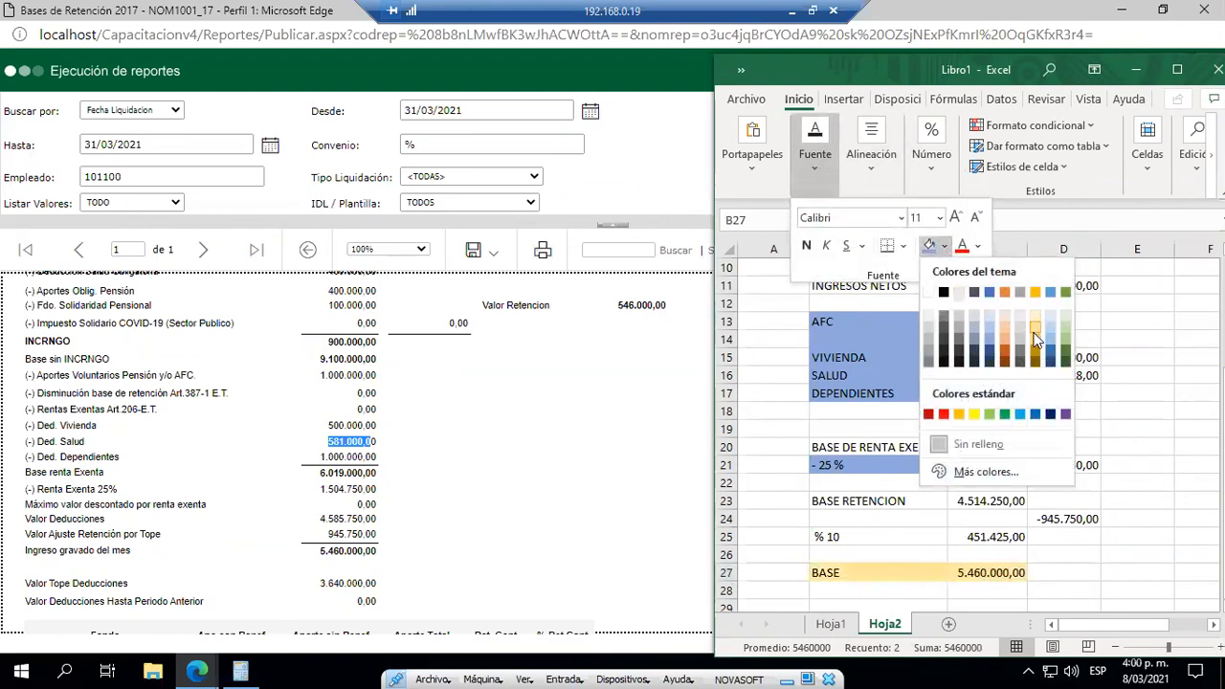
left_click(1036, 337)
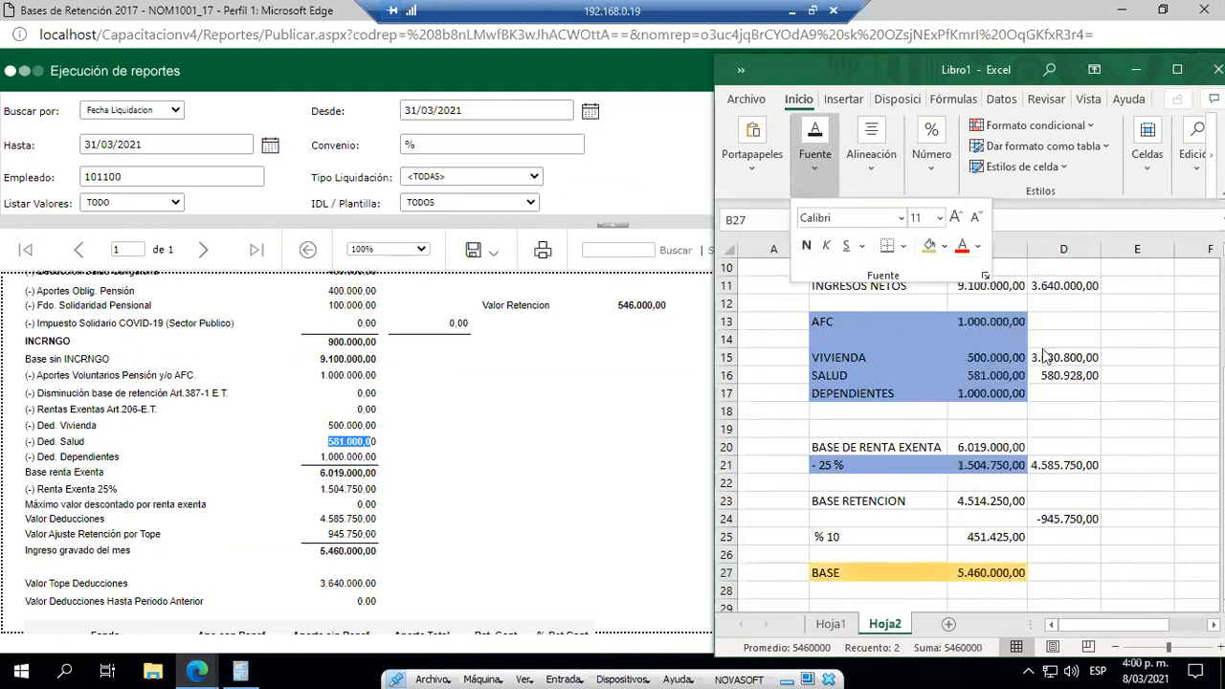
left_click(900, 550)
left_click(986, 572)
- Check the Porcentaje Retención in the report and enter 10 in cell C28, below the BASE amount
scroll(414, 541, "down", 1)
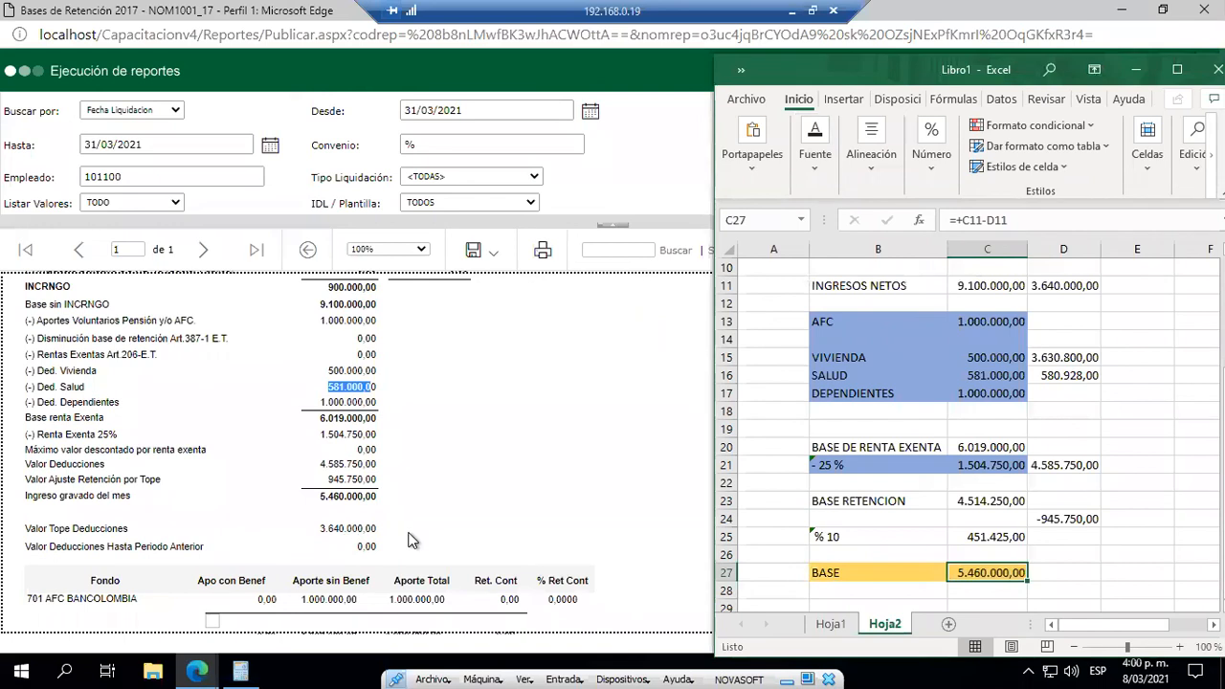
scroll(405, 517, "up", 8)
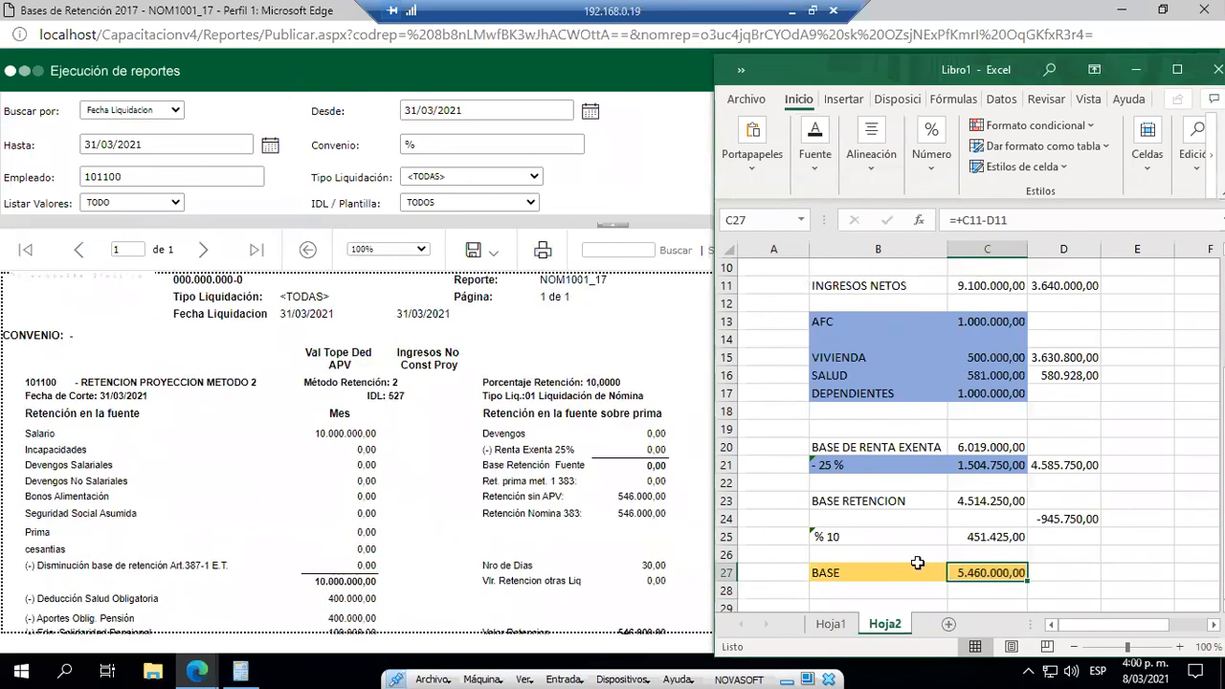
scroll(919, 563, "down", 2)
left_click(980, 483)
type("10")
key("Return")
- Label cell B28 as % MET 2, with a leading apostrophe and space so it is stored as text
left_click(929, 483)
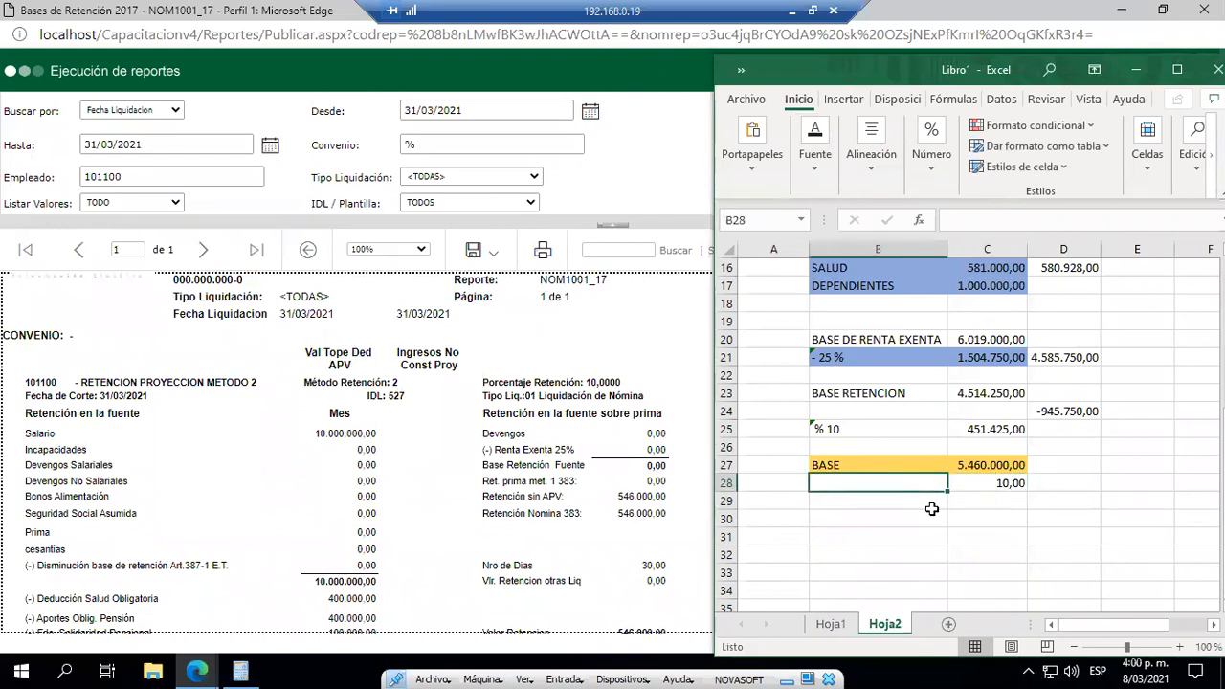
type("'")
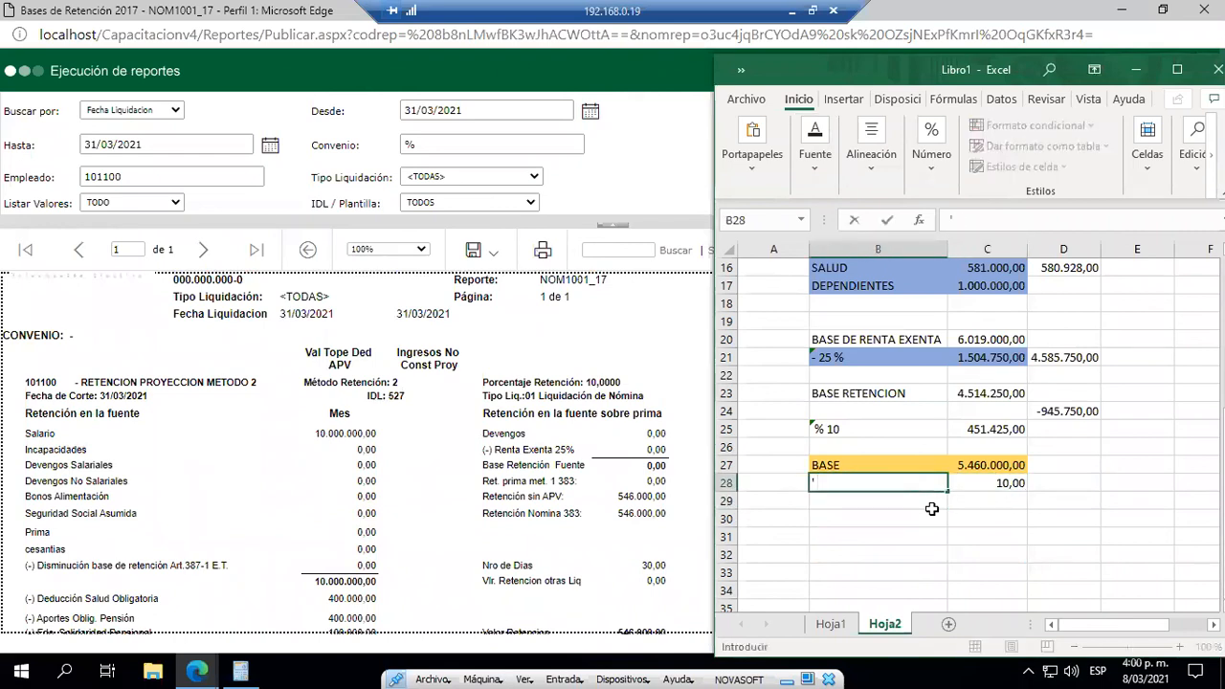
type(" 5 MET 2")
key("Return")
key("Up")
key("F2")
key("shift+Left")
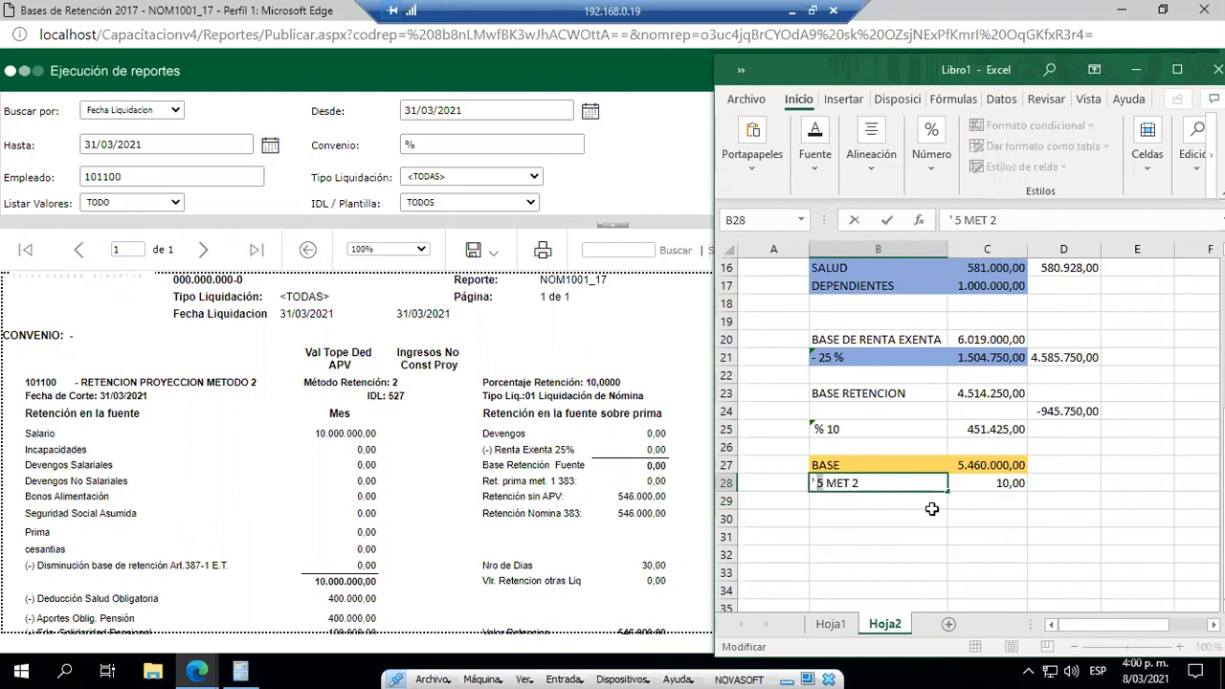
type("%")
key("Return")
- Enter the label VALOR RETENCION in cell B29
type("+")
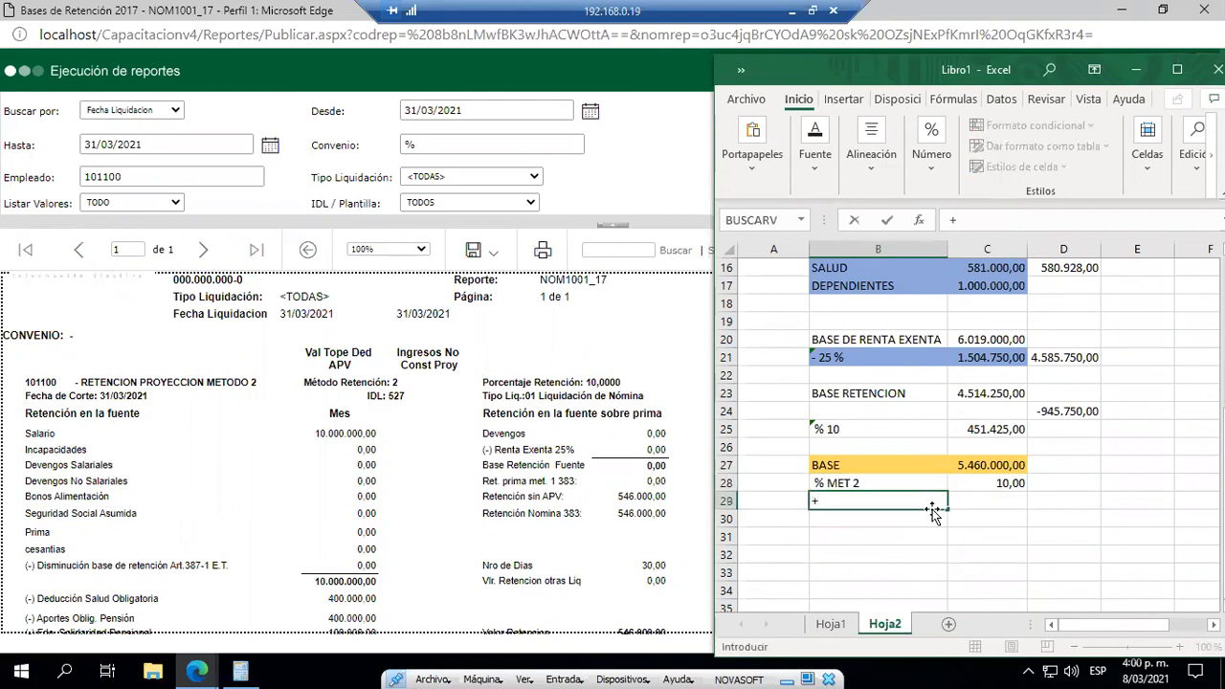
key("BackSpace")
type("VALOR RETE")
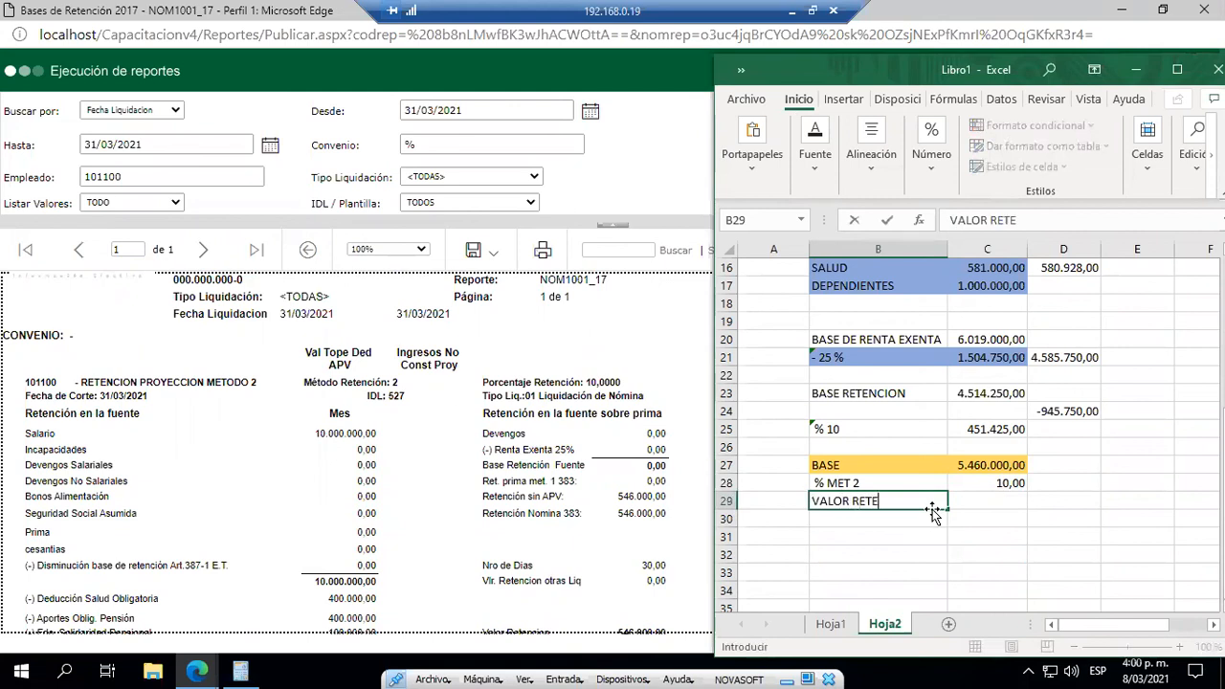
type("NCION")
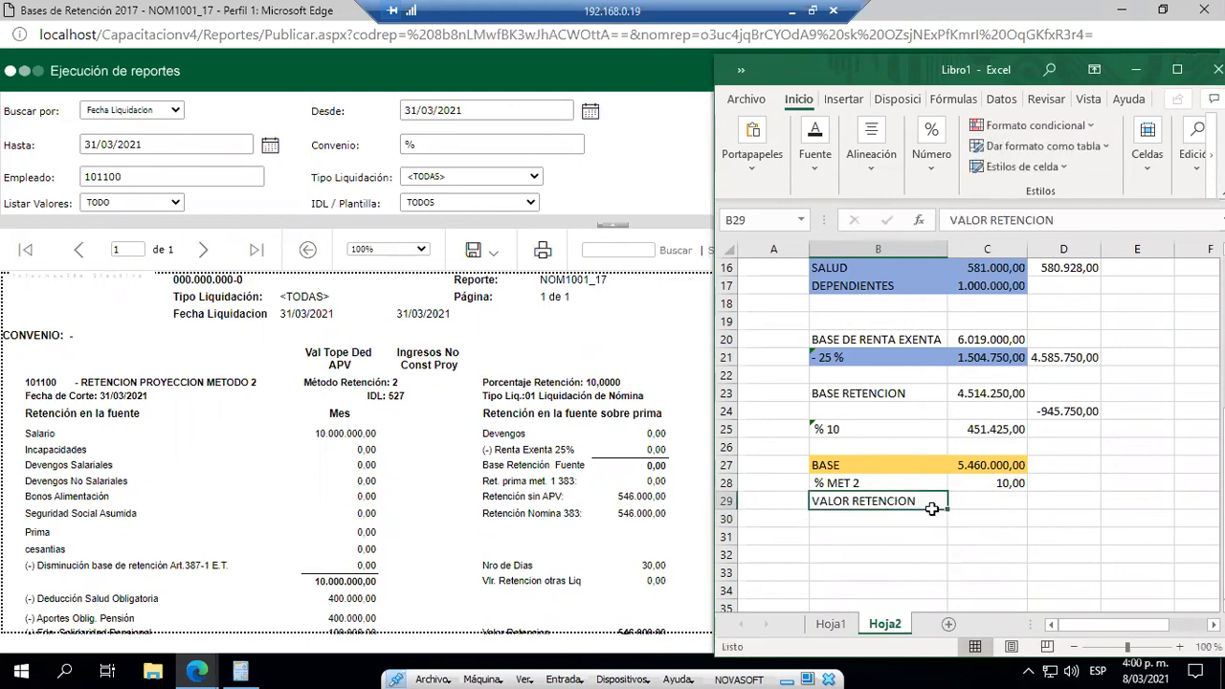
- Calculate the withholding value in C29 with the formula =+C27*C28/100
key("Tab")
type("+")
key("Up")
key("Up")
type("*")
key("Up")
key("Return")
key("Up")
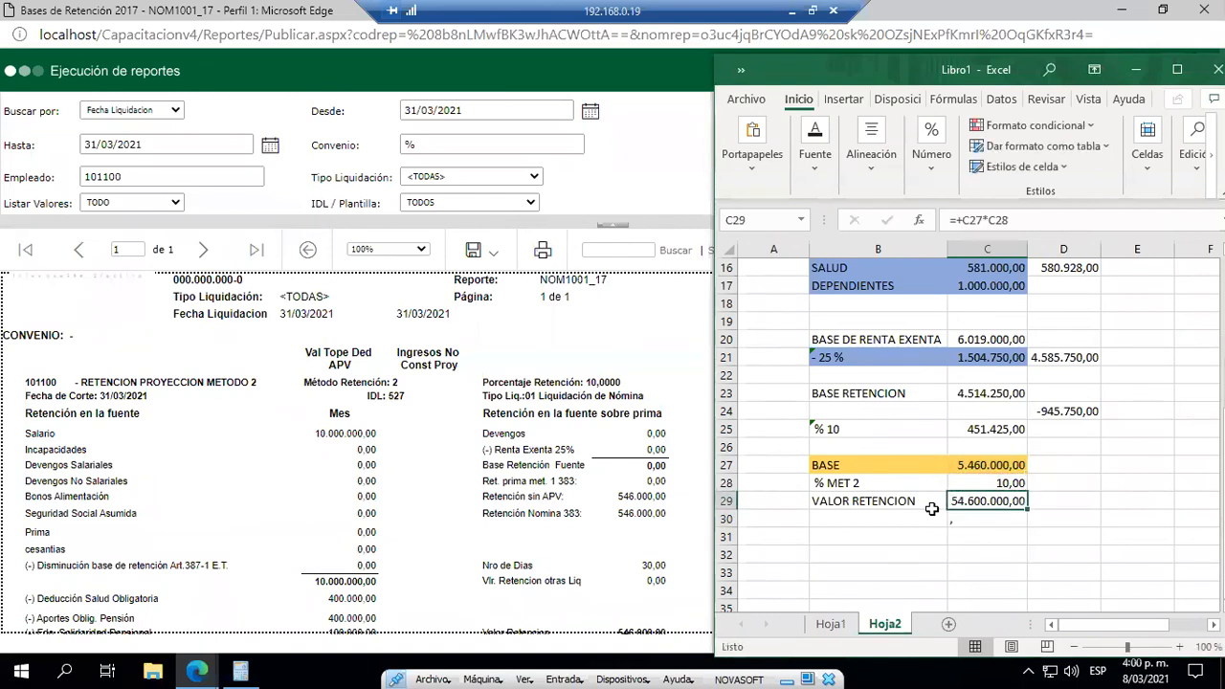
key("F2")
type("/10")
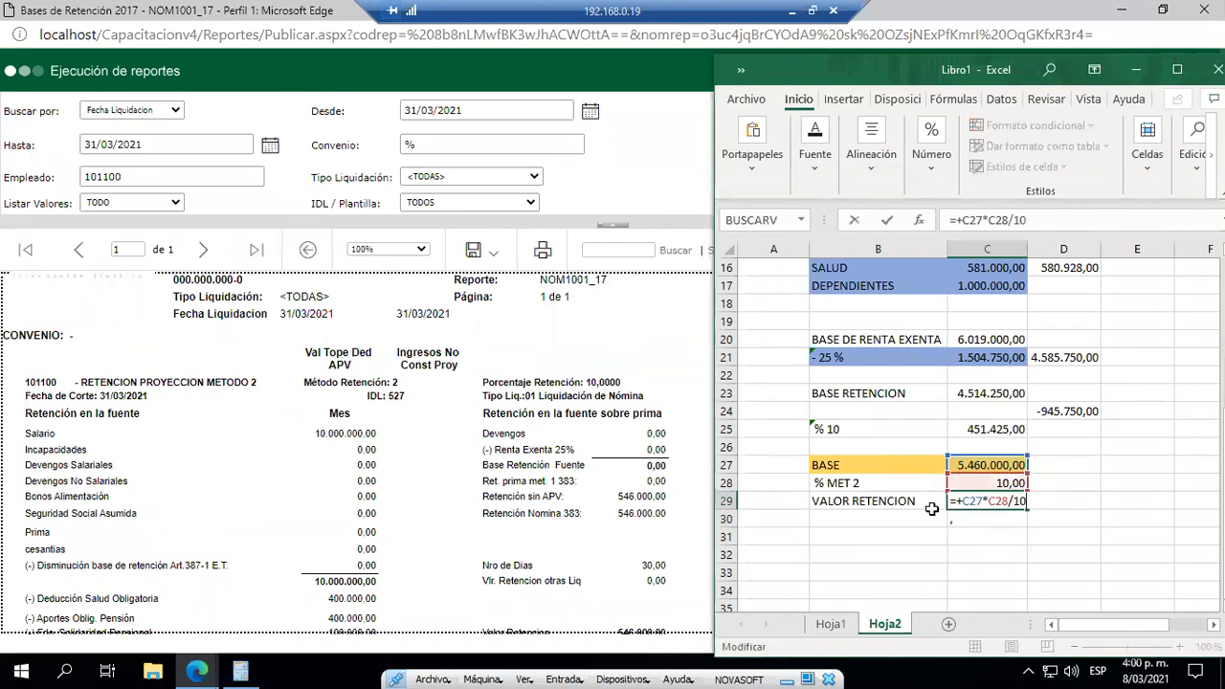
key("Return")
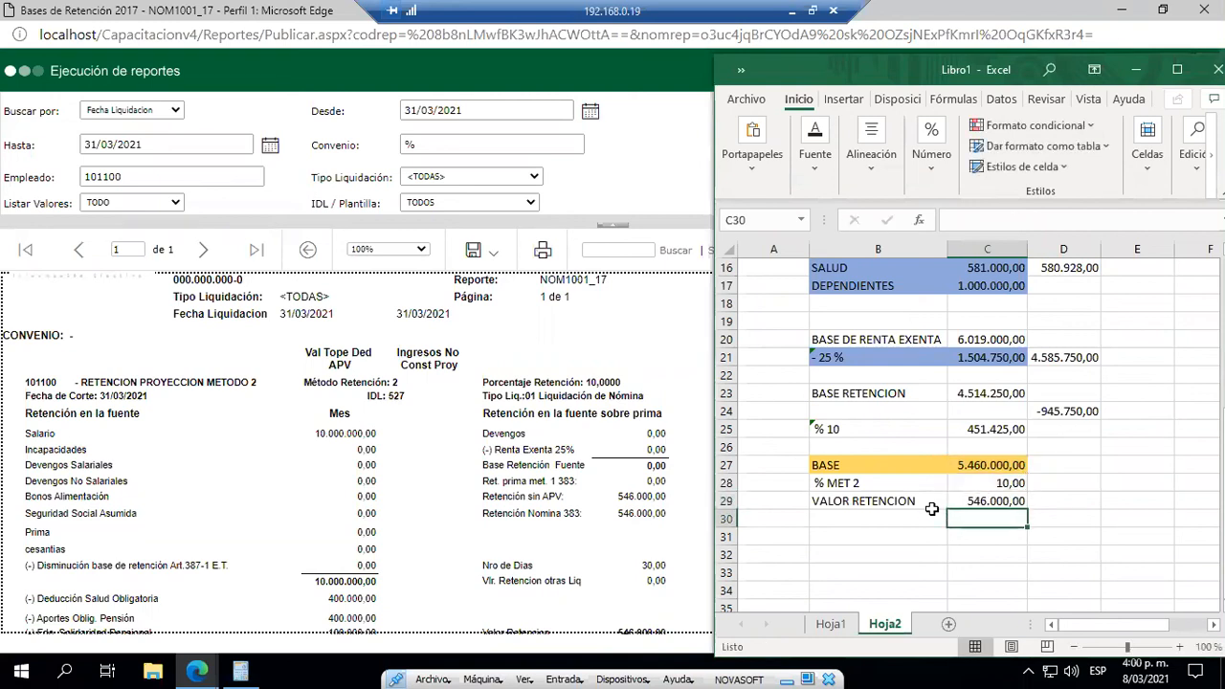
- Compare the VALOR RETENCION in C29 with the report's Retención Nomina 383 amount
left_click(988, 498)
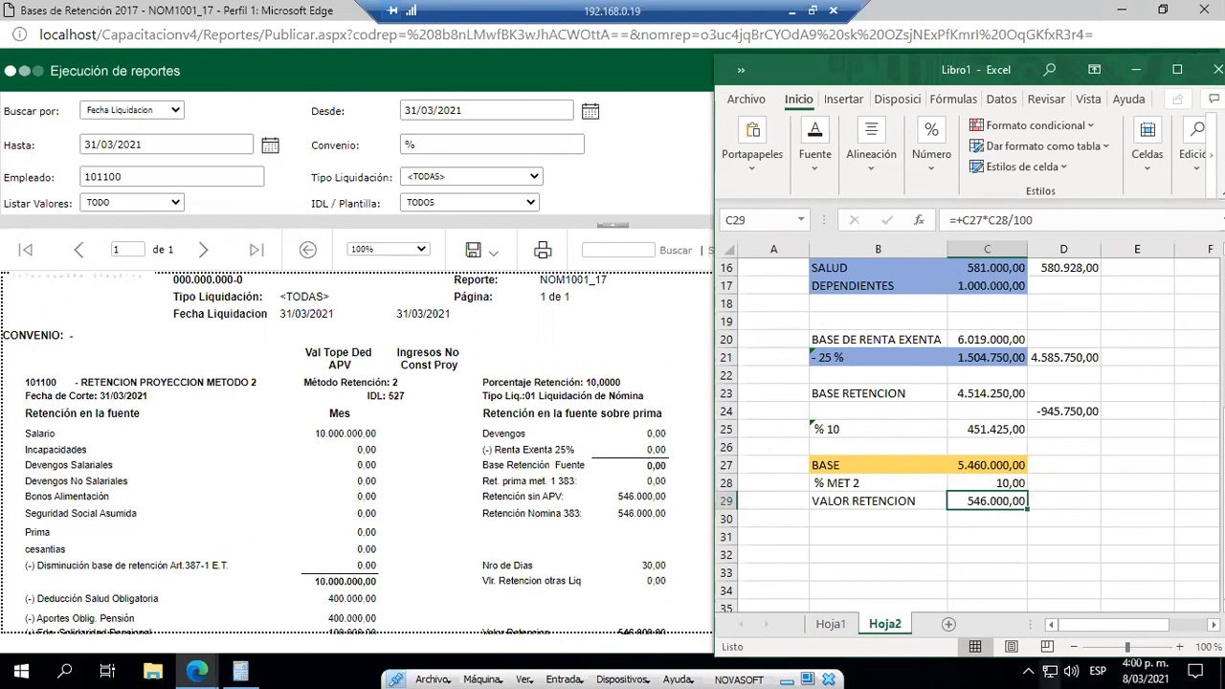
left_click(1051, 672)
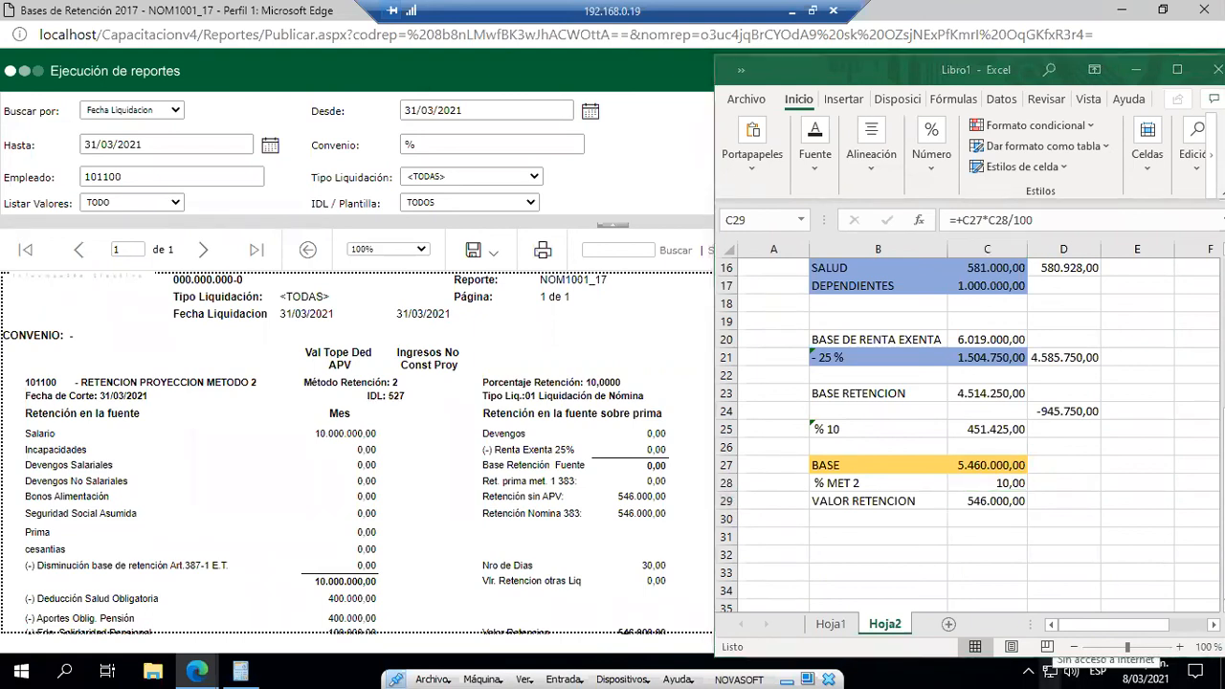
left_click_drag(805, 487, 1061, 524)
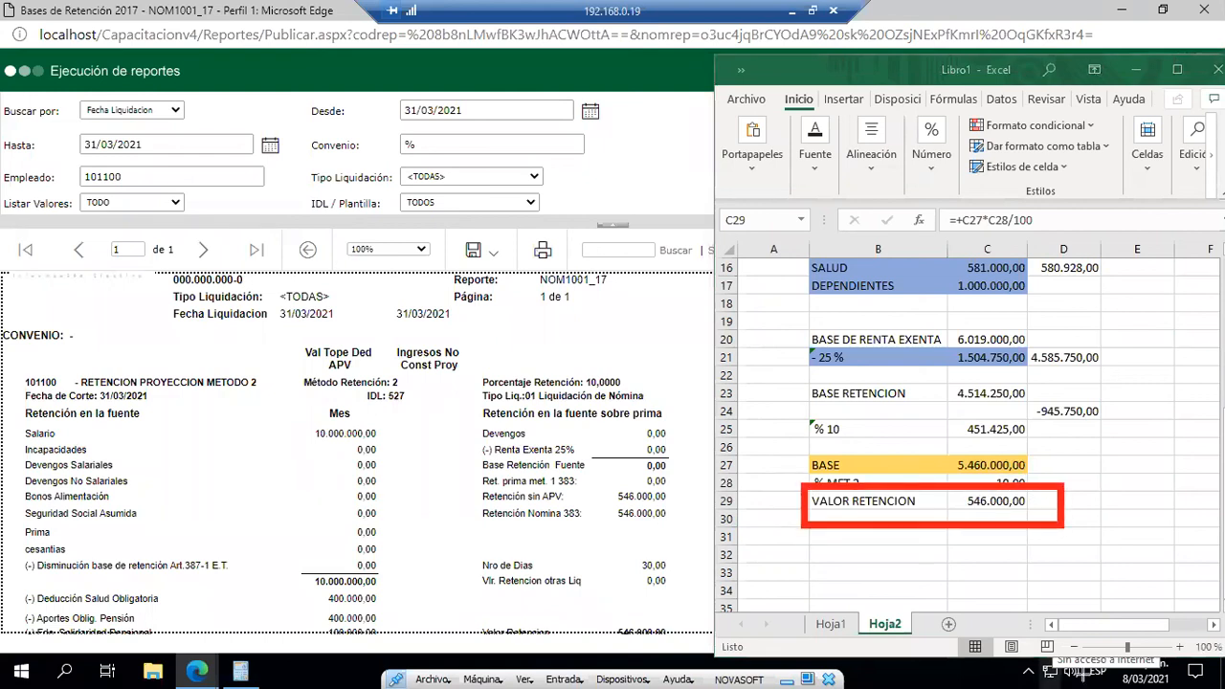
mouse_move(467, 497)
left_mouse_down()
mouse_move(514, 533)
mouse_move(702, 522)
left_mouse_up()
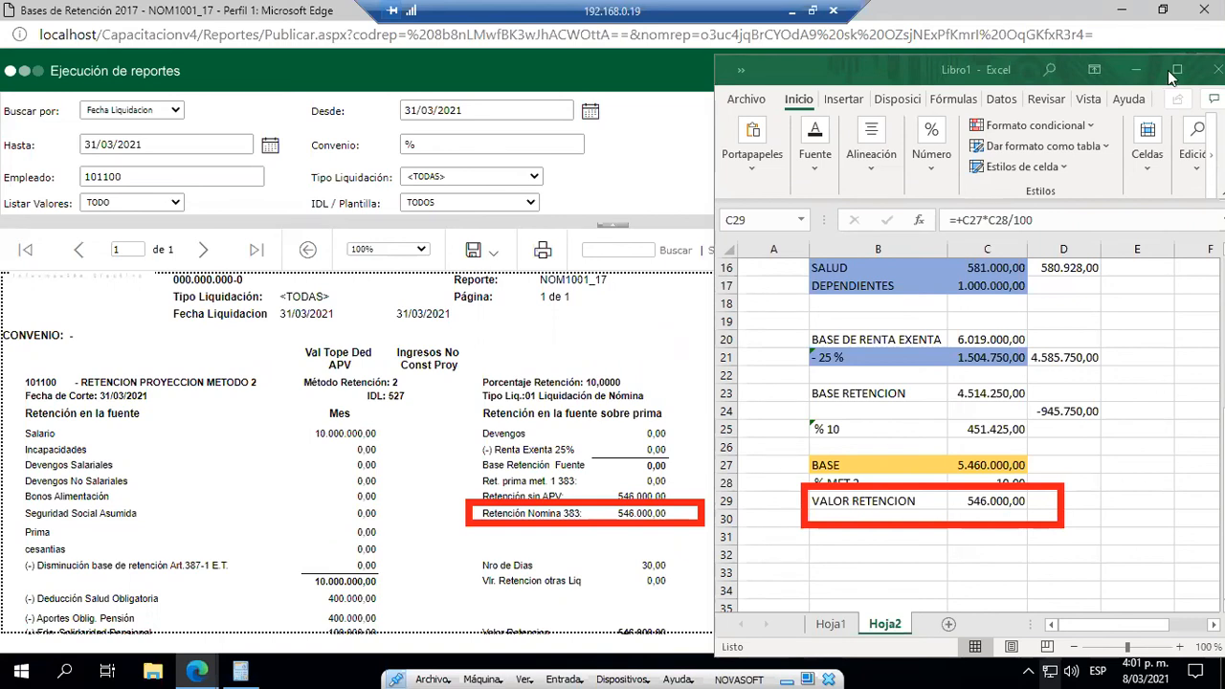
- Minimize the Excel and report windows and open Ejecución De Reportes in Novasoft
left_click(1135, 70)
left_click(1122, 9)
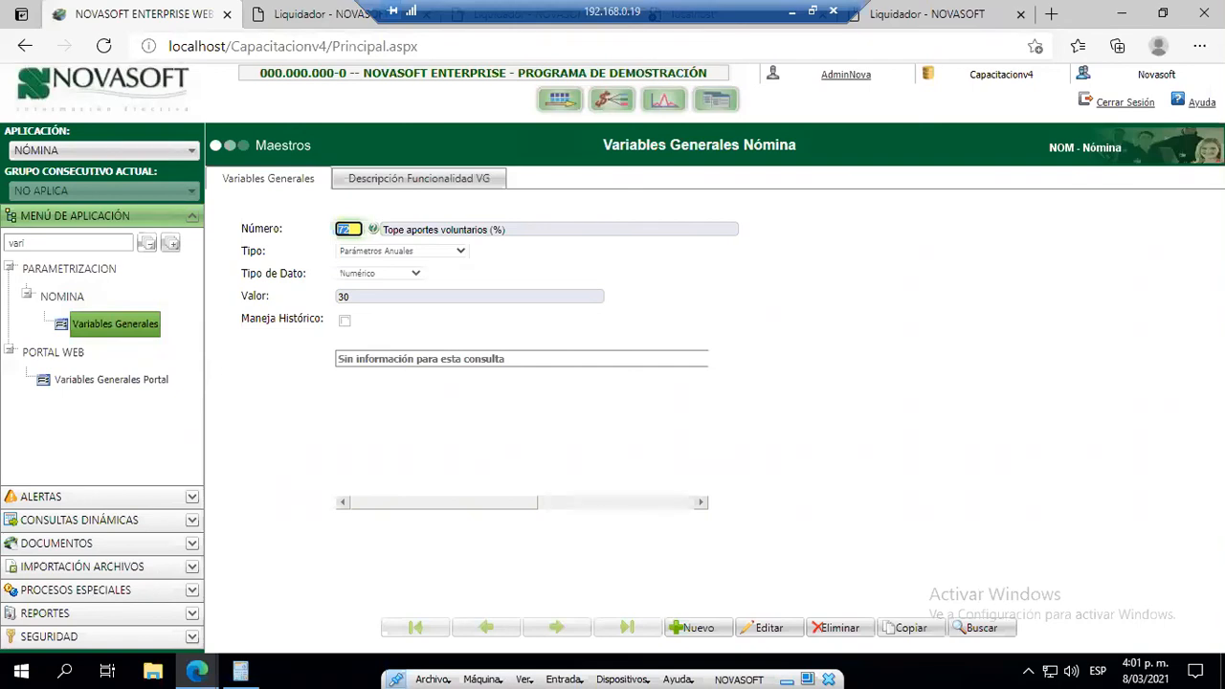
left_click(57, 613)
left_click(38, 384)
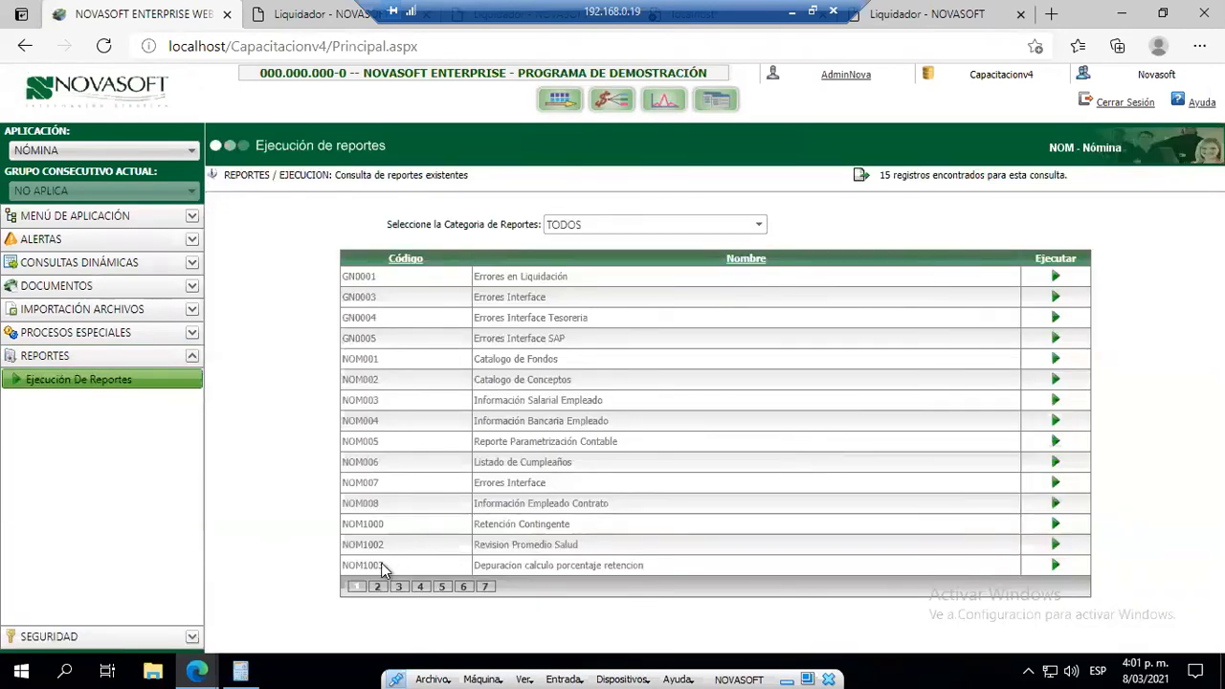
- Find the NOM1000 Retención Contingente report in the list and open its parameters
left_click(398, 588)
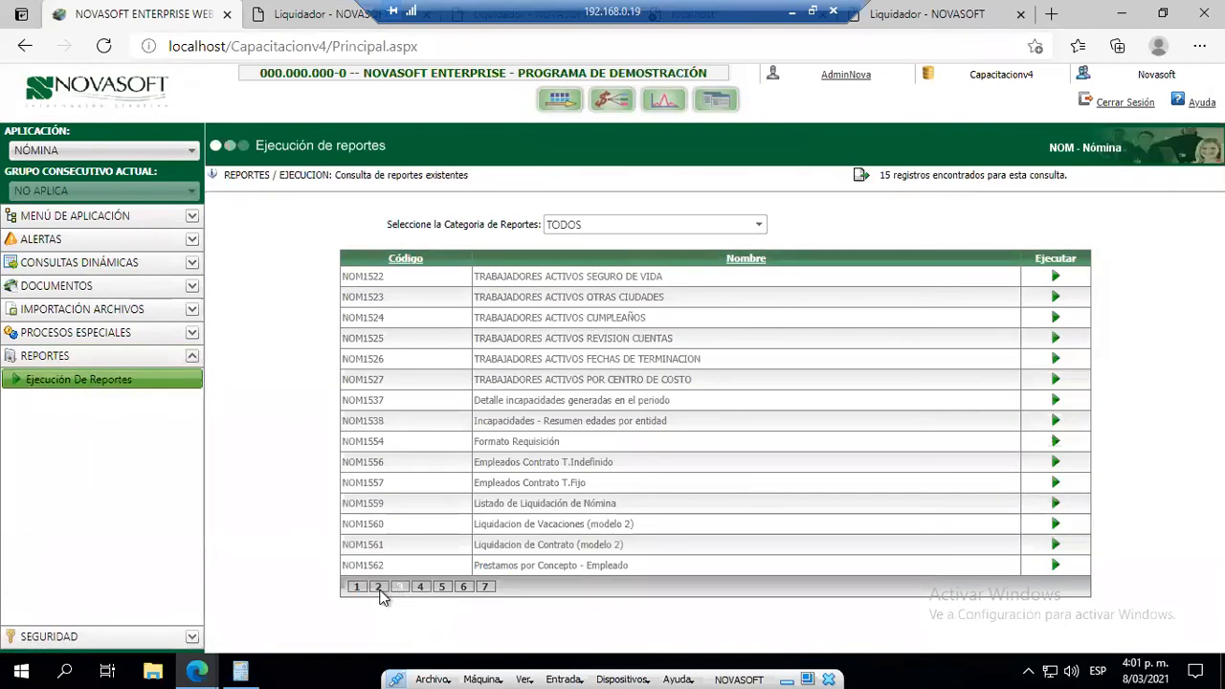
left_click(379, 587)
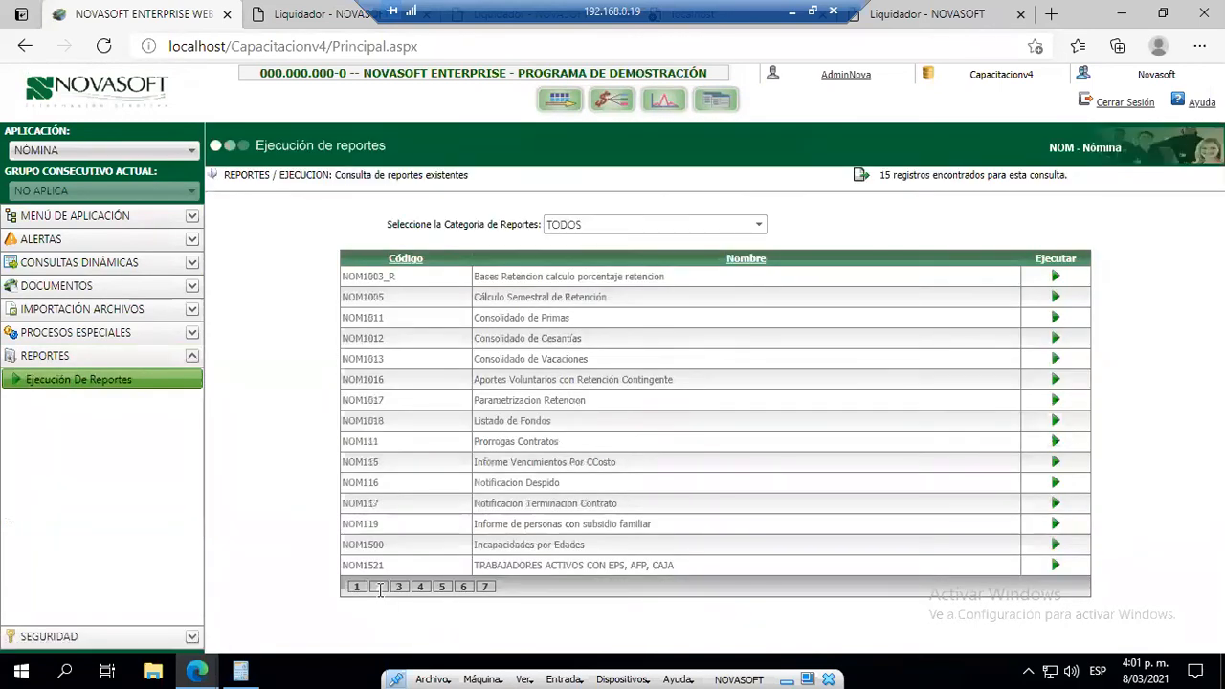
left_click(356, 588)
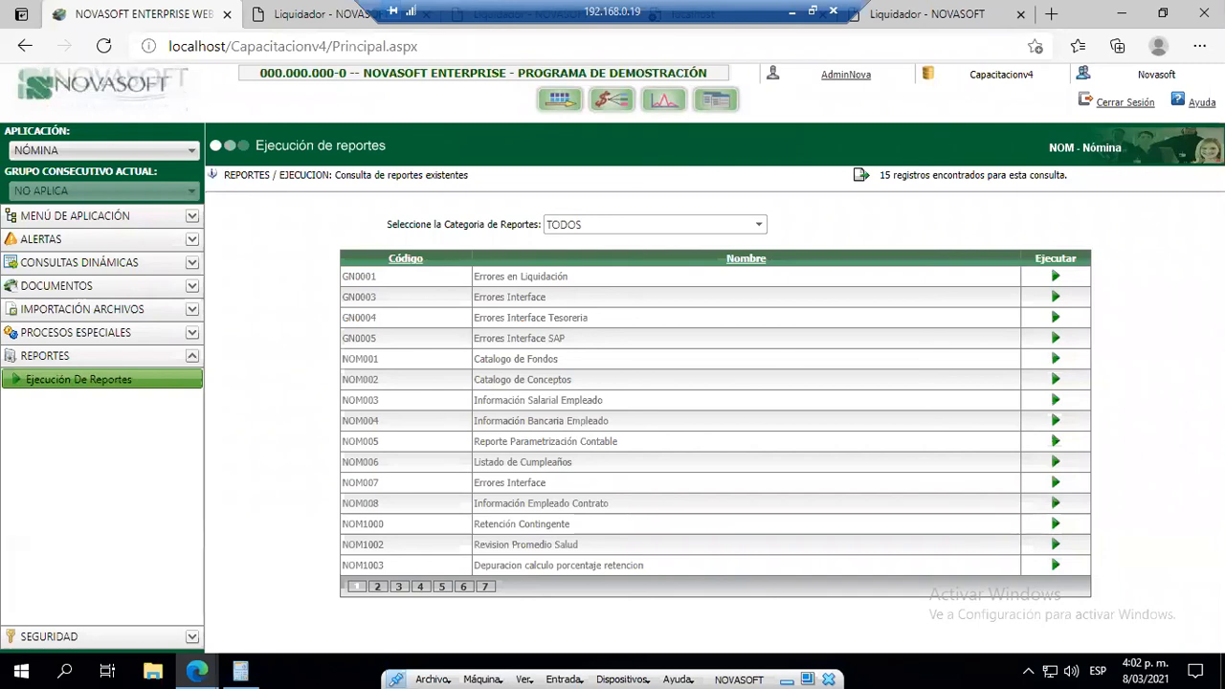
mouse_move(333, 509)
left_mouse_down()
mouse_move(905, 545)
mouse_move(1098, 527)
mouse_move(1091, 542)
left_mouse_up()
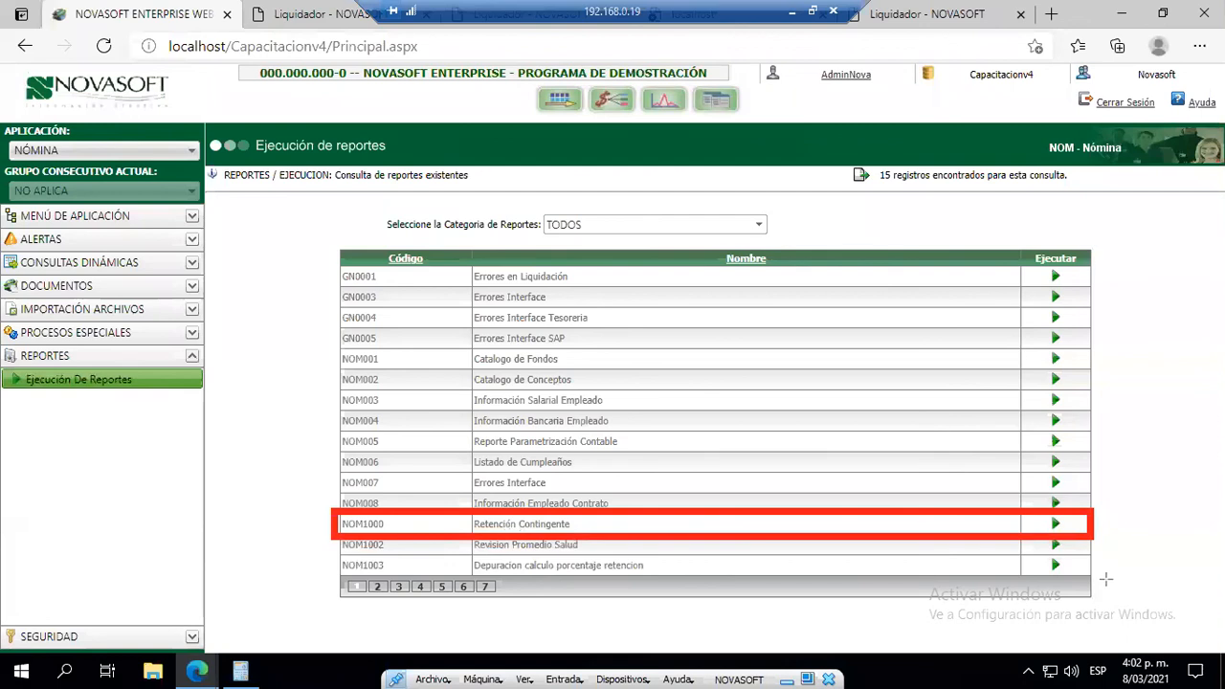
left_click(1055, 525)
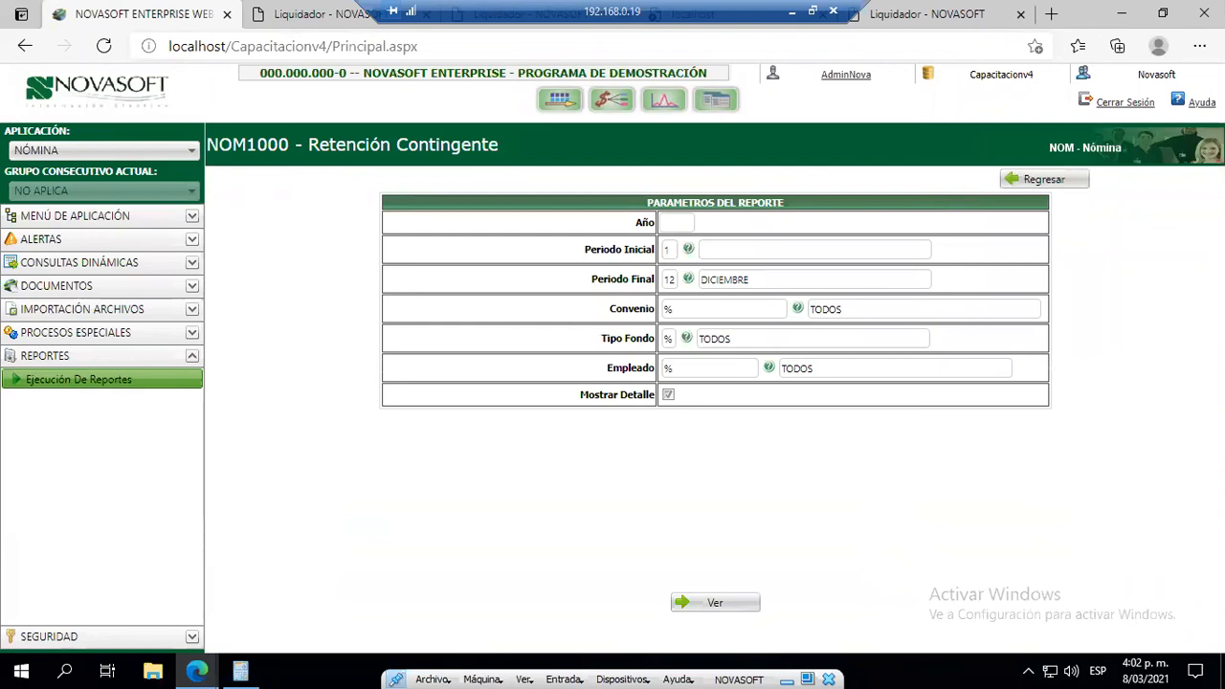
- Set the Retención Contingente report's Año to 2021
left_click(675, 224)
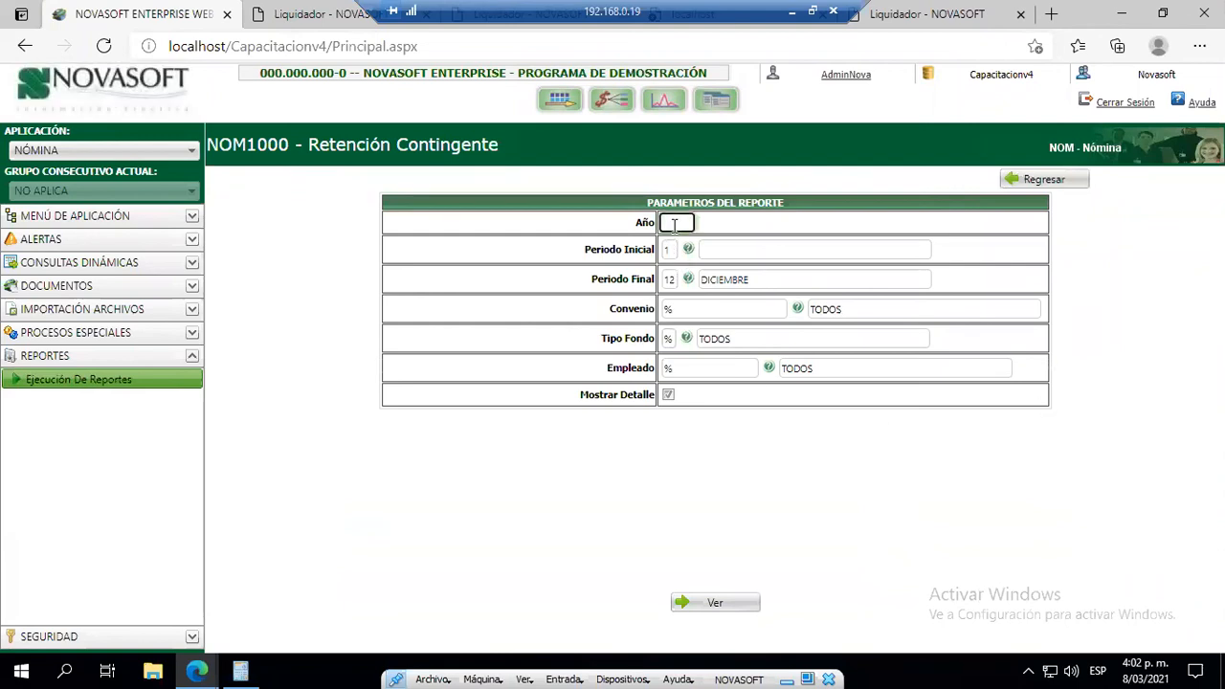
type("2021")
key("Tab")
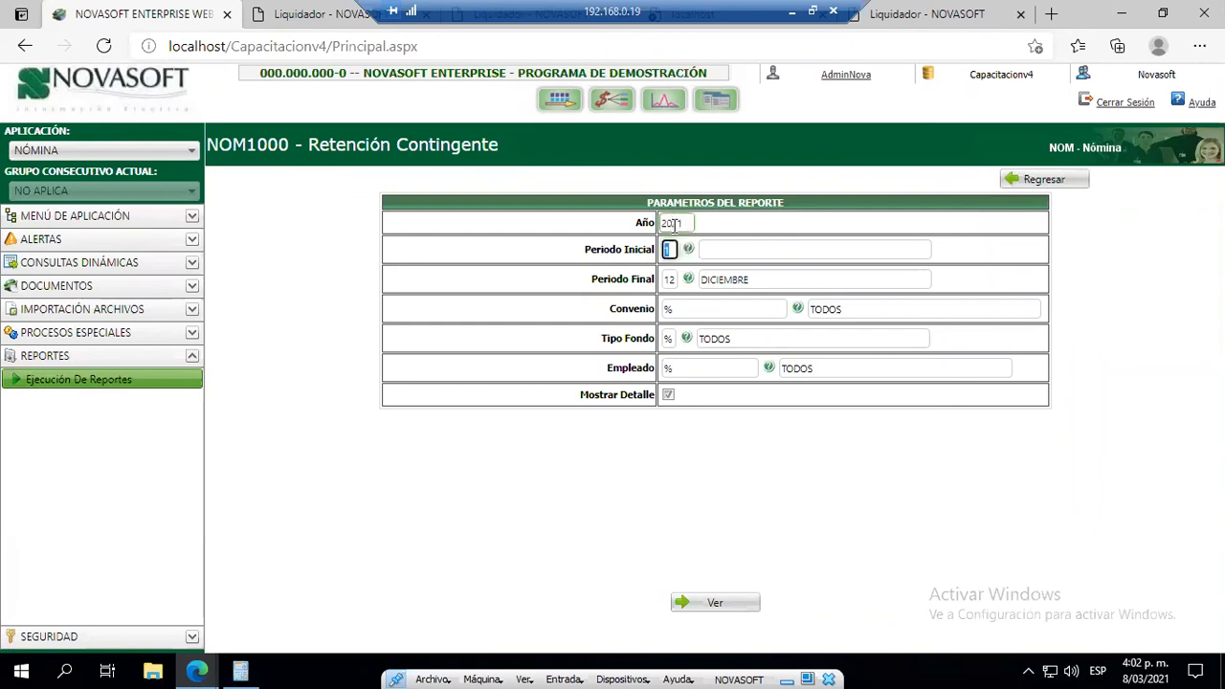
- Set the Retención Contingente report's Periodo Inicial and Periodo Final to 03 MARZO
type("3")
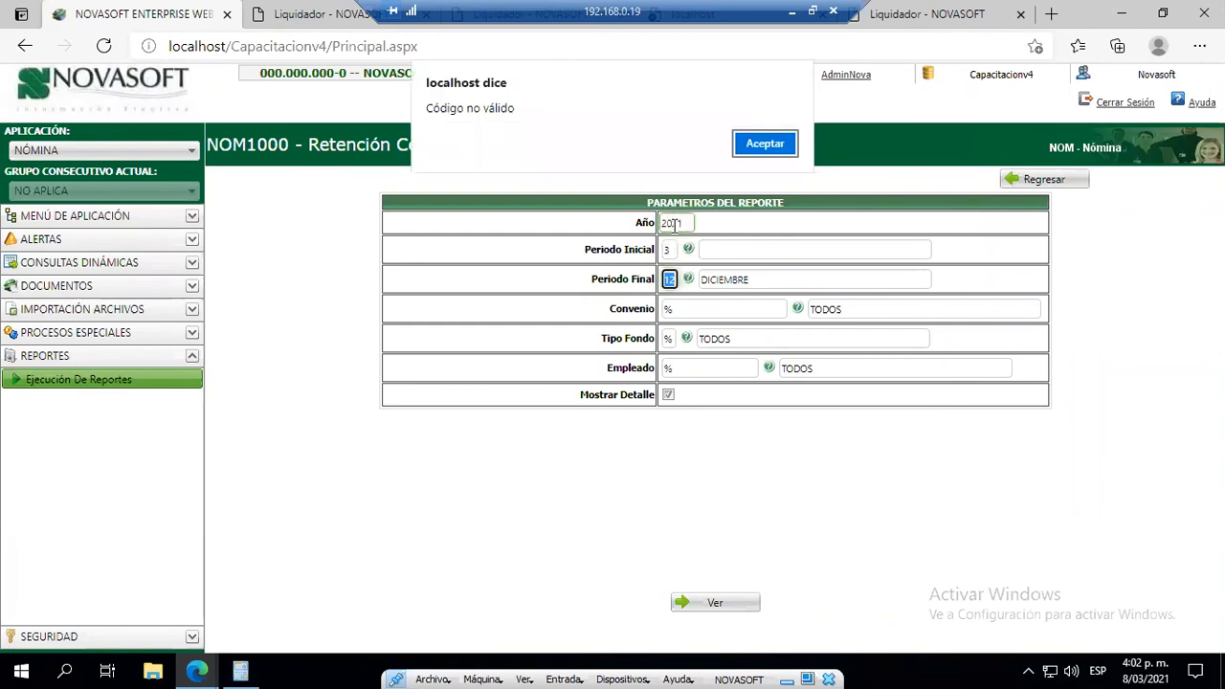
left_click(768, 146)
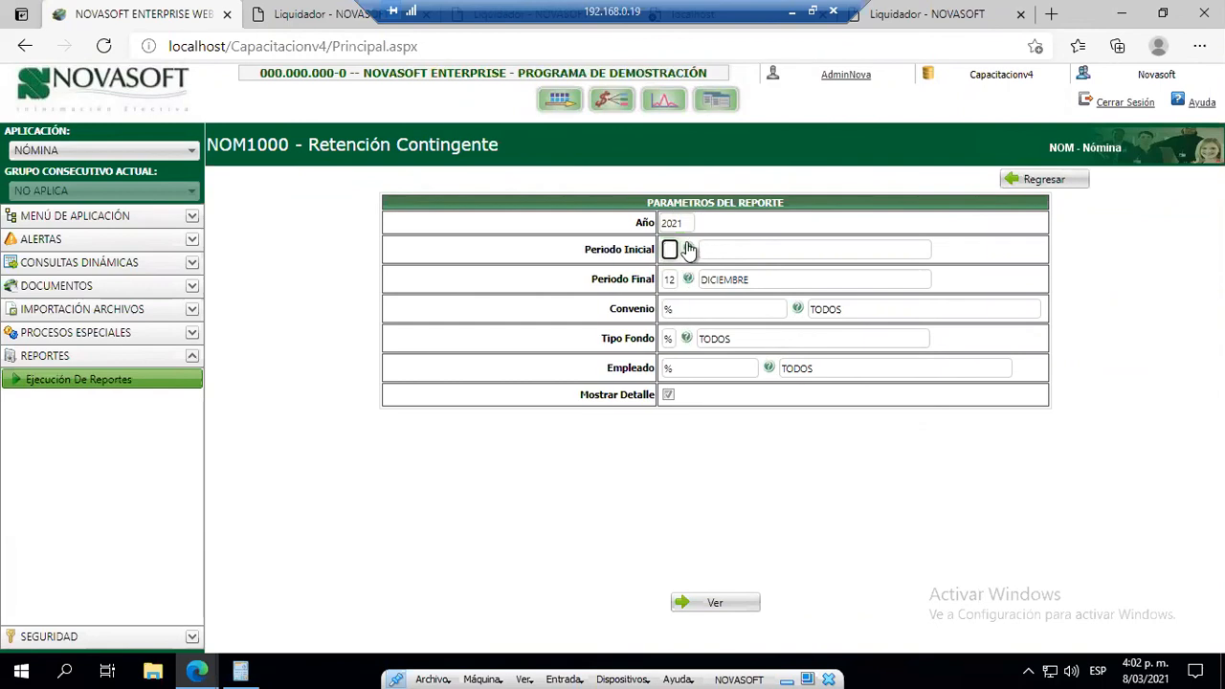
left_click(687, 249)
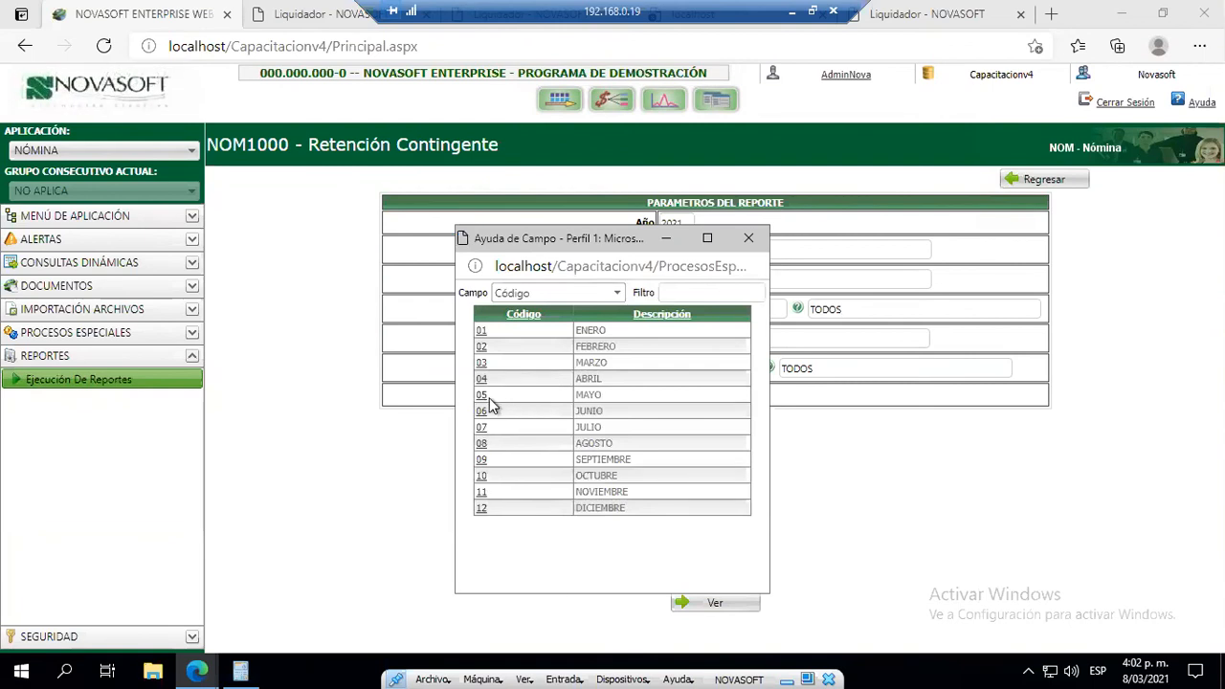
left_click(482, 362)
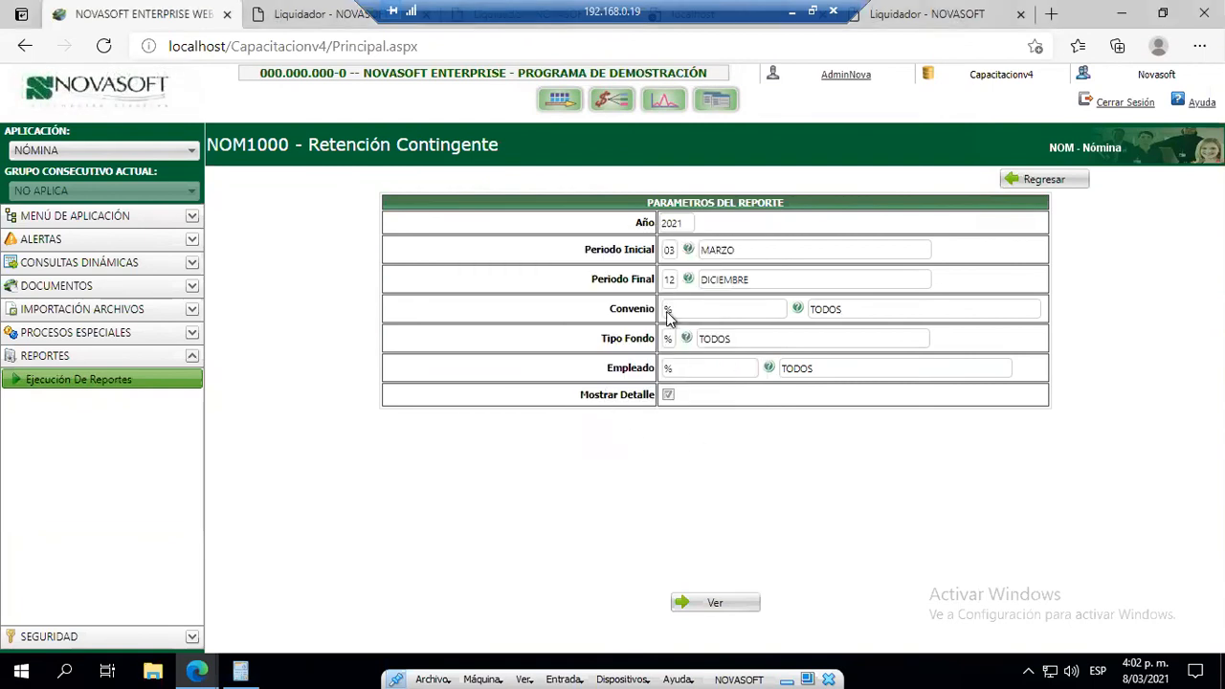
left_click(689, 279)
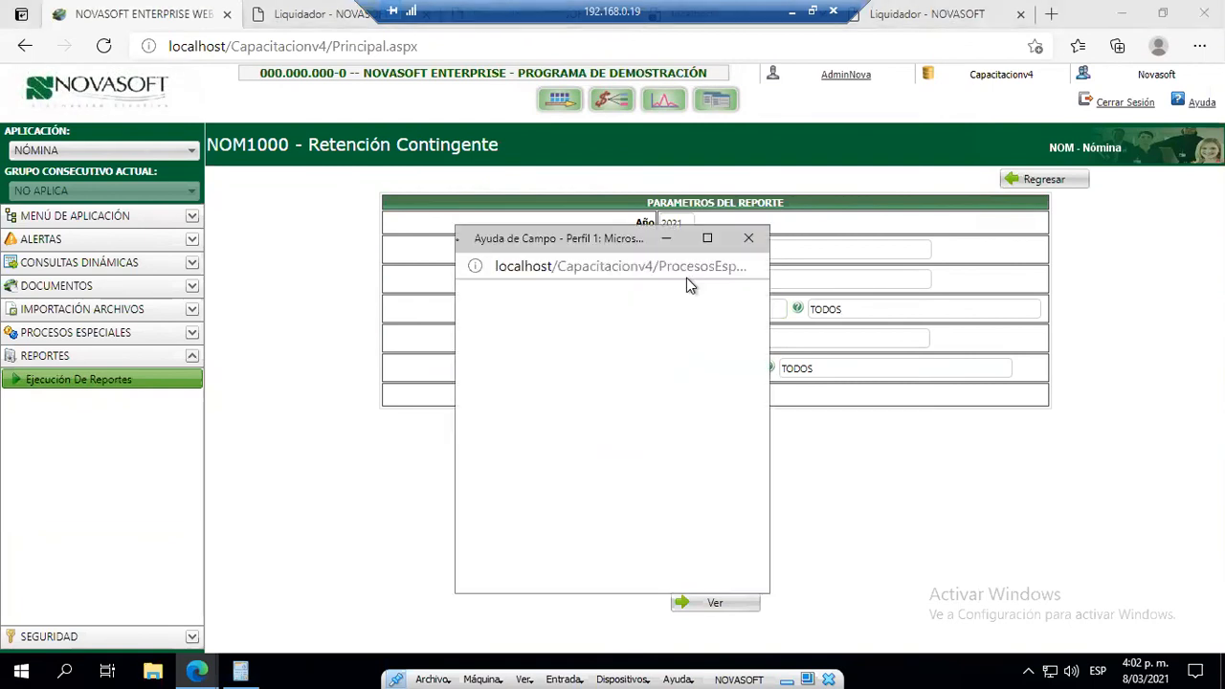
left_click(482, 364)
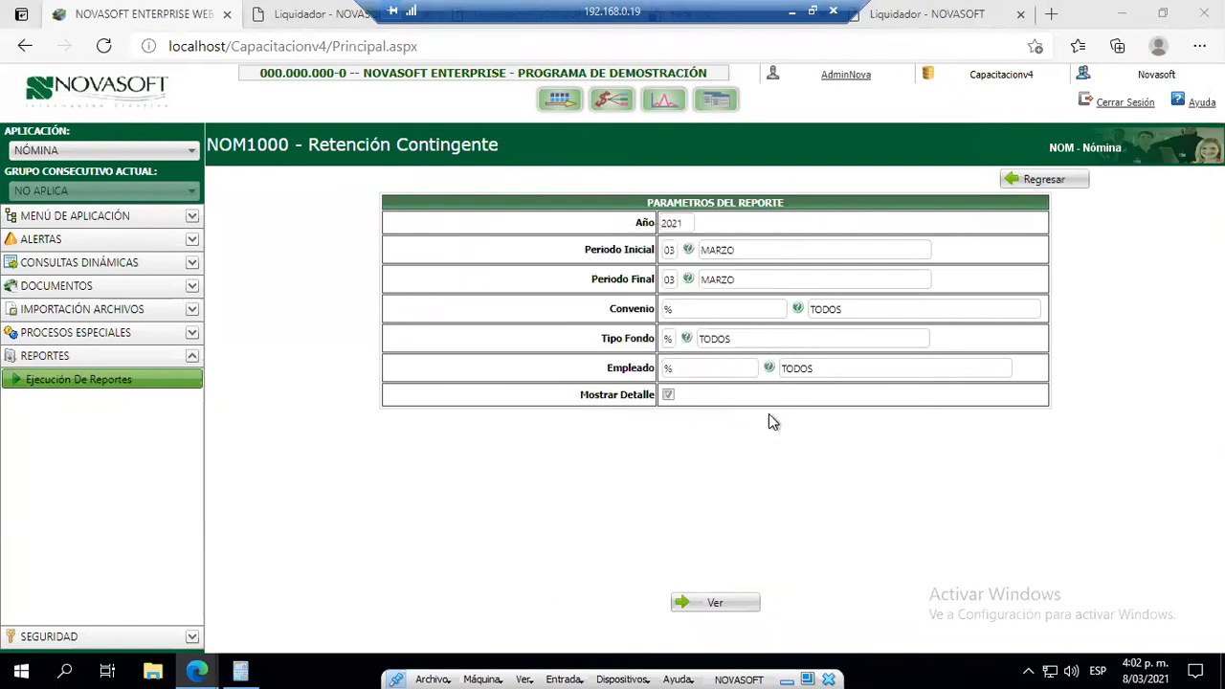
- Filter the Retención Contingente report by the RETENCION PROYECCION METODO 2 employee's code and run it in a maximized window
left_click(683, 367)
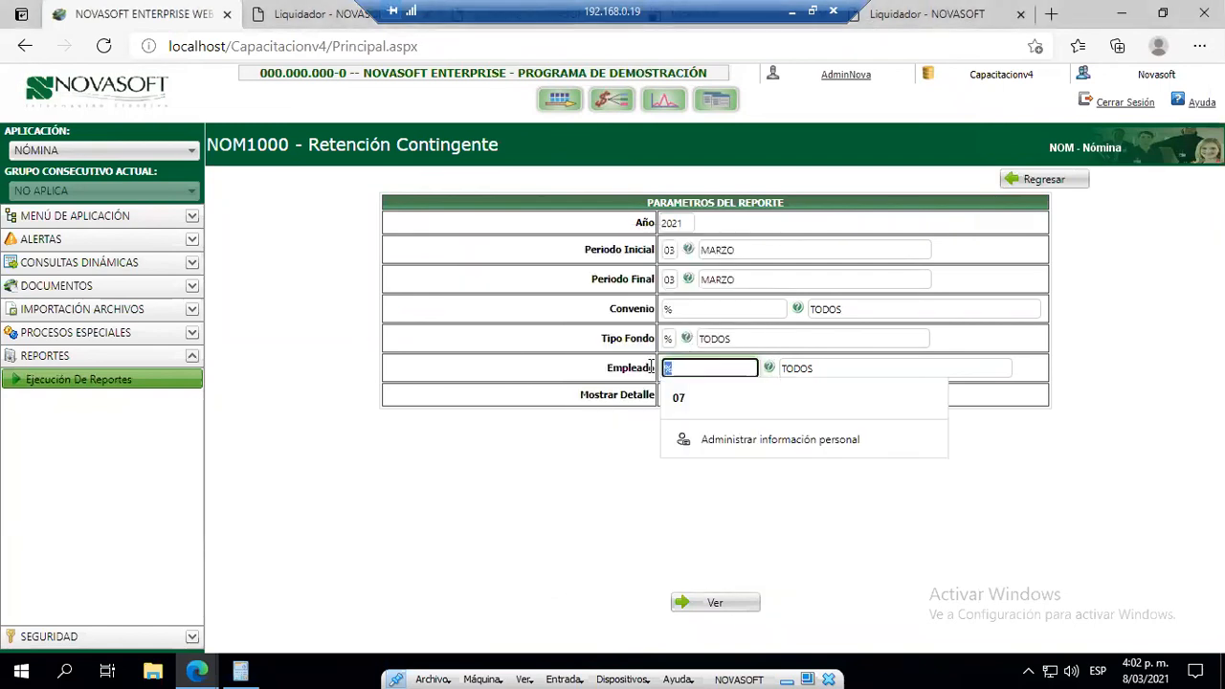
type("101100")
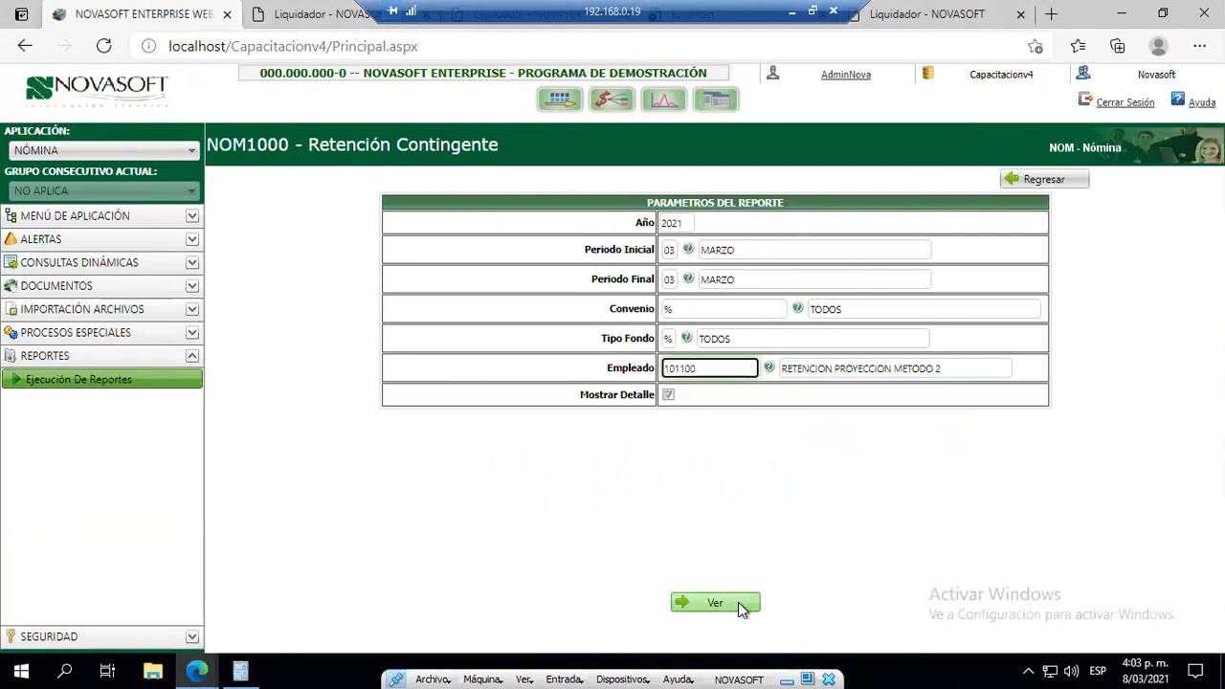
left_click(738, 601)
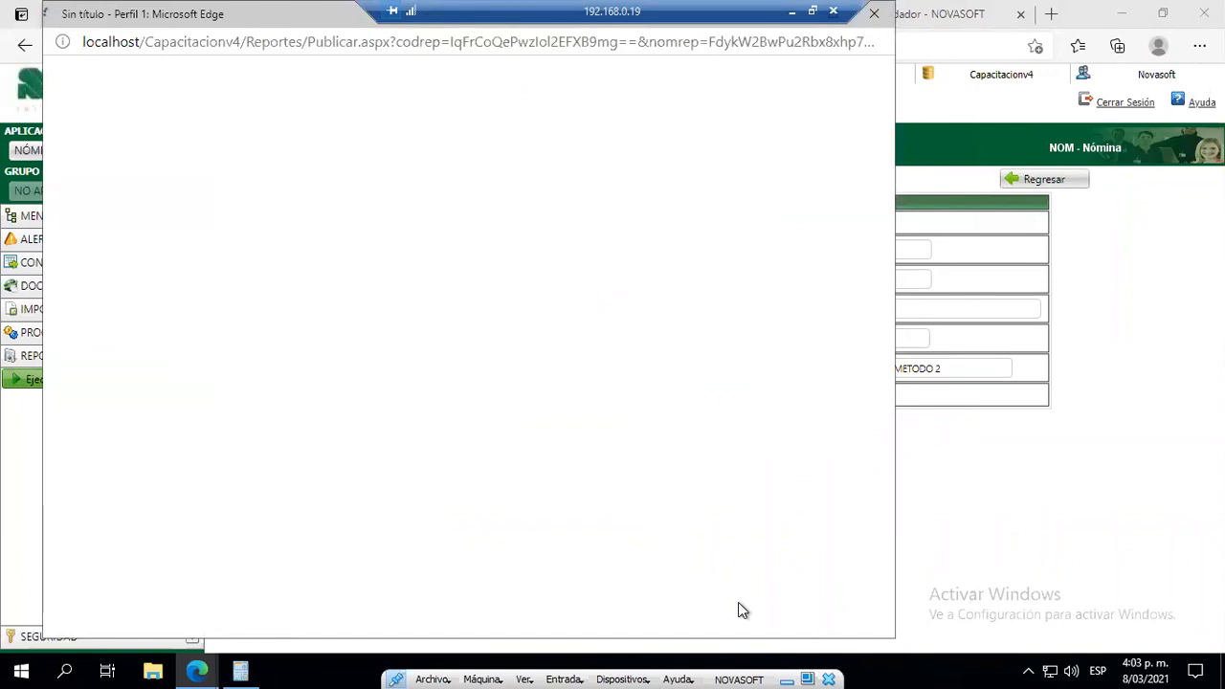
double_click(274, 19)
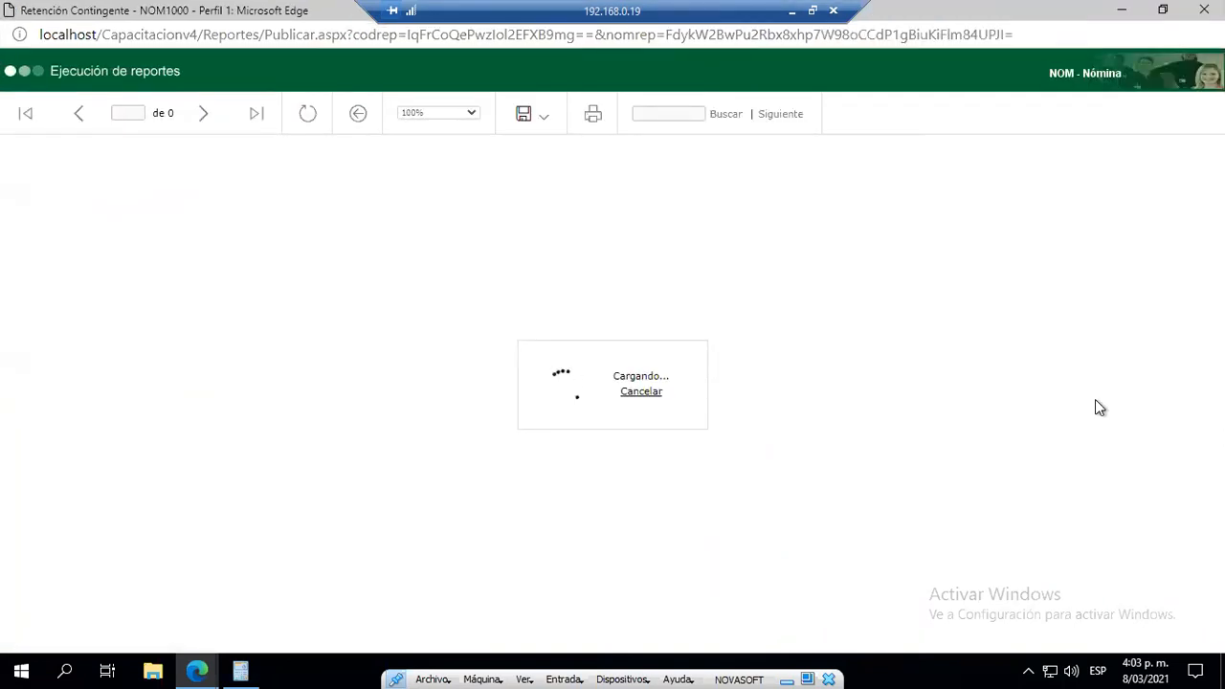
- Return to the Retención Contingente report window, review the employee's voluntary contributions and contingent withholding, and close the report
left_click(1122, 10)
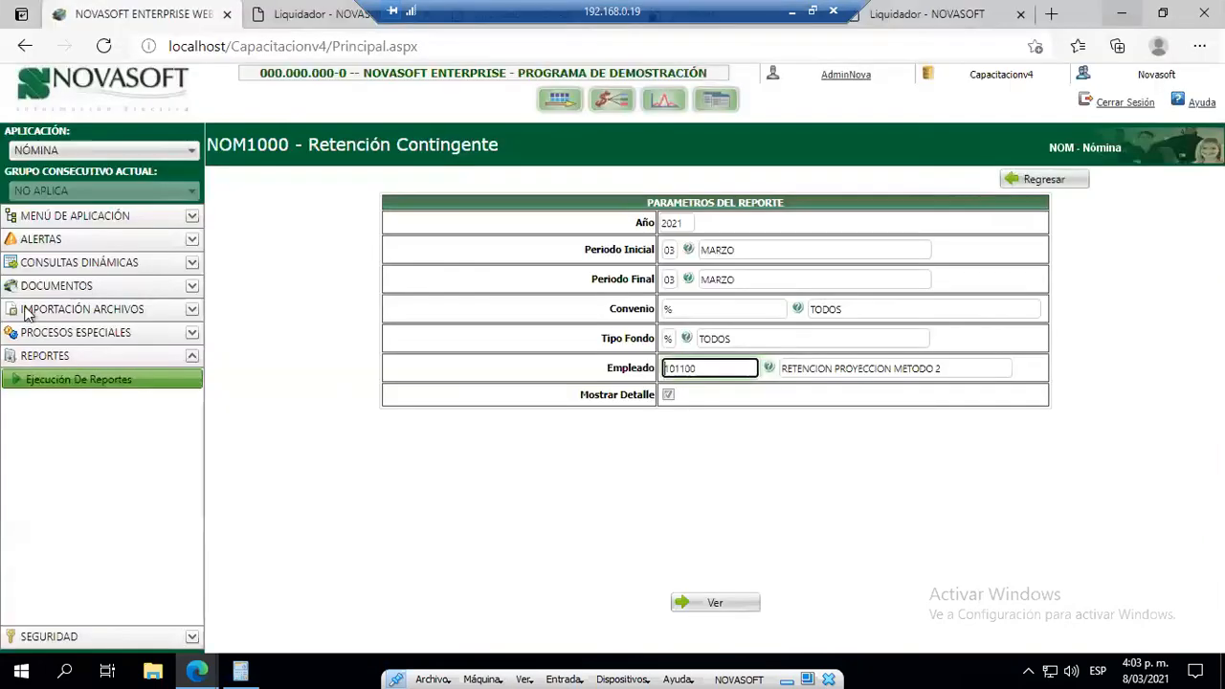
left_click(193, 672)
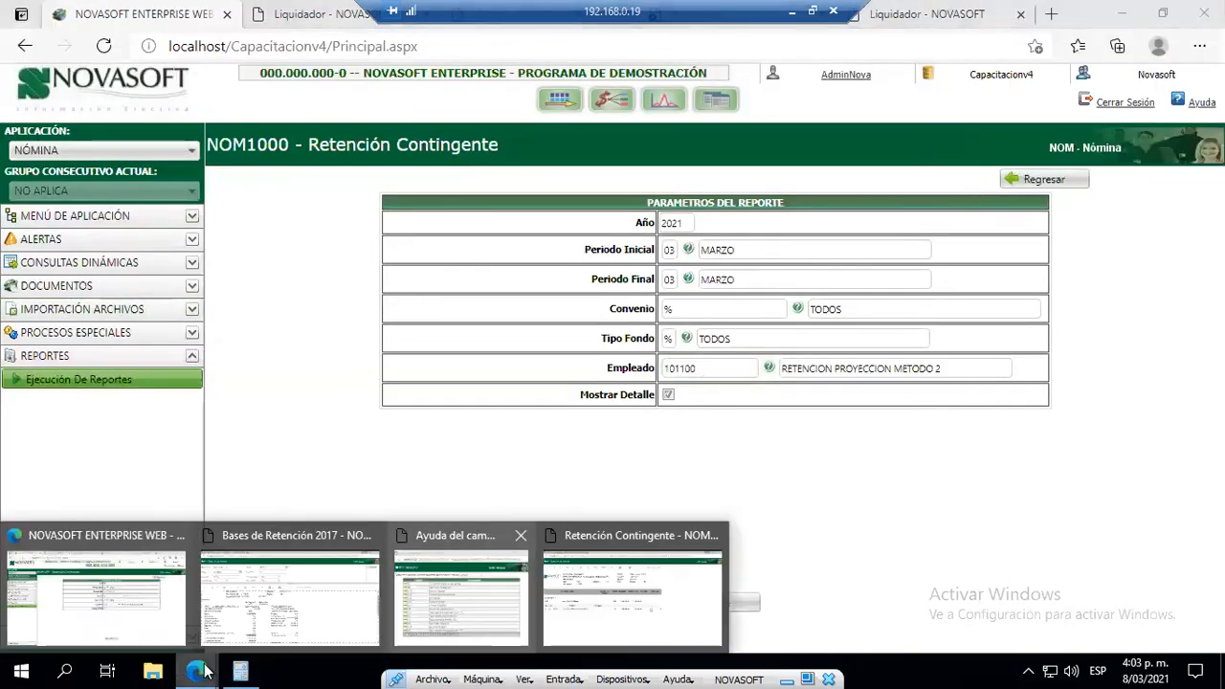
left_click(623, 610)
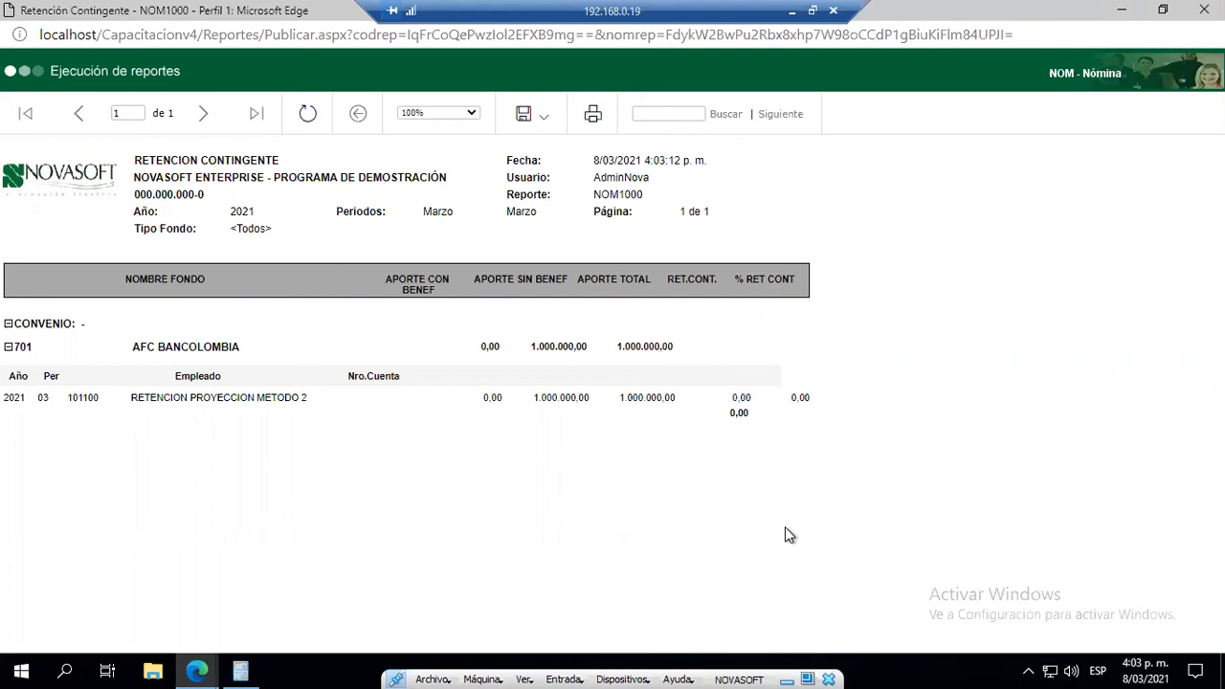
left_click(1196, 12)
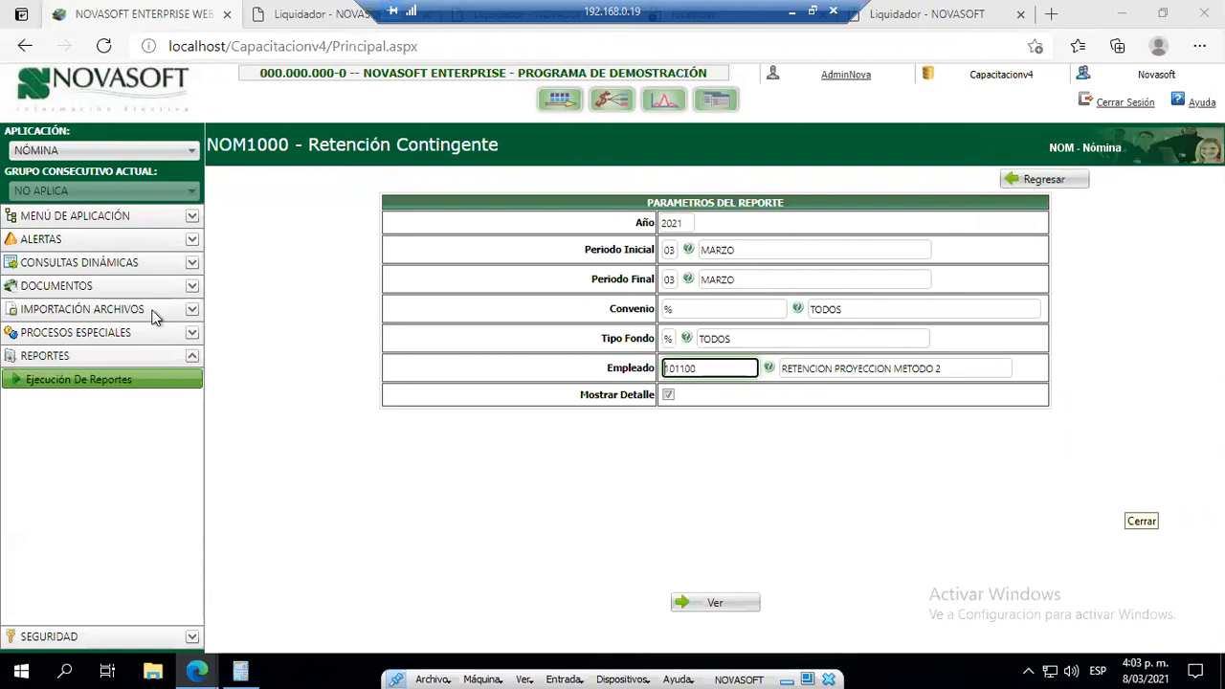
left_click(115, 220)
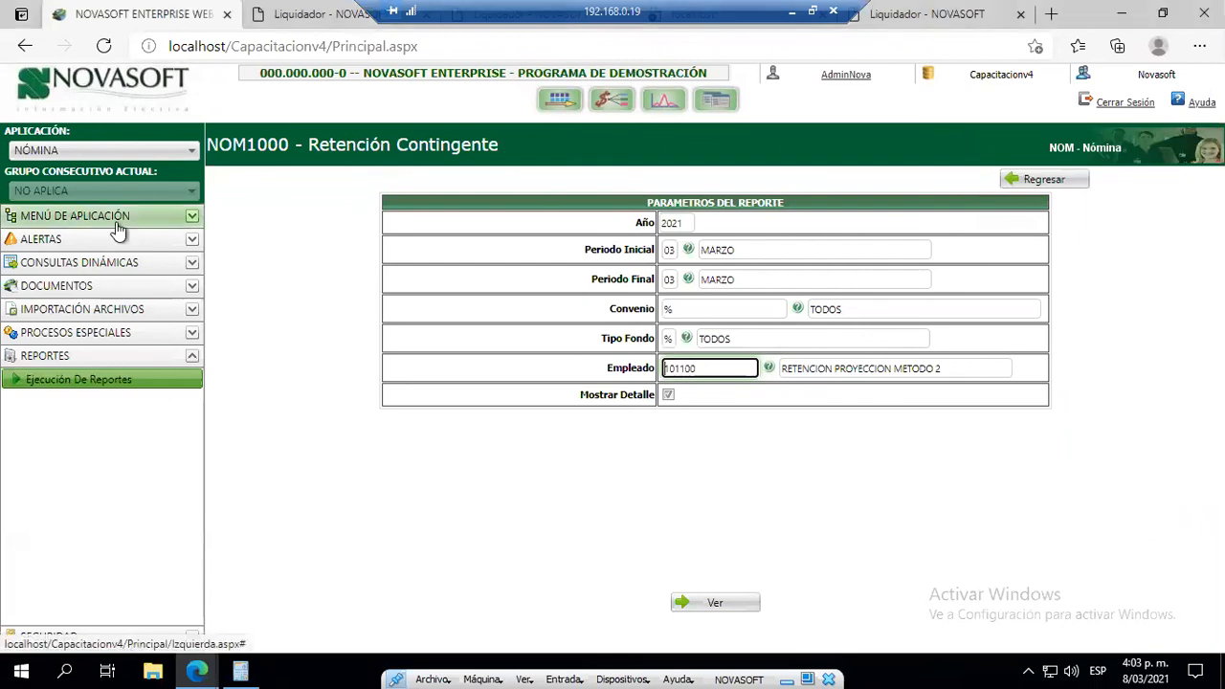
left_click_drag(38, 245, 5, 247)
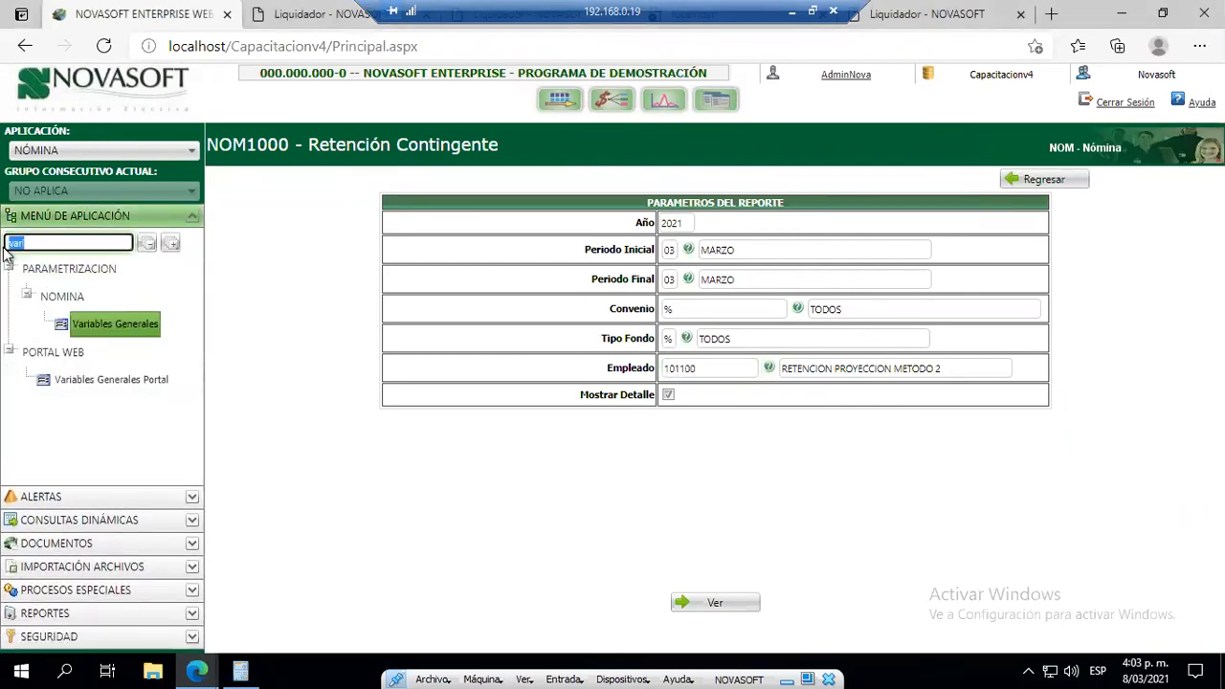
type("2017")
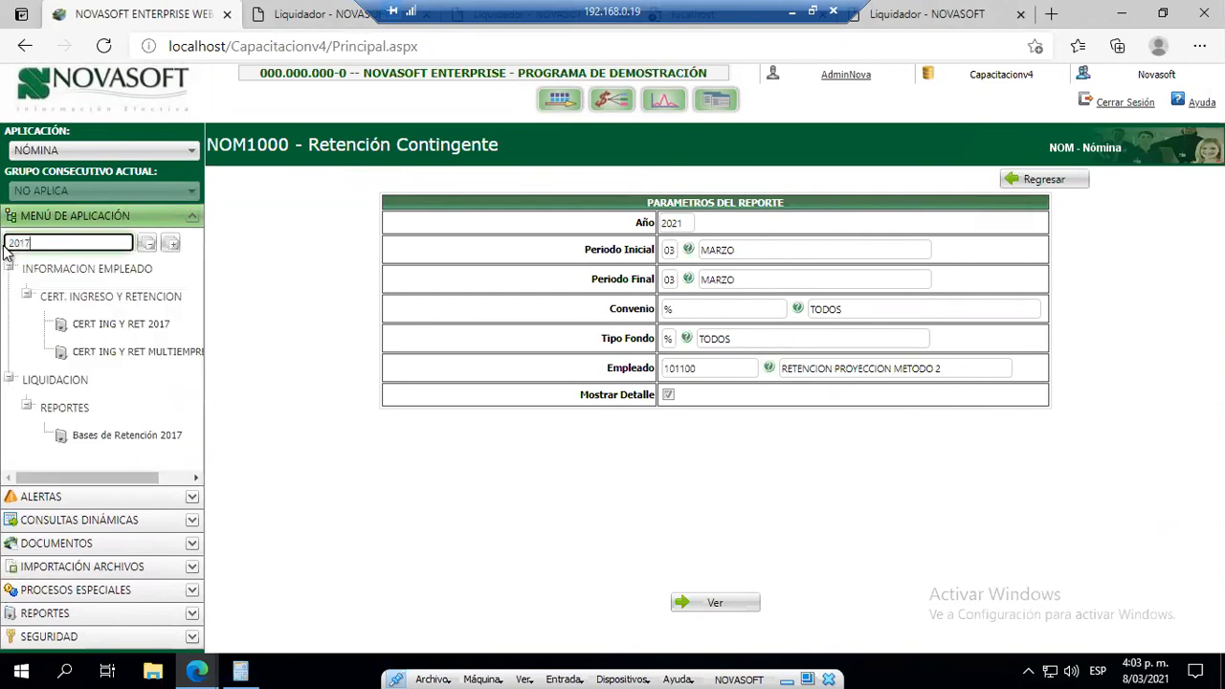
left_click(115, 436)
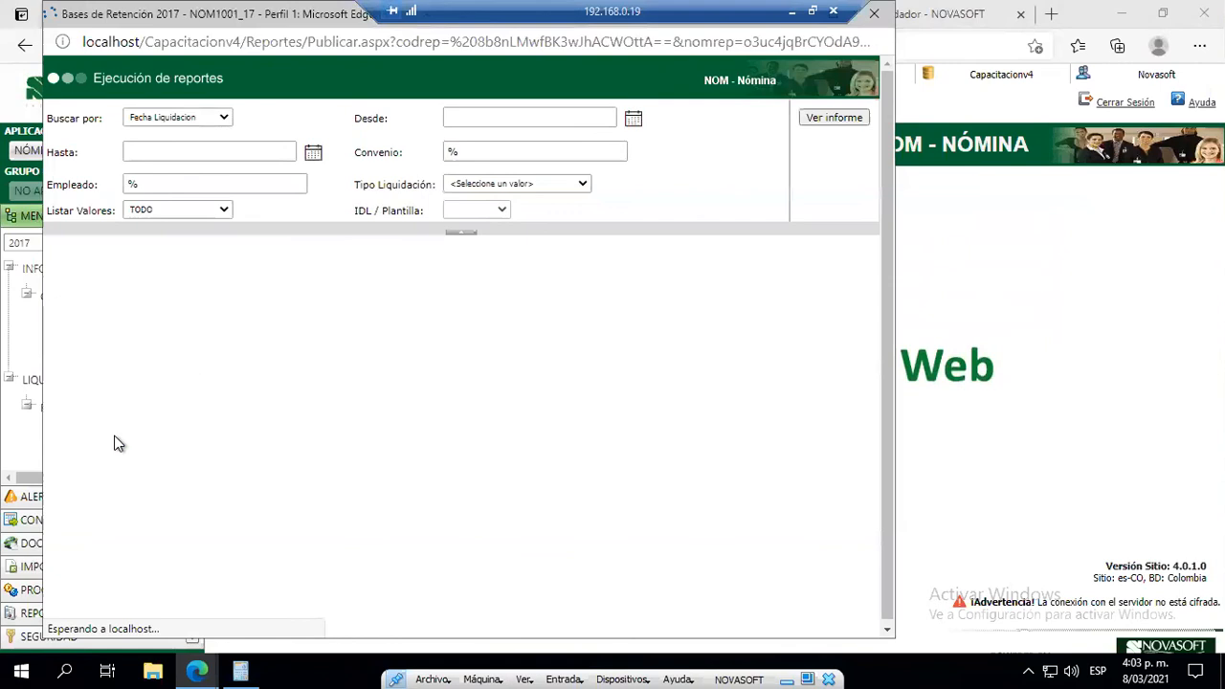
left_click(874, 14)
- Find the NOM1016 Aportes Voluntarios con Retención Contingente report in Ejecución De Reportes and open its parameters
left_click(53, 613)
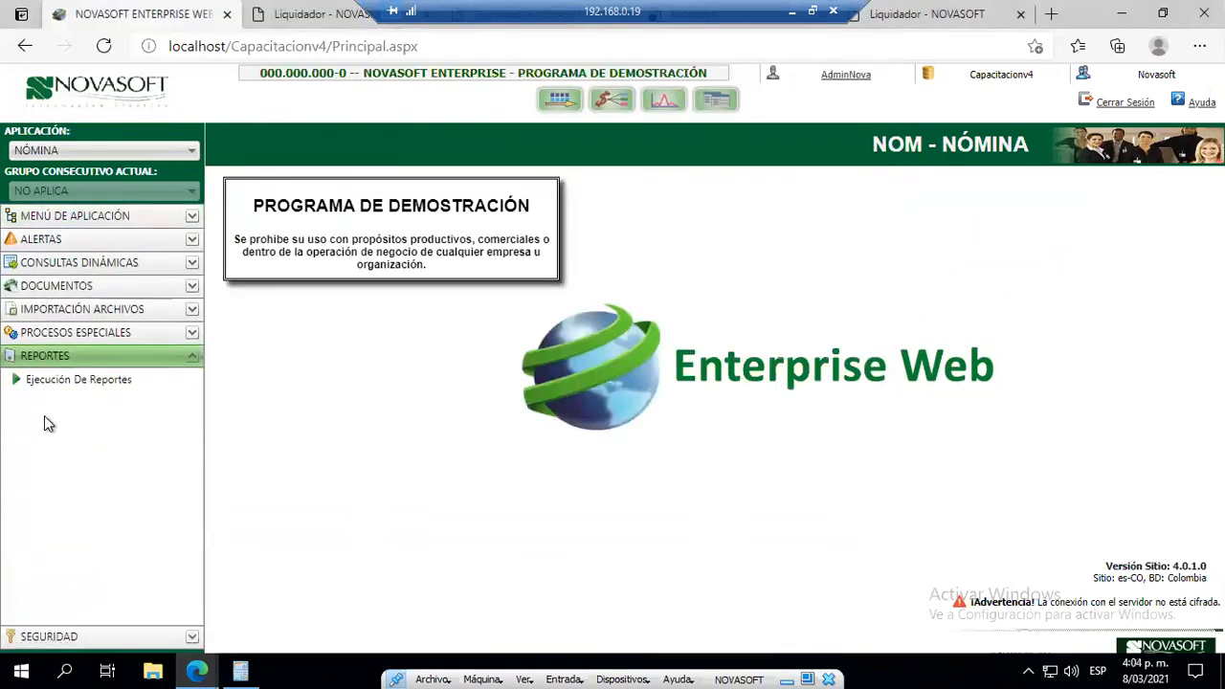
left_click(56, 381)
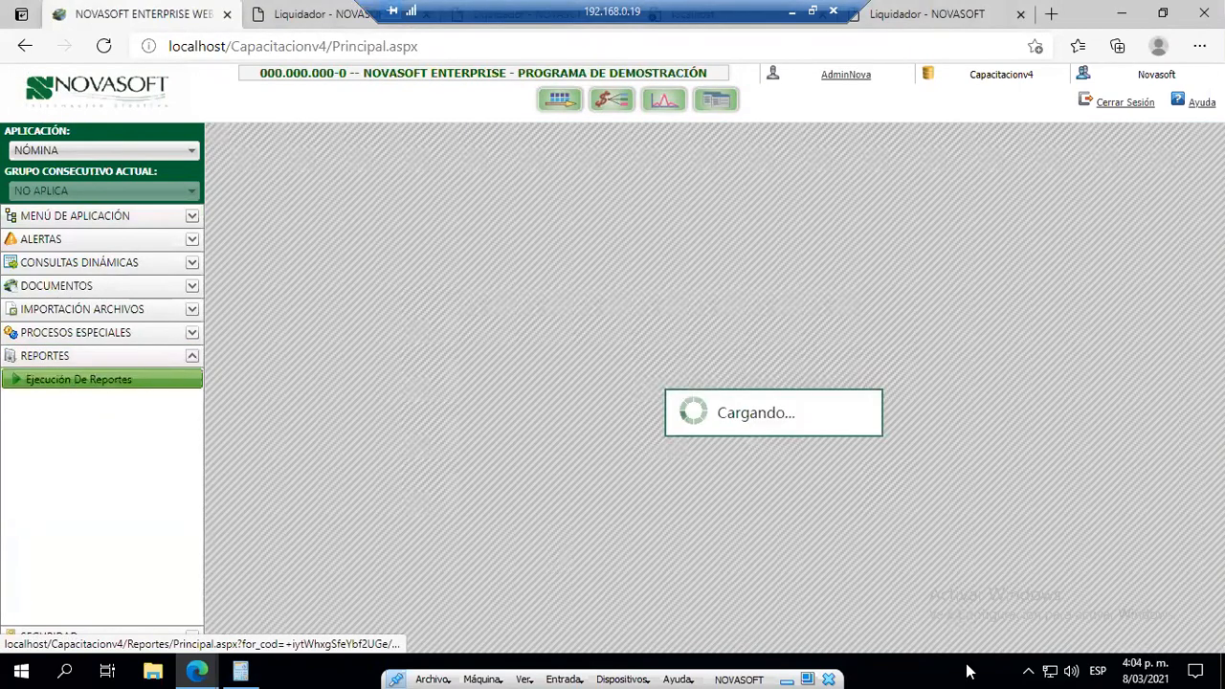
left_click(399, 587)
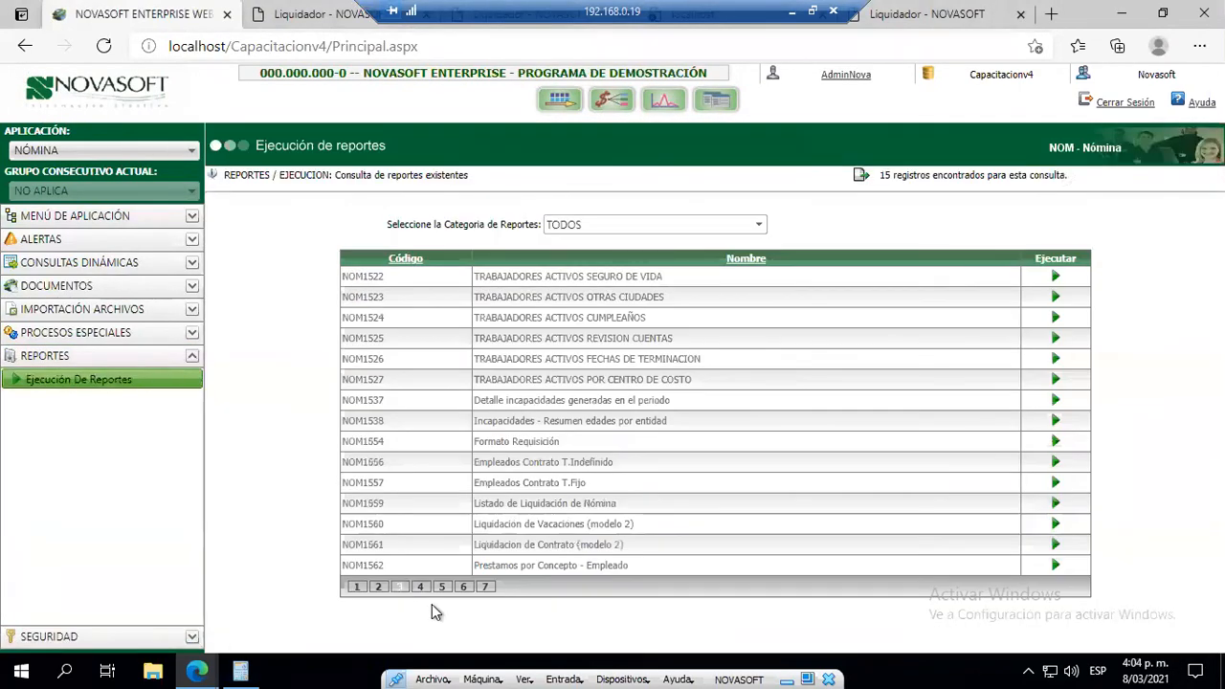
left_click(379, 587)
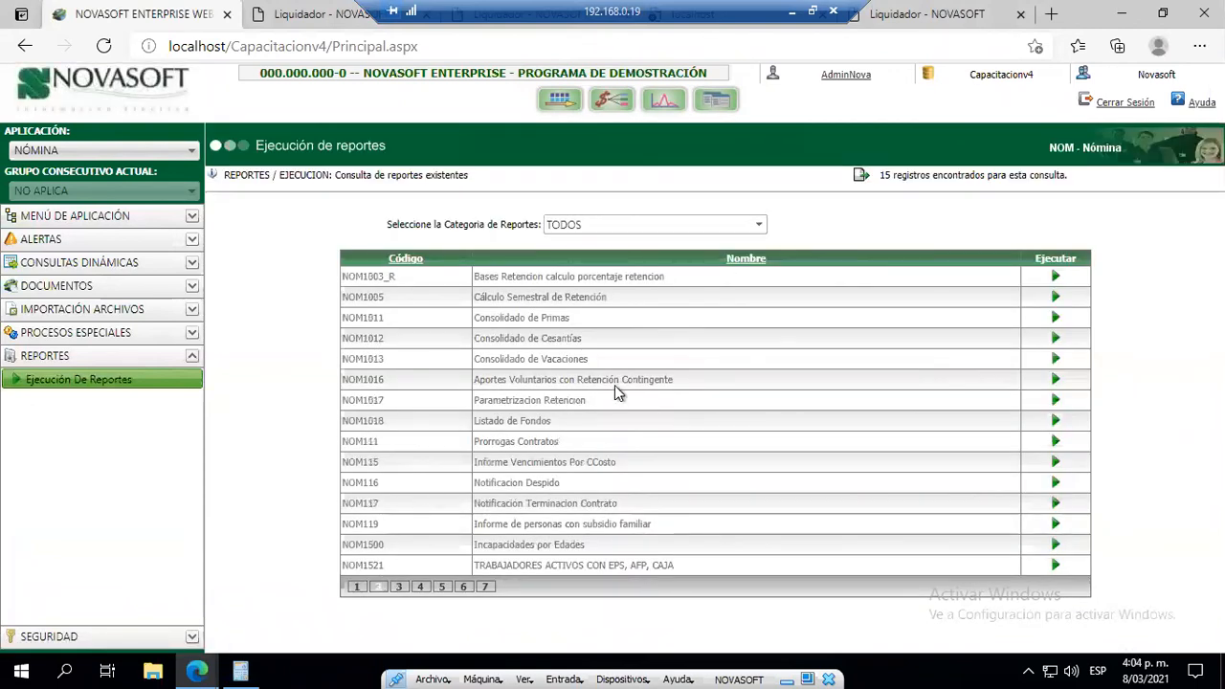
left_click(1055, 381)
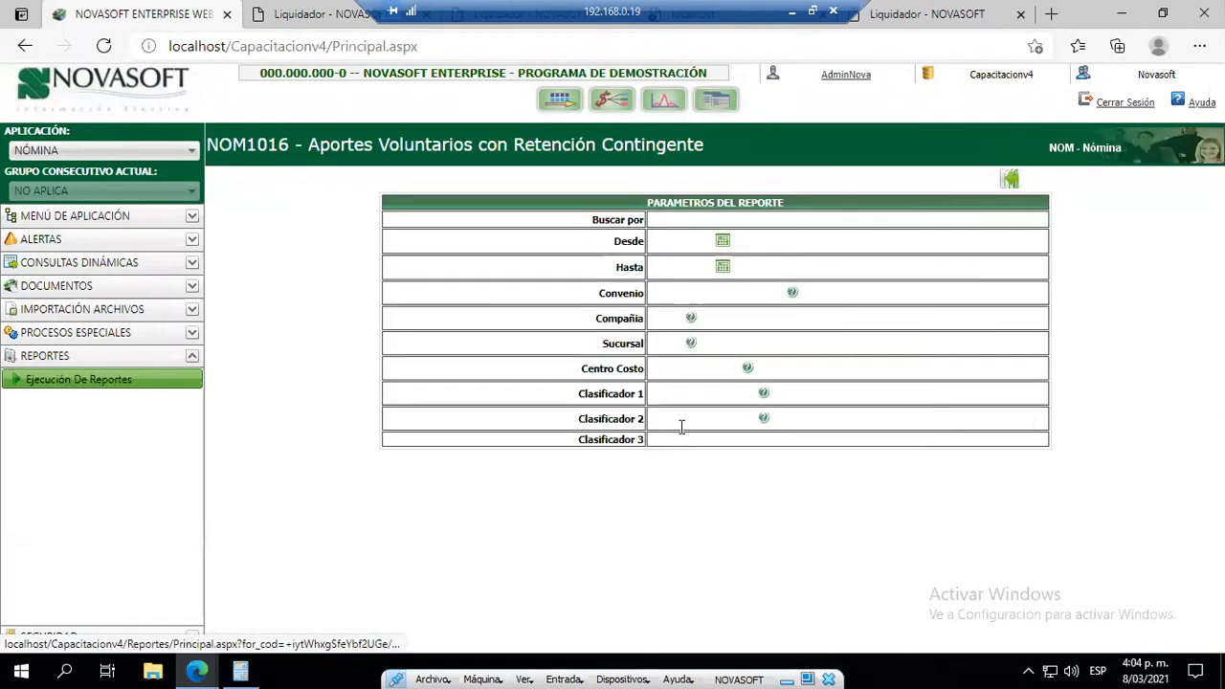
- Run the Aportes Voluntarios con Retención Contingente report from 1/03/2021 to 31/03/2021, review it and close it
left_click(728, 247)
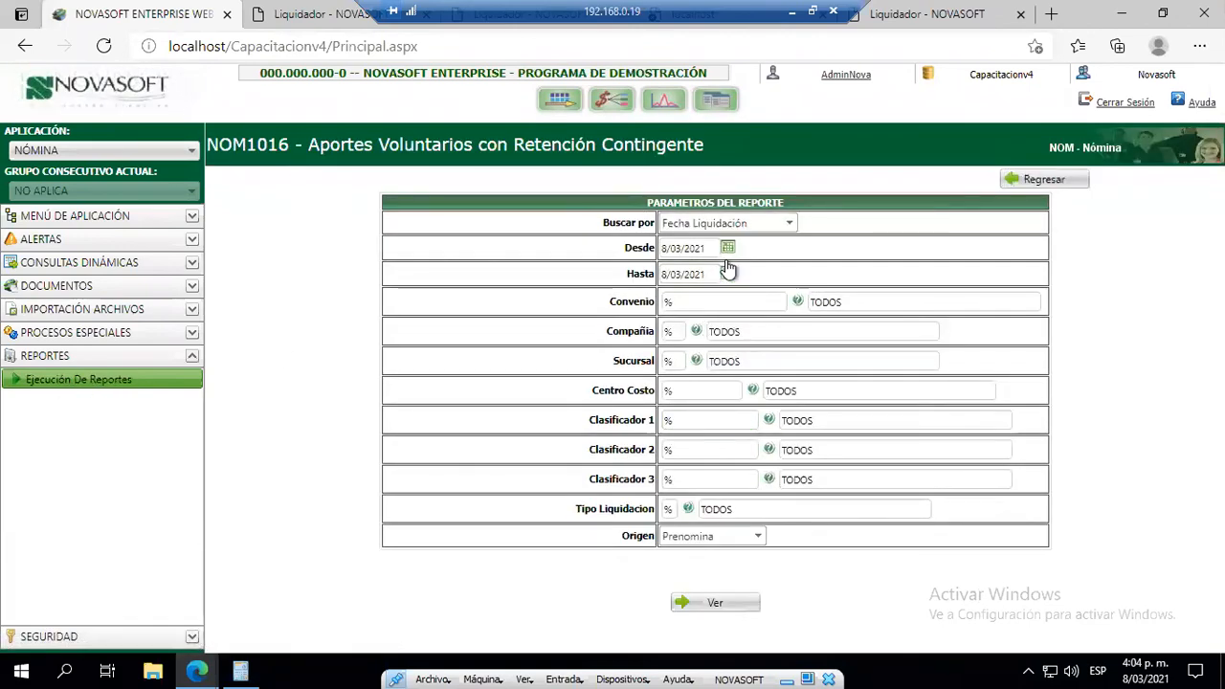
left_click(683, 326)
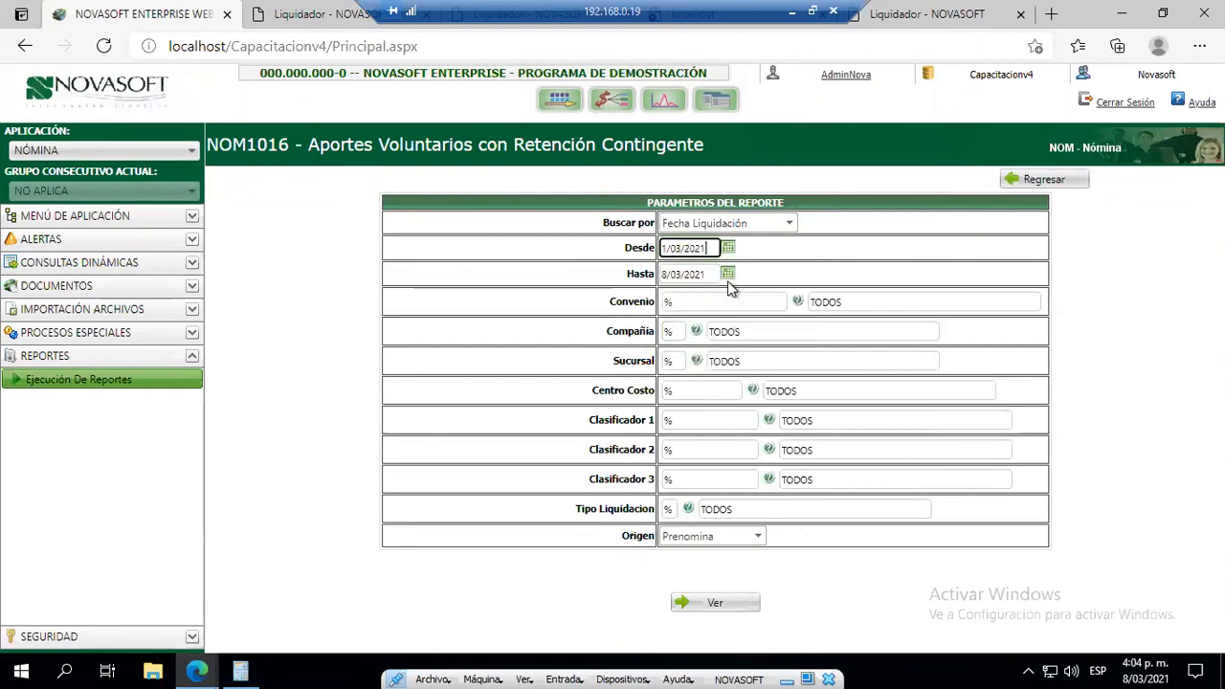
left_click(728, 274)
left_click(721, 414)
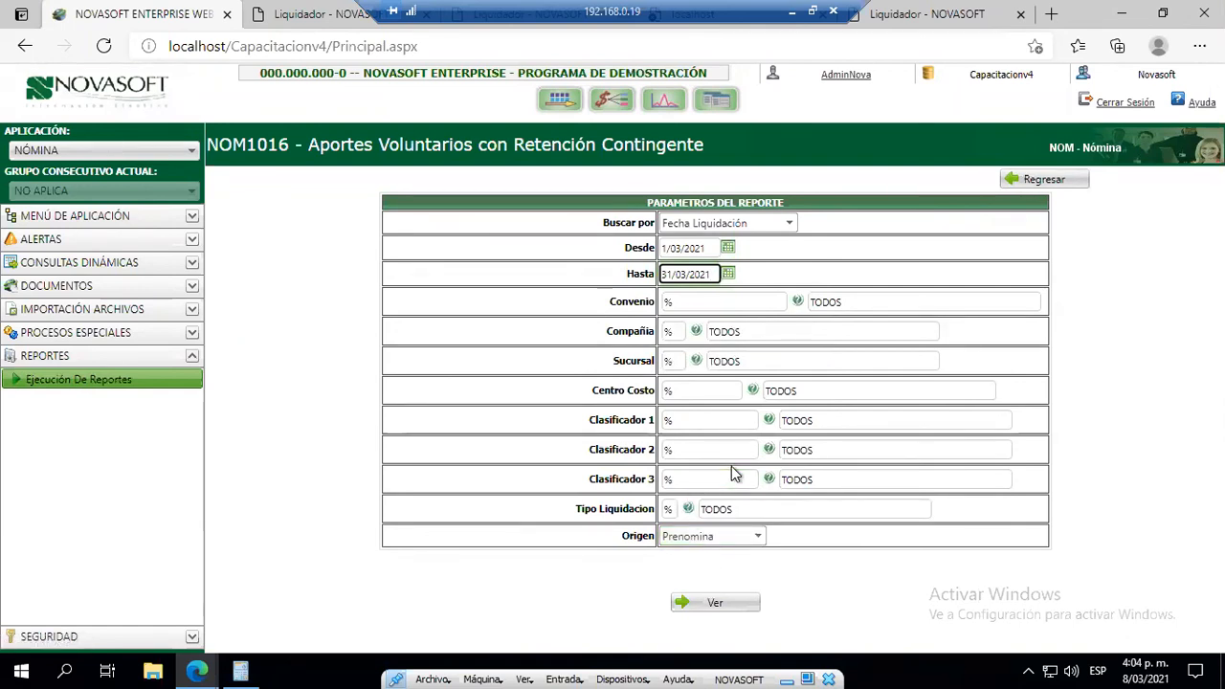
left_click(718, 605)
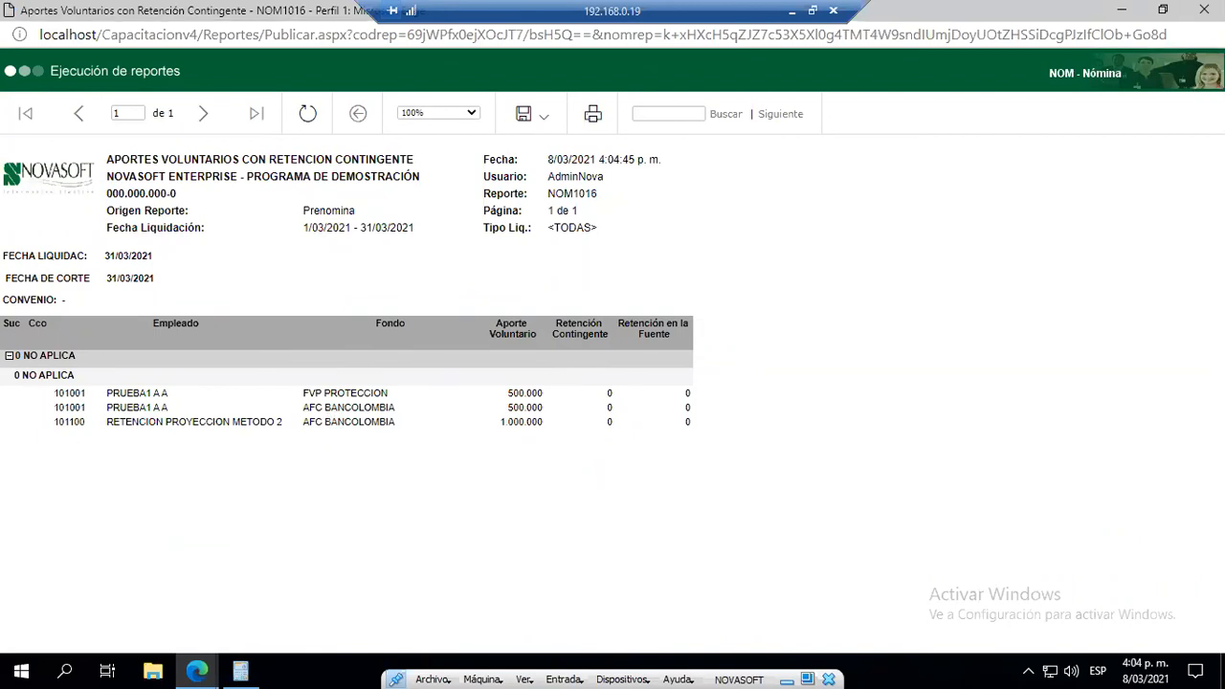
left_click(1198, 8)
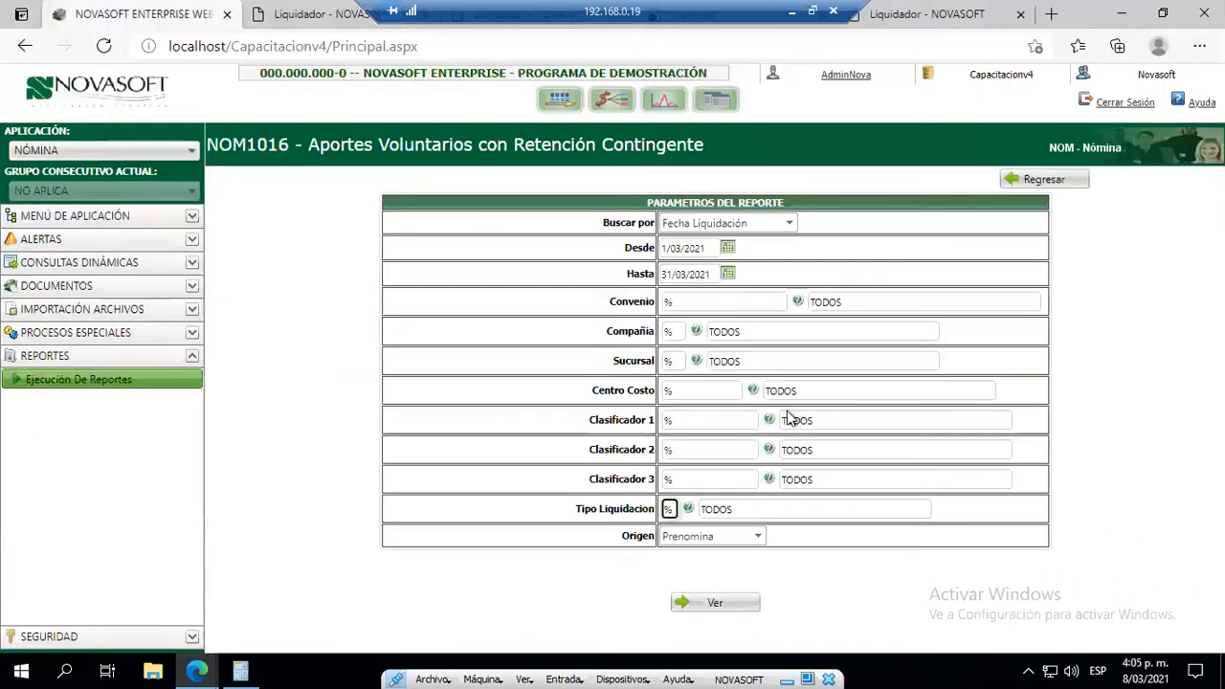
- Find the NOM1567 Consolidado de Retencion report in Ejecución De Reportes and open its parameters
left_click(72, 387)
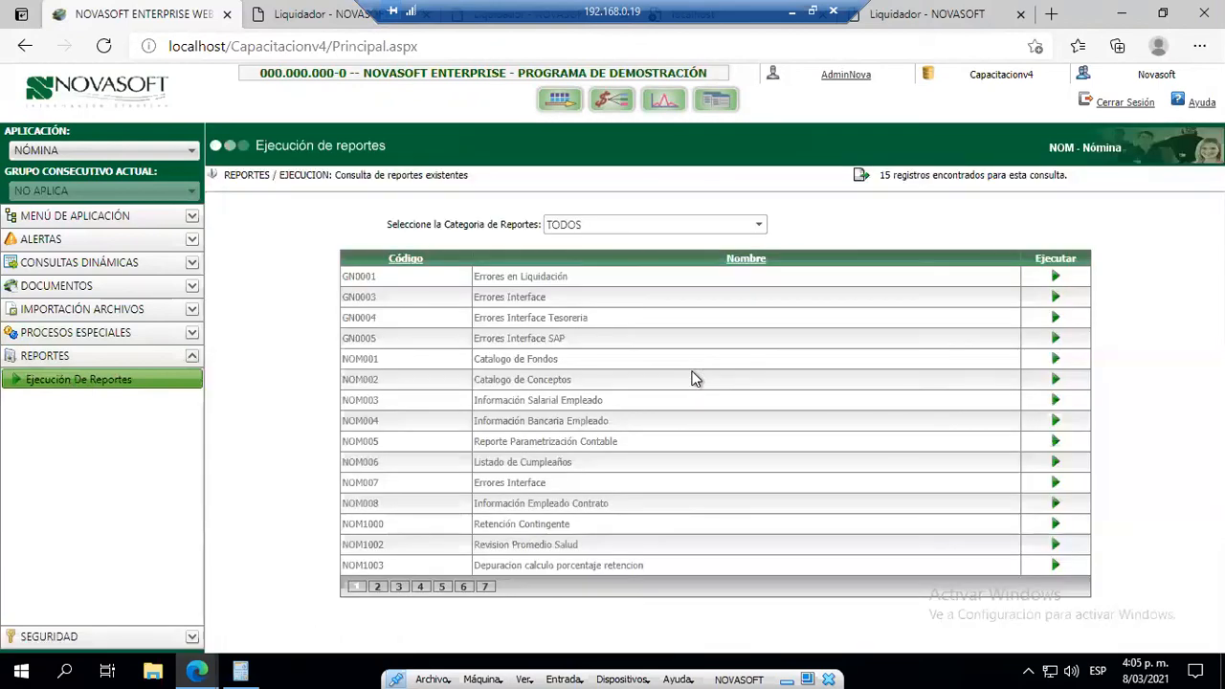
left_click(399, 587)
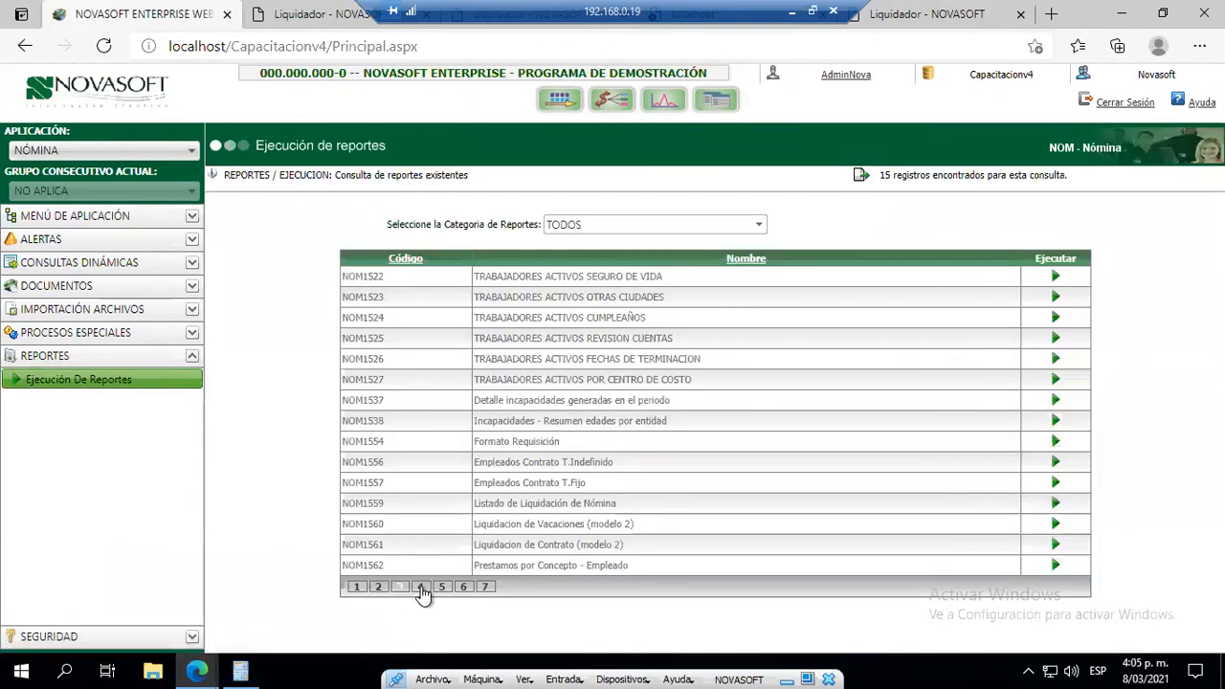
left_click(421, 586)
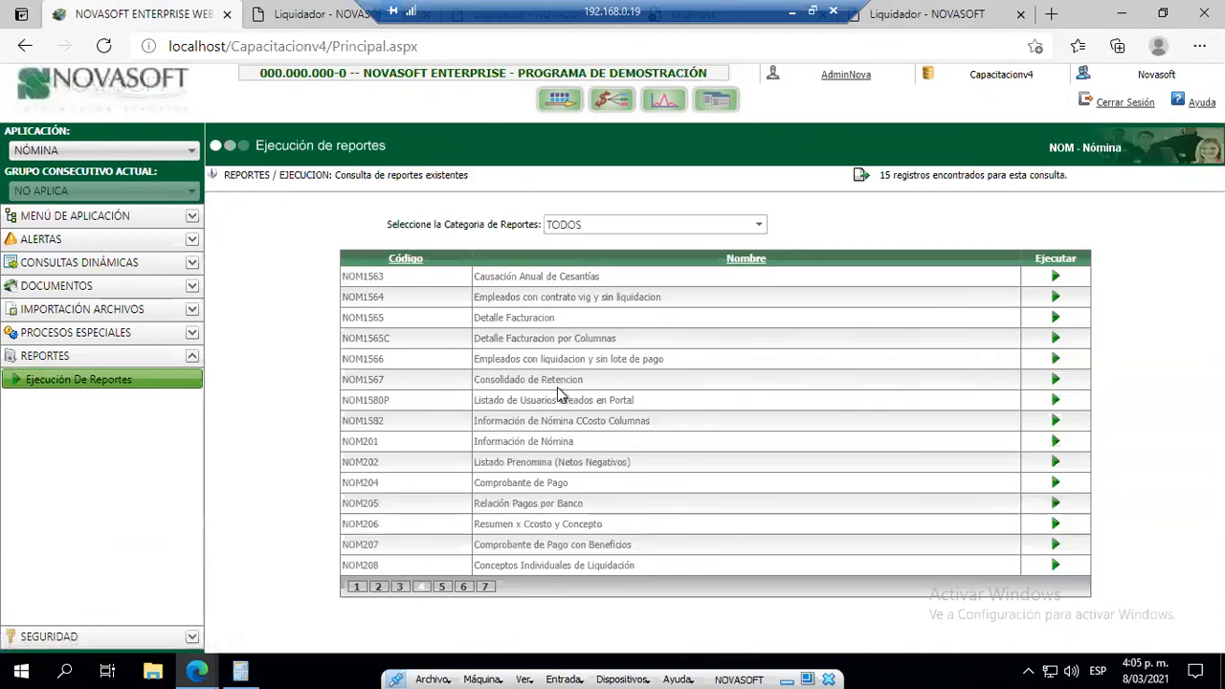
left_click(1056, 381)
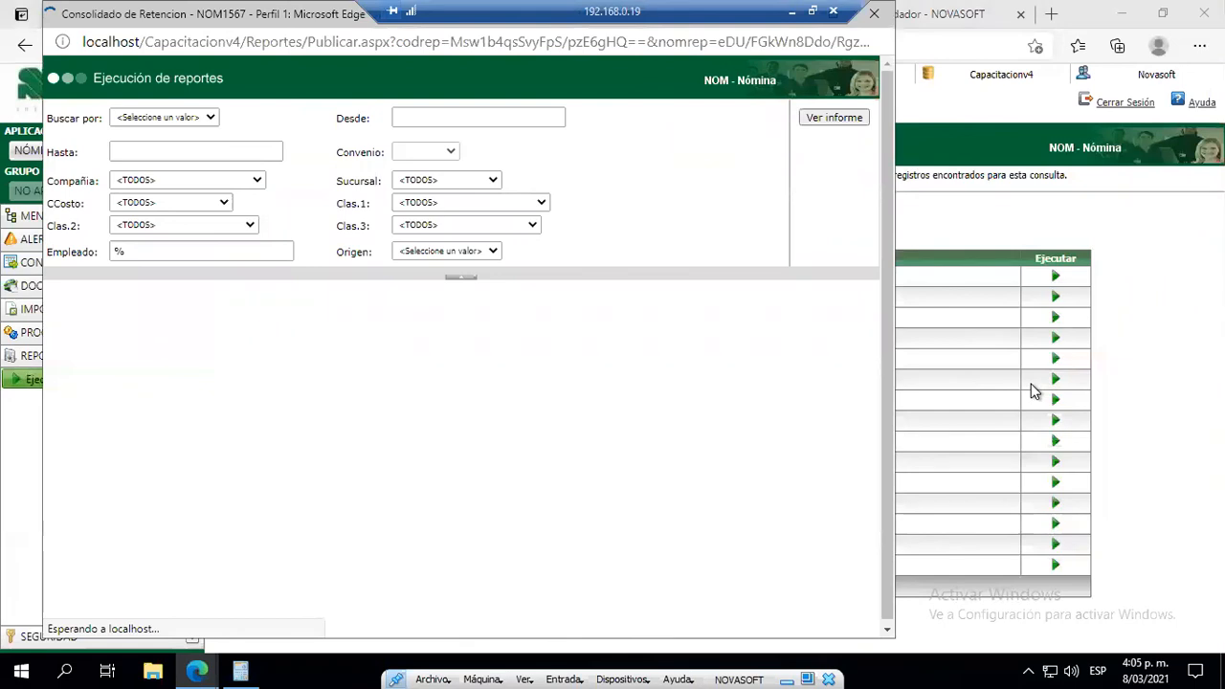
- Set the Consolidado de Retencion report to search by Fecha Liquidacion from 1/03/2021 to 31/03/2021
left_click(177, 118)
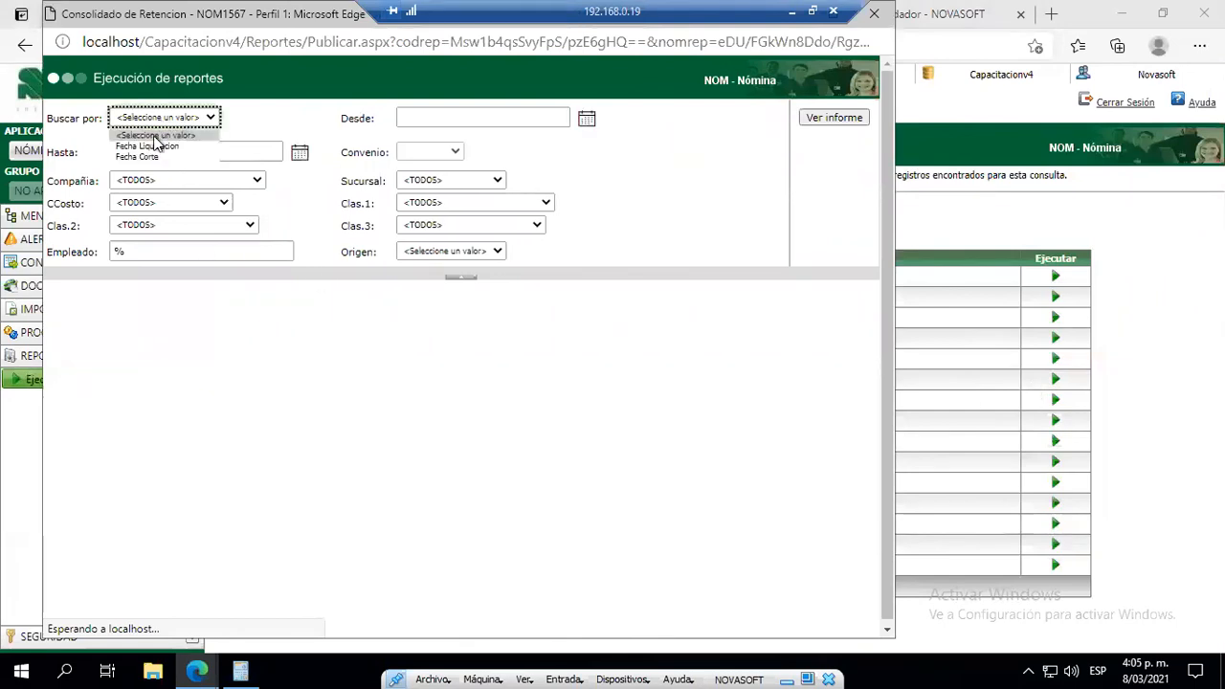
left_click(153, 139)
left_click(586, 119)
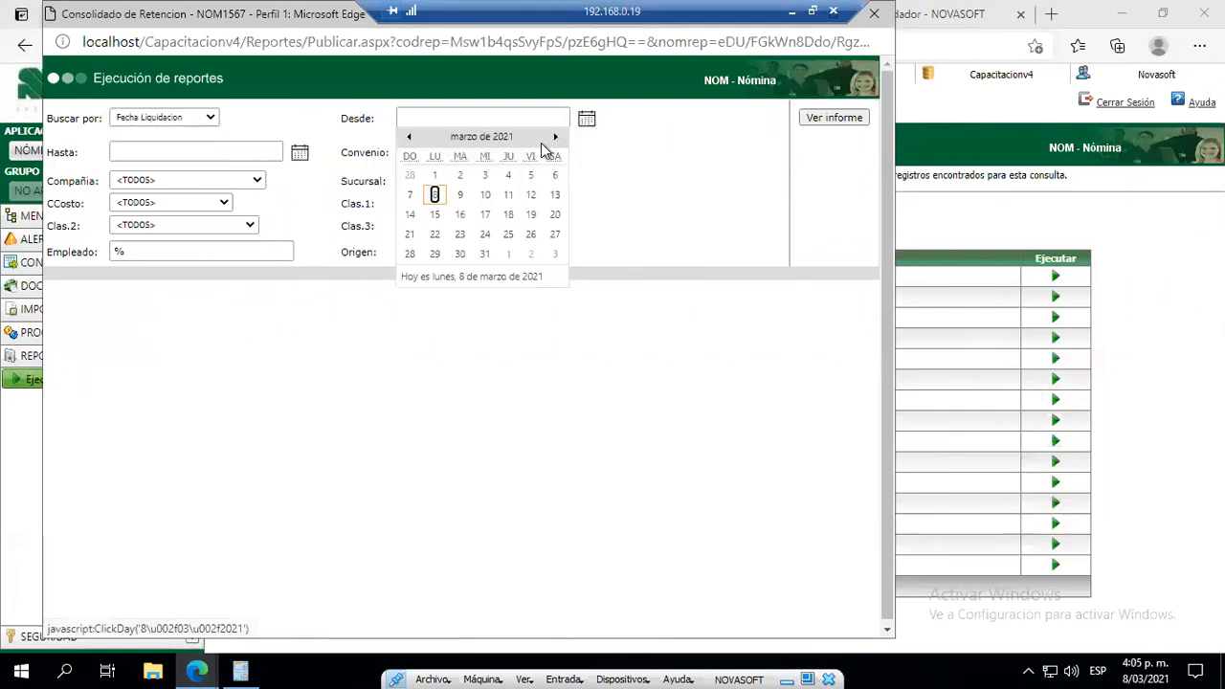
left_click(435, 178)
left_click(300, 152)
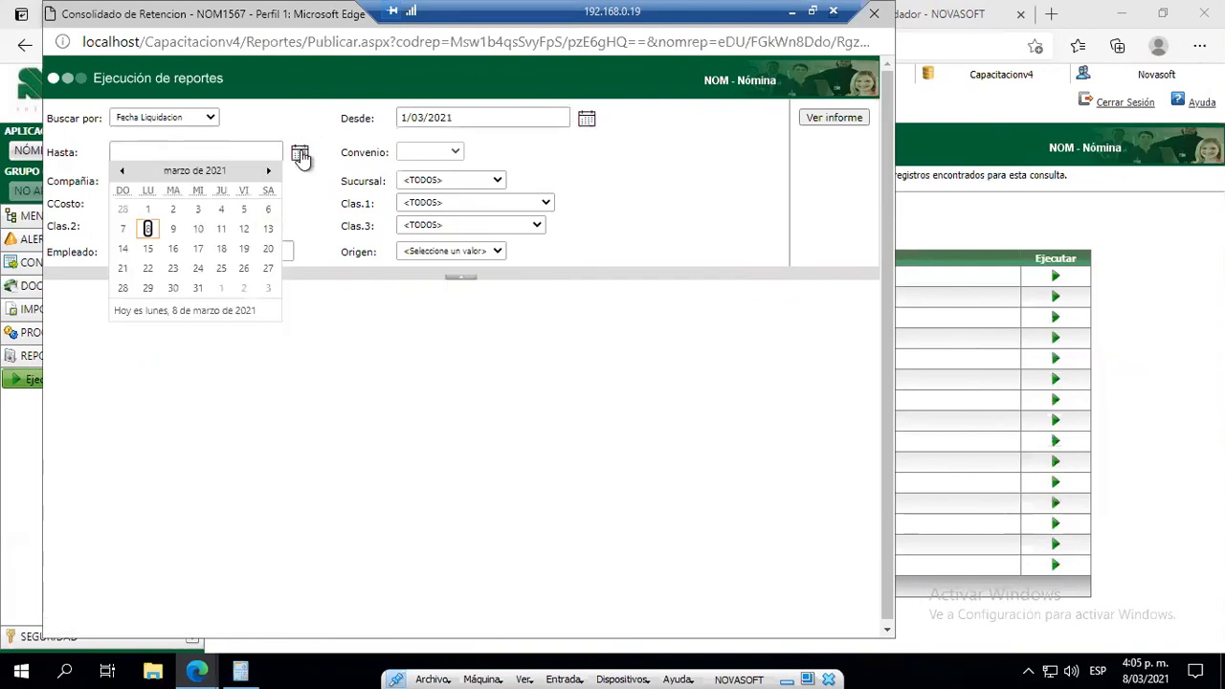
left_click(198, 288)
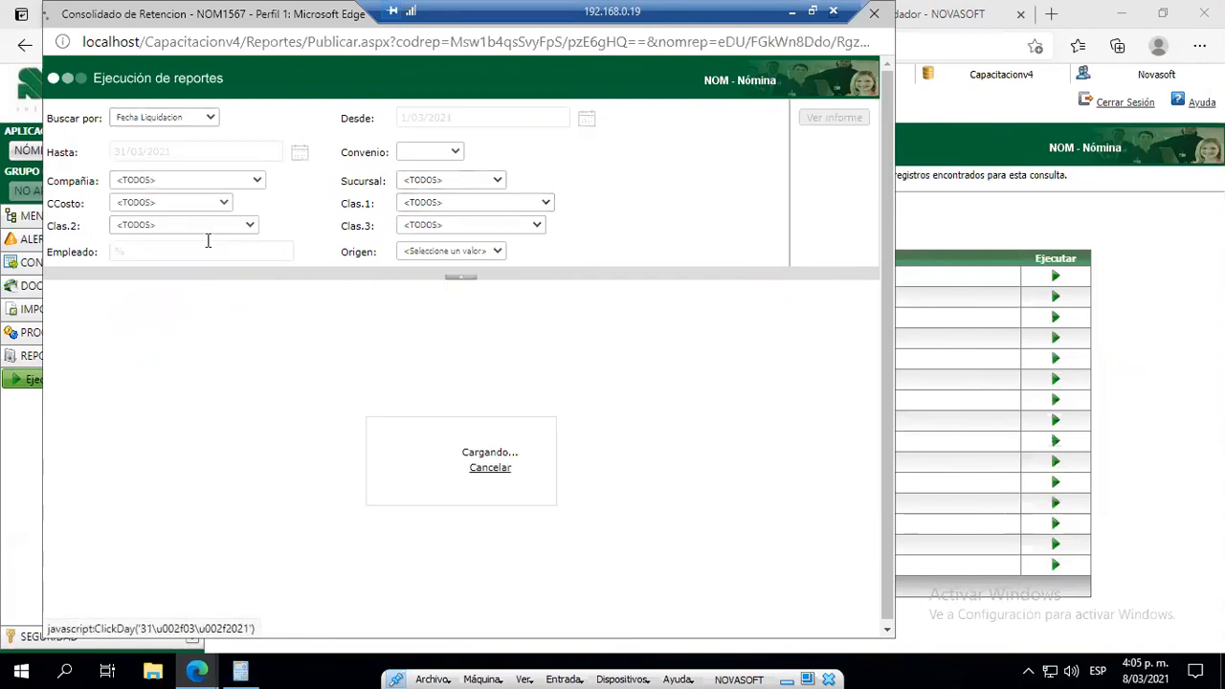
- Keep Convenio at <TODOS>, set Origen to Prenomina, run the report and maximize its window
left_click(452, 153)
left_click(454, 156)
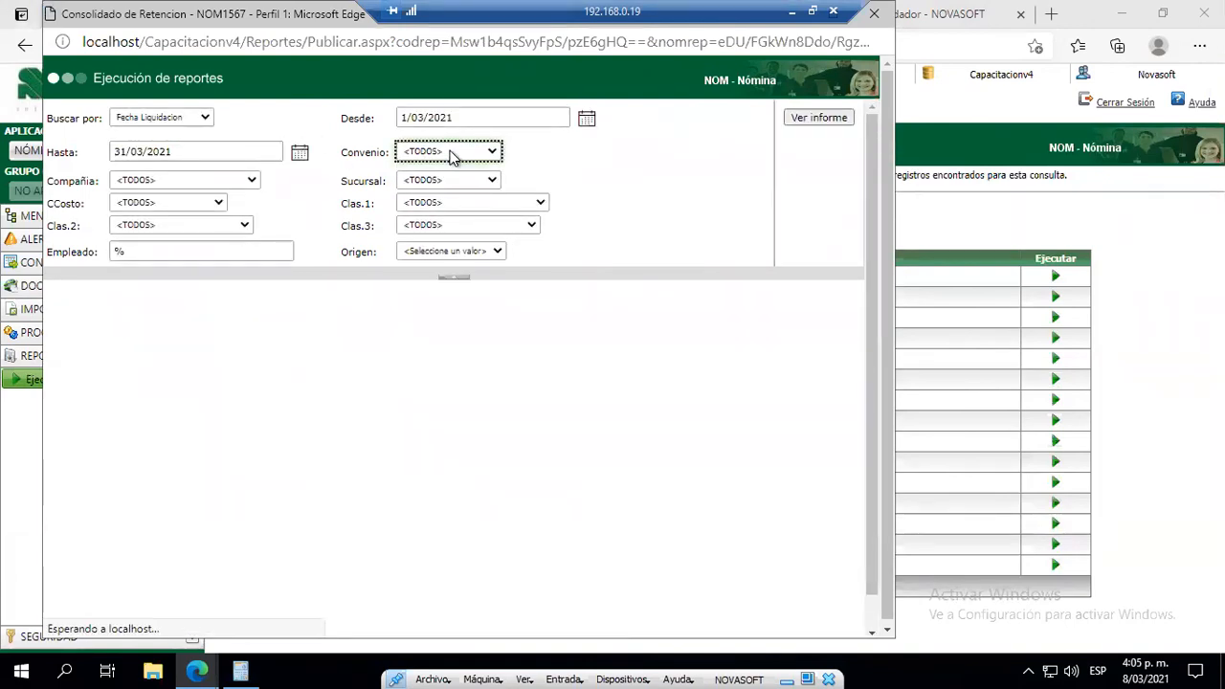
left_click(432, 252)
left_click(421, 280)
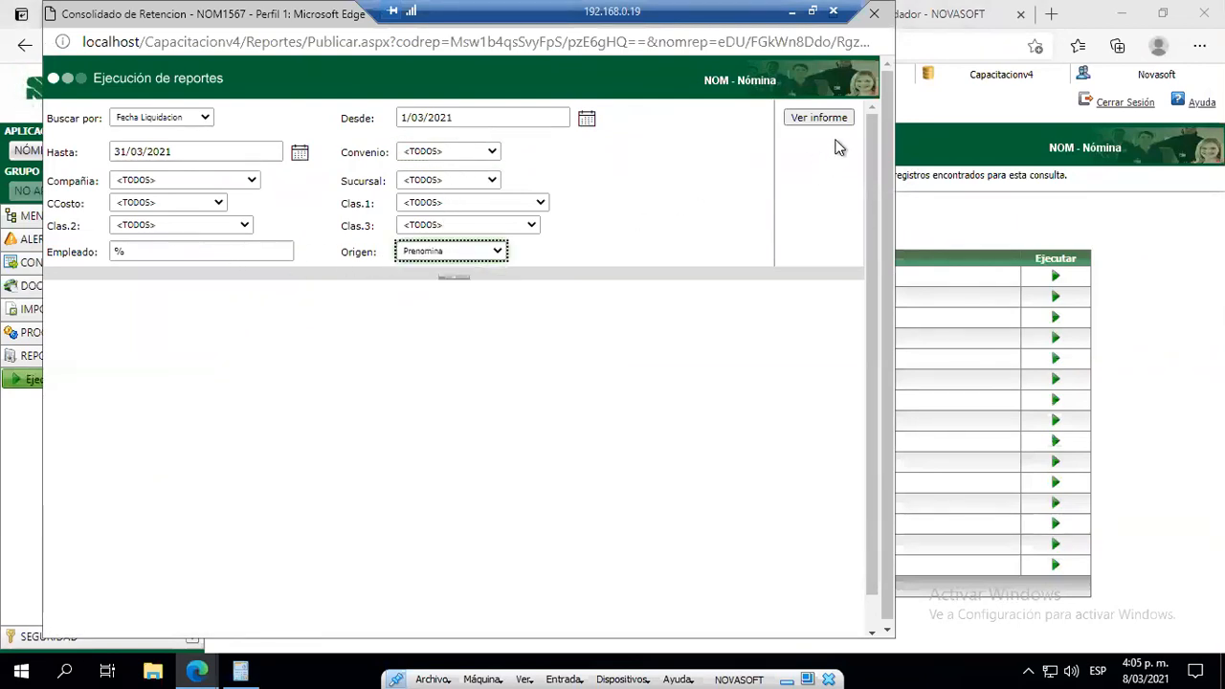
left_click(820, 119)
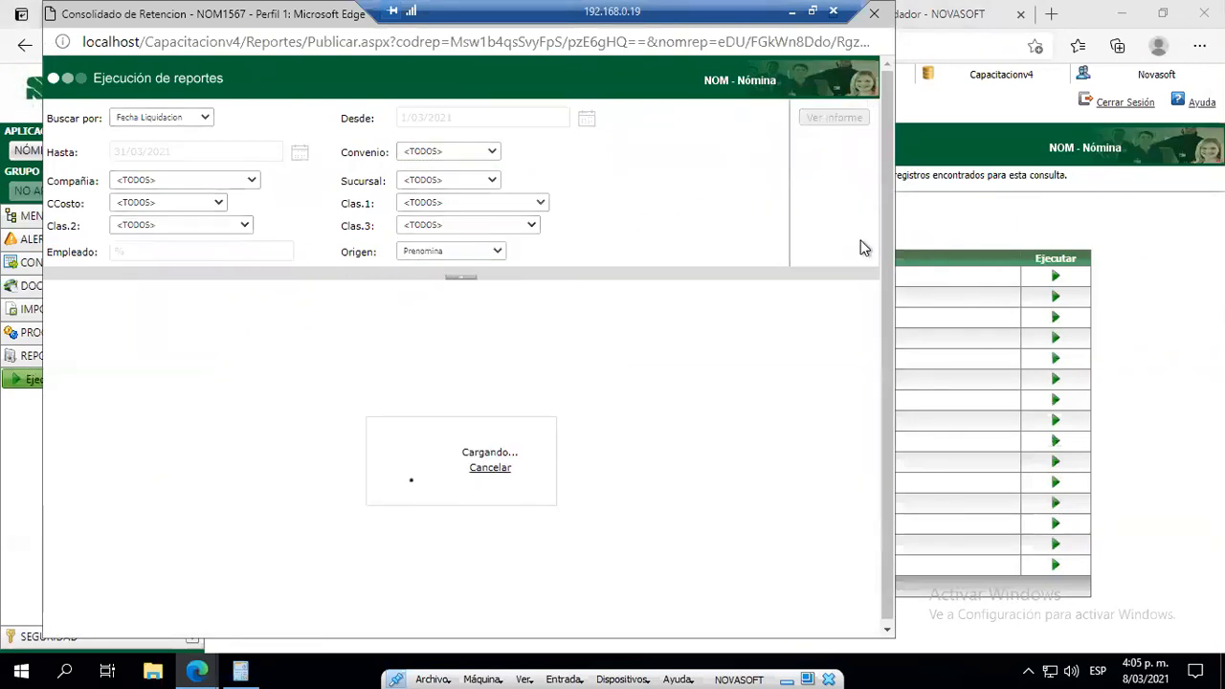
double_click(308, 15)
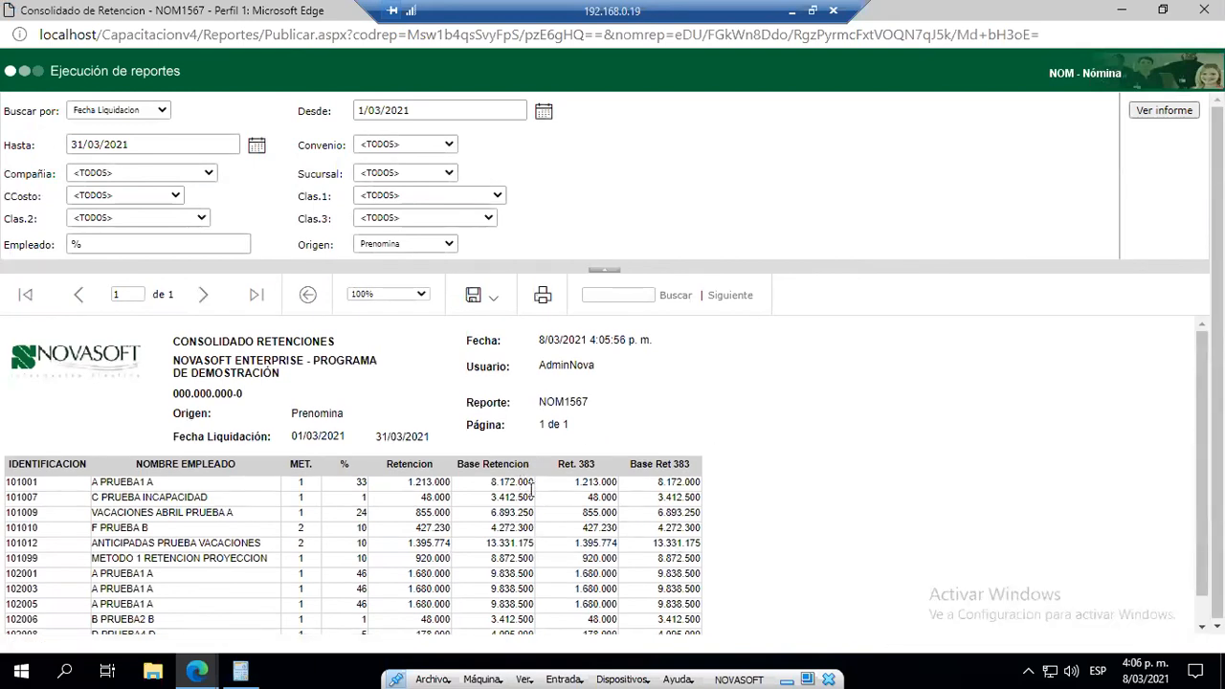
- Review the employees' Retencion and Base Retencion columns in the consolidated report, dismissing the chat notifications, and close the report
scroll(536, 503, "down", 1)
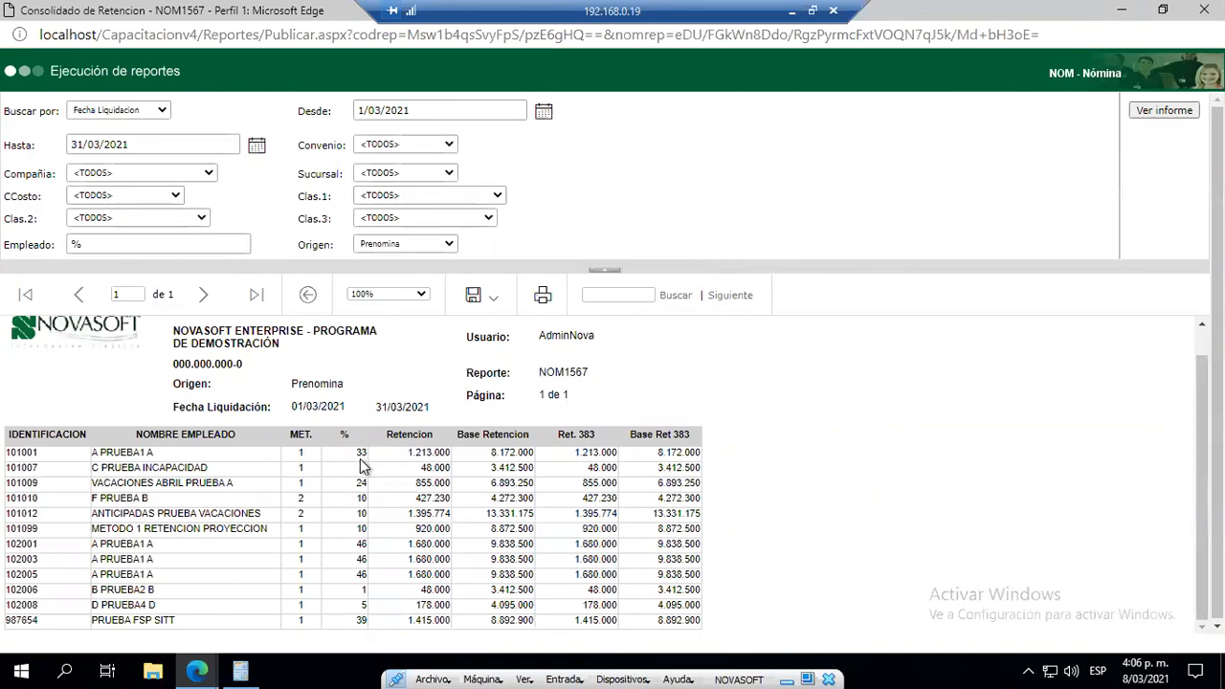
left_click_drag(392, 434, 538, 436)
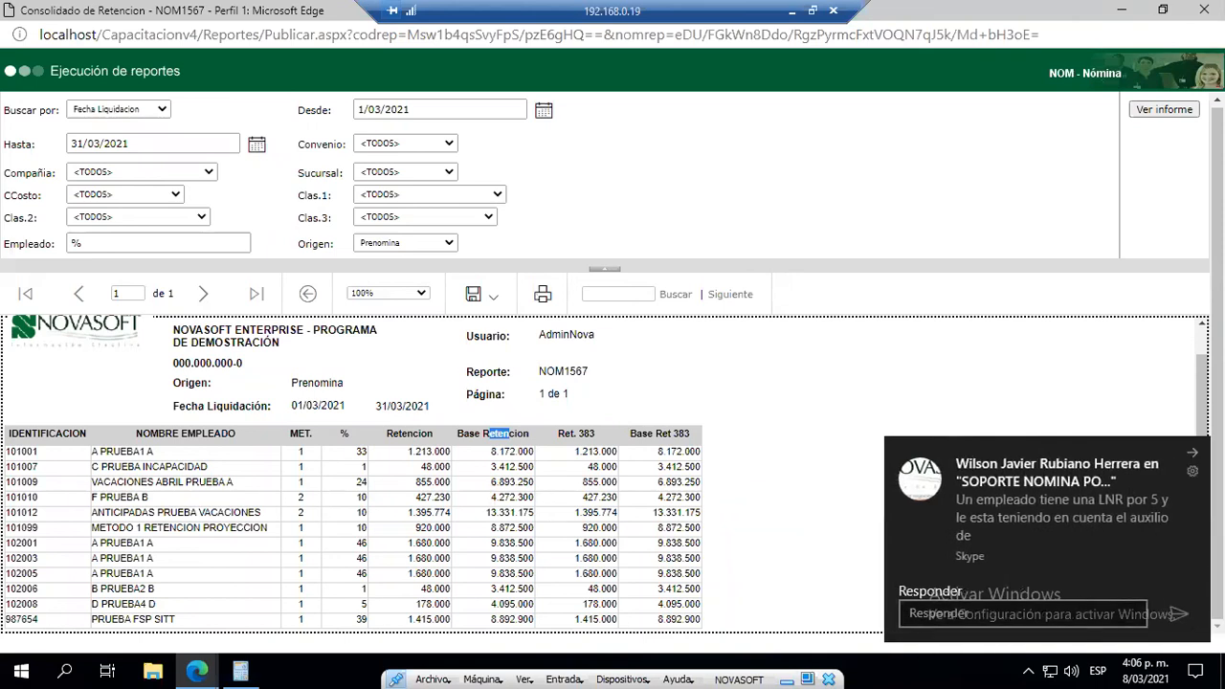
left_click(1192, 452)
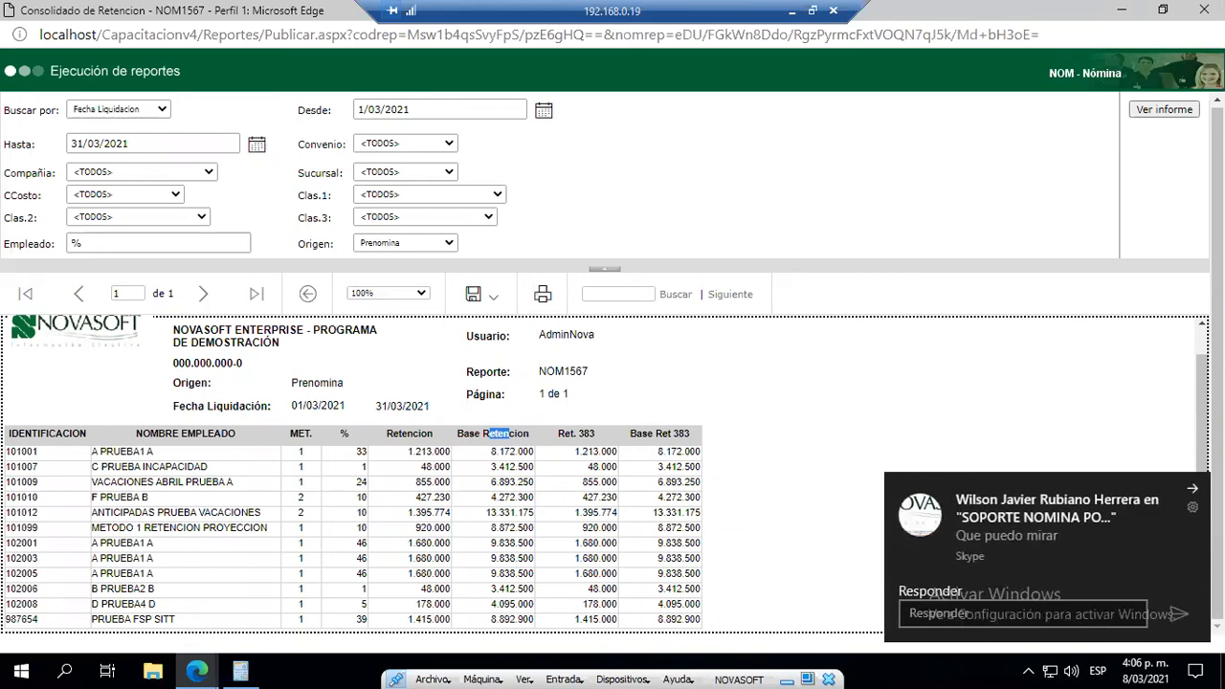
left_click(1193, 490)
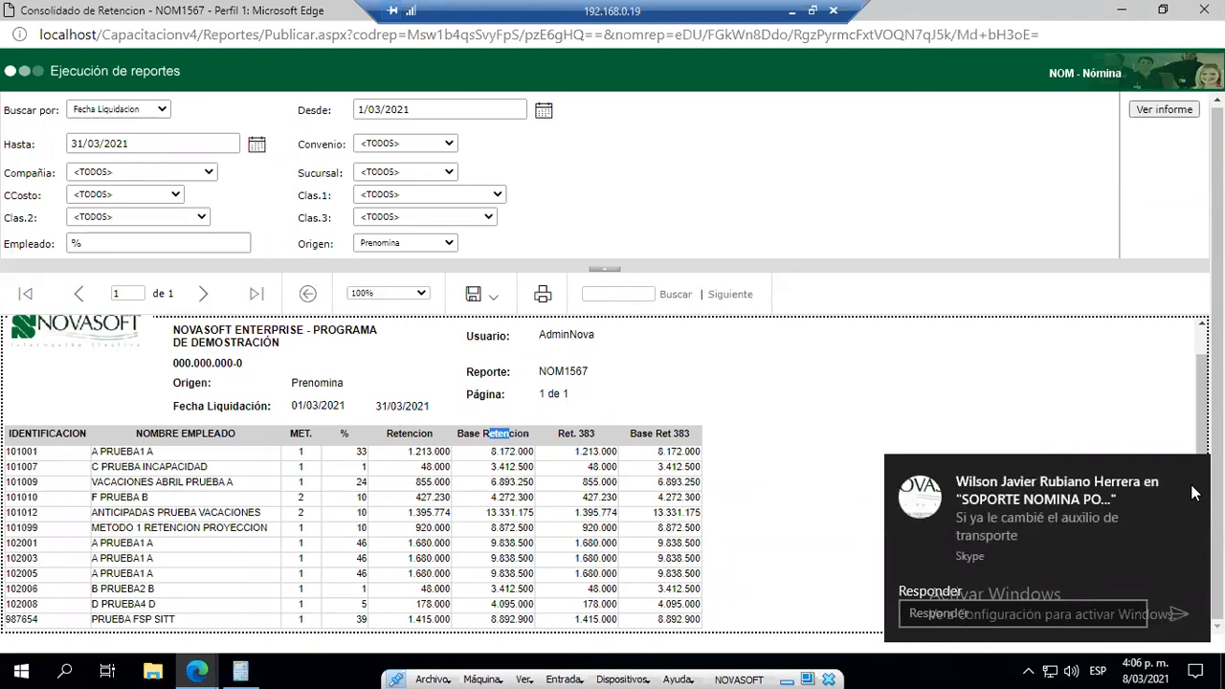
left_click(1193, 493)
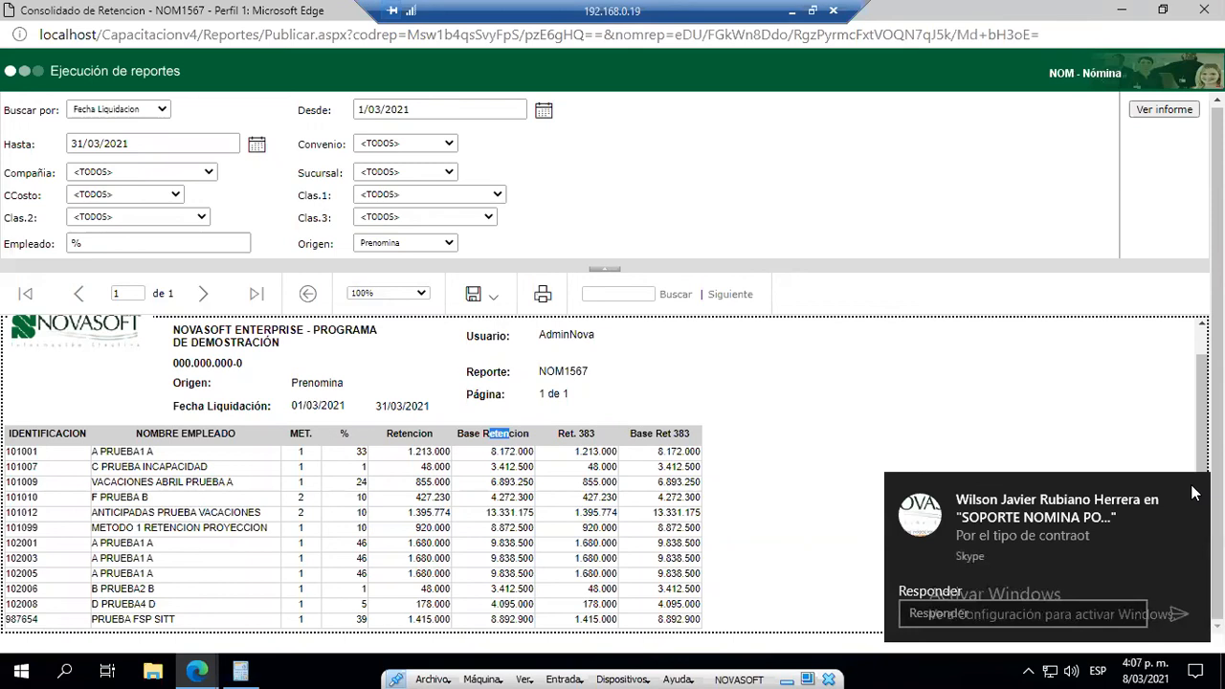
left_click(1194, 493)
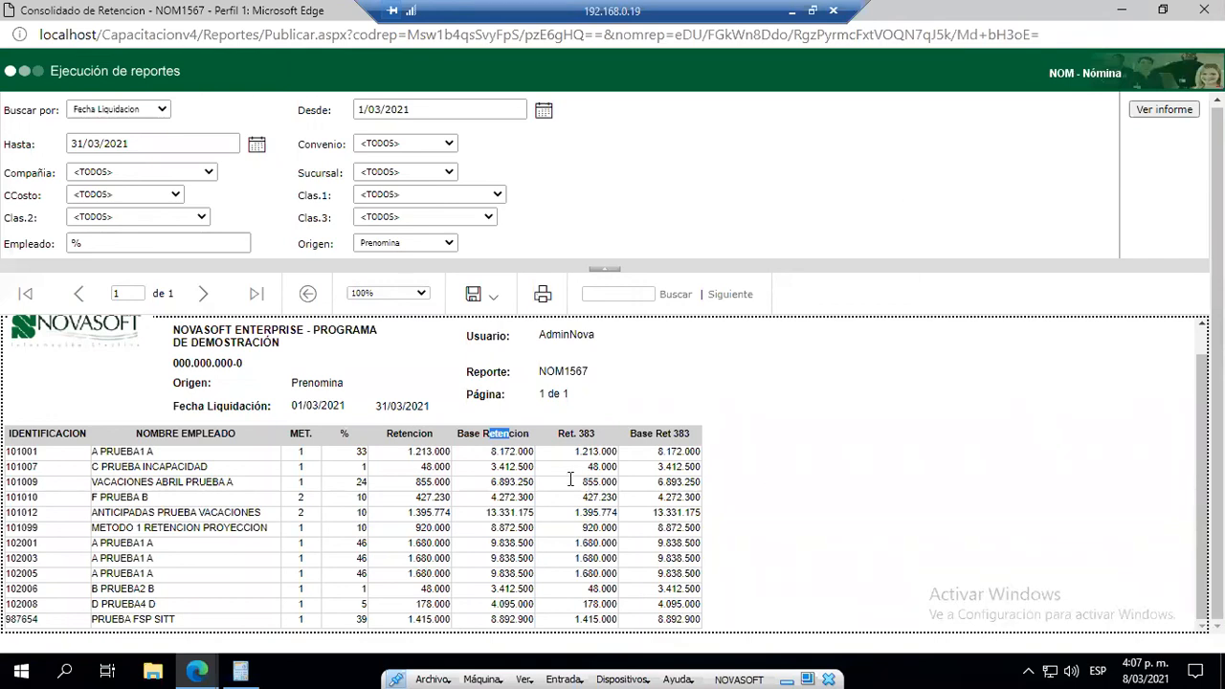
left_click(488, 457)
left_click_drag(407, 451, 514, 452)
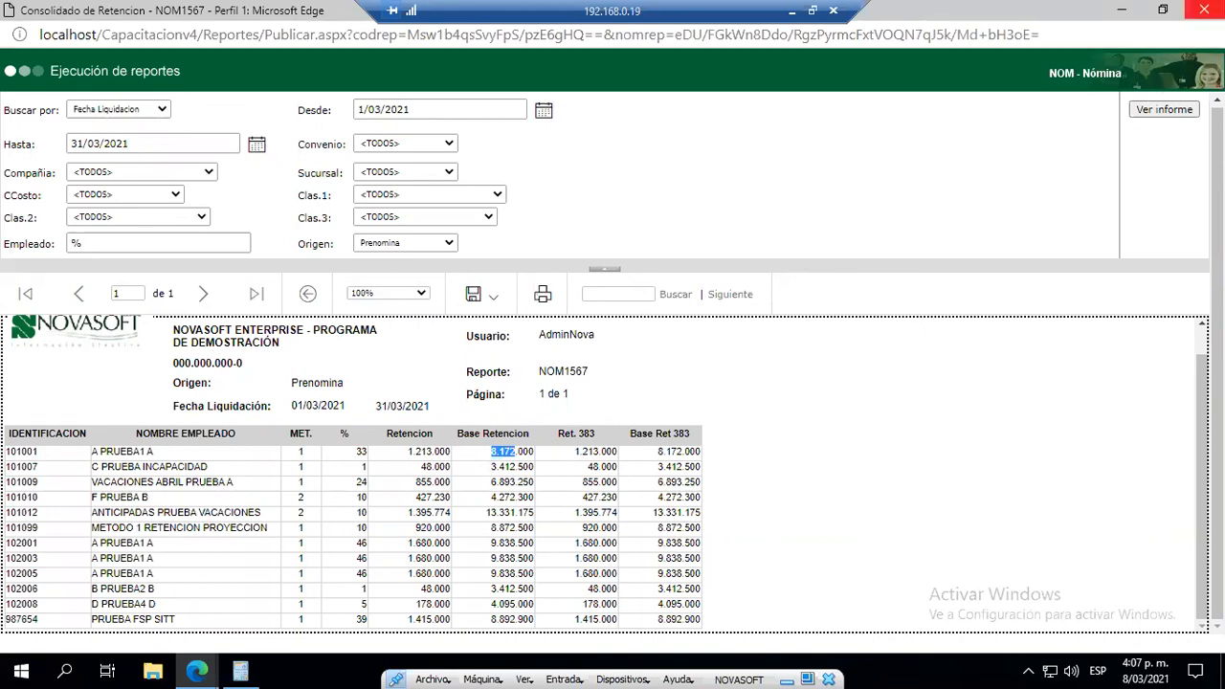
left_click(1202, 10)
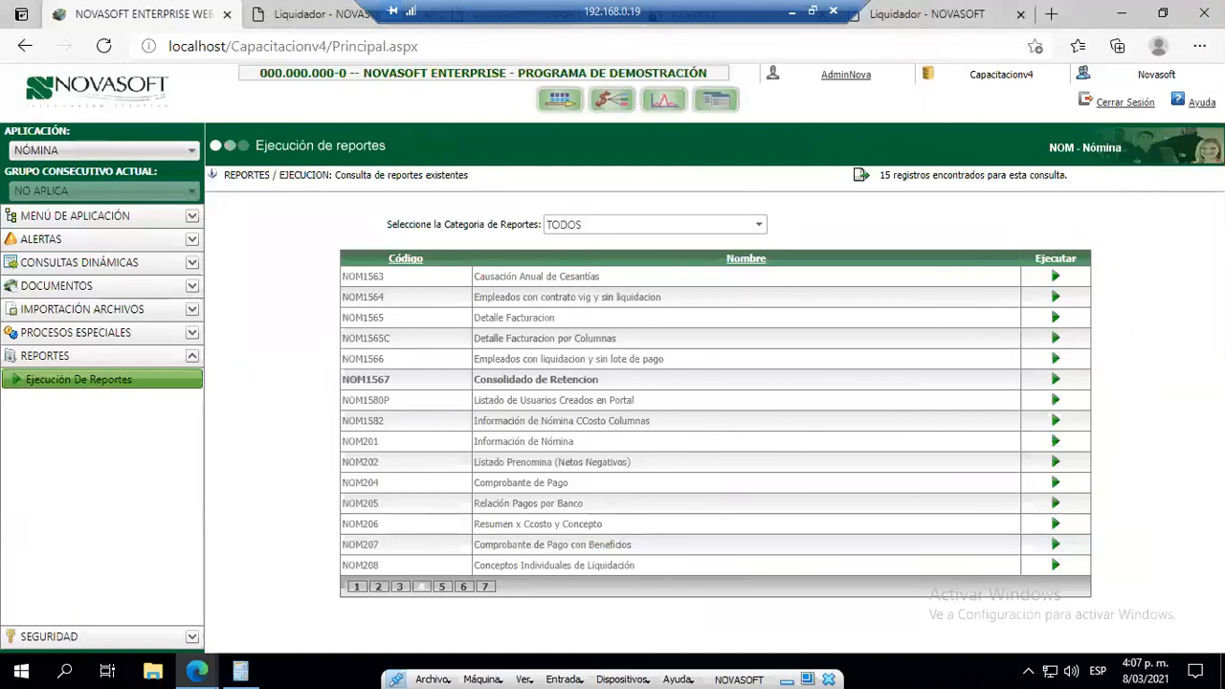
- Find Variables Generales in the application menu by searching for "vari", open it and look up variable number 183
left_click(96, 215)
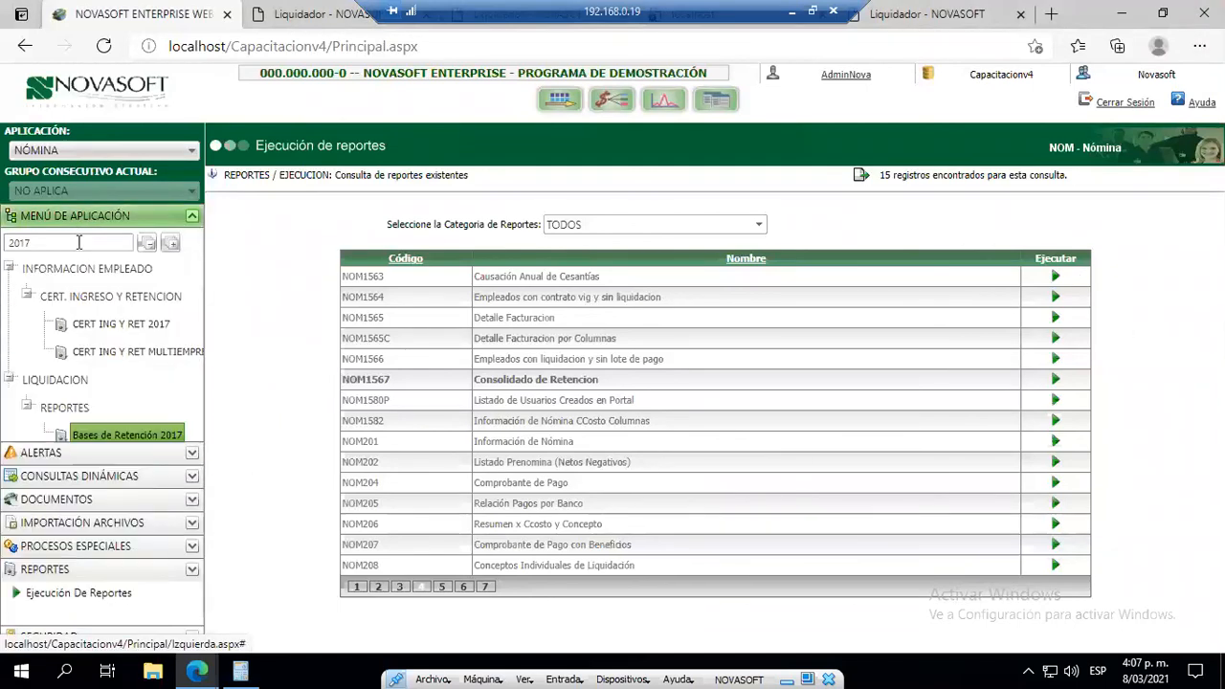
left_click_drag(38, 244, 7, 242)
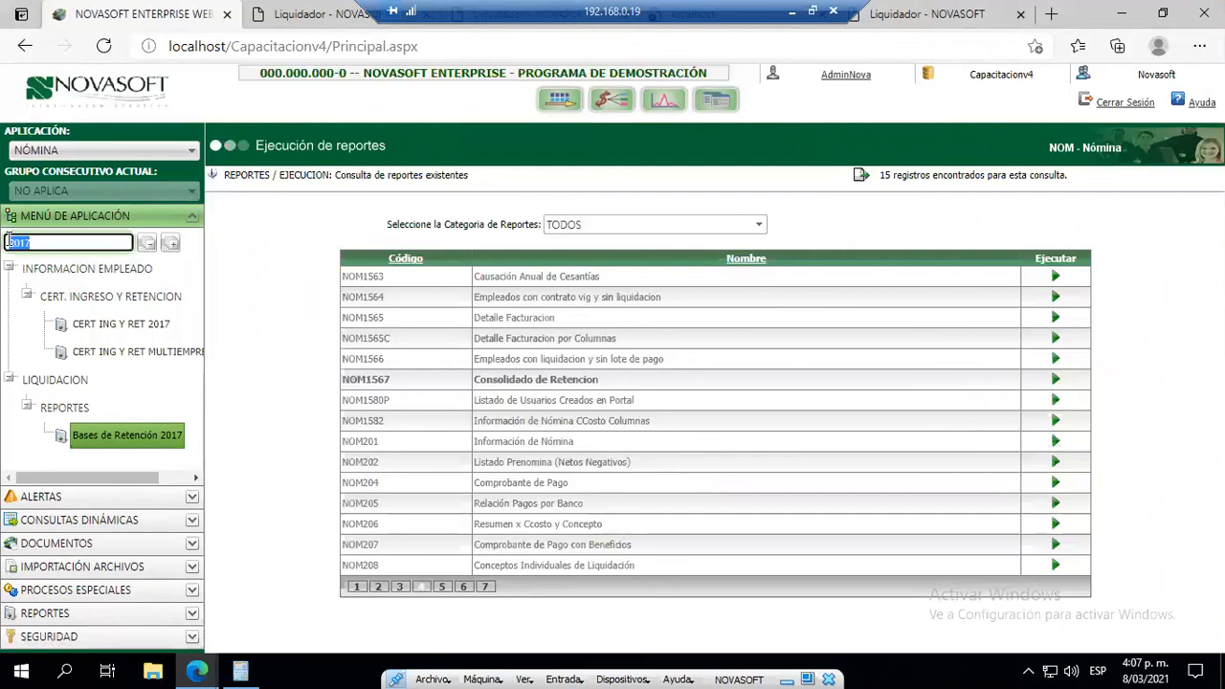
key("BackSpace")
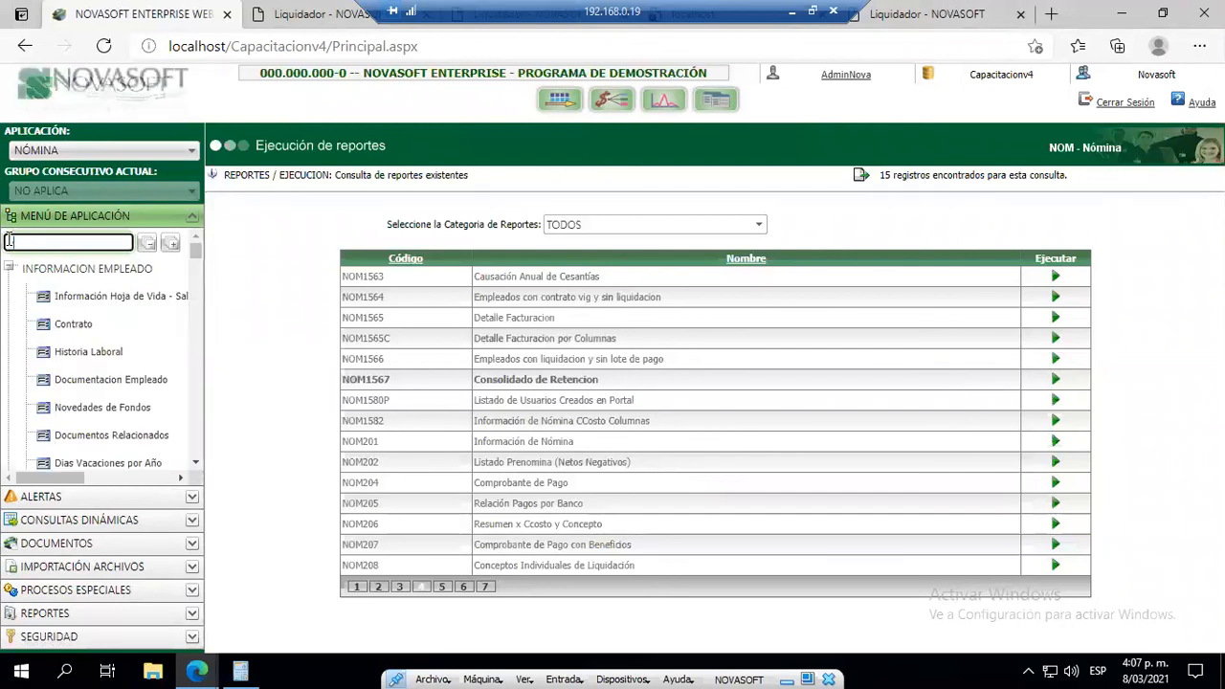
type("vari")
left_click(113, 325)
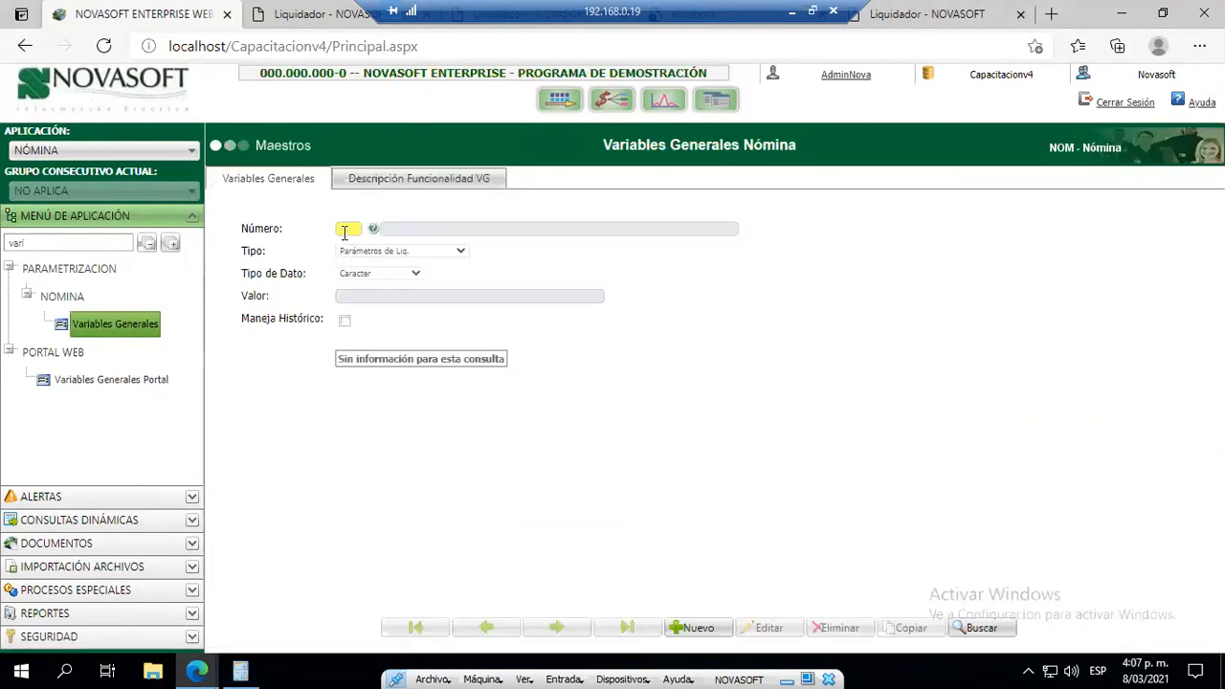
left_click(342, 230)
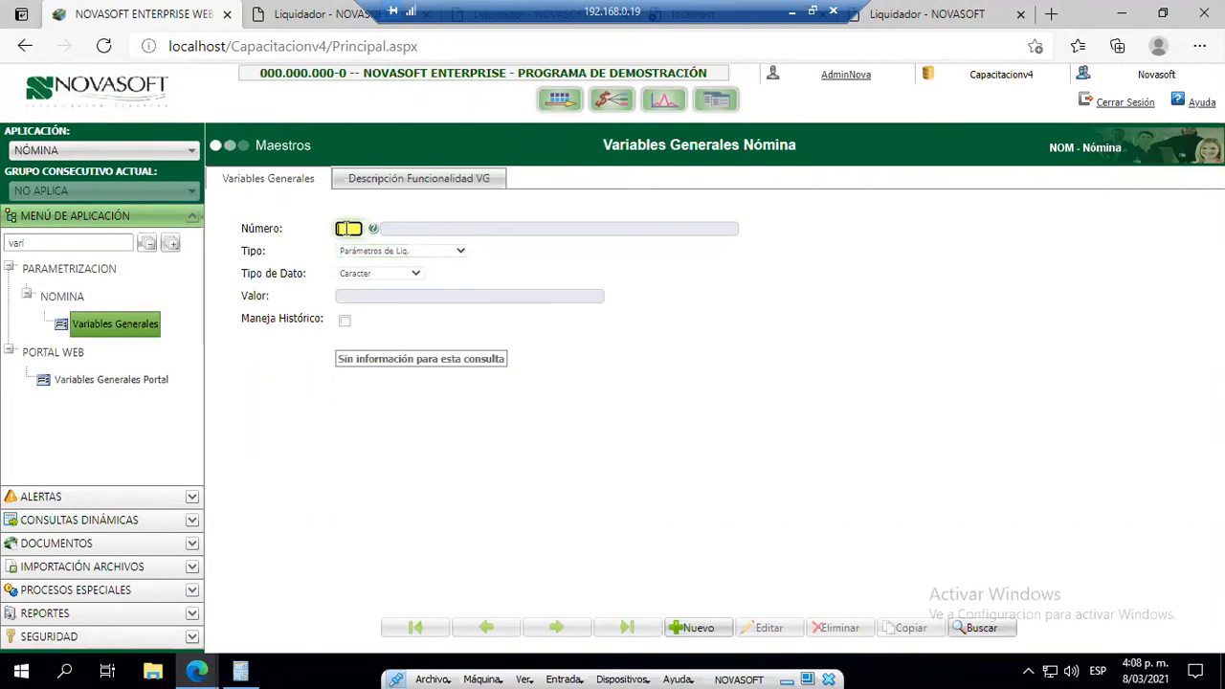
type("103")
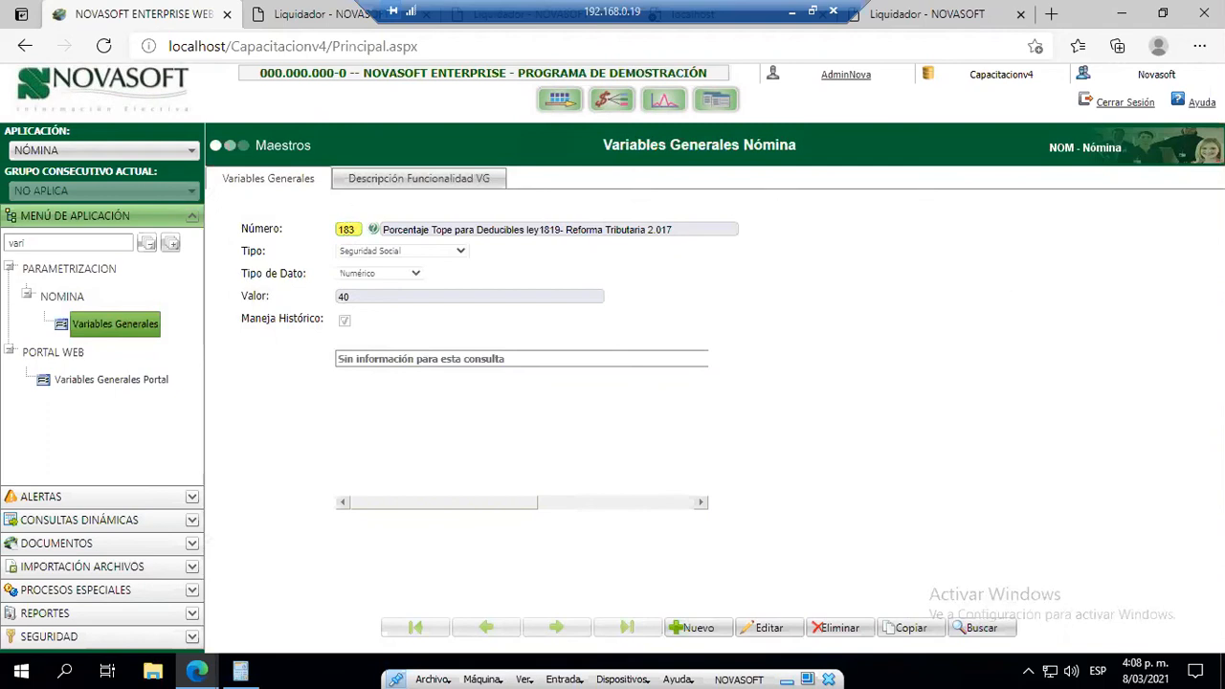
- Switch to the Excel workbook Libro1 and inspect the formula beside INGRESOS NETOS in cell D11 of Hoja2
key("alt+Tab")
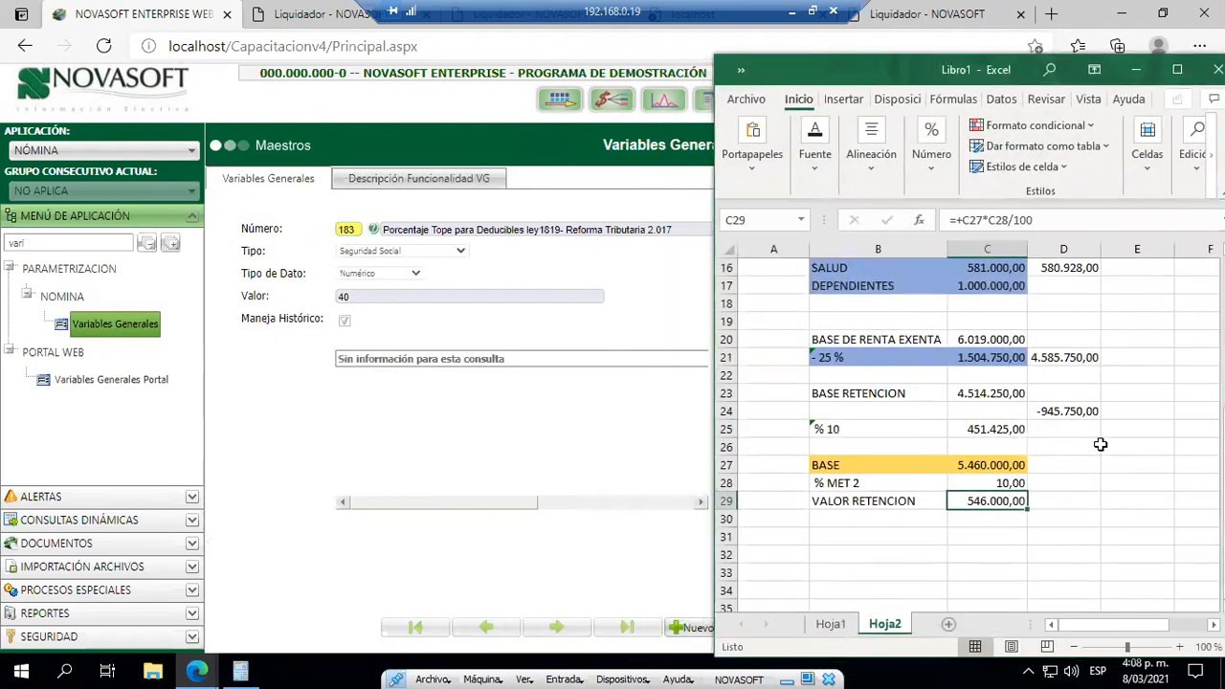
scroll(1089, 462, "up", 4)
left_click(1055, 393)
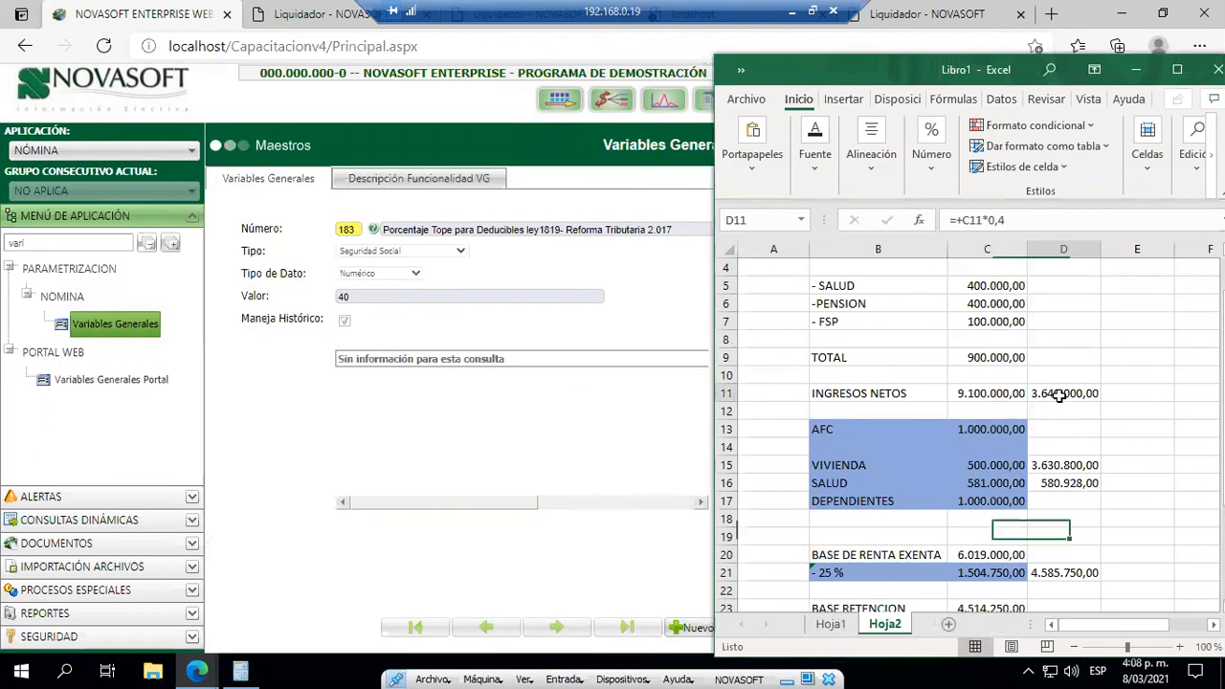
key("F2")
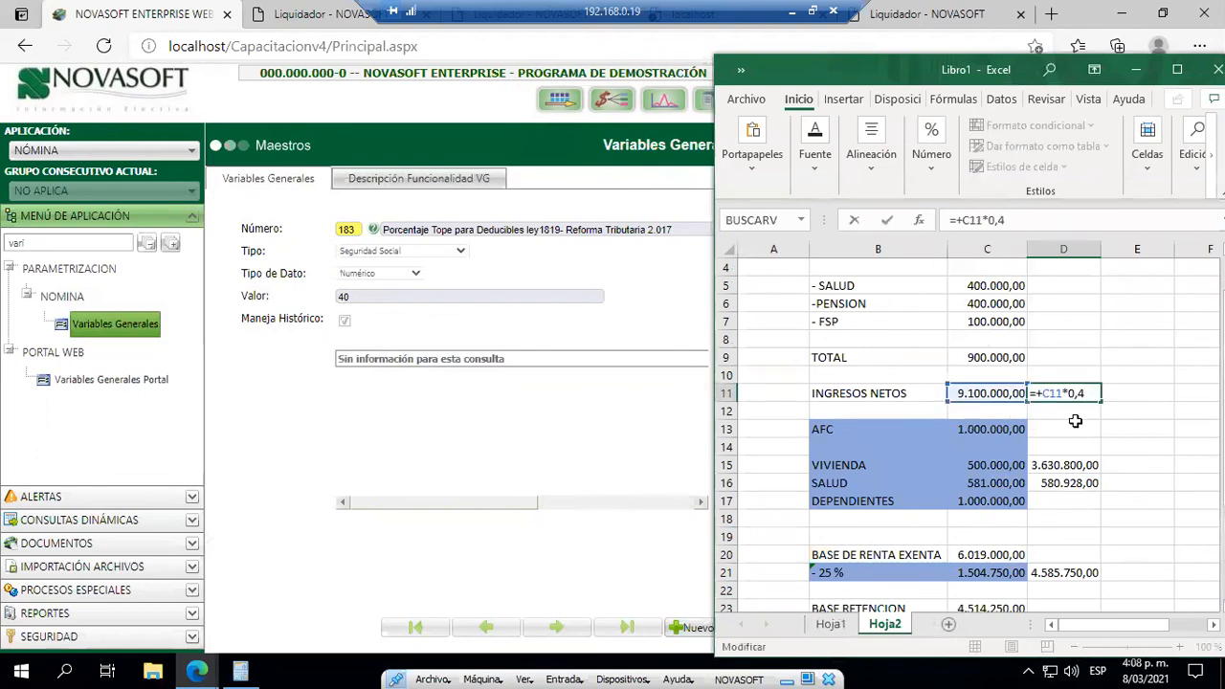